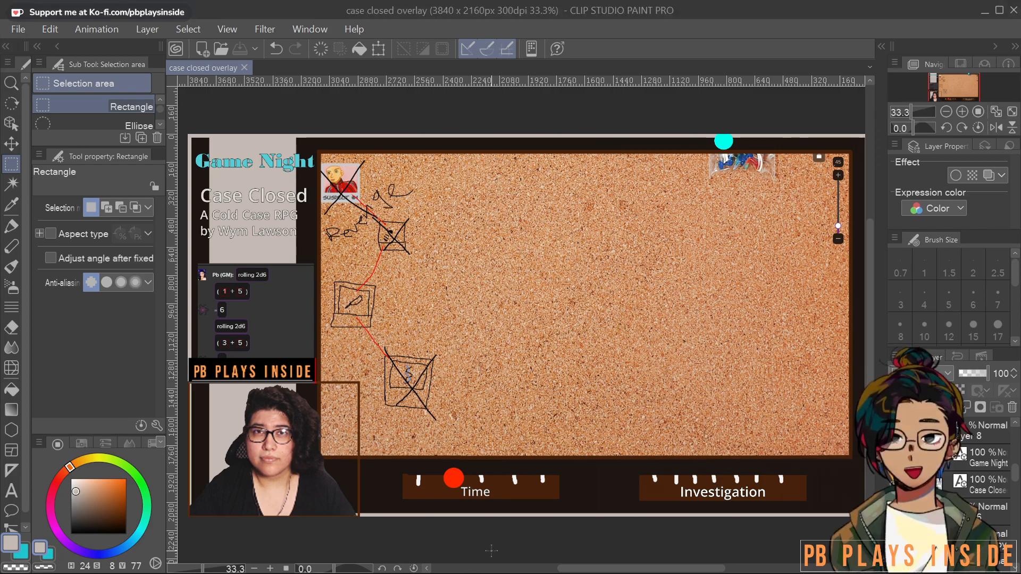
Select a rectangular area around the Time and Investigation trackers, and clear the selection
scroll(624, 352, down, 2)
scroll(623, 352, up, 2)
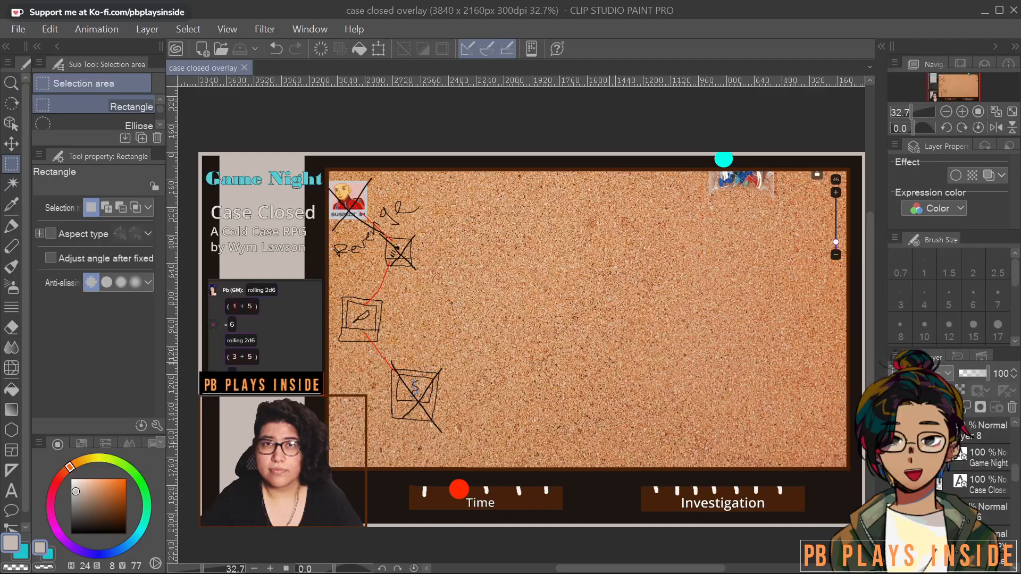
scroll(654, 532, down, 2)
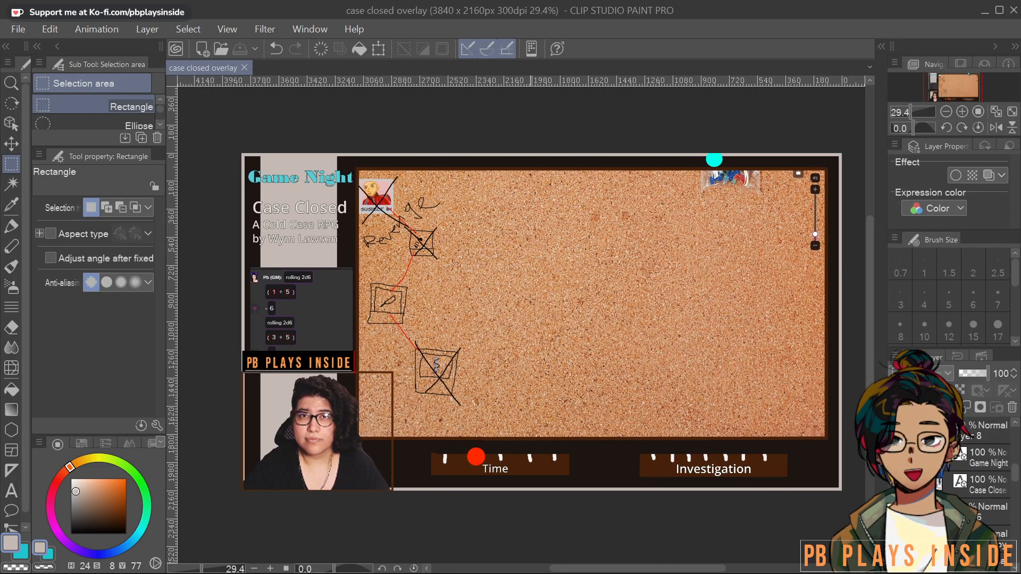
scroll(577, 506, up, 3)
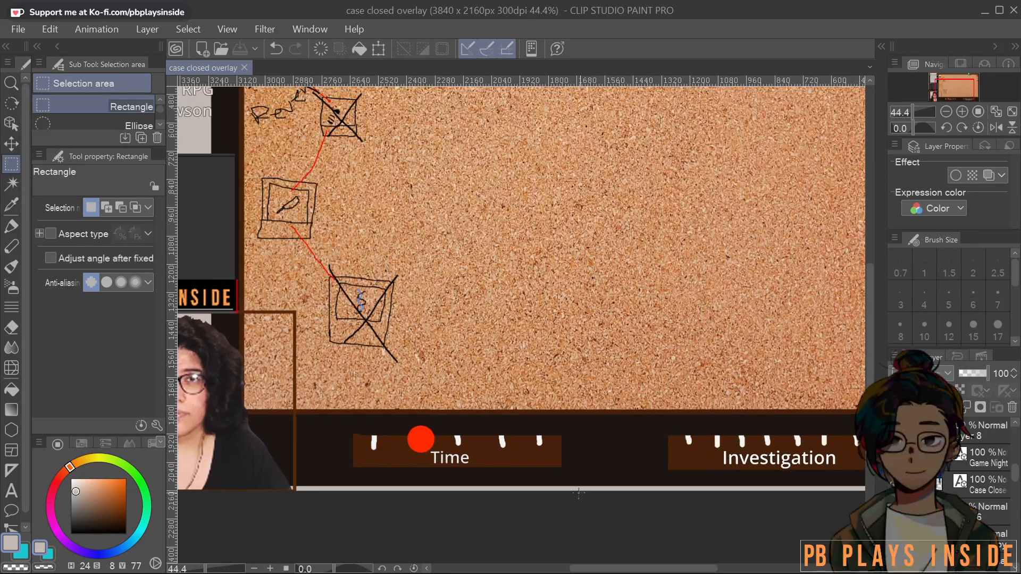
scroll(559, 466, down, 3)
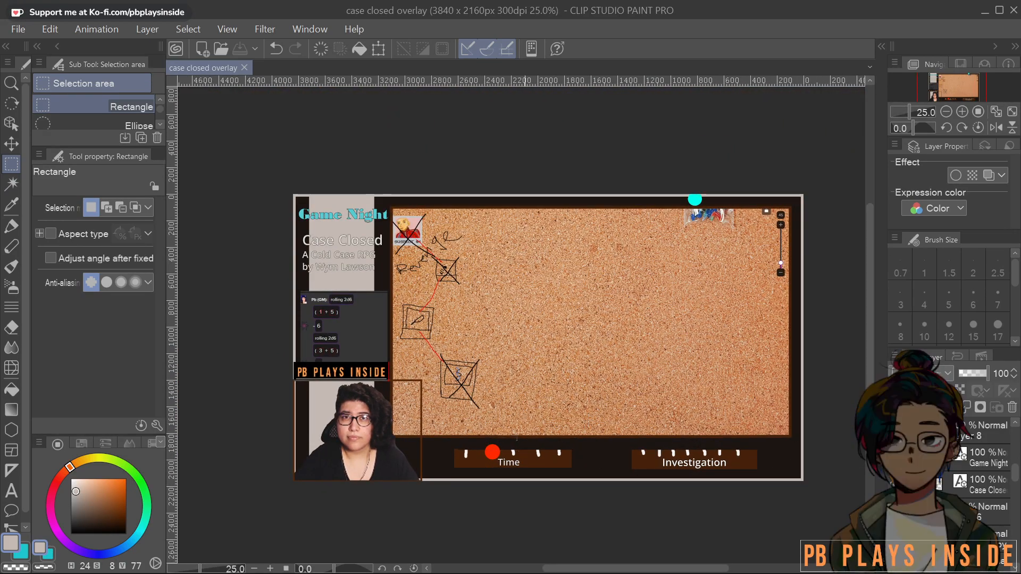
drag(478, 417, 751, 463)
click(686, 385)
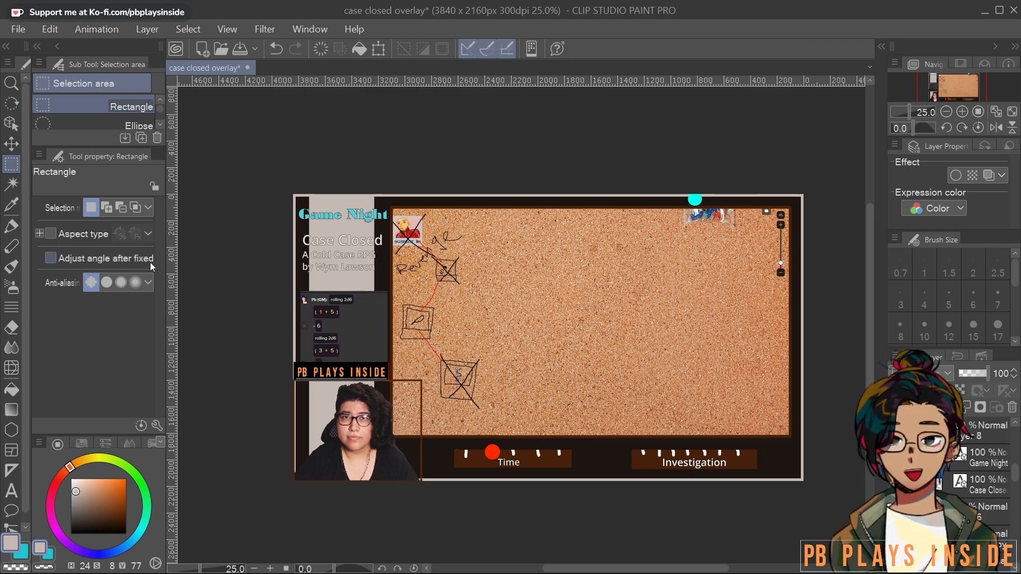
Try a filled rectangle over the overlay's upper-right corner with the Polygon figure tool, and undo it
click(11, 430)
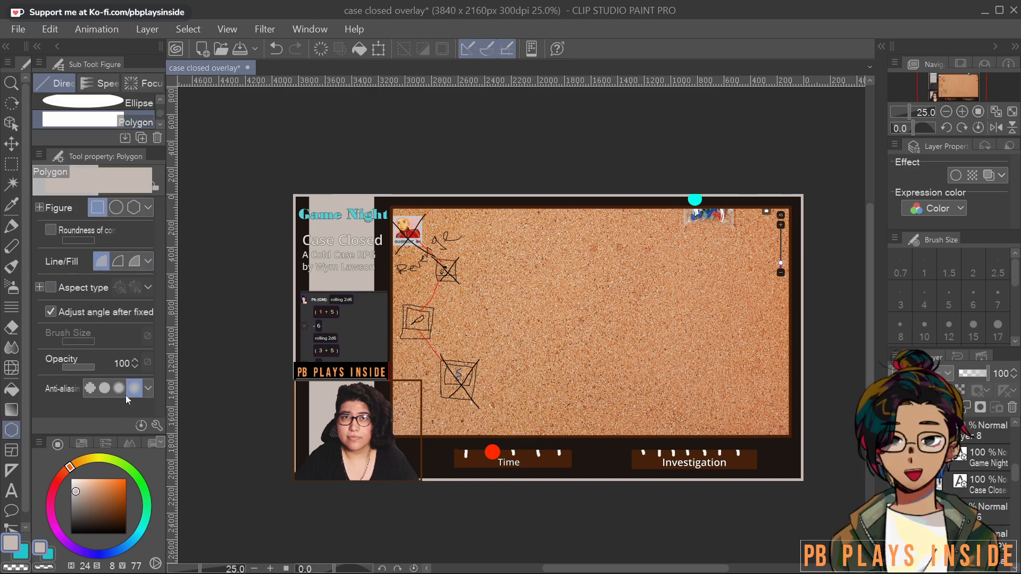
click(135, 261)
click(101, 261)
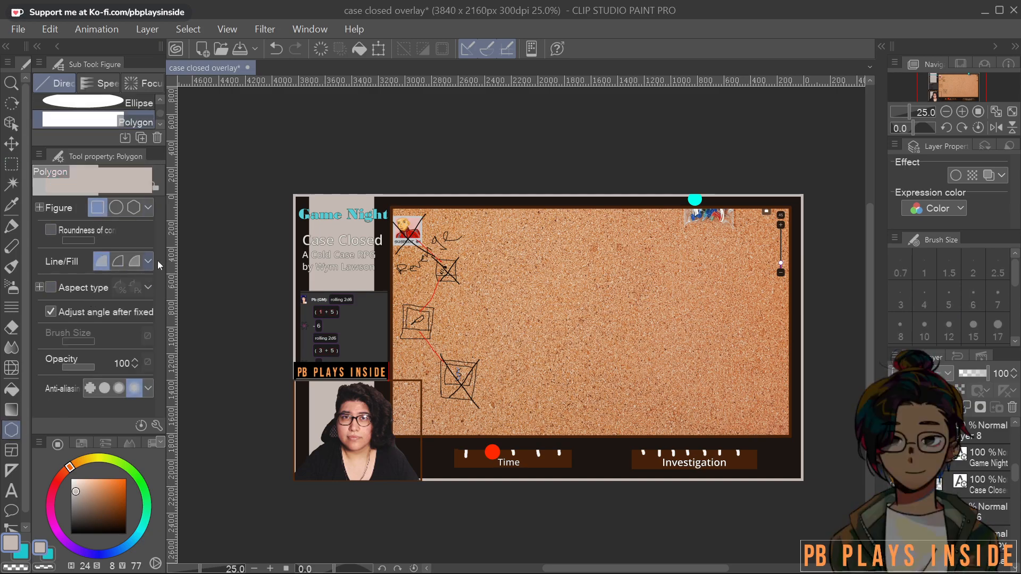
drag(688, 193, 804, 281)
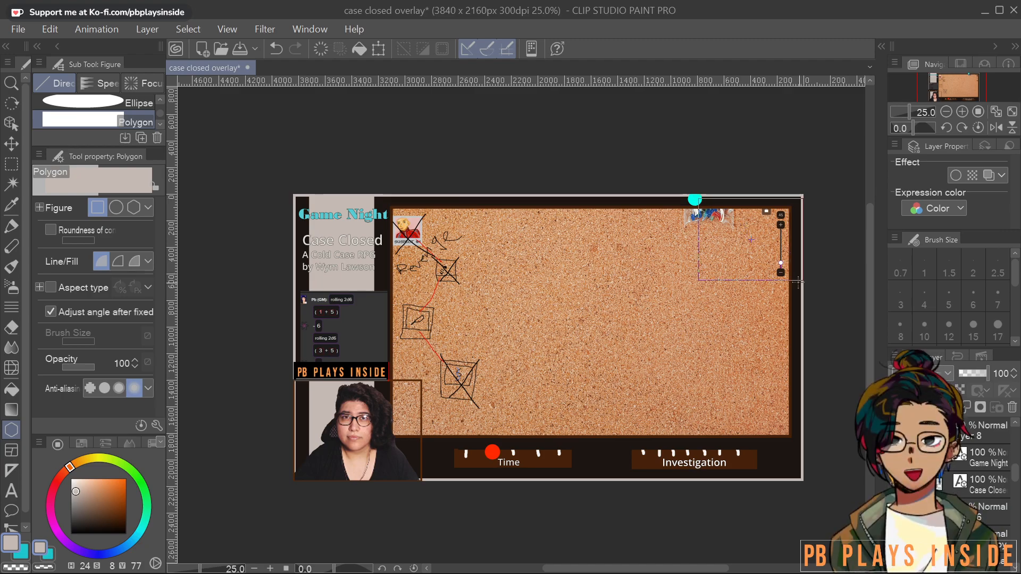
click(781, 268)
key(ctrl+z)
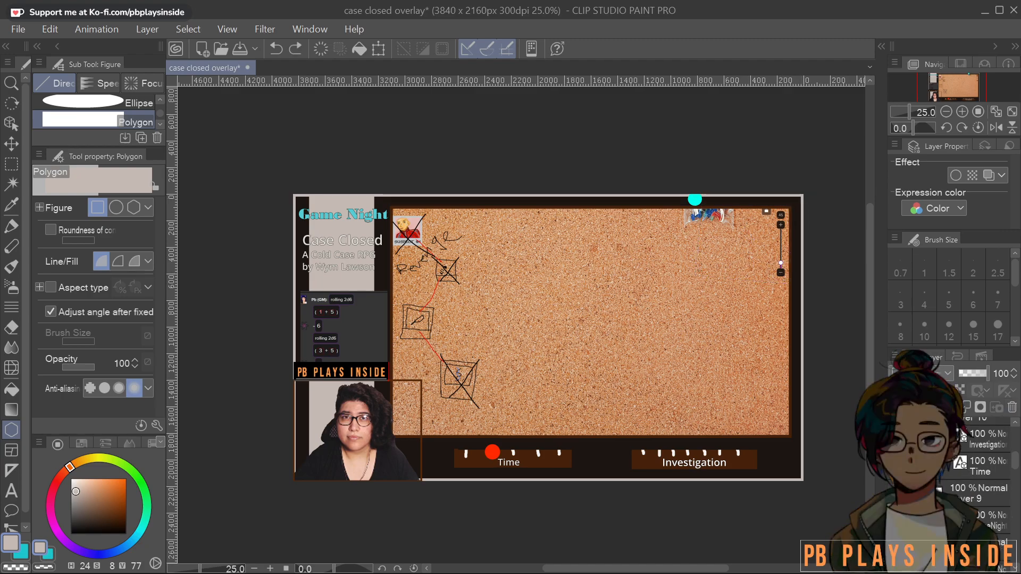
Add a new layer and draw a filled rectangle over the corkboard's upper-right corner
click(979, 431)
click(901, 407)
drag(685, 207, 789, 275)
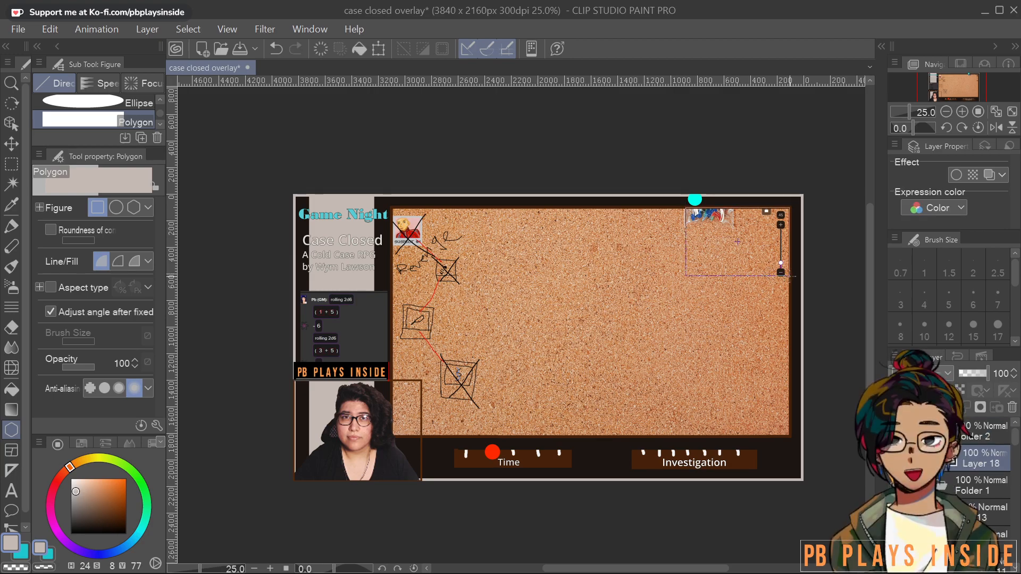
click(765, 259)
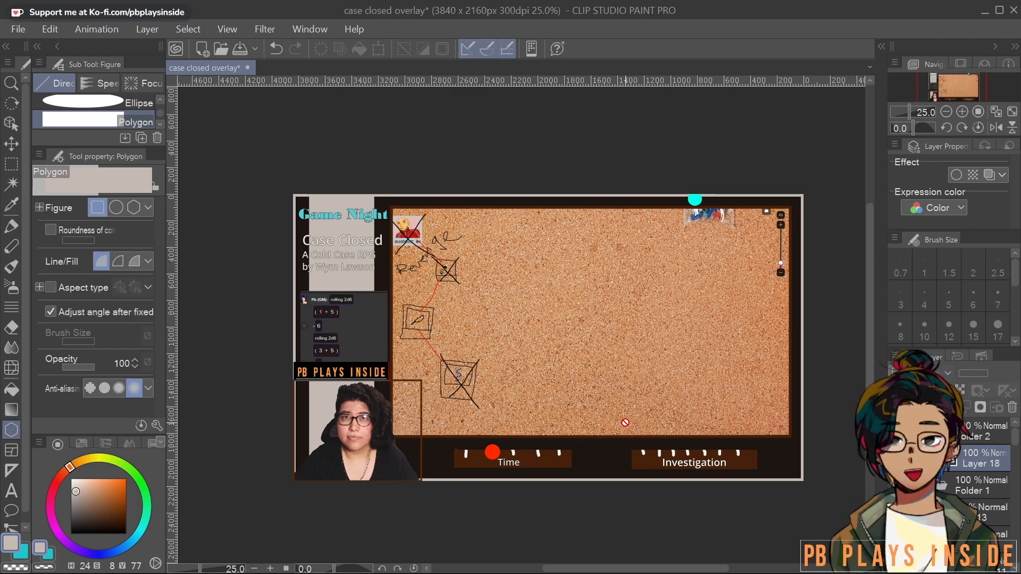
Add another layer and ready the Milli pen marker in red with H 5, S 83, V 80
key(ctrl+shift+n)
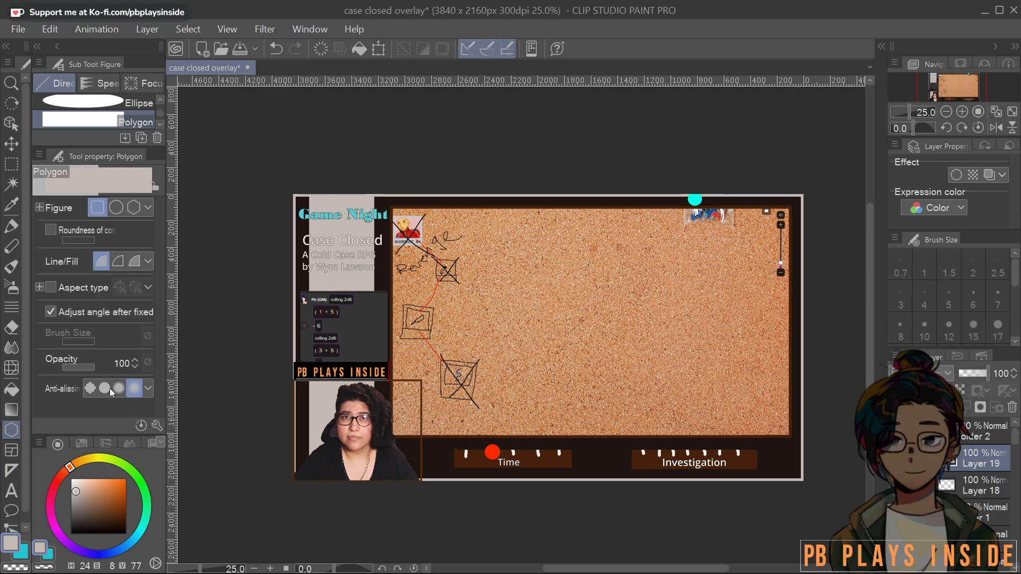
click(116, 490)
click(59, 480)
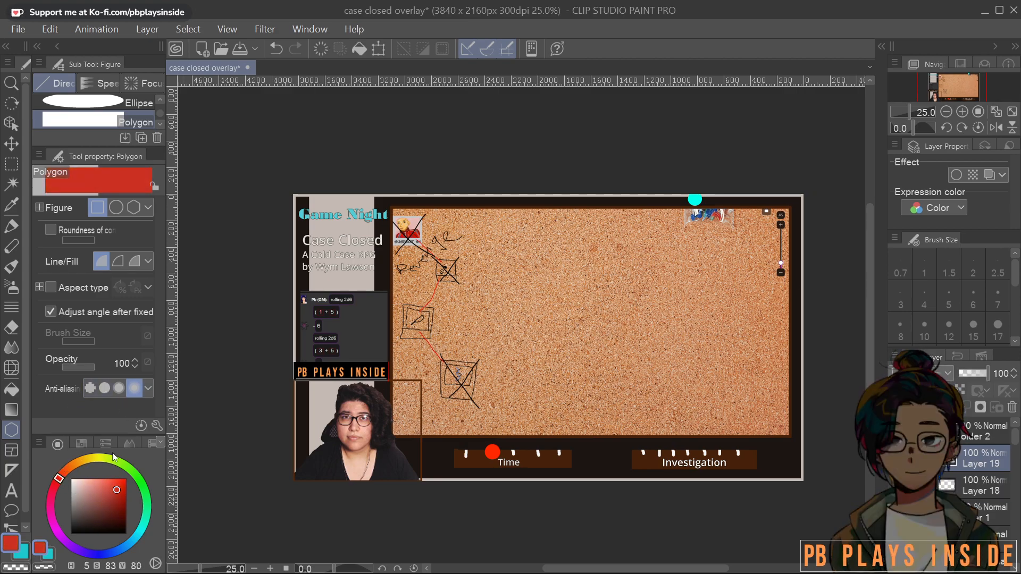
click(11, 266)
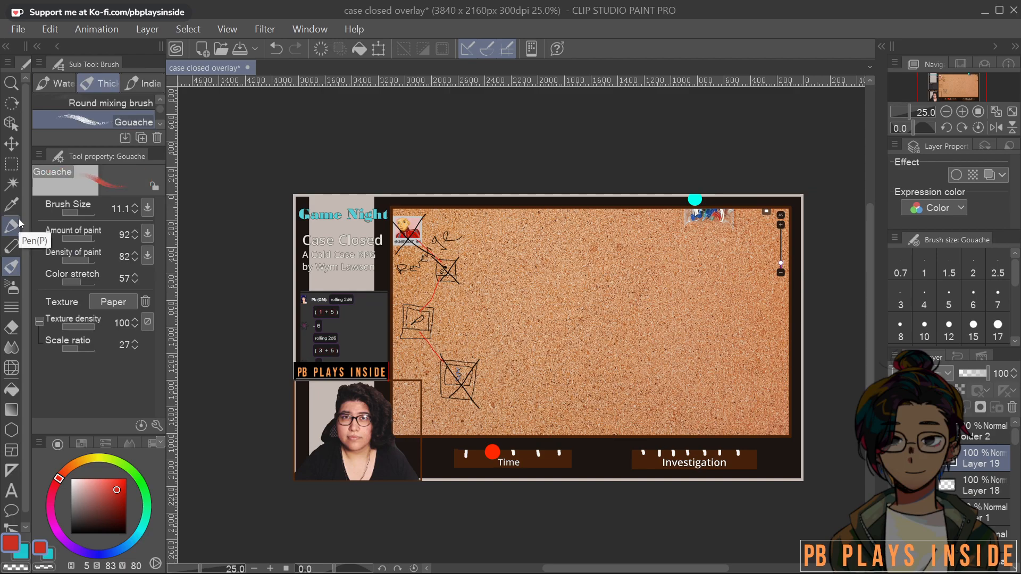
click(12, 228)
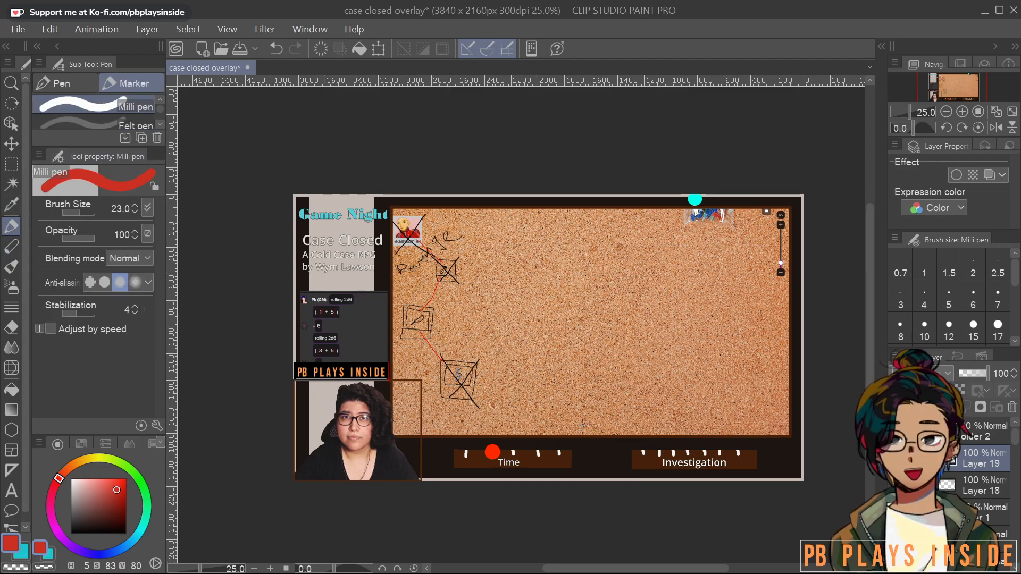
Sketch a red circle at the overlay's lower centre and fill it in with the brush size at 148
mouse_move(611, 394)
mouse_down()
mouse_move(631, 420)
mouse_move(607, 464)
mouse_up()
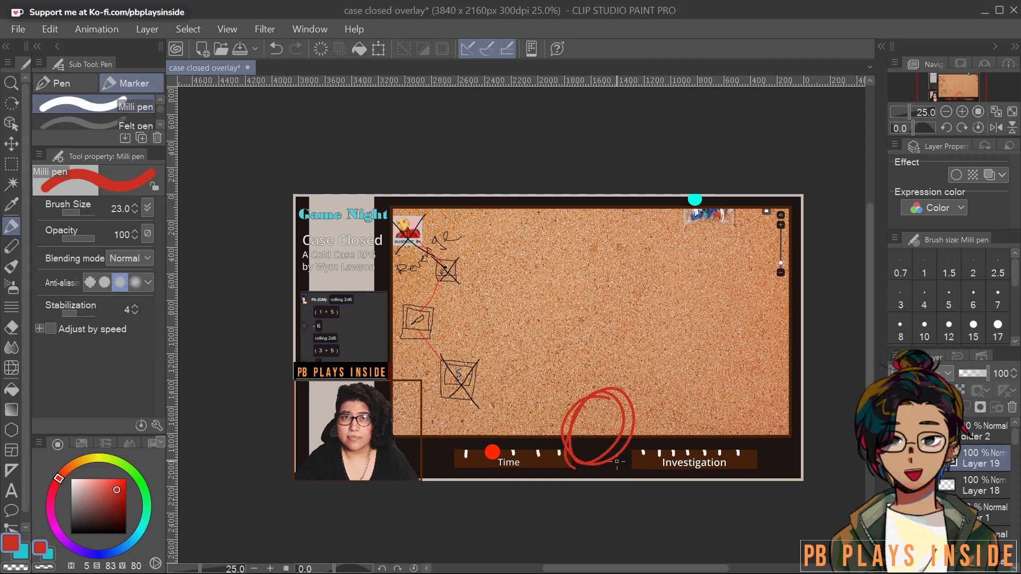
drag(695, 394, 698, 386)
drag(617, 405, 594, 442)
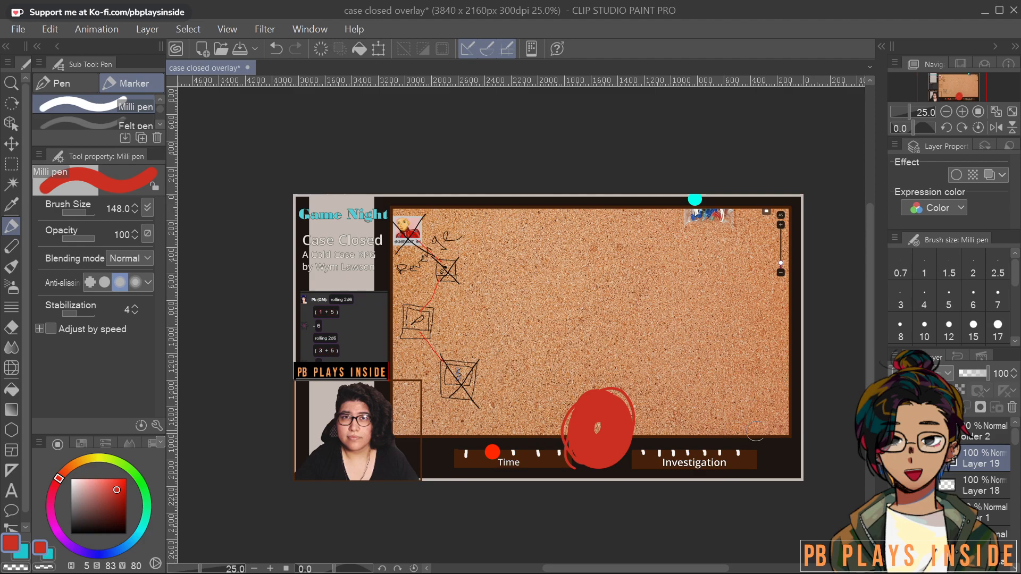
Outline a frame around the red circle and a large box above it, and undo the whole layout sketch
mouse_move(537, 398)
mouse_down()
mouse_move(606, 370)
mouse_move(648, 471)
mouse_move(565, 478)
mouse_up()
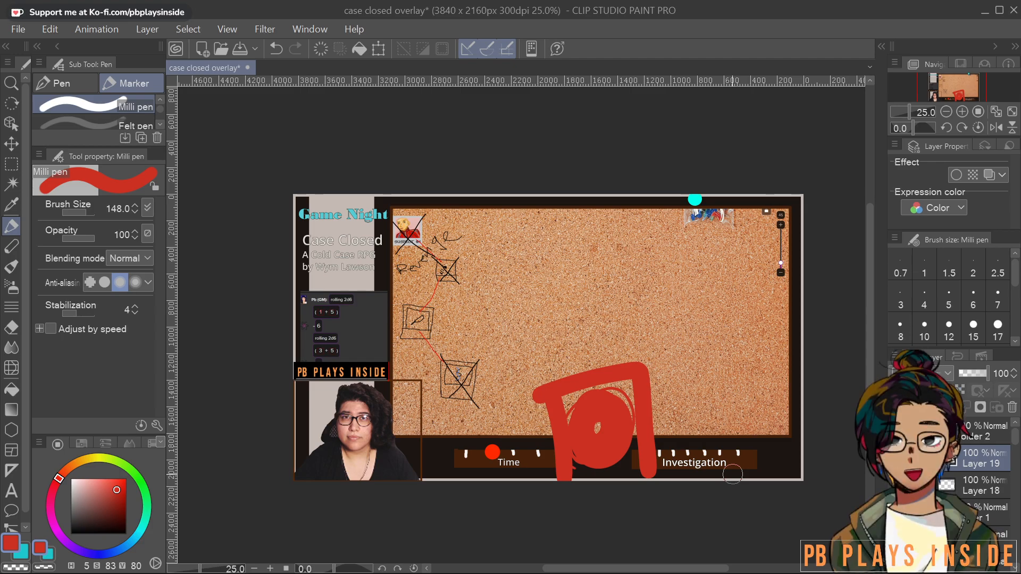
mouse_move(425, 198)
mouse_down()
mouse_move(428, 312)
mouse_move(474, 362)
mouse_move(732, 359)
mouse_move(766, 205)
mouse_move(448, 207)
mouse_up()
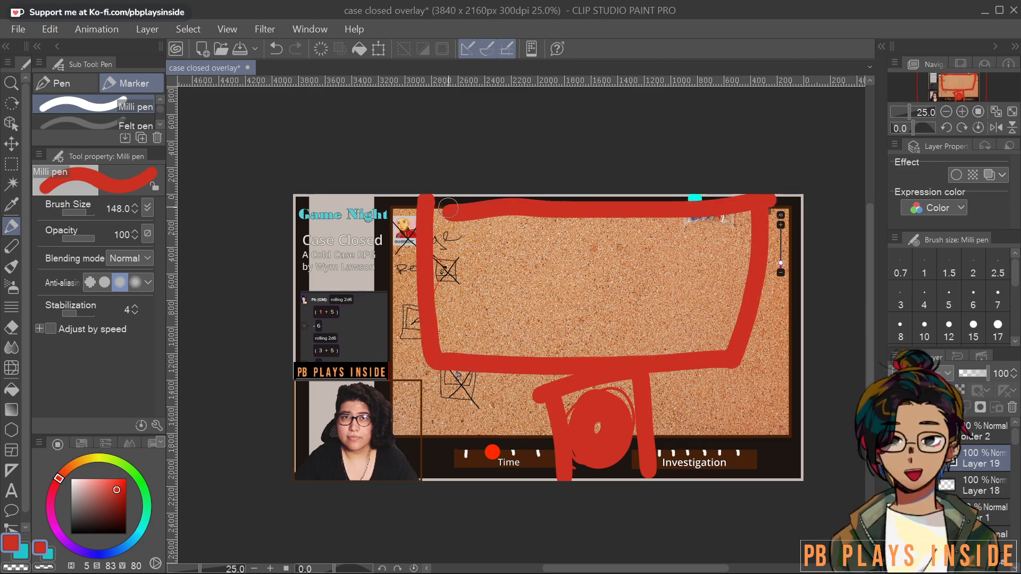
key(ctrl+z)
key(ctrl+z)
key(ctrl+z)
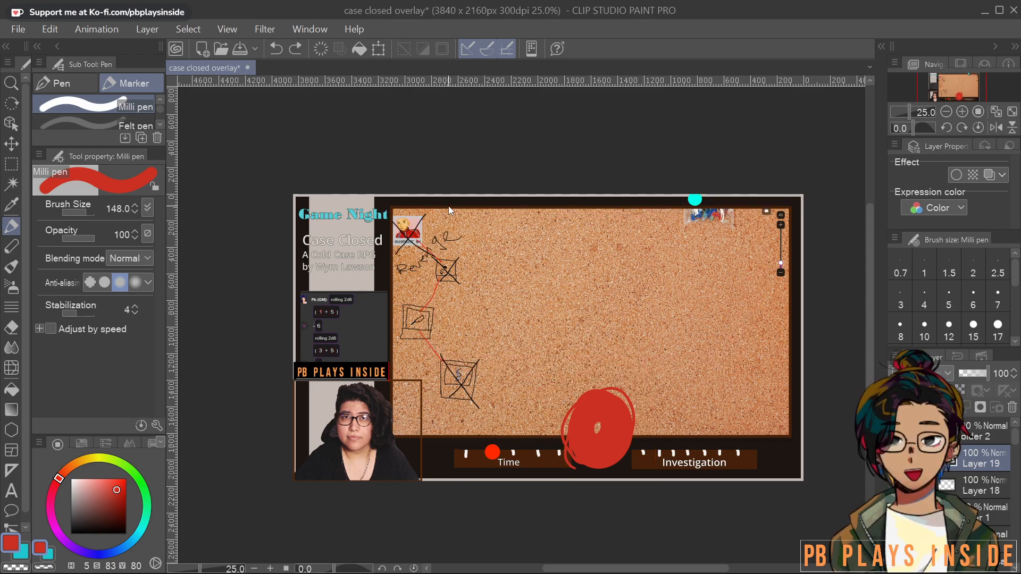
key(ctrl+z)
key(ctrl+z)
Sketch framed circles as camera positions in the overlay's lower-left and lower-right corners, undoing each attempt
mouse_move(340, 395)
mouse_down()
mouse_move(351, 466)
mouse_move(346, 449)
mouse_move(368, 440)
mouse_move(296, 381)
mouse_move(398, 387)
mouse_move(408, 509)
mouse_up()
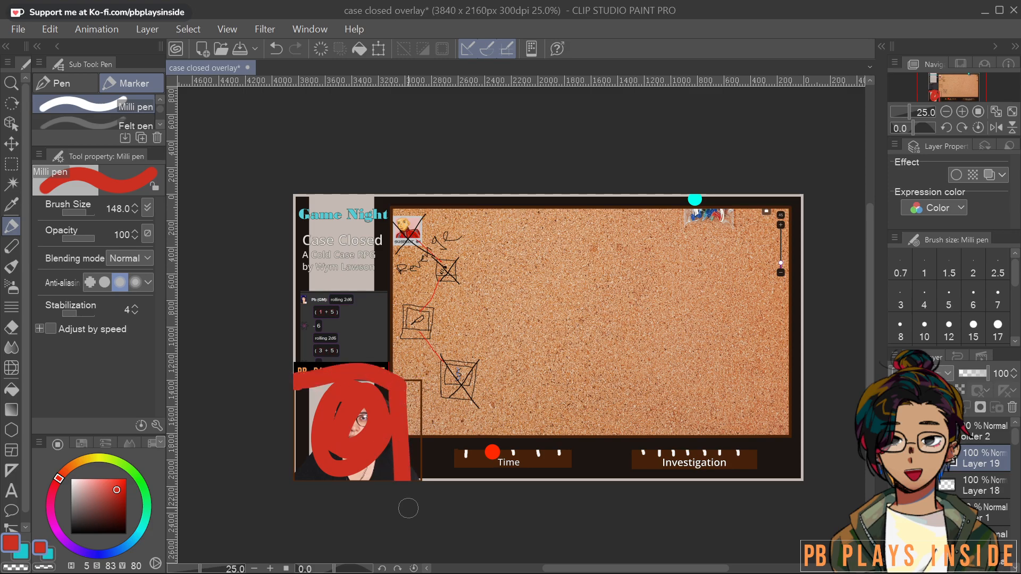
key(ctrl+z)
mouse_move(768, 391)
mouse_down()
mouse_move(734, 425)
mouse_move(755, 420)
mouse_move(742, 433)
mouse_up()
mouse_move(693, 479)
mouse_down()
mouse_move(702, 369)
mouse_move(828, 358)
mouse_up()
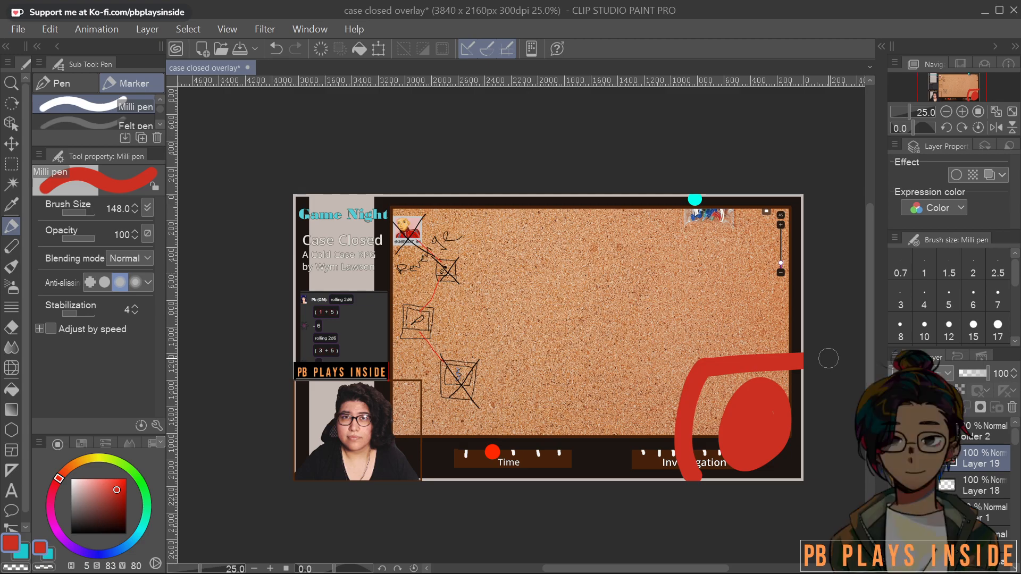
key(ctrl+z)
key(ctrl+z)
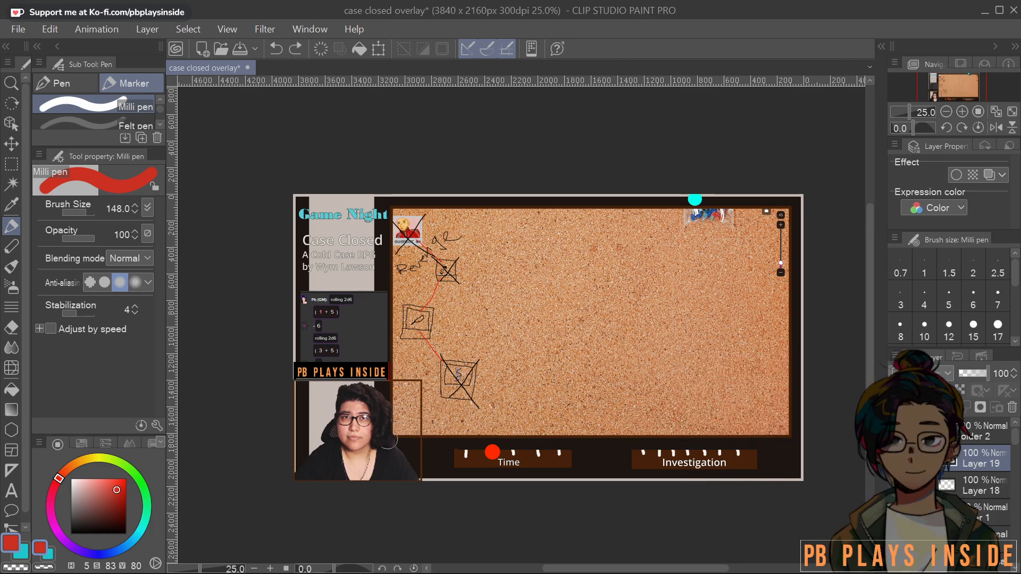
mouse_move(365, 351)
mouse_down()
mouse_move(382, 486)
mouse_move(314, 379)
mouse_up()
key(ctrl+z)
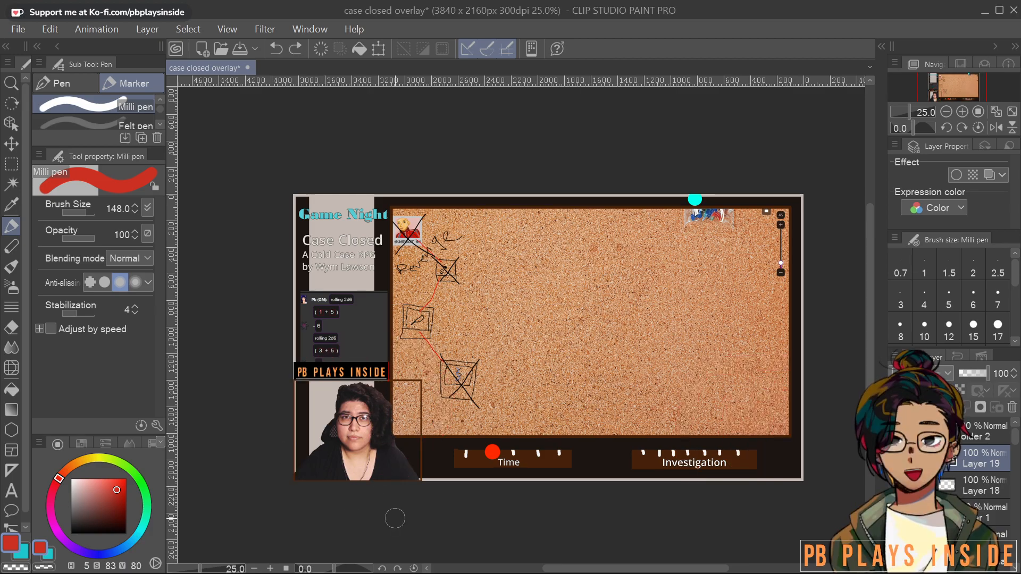
Sketch two framed red camera placeholders stacked along the overlay's right edge, a larger blob below a smaller one
mouse_move(750, 428)
mouse_down()
mouse_move(728, 422)
mouse_move(736, 427)
mouse_move(761, 399)
mouse_up()
mouse_move(681, 479)
mouse_down()
mouse_move(681, 398)
mouse_move(821, 367)
mouse_up()
drag(742, 298, 753, 300)
drag(691, 353, 827, 257)
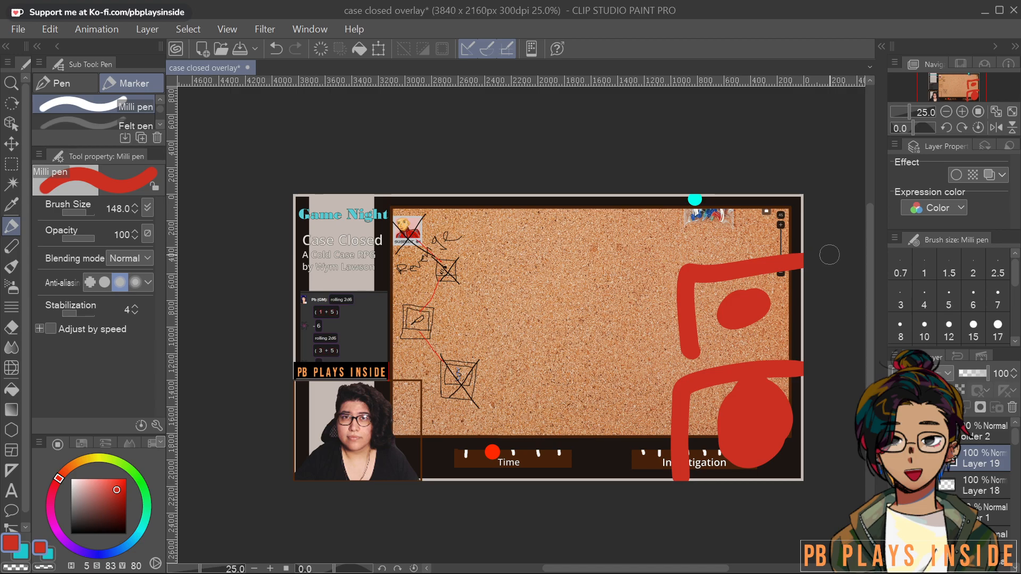
Mark over the lower-left webcam area in red and undo those strokes
drag(428, 378, 301, 398)
drag(414, 475, 312, 468)
key(ctrl+z)
key(ctrl+z)
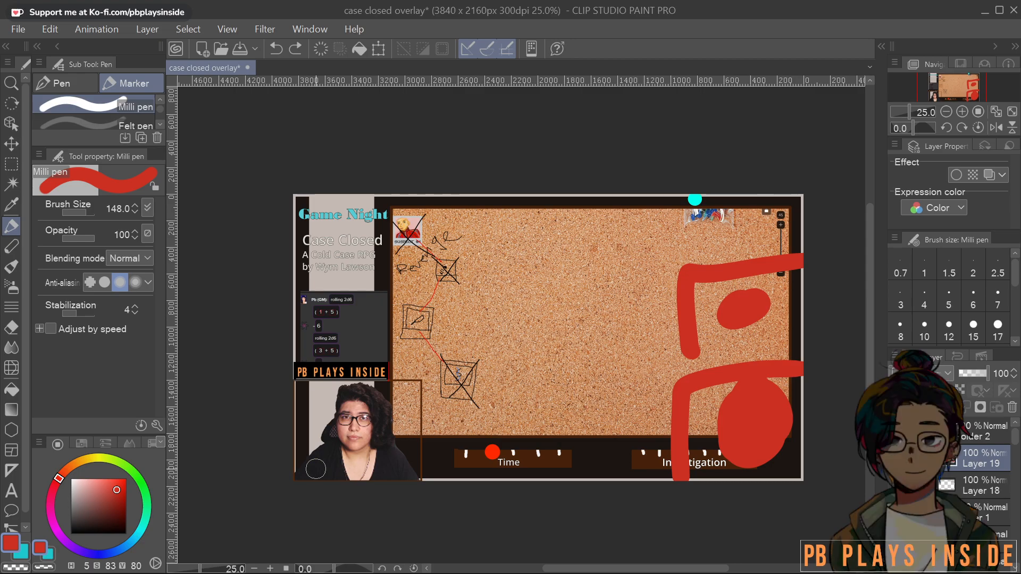
Outline a large red box covering the area to the left of the two camera placeholders
mouse_move(669, 409)
mouse_down()
mouse_move(660, 215)
mouse_move(306, 221)
mouse_move(305, 405)
mouse_up()
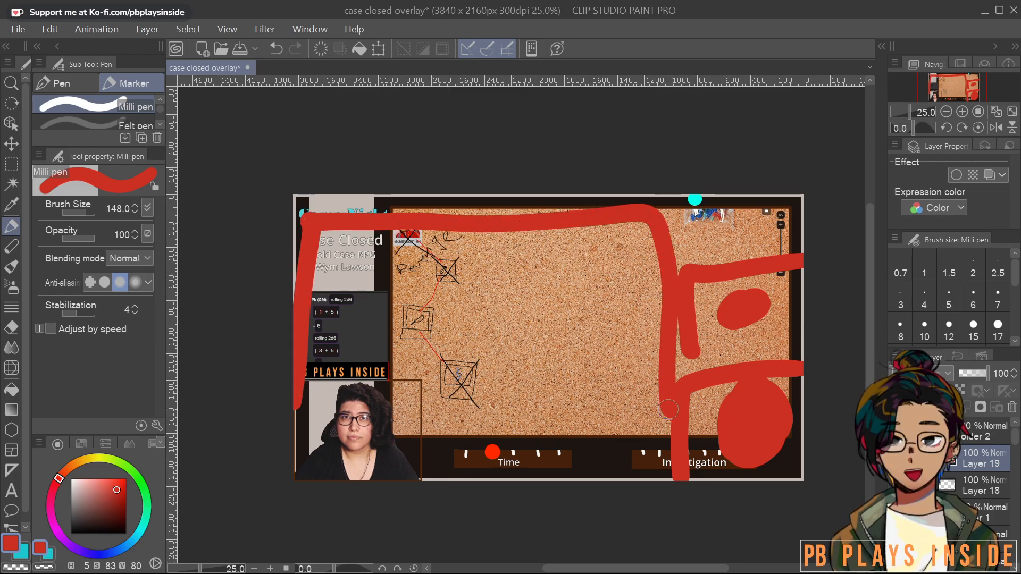
drag(673, 406, 284, 423)
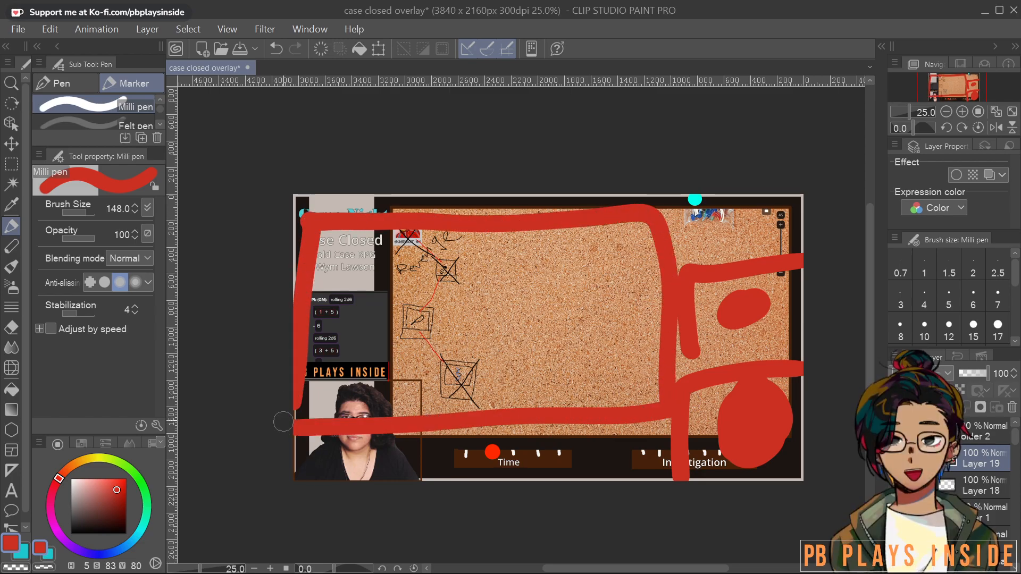
mouse_move(633, 277)
mouse_down()
mouse_move(617, 324)
mouse_move(585, 300)
mouse_up()
Undo all the red strokes of the large box and the two camera placeholders
key(ctrl+z)
key(ctrl+z)
key(ctrl+z)
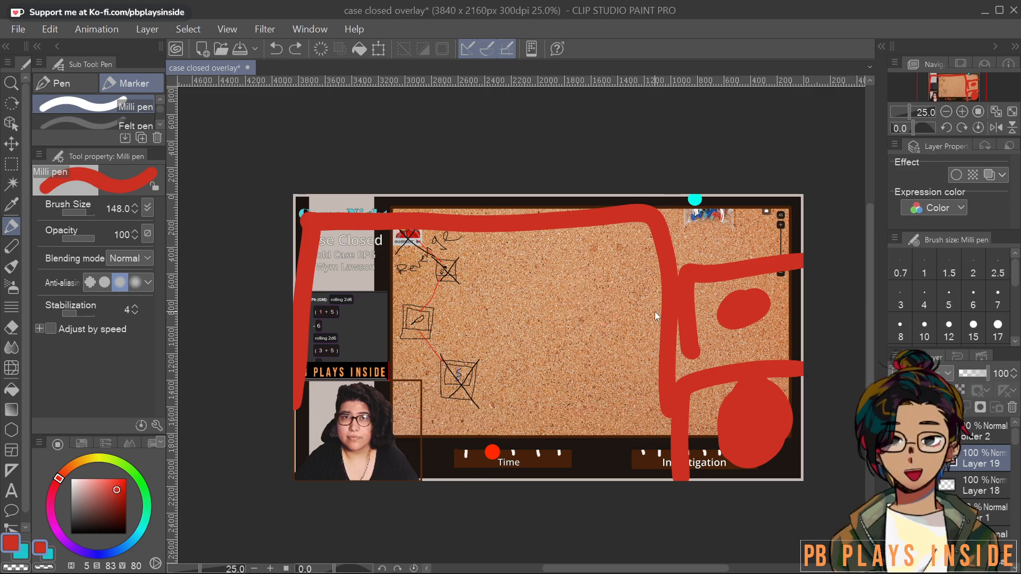
key(ctrl+z)
key(ctrl+z)
key(ctrl+z)
key(ctrl+z)
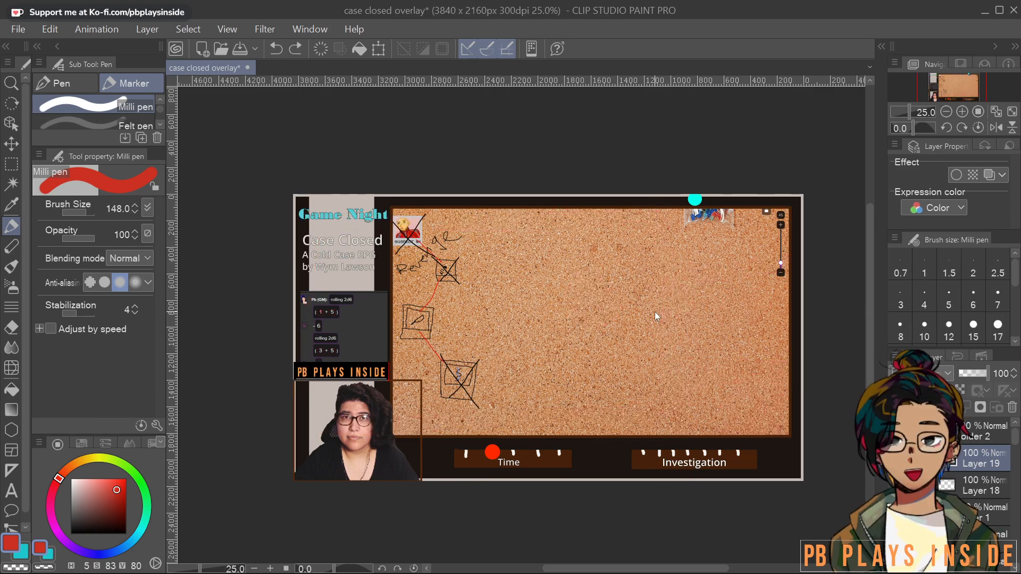
Outline most of the corkboard with a red frame and undo the marks
mouse_move(708, 250)
mouse_down()
mouse_move(490, 380)
mouse_move(692, 234)
mouse_up()
key(ctrl+z)
mouse_move(395, 212)
mouse_down()
mouse_move(399, 383)
mouse_move(507, 410)
mouse_move(775, 383)
mouse_move(759, 216)
mouse_move(392, 239)
mouse_up()
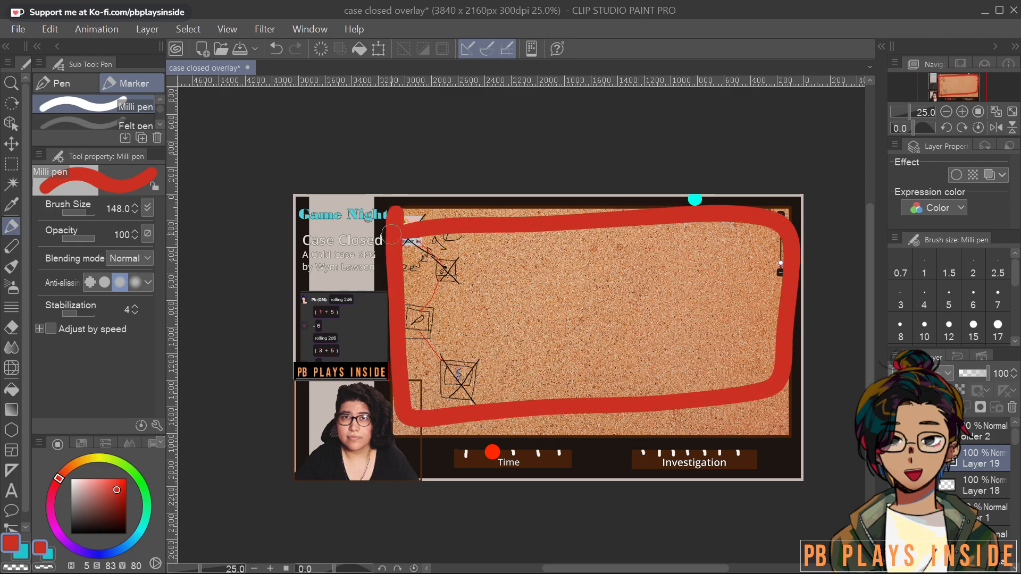
key(ctrl+z)
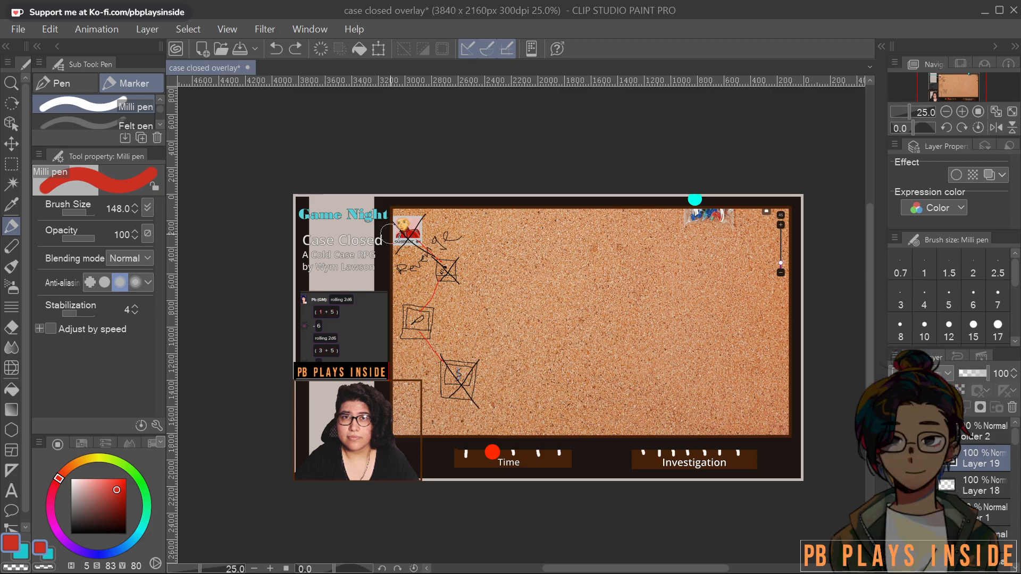
click(18, 30)
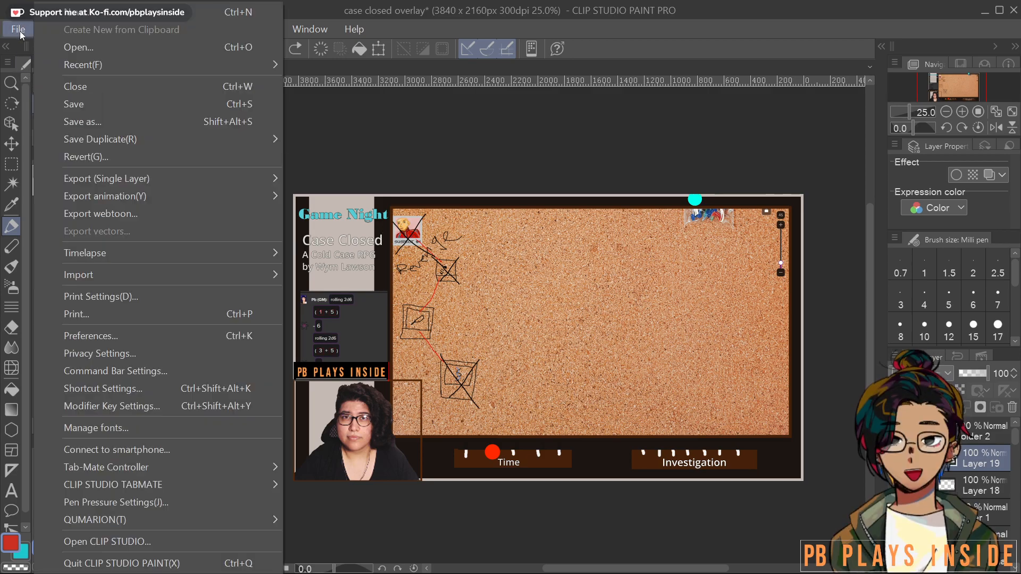
mouse_move(258, 27)
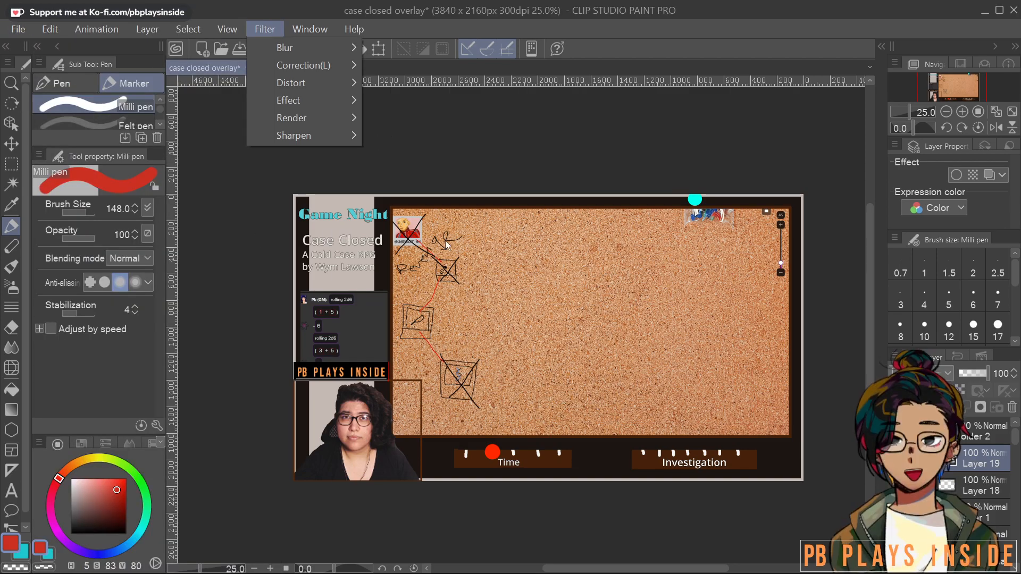
click(27, 23)
click(30, 24)
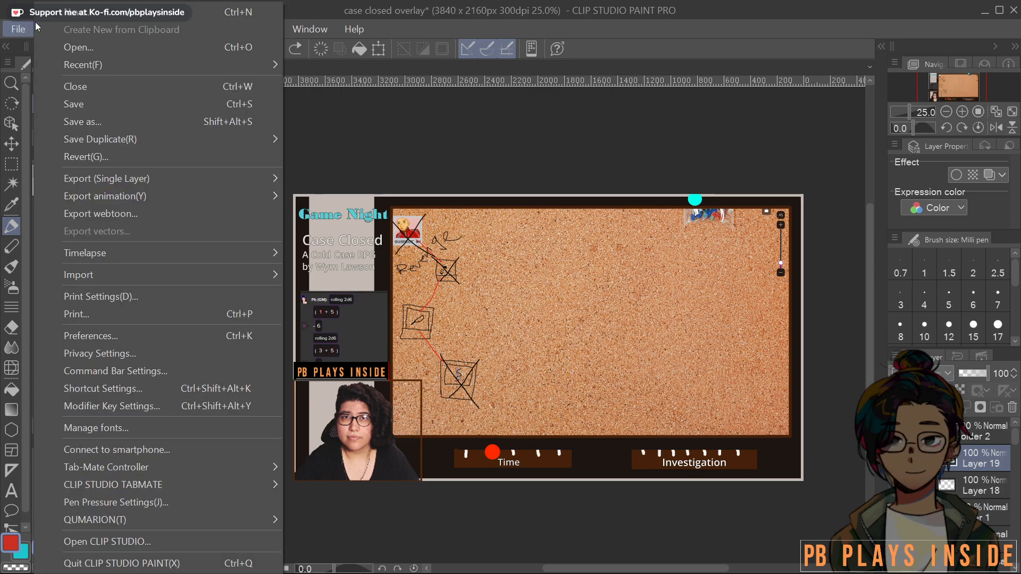
Create a new 1000 x 1000 px illustration canvas at 300 dpi
click(101, 18)
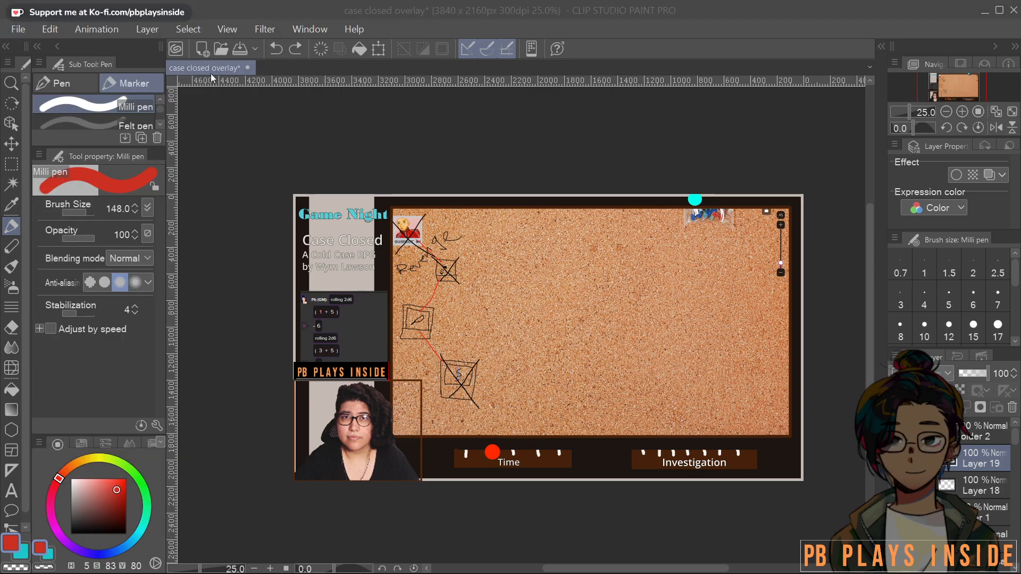
click(651, 230)
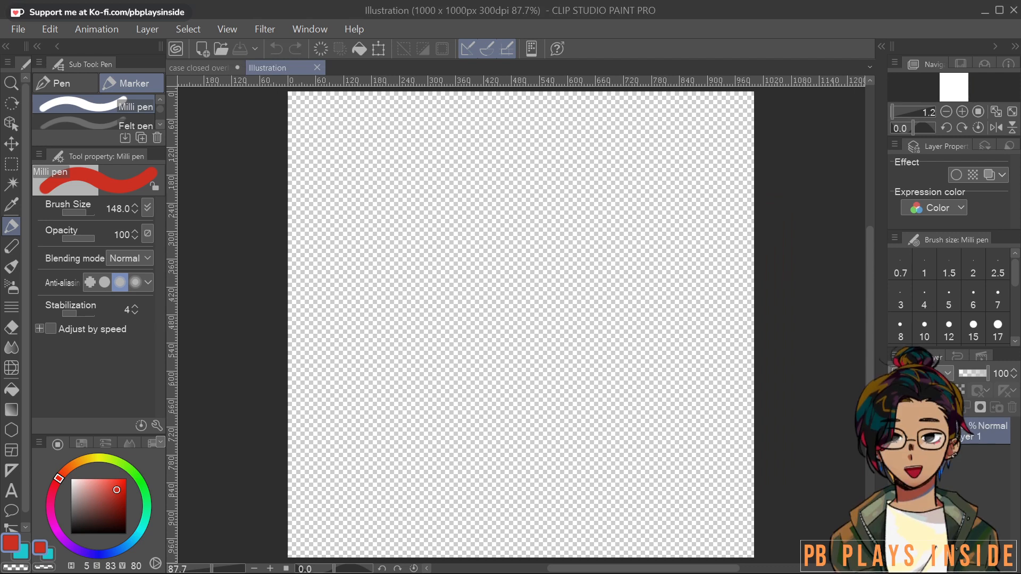
Open the recent files 6.clip and 5.clip from the Case Closed NPC Cards folder
click(17, 30)
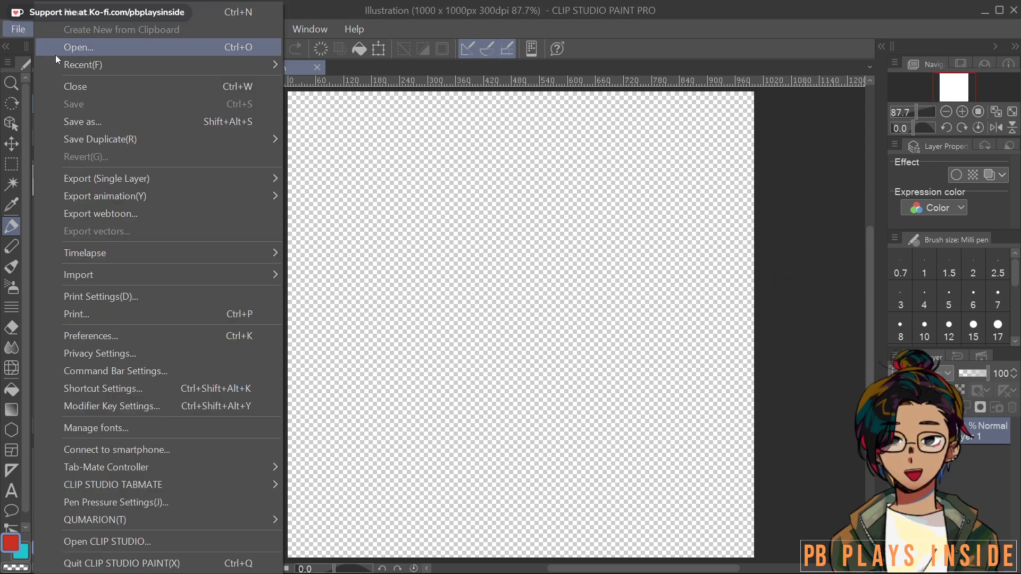
mouse_move(119, 63)
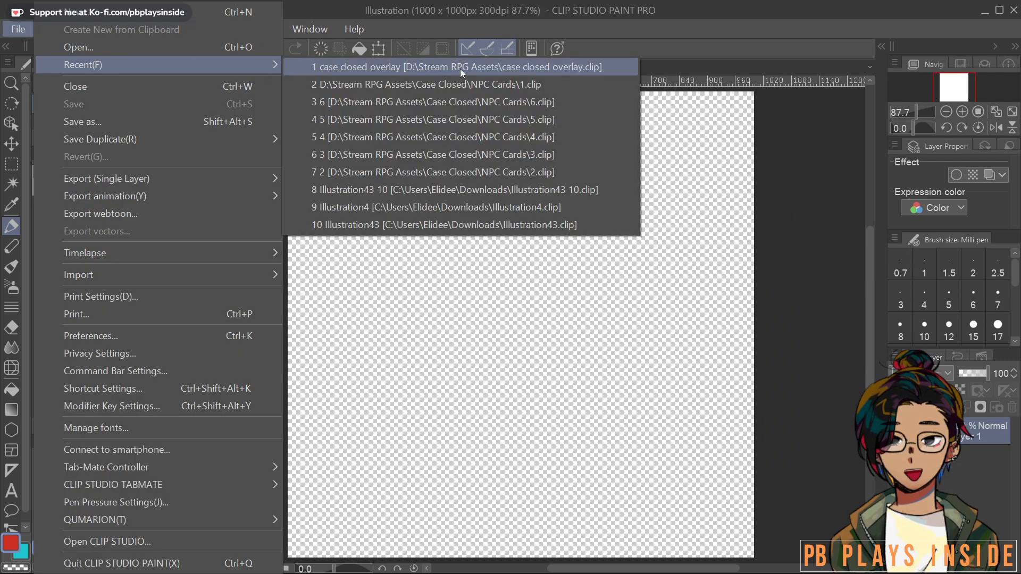
click(455, 98)
click(19, 30)
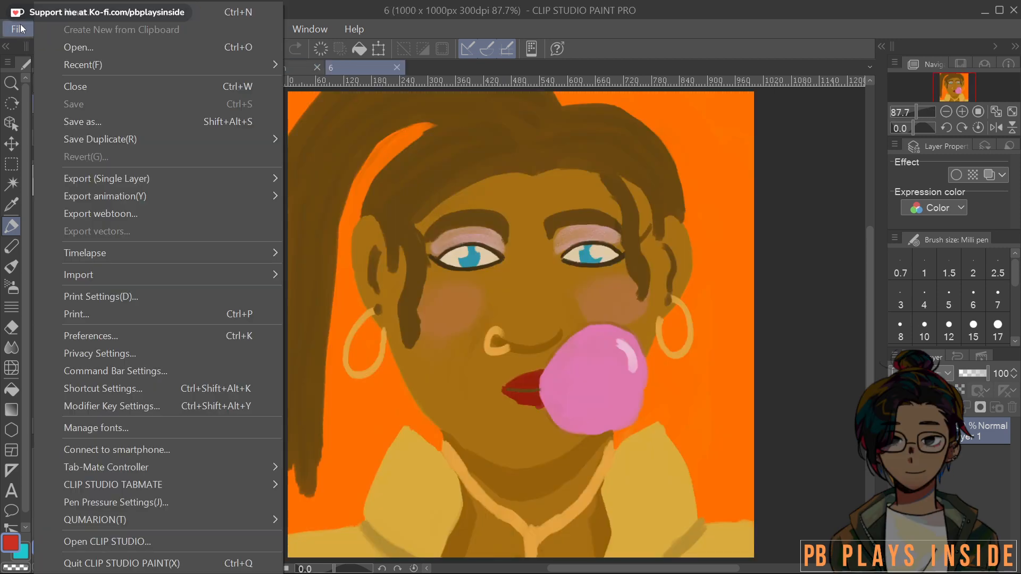
mouse_move(98, 66)
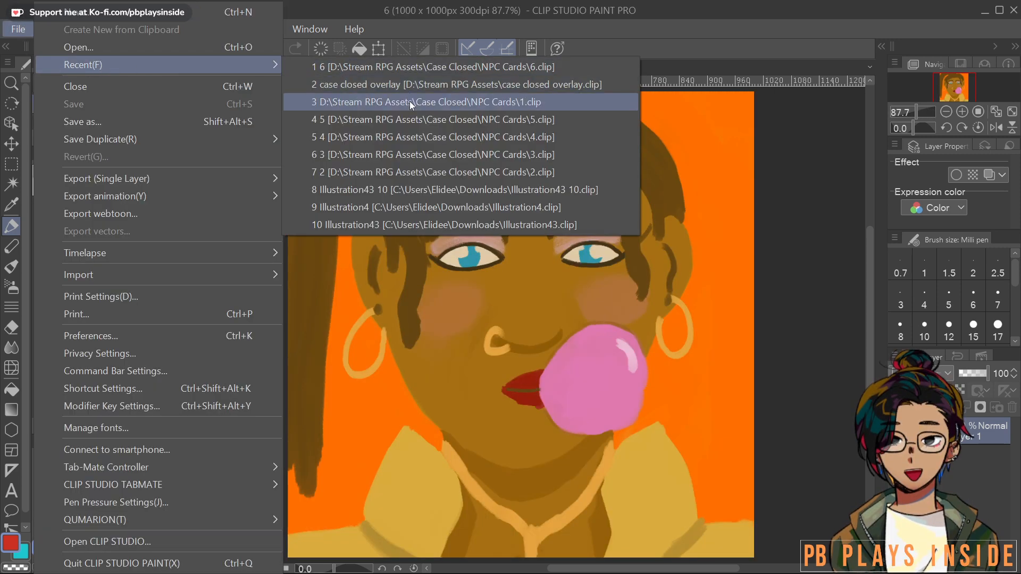
click(405, 120)
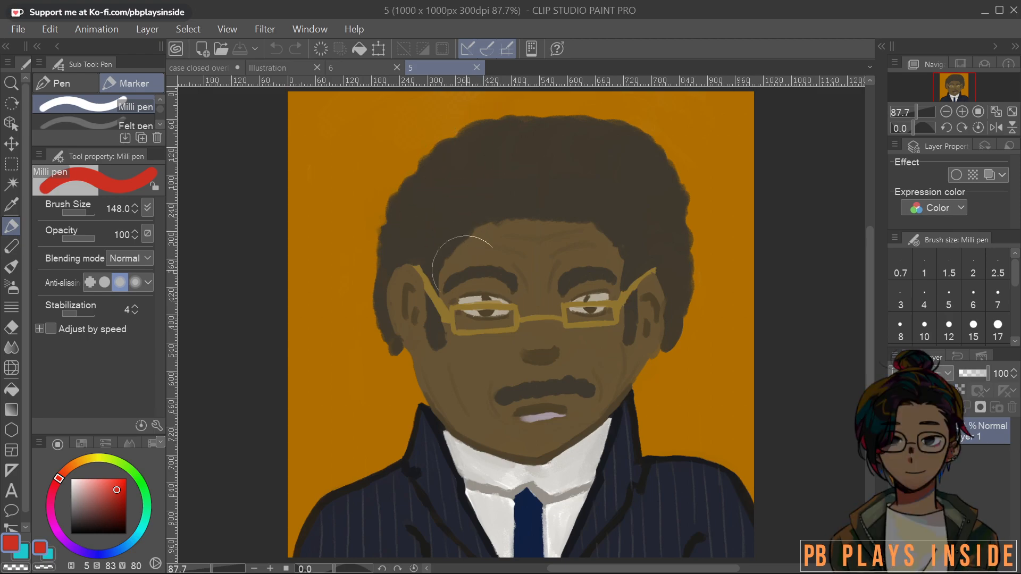
Examine the portrait of the man with glasses and a moustache both up close and as a whole
scroll(750, 405, down, 8)
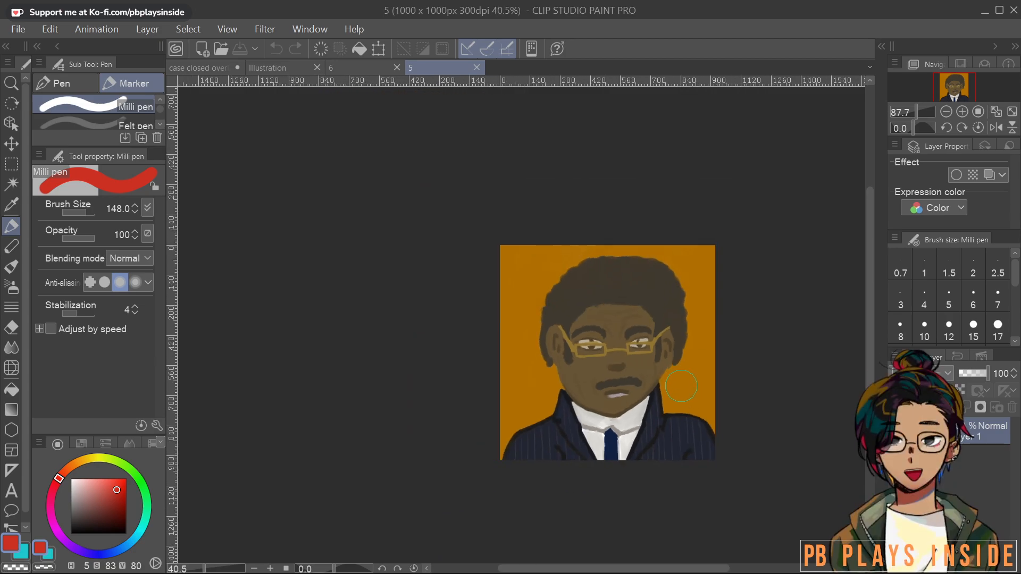
scroll(749, 407, up, 2)
scroll(750, 407, up, 1)
drag(773, 449, 572, 311)
scroll(533, 349, down, 1)
drag(528, 344, 670, 355)
scroll(663, 375, up, 5)
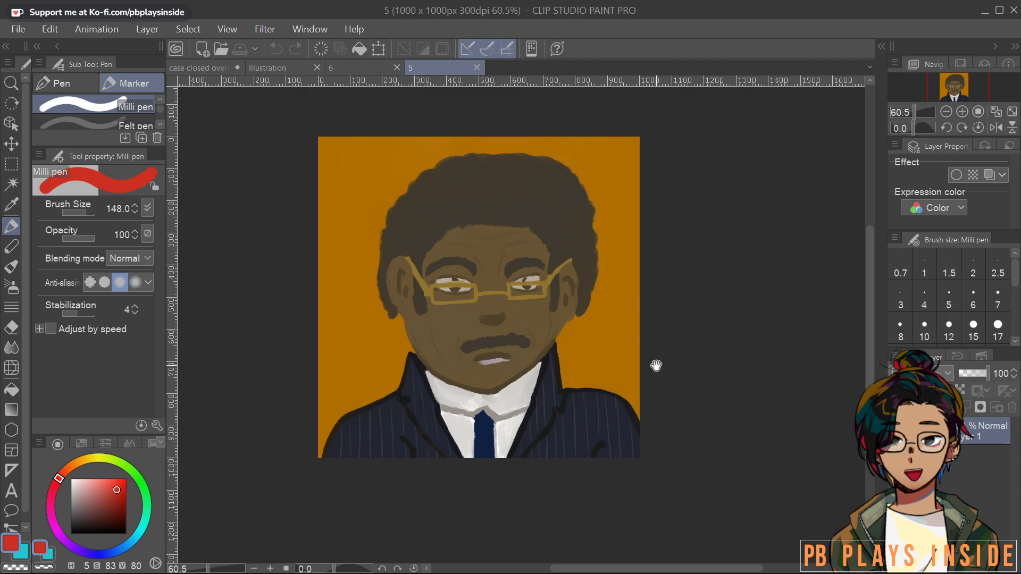
scroll(623, 276, up, 2)
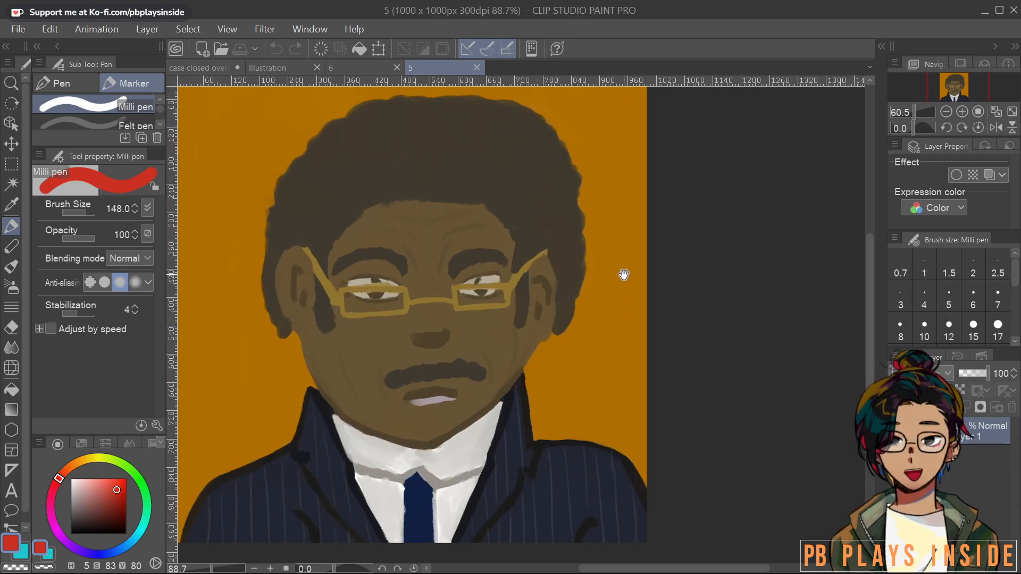
scroll(484, 238, down, 2)
scroll(620, 246, down, 2)
scroll(633, 244, up, 1)
scroll(611, 238, down, 3)
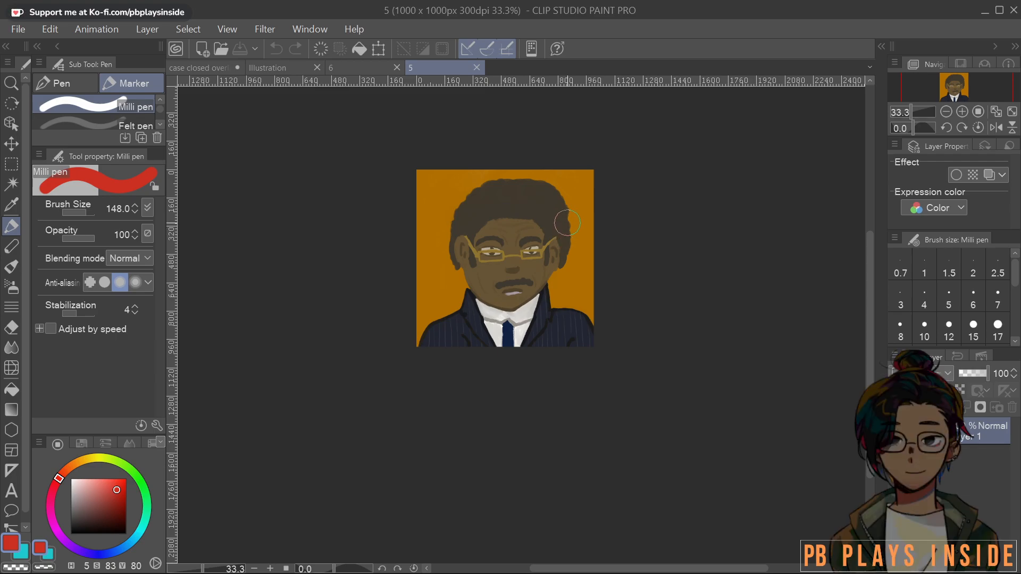
scroll(564, 234, up, 3)
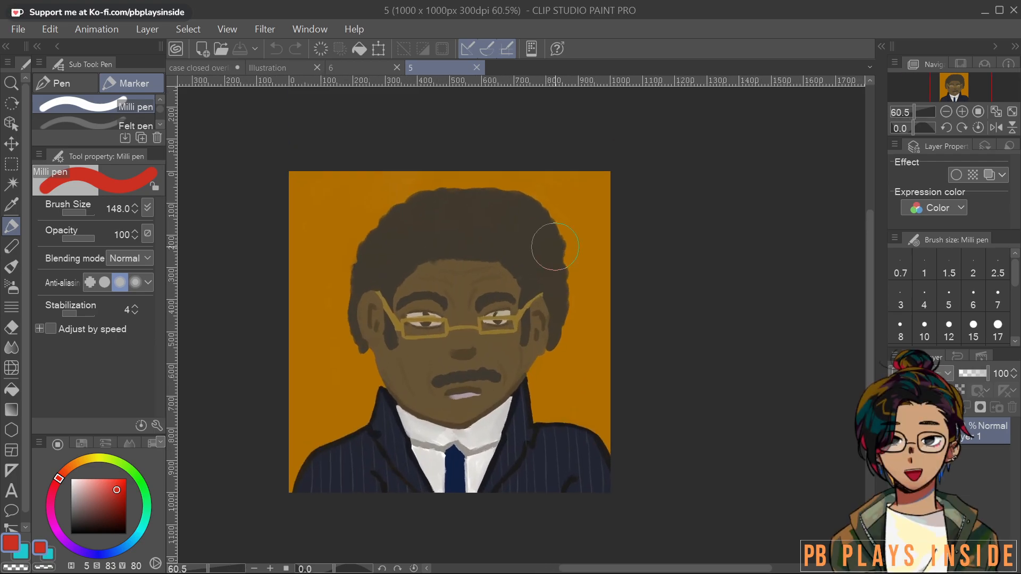
Switch to the bubble-gum portrait in file 6 and examine it at different magnifications
click(18, 32)
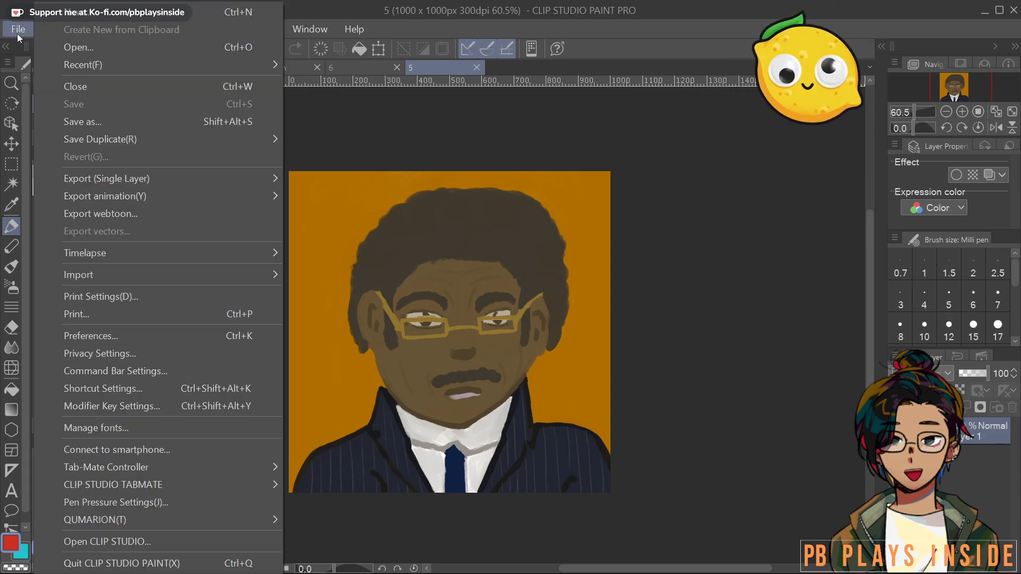
click(529, 139)
click(368, 64)
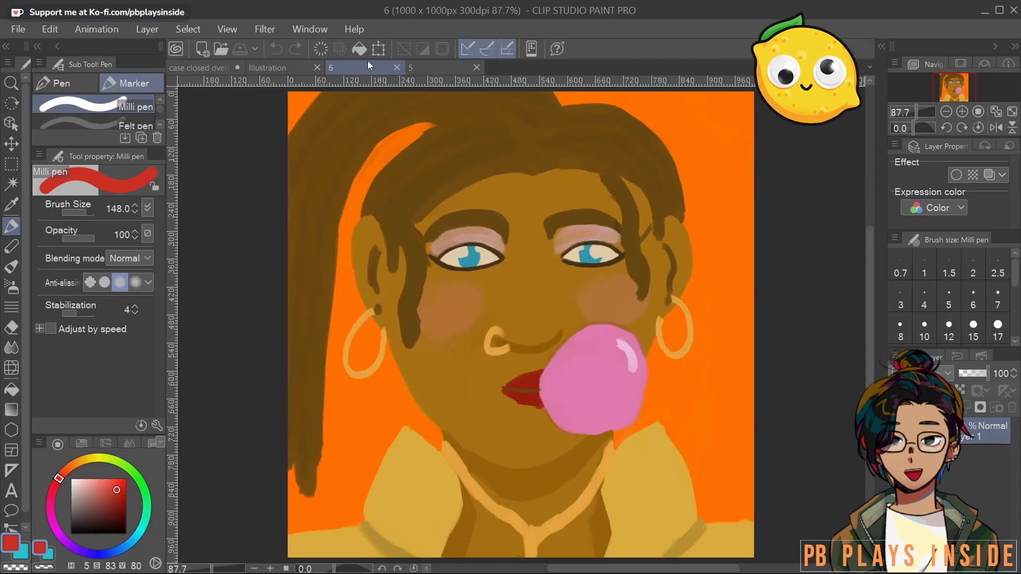
scroll(368, 62, down, 5)
scroll(534, 117, up, 5)
scroll(567, 226, down, 20)
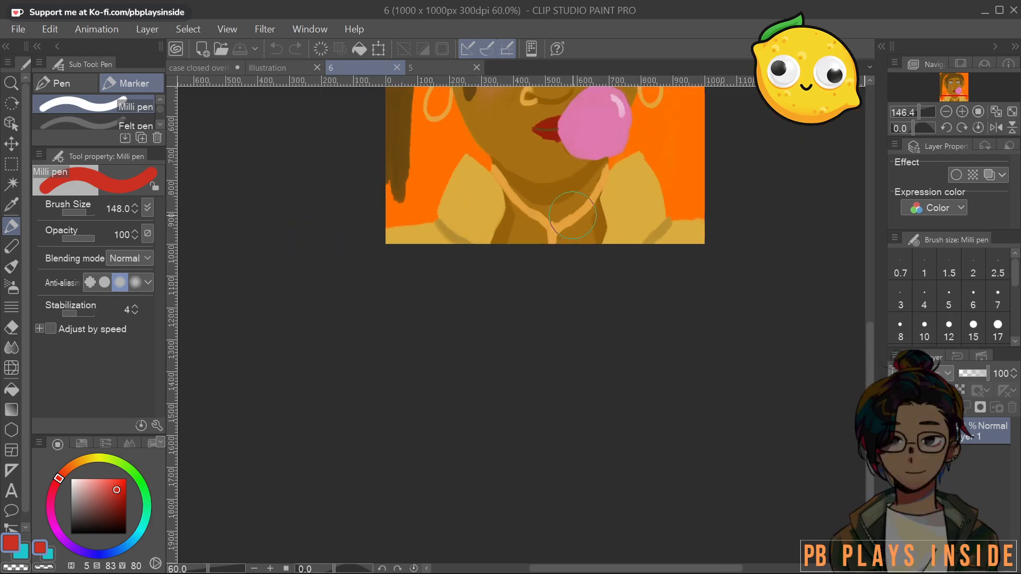
drag(559, 212, 513, 351)
scroll(512, 332, up, 10)
drag(490, 226, 447, 292)
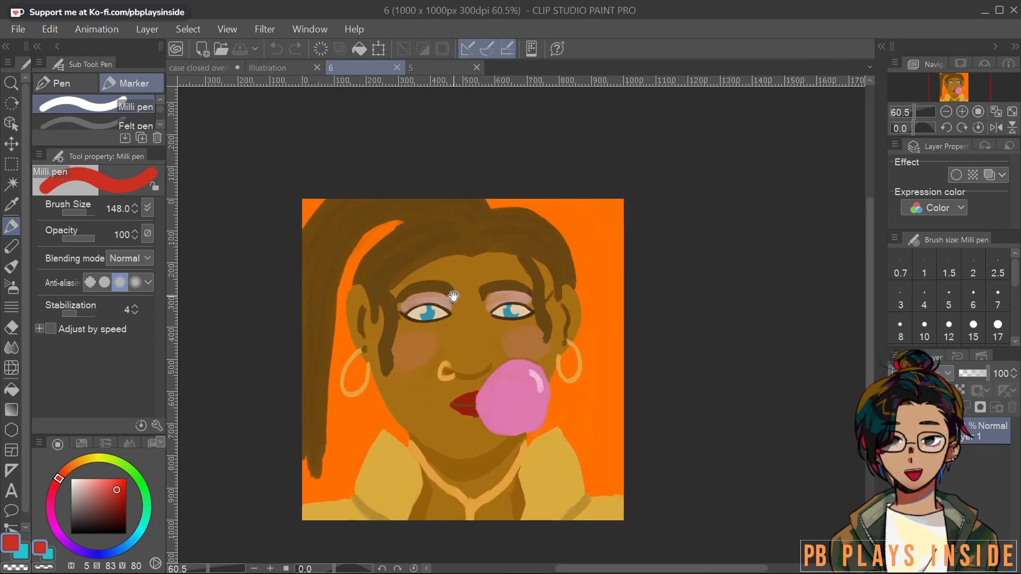
drag(506, 265, 565, 228)
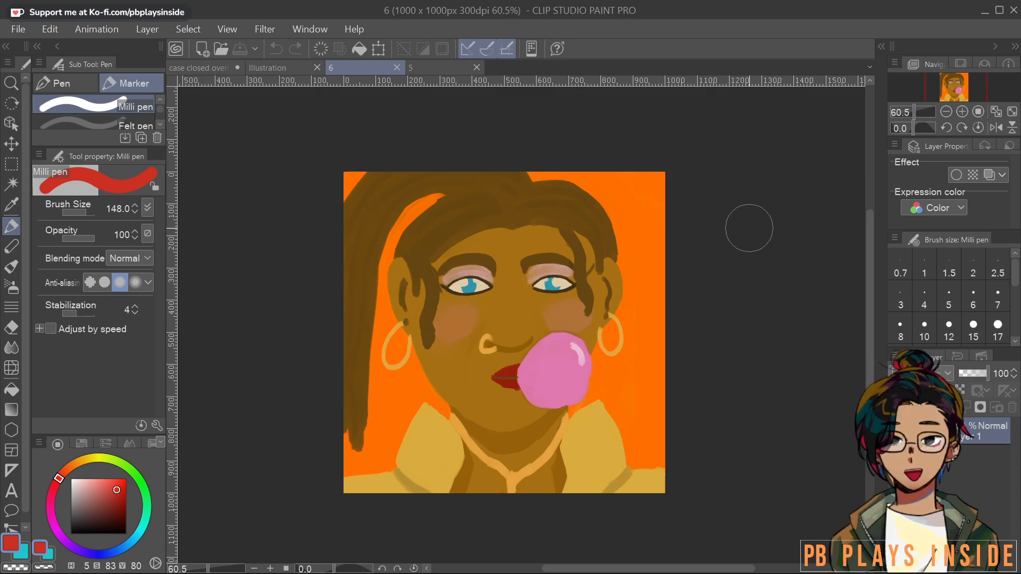
Close portrait files 6 and 5, and view the images in the NPCs folder in File Explorer
click(397, 67)
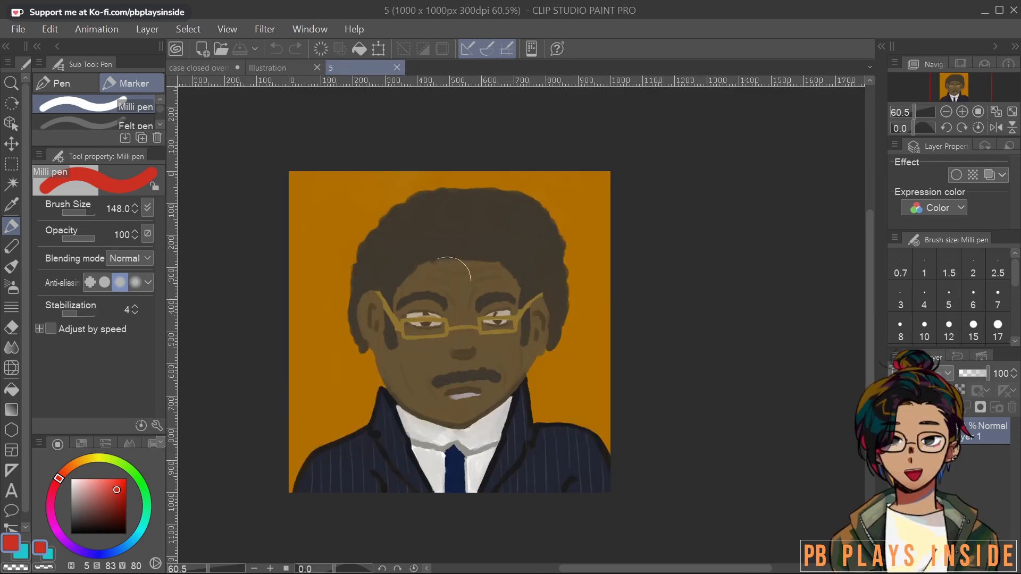
click(397, 68)
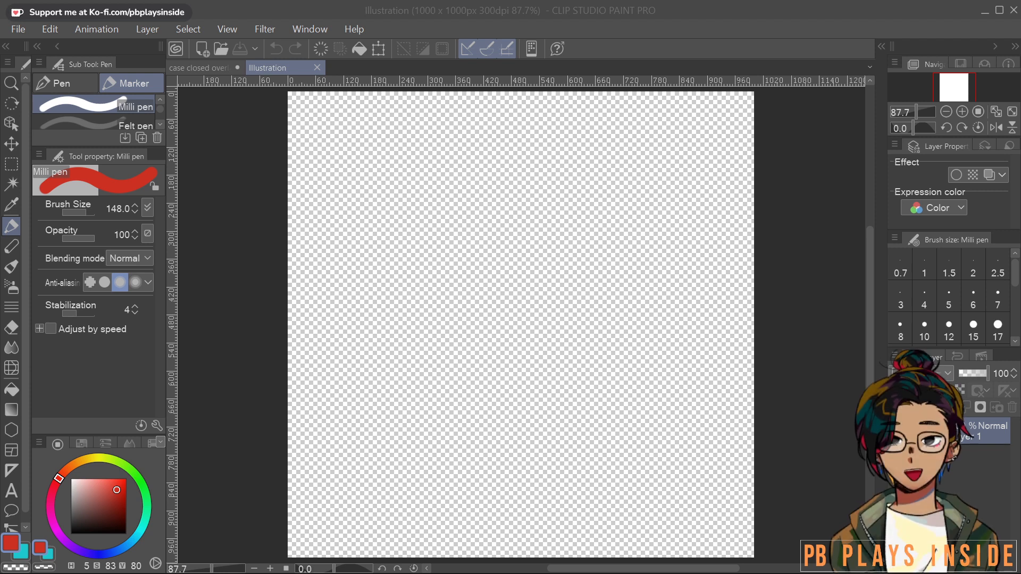
drag(1, 250, 520, 2)
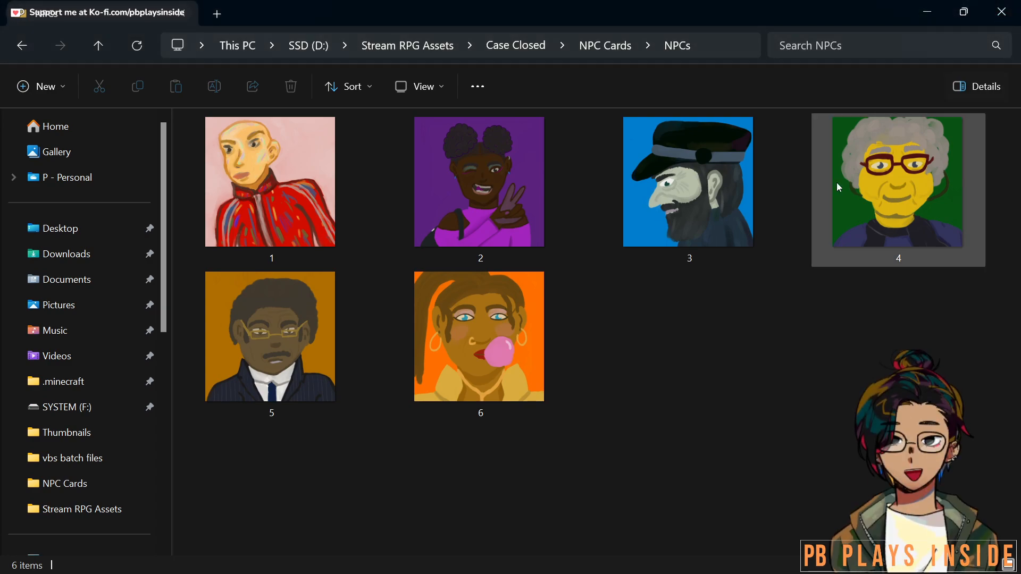
click(1005, 20)
Try red Milli pen strokes on the blank canvas and undo them
click(423, 275)
click(520, 342)
drag(548, 298, 489, 393)
key(ctrl+z)
key(ctrl+z)
key(ctrl+z)
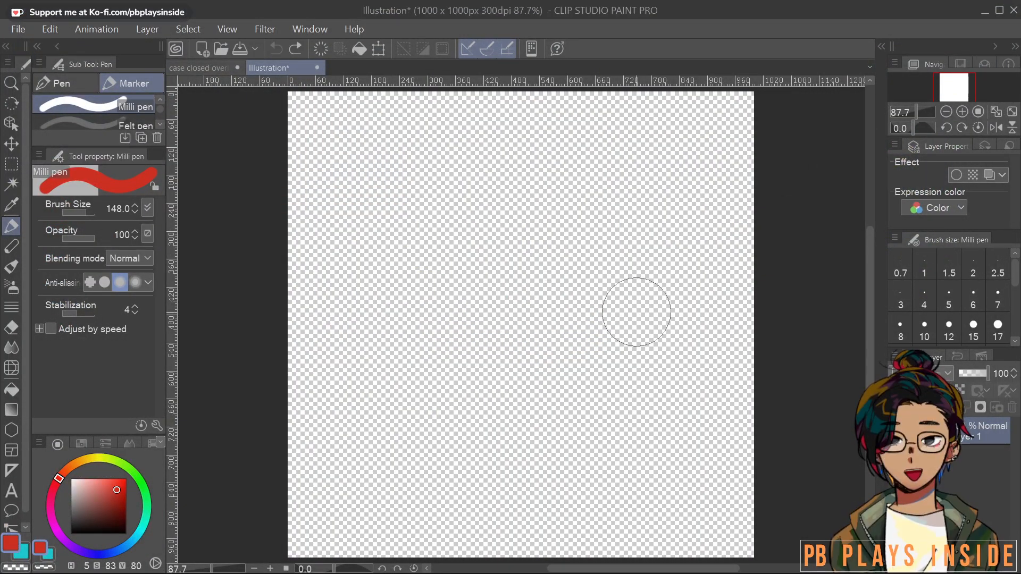
Select the Gouache brush, test broad red strokes up to brush size 165, and undo them
click(13, 265)
mouse_move(466, 347)
mouse_down()
mouse_move(462, 399)
mouse_move(571, 376)
mouse_up()
key(ctrl+z)
key(ctrl+z)
drag(647, 453, 654, 433)
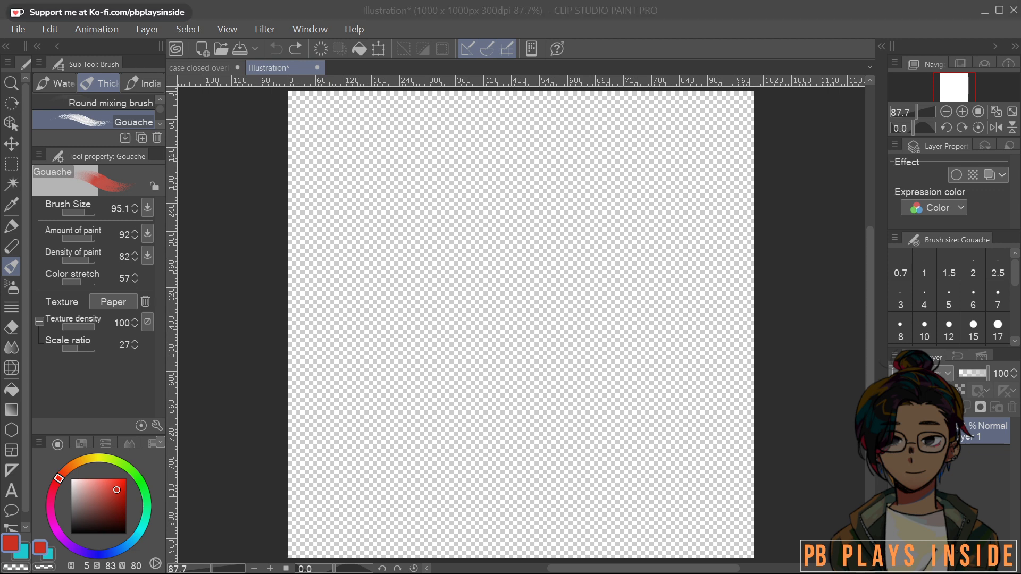
mouse_move(387, 380)
mouse_down()
mouse_move(397, 485)
mouse_move(610, 234)
mouse_up()
drag(589, 440, 595, 407)
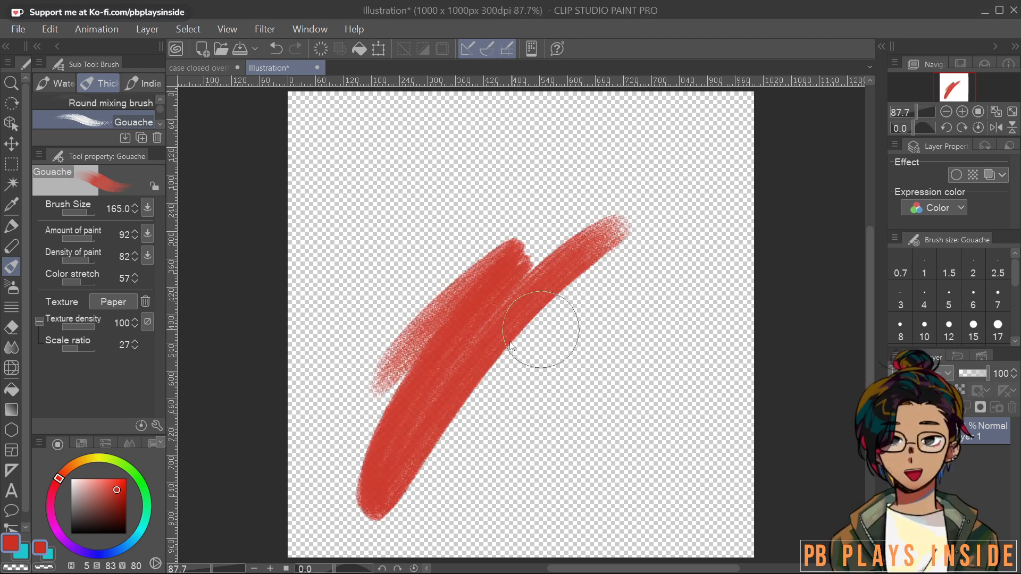
key(ctrl+z)
Choose yellow (hue 50, saturation 82, value 90) and cover the whole canvas with Gouache strokes at brush size 256
click(83, 463)
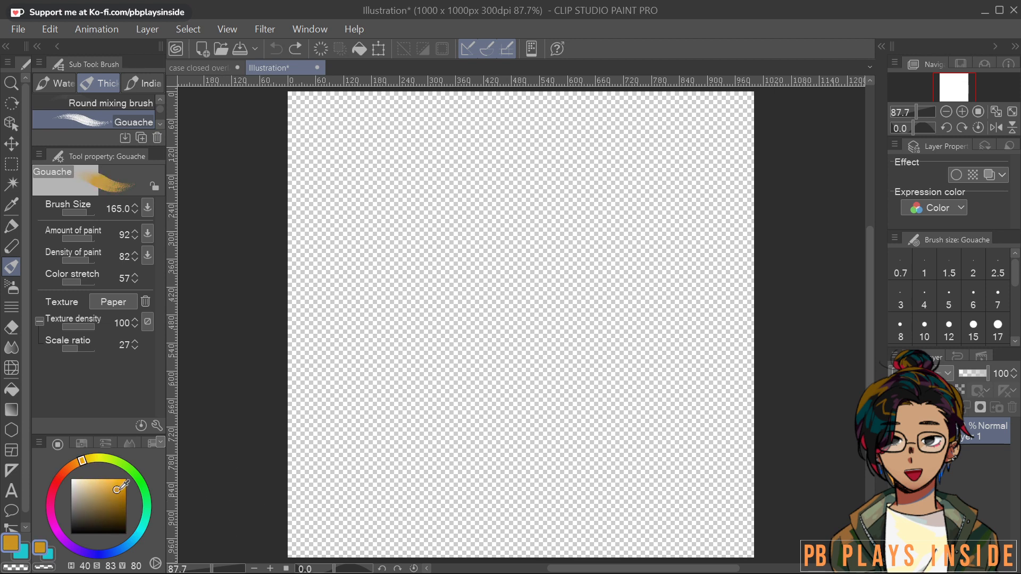
click(92, 459)
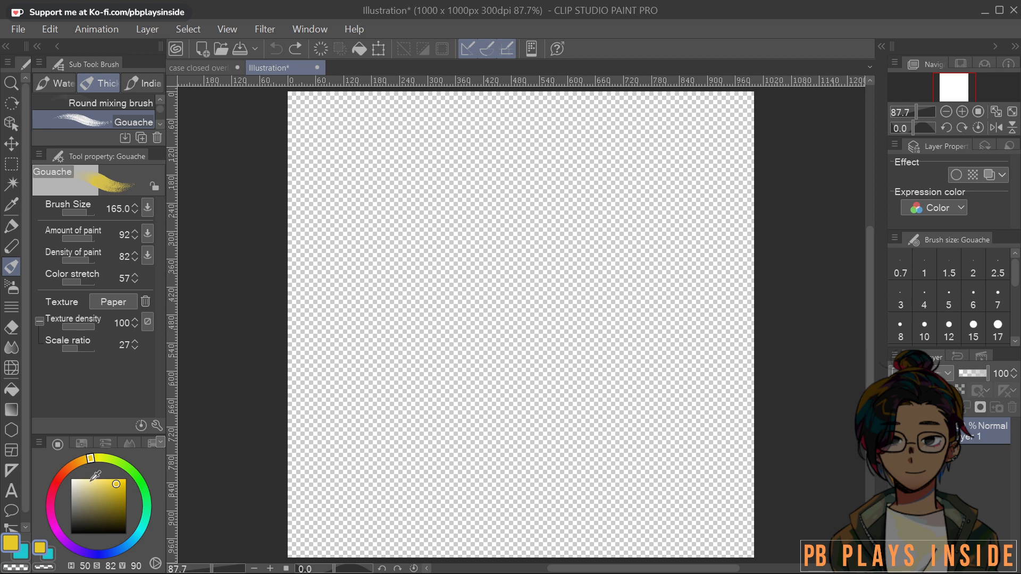
mouse_move(363, 467)
mouse_down()
mouse_move(537, 222)
mouse_move(654, 164)
mouse_move(335, 381)
mouse_move(297, 456)
mouse_move(296, 228)
mouse_move(330, 101)
mouse_move(340, 290)
mouse_move(326, 165)
mouse_move(401, 183)
mouse_move(646, 87)
mouse_move(752, 171)
mouse_move(725, 319)
mouse_move(739, 474)
mouse_up()
drag(710, 442, 716, 380)
mouse_move(720, 280)
mouse_down()
mouse_move(707, 305)
mouse_move(685, 494)
mouse_move(658, 383)
mouse_move(689, 203)
mouse_move(657, 247)
mouse_move(557, 324)
mouse_move(406, 477)
mouse_move(467, 371)
mouse_move(404, 523)
mouse_move(472, 559)
mouse_move(547, 499)
mouse_move(715, 515)
mouse_move(753, 533)
mouse_move(731, 512)
mouse_up()
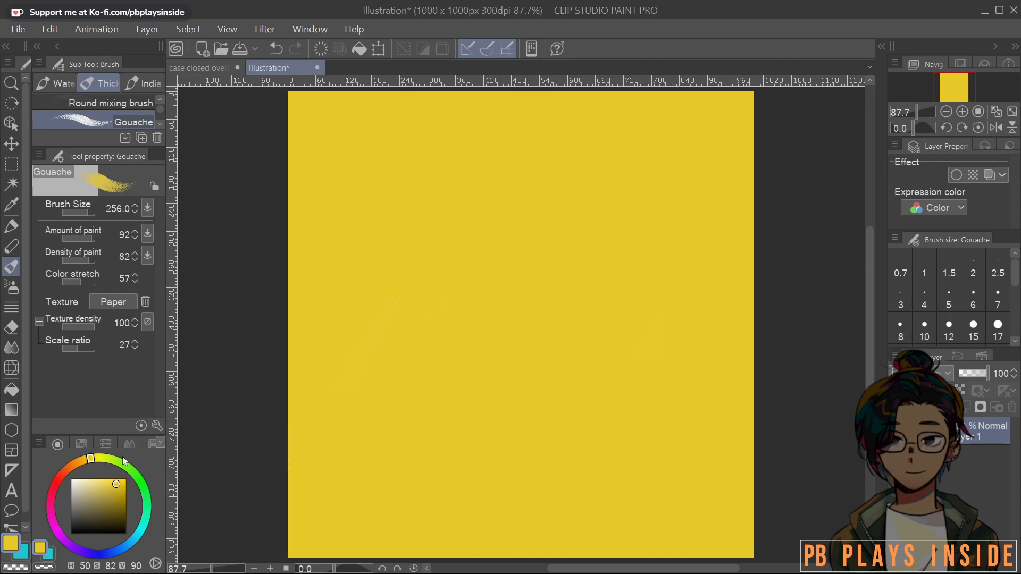
Test a pale beige (hue 50, saturation 14, value 84) oval on the yellow background and undo the strokes
click(84, 486)
mouse_move(495, 394)
mouse_down()
mouse_move(529, 277)
mouse_move(555, 261)
mouse_up()
key(ctrl+z)
mouse_move(616, 380)
ctrl+alt+mouse_down()
mouse_move(619, 336)
mouse_move(621, 368)
ctrl+alt+mouse_up()
mouse_move(493, 361)
mouse_down()
mouse_move(517, 317)
mouse_move(514, 344)
mouse_move(540, 342)
mouse_move(539, 300)
mouse_up()
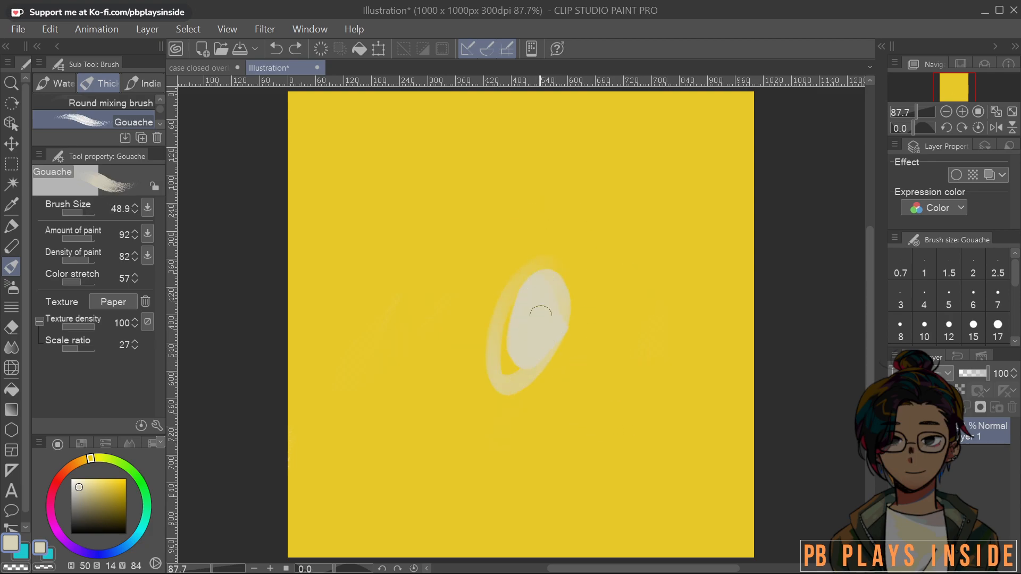
key(ctrl+z)
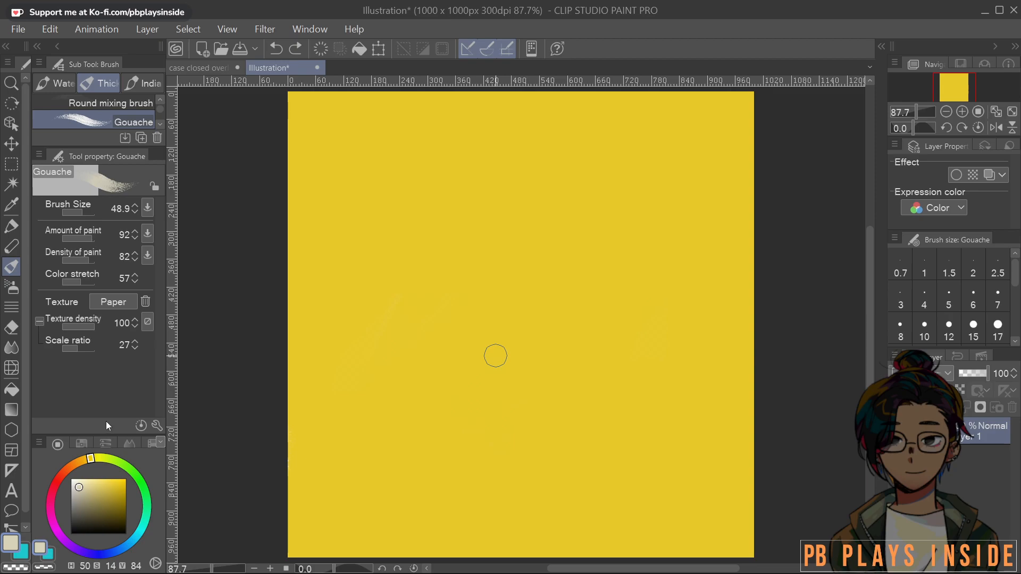
Shift the paint colour to hue 25, test brownish strokes with the brush at size 104.9, and undo them
drag(88, 459, 75, 469)
mouse_move(511, 316)
mouse_down()
mouse_move(459, 379)
mouse_move(548, 313)
mouse_move(548, 274)
mouse_move(528, 295)
mouse_move(536, 313)
mouse_move(512, 354)
mouse_move(540, 336)
mouse_move(502, 370)
mouse_move(552, 279)
mouse_move(535, 251)
mouse_move(527, 320)
mouse_up()
key(ctrl+z)
click(89, 502)
key(ctrl+z)
key(ctrl+z)
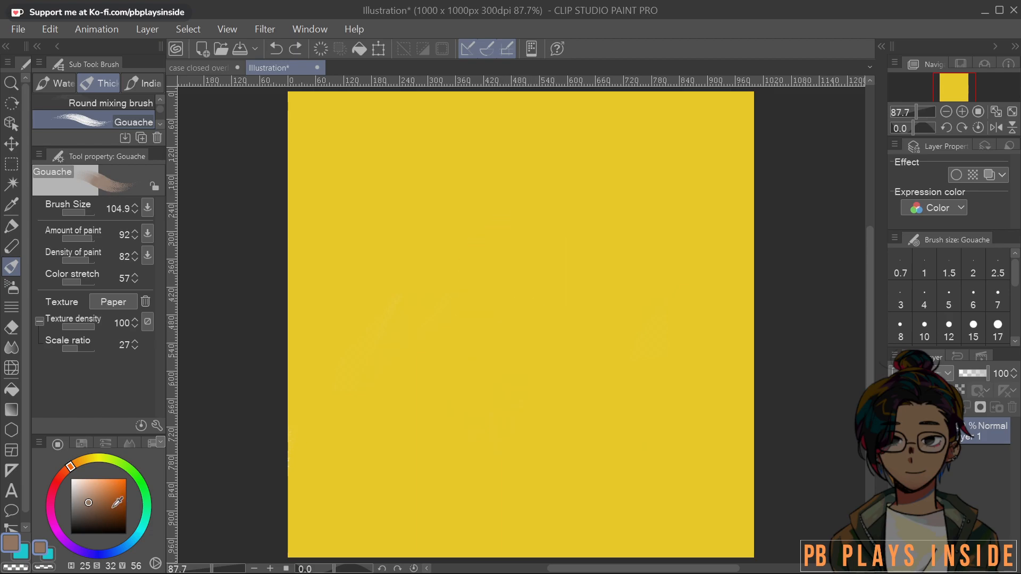
Try an oval in a light skin tone (hue 25, saturation 34, value 80) and undo it
click(90, 490)
mouse_move(518, 261)
mouse_down()
mouse_move(481, 279)
mouse_move(480, 313)
mouse_move(512, 279)
mouse_move(482, 266)
mouse_up()
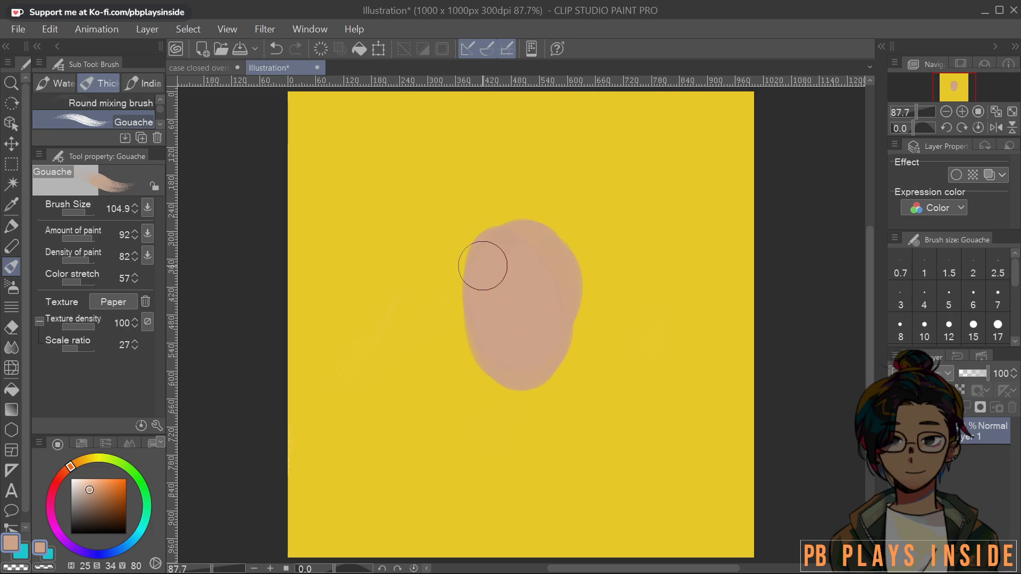
key(ctrl+z)
Choose a tan skin tone (hue 25, saturation 38, value 70) and block in an oval head shape on the yellow background
click(92, 493)
mouse_move(489, 340)
mouse_down()
mouse_move(484, 251)
mouse_move(511, 250)
mouse_move(515, 270)
mouse_move(497, 333)
mouse_move(559, 240)
mouse_move(444, 296)
mouse_move(558, 217)
mouse_move(488, 330)
mouse_move(532, 358)
mouse_move(519, 235)
mouse_move(495, 355)
mouse_up()
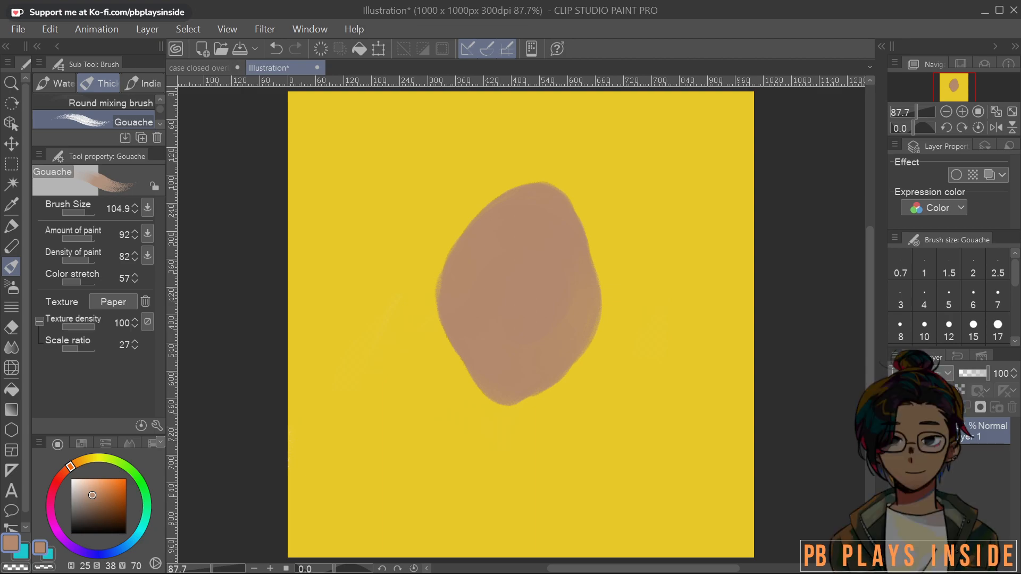
mouse_move(500, 287)
mouse_down()
mouse_move(465, 315)
mouse_move(450, 350)
mouse_move(484, 351)
mouse_move(513, 298)
mouse_move(490, 215)
mouse_move(447, 249)
mouse_move(537, 254)
mouse_move(534, 223)
mouse_move(508, 189)
mouse_move(509, 250)
mouse_move(568, 223)
mouse_move(492, 236)
mouse_move(529, 166)
mouse_up()
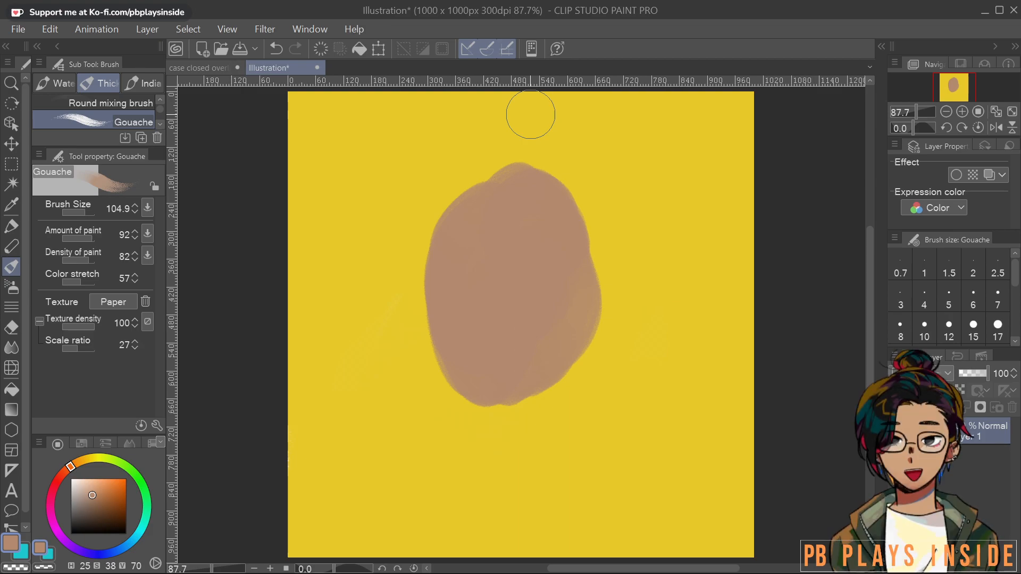
Enlarge the tan head shape with broad Gouache strokes into a tall, rounded oval filling the middle of the canvas
mouse_move(465, 216)
mouse_down()
mouse_move(483, 240)
mouse_move(556, 213)
mouse_move(447, 229)
mouse_move(443, 205)
mouse_move(485, 185)
mouse_move(513, 195)
mouse_move(503, 181)
mouse_move(536, 170)
mouse_move(571, 175)
mouse_move(599, 201)
mouse_move(610, 258)
mouse_move(583, 349)
mouse_move(538, 389)
mouse_move(583, 231)
mouse_up()
mouse_move(524, 178)
mouse_down()
mouse_move(576, 173)
mouse_move(601, 194)
mouse_move(573, 167)
mouse_move(611, 273)
mouse_move(554, 404)
mouse_move(525, 368)
mouse_up()
mouse_move(485, 176)
mouse_down()
mouse_move(432, 171)
mouse_move(396, 226)
mouse_move(392, 282)
mouse_move(408, 349)
mouse_move(450, 411)
mouse_move(513, 437)
mouse_move(521, 430)
mouse_move(459, 296)
mouse_move(418, 273)
mouse_move(431, 200)
mouse_move(433, 294)
mouse_move(463, 399)
mouse_up()
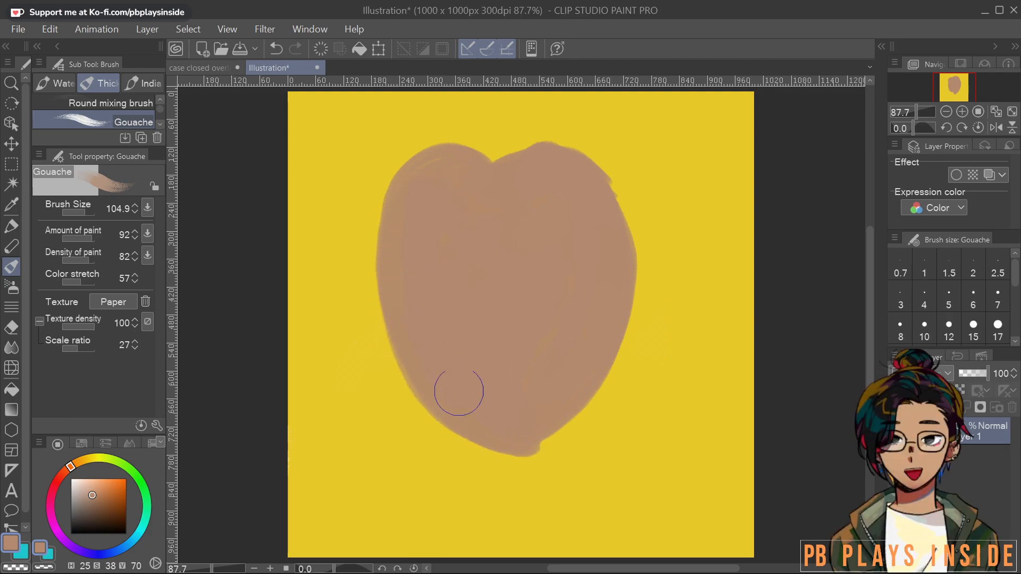
mouse_move(439, 223)
mouse_down()
mouse_move(448, 170)
mouse_move(431, 178)
mouse_up()
mouse_move(534, 199)
mouse_down()
mouse_move(572, 169)
mouse_move(559, 154)
mouse_move(517, 177)
mouse_move(522, 190)
mouse_move(612, 185)
mouse_move(584, 193)
mouse_move(598, 194)
mouse_move(574, 171)
mouse_move(605, 193)
mouse_move(602, 177)
mouse_move(591, 205)
mouse_move(600, 261)
mouse_move(605, 277)
mouse_move(593, 180)
mouse_move(619, 222)
mouse_move(626, 290)
mouse_move(605, 364)
mouse_move(556, 420)
mouse_move(526, 429)
mouse_up()
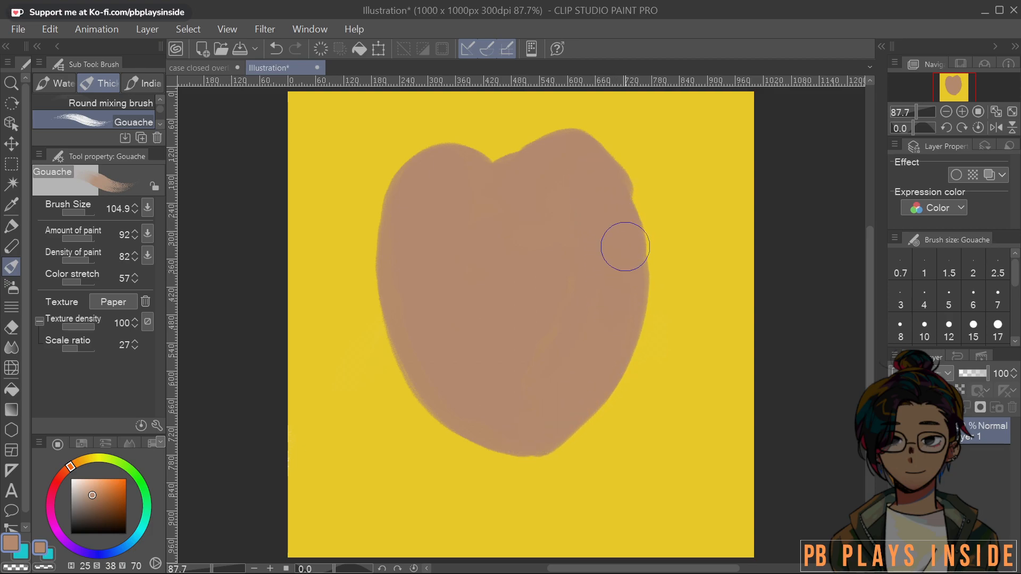
mouse_move(535, 433)
mouse_down()
mouse_move(610, 398)
mouse_move(628, 354)
mouse_move(638, 276)
mouse_move(625, 207)
mouse_move(600, 174)
mouse_up()
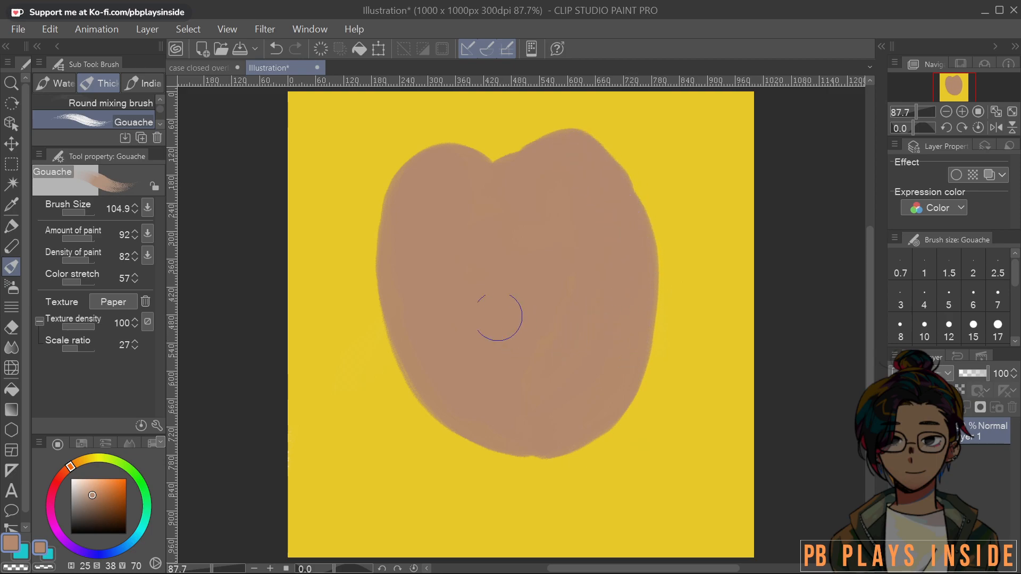
mouse_move(394, 326)
mouse_down()
mouse_move(445, 422)
mouse_move(484, 445)
mouse_move(550, 441)
mouse_move(588, 420)
mouse_up()
mouse_move(438, 166)
mouse_down()
mouse_move(456, 186)
mouse_move(537, 168)
mouse_move(545, 143)
mouse_move(477, 155)
mouse_move(459, 195)
mouse_move(517, 200)
mouse_move(536, 147)
mouse_move(451, 168)
mouse_move(478, 205)
mouse_move(548, 182)
mouse_move(466, 145)
mouse_move(443, 159)
mouse_move(565, 161)
mouse_up()
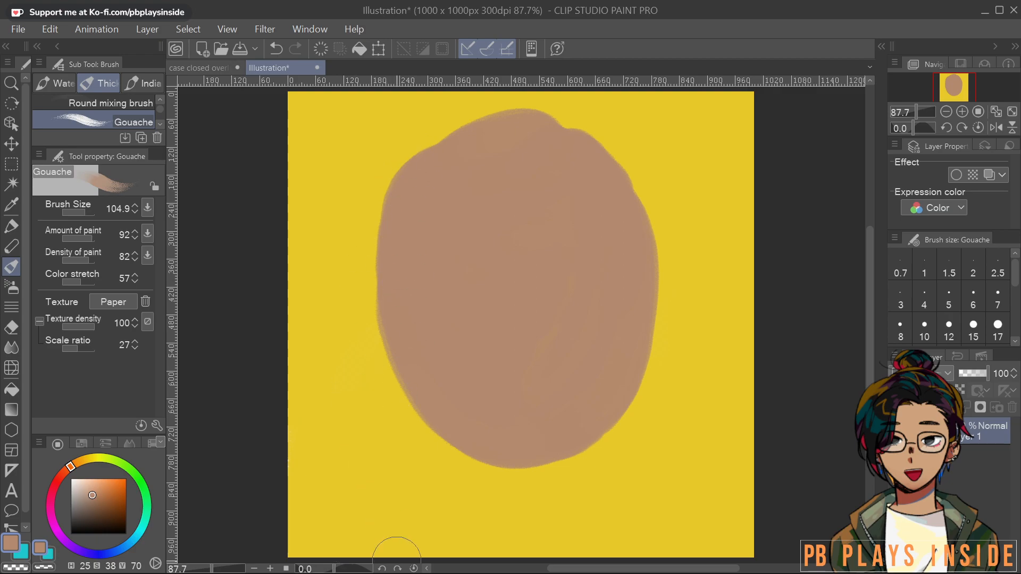
Try dark brown hair strokes (hue 25, values 37 and 23) down the left side of the head and undo them
click(84, 513)
mouse_move(423, 131)
mouse_down()
mouse_move(413, 143)
mouse_move(407, 465)
mouse_up()
key(ctrl+z)
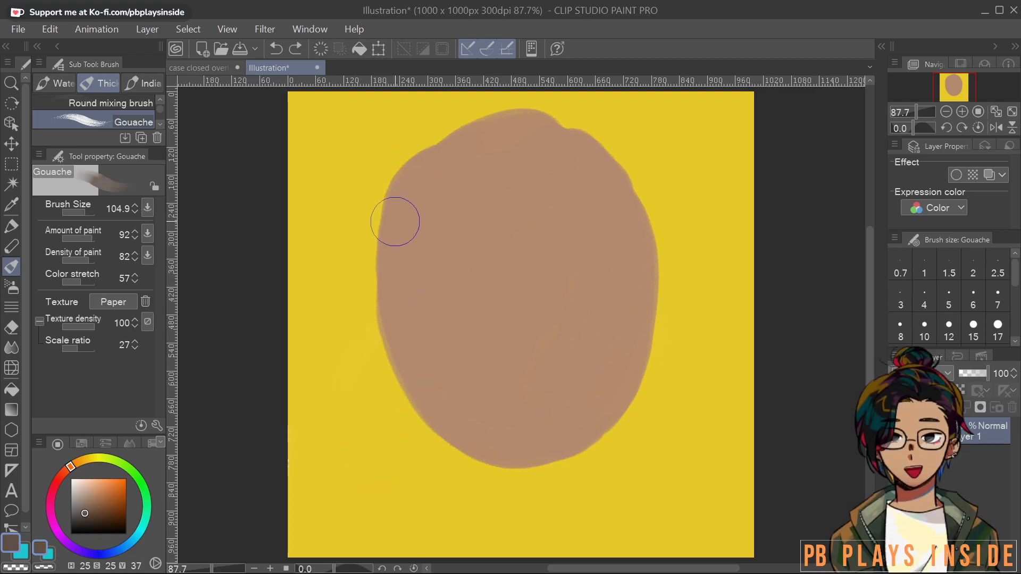
click(83, 521)
mouse_move(423, 125)
mouse_down()
mouse_move(401, 184)
mouse_move(408, 510)
mouse_up()
key(ctrl+z)
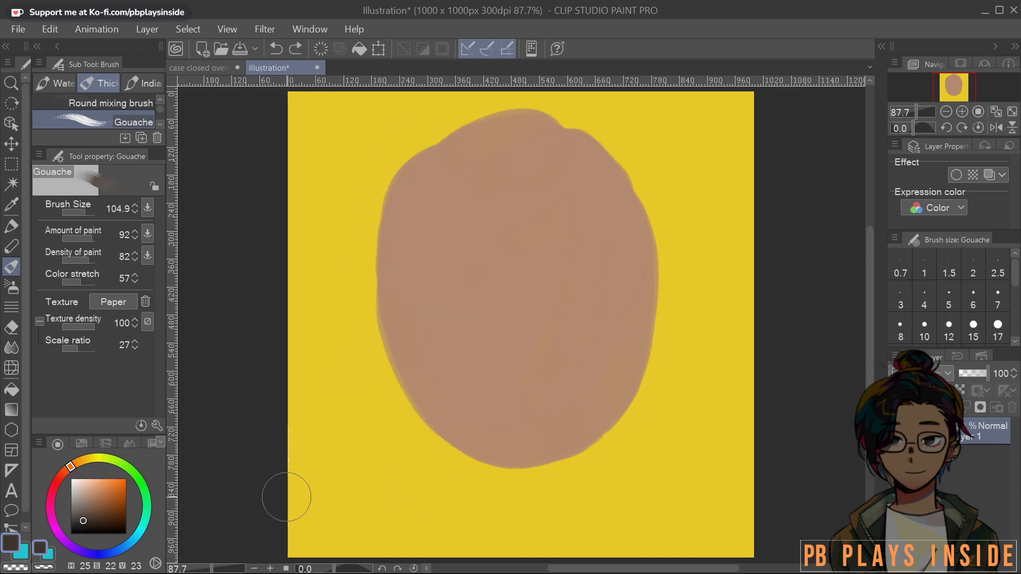
Try a near-black brown (hue 25, saturation 11, value 18) hair stroke at brush sizes 104.9 and 180.8, undoing each
mouse_move(423, 114)
mouse_down()
mouse_move(407, 159)
mouse_move(367, 532)
mouse_up()
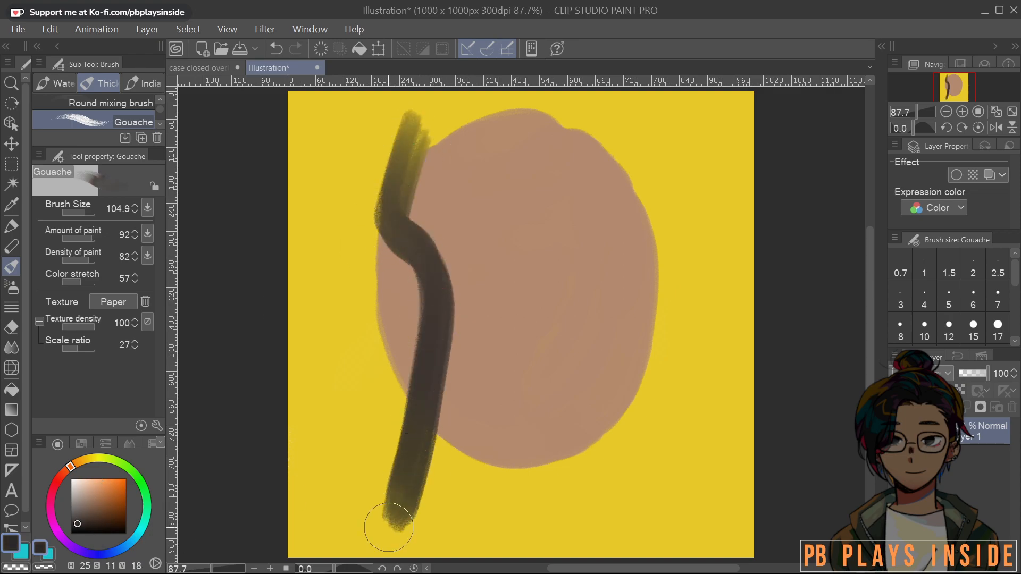
key(ctrl+z)
drag(441, 419, 447, 381)
mouse_move(422, 116)
mouse_down()
mouse_move(392, 159)
mouse_move(380, 490)
mouse_up()
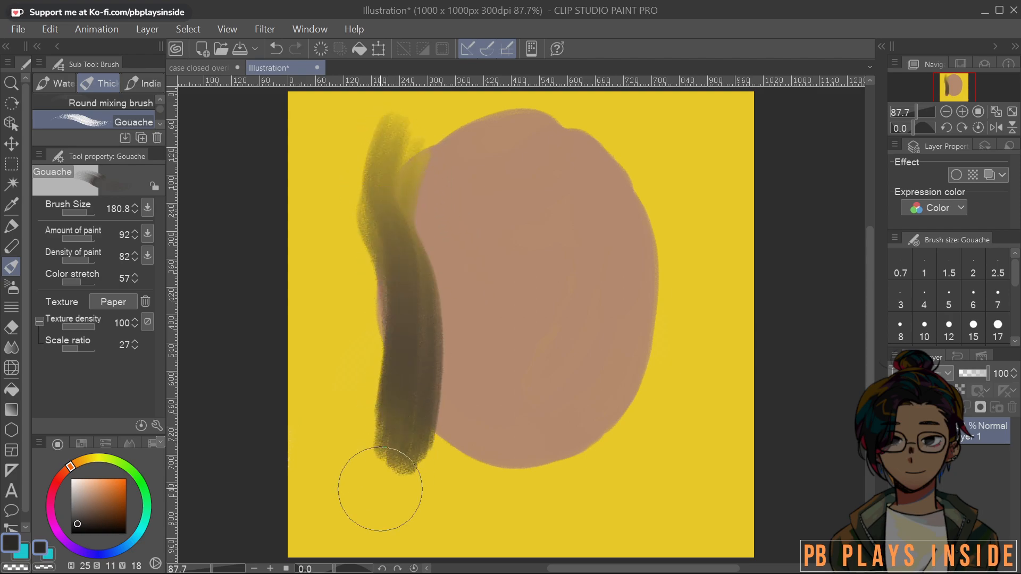
key(ctrl+z)
Set the brush size to 89 and paint long wavy near-black brown hair strands down the left side of the face
drag(461, 339, 458, 302)
drag(382, 136, 407, 455)
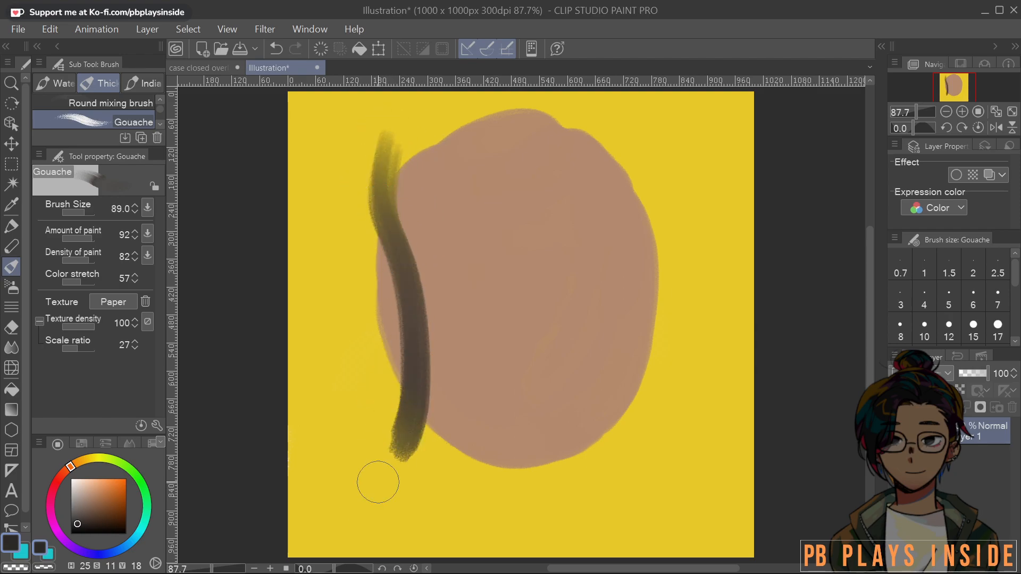
mouse_move(372, 155)
mouse_down()
mouse_move(395, 381)
mouse_move(367, 488)
mouse_up()
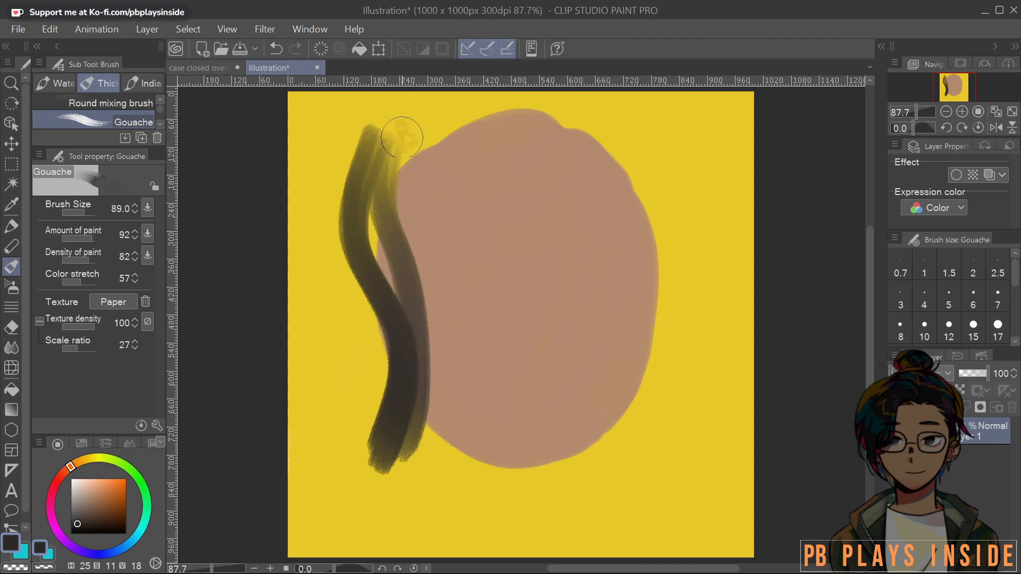
mouse_move(402, 135)
mouse_down()
mouse_move(417, 279)
mouse_move(406, 472)
mouse_up()
mouse_move(370, 155)
mouse_down()
mouse_move(401, 520)
mouse_move(357, 162)
mouse_move(372, 494)
mouse_up()
mouse_move(332, 173)
mouse_down()
mouse_move(378, 373)
mouse_move(365, 479)
mouse_up()
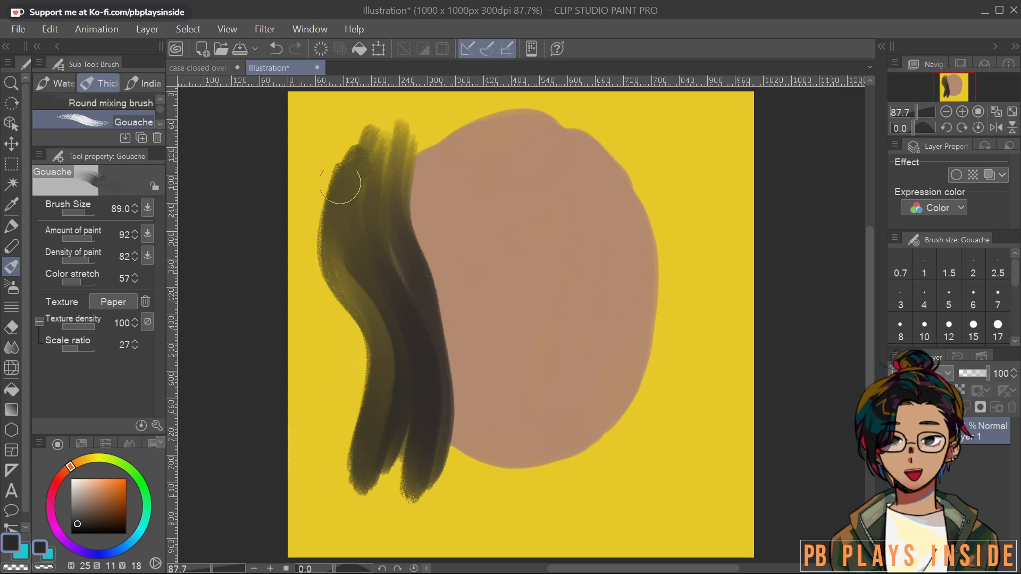
drag(342, 192, 338, 487)
mouse_move(346, 326)
mouse_down()
mouse_move(339, 291)
mouse_move(361, 139)
mouse_move(371, 474)
mouse_up()
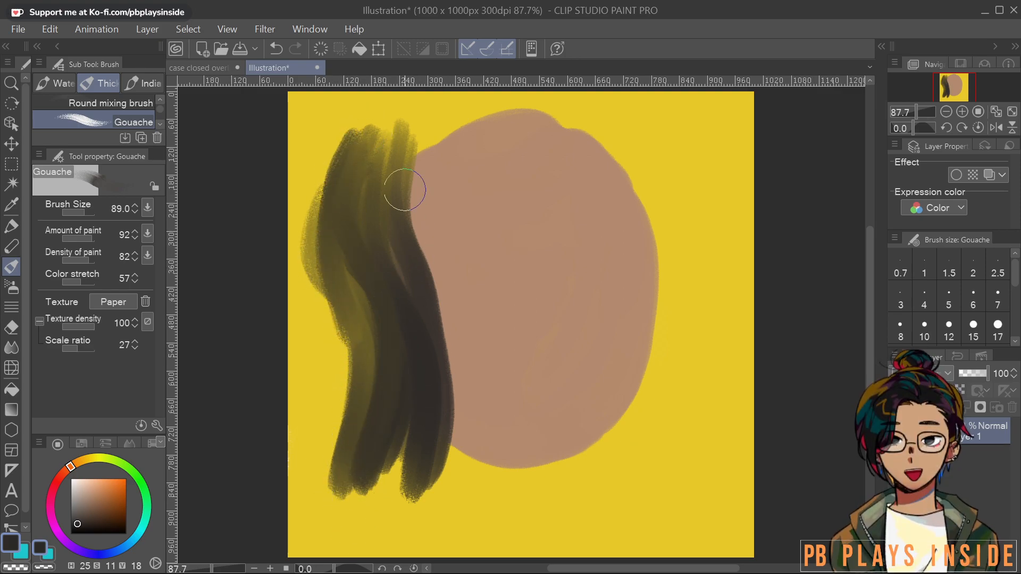
Paint sweeping dark brown hair strokes from the left strands across the top of the head
drag(386, 176, 457, 113)
drag(358, 155, 468, 109)
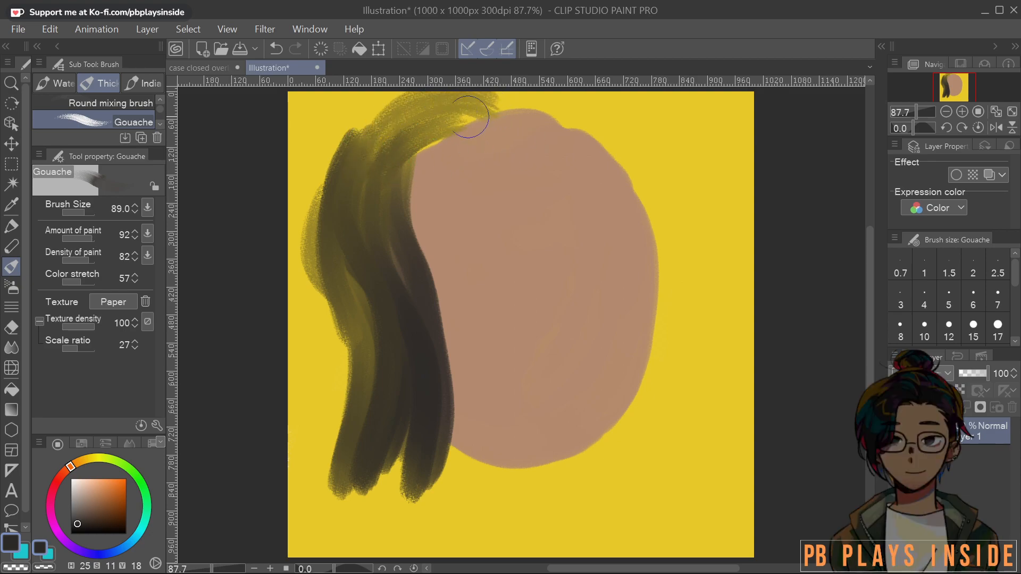
drag(330, 136, 496, 101)
drag(383, 175, 495, 136)
mouse_move(372, 171)
mouse_down()
mouse_move(457, 165)
mouse_move(471, 99)
mouse_up()
drag(506, 131, 606, 109)
Paint long dark brown hair strands from the parting down the right side of the face
mouse_move(481, 122)
mouse_down()
mouse_move(593, 117)
mouse_move(621, 127)
mouse_move(627, 114)
mouse_move(542, 138)
mouse_move(559, 119)
mouse_move(617, 199)
mouse_move(647, 348)
mouse_move(645, 470)
mouse_up()
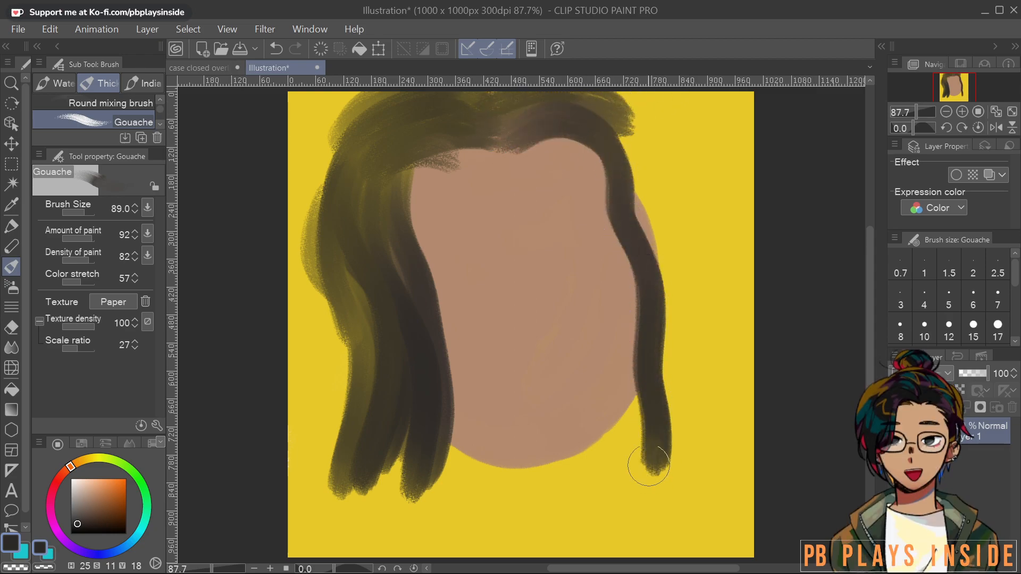
mouse_move(565, 107)
mouse_down()
mouse_move(686, 303)
mouse_move(659, 463)
mouse_up()
mouse_move(607, 133)
mouse_down()
mouse_move(641, 189)
mouse_move(677, 337)
mouse_up()
mouse_move(552, 104)
mouse_down()
mouse_move(726, 354)
mouse_move(702, 455)
mouse_up()
mouse_move(646, 114)
mouse_down()
mouse_move(691, 282)
mouse_move(700, 465)
mouse_up()
mouse_move(657, 111)
mouse_down()
mouse_move(705, 239)
mouse_move(720, 414)
mouse_up()
Select the whole canvas, scale the painting down to 83%, and reposition it near the canvas centre
scroll(575, 399, down, 2)
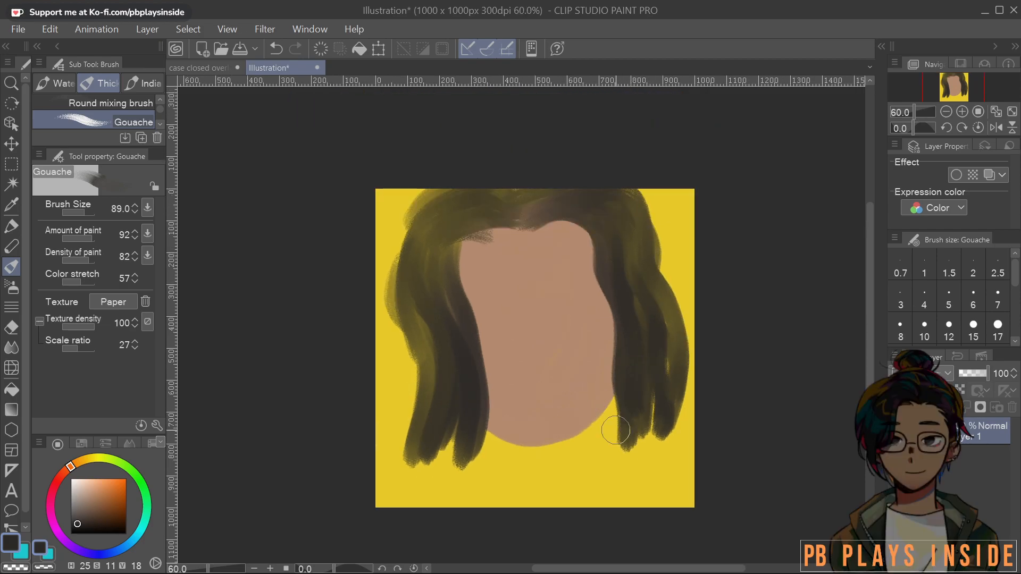
click(11, 162)
drag(338, 134, 857, 558)
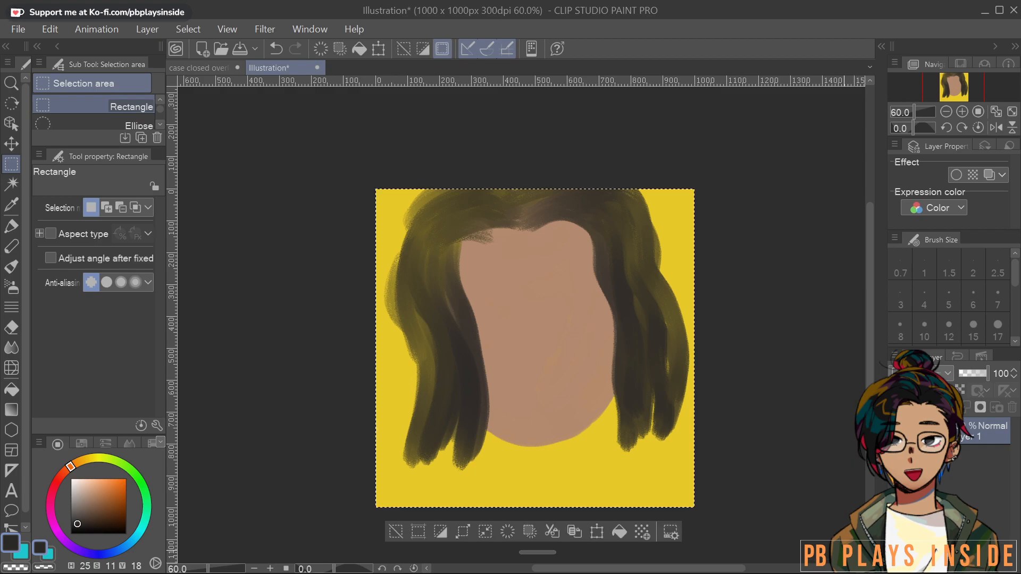
click(596, 532)
drag(694, 507, 649, 465)
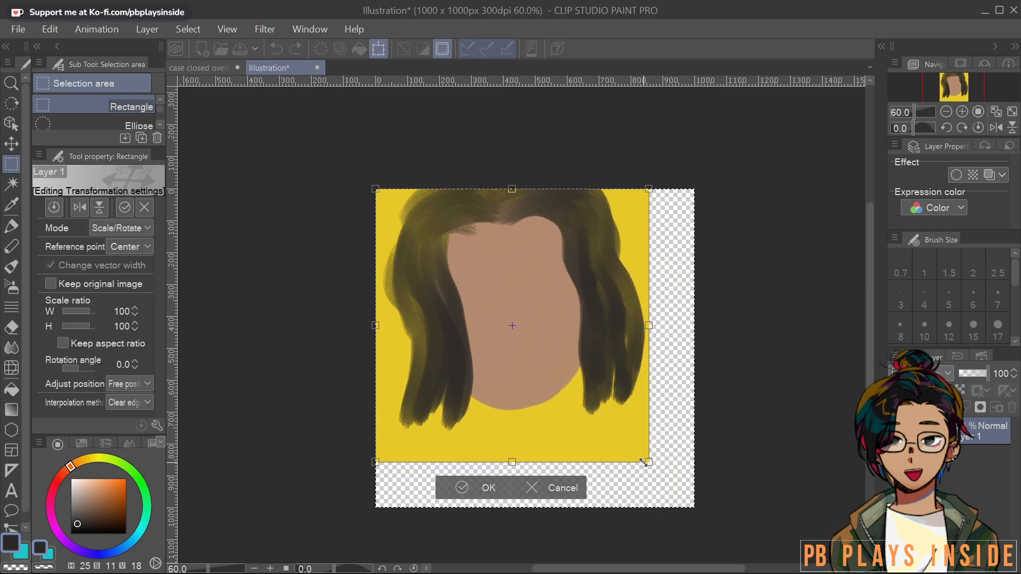
drag(563, 361, 578, 391)
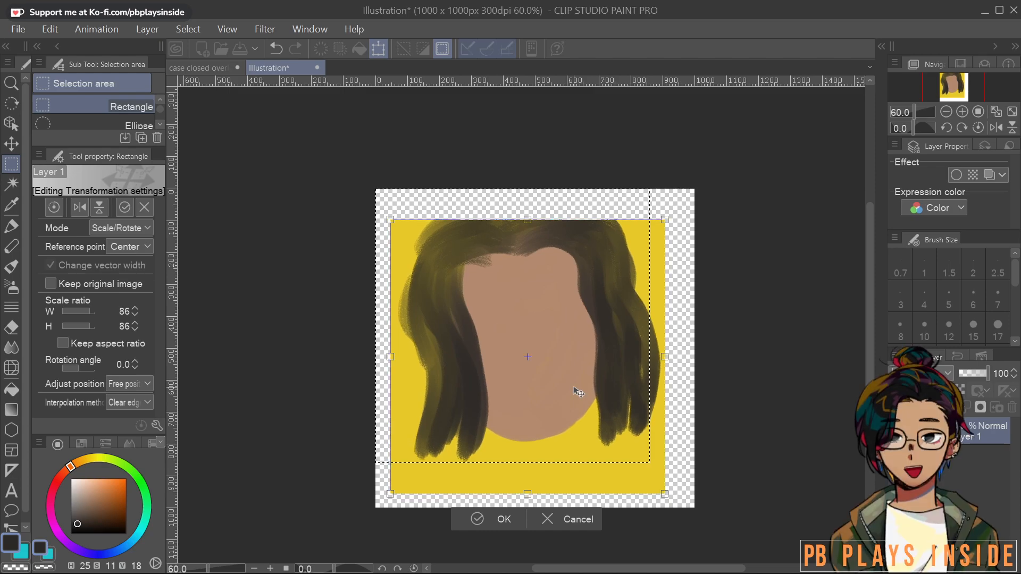
drag(667, 492, 659, 483)
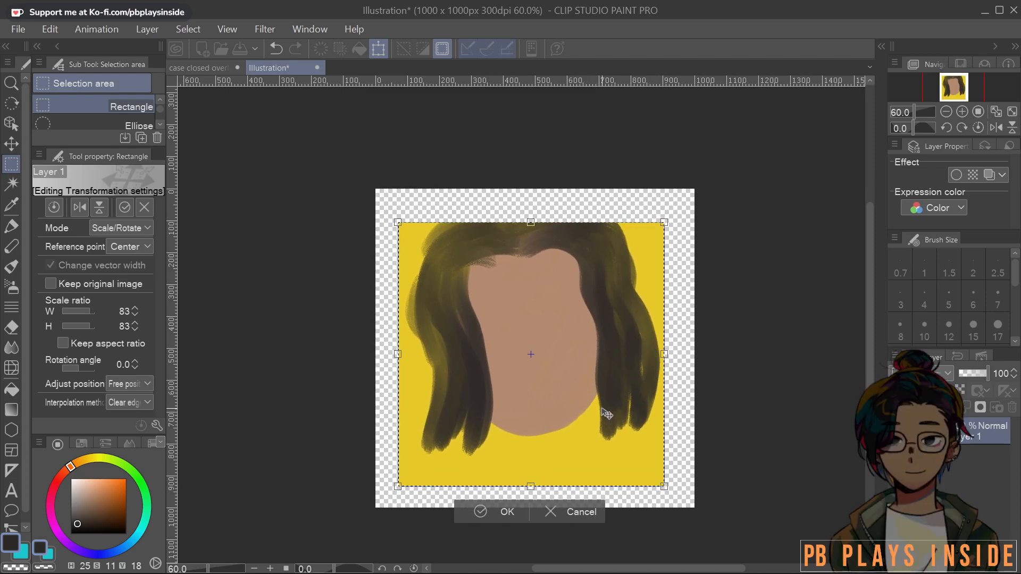
click(481, 512)
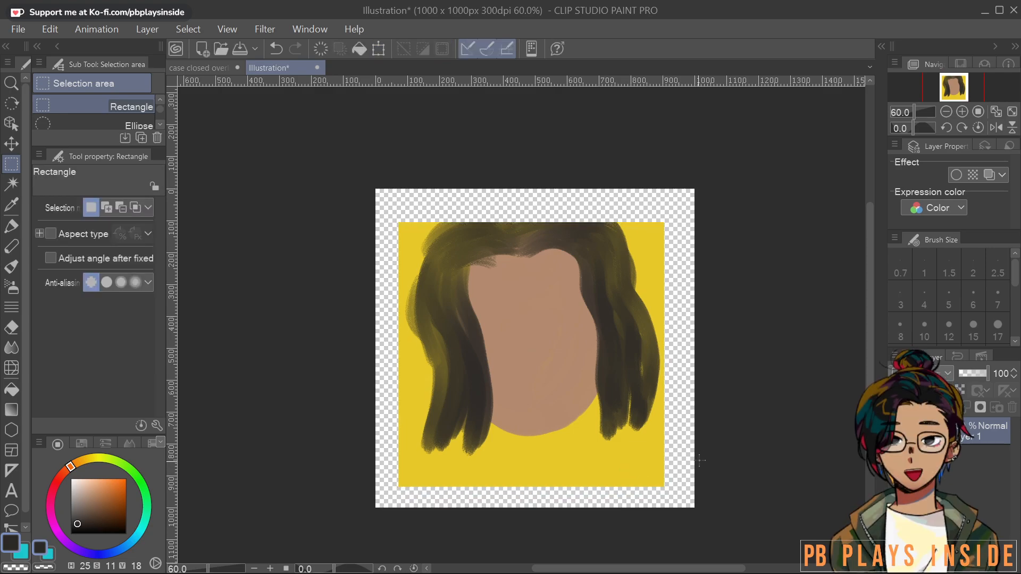
Sample the background yellow (hue 50, saturation 82, value 91) and paint over the transparent border at brush size 141.2
click(11, 266)
mouse_move(662, 498)
mouse_down()
mouse_move(659, 484)
mouse_move(679, 451)
mouse_up()
key(ctrl+z)
alt+click(660, 456)
mouse_move(672, 492)
mouse_down()
mouse_move(676, 396)
mouse_move(688, 426)
mouse_move(677, 361)
mouse_up()
mouse_move(674, 408)
mouse_down()
mouse_move(682, 287)
mouse_move(664, 217)
mouse_up()
mouse_move(682, 337)
mouse_down()
mouse_move(694, 511)
mouse_move(575, 504)
mouse_move(663, 497)
mouse_move(630, 484)
mouse_move(337, 498)
mouse_move(401, 503)
mouse_move(398, 518)
mouse_move(374, 282)
mouse_move(378, 297)
mouse_move(412, 155)
mouse_up()
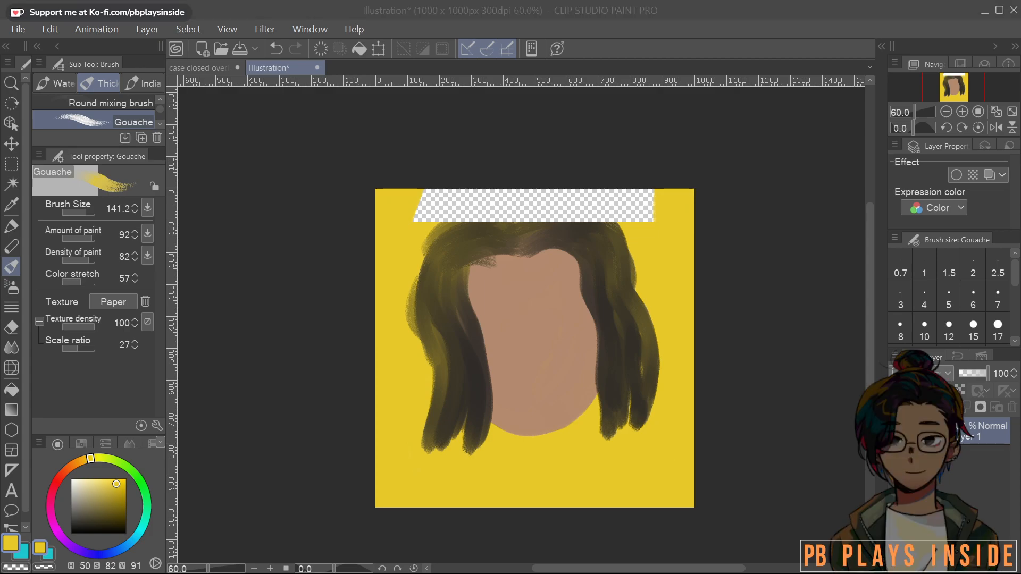
mouse_move(649, 199)
mouse_down()
mouse_move(534, 187)
mouse_move(388, 215)
mouse_move(397, 195)
mouse_move(430, 185)
mouse_move(432, 200)
mouse_move(466, 207)
mouse_move(442, 209)
mouse_move(536, 206)
mouse_move(653, 220)
mouse_move(561, 197)
mouse_move(503, 208)
mouse_move(605, 201)
mouse_up()
Sample the dark hair colour (hue 39, saturation 26, value 21) and round the flat left crown at brush size 66.5
alt+click(613, 365)
alt+click(614, 364)
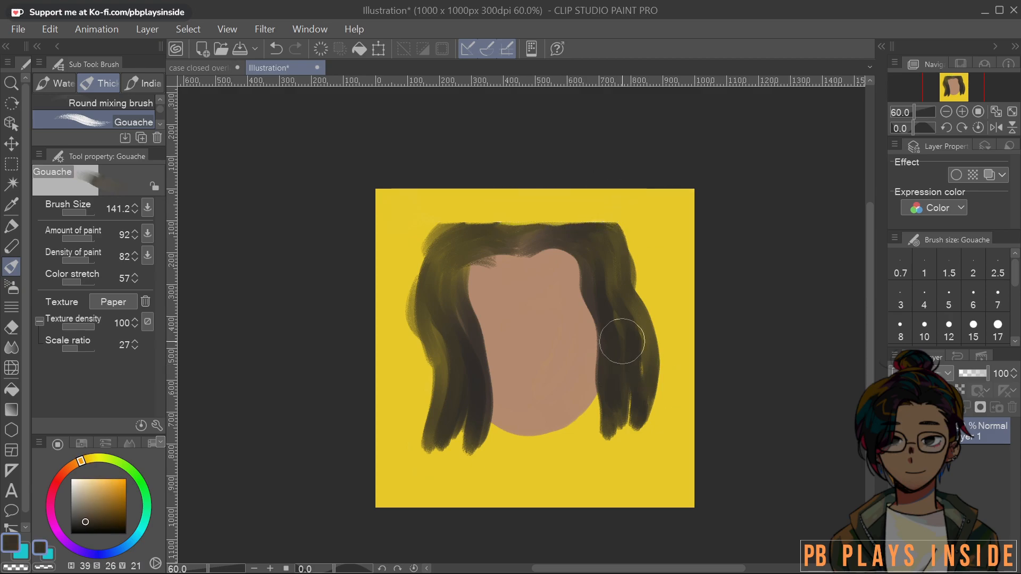
mouse_move(541, 385)
ctrl+alt+mouse_down()
mouse_move(540, 400)
mouse_move(547, 209)
ctrl+alt+mouse_up()
drag(547, 209, 531, 302)
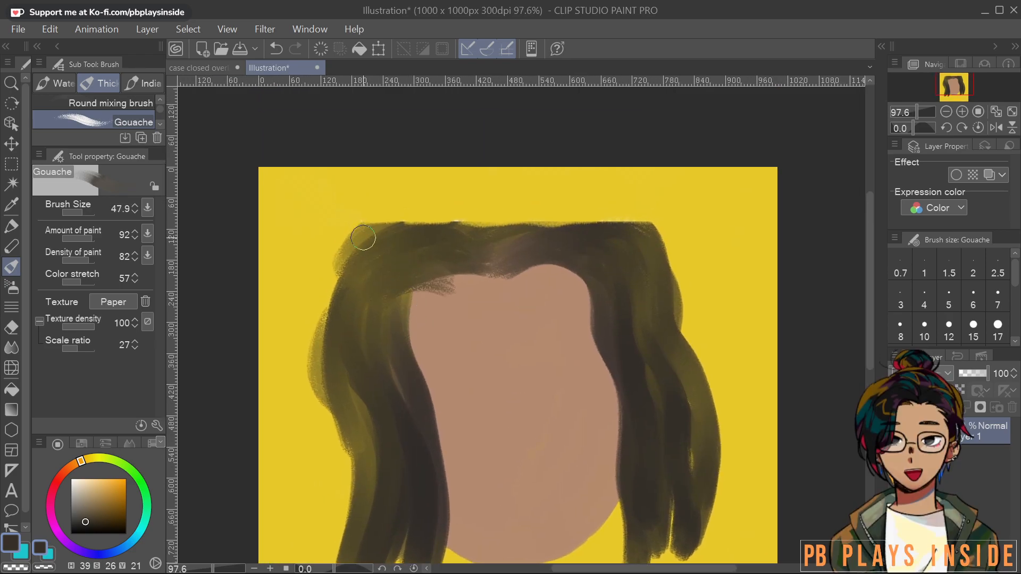
mouse_move(398, 273)
ctrl+alt+mouse_down()
mouse_move(369, 243)
mouse_move(478, 221)
mouse_move(376, 237)
ctrl+alt+mouse_up()
drag(434, 216, 359, 286)
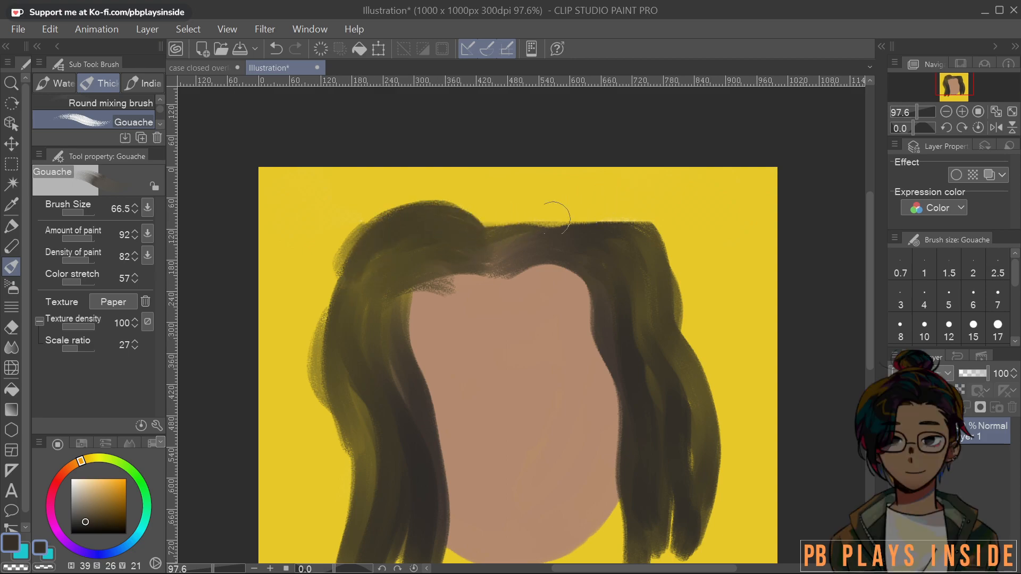
Try raising the right half of the crown and extending the outer right hair edge, and undo the strokes
drag(495, 231, 600, 203)
drag(535, 220, 616, 225)
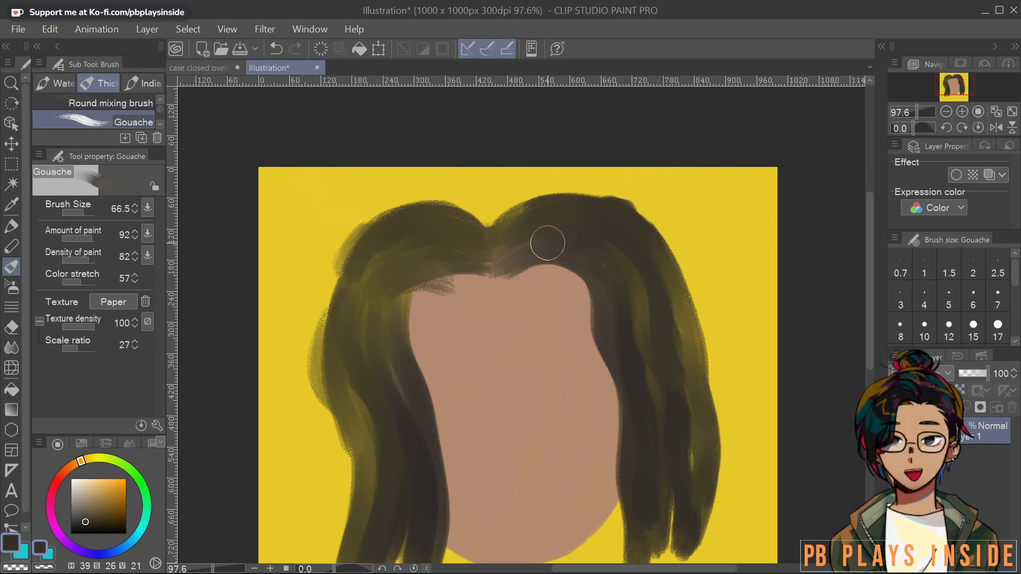
mouse_move(556, 209)
mouse_down()
mouse_move(608, 206)
mouse_move(661, 234)
mouse_up()
mouse_move(592, 211)
mouse_down()
mouse_move(642, 224)
mouse_move(661, 245)
mouse_up()
mouse_move(633, 212)
mouse_down()
mouse_move(682, 303)
mouse_move(712, 465)
mouse_move(698, 508)
mouse_up()
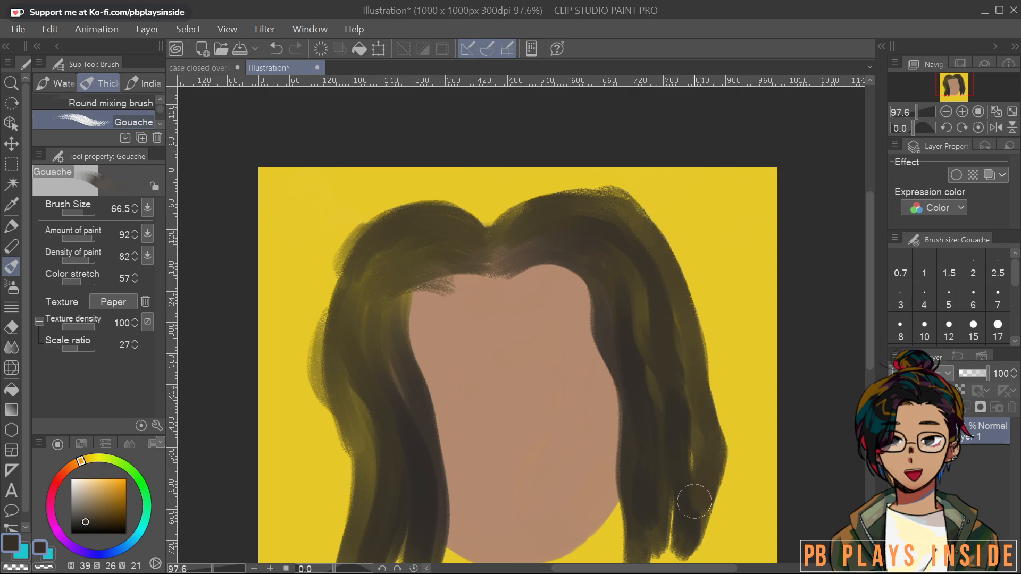
scroll(647, 417, down, 1)
scroll(643, 421, down, 1)
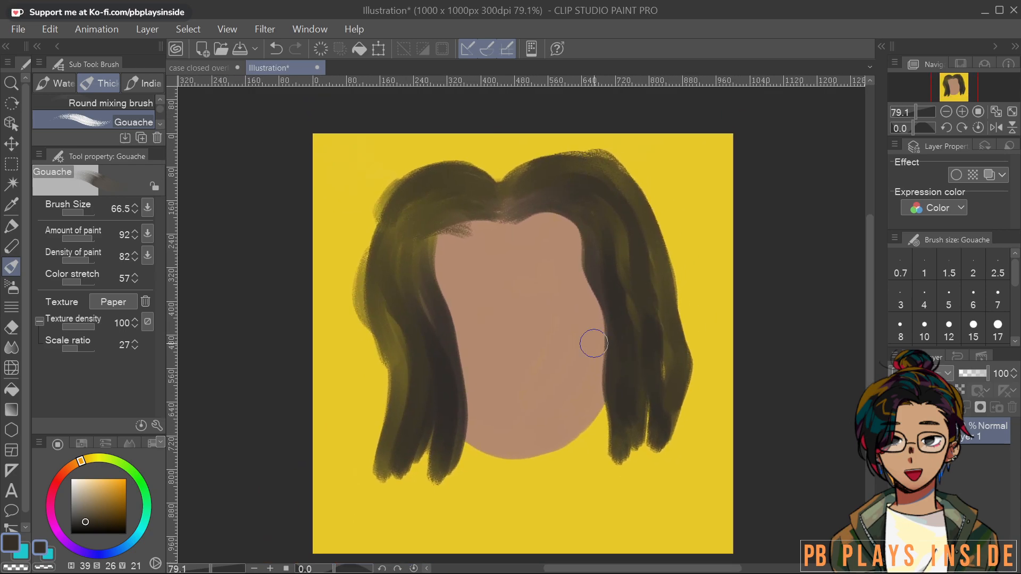
key(ctrl+z)
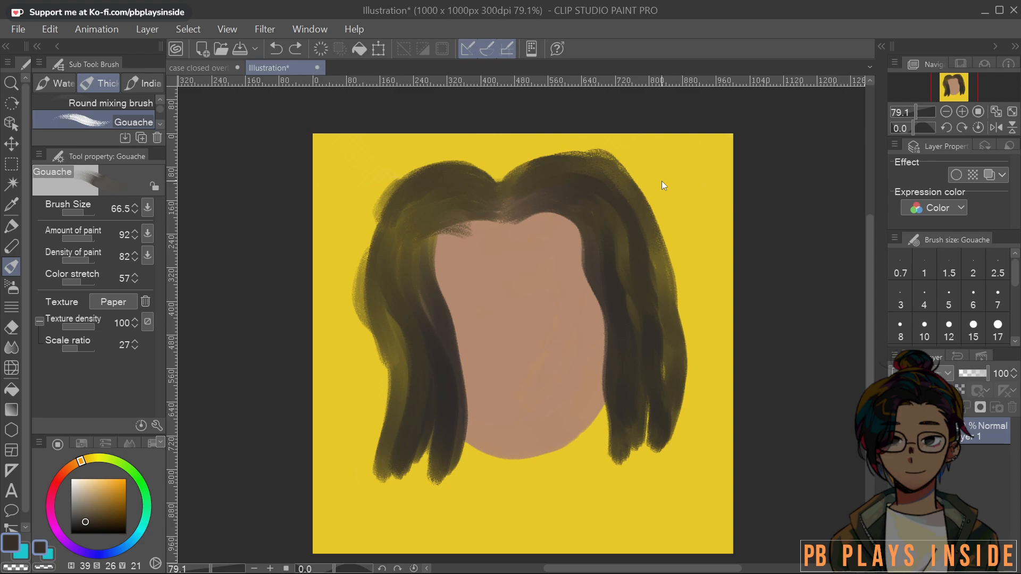
key(ctrl+z)
key(ctrl+z)
key(ctrl+z)
key(ctrl+z)
Try a fuller curve along the right crown and outer strands, and undo the strokes
mouse_move(561, 171)
mouse_down()
mouse_move(606, 176)
mouse_move(644, 211)
mouse_move(676, 311)
mouse_move(672, 362)
mouse_up()
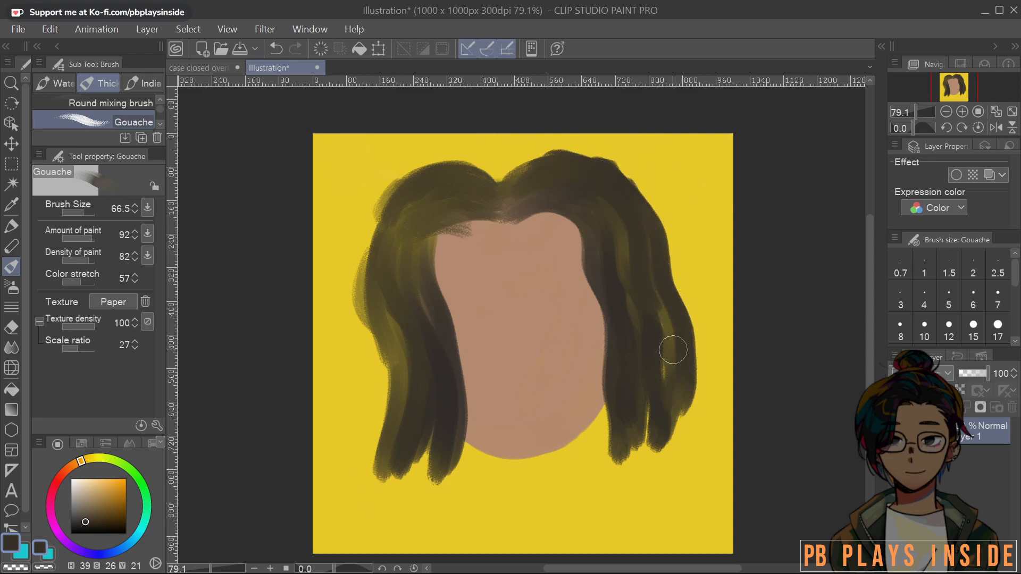
mouse_move(502, 180)
mouse_down()
mouse_move(578, 153)
mouse_move(604, 165)
mouse_move(566, 159)
mouse_move(633, 174)
mouse_up()
key(ctrl+z)
key(ctrl+z)
key(ctrl+z)
key(ctrl+z)
key(ctrl+z)
Repaint the right crown as a smooth arch sweeping from the parting down the outer right strands
mouse_move(512, 179)
mouse_down()
mouse_move(589, 158)
mouse_move(576, 156)
mouse_move(610, 161)
mouse_move(634, 179)
mouse_move(683, 326)
mouse_move(681, 423)
mouse_up()
mouse_move(599, 160)
mouse_down()
mouse_move(663, 296)
mouse_move(681, 380)
mouse_up()
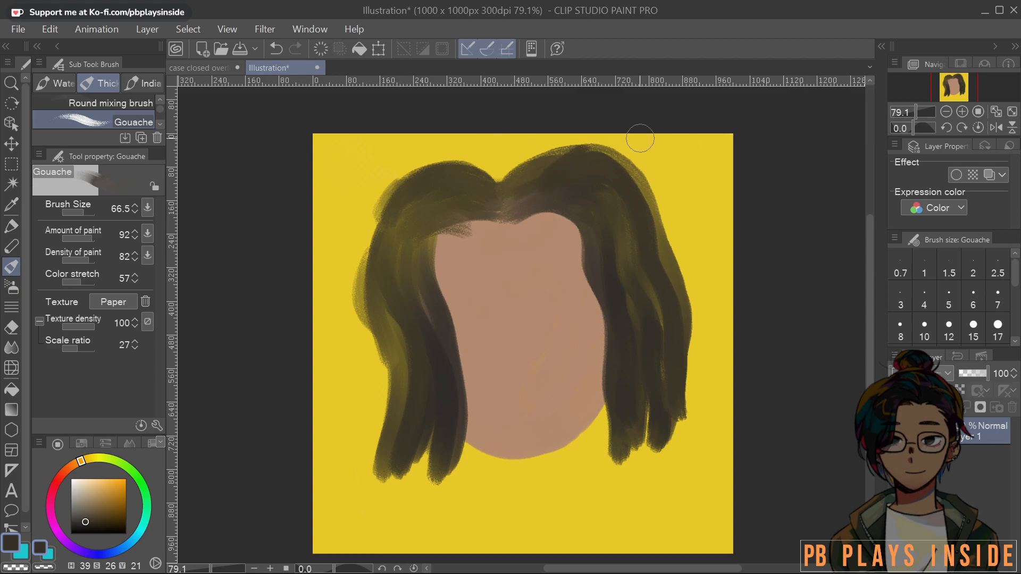
scroll(671, 183, down, 3)
scroll(676, 263, up, 3)
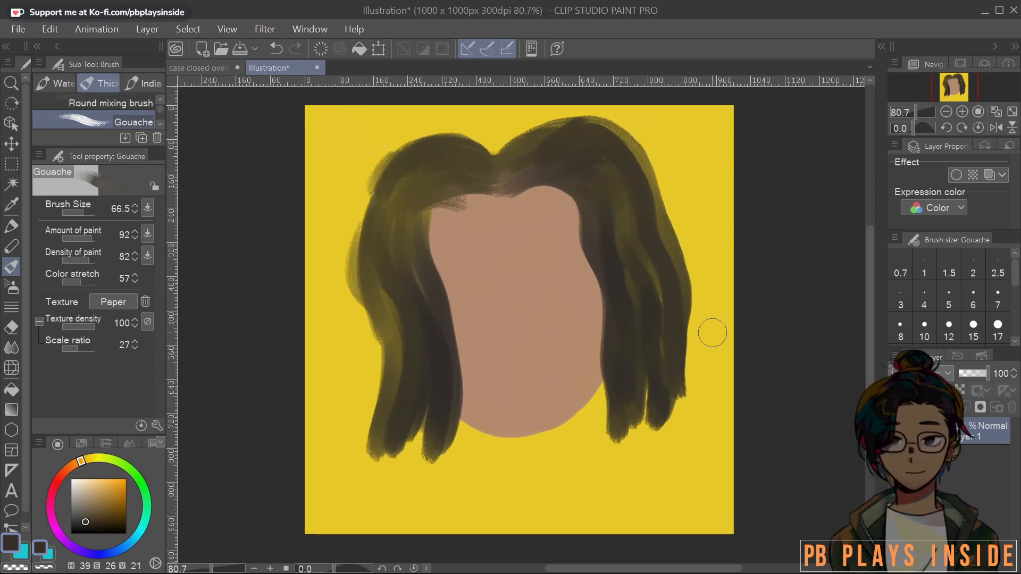
Sample the dark inner hair colour (hue 26, saturation 15, value 19) and darken the hair just beside the parting above the forehead
alt+click(520, 298)
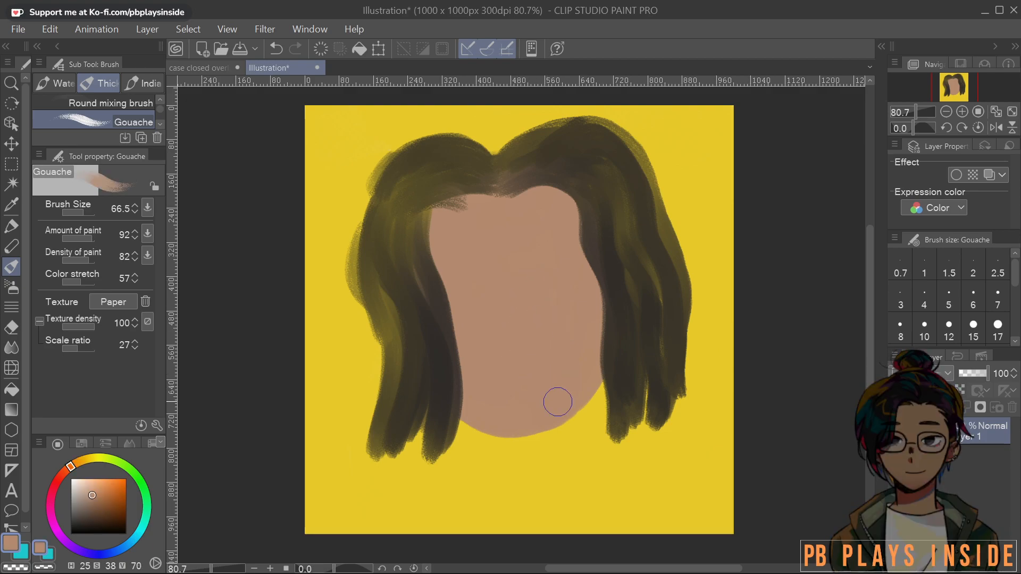
alt+click(433, 345)
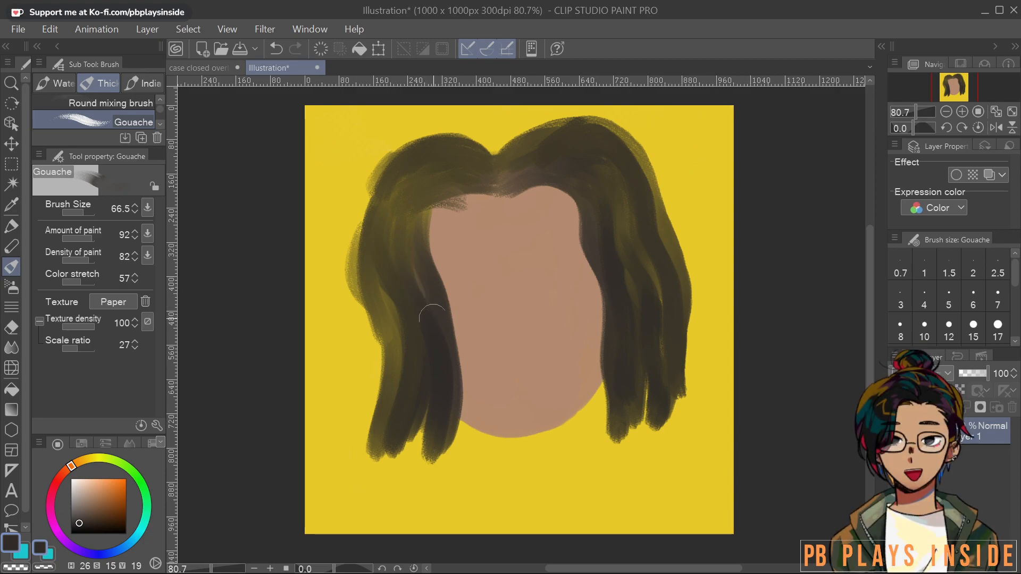
drag(334, 569, 333, 569)
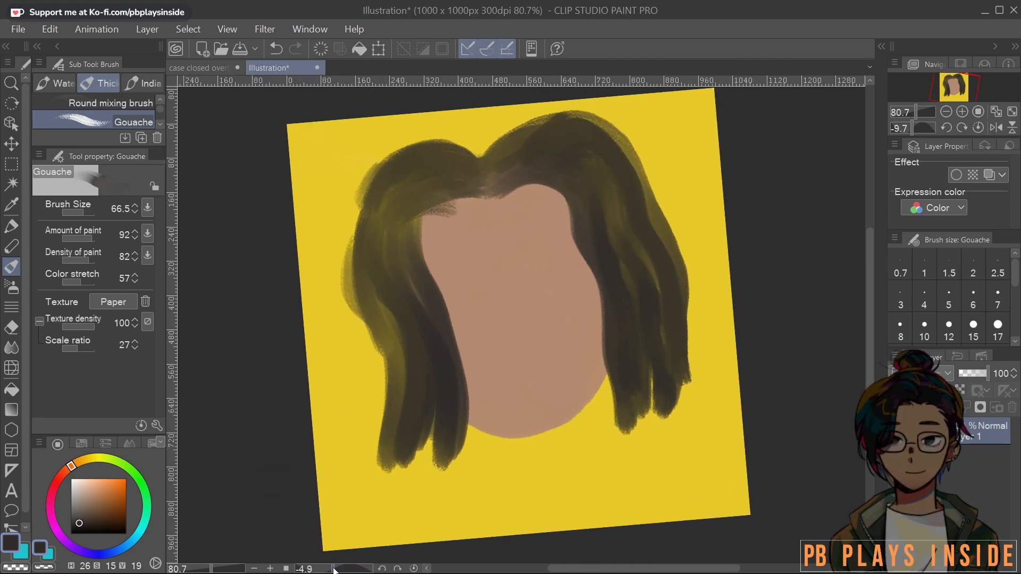
drag(335, 569, 335, 569)
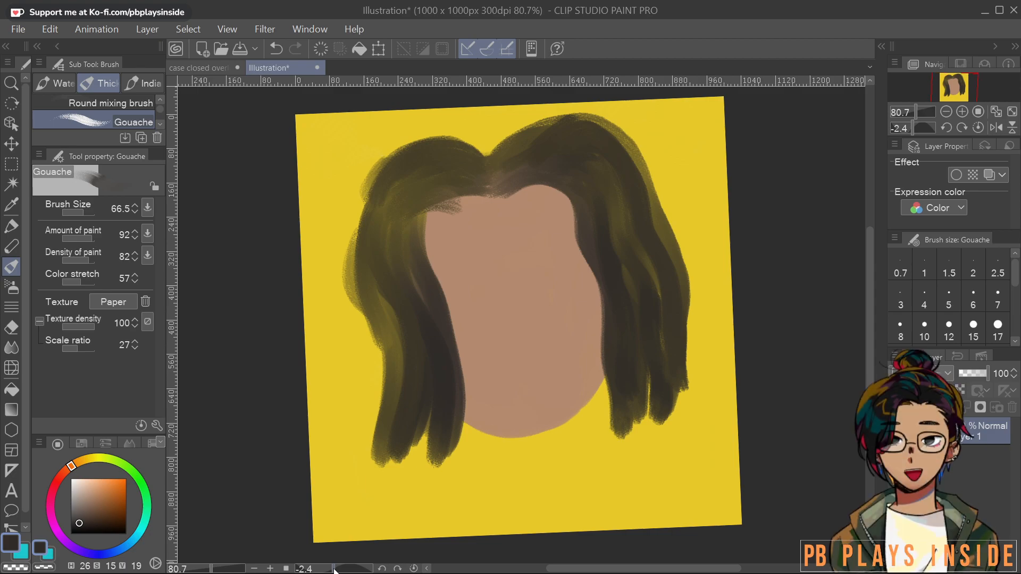
click(414, 569)
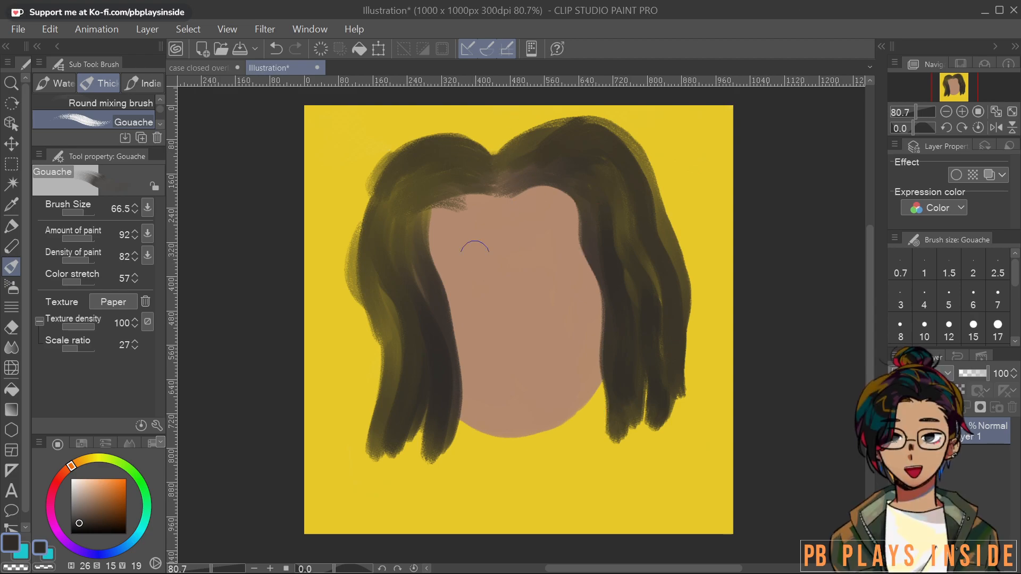
mouse_move(552, 166)
mouse_down()
mouse_move(506, 180)
mouse_move(478, 173)
mouse_move(510, 190)
mouse_up()
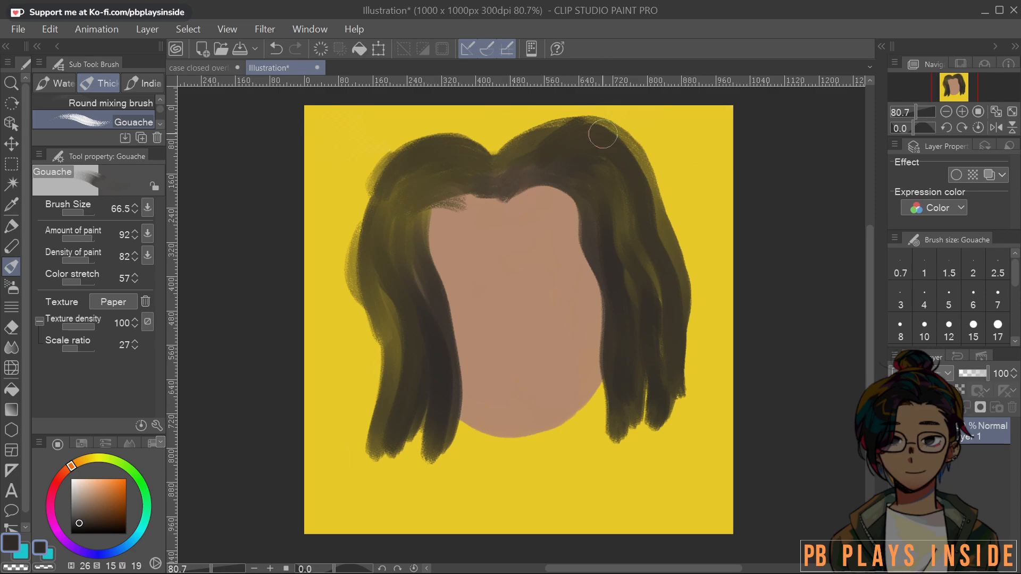
At brush size 19.8, draw the upper, right and lower edges of a slanted open smile, undoing and redrawing unsuitable attempts
key(bracketleft)
key(bracketleft)
scroll(497, 259, up, 2)
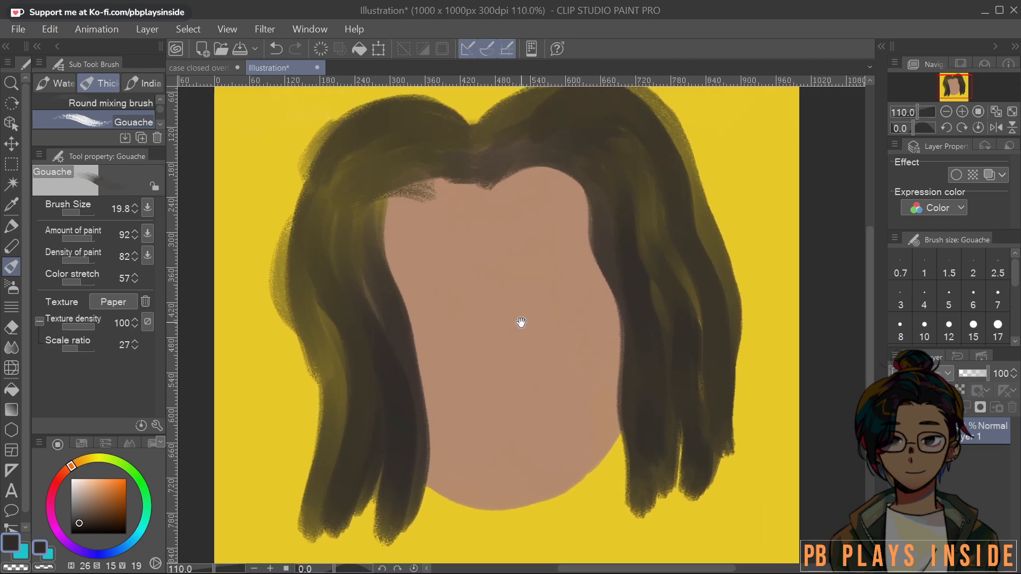
mouse_move(496, 421)
mouse_down()
mouse_move(575, 363)
mouse_move(537, 451)
mouse_up()
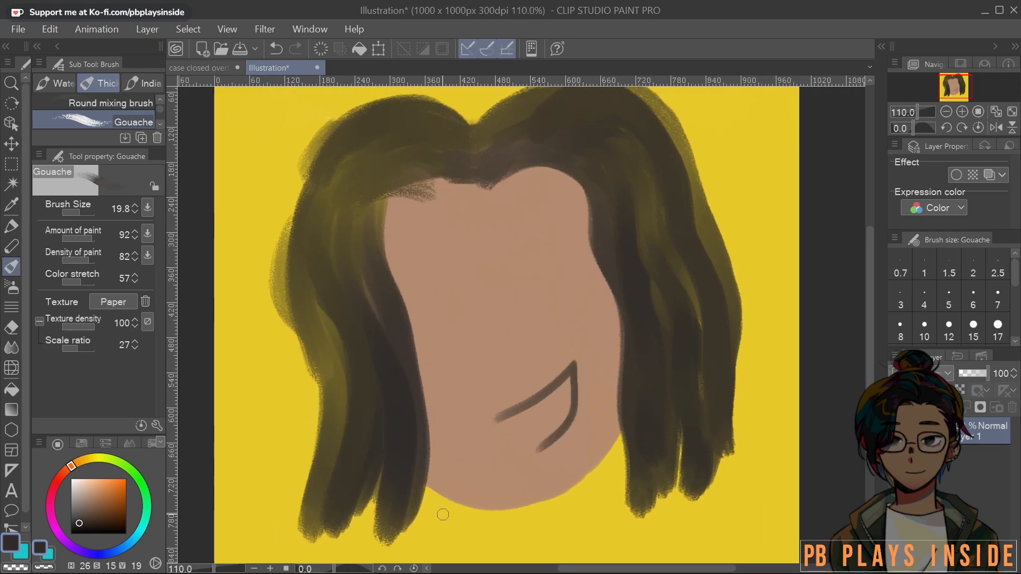
key(ctrl+z)
mouse_move(485, 406)
mouse_down()
mouse_move(572, 356)
mouse_move(559, 422)
mouse_move(477, 459)
mouse_up()
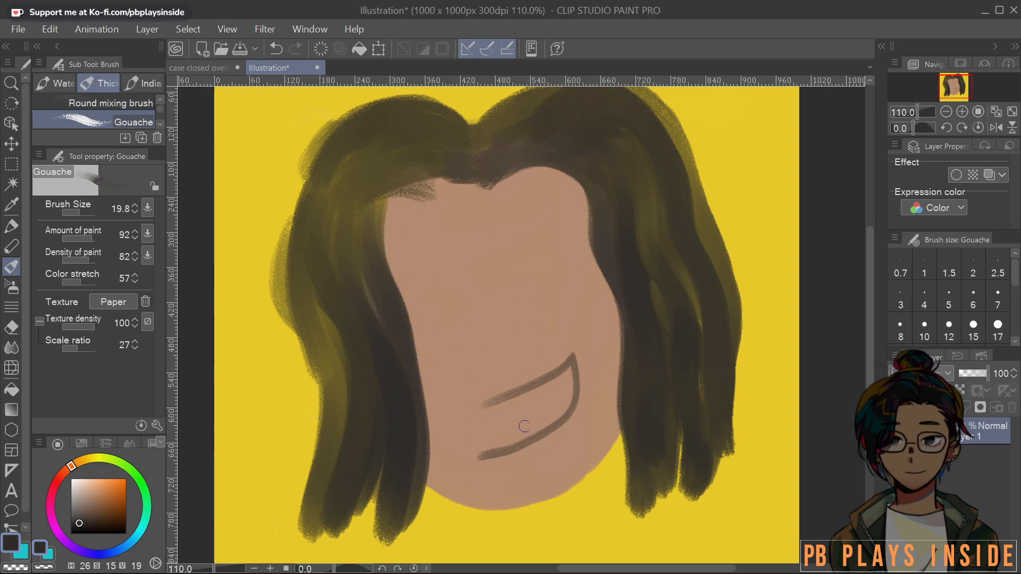
key(ctrl+z)
mouse_move(499, 404)
mouse_down()
mouse_move(582, 353)
mouse_move(569, 417)
mouse_move(473, 461)
mouse_up()
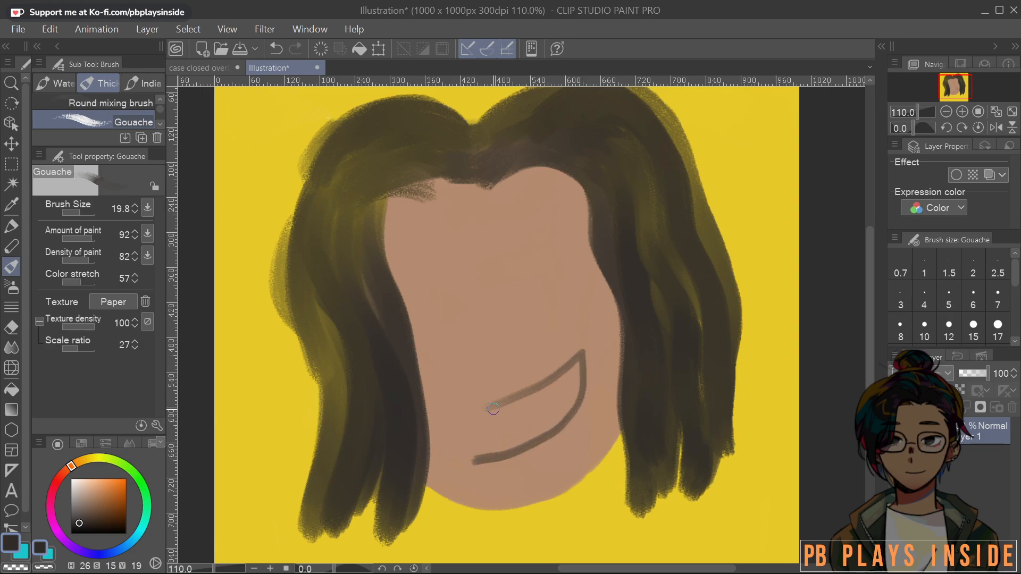
Try closing the open left end of the mouth outline with short, steep strokes, and undo them
mouse_move(564, 373)
mouse_down()
mouse_move(497, 404)
mouse_move(499, 453)
mouse_move(475, 458)
mouse_move(505, 401)
mouse_move(470, 433)
mouse_up()
key(ctrl+z)
mouse_move(516, 393)
mouse_down()
mouse_move(477, 410)
mouse_move(475, 466)
mouse_up()
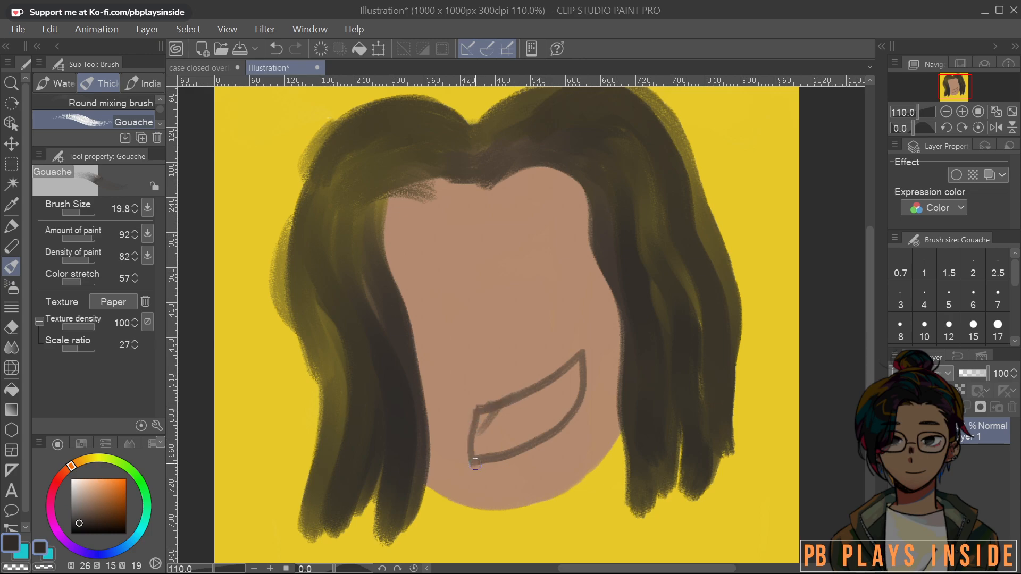
key(ctrl+z)
mouse_move(502, 403)
mouse_down()
mouse_move(469, 412)
mouse_move(481, 467)
mouse_up()
mouse_move(490, 405)
mouse_down()
mouse_move(459, 431)
mouse_move(483, 466)
mouse_up()
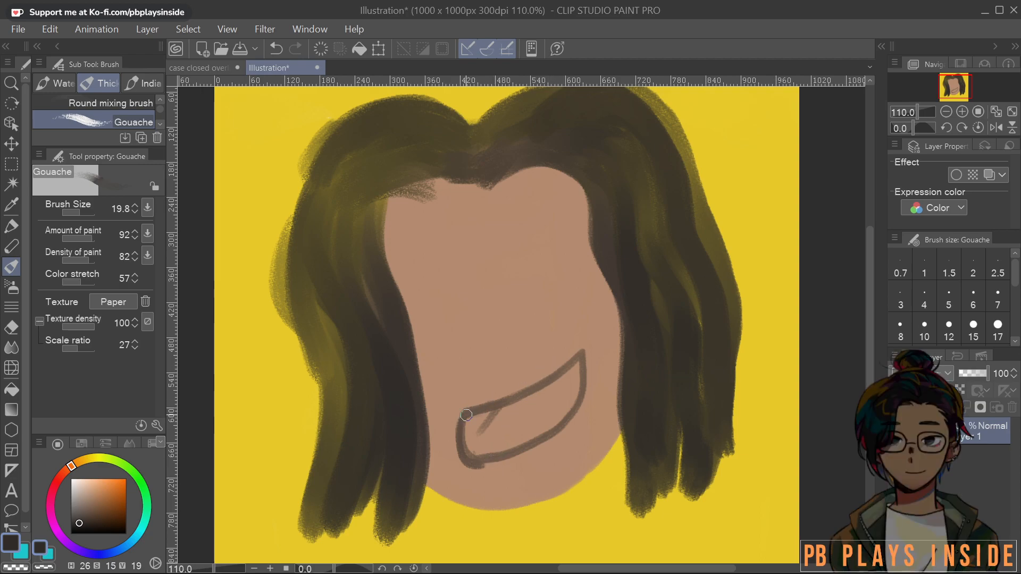
key(ctrl+z)
key(ctrl+z)
key(ctrl+z)
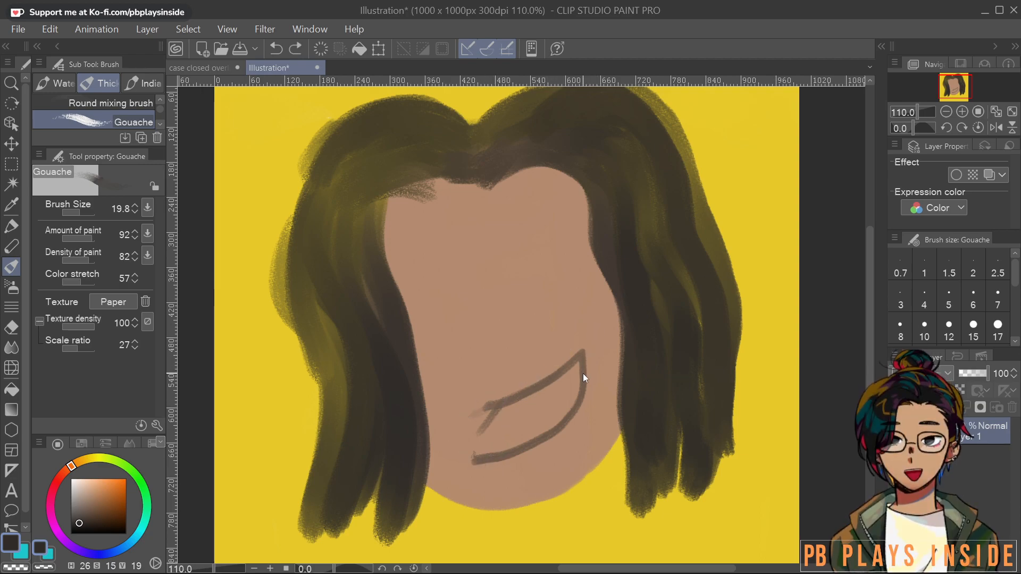
Try extending the mouth's left end into a wider, blunt rounded corner, and undo the strokes
mouse_move(498, 405)
mouse_down()
mouse_move(461, 418)
mouse_move(476, 460)
mouse_up()
key(ctrl+z)
mouse_move(499, 406)
mouse_down()
mouse_move(457, 417)
mouse_move(462, 458)
mouse_move(492, 456)
mouse_up()
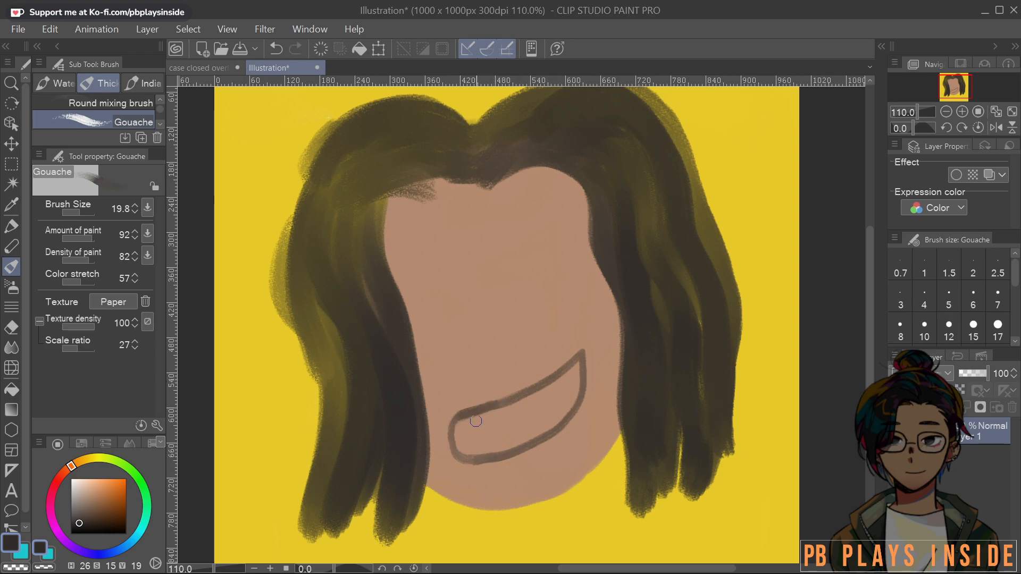
drag(456, 423, 467, 460)
key(ctrl+z)
key(ctrl+z)
Close the mouth outline with a compact rounded left corner joining its upper and lower edges
mouse_move(511, 400)
mouse_down()
mouse_move(481, 407)
mouse_move(464, 457)
mouse_move(494, 455)
mouse_up()
key(ctrl+z)
mouse_move(508, 399)
mouse_down()
mouse_move(468, 420)
mouse_move(496, 449)
mouse_up()
Pick a near-white (hue 25, saturation 3, value 93) and paint the lower and upper rows of teeth inside the mouth
alt+click(577, 352)
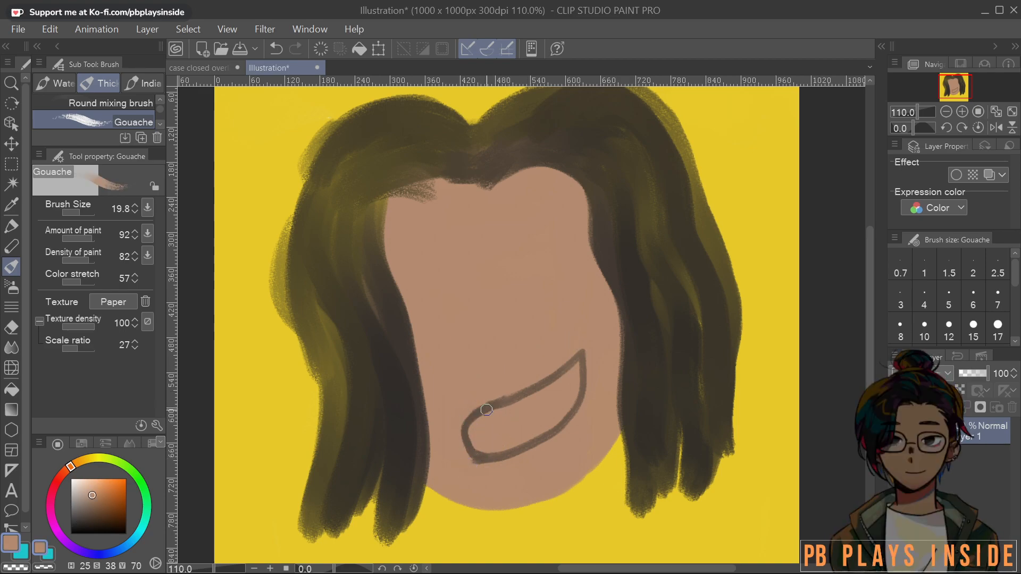
click(78, 500)
mouse_move(494, 447)
mouse_down()
mouse_move(535, 433)
mouse_move(565, 404)
mouse_up()
key(ctrl+z)
click(73, 483)
mouse_move(504, 443)
mouse_down()
mouse_move(572, 401)
mouse_move(565, 412)
mouse_move(569, 395)
mouse_up()
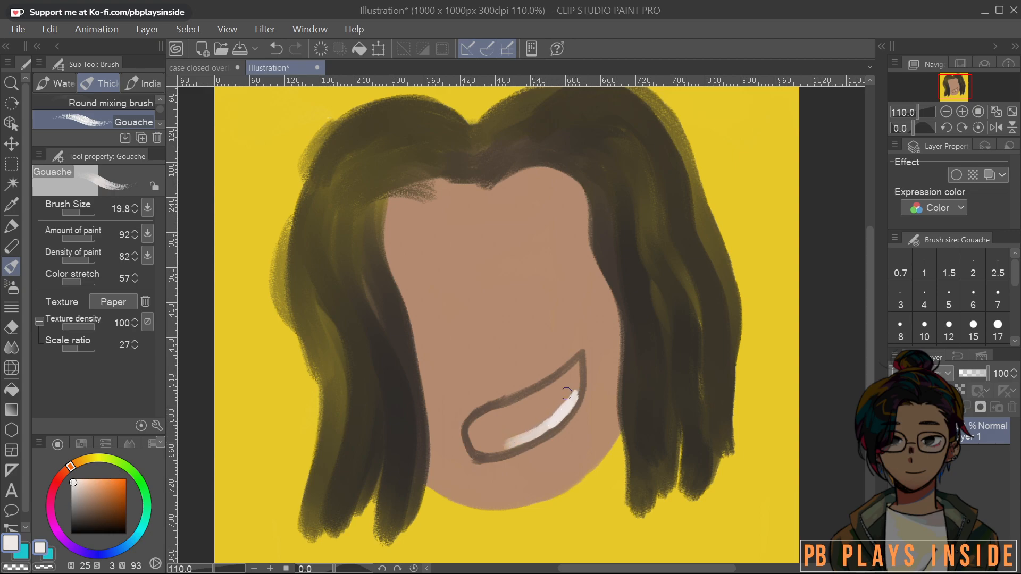
drag(480, 423, 588, 358)
mouse_move(488, 420)
mouse_down()
mouse_move(542, 417)
mouse_move(572, 382)
mouse_move(518, 413)
mouse_move(534, 415)
mouse_move(471, 431)
mouse_move(478, 445)
mouse_move(526, 424)
mouse_move(487, 449)
mouse_move(476, 436)
mouse_move(490, 428)
mouse_move(495, 451)
mouse_move(511, 432)
mouse_up()
Fill the gap between the teeth with black and paint a purple tongue (hue 288, saturation 54, value 74) over its middle
click(77, 531)
alt+click(529, 434)
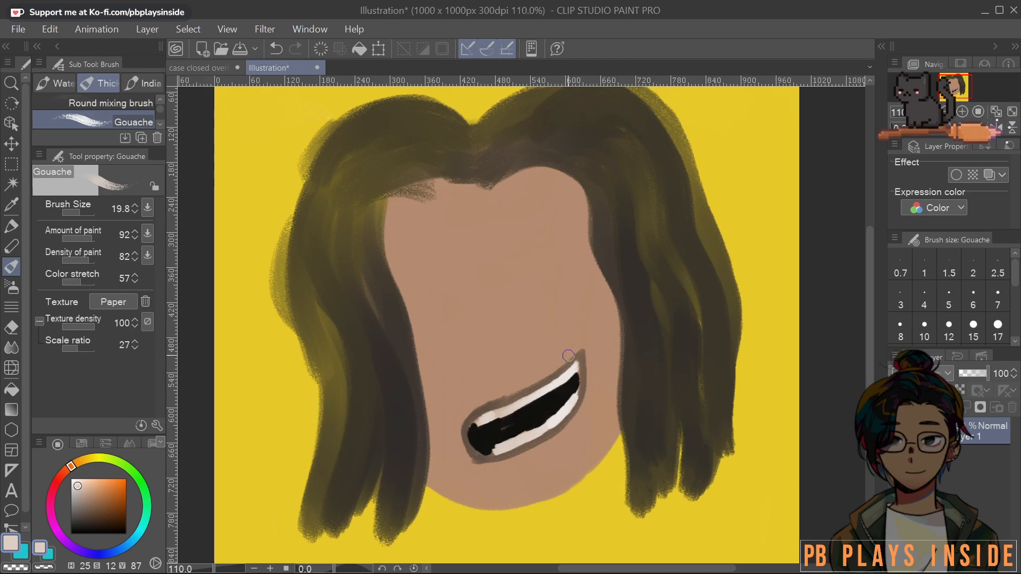
click(62, 538)
click(95, 503)
click(101, 493)
mouse_move(504, 426)
mouse_down()
mouse_move(537, 417)
mouse_move(514, 432)
mouse_move(544, 418)
mouse_up()
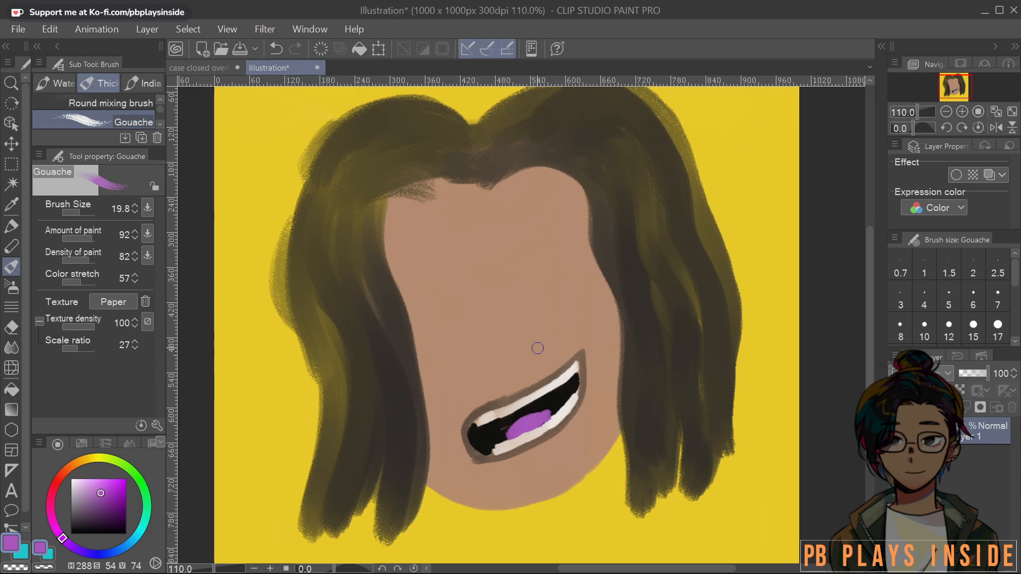
Sample the mouth outline's brown (hue 25, saturation 34, value 45), undo a trial pair of eyebrows, and draw a short curved nose
alt+click(588, 357)
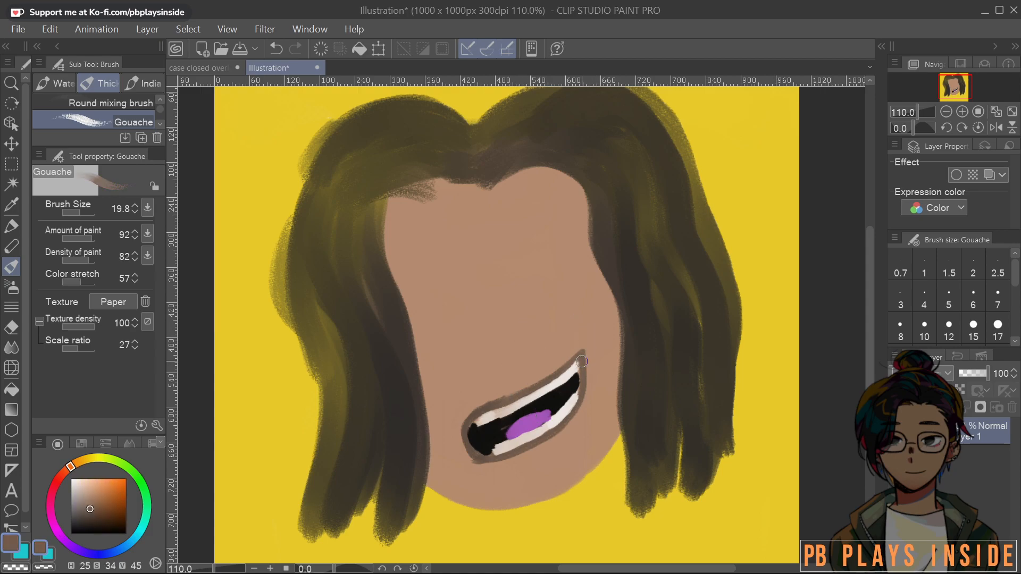
drag(496, 238, 569, 218)
mouse_move(460, 237)
mouse_down()
mouse_move(426, 231)
mouse_move(394, 259)
mouse_up()
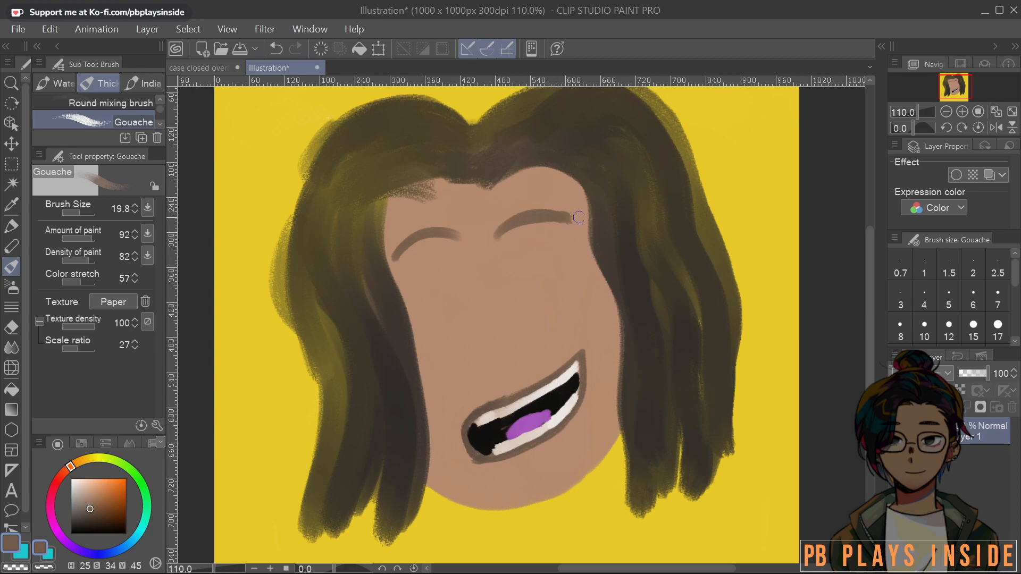
key(ctrl+z)
key(ctrl+z)
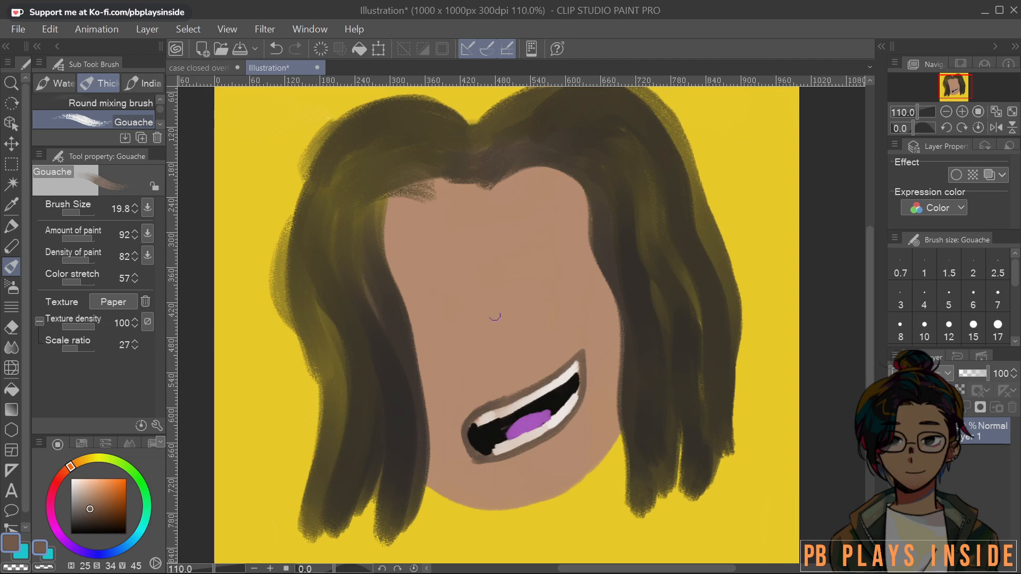
mouse_move(482, 337)
mouse_down()
mouse_move(511, 343)
mouse_move(527, 332)
mouse_up()
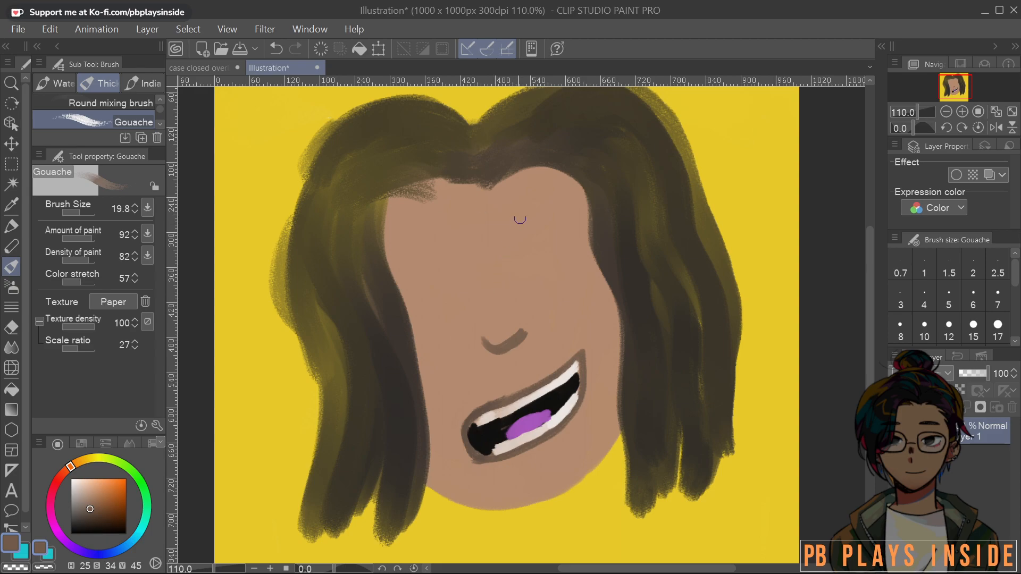
Draw two high arched eyebrows tilted with the face, and go over both strokes to thicken and extend them
mouse_move(512, 241)
mouse_down()
mouse_move(535, 219)
mouse_move(589, 220)
mouse_up()
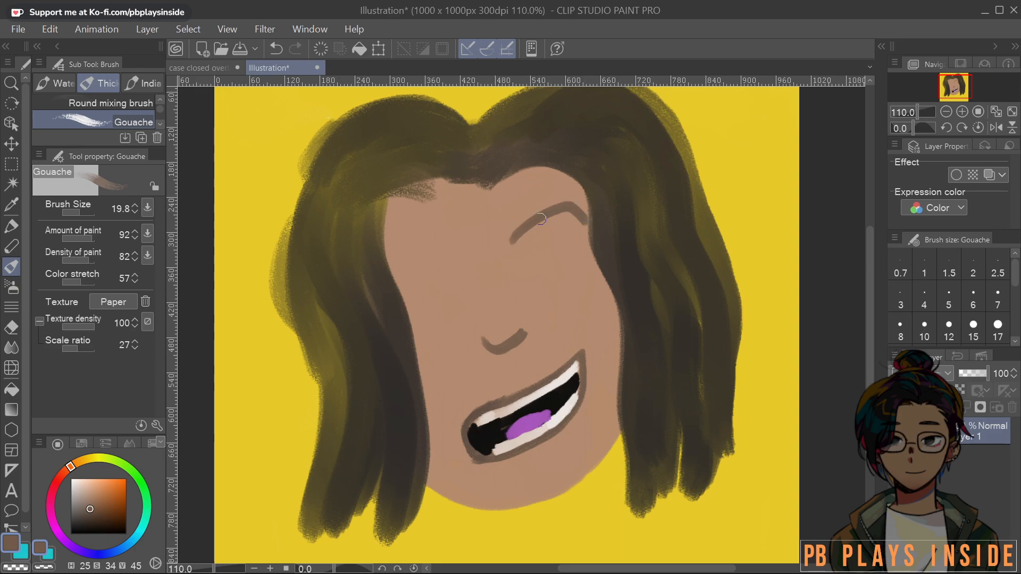
mouse_move(451, 254)
mouse_down()
mouse_move(387, 271)
mouse_move(426, 251)
mouse_move(457, 255)
mouse_up()
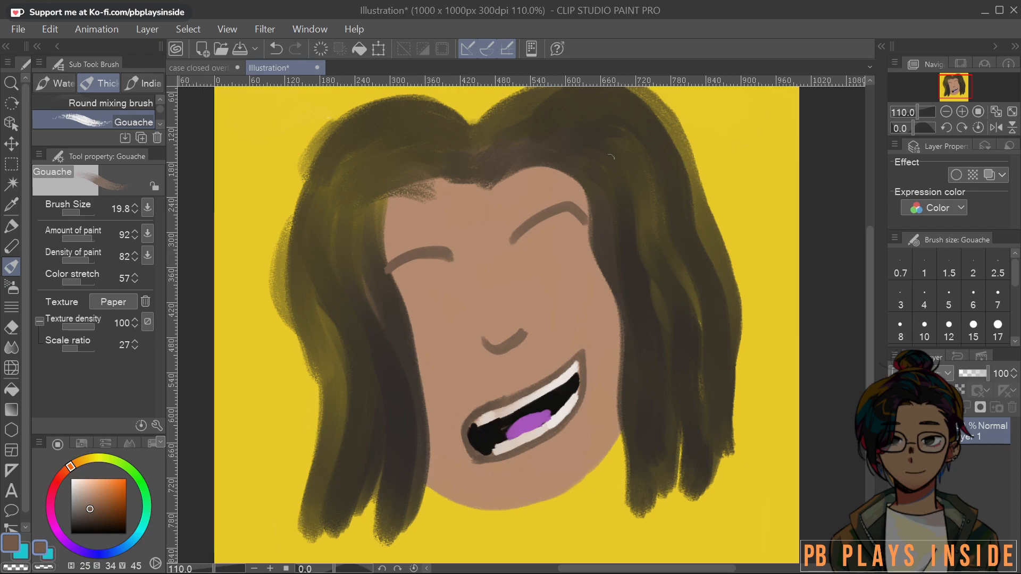
drag(515, 238, 590, 220)
mouse_move(382, 279)
mouse_down()
mouse_move(415, 251)
mouse_move(455, 253)
mouse_up()
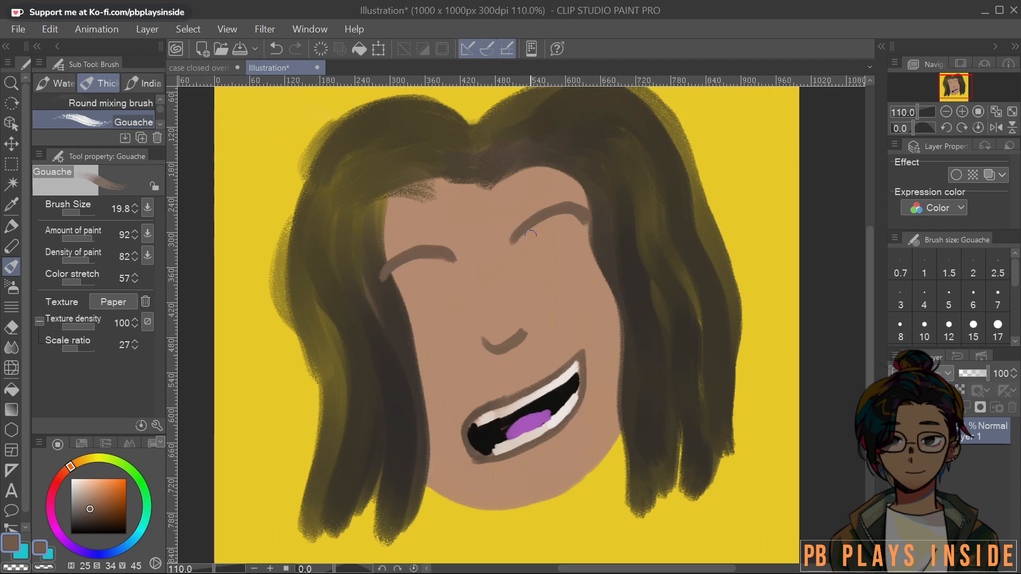
Paint a short curved closed eye beneath each eyebrow, undoing the excess eye and nose strokes and redrawing the left eye
mouse_move(536, 248)
mouse_down()
mouse_move(571, 229)
mouse_move(553, 243)
mouse_up()
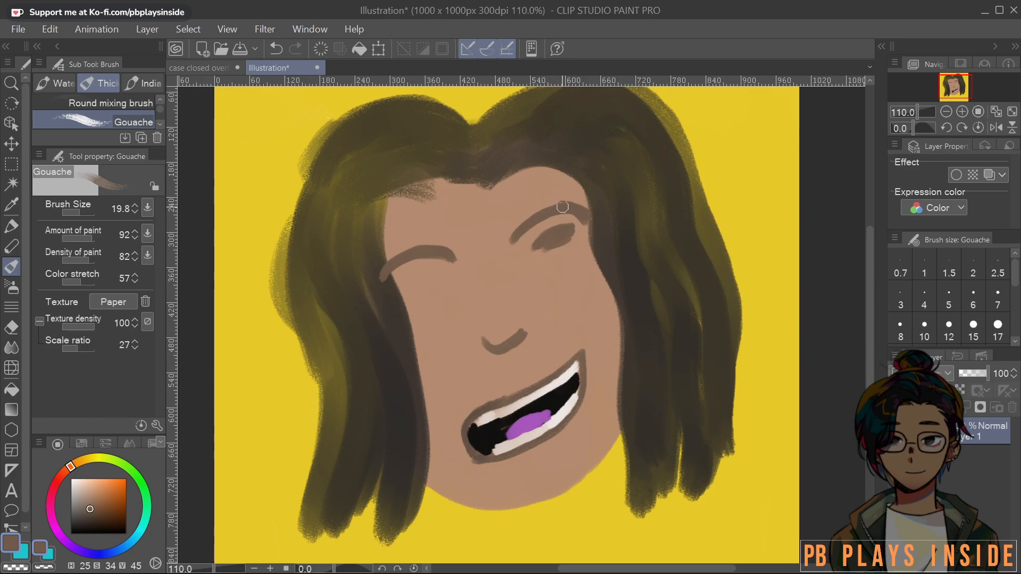
key(ctrl+z)
mouse_move(428, 276)
mouse_down()
mouse_move(409, 281)
mouse_move(444, 276)
mouse_move(402, 281)
mouse_move(454, 279)
mouse_up()
key(ctrl+z)
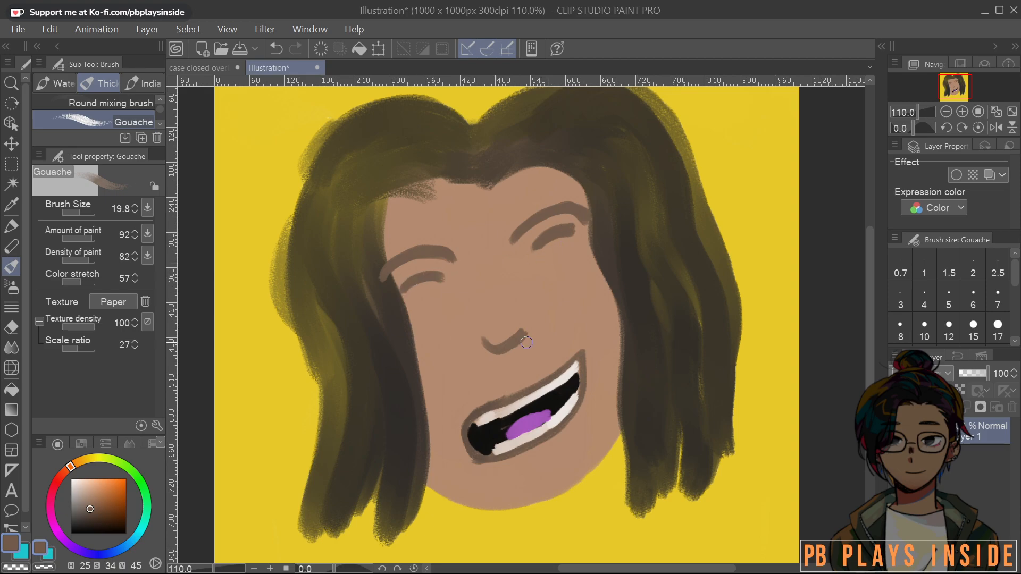
mouse_move(477, 341)
mouse_down()
mouse_move(520, 331)
mouse_move(483, 331)
mouse_up()
key(ctrl+z)
key(ctrl+z)
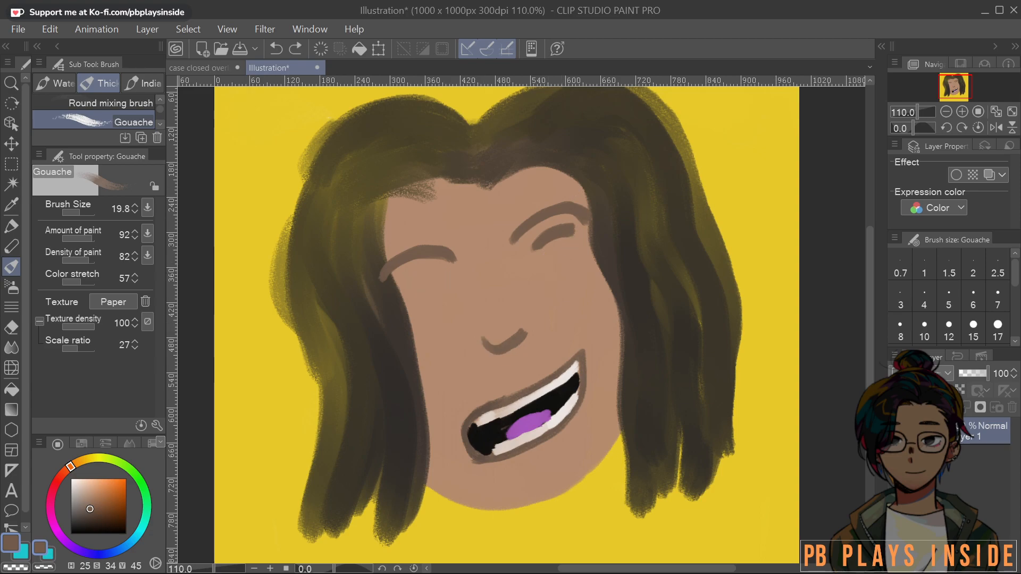
drag(407, 285, 442, 279)
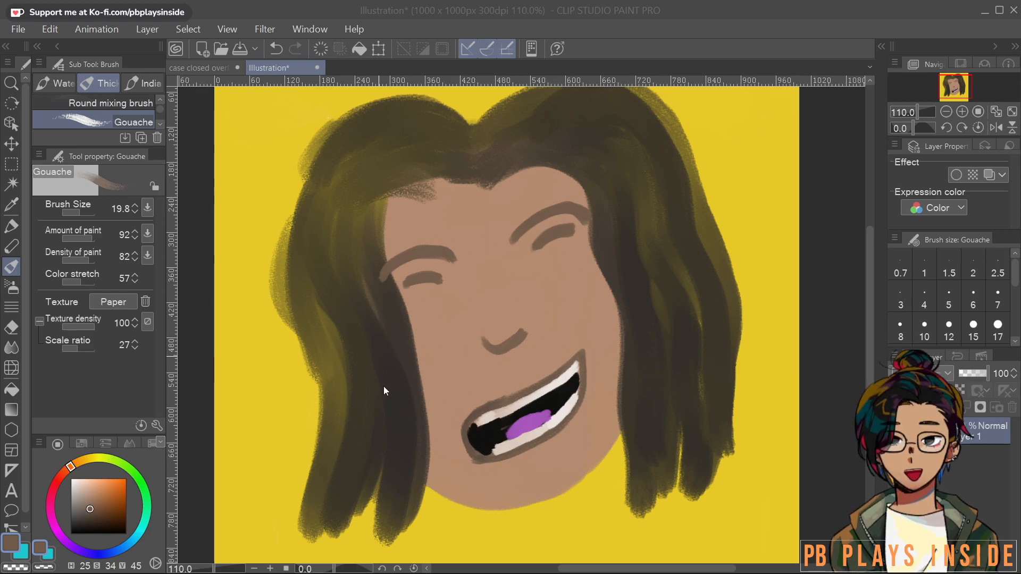
Sample the dark hair colour (hue 42, saturation 37, value 25), try painting over the right eyebrow, and undo the strokes
scroll(703, 330, up, 2)
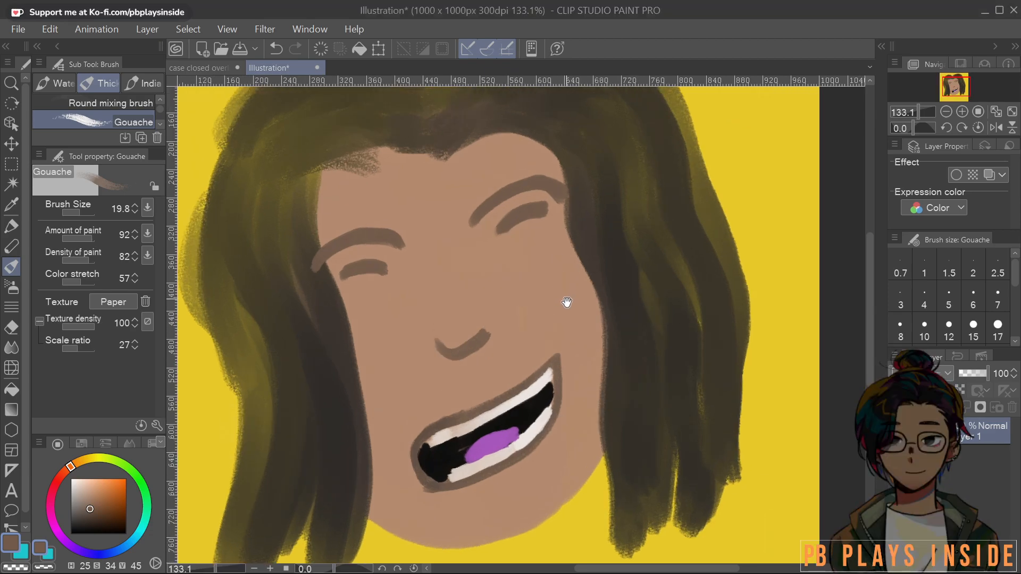
drag(577, 333, 617, 430)
alt+click(645, 171)
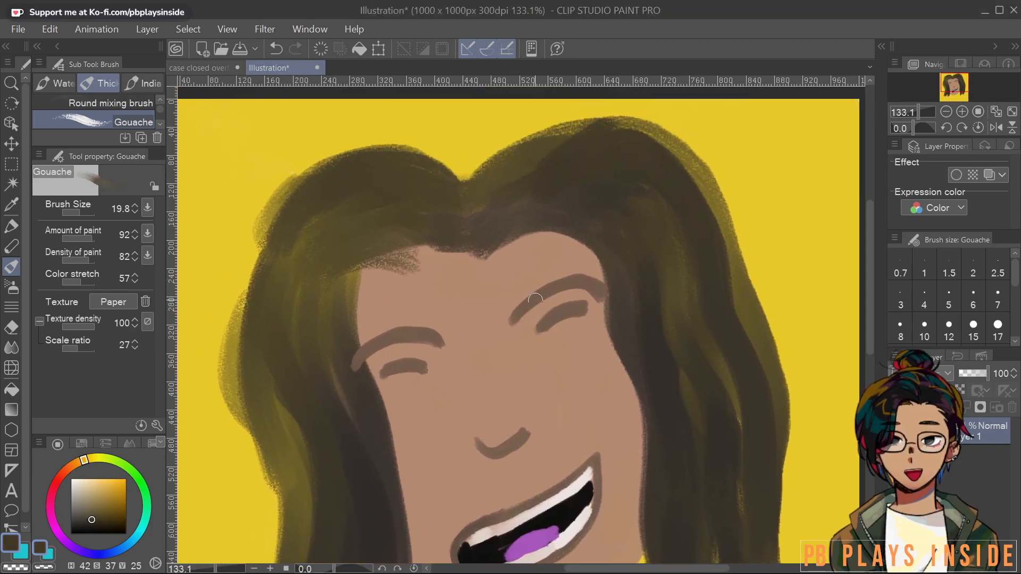
mouse_move(515, 315)
mouse_down()
mouse_move(560, 283)
mouse_move(621, 276)
mouse_move(591, 285)
mouse_move(607, 296)
mouse_move(585, 282)
mouse_up()
mouse_move(508, 324)
mouse_down()
mouse_move(523, 303)
mouse_move(567, 286)
mouse_move(618, 290)
mouse_up()
key(ctrl+z)
key(ctrl+z)
key(ctrl+z)
key(ctrl+z)
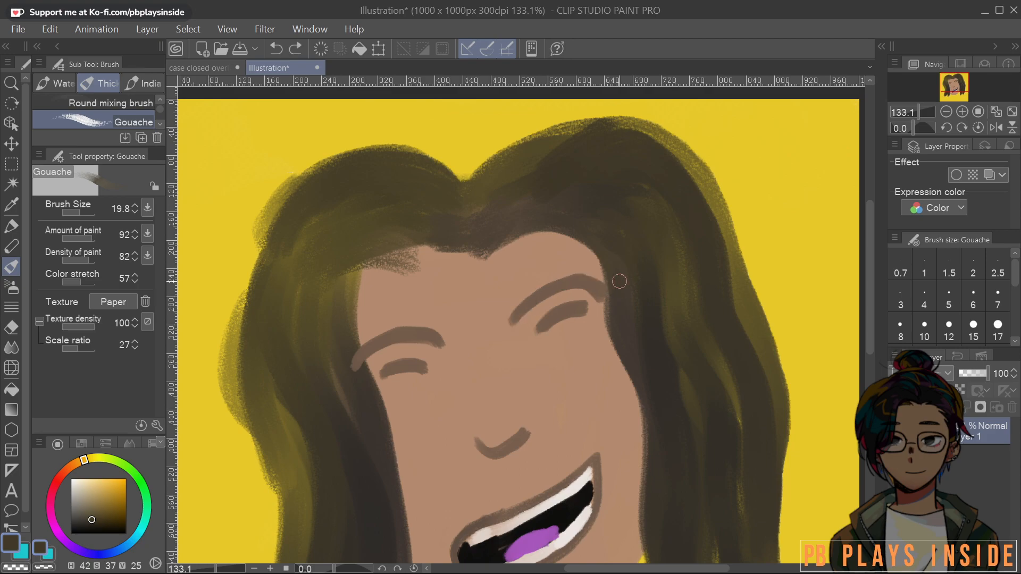
Try repainting both eyebrows in a dark tone at hue 42, saturation 34, value 28, and undo the strokes
click(91, 517)
click(90, 518)
mouse_move(510, 323)
mouse_down()
mouse_move(560, 285)
mouse_move(604, 293)
mouse_move(553, 288)
mouse_move(514, 320)
mouse_move(537, 297)
mouse_move(617, 290)
mouse_up()
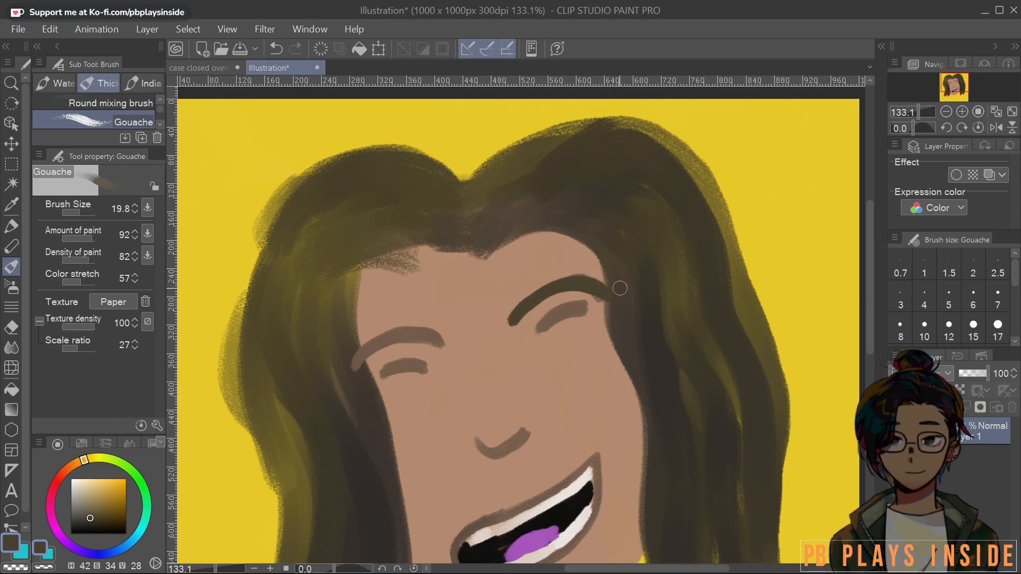
mouse_move(354, 367)
mouse_down()
mouse_move(394, 337)
mouse_move(437, 345)
mouse_move(397, 339)
mouse_move(358, 367)
mouse_move(444, 341)
mouse_up()
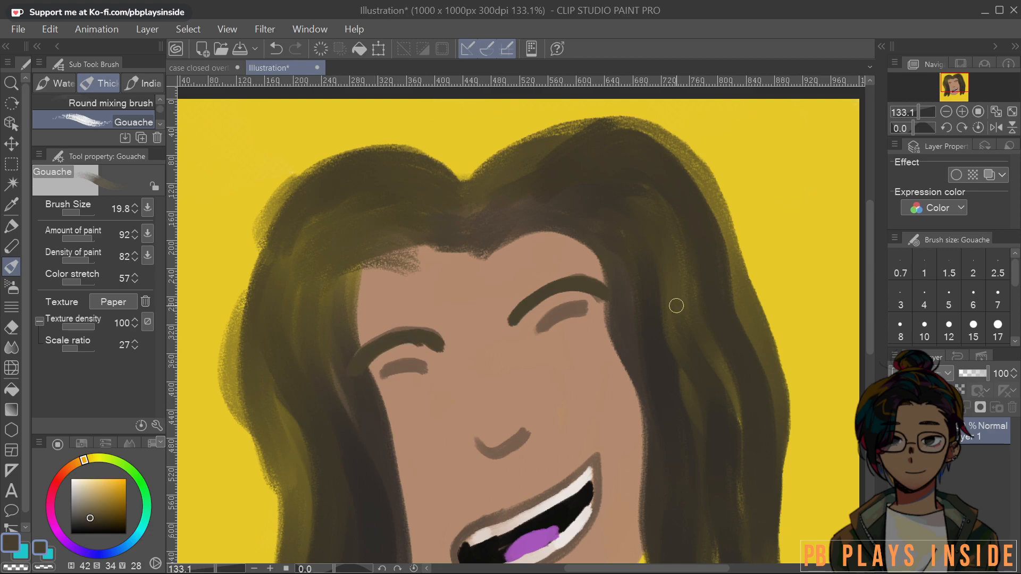
scroll(676, 306, down, 6)
scroll(598, 236, up, 5)
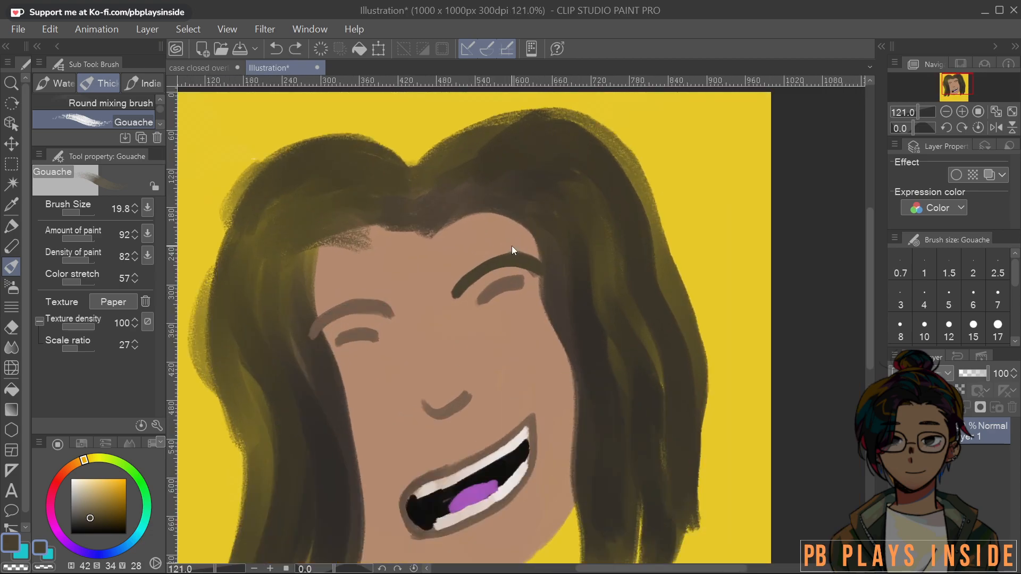
key(ctrl+z)
Sample the eyebrow brown, darken it to hue 24, saturation 34, value 34, and go over both eyebrows to thicken them
alt+click(347, 307)
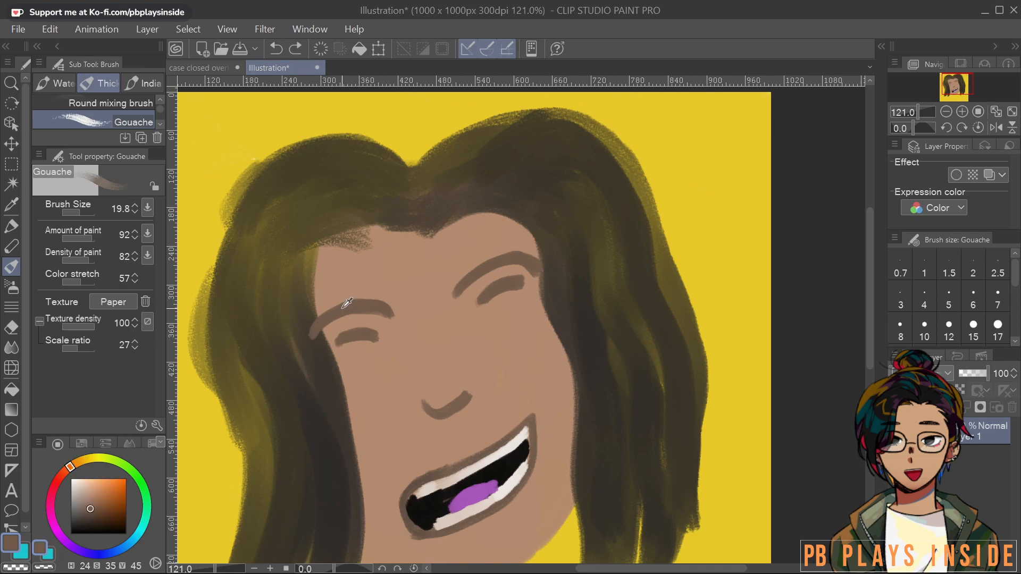
click(89, 511)
mouse_move(310, 336)
mouse_down()
mouse_move(352, 306)
mouse_move(407, 301)
mouse_up()
click(90, 515)
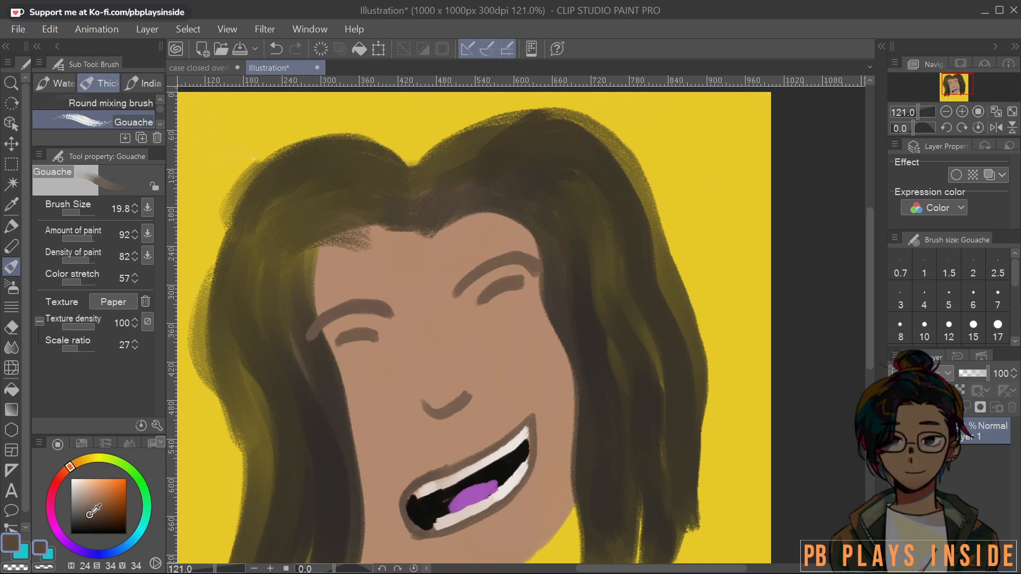
mouse_move(311, 335)
mouse_down()
mouse_move(334, 311)
mouse_move(397, 309)
mouse_up()
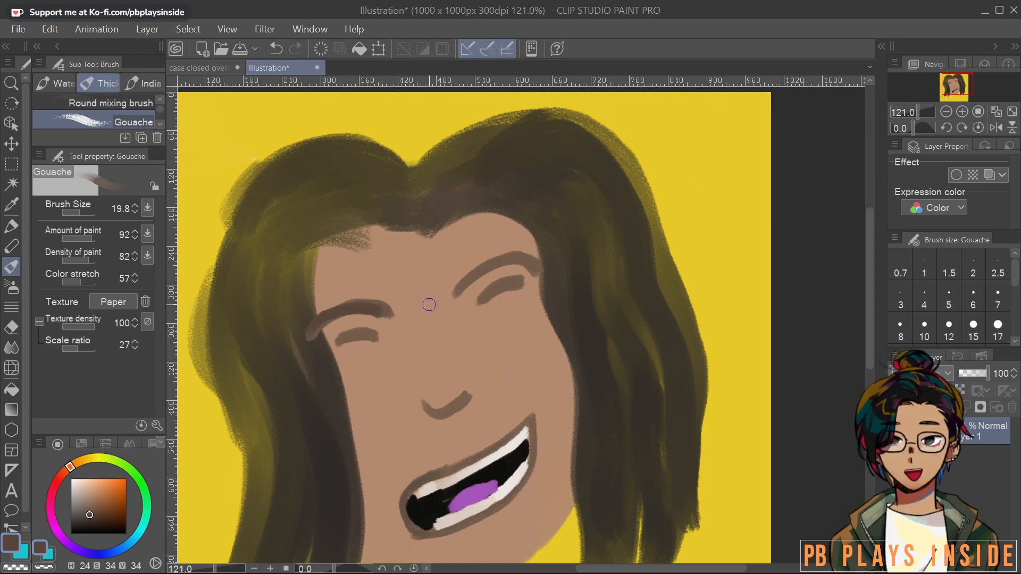
mouse_move(455, 294)
mouse_down()
mouse_move(475, 270)
mouse_move(513, 254)
mouse_move(544, 268)
mouse_up()
mouse_move(461, 291)
mouse_down()
mouse_move(493, 265)
mouse_move(542, 272)
mouse_up()
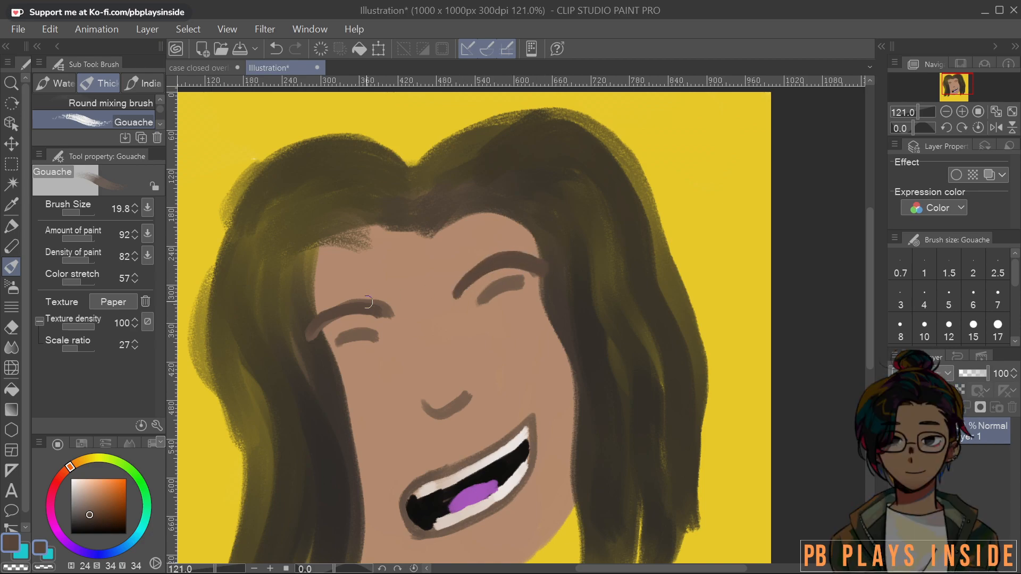
mouse_move(310, 330)
mouse_down()
mouse_move(363, 306)
mouse_move(387, 311)
mouse_move(379, 298)
mouse_up()
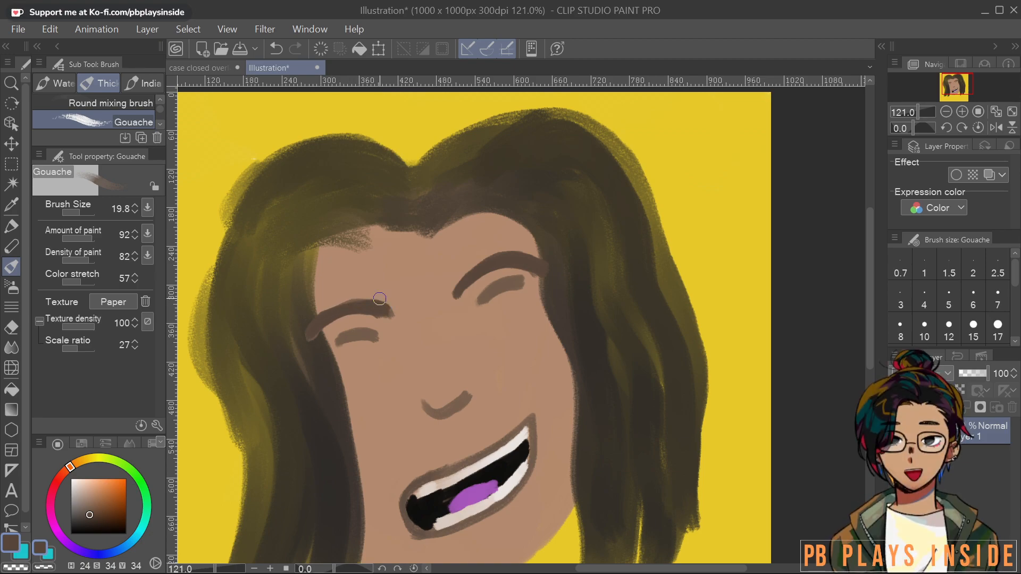
Sample the mouth outline's brown, touch up the mouth's lower edge, and sample the skin tone beside it
scroll(394, 217, down, 6)
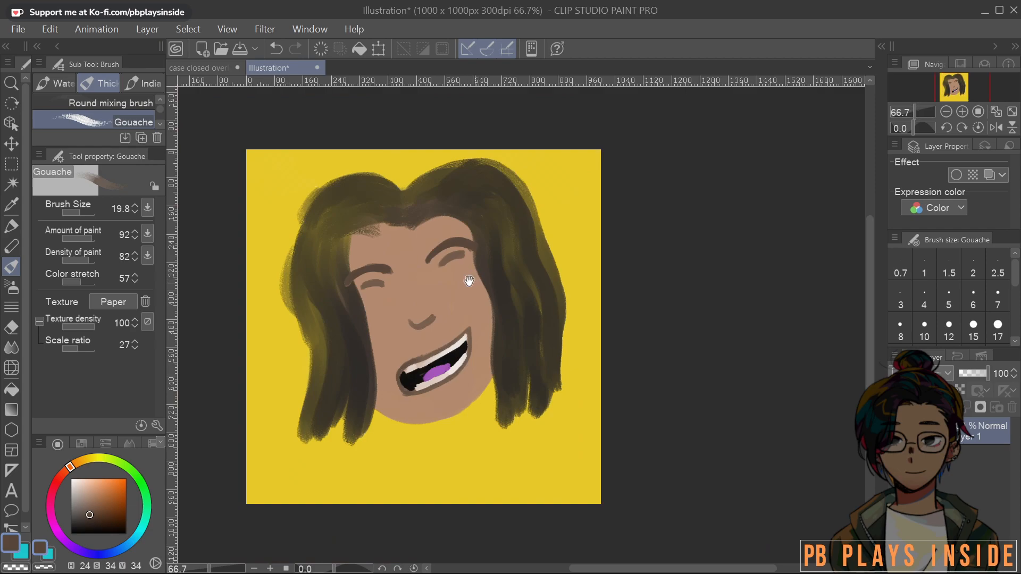
drag(380, 239, 388, 254)
scroll(387, 254, up, 3)
scroll(388, 253, down, 3)
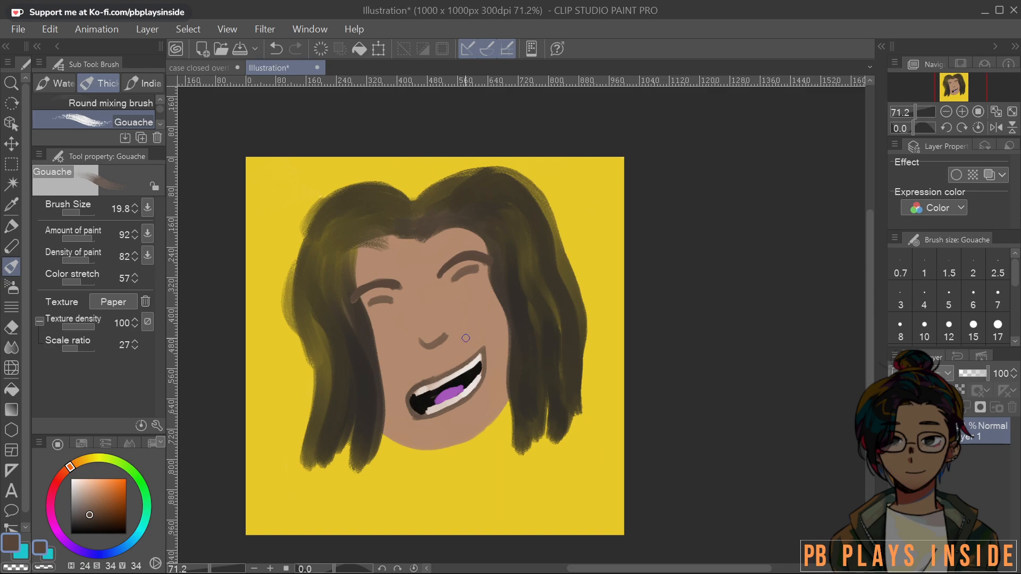
scroll(466, 338, up, 2)
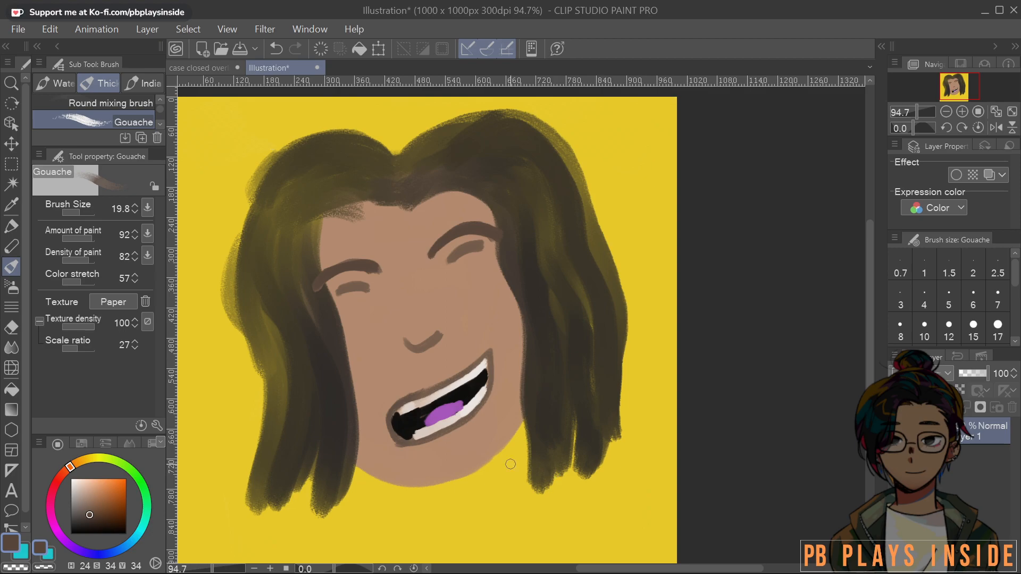
alt+click(483, 368)
mouse_move(398, 408)
mouse_down()
mouse_move(488, 352)
mouse_move(487, 393)
mouse_move(443, 436)
mouse_up()
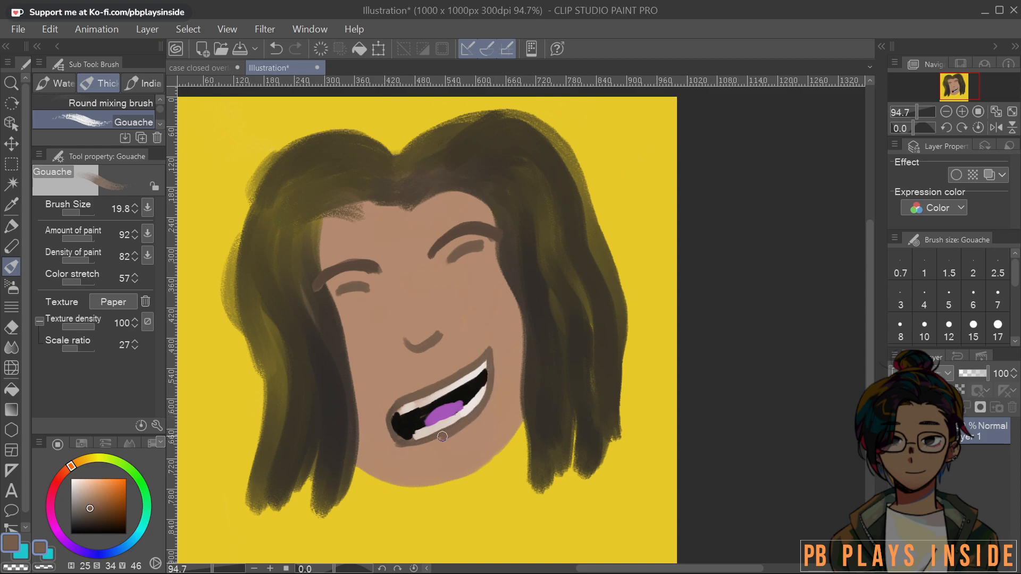
alt+click(389, 433)
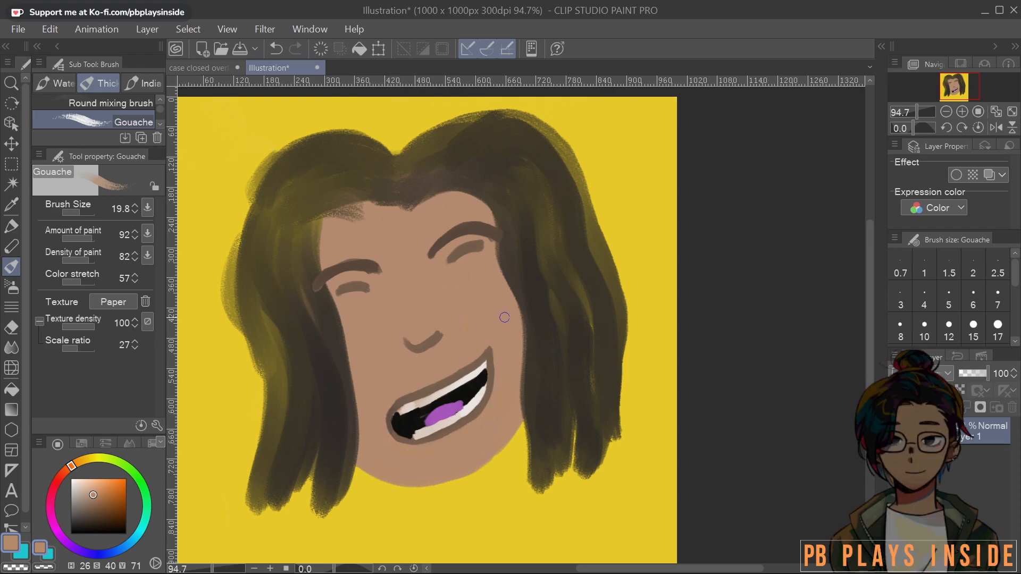
Try a grey mark and dark marks at hue 50, saturation 11, value 25 on the side of the nose, undoing each
alt+click(330, 521)
drag(76, 488, 73, 503)
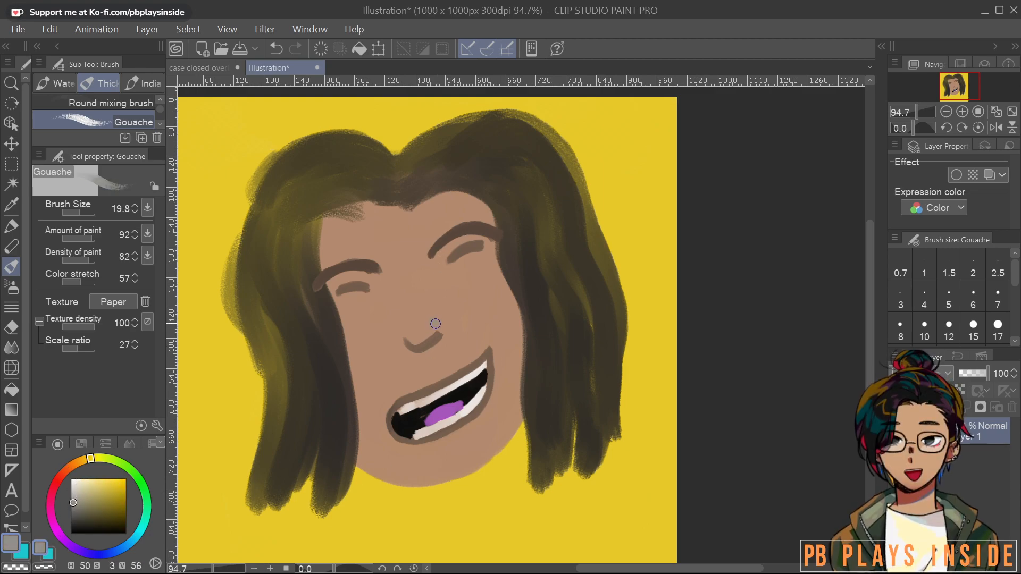
key(ctrl+z)
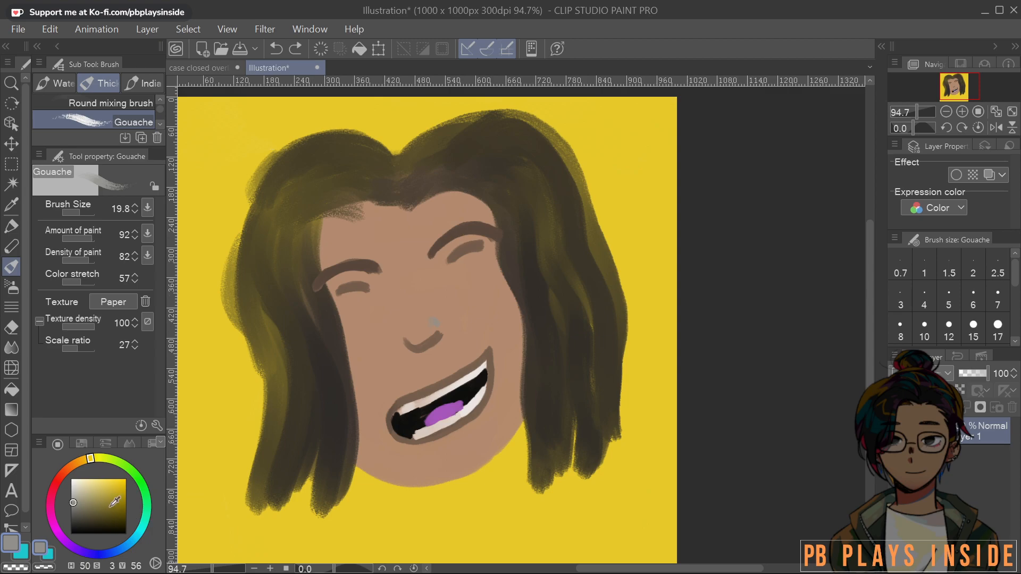
click(77, 519)
drag(432, 327, 440, 349)
key(ctrl+z)
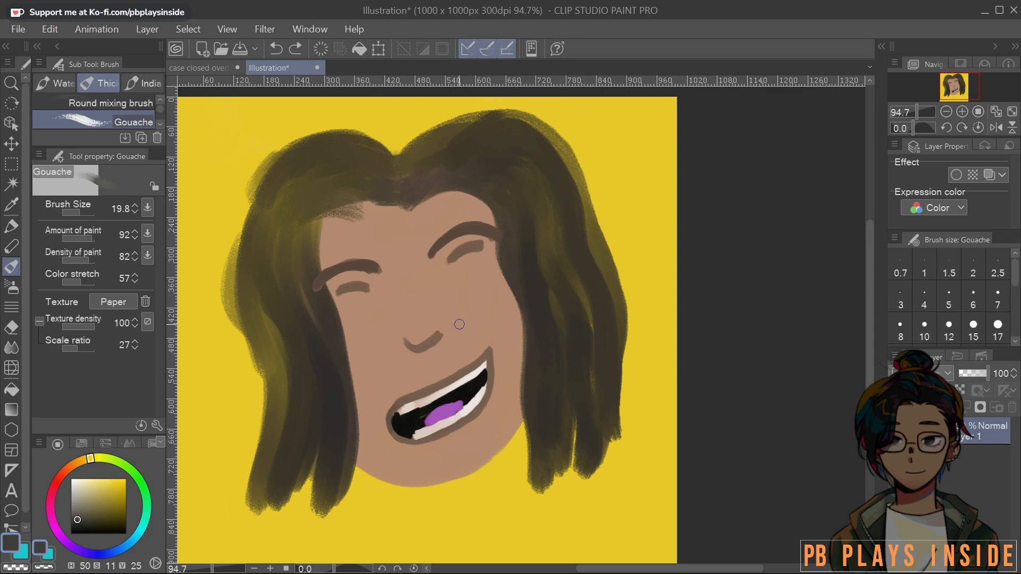
drag(431, 322, 441, 335)
key(ctrl+z)
Paint a dark mole on the right cheek and try dabbing grey freckles at hue 50, saturation 16, value 58 around the nose
drag(507, 334, 504, 333)
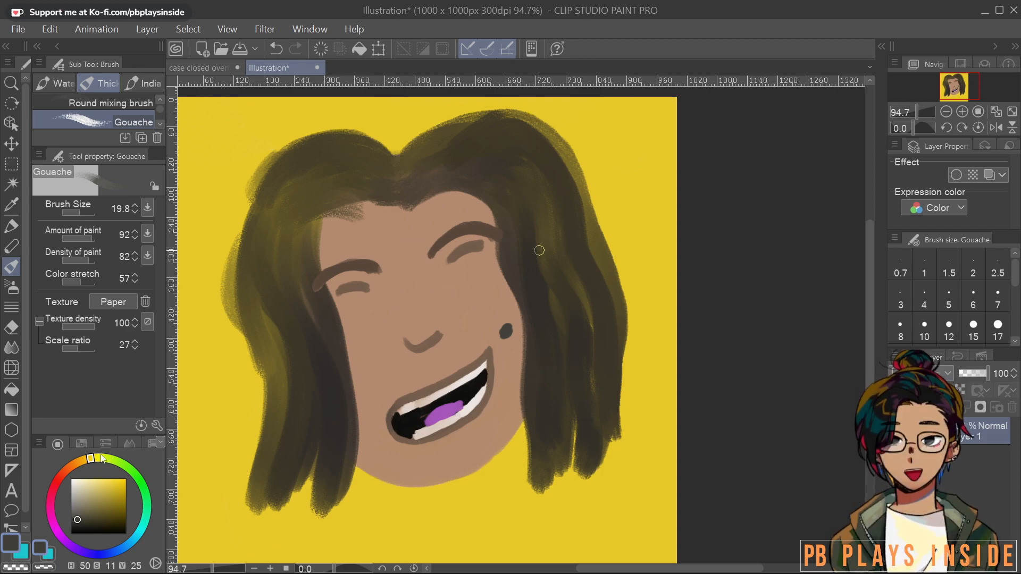
click(80, 502)
click(360, 331)
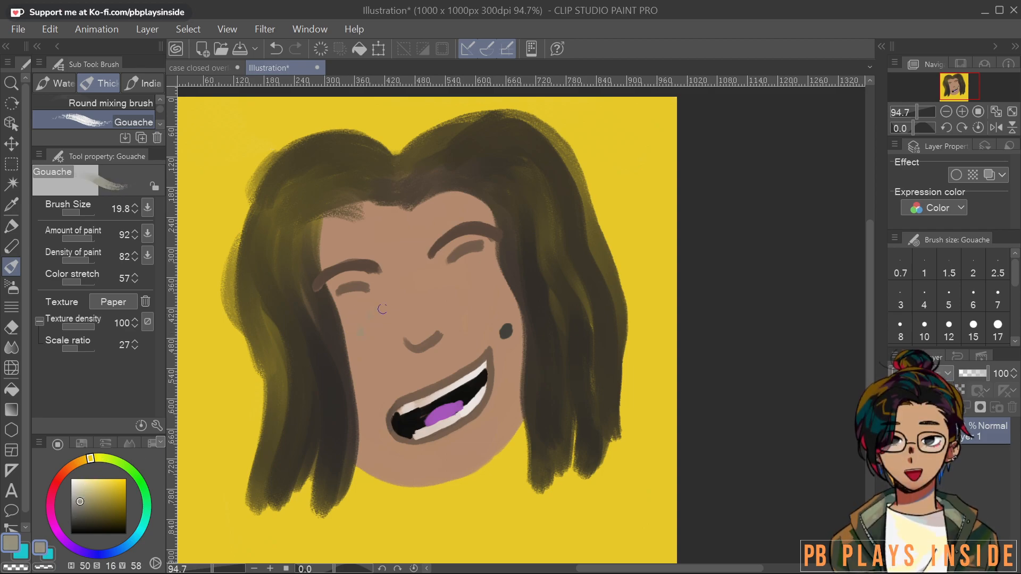
click(473, 284)
click(470, 308)
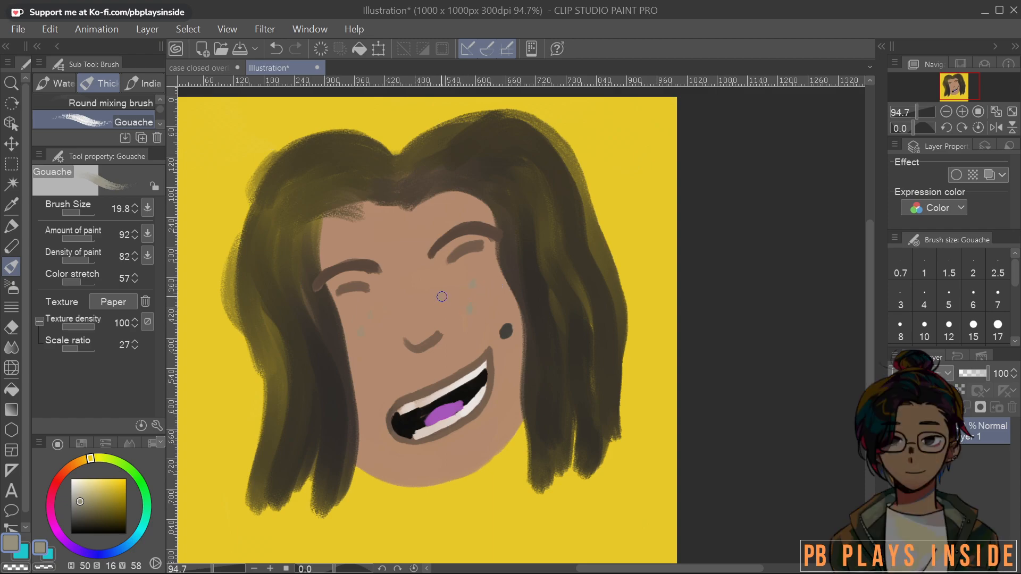
click(402, 302)
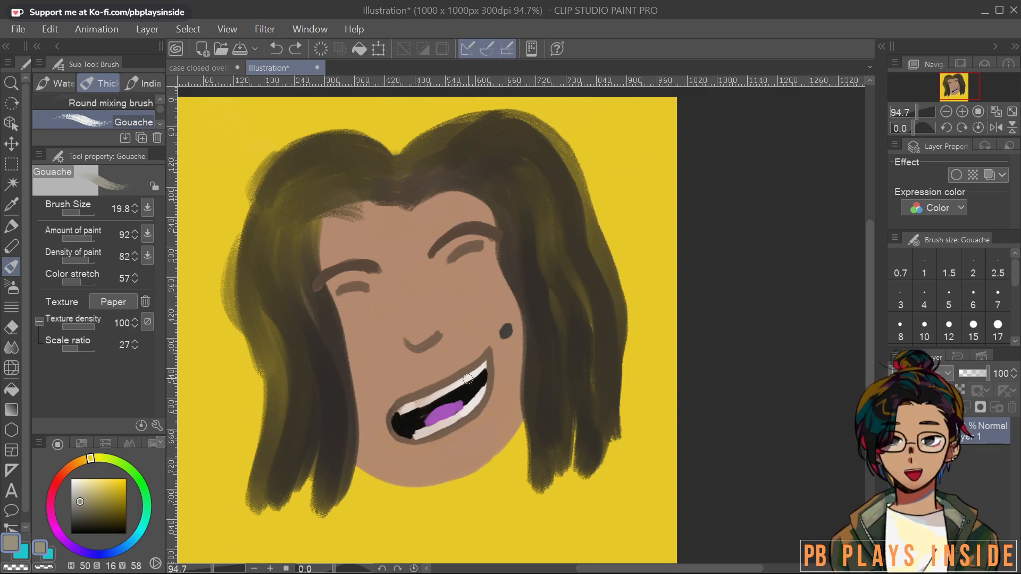
Sample the mouth outline's brown, redraw the nose with taller sides, and sample the skin tone to clean up its edges
alt+click(493, 349)
mouse_move(441, 324)
mouse_down()
mouse_move(428, 343)
mouse_move(411, 337)
mouse_up()
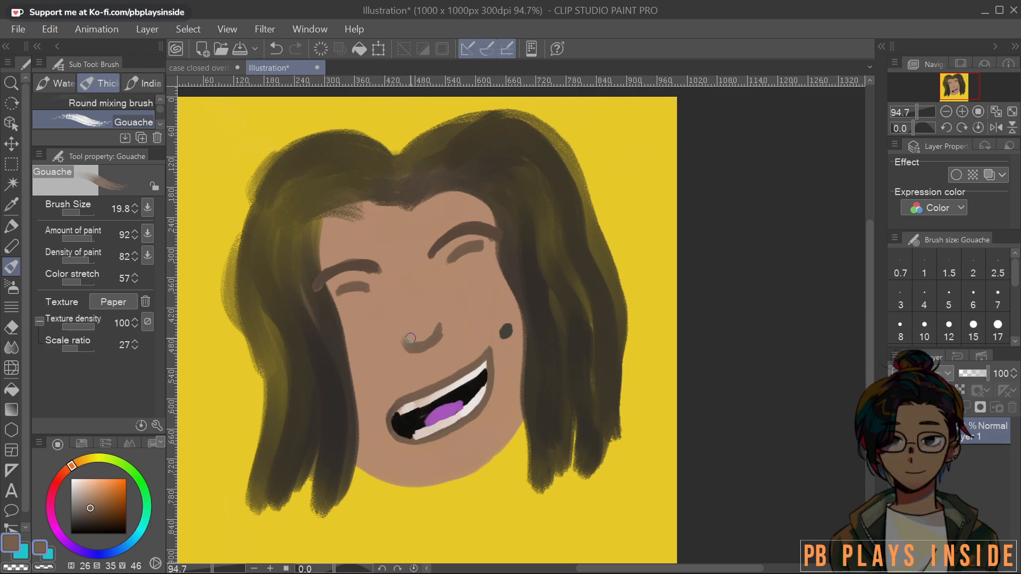
alt+click(487, 287)
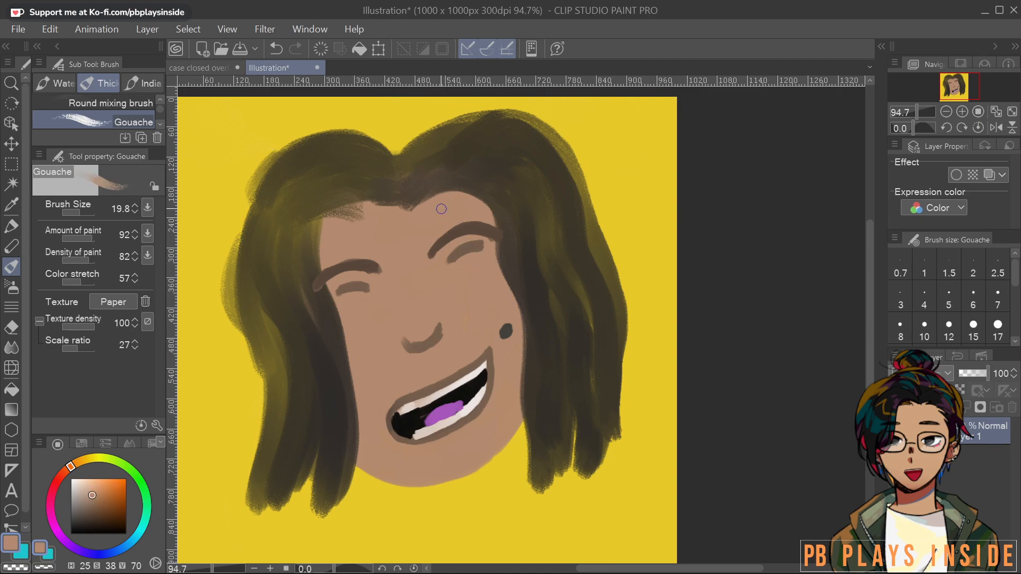
Enlarge the brush to 30.1 and cover the cheek mole with the skin tone at hue 25, saturation 38, value 70
alt+click(320, 125)
alt+click(317, 148)
key(])
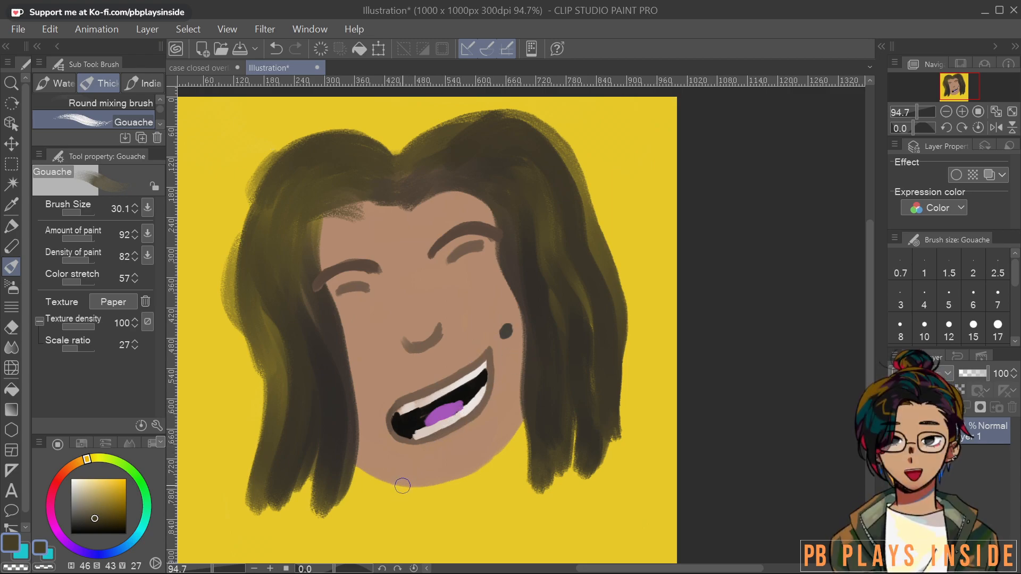
alt+click(475, 246)
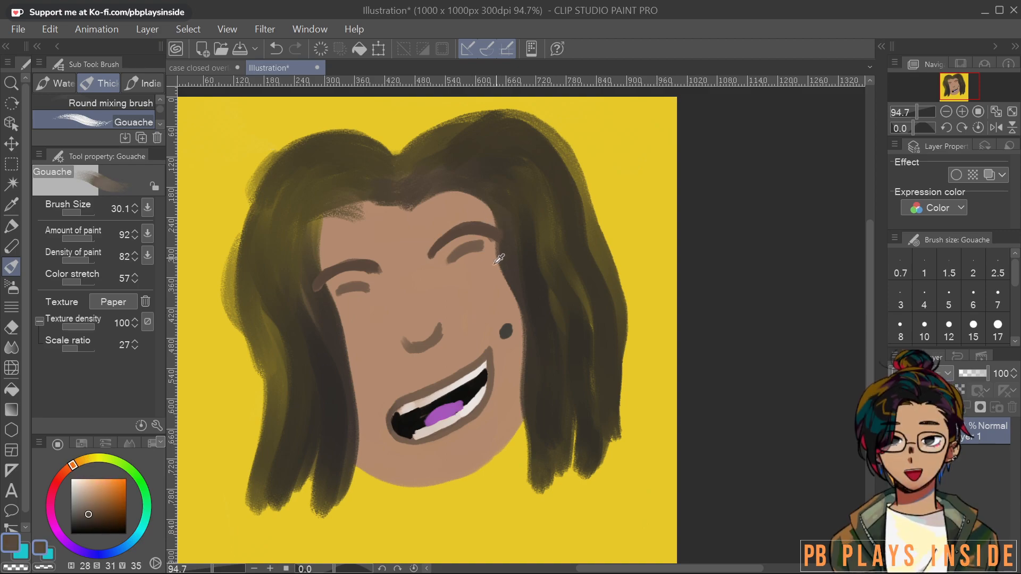
drag(499, 325, 507, 334)
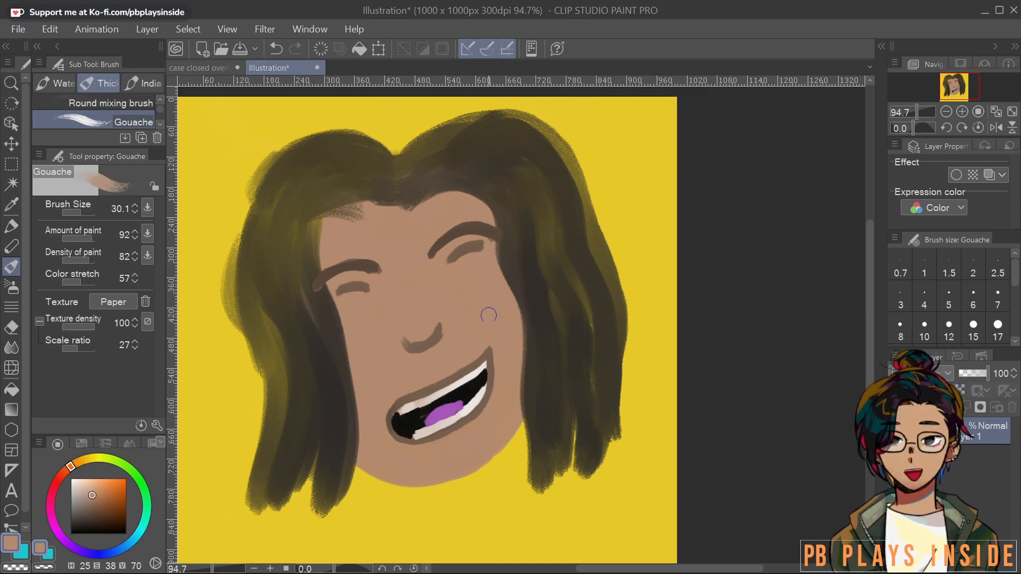
Touch up the black mouth interior, then repaint the teeth in pale hue 24, saturation 11, value 86 with brush size 10.8
alt+click(407, 422)
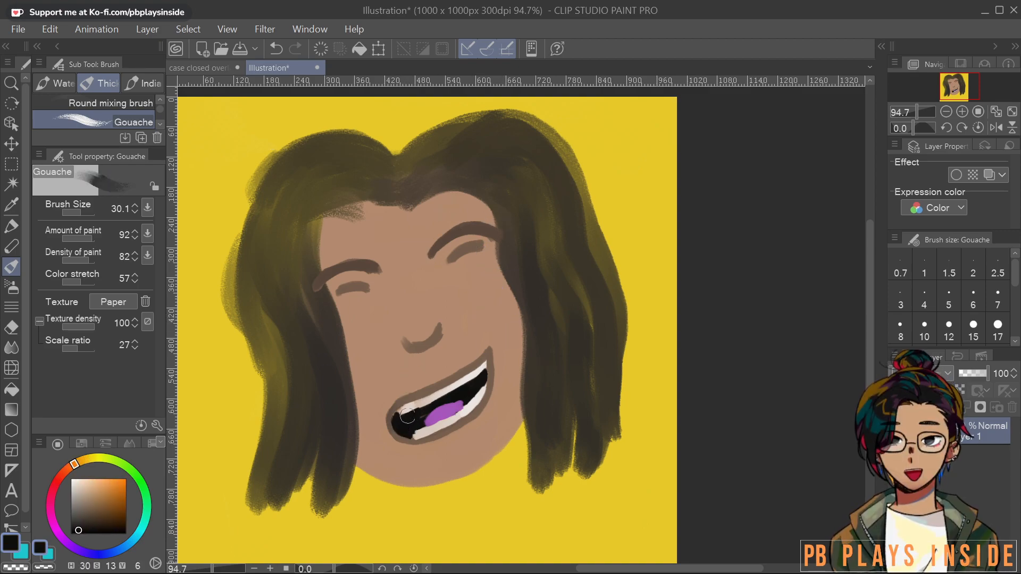
alt+click(455, 417)
alt+click(469, 412)
mouse_move(473, 413)
ctrl+alt+mouse_down()
mouse_move(399, 414)
mouse_move(410, 405)
ctrl+alt+mouse_up()
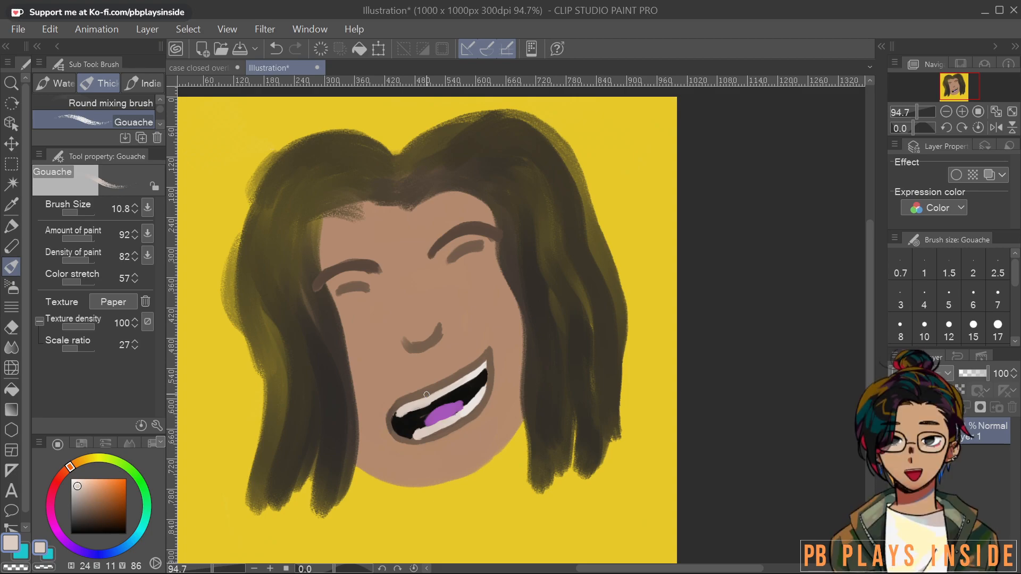
Set a greyish brown at hue 25, saturation 13, value 42 and paint a pointed shadow under the chin, changing the brush size to 22.7
drag(498, 467, 462, 440)
alt+click(350, 333)
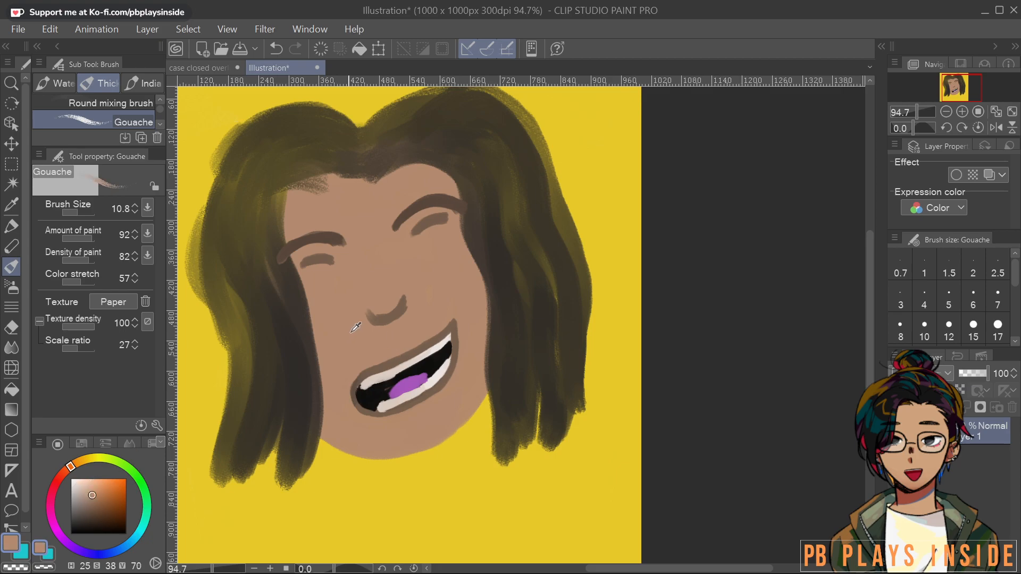
alt+click(437, 386)
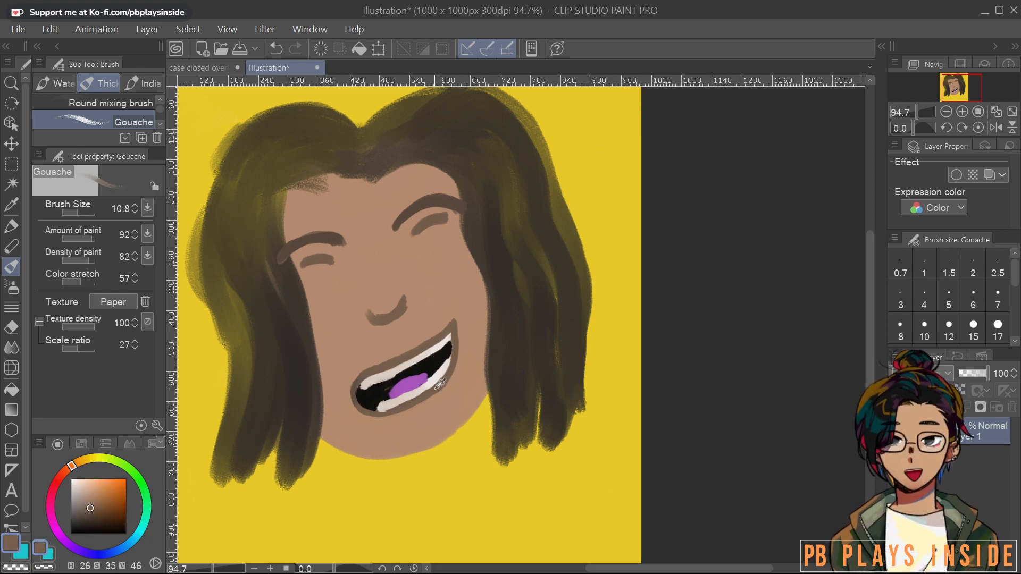
drag(88, 508, 78, 511)
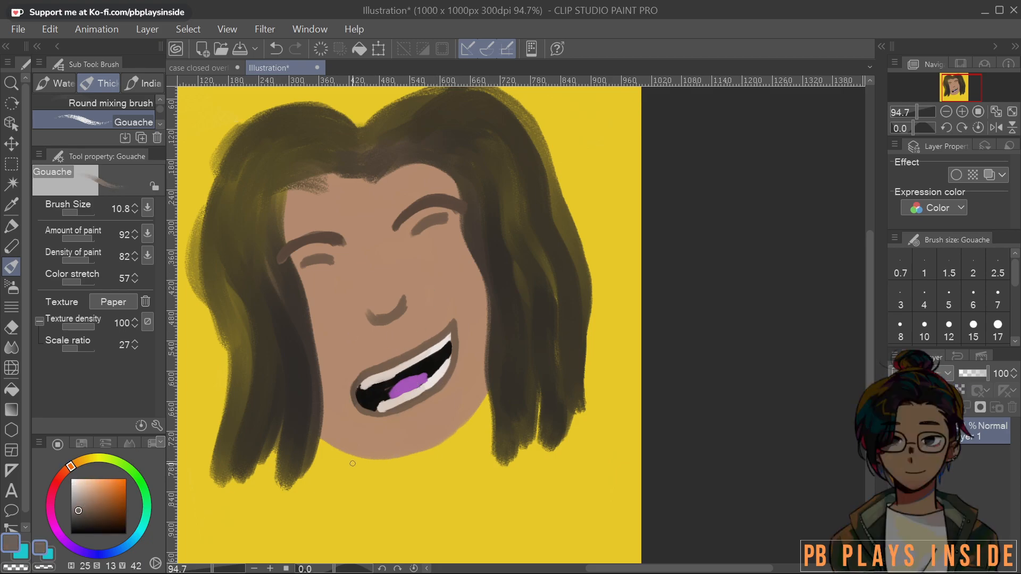
mouse_move(358, 457)
mouse_down()
mouse_move(369, 487)
mouse_move(351, 465)
mouse_move(381, 474)
mouse_up()
mouse_move(470, 418)
mouse_down()
mouse_move(433, 453)
mouse_move(348, 464)
mouse_move(378, 480)
mouse_move(423, 477)
mouse_move(471, 423)
mouse_move(392, 468)
mouse_move(354, 463)
mouse_up()
key(bracketleft)
key(bracketleft)
key(bracketleft)
key(bracketleft)
key(bracketleft)
key(bracketleft)
key(bracketleft)
key(bracketleft)
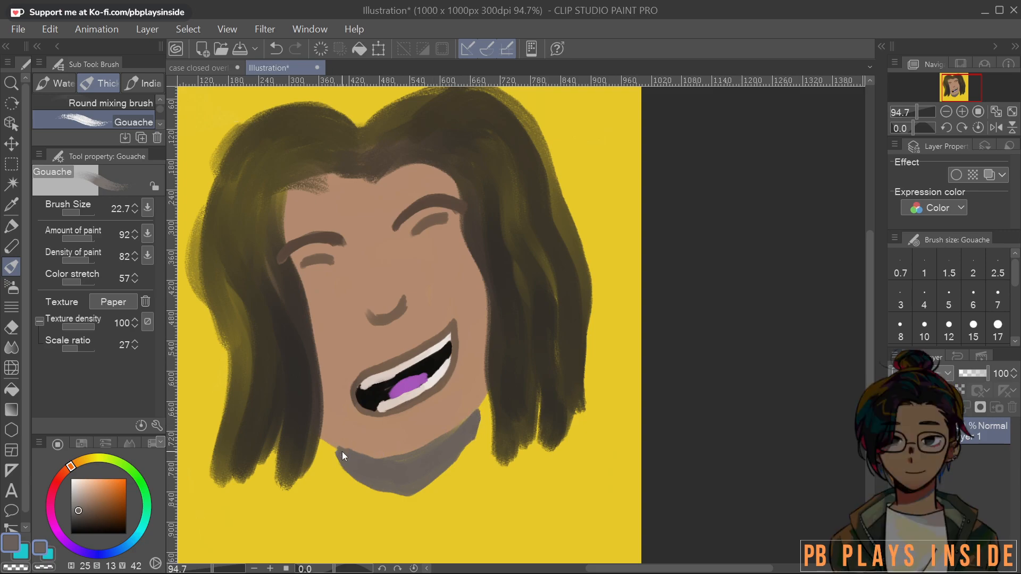
Sample the skin tone and paint a wide neck from the chin shadow to the canvas's lower edge with brush size 91
scroll(436, 405, down, 1)
drag(436, 397, 434, 373)
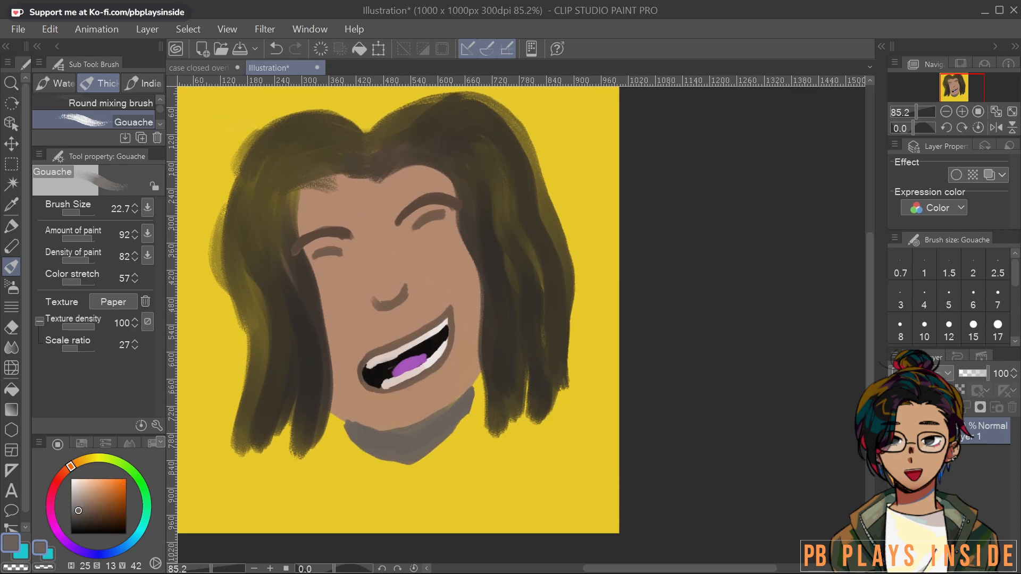
alt+click(363, 313)
drag(347, 425, 361, 531)
mouse_move(356, 449)
mouse_down()
mouse_move(371, 516)
mouse_move(410, 511)
mouse_move(375, 507)
mouse_move(468, 436)
mouse_move(473, 406)
mouse_move(471, 479)
mouse_move(467, 456)
mouse_move(433, 497)
mouse_move(393, 488)
mouse_move(363, 535)
mouse_up()
drag(360, 491, 360, 534)
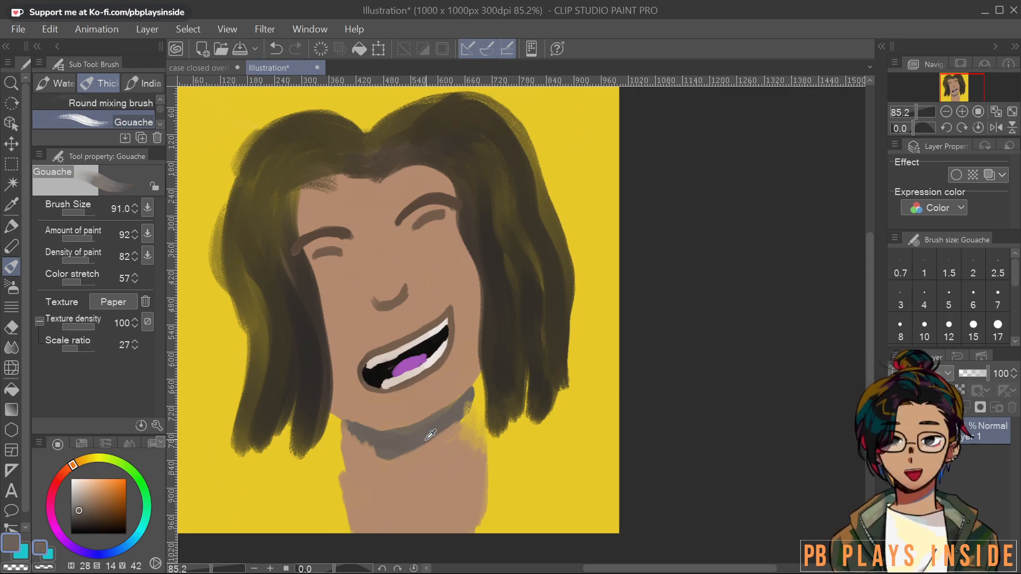
Shift the skin tone to a pinkish red at hue 3, saturation 38, value 70 and paint over the grey chin shadow
click(58, 482)
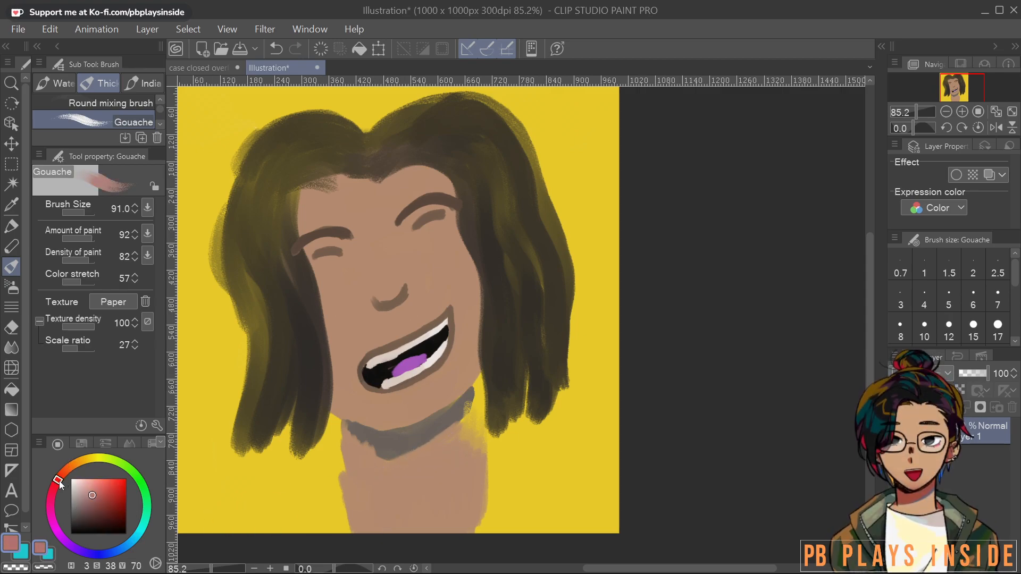
mouse_move(336, 437)
mouse_down()
mouse_move(413, 448)
mouse_move(464, 409)
mouse_move(390, 458)
mouse_move(450, 419)
mouse_move(419, 436)
mouse_move(469, 415)
mouse_up()
scroll(451, 418, up, 1)
scroll(451, 418, up, 1)
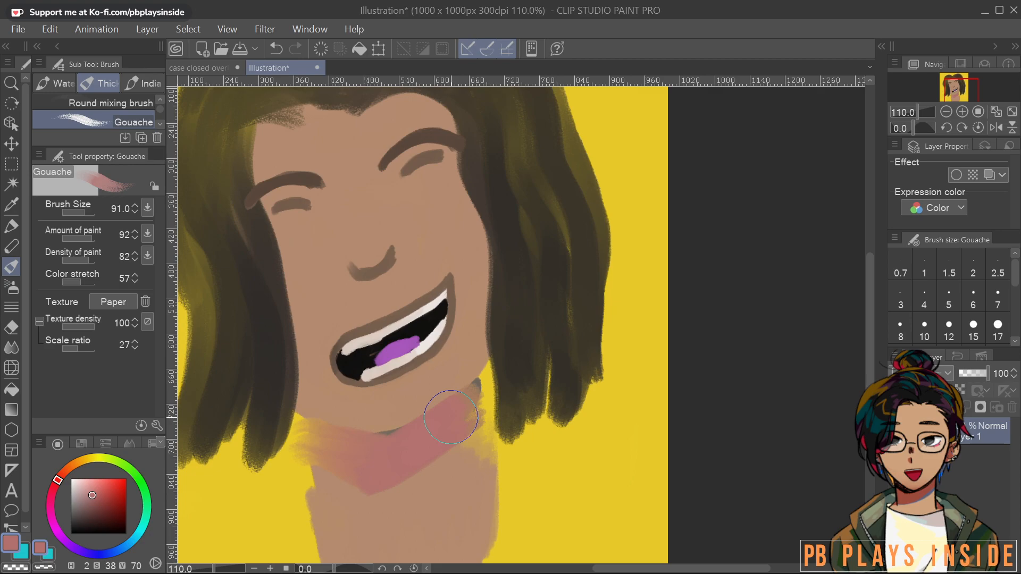
Set a dark red at hue 2, saturation 53, value 52 with brush size 54.9 and paint over the pinkish chin shadow
key(bracketleft)
key(bracketleft)
drag(95, 497, 100, 506)
key(bracketleft)
key(bracketleft)
mouse_move(378, 464)
mouse_down()
mouse_move(387, 447)
mouse_move(484, 388)
mouse_move(481, 415)
mouse_move(412, 448)
mouse_up()
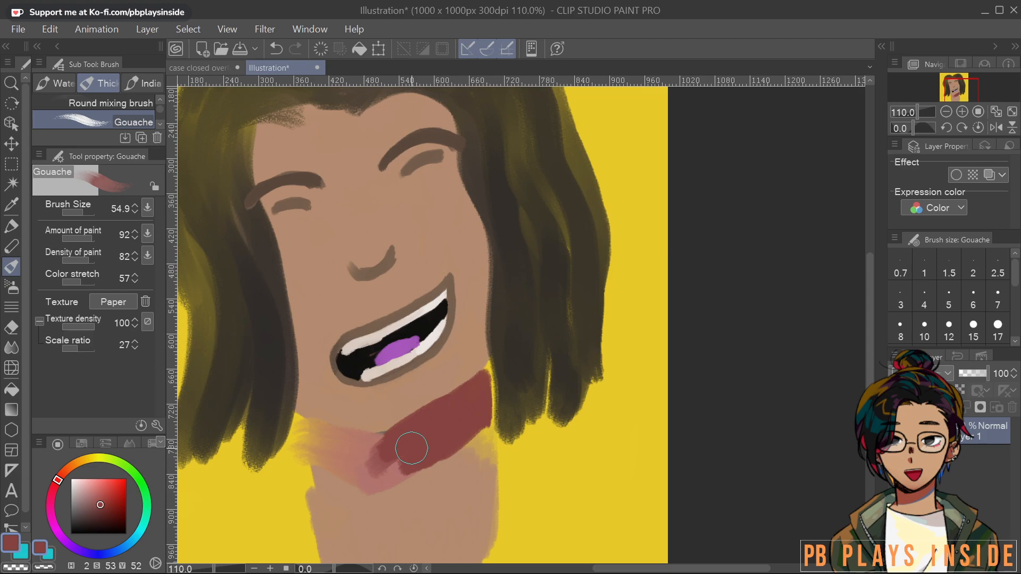
Extend the dark red below the chin with strokes crossing diagonally over the neck, like a tied neckerchief
drag(412, 449, 355, 543)
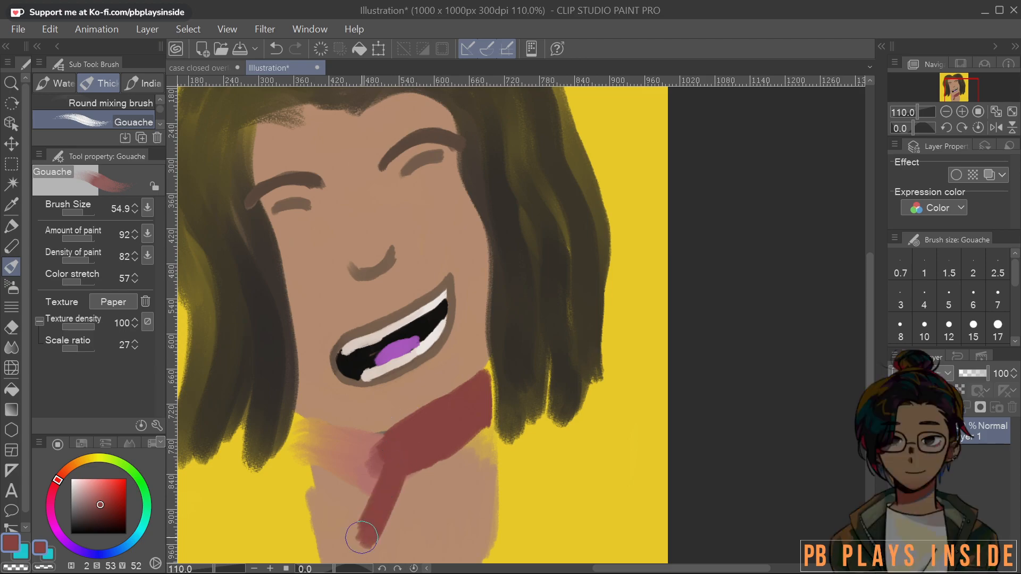
drag(332, 455, 447, 511)
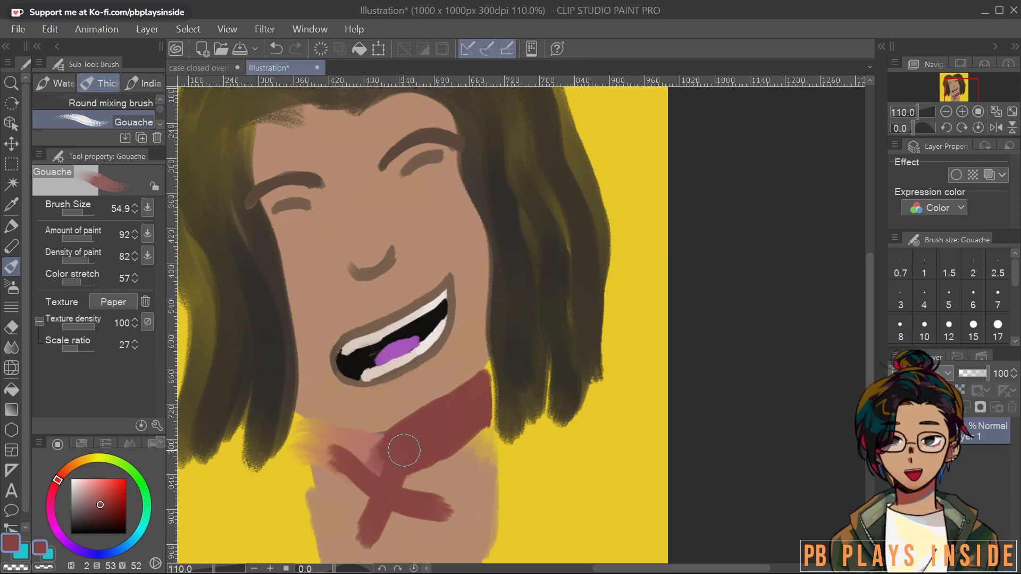
mouse_move(450, 405)
mouse_down()
mouse_move(370, 449)
mouse_move(296, 437)
mouse_move(354, 449)
mouse_up()
drag(322, 430, 378, 449)
mouse_move(466, 410)
mouse_down()
mouse_move(393, 453)
mouse_move(377, 524)
mouse_up()
drag(354, 465, 442, 505)
Fill the gaps between the crossed strokes on the neck with the same dark red to form one solid scarf shape
scroll(502, 512, down, 4)
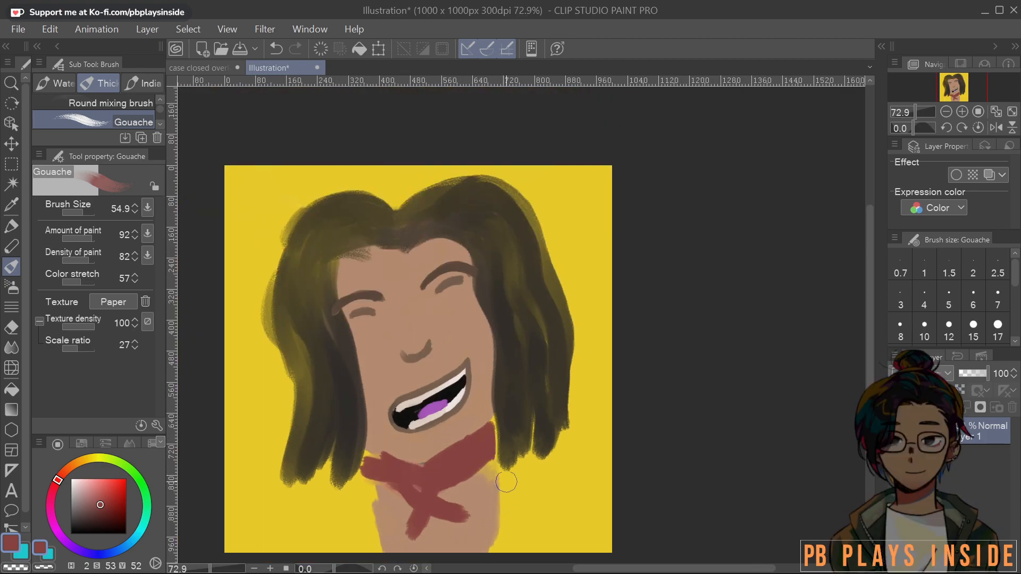
scroll(507, 480, up, 2)
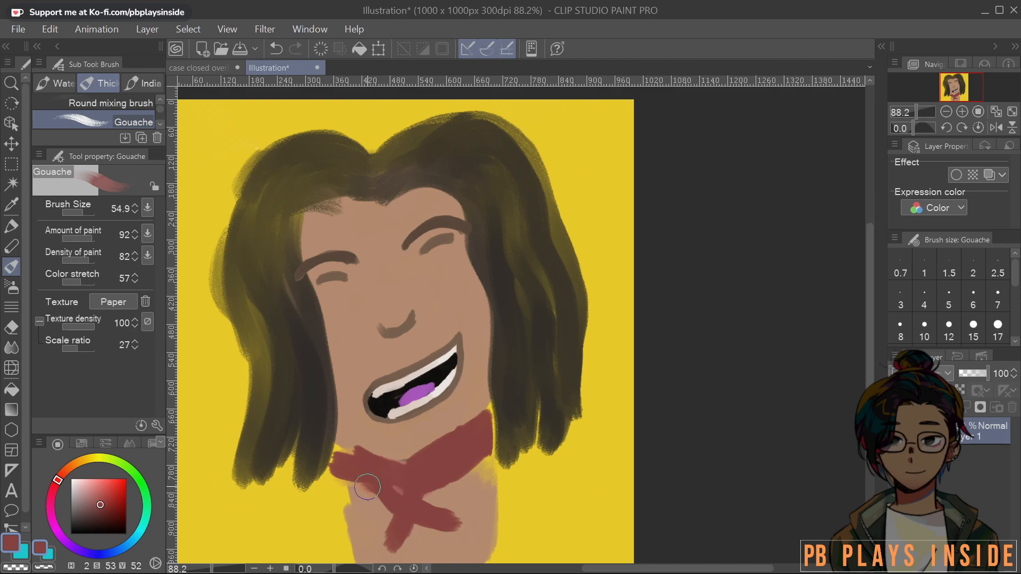
mouse_move(360, 479)
mouse_down()
mouse_move(416, 522)
mouse_move(398, 508)
mouse_move(444, 508)
mouse_move(465, 458)
mouse_move(423, 510)
mouse_move(391, 471)
mouse_move(415, 480)
mouse_up()
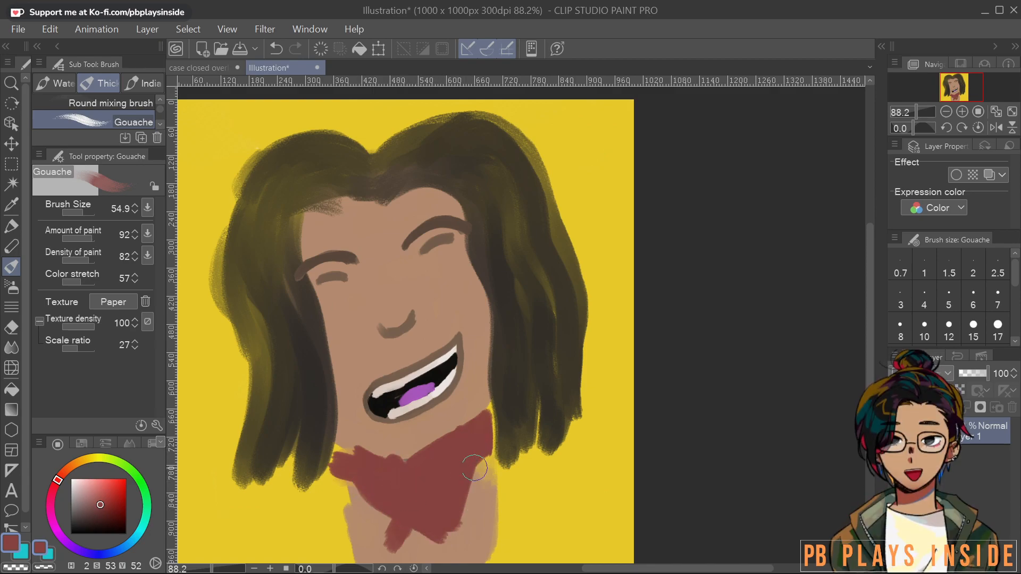
scroll(458, 476, down, 1)
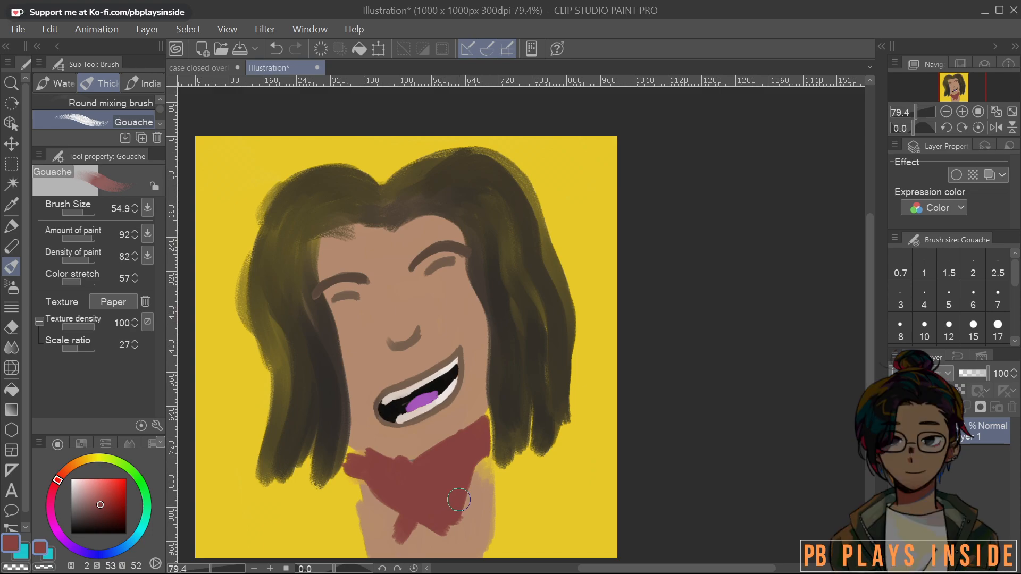
Reshape the chin over the scarf with the sampled skin tone, and touch up the scarf's upper edge in sampled dark red
alt+click(419, 453)
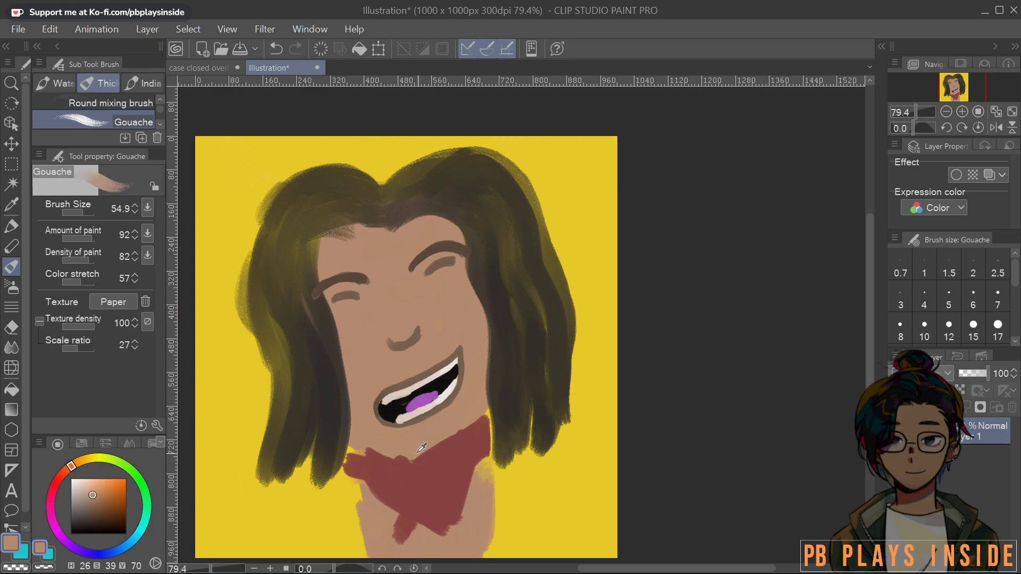
mouse_move(391, 466)
mouse_down()
mouse_move(440, 465)
mouse_move(460, 439)
mouse_move(439, 449)
mouse_up()
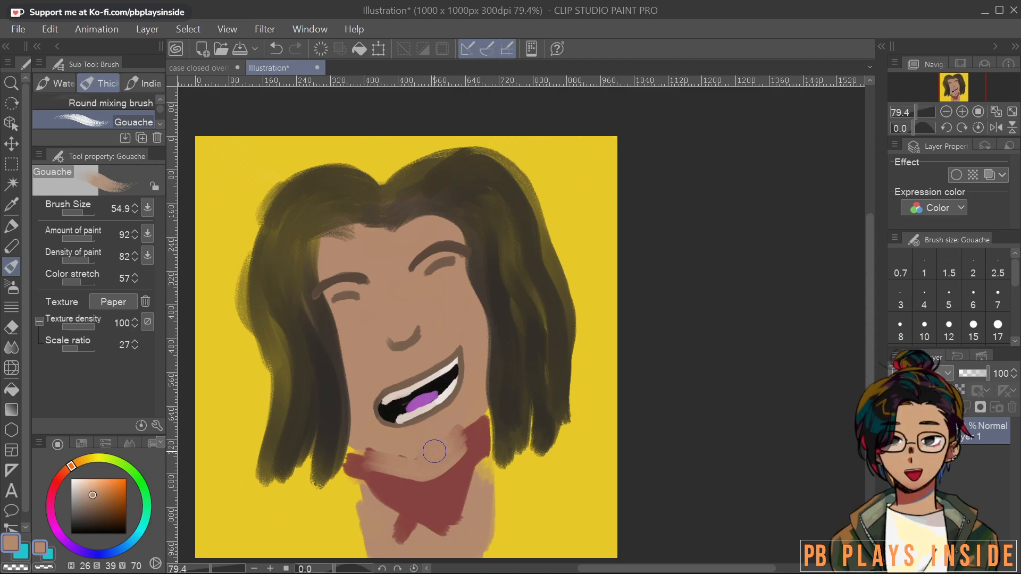
alt+click(440, 491)
mouse_move(440, 493)
mouse_down()
mouse_move(478, 432)
mouse_move(422, 488)
mouse_move(373, 477)
mouse_move(356, 456)
mouse_up()
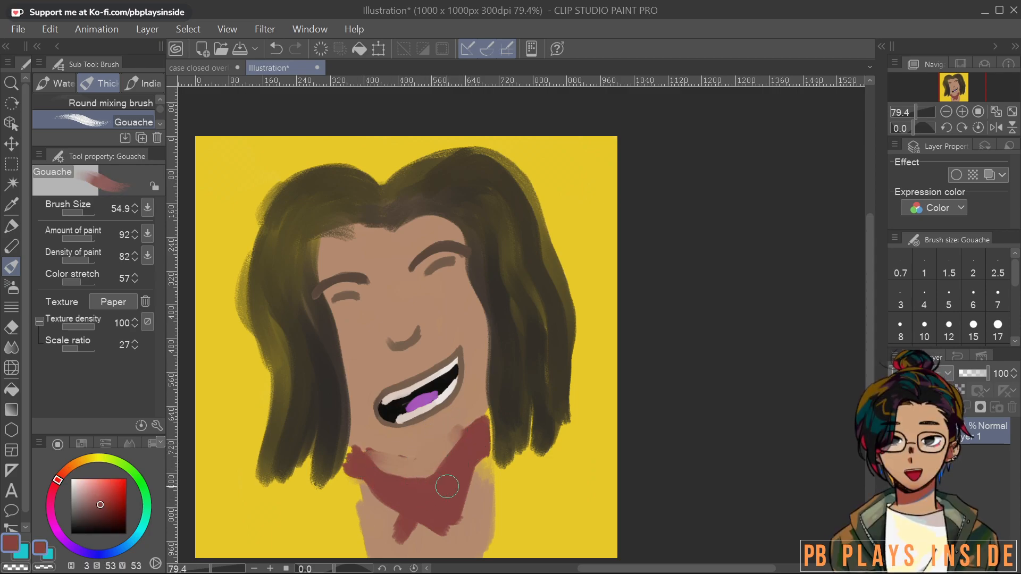
Select the whole canvas with a rectangular selection and rotate the portrait by 7.3 degrees
scroll(432, 504, down, 1)
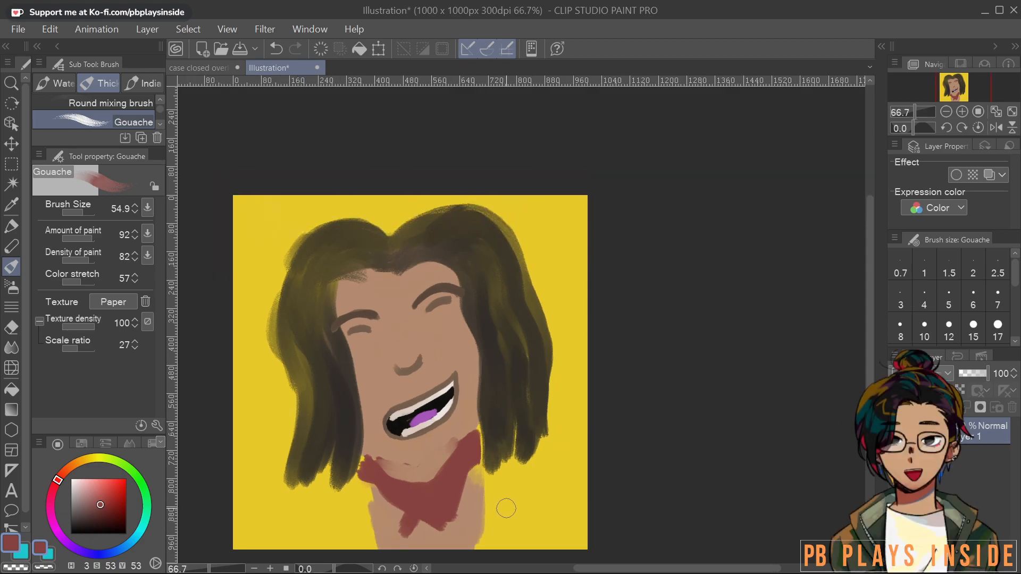
drag(494, 474, 477, 453)
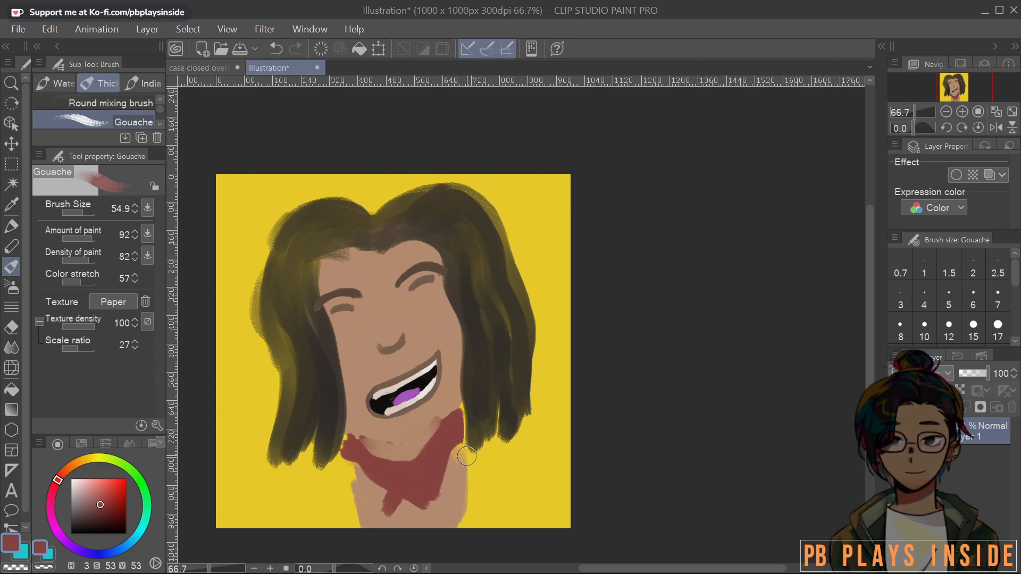
drag(490, 482, 488, 457)
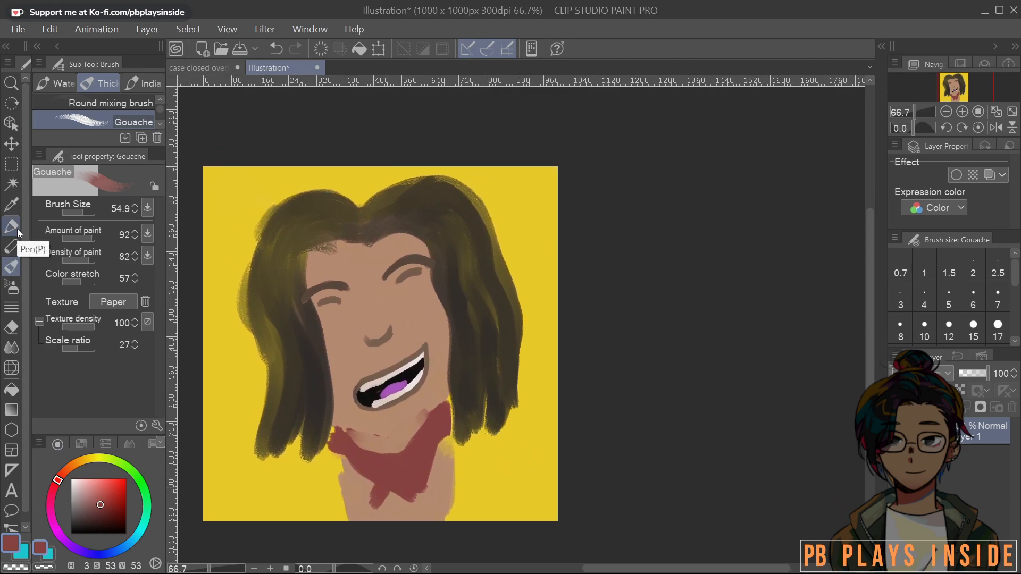
click(11, 164)
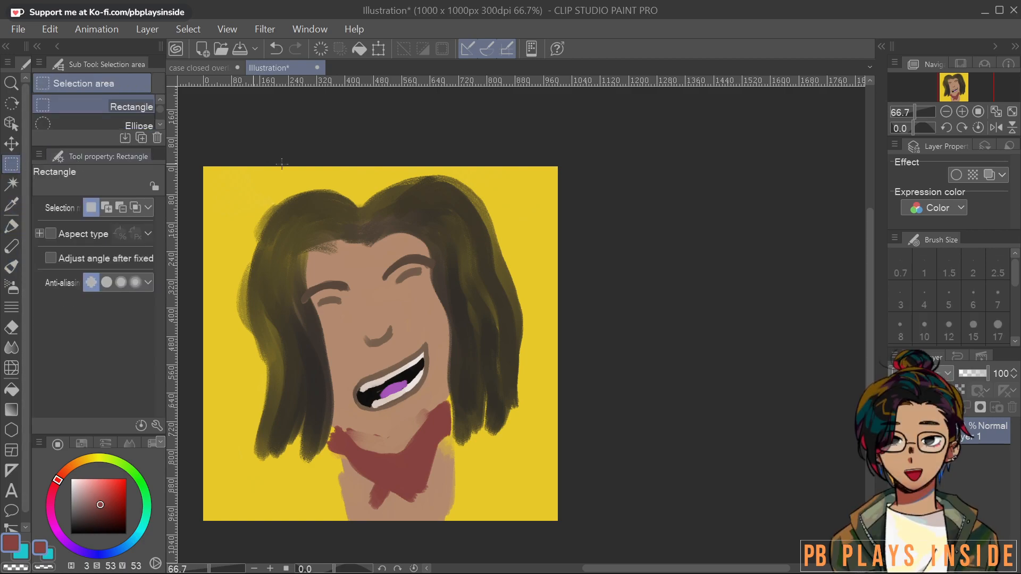
drag(351, 164, 590, 542)
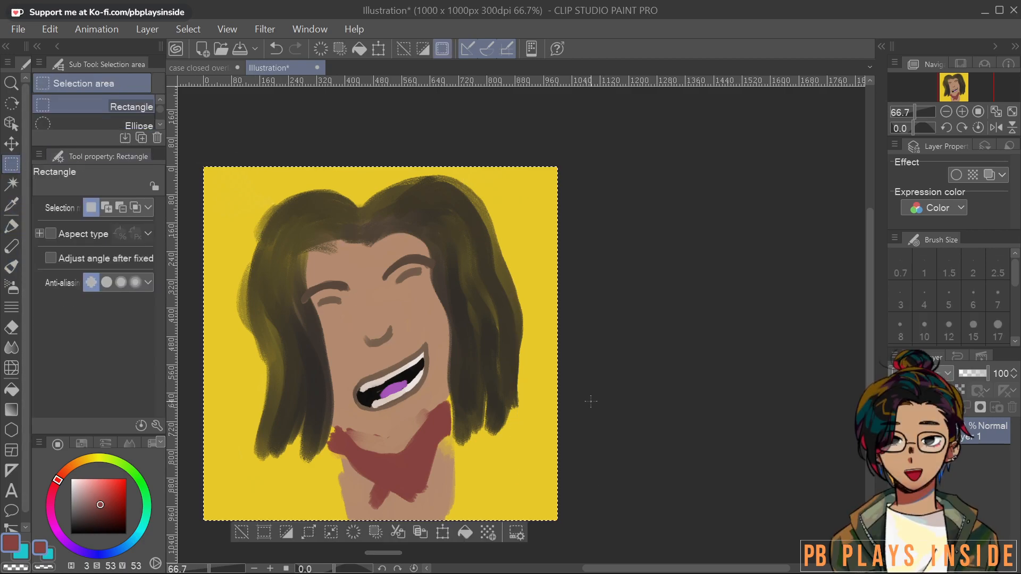
click(443, 532)
mouse_move(570, 338)
mouse_down()
mouse_move(584, 350)
mouse_move(588, 322)
mouse_move(572, 357)
mouse_up()
drag(441, 366, 483, 363)
drag(583, 327, 586, 311)
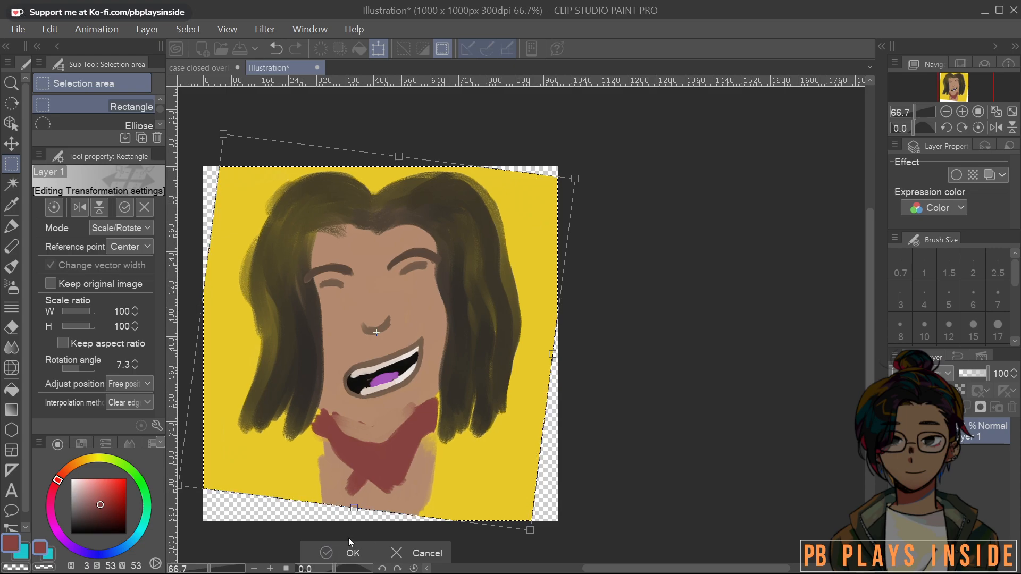
click(353, 551)
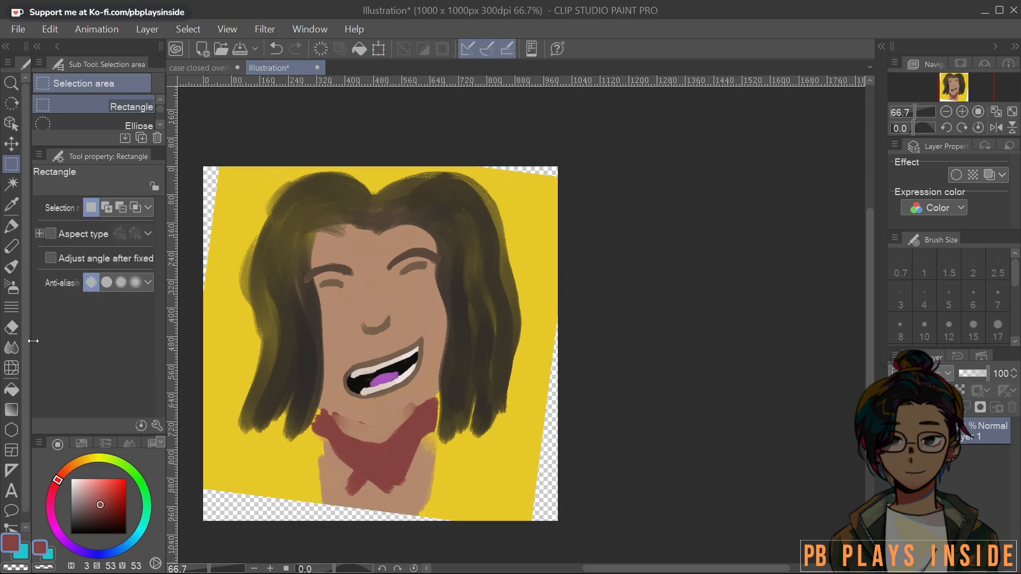
With the Gouache brush at size 149, sample the background yellow and paint over the empty corners and edges left by the rotation
click(15, 272)
drag(545, 464, 545, 522)
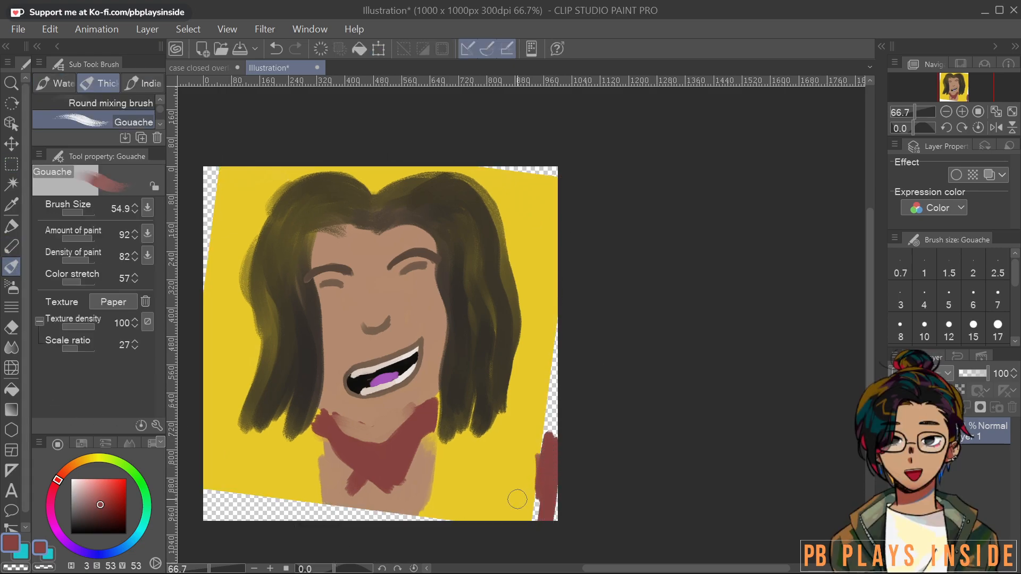
alt+click(497, 484)
mouse_move(530, 452)
mouse_down()
mouse_move(544, 405)
mouse_move(548, 487)
mouse_up()
key(])
key(])
key(])
key(])
key(])
mouse_move(552, 385)
mouse_down()
mouse_move(549, 509)
mouse_move(539, 526)
mouse_move(557, 350)
mouse_move(536, 172)
mouse_move(499, 147)
mouse_move(584, 158)
mouse_up()
drag(432, 226, 508, 181)
mouse_move(299, 118)
mouse_down()
mouse_move(257, 291)
mouse_move(270, 483)
mouse_move(281, 438)
mouse_move(335, 476)
mouse_move(394, 490)
mouse_move(368, 470)
mouse_move(472, 485)
mouse_move(513, 467)
mouse_up()
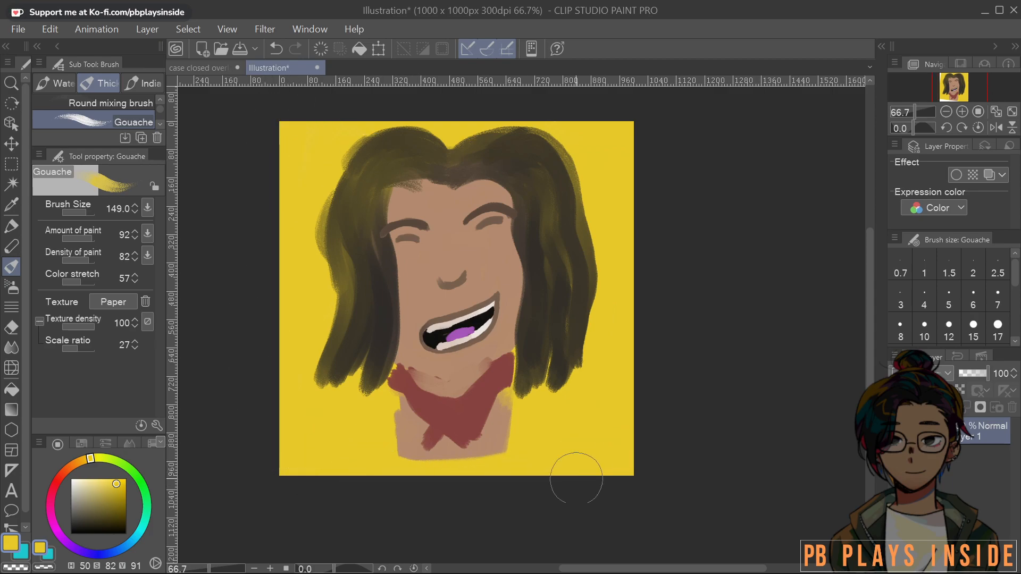
drag(595, 437, 538, 459)
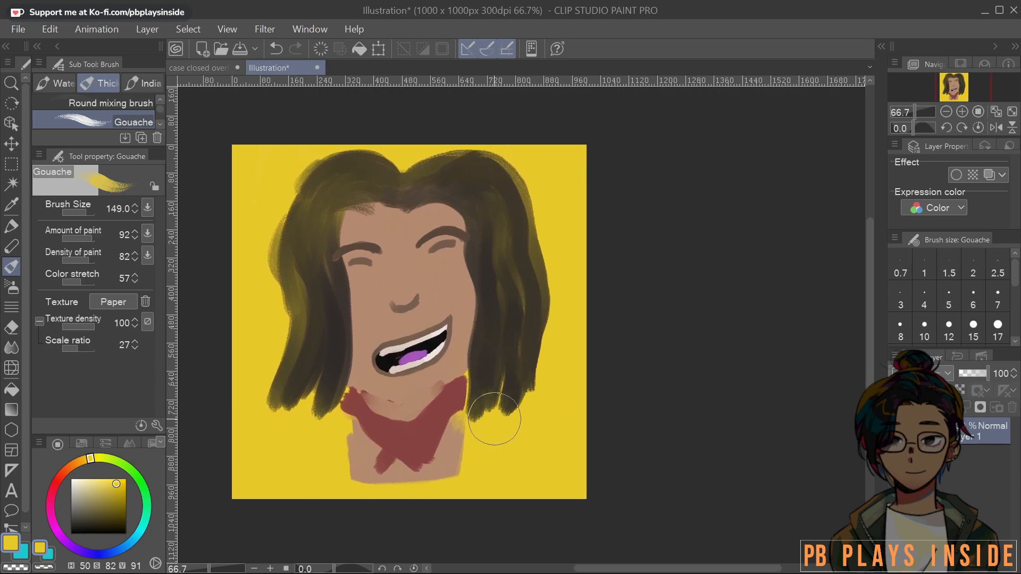
Paint over the red scarf on the neck with the sampled skin tone, using brush size 49.1
scroll(510, 417, up, 3)
scroll(420, 401, up, 2)
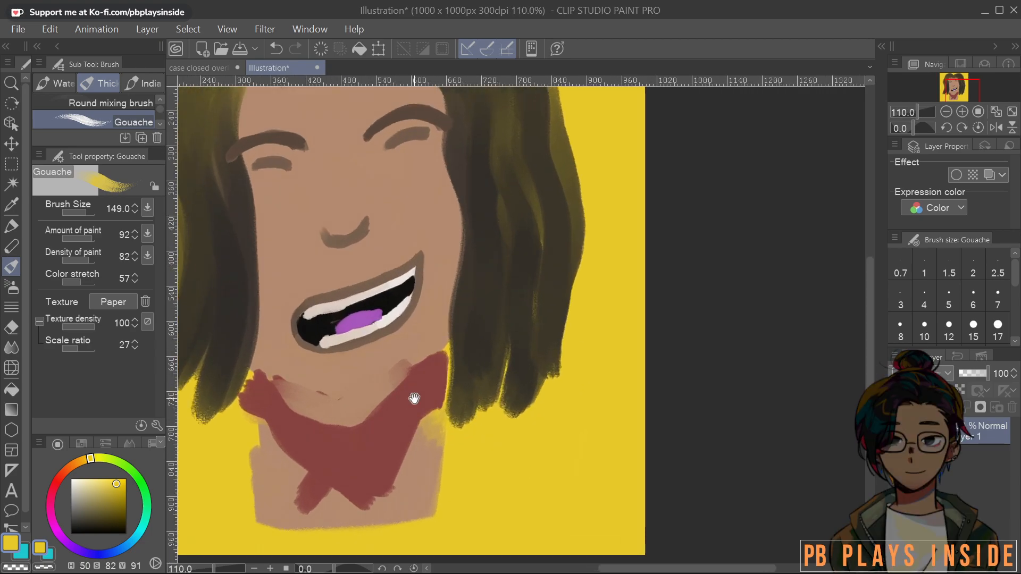
alt+click(459, 347)
alt+click(457, 431)
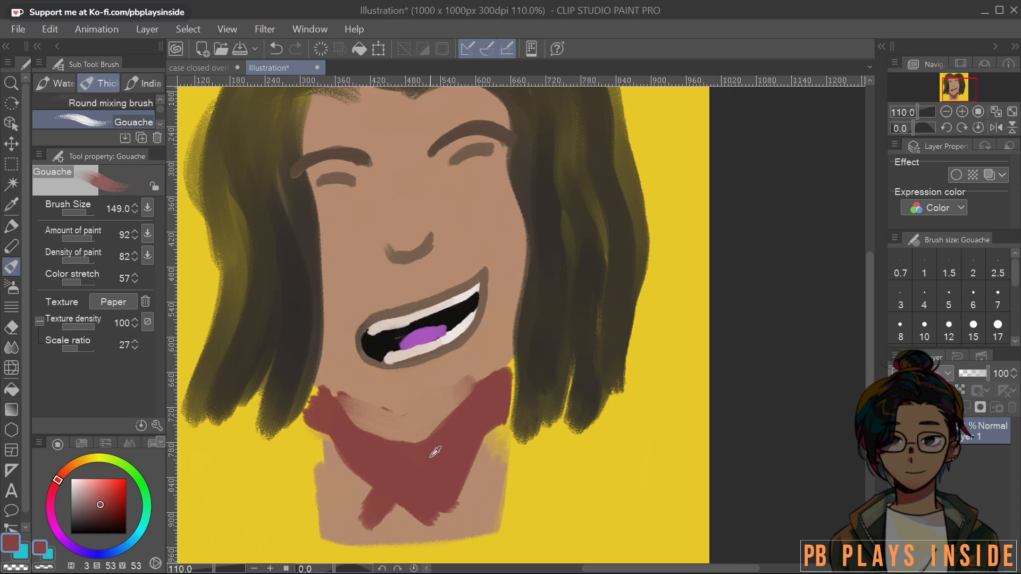
mouse_move(465, 448)
mouse_down()
mouse_move(464, 490)
mouse_move(475, 446)
mouse_move(496, 424)
mouse_move(488, 442)
mouse_move(494, 378)
mouse_move(490, 406)
mouse_move(474, 389)
mouse_move(462, 471)
mouse_move(442, 422)
mouse_move(424, 517)
mouse_move(400, 454)
mouse_move(386, 454)
mouse_move(383, 519)
mouse_move(332, 415)
mouse_move(328, 461)
mouse_move(320, 422)
mouse_move(332, 491)
mouse_up()
alt+click(474, 479)
scroll(490, 399, down, 3)
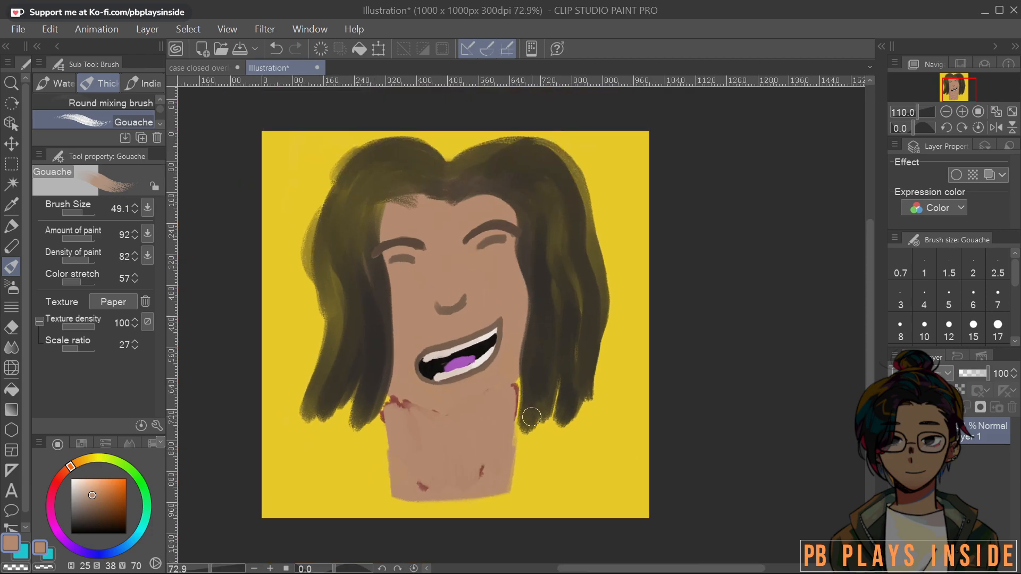
drag(501, 392, 491, 403)
Trim both sides of the neck with the sampled background yellow, and rebuild its left edge in sampled skin tone
alt+click(377, 461)
mouse_move(378, 439)
mouse_down()
mouse_move(386, 425)
mouse_move(389, 509)
mouse_up()
drag(494, 415, 492, 503)
alt+click(492, 429)
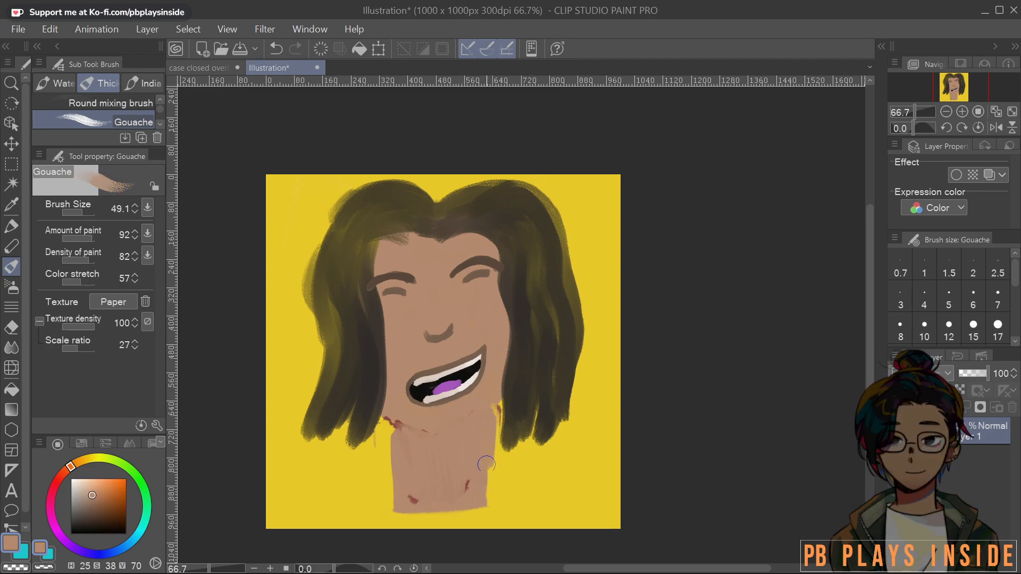
drag(390, 432, 393, 499)
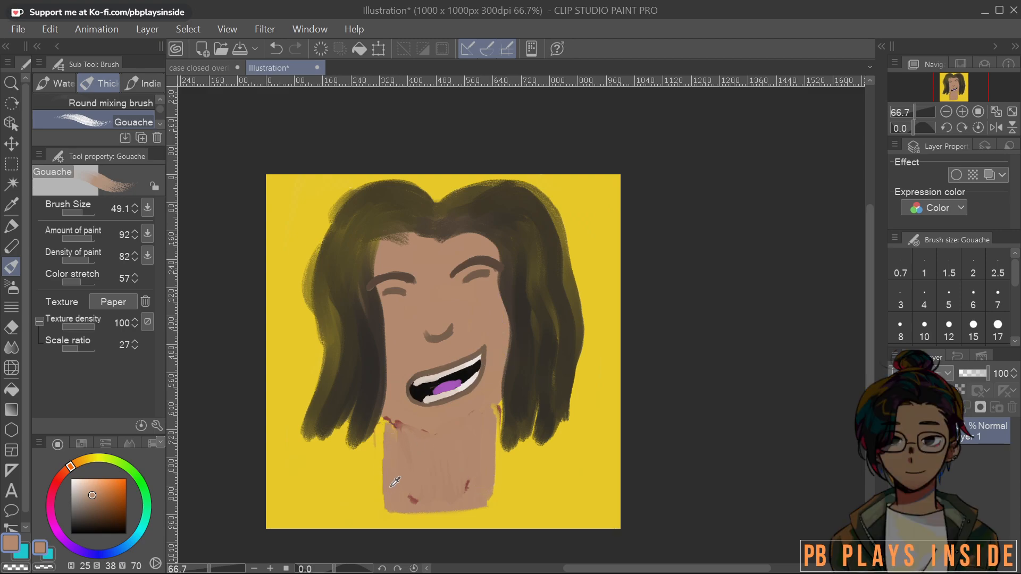
Paint a white shirt with a rounded neckline at hue 50, saturation 0, value 88, and trim its right shoulder in background yellow
alt+click(334, 485)
click(71, 485)
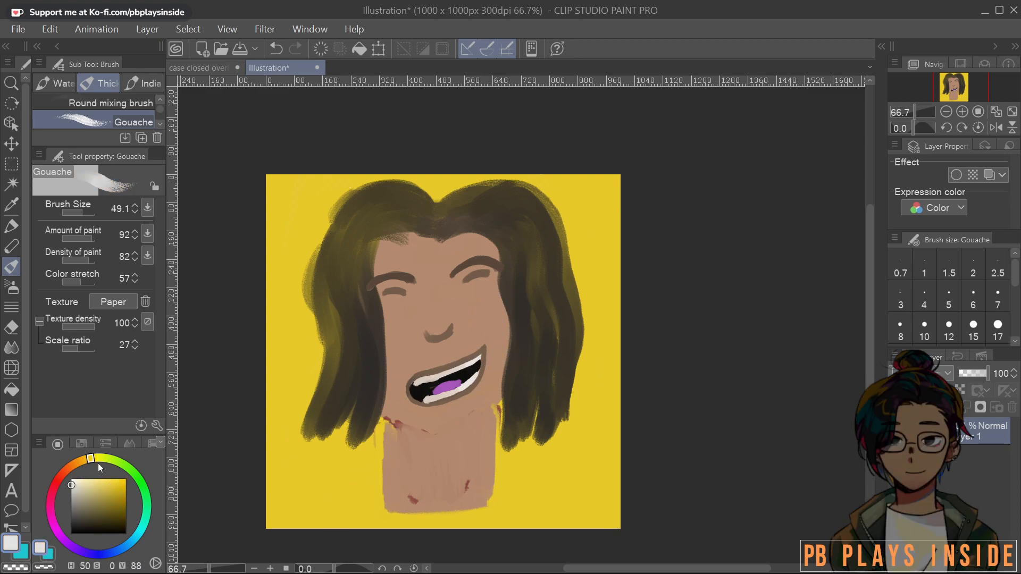
mouse_move(336, 474)
mouse_down()
mouse_move(409, 493)
mouse_move(577, 470)
mouse_move(608, 527)
mouse_up()
drag(333, 476, 291, 528)
mouse_move(376, 472)
mouse_down()
mouse_move(434, 494)
mouse_move(485, 462)
mouse_up()
drag(448, 495, 490, 469)
mouse_move(373, 473)
mouse_down()
mouse_move(316, 480)
mouse_move(354, 468)
mouse_move(330, 475)
mouse_move(291, 532)
mouse_up()
mouse_move(369, 473)
mouse_down()
mouse_move(450, 484)
mouse_move(496, 459)
mouse_move(530, 456)
mouse_up()
mouse_move(384, 465)
mouse_down()
mouse_move(457, 474)
mouse_move(372, 464)
mouse_move(396, 476)
mouse_move(374, 456)
mouse_move(435, 484)
mouse_move(398, 466)
mouse_move(483, 463)
mouse_move(441, 470)
mouse_move(495, 447)
mouse_move(515, 453)
mouse_move(504, 446)
mouse_move(597, 445)
mouse_move(620, 501)
mouse_move(617, 529)
mouse_move(604, 523)
mouse_move(590, 468)
mouse_move(539, 461)
mouse_move(553, 456)
mouse_move(524, 465)
mouse_move(482, 451)
mouse_move(413, 474)
mouse_move(375, 455)
mouse_move(350, 460)
mouse_move(372, 452)
mouse_move(304, 476)
mouse_move(294, 504)
mouse_move(353, 484)
mouse_move(350, 504)
mouse_move(308, 527)
mouse_move(390, 502)
mouse_move(374, 528)
mouse_move(481, 481)
mouse_move(475, 529)
mouse_move(590, 465)
mouse_move(552, 493)
mouse_move(537, 539)
mouse_move(565, 511)
mouse_move(602, 505)
mouse_move(583, 543)
mouse_move(611, 467)
mouse_move(602, 445)
mouse_move(616, 464)
mouse_move(616, 444)
mouse_move(601, 434)
mouse_move(620, 463)
mouse_move(603, 432)
mouse_move(623, 520)
mouse_up()
alt+click(616, 445)
drag(589, 426, 620, 471)
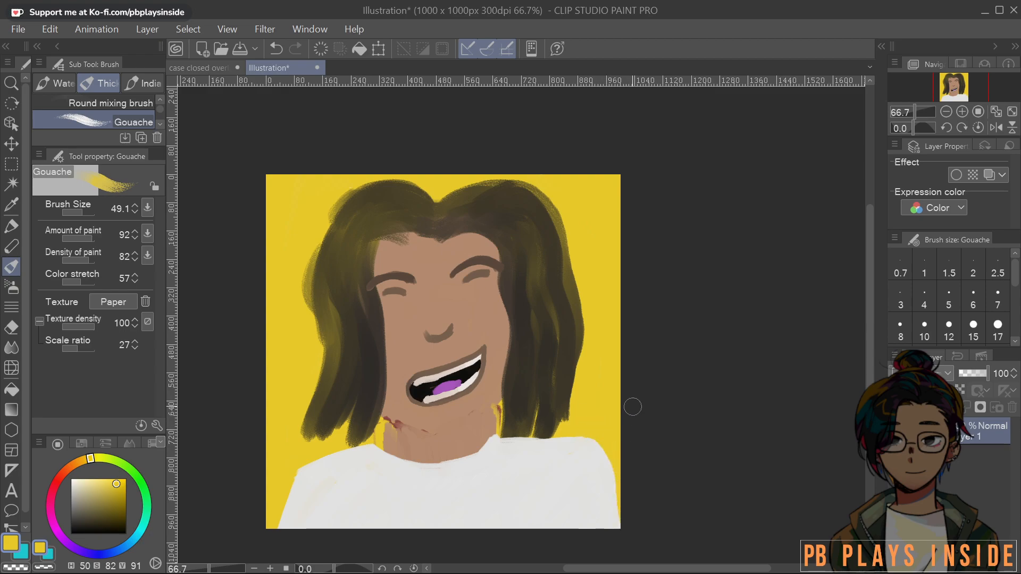
Shift the sampled skin tone to a greyish brown at hue 25, saturation 14, value 61 and set the brush size to 28.4
alt+click(402, 437)
alt+click(424, 419)
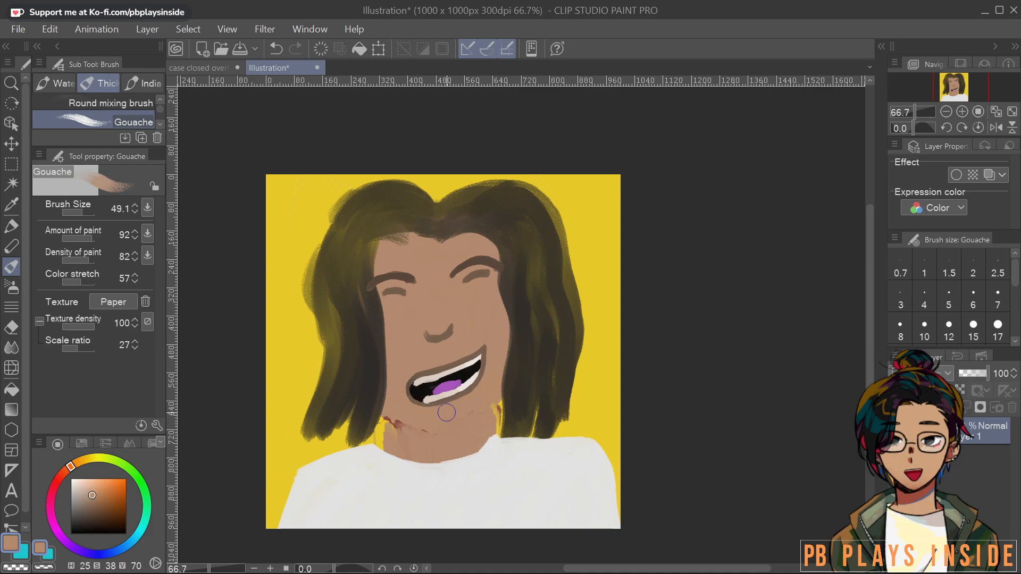
click(79, 500)
key(bracketright)
key(bracketright)
key(bracketleft)
key(bracketleft)
key(bracketleft)
key(bracketleft)
key(bracketleft)
drag(554, 506, 566, 533)
mouse_move(372, 505)
mouse_down()
mouse_move(367, 521)
mouse_move(383, 519)
mouse_move(375, 527)
mouse_up()
key(ctrl+z)
key(ctrl+z)
key(ctrl+z)
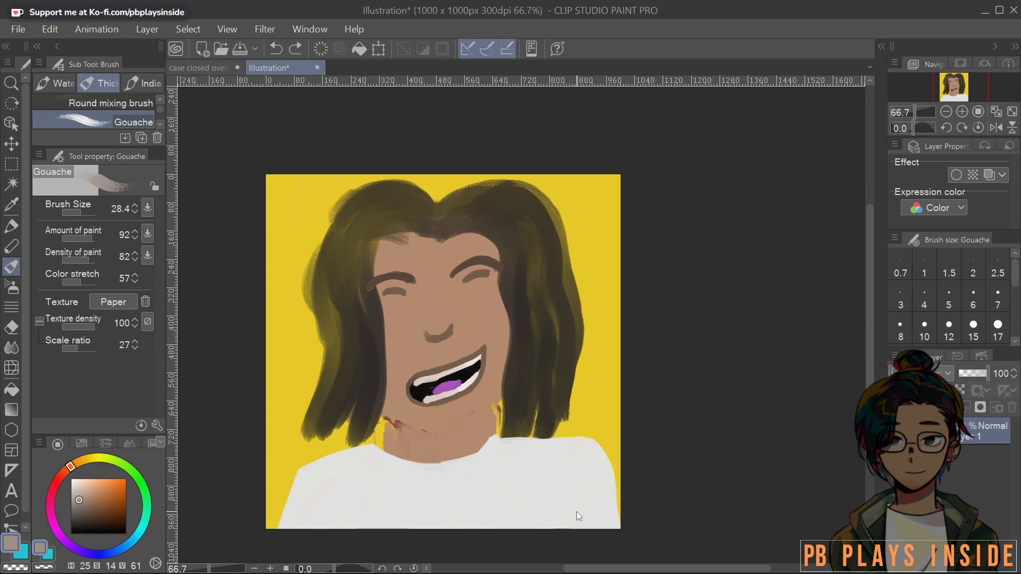
Paint two short greyish-brown fold lines at the shirt's lower edge and outline its curved neckline in sampled grey
drag(532, 512, 539, 525)
drag(388, 516, 377, 528)
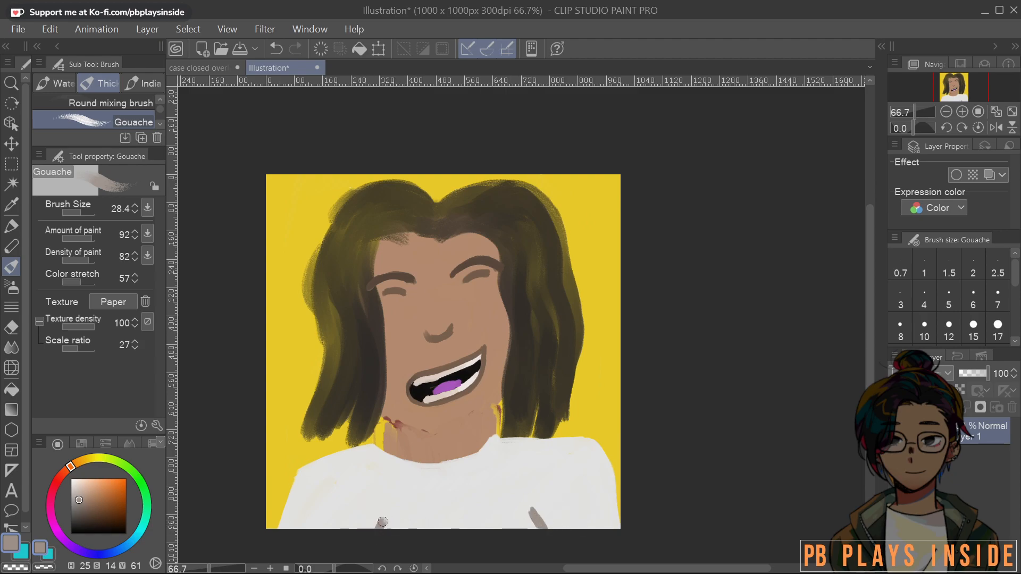
alt+click(457, 502)
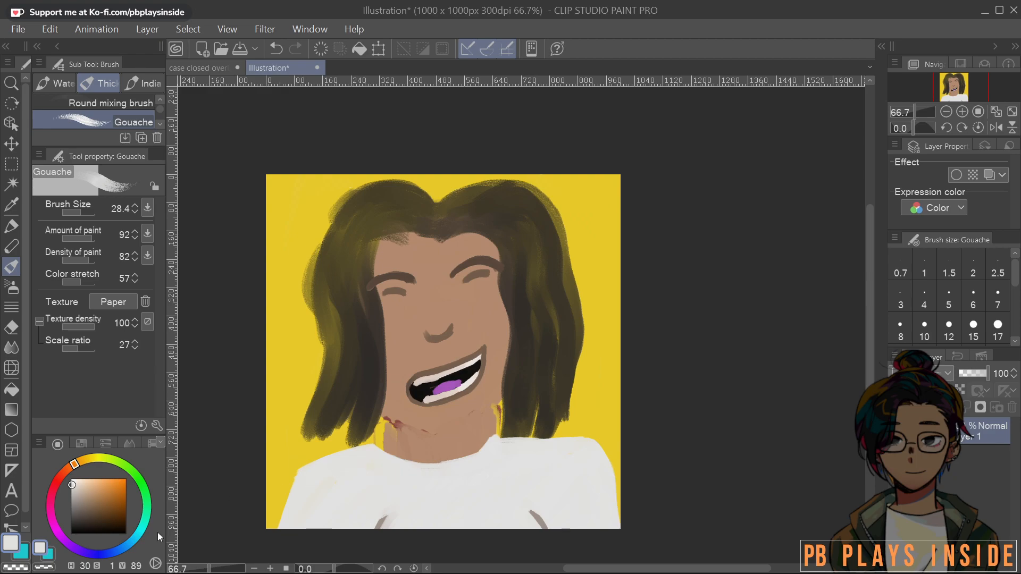
alt+click(381, 516)
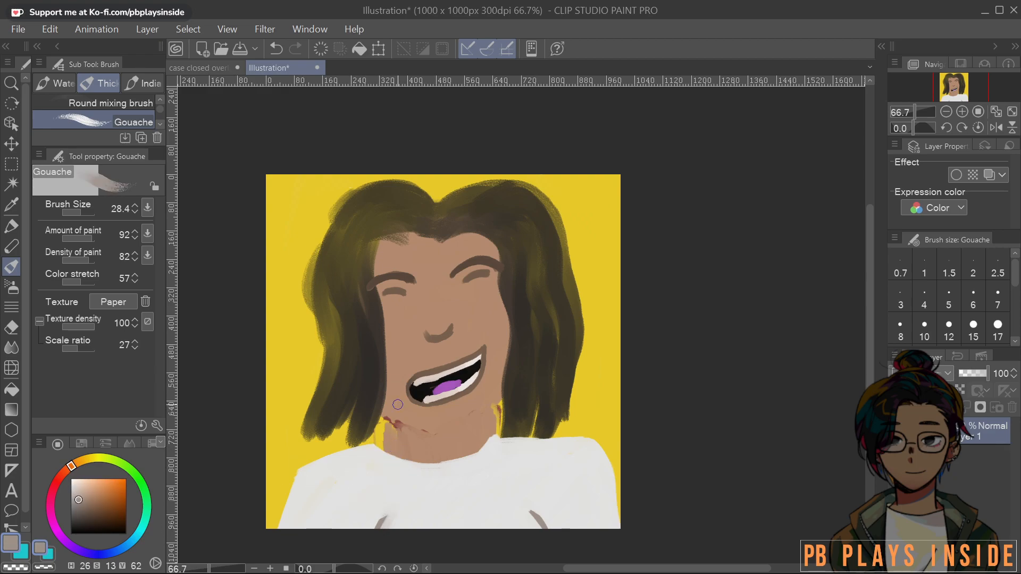
mouse_move(416, 463)
mouse_down()
mouse_move(450, 466)
mouse_move(485, 445)
mouse_up()
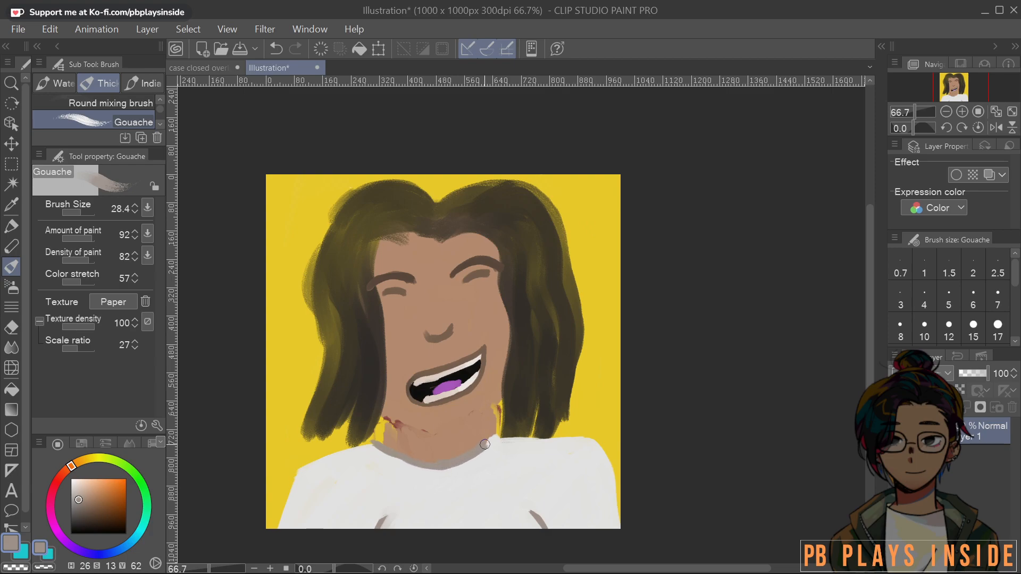
drag(371, 445, 379, 447)
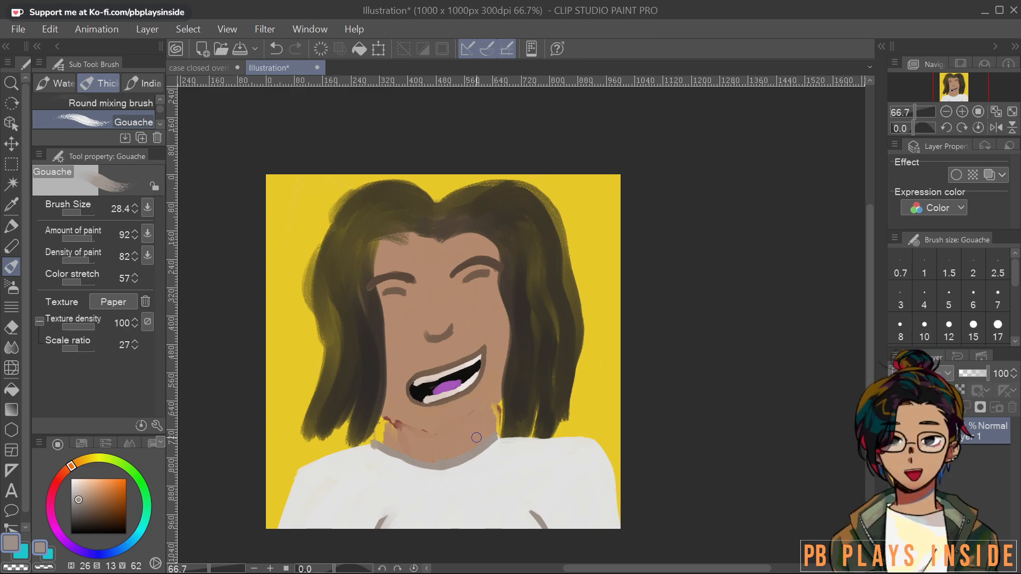
scroll(484, 439, up, 4)
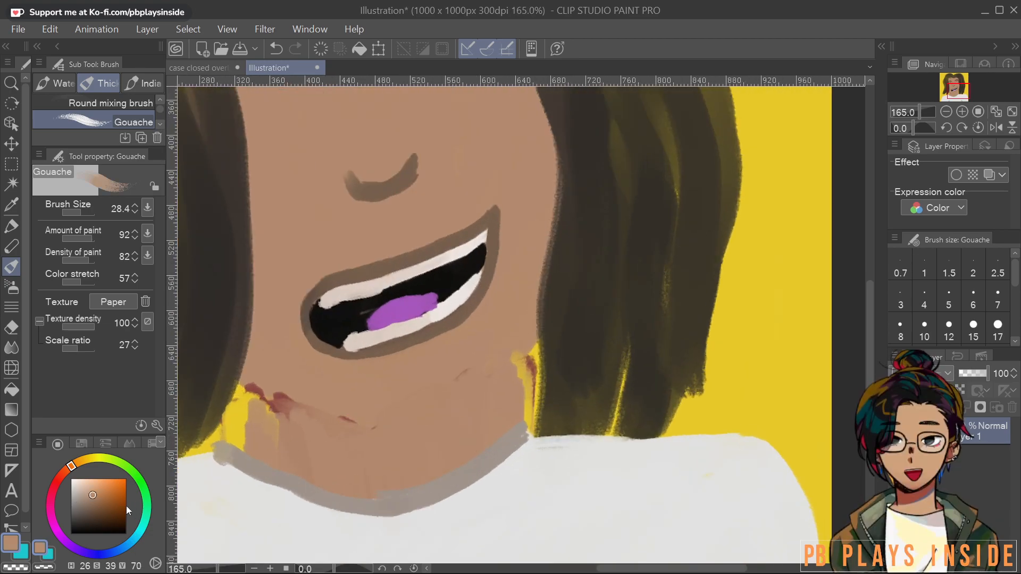
Paint a curved jawline across the upper neck in brown at hue 26, saturation 32, value 60
click(90, 499)
mouse_move(250, 387)
mouse_down()
mouse_move(295, 414)
mouse_move(266, 389)
mouse_move(366, 420)
mouse_up()
mouse_move(532, 348)
mouse_down()
mouse_move(397, 405)
mouse_move(435, 394)
mouse_up()
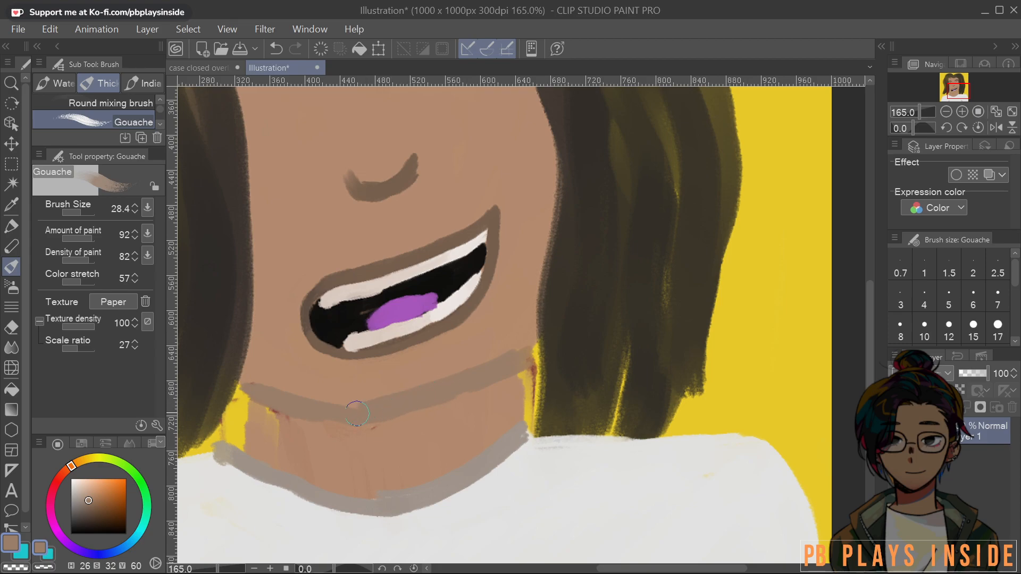
Paint a thick shadow band under the jaw at hue 26, saturation 33, value 47, and clean up the neck in sampled skin tone
click(90, 508)
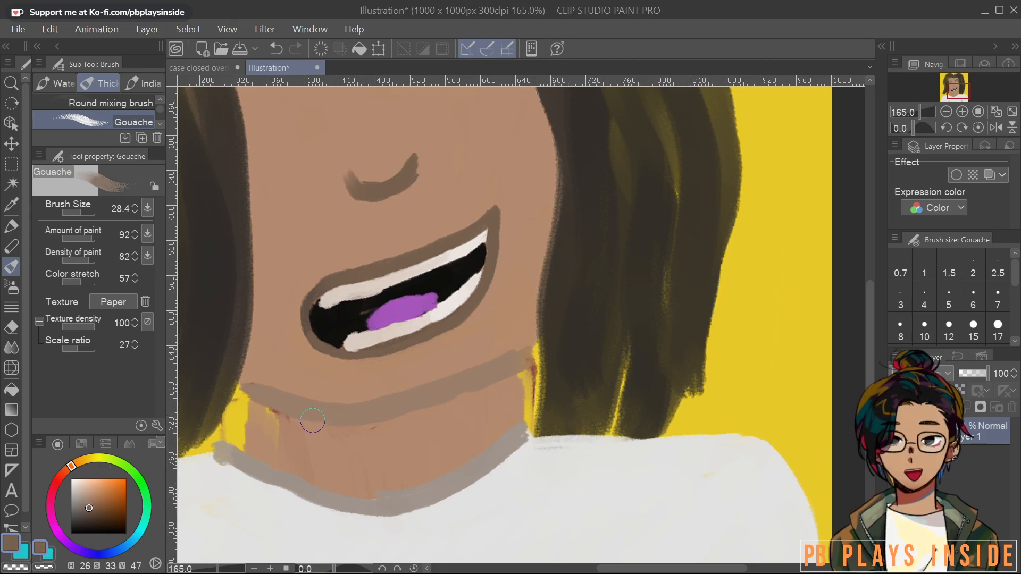
drag(245, 389, 378, 411)
mouse_move(528, 348)
mouse_down()
mouse_move(365, 420)
mouse_move(511, 361)
mouse_move(352, 420)
mouse_move(350, 410)
mouse_move(240, 396)
mouse_move(375, 443)
mouse_move(513, 369)
mouse_move(385, 428)
mouse_move(333, 419)
mouse_move(247, 438)
mouse_move(262, 454)
mouse_move(268, 440)
mouse_move(251, 418)
mouse_move(385, 452)
mouse_move(301, 432)
mouse_move(348, 452)
mouse_move(384, 451)
mouse_move(369, 448)
mouse_move(439, 436)
mouse_move(415, 440)
mouse_move(505, 385)
mouse_move(535, 378)
mouse_move(519, 373)
mouse_move(450, 426)
mouse_move(516, 381)
mouse_move(492, 402)
mouse_up()
alt+click(264, 428)
alt+click(523, 358)
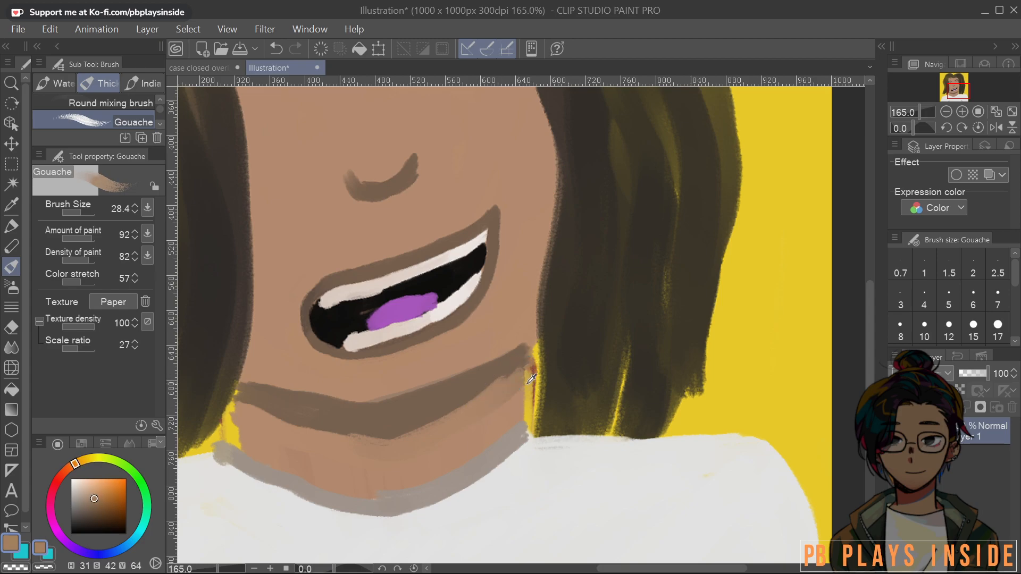
Trim both sides of the neck in sampled background yellow at brush size 14.8, and touch up the shirt's neckline corner in sampled off-white
alt+click(780, 330)
mouse_move(558, 388)
mouse_down()
mouse_move(529, 381)
mouse_move(534, 363)
mouse_move(531, 390)
mouse_up()
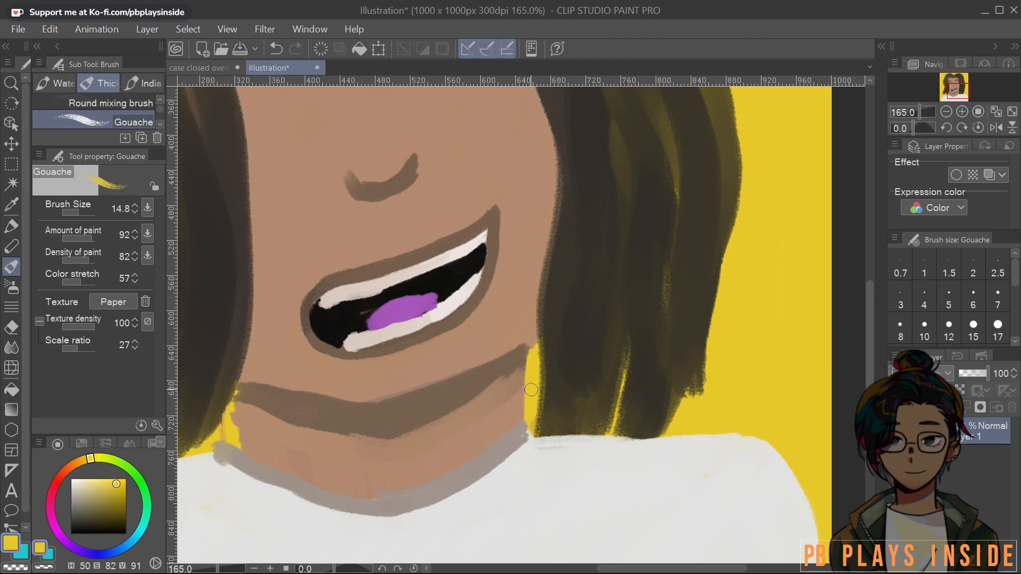
mouse_move(242, 420)
mouse_down()
mouse_move(236, 392)
mouse_move(237, 439)
mouse_move(220, 433)
mouse_up()
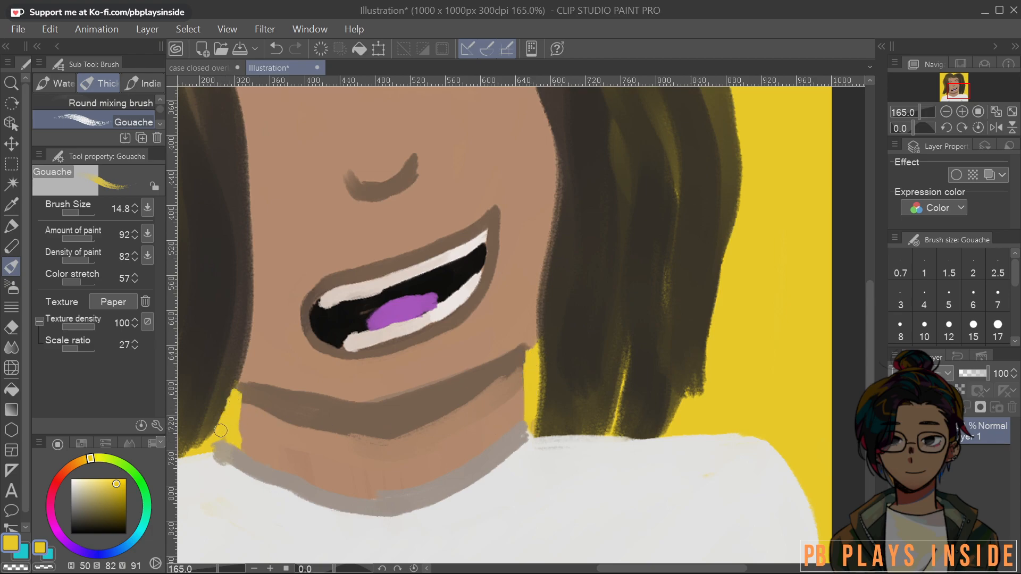
drag(231, 481, 356, 425)
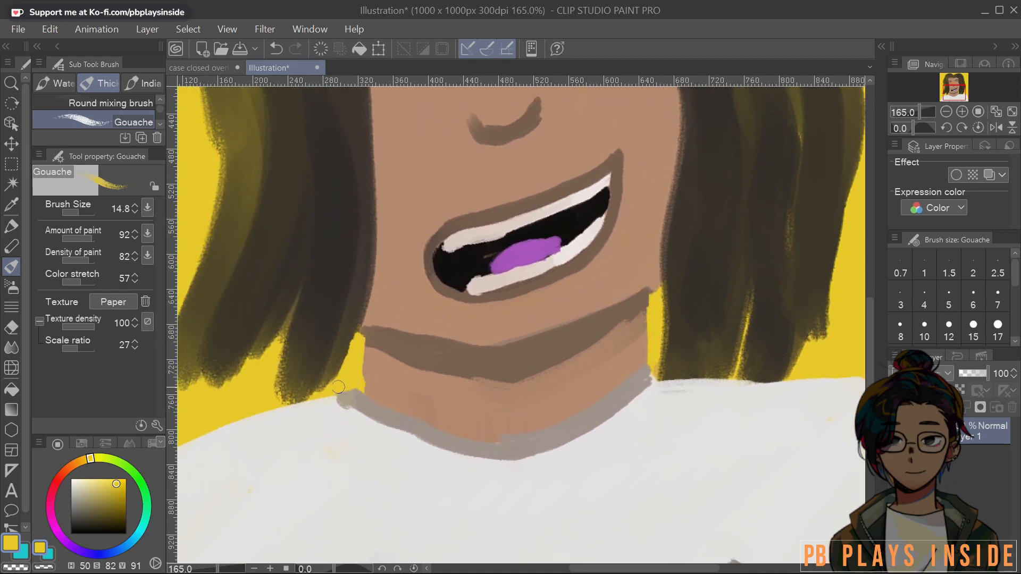
drag(672, 353, 614, 411)
alt+click(272, 499)
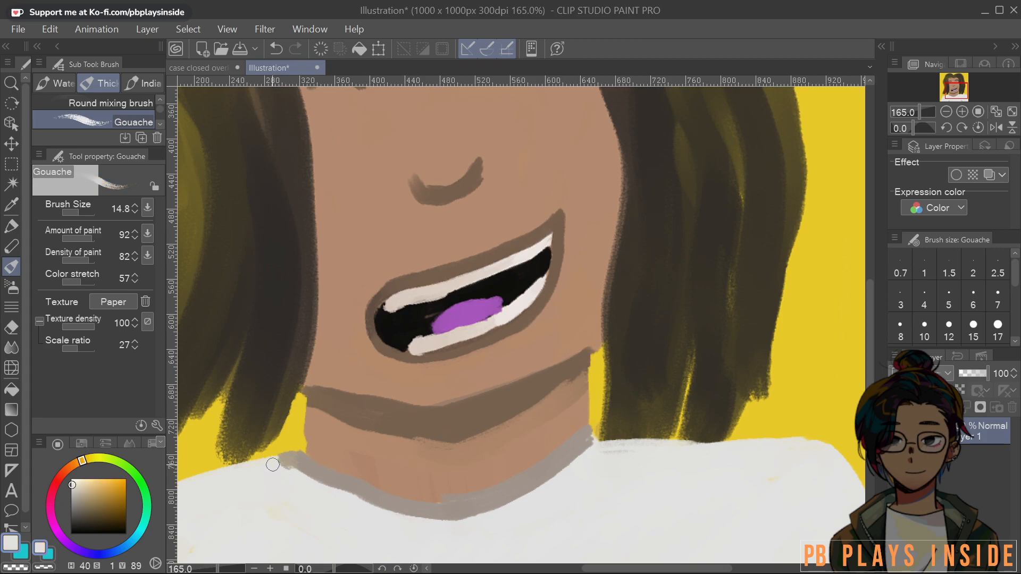
Extend both ends of the jaw shadow up to the hair in its sampled brown and smooth its upper edge
scroll(494, 397, down, 2)
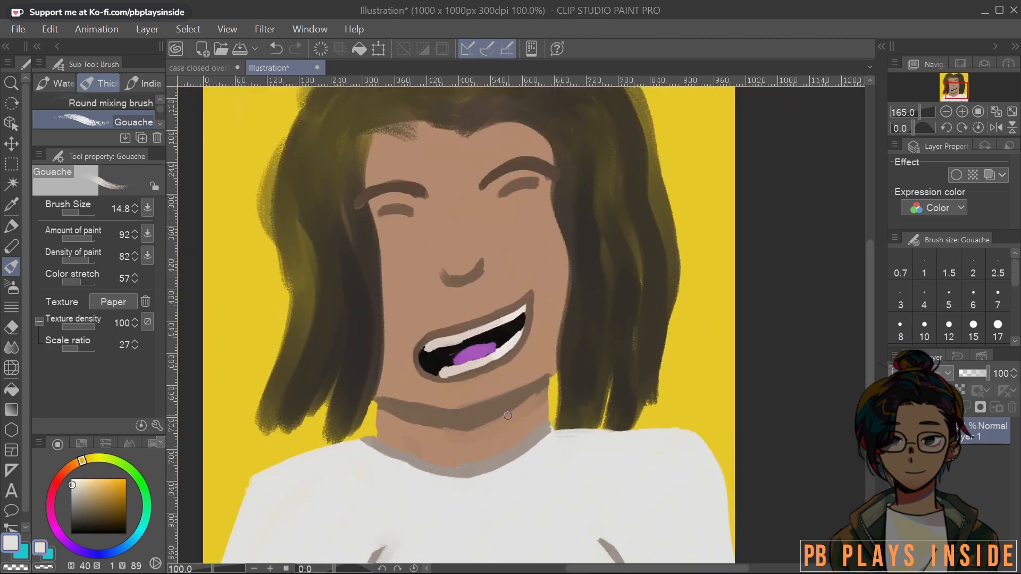
scroll(610, 395, up, 2)
drag(361, 375, 476, 380)
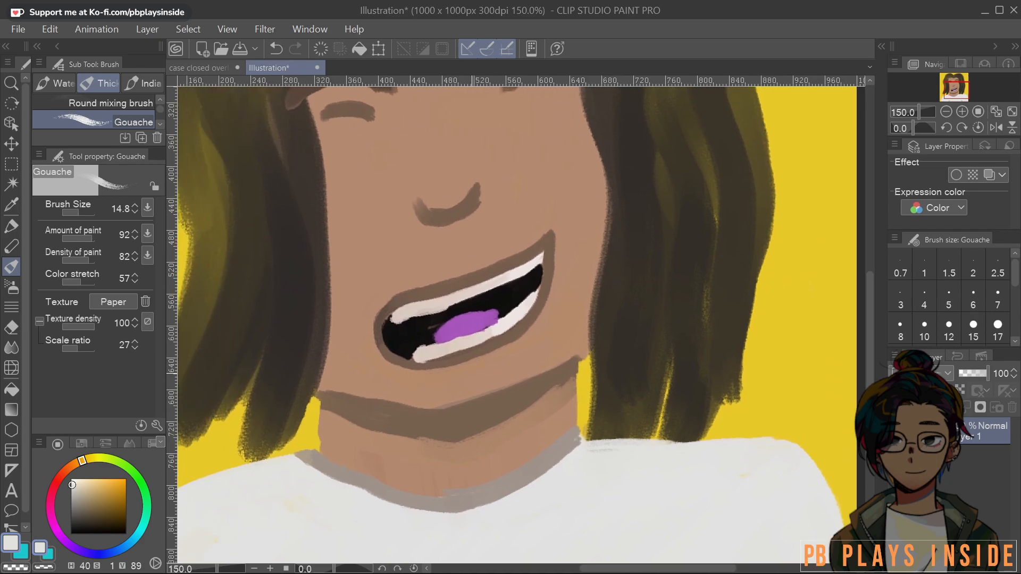
alt+click(346, 404)
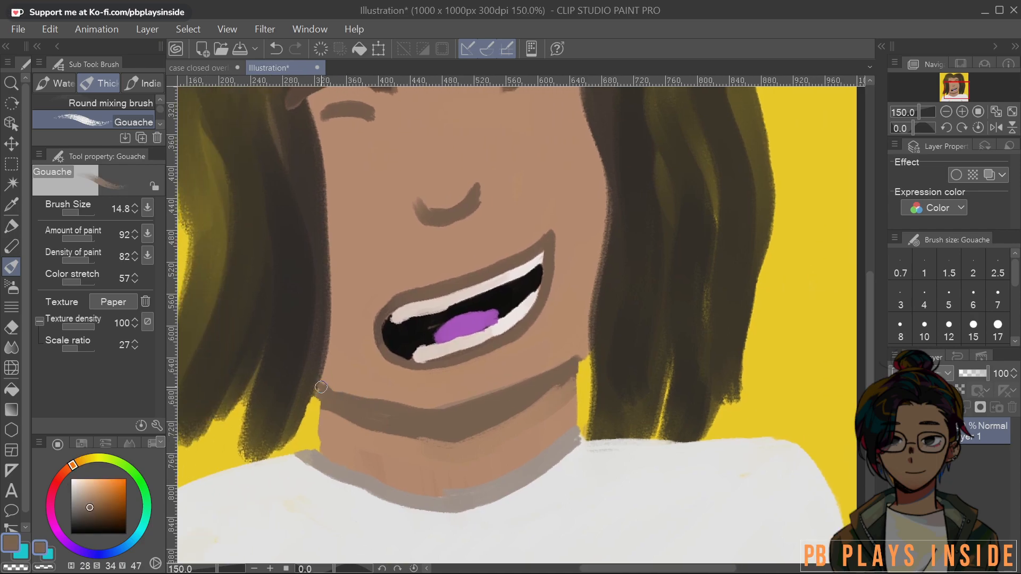
drag(335, 394, 334, 390)
drag(550, 377, 584, 351)
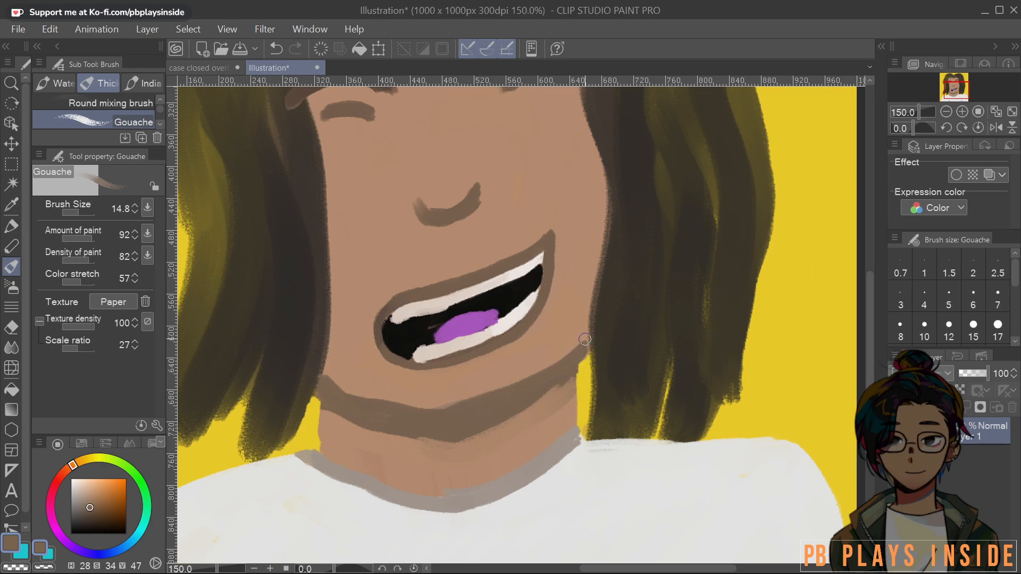
drag(334, 381, 452, 413)
Straighten the left end of the jaw shadow and the neck edge with sampled yellow, shadow brown and skin tone
alt+click(315, 410)
mouse_move(316, 412)
mouse_down()
mouse_move(321, 380)
mouse_move(320, 390)
mouse_up()
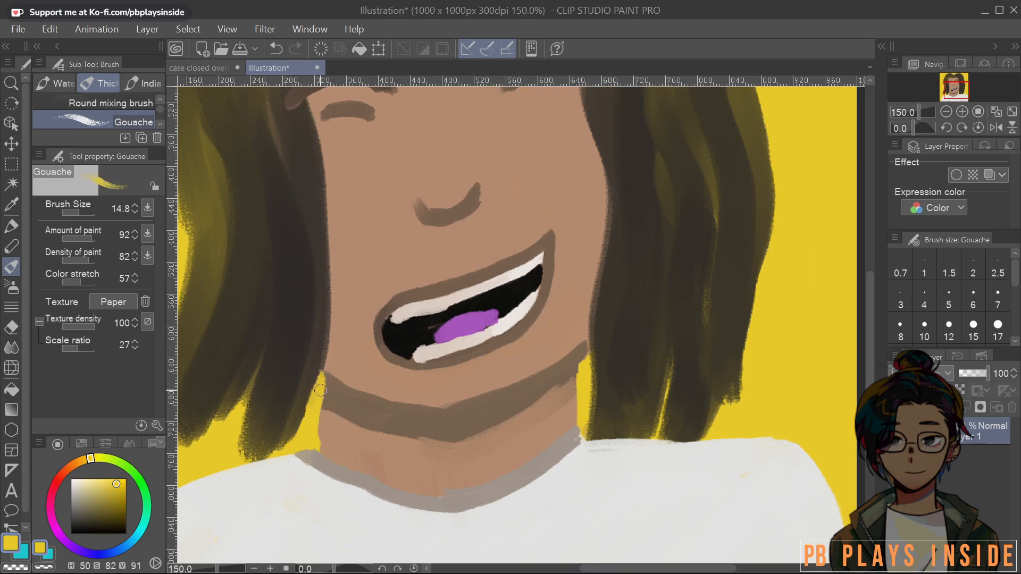
alt+click(334, 397)
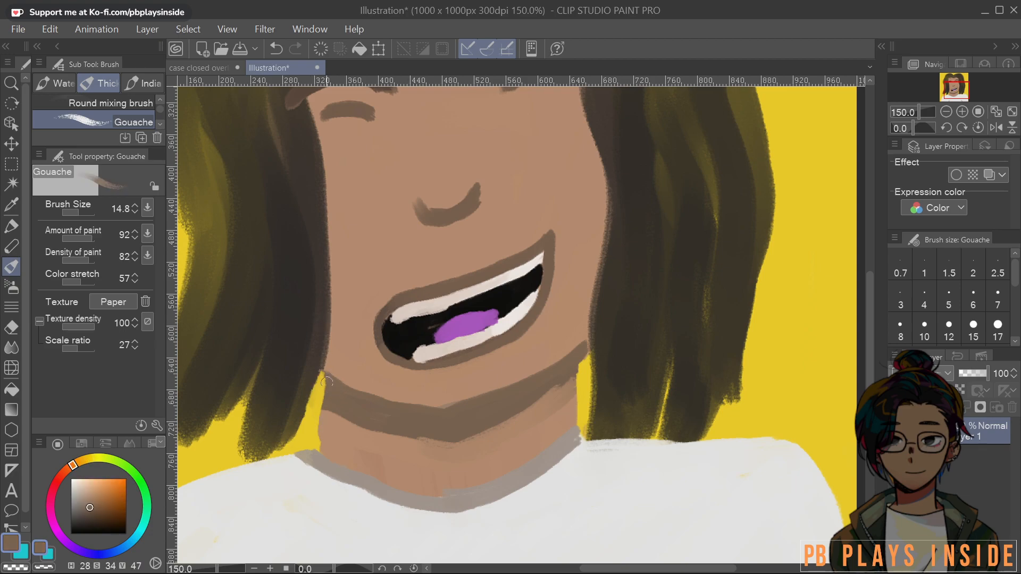
mouse_move(324, 404)
mouse_down()
mouse_move(323, 380)
mouse_move(323, 450)
mouse_move(323, 410)
mouse_up()
alt+click(346, 440)
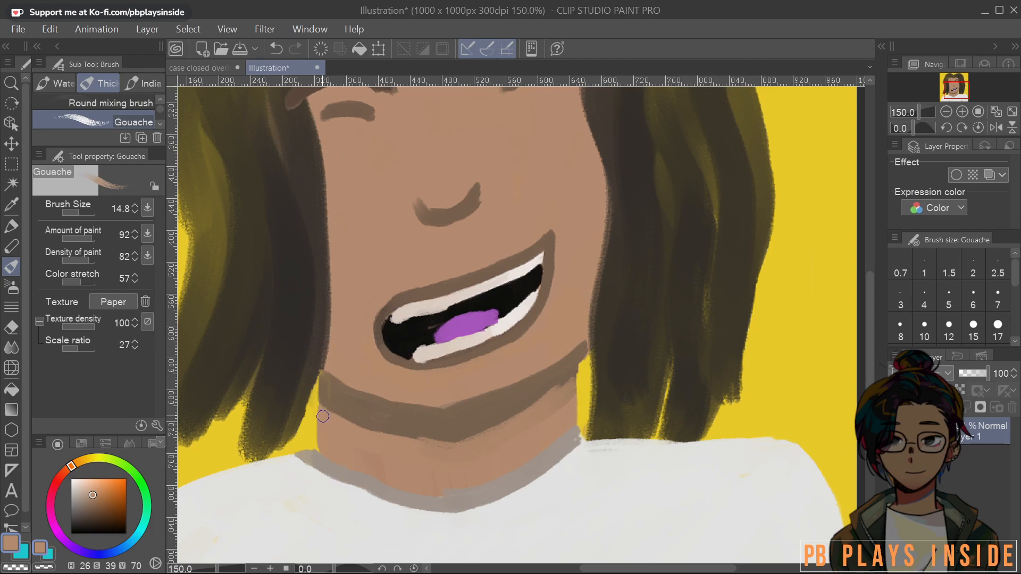
Clean up the right end of the jaw shadow with sampled background yellow and skin tone
alt+click(338, 397)
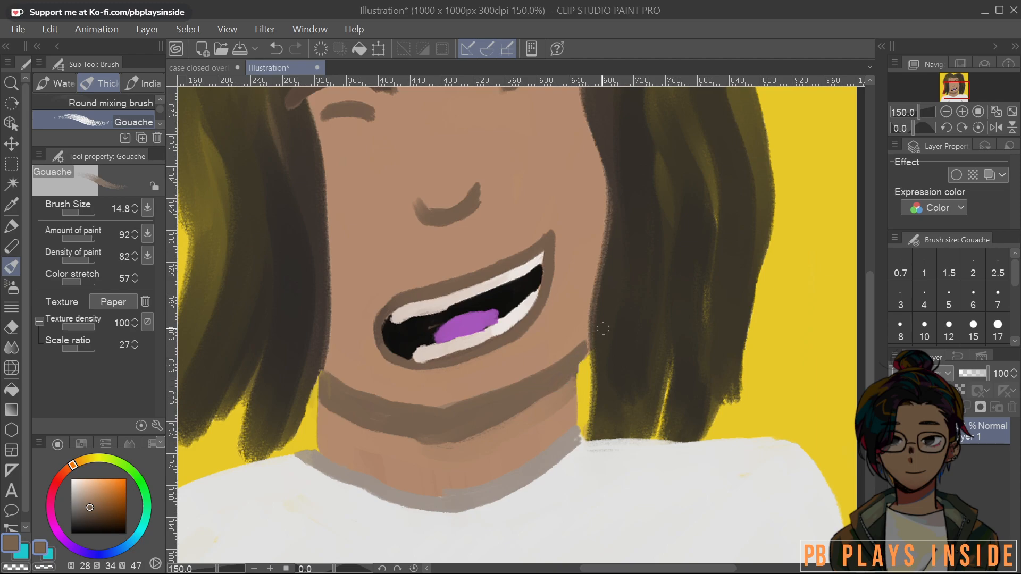
alt+click(585, 368)
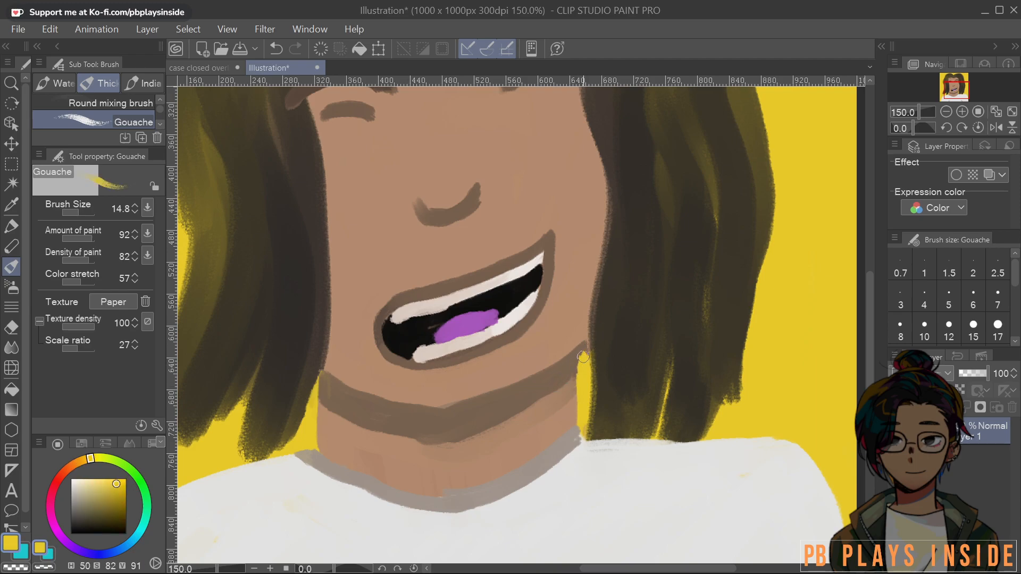
alt+click(579, 337)
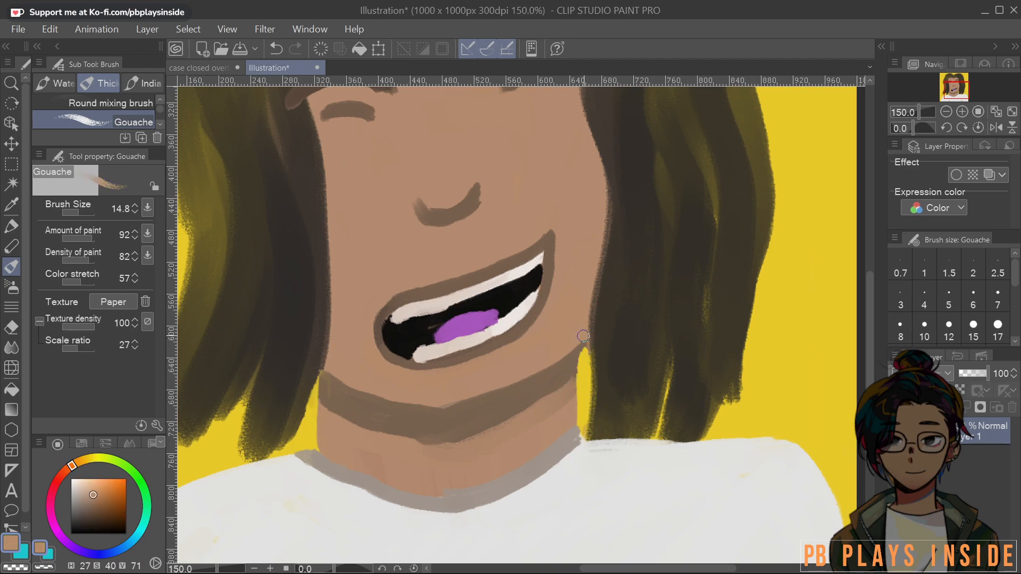
alt+click(581, 352)
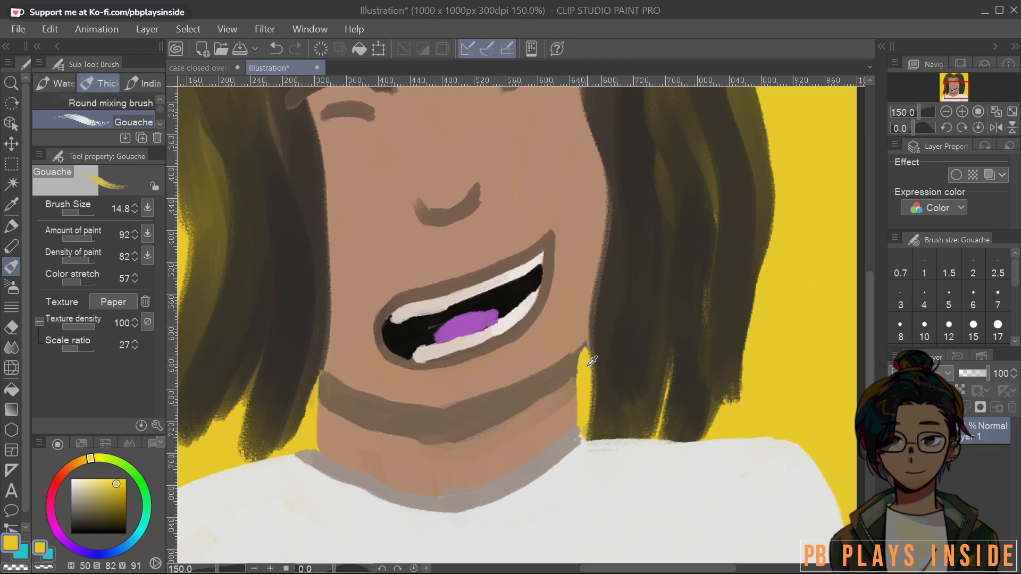
alt+click(579, 340)
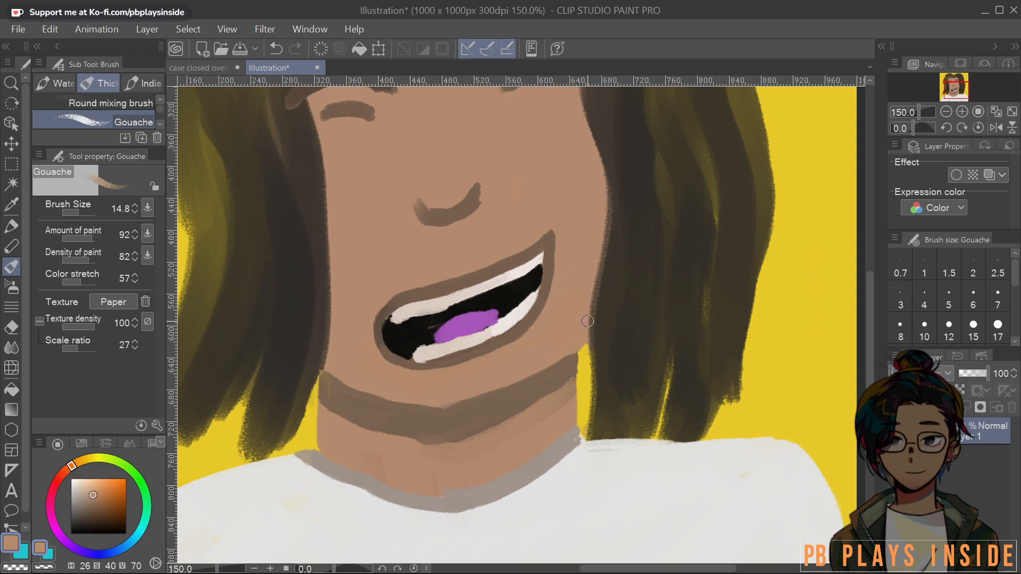
Examine the jaw shadow and neckline up close and within the whole portrait
scroll(551, 297, down, 9)
scroll(543, 263, up, 11)
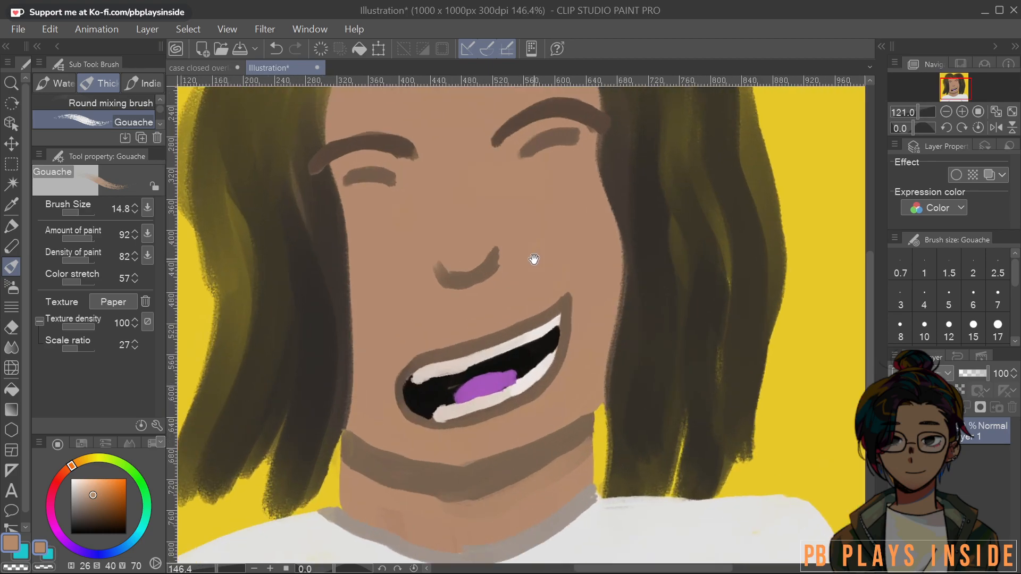
drag(528, 331, 568, 233)
scroll(577, 326, up, 2)
drag(577, 327, 578, 226)
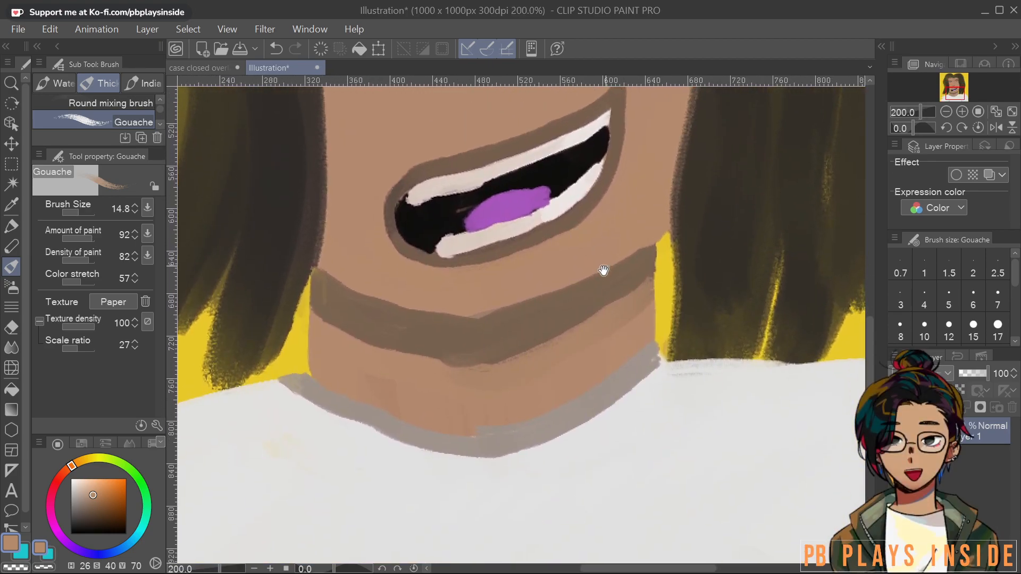
scroll(604, 276, down, 11)
drag(604, 276, 559, 296)
scroll(558, 297, up, 2)
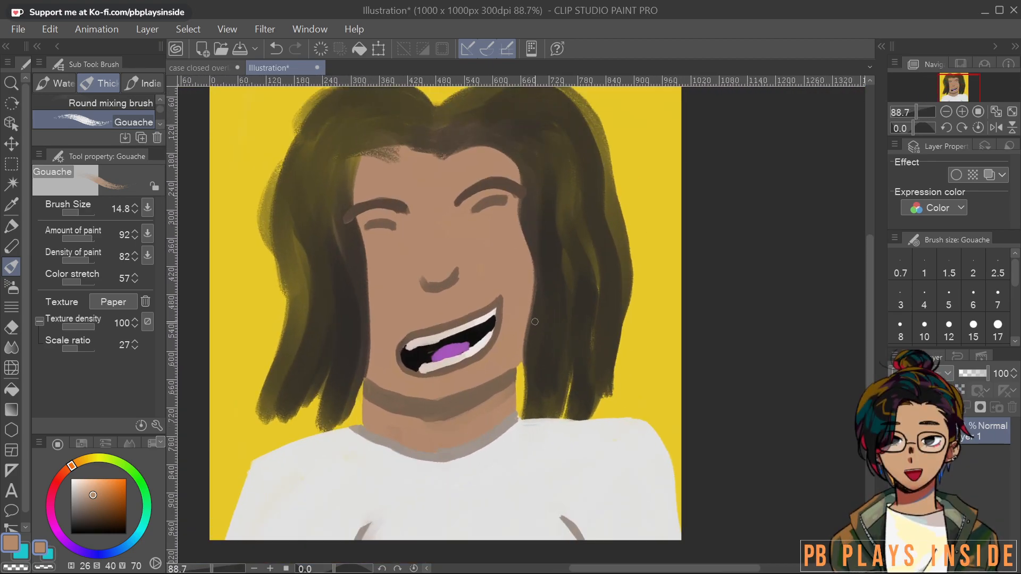
Paint a red band around the neck with two straps onto the shirt at hue 2, saturation 62, value 50, brush size 42.5
click(58, 481)
click(104, 506)
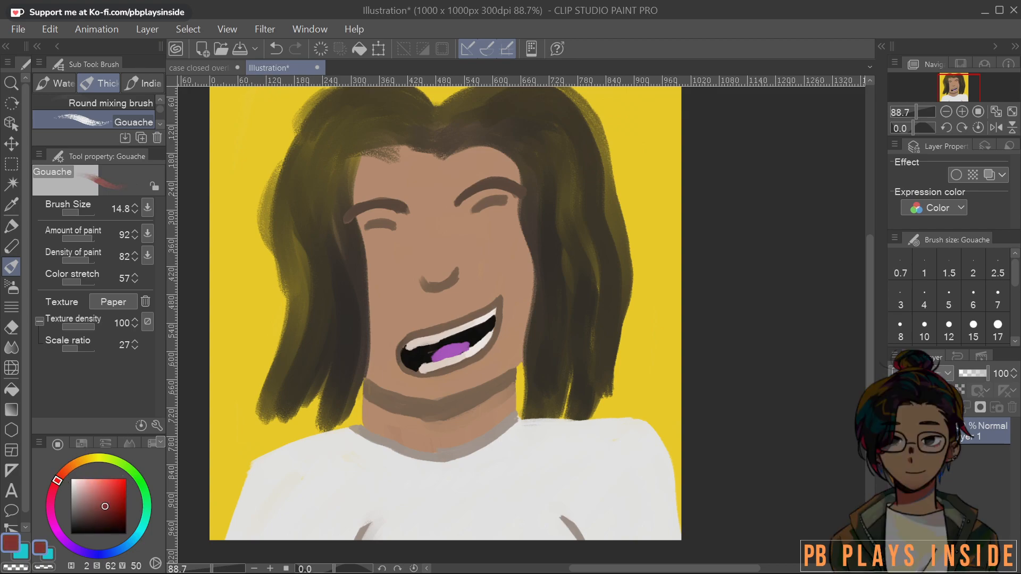
key(bracketright)
key(bracketright)
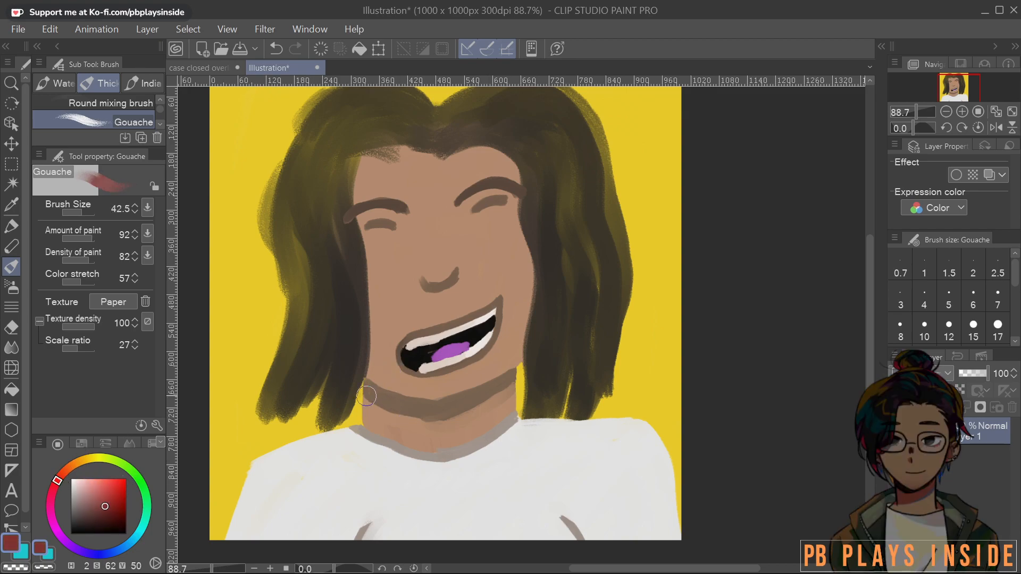
drag(362, 391, 406, 428)
drag(360, 388, 441, 466)
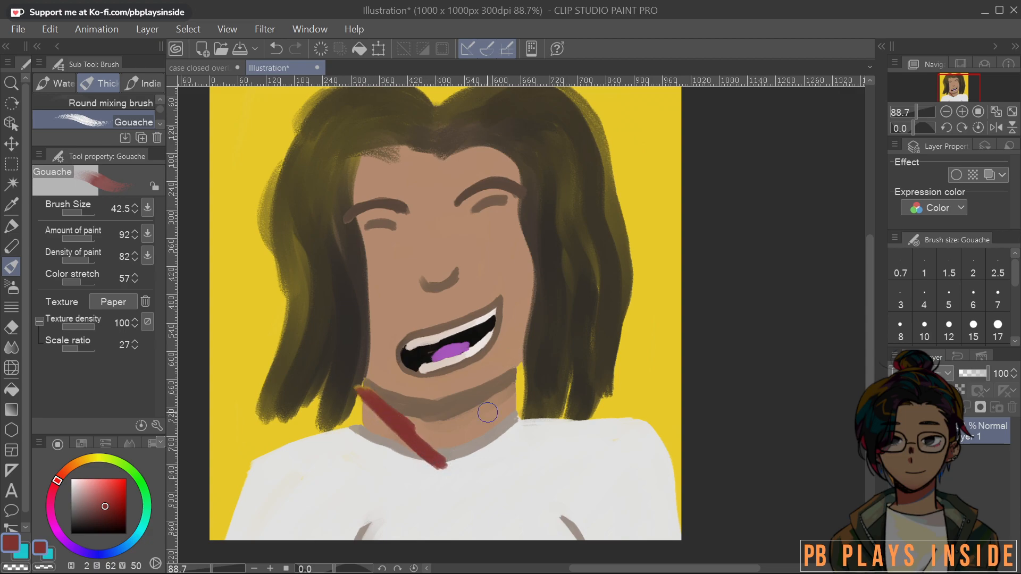
mouse_move(359, 389)
mouse_down()
mouse_move(433, 420)
mouse_move(528, 383)
mouse_move(517, 380)
mouse_move(509, 409)
mouse_move(508, 389)
mouse_move(518, 390)
mouse_move(502, 441)
mouse_move(461, 512)
mouse_up()
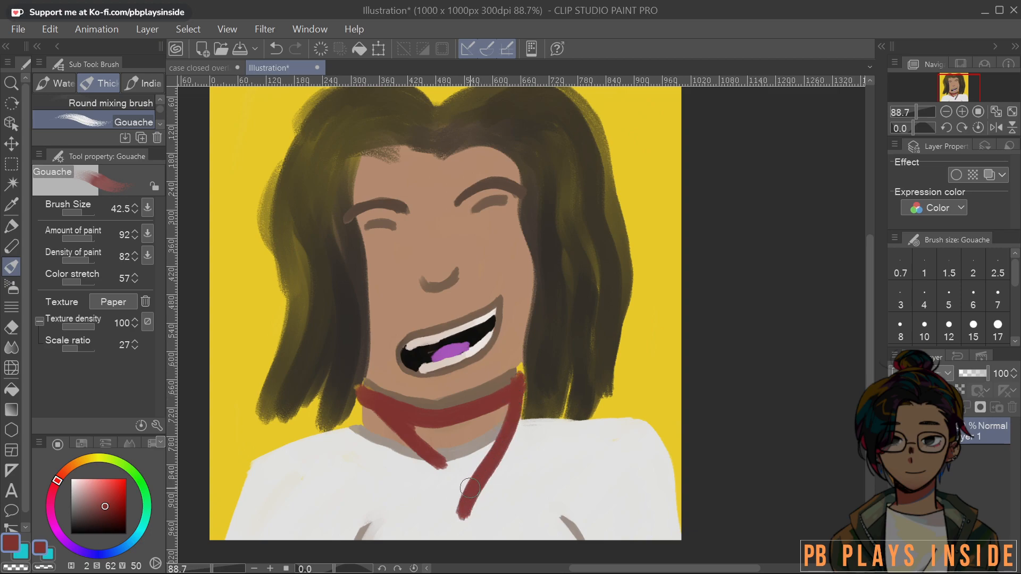
Outline a V-shaped red neckerchief from both sides of the neck to a point near the shirt's lower edge
mouse_move(499, 462)
mouse_down()
mouse_move(490, 401)
mouse_move(483, 412)
mouse_up()
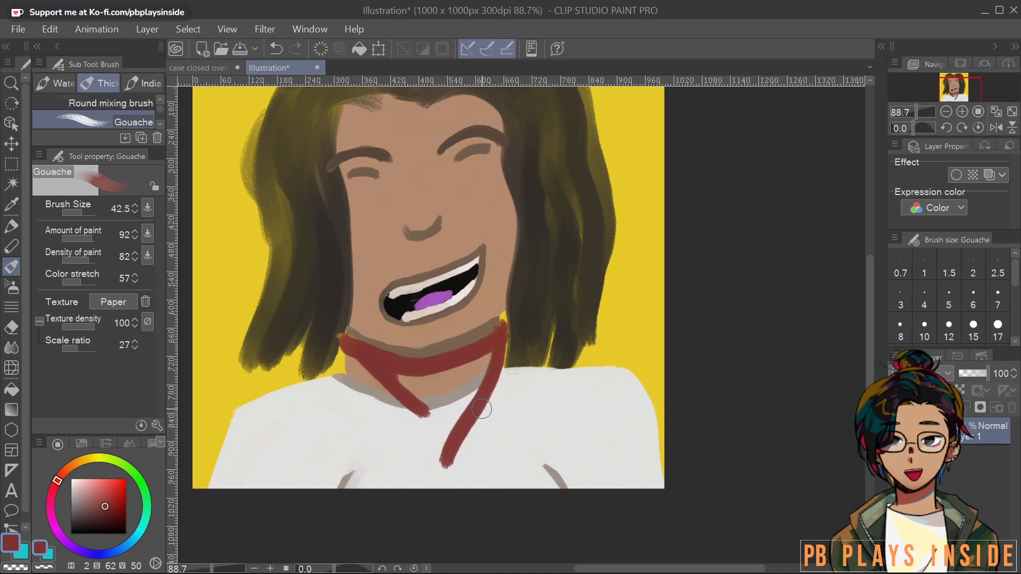
mouse_move(347, 348)
mouse_down()
mouse_move(385, 426)
mouse_move(434, 479)
mouse_up()
mouse_move(500, 345)
mouse_down()
mouse_move(463, 440)
mouse_move(434, 482)
mouse_up()
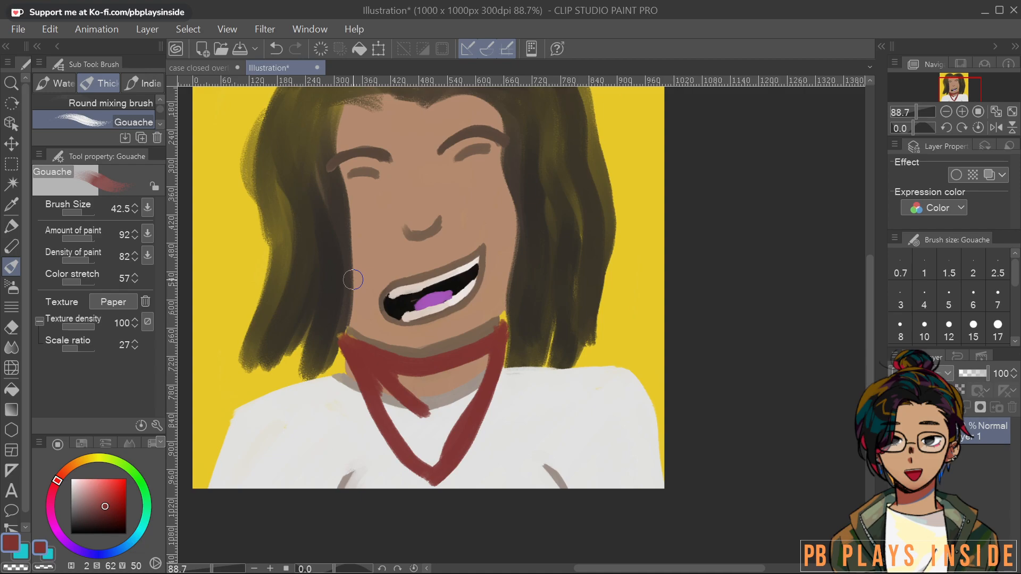
mouse_move(350, 349)
mouse_down()
mouse_move(391, 444)
mouse_move(431, 472)
mouse_up()
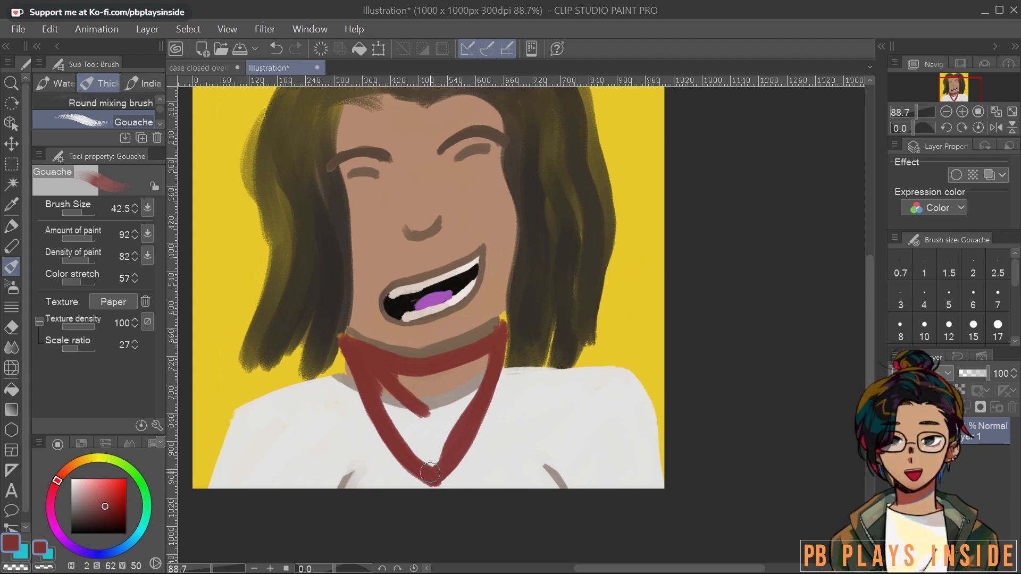
mouse_move(352, 360)
mouse_down()
mouse_move(358, 398)
mouse_move(345, 353)
mouse_move(362, 415)
mouse_move(404, 466)
mouse_move(439, 483)
mouse_up()
mouse_move(497, 327)
mouse_down()
mouse_move(481, 412)
mouse_move(435, 477)
mouse_up()
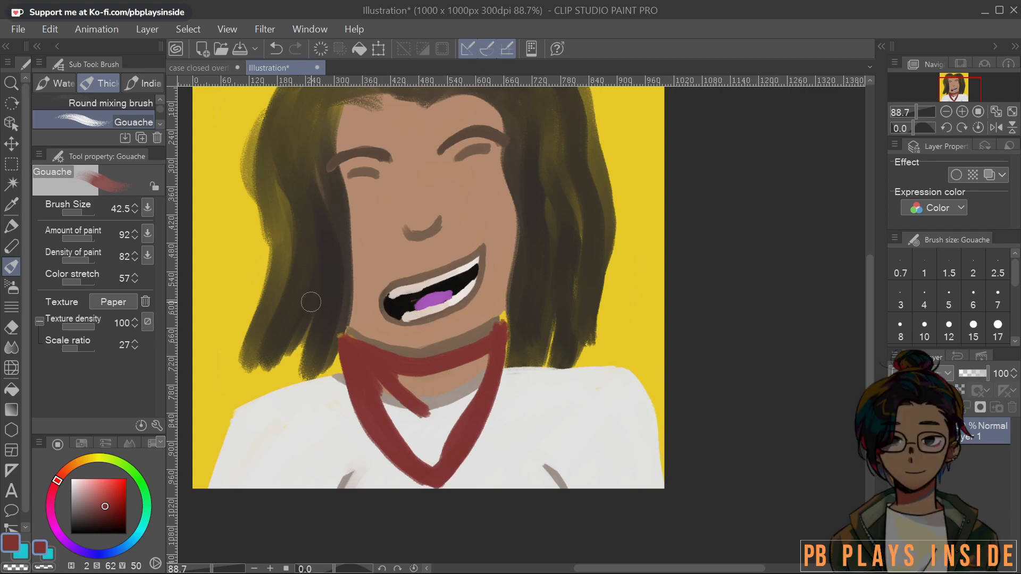
Widen the jaw shadow downward over the neckerchief's upper edge in sampled shadow brown
alt+click(410, 349)
alt+click(418, 370)
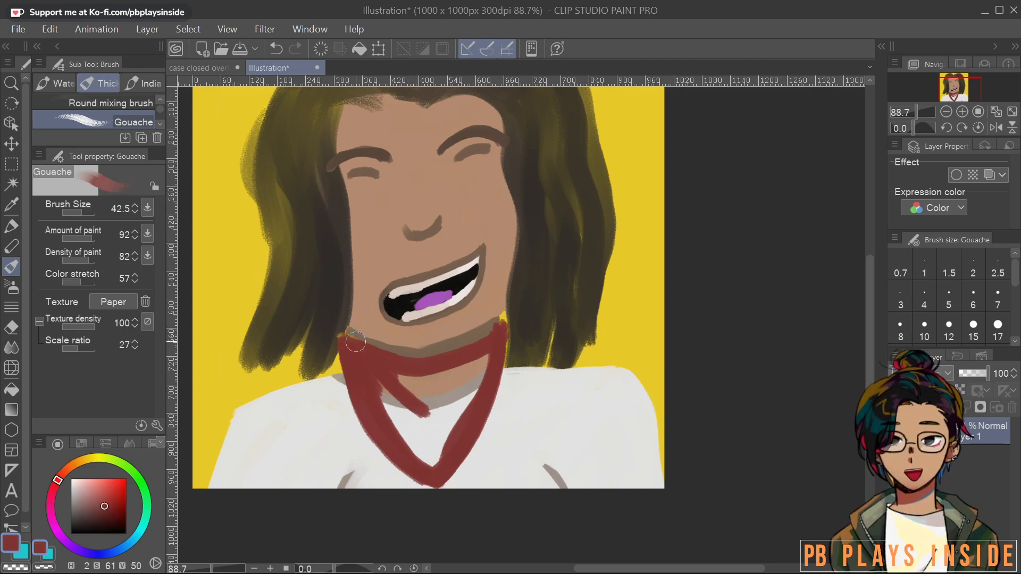
alt+click(374, 312)
mouse_move(357, 343)
mouse_down()
mouse_move(435, 364)
mouse_move(476, 349)
mouse_move(459, 342)
mouse_move(487, 332)
mouse_move(406, 361)
mouse_move(396, 359)
mouse_move(432, 356)
mouse_move(383, 352)
mouse_move(350, 336)
mouse_move(414, 361)
mouse_move(498, 328)
mouse_move(460, 348)
mouse_move(378, 351)
mouse_move(359, 374)
mouse_move(345, 343)
mouse_move(375, 419)
mouse_move(347, 350)
mouse_move(370, 391)
mouse_up()
alt+click(473, 338)
Fill the neckerchief with sampled red and build up its upper left corner beside the jaw
alt+click(352, 364)
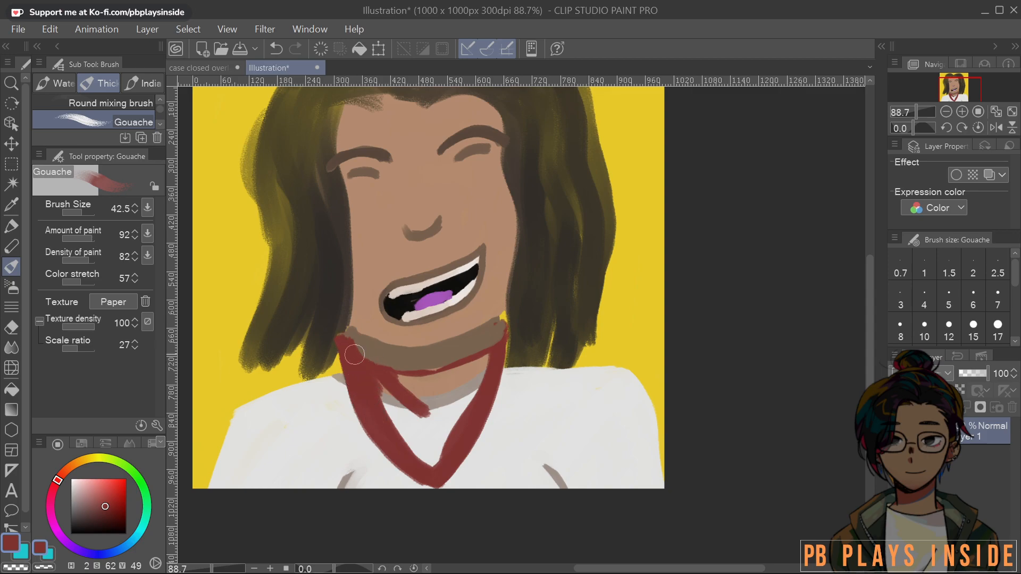
mouse_move(356, 371)
mouse_down()
mouse_move(400, 382)
mouse_move(471, 368)
mouse_move(382, 384)
mouse_move(431, 387)
mouse_move(479, 364)
mouse_move(431, 460)
mouse_move(444, 415)
mouse_move(396, 415)
mouse_move(418, 457)
mouse_move(405, 415)
mouse_move(426, 423)
mouse_move(428, 397)
mouse_move(473, 375)
mouse_move(500, 322)
mouse_move(489, 375)
mouse_up()
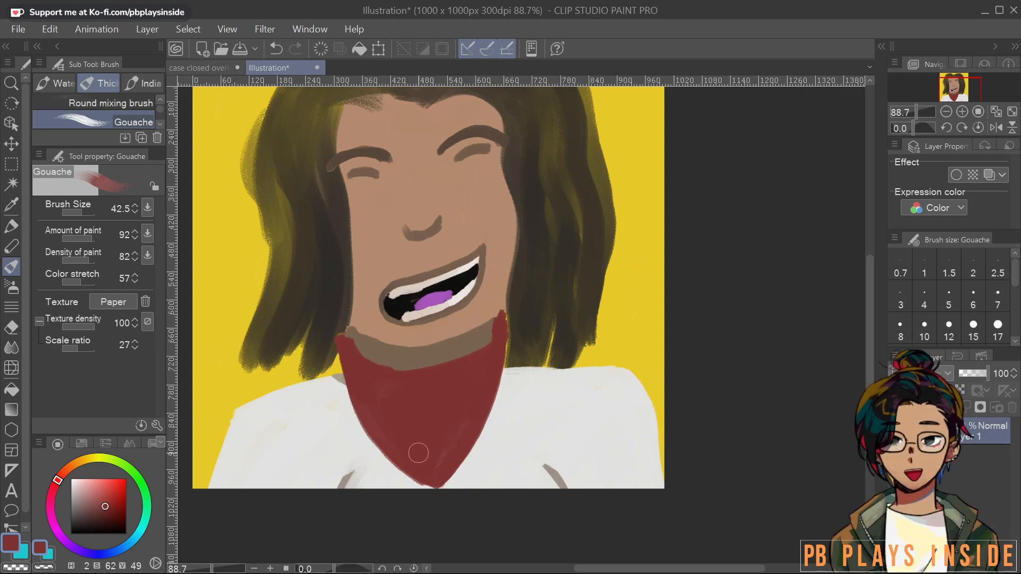
mouse_move(364, 327)
mouse_down()
mouse_move(343, 341)
mouse_move(344, 356)
mouse_up()
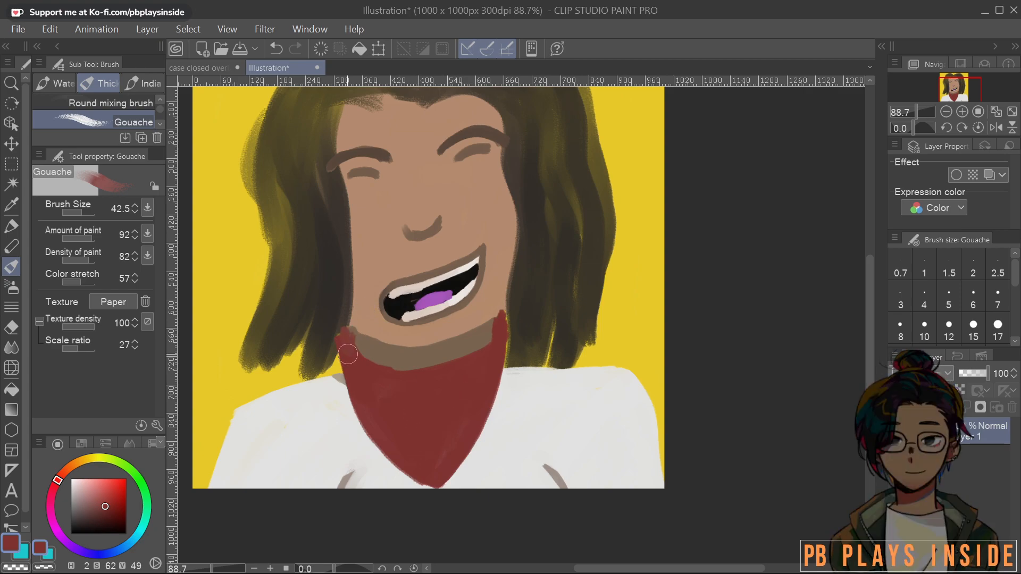
scroll(358, 375, up, 3)
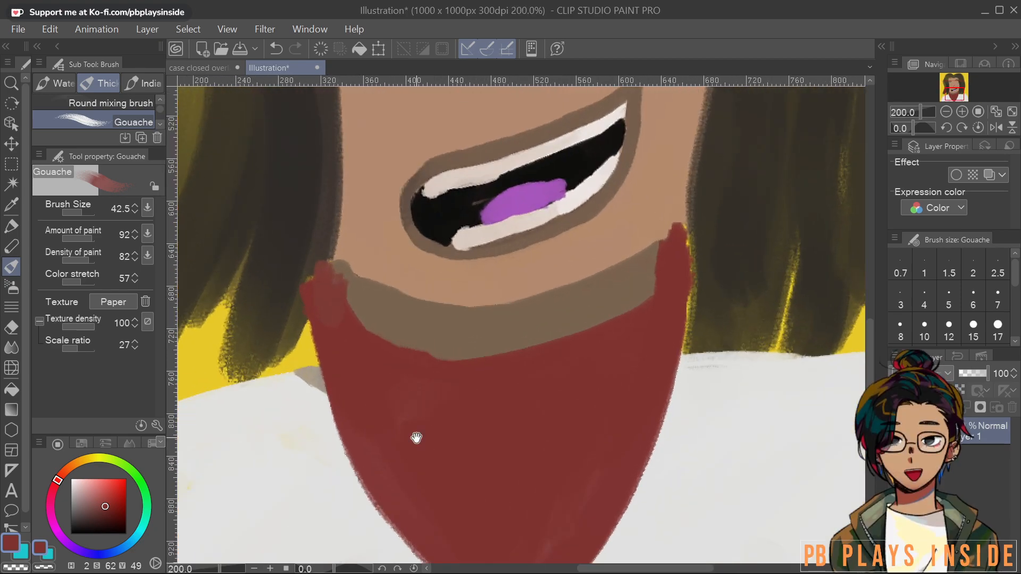
Trim the neckerchief's upper left corner with sampled background yellow and dark hair brown, reducing the Gouache brush size to 14.4
drag(417, 433, 456, 286)
scroll(456, 286, up, 3)
scroll(426, 262, down, 3)
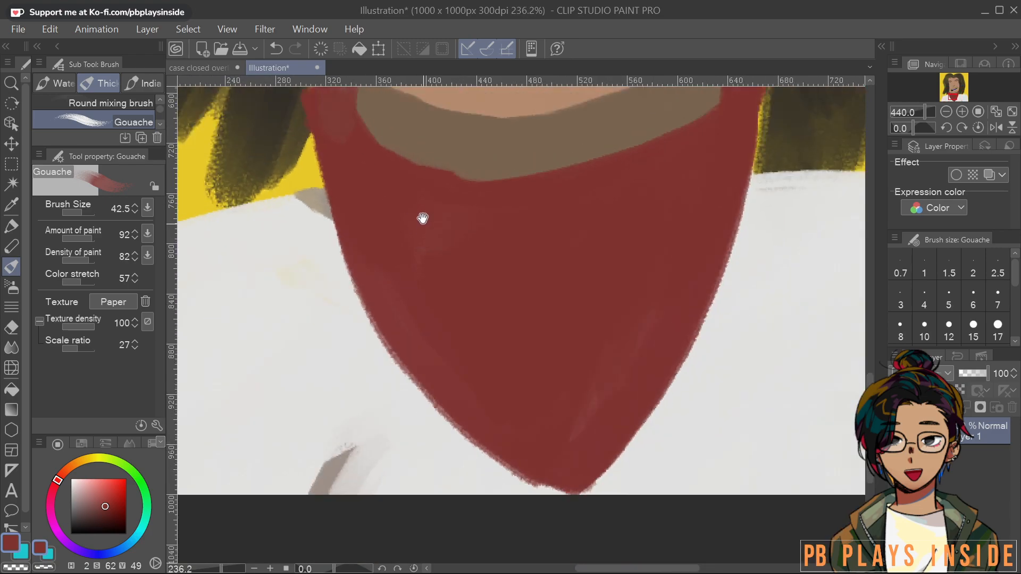
drag(422, 222, 429, 416)
drag(361, 336, 383, 372)
alt+click(333, 425)
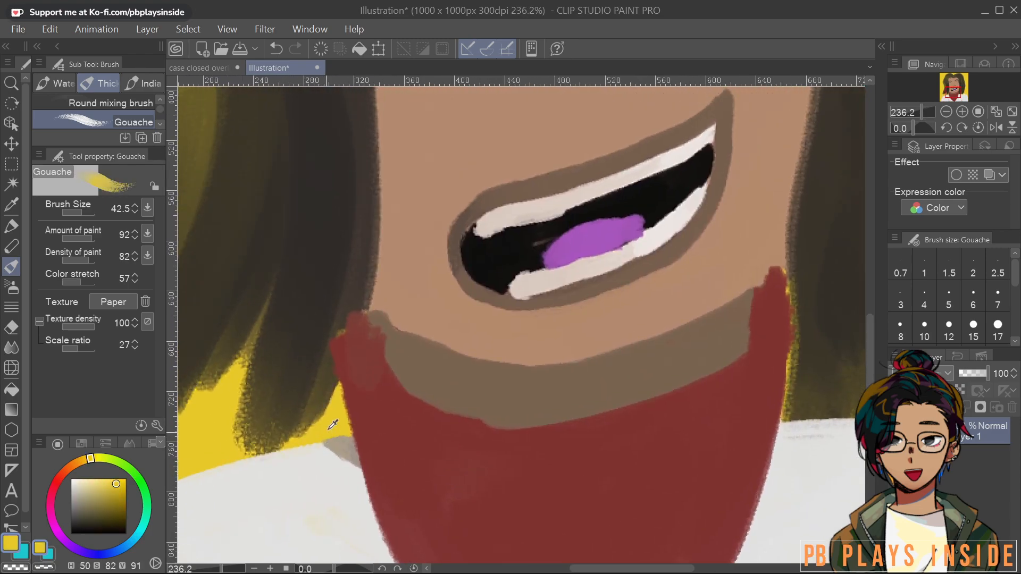
drag(372, 408, 338, 386)
alt+click(337, 294)
key(bracketleft)
key(bracketright)
key(bracketright)
mouse_move(323, 372)
mouse_down()
mouse_move(354, 306)
mouse_move(300, 415)
mouse_up()
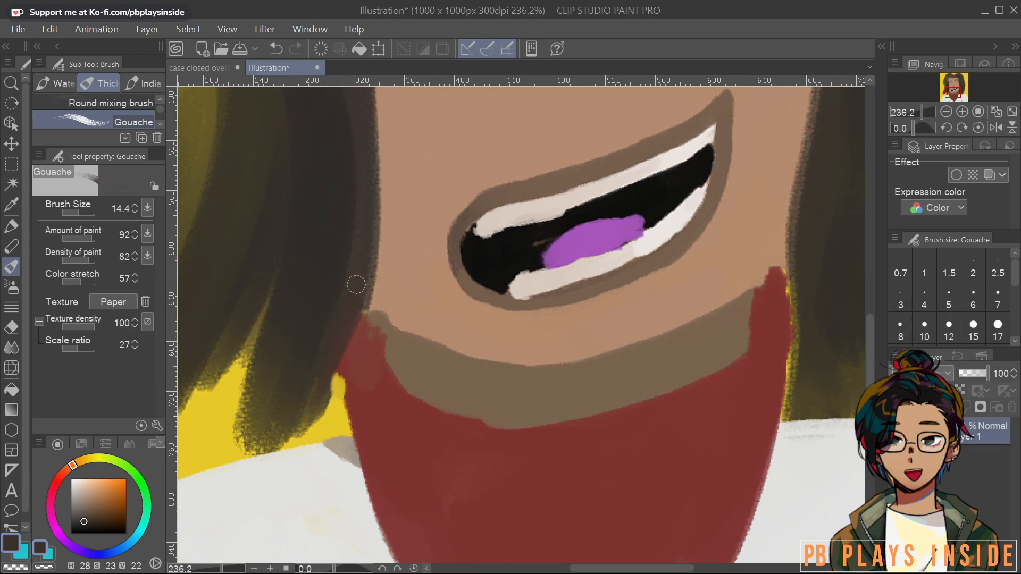
Clean up the gap beside the neckerchief's left edge with sampled yellow and touch up the edge in sampled red
alt+click(323, 386)
mouse_move(351, 352)
mouse_down()
mouse_move(341, 376)
mouse_move(363, 322)
mouse_move(319, 424)
mouse_up()
alt+click(362, 391)
mouse_move(362, 390)
mouse_down()
mouse_move(349, 369)
mouse_move(367, 315)
mouse_move(379, 343)
mouse_move(378, 360)
mouse_move(371, 316)
mouse_move(372, 404)
mouse_up()
Sharpen the neckerchief's upper right corner to a point and extend the jaw shadow over its inner edge in sampled brown
drag(720, 384, 637, 402)
mouse_move(694, 299)
mouse_down()
mouse_move(596, 318)
mouse_move(625, 284)
mouse_up()
alt+click(600, 273)
alt+click(628, 362)
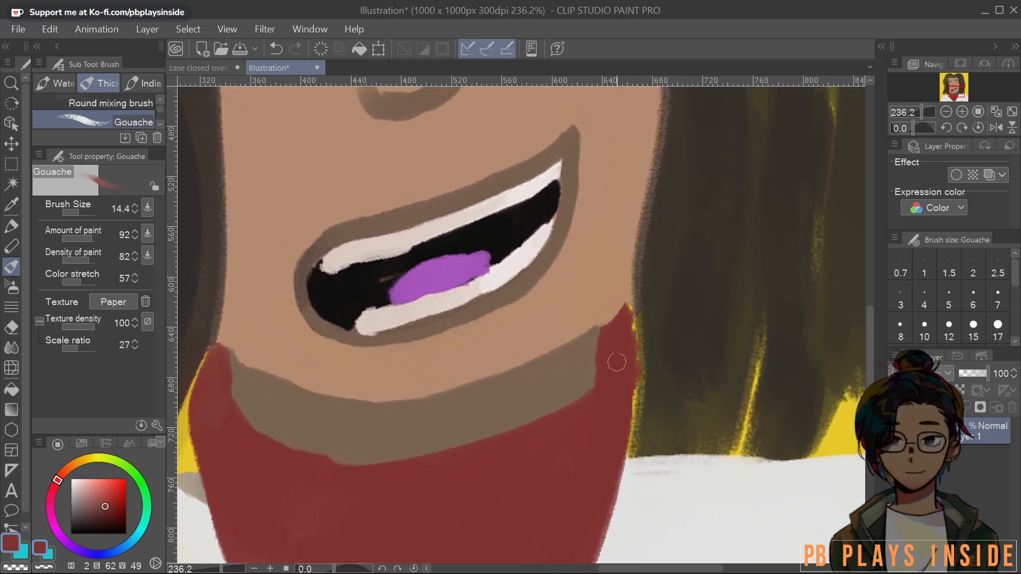
alt+click(588, 385)
mouse_move(583, 379)
mouse_down()
mouse_move(599, 341)
mouse_move(588, 388)
mouse_move(608, 331)
mouse_up()
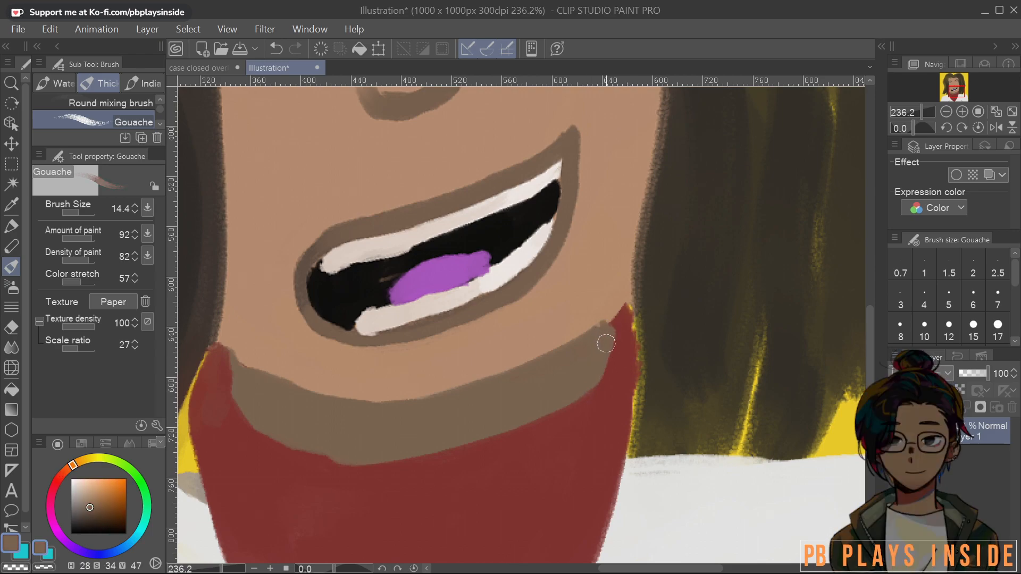
Paint a U-shaped fold across the neckerchief's middle in dark red at hue 2, saturation 66, value 36, thickening its lowest part
scroll(610, 333, down, 5)
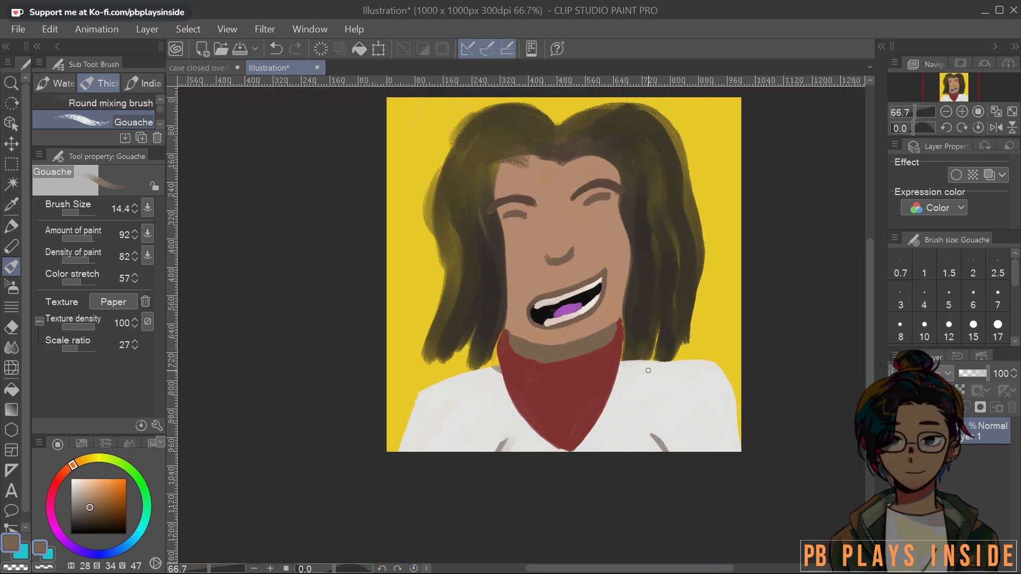
scroll(627, 368, up, 4)
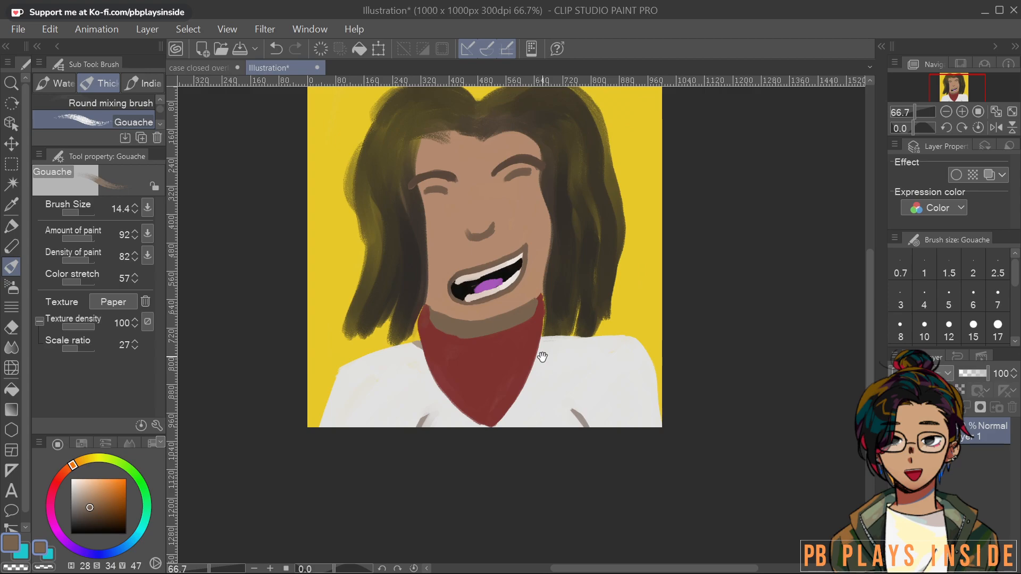
scroll(543, 356, up, 1)
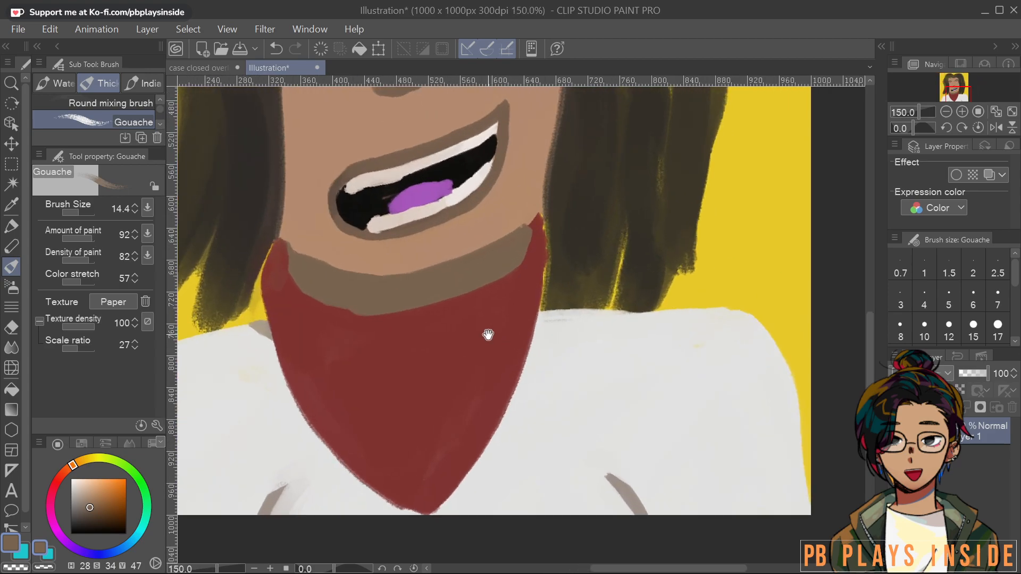
scroll(486, 336, up, 2)
drag(431, 342, 503, 349)
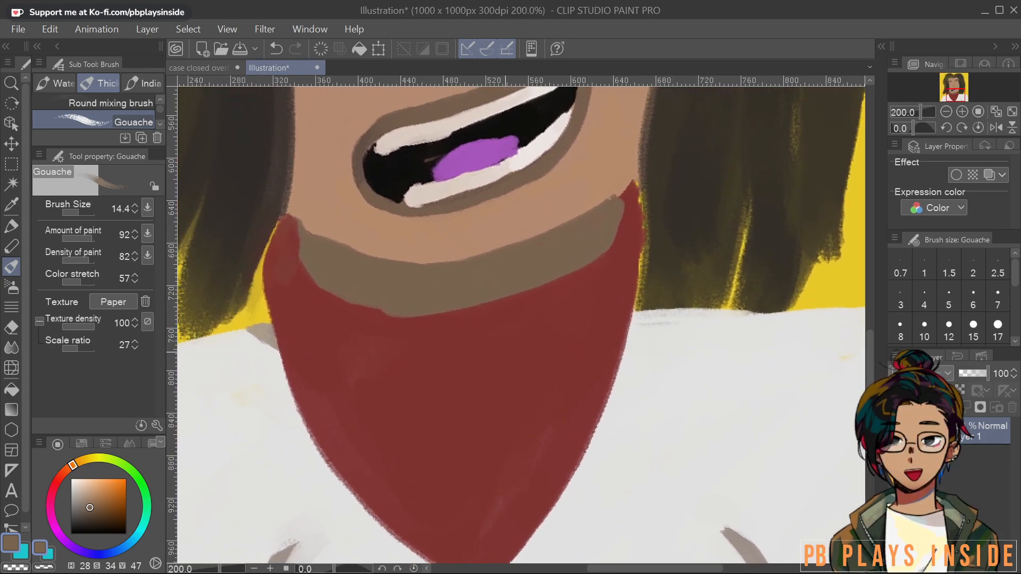
alt+click(503, 389)
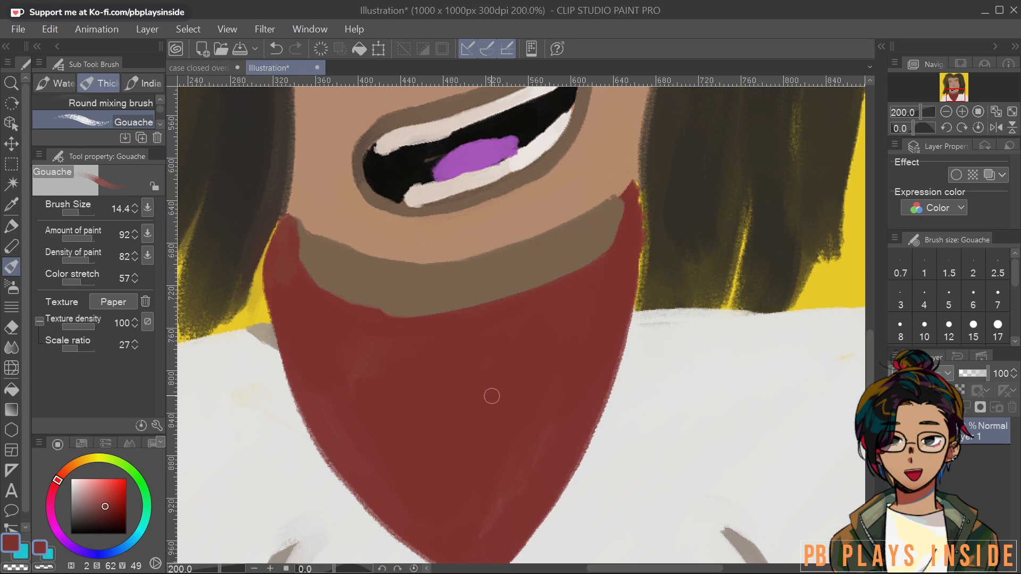
drag(490, 399, 464, 309)
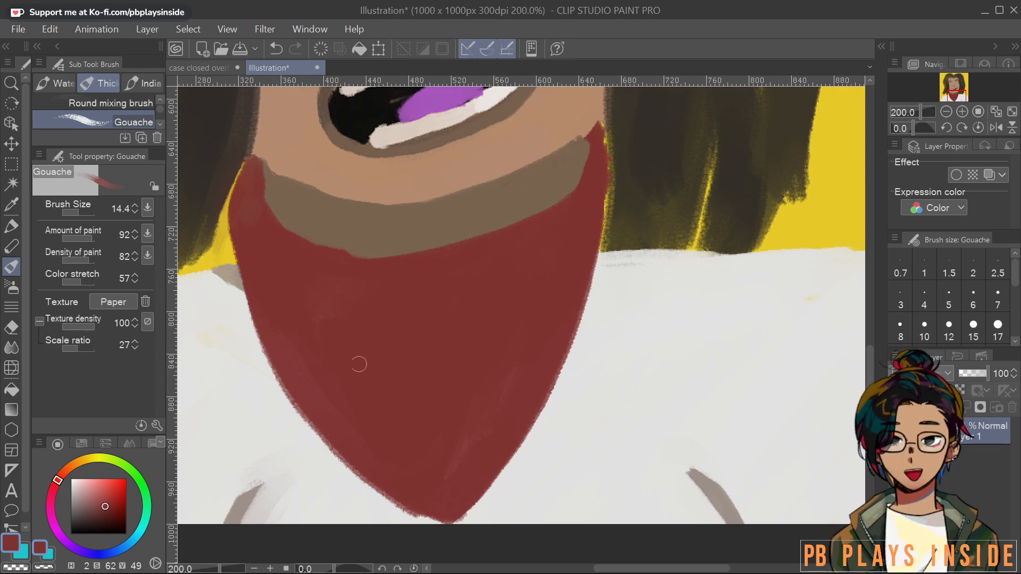
mouse_move(286, 318)
mouse_down()
mouse_move(363, 388)
mouse_move(443, 400)
mouse_up()
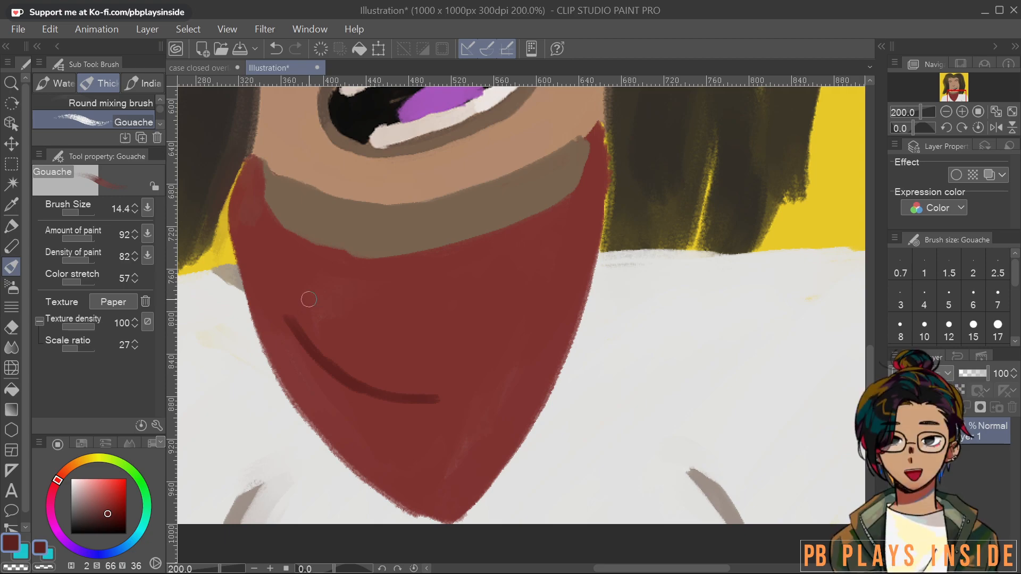
drag(361, 381, 429, 397)
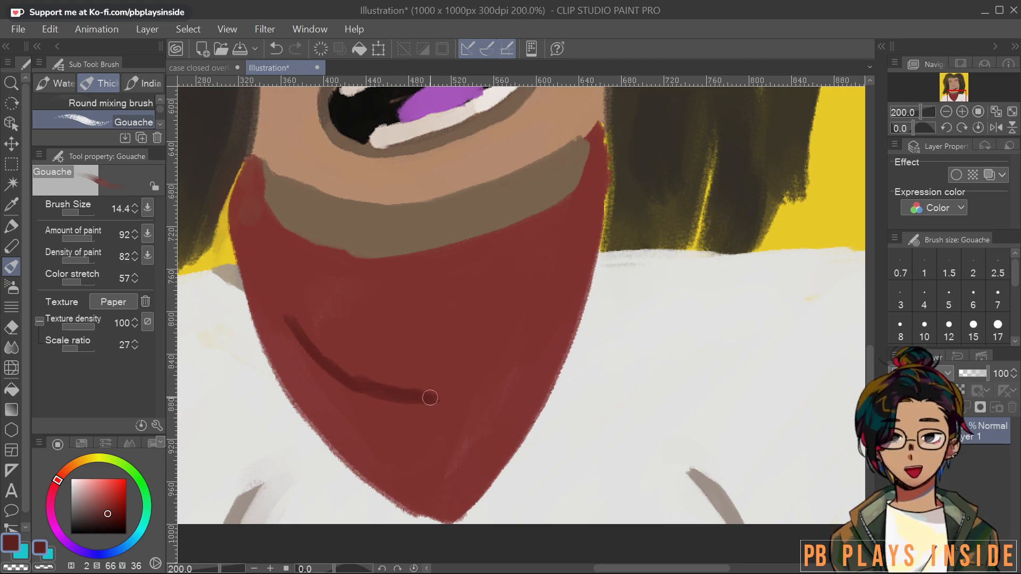
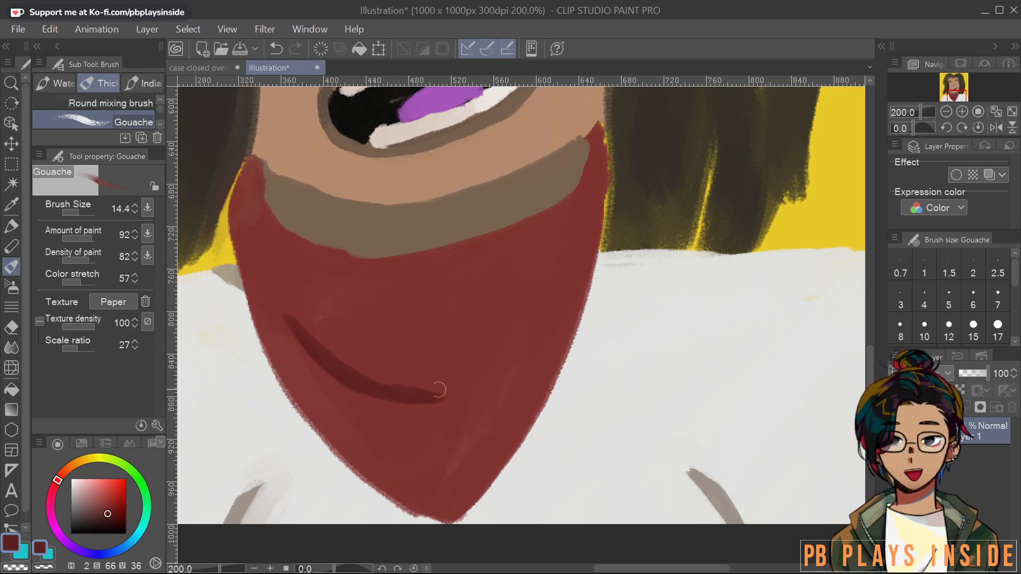
mouse_move(455, 388)
mouse_down()
mouse_move(495, 371)
mouse_move(531, 317)
mouse_up()
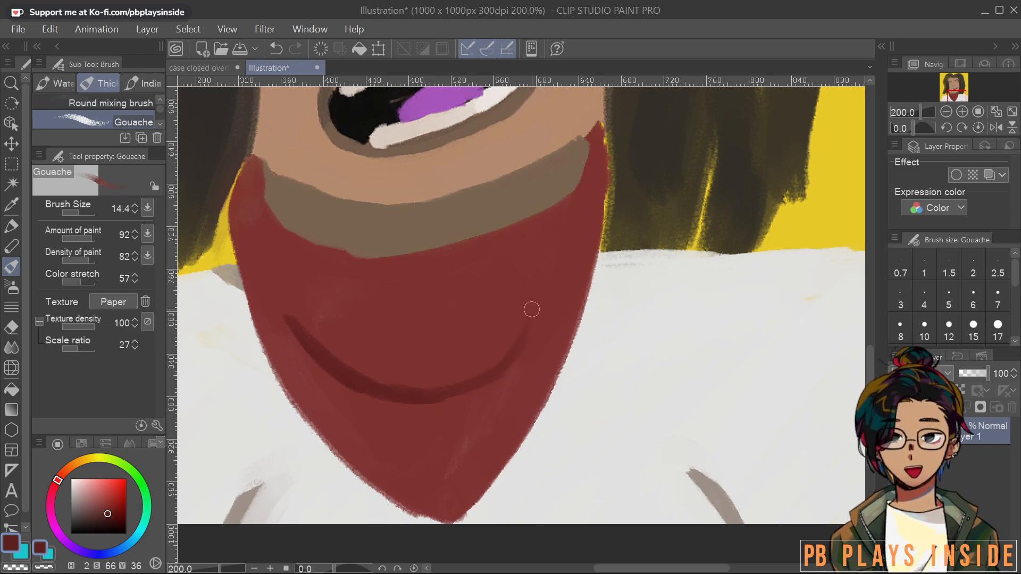
drag(471, 382, 434, 407)
drag(514, 355, 535, 303)
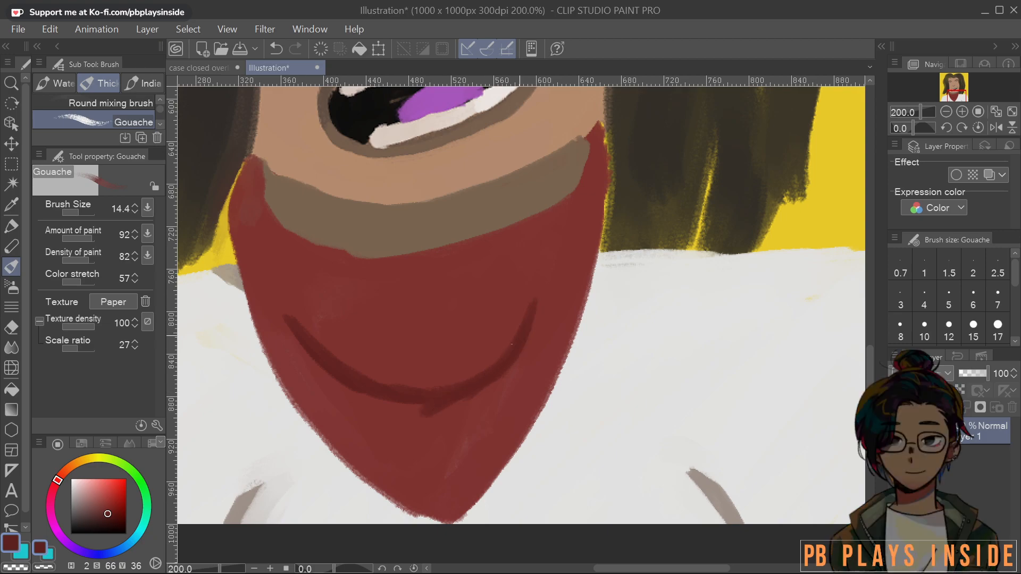
mouse_move(411, 400)
mouse_down()
mouse_move(435, 412)
mouse_move(477, 390)
mouse_move(530, 322)
mouse_up()
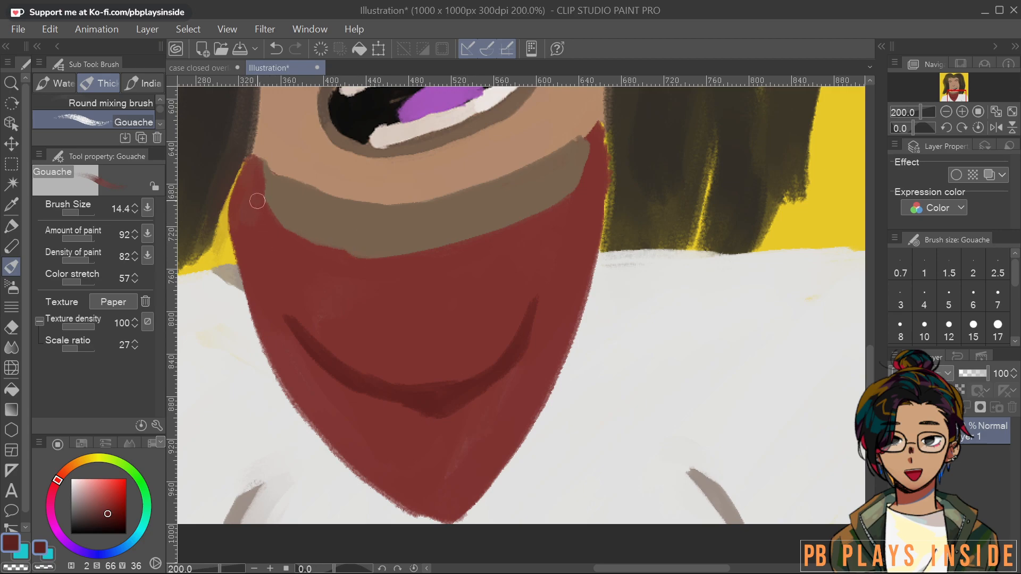
Paint a second dark red fold just below the jaw shadow, curving between the neckerchief's two upper corners
mouse_move(258, 206)
mouse_down()
mouse_move(298, 258)
mouse_move(404, 290)
mouse_up()
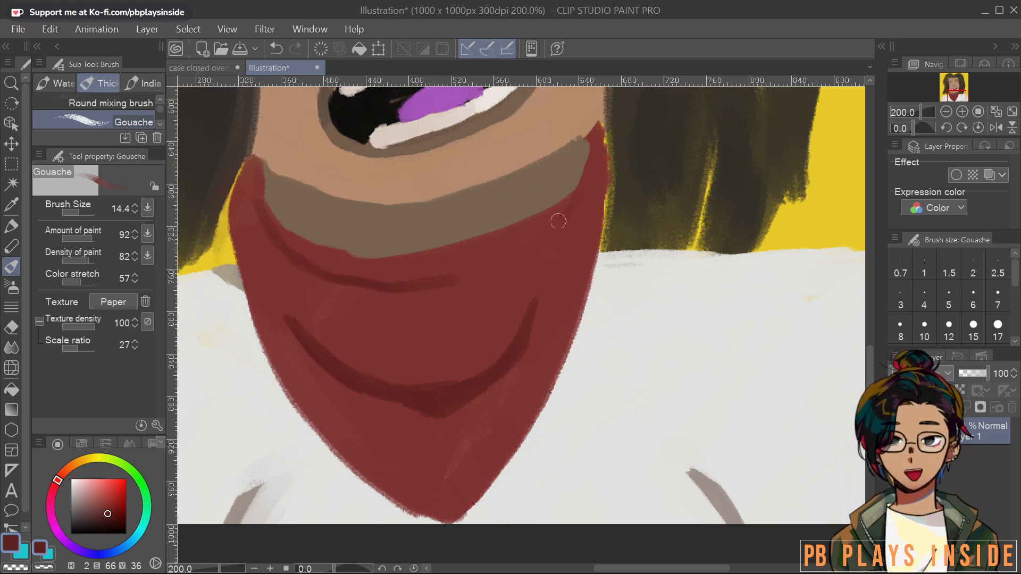
drag(571, 204, 471, 272)
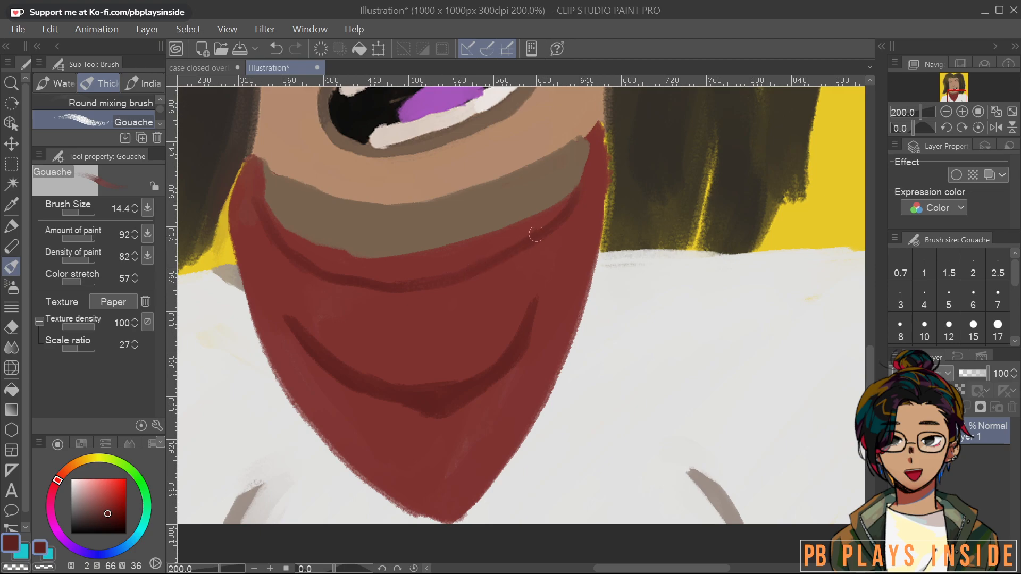
drag(407, 290, 367, 283)
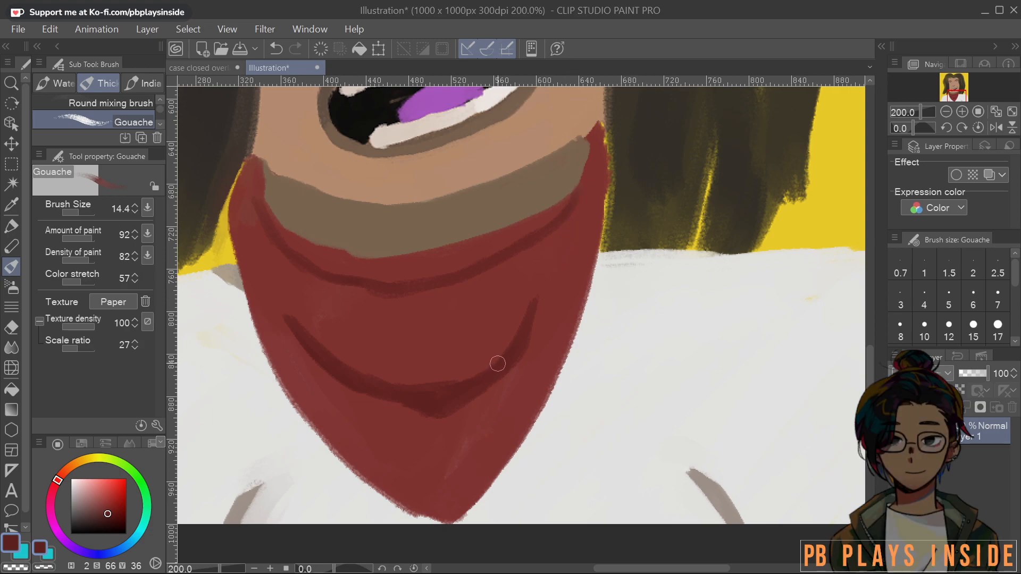
Extend both ends of the lower fold up toward the neckerchief's upper corners and refine its edges with the base red
drag(536, 304, 572, 250)
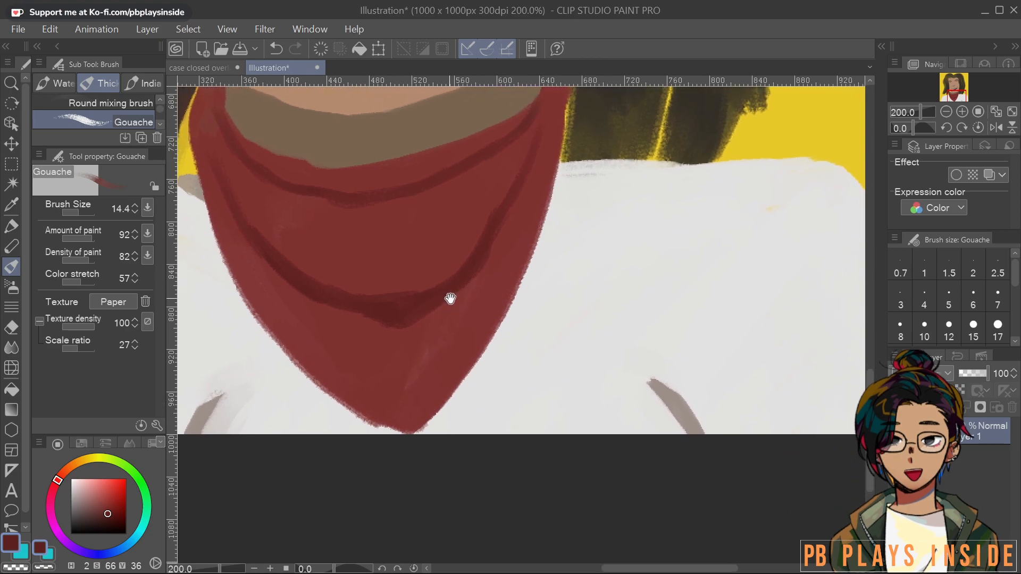
mouse_move(495, 399)
mouse_down()
mouse_move(449, 297)
mouse_move(467, 288)
mouse_up()
mouse_move(497, 249)
mouse_down()
mouse_move(453, 292)
mouse_move(469, 316)
mouse_up()
mouse_move(417, 367)
mouse_down()
mouse_move(469, 274)
mouse_move(432, 319)
mouse_move(423, 310)
mouse_up()
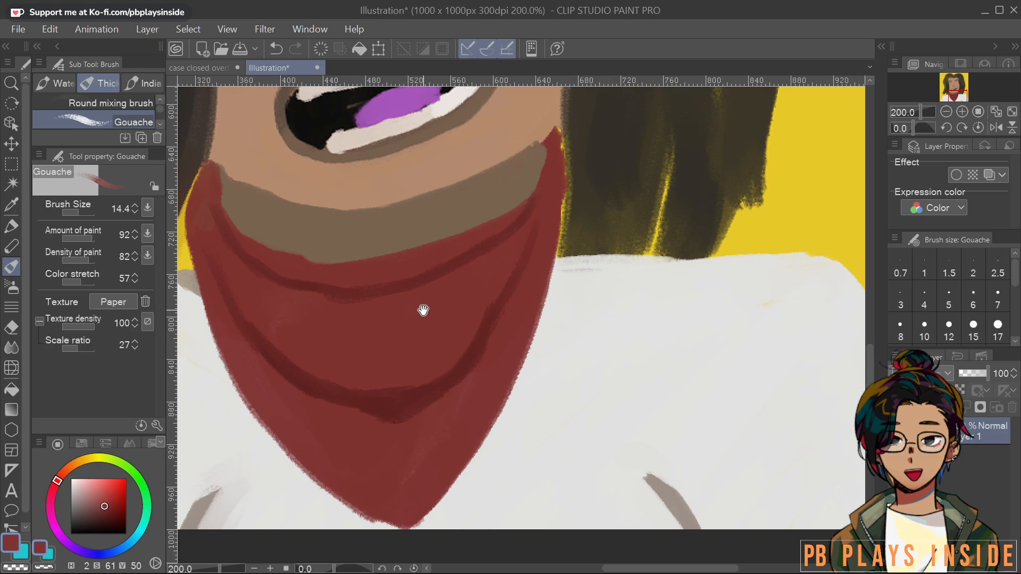
mouse_move(422, 304)
mouse_down()
mouse_move(452, 369)
mouse_move(456, 298)
mouse_up()
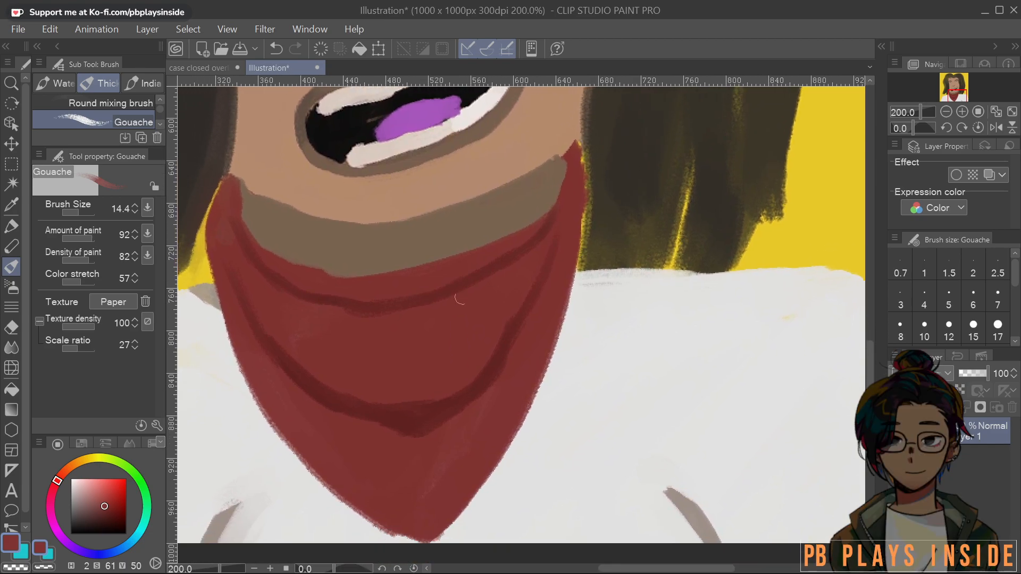
Sample the shirt white and shift it to a pale pink at hue 0, saturation 11, value 77, with brush size 7.8
scroll(455, 303, down, 6)
scroll(532, 320, up, 6)
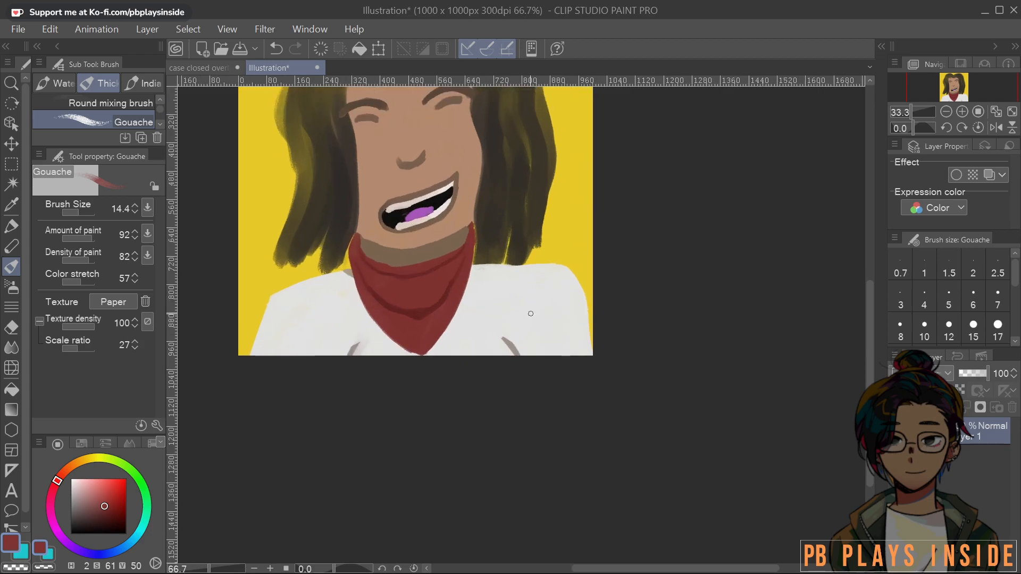
scroll(622, 267, up, 1)
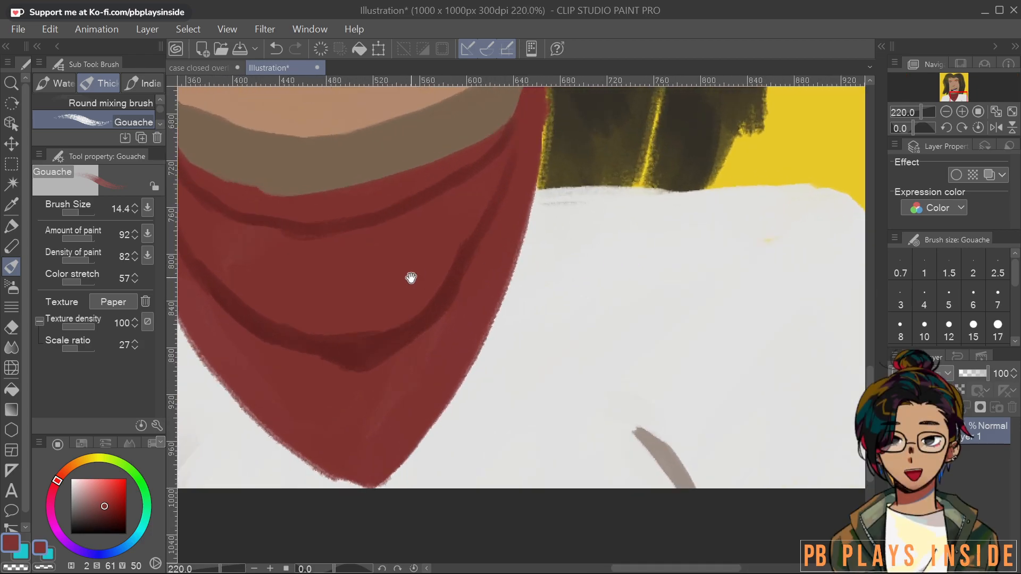
drag(431, 271, 596, 262)
drag(659, 250, 580, 226)
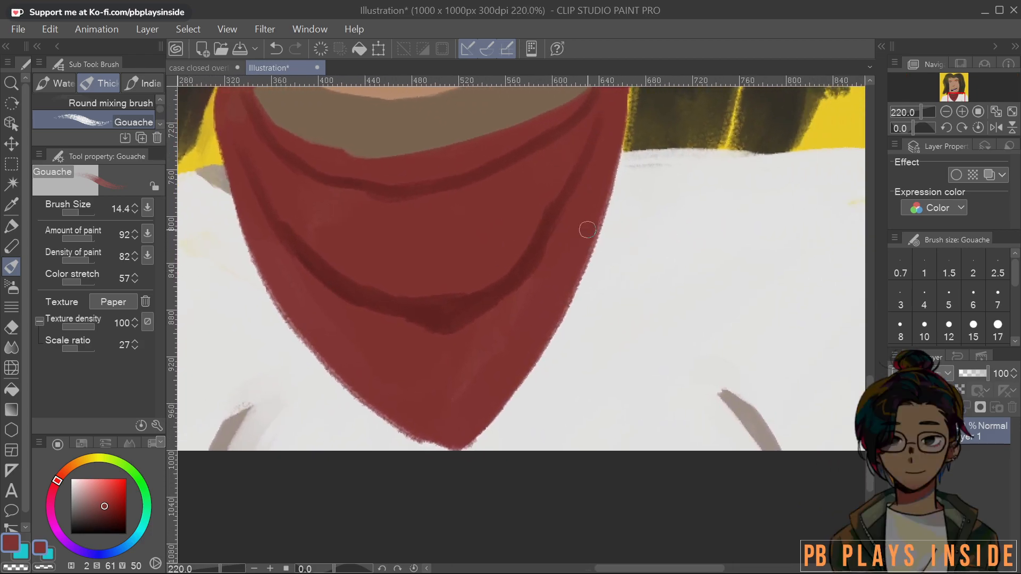
alt+click(610, 419)
alt+click(600, 403)
key(bracketleft)
key(bracketleft)
key(bracketleft)
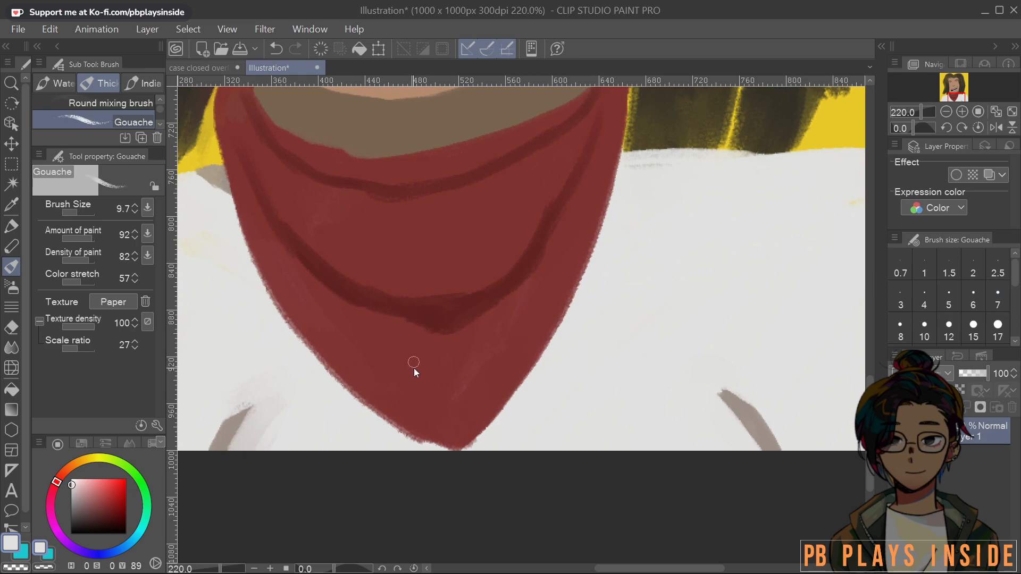
click(79, 489)
mouse_move(377, 362)
mouse_down()
mouse_move(382, 386)
mouse_move(384, 375)
mouse_up()
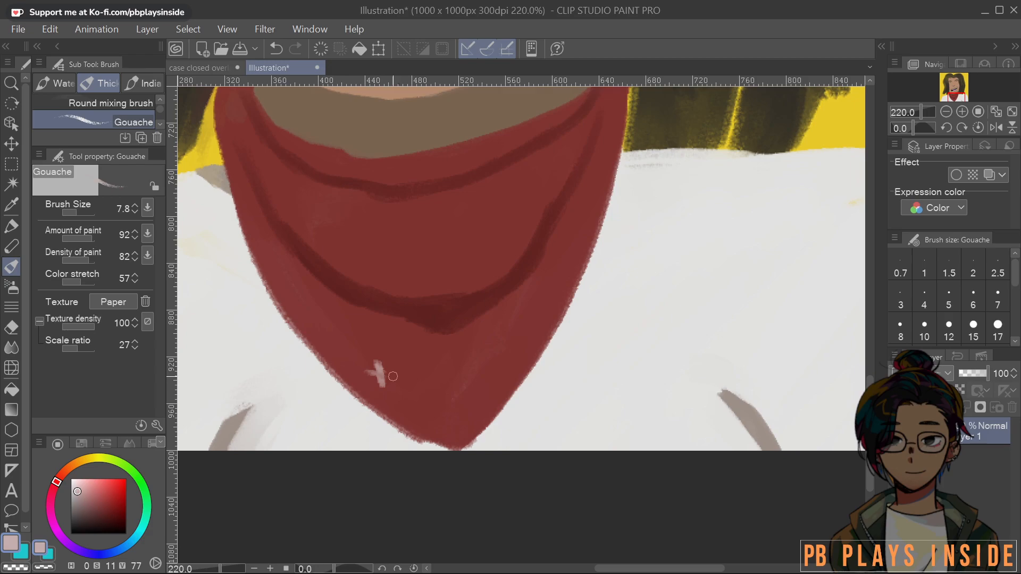
key(ctrl+z)
key(ctrl+z)
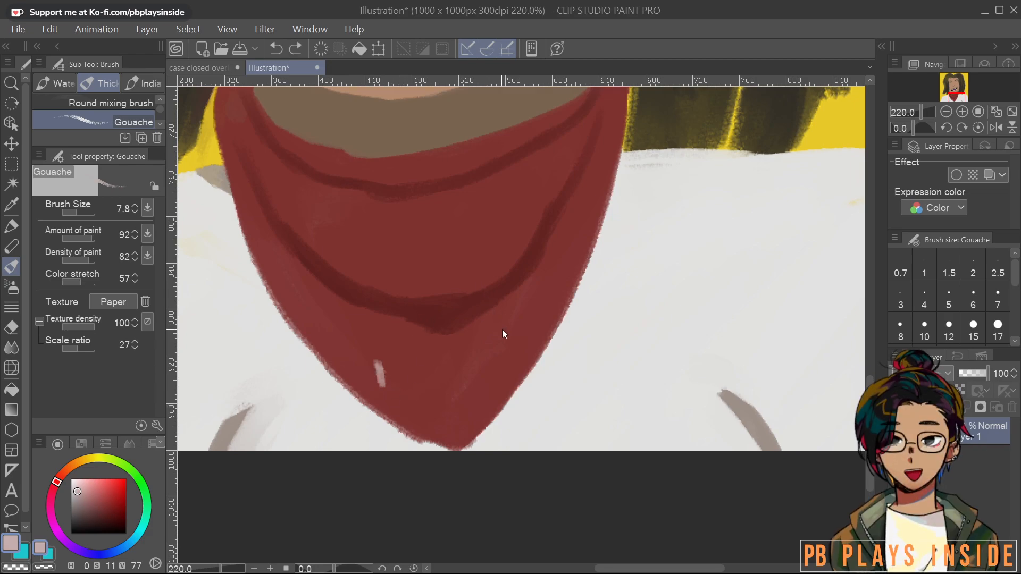
Paint two pale pink slanted ovals below the lower fold and a row of small dots along both outer edges of the neckerchief
mouse_move(508, 328)
mouse_down()
mouse_move(518, 307)
mouse_move(508, 331)
mouse_up()
drag(371, 348, 390, 364)
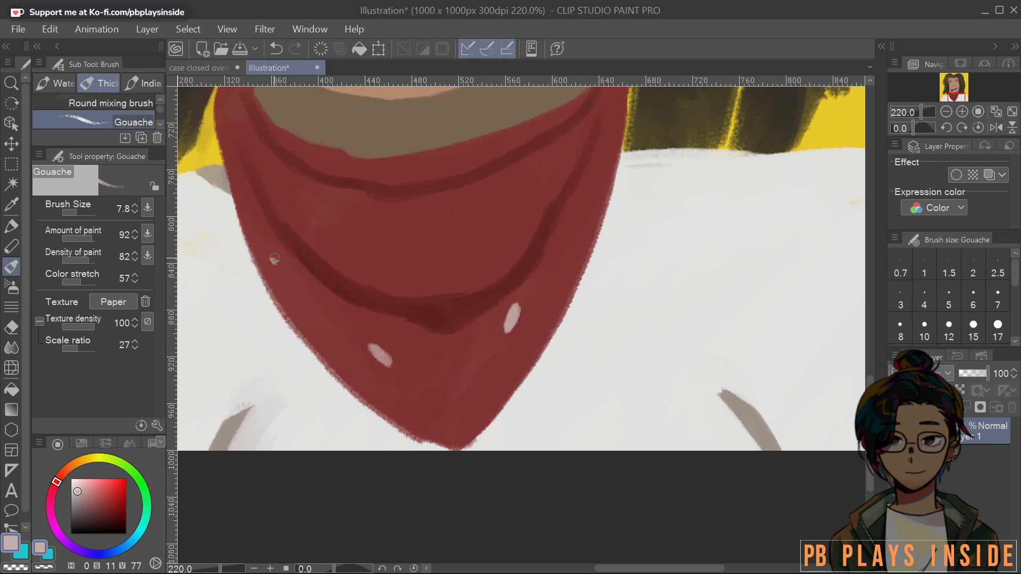
click(297, 304)
click(331, 346)
click(359, 382)
click(388, 403)
click(515, 372)
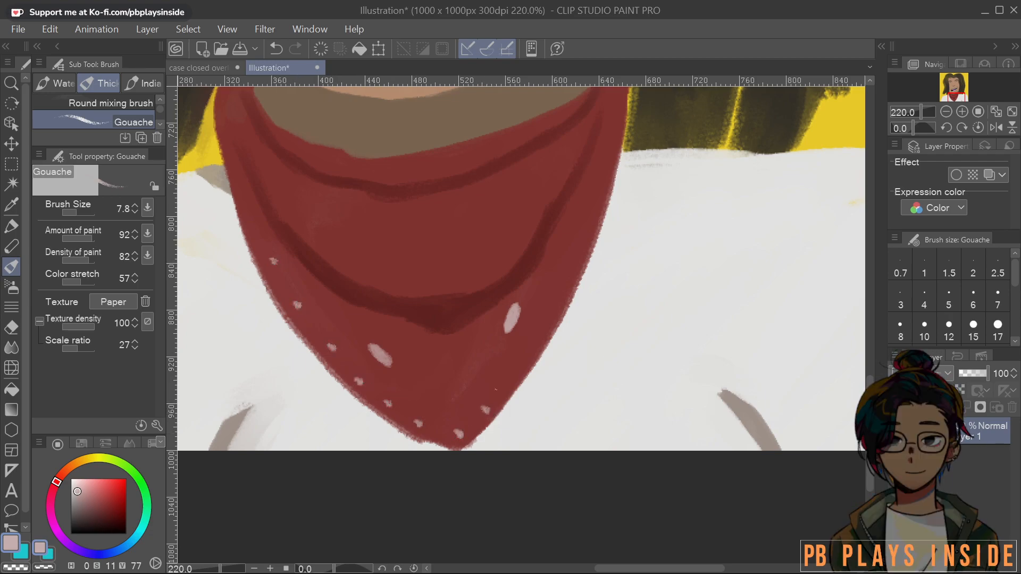
click(575, 272)
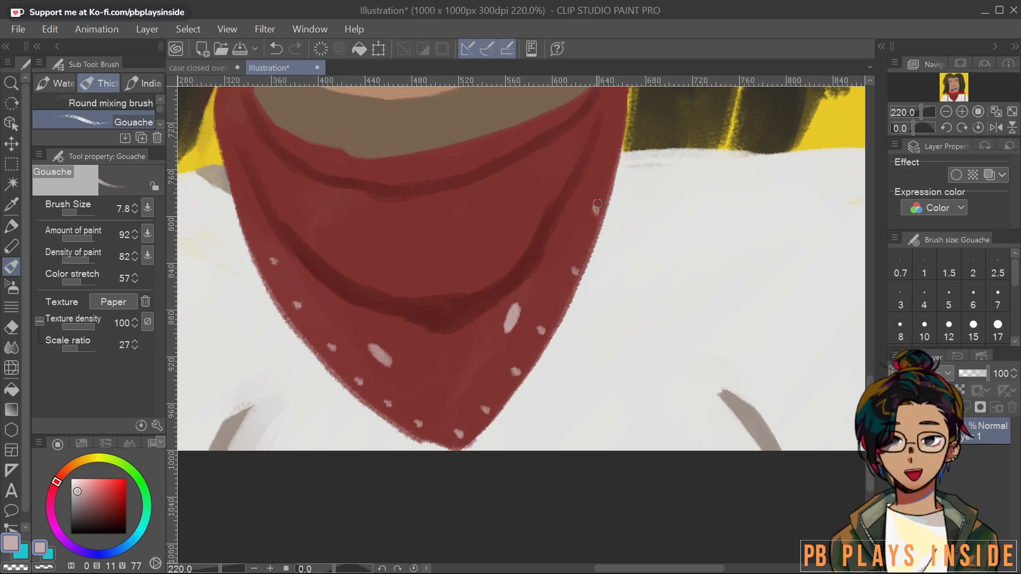
click(615, 114)
click(250, 228)
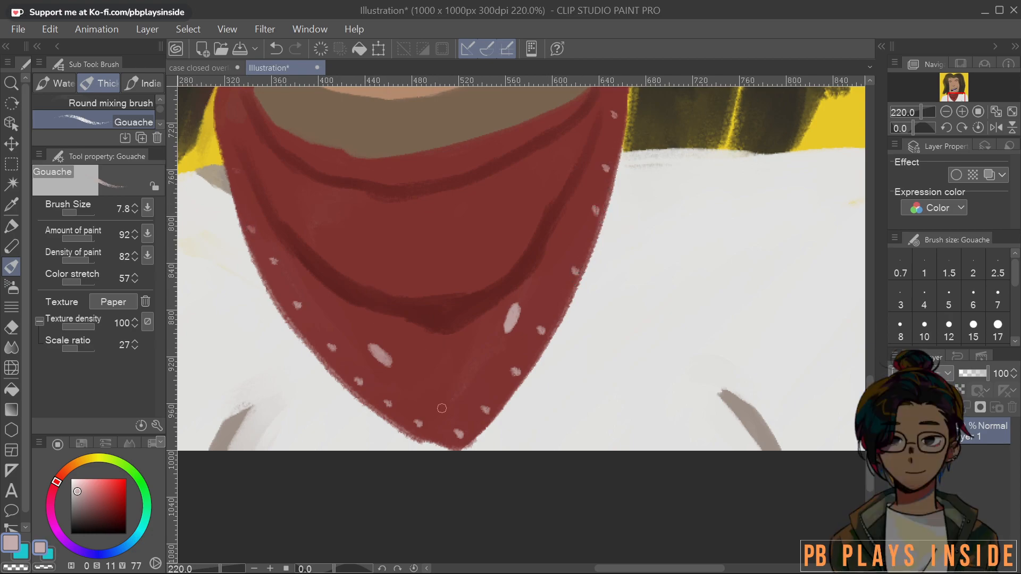
Paint a filled pale pink paisley teardrop near the neckerchief's lower tip and a curved dash above each slanted oval
mouse_move(427, 345)
mouse_down()
mouse_move(434, 383)
mouse_move(456, 394)
mouse_move(473, 380)
mouse_move(426, 347)
mouse_move(448, 386)
mouse_move(452, 374)
mouse_move(470, 376)
mouse_move(447, 366)
mouse_move(446, 378)
mouse_move(441, 368)
mouse_up()
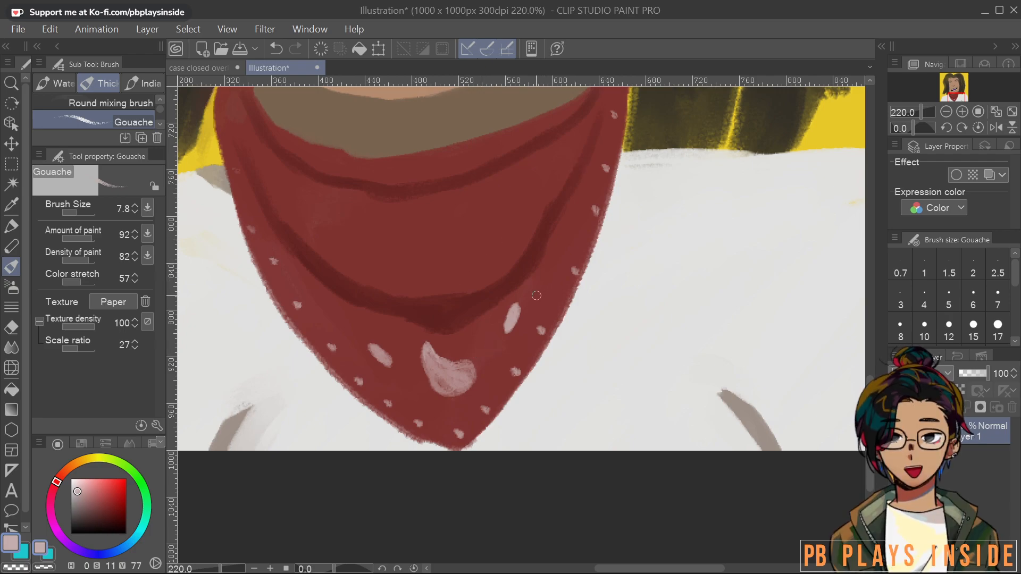
mouse_move(546, 273)
mouse_down()
mouse_move(551, 267)
mouse_move(533, 300)
mouse_up()
drag(356, 334, 329, 309)
drag(524, 224, 532, 208)
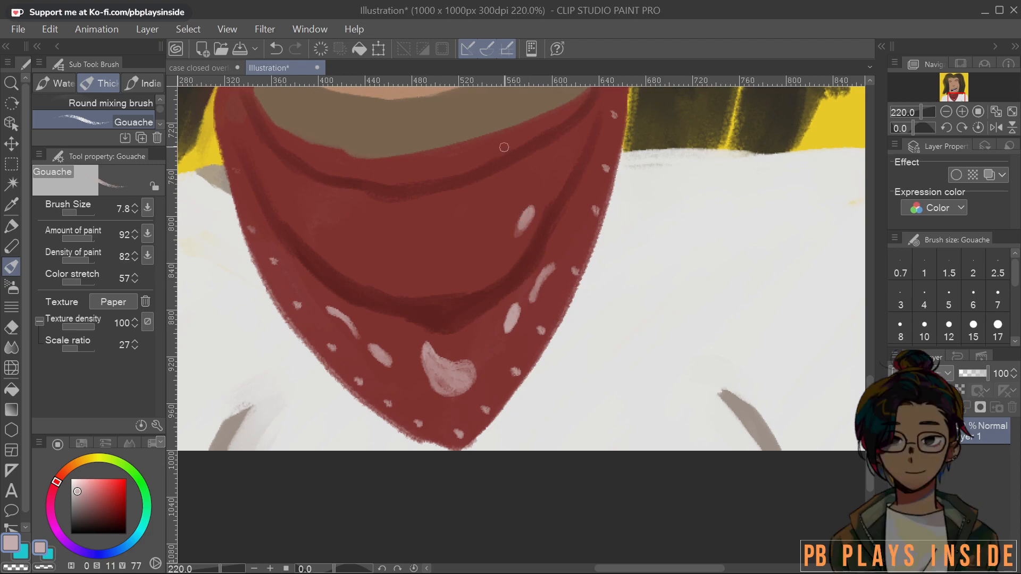
key(ctrl+z)
Paint a thin pale pink line just above the lower fold, curving between the neckerchief's two upper corners
drag(511, 252, 576, 136)
mouse_move(553, 184)
mouse_down()
mouse_move(510, 249)
mouse_move(495, 264)
mouse_up()
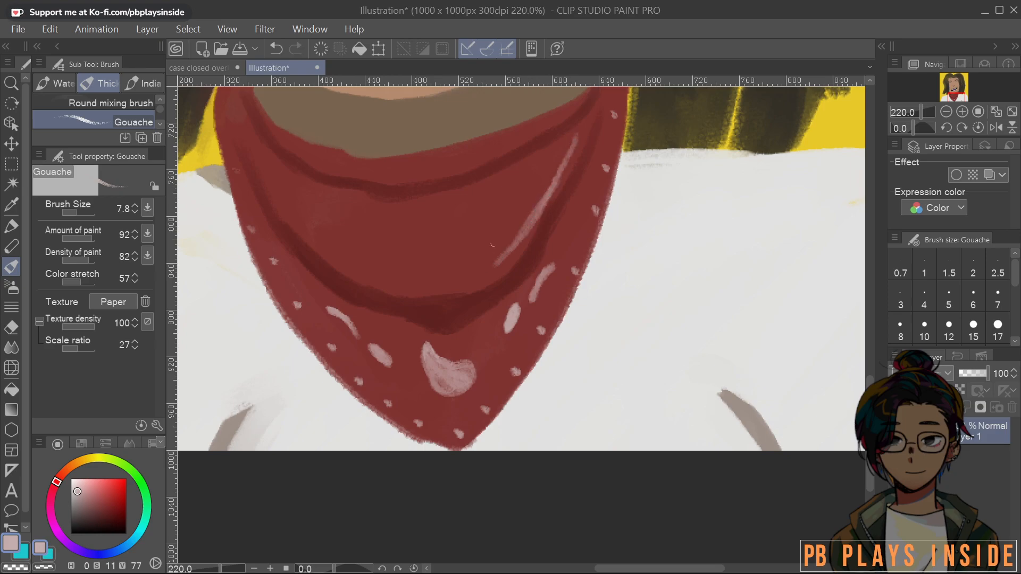
drag(254, 148, 325, 255)
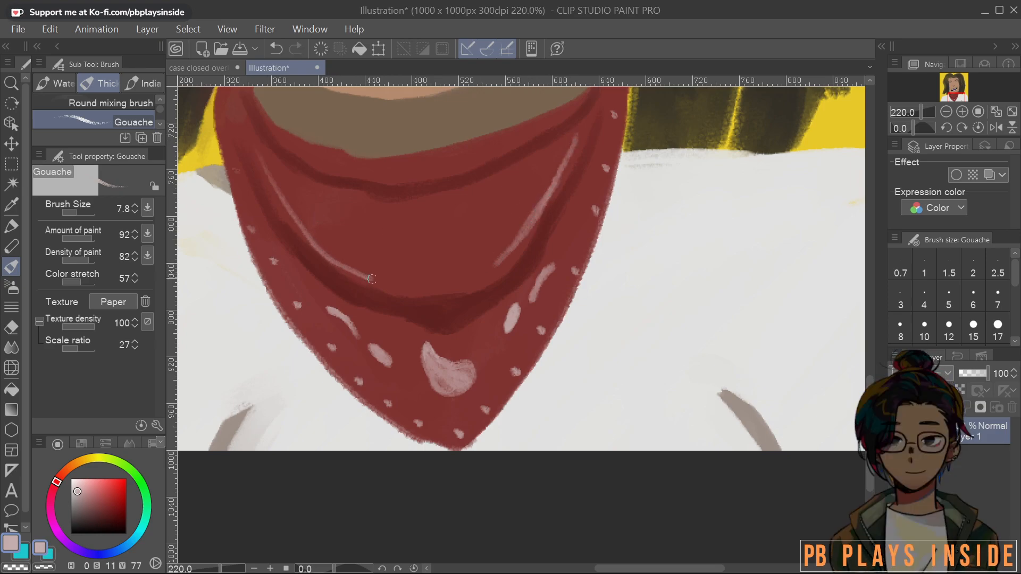
key(ctrl+z)
mouse_move(503, 257)
mouse_down()
mouse_move(450, 285)
mouse_move(423, 291)
mouse_up()
mouse_move(261, 160)
mouse_down()
mouse_move(297, 229)
mouse_move(333, 261)
mouse_move(386, 284)
mouse_move(445, 290)
mouse_up()
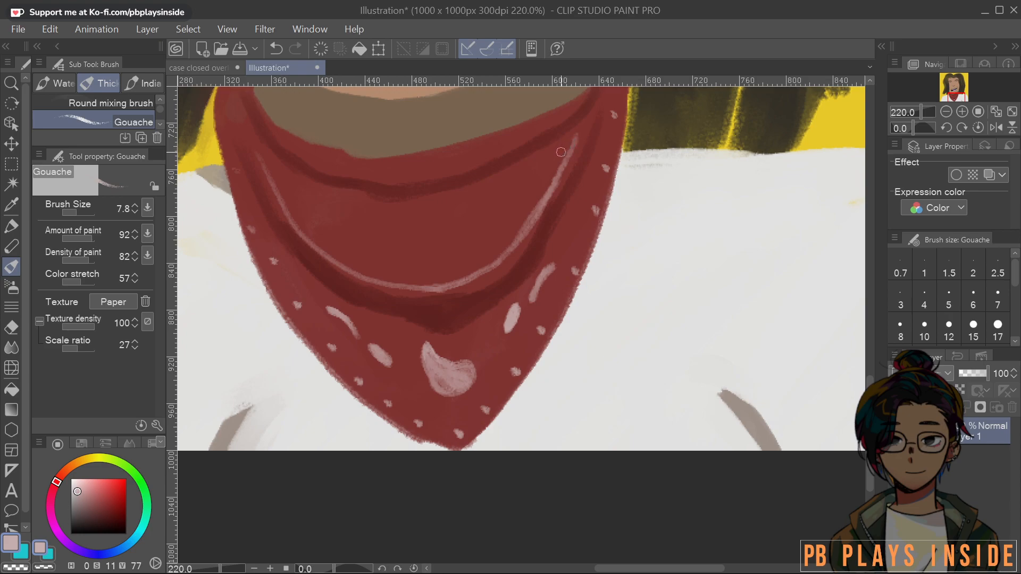
Paint pale pink petal shapes and two small ovals inside the curved line, spread along both sides and its lowest part
mouse_move(556, 154)
mouse_down()
mouse_move(521, 170)
mouse_move(553, 171)
mouse_up()
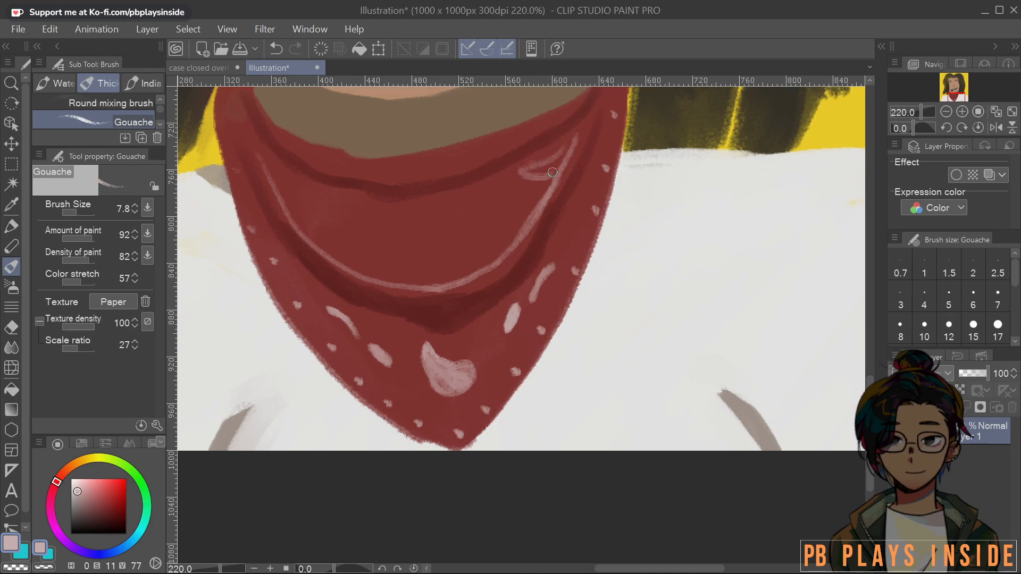
mouse_move(287, 188)
mouse_down()
mouse_move(304, 211)
mouse_move(279, 195)
mouse_up()
mouse_move(458, 264)
mouse_down()
mouse_move(489, 239)
mouse_move(466, 271)
mouse_move(470, 240)
mouse_move(483, 241)
mouse_move(383, 270)
mouse_move(421, 267)
mouse_move(393, 267)
mouse_move(412, 274)
mouse_move(485, 245)
mouse_up()
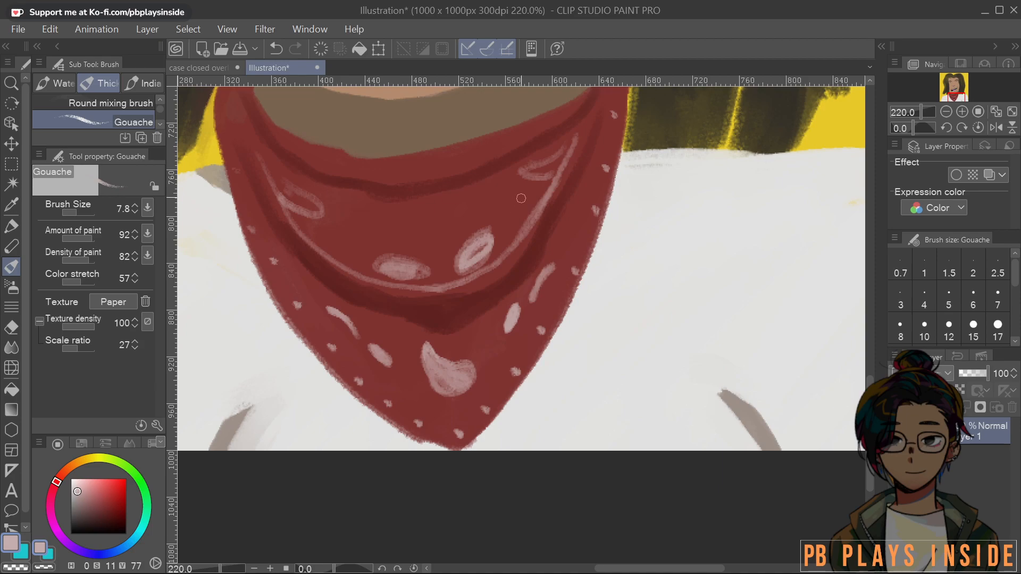
drag(513, 205, 515, 215)
mouse_move(337, 230)
mouse_down()
mouse_move(344, 244)
mouse_move(297, 196)
mouse_up()
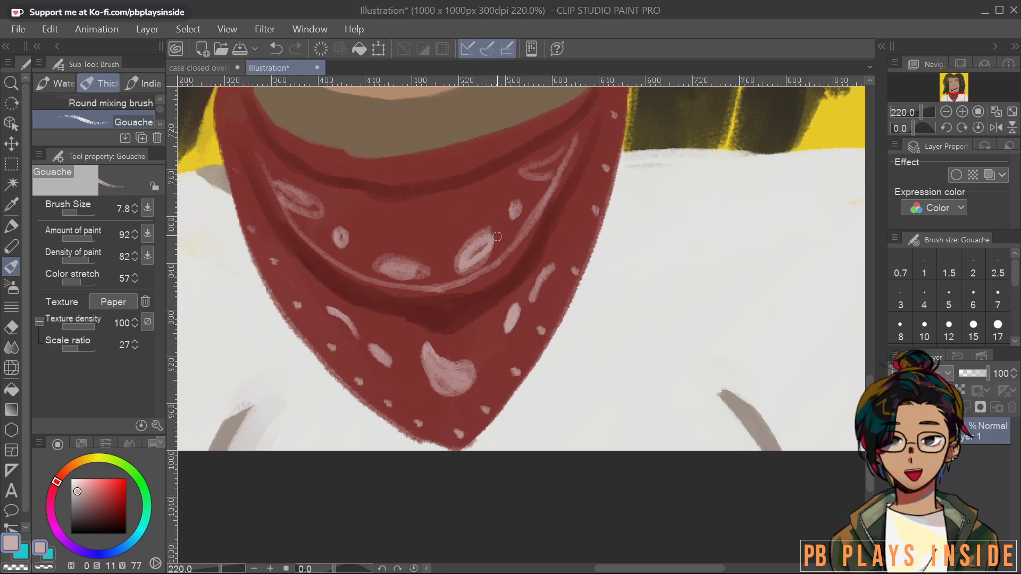
Paint a filled pale pink fan-shaped flower with two side leaves between the folds and fill the outer petals
mouse_move(438, 262)
mouse_down()
mouse_move(400, 215)
mouse_move(433, 200)
mouse_move(463, 208)
mouse_move(441, 262)
mouse_up()
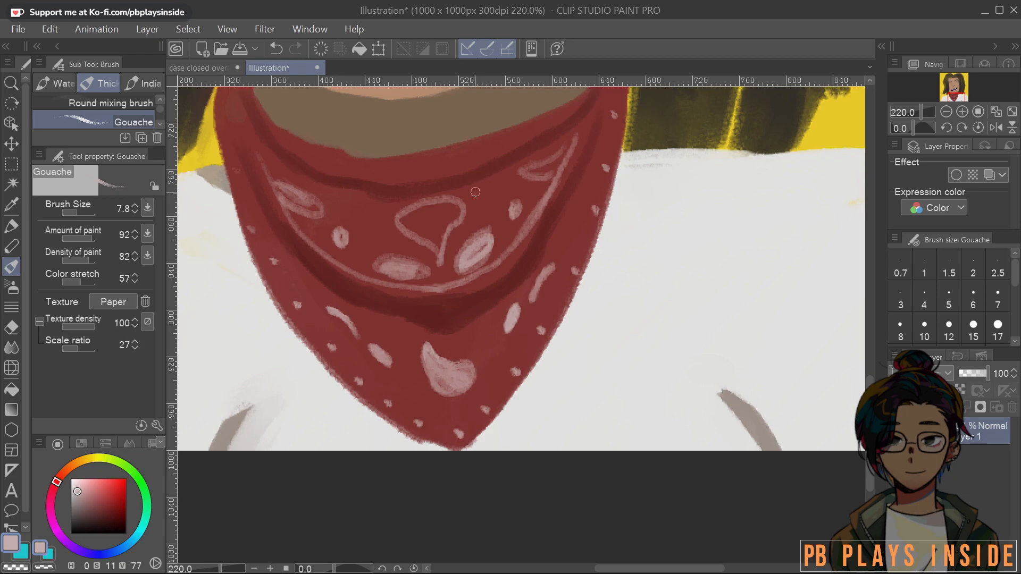
mouse_move(400, 242)
mouse_down()
mouse_move(373, 230)
mouse_move(392, 227)
mouse_up()
drag(467, 206, 455, 225)
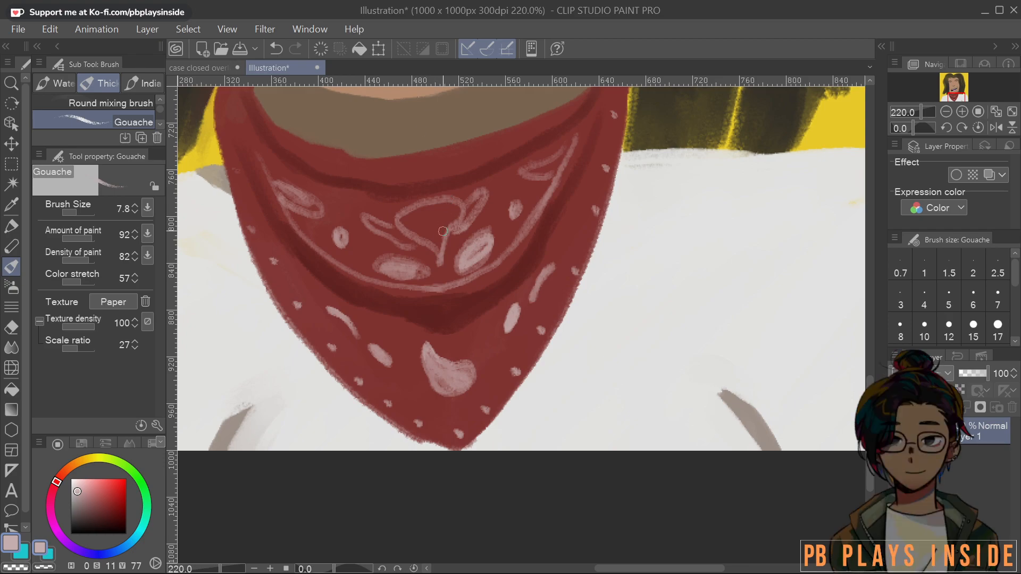
mouse_move(408, 227)
mouse_down()
mouse_move(441, 239)
mouse_move(453, 204)
mouse_move(408, 231)
mouse_move(431, 250)
mouse_move(460, 210)
mouse_move(436, 219)
mouse_move(481, 194)
mouse_move(416, 241)
mouse_move(389, 228)
mouse_up()
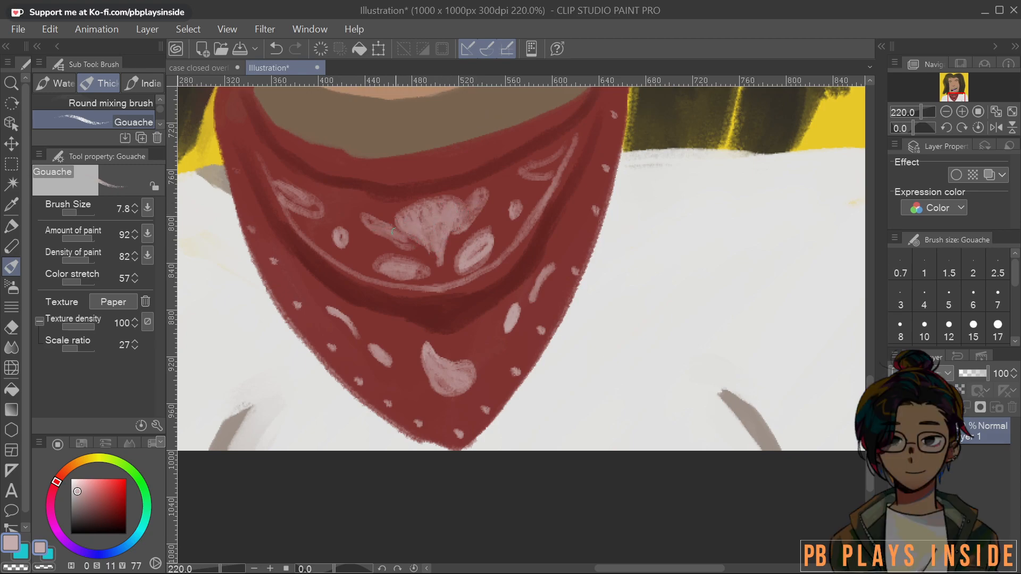
mouse_move(526, 165)
mouse_down()
mouse_move(548, 173)
mouse_move(558, 162)
mouse_up()
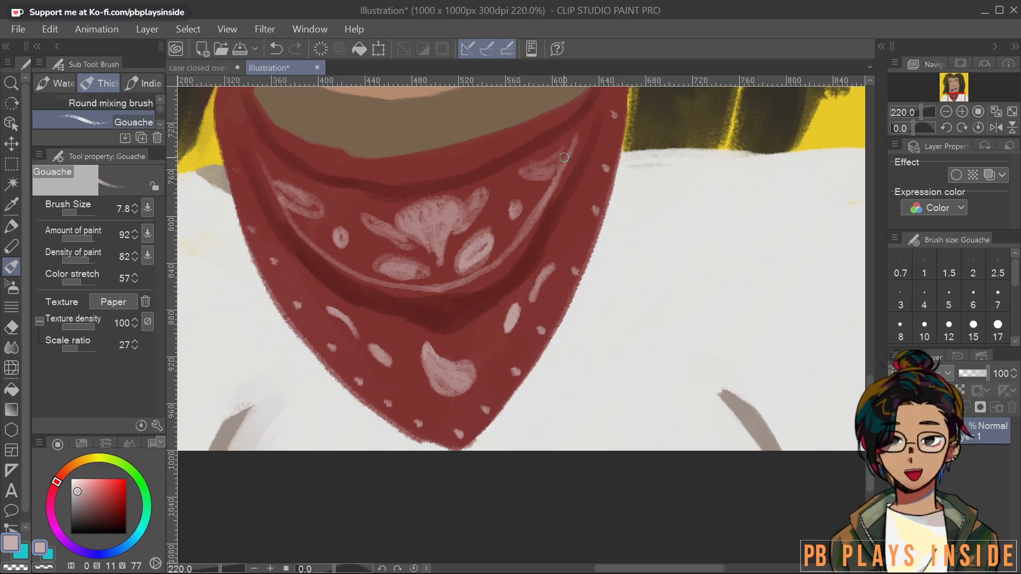
drag(281, 191, 320, 200)
Sample a muted pink at hue 2, saturation 30, value 64, and add dots at the neckerchief's upper corners and a thin line above the upper fold
scroll(458, 242, down, 5)
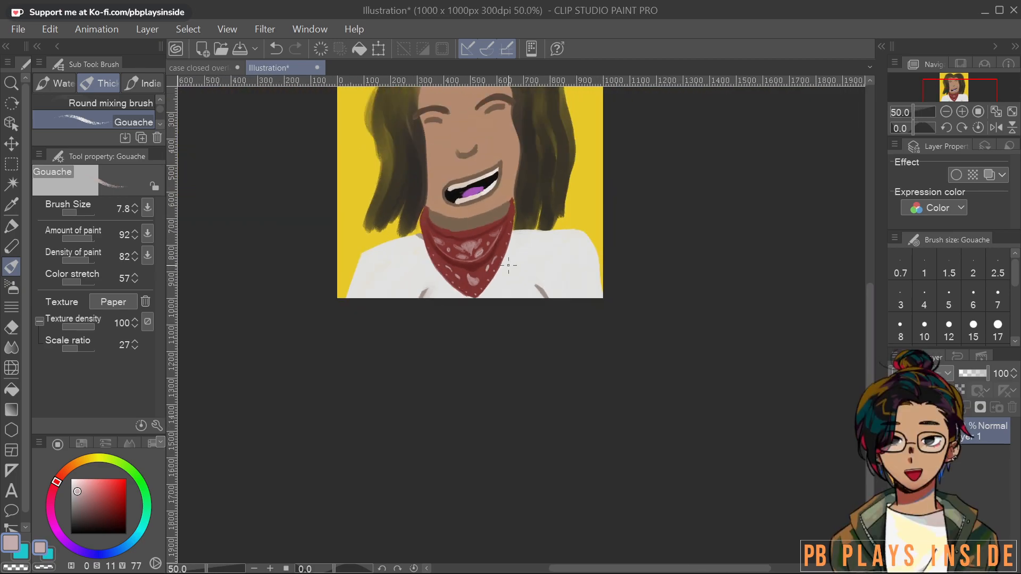
scroll(509, 266, up, 2)
scroll(508, 266, up, 3)
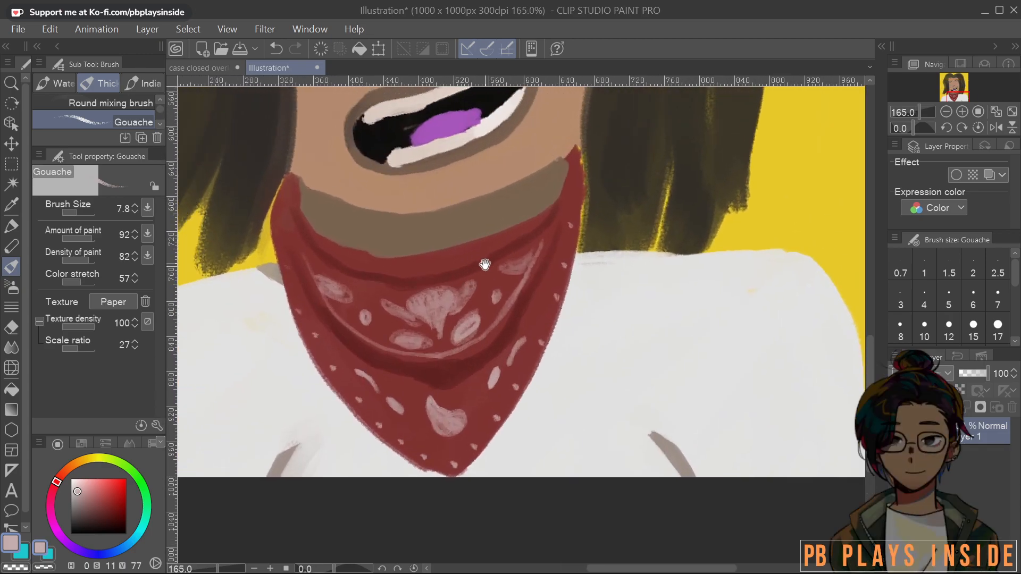
alt+click(269, 290)
alt+click(310, 288)
click(275, 291)
click(262, 244)
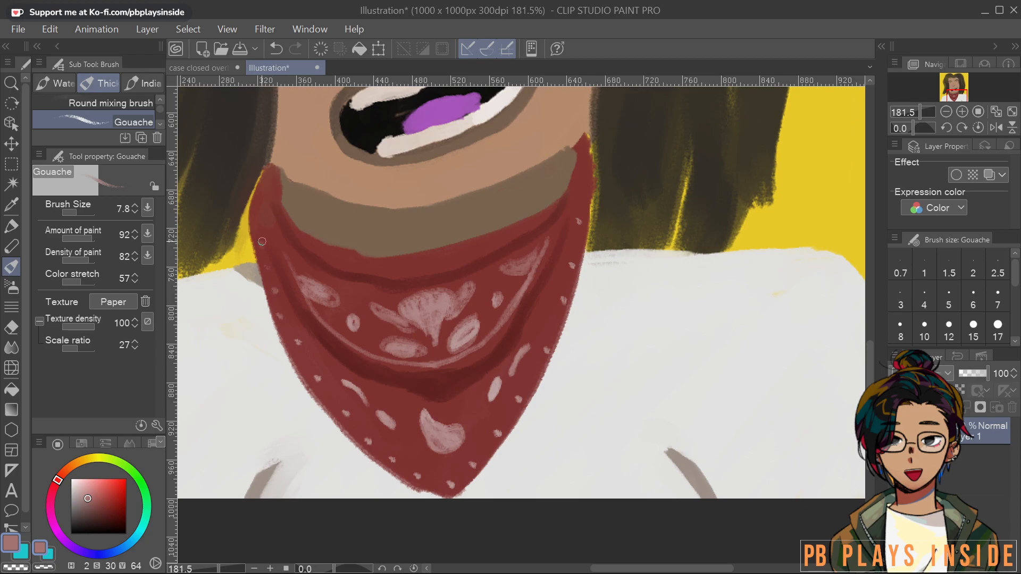
click(261, 207)
click(586, 172)
mouse_move(313, 255)
mouse_down()
mouse_move(379, 273)
mouse_move(364, 269)
mouse_move(460, 271)
mouse_up()
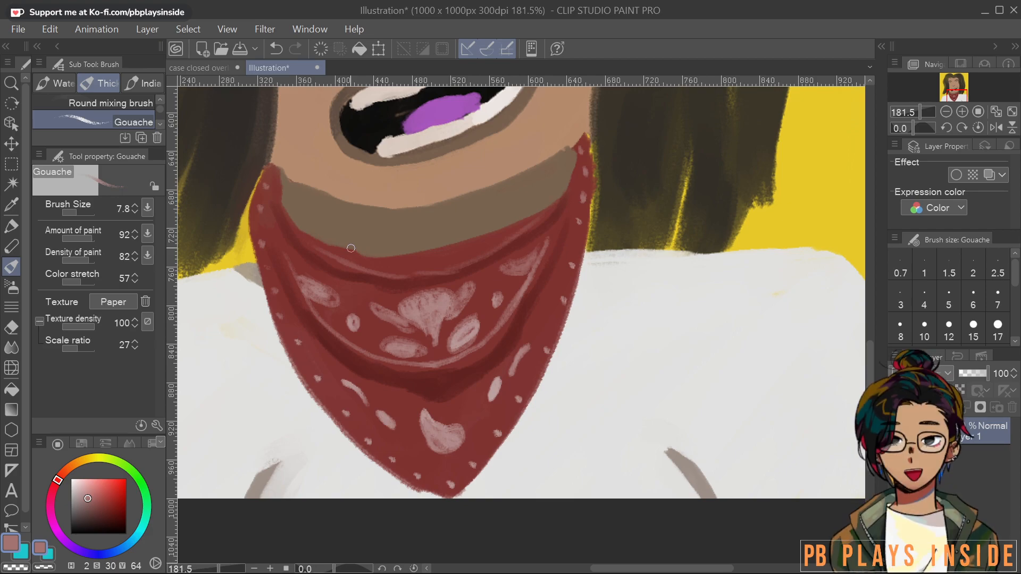
Examine the neckerchief pattern up close and against the whole portrait
mouse_move(608, 369)
mouse_down()
mouse_move(596, 386)
mouse_move(599, 373)
mouse_up()
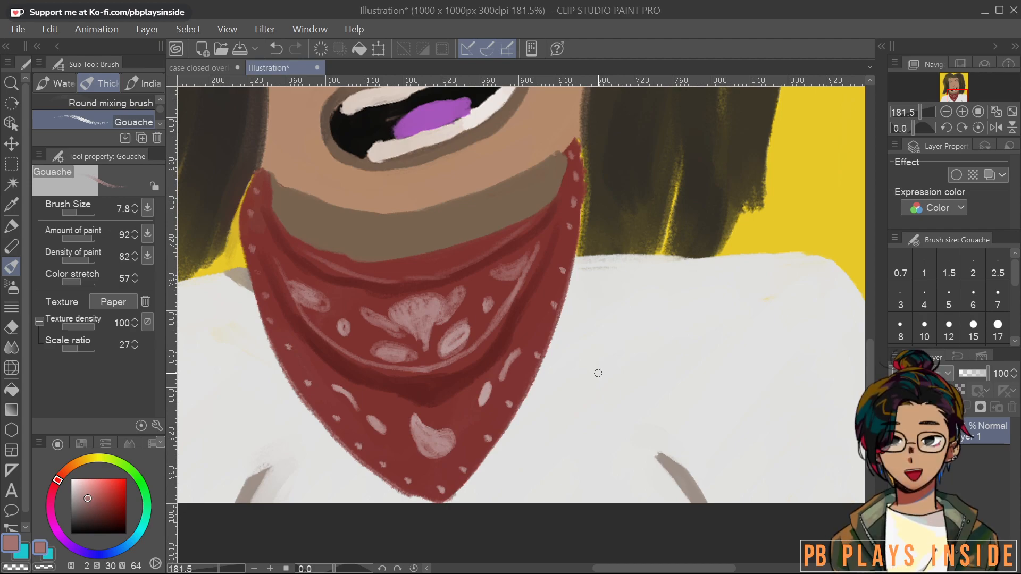
scroll(698, 408, down, 5)
scroll(621, 276, up, 7)
scroll(660, 295, down, 10)
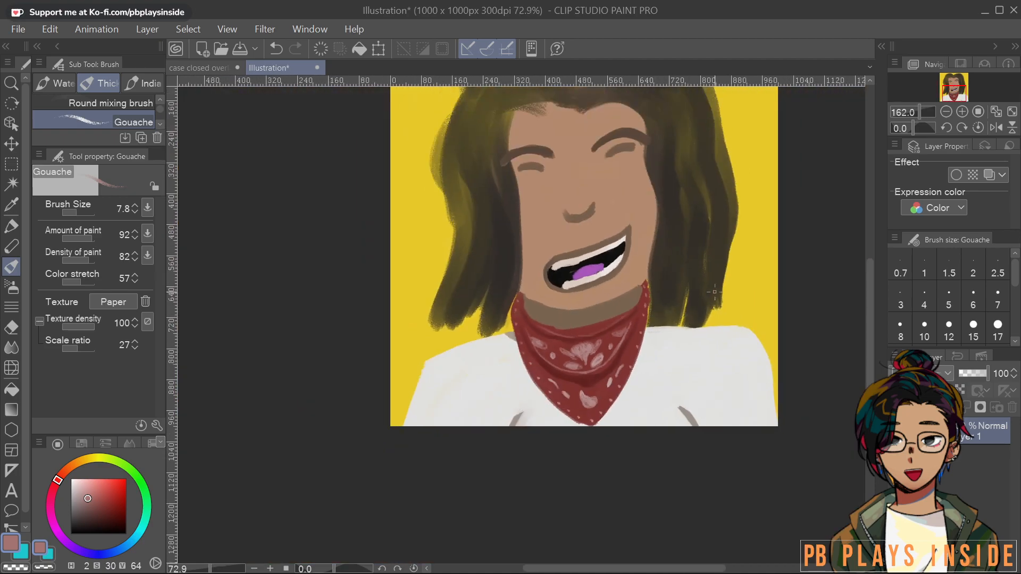
scroll(665, 255, down, 3)
drag(646, 258, 550, 274)
scroll(553, 339, up, 5)
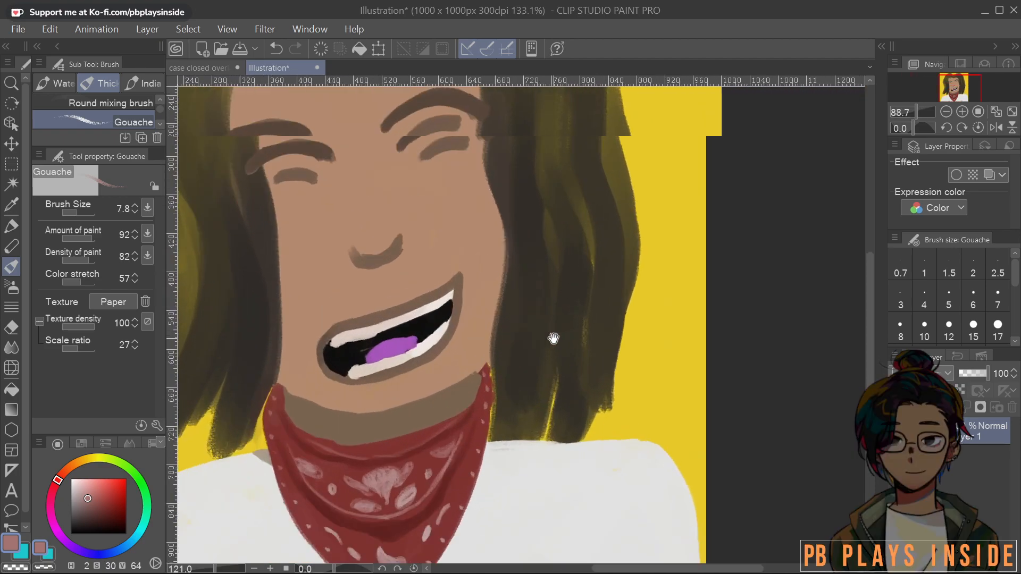
scroll(553, 338, up, 2)
Sample the skin tone at hue 25, saturation 38, value 70, and paint a light sliver at the neck shadow's right end
alt+click(543, 324)
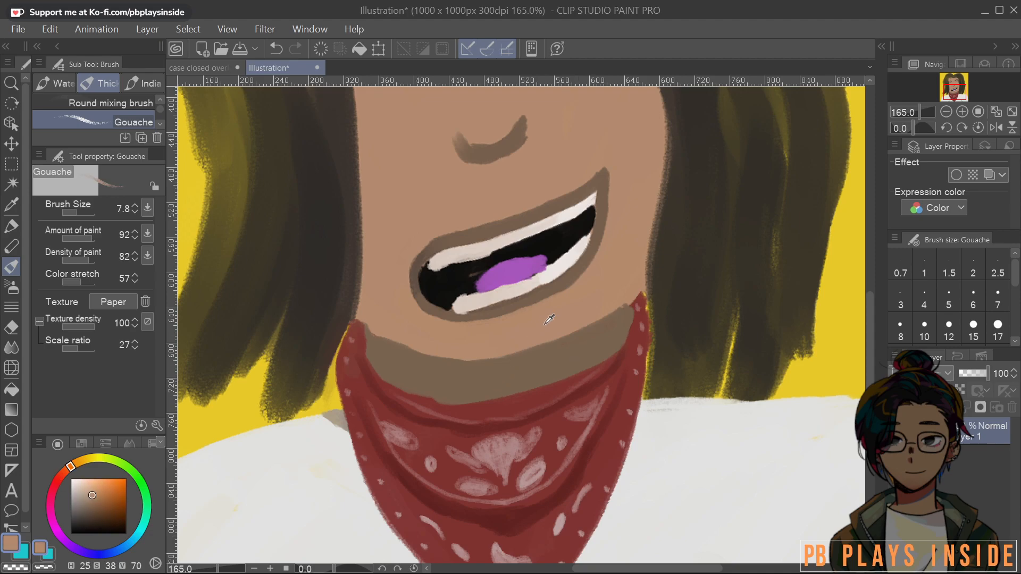
drag(632, 310, 616, 350)
scroll(556, 348, up, 5)
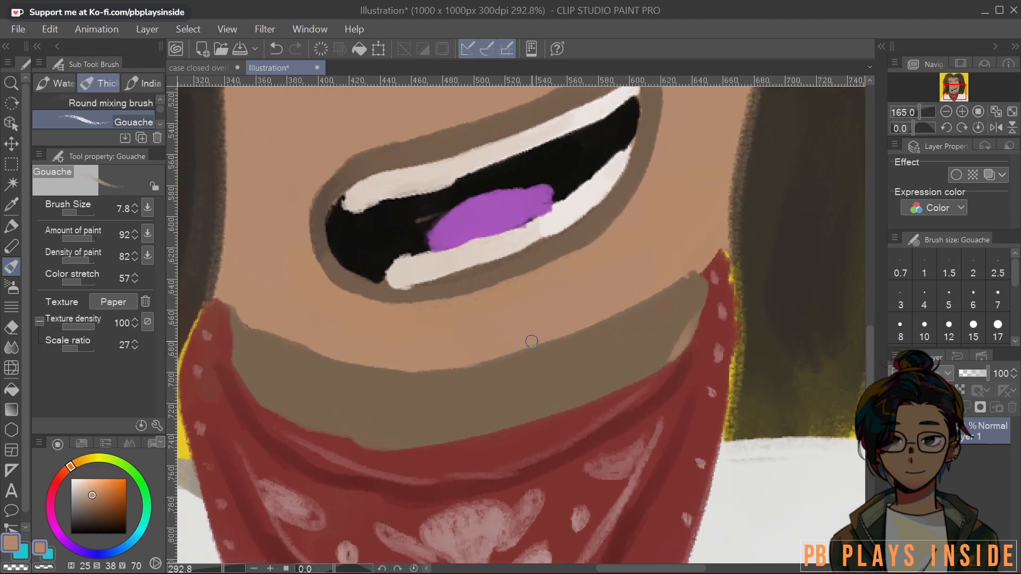
Mix a mid brown at hue 26, saturation 39, value 54, and paint it along the right part of the neck shadow's lower edge
alt+click(706, 360)
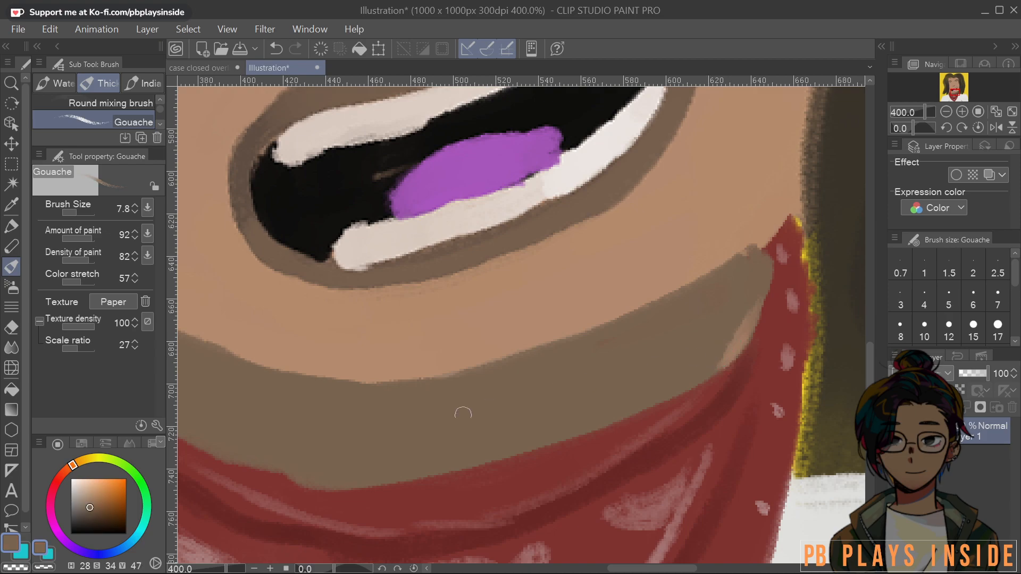
alt+click(406, 328)
click(93, 498)
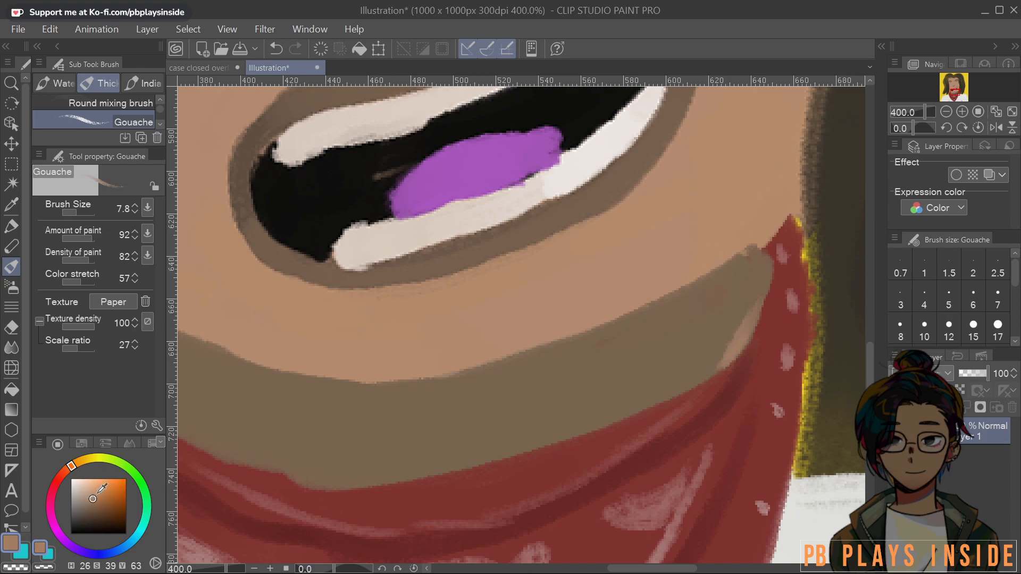
click(92, 504)
mouse_move(748, 321)
mouse_down()
mouse_move(733, 351)
mouse_move(653, 400)
mouse_up()
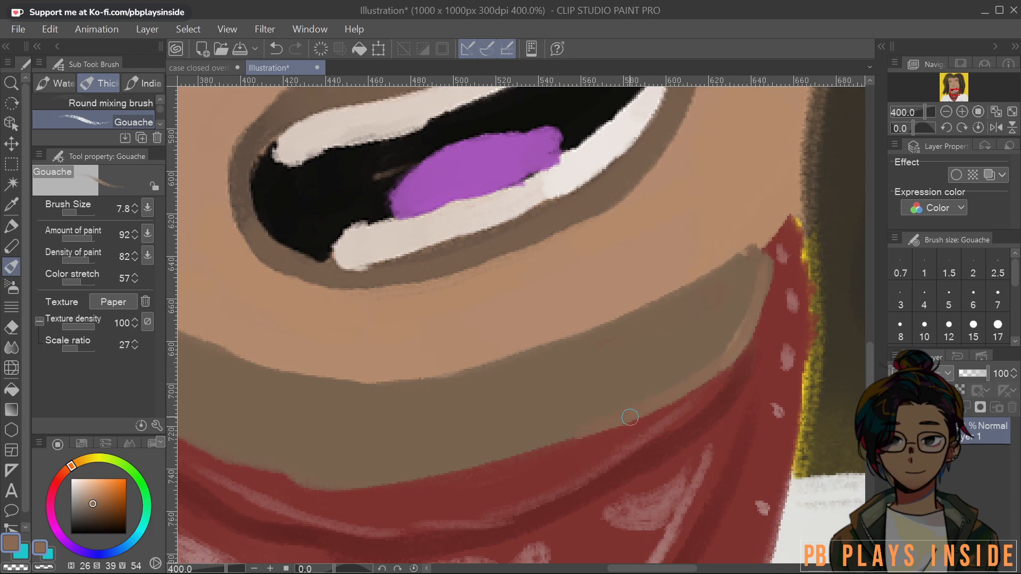
drag(608, 424, 658, 378)
Extend the mid brown along the neckerchief's upper edge through the middle and left of the neck with brush size 8.4
key(bracketleft)
key(bracketleft)
key(bracketleft)
mouse_move(271, 299)
mouse_down()
mouse_move(258, 279)
mouse_move(265, 330)
mouse_up()
mouse_move(275, 367)
mouse_down()
mouse_move(311, 411)
mouse_move(319, 399)
mouse_move(254, 314)
mouse_up()
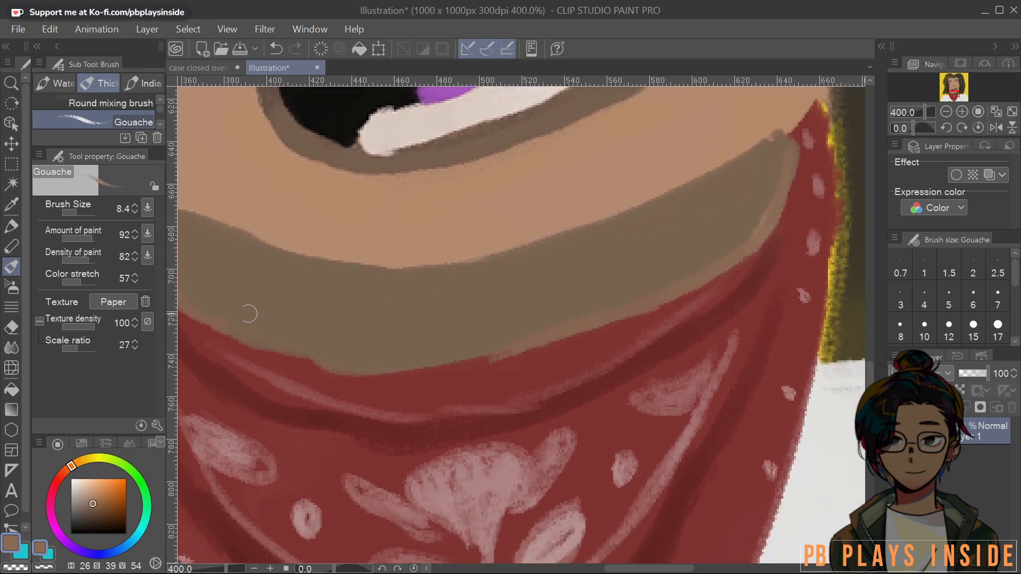
drag(331, 367, 364, 372)
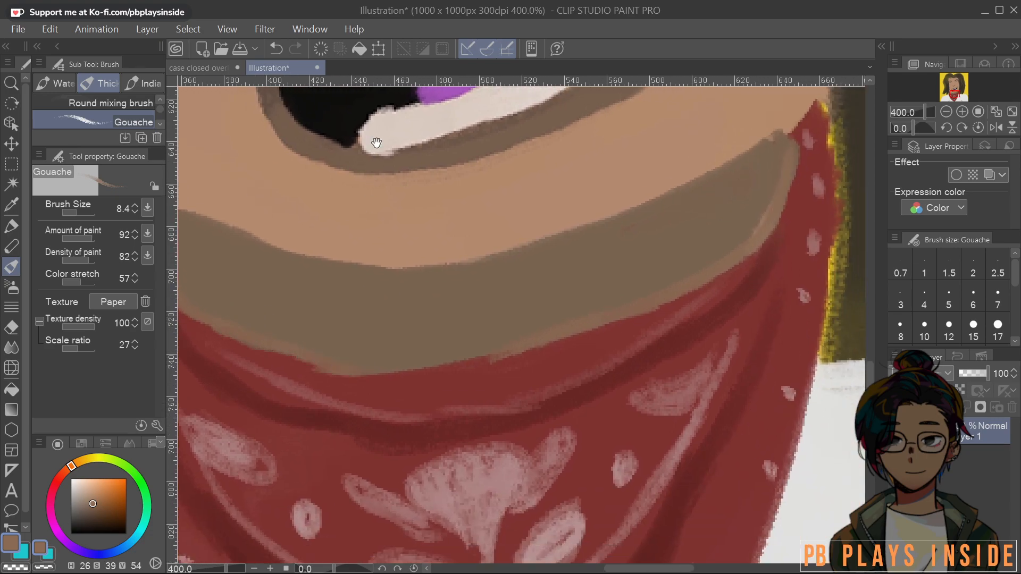
drag(377, 143, 577, 189)
drag(547, 413, 664, 399)
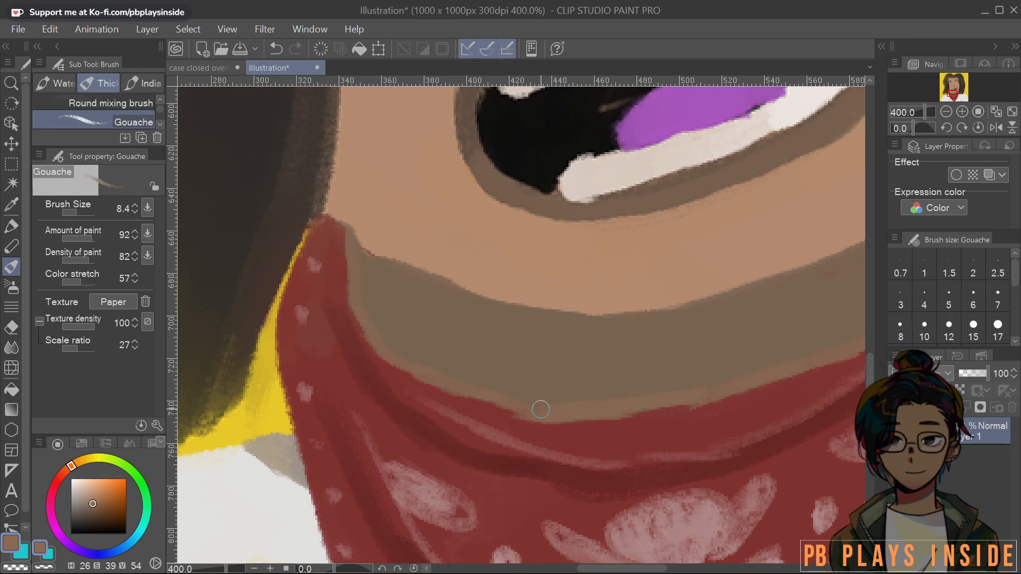
Broaden the mid brown into the neck shadow at its right and left ends, raising the brush size to 13.0
scroll(672, 337, down, 6)
drag(771, 347, 597, 372)
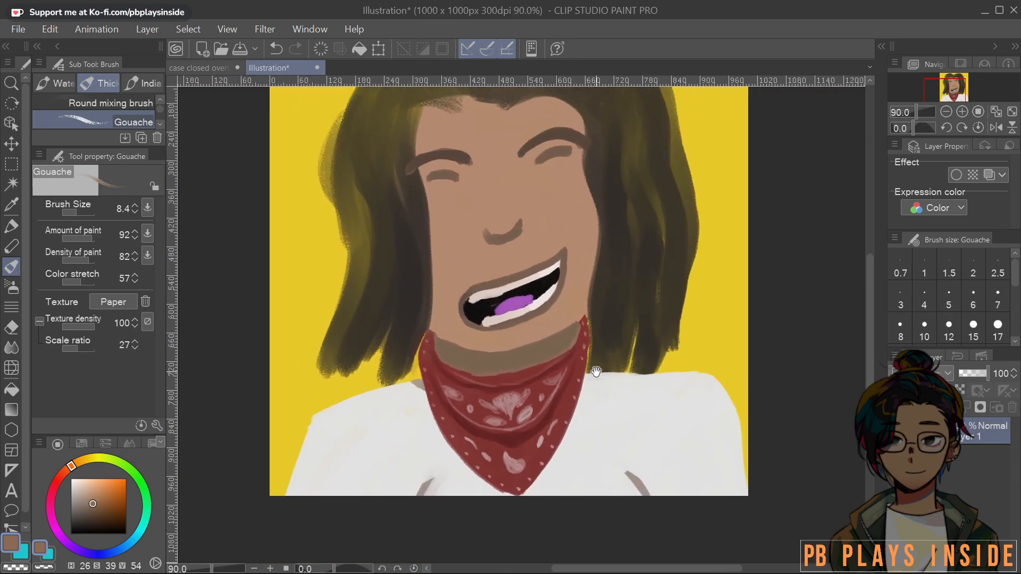
scroll(596, 372, up, 3)
scroll(596, 372, up, 2)
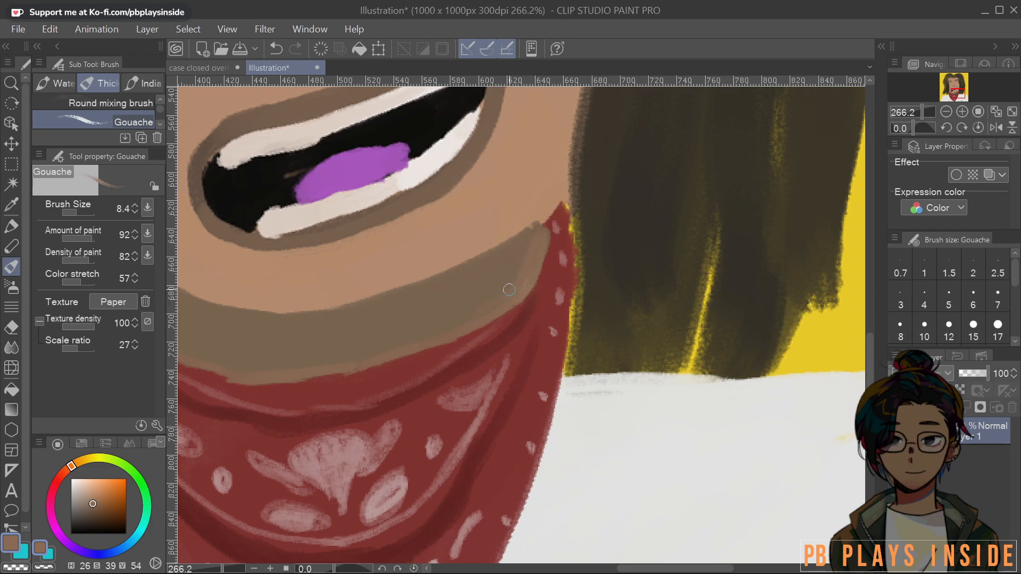
drag(532, 244, 616, 336)
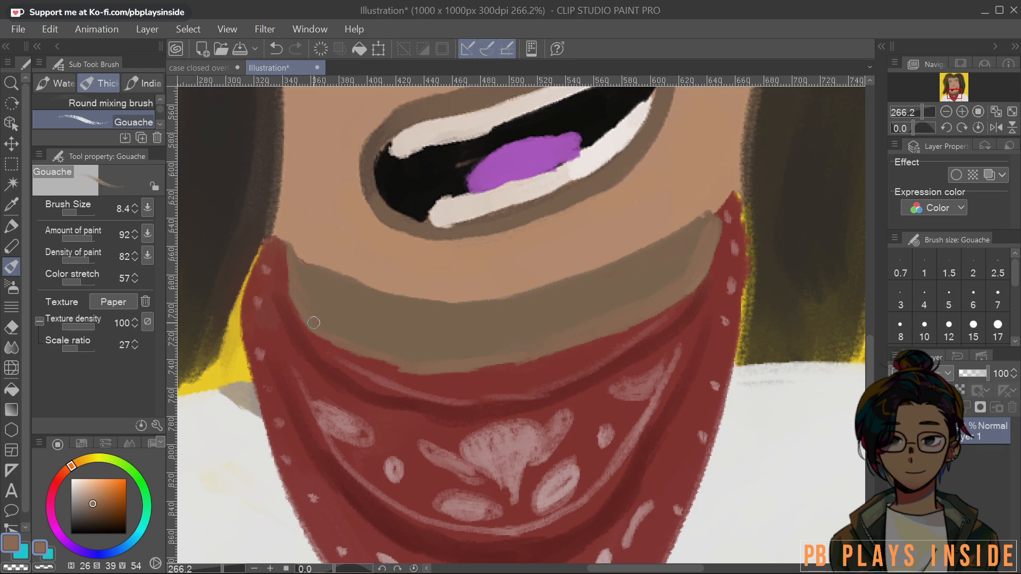
mouse_move(311, 293)
mouse_down()
mouse_move(308, 283)
mouse_move(317, 313)
mouse_up()
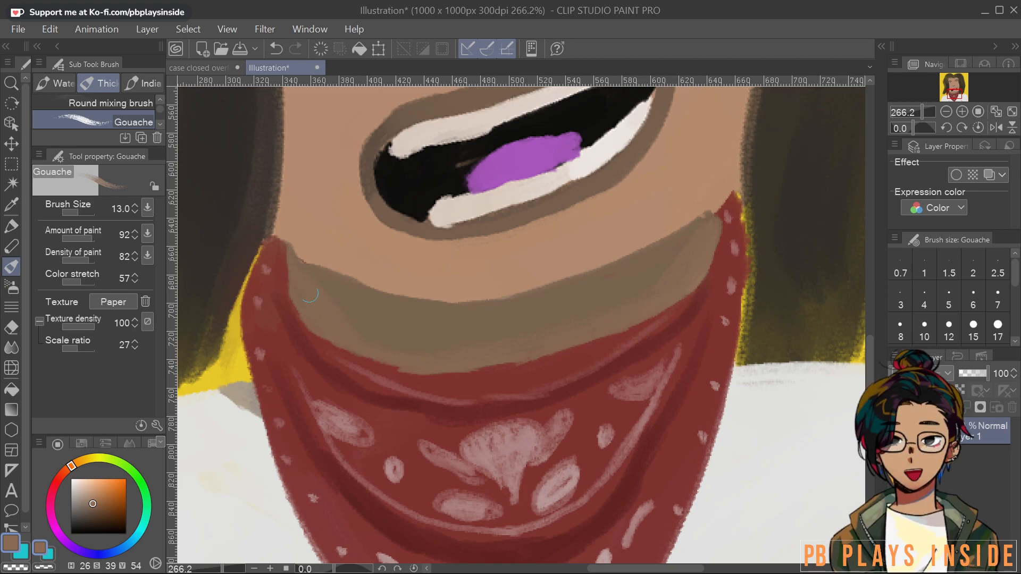
Blend the mid brown into the middle of the neck shadow, using a sampled brown at hue 27, saturation 36, value 52, and brush size 18.4
scroll(416, 338, down, 15)
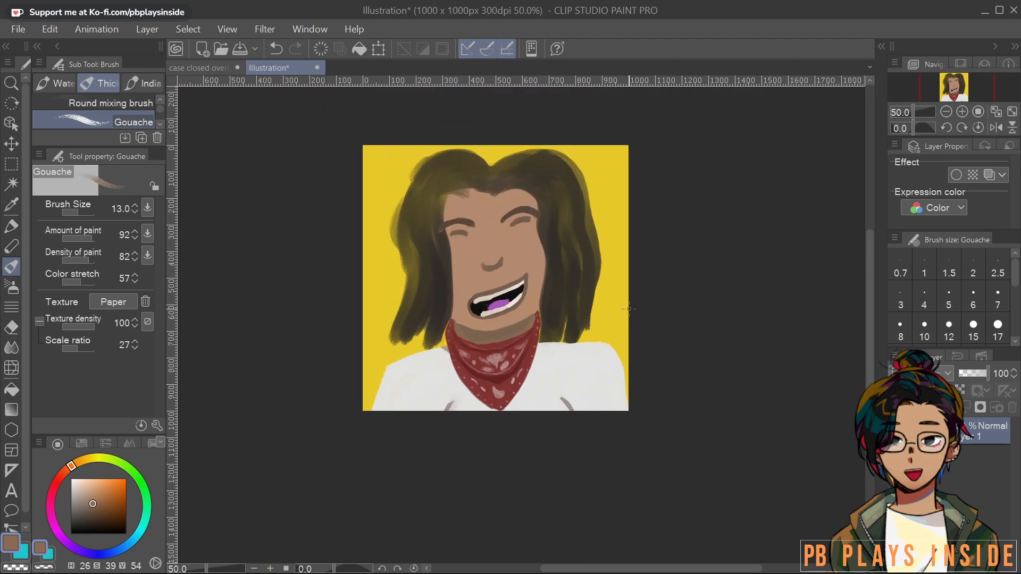
drag(628, 308, 581, 331)
scroll(556, 326, up, 12)
drag(414, 359, 734, 306)
scroll(733, 305, up, 3)
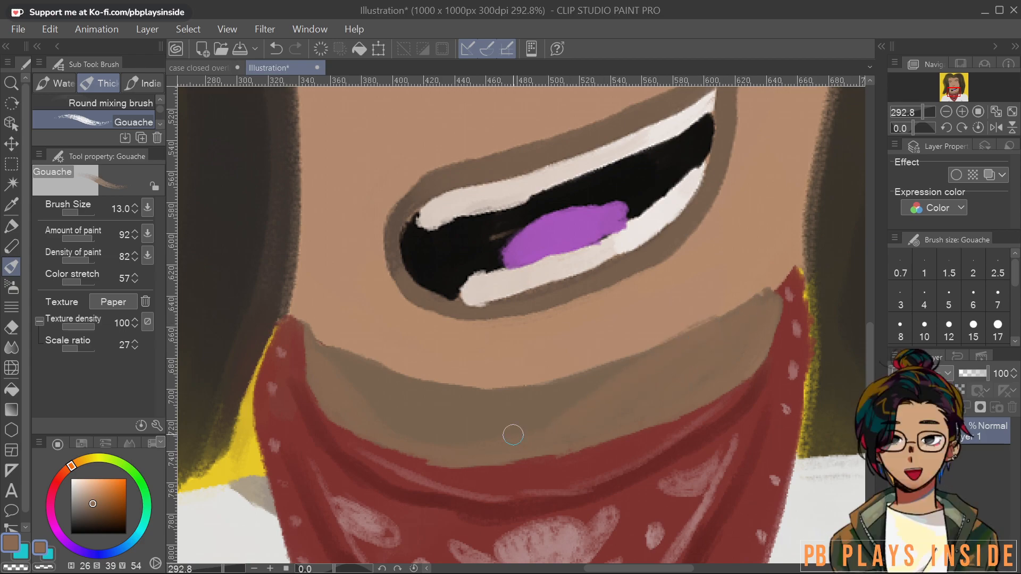
drag(424, 421, 408, 386)
alt+click(392, 402)
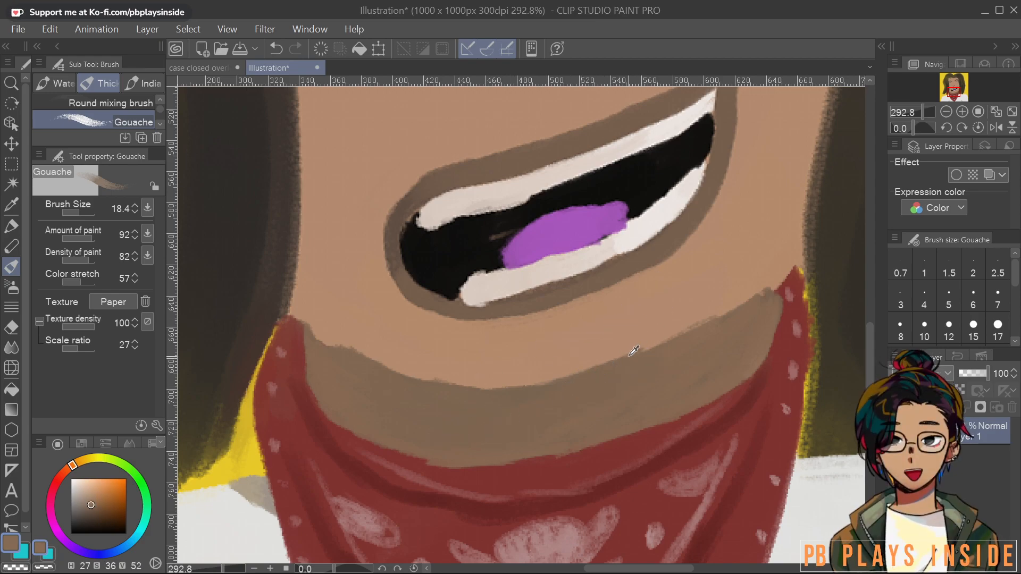
Repaint the chin's lower edge above the neck shadow in the sampled skin tone at hue 25, saturation 38, value 70
alt+click(620, 327)
mouse_move(778, 269)
mouse_down()
mouse_move(687, 323)
mouse_move(523, 374)
mouse_up()
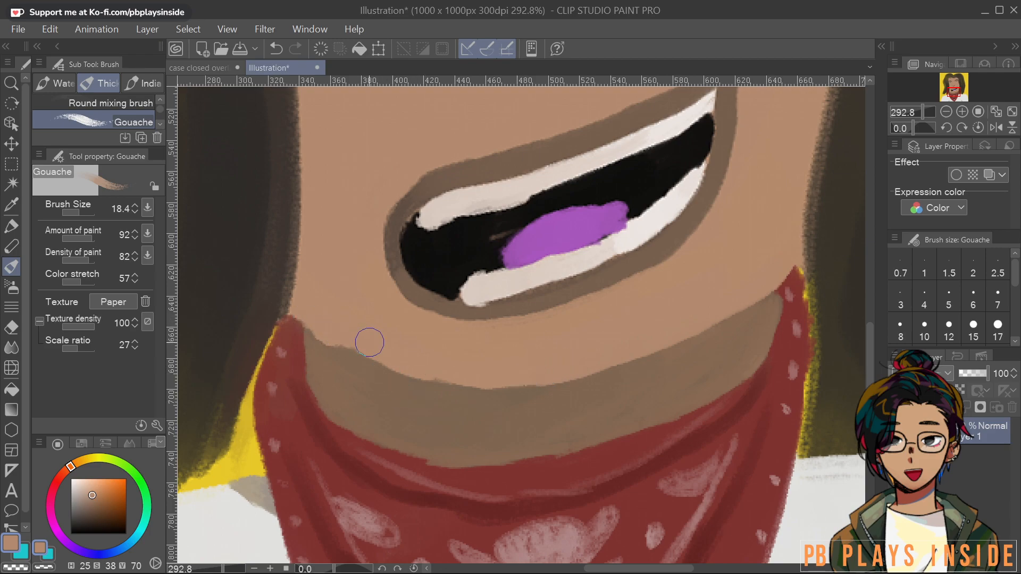
mouse_move(342, 336)
mouse_down()
mouse_move(411, 367)
mouse_move(502, 382)
mouse_move(610, 376)
mouse_up()
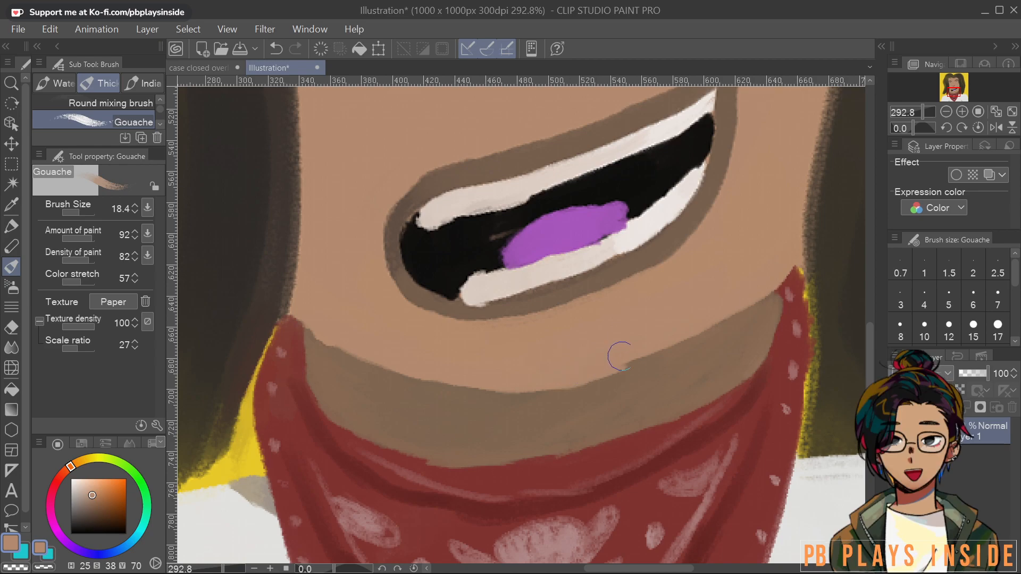
Mix a muted yellow at hue 50, saturation 43, value 70, and outline the shirt's left shoulder and sleeve with brush size 8.8
scroll(684, 285, down, 3)
scroll(648, 300, down, 6)
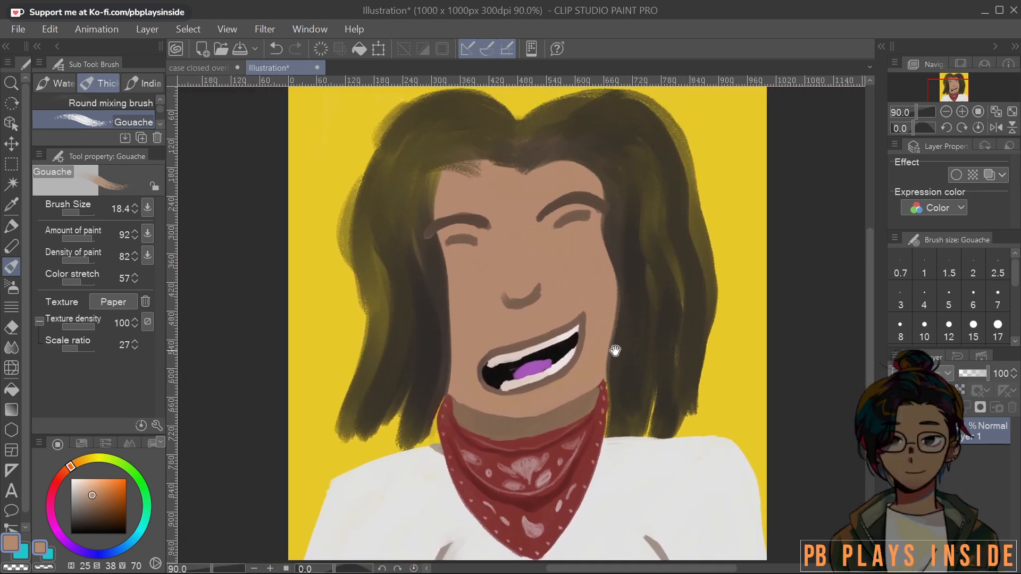
scroll(609, 405, up, 4)
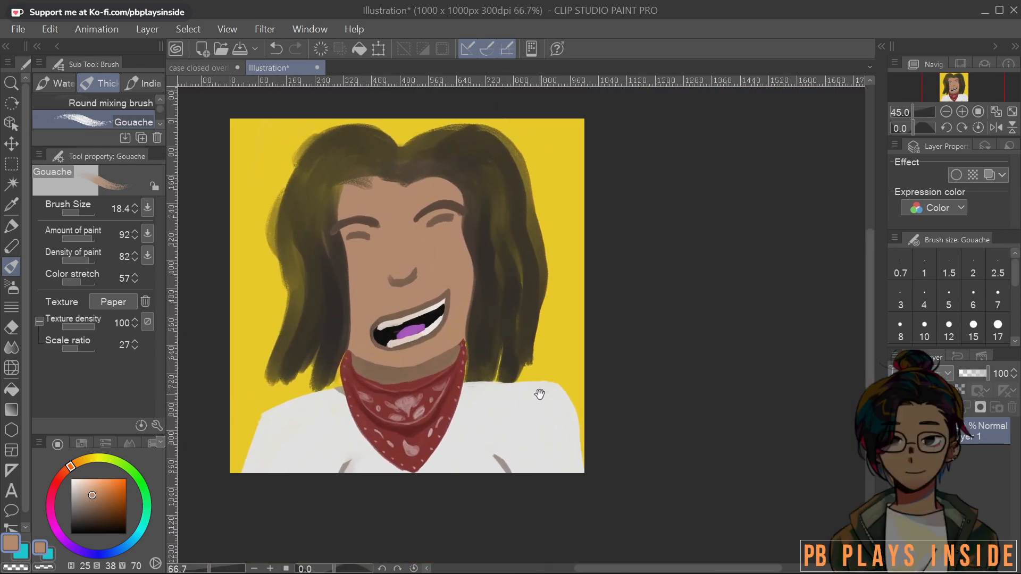
drag(406, 426, 645, 373)
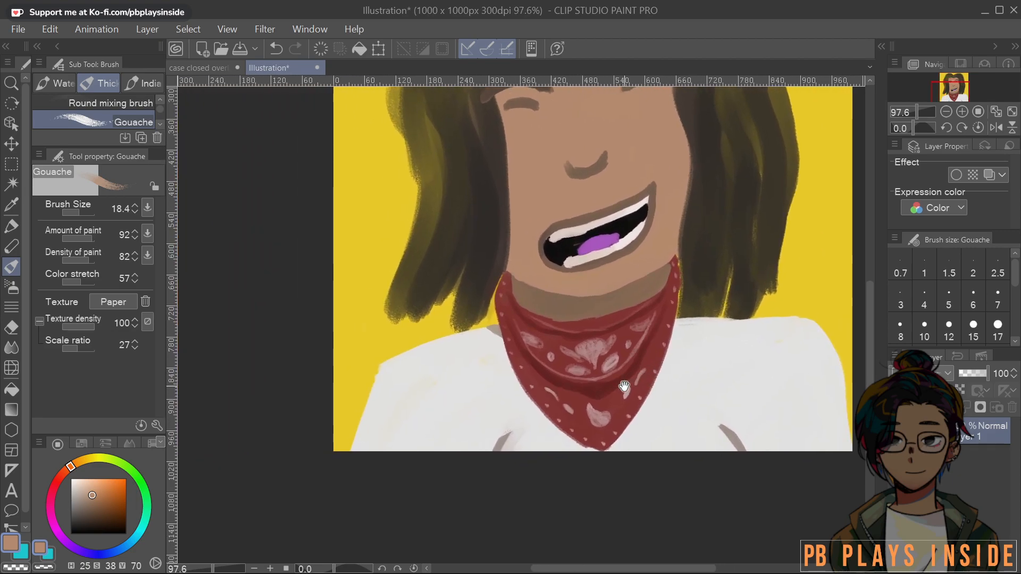
scroll(624, 387, up, 2)
alt+click(315, 319)
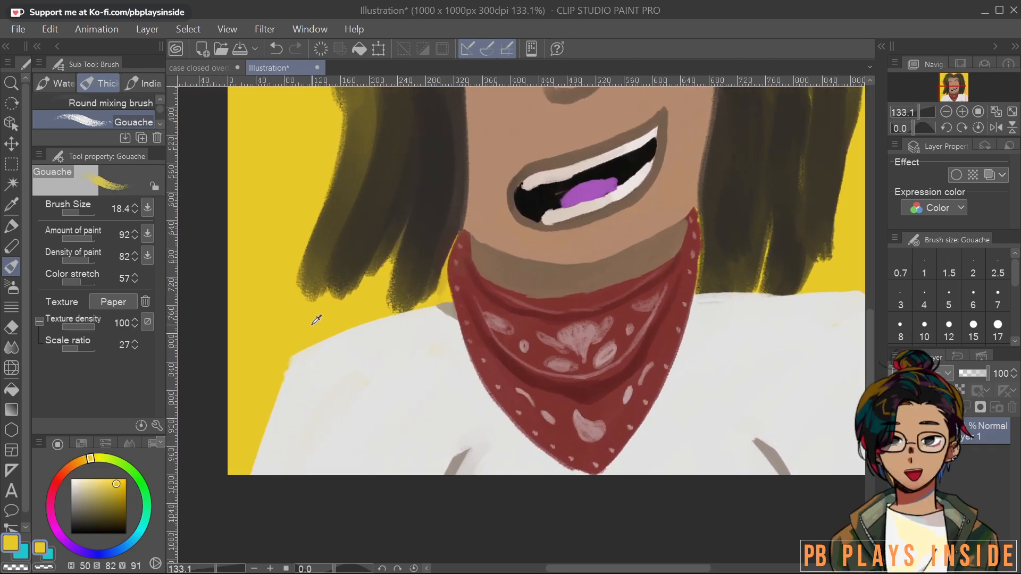
scroll(310, 327, up, 1)
scroll(310, 327, up, 3)
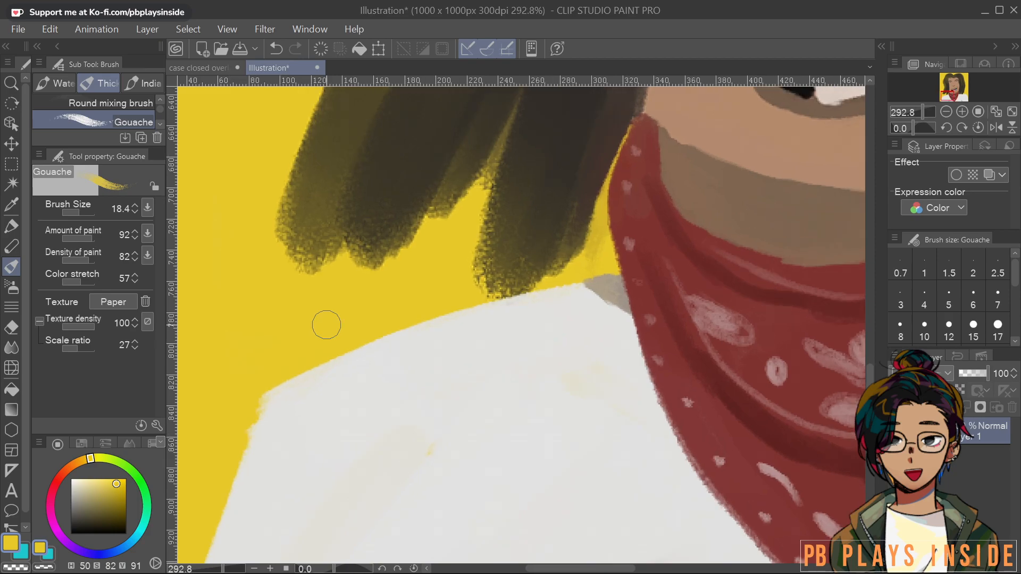
drag(116, 484, 95, 495)
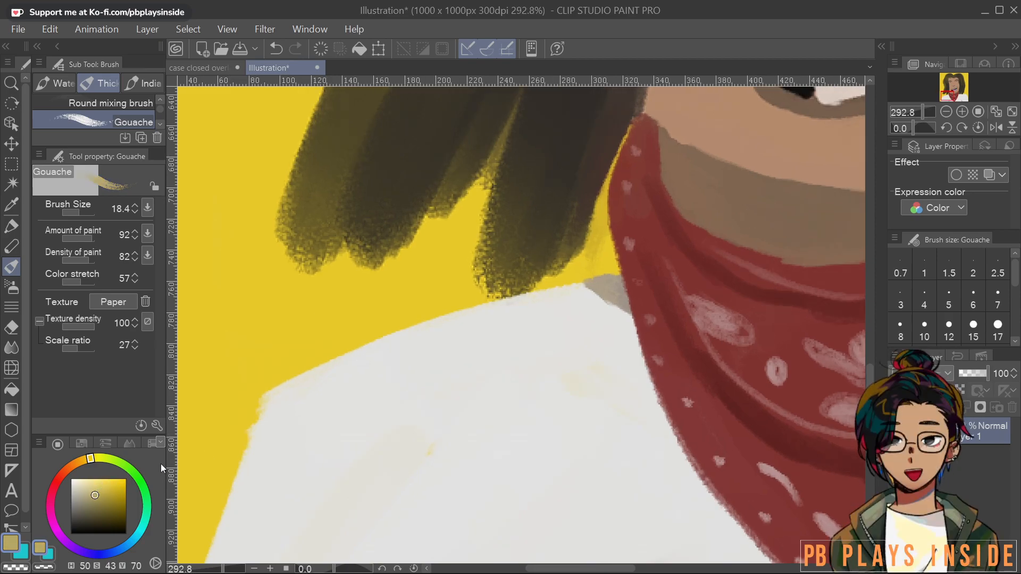
mouse_move(393, 366)
mouse_down()
mouse_move(383, 376)
mouse_move(388, 365)
mouse_up()
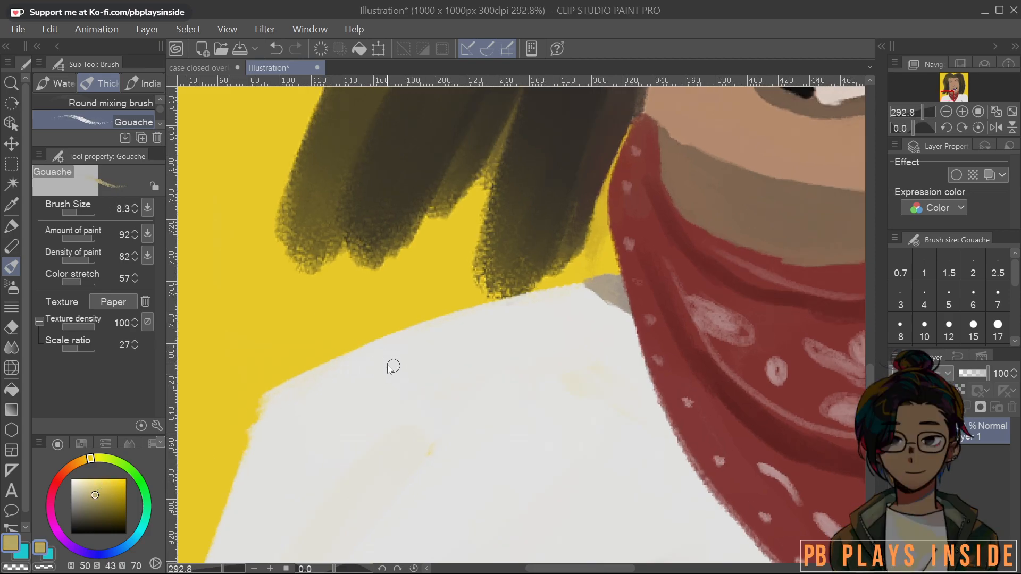
drag(265, 391, 428, 314)
drag(372, 335, 616, 269)
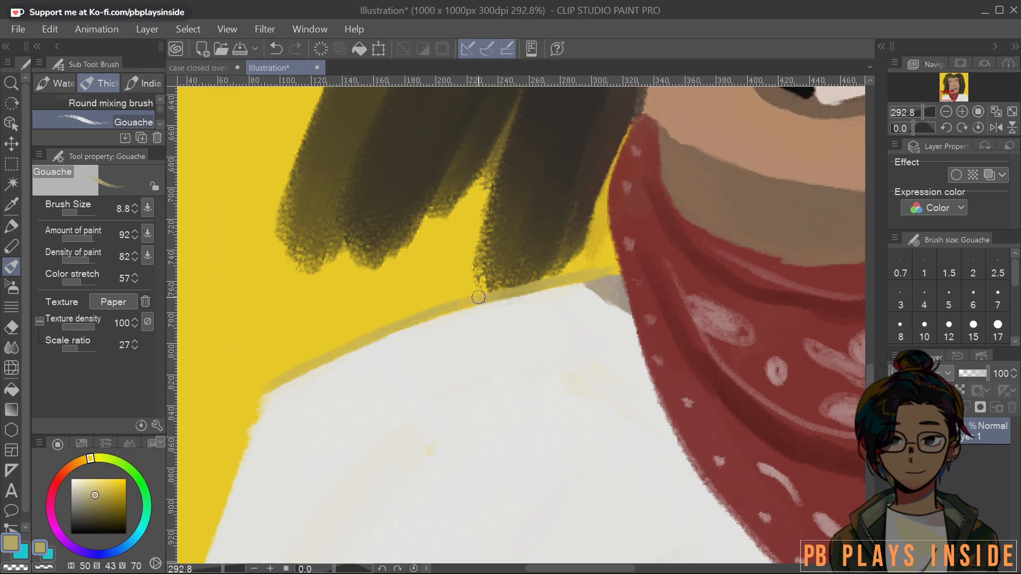
drag(268, 391, 225, 487)
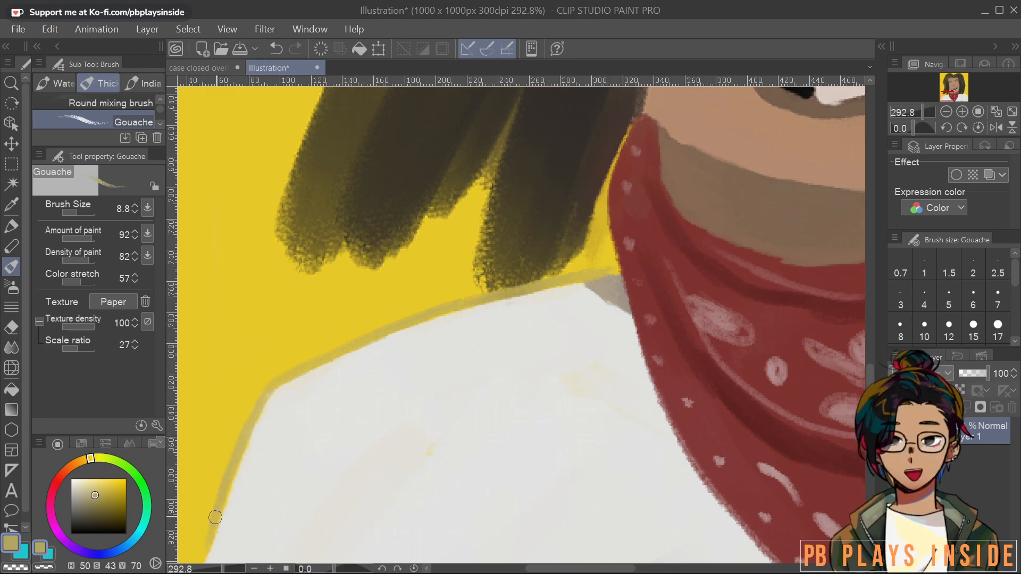
Touch up the left shoulder outline beside the neckerchief and outline the shirt's right shoulder and sleeve in the same muted yellow
scroll(453, 433, down, 14)
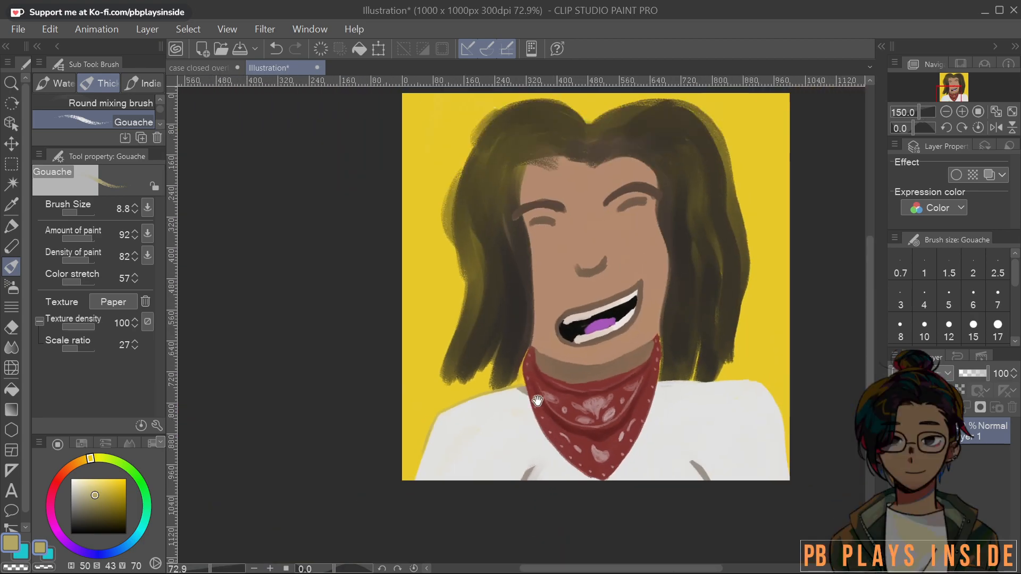
drag(547, 415, 498, 305)
scroll(498, 305, up, 7)
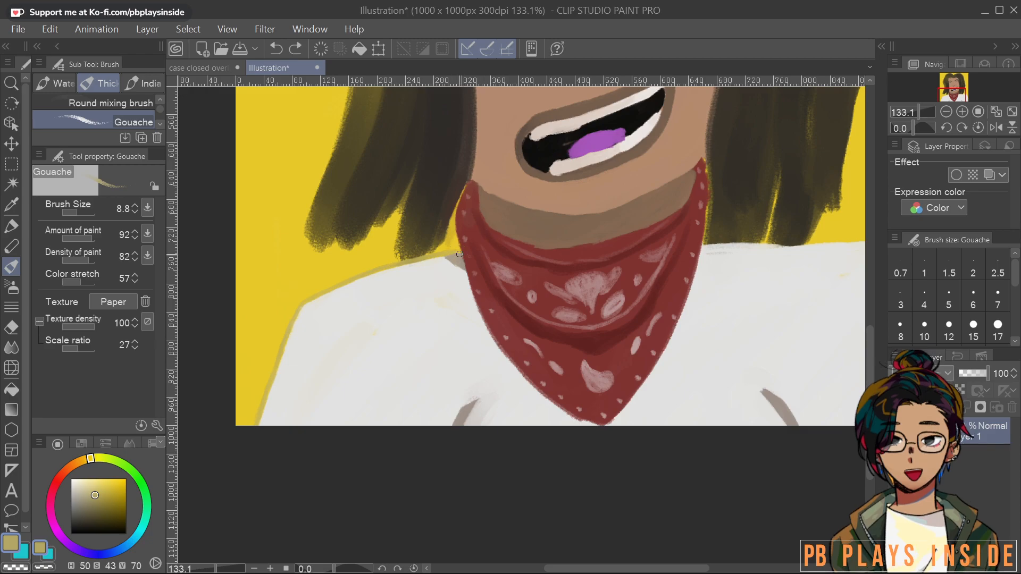
drag(460, 253, 463, 247)
scroll(562, 234, down, 6)
scroll(519, 338, up, 5)
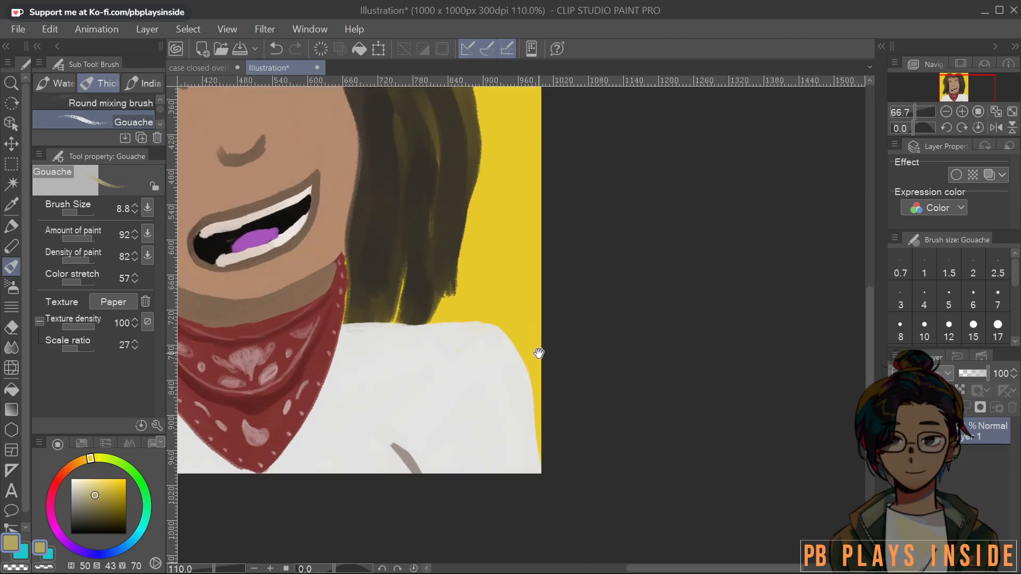
scroll(539, 353, up, 3)
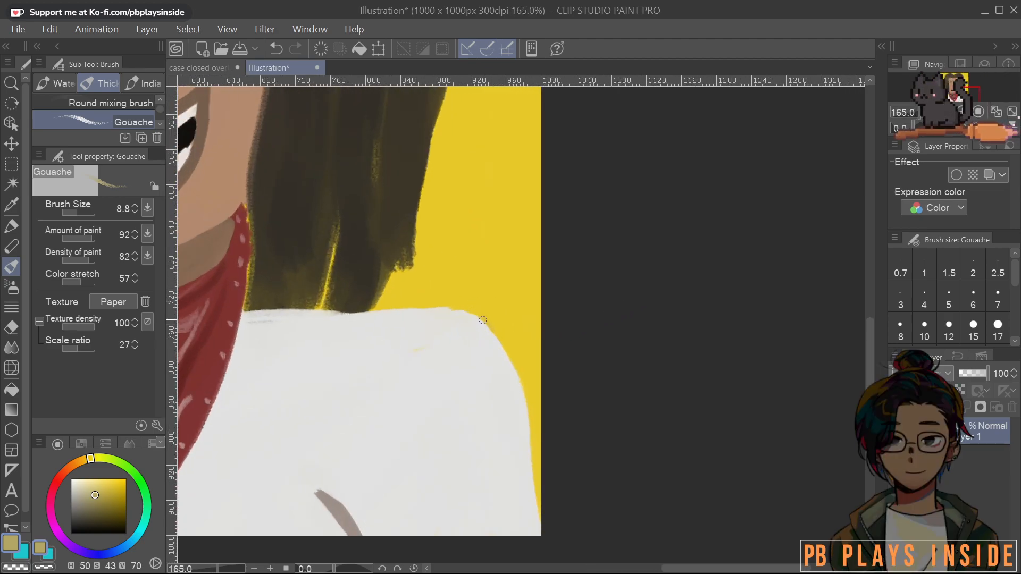
drag(482, 320, 507, 349)
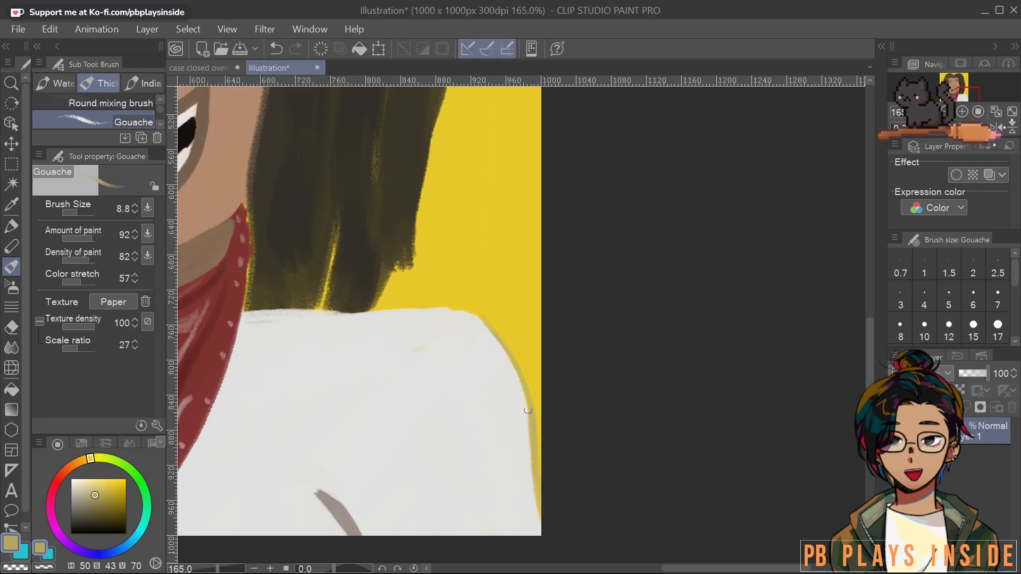
drag(449, 368, 604, 393)
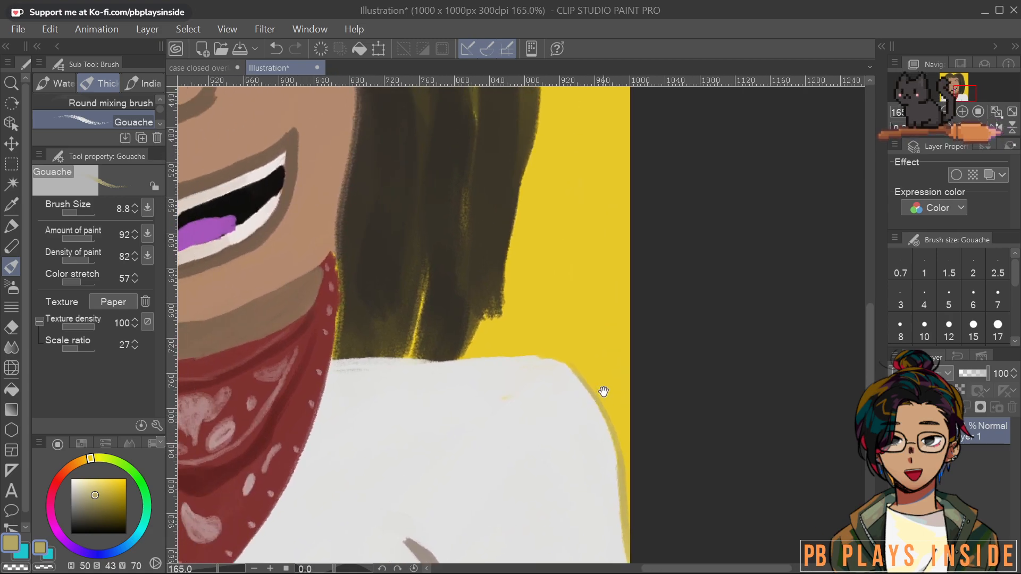
mouse_move(461, 357)
mouse_down()
mouse_move(520, 353)
mouse_move(565, 365)
mouse_up()
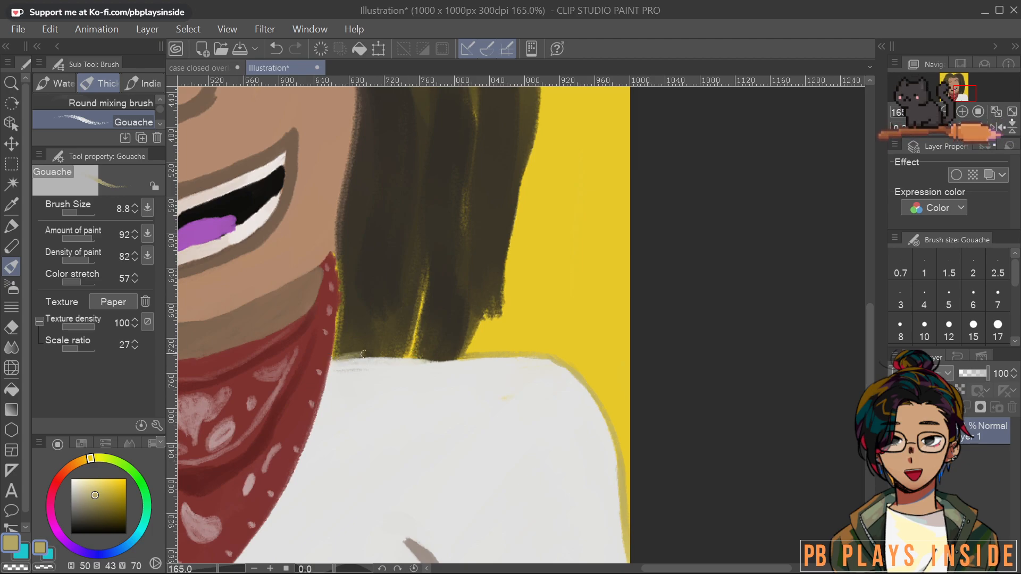
Extend the right-hand hair strands down over the shirt's shoulder in sampled dark browns, ending at hue 43, saturation 26, value 21, brush size 45.1
alt+click(361, 330)
drag(344, 357, 390, 354)
alt+click(384, 275)
key(bracketleft)
mouse_move(352, 350)
mouse_down()
mouse_move(370, 368)
mouse_move(381, 338)
mouse_move(383, 371)
mouse_move(405, 310)
mouse_move(394, 304)
mouse_move(359, 341)
mouse_move(345, 397)
mouse_move(437, 374)
mouse_up()
alt+click(464, 317)
mouse_move(466, 297)
mouse_down()
mouse_move(450, 314)
mouse_move(443, 376)
mouse_up()
drag(385, 331, 384, 373)
mouse_move(369, 340)
mouse_down()
mouse_move(387, 297)
mouse_move(359, 377)
mouse_move(367, 286)
mouse_move(371, 360)
mouse_move(567, 362)
mouse_up()
Examine the whole portrait and the face, hair and shoulders up close
scroll(408, 372, down, 4)
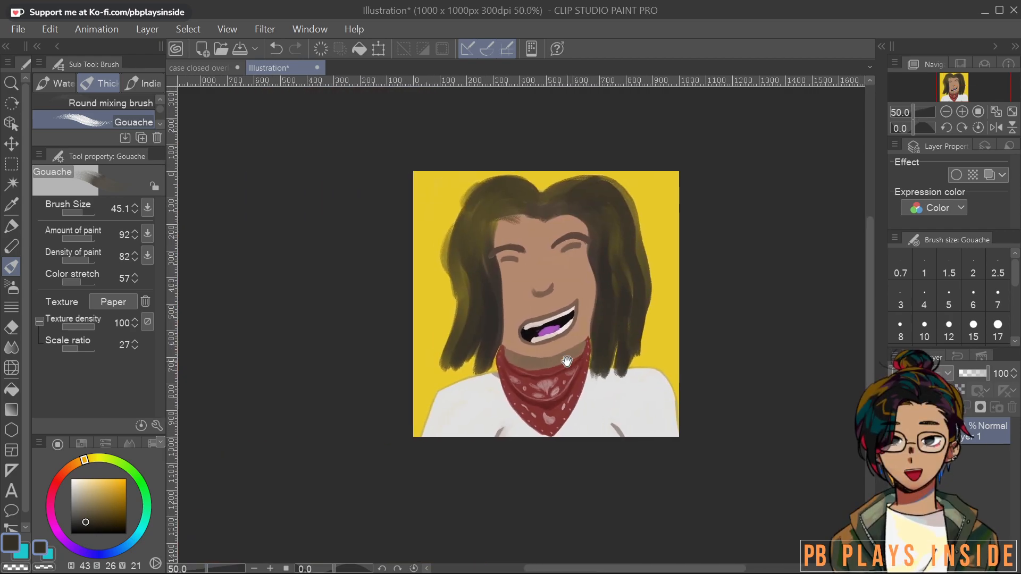
scroll(681, 366, up, 2)
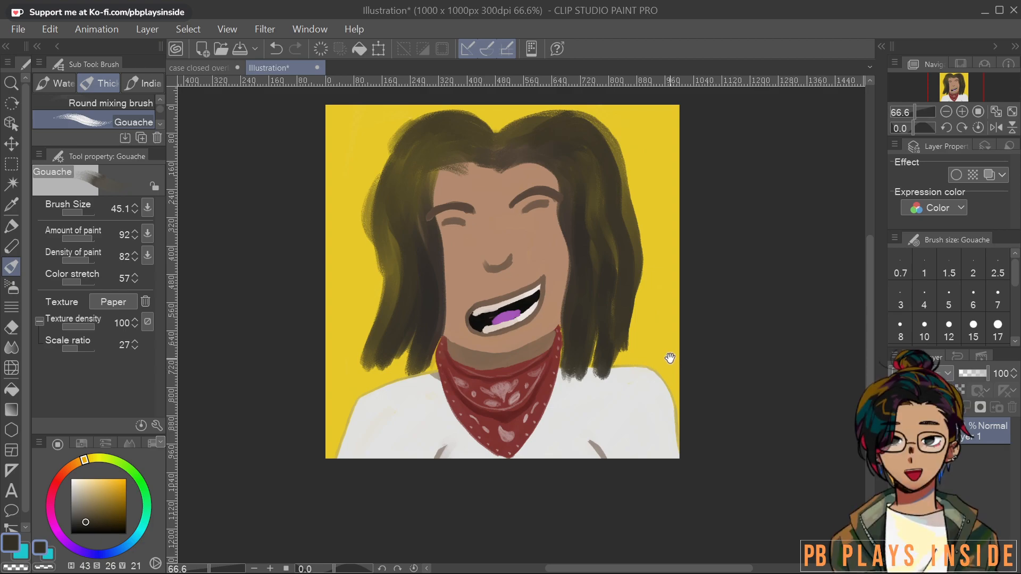
scroll(670, 358, down, 2)
drag(680, 353, 474, 365)
scroll(474, 365, up, 1)
scroll(325, 338, up, 2)
drag(325, 339, 478, 258)
scroll(497, 333, down, 2)
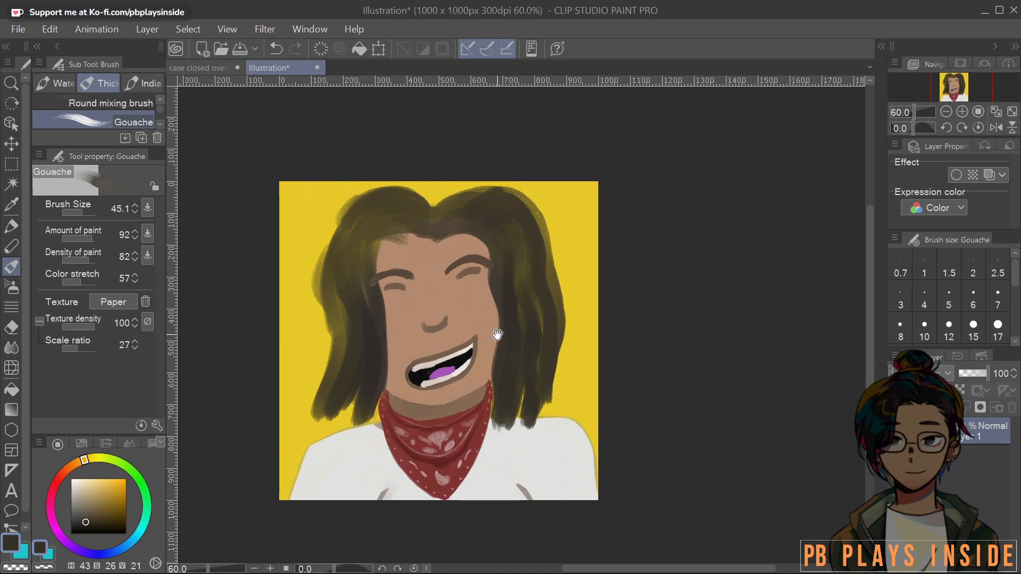
scroll(497, 334, up, 2)
drag(493, 335, 508, 340)
scroll(508, 340, up, 1)
drag(423, 274, 420, 292)
scroll(422, 292, down, 1)
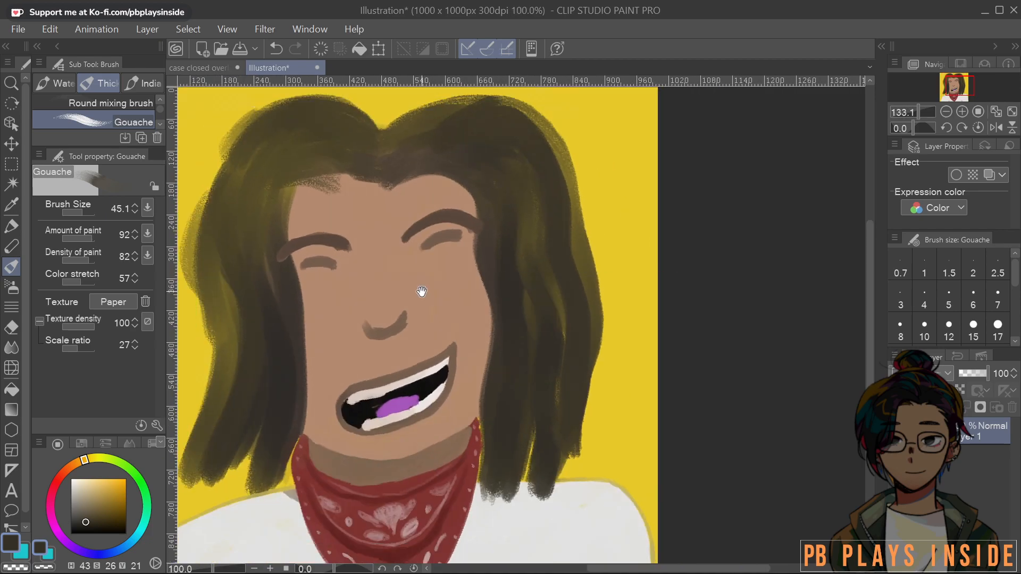
scroll(485, 324, up, 1)
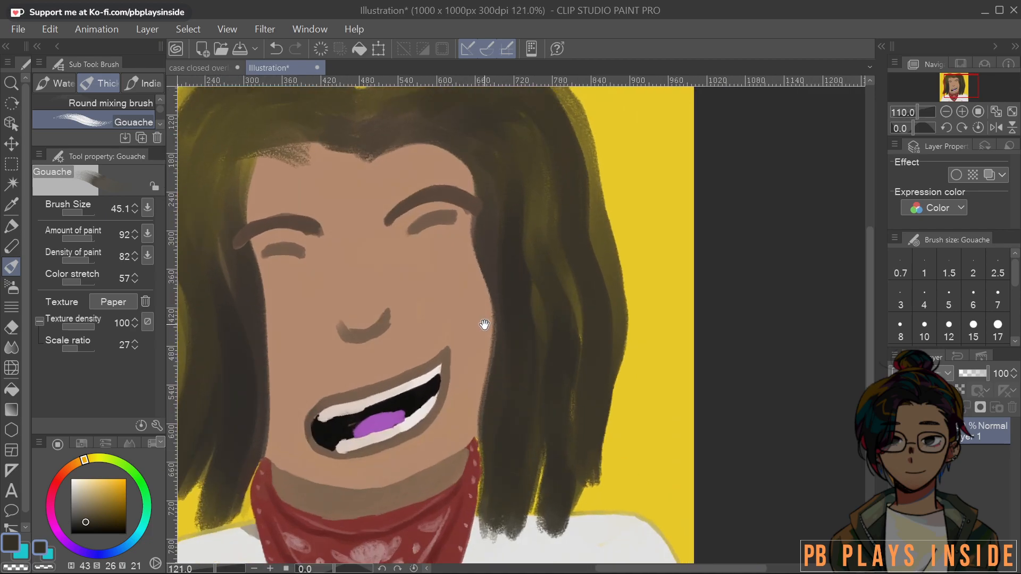
scroll(484, 322, down, 3)
scroll(474, 329, up, 3)
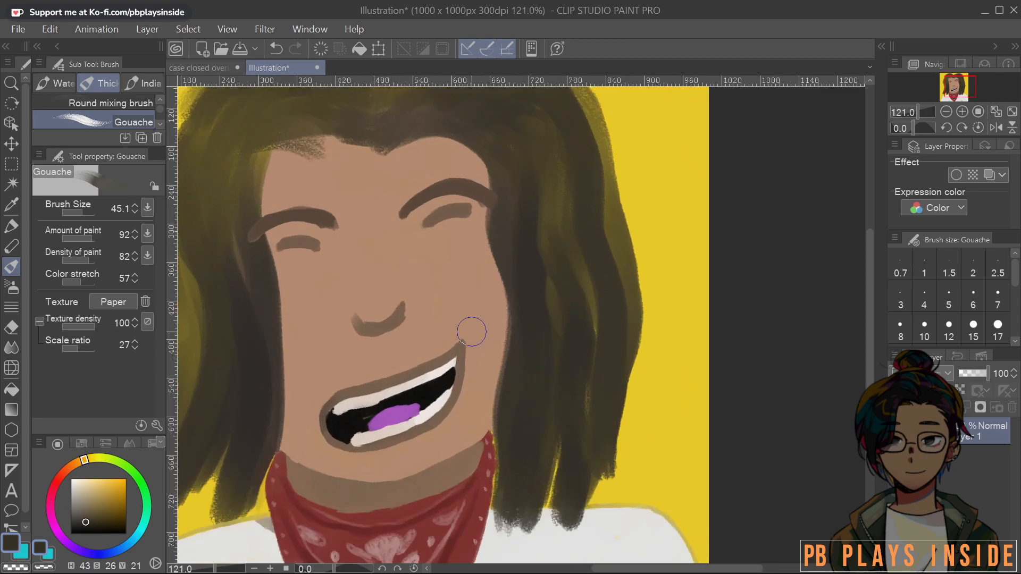
Mix a muted brown at hue 25, saturation 34, value 53, and paint a diagonal patch on the right cheek with brush size 65.5
alt+click(444, 297)
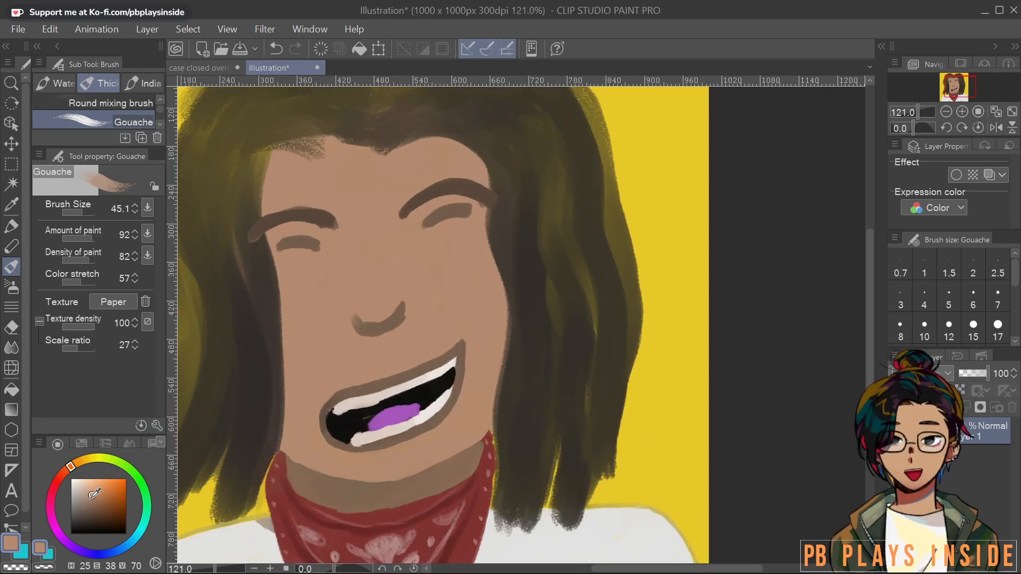
click(89, 503)
key(bracketright)
key(bracketright)
mouse_move(468, 266)
mouse_down()
mouse_move(491, 290)
mouse_move(467, 260)
mouse_move(494, 319)
mouse_move(478, 276)
mouse_move(459, 264)
mouse_move(487, 297)
mouse_move(454, 266)
mouse_move(485, 288)
mouse_move(435, 266)
mouse_move(480, 300)
mouse_move(434, 263)
mouse_move(483, 307)
mouse_up()
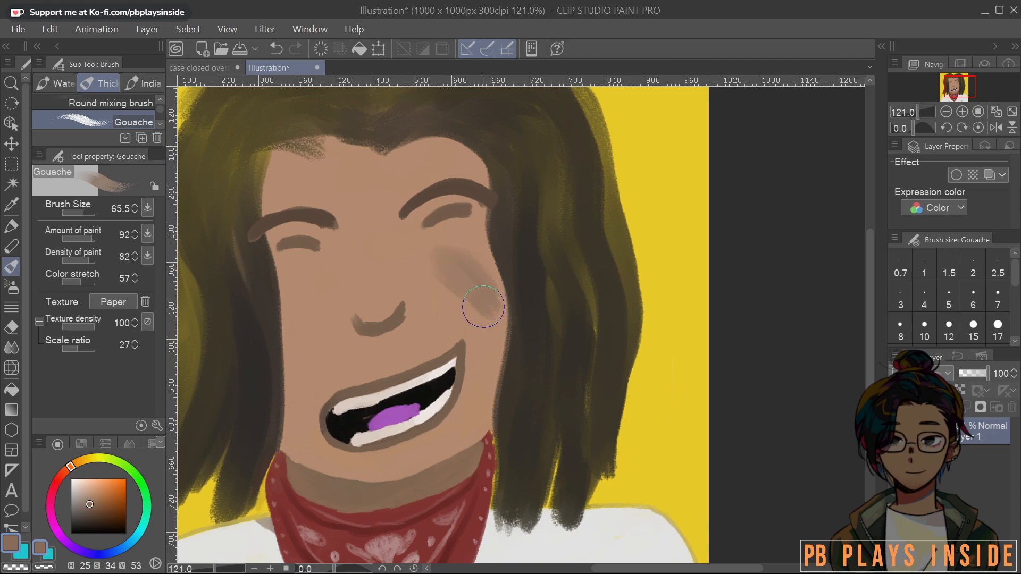
Brush the muted brown across the hairline above the left side of the forehead to soften the rough hair edge
scroll(514, 258, down, 4)
scroll(533, 258, up, 7)
drag(425, 389, 448, 372)
drag(346, 210, 455, 217)
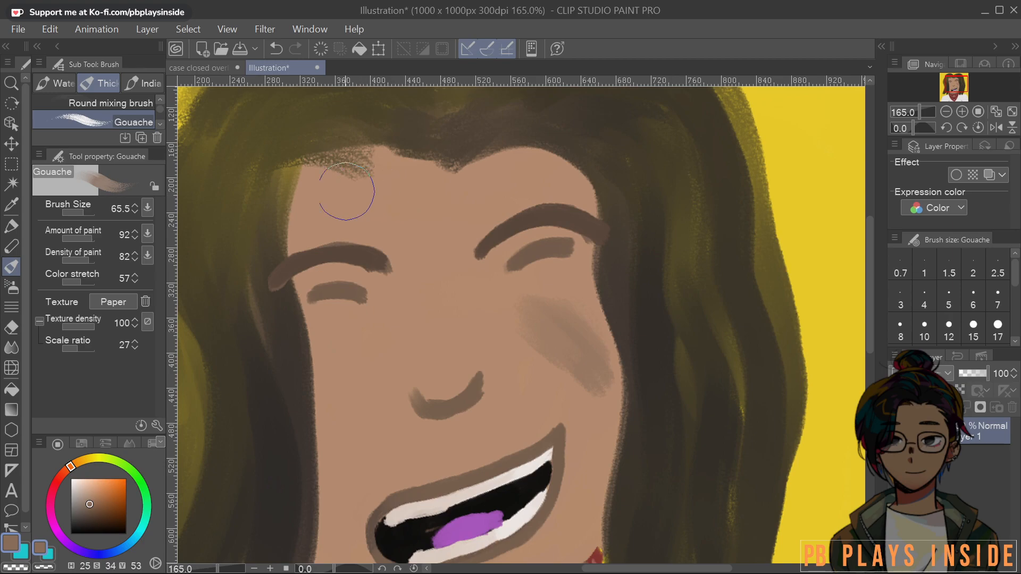
drag(331, 137, 420, 142)
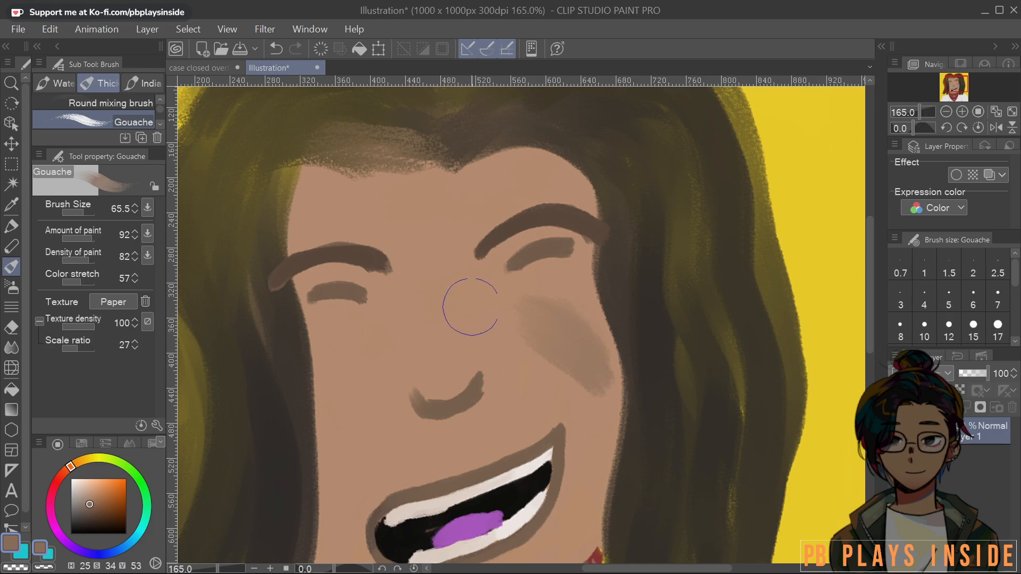
Paint a matching muted brown patch on the left cheek with brush size 65.5
scroll(526, 394, down, 5)
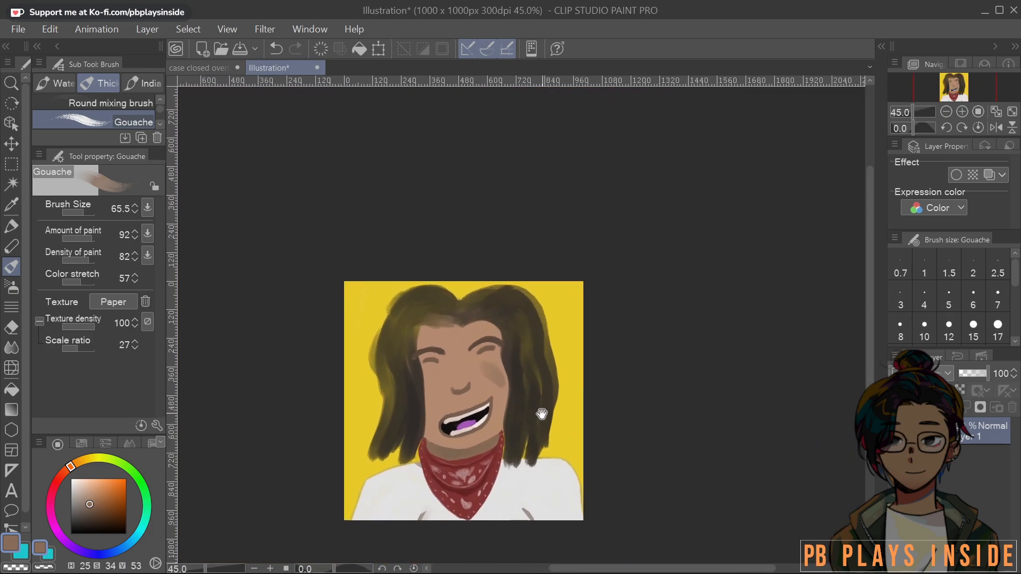
scroll(543, 414, up, 2)
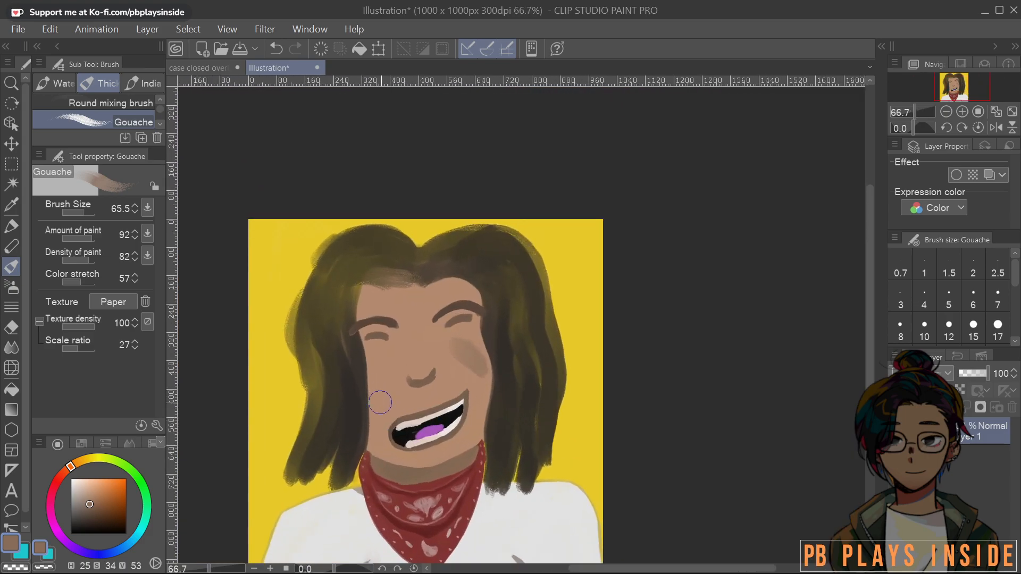
mouse_move(382, 385)
mouse_down()
mouse_move(382, 400)
mouse_move(392, 362)
mouse_up()
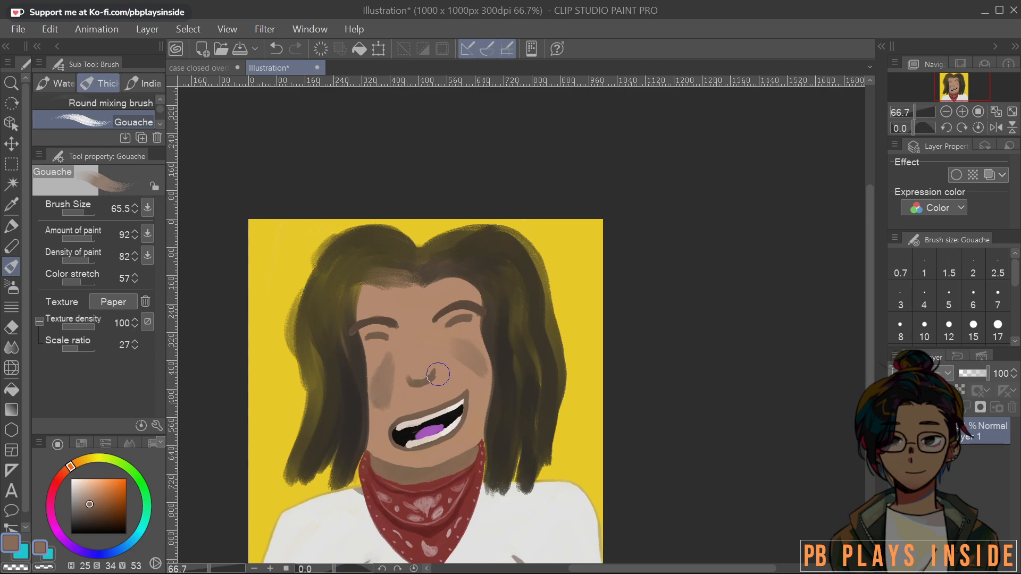
Add a small brown spot above the mouth's left corner with brush size 20.7
key(bracketleft)
key(bracketleft)
key(bracketleft)
key(bracketleft)
scroll(419, 418, up, 5)
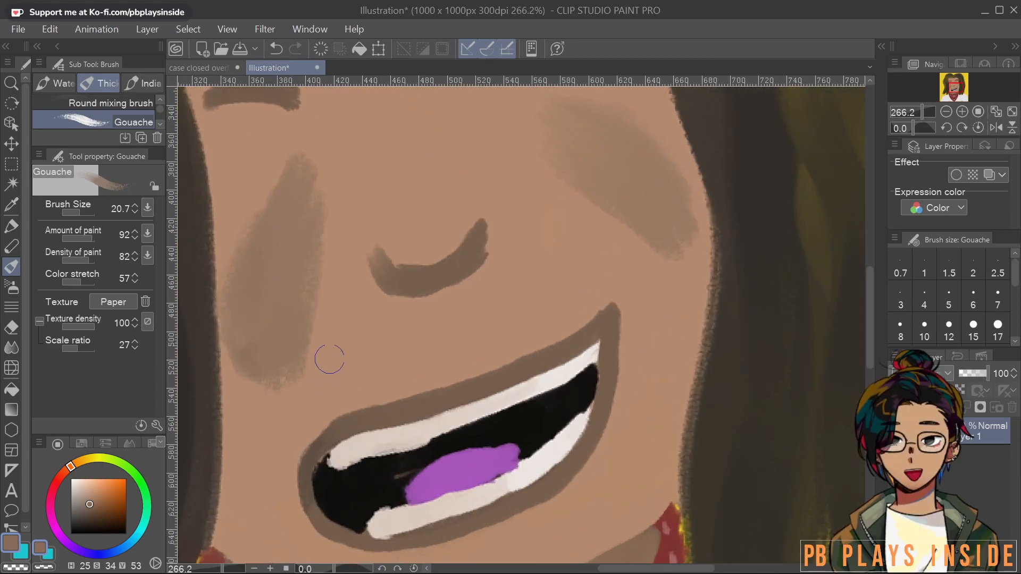
drag(337, 356, 323, 379)
Dab smaller brown spots below the left eye and on the lower right cheek with brush size 13.8
drag(492, 219, 501, 262)
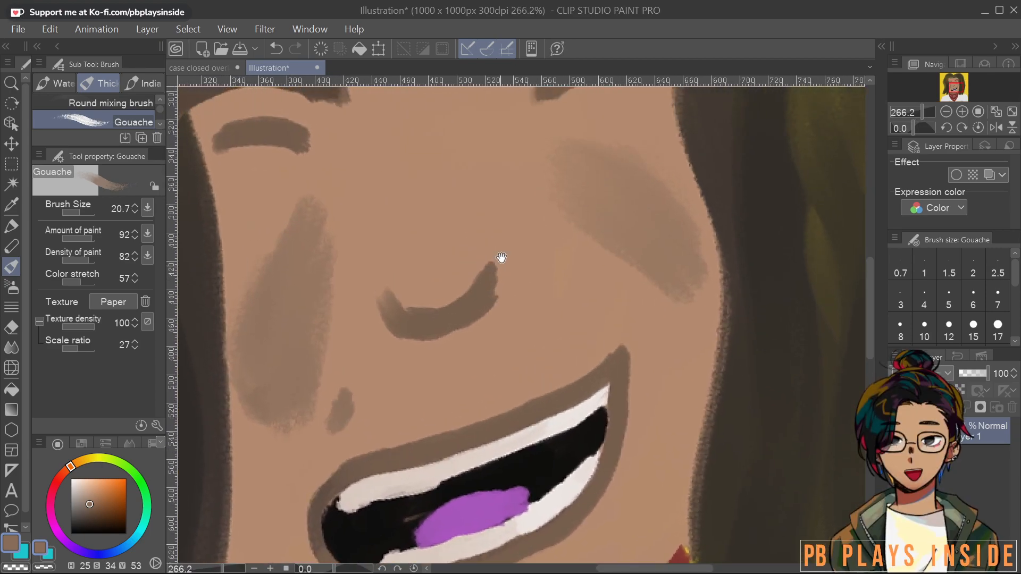
key(bracketleft)
drag(264, 218, 266, 211)
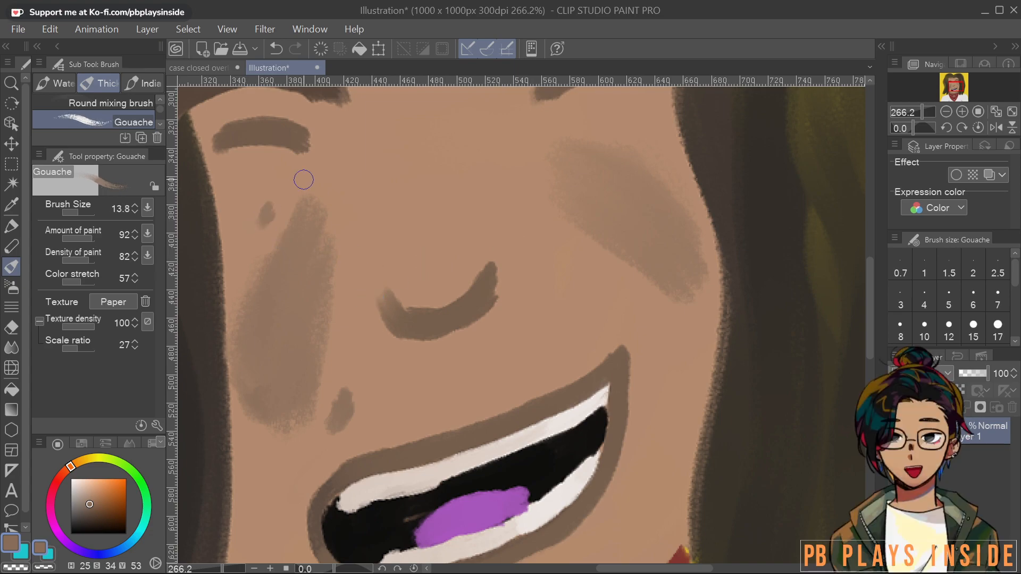
click(658, 344)
scroll(657, 344, down, 5)
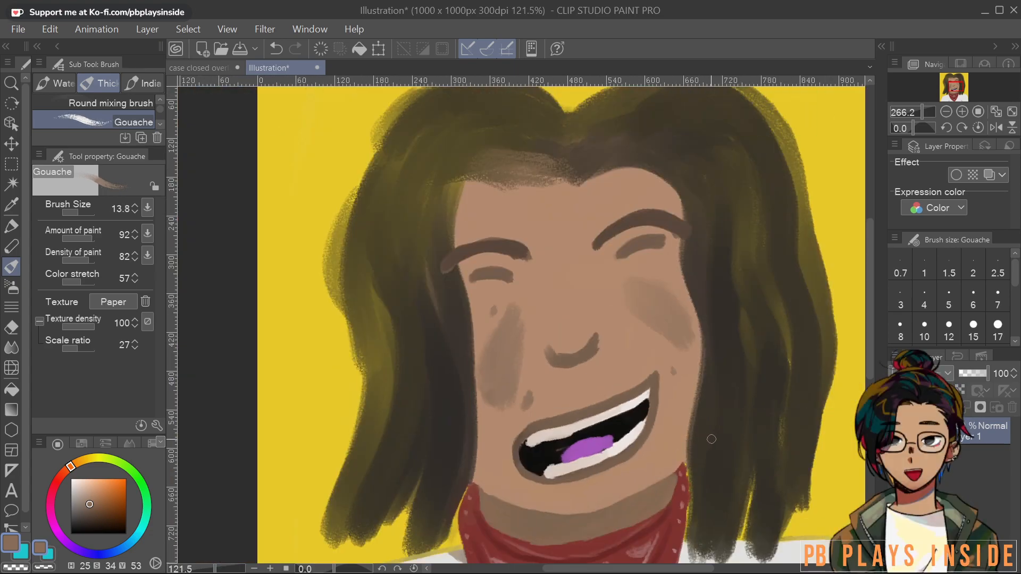
Paint a muted brown patch between the eyebrows and trim its edges with the sampled skin tone
drag(736, 433, 656, 367)
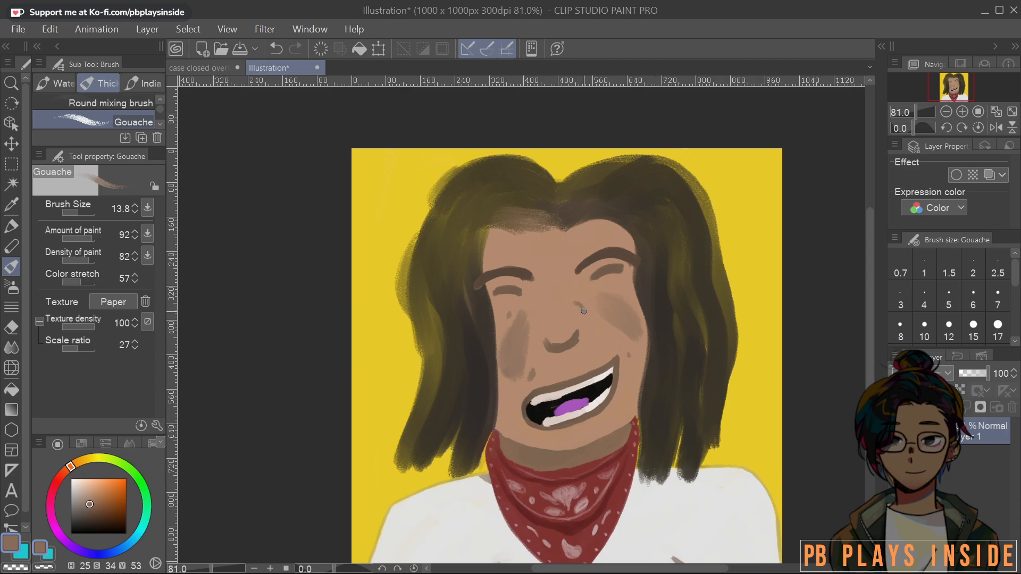
scroll(644, 294, down, 1)
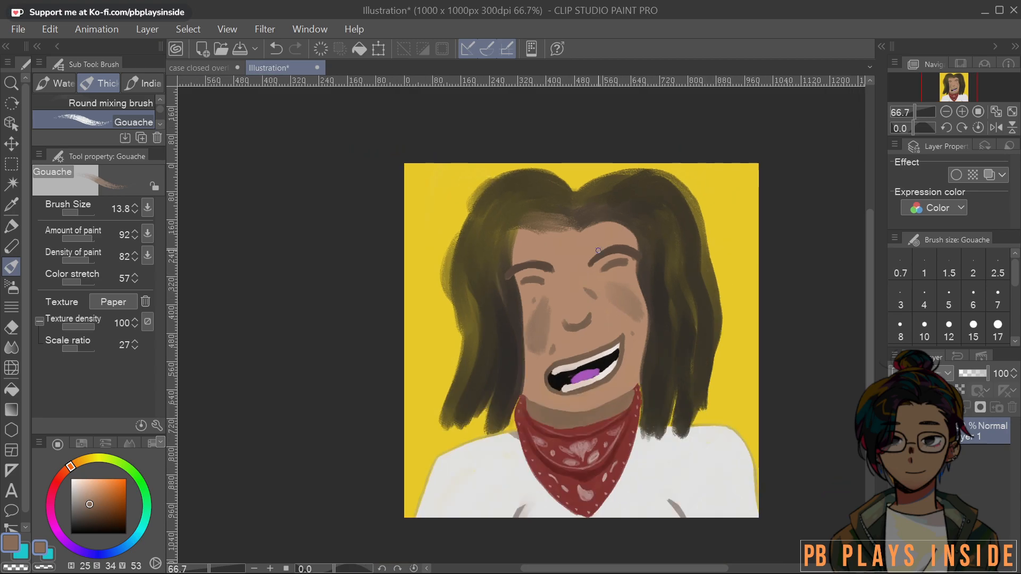
key(bracketright)
key(bracketright)
key(bracketright)
key(bracketright)
mouse_move(574, 285)
mouse_down()
mouse_move(567, 249)
mouse_move(576, 264)
mouse_up()
alt+click(553, 254)
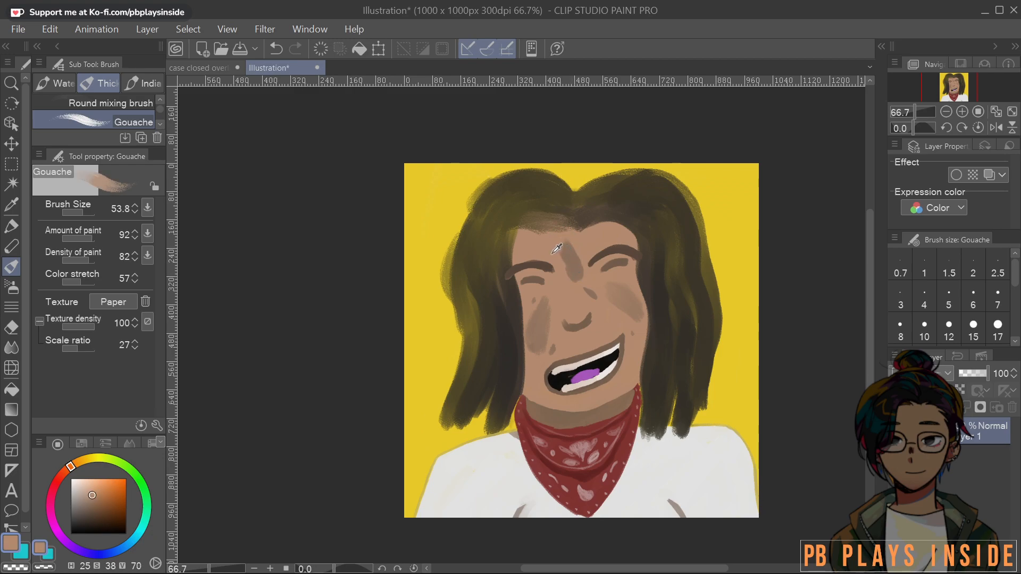
drag(566, 264, 570, 263)
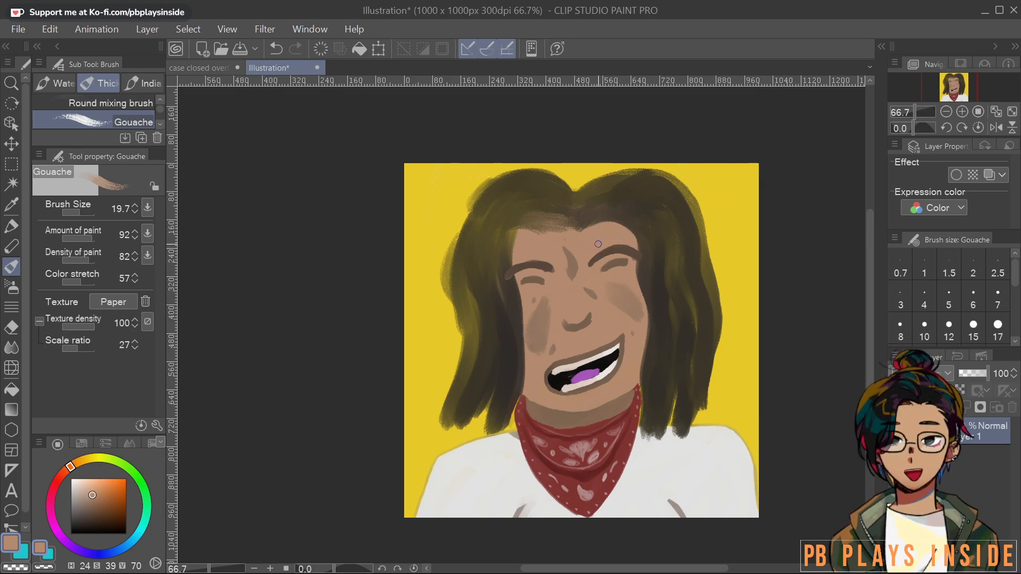
Sample the muted brown from the face and paint a patch on the white shirt's left shoulder with brush size 50.8
drag(621, 349, 570, 275)
scroll(570, 276, up, 4)
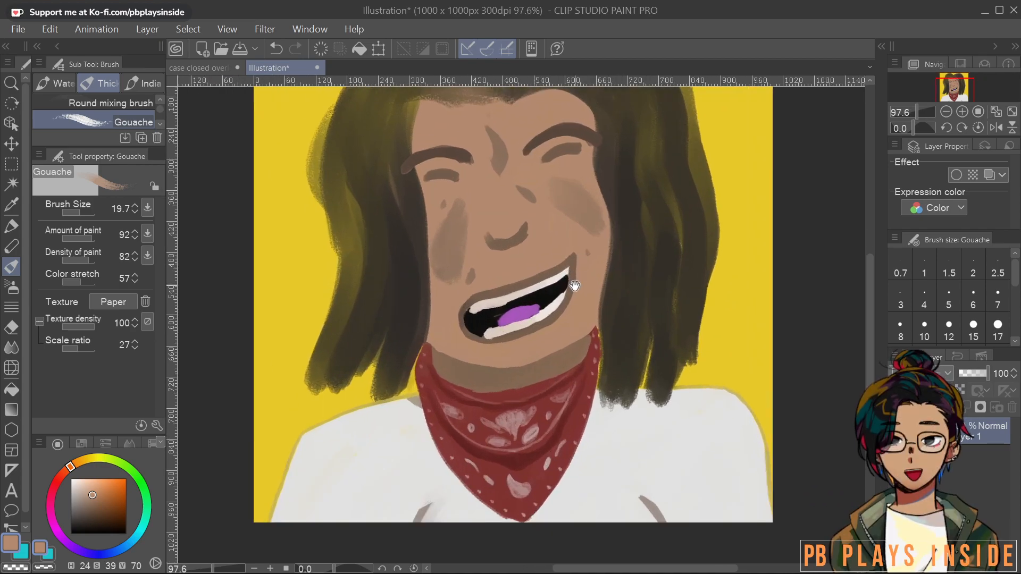
scroll(574, 288, down, 2)
alt+click(511, 182)
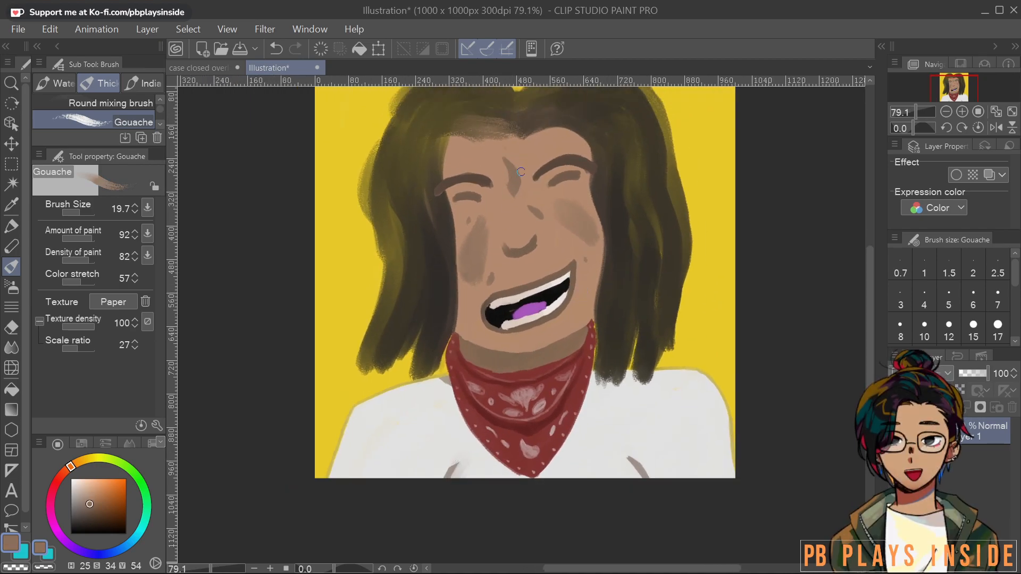
mouse_move(404, 447)
mouse_down()
mouse_move(412, 421)
mouse_move(388, 479)
mouse_up()
mouse_move(405, 429)
mouse_down()
mouse_move(413, 424)
mouse_move(394, 467)
mouse_up()
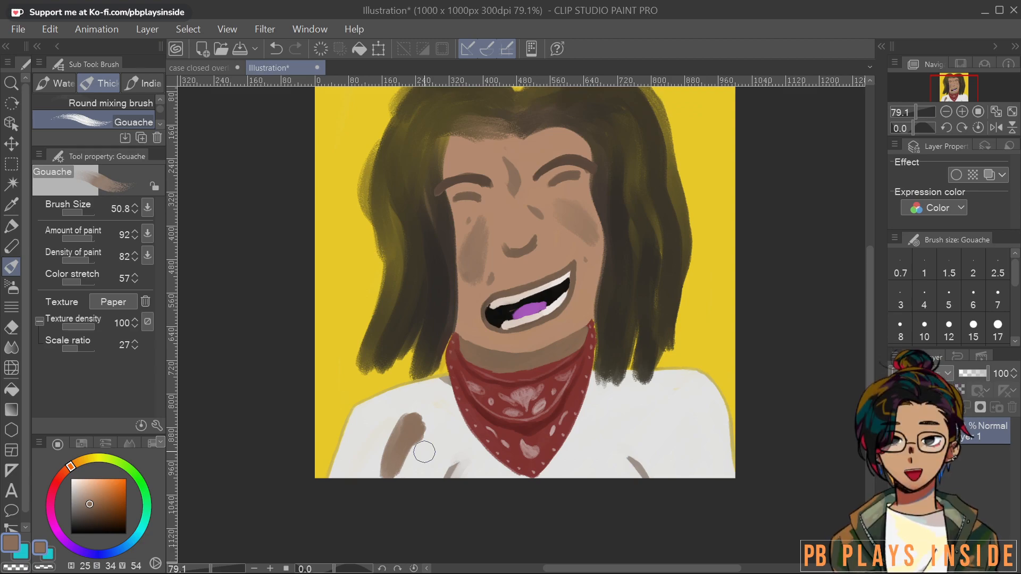
Undo the brown shirt patch, the facial spots and most of the muted brown patches on the cheeks and hairline
key(ctrl+z)
key(ctrl+z)
key(ctrl+z)
key(ctrl+z)
key(ctrl+z)
key(ctrl+z)
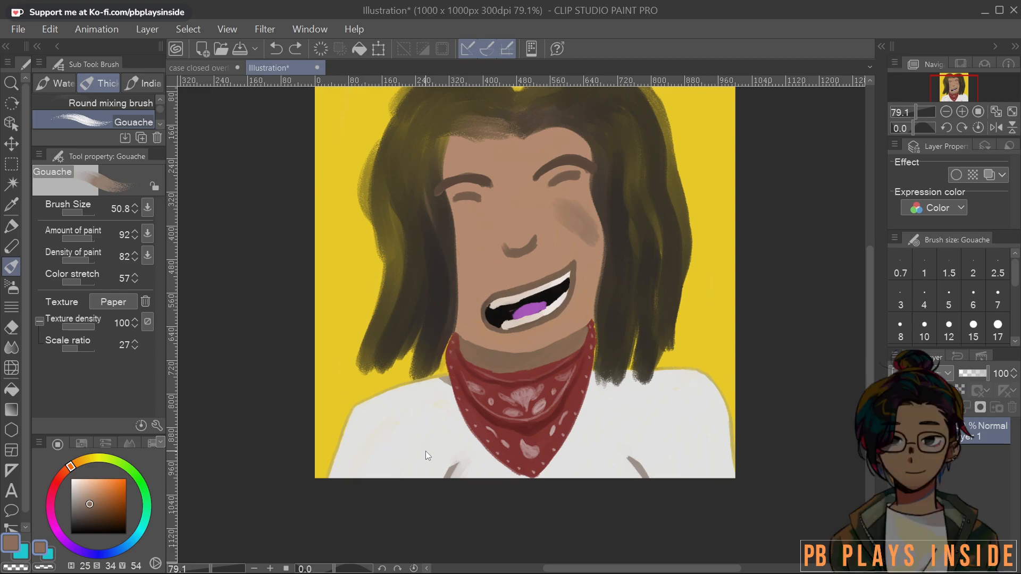
key(ctrl+z)
key(ctrl+z)
key(ctrl+z)
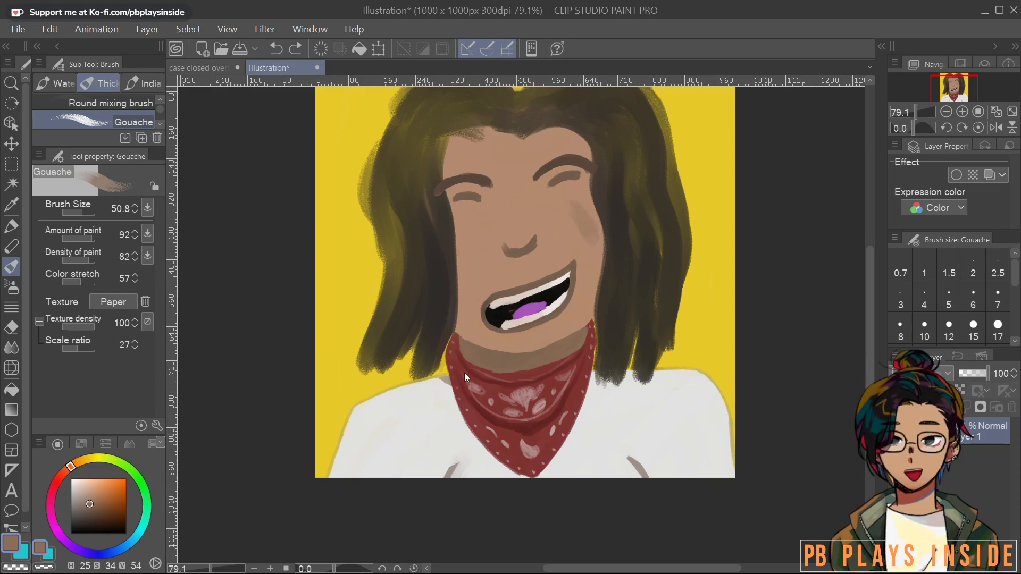
Paint over the remaining patch on the right cheek with the sampled skin tone at brush size 50.8
mouse_move(568, 244)
mouse_down()
mouse_move(441, 309)
mouse_move(497, 319)
mouse_up()
scroll(476, 299, up, 9)
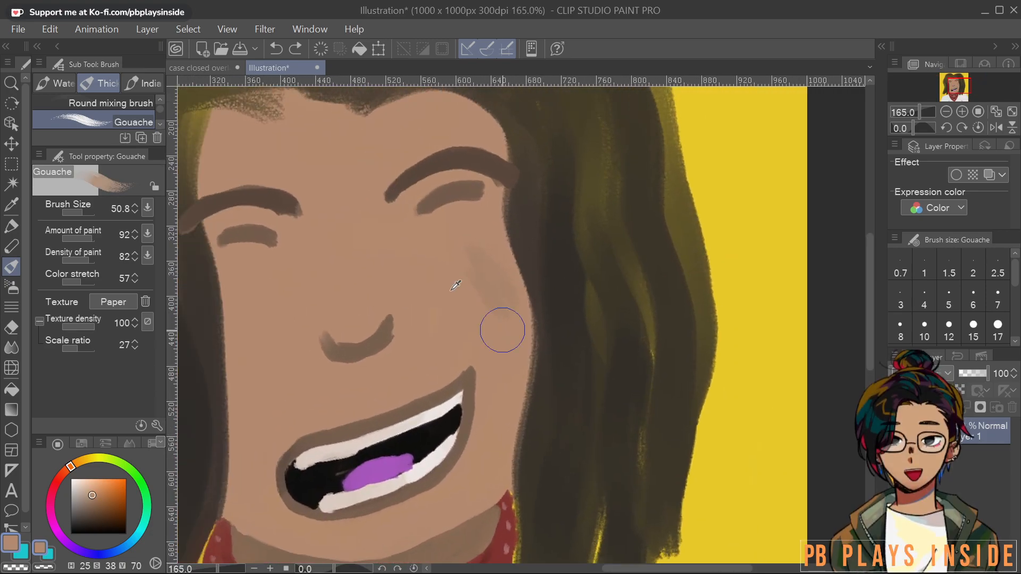
mouse_move(484, 285)
mouse_down()
mouse_move(490, 308)
mouse_move(504, 292)
mouse_move(491, 262)
mouse_move(468, 257)
mouse_move(480, 270)
mouse_up()
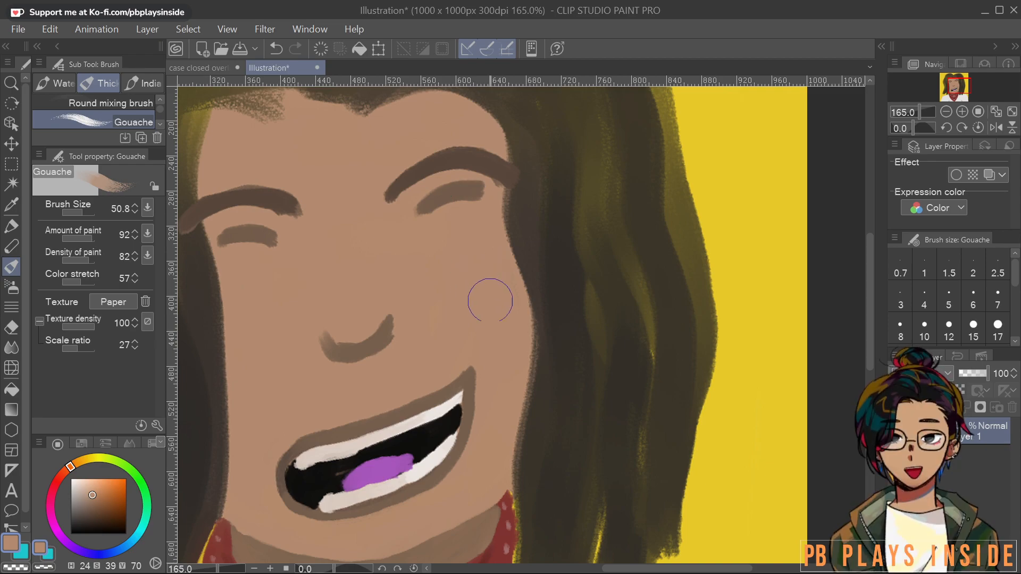
Sample the dark olive hair color and brush it across the hair above the forehead with brush size 50.8
drag(496, 273, 528, 212)
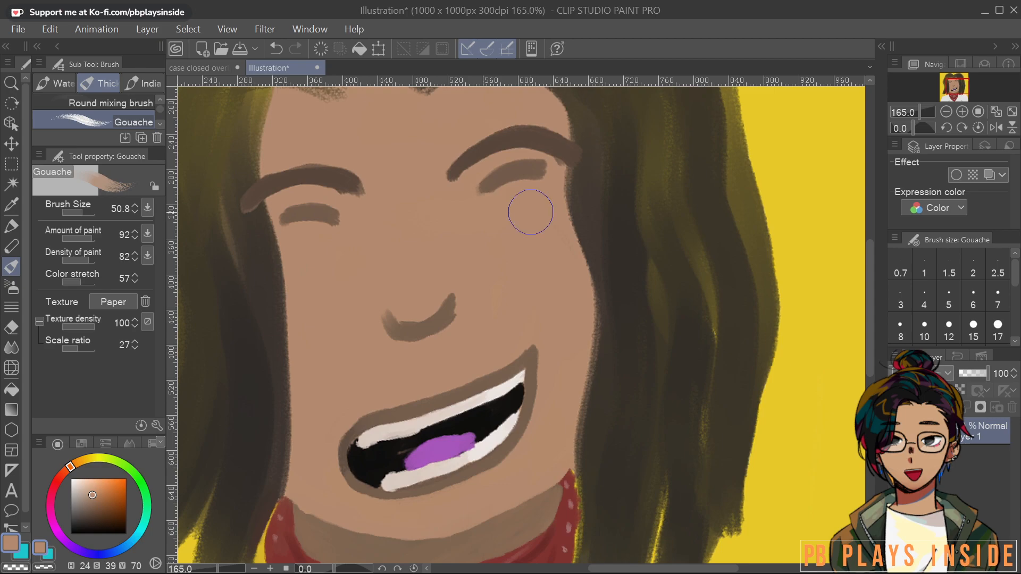
drag(440, 221, 468, 258)
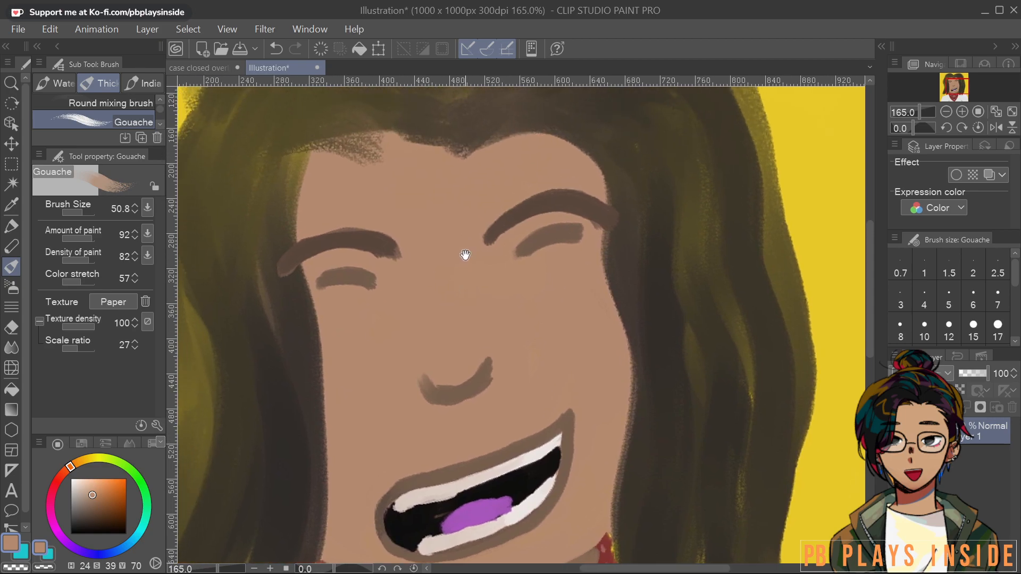
drag(473, 167, 484, 245)
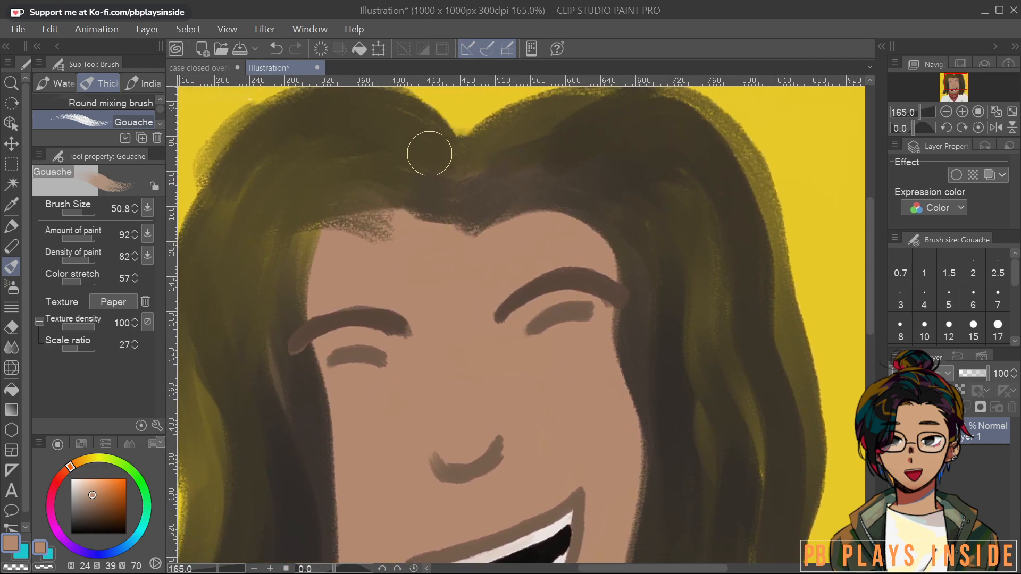
alt+click(359, 123)
mouse_move(324, 188)
mouse_down()
mouse_move(412, 187)
mouse_move(340, 176)
mouse_move(440, 201)
mouse_move(420, 189)
mouse_move(447, 203)
mouse_move(392, 189)
mouse_move(462, 218)
mouse_up()
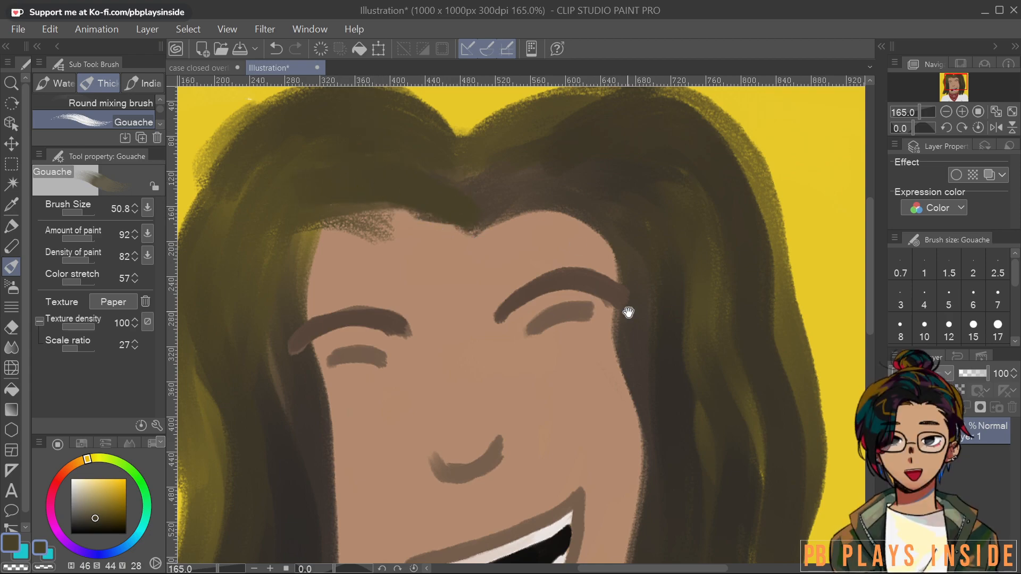
Brush long dark olive strands down the hair on both sides of the face with brush size 50.8
drag(646, 174, 616, 124)
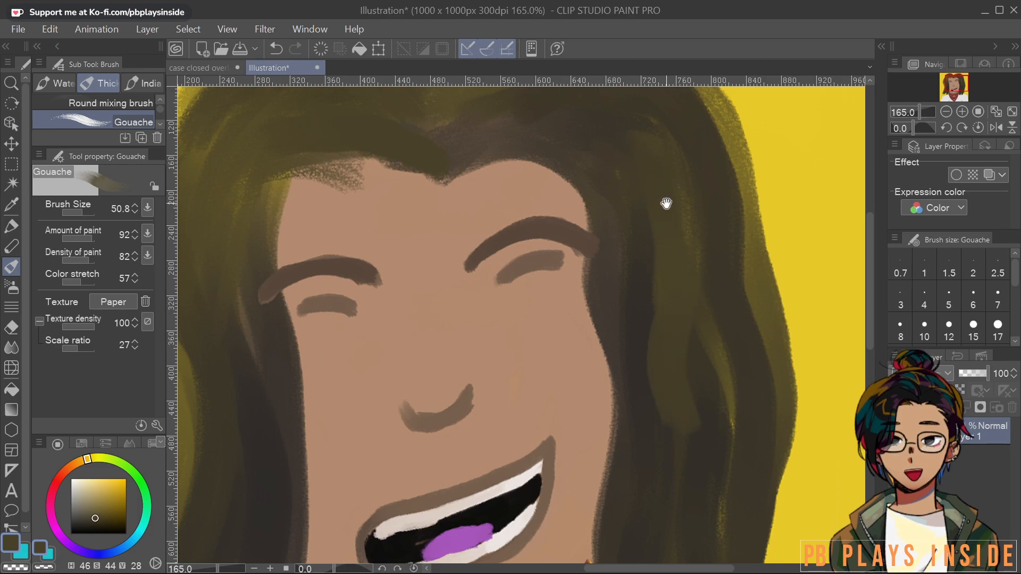
drag(401, 296, 556, 243)
mouse_move(416, 168)
mouse_down()
mouse_move(436, 221)
mouse_move(411, 399)
mouse_up()
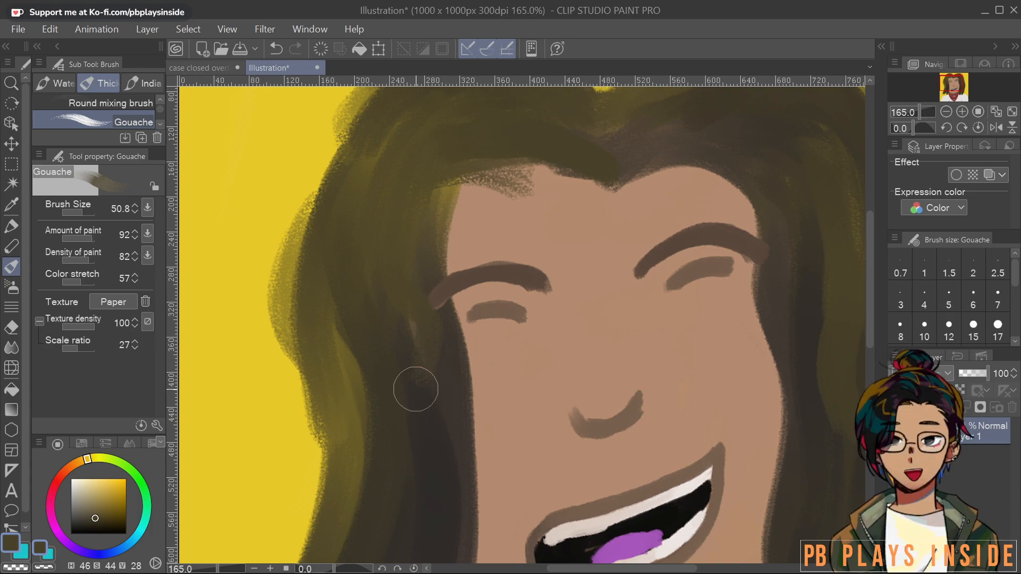
key(space)
mouse_move(625, 261)
mouse_down()
mouse_move(538, 224)
mouse_move(504, 177)
mouse_up()
drag(533, 296, 532, 188)
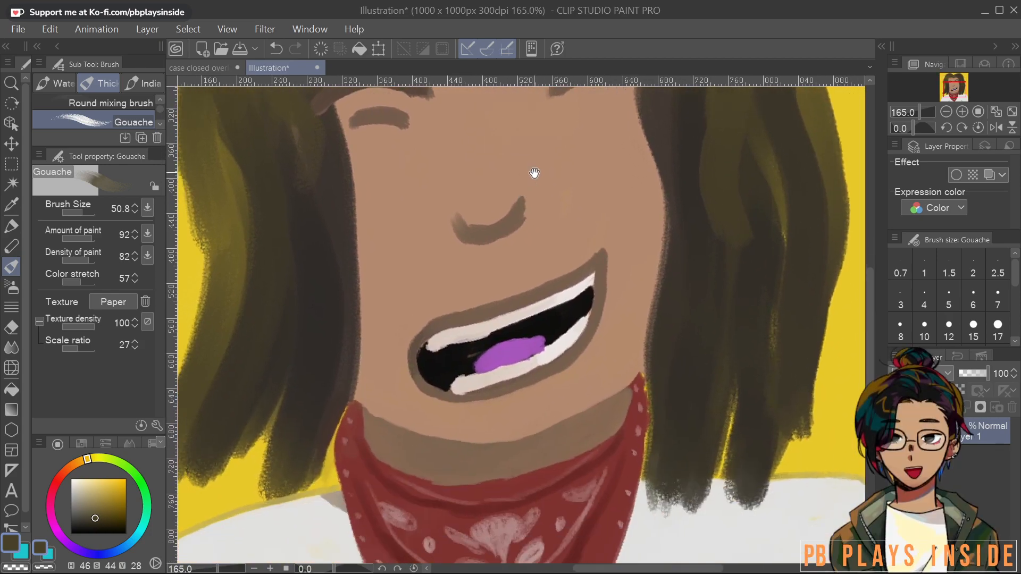
drag(420, 314, 536, 431)
drag(345, 220, 333, 510)
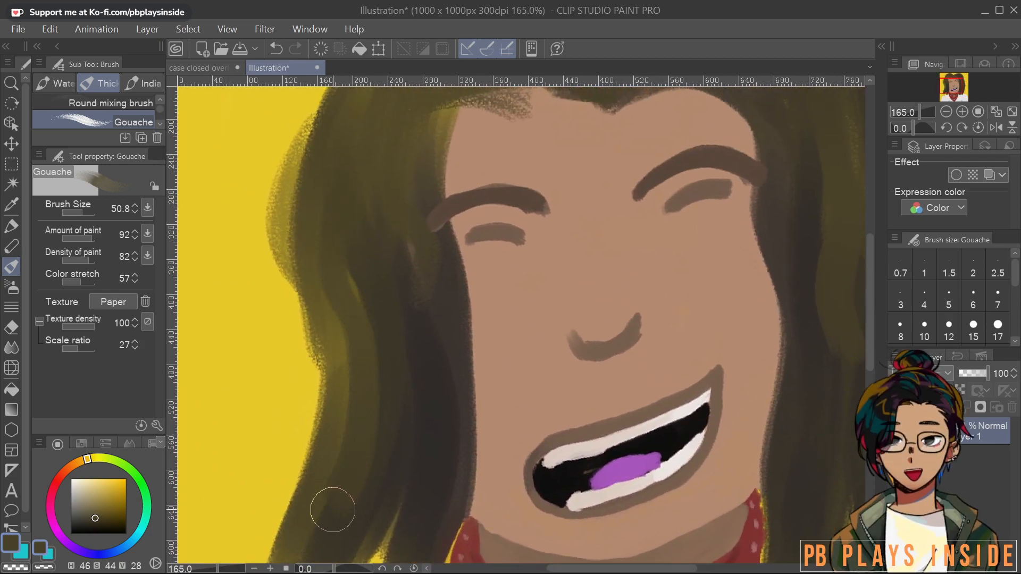
Sample black from inside the mouth, try darkening the nose with brush size 27.5, and undo the stroke
key(space)
drag(582, 351, 479, 217)
mouse_move(578, 218)
mouse_down()
mouse_move(533, 295)
mouse_move(477, 300)
mouse_move(454, 348)
mouse_move(477, 349)
mouse_move(515, 310)
mouse_up()
alt+click(420, 466)
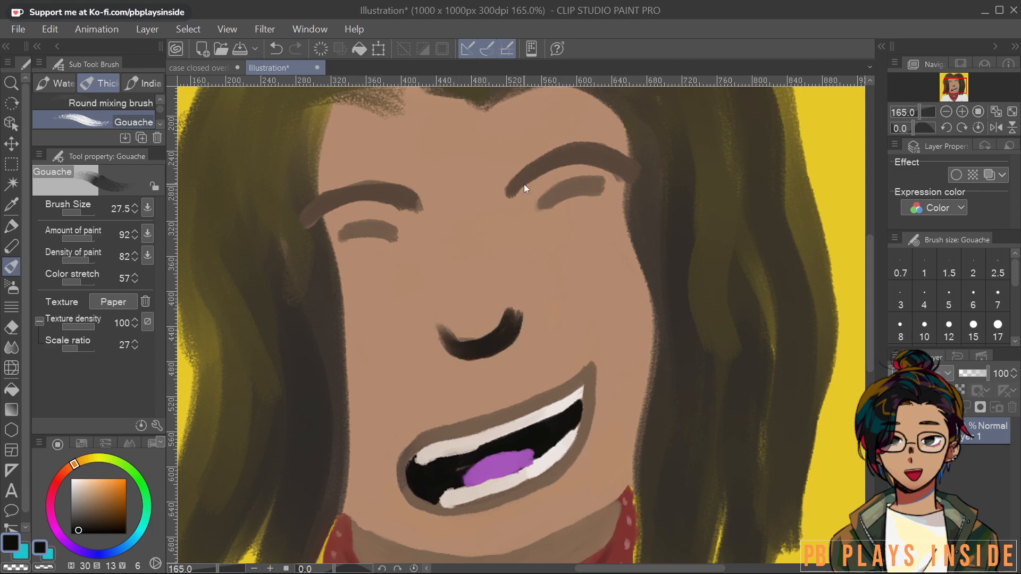
key(ctrl+z)
Paint a small black mole below the outer corner of the right eye, undoing the trial stroke on the cheek
mouse_move(580, 264)
mouse_down()
mouse_move(596, 241)
mouse_move(616, 244)
mouse_up()
key(ctrl+z)
drag(614, 226, 615, 222)
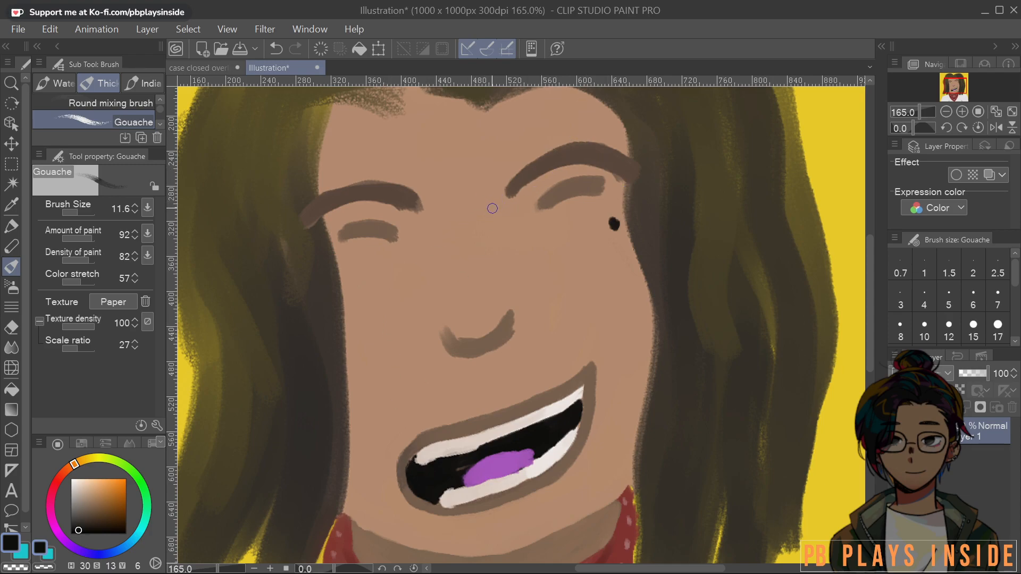
Paint faint smile lines beside the mouth's right corner and faint creases above the right eyebrow with brush size 11.6
drag(604, 345, 616, 406)
drag(600, 324, 636, 356)
drag(496, 176, 525, 139)
drag(495, 177, 519, 147)
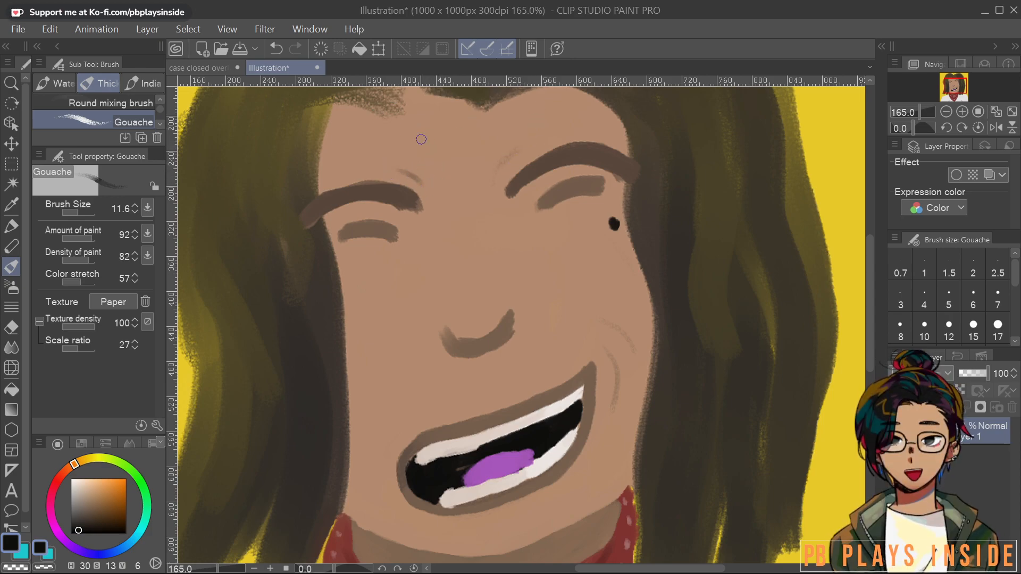
key(ctrl+z)
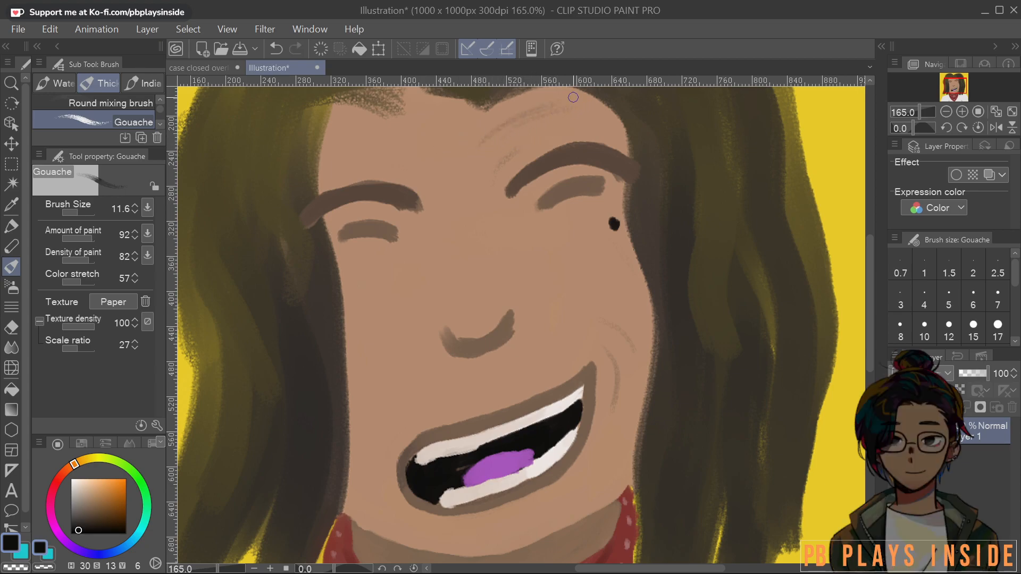
Try a faint wrinkle line across the middle of the forehead and undo it
drag(387, 138, 475, 157)
key(ctrl+z)
key(ctrl+alt+0)
scroll(652, 263, down, 2)
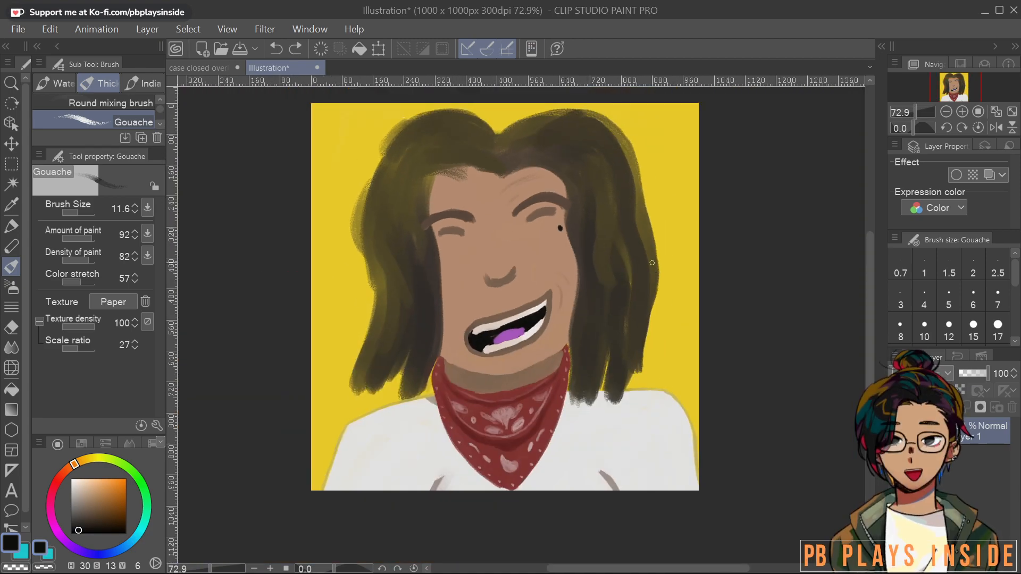
Paint faint curved smile creases on the cheek beside the mouth's left corner, undoing the unwanted strokes
scroll(652, 263, up, 3)
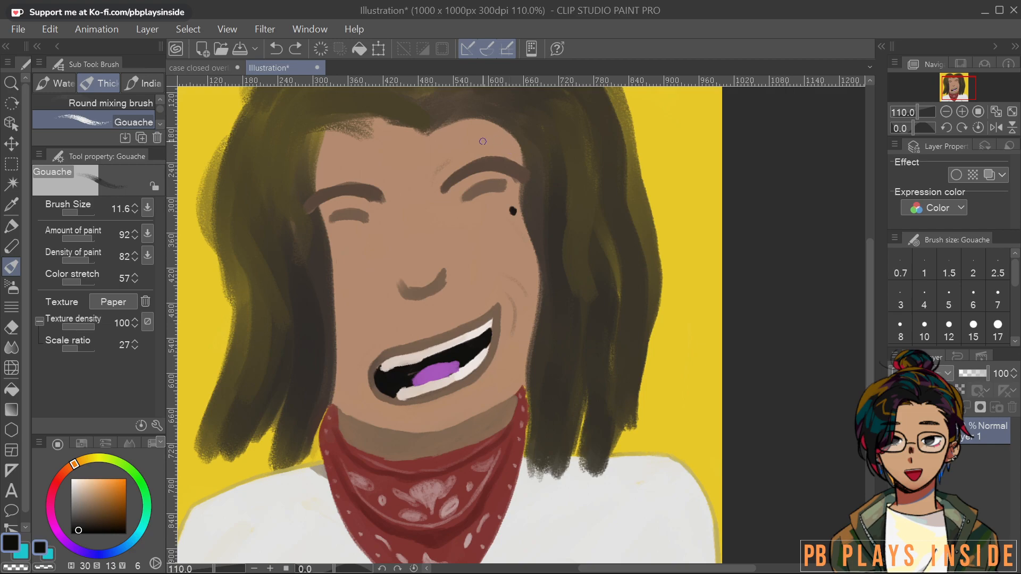
scroll(405, 375, up, 3)
drag(379, 362, 360, 397)
key(ctrl+z)
mouse_move(376, 361)
mouse_down()
mouse_move(373, 402)
mouse_move(360, 393)
mouse_move(380, 346)
mouse_up()
key(ctrl+z)
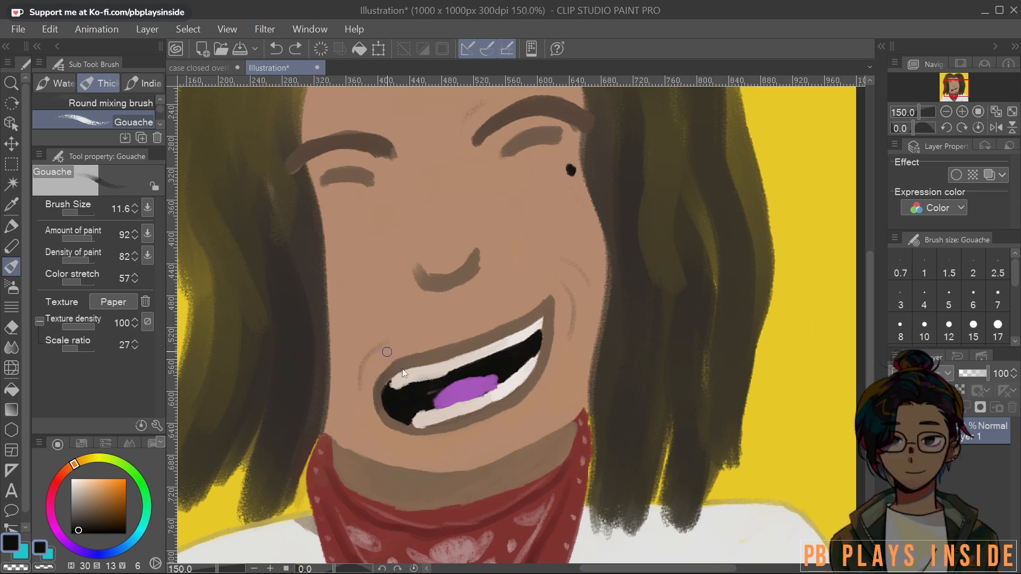
drag(492, 423, 470, 498)
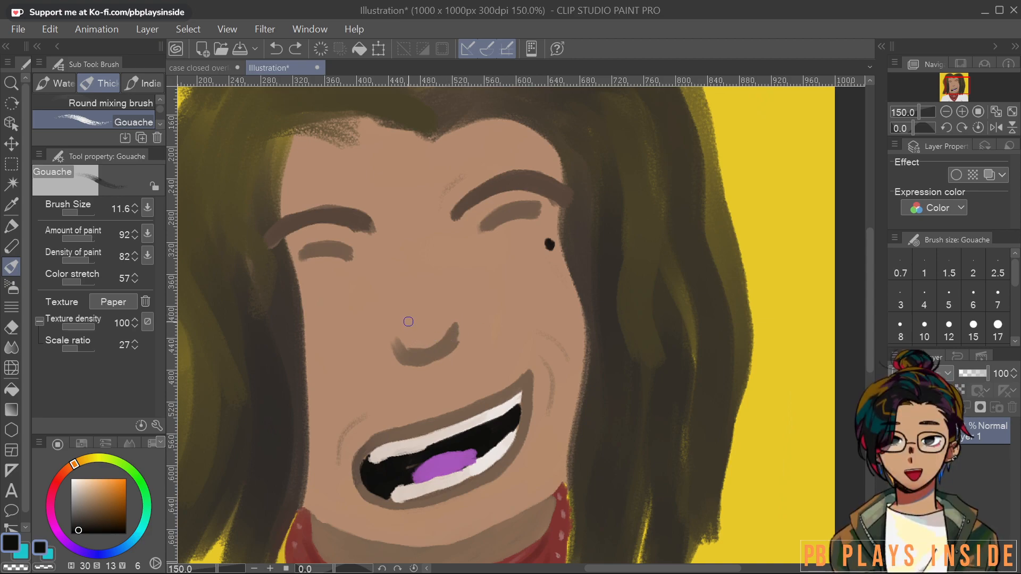
Try painting short crease lines on both sides of the nose
drag(420, 332, 415, 328)
key(ctrl+z)
drag(467, 322, 470, 344)
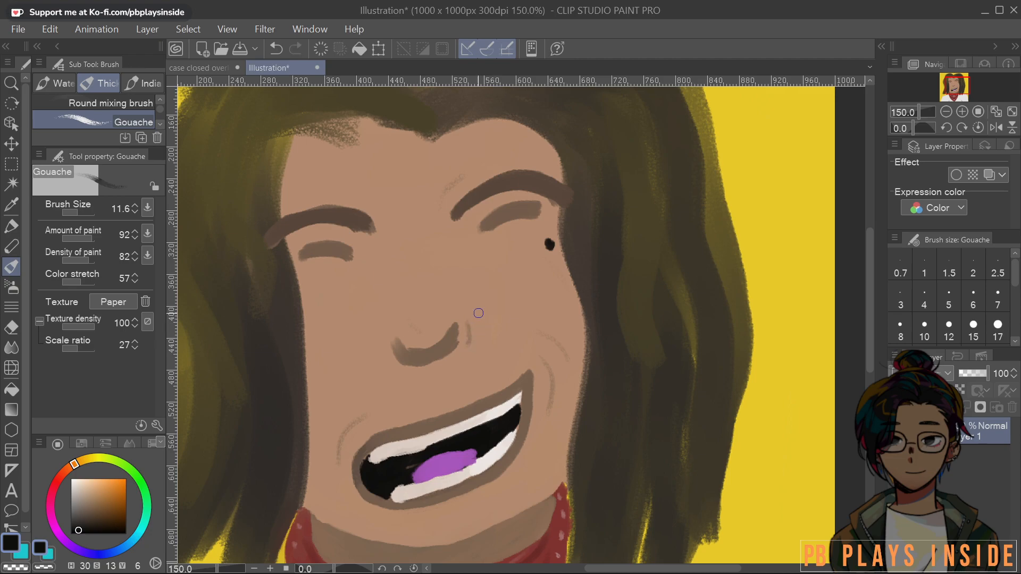
key(ctrl+z)
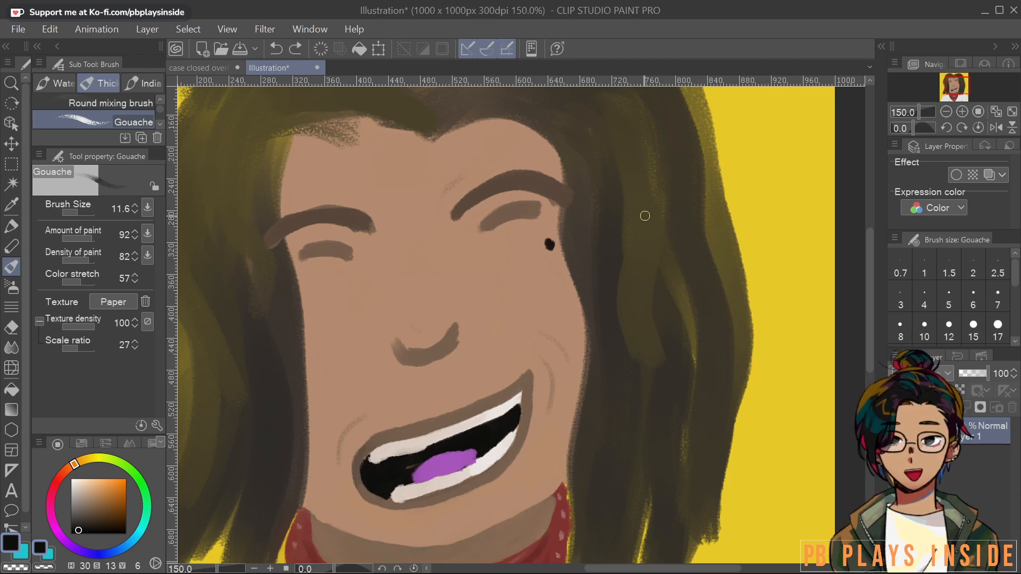
Sample the brown of the closed-eye line and extend the lines of both closed eyes
scroll(647, 272, down, 3)
drag(663, 289, 570, 280)
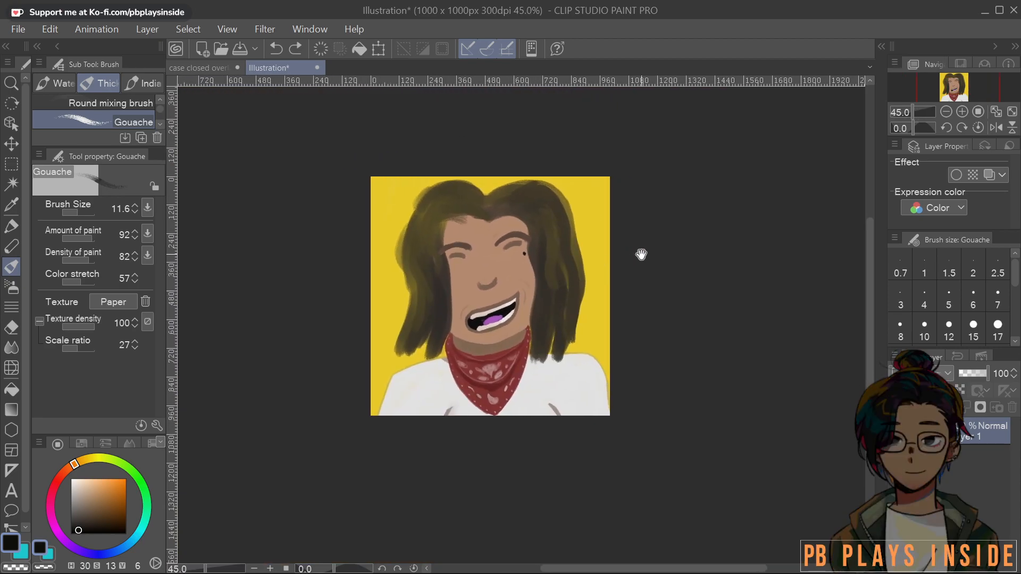
scroll(641, 255, down, 1)
scroll(642, 255, up, 6)
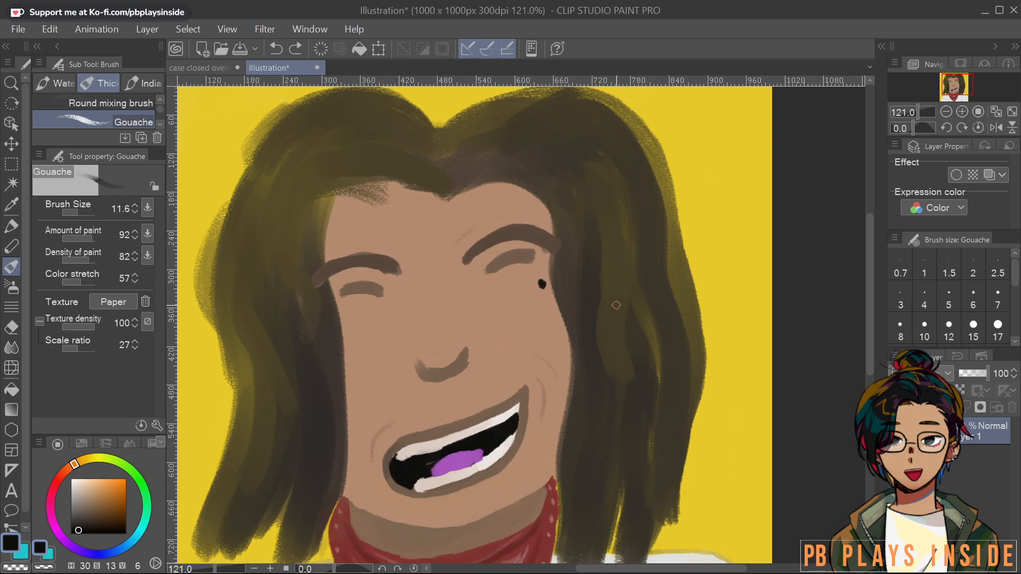
alt+click(502, 258)
mouse_move(485, 276)
mouse_down()
mouse_move(504, 261)
mouse_move(521, 259)
mouse_move(484, 279)
mouse_move(519, 256)
mouse_move(495, 266)
mouse_move(535, 257)
mouse_up()
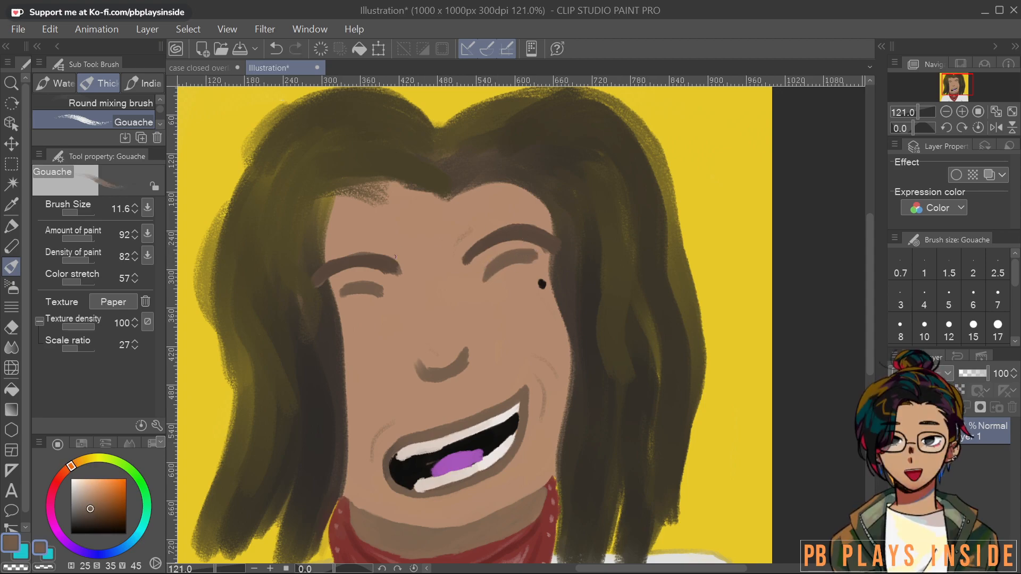
mouse_move(372, 288)
mouse_down()
mouse_move(388, 296)
mouse_move(380, 294)
mouse_up()
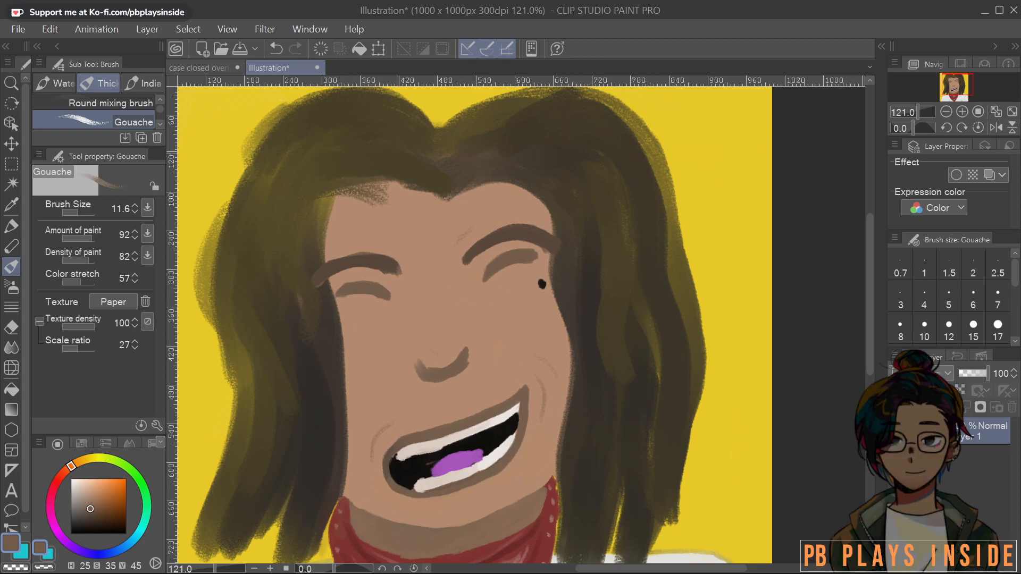
scroll(500, 161, down, 5)
drag(534, 182, 486, 290)
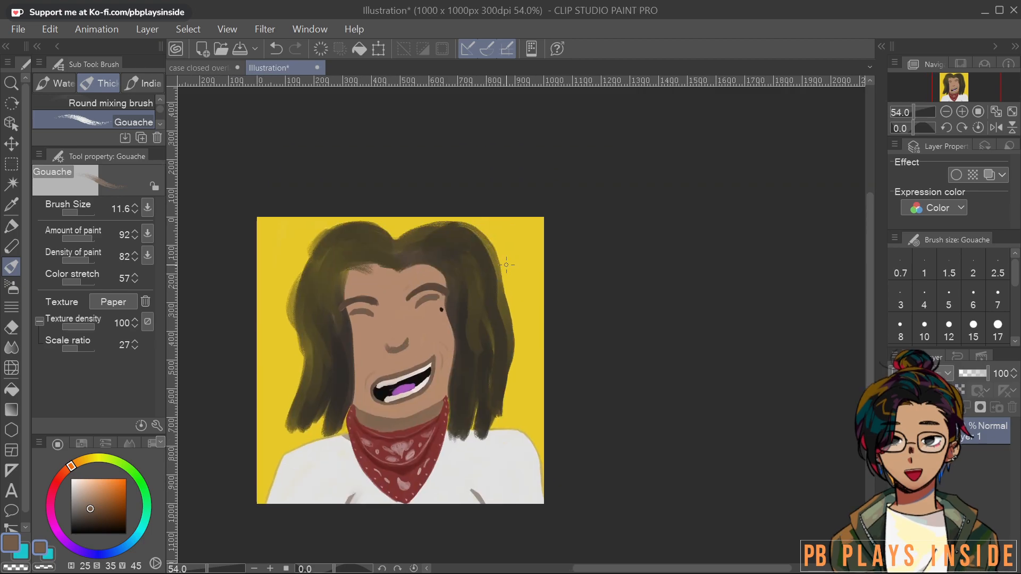
Save the portrait as 7 in CLIP STUDIO FORMAT in the NPC Cards folder inside Case Closed
click(18, 29)
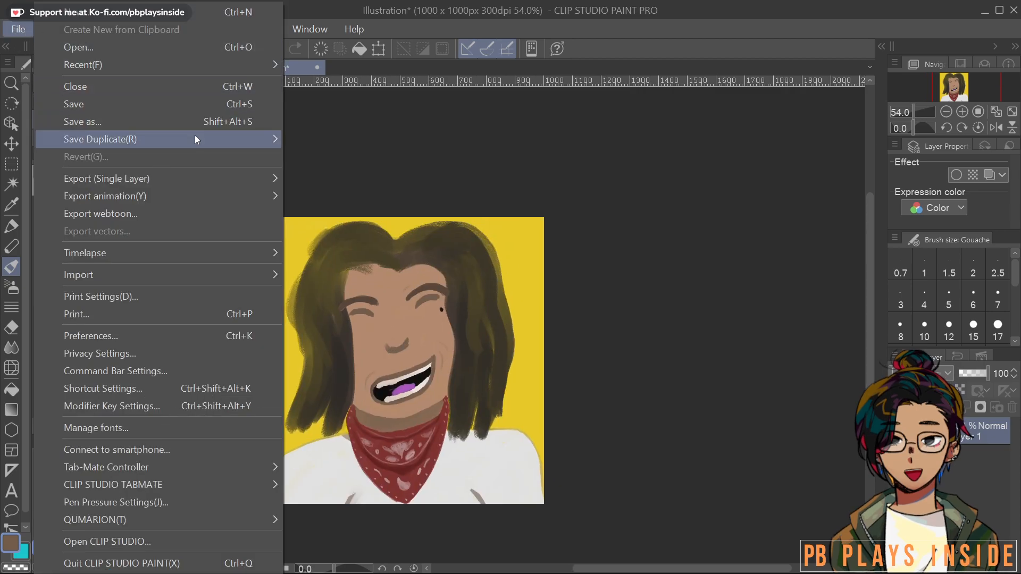
click(201, 122)
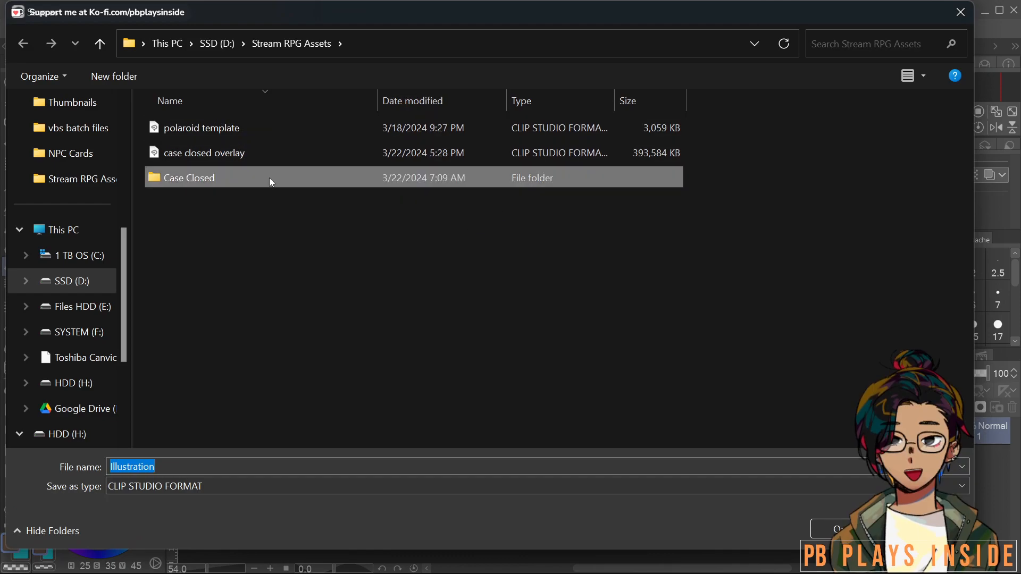
double_click(269, 178)
double_click(248, 154)
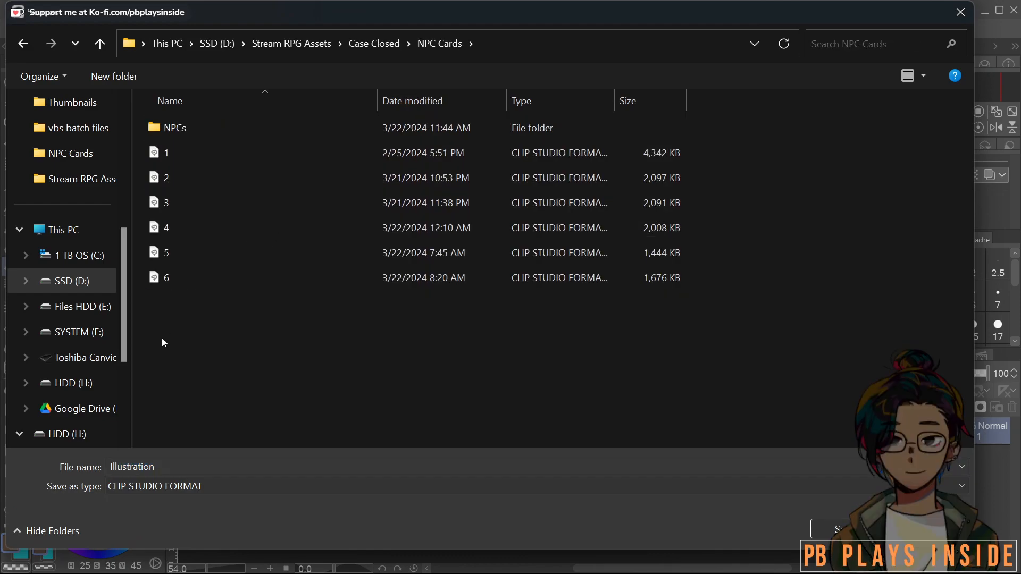
double_click(226, 473)
text(7)
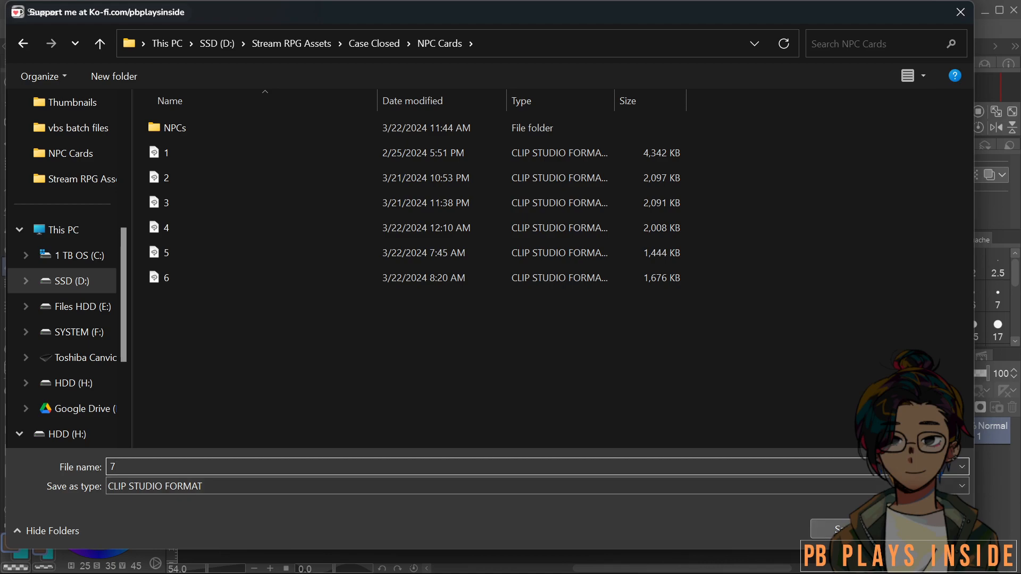
click(830, 529)
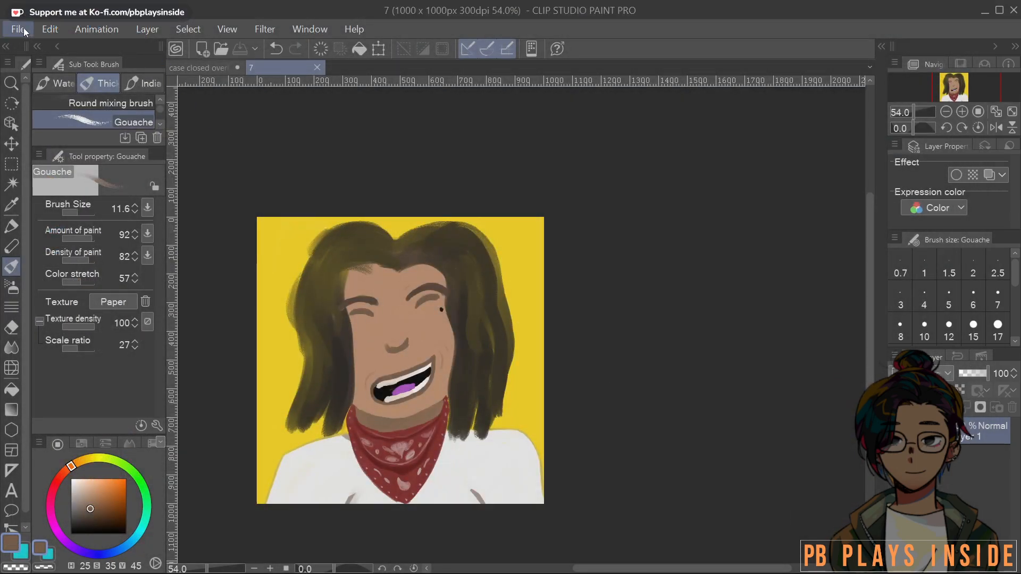
Export the portrait as a single-layer PNG named 7 into the NPCs folder
click(24, 27)
mouse_move(120, 175)
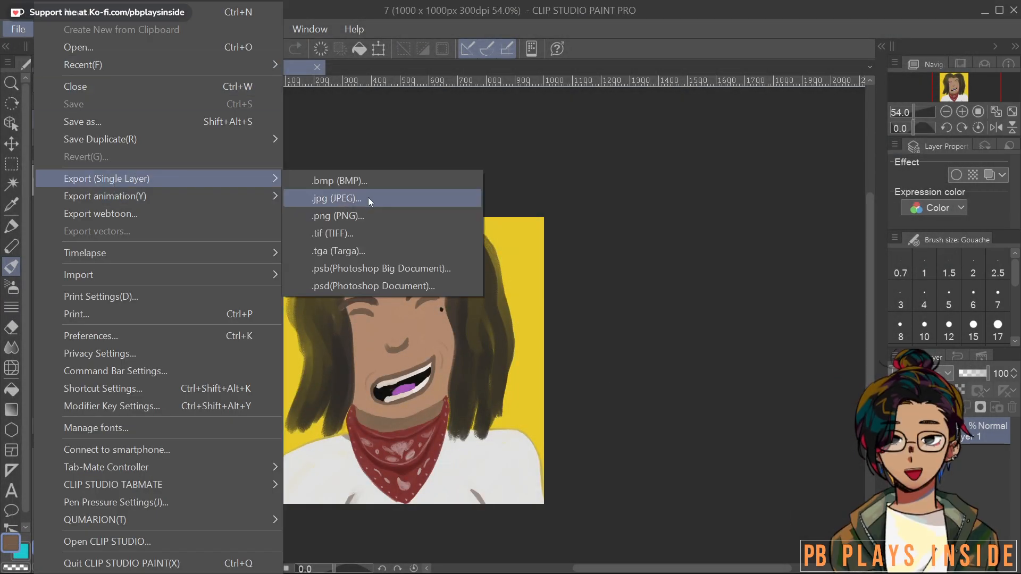
click(353, 216)
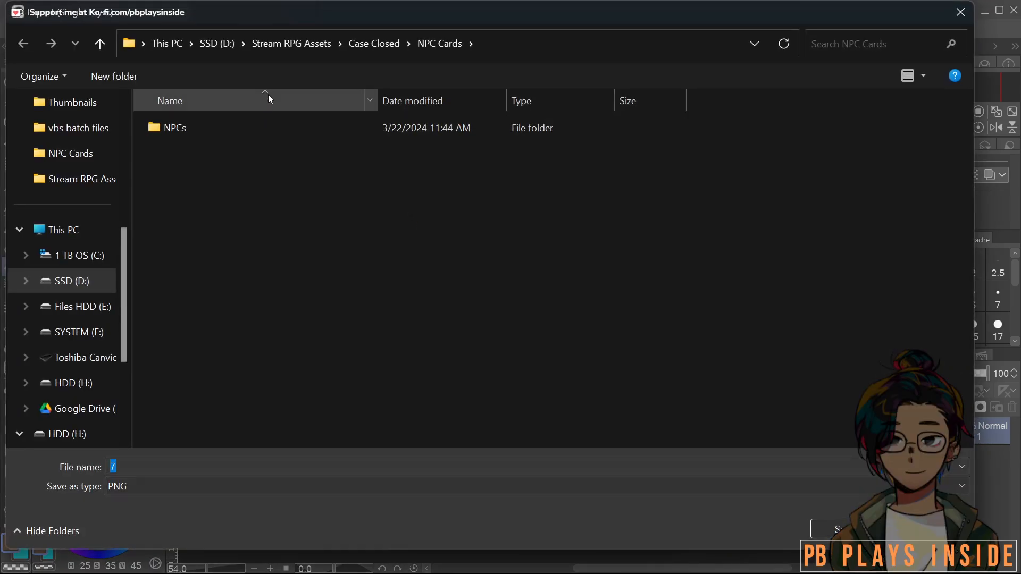
double_click(175, 121)
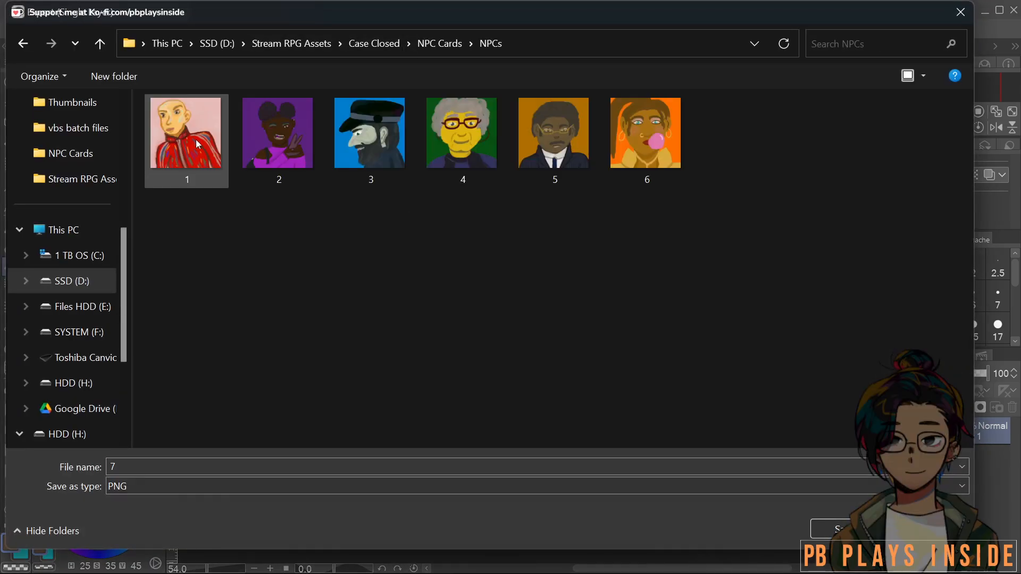
click(827, 530)
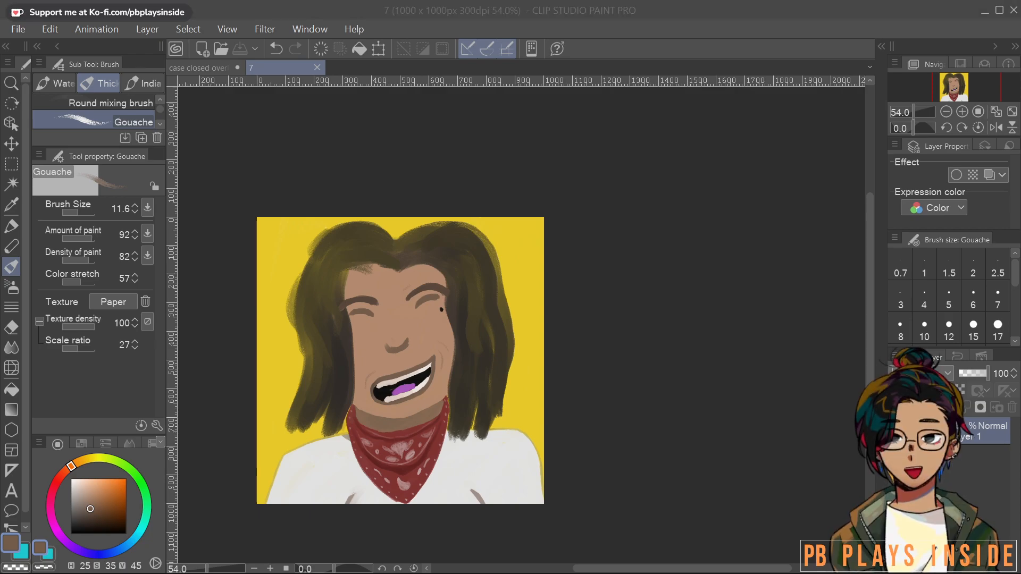
Create a new blank 1000 x 1000 px illustration at 300 dpi
drag(277, 183, 464, 162)
click(23, 35)
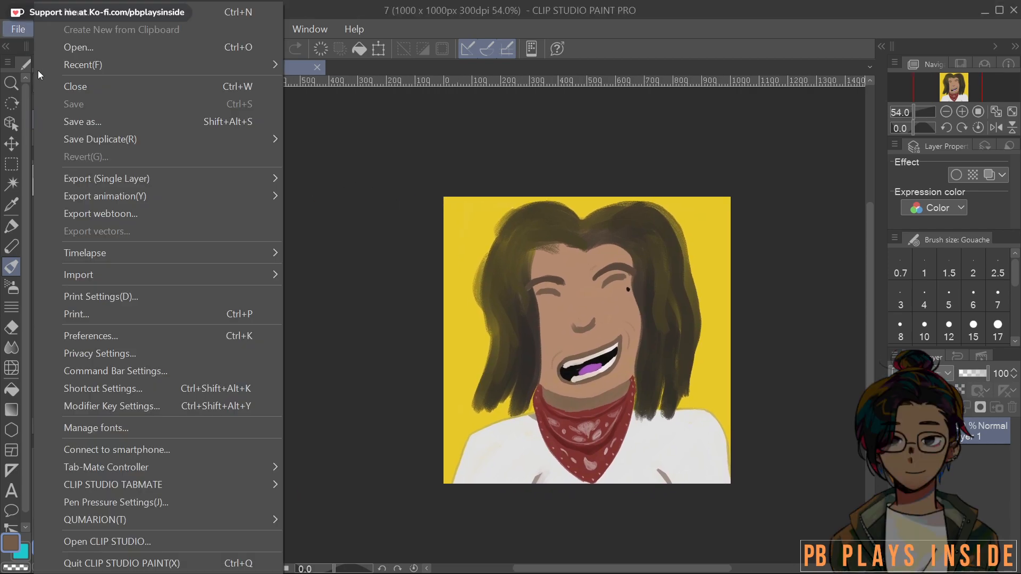
mouse_move(144, 184)
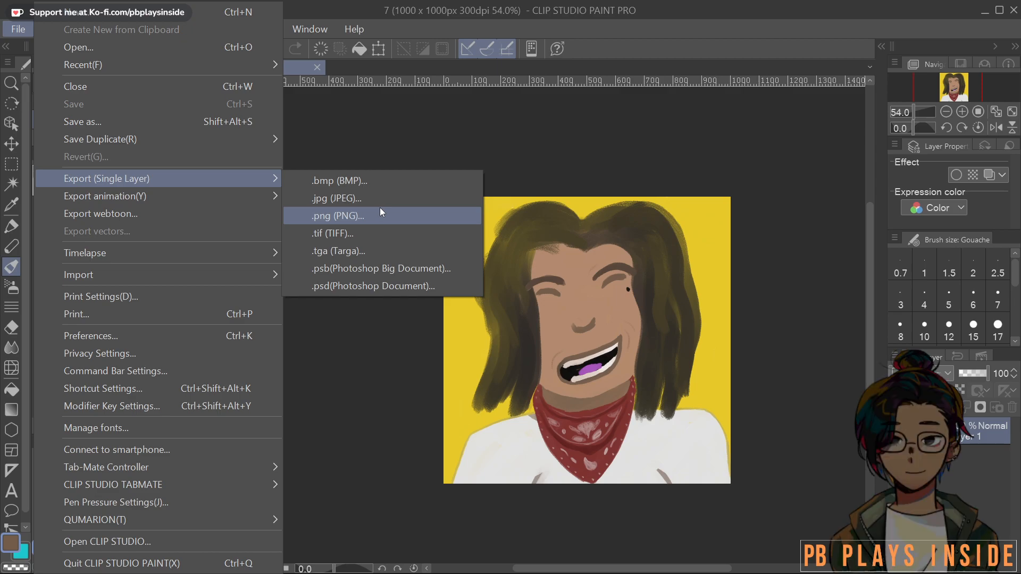
click(173, 16)
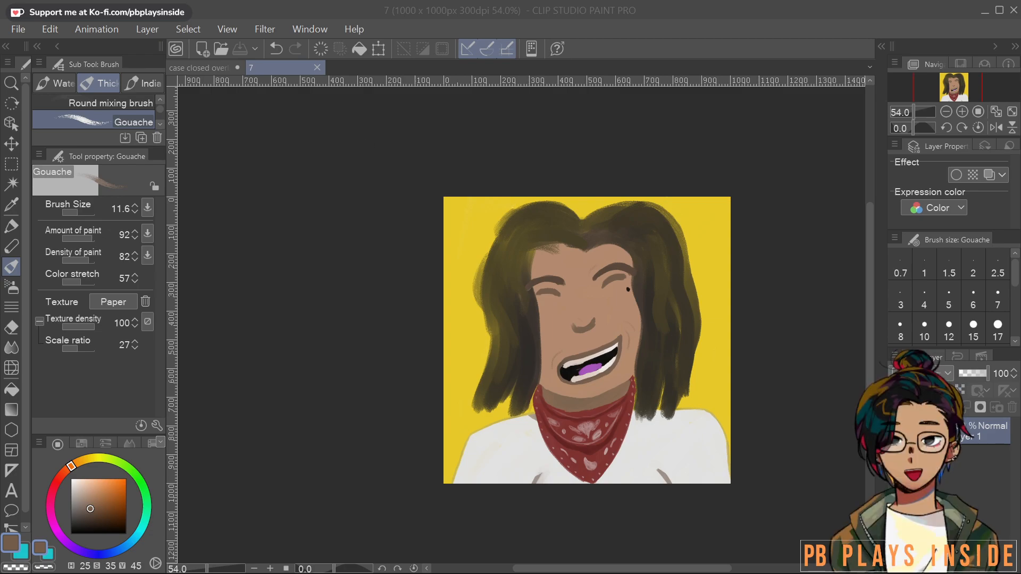
key(Return)
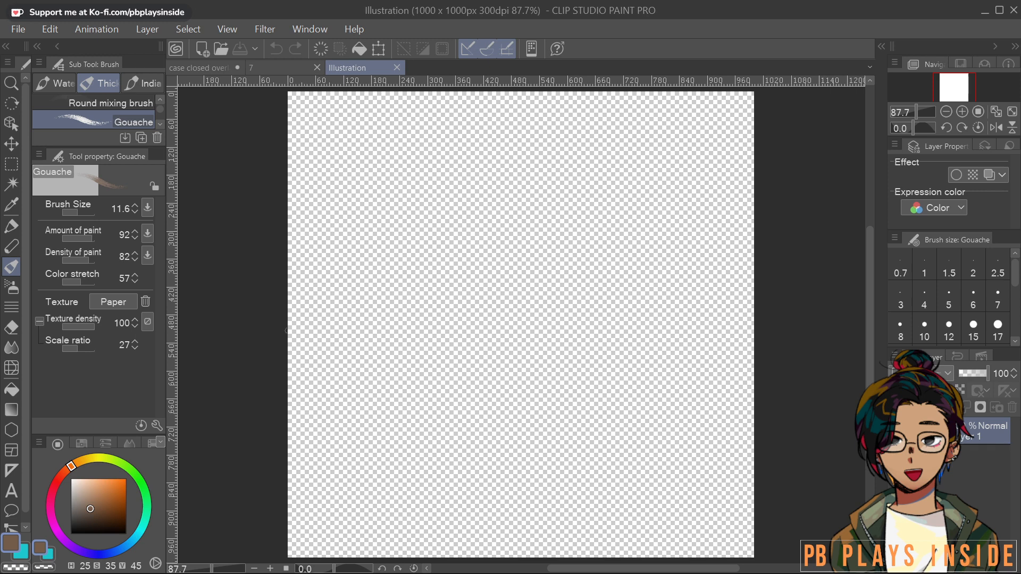
scroll(494, 305, down, 3)
scroll(688, 303, up, 2)
drag(537, 271, 557, 273)
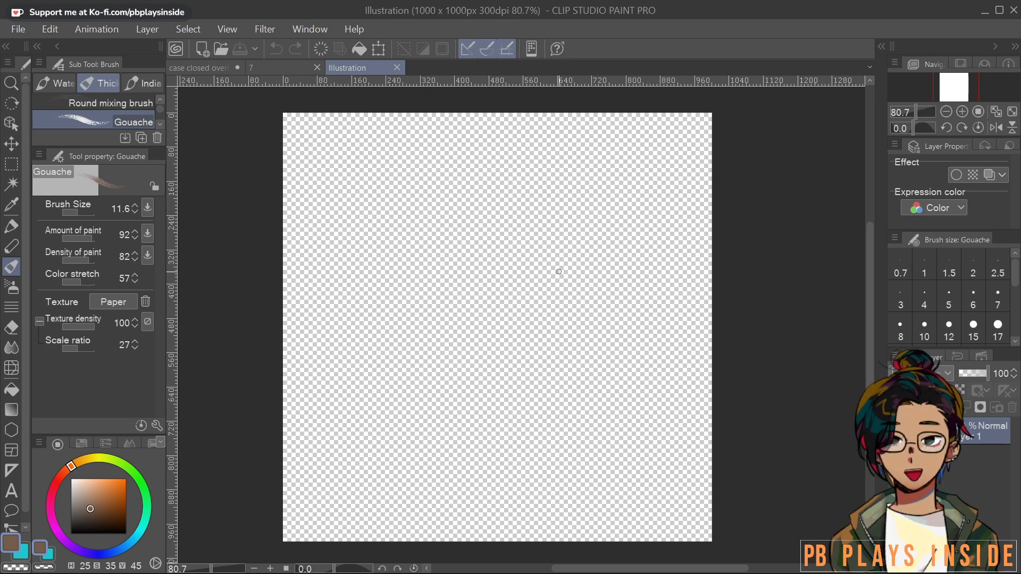
Try a dark purple background (H 298, S 90, V 35) from the canvas's upper left corner with brush size 137.6
click(127, 467)
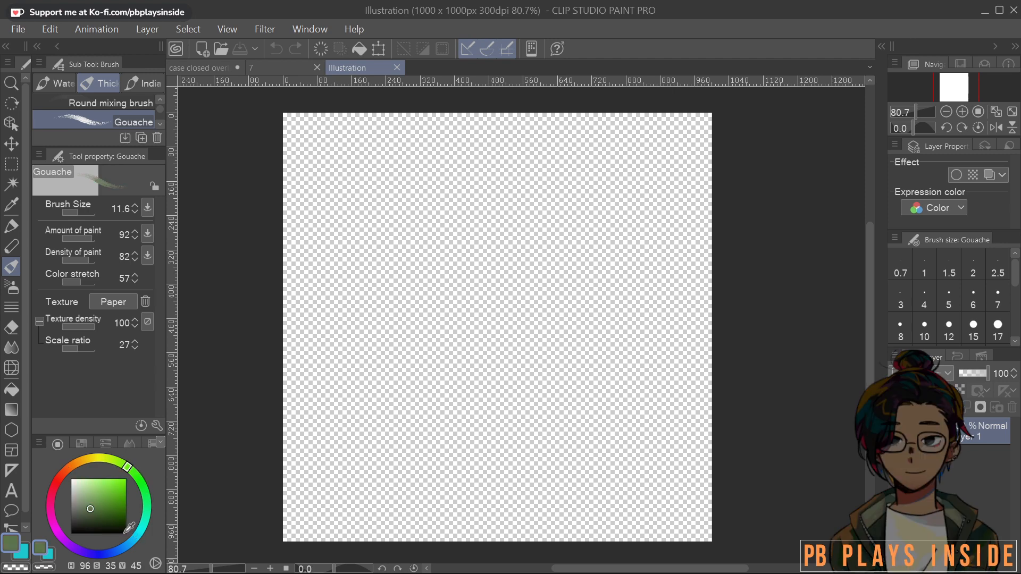
mouse_move(130, 535)
mouse_down()
mouse_move(85, 558)
mouse_move(91, 566)
mouse_up()
click(57, 531)
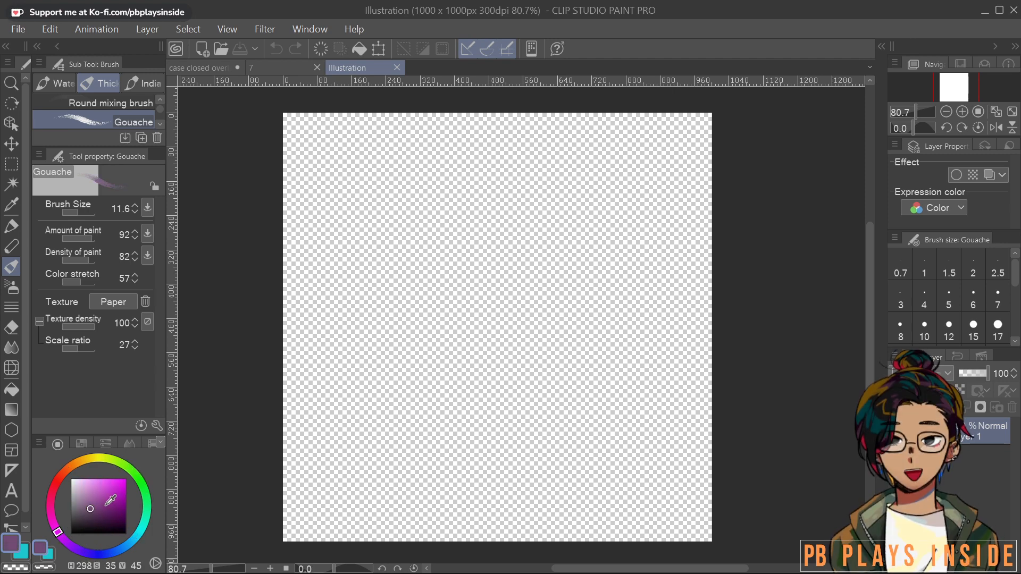
click(123, 512)
drag(372, 253, 388, 254)
mouse_move(398, 178)
mouse_down()
mouse_move(315, 351)
mouse_move(386, 150)
mouse_move(381, 117)
mouse_move(348, 113)
mouse_move(308, 125)
mouse_up()
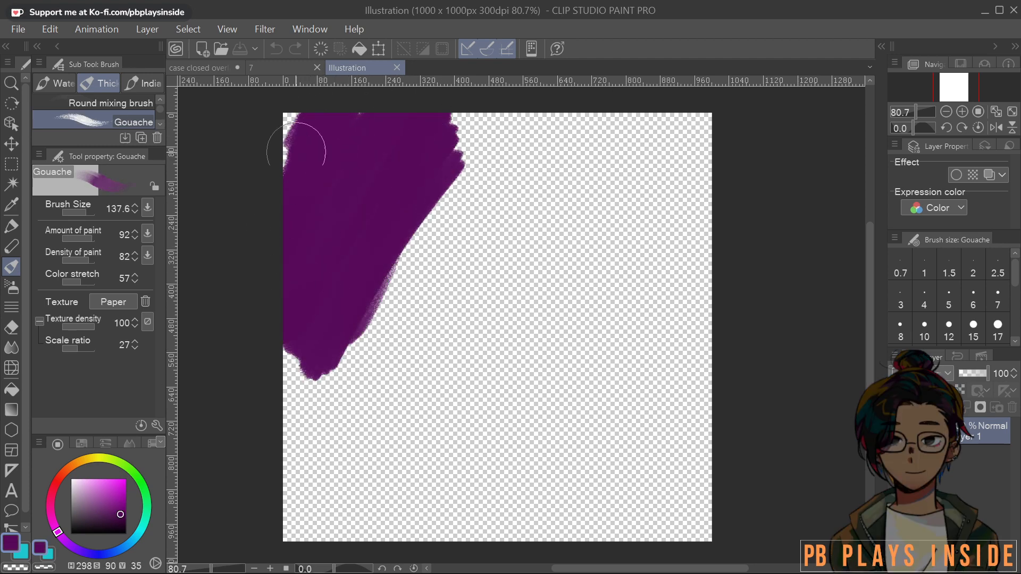
key(ctrl+z)
Try a brighter purple (H 298, S 92, V 46) for the background in the canvas's upper left area
click(122, 509)
mouse_move(392, 171)
mouse_down()
mouse_move(298, 330)
mouse_move(299, 134)
mouse_up()
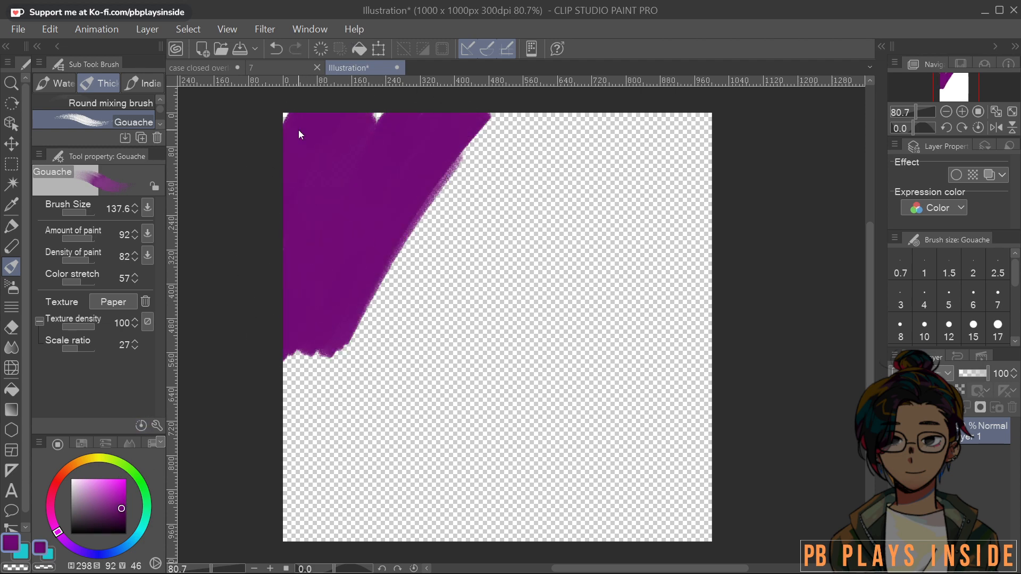
key(ctrl+z)
Cover the whole canvas with magenta-purple (H 303, S 91, V 56) using the Gouache brush at size 188
click(55, 529)
mouse_move(500, 191)
mouse_down()
mouse_move(482, 206)
mouse_move(437, 200)
mouse_move(288, 417)
mouse_move(351, 123)
mouse_move(310, 115)
mouse_move(296, 92)
mouse_move(370, 102)
mouse_move(276, 423)
mouse_move(493, 120)
mouse_move(408, 212)
mouse_up()
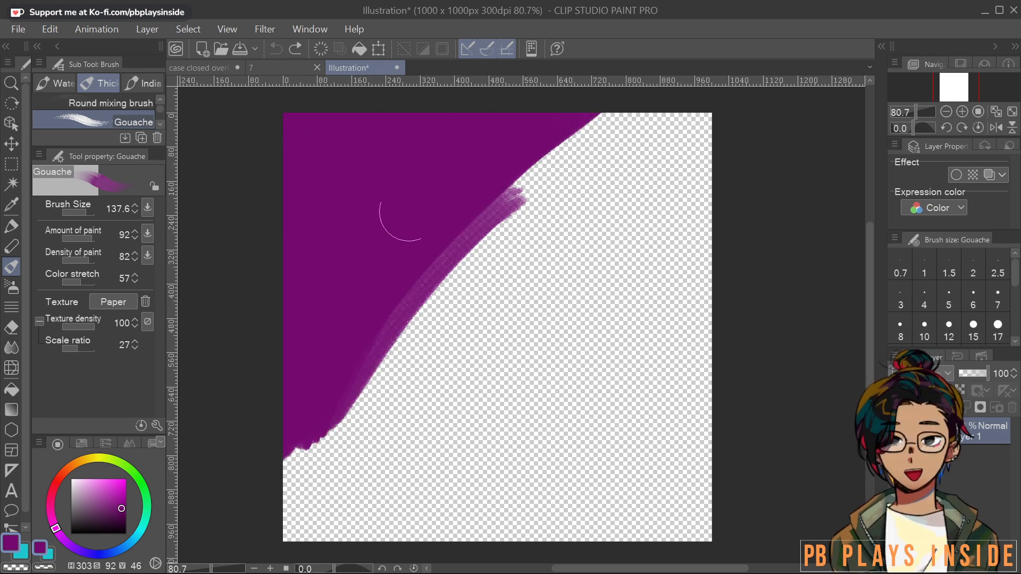
key(ctrl+z)
drag(122, 509, 121, 502)
drag(482, 412, 482, 372)
mouse_move(515, 314)
mouse_down()
mouse_move(380, 460)
mouse_move(498, 272)
mouse_move(300, 468)
mouse_move(593, 160)
mouse_move(404, 293)
mouse_move(258, 414)
mouse_move(524, 130)
mouse_move(466, 135)
mouse_move(295, 277)
mouse_move(280, 249)
mouse_move(290, 124)
mouse_move(538, 324)
mouse_move(556, 300)
mouse_move(615, 280)
mouse_move(331, 543)
mouse_move(542, 353)
mouse_move(599, 317)
mouse_move(406, 536)
mouse_move(588, 380)
mouse_move(751, 325)
mouse_move(492, 546)
mouse_move(693, 439)
mouse_move(708, 465)
mouse_move(718, 547)
mouse_up()
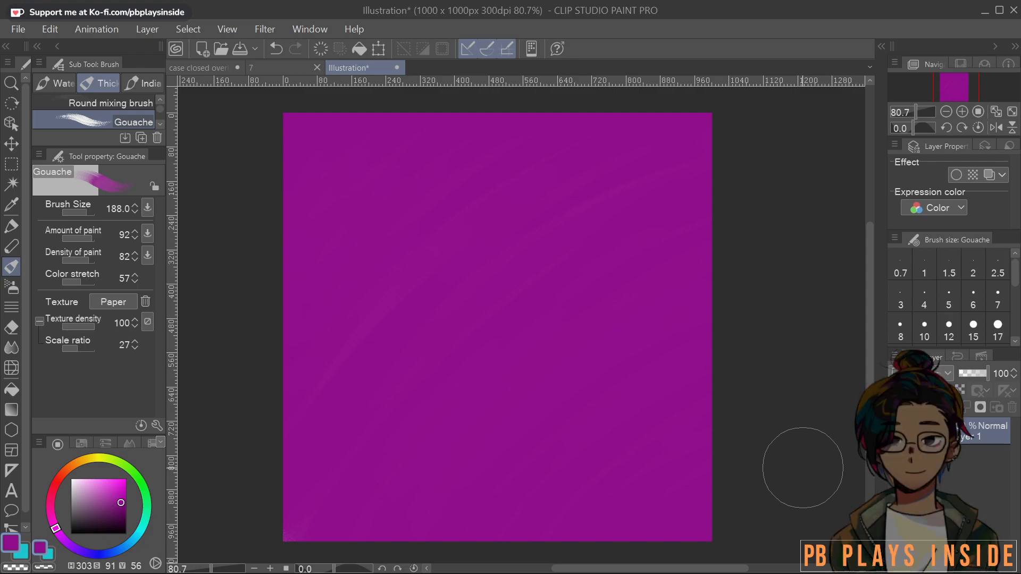
Paint a light warm-grey oval (H 38, S 5, V 81) near the centre of the purple canvas as the head base
click(75, 489)
mouse_move(466, 324)
mouse_down()
mouse_move(475, 345)
mouse_move(474, 296)
mouse_move(451, 306)
mouse_up()
key(ctrl+z)
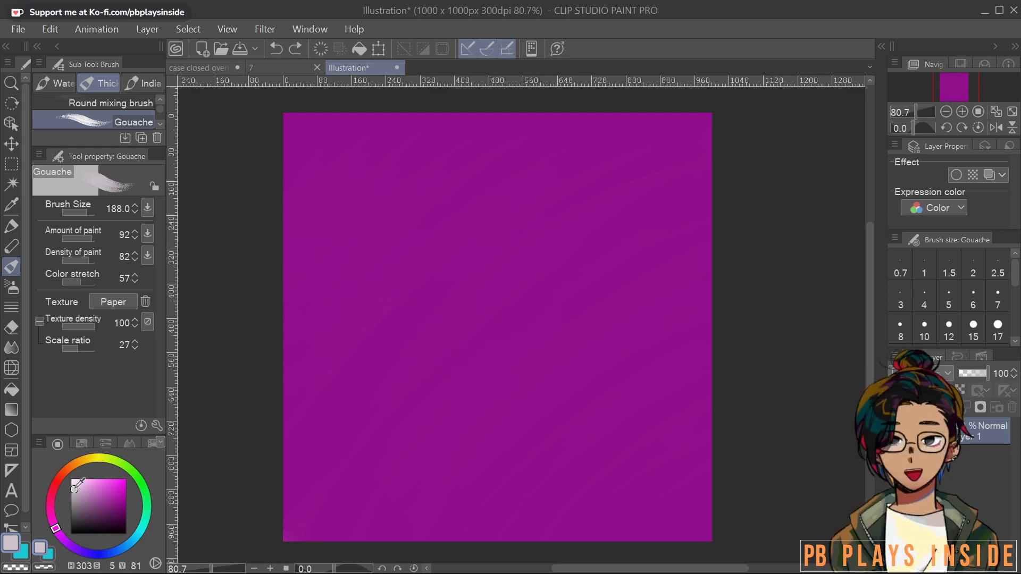
drag(78, 457, 81, 461)
mouse_move(458, 330)
mouse_down()
mouse_move(489, 349)
mouse_move(531, 296)
mouse_move(522, 260)
mouse_move(523, 288)
mouse_move(483, 243)
mouse_up()
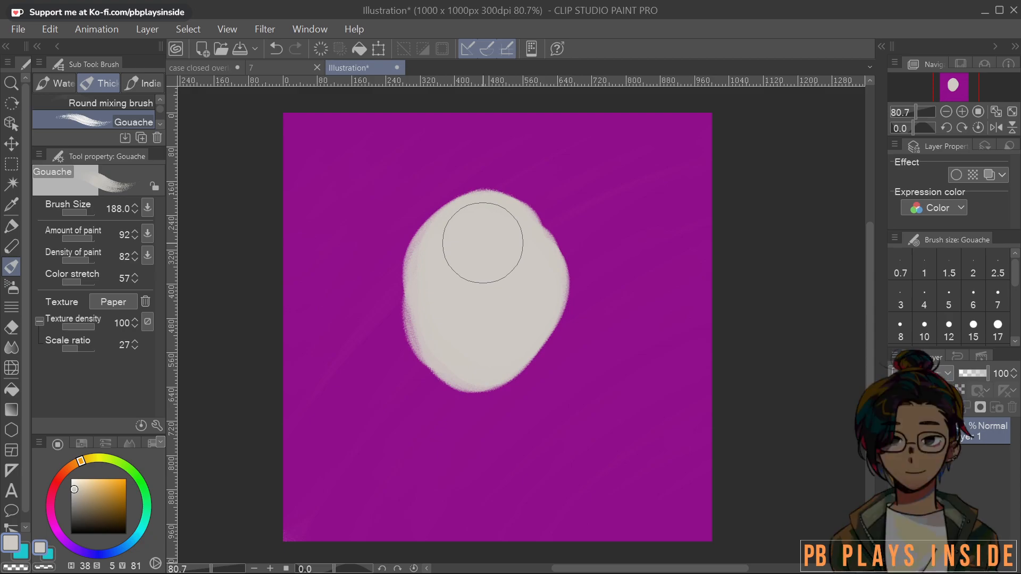
Enlarge the head shape on all sides and trim its jaw to a pointed chin with the sampled background purple
mouse_move(483, 243)
mouse_down()
mouse_move(428, 337)
mouse_move(485, 332)
mouse_move(513, 253)
mouse_move(482, 225)
mouse_move(418, 241)
mouse_move(428, 308)
mouse_move(411, 288)
mouse_move(464, 372)
mouse_move(489, 369)
mouse_move(530, 340)
mouse_move(548, 301)
mouse_move(545, 248)
mouse_move(525, 220)
mouse_move(503, 222)
mouse_move(419, 264)
mouse_move(507, 214)
mouse_move(467, 223)
mouse_move(526, 251)
mouse_move(503, 200)
mouse_up()
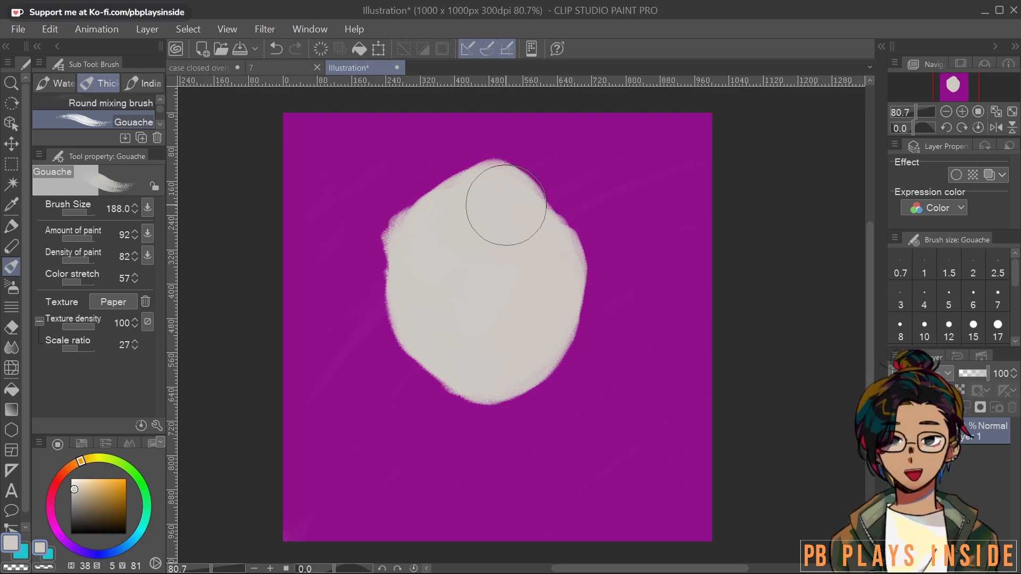
mouse_move(506, 205)
mouse_down()
mouse_move(407, 276)
mouse_move(430, 219)
mouse_move(407, 252)
mouse_move(470, 194)
mouse_move(513, 190)
mouse_move(554, 205)
mouse_move(544, 206)
mouse_move(567, 272)
mouse_move(566, 231)
mouse_move(554, 319)
mouse_move(504, 370)
mouse_move(452, 364)
mouse_move(423, 339)
mouse_move(396, 278)
mouse_move(420, 202)
mouse_move(457, 182)
mouse_move(513, 187)
mouse_move(510, 118)
mouse_move(456, 196)
mouse_move(501, 201)
mouse_move(448, 192)
mouse_move(409, 286)
mouse_move(408, 183)
mouse_move(406, 314)
mouse_move(393, 222)
mouse_move(410, 336)
mouse_move(397, 296)
mouse_move(464, 388)
mouse_move(422, 338)
mouse_move(488, 380)
mouse_move(572, 263)
mouse_move(566, 339)
mouse_move(507, 394)
mouse_move(494, 374)
mouse_up()
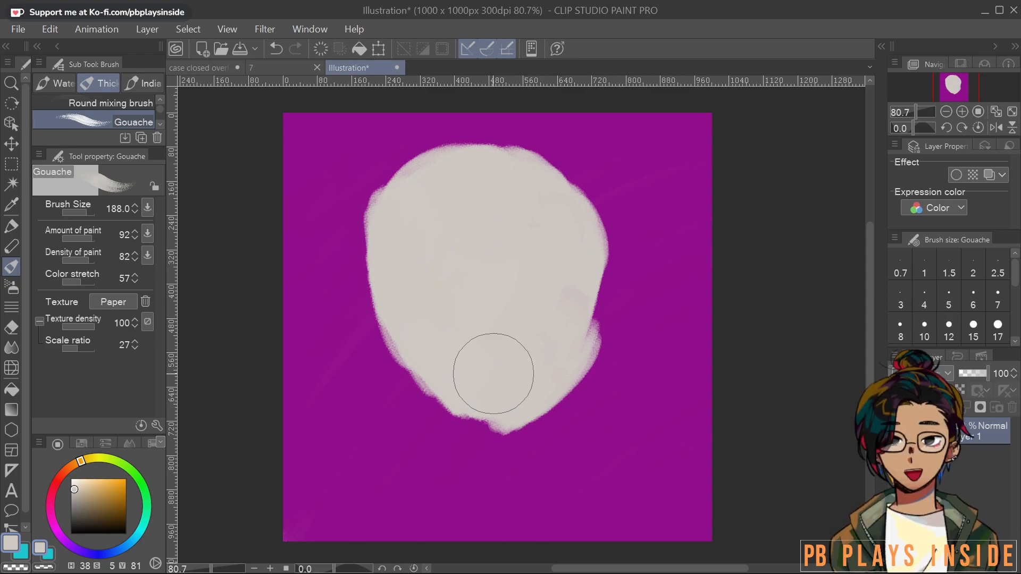
alt+click(639, 424)
mouse_move(643, 330)
mouse_down()
mouse_move(522, 463)
mouse_move(569, 406)
mouse_move(584, 361)
mouse_up()
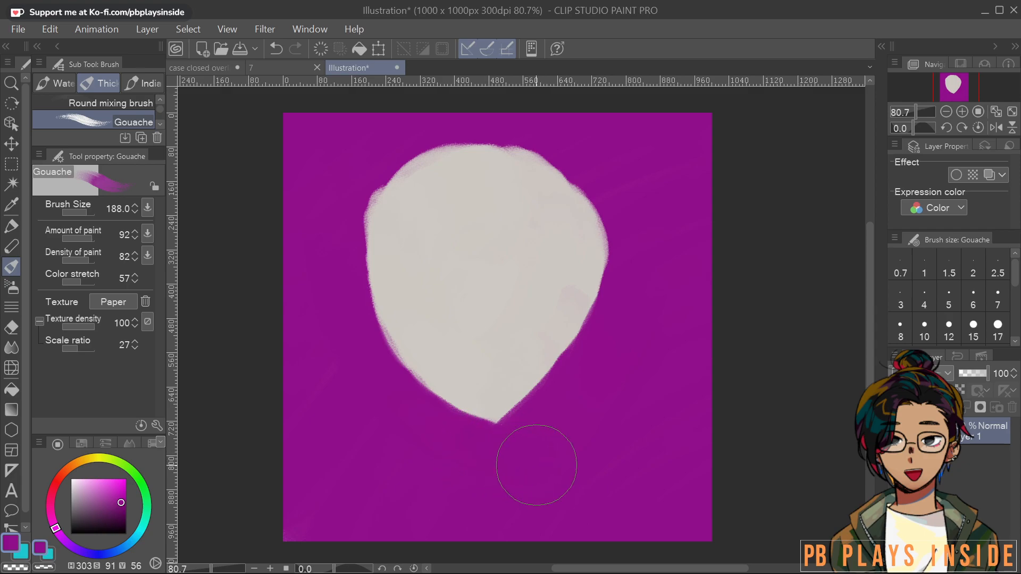
Fill out the head's top, upper sides and lower right jaw with the sampled warm grey (H 38, S 5, V 81) at size 188
alt+click(506, 269)
mouse_move(403, 225)
mouse_down()
mouse_move(434, 187)
mouse_move(519, 181)
mouse_move(562, 206)
mouse_move(573, 240)
mouse_move(577, 223)
mouse_move(564, 274)
mouse_up()
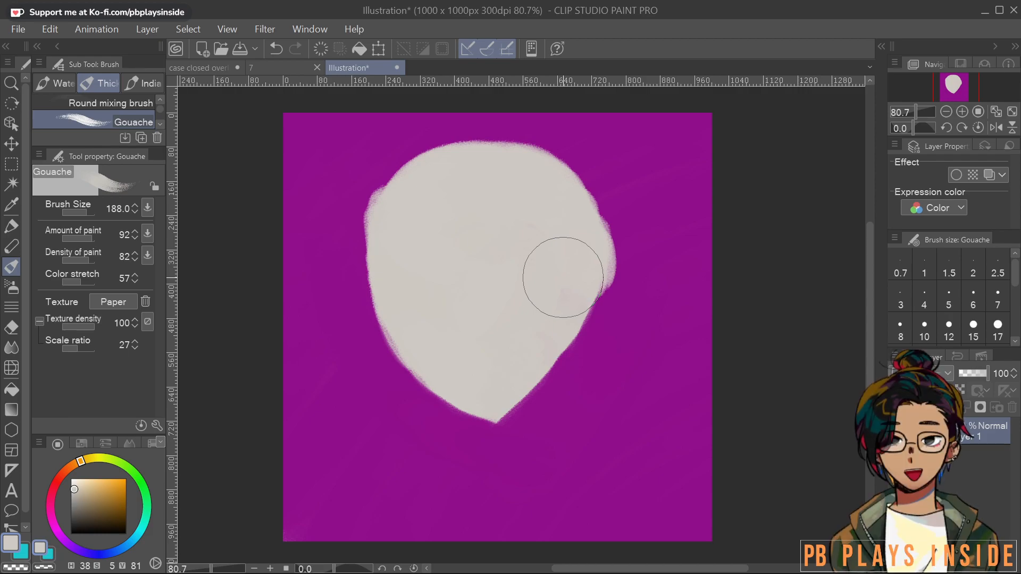
mouse_move(433, 217)
mouse_down()
mouse_move(414, 234)
mouse_move(467, 212)
mouse_up()
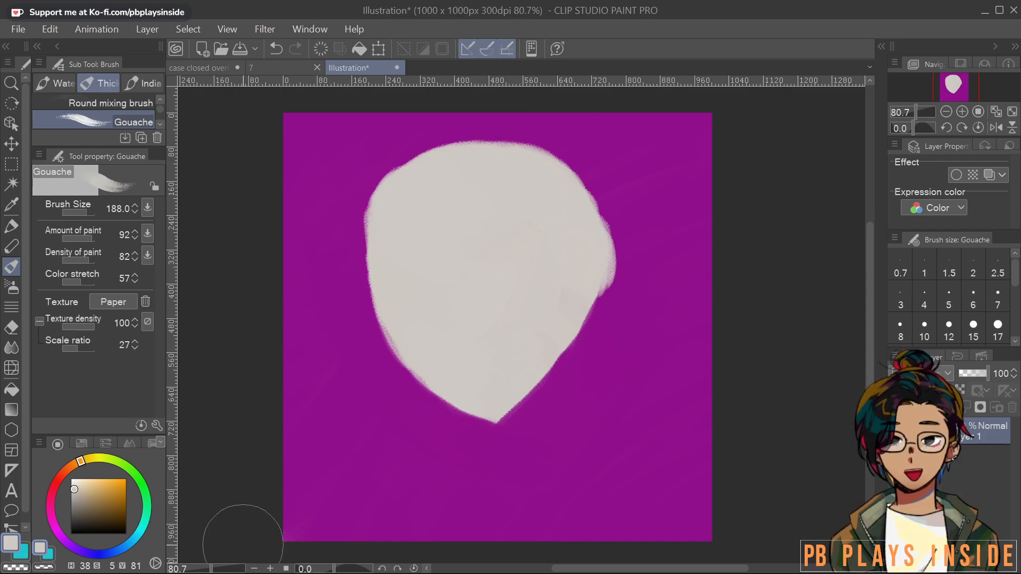
scroll(249, 471, up, 3)
scroll(513, 344, down, 3)
drag(511, 345, 380, 366)
scroll(335, 418, up, 1)
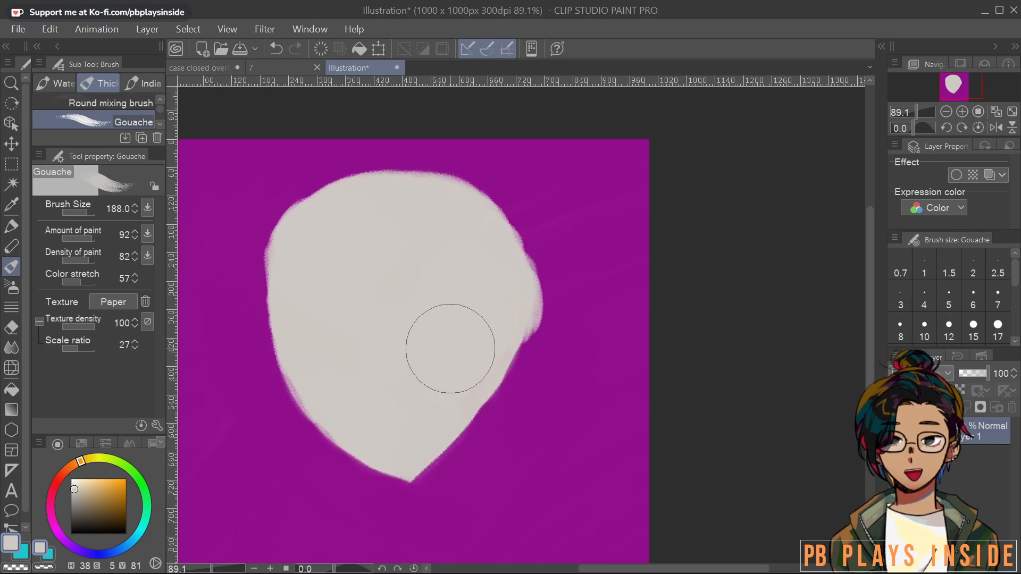
mouse_move(409, 441)
mouse_down()
mouse_move(473, 363)
mouse_move(497, 298)
mouse_move(486, 340)
mouse_move(499, 313)
mouse_move(498, 329)
mouse_move(477, 348)
mouse_move(465, 323)
mouse_move(455, 378)
mouse_up()
Paint an ear on each side of the head in warm grey at size 43.3, trimming the right ear with sampled background purple
mouse_move(529, 290)
mouse_down()
mouse_move(535, 253)
mouse_move(508, 278)
mouse_move(529, 313)
mouse_move(546, 289)
mouse_move(523, 327)
mouse_move(539, 277)
mouse_move(513, 264)
mouse_move(538, 242)
mouse_move(537, 302)
mouse_move(523, 327)
mouse_move(521, 257)
mouse_move(541, 234)
mouse_move(538, 277)
mouse_move(543, 235)
mouse_move(546, 268)
mouse_move(548, 259)
mouse_move(534, 330)
mouse_move(524, 334)
mouse_move(532, 284)
mouse_move(523, 252)
mouse_move(533, 254)
mouse_move(537, 234)
mouse_move(529, 273)
mouse_up()
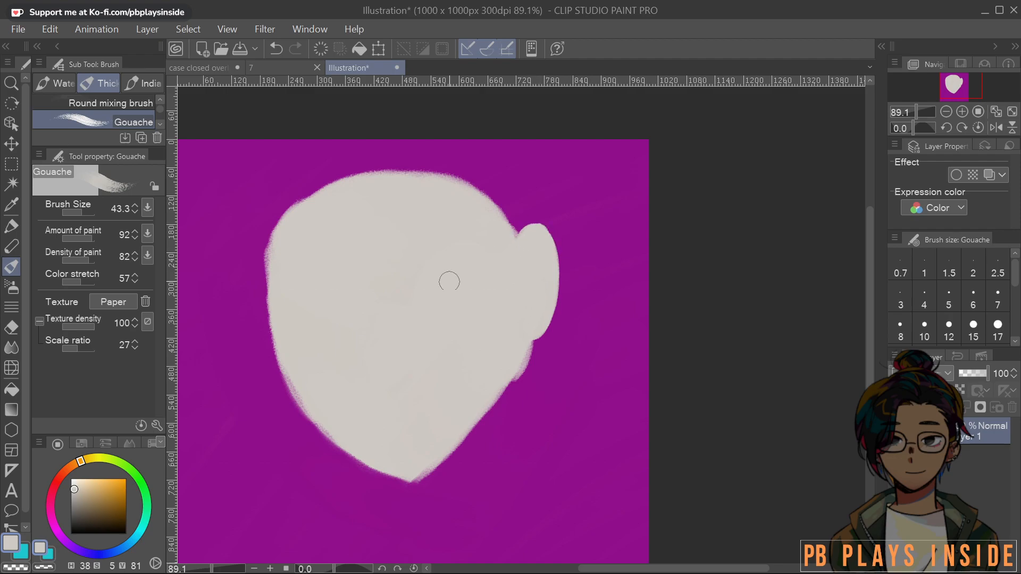
alt+click(558, 357)
mouse_move(522, 388)
mouse_down()
mouse_move(521, 365)
mouse_move(554, 308)
mouse_up()
mouse_move(527, 225)
mouse_down()
mouse_move(521, 234)
mouse_move(535, 215)
mouse_up()
alt+click(537, 232)
alt+click(524, 250)
mouse_move(520, 253)
mouse_down()
mouse_move(538, 244)
mouse_move(537, 226)
mouse_up()
mouse_move(276, 282)
mouse_down()
mouse_move(283, 317)
mouse_move(259, 282)
mouse_up()
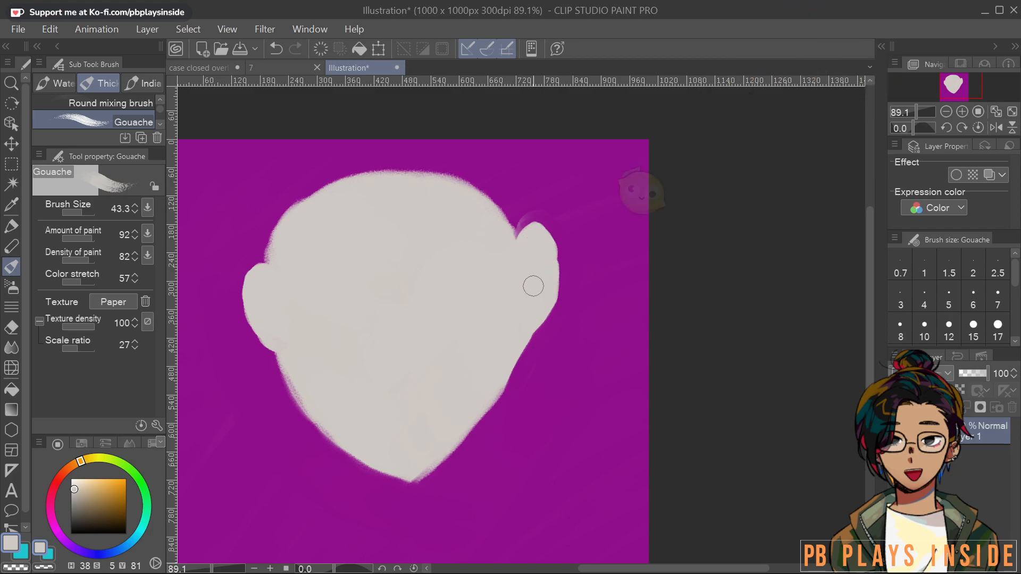
Paint over the right ear with background purple and repaint it smaller in the sampled warm grey
alt+click(590, 254)
mouse_move(530, 224)
mouse_down()
mouse_move(553, 306)
mouse_move(542, 240)
mouse_move(524, 250)
mouse_move(538, 285)
mouse_move(529, 372)
mouse_up()
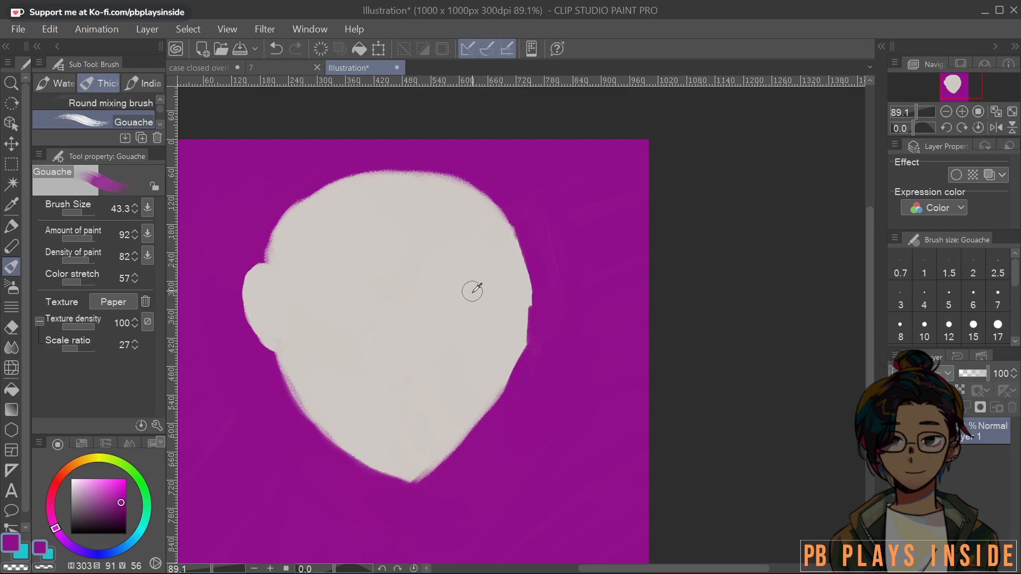
alt+click(471, 290)
mouse_move(517, 281)
mouse_down()
mouse_move(531, 243)
mouse_move(518, 326)
mouse_move(521, 250)
mouse_move(526, 326)
mouse_up()
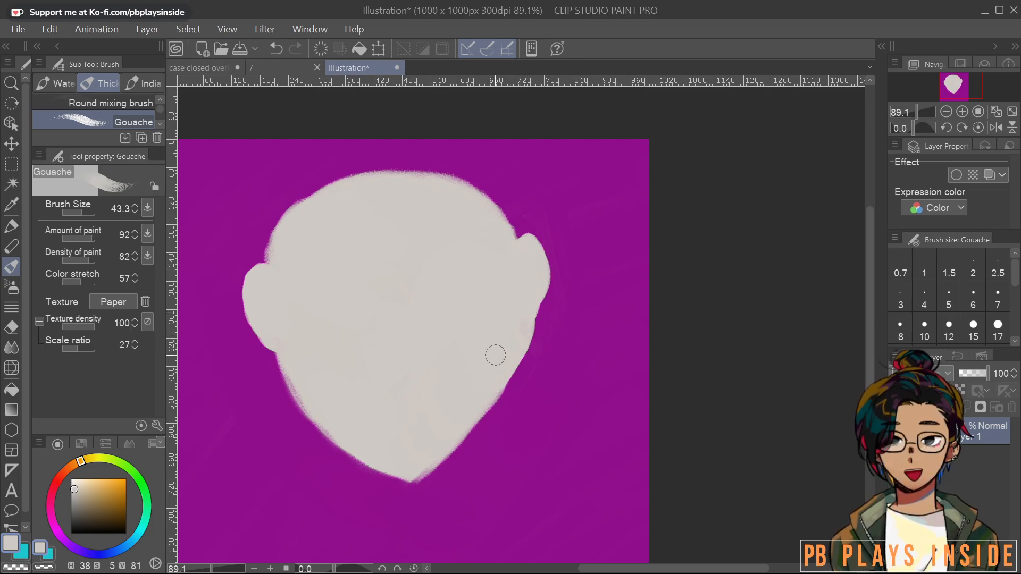
Choose a muted dark purple (H 302, S 40, V 35) and test an inner-fold line on the right ear at size 15.2
click(83, 516)
drag(523, 257, 545, 323)
key(ctrl+z)
mouse_move(62, 473)
mouse_down()
mouse_move(45, 516)
mouse_move(56, 529)
mouse_up()
click(93, 515)
drag(521, 253, 539, 281)
key(ctrl+z)
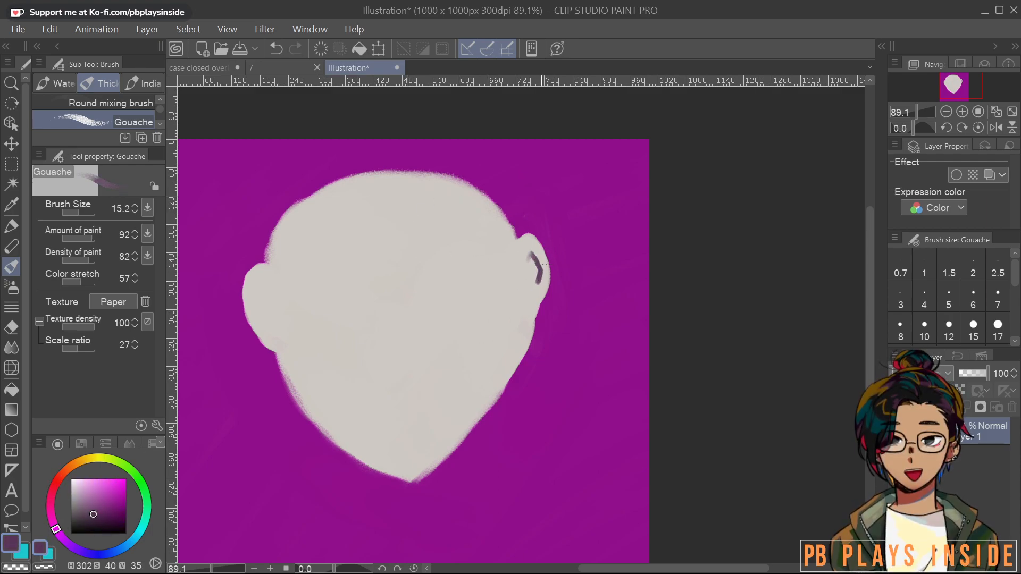
Paint curved inner-fold lines in both ears with the muted dark purple at size 15.2
drag(264, 291, 274, 322)
key(ctrl+z)
key(ctrl+y)
key(ctrl+z)
drag(266, 316, 273, 328)
key(ctrl+z)
drag(268, 289, 269, 325)
drag(528, 258, 539, 265)
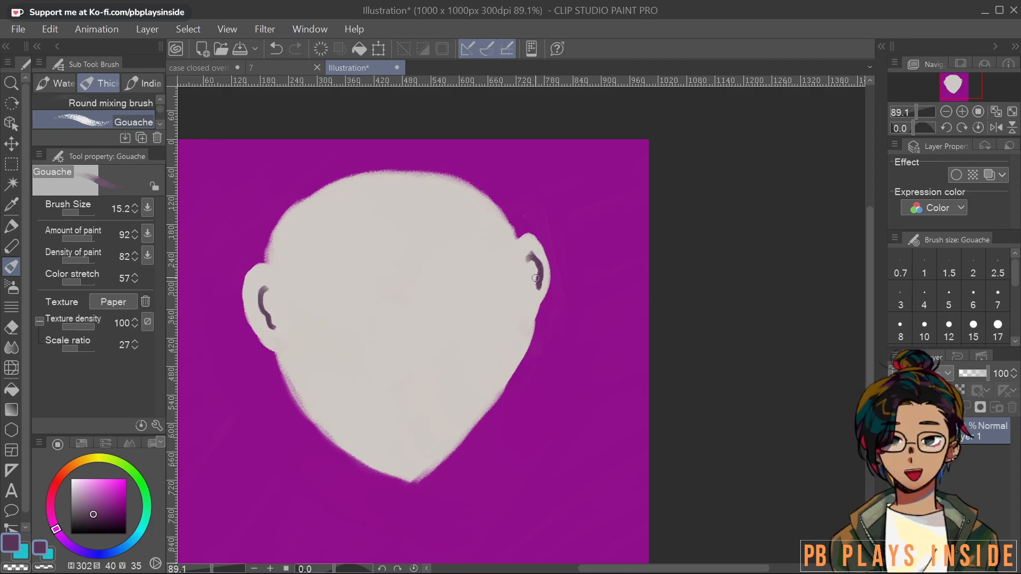
Center the head in view and set the paint color to a near-black purple (H 302, S 13, V 17)
drag(457, 219, 561, 161)
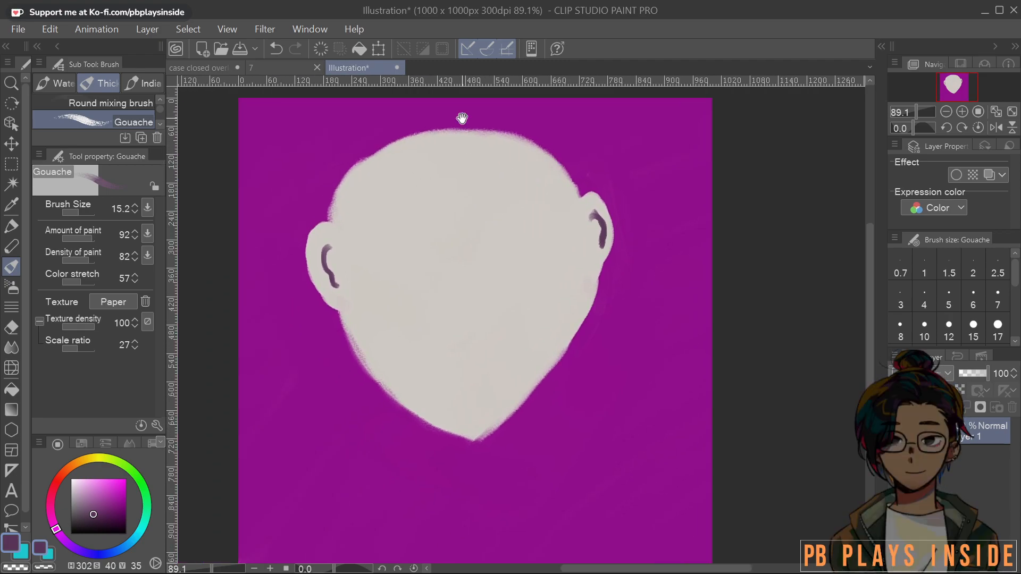
drag(483, 178, 479, 209)
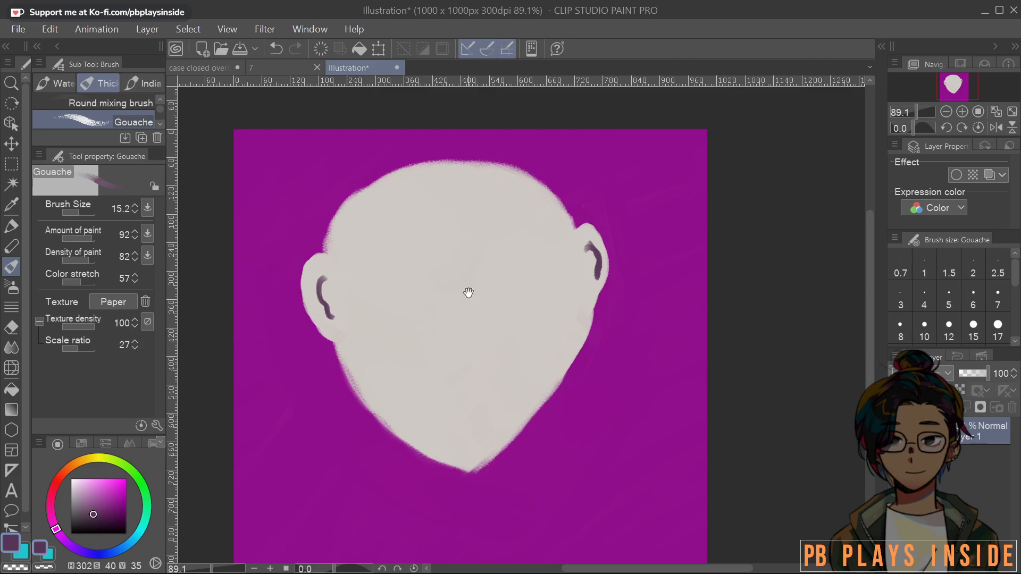
drag(454, 275, 458, 269)
drag(93, 514, 78, 524)
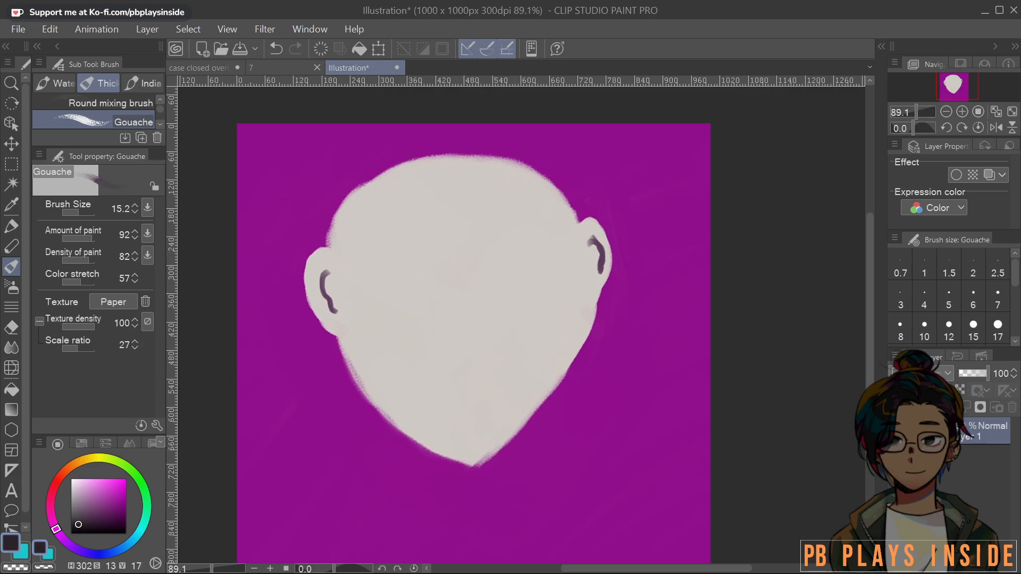
Try broad near-black hair strokes over the upper left head and forehead at brush size 73.6
mouse_move(476, 228)
mouse_down()
mouse_move(433, 161)
mouse_move(437, 177)
mouse_move(407, 169)
mouse_move(355, 193)
mouse_up()
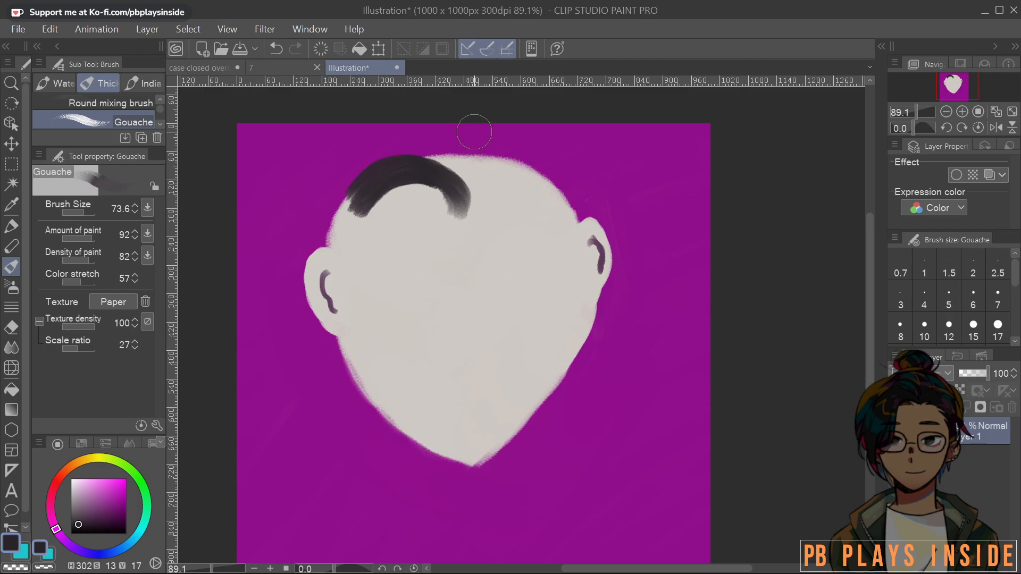
key(ctrl+z)
mouse_move(456, 221)
mouse_down()
mouse_move(417, 209)
mouse_move(462, 197)
mouse_move(405, 176)
mouse_up()
key(ctrl+z)
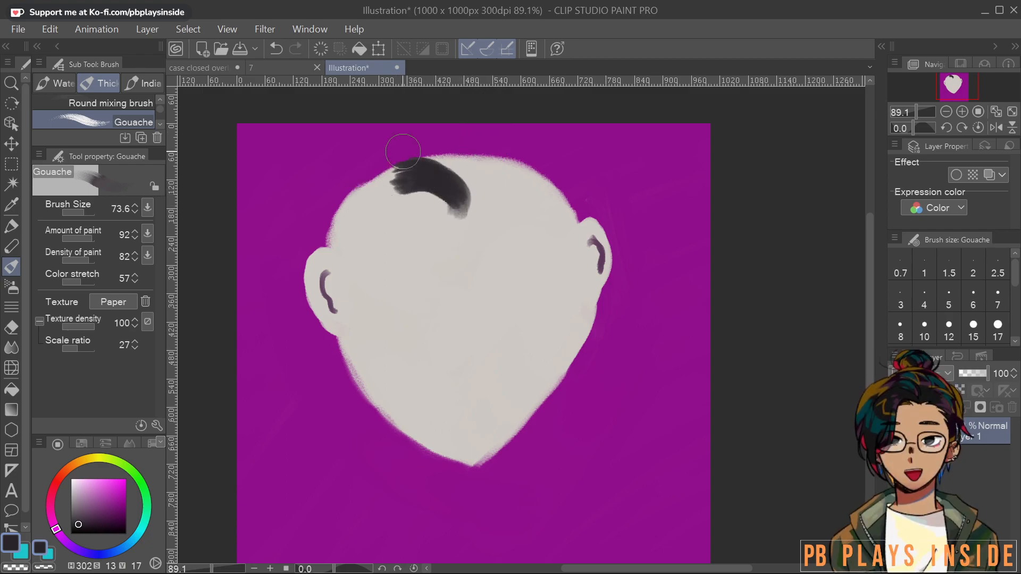
key(ctrl+z)
key(ctrl+z)
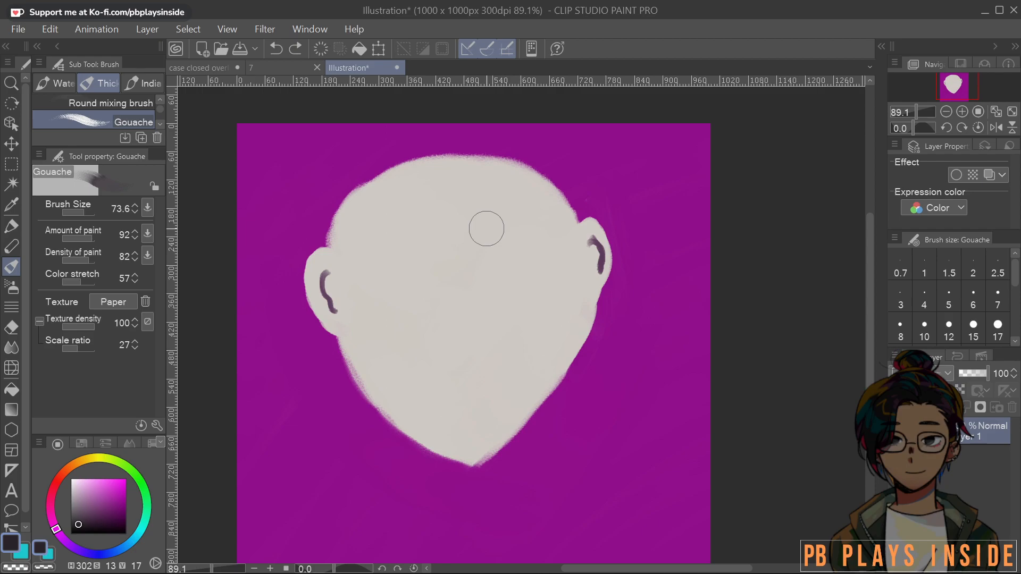
mouse_move(441, 221)
mouse_down()
mouse_move(458, 226)
mouse_move(444, 255)
mouse_up()
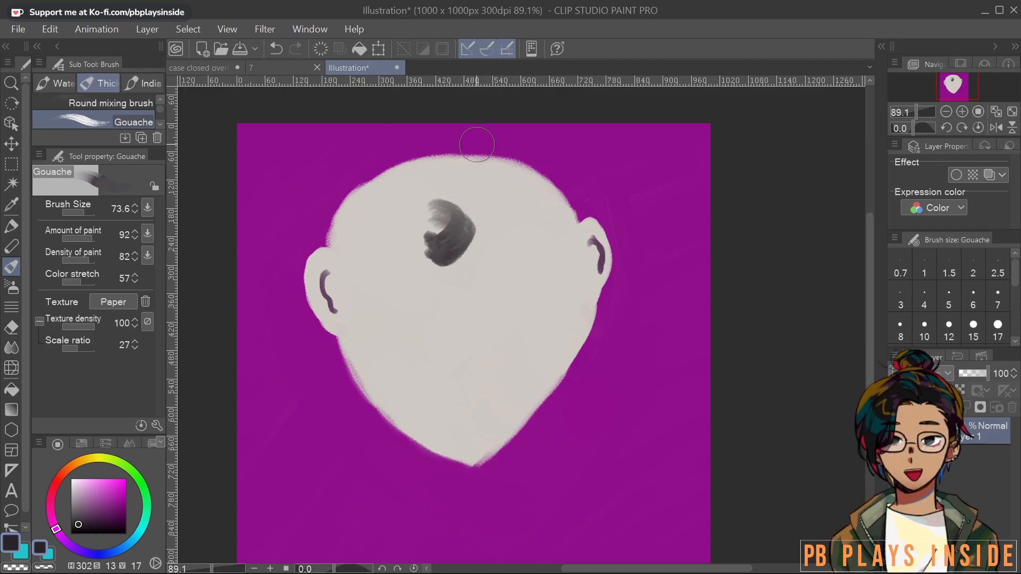
key(ctrl+z)
Paint a small curl on the upper forehead and a dark hair patch at each temple with the brush at size 37.7
key(bracketleft)
key(bracketleft)
mouse_move(446, 187)
mouse_down()
mouse_move(459, 186)
mouse_move(455, 229)
mouse_up()
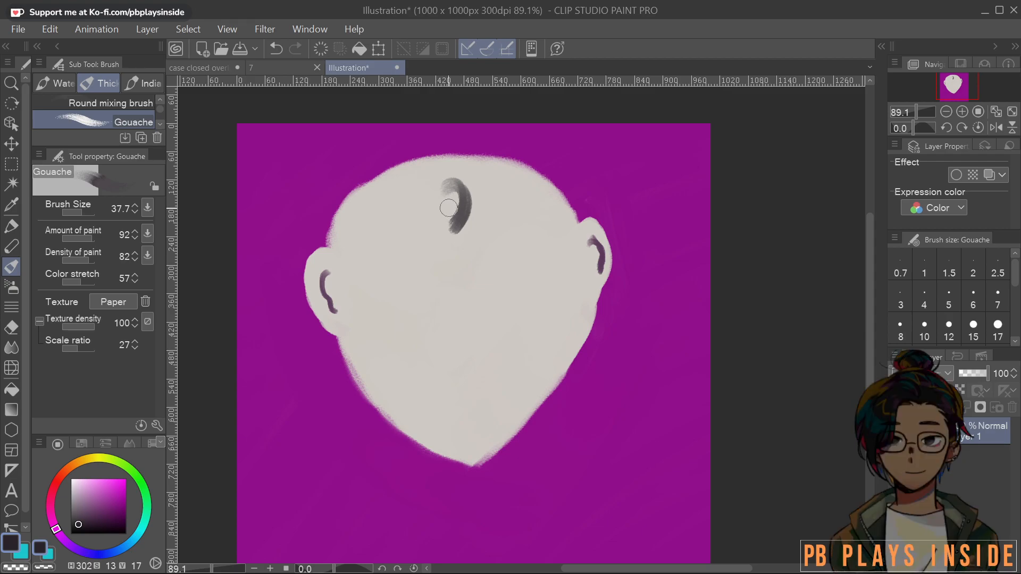
mouse_move(328, 242)
mouse_down()
mouse_move(364, 196)
mouse_move(331, 247)
mouse_move(362, 192)
mouse_up()
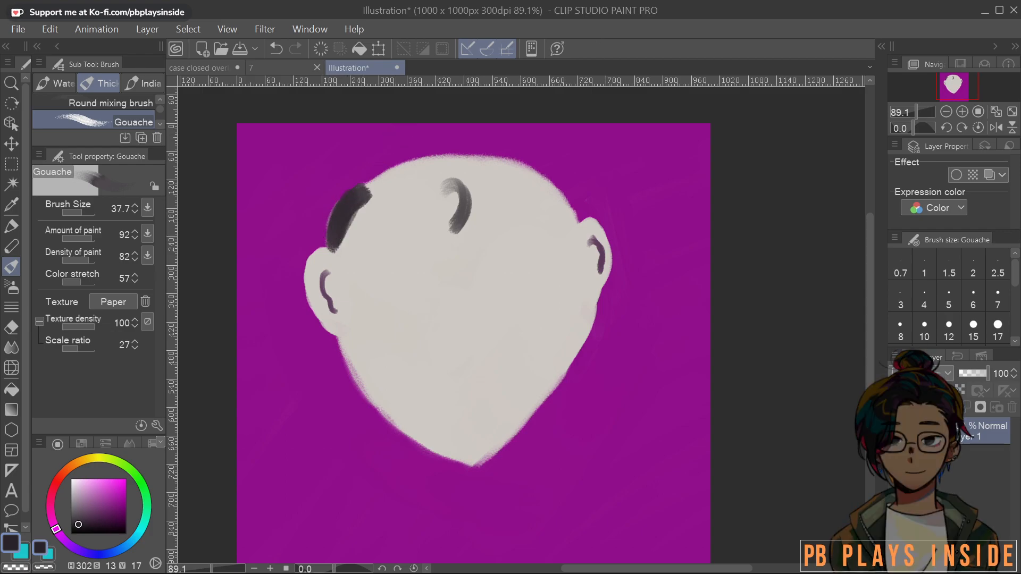
mouse_move(557, 193)
mouse_down()
mouse_move(577, 232)
mouse_move(568, 221)
mouse_move(568, 247)
mouse_up()
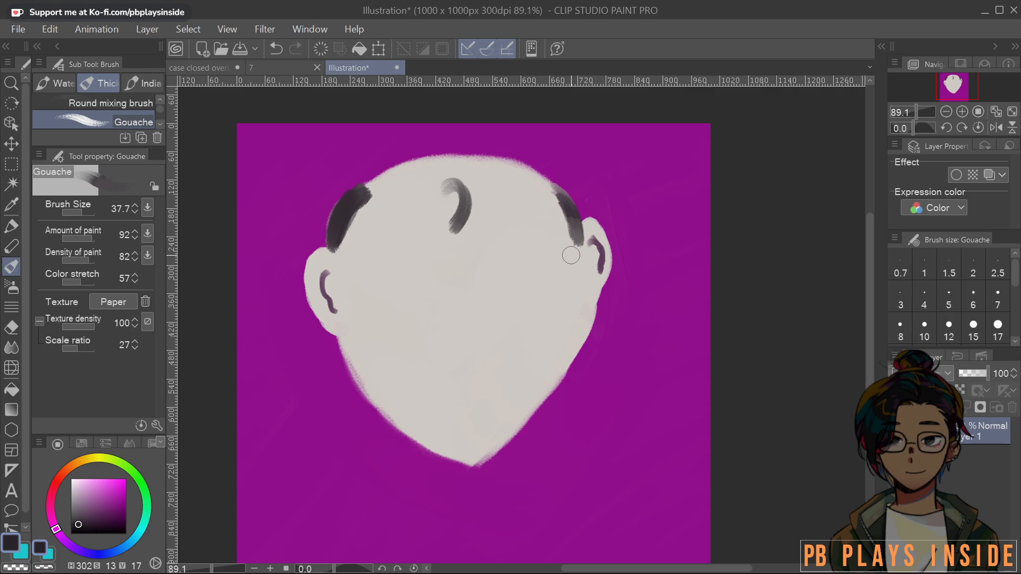
drag(526, 179, 567, 247)
key(ctrl+z)
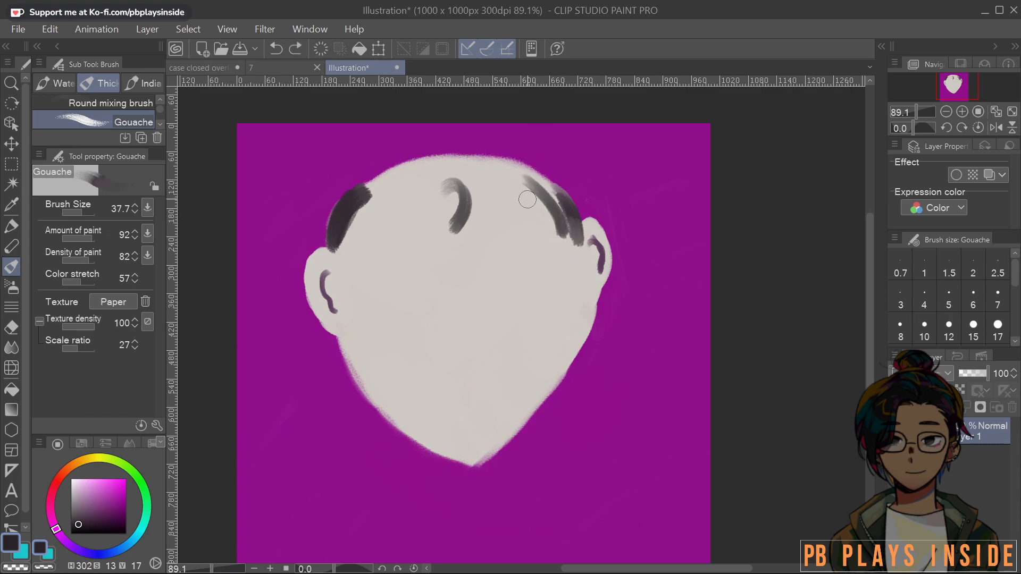
mouse_move(536, 174)
mouse_down()
mouse_move(542, 205)
mouse_move(563, 225)
mouse_move(558, 199)
mouse_move(576, 251)
mouse_up()
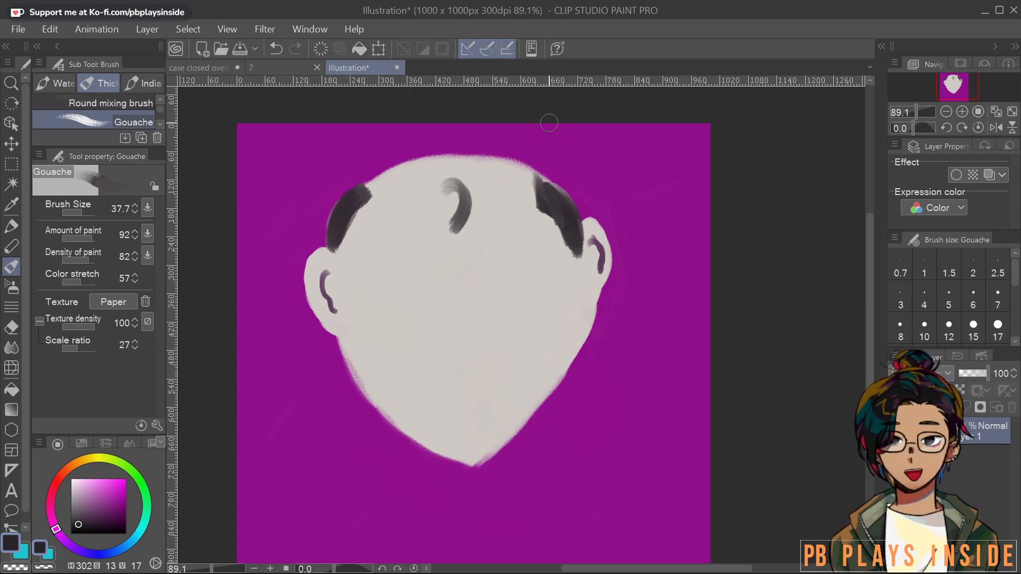
Extend the left temple hair down past the ear's top and round off the upper ends of both temple patches
mouse_move(368, 186)
mouse_down()
mouse_move(371, 205)
mouse_move(350, 222)
mouse_move(340, 265)
mouse_move(333, 255)
mouse_move(343, 274)
mouse_up()
drag(348, 238, 350, 268)
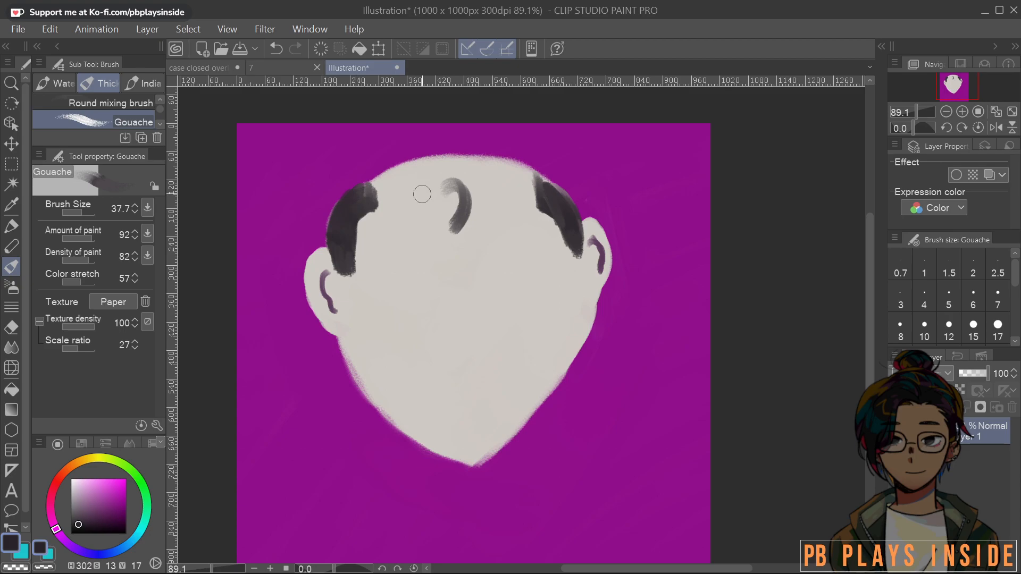
mouse_move(368, 189)
mouse_down()
mouse_move(343, 198)
mouse_move(369, 187)
mouse_move(379, 210)
mouse_up()
mouse_move(546, 186)
mouse_down()
mouse_move(571, 211)
mouse_move(556, 183)
mouse_move(577, 229)
mouse_move(541, 171)
mouse_up()
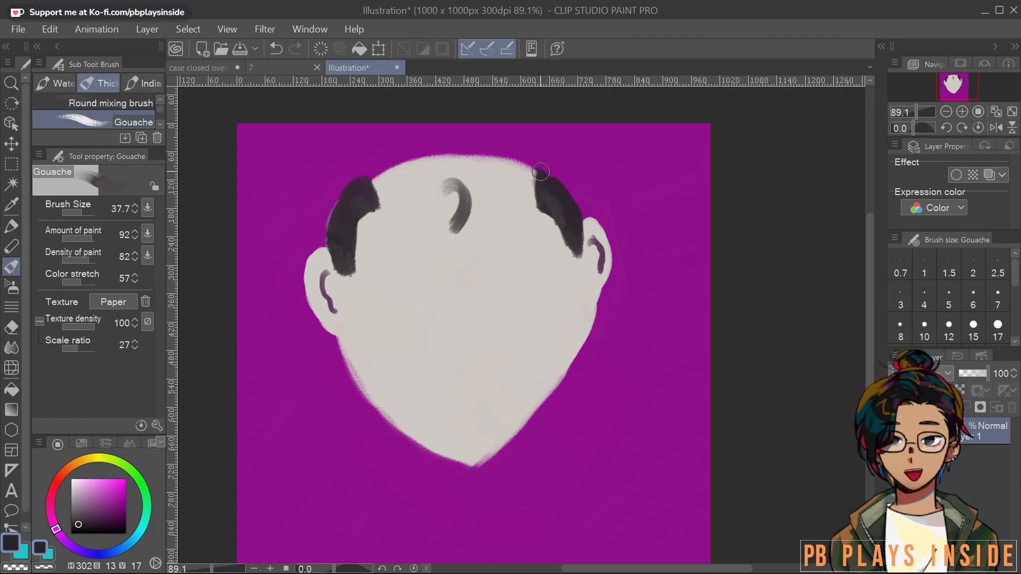
Try wider hair strokes from the left temple along the top of the head at brush size 41.3
mouse_move(617, 405)
mouse_down()
mouse_move(620, 381)
mouse_move(618, 400)
mouse_up()
drag(367, 161, 420, 164)
drag(355, 189, 426, 161)
key(ctrl+z)
key(ctrl+z)
key(bracketleft)
key(bracketleft)
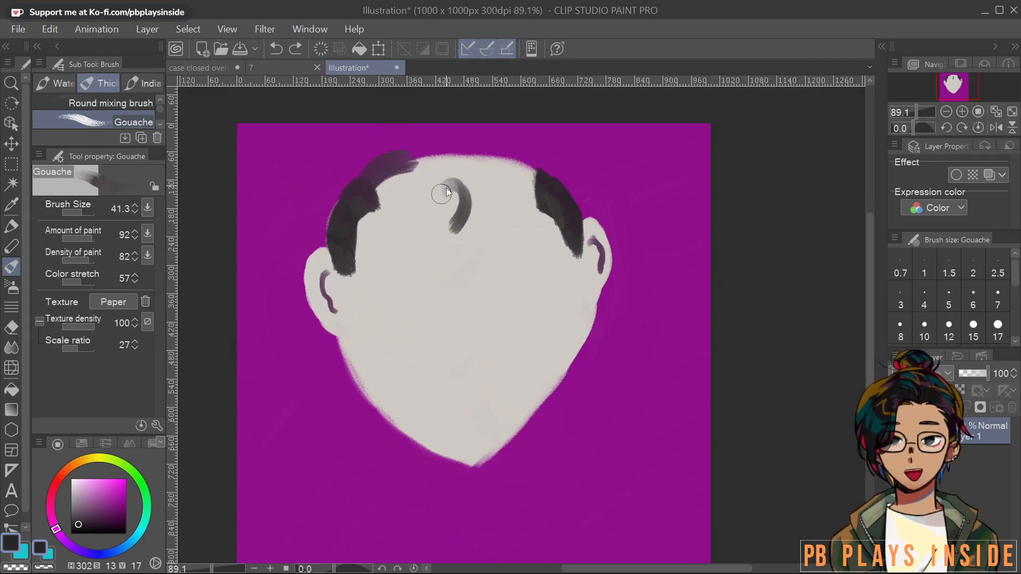
key(ctrl+z)
Sweep near-black hair from the left temple over the head and down into the forehead curl at size 29
mouse_move(359, 186)
mouse_down()
mouse_move(398, 156)
mouse_move(422, 162)
mouse_move(408, 162)
mouse_up()
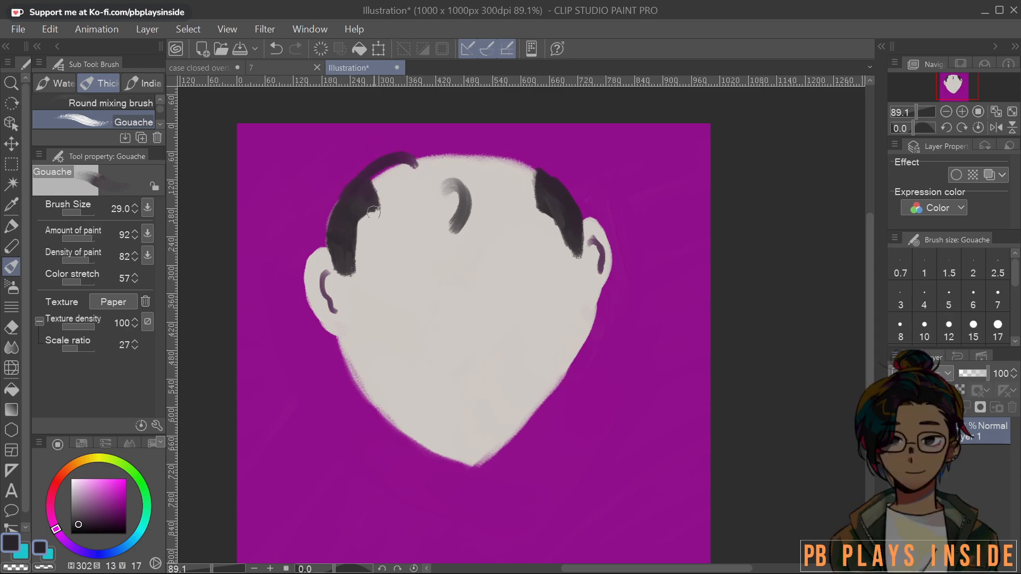
mouse_move(356, 190)
mouse_down()
mouse_move(415, 165)
mouse_move(376, 189)
mouse_move(443, 179)
mouse_move(368, 197)
mouse_move(449, 192)
mouse_move(370, 195)
mouse_move(456, 202)
mouse_move(410, 185)
mouse_move(386, 197)
mouse_move(454, 209)
mouse_move(404, 190)
mouse_move(434, 177)
mouse_move(446, 235)
mouse_up()
mouse_move(373, 204)
mouse_down()
mouse_move(453, 203)
mouse_move(425, 190)
mouse_move(445, 233)
mouse_move(445, 169)
mouse_move(392, 169)
mouse_move(461, 203)
mouse_move(414, 169)
mouse_move(451, 201)
mouse_up()
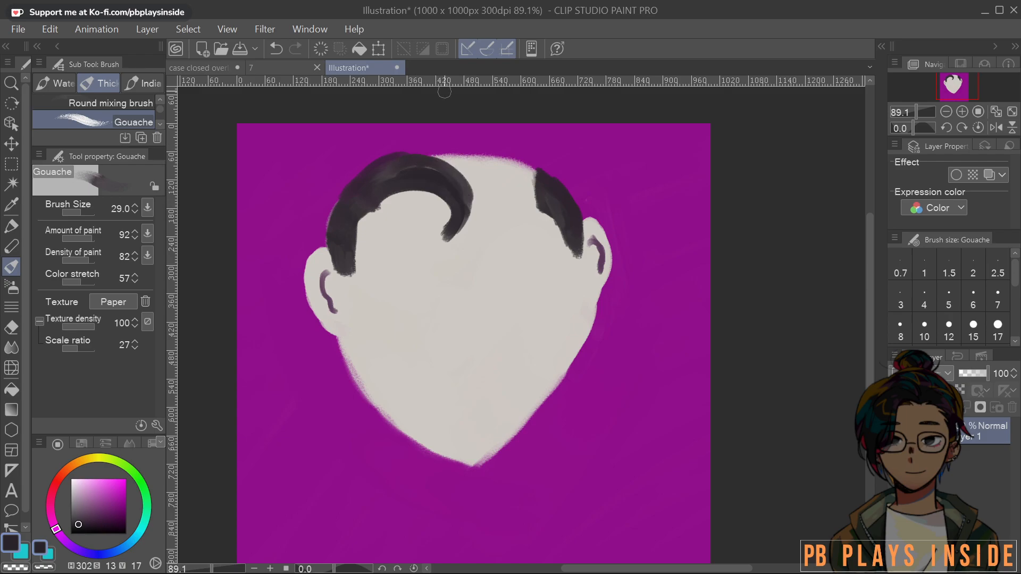
mouse_move(400, 167)
mouse_down()
mouse_move(418, 156)
mouse_move(445, 173)
mouse_move(423, 144)
mouse_up()
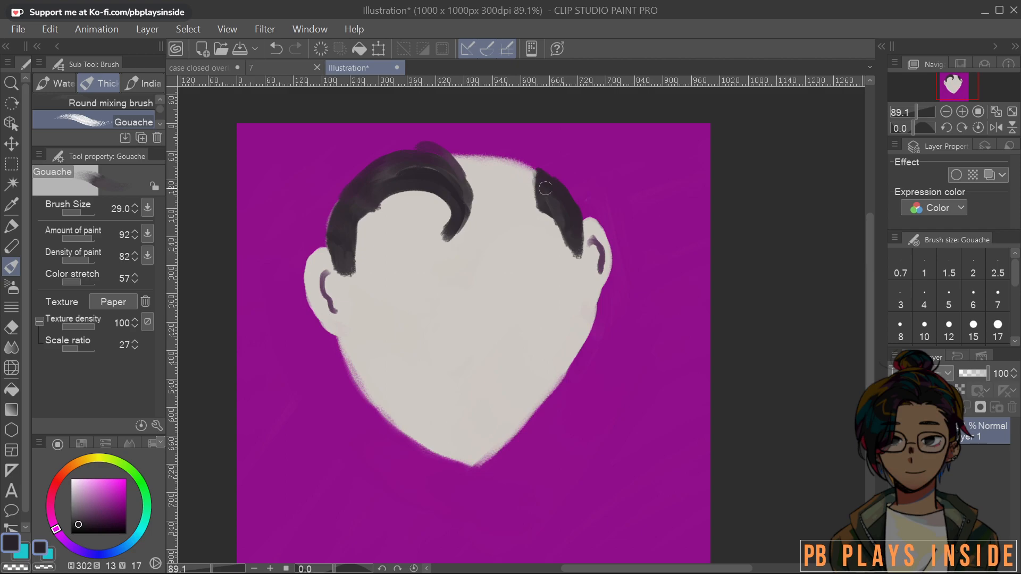
Fill the hair from the right temple to the center parting and hook its end into a thick curl on the forehead
mouse_move(548, 184)
mouse_down()
mouse_move(519, 163)
mouse_move(536, 165)
mouse_move(469, 160)
mouse_up()
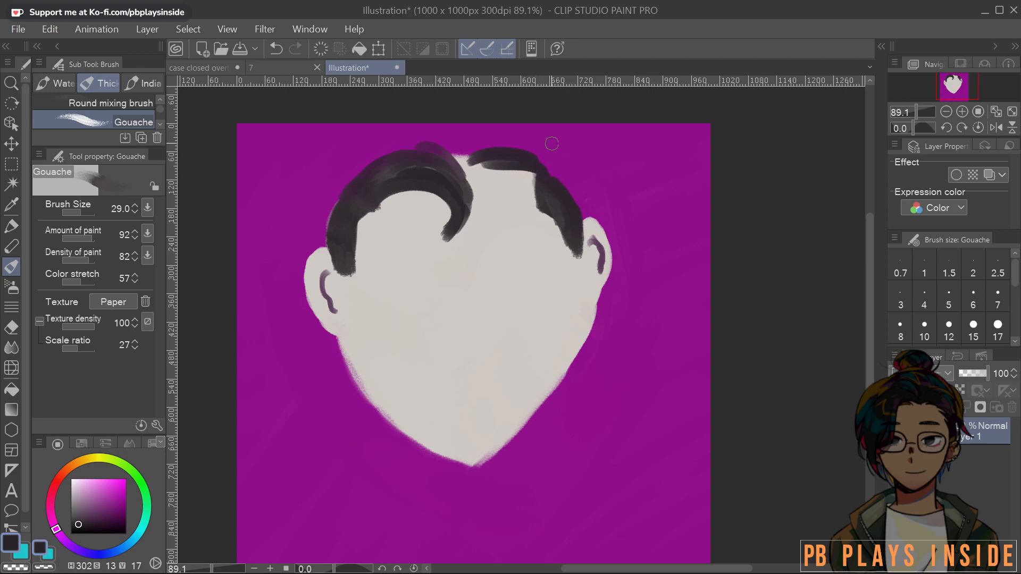
mouse_move(550, 179)
mouse_down()
mouse_move(543, 159)
mouse_move(548, 173)
mouse_move(494, 149)
mouse_move(502, 156)
mouse_move(451, 158)
mouse_move(473, 149)
mouse_move(498, 157)
mouse_move(458, 167)
mouse_move(562, 152)
mouse_move(532, 181)
mouse_move(489, 159)
mouse_move(535, 173)
mouse_move(455, 173)
mouse_up()
drag(521, 168, 467, 198)
drag(529, 194, 468, 208)
drag(469, 150, 452, 165)
drag(536, 190, 466, 201)
mouse_move(540, 199)
mouse_down()
mouse_move(475, 212)
mouse_move(452, 250)
mouse_up()
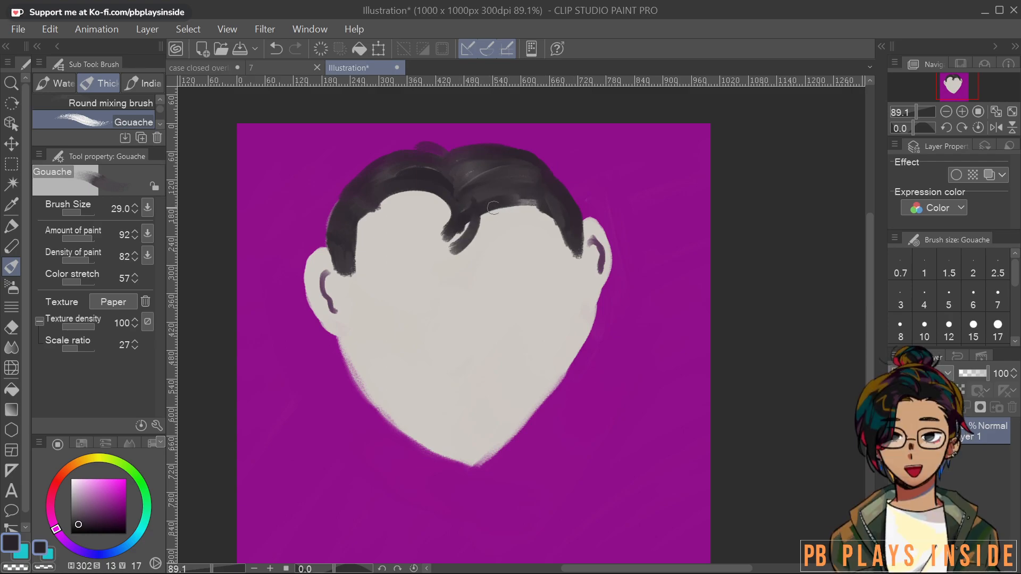
drag(473, 216, 452, 251)
mouse_move(469, 220)
mouse_down()
mouse_move(448, 242)
mouse_move(463, 253)
mouse_move(438, 231)
mouse_move(433, 244)
mouse_up()
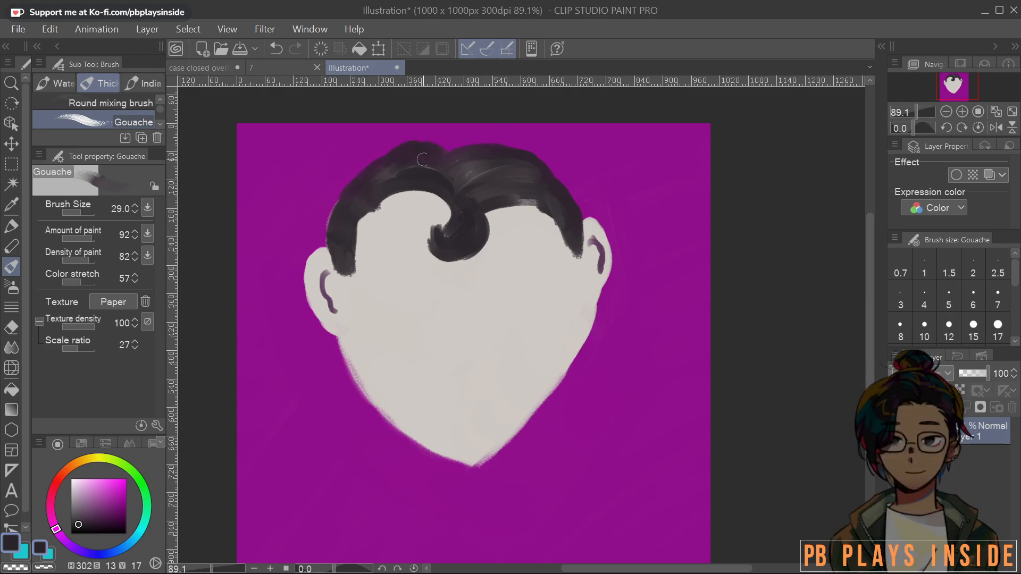
Raise the hair's outer contour across the whole top of the head and smooth the left hairline
mouse_move(448, 154)
mouse_down()
mouse_move(484, 146)
mouse_move(473, 145)
mouse_move(512, 156)
mouse_move(489, 144)
mouse_move(539, 172)
mouse_move(527, 156)
mouse_move(543, 156)
mouse_move(565, 208)
mouse_up()
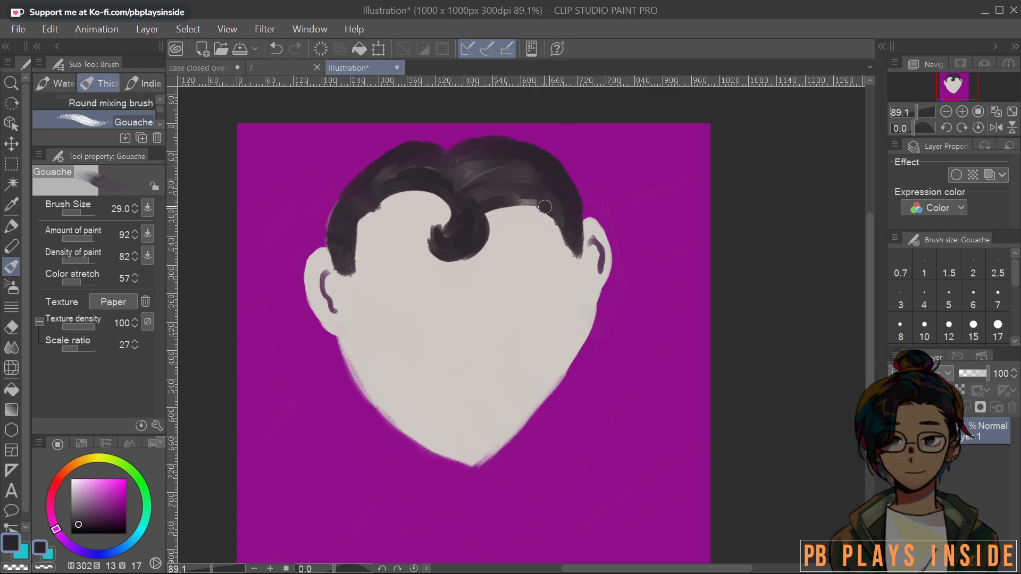
drag(372, 207, 438, 193)
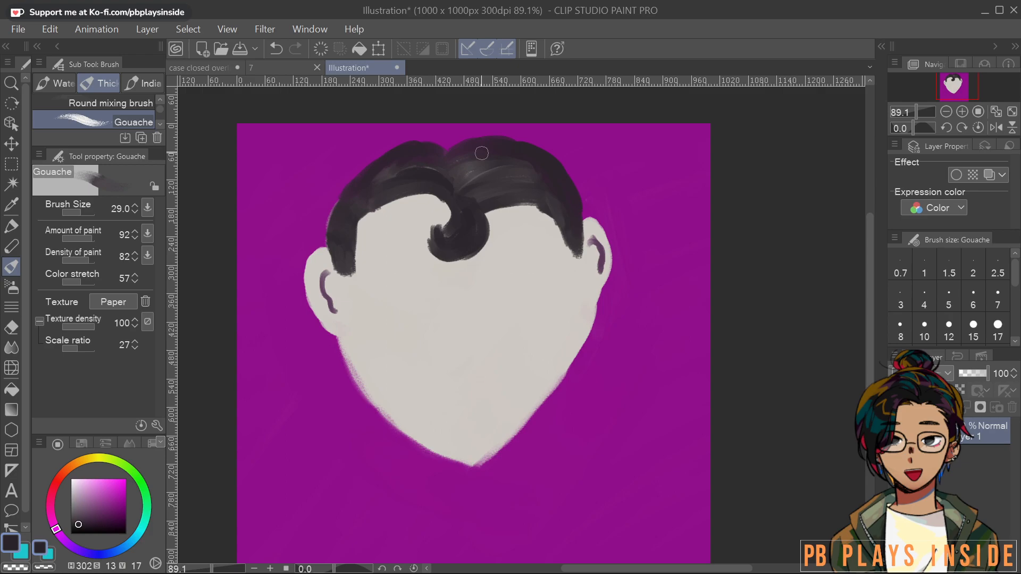
mouse_move(330, 226)
mouse_down()
mouse_move(383, 152)
mouse_move(446, 137)
mouse_move(481, 110)
mouse_move(433, 142)
mouse_move(443, 149)
mouse_move(490, 127)
mouse_move(472, 136)
mouse_move(515, 137)
mouse_move(489, 136)
mouse_move(571, 170)
mouse_move(579, 193)
mouse_up()
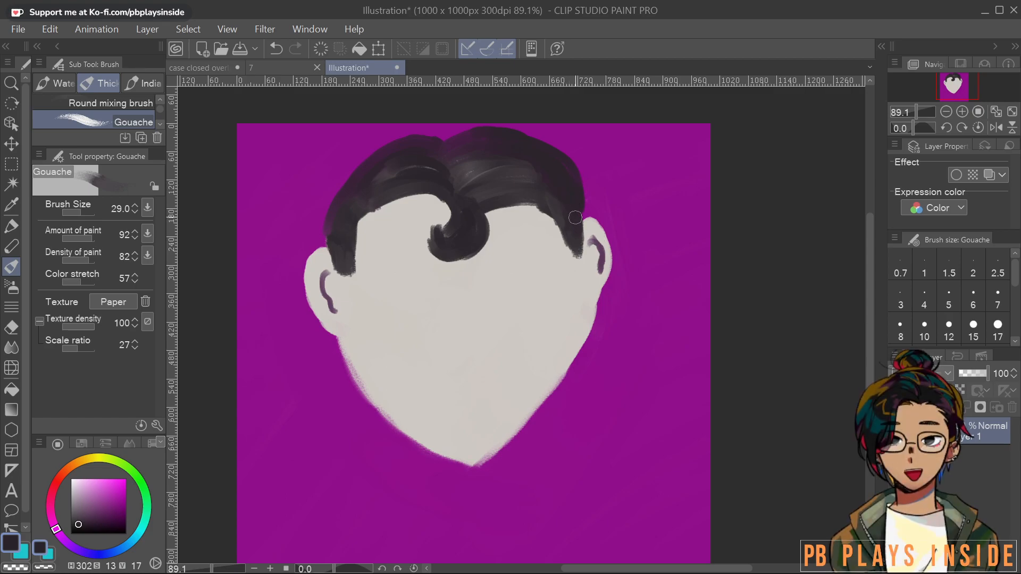
Taper both sideburns down in front of the ears and refine the hair's left outer edge and hairline
drag(577, 217, 578, 268)
drag(576, 225, 573, 281)
drag(339, 251, 348, 290)
mouse_move(351, 230)
mouse_down()
mouse_move(330, 238)
mouse_move(326, 229)
mouse_move(343, 209)
mouse_move(328, 242)
mouse_move(343, 204)
mouse_move(324, 226)
mouse_move(337, 188)
mouse_move(351, 181)
mouse_move(355, 198)
mouse_move(361, 169)
mouse_move(341, 225)
mouse_up()
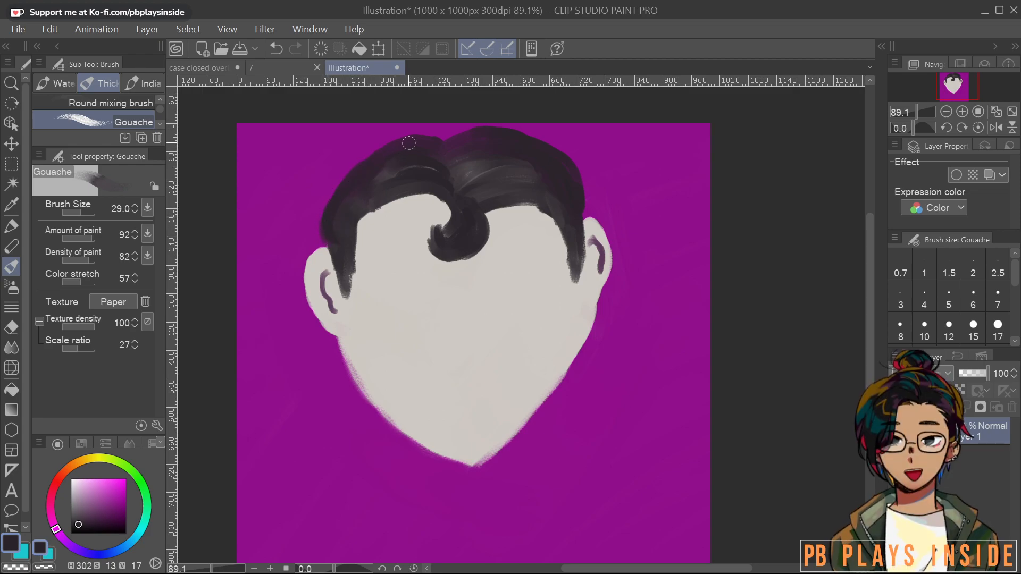
drag(359, 169, 401, 140)
mouse_move(375, 205)
mouse_down()
mouse_move(359, 221)
mouse_move(377, 205)
mouse_move(357, 228)
mouse_move(347, 301)
mouse_up()
drag(354, 262, 352, 298)
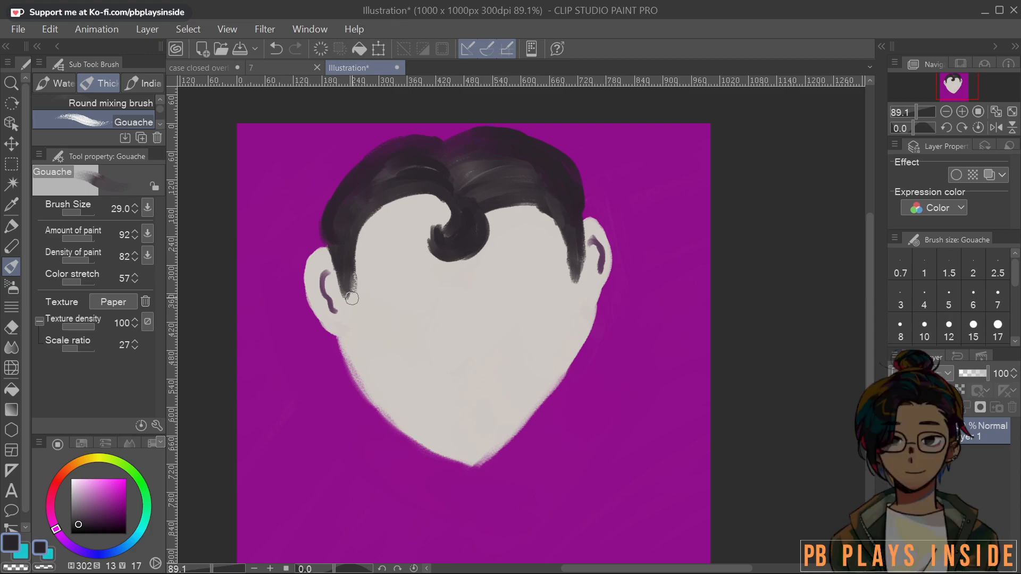
Paint two thick, near-black arched eyebrows beneath the hairline at brush size 29 and thicken their inner ends
mouse_move(504, 258)
mouse_down()
mouse_move(531, 251)
mouse_move(497, 262)
mouse_move(559, 259)
mouse_move(497, 263)
mouse_move(552, 252)
mouse_up()
mouse_move(366, 268)
mouse_down()
mouse_move(437, 259)
mouse_move(424, 267)
mouse_move(405, 255)
mouse_move(430, 250)
mouse_move(387, 259)
mouse_move(424, 269)
mouse_up()
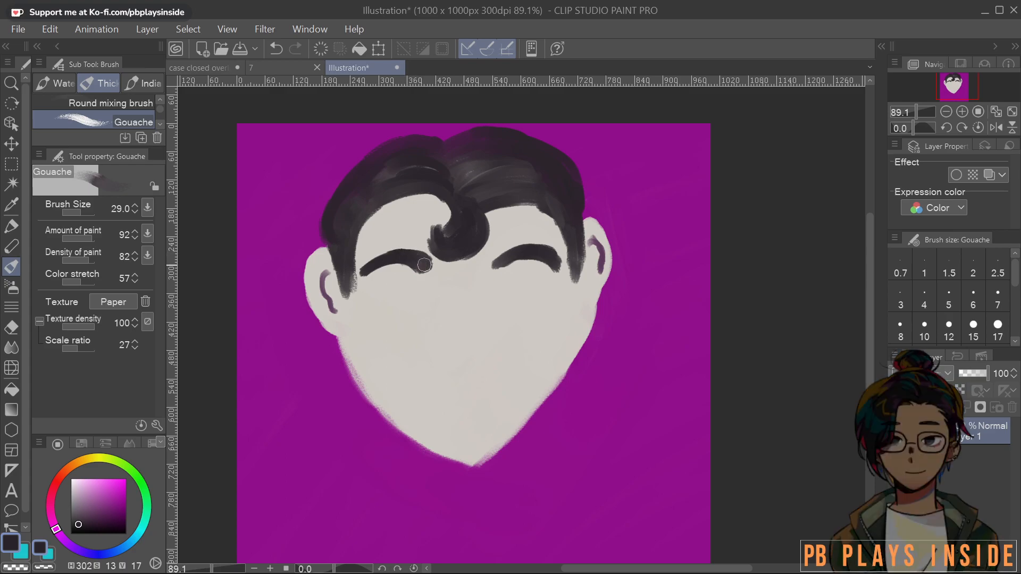
drag(503, 259, 498, 266)
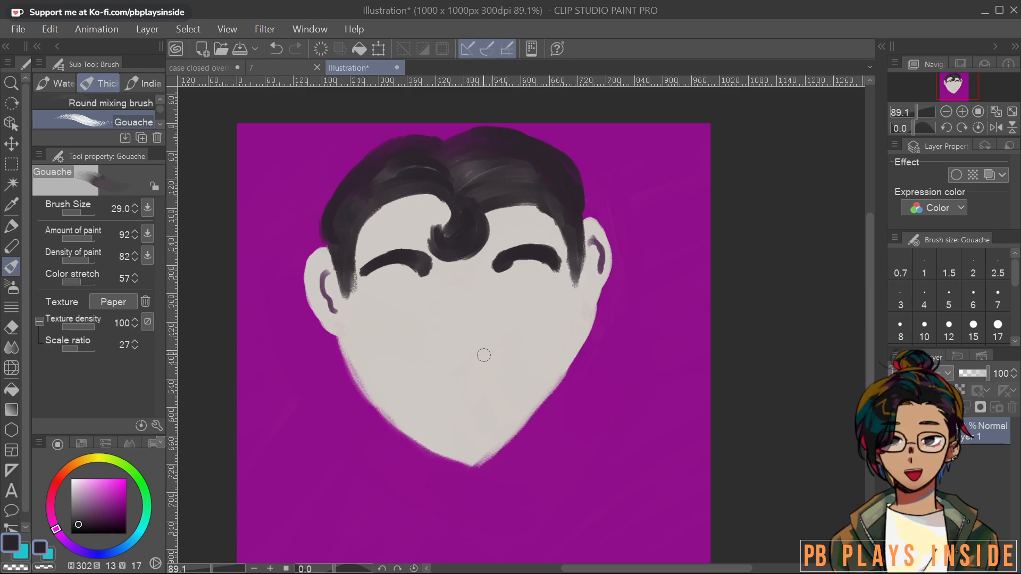
Paint a short upturned grey-brown curve for the nose at size 19.1 and thin its lower edge with skin color
alt+click(449, 343)
drag(86, 489, 78, 507)
mouse_move(445, 345)
mouse_down()
mouse_move(493, 337)
mouse_move(465, 348)
mouse_move(481, 345)
mouse_move(501, 362)
mouse_move(451, 345)
mouse_up()
key(ctrl+z)
key(ctrl+z)
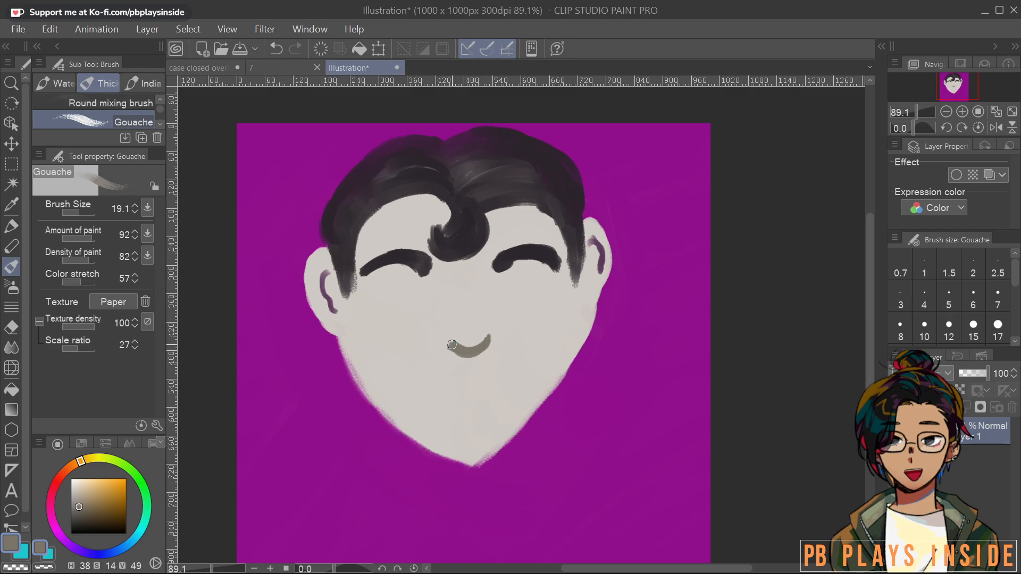
scroll(452, 345, up, 4)
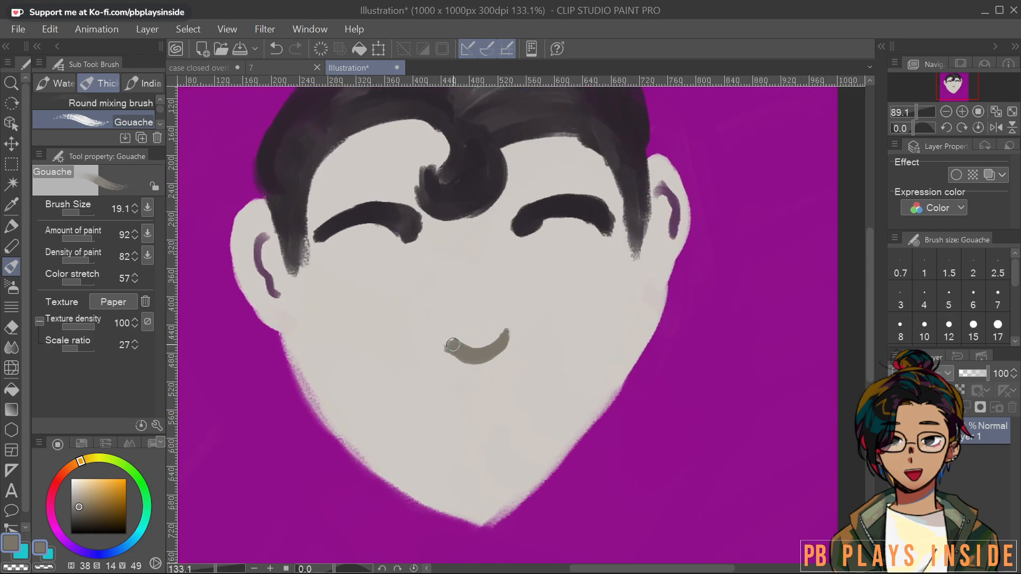
alt+click(549, 360)
mouse_move(481, 354)
mouse_down()
mouse_move(511, 324)
mouse_move(482, 351)
mouse_move(440, 341)
mouse_move(479, 318)
mouse_move(429, 359)
mouse_move(479, 371)
mouse_up()
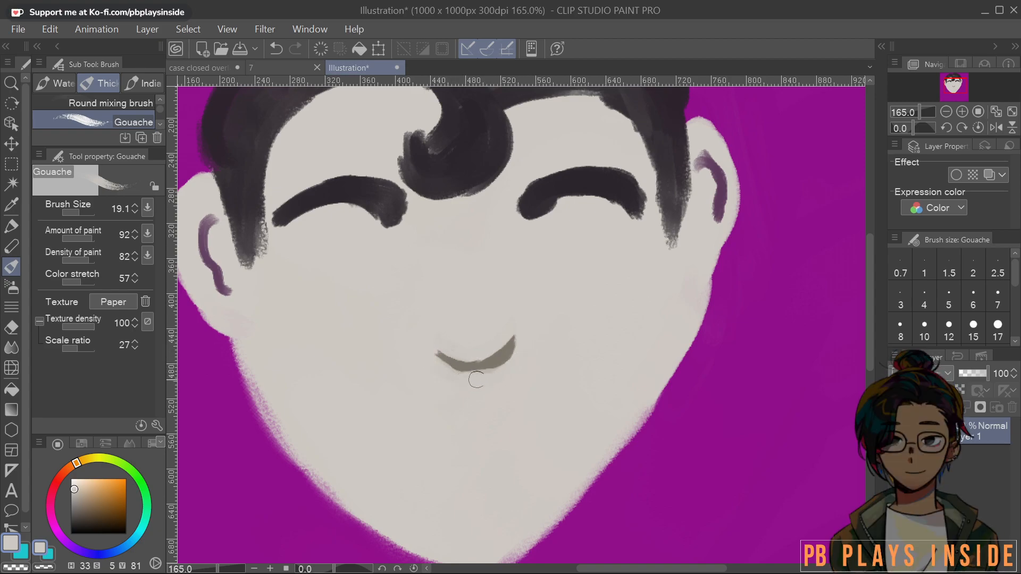
Paint a lopsided smirk below the nose in muted purple, redoing the stroke until it rises toward the right cheek
alt+click(363, 181)
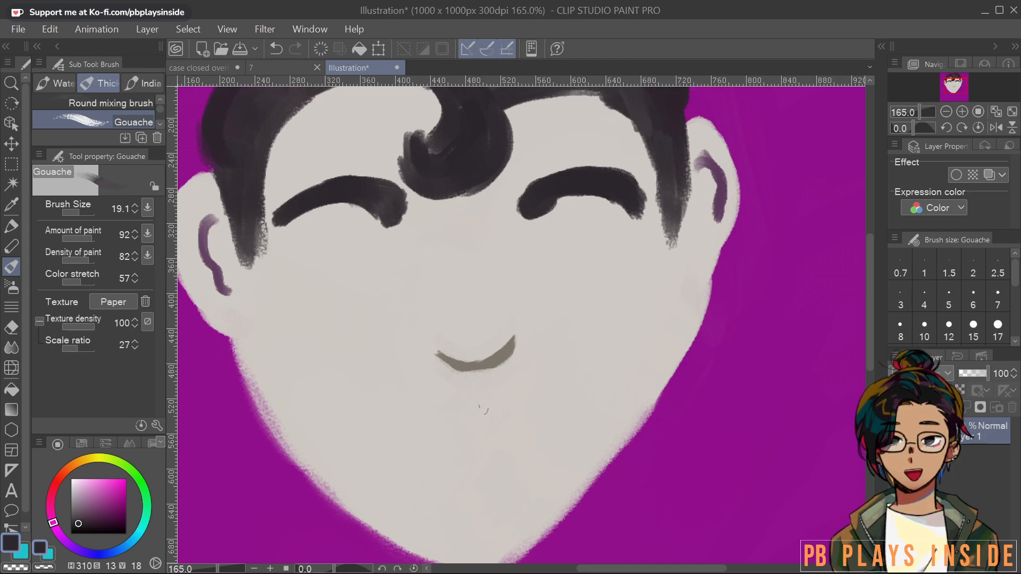
click(77, 502)
mouse_move(423, 444)
mouse_down()
mouse_move(458, 451)
mouse_move(551, 423)
mouse_up()
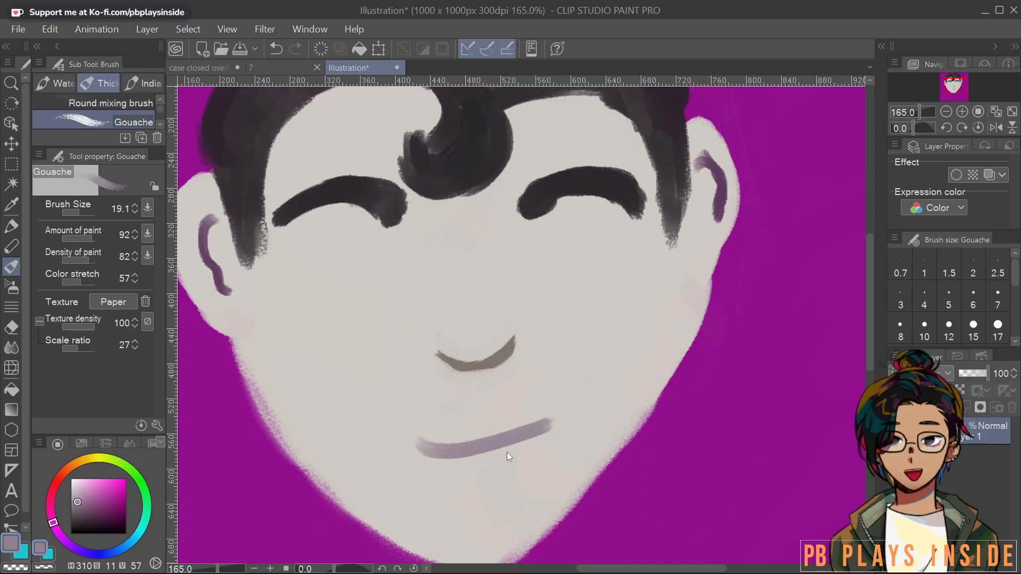
key(ctrl+z)
mouse_move(423, 430)
mouse_down()
mouse_move(449, 450)
mouse_move(544, 413)
mouse_move(568, 376)
mouse_up()
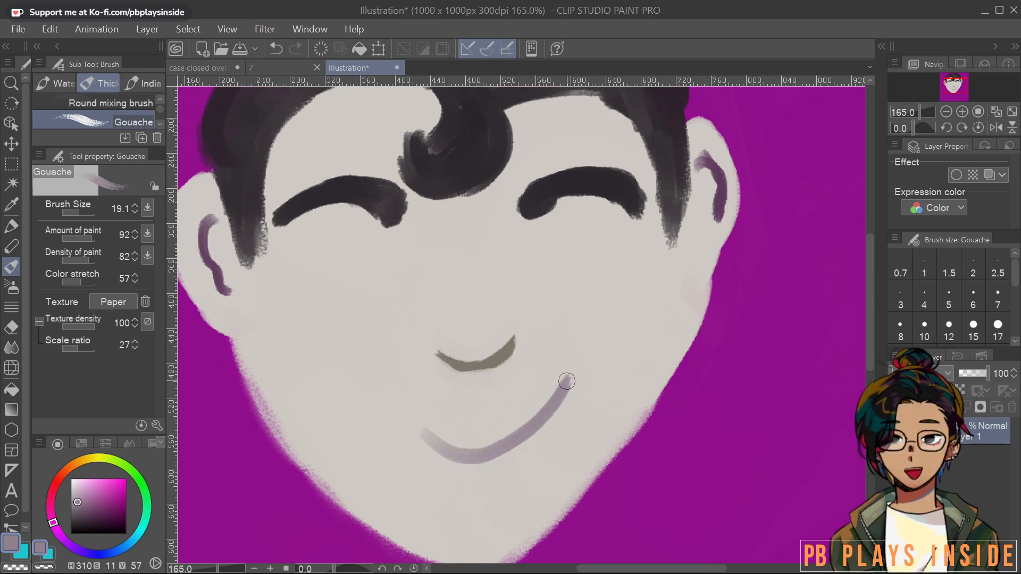
key(ctrl+z)
mouse_move(445, 454)
mouse_down()
mouse_move(573, 368)
mouse_move(530, 411)
mouse_move(443, 450)
mouse_move(531, 414)
mouse_move(565, 374)
mouse_up()
scroll(552, 362, down, 6)
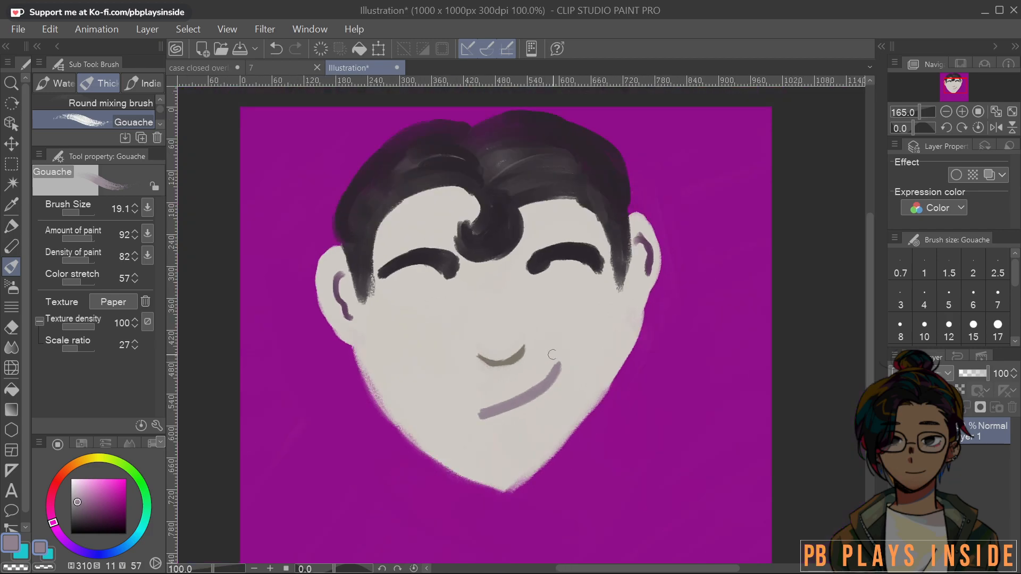
Block in a small pale lavender eye shape below the right eyebrow, trimming its lower edge with skin color and brightening it at size 12.9
scroll(612, 338, up, 7)
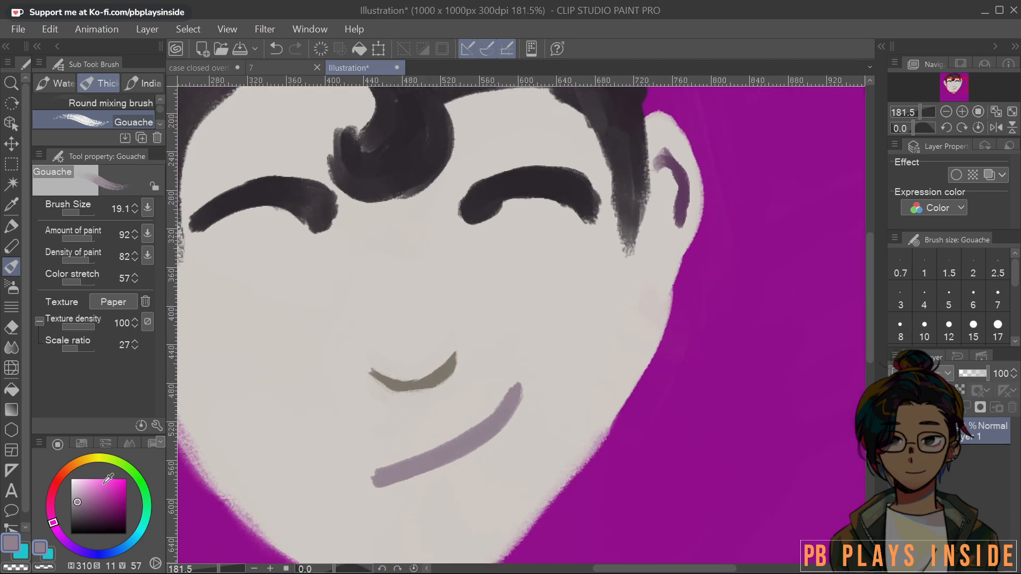
click(72, 486)
drag(564, 279, 552, 363)
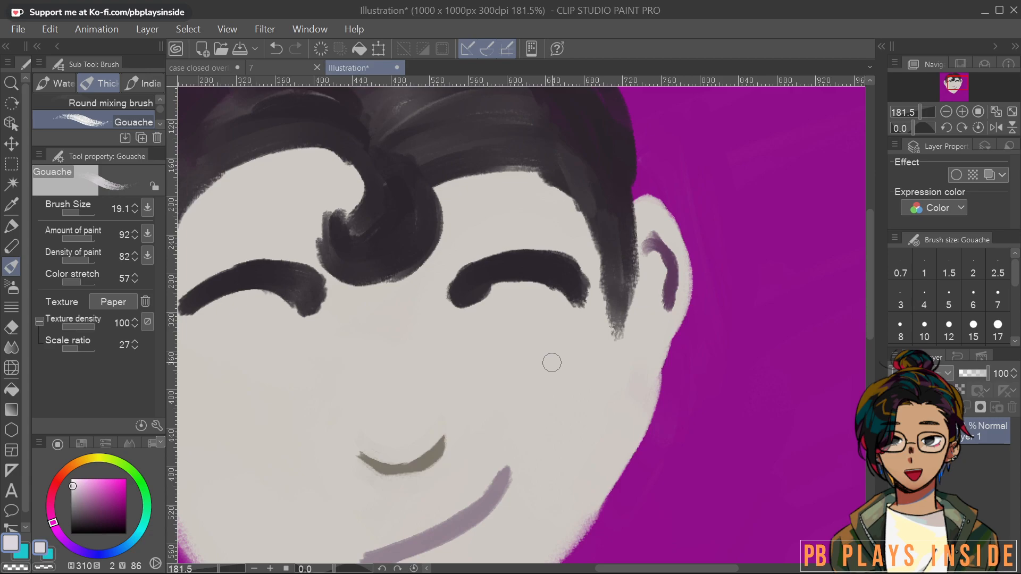
scroll(552, 362, up, 3)
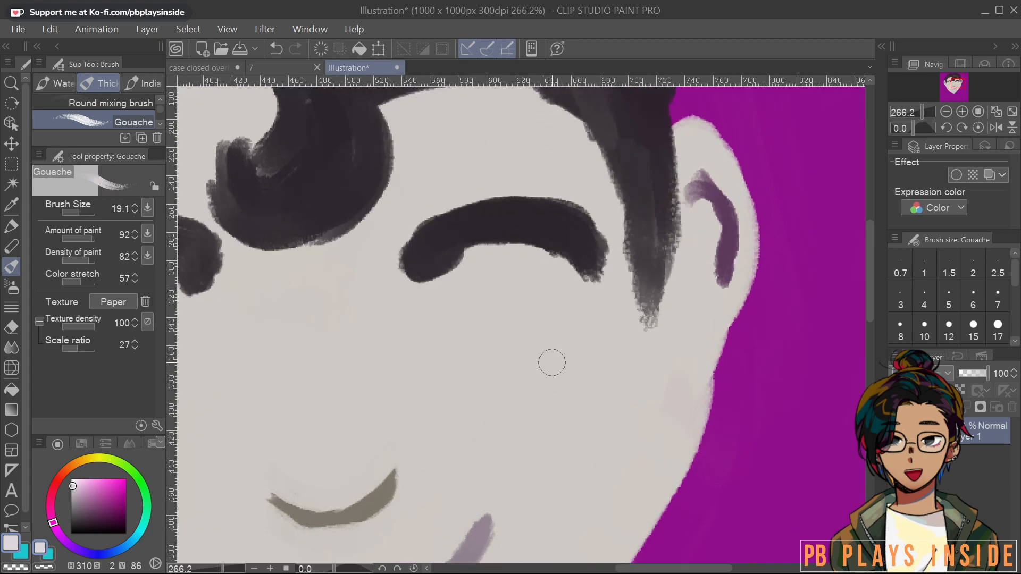
mouse_move(482, 300)
mouse_down()
mouse_move(496, 285)
mouse_move(473, 298)
mouse_move(503, 297)
mouse_move(477, 290)
mouse_move(461, 311)
mouse_move(584, 282)
mouse_up()
alt+click(499, 367)
mouse_move(439, 335)
mouse_down()
mouse_move(502, 332)
mouse_move(432, 326)
mouse_move(535, 317)
mouse_move(549, 307)
mouse_move(444, 330)
mouse_move(544, 269)
mouse_move(541, 304)
mouse_up()
alt+click(512, 288)
click(75, 482)
drag(467, 297, 534, 274)
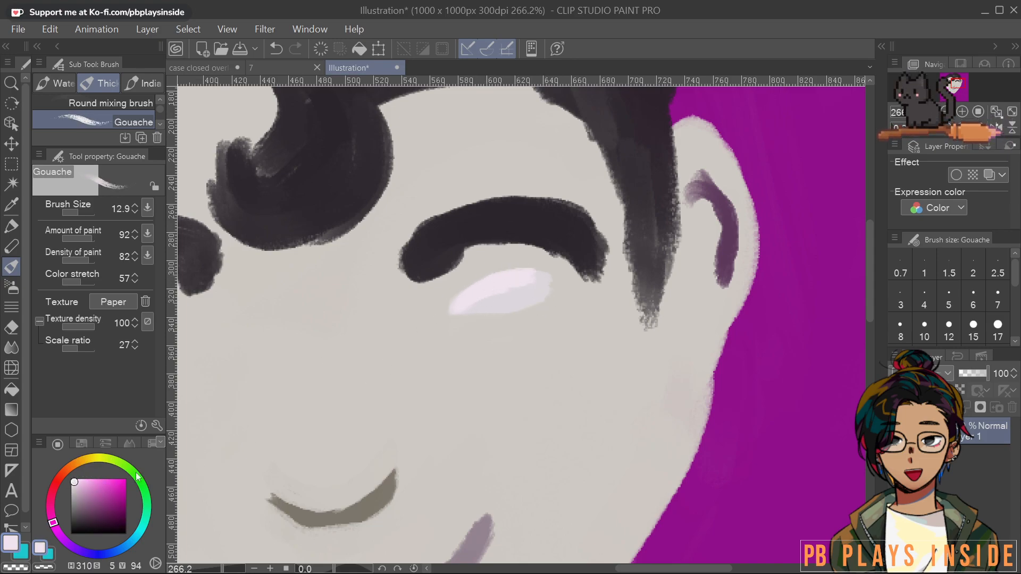
Cover the right eye with near-white, replacing the first narrow slanted shape with a fuller rounded almond
click(73, 479)
mouse_move(453, 308)
mouse_down()
mouse_move(517, 275)
mouse_move(555, 273)
mouse_move(532, 299)
mouse_move(470, 302)
mouse_move(545, 283)
mouse_move(466, 312)
mouse_move(529, 298)
mouse_move(544, 288)
mouse_move(451, 316)
mouse_move(532, 285)
mouse_up()
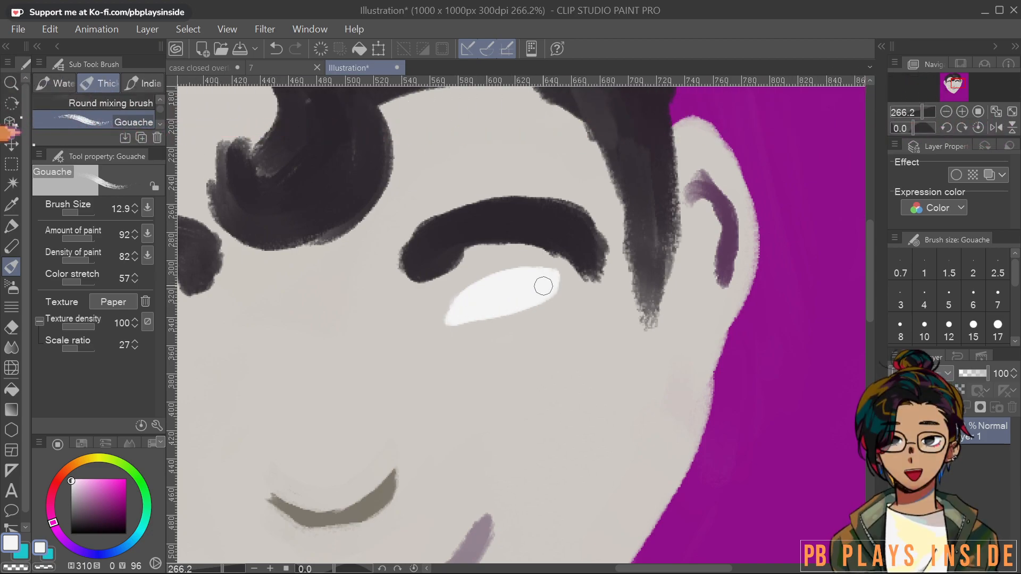
key(ctrl+z)
key(ctrl+z)
key(ctrl+z)
key(ctrl+z)
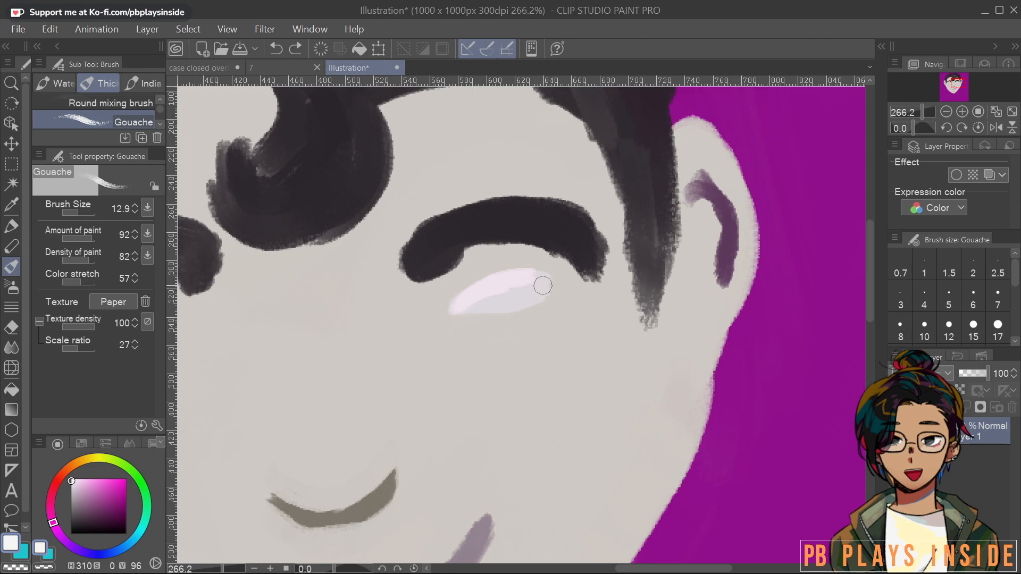
mouse_move(541, 285)
mouse_down()
mouse_move(477, 284)
mouse_move(507, 282)
mouse_move(463, 295)
mouse_move(523, 277)
mouse_move(525, 285)
mouse_move(520, 273)
mouse_move(555, 287)
mouse_move(510, 307)
mouse_move(467, 308)
mouse_move(539, 292)
mouse_move(484, 291)
mouse_move(455, 308)
mouse_move(488, 282)
mouse_move(521, 276)
mouse_move(493, 279)
mouse_move(560, 286)
mouse_move(489, 309)
mouse_move(488, 283)
mouse_move(484, 313)
mouse_move(503, 284)
mouse_move(528, 297)
mouse_move(491, 296)
mouse_move(485, 306)
mouse_move(521, 315)
mouse_move(556, 292)
mouse_move(495, 315)
mouse_move(560, 285)
mouse_move(536, 315)
mouse_move(487, 317)
mouse_move(474, 284)
mouse_move(512, 270)
mouse_move(560, 286)
mouse_move(535, 307)
mouse_move(460, 315)
mouse_move(507, 320)
mouse_move(550, 298)
mouse_move(558, 282)
mouse_move(524, 300)
mouse_move(507, 288)
mouse_move(553, 273)
mouse_move(506, 289)
mouse_move(547, 290)
mouse_up()
scroll(527, 308, down, 4)
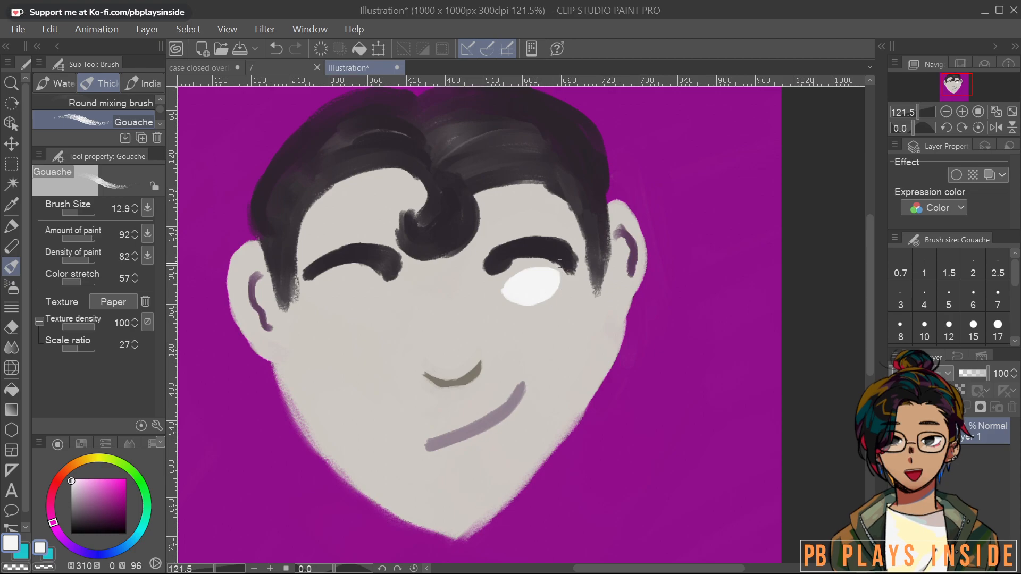
Paint a matching near-white almond eye below the left eyebrow and clean its edges with sampled skin color and white
mouse_move(322, 289)
mouse_down()
mouse_move(363, 288)
mouse_move(318, 293)
mouse_move(370, 291)
mouse_move(321, 294)
mouse_move(367, 307)
mouse_move(318, 306)
mouse_move(350, 302)
mouse_move(332, 290)
mouse_move(316, 301)
mouse_up()
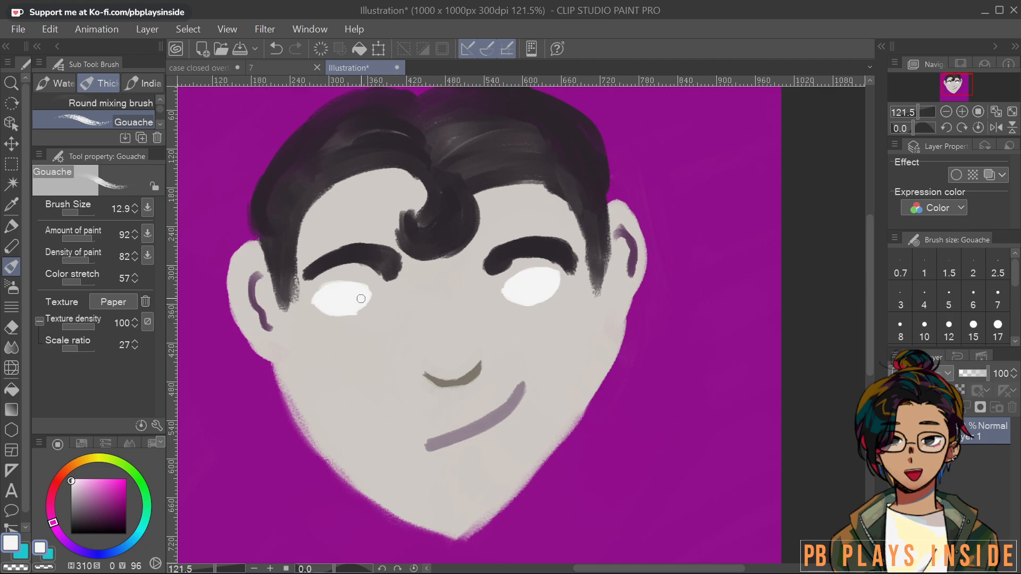
drag(369, 287, 368, 303)
alt+click(370, 331)
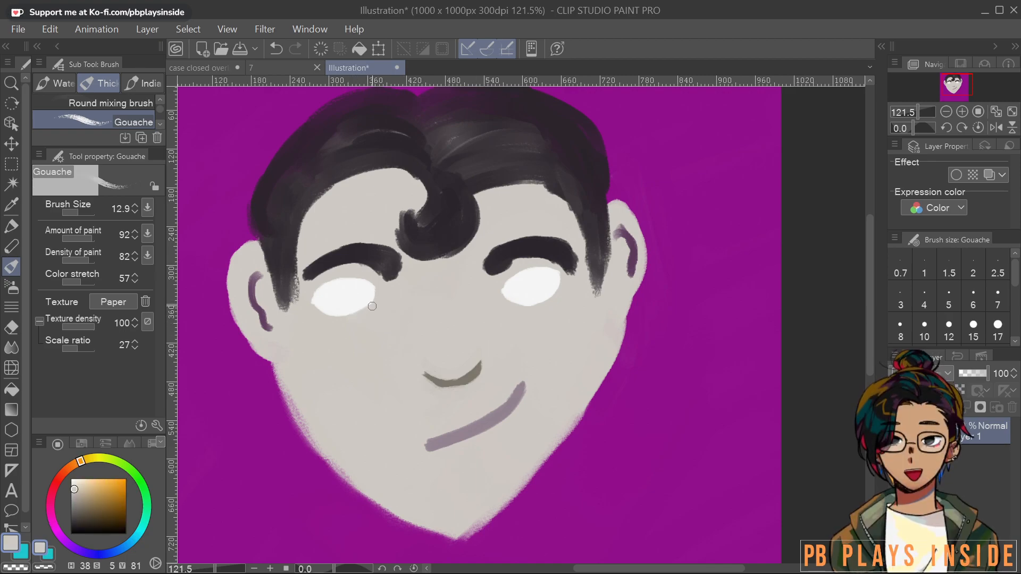
alt+click(352, 297)
drag(318, 304, 324, 311)
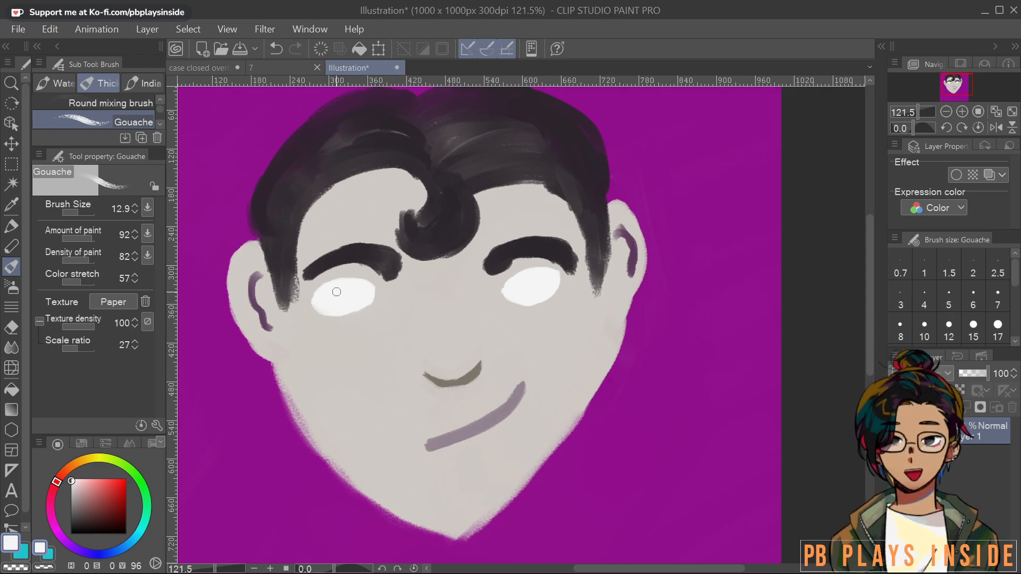
alt+click(366, 368)
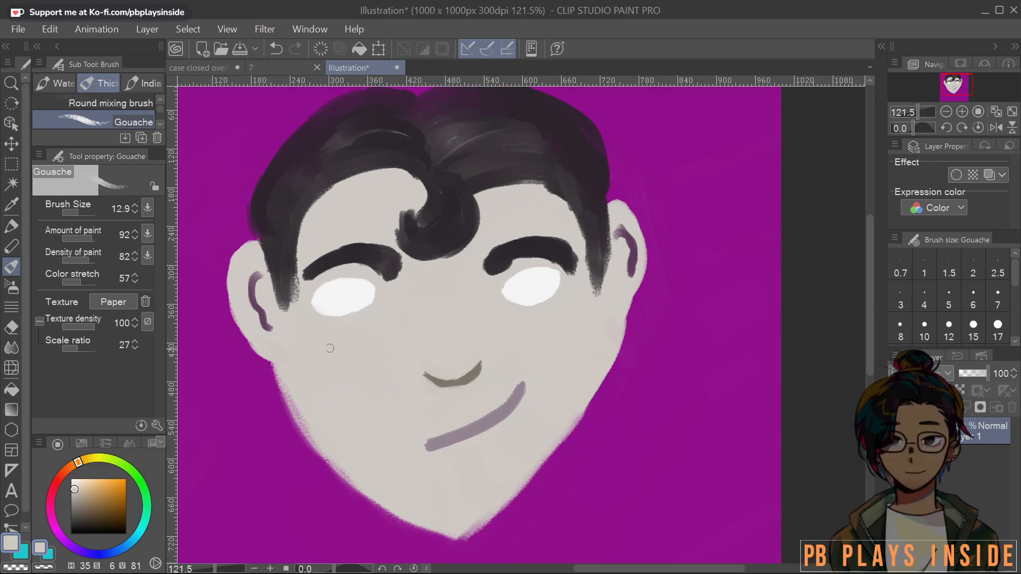
drag(308, 309, 351, 315)
alt+click(366, 285)
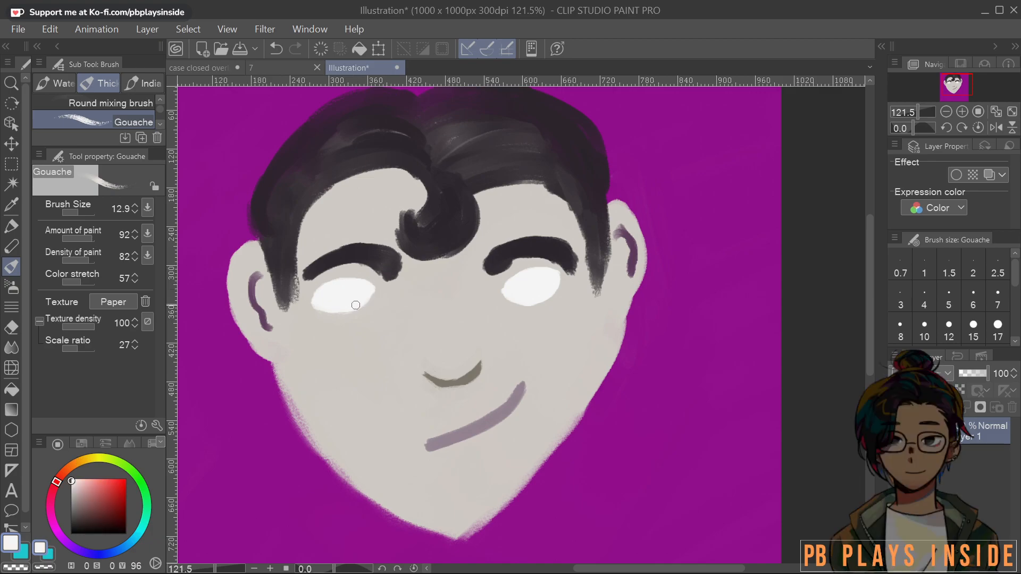
drag(366, 300, 347, 314)
Try dark grey-blue shades for the right eye's iris, enlarging the brush to size 22.8
click(71, 516)
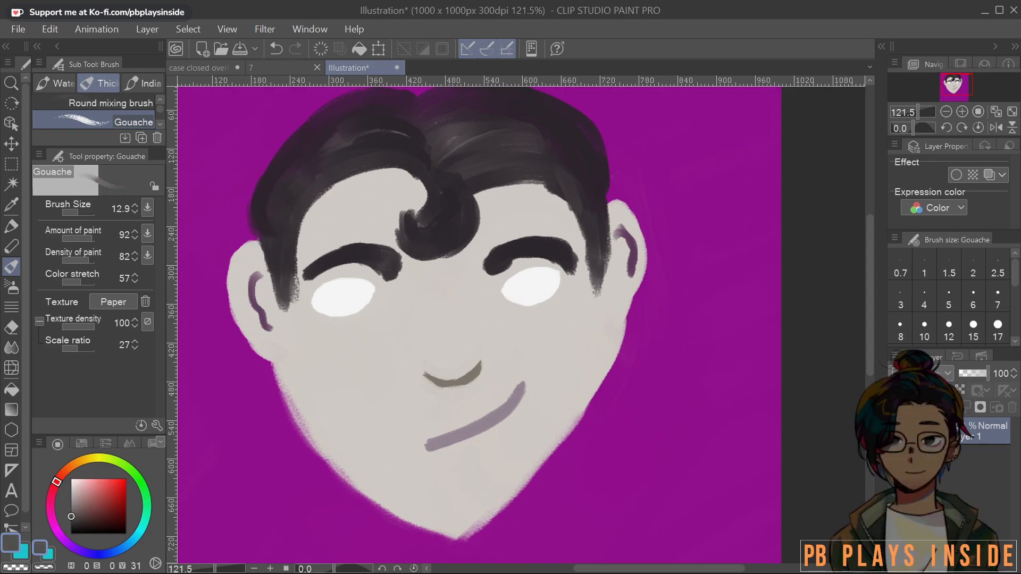
drag(130, 536, 133, 540)
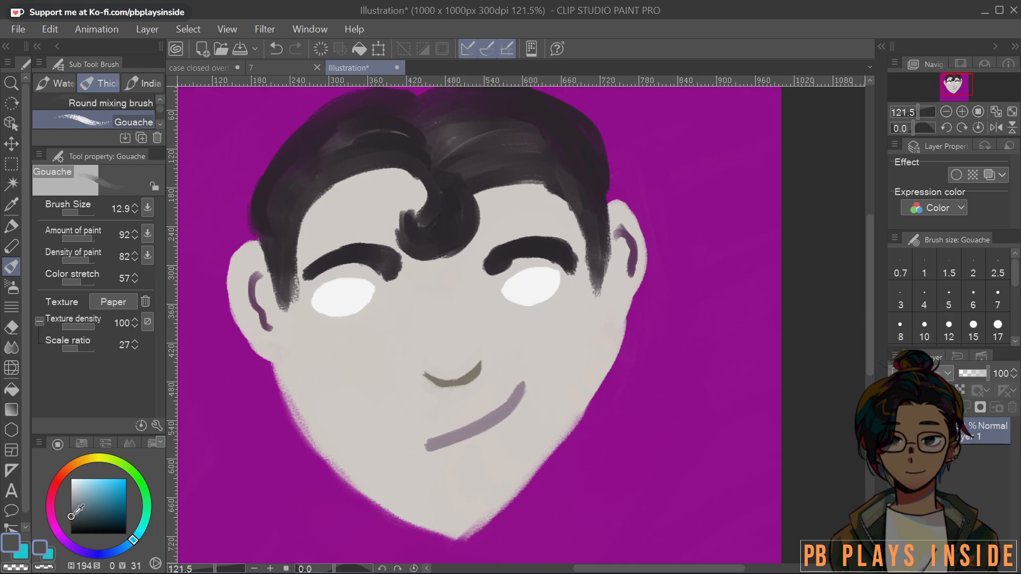
mouse_move(536, 282)
mouse_down()
mouse_move(540, 298)
mouse_move(533, 277)
mouse_move(530, 294)
mouse_up()
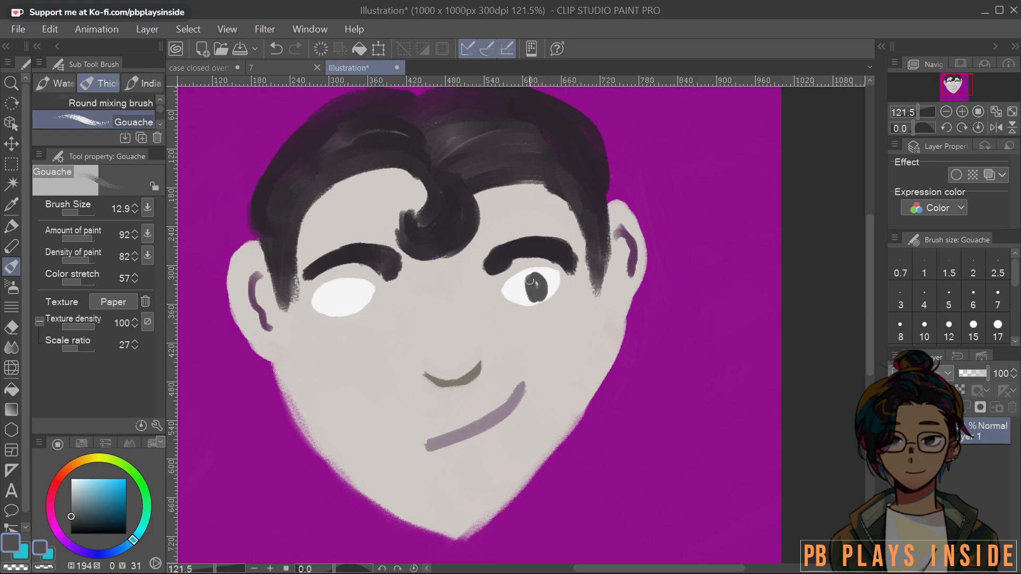
key(ctrl+z)
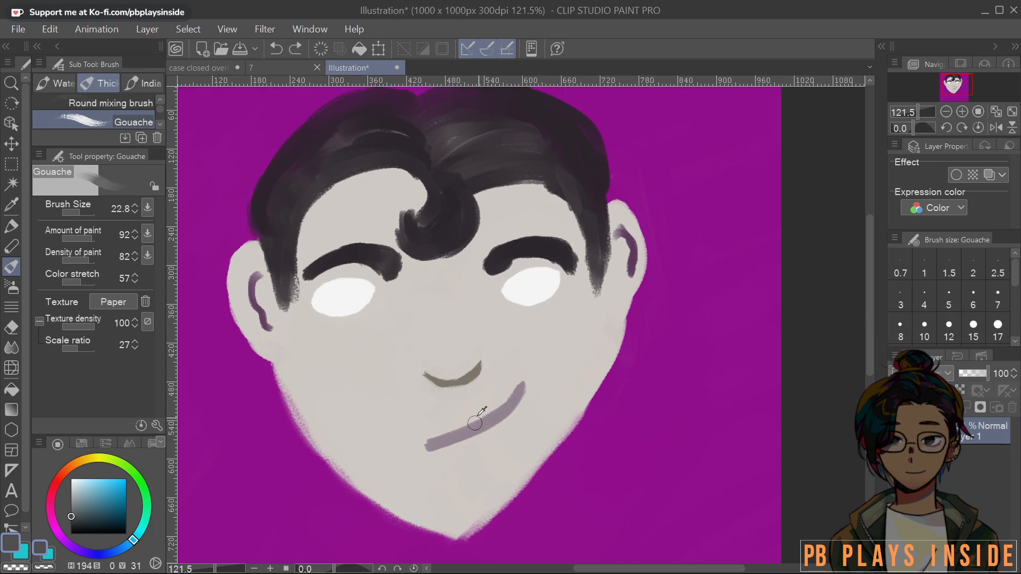
drag(98, 513, 111, 521)
mouse_move(529, 276)
mouse_down()
mouse_move(538, 298)
mouse_move(531, 263)
mouse_move(535, 290)
mouse_move(529, 281)
mouse_up()
key(ctrl+z)
Try bright and dark green shades for the right eye's iris and undo them
click(122, 483)
key(ctrl+z)
click(145, 495)
key(ctrl+z)
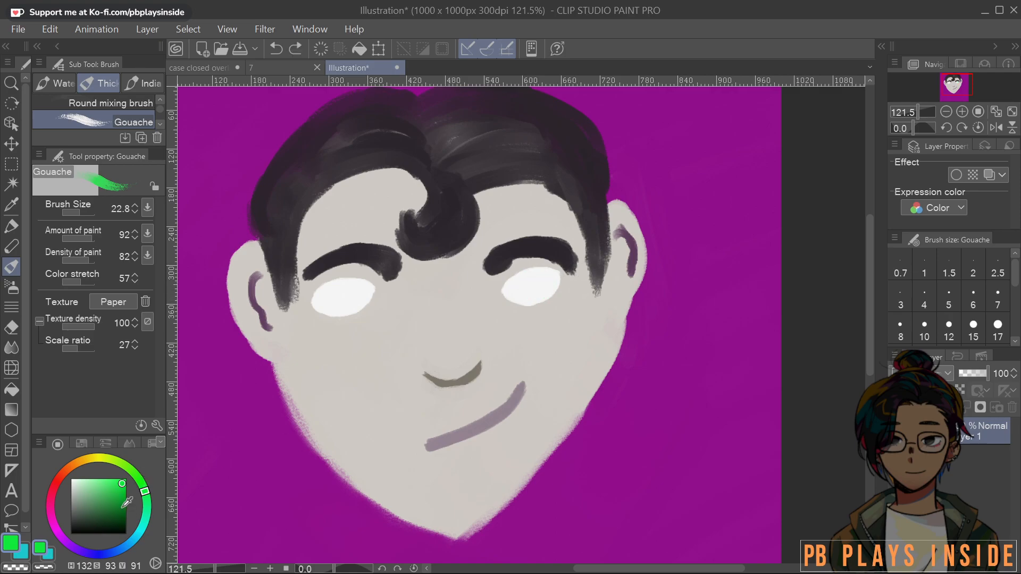
click(122, 528)
click(112, 519)
drag(535, 292, 532, 277)
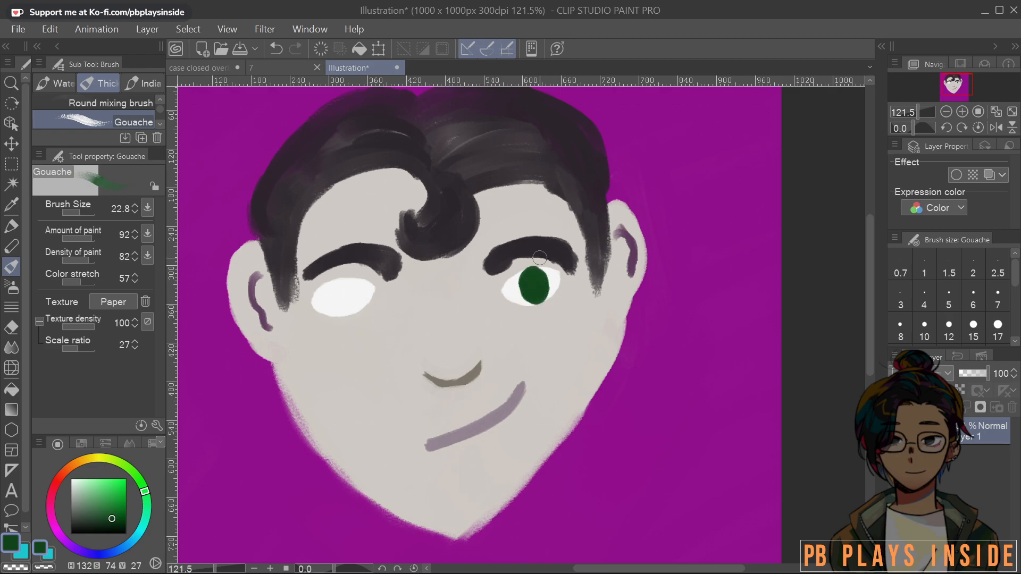
key(ctrl+z)
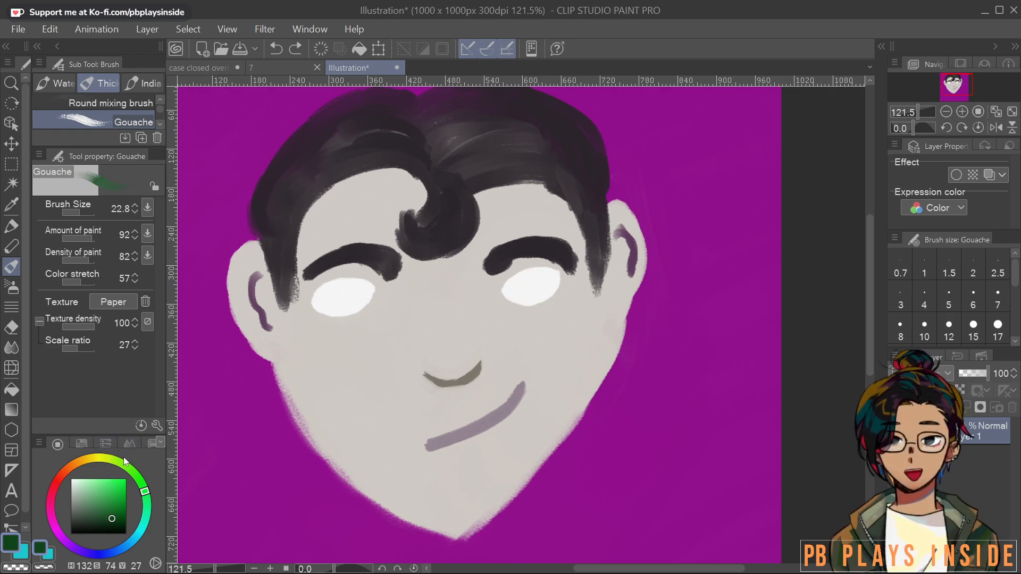
Try dark and medium brown shades for the right eye's iris and undo them
click(70, 466)
click(101, 516)
click(98, 517)
mouse_move(531, 297)
mouse_down()
mouse_move(543, 285)
mouse_move(536, 276)
mouse_move(535, 296)
mouse_move(545, 277)
mouse_move(550, 297)
mouse_up()
key(ctrl+z)
click(99, 509)
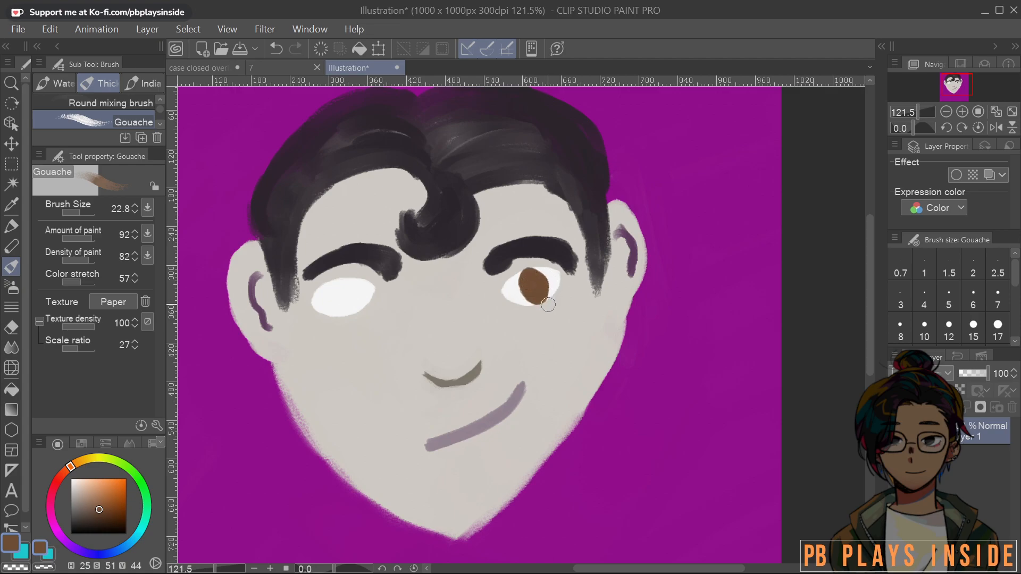
drag(533, 294, 541, 276)
key(ctrl+z)
key(ctrl+z)
Try teal and light turquoise shades for the right eye's iris and undo them
mouse_move(144, 500)
mouse_down()
mouse_move(150, 519)
mouse_move(92, 502)
mouse_up()
drag(535, 291, 540, 290)
key(ctrl+z)
click(93, 489)
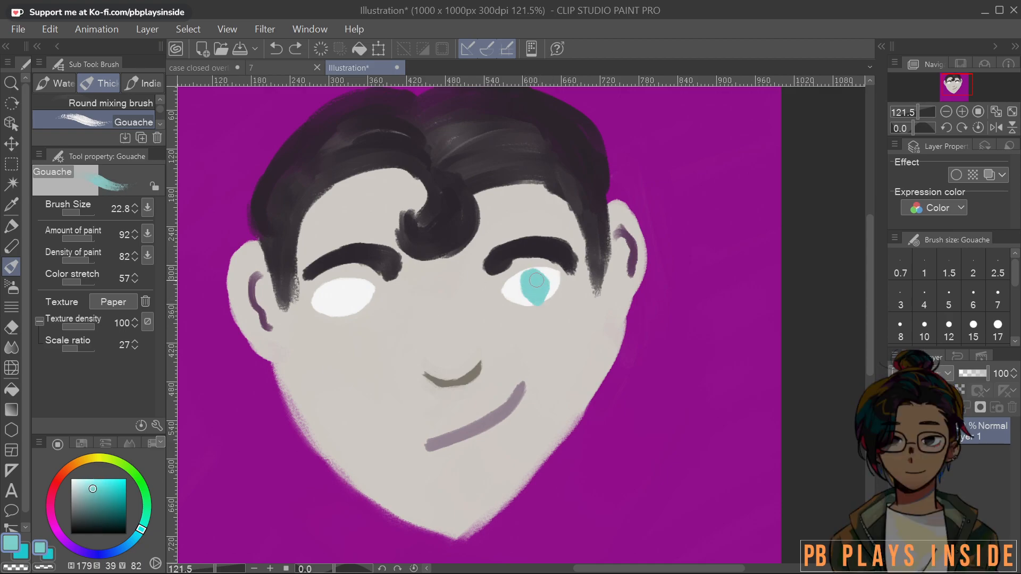
key(ctrl+z)
key(ctrl+z)
Paint tall oval irises in both eyes with a pale, desaturated blue at size 22.8
click(84, 487)
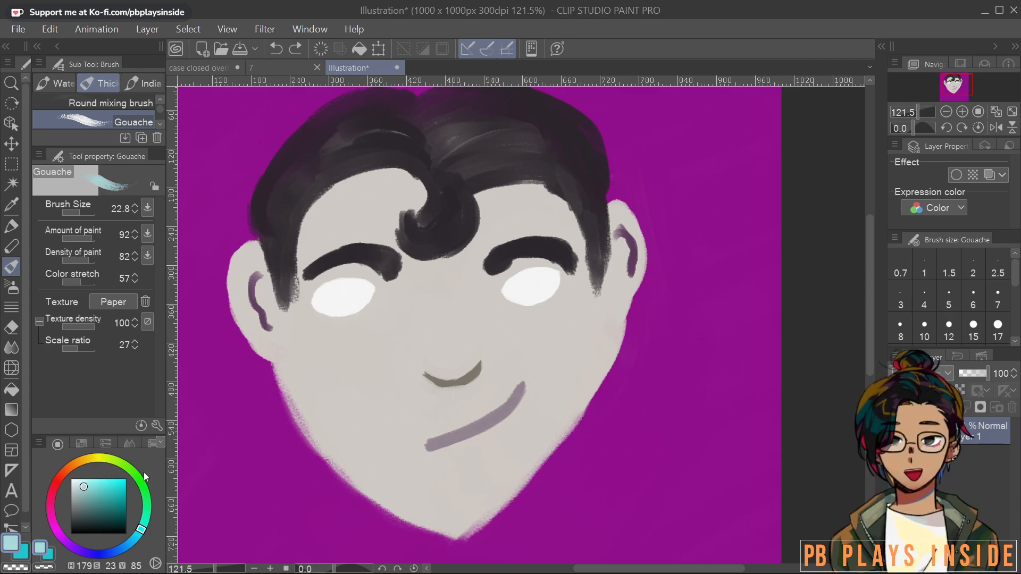
drag(142, 534, 138, 535)
mouse_move(538, 286)
mouse_down()
mouse_move(534, 295)
mouse_move(532, 279)
mouse_move(529, 295)
mouse_move(543, 298)
mouse_move(547, 277)
mouse_move(536, 266)
mouse_up()
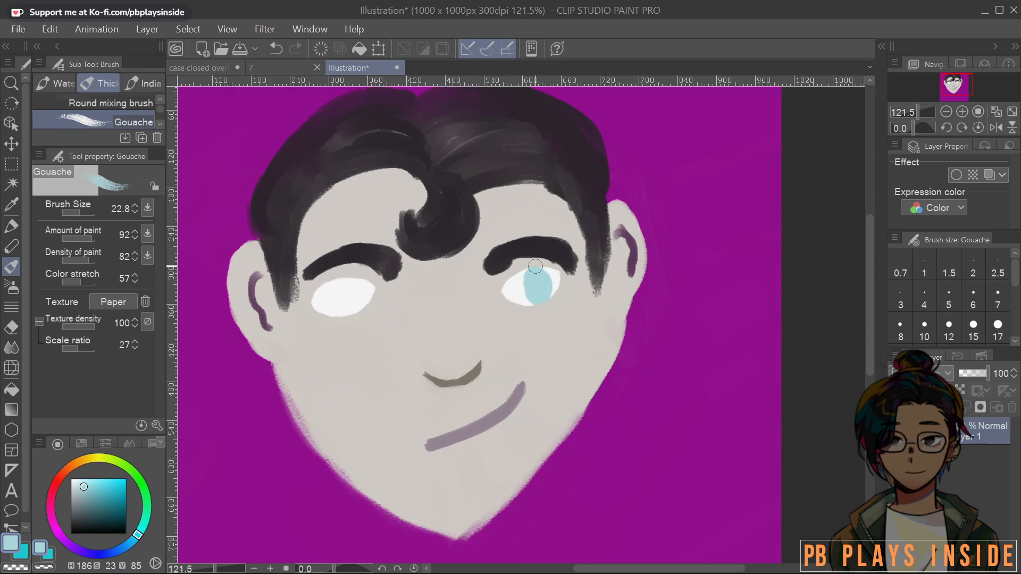
mouse_move(344, 305)
mouse_down()
mouse_move(351, 300)
mouse_move(334, 296)
mouse_move(351, 281)
mouse_up()
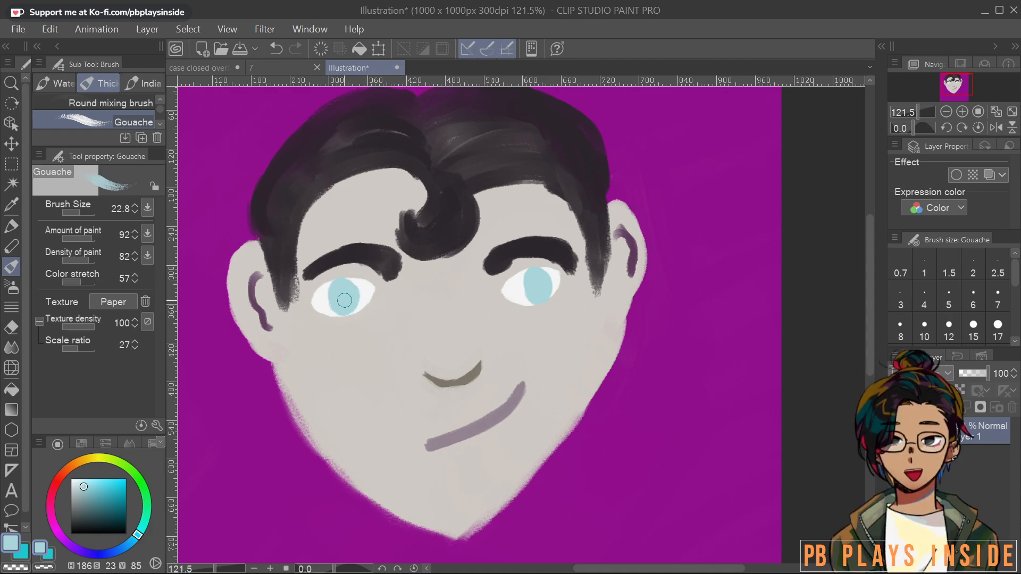
Paint white catchlights over the upper edges of the left-hand eye's iris with the Gouache brush at size 13.1
scroll(341, 280, up, 3)
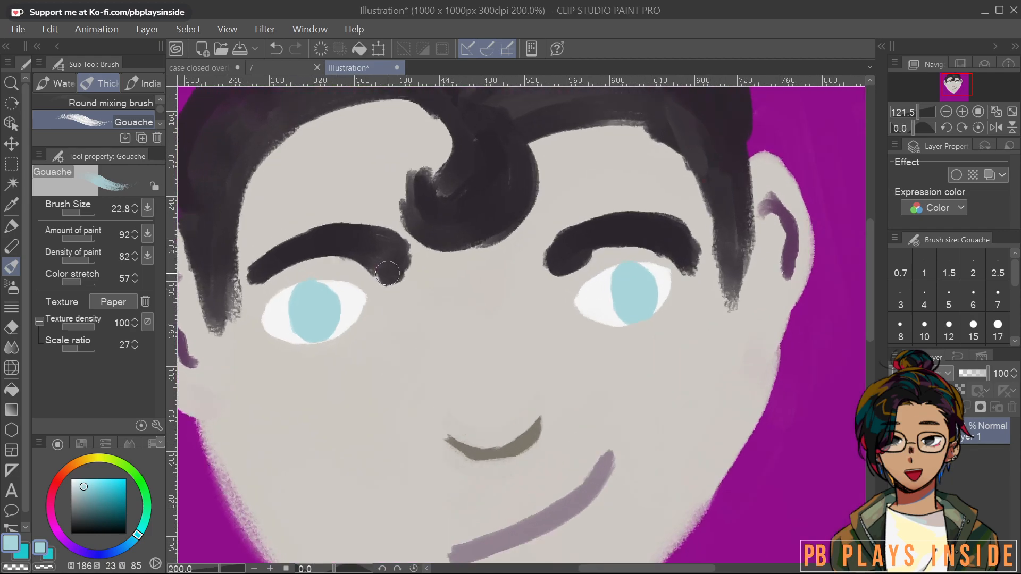
alt+click(304, 320)
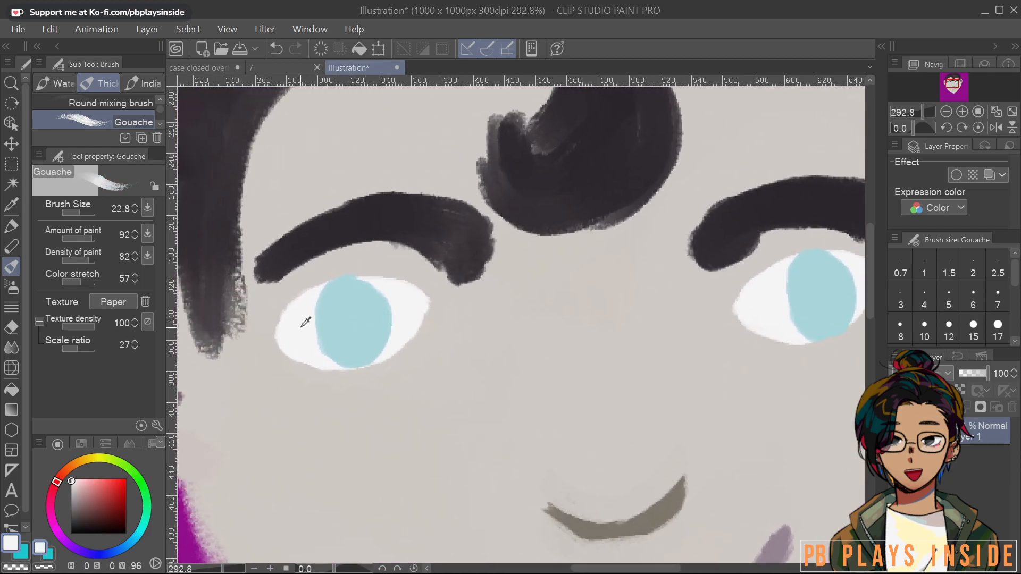
key(bracketleft)
key(bracketleft)
key(bracketleft)
key(bracketleft)
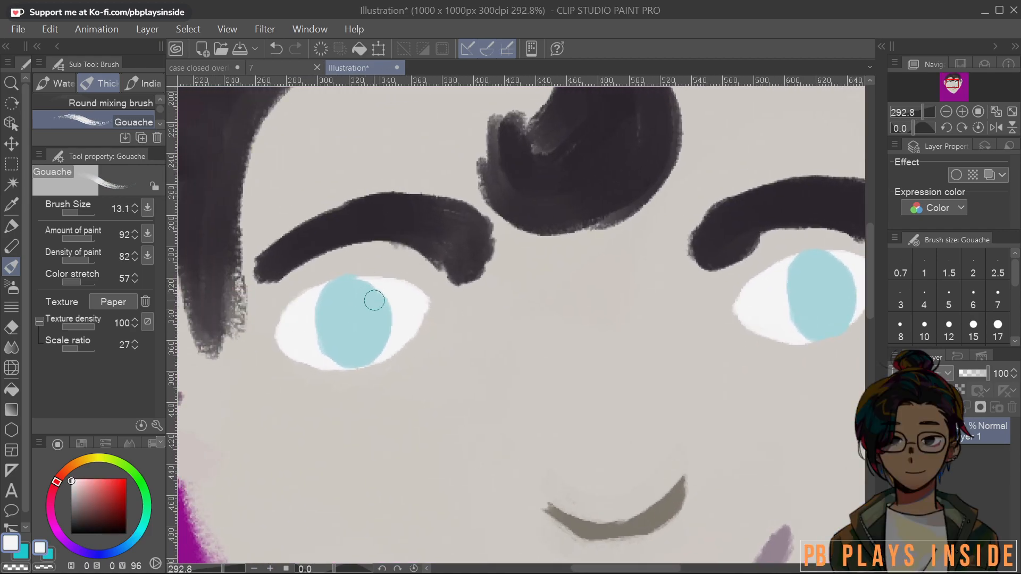
mouse_move(300, 345)
mouse_down()
mouse_move(315, 304)
mouse_move(313, 314)
mouse_move(327, 315)
mouse_move(319, 309)
mouse_move(381, 297)
mouse_up()
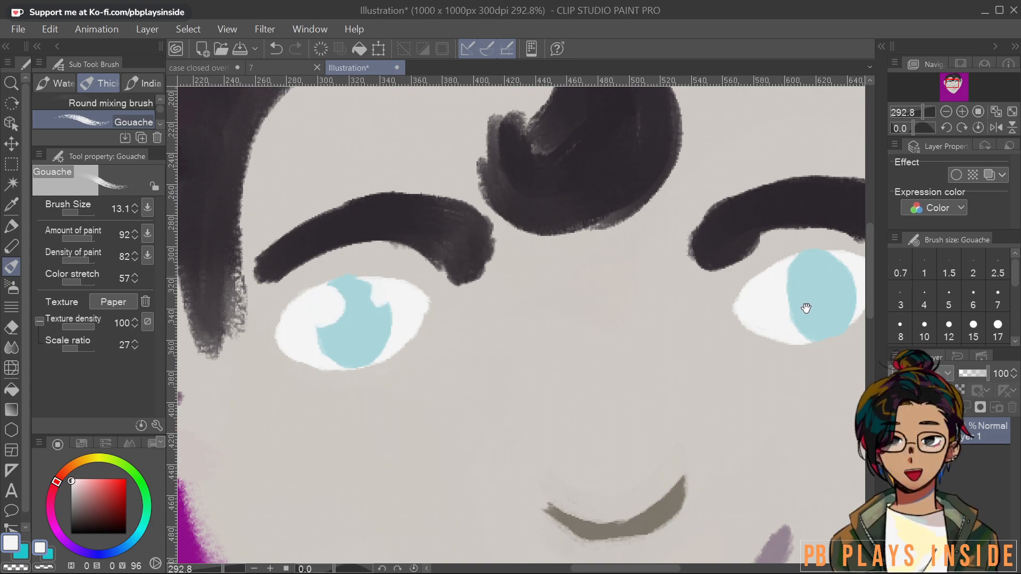
Add a large and a small white highlight to the right-hand eye's iris and trim the spill above it with skin tone
drag(804, 302, 742, 310)
mouse_move(792, 277)
mouse_down()
mouse_move(769, 290)
mouse_move(790, 301)
mouse_up()
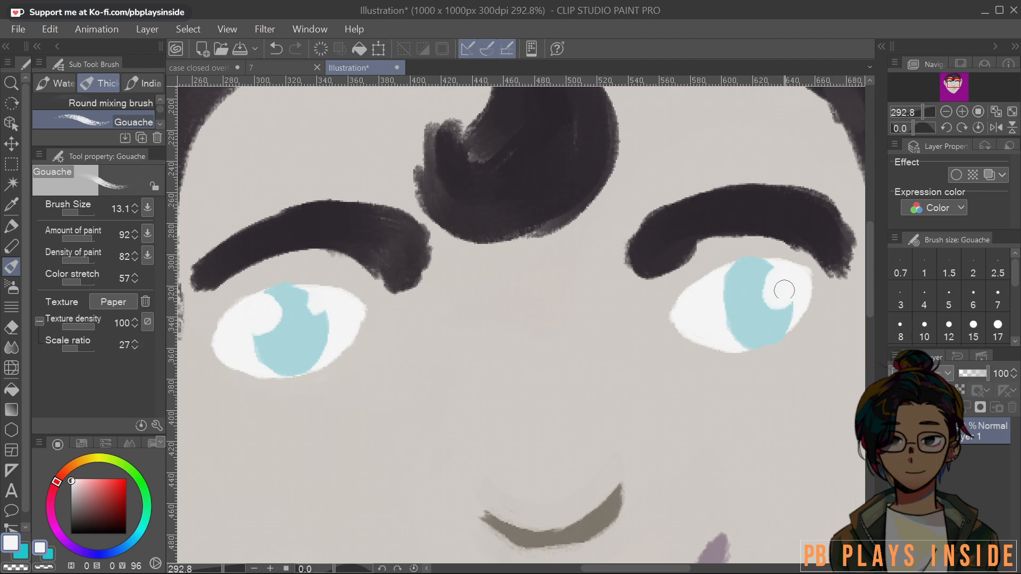
drag(759, 262, 756, 270)
alt+click(740, 272)
alt+click(711, 267)
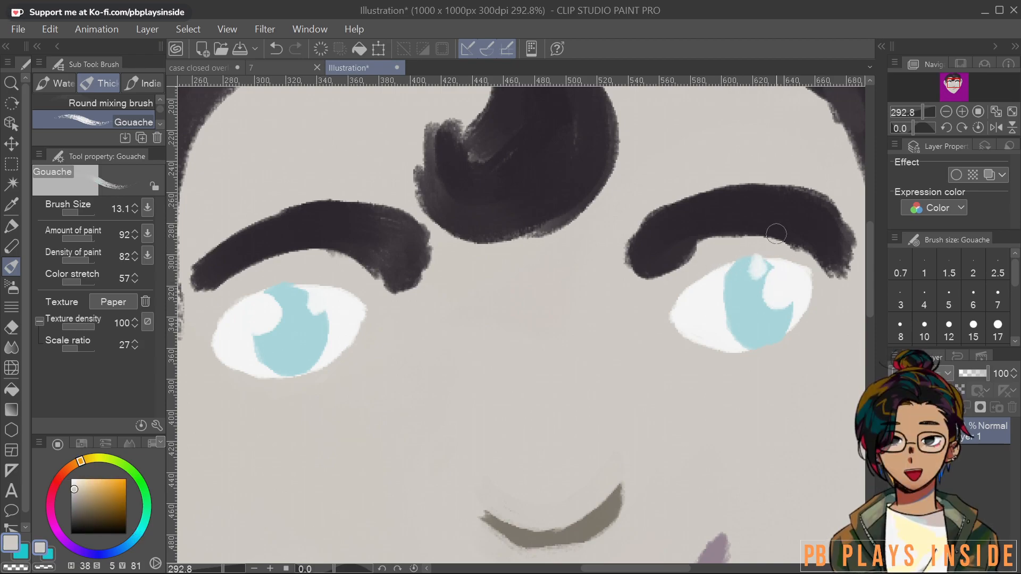
alt+click(767, 266)
alt+click(763, 272)
drag(762, 267, 759, 270)
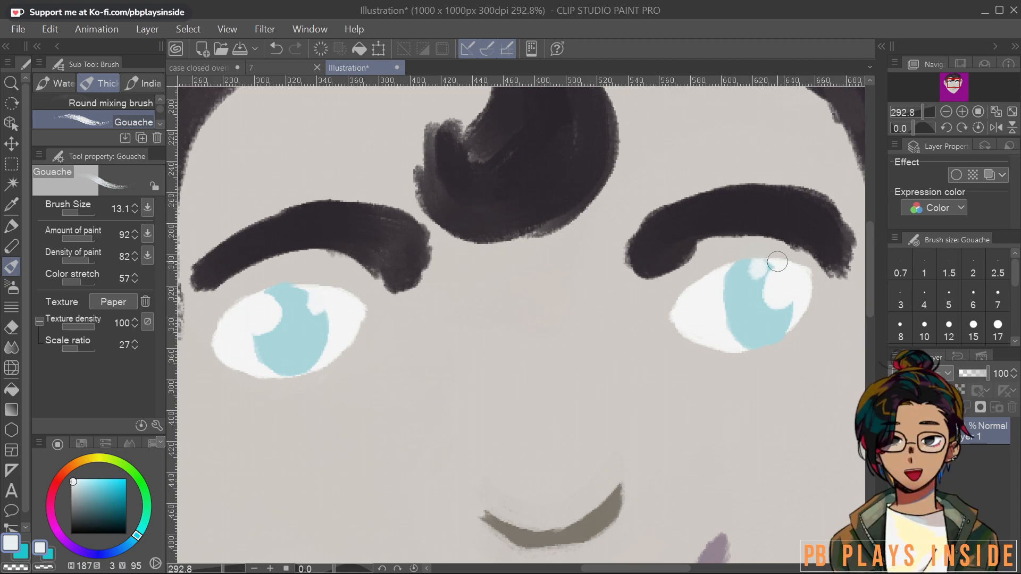
Cover the left-hand iris's small side highlight with pale blue and dab a small white highlight at the iris's upper edge
scroll(741, 296, down, 12)
drag(718, 361, 610, 369)
scroll(610, 369, up, 5)
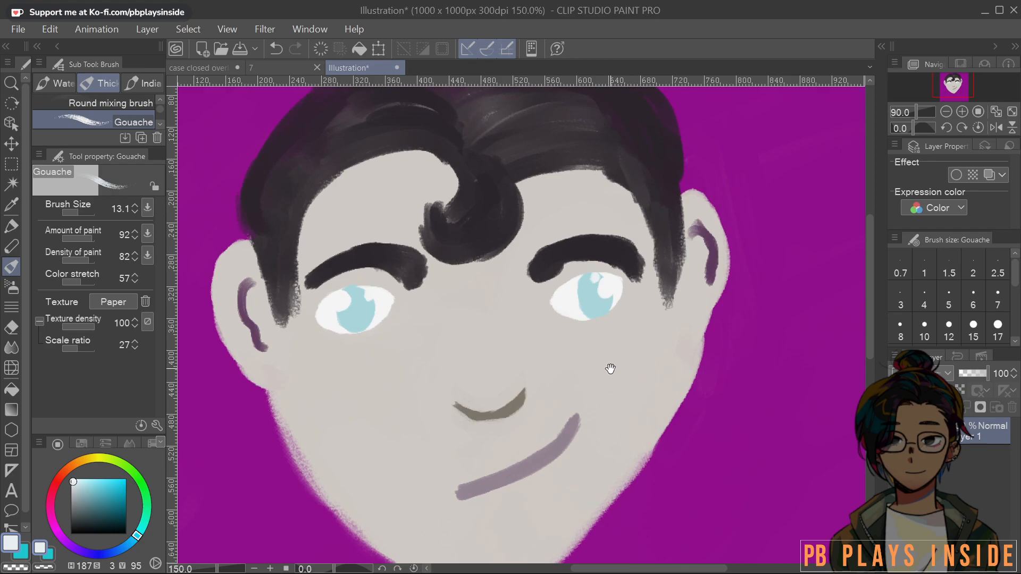
drag(424, 344, 432, 347)
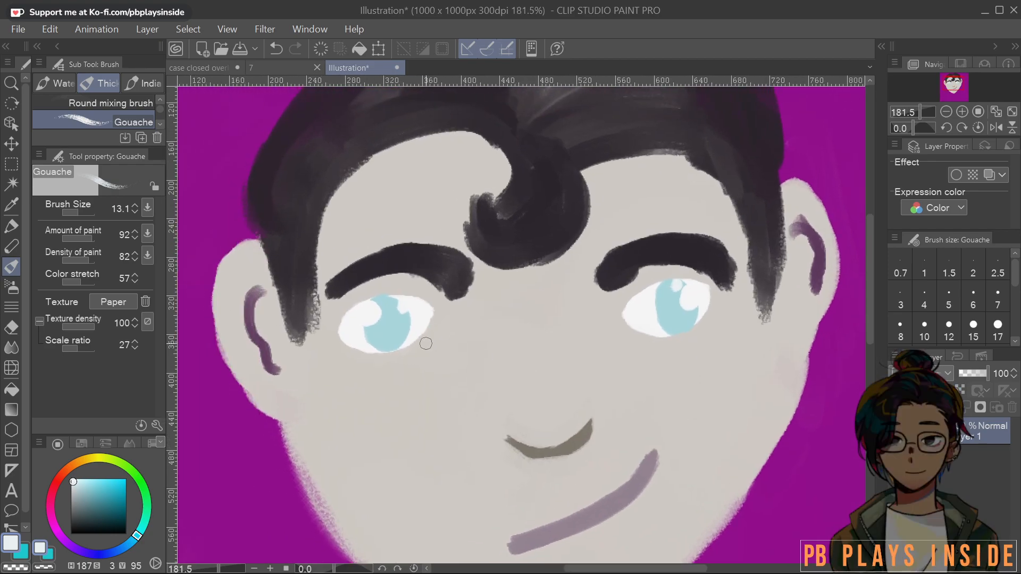
alt+click(395, 319)
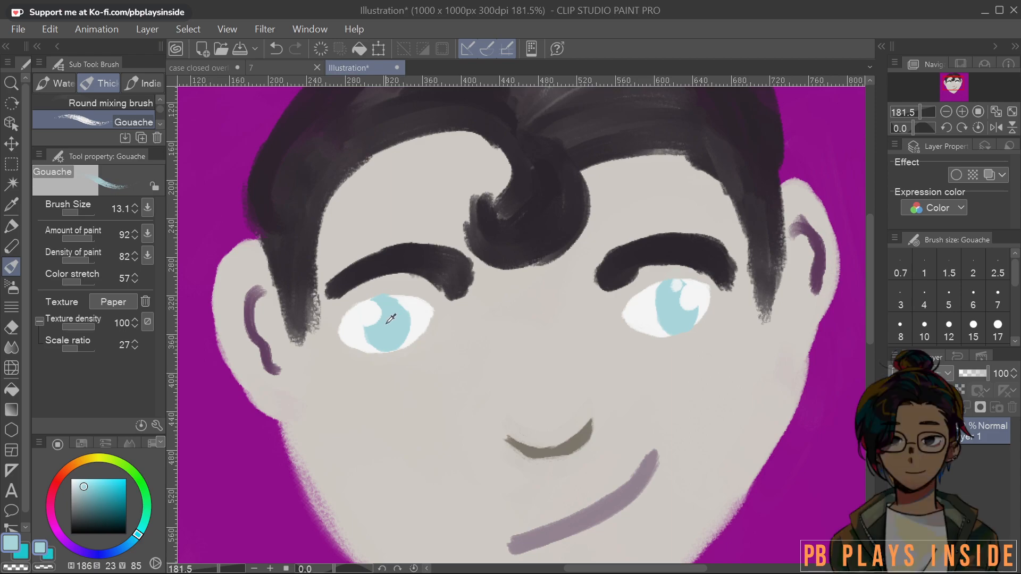
alt+click(414, 299)
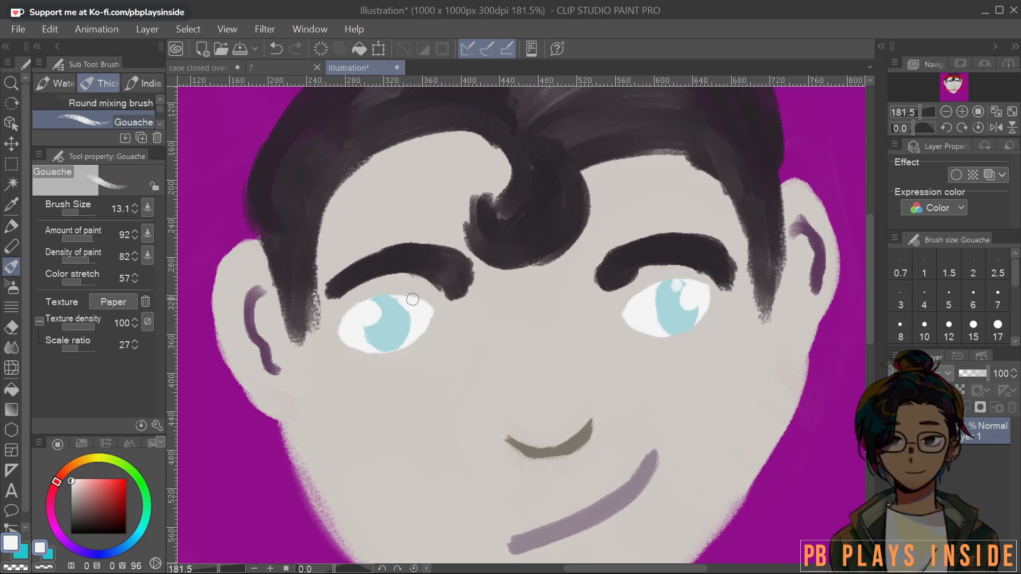
click(386, 298)
key(ctrl+alt+0)
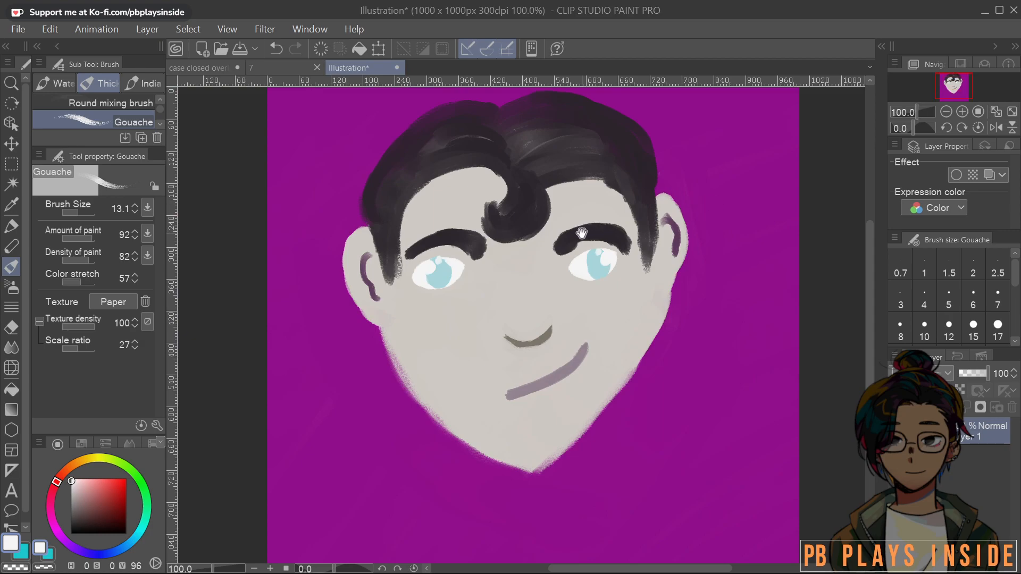
Paint over the small upper highlight in the right-hand eye with the iris's pale blue
scroll(582, 233, up, 3)
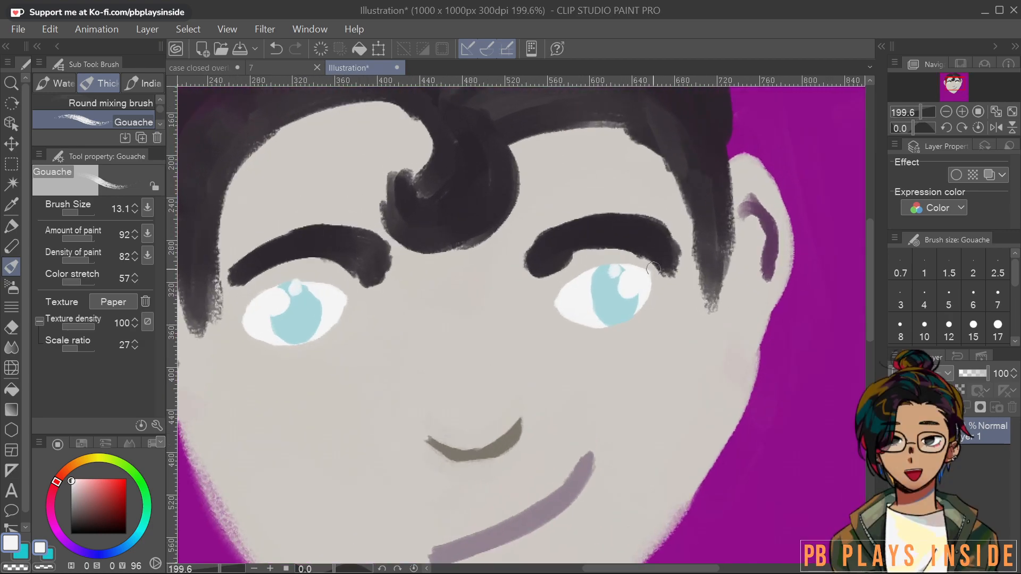
alt+click(611, 293)
drag(611, 271, 619, 266)
Lasso the left-hand eye, start a Scale/Rotate transformation and turn the eye clockwise
click(12, 163)
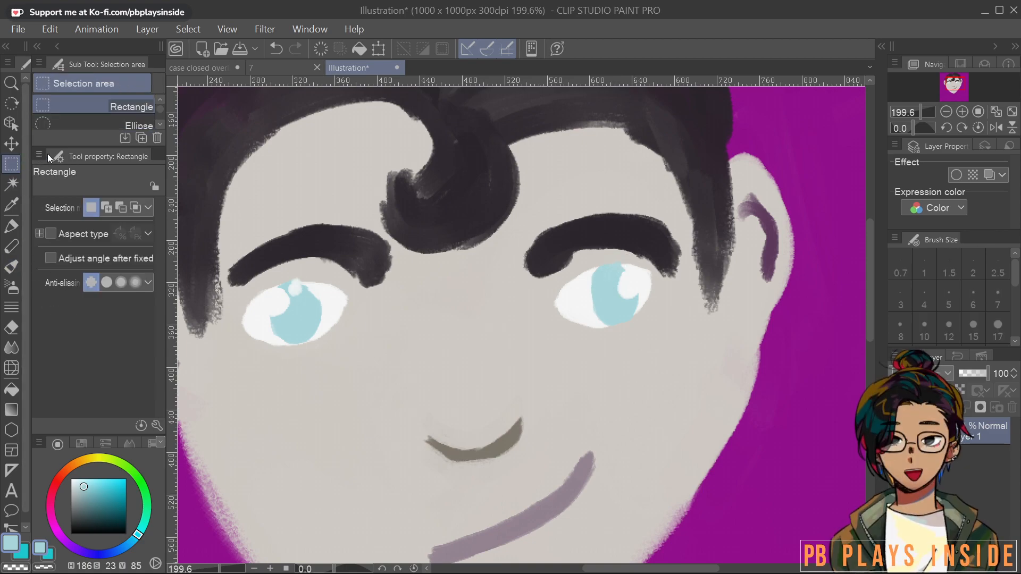
drag(127, 148, 128, 202)
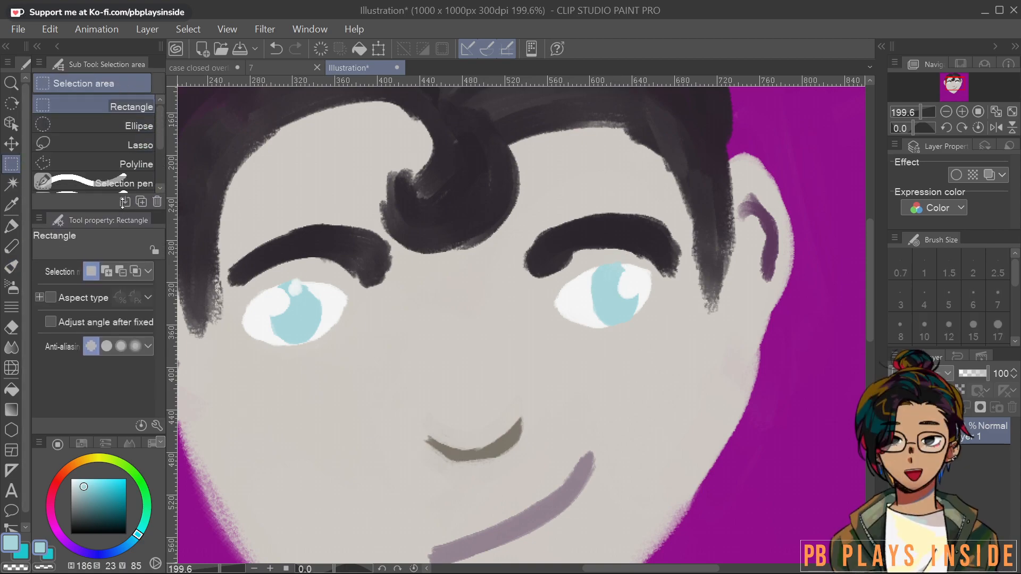
click(130, 144)
mouse_move(242, 295)
mouse_down()
mouse_move(309, 270)
mouse_move(342, 278)
mouse_move(356, 325)
mouse_move(285, 355)
mouse_move(233, 343)
mouse_move(242, 295)
mouse_up()
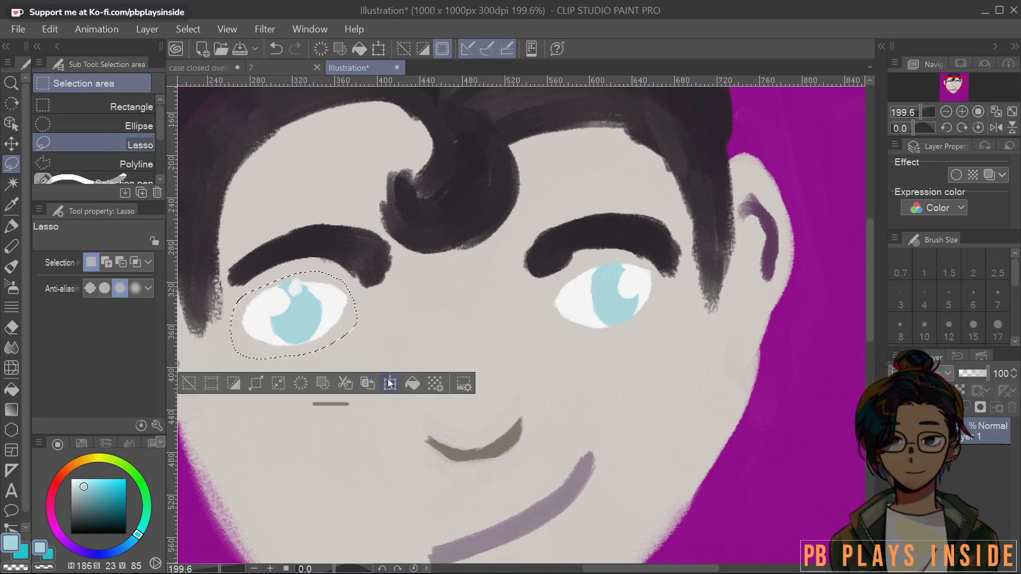
click(389, 385)
mouse_move(385, 326)
mouse_down()
mouse_move(379, 346)
mouse_move(383, 339)
mouse_up()
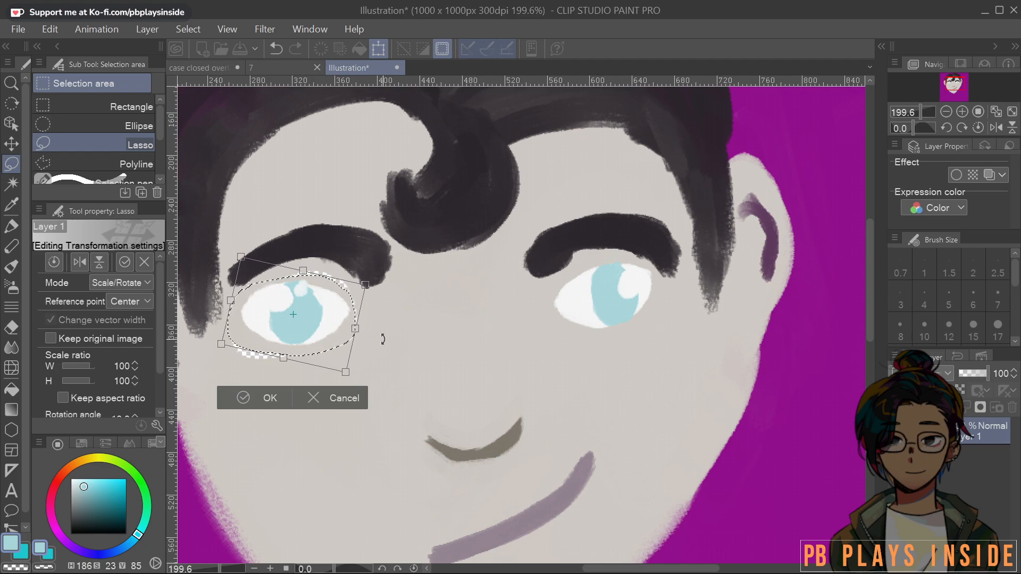
Move the selected eye beside the other one for comparison and fine-tune its clockwise rotation to about 17 degrees
drag(293, 316, 510, 312)
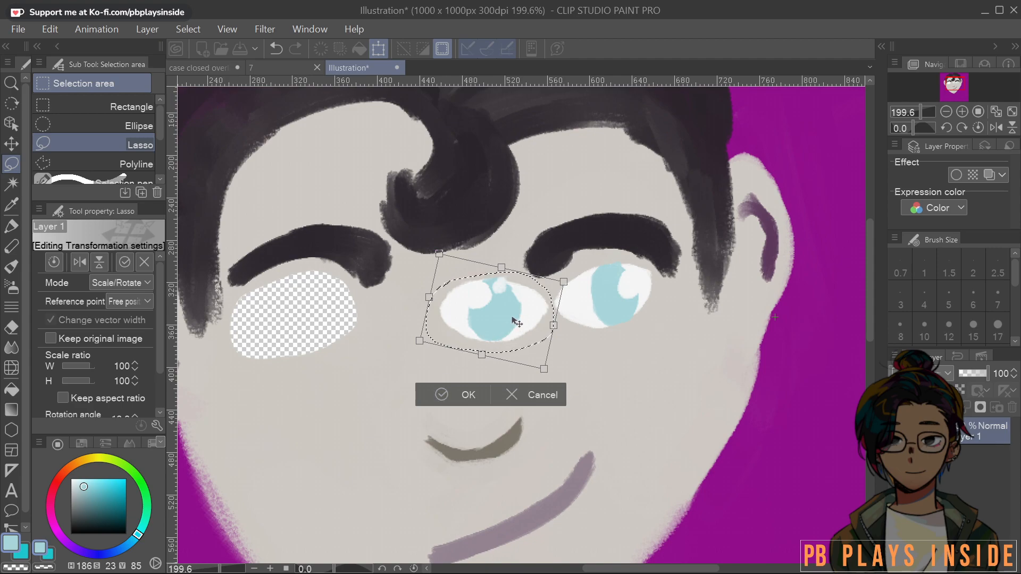
drag(566, 281, 584, 266)
drag(413, 308, 414, 303)
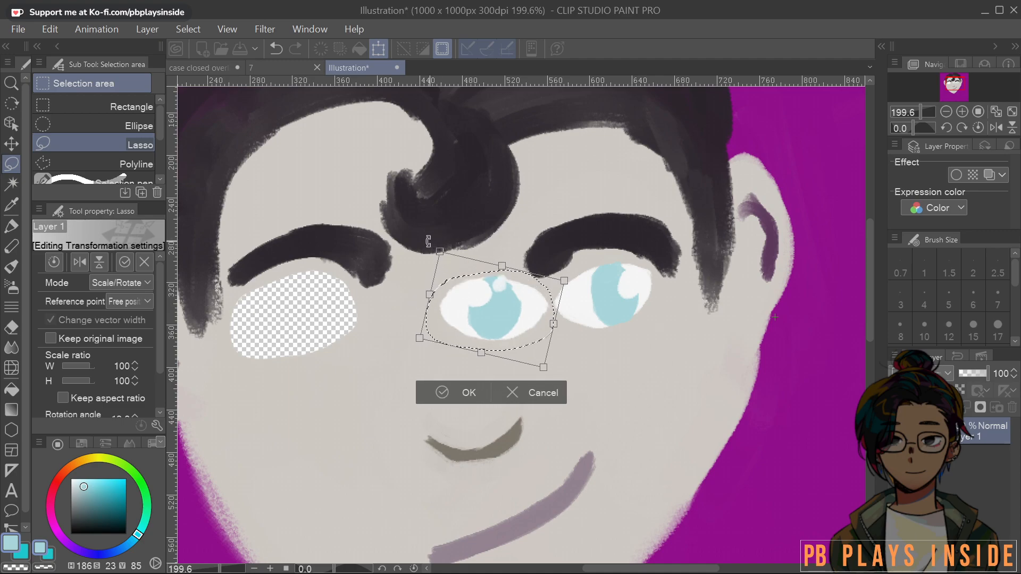
drag(430, 241, 432, 236)
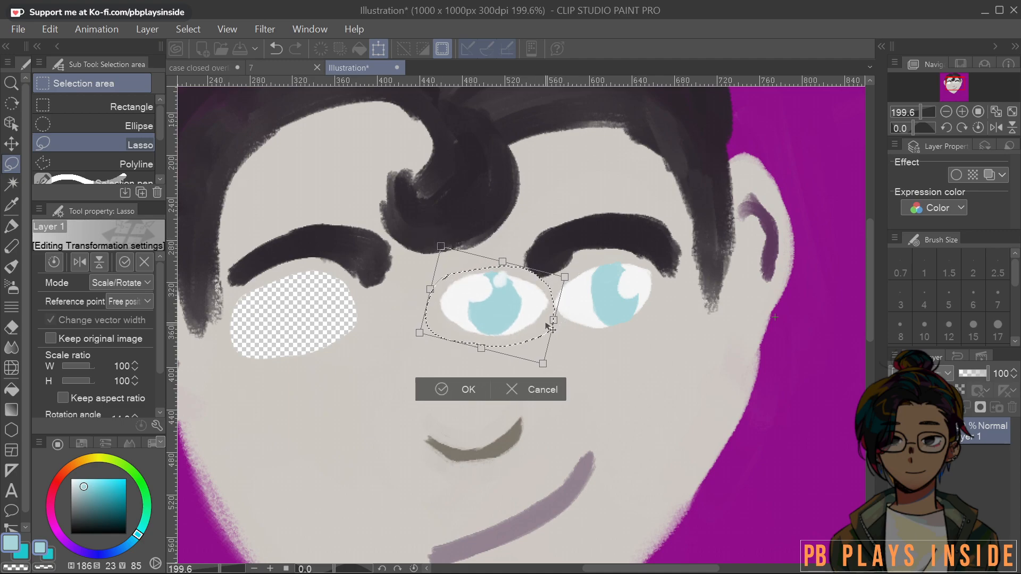
drag(554, 347, 764, 293)
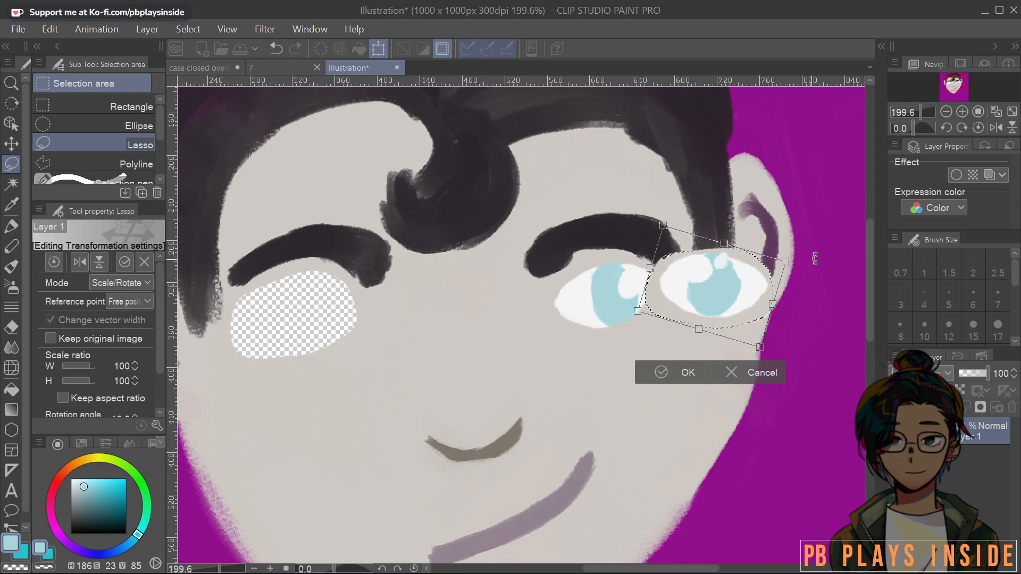
drag(795, 258, 785, 274)
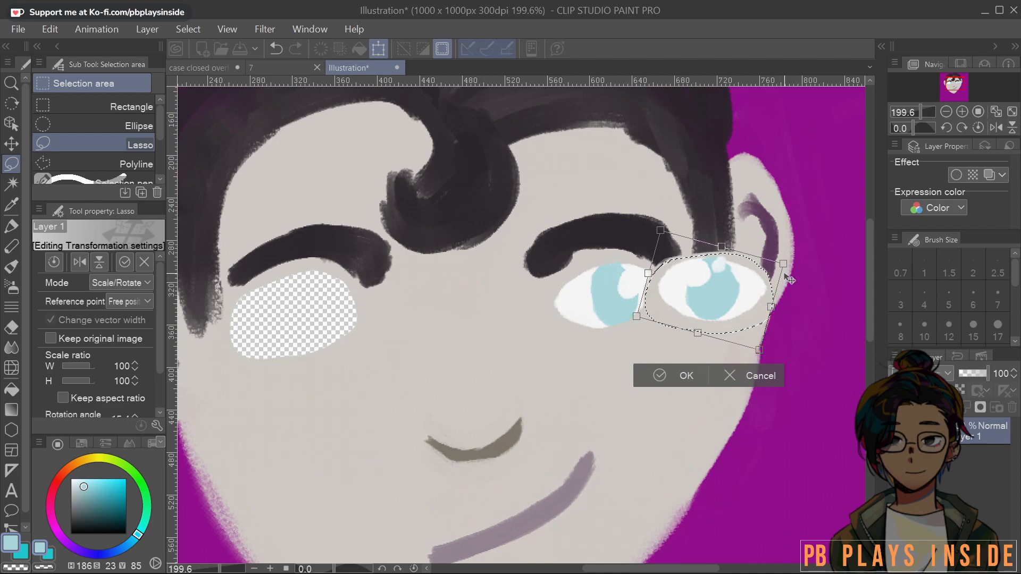
drag(644, 253, 647, 249)
drag(651, 246, 654, 234)
Place the rotated eye back under its eyebrow, slightly closer to the nose, apply the transformation and deselect
drag(758, 302, 319, 314)
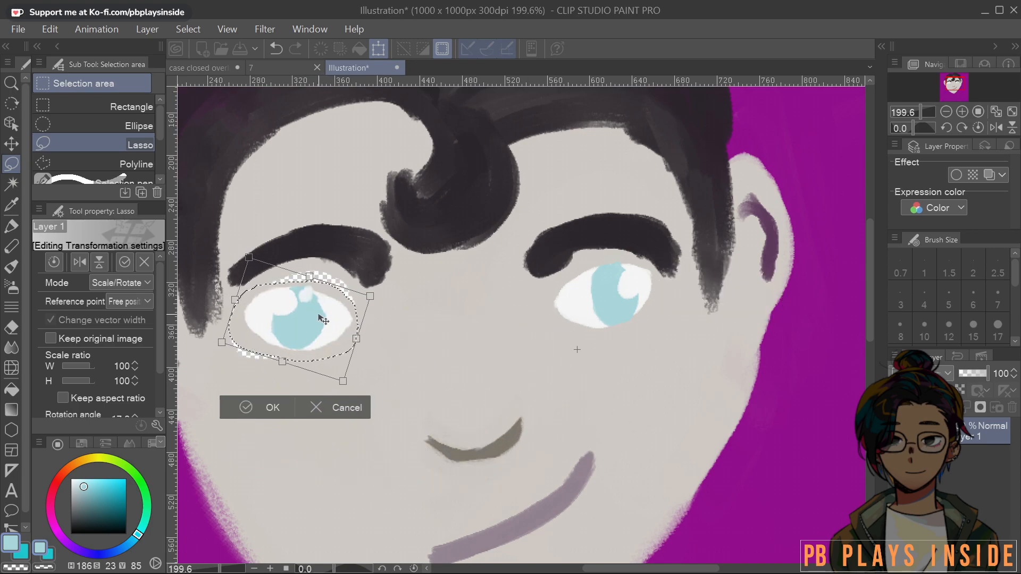
scroll(422, 225, down, 3)
drag(405, 261, 376, 276)
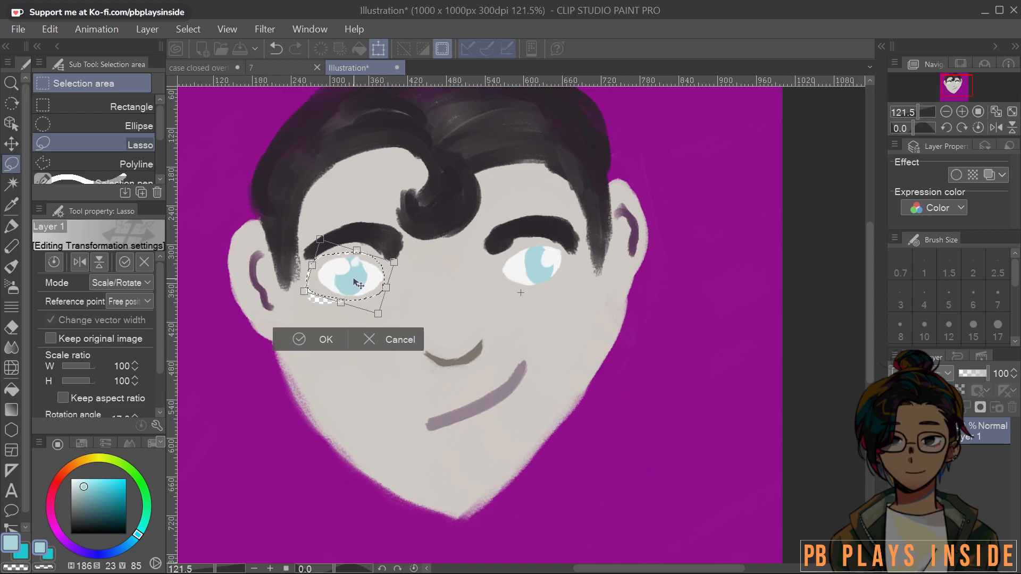
click(326, 337)
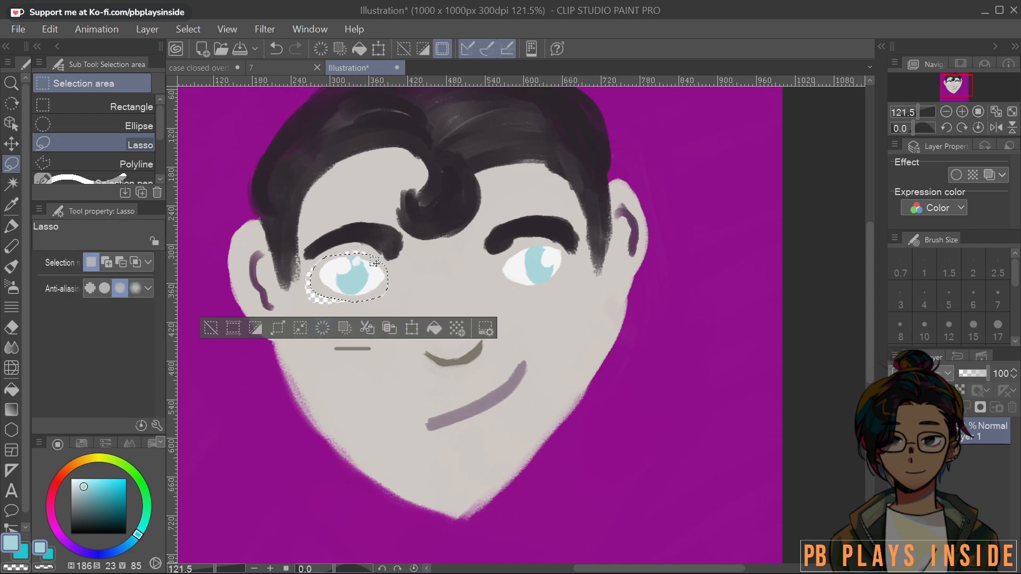
click(436, 251)
Fill the transparent gaps around the moved eye with the sampled skin tone using the Gouache brush
alt+click(379, 296)
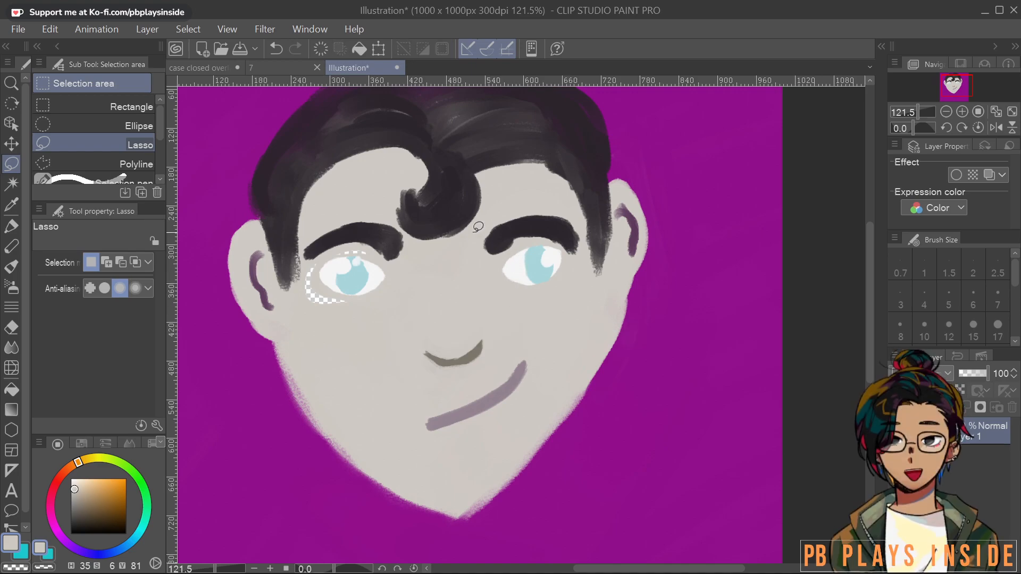
click(11, 256)
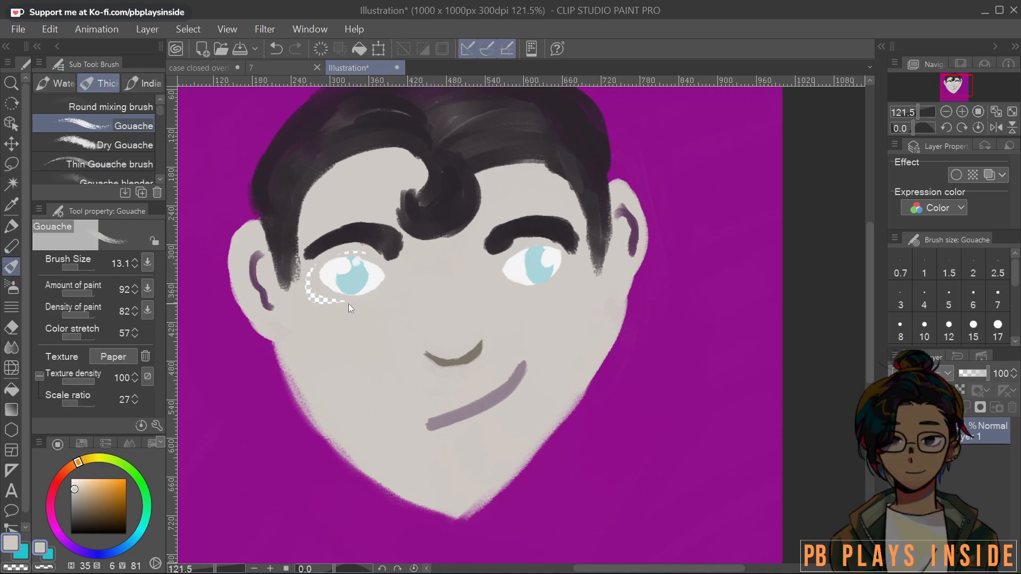
drag(334, 305, 313, 277)
Restore the right-hand iris in pale blue and repaint its large and small white highlights at brush size 14.6
alt+click(538, 261)
drag(543, 252, 543, 254)
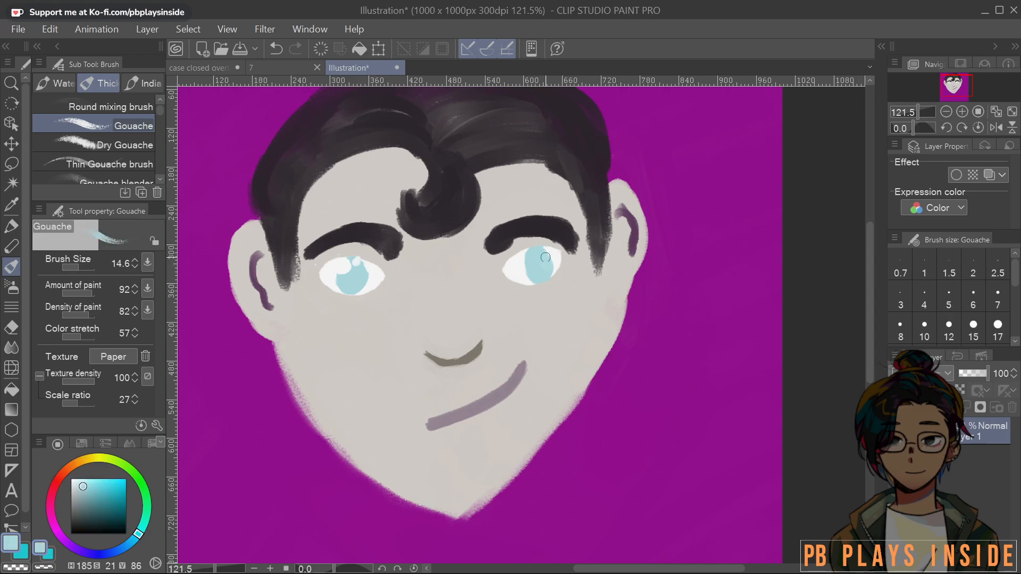
alt+click(564, 247)
alt+click(557, 254)
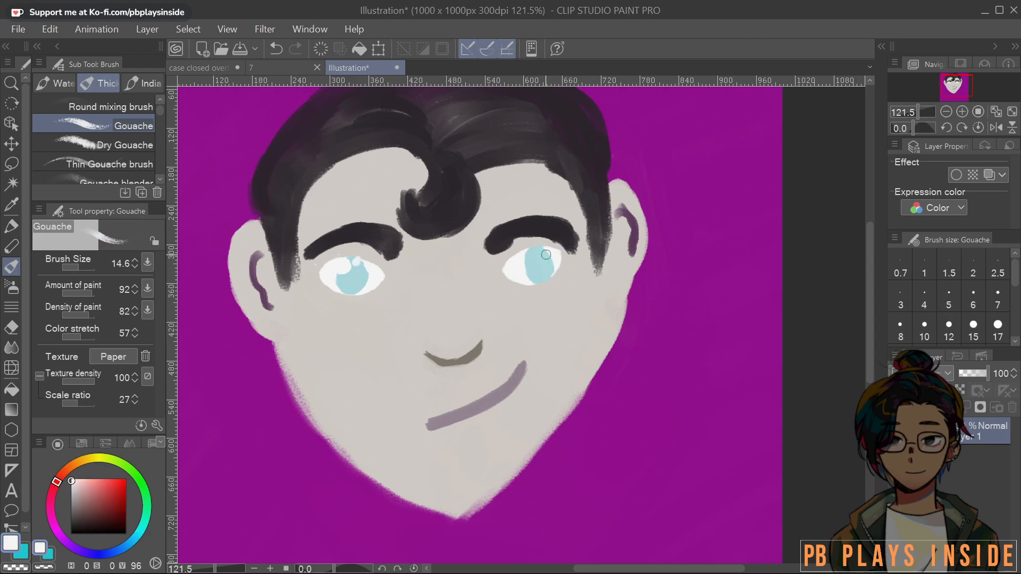
drag(548, 259, 530, 253)
Repaint the left-hand iris as a full pale blue oval and add new large and small white highlights
alt+click(363, 275)
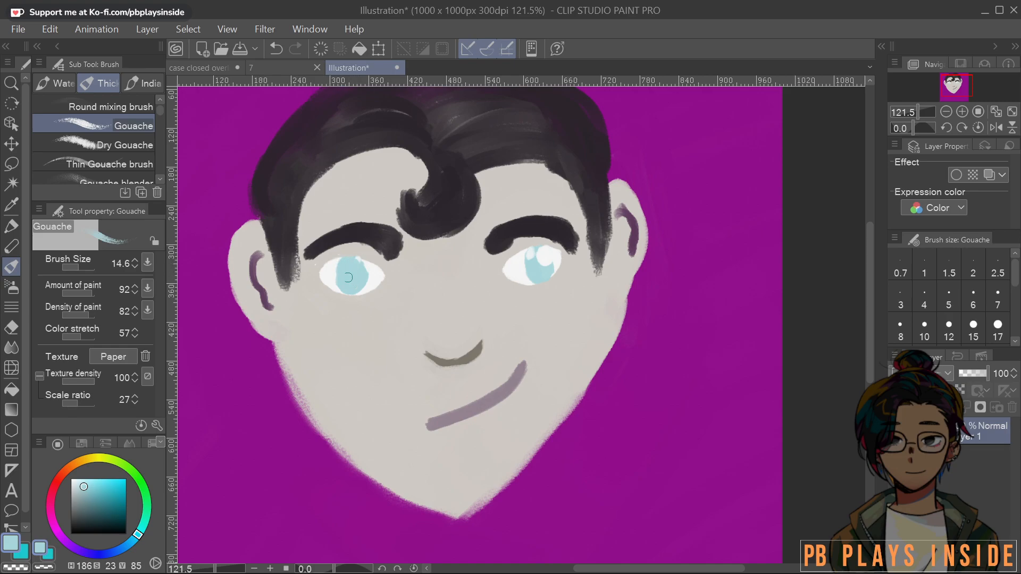
alt+click(547, 251)
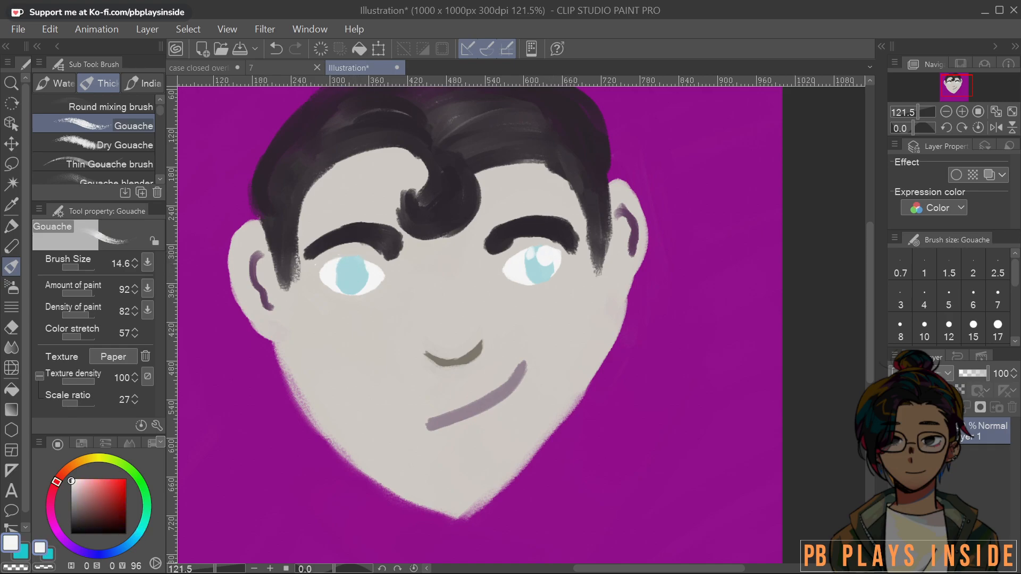
drag(339, 268, 336, 270)
Paint a faint curved smile crease on the cheek beside the raised mouth corner in the nose's sampled grey-brown
alt+click(593, 211)
alt+click(373, 250)
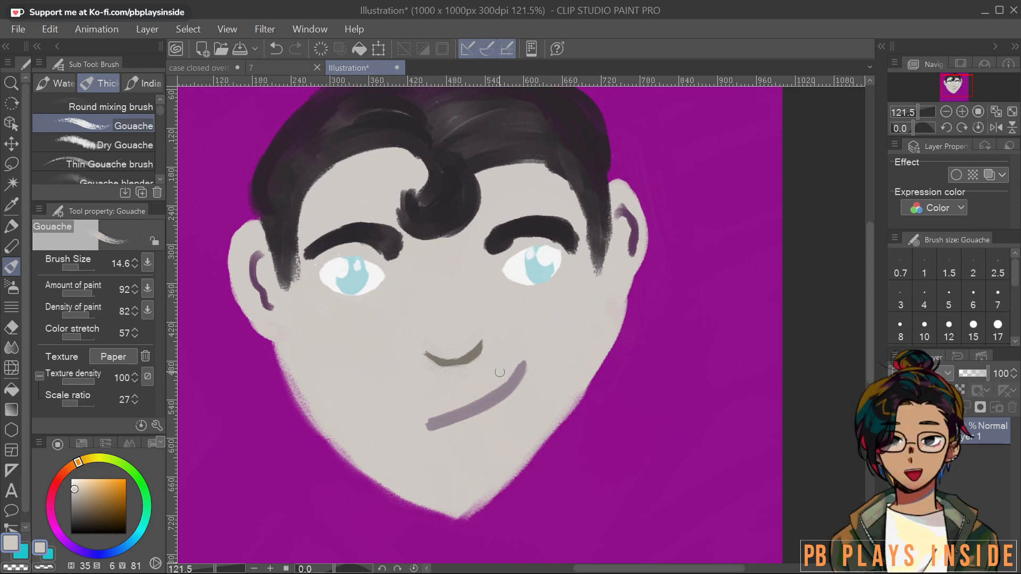
alt+click(480, 347)
drag(536, 348, 541, 382)
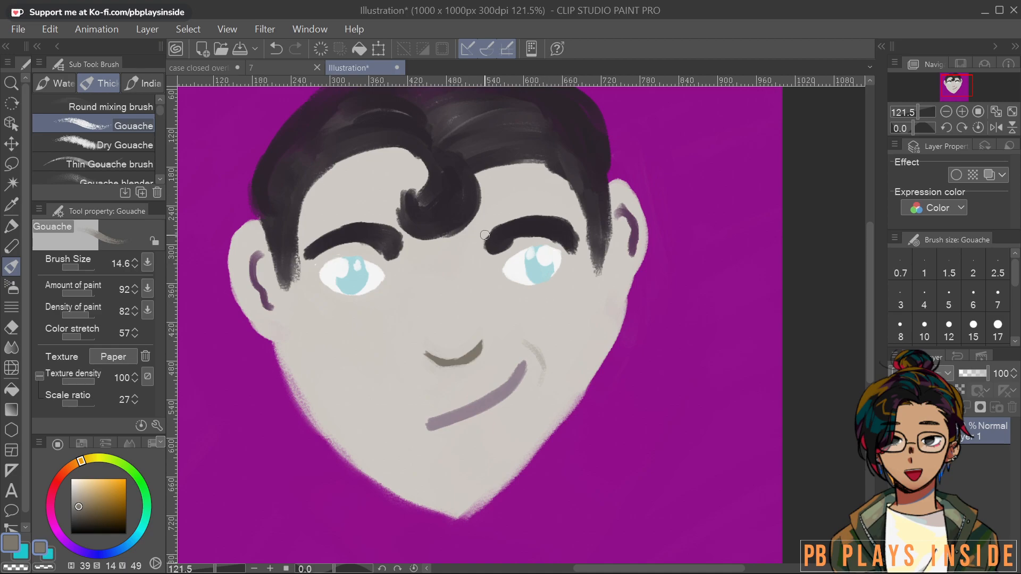
Extend the dark hairline lower along the forehead on both sides of the curl with sampled hair colour at size 27.9
alt+click(444, 170)
drag(511, 183, 516, 175)
mouse_move(308, 189)
mouse_down()
mouse_move(340, 160)
mouse_move(410, 155)
mouse_move(371, 148)
mouse_move(432, 177)
mouse_move(415, 156)
mouse_move(432, 179)
mouse_up()
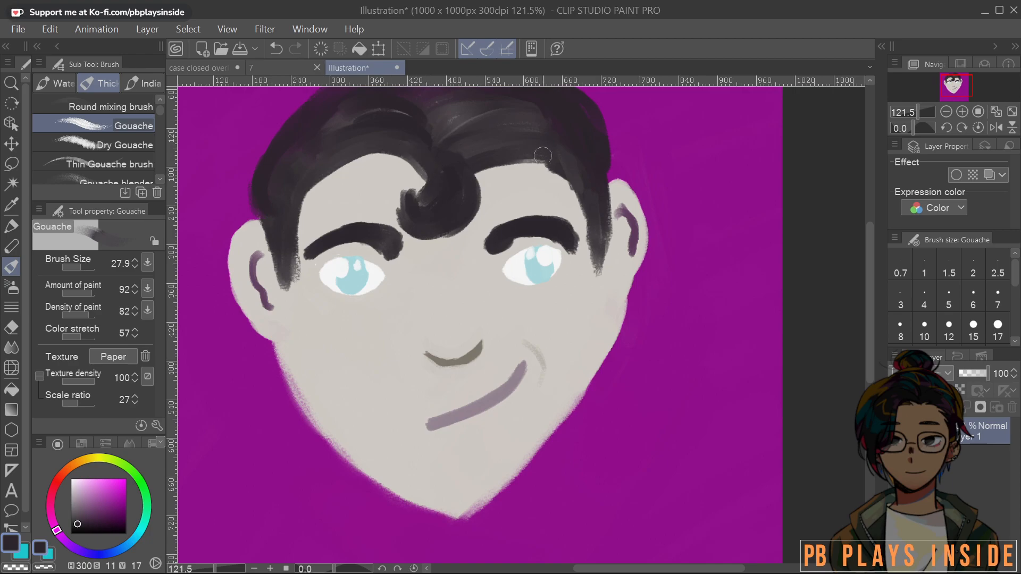
mouse_move(299, 202)
mouse_down()
mouse_move(332, 173)
mouse_move(383, 157)
mouse_move(437, 190)
mouse_up()
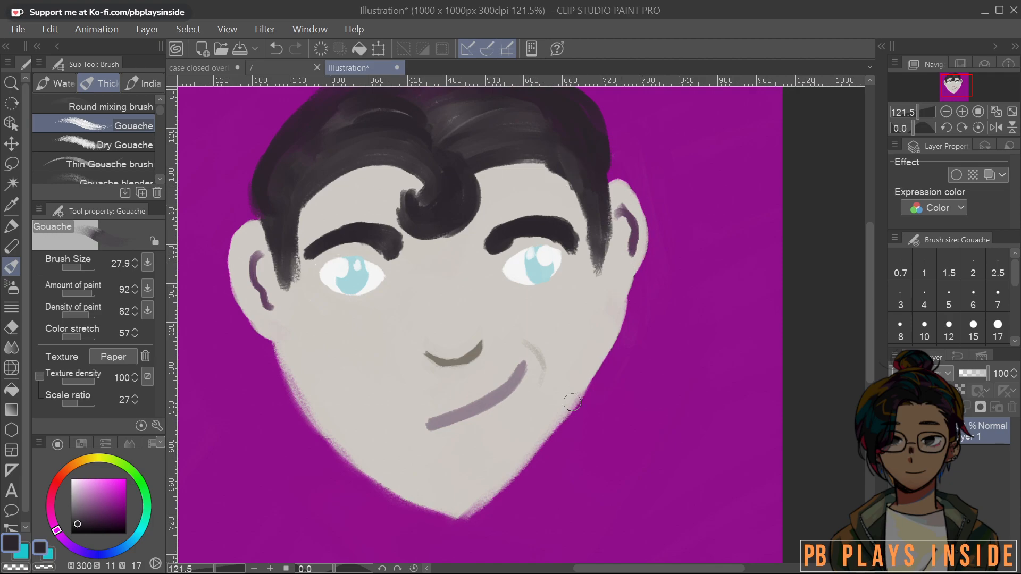
Lasso the nose, mouth and smile crease together and shift them slightly up and left on the face
scroll(542, 403, down, 4)
scroll(566, 424, up, 3)
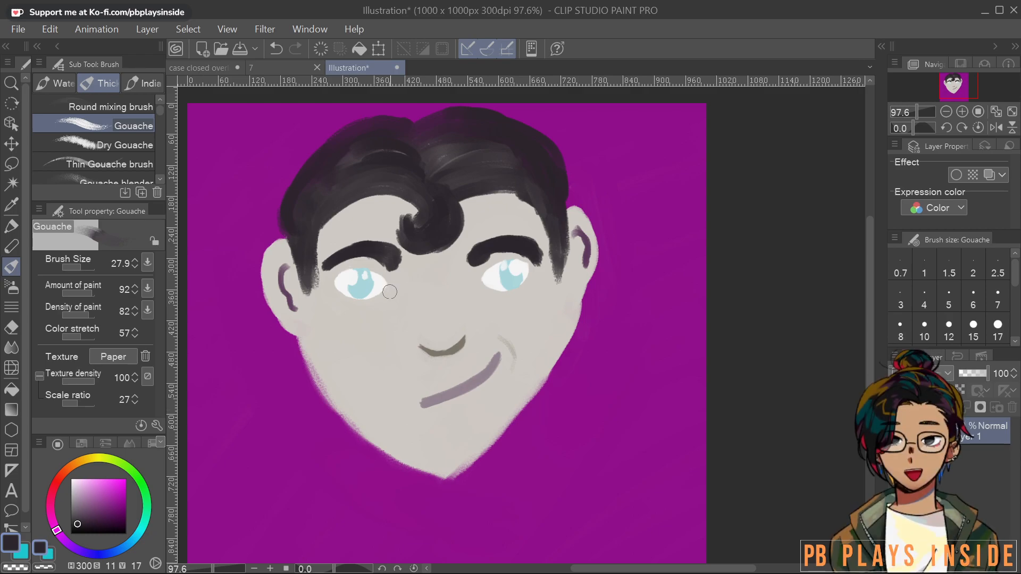
click(11, 163)
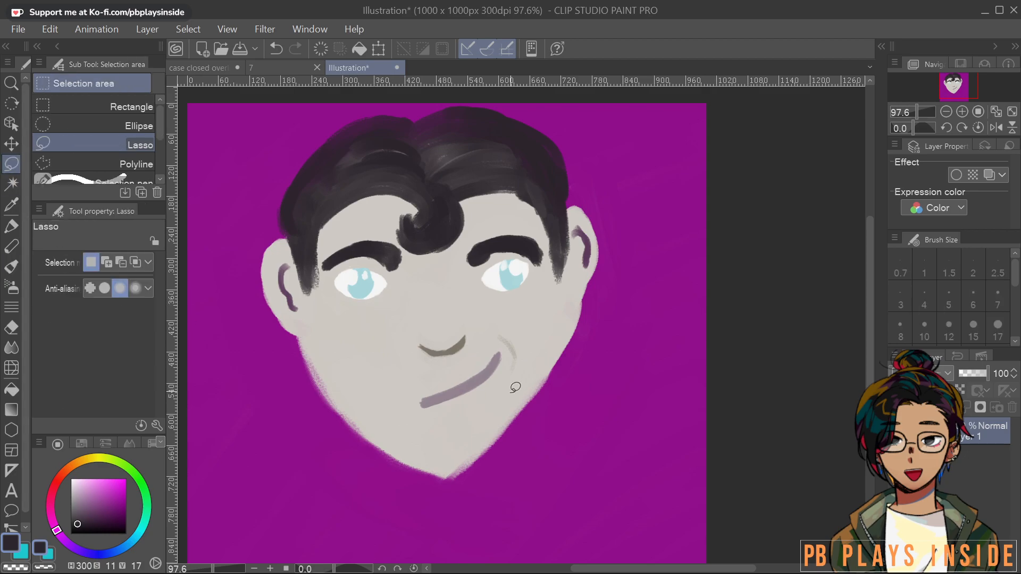
mouse_move(391, 337)
mouse_down()
mouse_move(419, 317)
mouse_move(495, 411)
mouse_move(387, 344)
mouse_up()
click(523, 447)
drag(476, 373, 459, 361)
drag(550, 347, 557, 346)
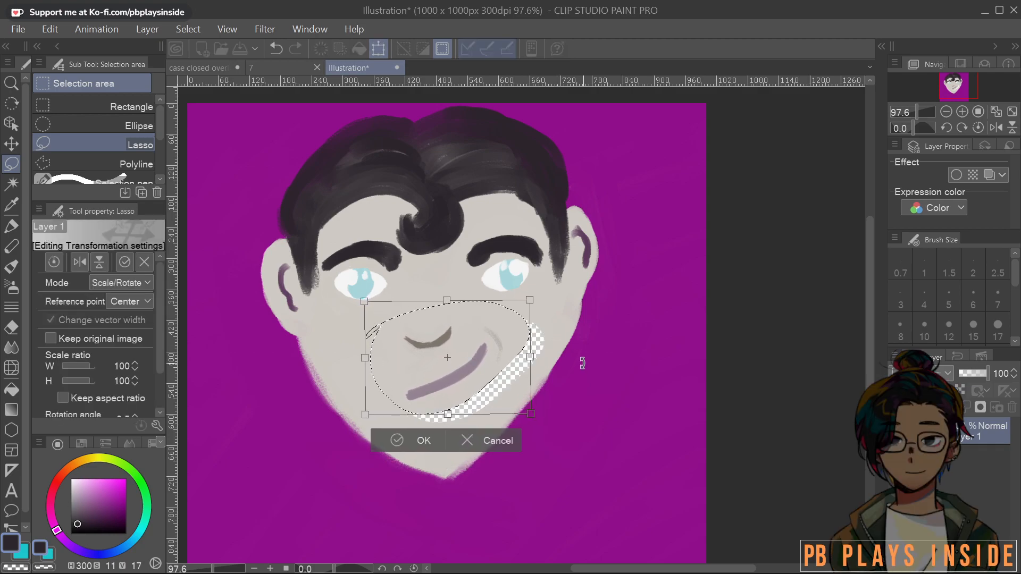
click(424, 441)
Try to reshape the jaw and chin outline with sampled background purple, using the Gouache brush at size 150.8
alt+click(605, 296)
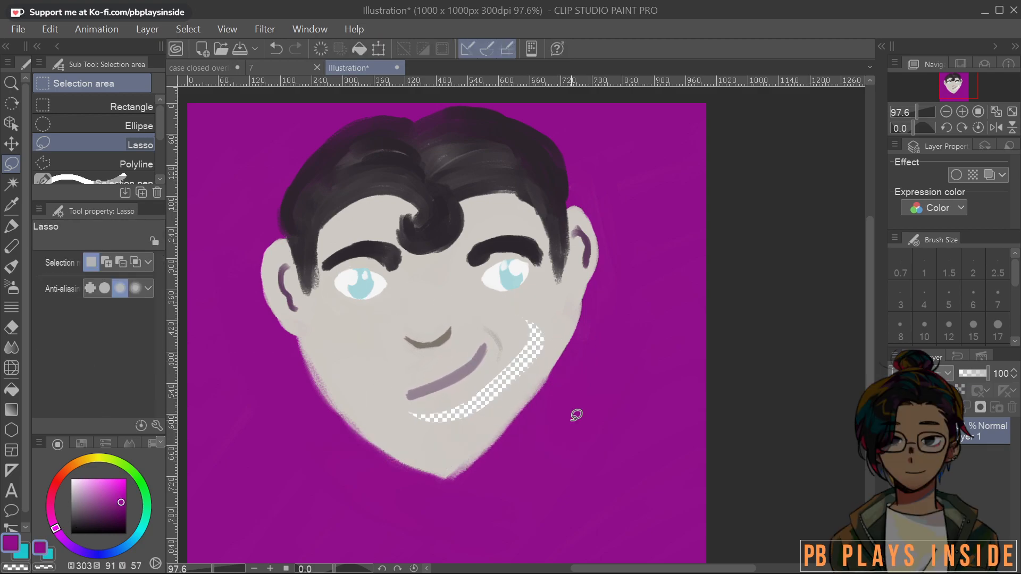
key(b)
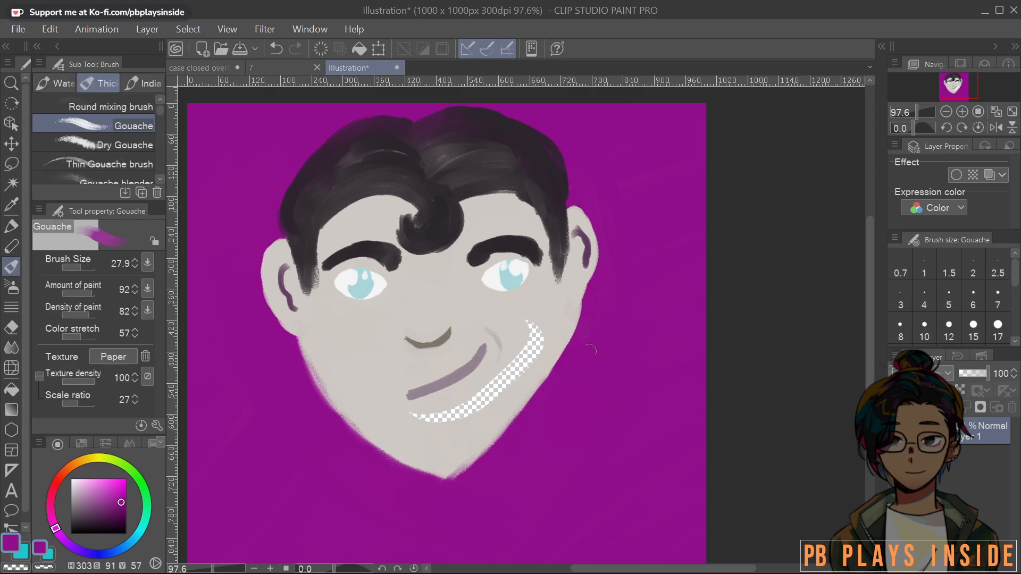
mouse_move(530, 460)
mouse_down()
mouse_move(450, 503)
mouse_move(563, 394)
mouse_move(514, 413)
mouse_move(580, 342)
mouse_move(531, 407)
mouse_move(426, 480)
mouse_move(355, 452)
mouse_move(293, 392)
mouse_move(366, 449)
mouse_move(461, 483)
mouse_move(473, 475)
mouse_move(464, 467)
mouse_move(610, 413)
mouse_up()
key(ctrl+z)
key(ctrl+z)
mouse_move(599, 320)
mouse_down()
mouse_move(549, 413)
mouse_move(474, 482)
mouse_move(398, 501)
mouse_move(380, 493)
mouse_move(392, 475)
mouse_move(300, 406)
mouse_move(287, 363)
mouse_move(311, 402)
mouse_move(378, 457)
mouse_move(420, 470)
mouse_move(498, 463)
mouse_up()
key(ctrl+z)
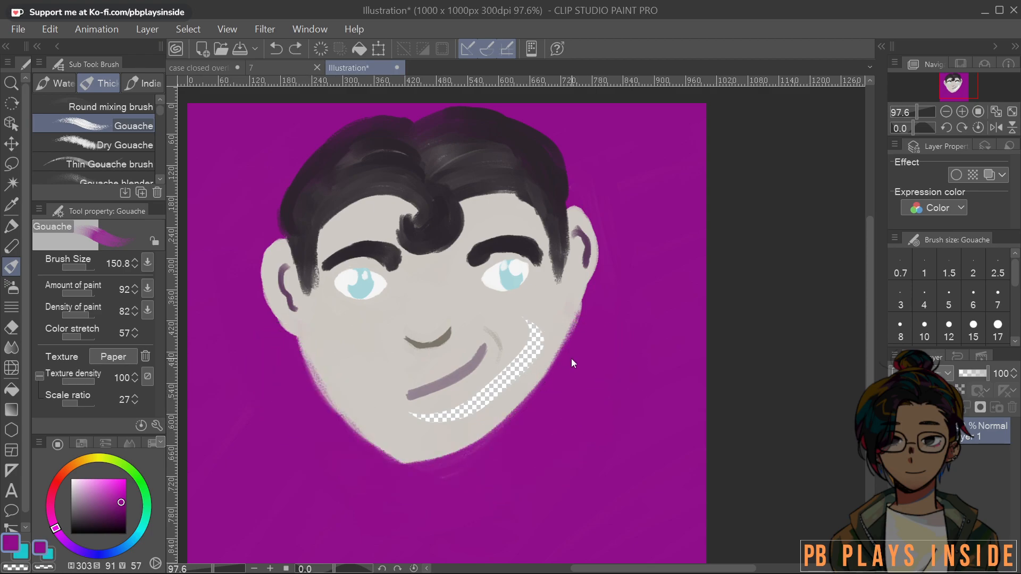
mouse_move(355, 453)
mouse_down()
mouse_move(305, 402)
mouse_move(344, 437)
mouse_move(426, 474)
mouse_move(553, 470)
mouse_up()
key(ctrl+z)
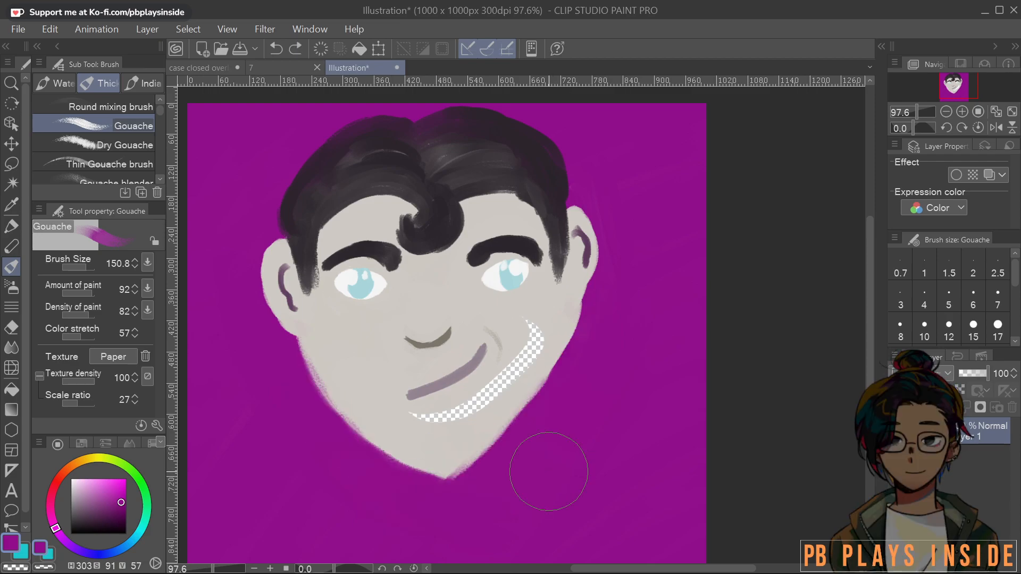
Fill the transparent gap beside and below the mouth with sampled skin colour at brush size 68.2
alt+click(547, 315)
mouse_move(533, 313)
mouse_down()
mouse_move(538, 337)
mouse_move(546, 326)
mouse_move(533, 365)
mouse_move(537, 333)
mouse_move(490, 398)
mouse_move(421, 435)
mouse_move(455, 410)
mouse_up()
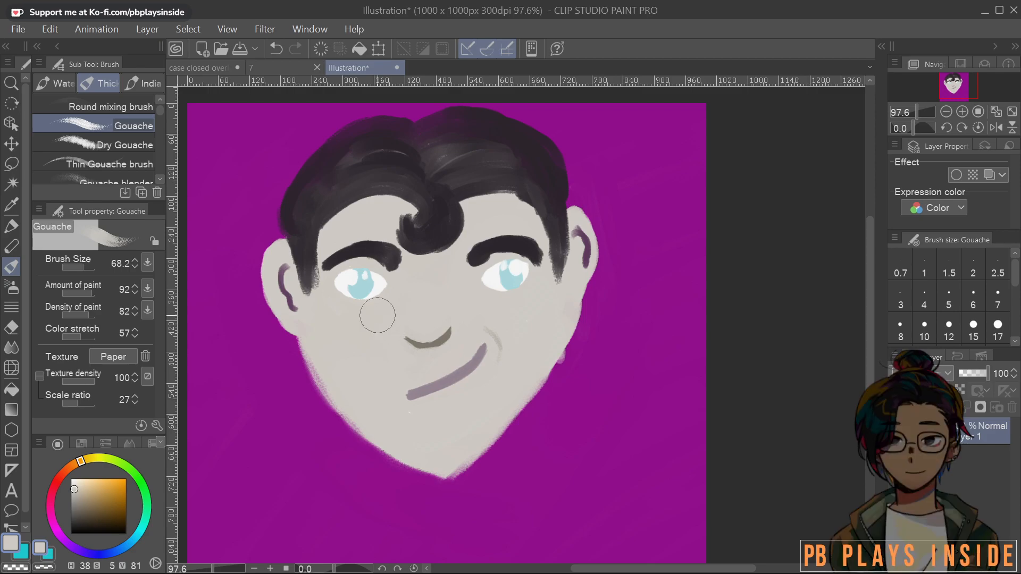
Lasso the nose, mouth and crease, scale them to 120% width and 129% height, and rotate them slightly clockwise
click(12, 164)
mouse_move(387, 332)
mouse_down()
mouse_move(491, 311)
mouse_move(520, 355)
mouse_move(424, 411)
mouse_move(389, 323)
mouse_up()
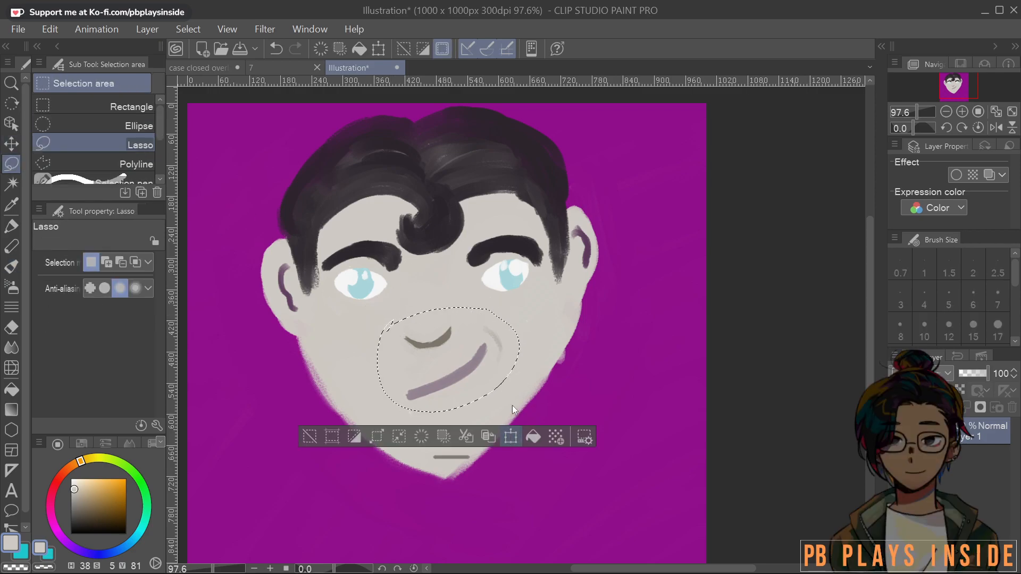
click(511, 437)
drag(475, 384, 475, 385)
drag(525, 331, 542, 311)
drag(498, 374, 487, 375)
drag(532, 312, 541, 300)
drag(507, 344, 504, 350)
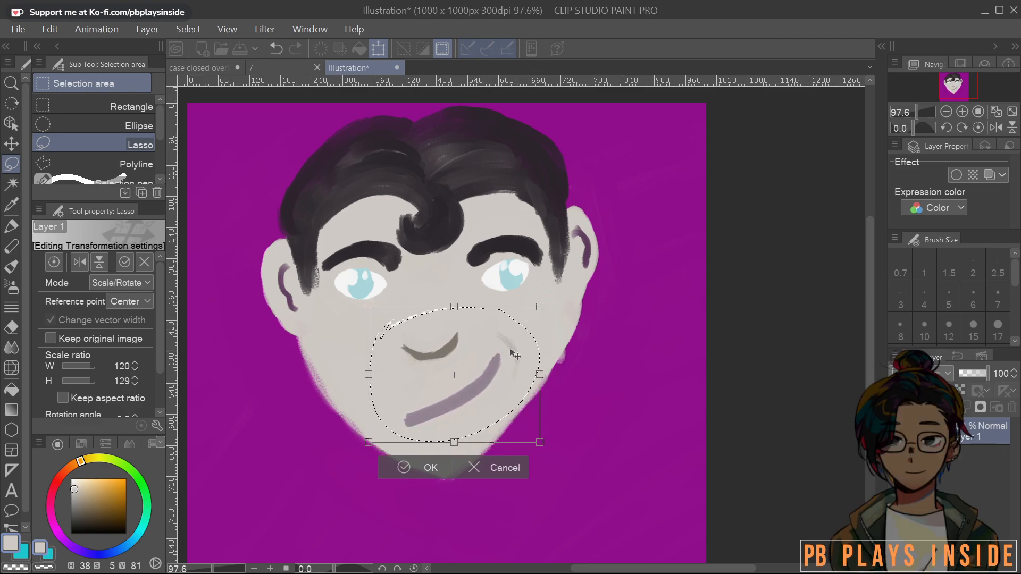
drag(550, 303, 553, 312)
drag(485, 407, 482, 405)
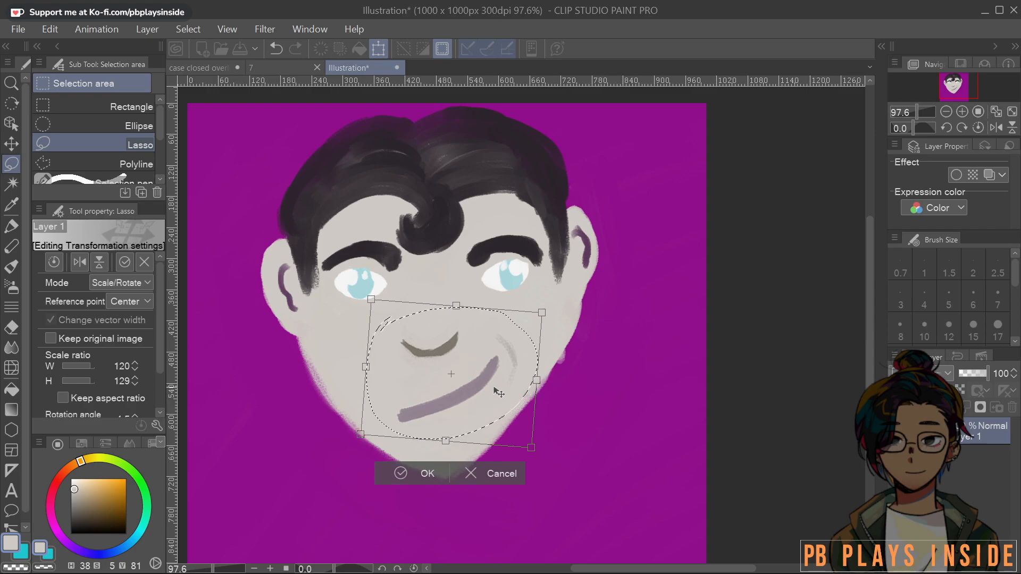
click(423, 468)
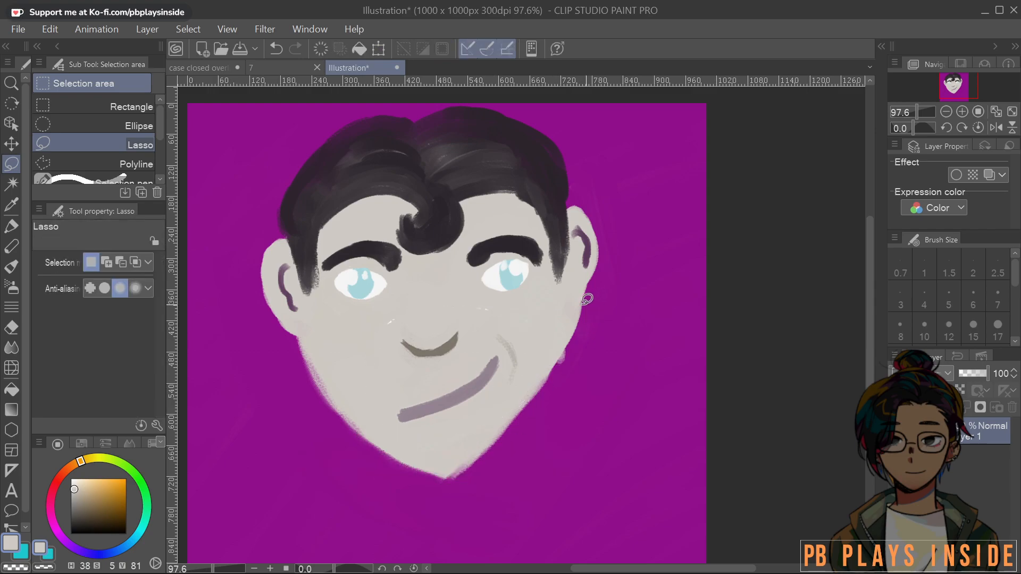
Cover the stray white marks beside the nose with skin colour using a smaller Gouache brush
key(b)
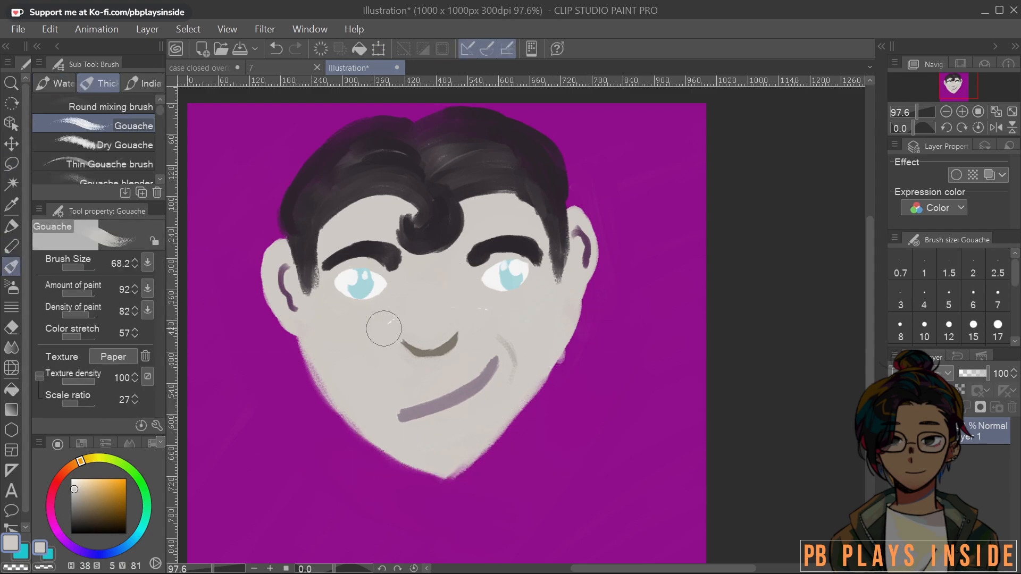
key(bracketleft)
key(bracketleft)
key(bracketleft)
drag(469, 305, 481, 314)
Extend the nose curve up its right end in sampled grey-brown at size 16.7 and trim its left end with skin colour
alt+click(449, 345)
alt+click(446, 327)
alt+click(450, 345)
key(bracketleft)
key(bracketleft)
key(bracketleft)
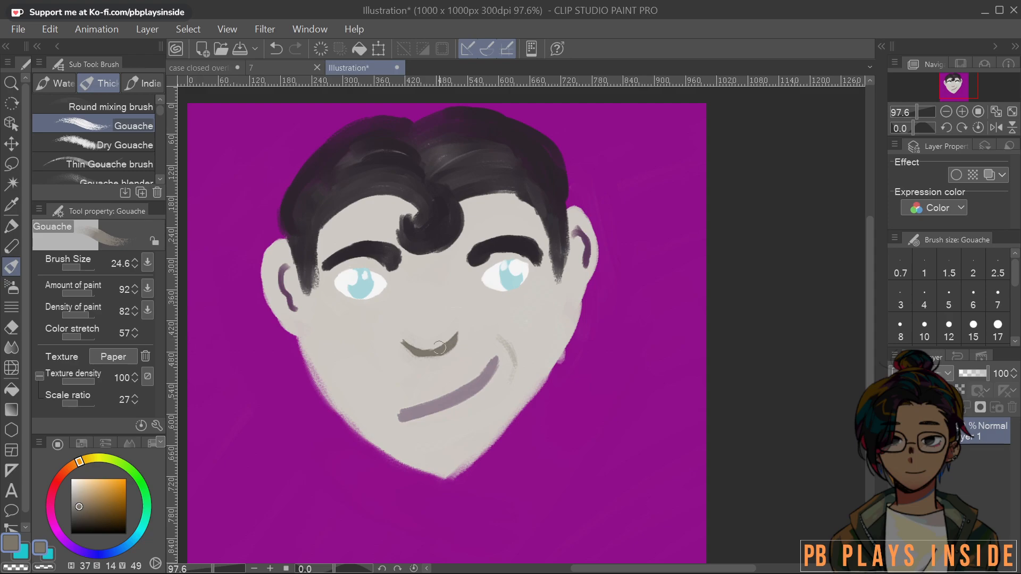
key(bracketleft)
mouse_move(465, 332)
mouse_down()
mouse_move(436, 350)
mouse_move(459, 334)
mouse_up()
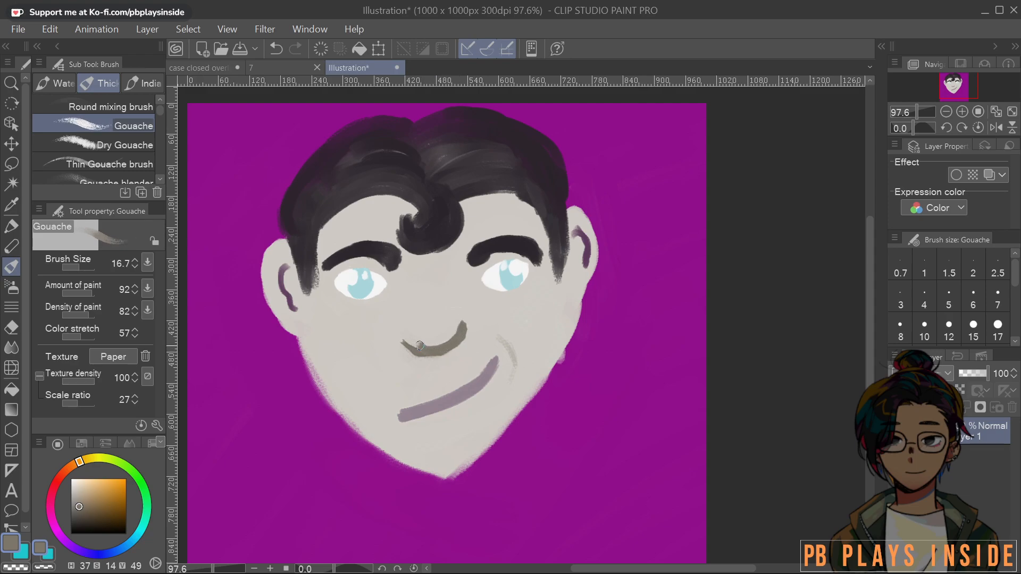
alt+click(429, 320)
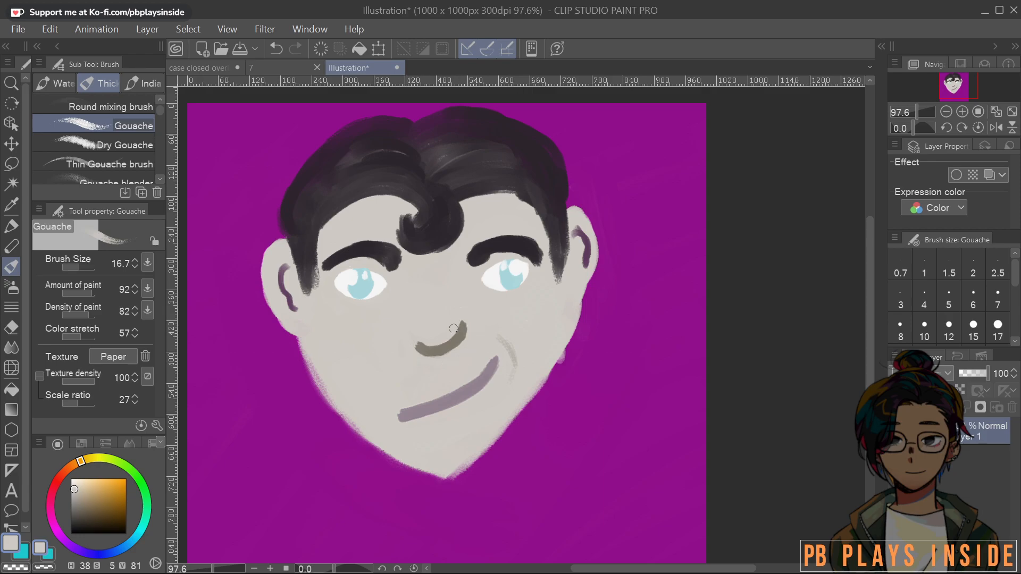
mouse_move(427, 342)
mouse_down()
mouse_move(438, 345)
mouse_move(461, 321)
mouse_up()
Cover the stray skin-coloured bump outside the right-hand jaw edge with sampled background purple
alt+click(573, 358)
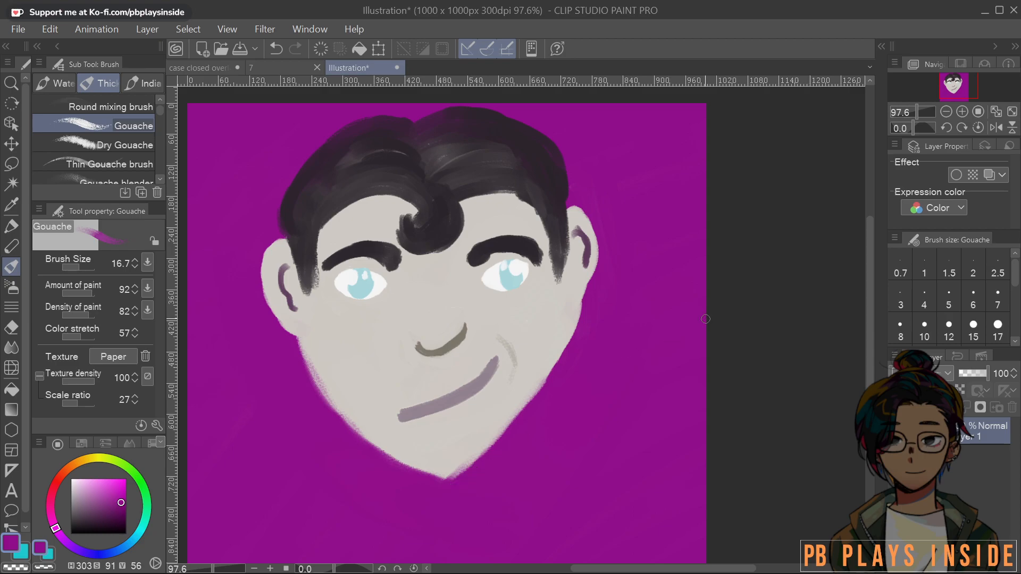
scroll(706, 319, down, 12)
Paint over both eyes completely with sampled skin colour at brush size 38.1, leaving the eyebrows in place
drag(576, 349, 436, 357)
scroll(505, 360, up, 8)
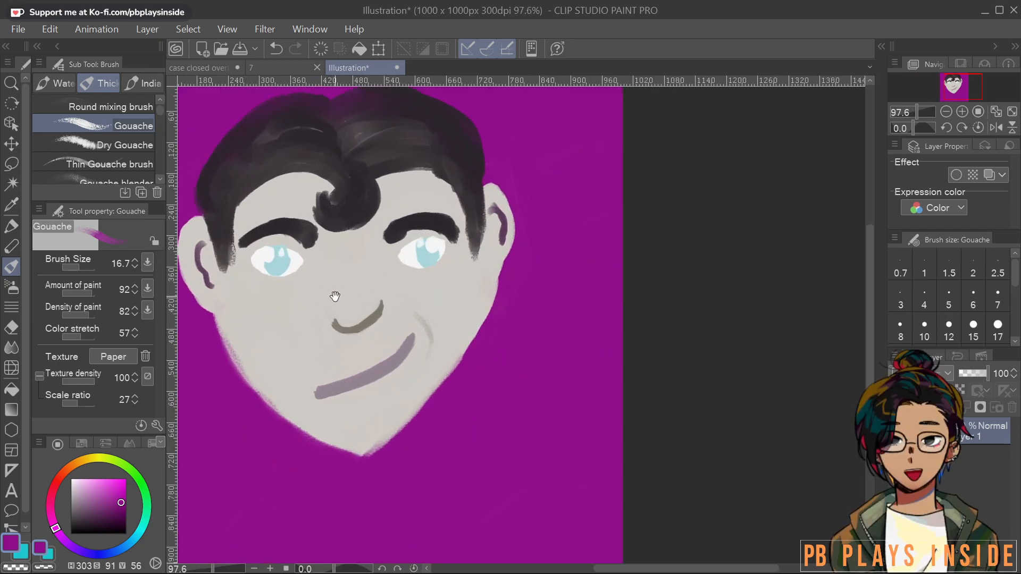
scroll(397, 314, up, 4)
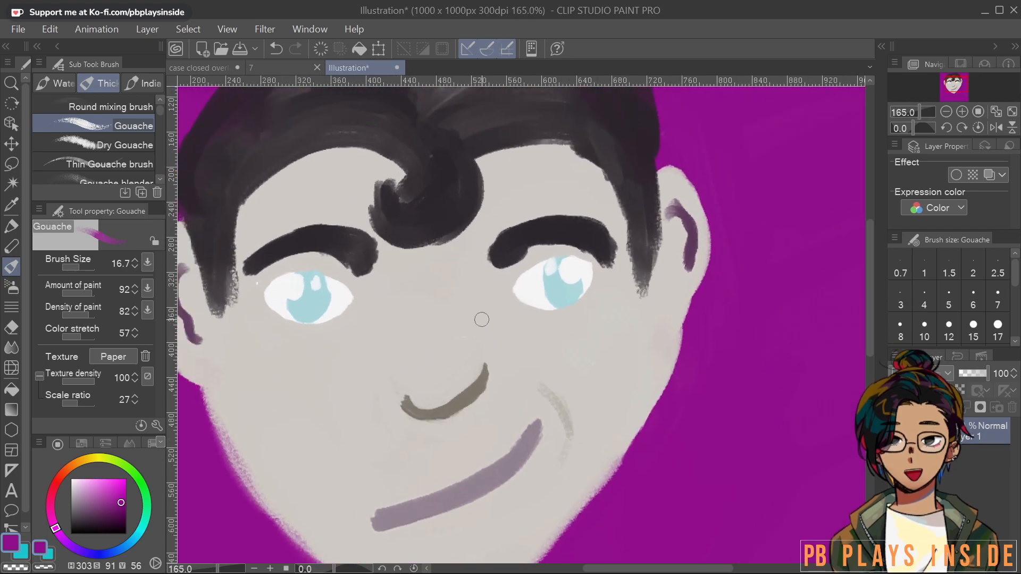
alt+click(422, 351)
drag(455, 327, 468, 324)
mouse_move(314, 335)
mouse_down()
mouse_move(260, 314)
mouse_move(257, 300)
mouse_move(283, 280)
mouse_move(319, 282)
mouse_move(354, 303)
mouse_up()
mouse_move(515, 304)
mouse_down()
mouse_move(535, 285)
mouse_move(572, 270)
mouse_move(588, 290)
mouse_up()
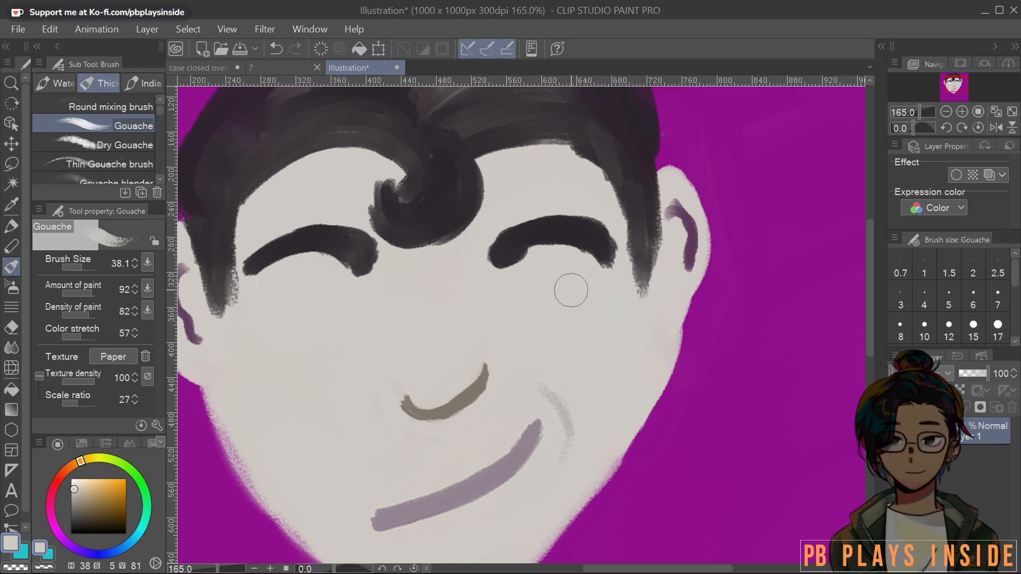
Reshape the left-hand ear with a lower rounded top using skin colour and background purple at size 34.2, and mend the hair edge above
scroll(647, 271, down, 9)
scroll(659, 268, up, 7)
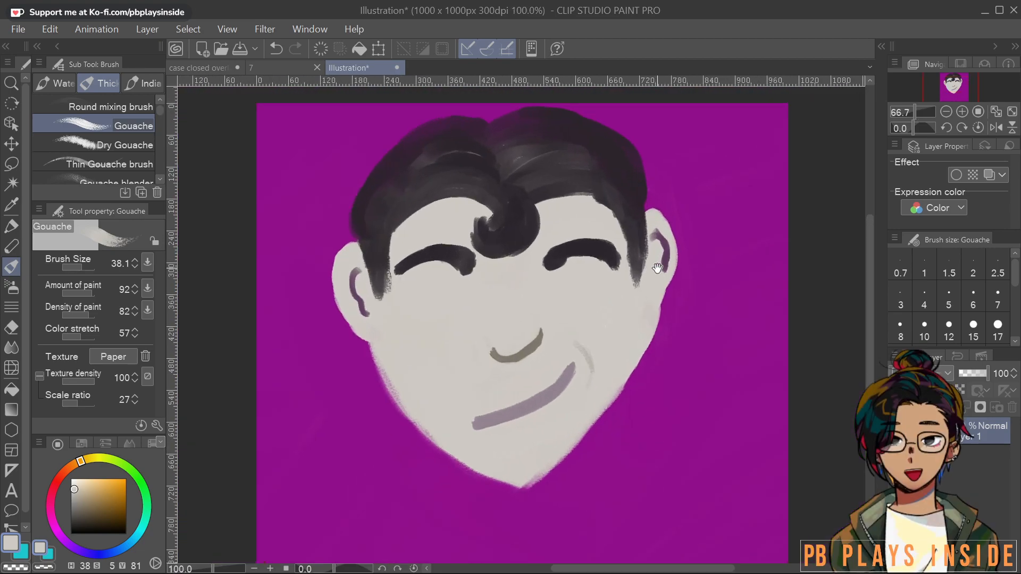
scroll(434, 240, up, 1)
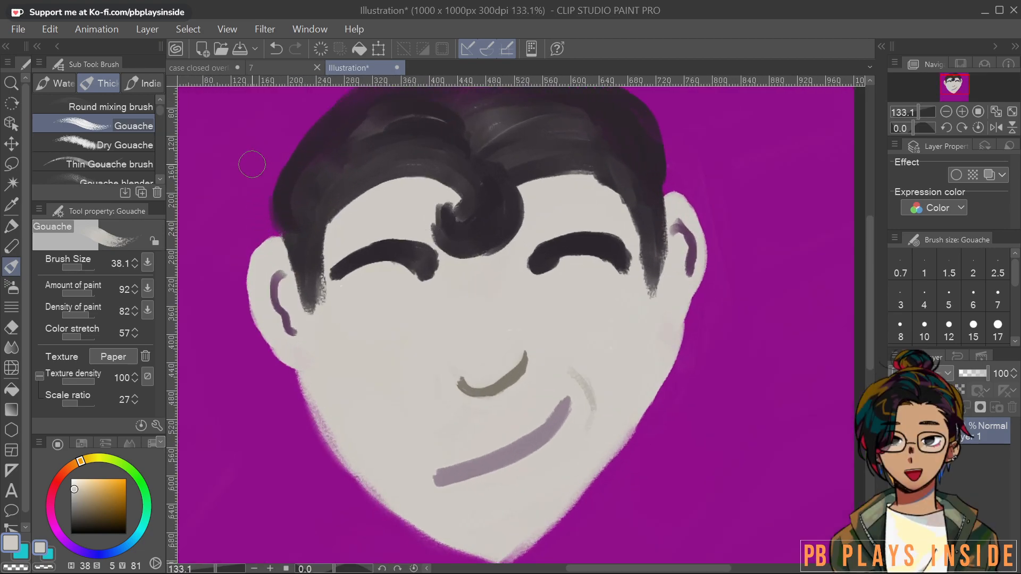
mouse_move(275, 265)
mouse_down()
mouse_move(254, 318)
mouse_move(275, 360)
mouse_move(309, 364)
mouse_move(299, 380)
mouse_move(247, 290)
mouse_up()
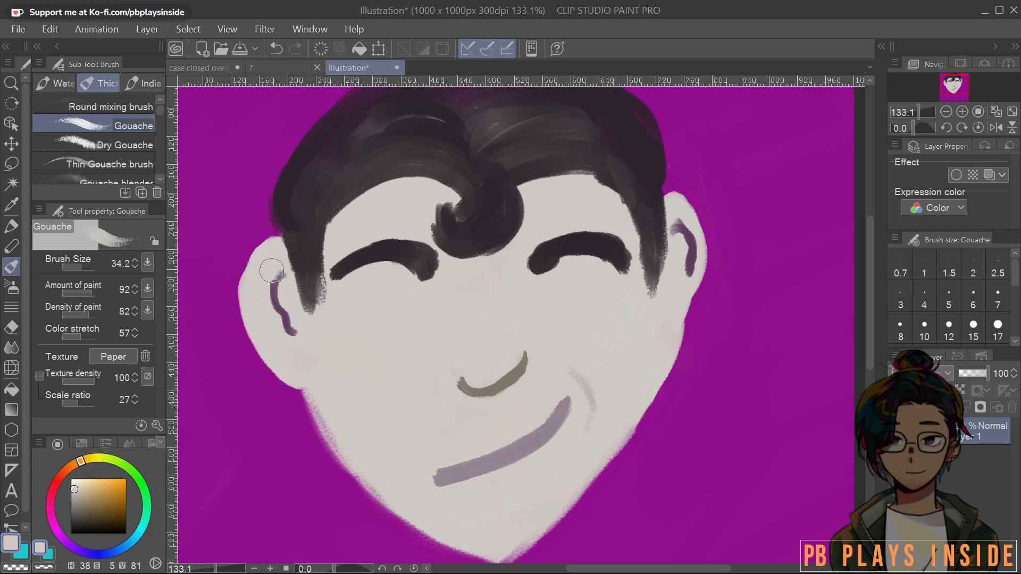
alt+click(238, 229)
mouse_move(239, 240)
mouse_down()
mouse_move(243, 265)
mouse_move(268, 243)
mouse_move(277, 257)
mouse_move(257, 253)
mouse_move(233, 292)
mouse_move(245, 261)
mouse_move(267, 261)
mouse_move(234, 292)
mouse_up()
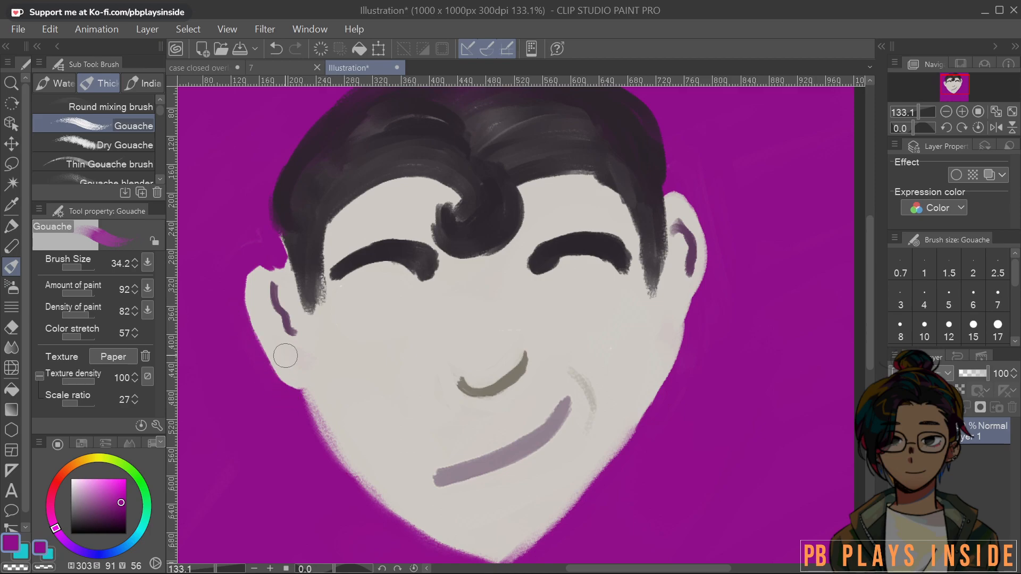
alt+click(262, 304)
mouse_move(266, 301)
mouse_down()
mouse_move(252, 283)
mouse_move(278, 267)
mouse_up()
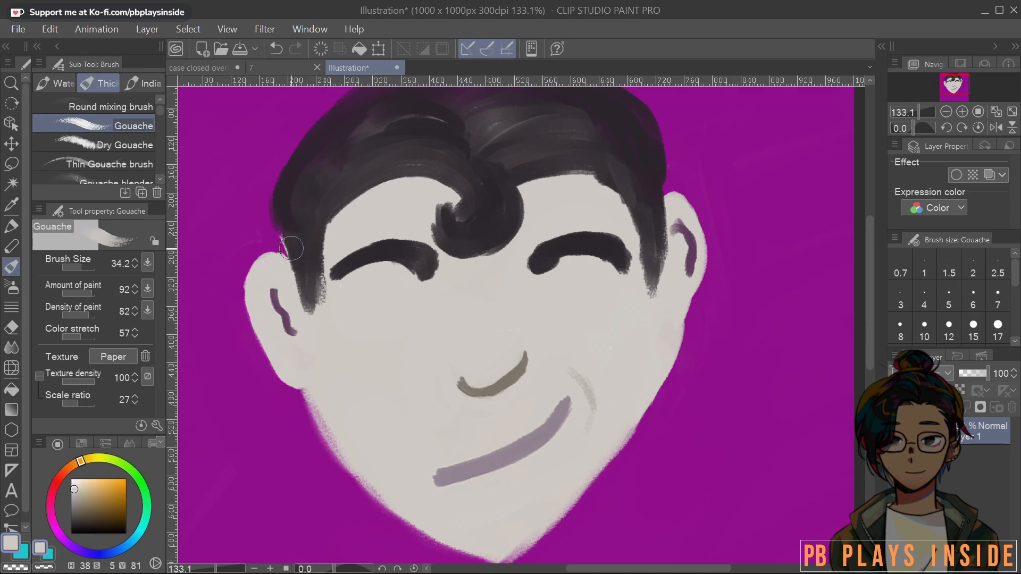
alt+click(309, 202)
drag(284, 229, 293, 248)
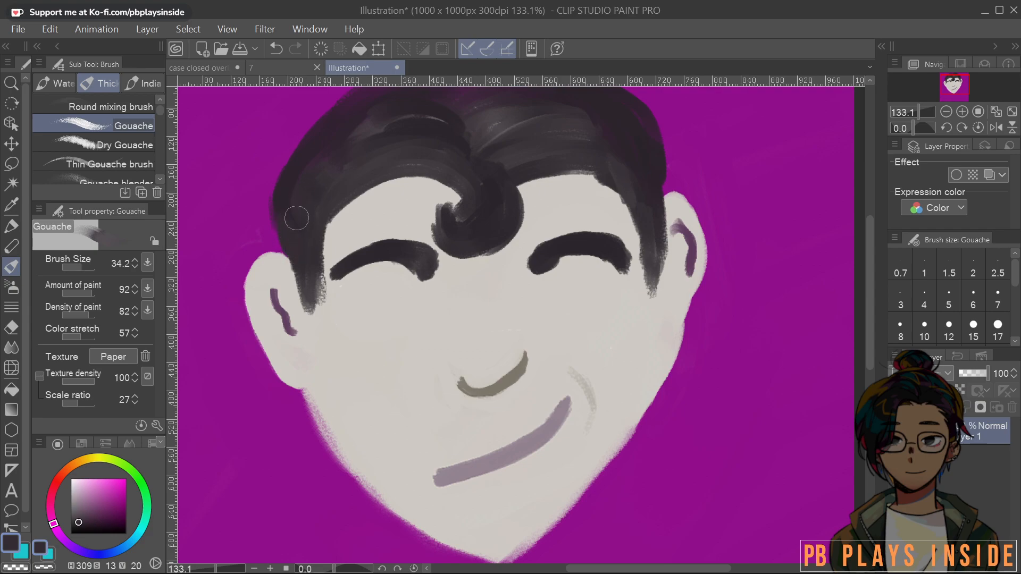
Slim and lower the right-hand ear with background purple and paint over its inner line with skin colour at size 34.2
alt+click(735, 194)
mouse_move(672, 194)
mouse_down()
mouse_move(699, 215)
mouse_move(712, 269)
mouse_up()
alt+click(684, 308)
mouse_move(684, 224)
mouse_down()
mouse_move(691, 264)
mouse_move(690, 276)
mouse_move(675, 238)
mouse_move(684, 259)
mouse_move(673, 307)
mouse_move(700, 199)
mouse_move(672, 223)
mouse_move(671, 211)
mouse_move(686, 211)
mouse_move(687, 257)
mouse_move(694, 249)
mouse_move(674, 318)
mouse_move(695, 289)
mouse_move(686, 299)
mouse_move(702, 230)
mouse_up()
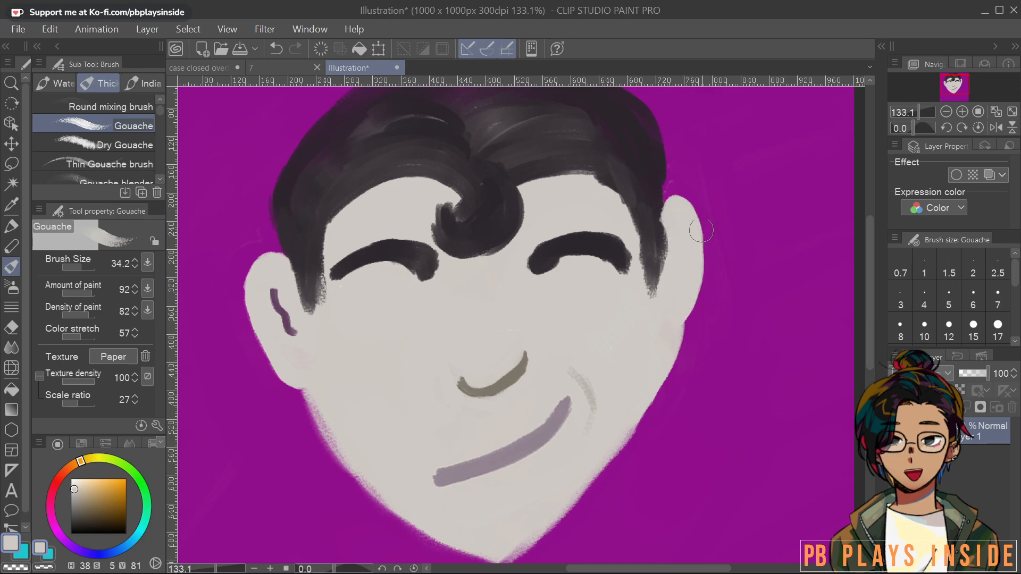
alt+click(686, 179)
mouse_move(675, 190)
mouse_down()
mouse_move(671, 201)
mouse_move(689, 195)
mouse_up()
alt+click(668, 230)
drag(668, 231, 677, 212)
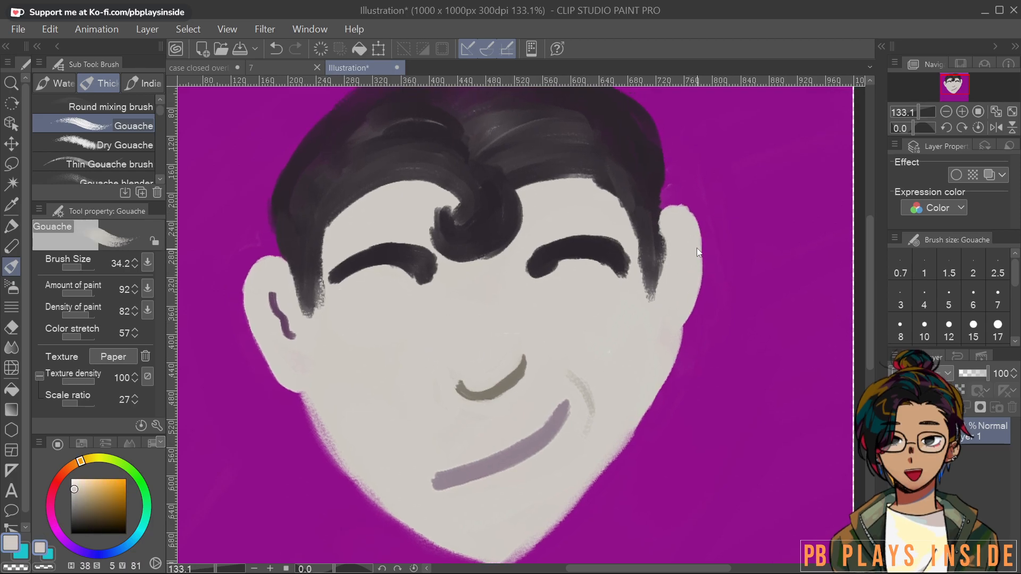
Paint a curved inner line in the right-hand ear with the other ear's sampled purple at size 16.8
mouse_move(707, 229)
mouse_down()
mouse_move(702, 240)
mouse_move(710, 214)
mouse_move(682, 265)
mouse_up()
key(ctrl+z)
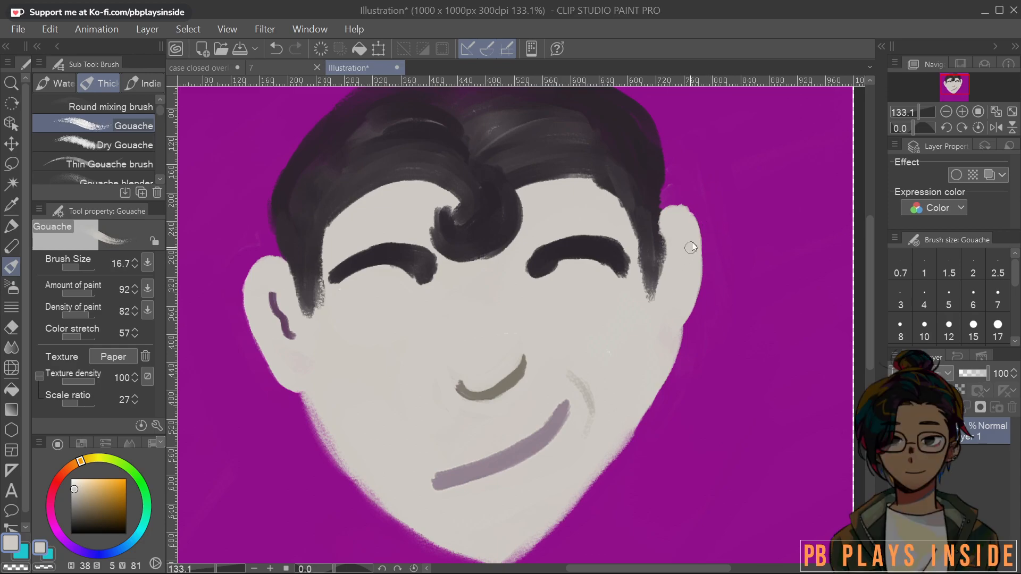
alt+click(276, 295)
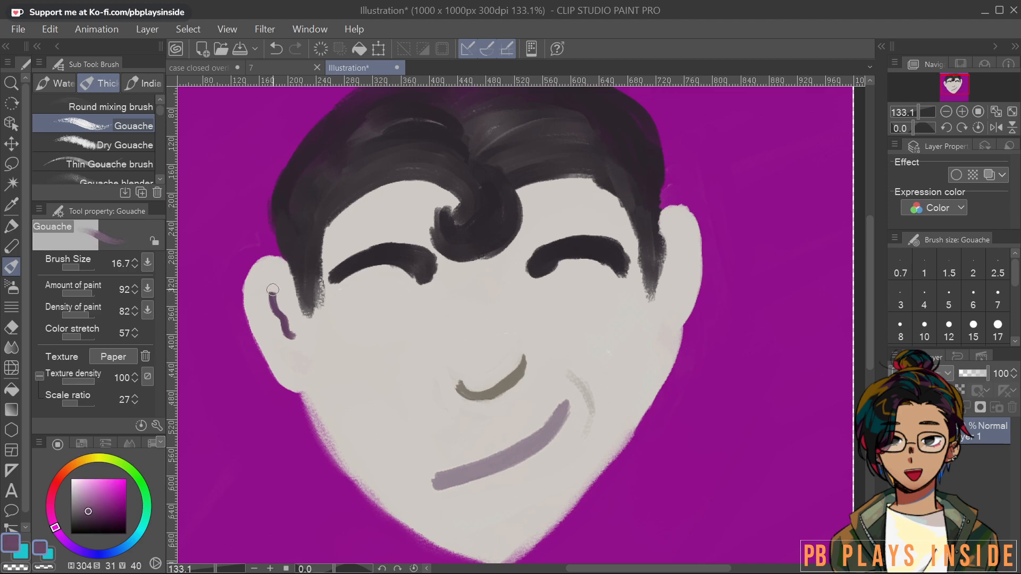
mouse_move(681, 226)
mouse_down()
mouse_move(687, 277)
mouse_move(672, 293)
mouse_up()
key(ctrl+z)
key(ctrl+z)
drag(676, 250, 678, 282)
key(ctrl+z)
drag(678, 236, 675, 275)
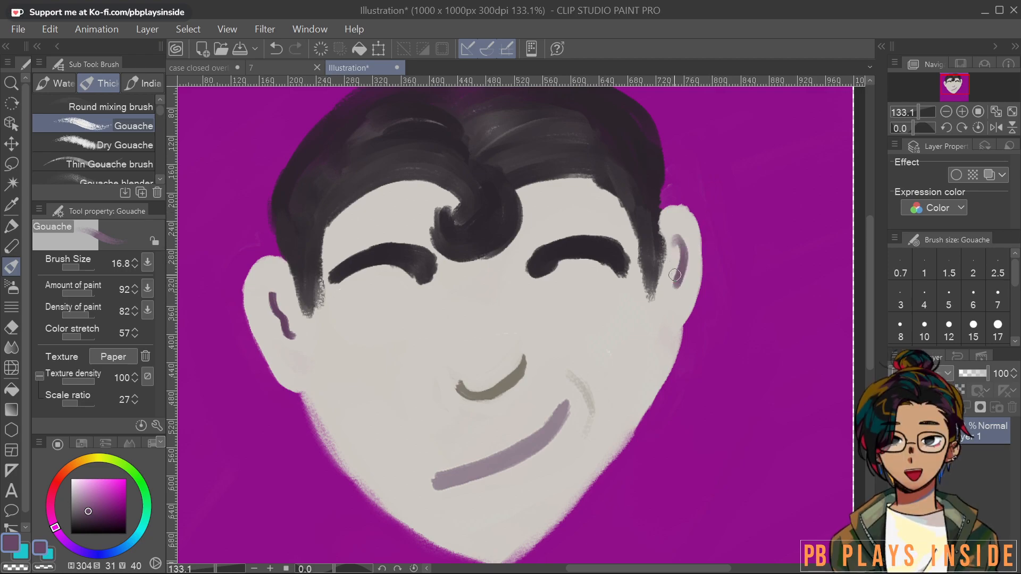
Cover the left-hand ear's wavy inner line with skin colour and repaint it as a longer curve in sampled muted purple
alt+click(310, 384)
alt+click(297, 356)
drag(276, 311, 279, 304)
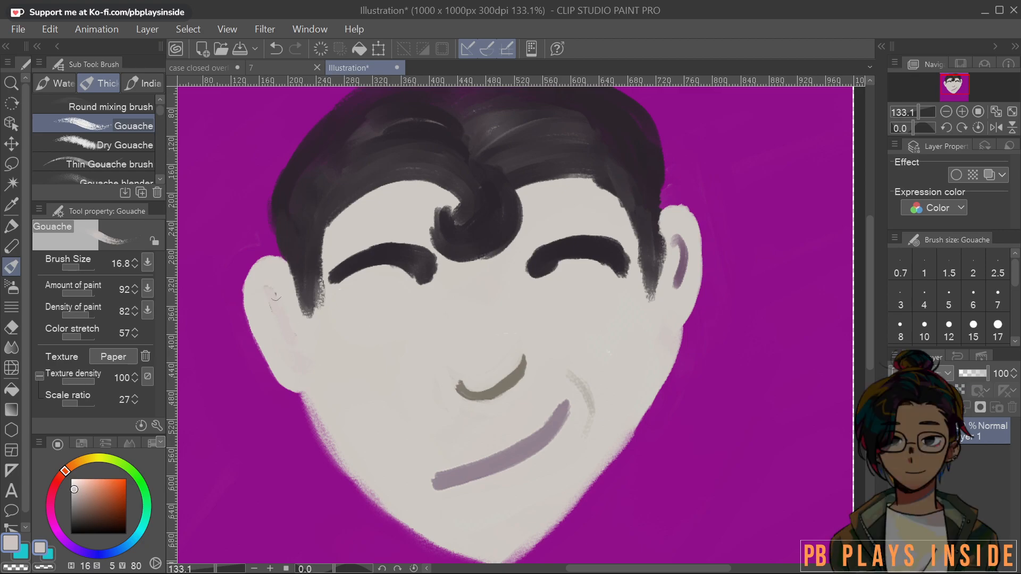
alt+click(681, 269)
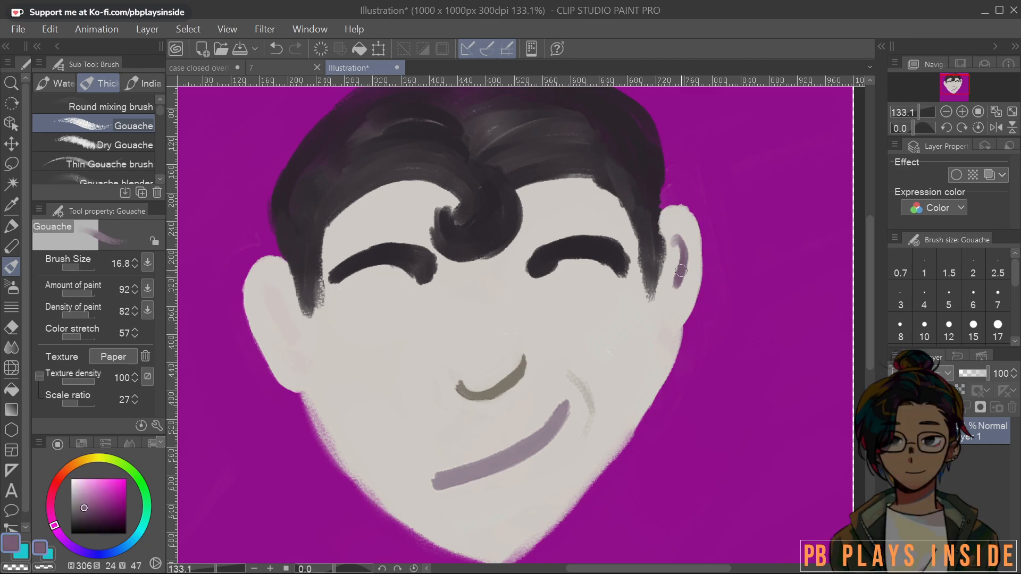
drag(275, 303, 296, 360)
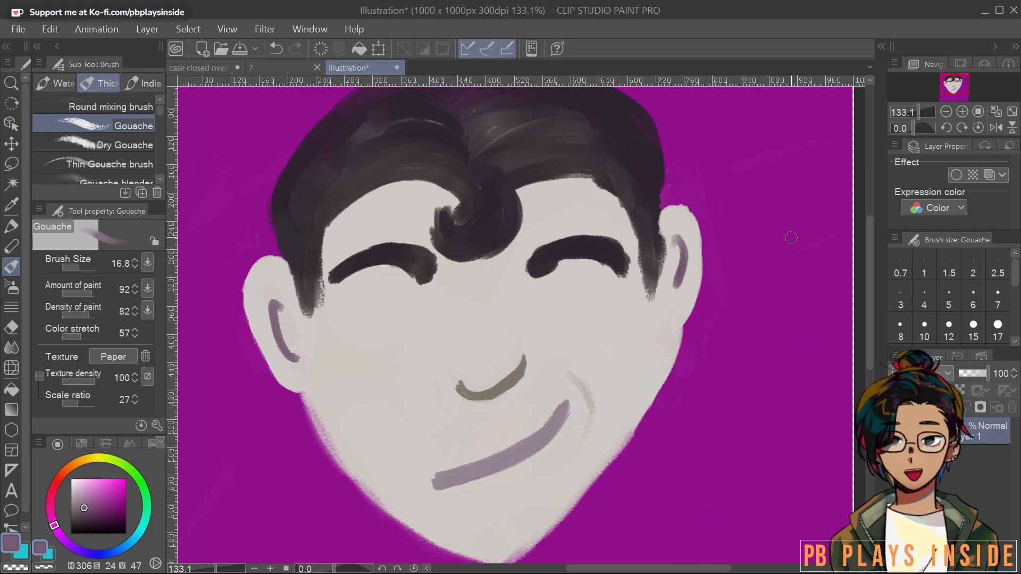
scroll(667, 336, down, 4)
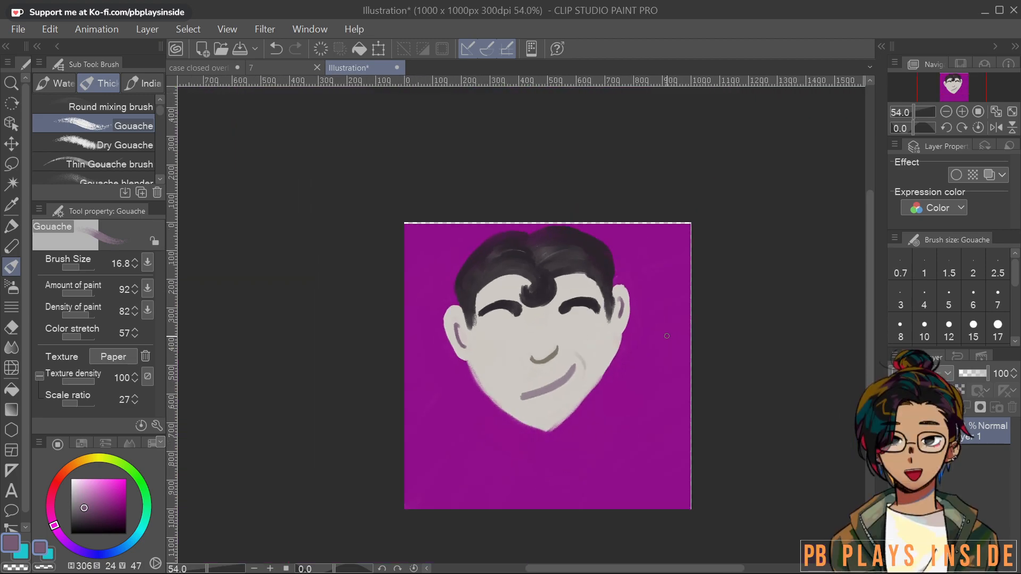
Nudge the portrait layer slightly with the Move layer tool and return to the Gouache brush
key(k)
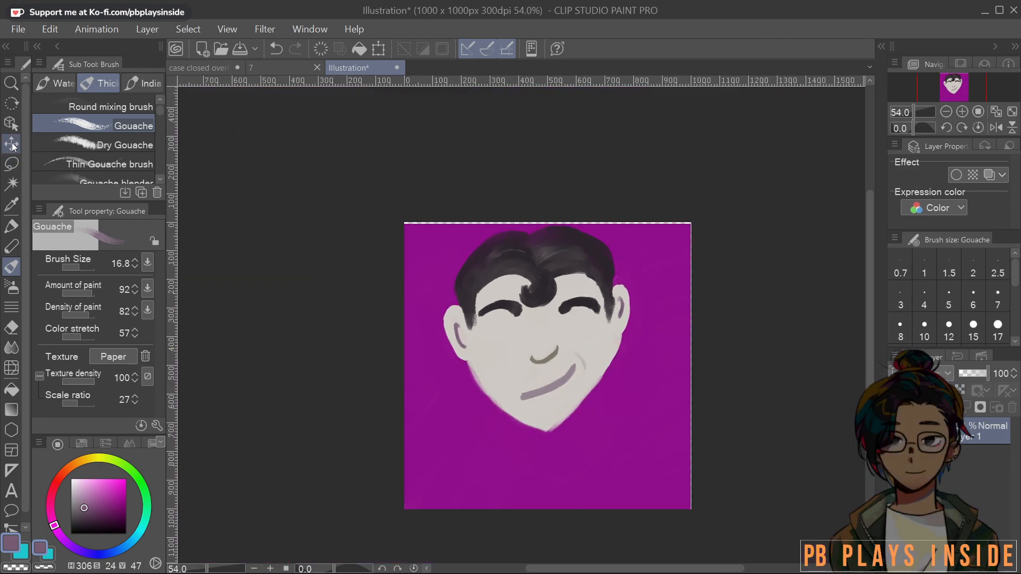
drag(617, 410, 612, 400)
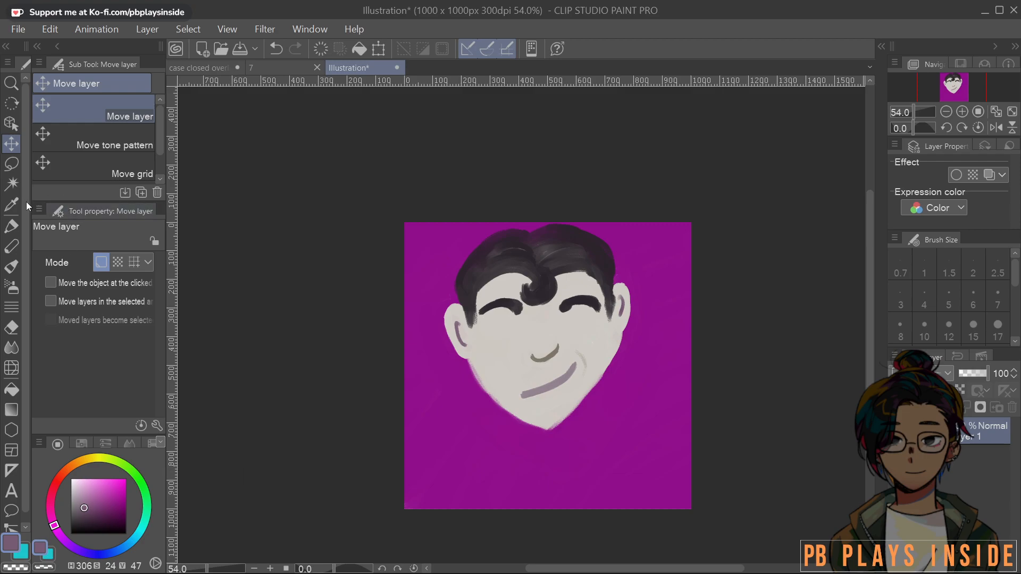
click(12, 266)
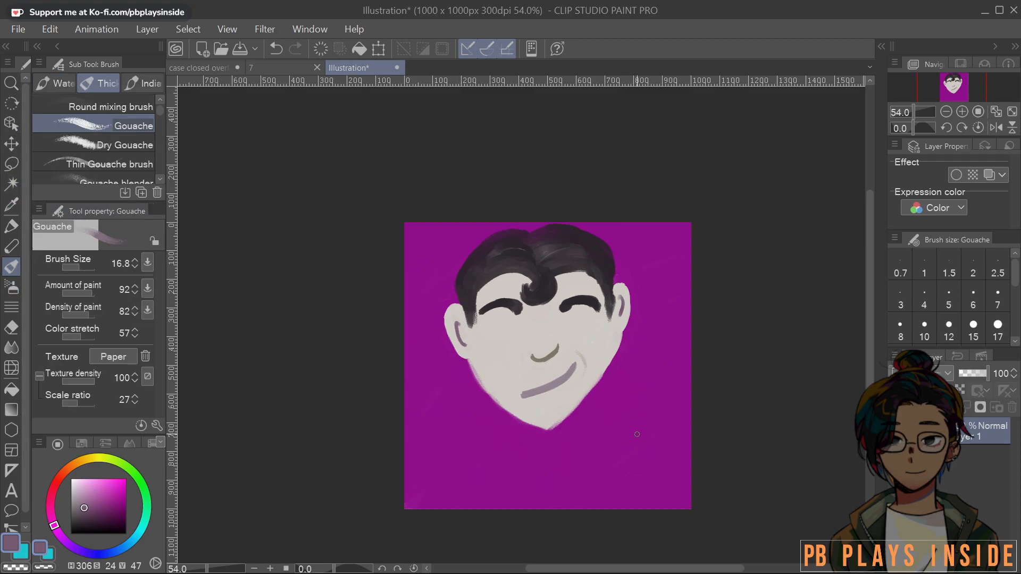
Lengthen the tapered hair tips in front of both ears with the sampled dark hair colour at brush size 16.8
scroll(637, 434, up, 7)
drag(540, 338, 636, 463)
scroll(636, 463, down, 1)
drag(659, 344, 657, 387)
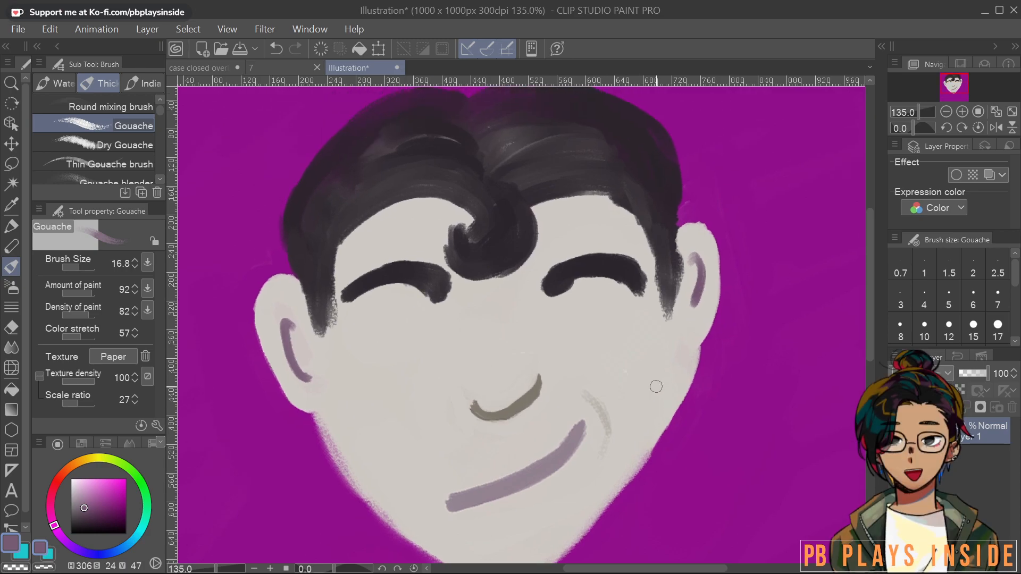
alt+click(515, 295)
alt+click(649, 166)
mouse_move(671, 301)
mouse_down()
mouse_move(672, 327)
mouse_move(671, 315)
mouse_up()
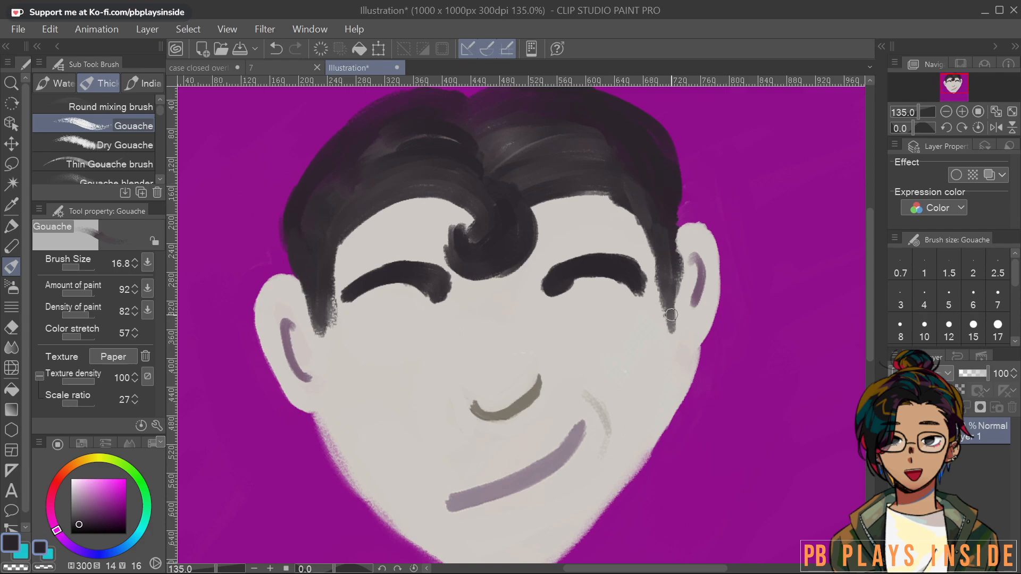
mouse_move(320, 322)
mouse_down()
mouse_move(322, 359)
mouse_move(328, 269)
mouse_up()
click(74, 485)
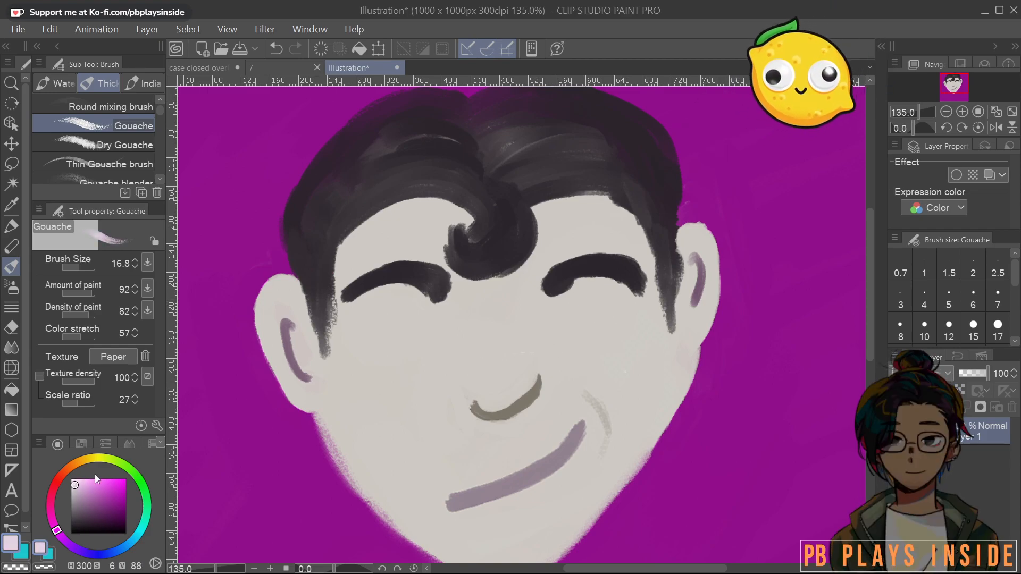
mouse_move(612, 304)
mouse_down()
mouse_move(566, 318)
mouse_move(613, 307)
mouse_up()
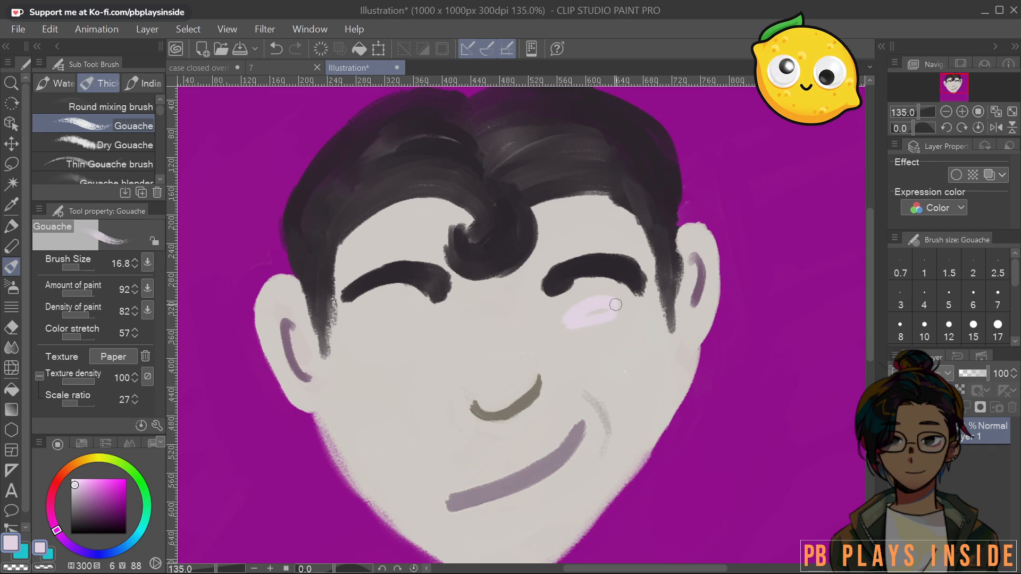
key(ctrl+z)
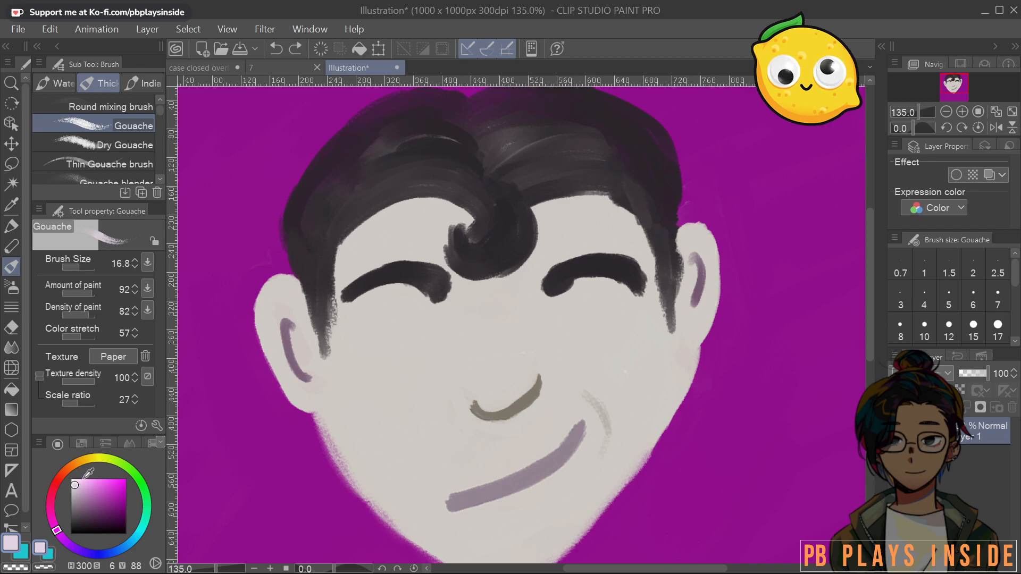
Paint a pale blue-white eye shape under the right-hand eyebrow and trim its lower edge with sampled skin colour at size 16.8
click(134, 541)
click(75, 483)
mouse_move(573, 302)
mouse_down()
mouse_move(620, 304)
mouse_move(578, 305)
mouse_move(633, 291)
mouse_move(572, 313)
mouse_move(619, 309)
mouse_move(605, 302)
mouse_move(569, 320)
mouse_move(604, 299)
mouse_move(572, 320)
mouse_move(614, 314)
mouse_move(602, 320)
mouse_move(613, 298)
mouse_move(580, 310)
mouse_move(591, 303)
mouse_move(574, 302)
mouse_move(614, 297)
mouse_up()
key(ctrl+z)
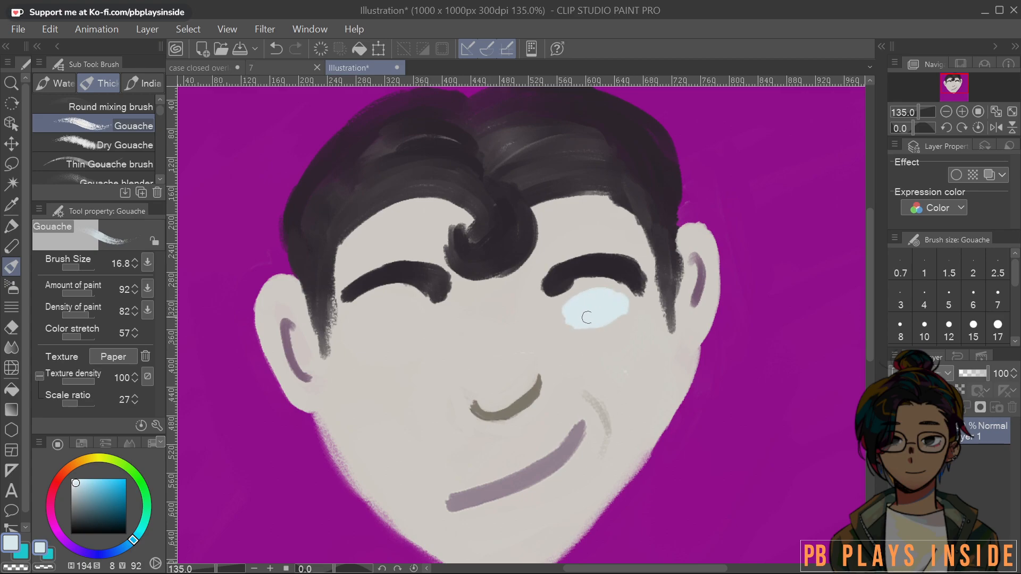
alt+click(628, 345)
drag(558, 321, 622, 319)
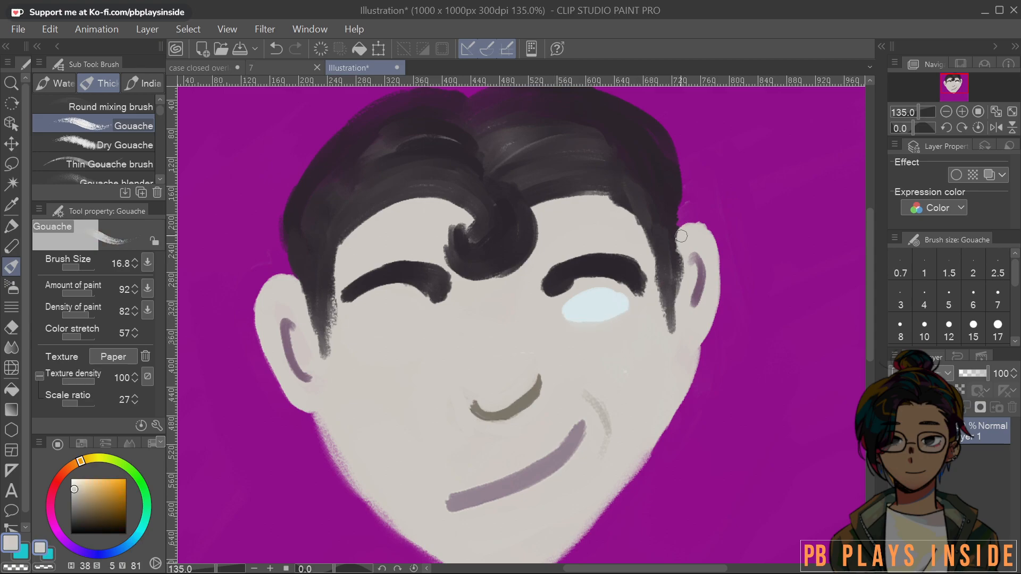
Paint a matching eye white under the left-hand eyebrow with the other eye's sampled pale blue at size 16.8
alt+click(600, 296)
mouse_move(402, 318)
mouse_down()
mouse_move(358, 318)
mouse_move(412, 314)
mouse_move(391, 311)
mouse_move(360, 318)
mouse_move(392, 319)
mouse_up()
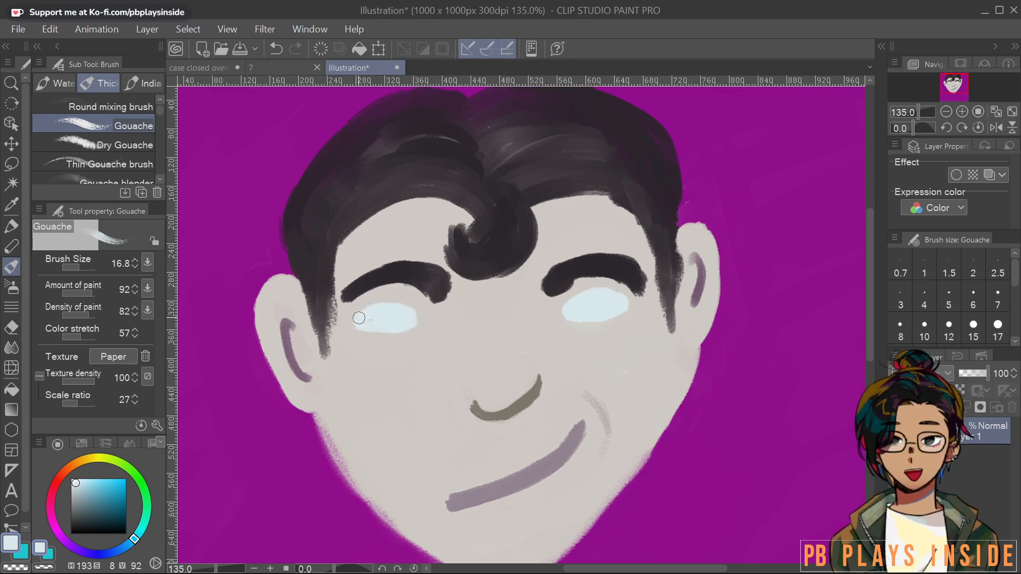
drag(394, 303, 360, 320)
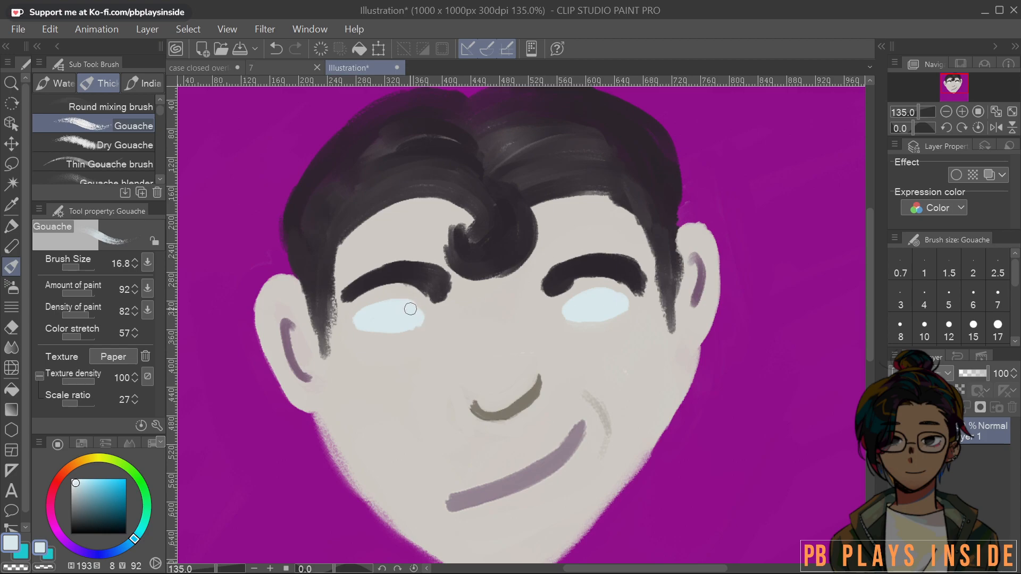
drag(412, 310, 408, 322)
Choose a bright light blue and paint an oval iris in each eye at size 16.8
click(99, 502)
click(96, 480)
mouse_move(390, 312)
mouse_down()
mouse_move(396, 327)
mouse_move(386, 322)
mouse_move(402, 301)
mouse_up()
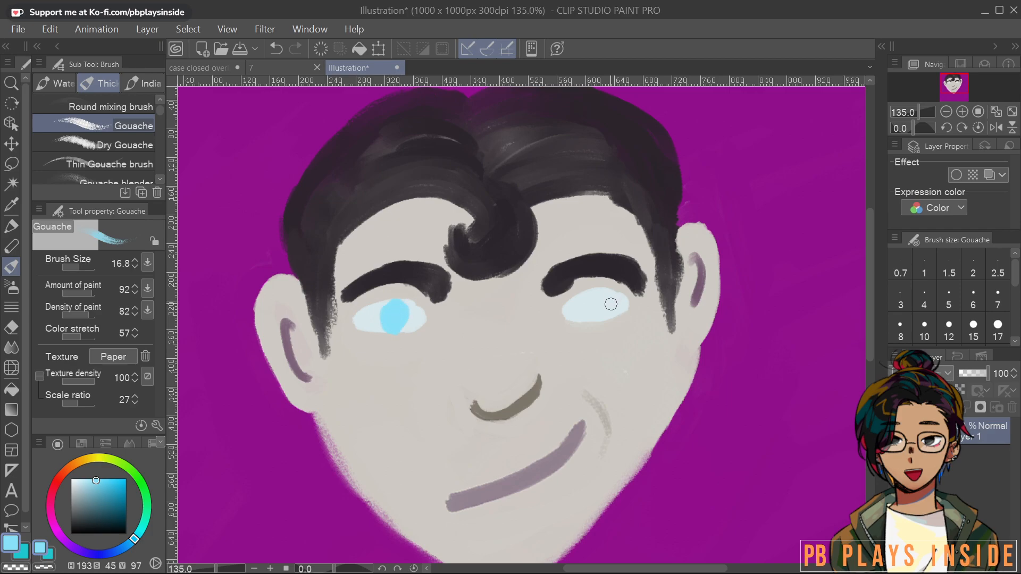
mouse_move(600, 312)
mouse_down()
mouse_move(591, 296)
mouse_move(588, 314)
mouse_move(601, 302)
mouse_up()
key(ctrl+z)
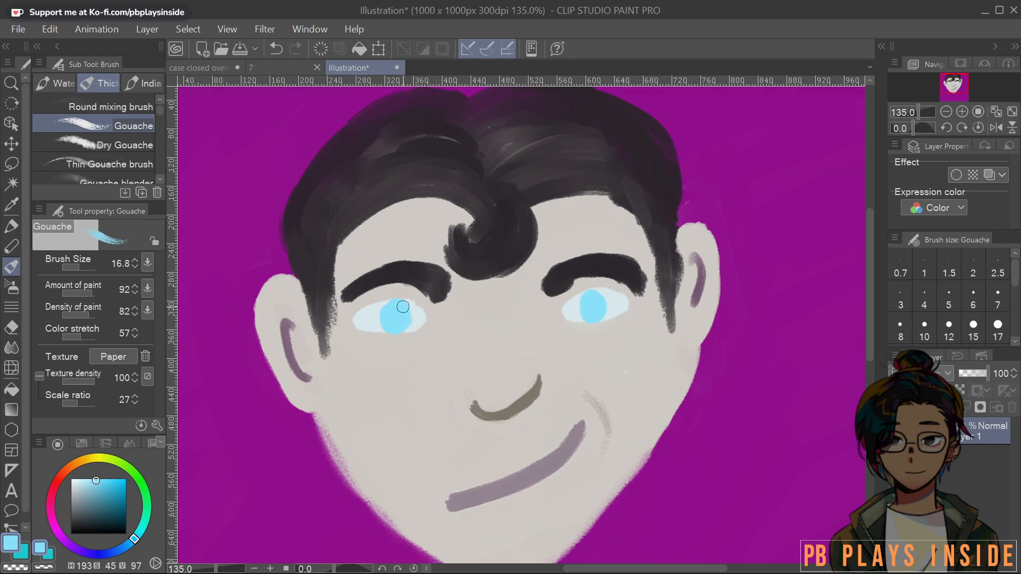
Paint a notch of sampled pale eye white into the upper part of each blue iris
alt+click(371, 319)
drag(378, 308, 387, 306)
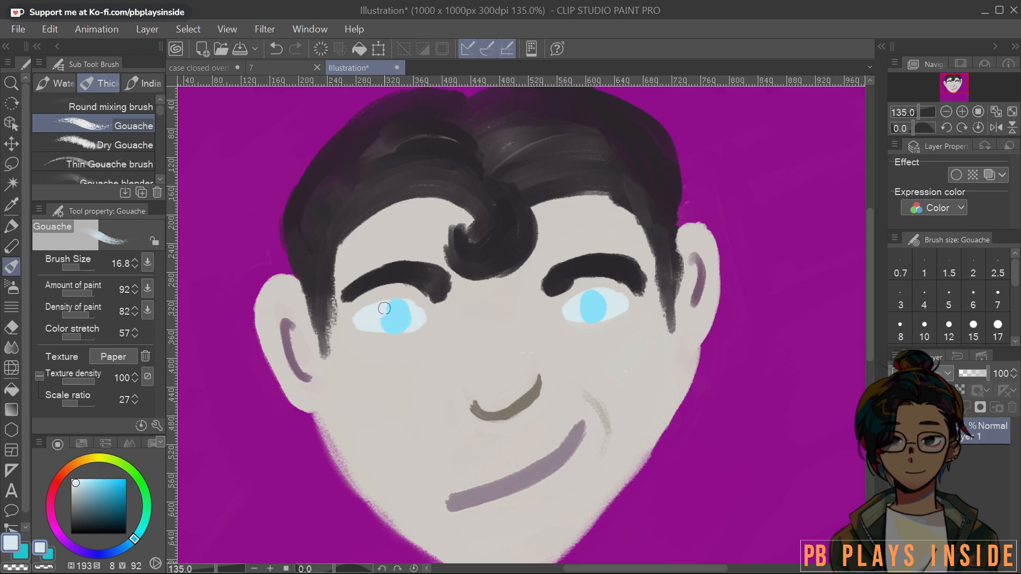
drag(602, 296, 604, 289)
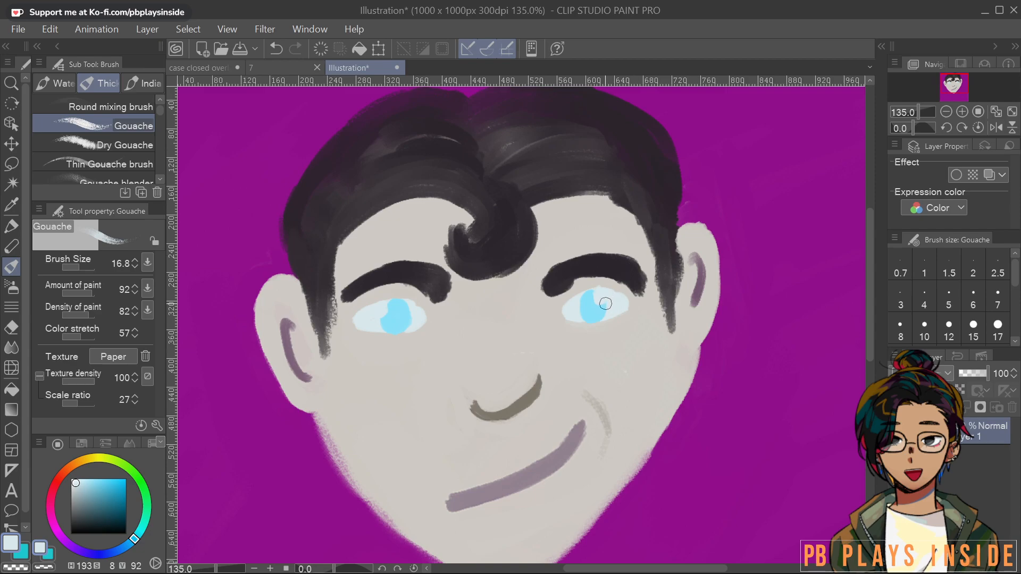
drag(601, 301, 604, 306)
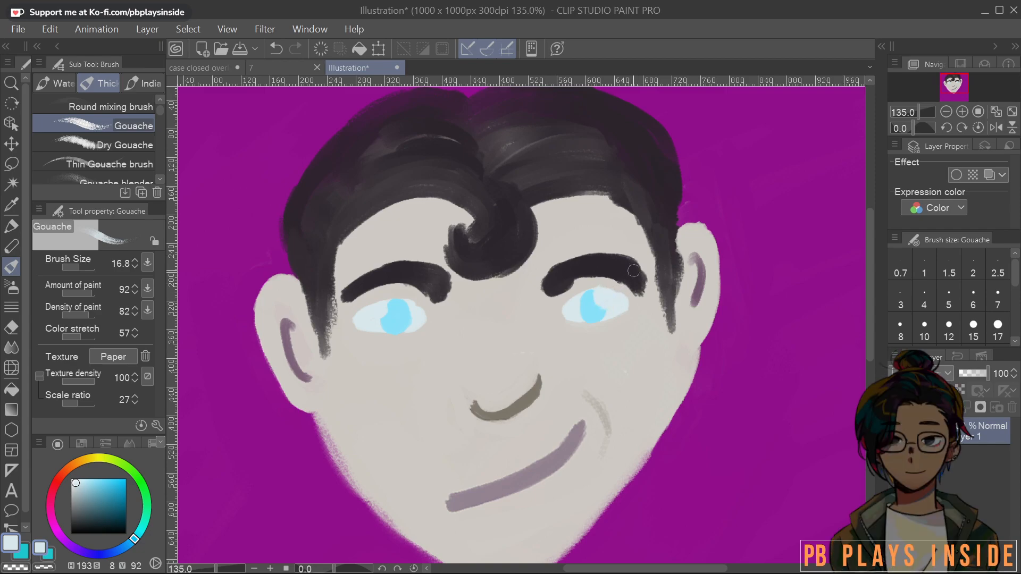
Extend the left-hand eye downward with eye white and iris blue, and touch up the white beside the iris
scroll(581, 212, down, 8)
scroll(572, 264, up, 14)
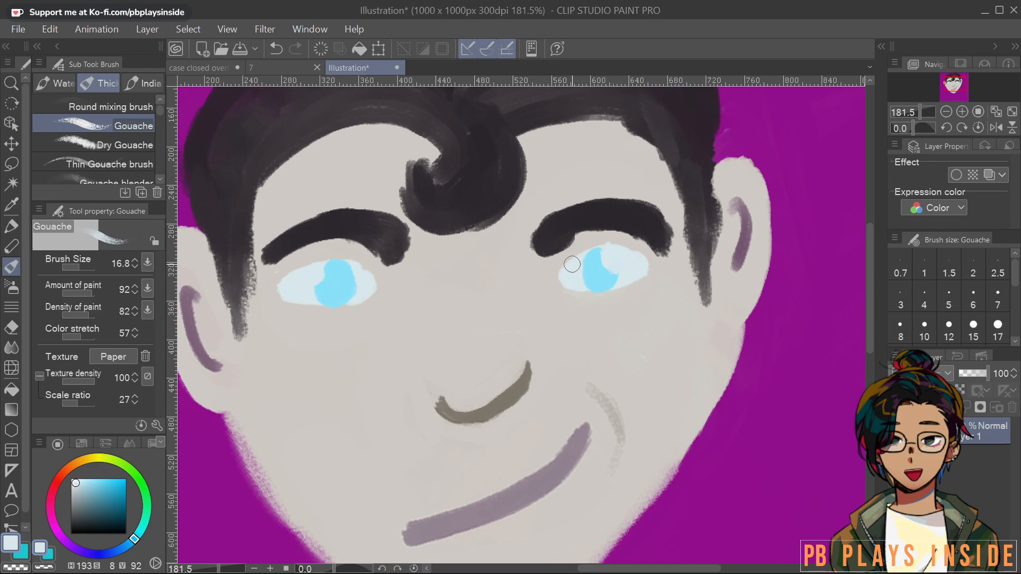
mouse_move(296, 303)
mouse_down()
mouse_move(341, 308)
mouse_move(375, 287)
mouse_move(342, 299)
mouse_up()
alt+click(342, 283)
alt+click(320, 276)
drag(321, 275, 324, 277)
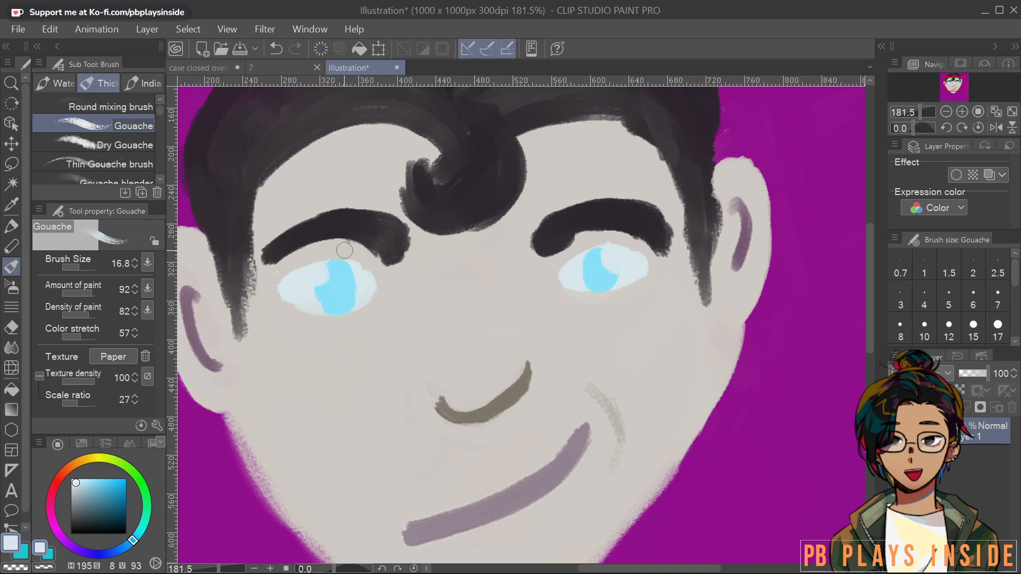
Try to paint a thin dark lower lid line under the left-hand eye with the sampled eyebrow colour at size 6.3
scroll(344, 250, down, 5)
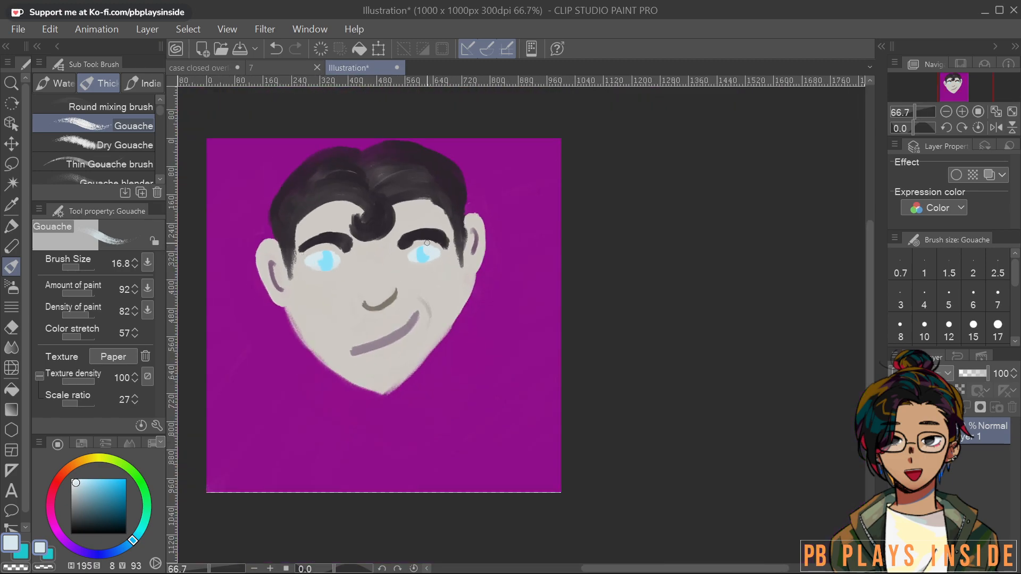
scroll(427, 243, up, 6)
drag(435, 214, 685, 222)
scroll(450, 227, up, 3)
drag(388, 245, 400, 280)
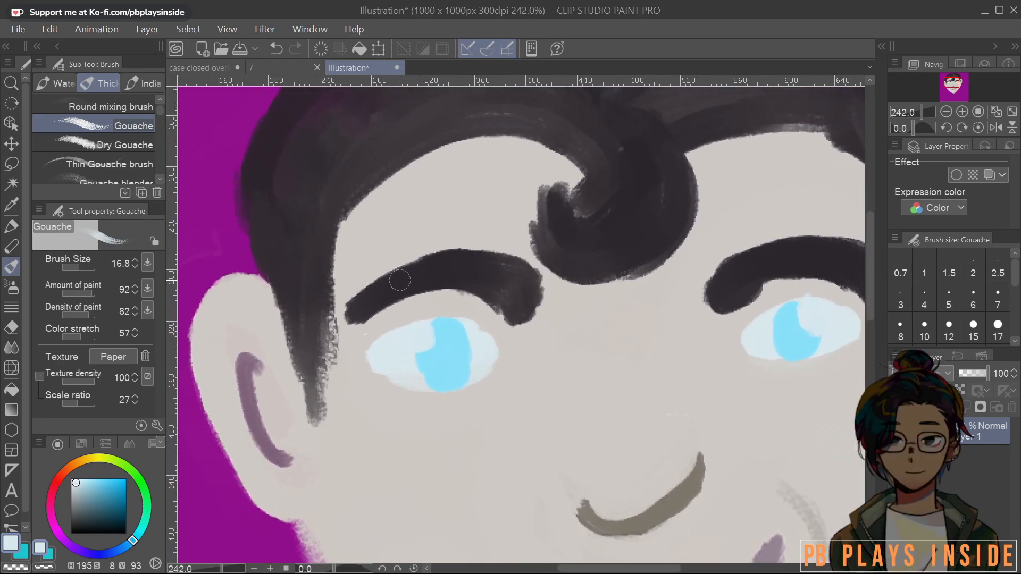
alt+click(509, 280)
drag(523, 415, 516, 404)
mouse_move(369, 373)
mouse_down()
mouse_move(440, 399)
mouse_move(480, 387)
mouse_move(496, 367)
mouse_up()
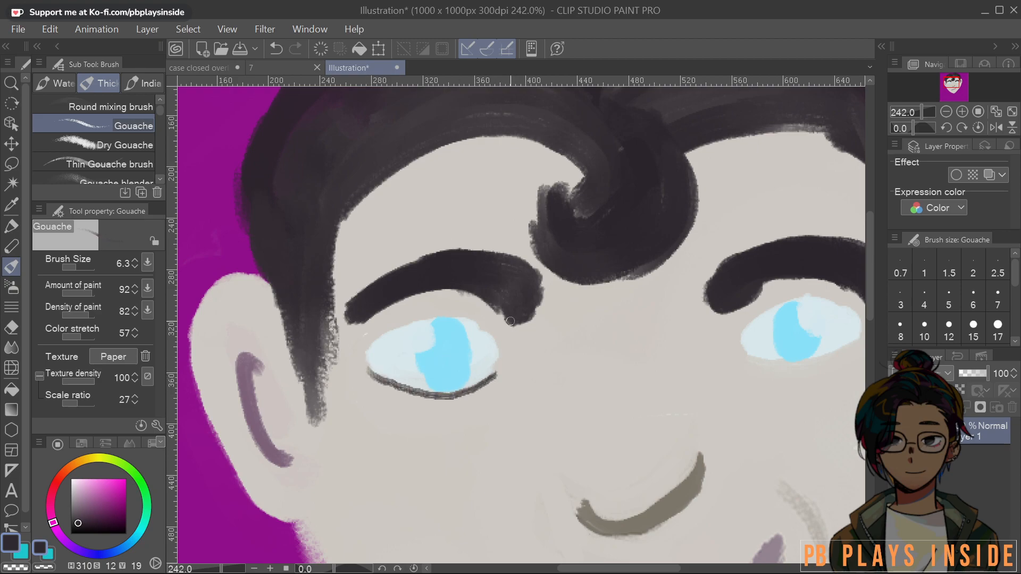
key(ctrl+z)
mouse_move(360, 366)
mouse_down()
mouse_move(420, 388)
mouse_move(494, 378)
mouse_up()
key(ctrl+z)
mouse_move(363, 363)
mouse_down()
mouse_move(429, 391)
mouse_move(497, 373)
mouse_up()
key(ctrl+z)
mouse_move(360, 361)
mouse_down()
mouse_move(423, 392)
mouse_move(495, 369)
mouse_up()
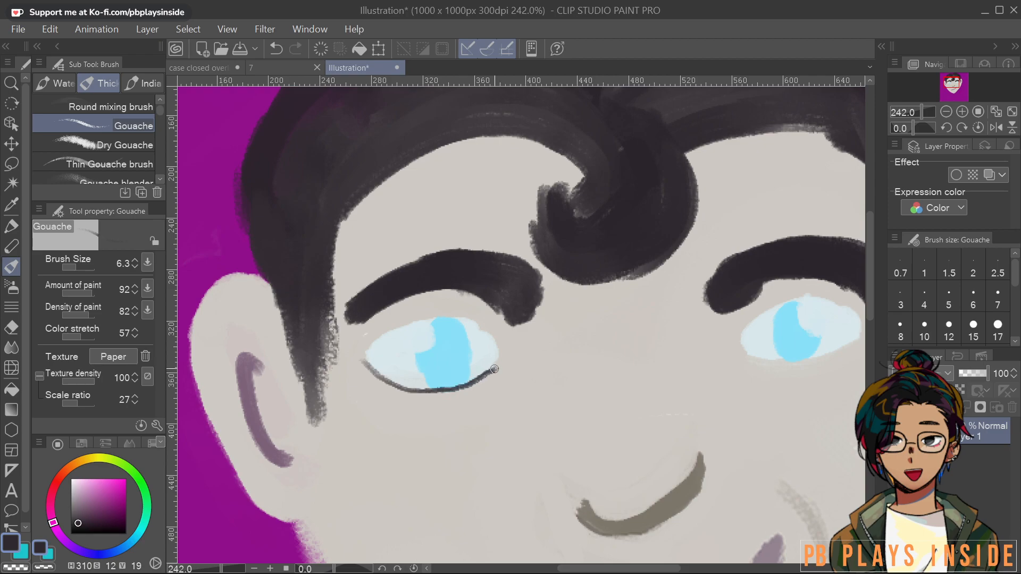
key(ctrl+z)
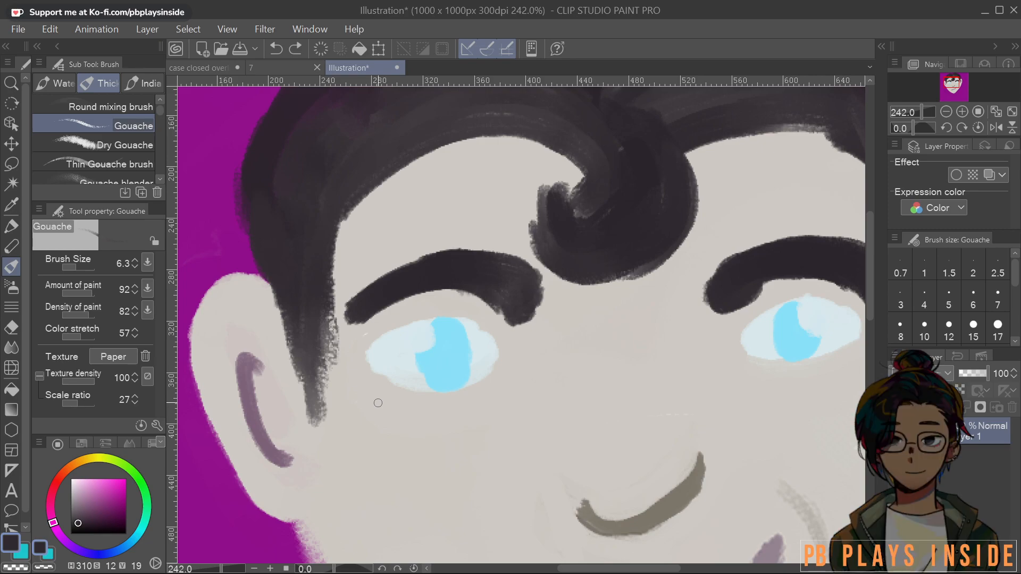
Touch up the lower edge and iris of the left-hand eye with sampled eye white, skin colour and iris blue at size 6.3
mouse_move(536, 342)
mouse_down()
mouse_move(406, 302)
mouse_move(298, 299)
mouse_move(314, 312)
mouse_up()
alt+click(289, 276)
alt+click(358, 384)
alt+click(397, 266)
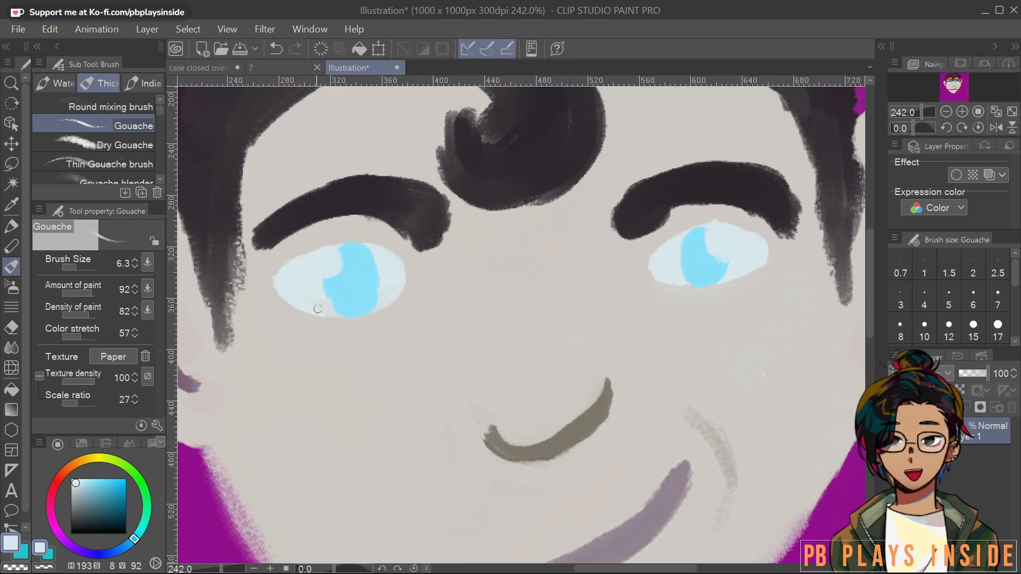
alt+click(333, 283)
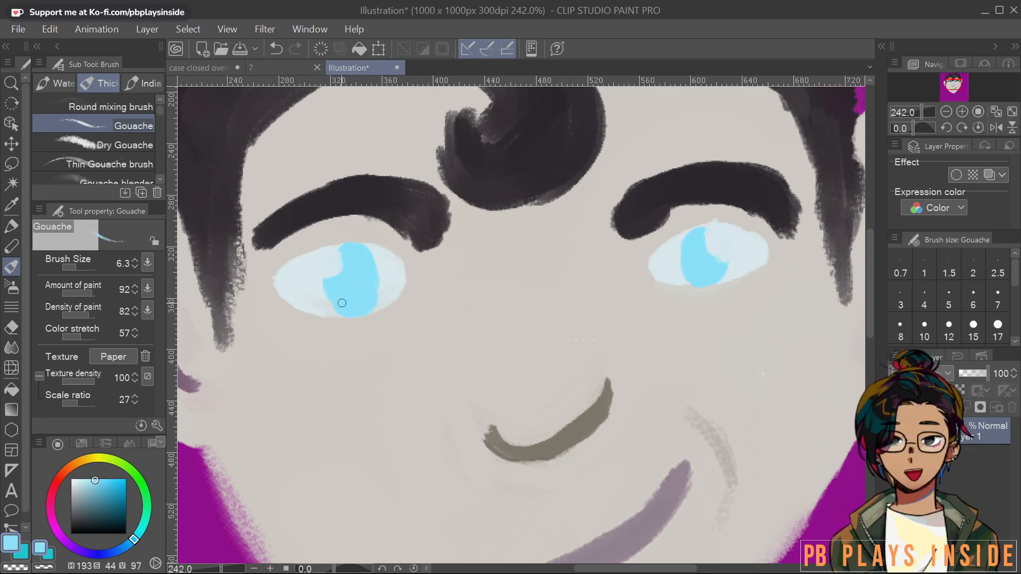
Paint a thin curved lower lid line under the right-hand eye with the sampled dark eyebrow colour at size 6.3
alt+click(422, 221)
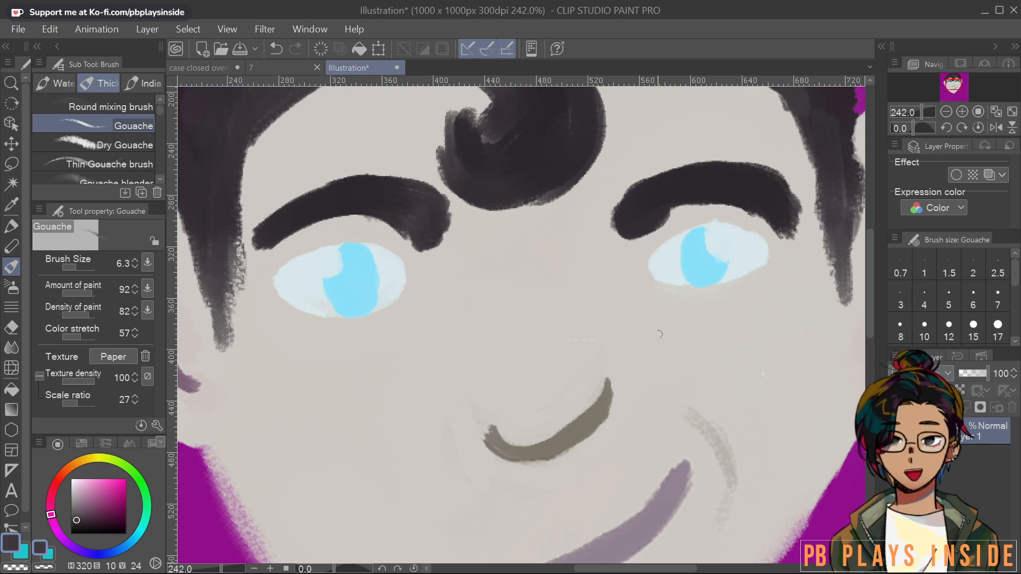
drag(654, 334, 614, 381)
mouse_move(616, 331)
mouse_down()
mouse_move(673, 333)
mouse_move(728, 310)
mouse_up()
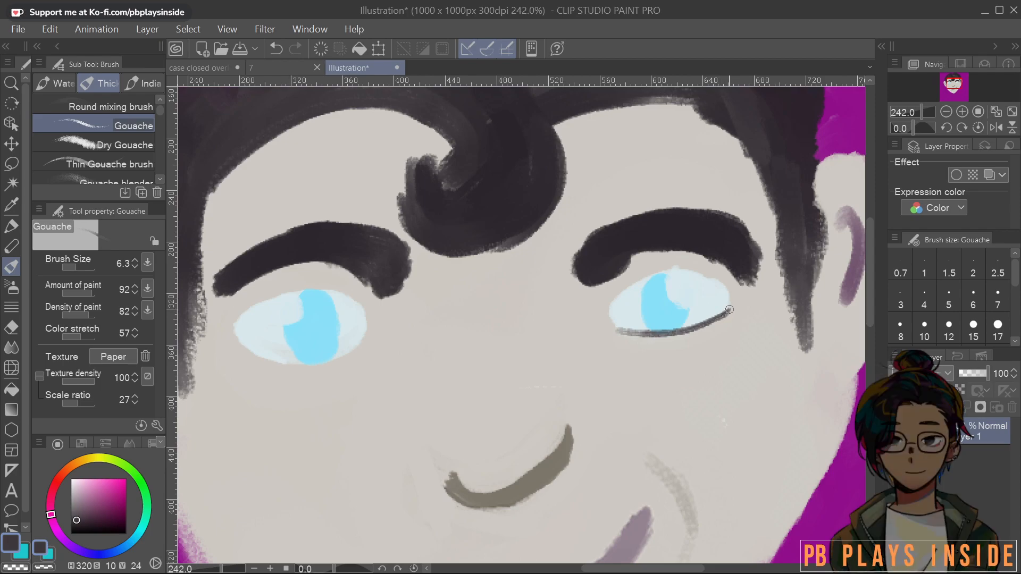
mouse_move(618, 333)
mouse_down()
mouse_move(684, 333)
mouse_move(736, 308)
mouse_up()
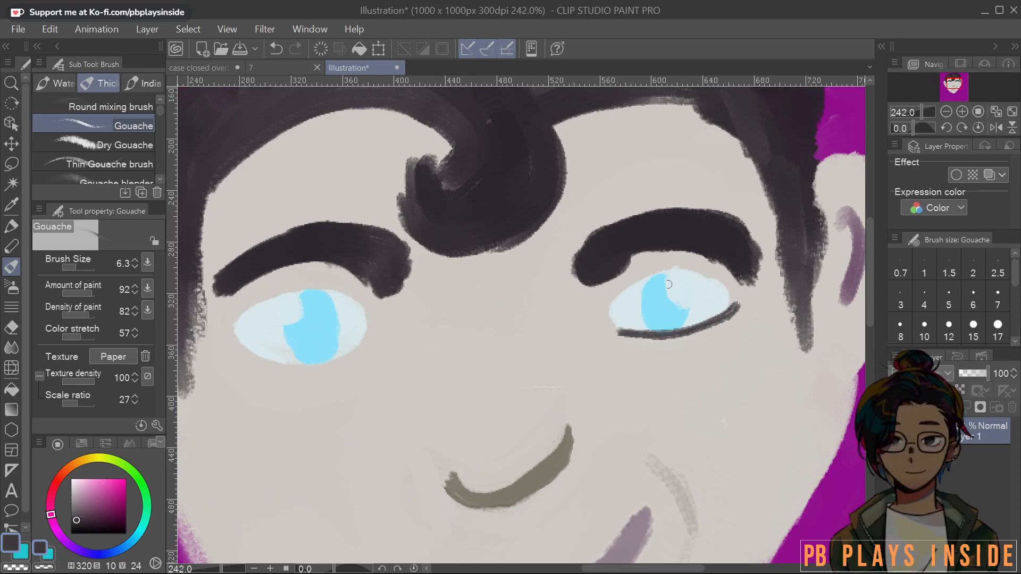
Paint a thin dark arched upper lid line over the right-hand eye and strengthen its inner end at size 6.3
drag(611, 303, 661, 278)
key(ctrl+z)
mouse_move(614, 302)
mouse_down()
mouse_move(657, 275)
mouse_move(725, 282)
mouse_move(654, 275)
mouse_move(615, 300)
mouse_move(700, 271)
mouse_move(729, 274)
mouse_up()
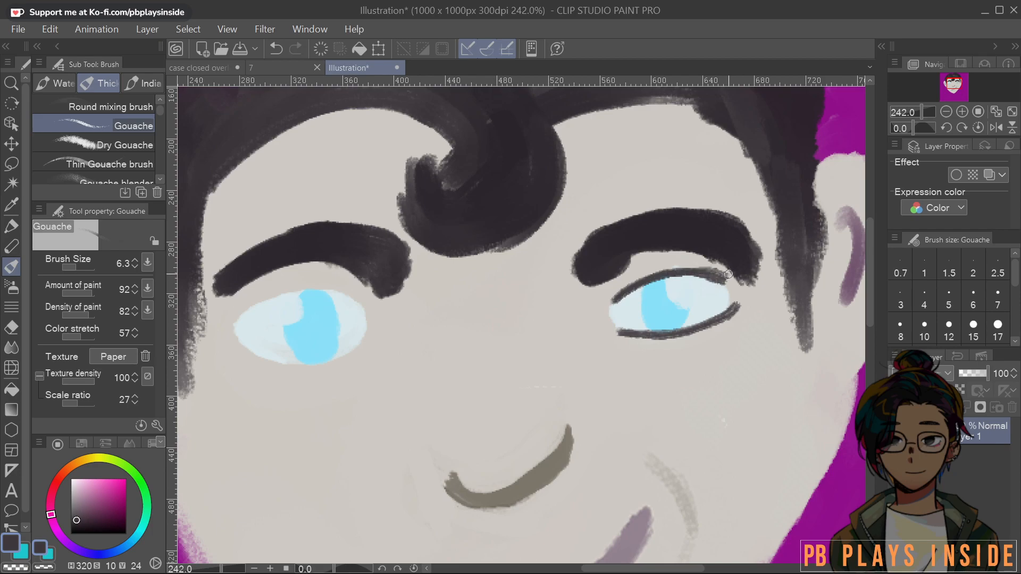
key(ctrl+z)
mouse_move(615, 301)
mouse_down()
mouse_move(645, 277)
mouse_move(694, 273)
mouse_move(722, 283)
mouse_up()
mouse_move(621, 298)
mouse_down()
mouse_move(684, 275)
mouse_move(713, 281)
mouse_move(679, 272)
mouse_move(618, 295)
mouse_up()
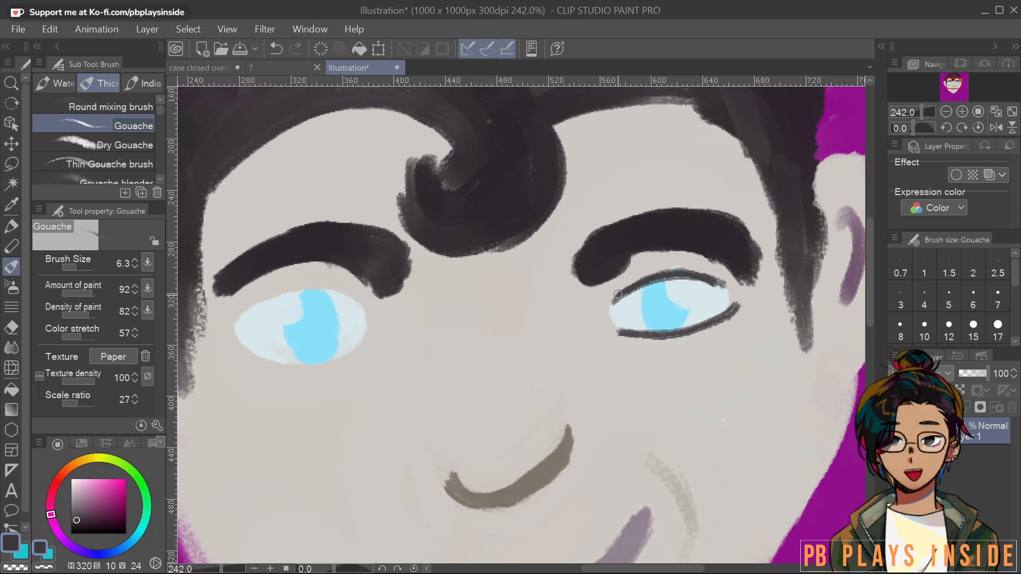
Examine the newly outlined right-hand eye against the whole portrait
scroll(618, 293, down, 5)
scroll(709, 282, up, 5)
drag(538, 220, 606, 262)
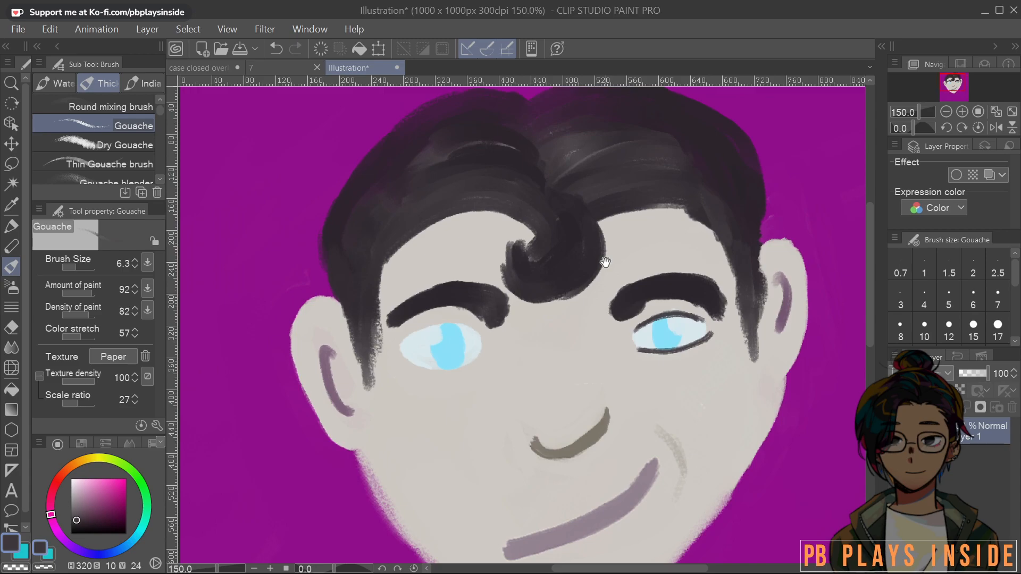
scroll(659, 273, down, 1)
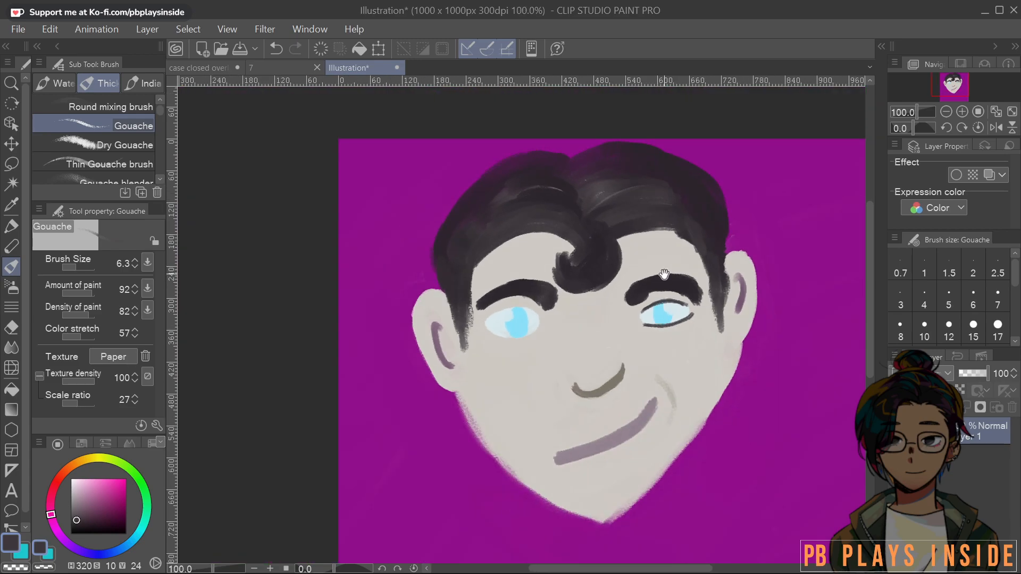
scroll(691, 255, up, 1)
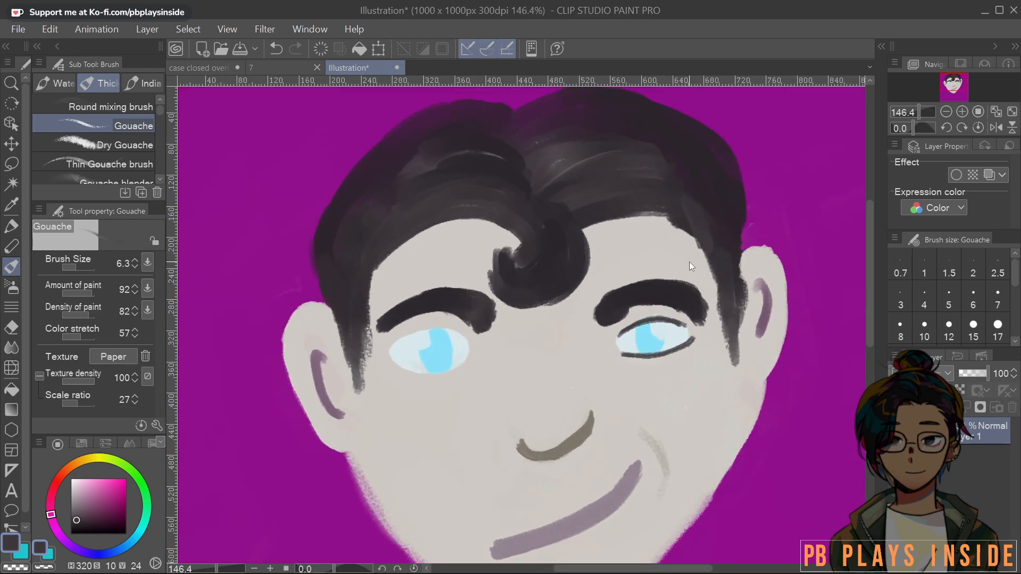
scroll(689, 262, down, 2)
key(ctrl+y)
key(ctrl+y)
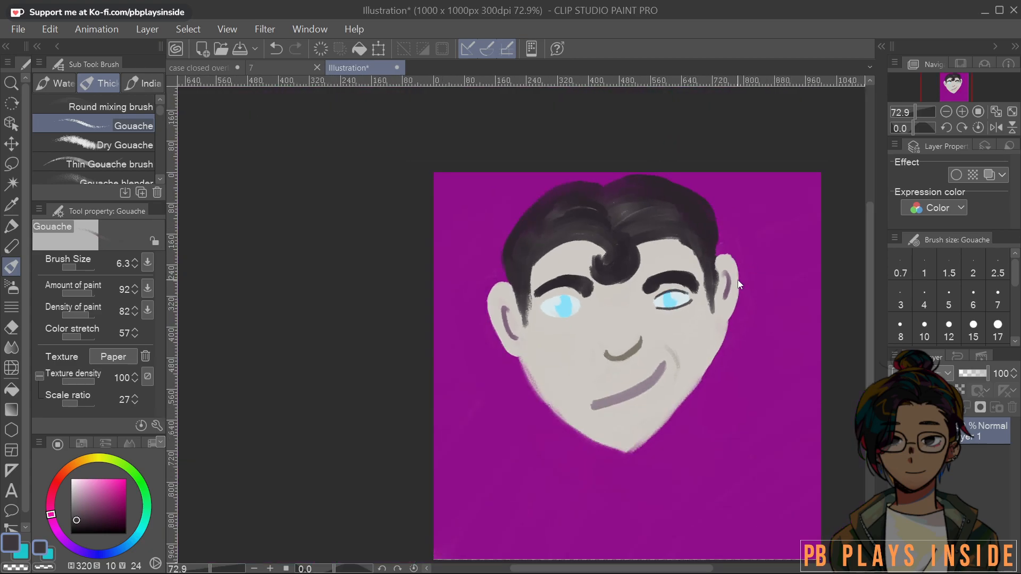
Paint thin dark curved upper and lower lid lines around the left-hand eye at size 6.3
scroll(739, 285, up, 1)
scroll(763, 294, up, 5)
scroll(466, 366, up, 4)
drag(325, 319, 641, 371)
scroll(660, 362, up, 5)
mouse_move(723, 375)
mouse_down()
mouse_move(708, 399)
mouse_move(670, 420)
mouse_move(582, 428)
mouse_move(536, 415)
mouse_move(645, 425)
mouse_move(708, 403)
mouse_move(725, 367)
mouse_up()
mouse_move(515, 360)
mouse_down()
mouse_move(544, 334)
mouse_move(625, 310)
mouse_move(735, 334)
mouse_move(670, 306)
mouse_move(561, 325)
mouse_move(519, 350)
mouse_up()
mouse_move(522, 405)
mouse_down()
mouse_move(590, 428)
mouse_move(681, 413)
mouse_move(720, 386)
mouse_move(730, 362)
mouse_move(467, 269)
mouse_up()
scroll(719, 336, down, 5)
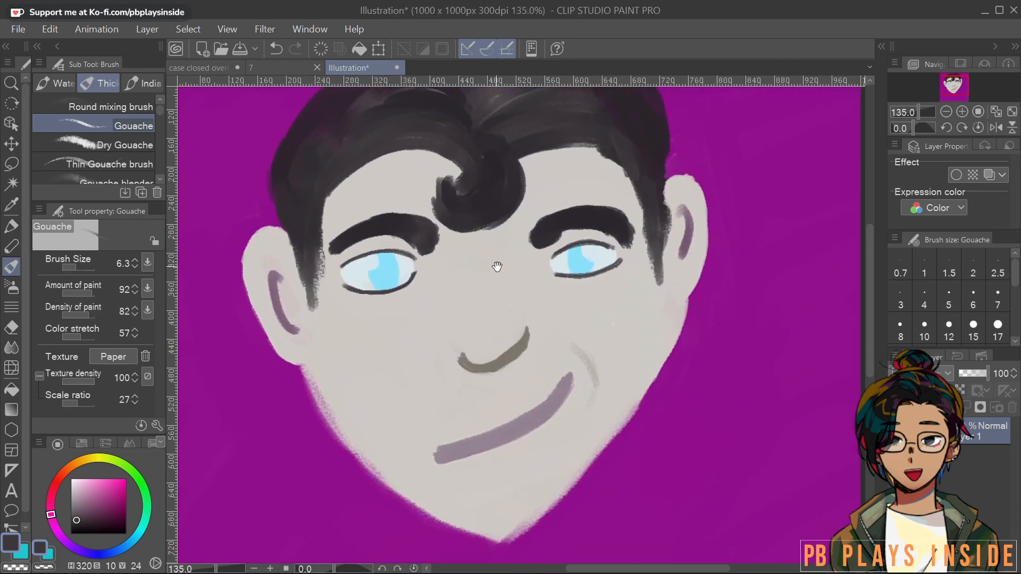
Repaint the left-hand iris in a deeper blue (H193 S58 V71), enlarging the brush to 12.8
scroll(497, 267, down, 3)
scroll(522, 218, up, 4)
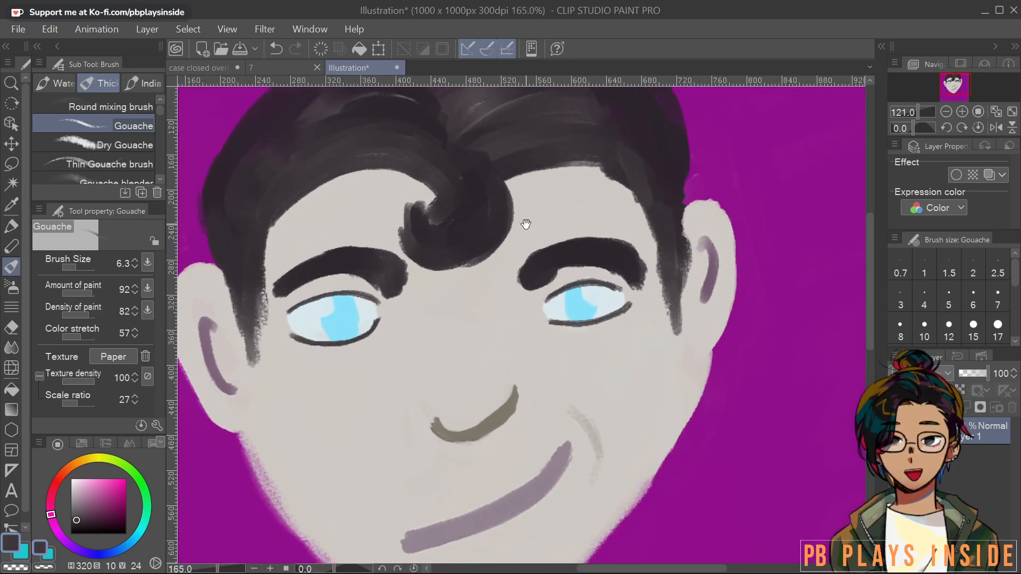
scroll(526, 224, up, 3)
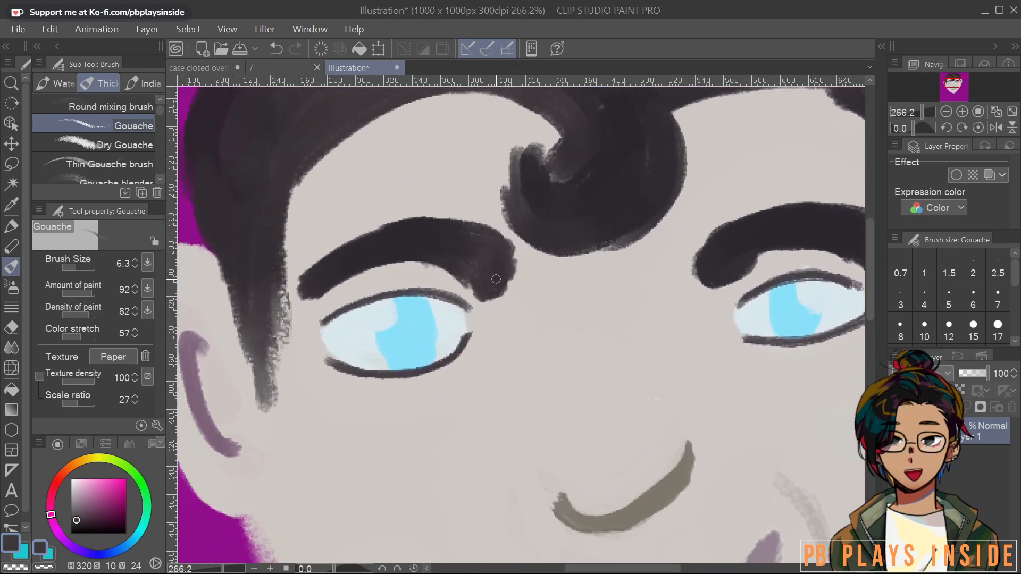
alt+click(423, 332)
mouse_move(429, 336)
mouse_down()
mouse_move(419, 306)
mouse_move(429, 358)
mouse_up()
key(bracketright)
key(bracketright)
key(bracketright)
mouse_move(402, 311)
mouse_down()
mouse_move(419, 333)
mouse_move(403, 325)
mouse_move(382, 337)
mouse_move(388, 354)
mouse_move(423, 305)
mouse_move(407, 358)
mouse_move(397, 360)
mouse_move(416, 362)
mouse_move(416, 304)
mouse_move(421, 325)
mouse_move(405, 347)
mouse_move(416, 302)
mouse_move(424, 330)
mouse_up()
Repaint the right-hand iris in the same deeper blue at size 12.8
scroll(547, 260, down, 12)
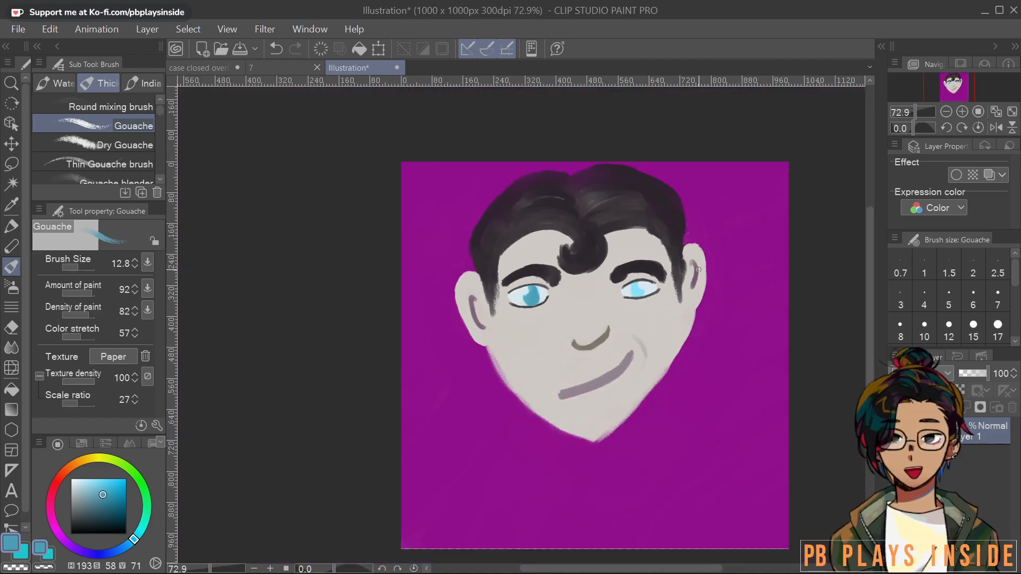
scroll(688, 271, up, 6)
scroll(689, 271, up, 4)
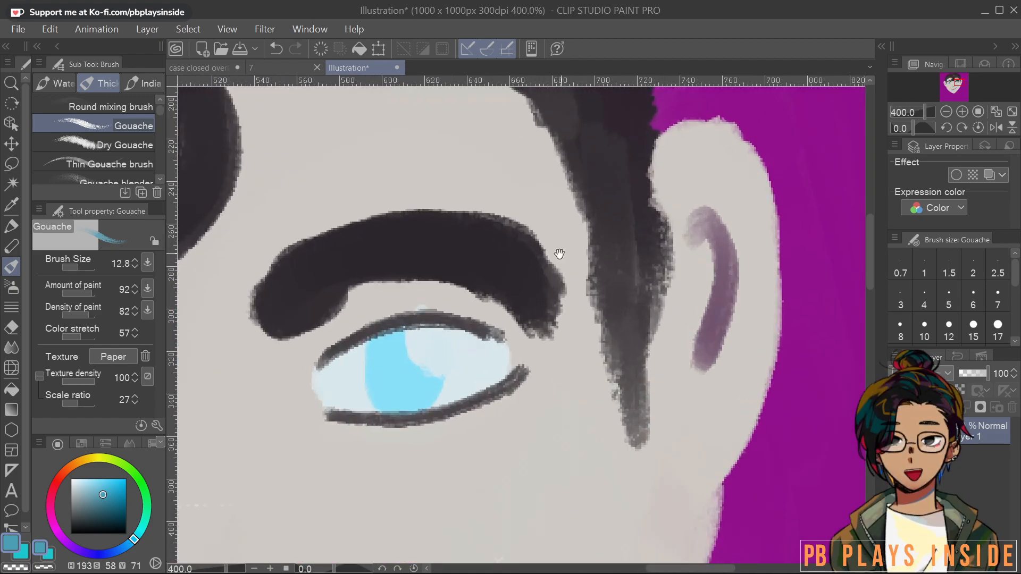
scroll(557, 253, up, 2)
mouse_move(528, 346)
mouse_down()
mouse_move(523, 374)
mouse_move(521, 346)
mouse_move(528, 370)
mouse_move(522, 348)
mouse_move(532, 374)
mouse_move(560, 388)
mouse_move(521, 365)
mouse_move(521, 349)
mouse_move(496, 357)
mouse_move(502, 392)
mouse_move(496, 385)
mouse_move(519, 400)
mouse_move(513, 372)
mouse_move(530, 407)
mouse_move(545, 402)
mouse_move(518, 357)
mouse_move(521, 342)
mouse_move(520, 362)
mouse_move(547, 390)
mouse_move(542, 405)
mouse_move(551, 398)
mouse_move(523, 409)
mouse_move(506, 393)
mouse_move(521, 363)
mouse_up()
scroll(520, 363, down, 6)
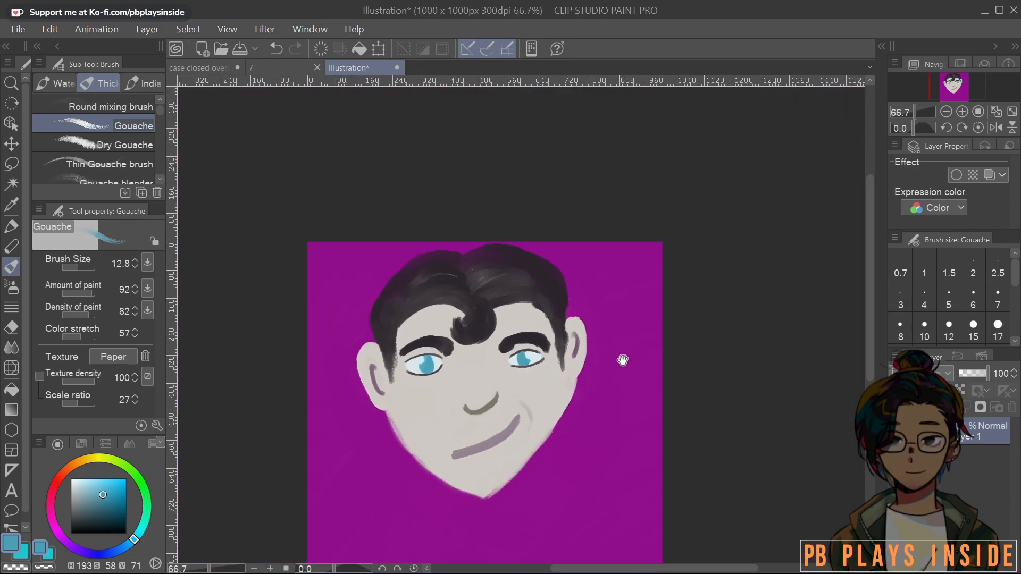
Trim the right-hand cheek and jaw edge below the ear with the sampled purple background colour at size 12.8
scroll(620, 359, down, 2)
scroll(584, 371, up, 4)
scroll(420, 391, up, 3)
scroll(516, 334, down, 2)
alt+click(621, 348)
alt+click(668, 367)
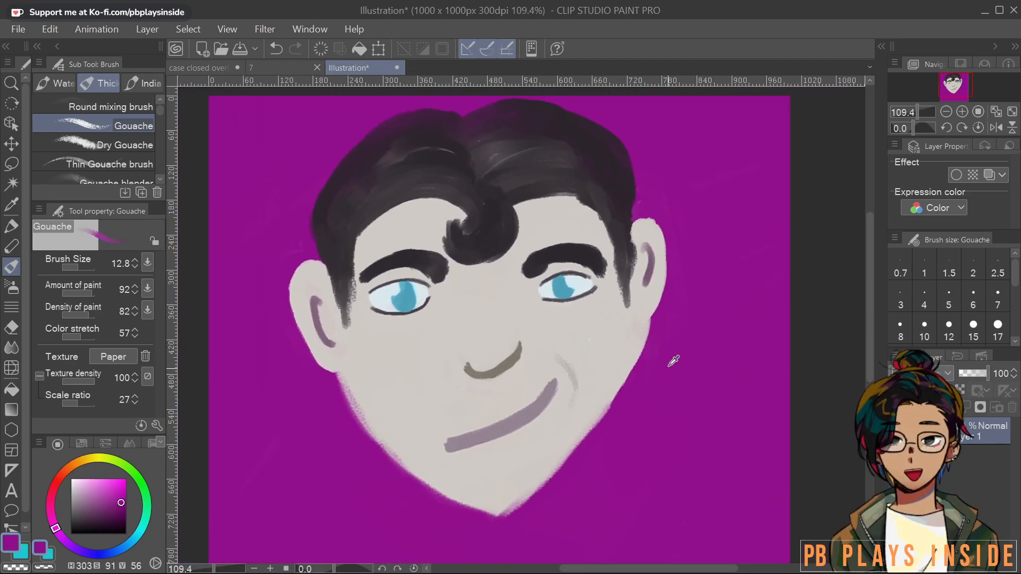
drag(615, 402, 655, 319)
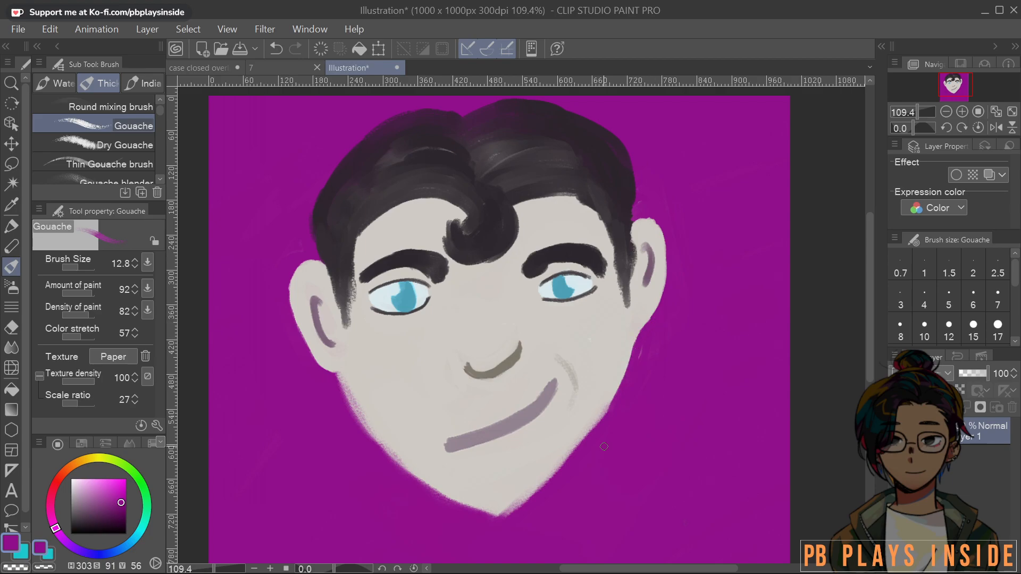
Try dabbing ochre freckles (H41 S91 V56) across the nose and cheeks at size 12.8
scroll(604, 447, down, 3)
scroll(637, 405, up, 4)
drag(638, 405, 520, 386)
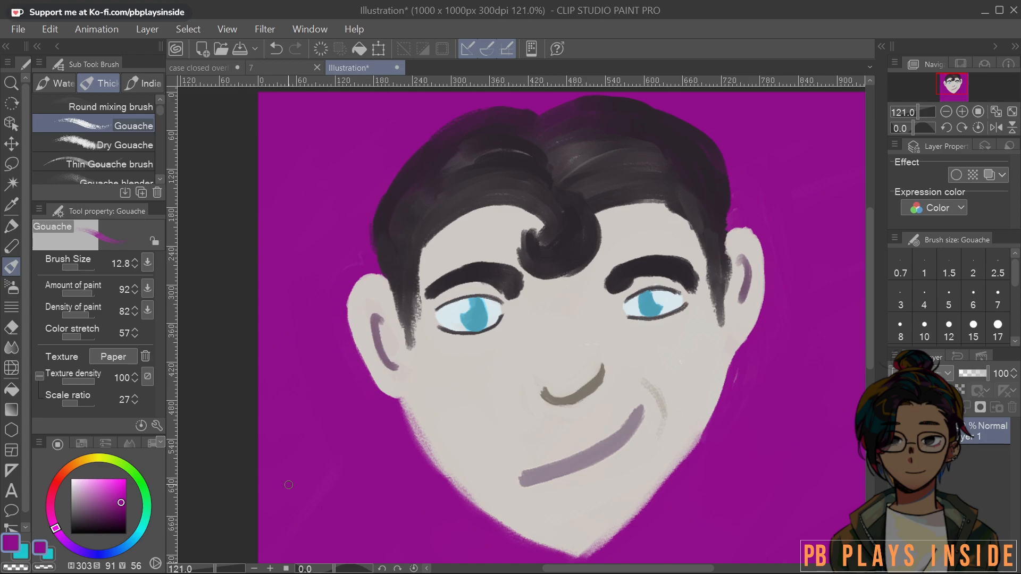
click(85, 460)
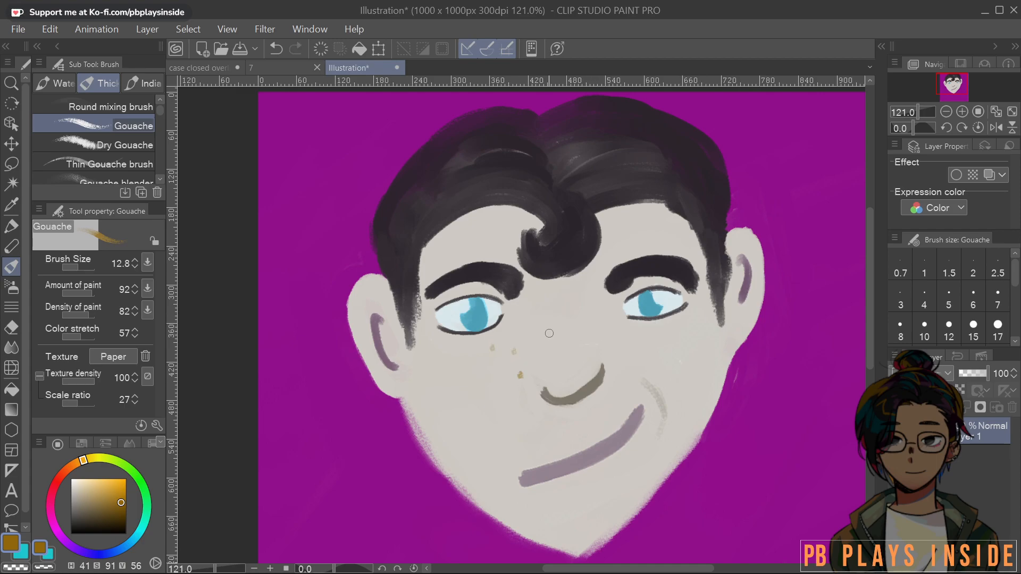
click(583, 358)
click(541, 336)
scroll(598, 271, down, 5)
drag(561, 303, 451, 335)
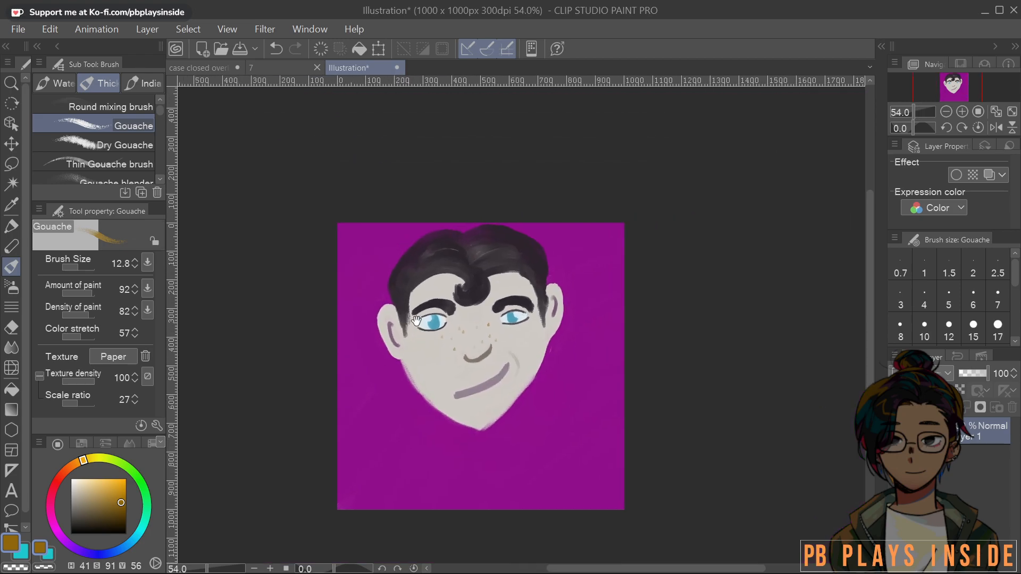
scroll(552, 358, up, 5)
scroll(502, 398, up, 2)
drag(502, 398, 661, 413)
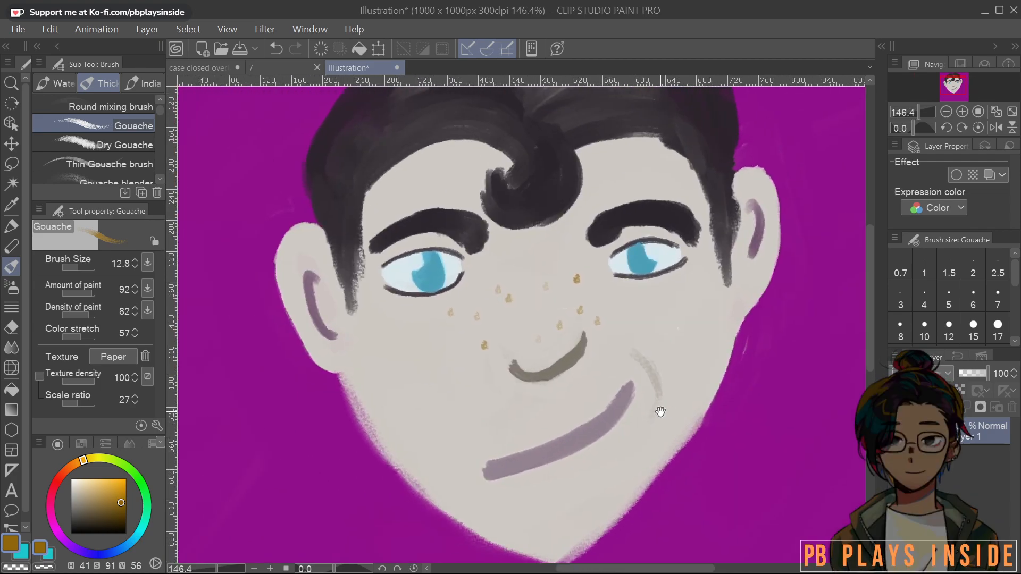
Undo all the ochre freckle dabs
key(ctrl+z)
key(ctrl+z)
key(ctrl+z)
key(ctrl+z)
key(ctrl+z)
key(ctrl+z)
key(ctrl+z)
key(ctrl+z)
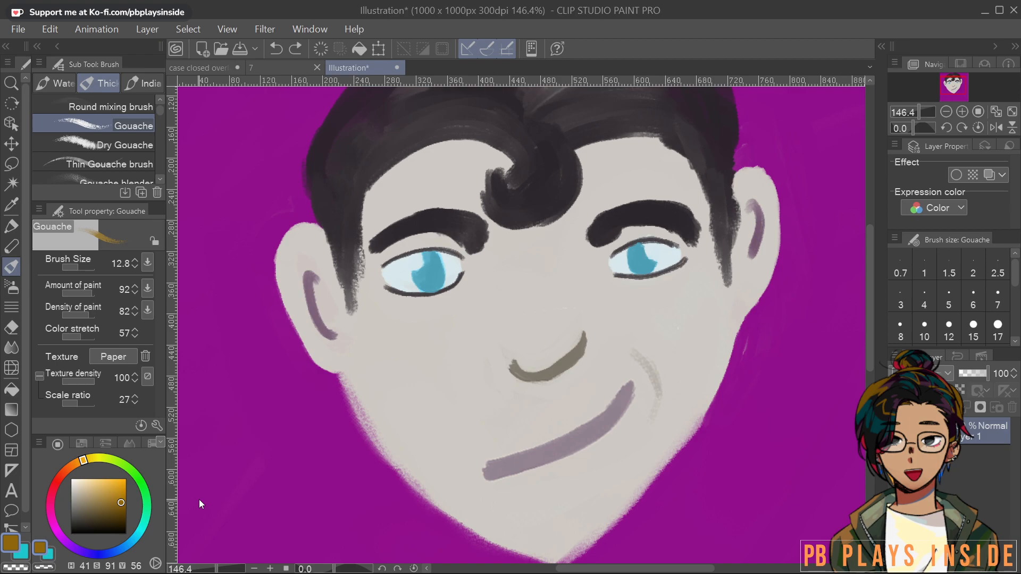
Dab scattered grey-brown freckles across the nose and cheeks with a darkened nose colour (H37 S11 V40) at size 12.8
alt+click(560, 418)
alt+click(570, 358)
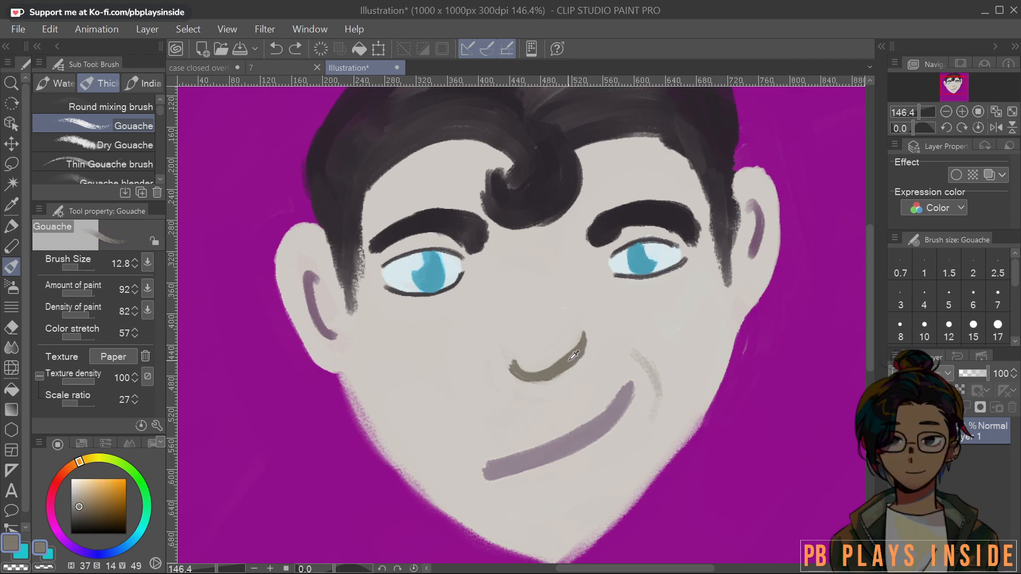
click(77, 512)
click(462, 318)
click(468, 354)
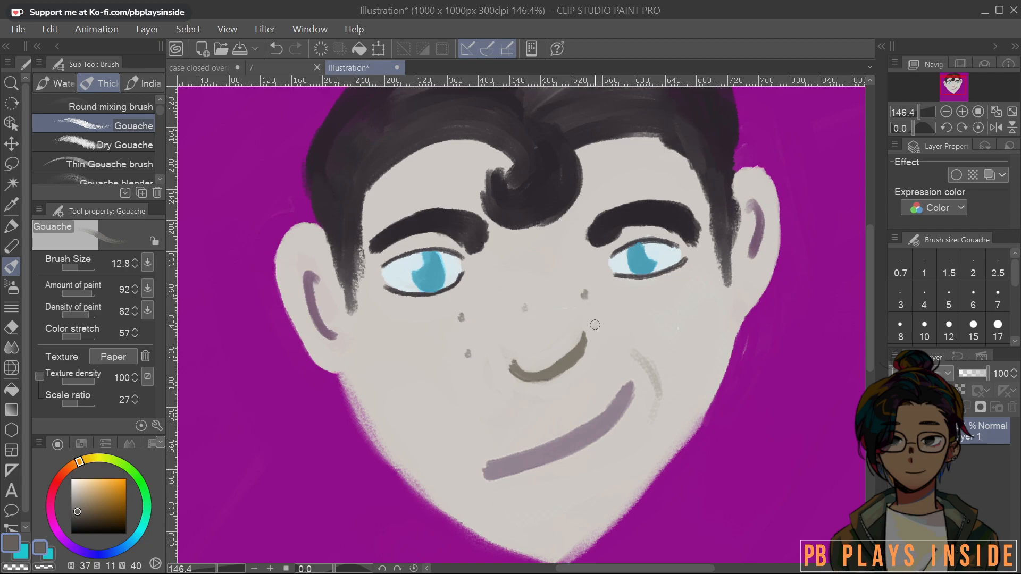
click(612, 302)
click(543, 315)
click(542, 284)
click(494, 308)
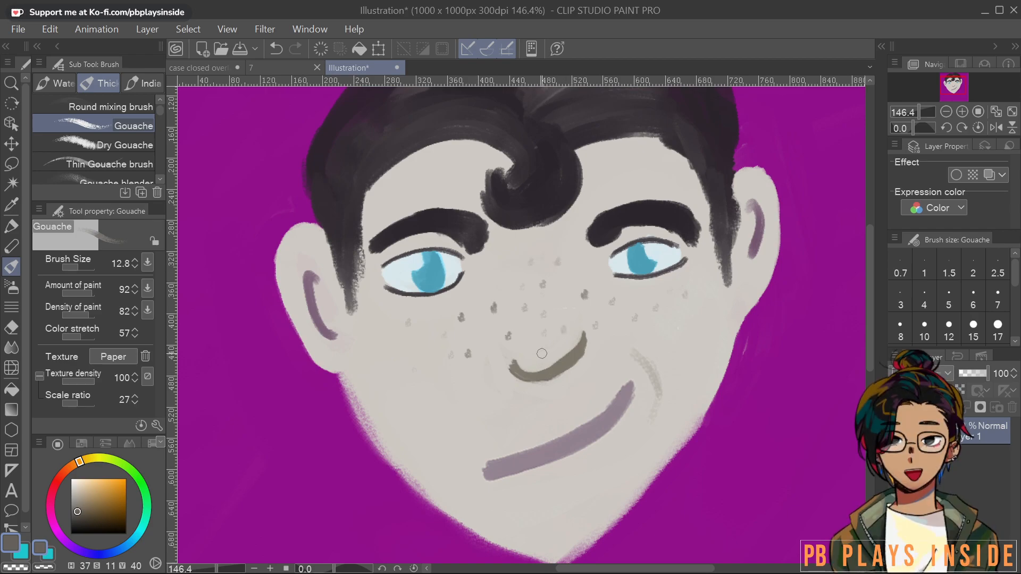
Paint a grey-brown shadow strip under the right-hand jaw down to the chin, using H38 S13 V56 at size 26.5
scroll(682, 265, down, 4)
scroll(652, 276, down, 3)
drag(715, 304, 647, 326)
scroll(647, 326, up, 4)
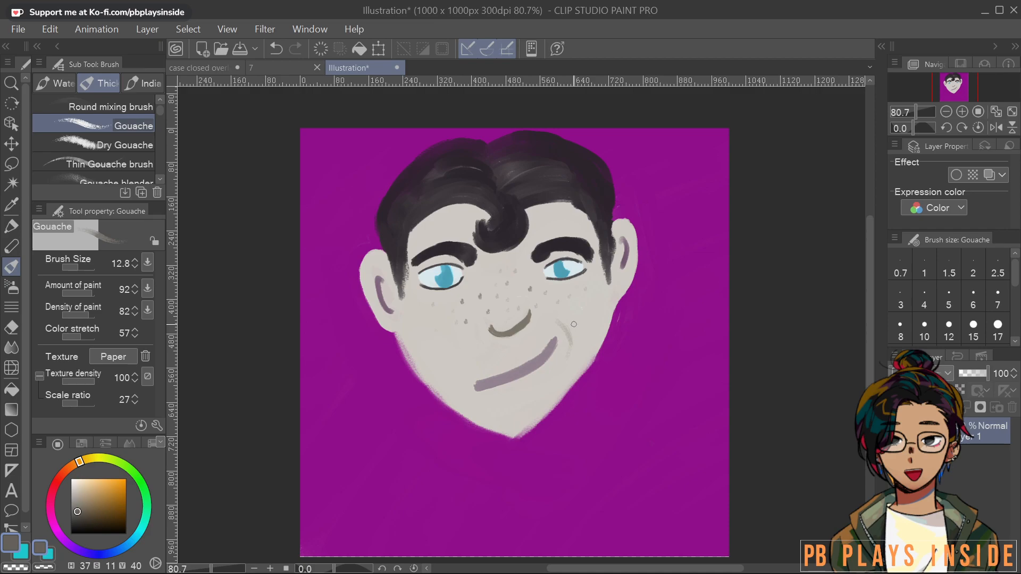
alt+click(574, 324)
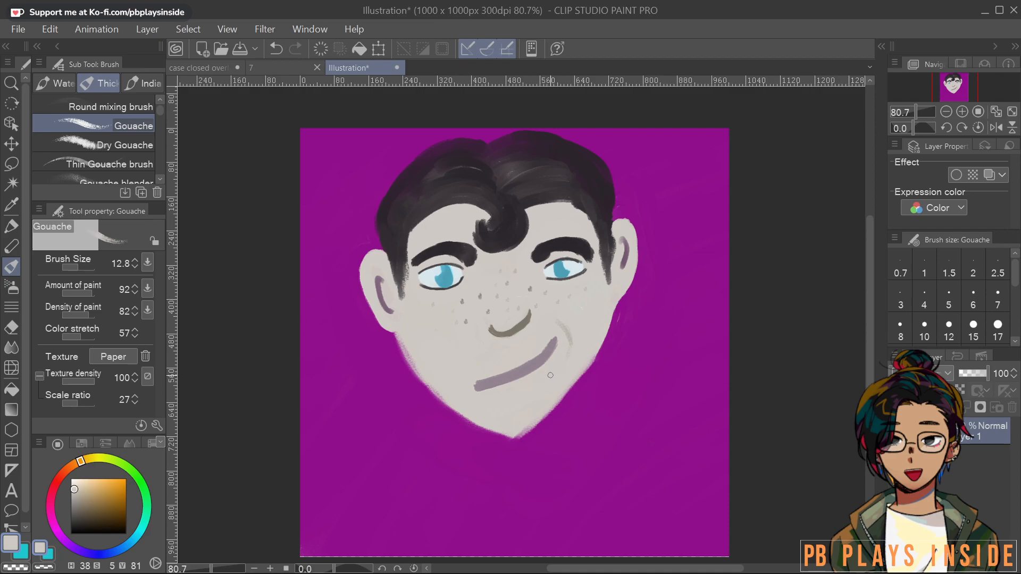
scroll(550, 376, up, 3)
drag(620, 470, 513, 449)
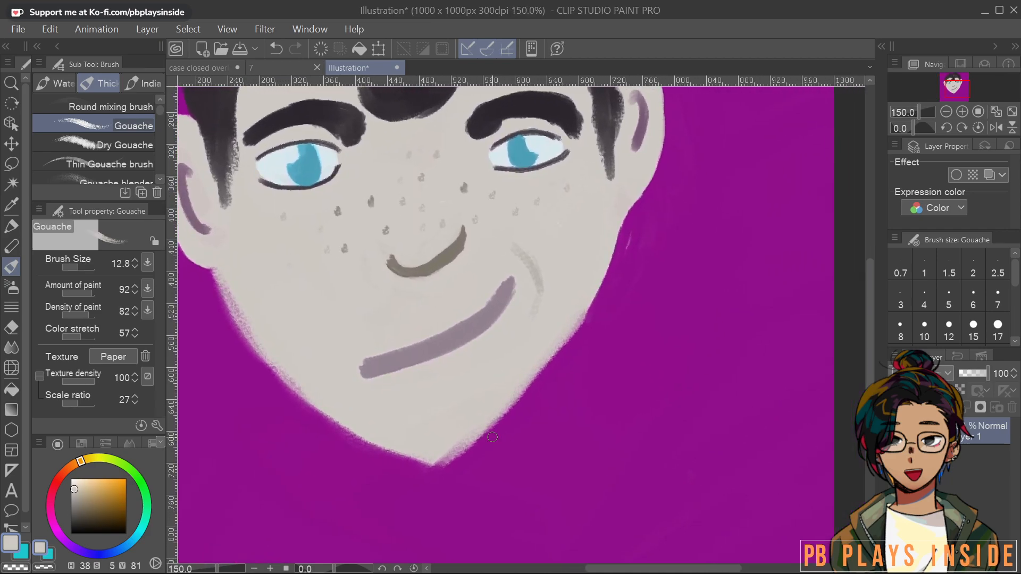
click(79, 502)
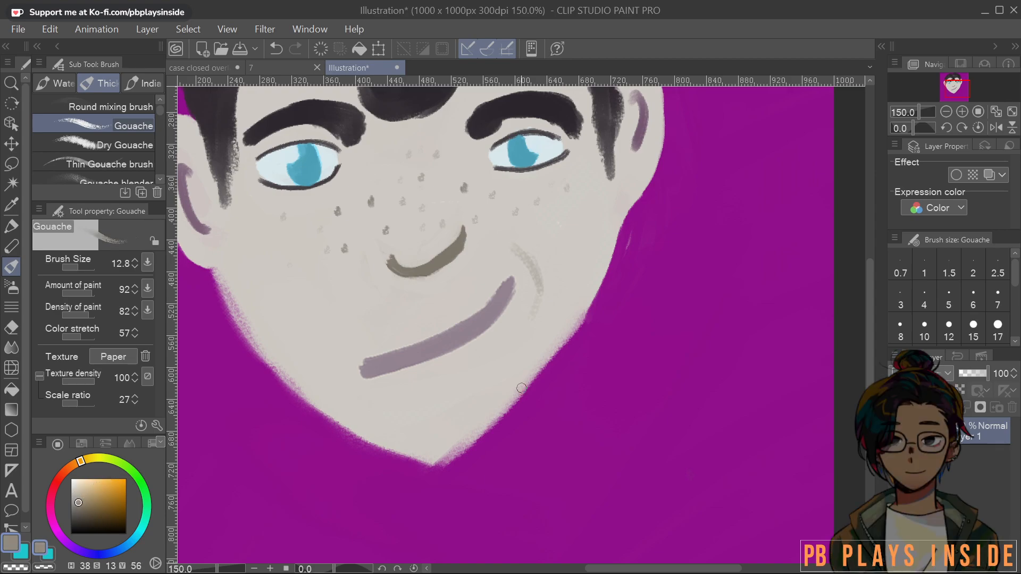
mouse_move(515, 435)
mouse_down()
mouse_move(537, 387)
mouse_move(452, 475)
mouse_up()
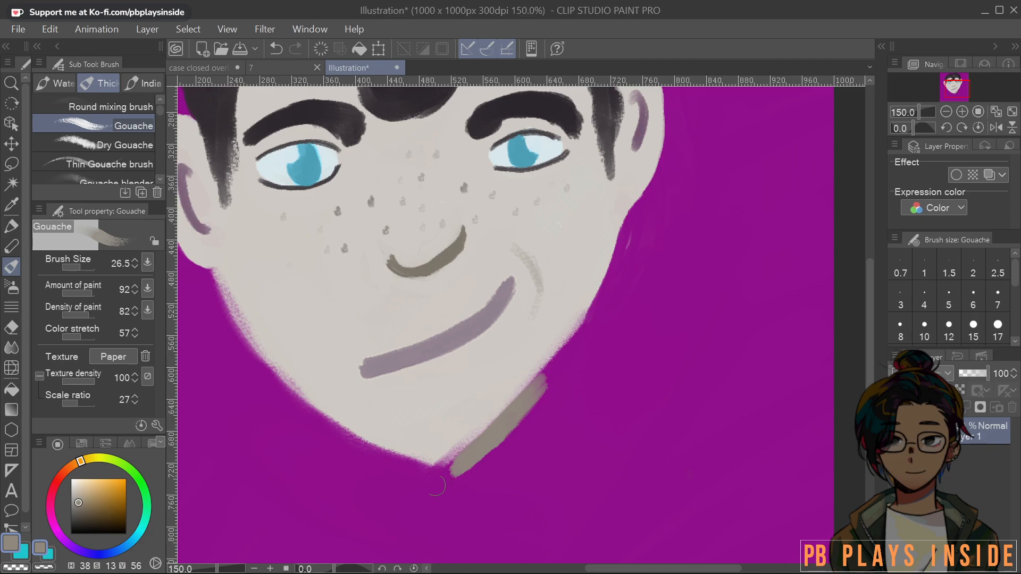
Continue the shadow strip under the left-hand jaw and chin, and extend it further up the right-hand jaw edge
mouse_move(320, 425)
mouse_down()
mouse_move(394, 471)
mouse_move(409, 468)
mouse_up()
mouse_move(362, 441)
mouse_down()
mouse_move(447, 478)
mouse_move(455, 456)
mouse_move(444, 466)
mouse_move(551, 367)
mouse_up()
mouse_move(337, 438)
mouse_down()
mouse_move(301, 407)
mouse_move(340, 436)
mouse_up()
mouse_move(336, 440)
mouse_down()
mouse_move(293, 403)
mouse_move(316, 414)
mouse_up()
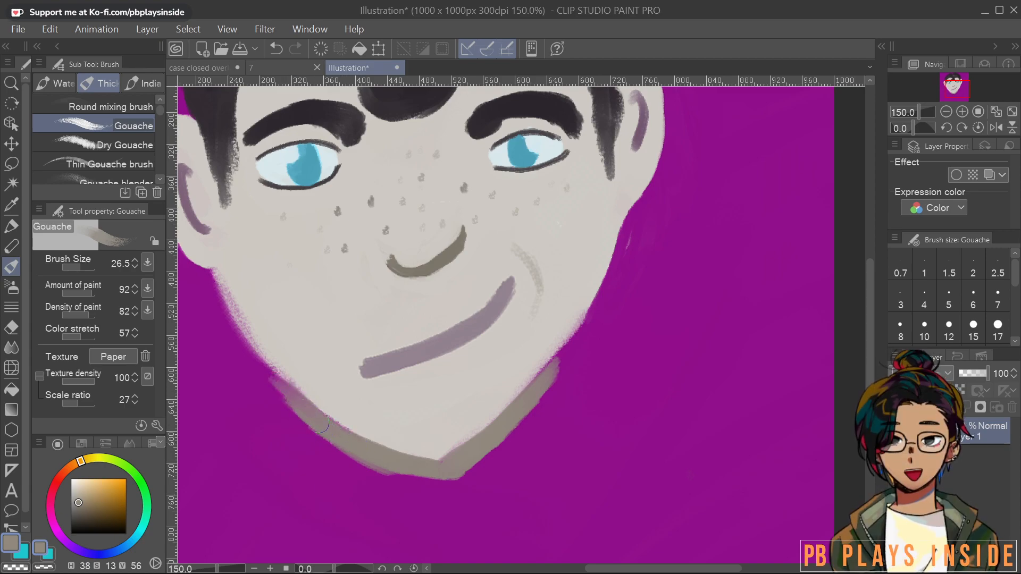
drag(539, 391, 565, 354)
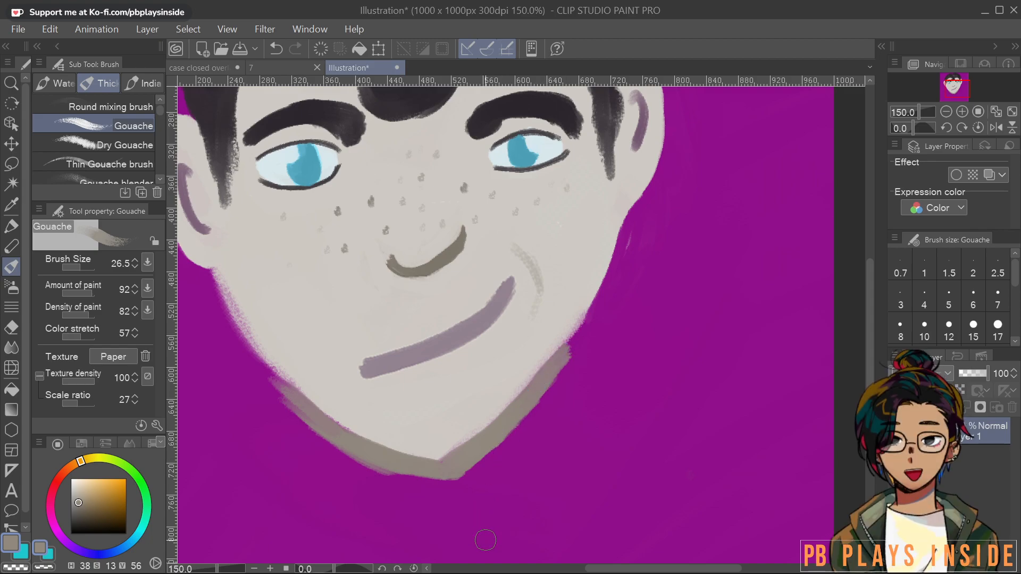
scroll(525, 426, down, 10)
scroll(535, 429, up, 12)
mouse_move(536, 428)
mouse_down()
mouse_move(540, 351)
mouse_move(632, 182)
mouse_up()
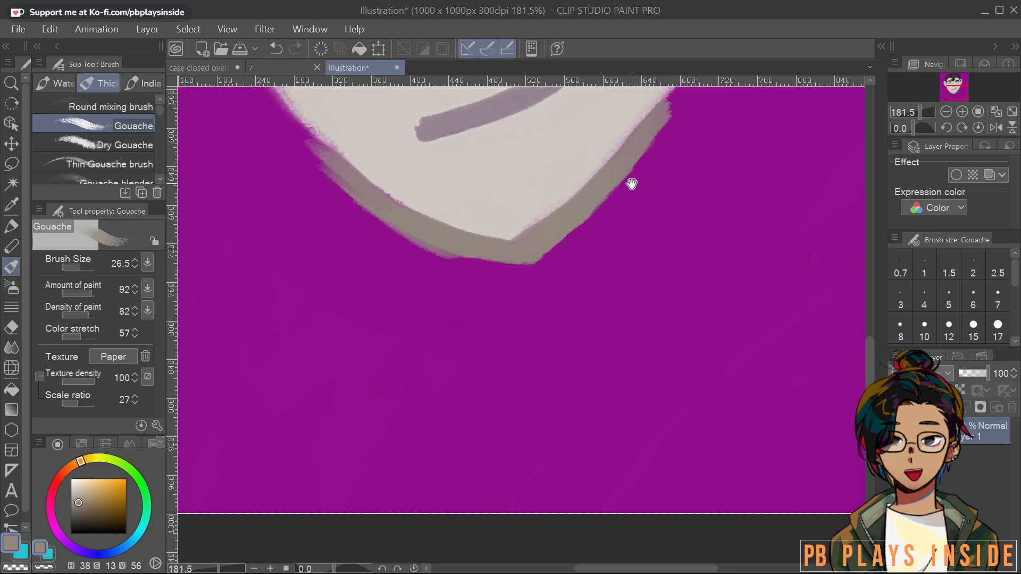
key(ctrl+z)
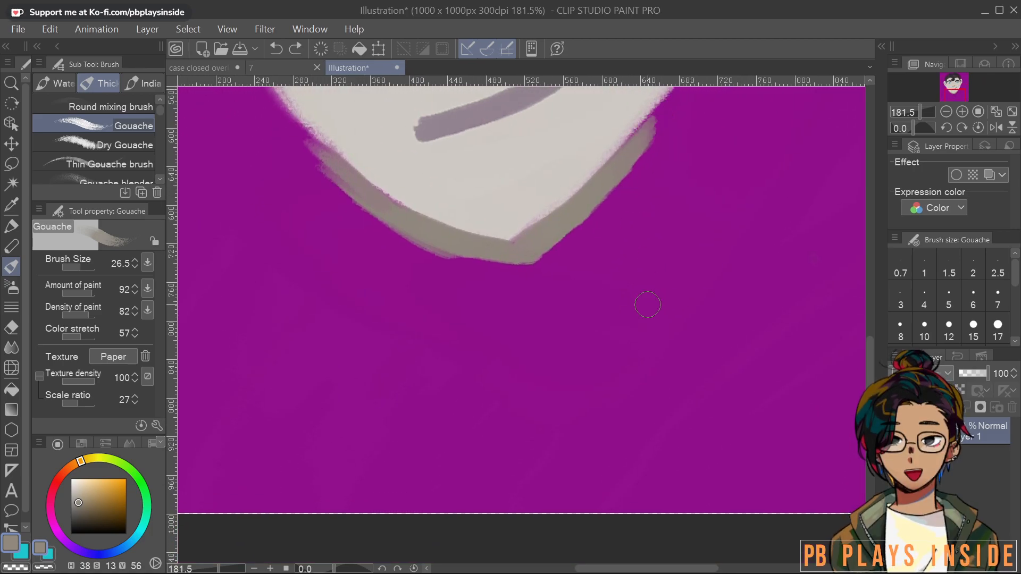
key(ctrl+y)
click(647, 305)
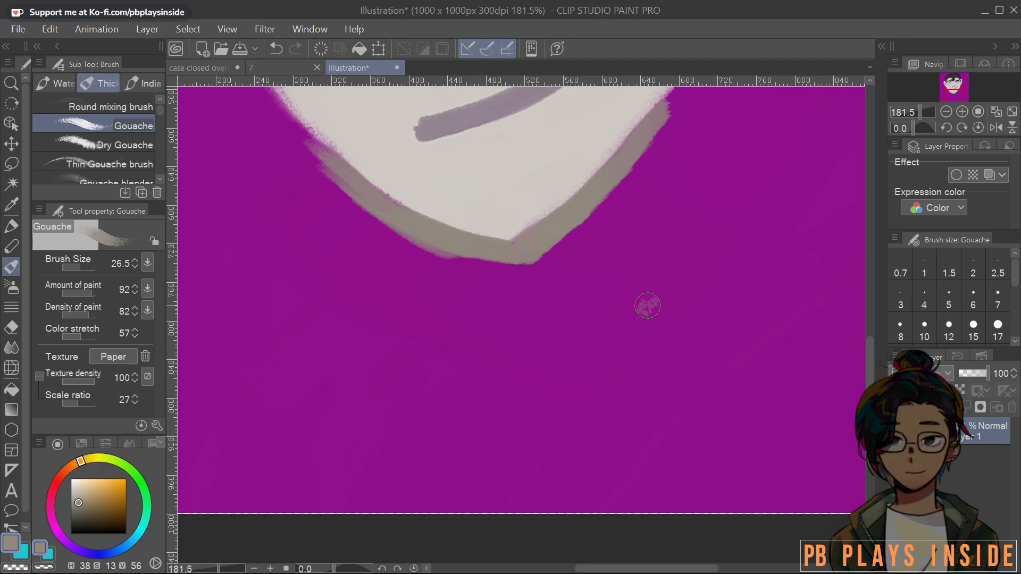
key(ctrl+z)
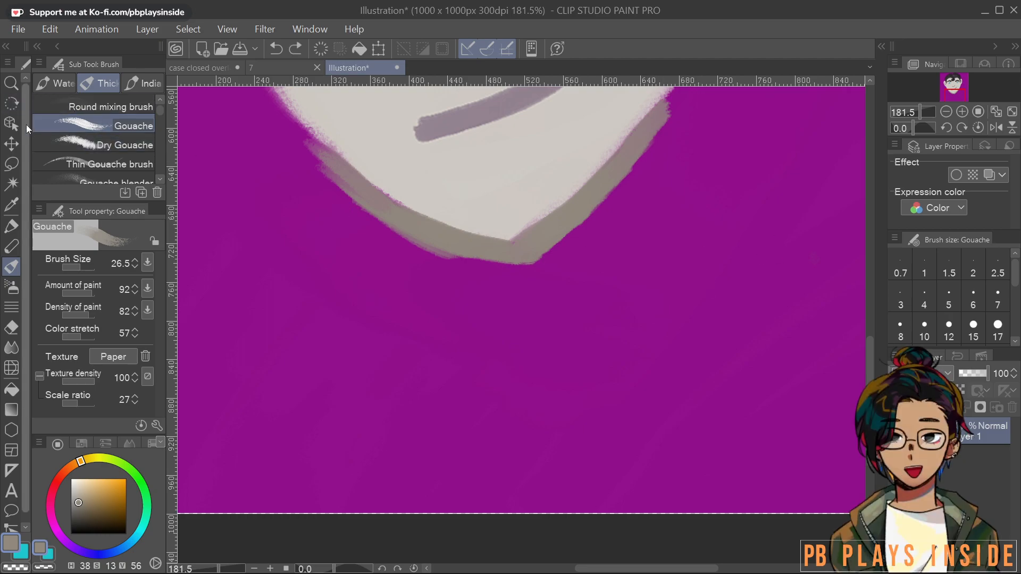
Nudge the layer slightly downward with Move layer, then return to the Gouache brush
click(11, 144)
drag(426, 252, 426, 254)
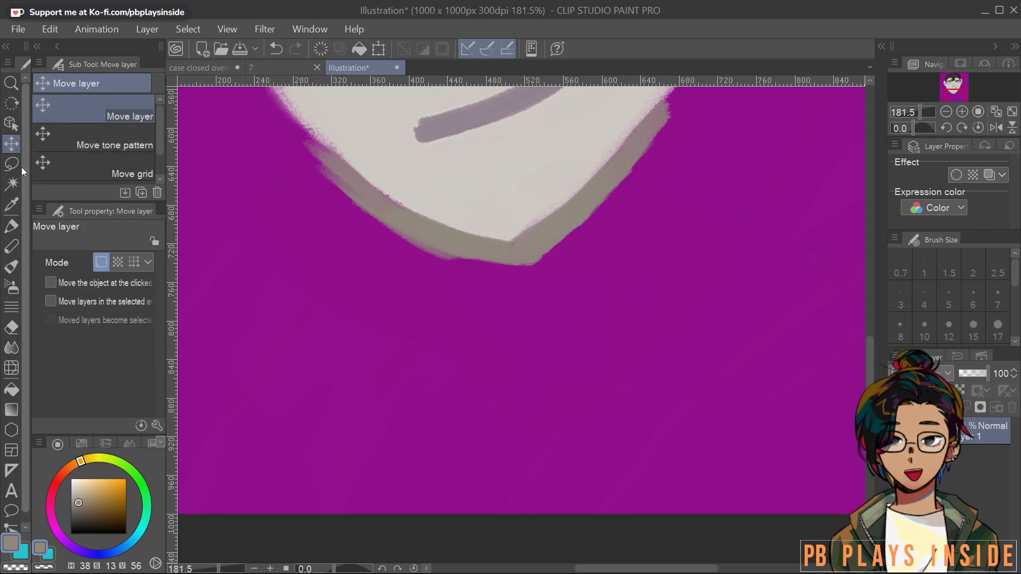
click(11, 266)
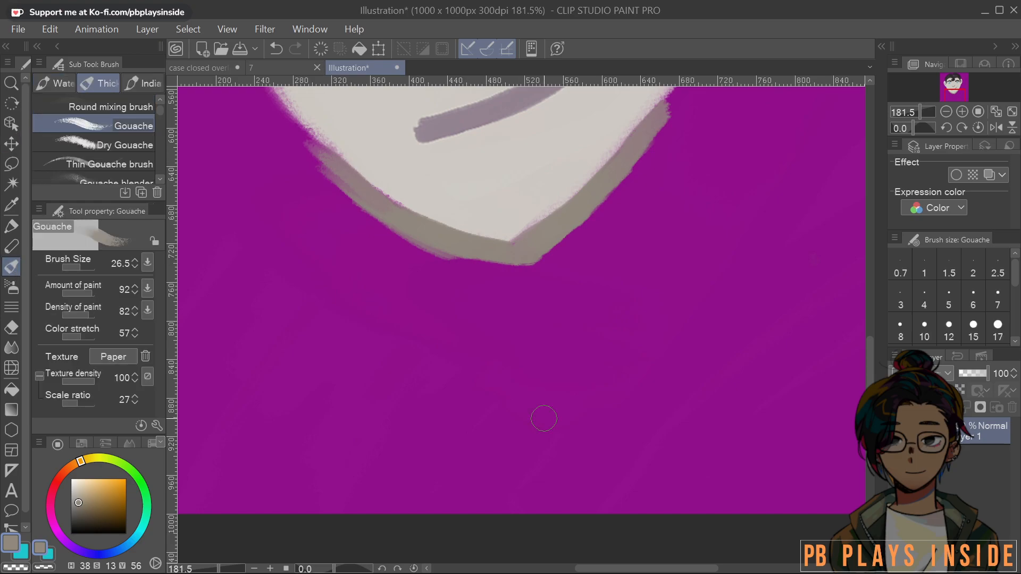
Block in both sides and the top edge of the neck beneath the jaw shadow with sampled skin colour at size 26.5
drag(627, 193, 578, 297)
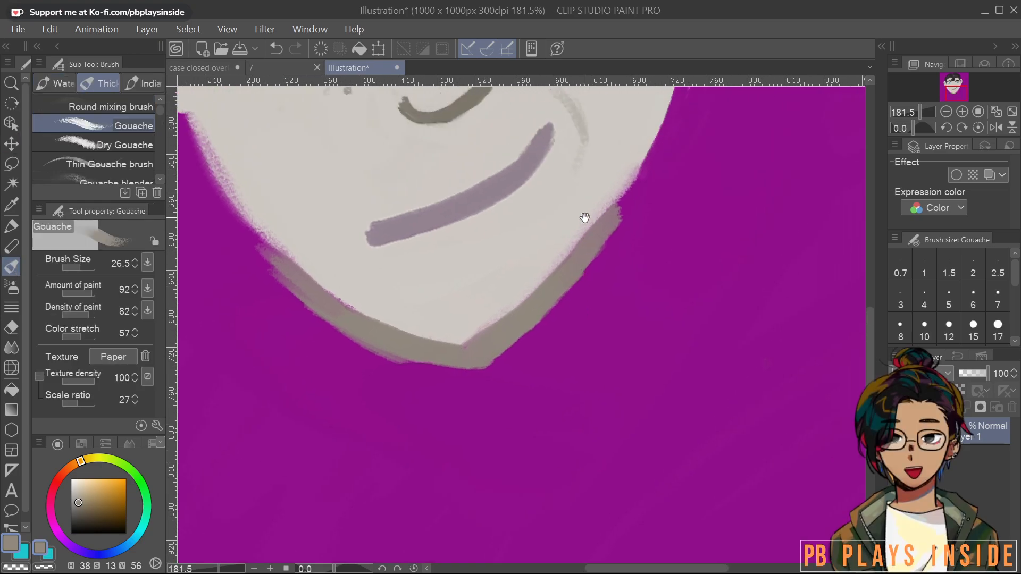
alt+click(479, 292)
mouse_move(274, 263)
mouse_down()
mouse_move(295, 417)
mouse_move(290, 316)
mouse_move(367, 362)
mouse_move(396, 370)
mouse_move(400, 358)
mouse_move(479, 379)
mouse_up()
mouse_move(620, 226)
mouse_down()
mouse_move(529, 344)
mouse_move(482, 372)
mouse_move(609, 248)
mouse_move(606, 379)
mouse_up()
mouse_move(601, 272)
mouse_down()
mouse_move(599, 410)
mouse_move(587, 415)
mouse_up()
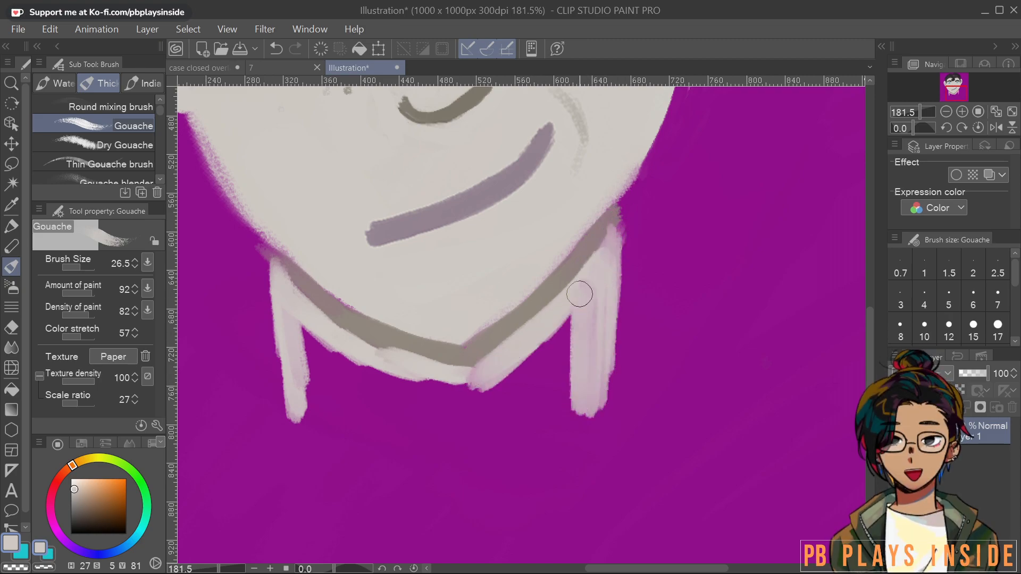
drag(585, 300, 556, 430)
drag(559, 320, 548, 433)
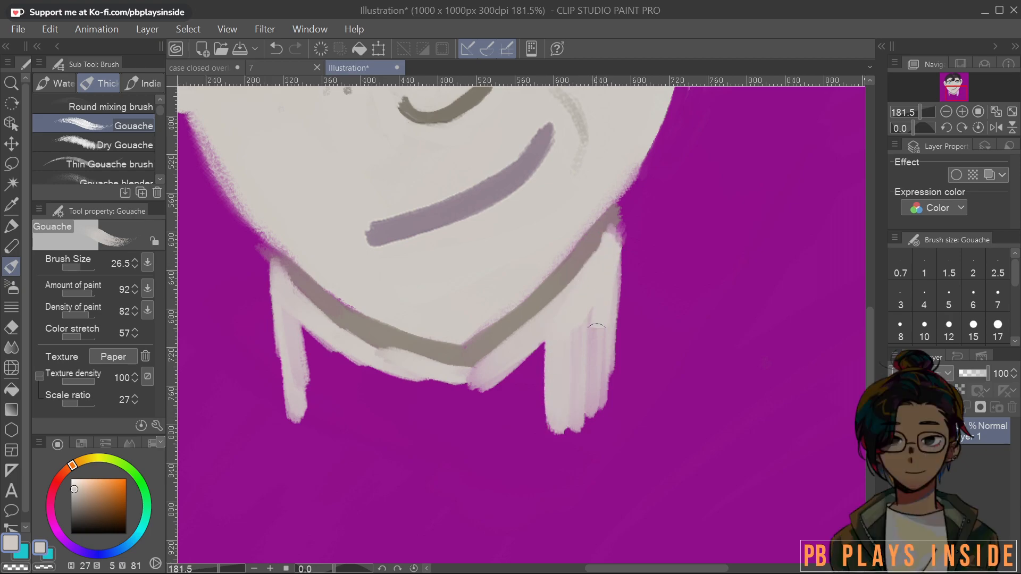
Fill the neck between its two sides with downward skin-coloured strokes at size 26.5
drag(595, 309, 588, 420)
drag(564, 346, 537, 452)
mouse_move(527, 351)
mouse_down()
mouse_move(516, 376)
mouse_move(510, 455)
mouse_up()
drag(503, 367, 481, 479)
drag(457, 381, 446, 442)
mouse_move(423, 367)
mouse_down()
mouse_move(412, 457)
mouse_move(392, 429)
mouse_up()
drag(367, 354, 353, 444)
drag(324, 317, 311, 442)
mouse_move(301, 400)
mouse_down()
mouse_move(305, 367)
mouse_move(325, 463)
mouse_up()
drag(336, 407, 355, 468)
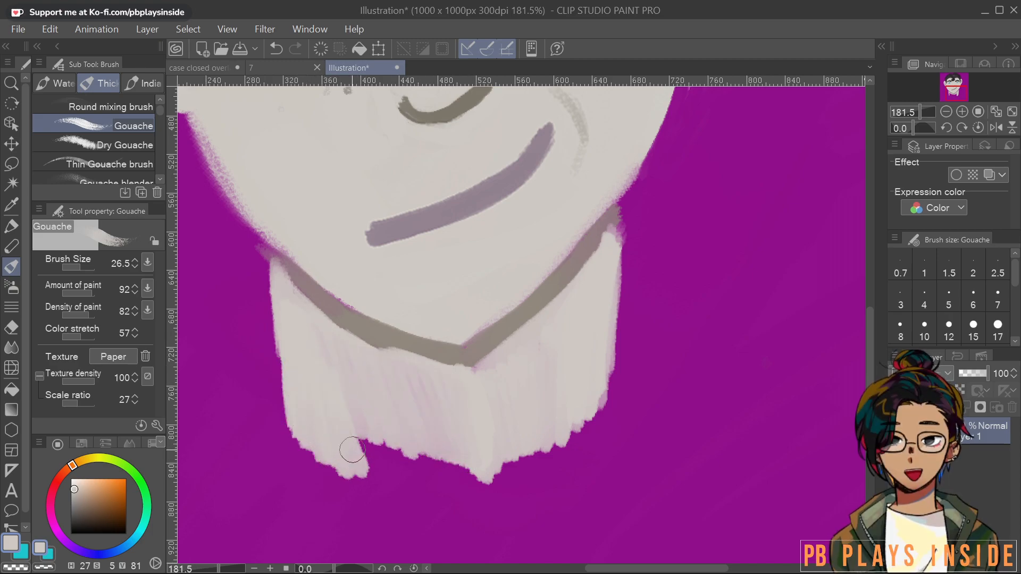
Lengthen the middle and right-hand part of the neck with further downward skin-coloured strokes at size 26.5
drag(373, 412, 379, 479)
mouse_move(404, 375)
mouse_down()
mouse_move(433, 449)
mouse_move(468, 481)
mouse_up()
drag(439, 394, 492, 495)
drag(505, 441, 534, 486)
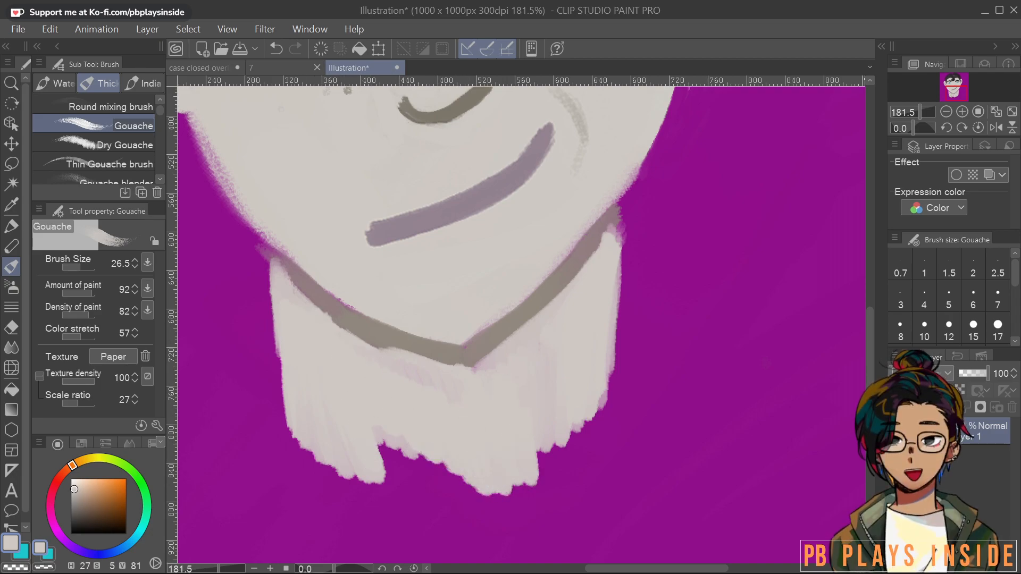
drag(520, 424, 537, 474)
drag(526, 368, 546, 468)
drag(546, 388, 563, 464)
drag(559, 383, 575, 454)
Enlarge the brush and smooth the neck's streaks and ragged lower edge with broad skin-coloured strokes
key(])
key(])
key(])
drag(579, 378, 575, 419)
mouse_move(588, 319)
mouse_down()
mouse_move(543, 396)
mouse_move(518, 415)
mouse_move(493, 412)
mouse_move(469, 470)
mouse_move(442, 486)
mouse_move(368, 398)
mouse_move(350, 416)
mouse_move(349, 457)
mouse_move(327, 457)
mouse_move(319, 489)
mouse_up()
Clean the lower edge of the jaw shadow with skin colour at size 18.7 and touch up its left-hand end with sampled shadow colour
key([)
key([)
key([)
key([)
drag(506, 341, 471, 369)
drag(387, 353, 297, 293)
alt+click(312, 287)
drag(287, 257, 271, 252)
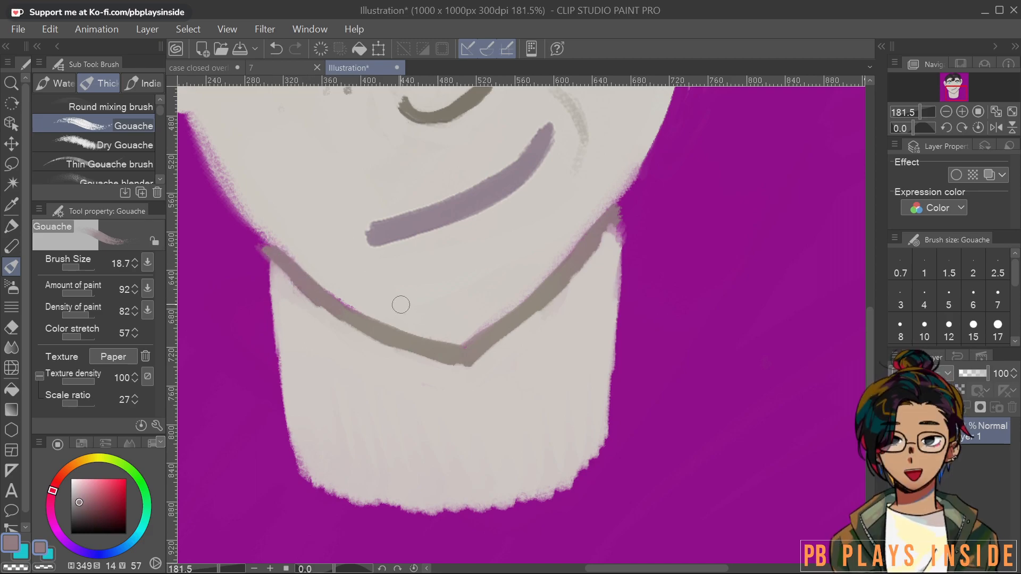
Widen the jaw shadow below the chin into a broad band with mauve-grey strokes at size 18.7 along both sides of the neck
drag(611, 220, 502, 379)
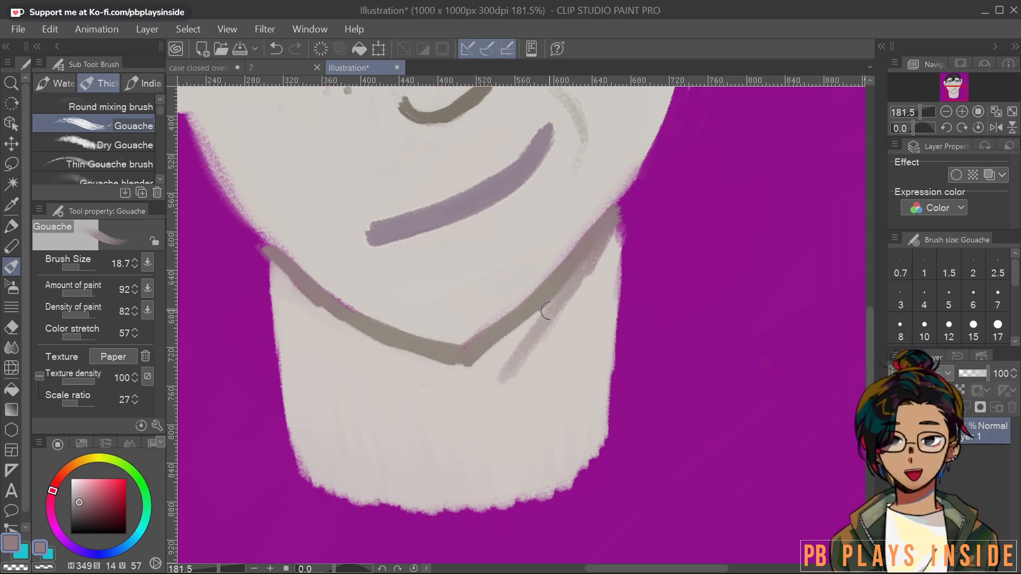
drag(550, 301, 479, 386)
drag(532, 317, 462, 389)
mouse_move(288, 278)
mouse_down()
mouse_move(356, 332)
mouse_move(347, 334)
mouse_move(418, 372)
mouse_up()
mouse_move(351, 327)
mouse_down()
mouse_move(463, 386)
mouse_move(479, 383)
mouse_move(401, 365)
mouse_move(330, 322)
mouse_up()
mouse_move(300, 271)
mouse_down()
mouse_move(382, 332)
mouse_move(467, 368)
mouse_move(528, 313)
mouse_move(480, 343)
mouse_move(610, 239)
mouse_up()
mouse_move(611, 238)
mouse_down()
mouse_move(555, 304)
mouse_move(612, 242)
mouse_up()
drag(612, 242, 548, 339)
mouse_move(548, 339)
mouse_down()
mouse_move(593, 271)
mouse_move(495, 397)
mouse_move(478, 391)
mouse_move(487, 372)
mouse_move(460, 381)
mouse_up()
mouse_move(290, 277)
mouse_down()
mouse_move(270, 264)
mouse_move(452, 395)
mouse_move(478, 400)
mouse_up()
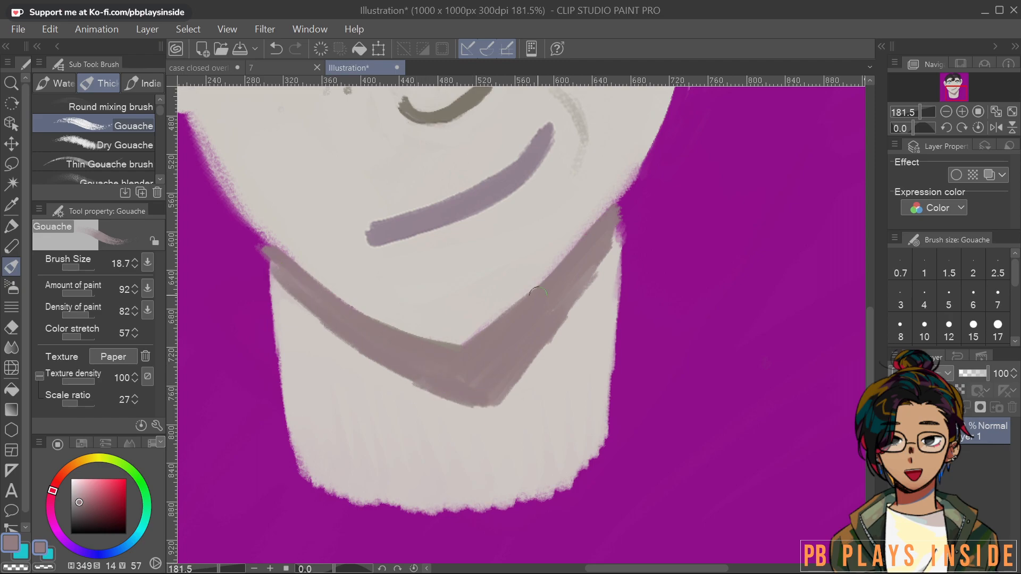
Trim the lower right-hand edge of the jaw shadow with sampled skin colour at size 18.7
alt+click(506, 386)
alt+click(514, 394)
drag(608, 262, 500, 417)
drag(540, 352, 490, 419)
drag(564, 318, 504, 390)
drag(584, 305, 477, 425)
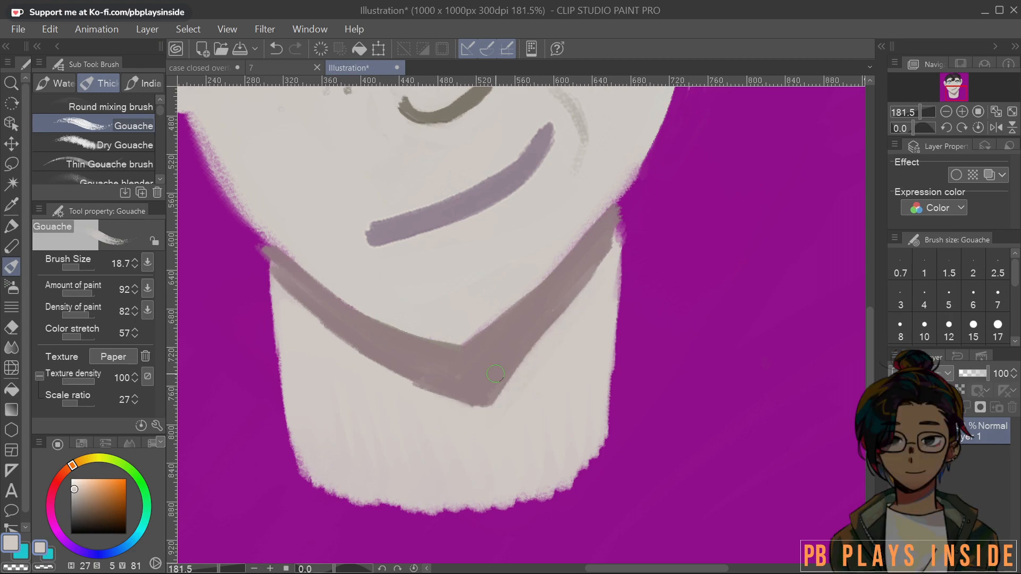
Touch up the right-hand end of the jaw shadow with sampled shadow colour and sample the neck's skin colour
scroll(495, 374, down, 4)
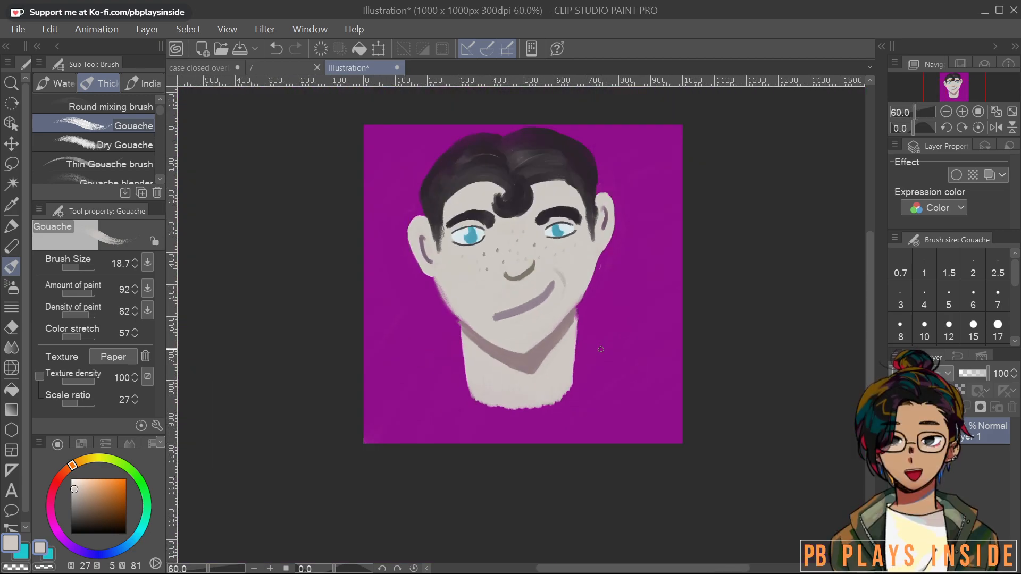
scroll(601, 349, up, 3)
drag(601, 392, 600, 368)
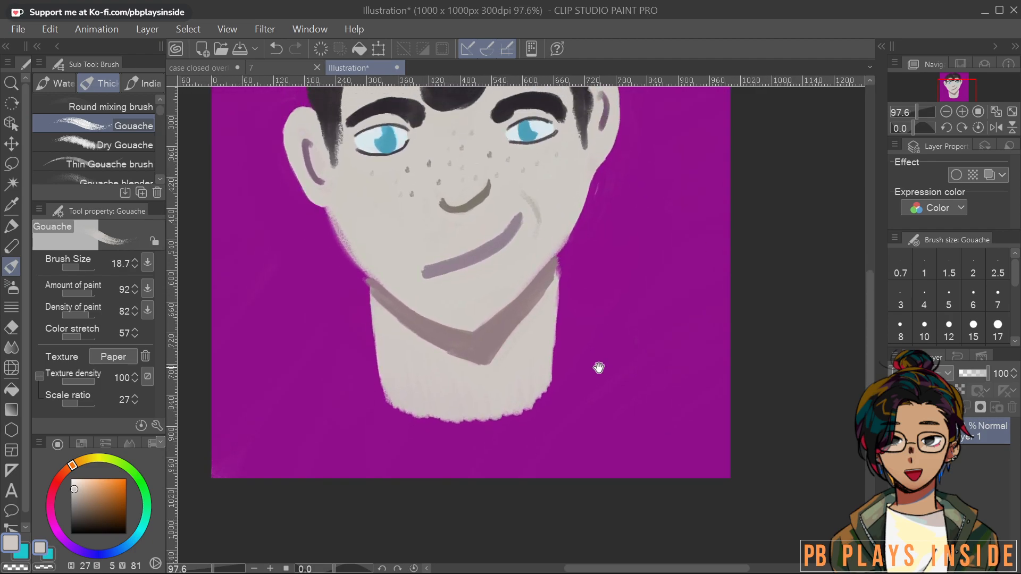
scroll(590, 367, up, 1)
scroll(590, 366, up, 1)
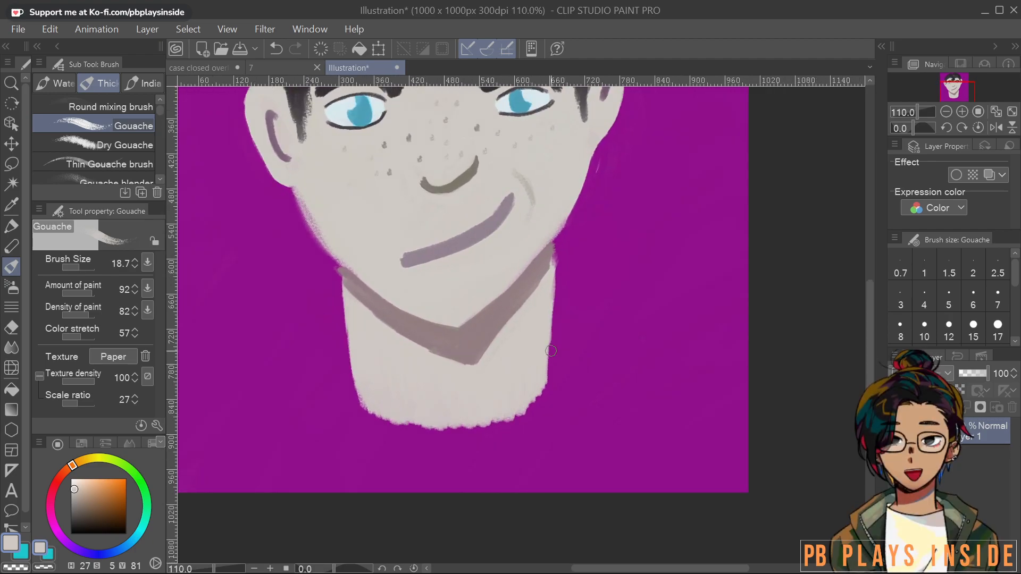
alt+click(547, 264)
drag(544, 266, 551, 258)
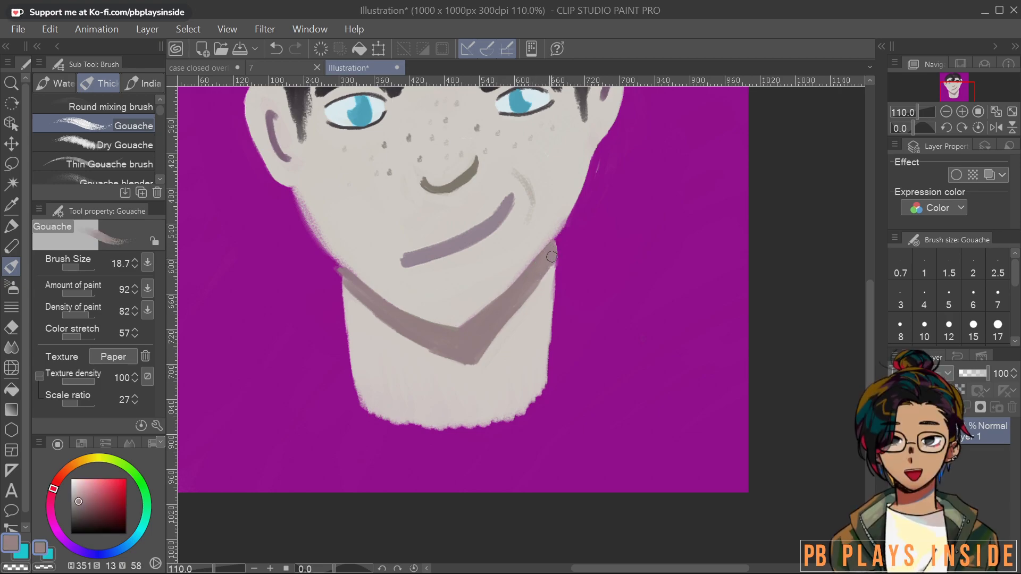
alt+click(546, 293)
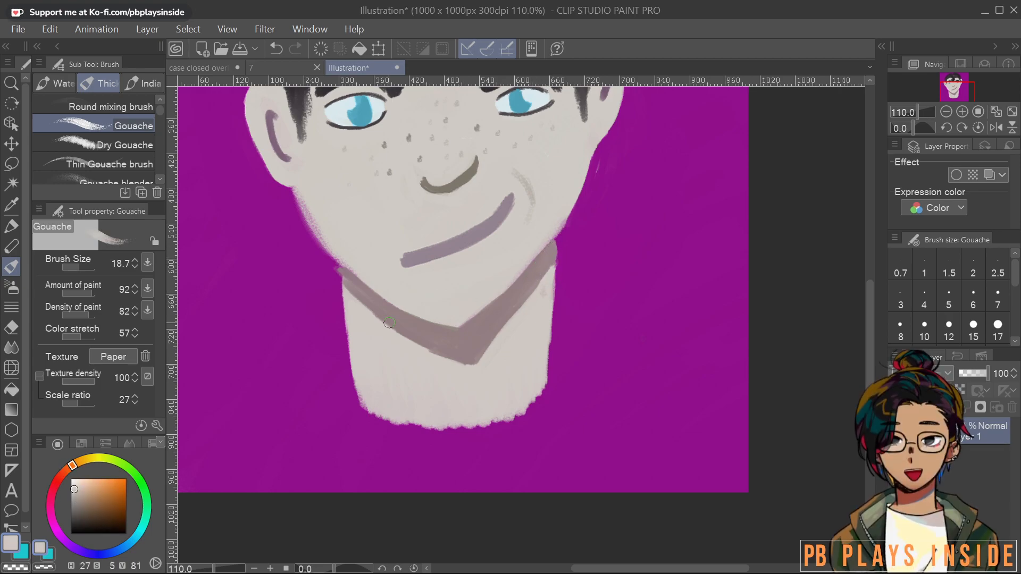
Refine the left-hand end of the jaw shadow and the neck's outer edges with sampled shadow, skin and background purple colours
alt+click(363, 288)
mouse_move(343, 286)
mouse_down()
mouse_move(347, 315)
mouse_move(341, 270)
mouse_move(362, 290)
mouse_move(339, 312)
mouse_up()
alt+click(353, 310)
alt+click(355, 314)
alt+click(361, 283)
alt+click(370, 320)
alt+click(340, 329)
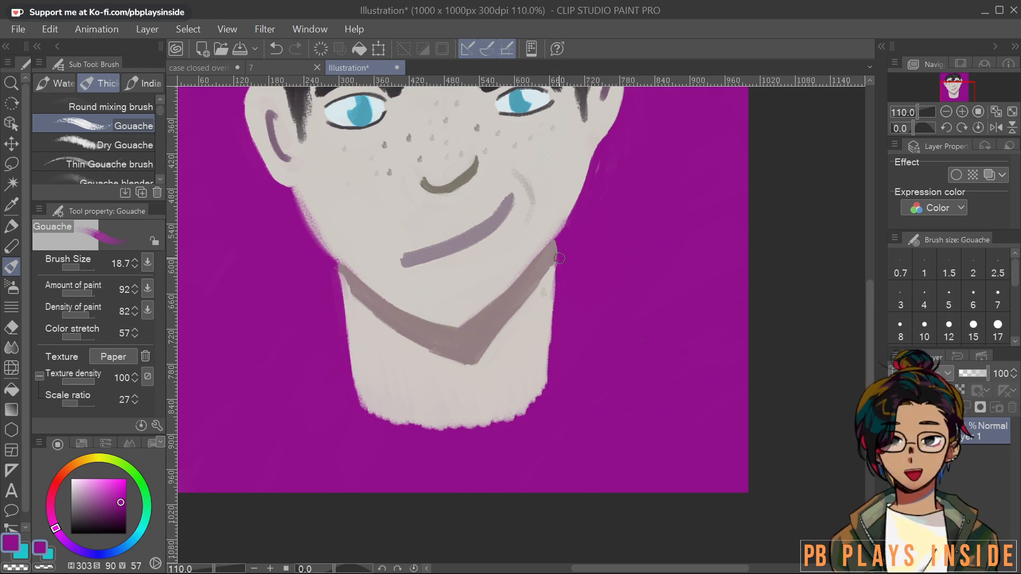
alt+click(541, 308)
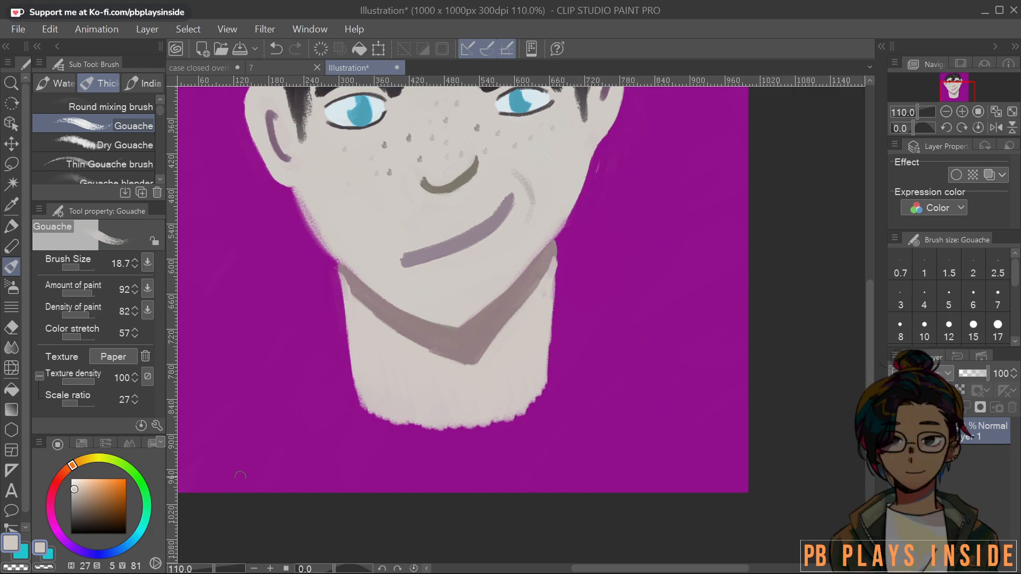
Paint a pale off-white shirt collar curving around the base of the neck with the Gouache brush at size 61.7
click(80, 520)
scroll(544, 364, down, 3)
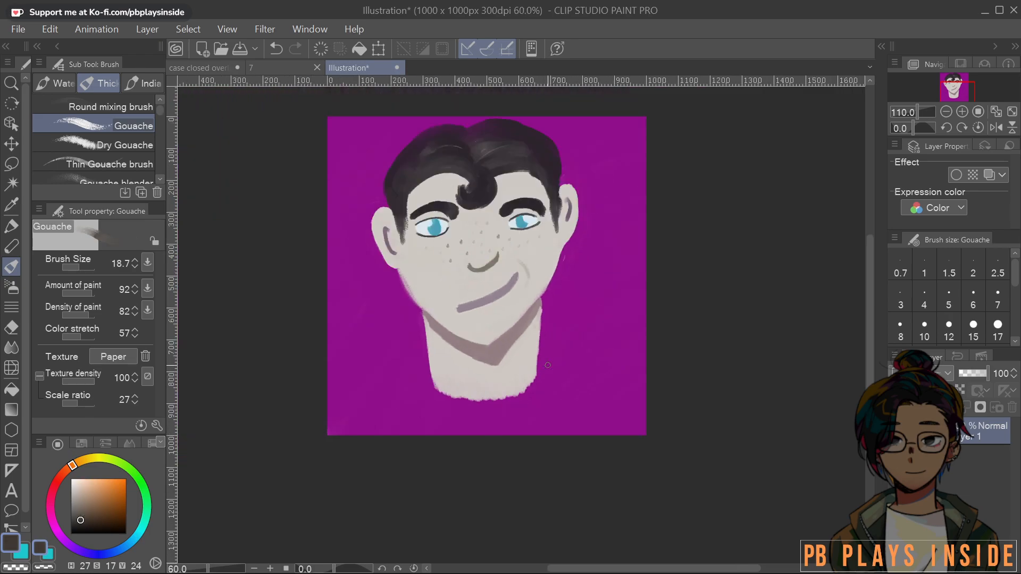
scroll(574, 417, up, 2)
scroll(585, 418, up, 1)
drag(586, 418, 675, 450)
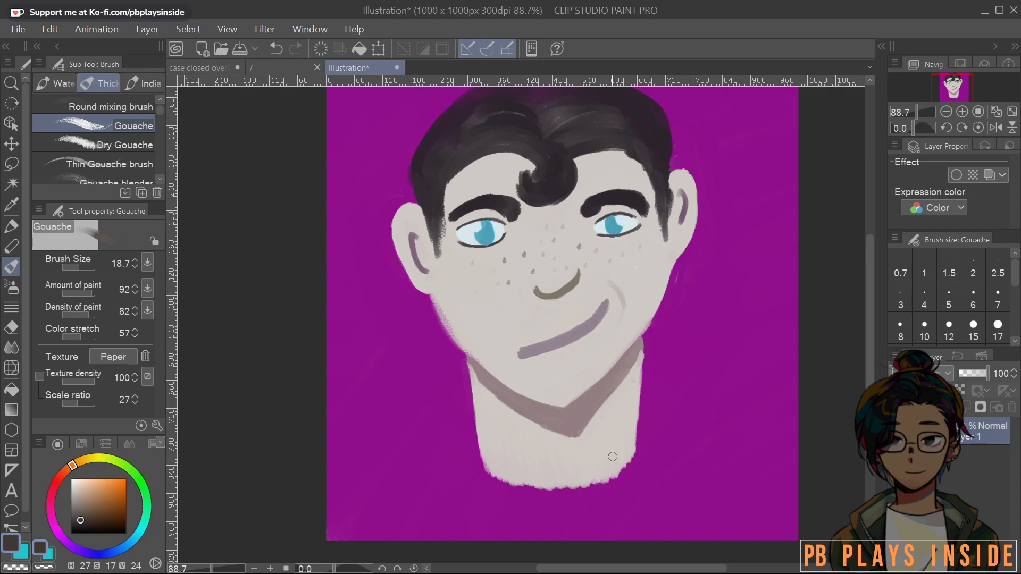
click(73, 486)
mouse_move(473, 451)
mouse_down()
mouse_move(531, 503)
mouse_move(619, 506)
mouse_move(509, 488)
mouse_move(560, 498)
mouse_move(634, 455)
mouse_move(558, 493)
mouse_move(606, 478)
mouse_move(630, 456)
mouse_move(584, 480)
mouse_move(476, 460)
mouse_move(538, 475)
mouse_up()
drag(643, 412, 638, 440)
mouse_move(479, 459)
mouse_down()
mouse_move(463, 441)
mouse_move(461, 466)
mouse_up()
mouse_move(646, 410)
mouse_down()
mouse_move(652, 452)
mouse_move(644, 430)
mouse_move(653, 405)
mouse_up()
Clean up around the collar's right-hand end with background purple and smooth its lower edge with sampled off-white
alt+click(682, 364)
alt+click(639, 453)
mouse_move(640, 451)
mouse_down()
mouse_move(645, 433)
mouse_move(650, 453)
mouse_up()
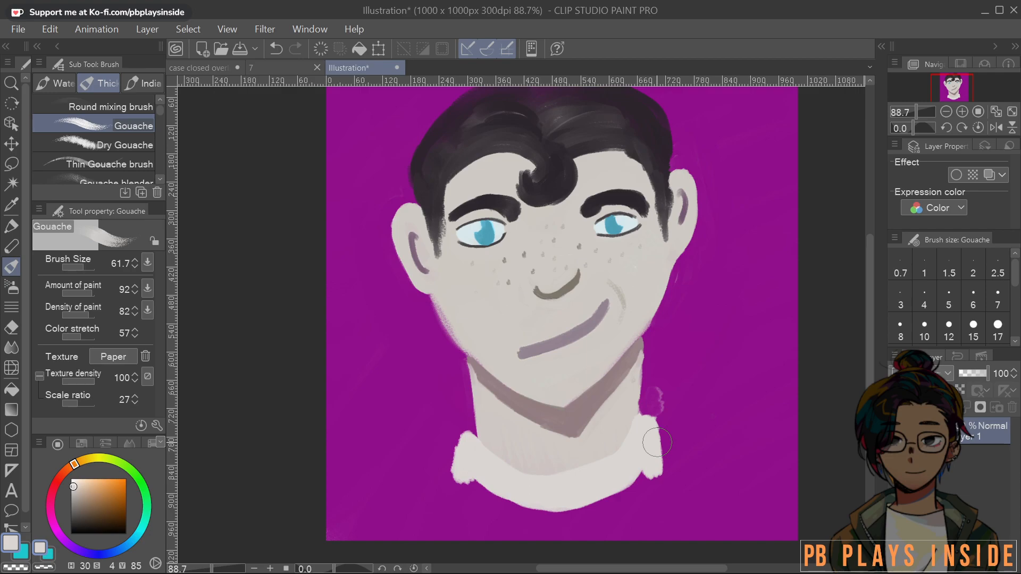
alt+click(682, 403)
mouse_move(674, 379)
mouse_down()
mouse_move(665, 399)
mouse_move(681, 374)
mouse_up()
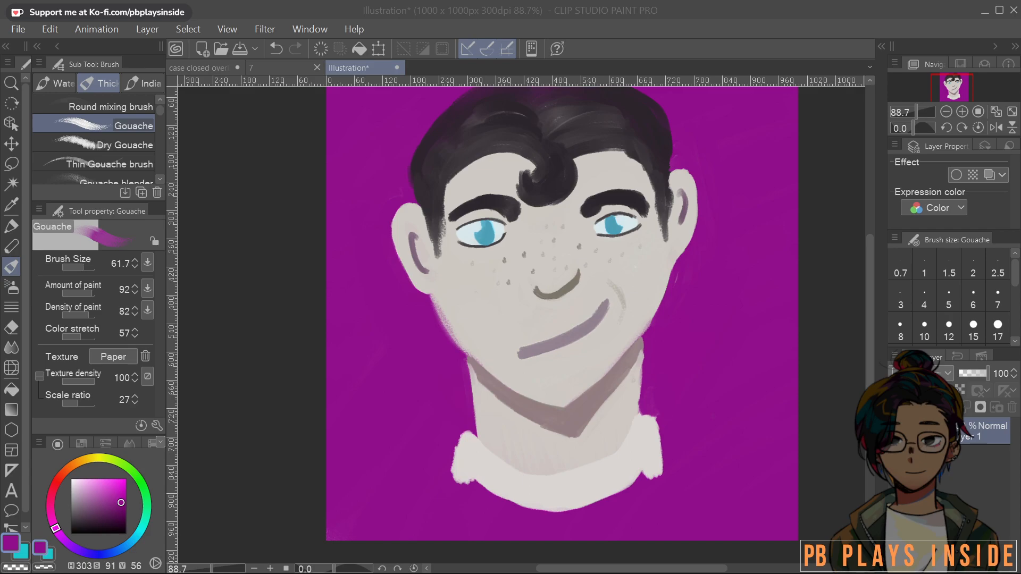
mouse_move(641, 452)
mouse_down()
mouse_move(639, 468)
mouse_move(628, 467)
mouse_move(647, 463)
mouse_move(628, 481)
mouse_up()
alt+click(656, 427)
mouse_move(472, 477)
mouse_down()
mouse_move(499, 484)
mouse_move(471, 474)
mouse_move(498, 496)
mouse_move(465, 479)
mouse_move(534, 503)
mouse_move(643, 475)
mouse_up()
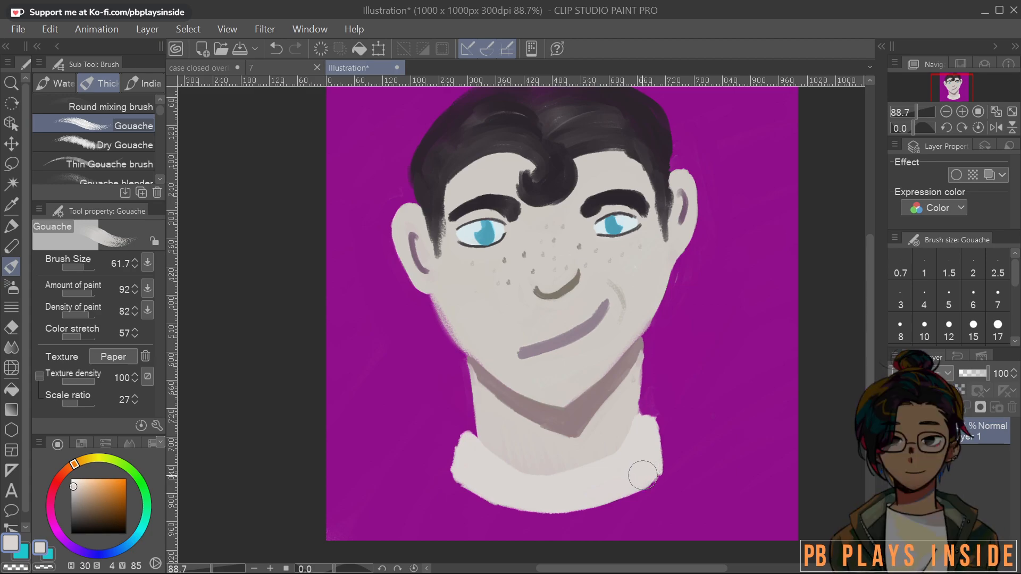
Outline and fill the right-hand front of the jacket in near-black at size 61.7, from the collar down to the canvas's lower edge
click(67, 522)
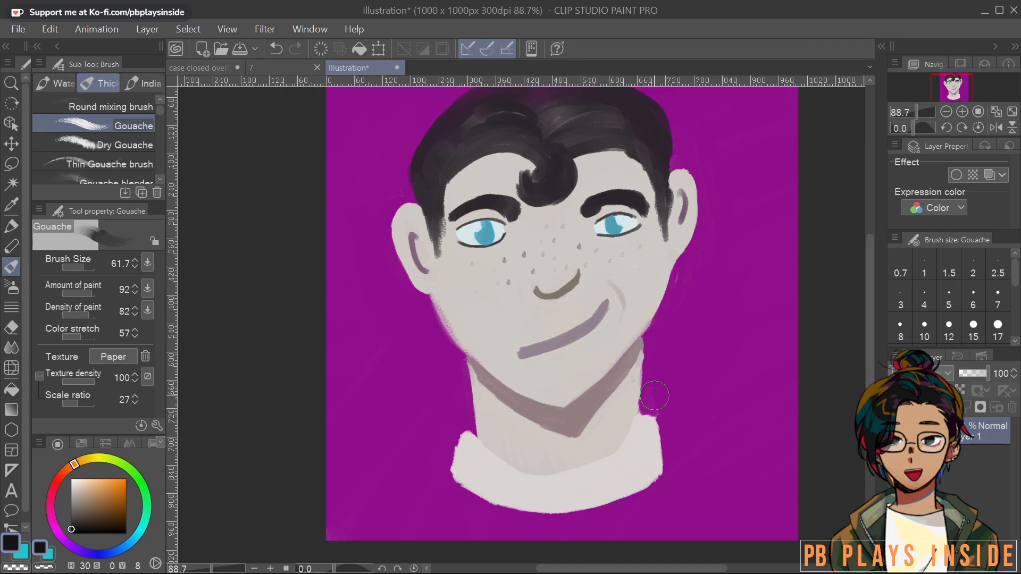
mouse_move(655, 395)
mouse_down()
mouse_move(640, 407)
mouse_move(668, 439)
mouse_move(646, 410)
mouse_move(684, 516)
mouse_up()
mouse_move(641, 404)
mouse_down()
mouse_move(706, 463)
mouse_move(739, 532)
mouse_move(682, 530)
mouse_up()
alt+click(701, 440)
mouse_move(693, 461)
mouse_down()
mouse_move(696, 492)
mouse_move(660, 428)
mouse_move(686, 467)
mouse_move(706, 461)
mouse_move(689, 434)
mouse_up()
alt+click(721, 478)
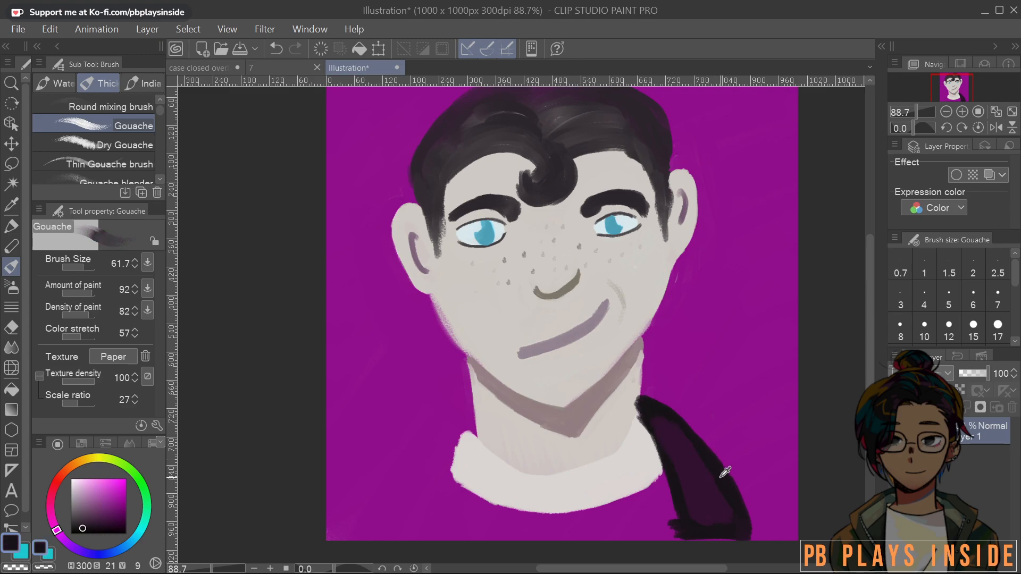
mouse_move(721, 480)
mouse_down()
mouse_move(703, 462)
mouse_move(710, 491)
mouse_move(661, 422)
mouse_move(700, 519)
mouse_move(713, 517)
mouse_move(710, 492)
mouse_up()
Paint the left-hand jacket front in near-black, widen the right-hand one, and extend both shoulders out to the canvas edges
mouse_move(468, 427)
mouse_down()
mouse_move(385, 530)
mouse_move(415, 537)
mouse_move(466, 486)
mouse_move(468, 439)
mouse_move(436, 537)
mouse_move(440, 484)
mouse_move(460, 433)
mouse_move(410, 513)
mouse_move(367, 542)
mouse_move(400, 515)
mouse_up()
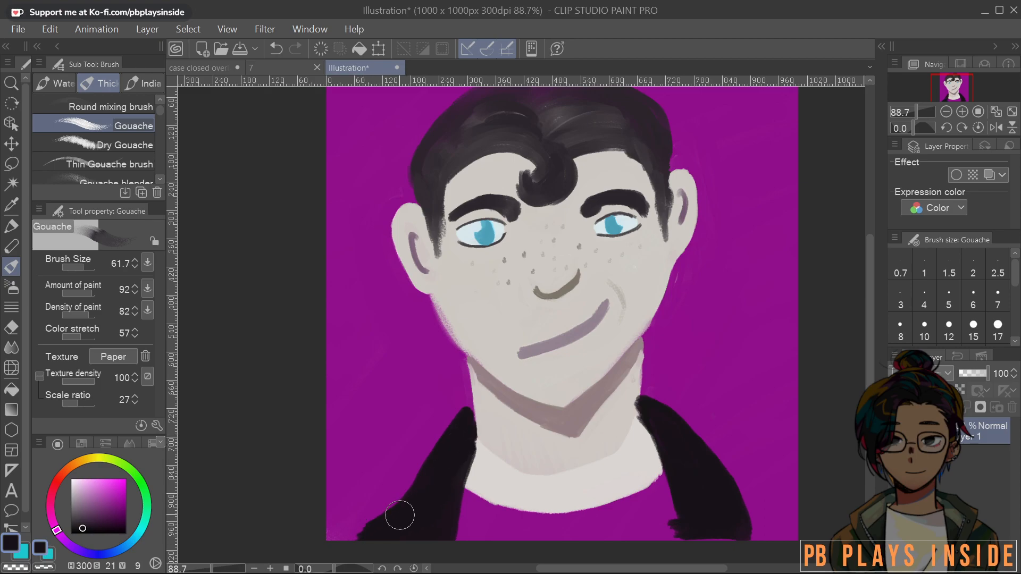
mouse_move(665, 423)
mouse_down()
mouse_move(752, 540)
mouse_move(702, 528)
mouse_up()
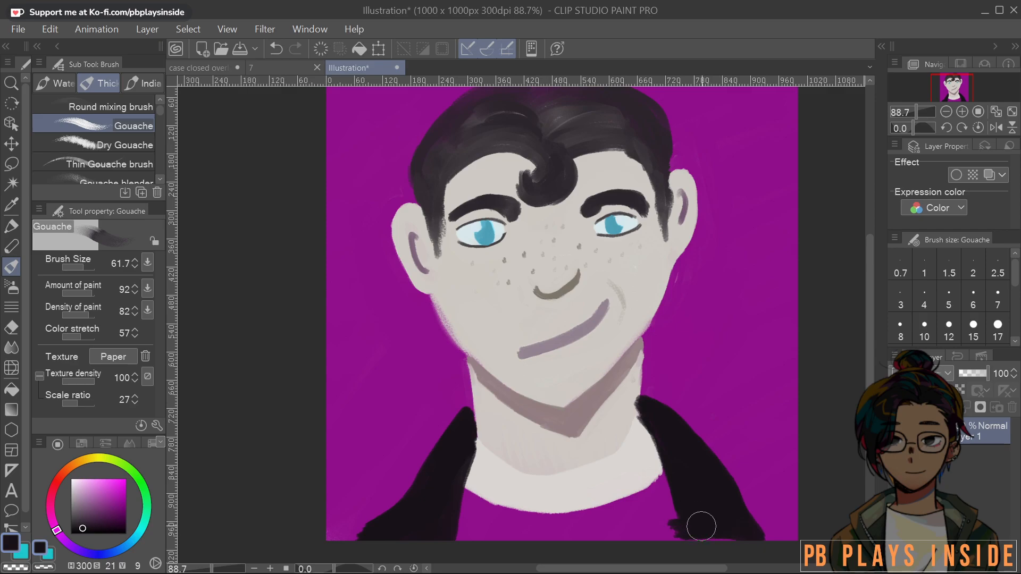
mouse_move(739, 484)
mouse_down()
mouse_move(730, 478)
mouse_move(787, 471)
mouse_move(731, 473)
mouse_move(817, 459)
mouse_up()
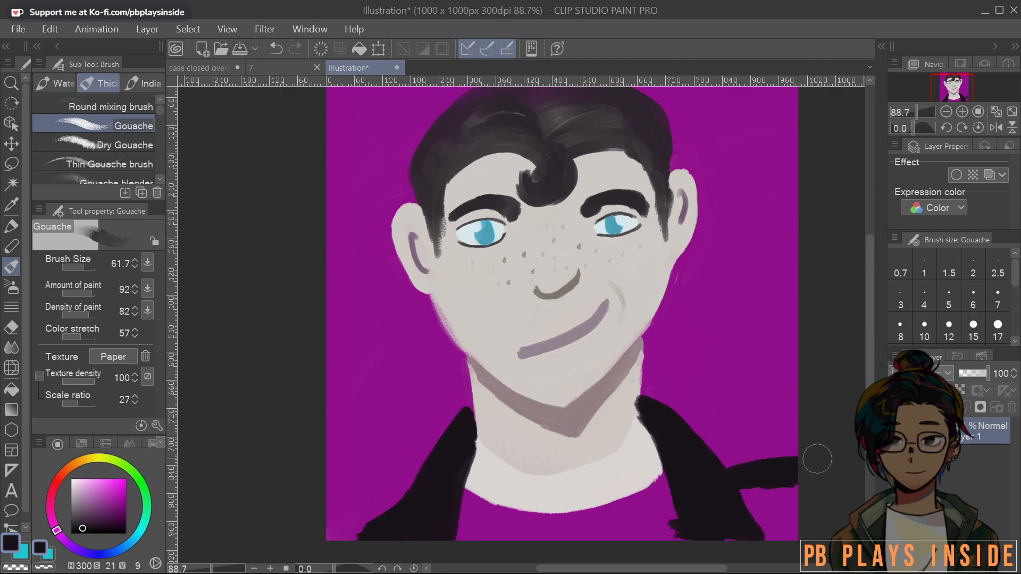
mouse_move(409, 485)
mouse_down()
mouse_move(341, 494)
mouse_move(412, 483)
mouse_move(381, 482)
mouse_move(325, 527)
mouse_up()
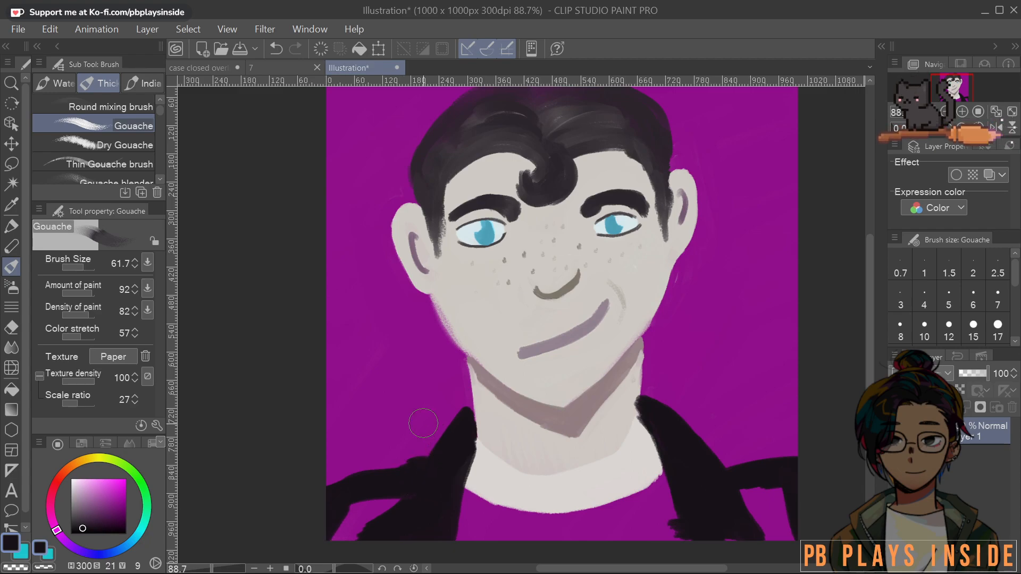
Add dark grey patches on both shoulders and on the outer lower parts of the jacket at size 61.7
click(79, 523)
mouse_move(401, 468)
mouse_down()
mouse_move(377, 462)
mouse_move(388, 456)
mouse_move(340, 476)
mouse_move(395, 449)
mouse_up()
mouse_move(756, 454)
mouse_down()
mouse_move(798, 450)
mouse_move(763, 451)
mouse_move(788, 439)
mouse_up()
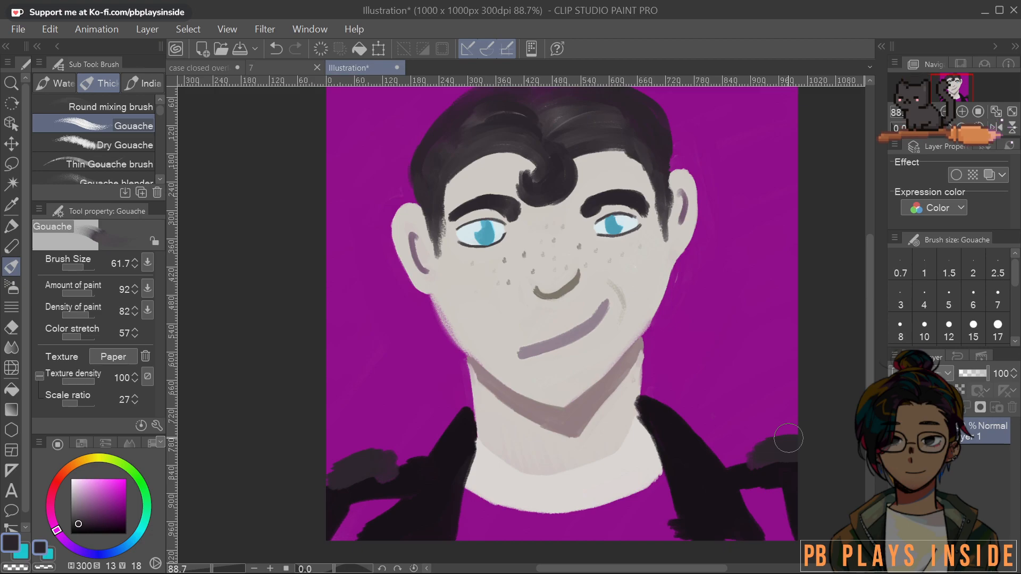
drag(734, 517, 730, 522)
drag(386, 532, 403, 509)
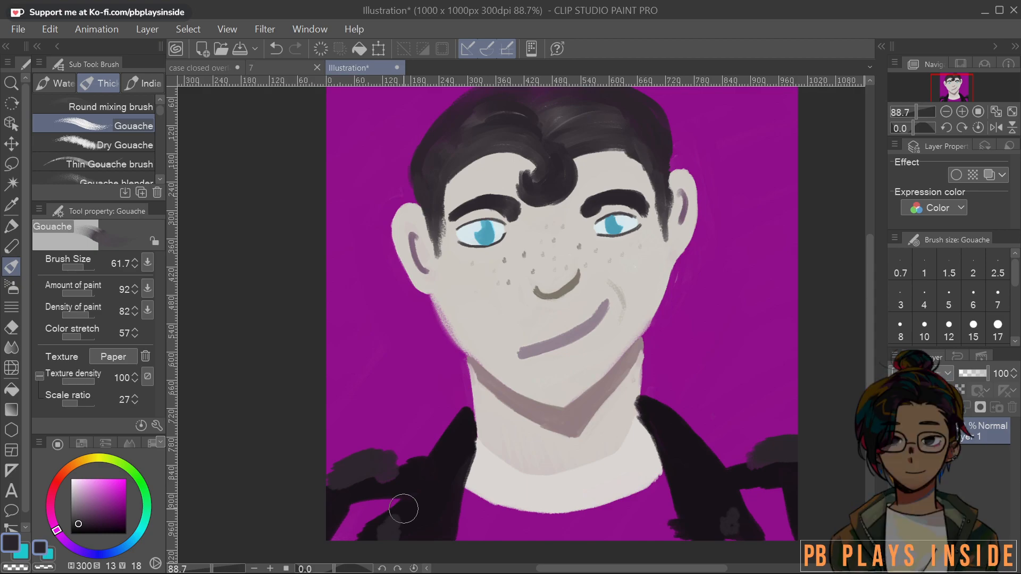
Fill the shirt front down to the canvas's lower edge with sampled off-white and darken the right-hand jacket's inner edge with sampled near-black
alt+click(517, 457)
mouse_move(502, 498)
mouse_down()
mouse_move(495, 526)
mouse_move(502, 504)
mouse_move(528, 545)
mouse_move(546, 535)
mouse_move(551, 509)
mouse_move(588, 563)
mouse_move(597, 494)
mouse_move(615, 543)
mouse_move(637, 560)
mouse_move(633, 484)
mouse_move(650, 546)
mouse_up()
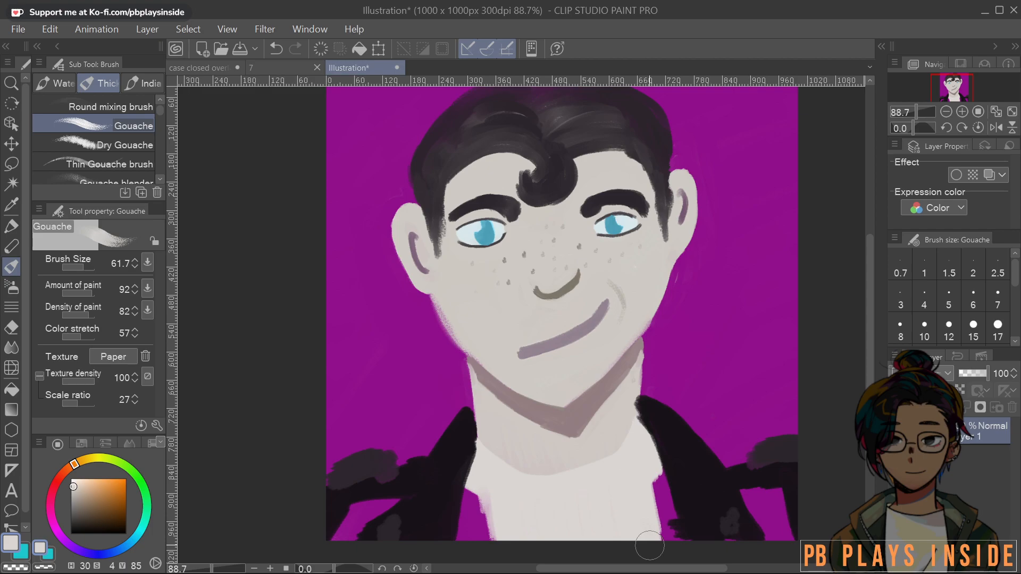
alt+click(690, 479)
mouse_move(669, 482)
mouse_down()
mouse_move(661, 514)
mouse_move(667, 508)
mouse_up()
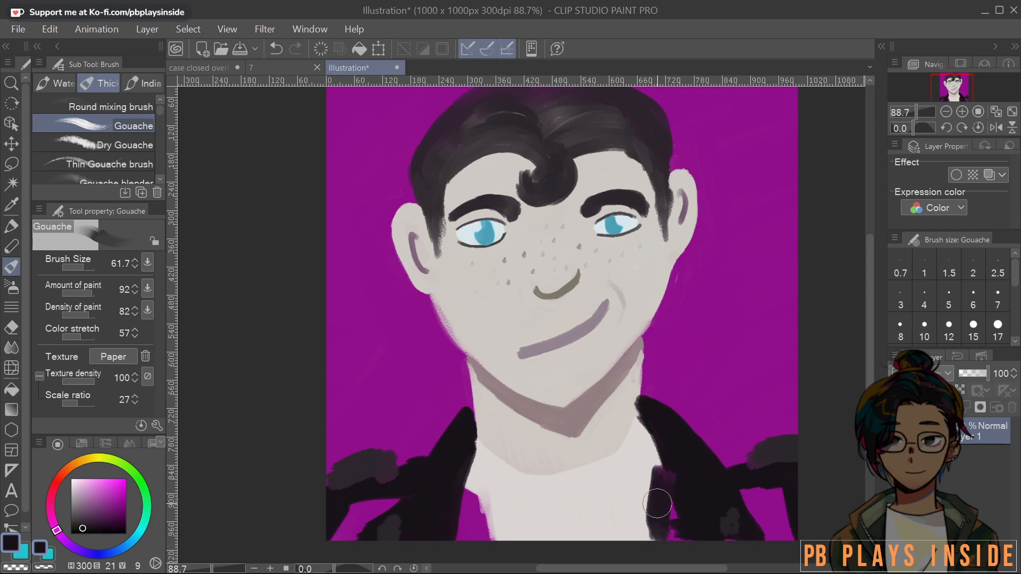
Paint lighter dark grey strips along the inner edges of both jacket fronts at size 61.7
click(78, 520)
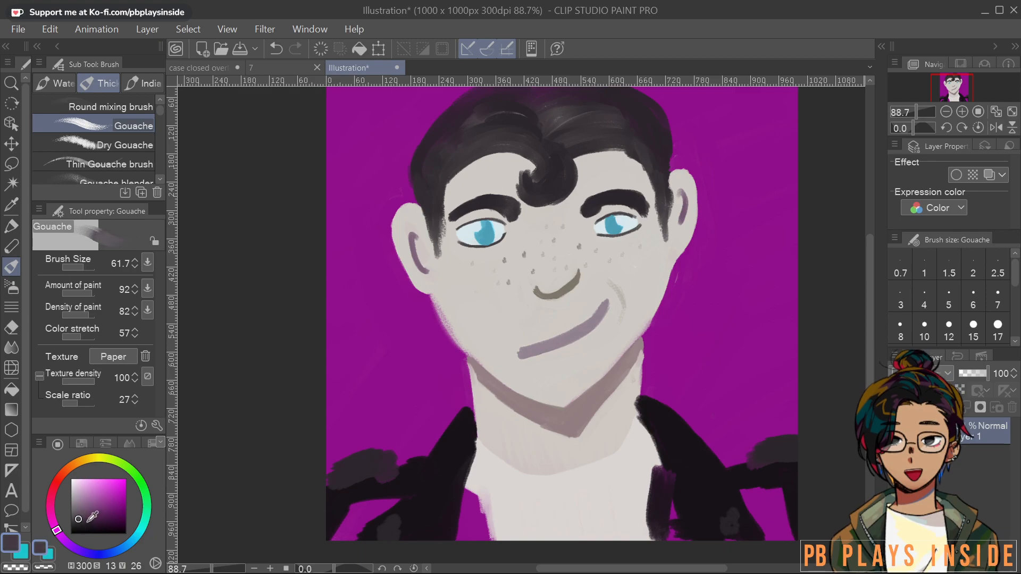
click(96, 527)
mouse_move(657, 490)
mouse_down()
mouse_move(684, 552)
mouse_move(669, 531)
mouse_move(675, 555)
mouse_up()
click(78, 520)
mouse_move(461, 490)
mouse_down()
mouse_move(457, 532)
mouse_move(471, 494)
mouse_move(468, 506)
mouse_up()
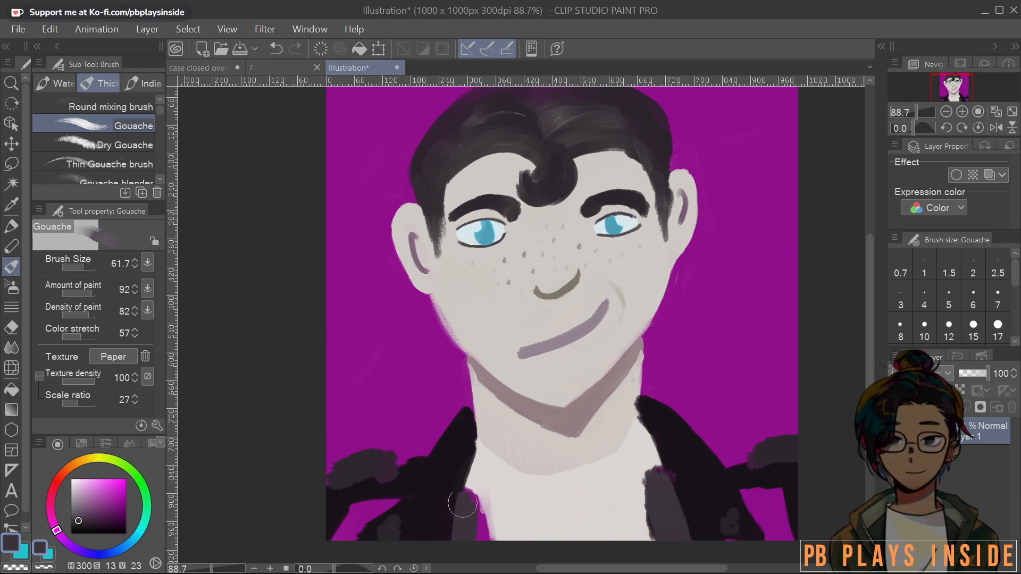
Narrow the grey inner strips and cover the right-hand grey patch with sampled near-black on both jacket fronts
alt+click(444, 486)
drag(458, 463, 452, 531)
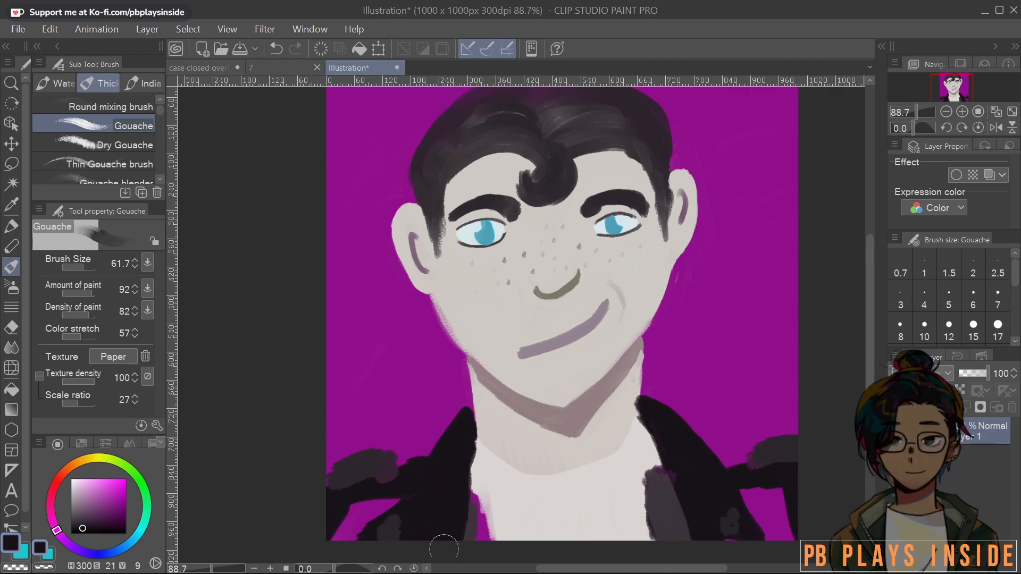
drag(648, 412, 705, 534)
mouse_move(694, 494)
mouse_down()
mouse_move(709, 527)
mouse_move(732, 531)
mouse_move(725, 497)
mouse_up()
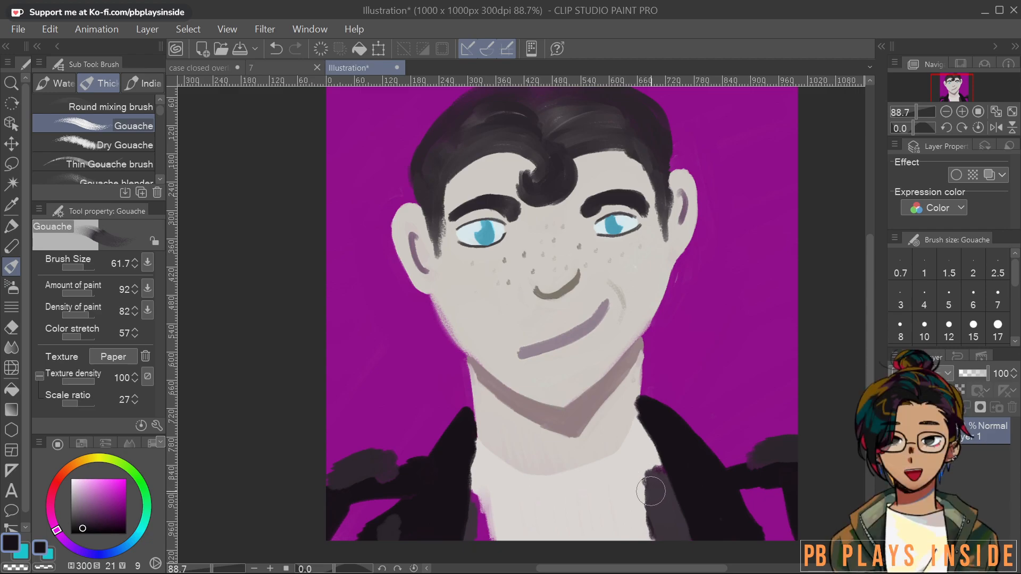
Extend both jacket fronts inward over the shirt with near-black strokes, covering the grey inner strips and purple gaps
mouse_move(646, 412)
mouse_down()
mouse_move(665, 450)
mouse_move(657, 466)
mouse_up()
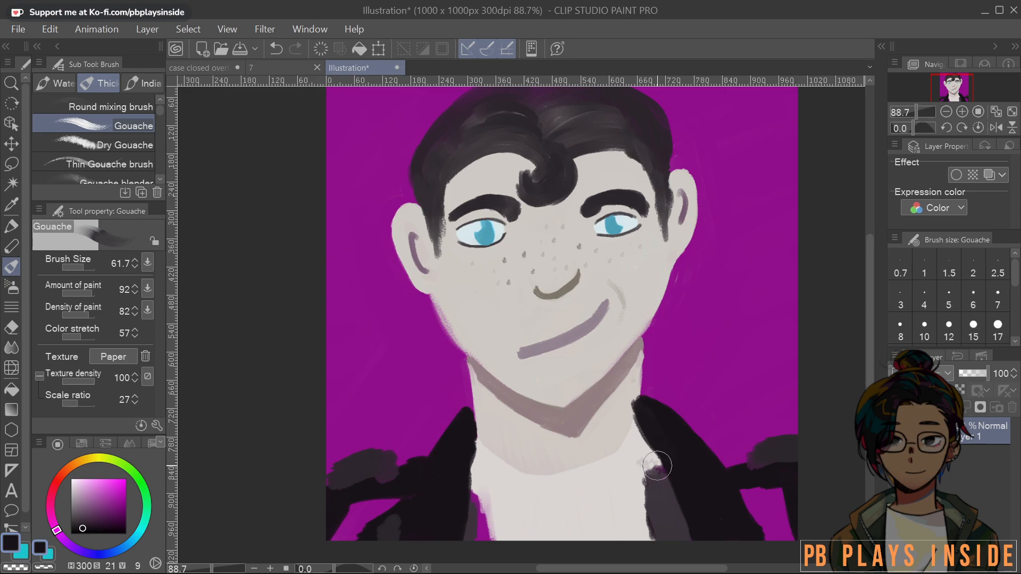
mouse_move(630, 555)
mouse_down()
mouse_move(642, 423)
mouse_move(661, 478)
mouse_move(668, 459)
mouse_move(645, 460)
mouse_up()
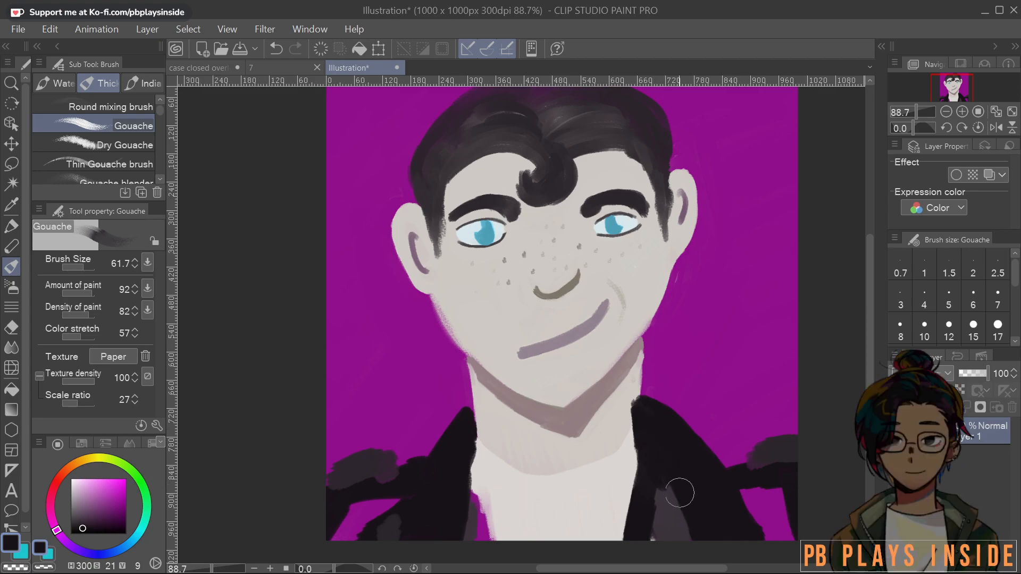
mouse_move(674, 471)
mouse_down()
mouse_move(654, 488)
mouse_move(650, 539)
mouse_move(665, 536)
mouse_move(701, 561)
mouse_up()
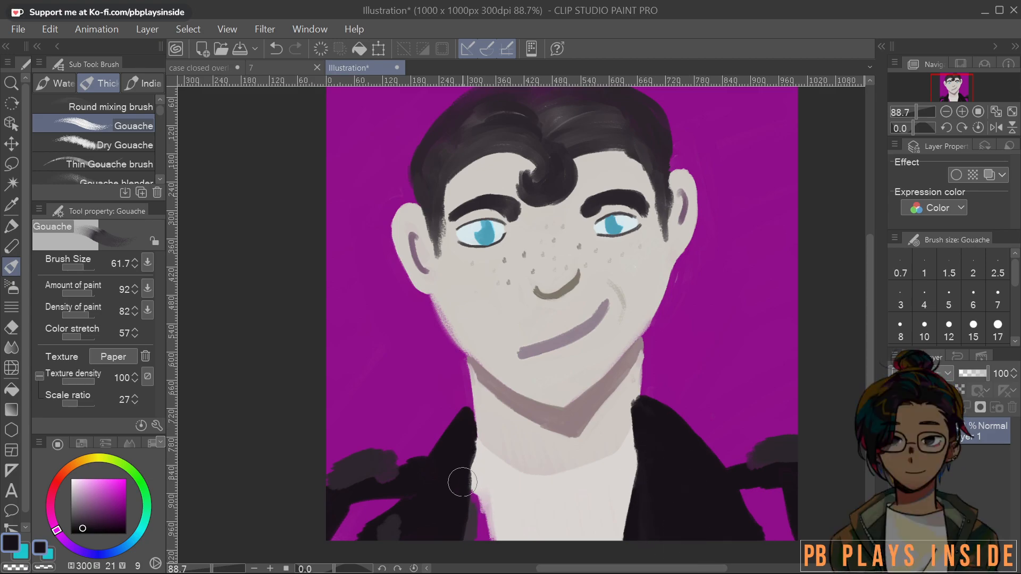
drag(462, 481, 478, 548)
mouse_move(456, 458)
mouse_down()
mouse_move(468, 533)
mouse_move(460, 438)
mouse_move(475, 534)
mouse_move(470, 512)
mouse_move(466, 550)
mouse_move(462, 450)
mouse_move(503, 562)
mouse_up()
drag(479, 511, 505, 570)
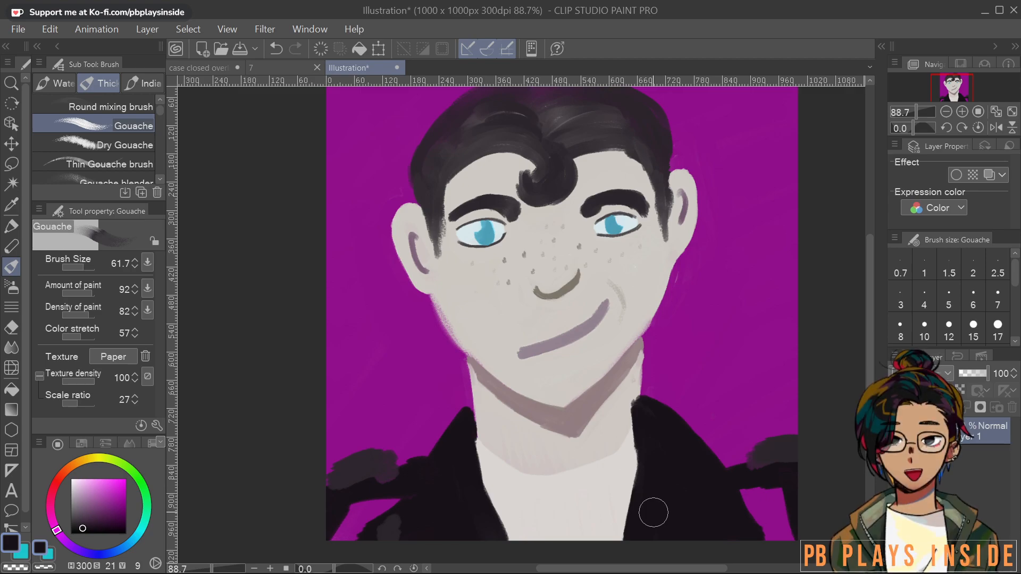
Touch up the shirt edge beside the neck with sampled off-white and extend the right-hand collar tip upward with near-black at size 17.5
drag(746, 366, 691, 332)
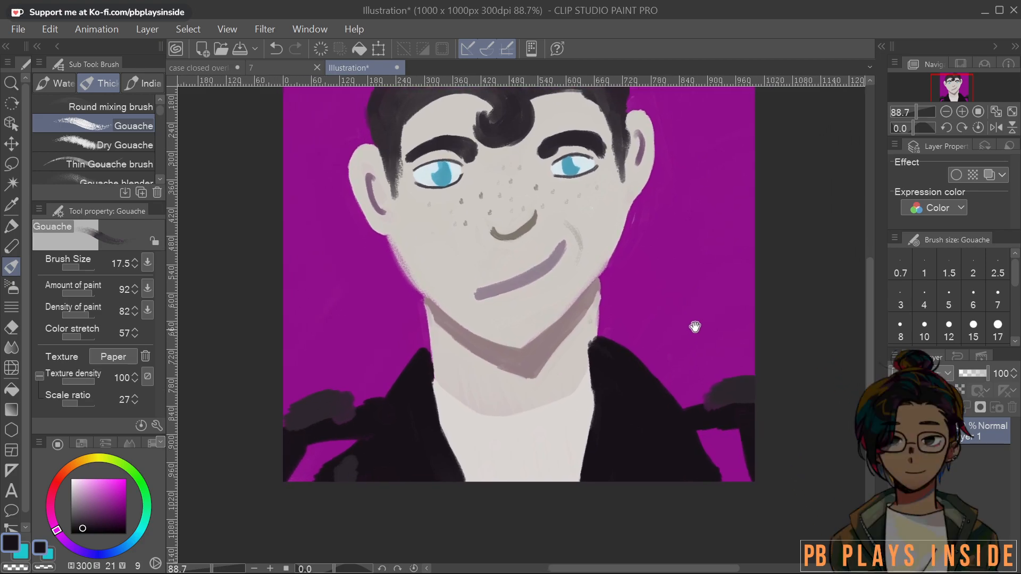
alt+click(584, 398)
mouse_move(591, 372)
mouse_down()
mouse_move(593, 402)
mouse_move(594, 362)
mouse_up()
alt+click(583, 355)
alt+click(588, 390)
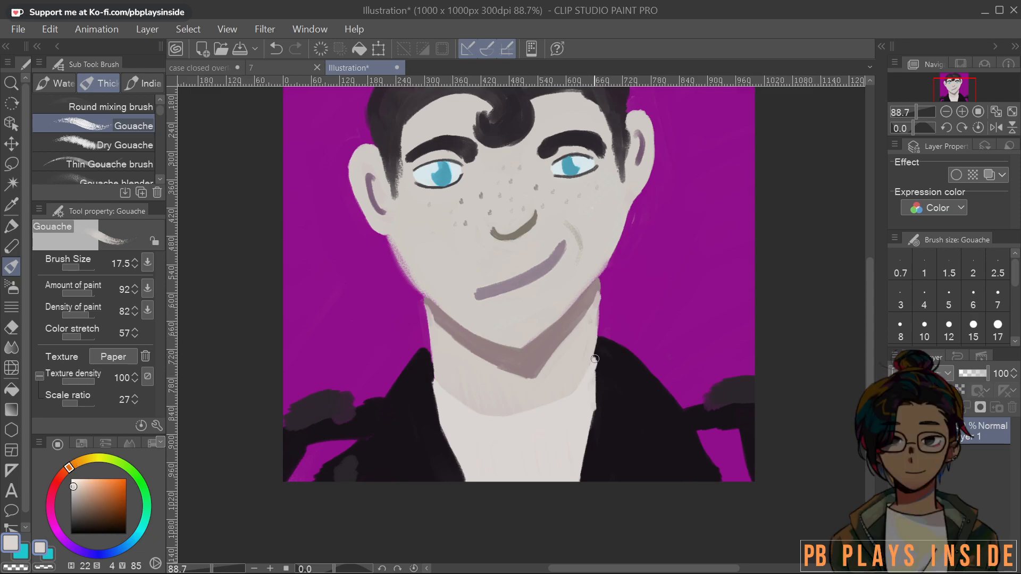
alt+click(621, 370)
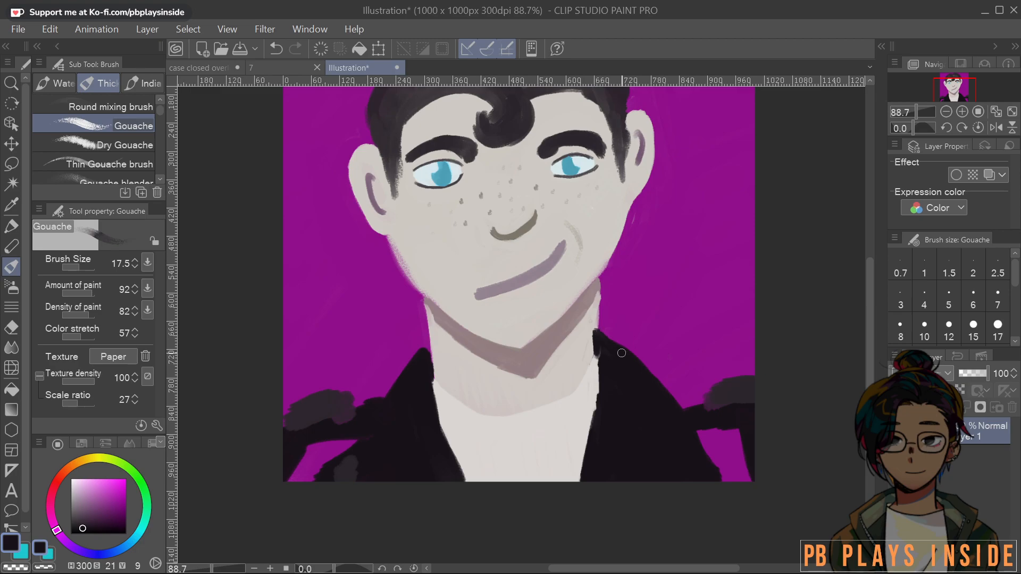
mouse_move(608, 337)
mouse_down()
mouse_move(600, 325)
mouse_move(605, 332)
mouse_up()
Widen the off-white along the right-hand collar's inner edge and paint a sampled purple gap between the neck and collar tip
alt+click(588, 355)
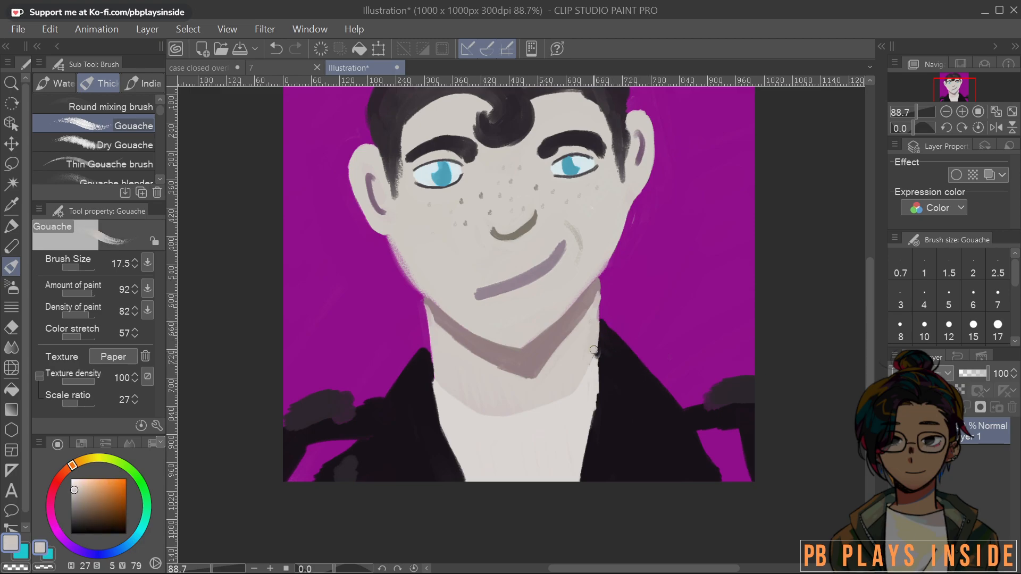
alt+click(595, 350)
drag(597, 352, 593, 397)
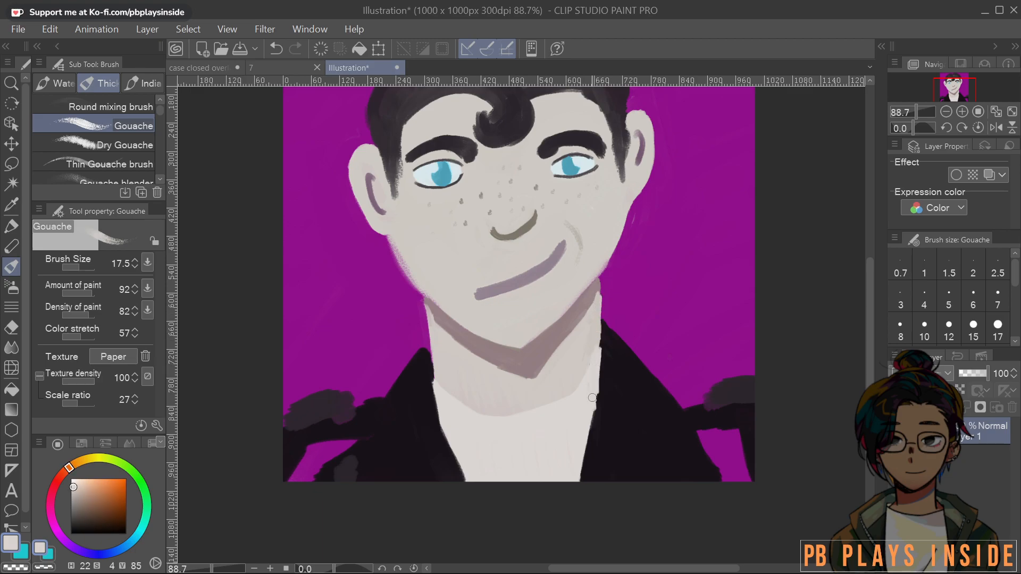
alt+click(602, 331)
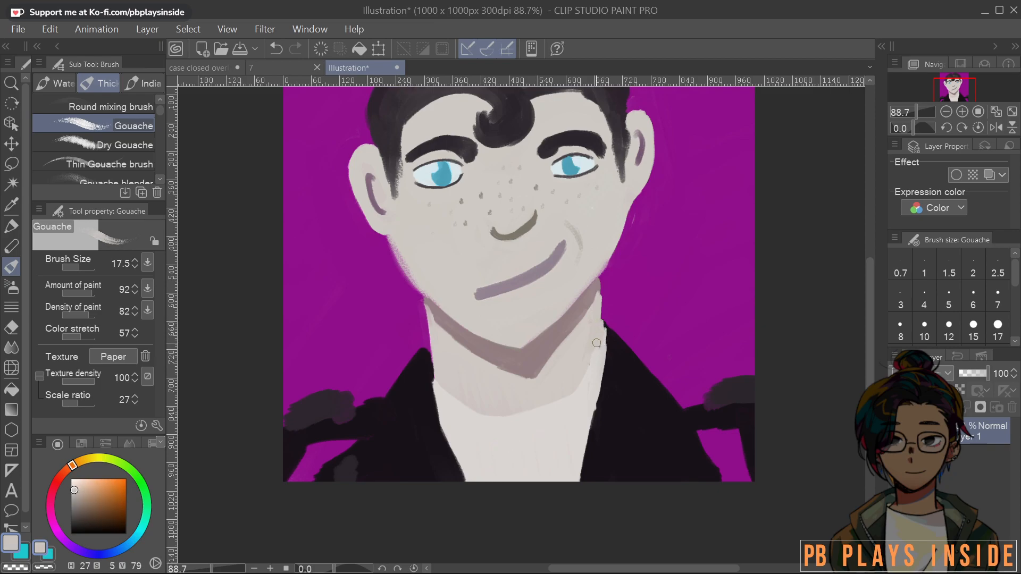
alt+click(622, 339)
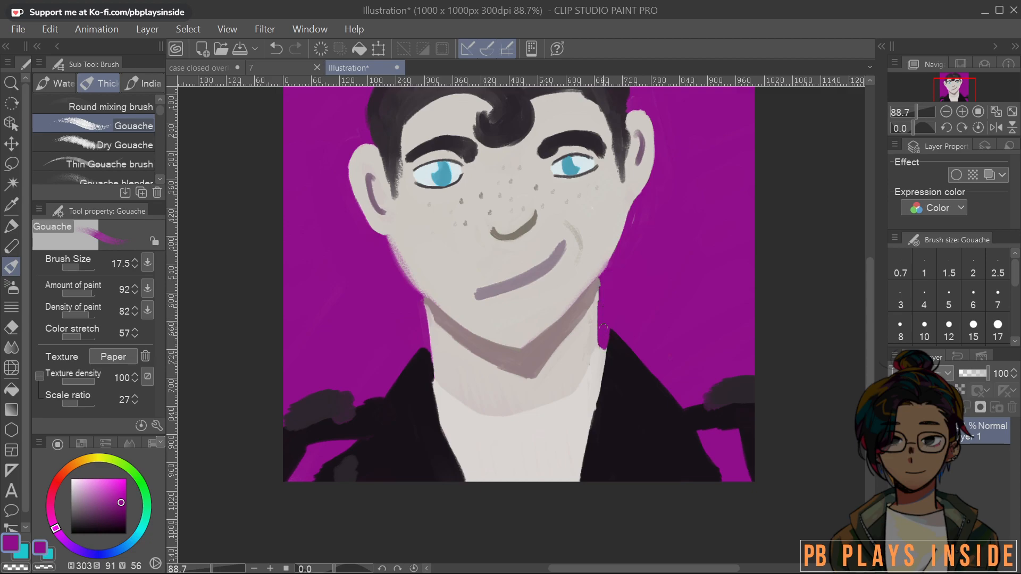
Rebuild the right-hand collar tip against the neck with sampled near-black, off-white shirt touch-ups and purple background trimming
alt+click(607, 332)
mouse_move(621, 367)
mouse_down()
mouse_move(607, 357)
mouse_move(612, 331)
mouse_up()
alt+click(600, 364)
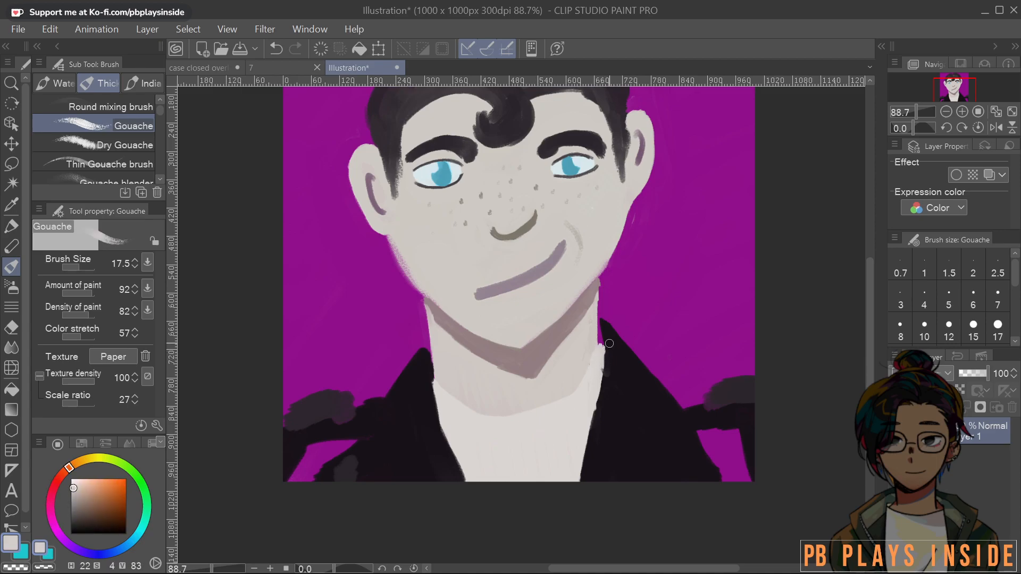
alt+click(609, 339)
drag(601, 336, 606, 347)
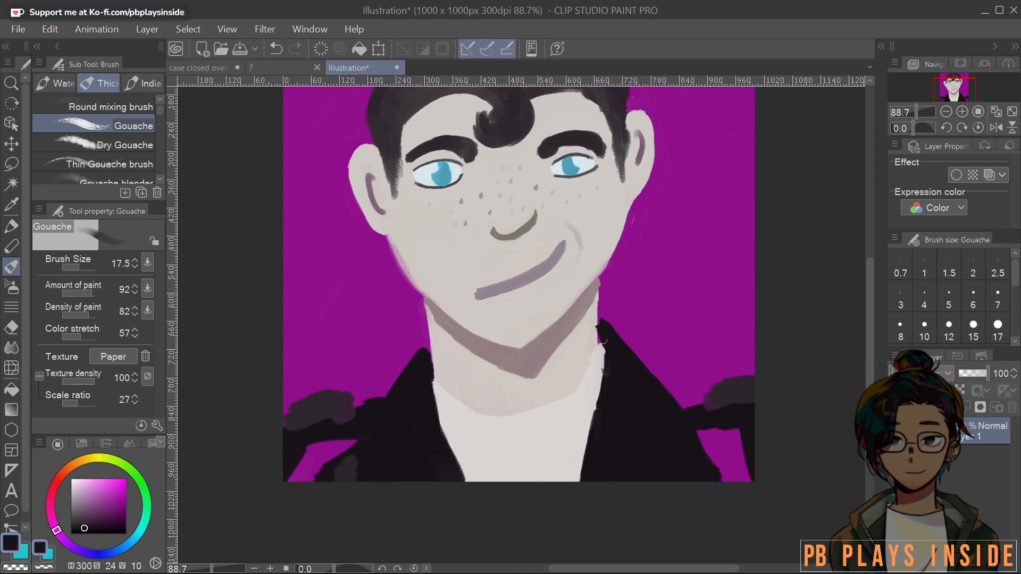
alt+click(627, 330)
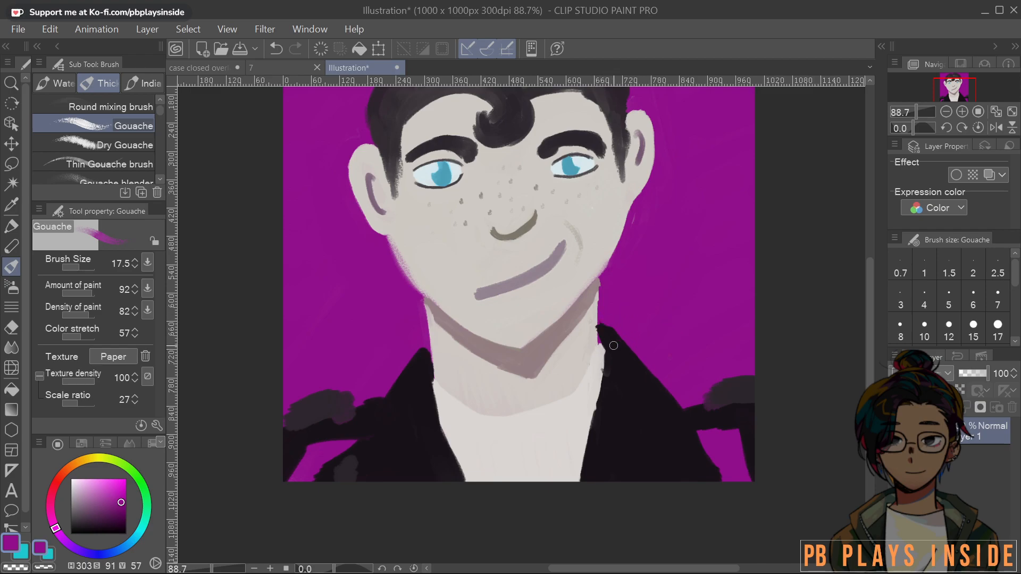
Try to paint a dark grey shirt neckline (H 22, S 8, V 42) across the base of the neck at size 17.5
alt+click(561, 440)
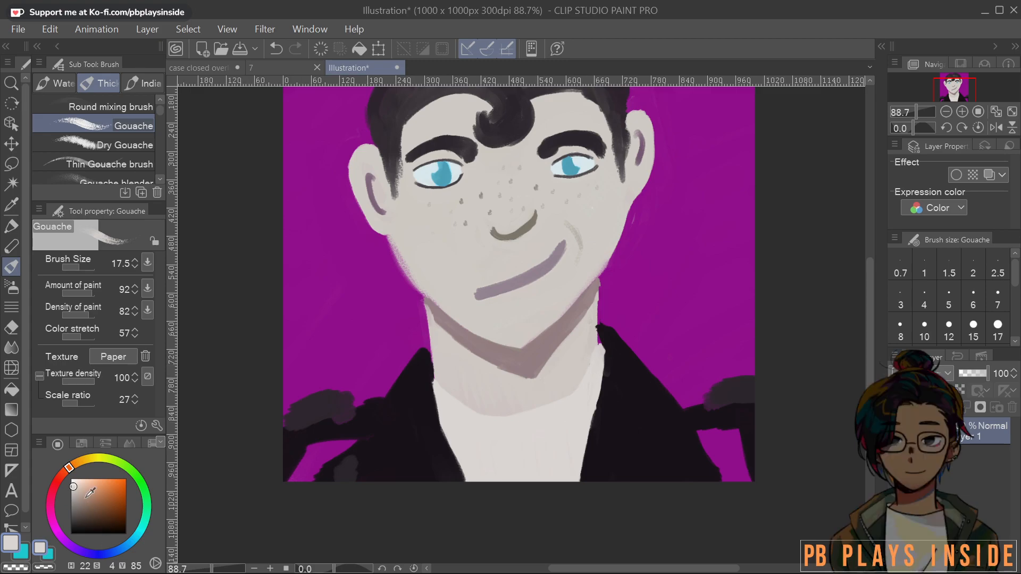
click(76, 510)
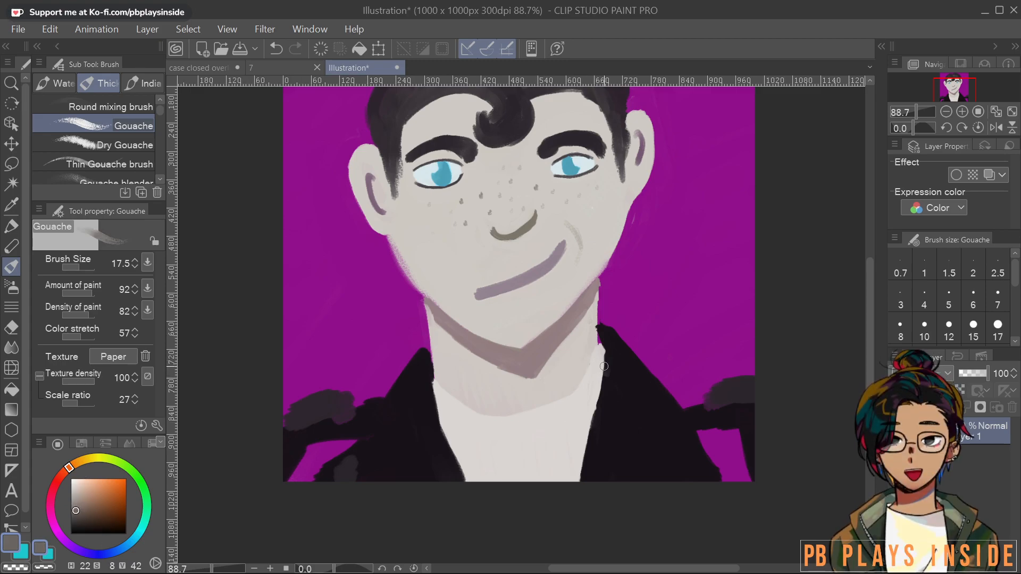
drag(604, 370, 583, 396)
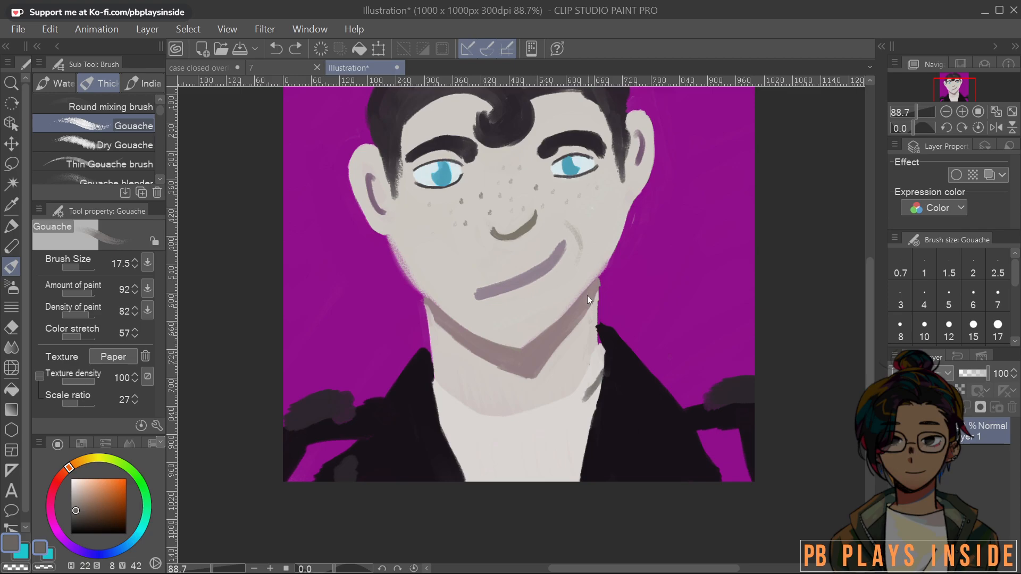
drag(436, 410, 482, 430)
key(ctrl+z)
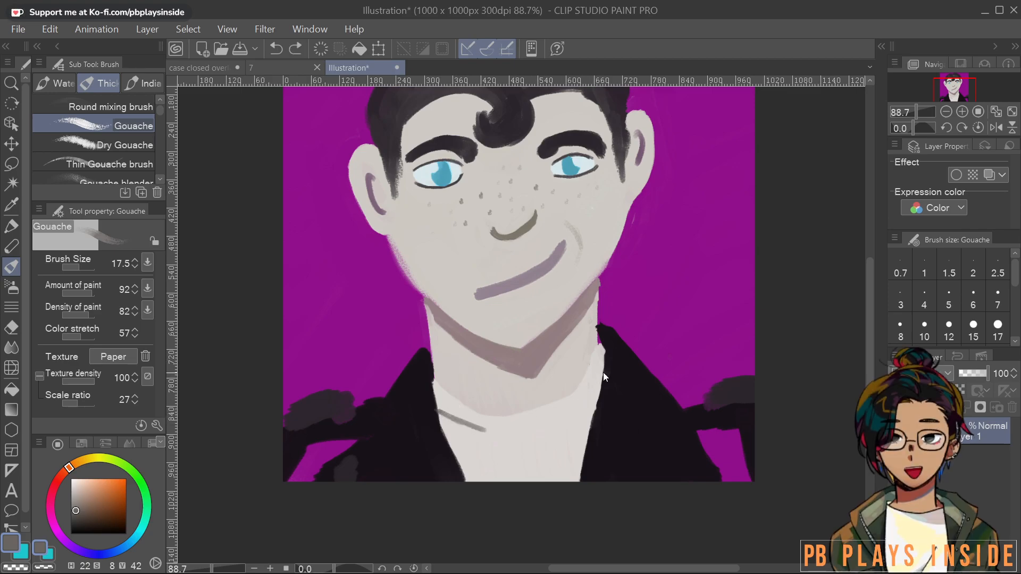
key(ctrl+z)
mouse_move(604, 379)
mouse_down()
mouse_move(576, 417)
mouse_move(551, 426)
mouse_up()
mouse_move(438, 416)
mouse_down()
mouse_move(493, 439)
mouse_move(563, 424)
mouse_up()
mouse_move(449, 418)
mouse_down()
mouse_move(527, 437)
mouse_move(578, 416)
mouse_move(606, 385)
mouse_up()
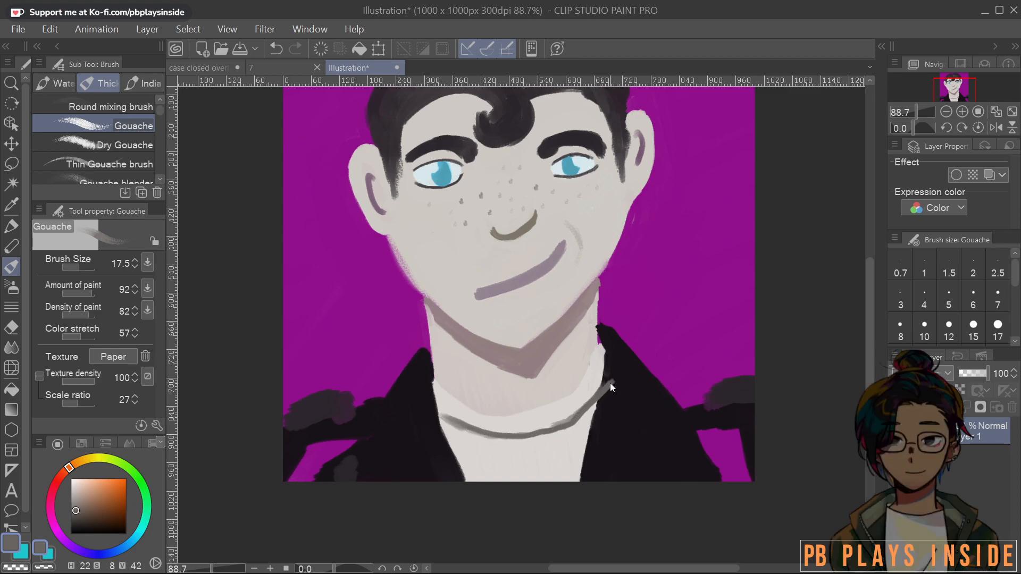
key(ctrl+z)
key(ctrl+z)
key(ctrl+z)
key(ctrl+z)
key(ctrl+z)
key(ctrl+z)
key(ctrl+z)
key(ctrl+z)
key(ctrl+z)
key(ctrl+z)
key(ctrl+z)
key(ctrl+z)
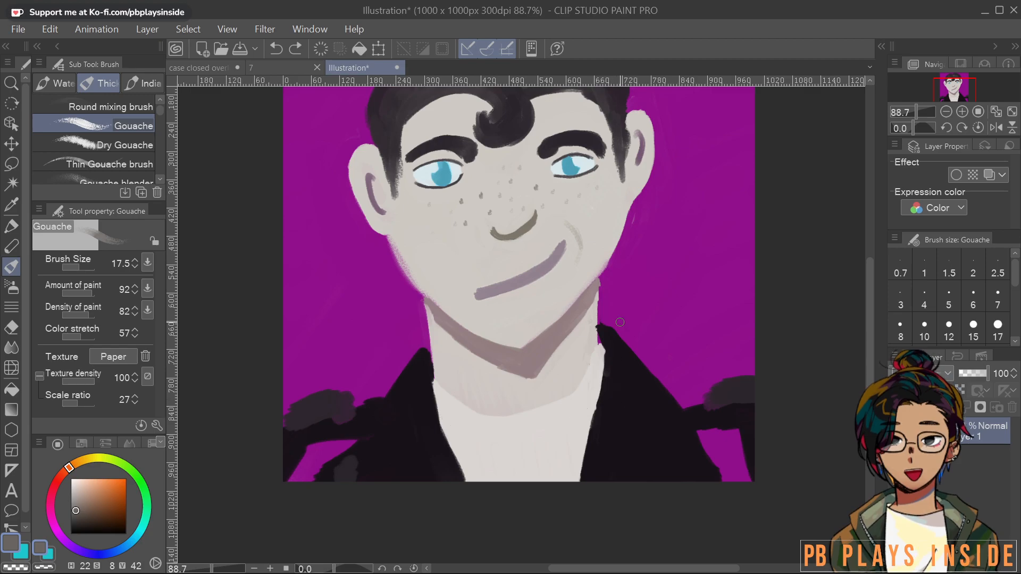
Paint a curved light grey shirt neckline (H 27, S 4, V 69) along the base of the neck at size 13
alt+click(590, 393)
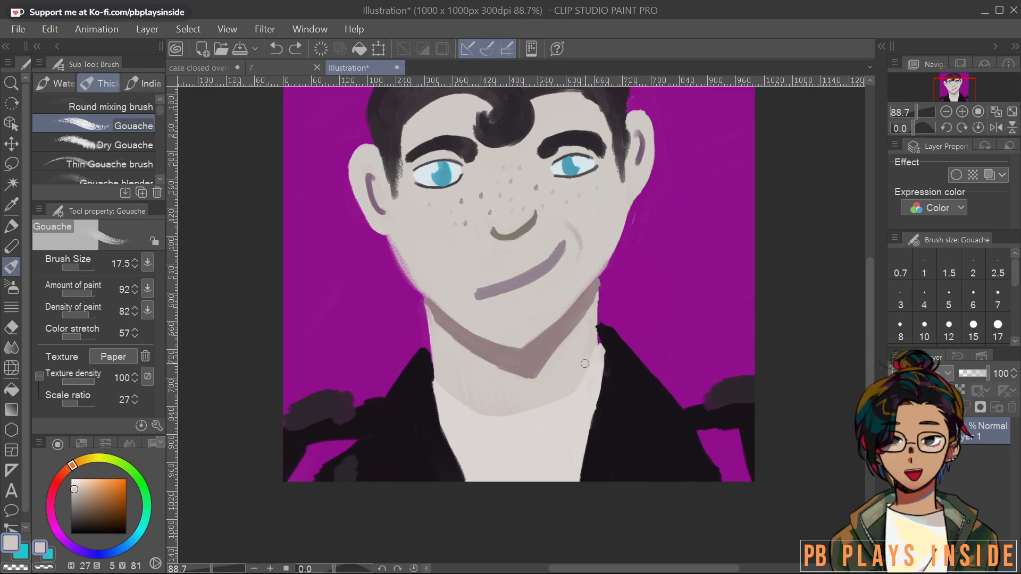
scroll(585, 364, up, 8)
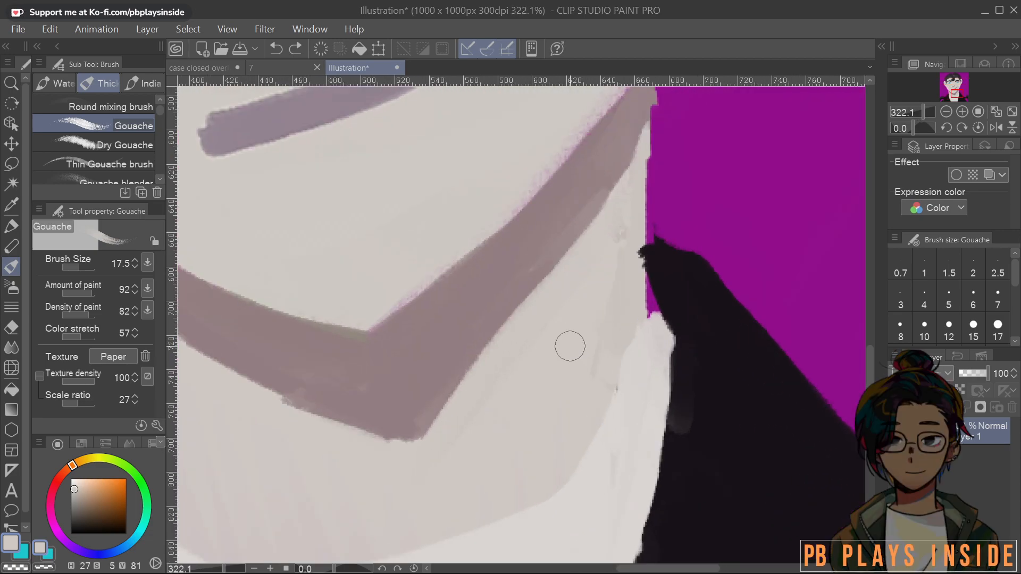
click(74, 496)
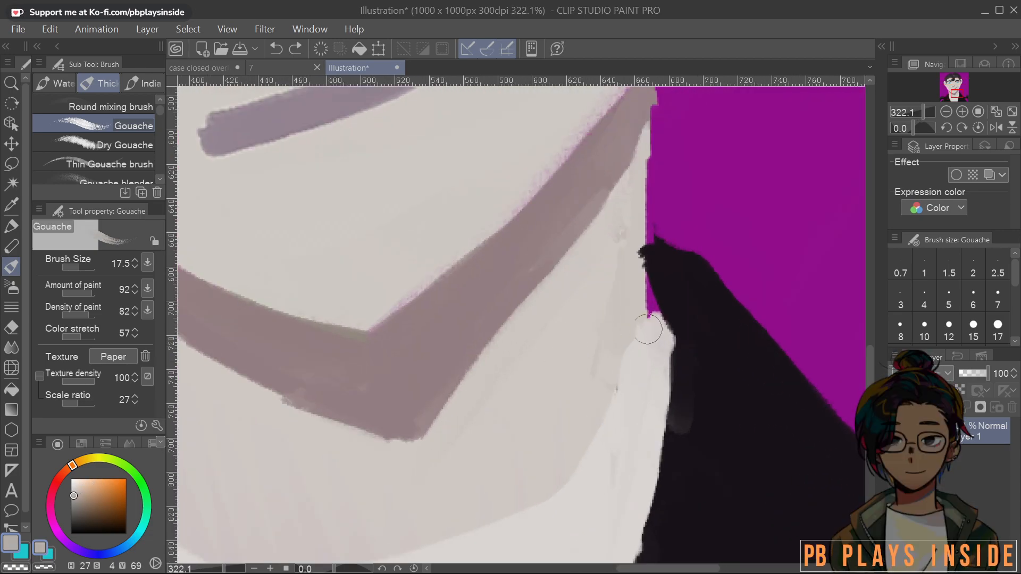
key(bracketleft)
key(bracketleft)
key(bracketleft)
mouse_move(642, 318)
mouse_down()
mouse_move(579, 445)
mouse_move(541, 481)
mouse_up()
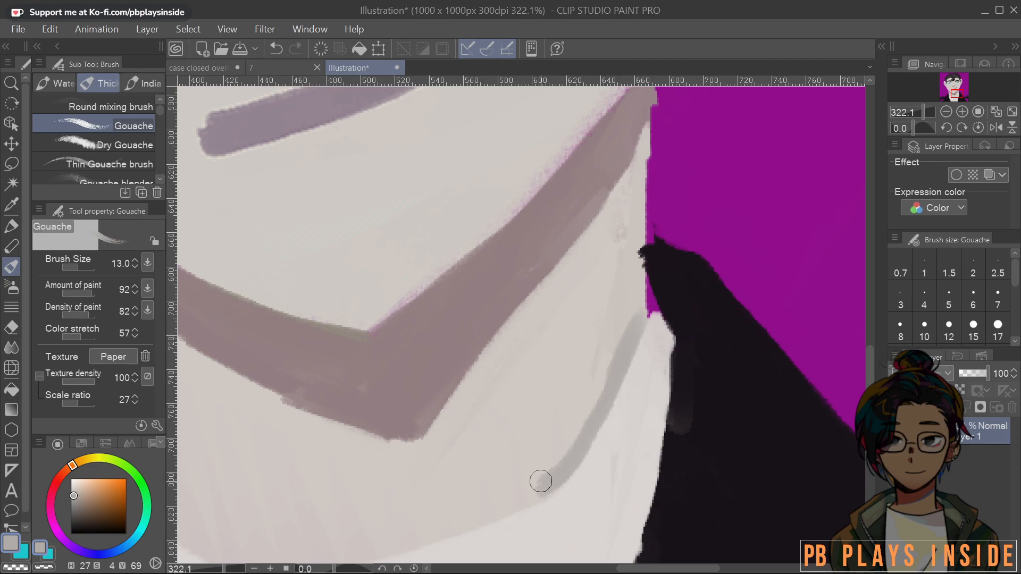
drag(596, 412, 733, 284)
mouse_move(196, 311)
mouse_down()
mouse_move(303, 404)
mouse_move(391, 442)
mouse_move(467, 440)
mouse_move(551, 416)
mouse_move(648, 380)
mouse_move(702, 339)
mouse_up()
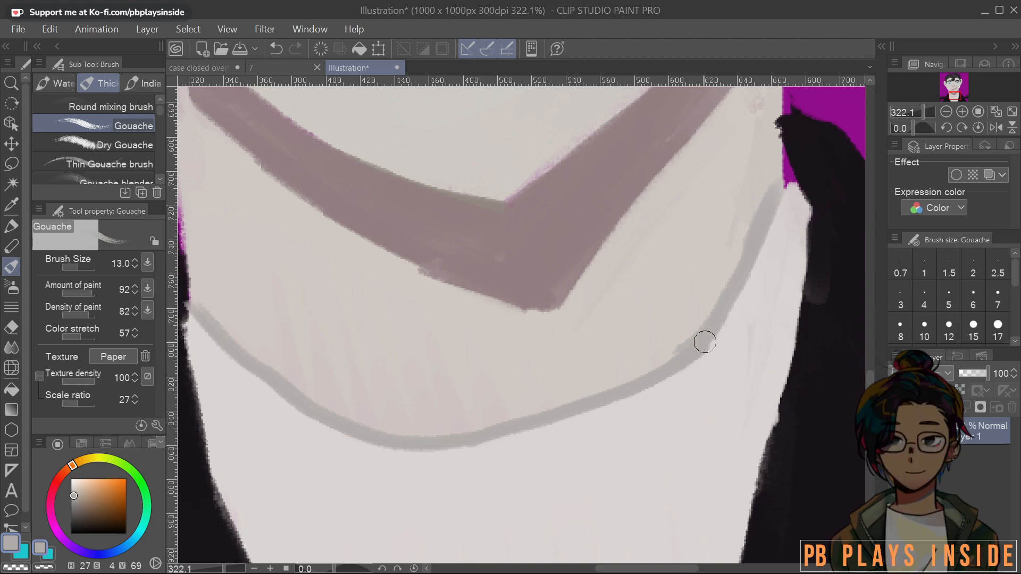
Trim the right-hand collar tip with sampled purple and smooth the jacket's inner edge along the shirt with near-black at size 13
scroll(705, 342, down, 11)
drag(785, 261, 548, 242)
scroll(547, 242, up, 1)
scroll(547, 242, up, 4)
scroll(611, 282, down, 2)
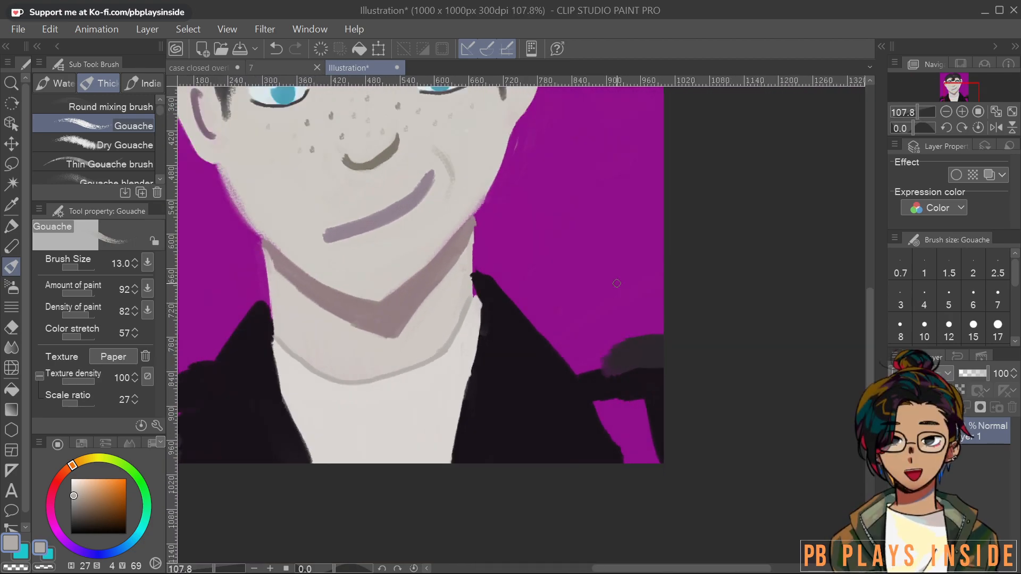
alt+click(519, 253)
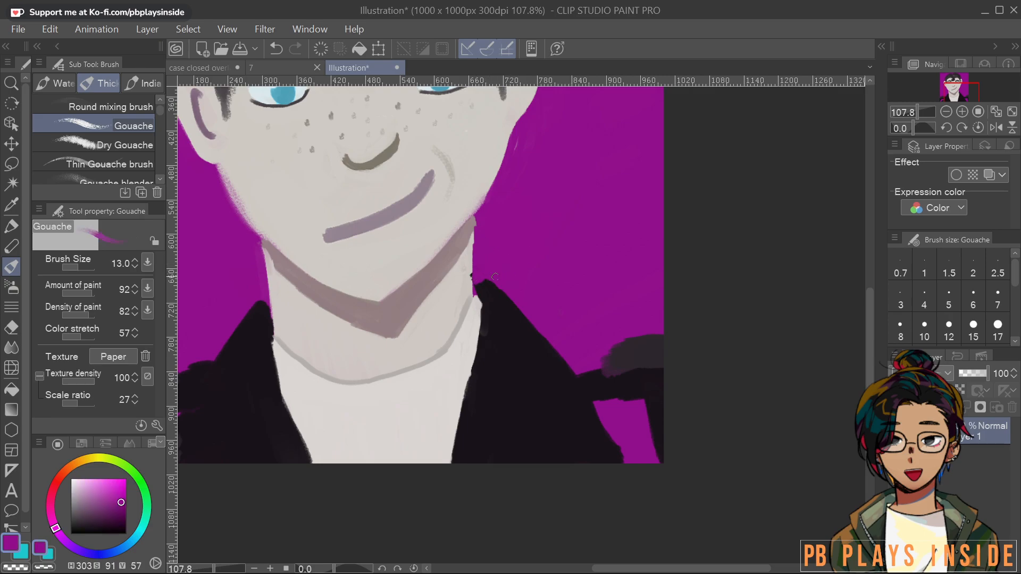
alt+click(481, 279)
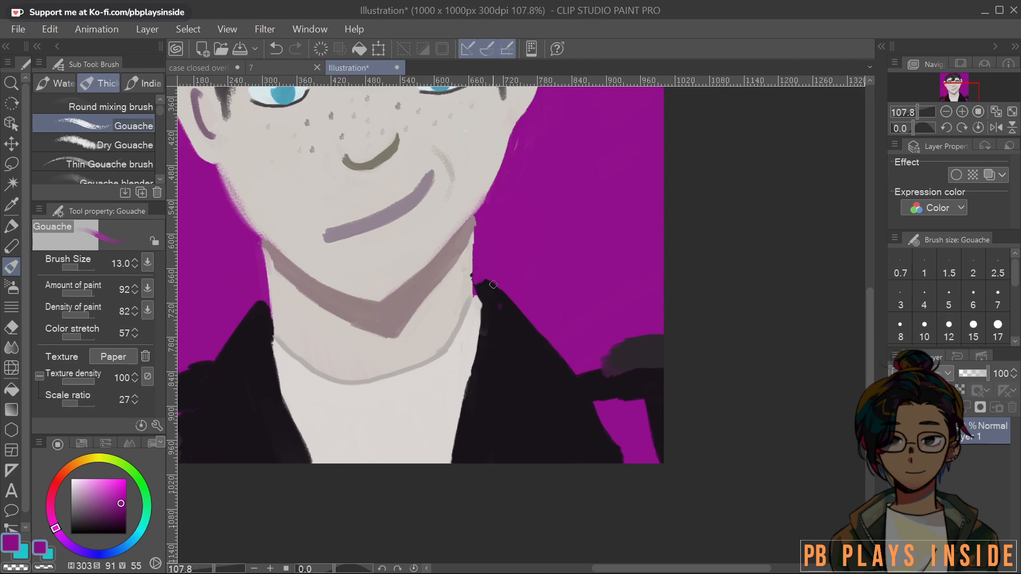
alt+click(501, 326)
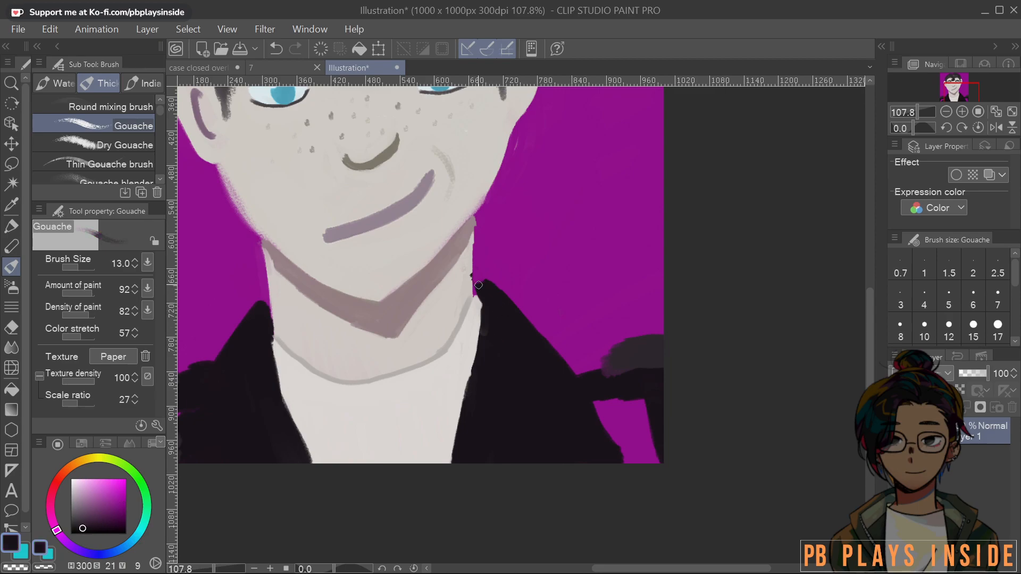
drag(611, 330, 734, 338)
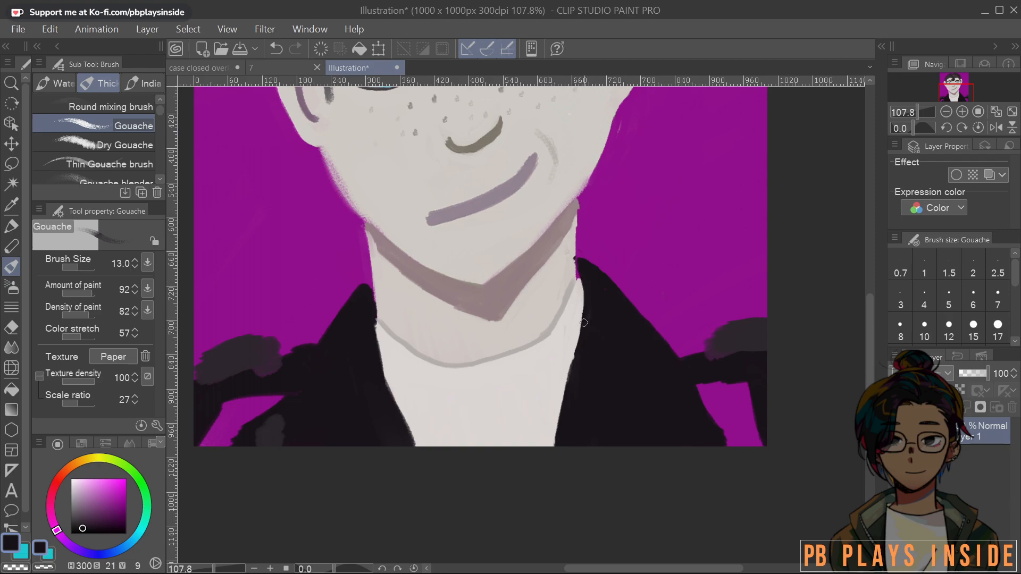
drag(554, 438, 582, 285)
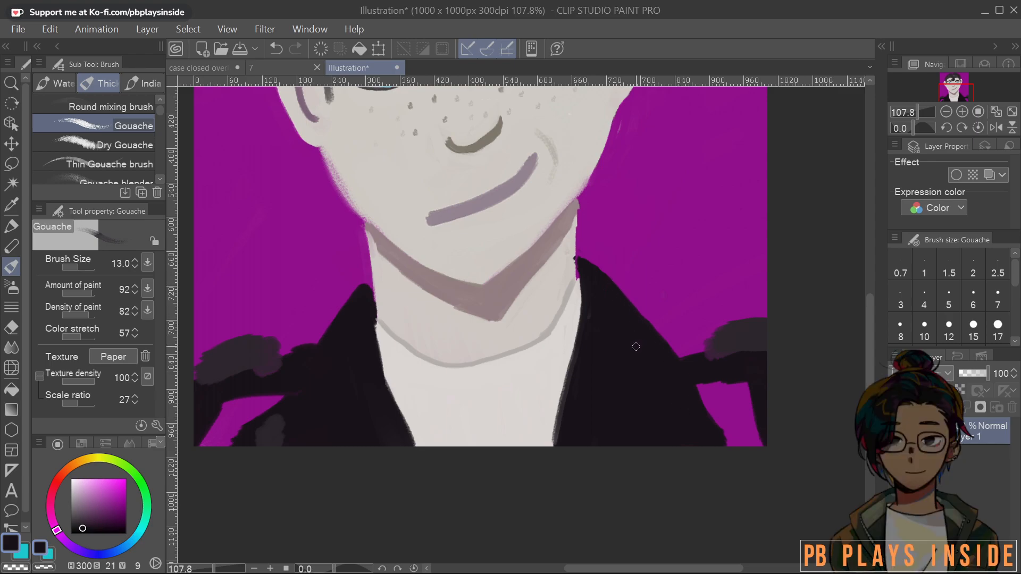
Paint very dark grey lapels (H 300, S 10, V 15) down both jacket fronts at size 35.6
drag(86, 524, 76, 526)
drag(669, 393, 679, 393)
drag(631, 353, 654, 409)
drag(618, 320, 664, 372)
mouse_move(586, 267)
mouse_down()
mouse_move(694, 400)
mouse_move(671, 366)
mouse_move(701, 425)
mouse_up()
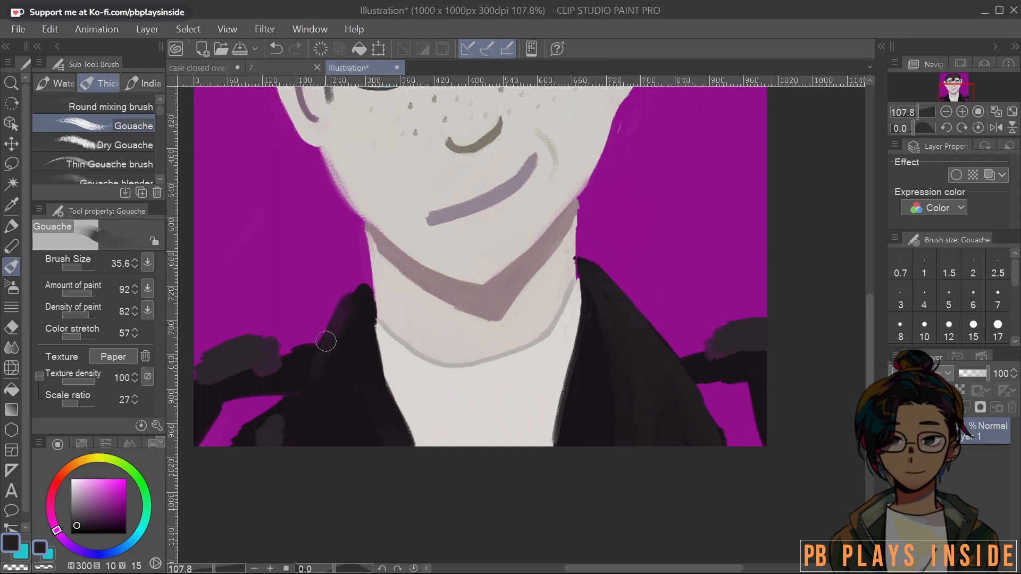
drag(356, 296, 293, 458)
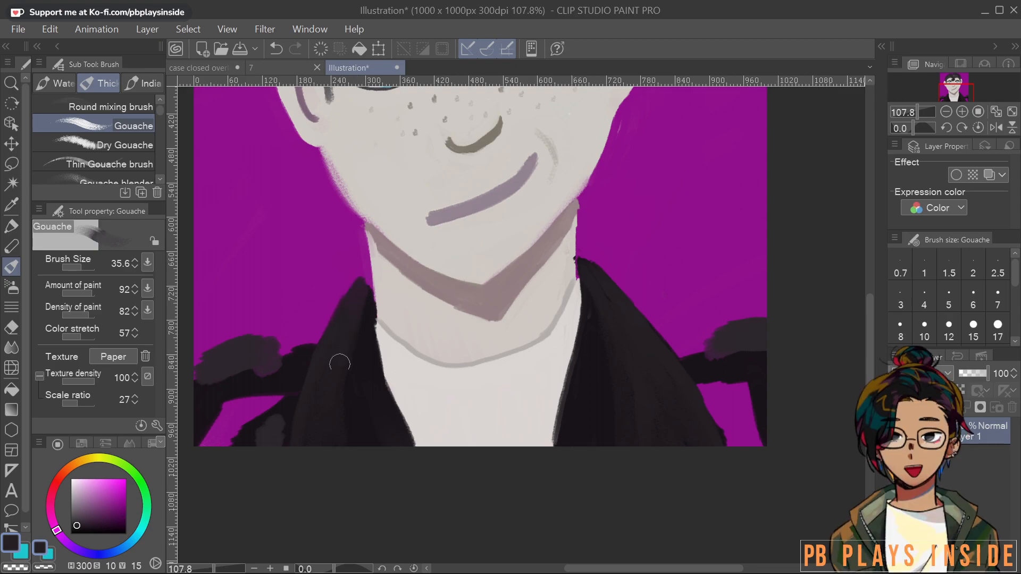
Fill both shoulders and the purple gaps below them with sampled near-black outside the lapels
alt+click(367, 329)
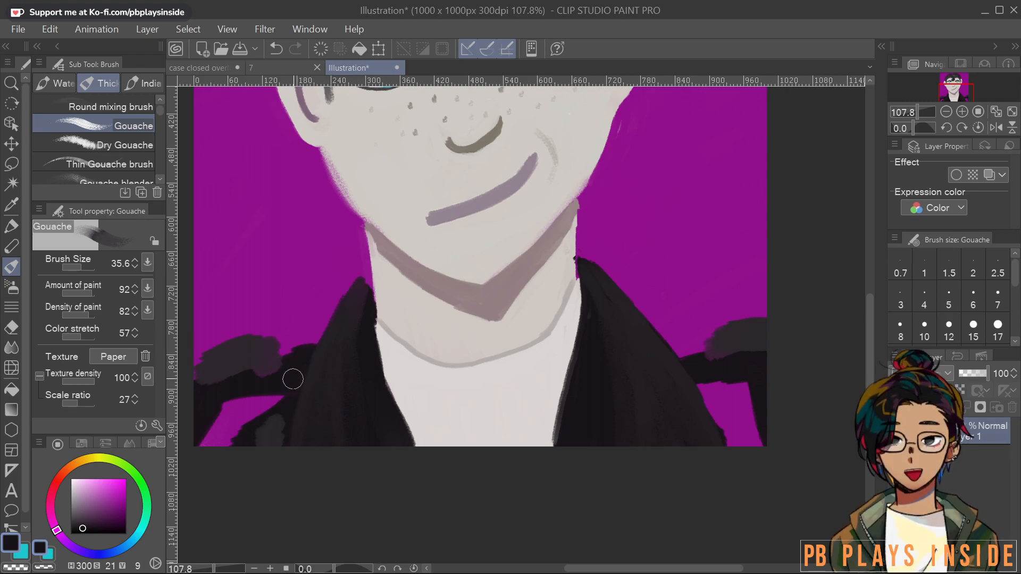
mouse_move(292, 372)
mouse_down()
mouse_move(230, 426)
mouse_move(216, 423)
mouse_move(221, 405)
mouse_move(271, 378)
mouse_move(229, 388)
mouse_move(292, 346)
mouse_move(201, 392)
mouse_up()
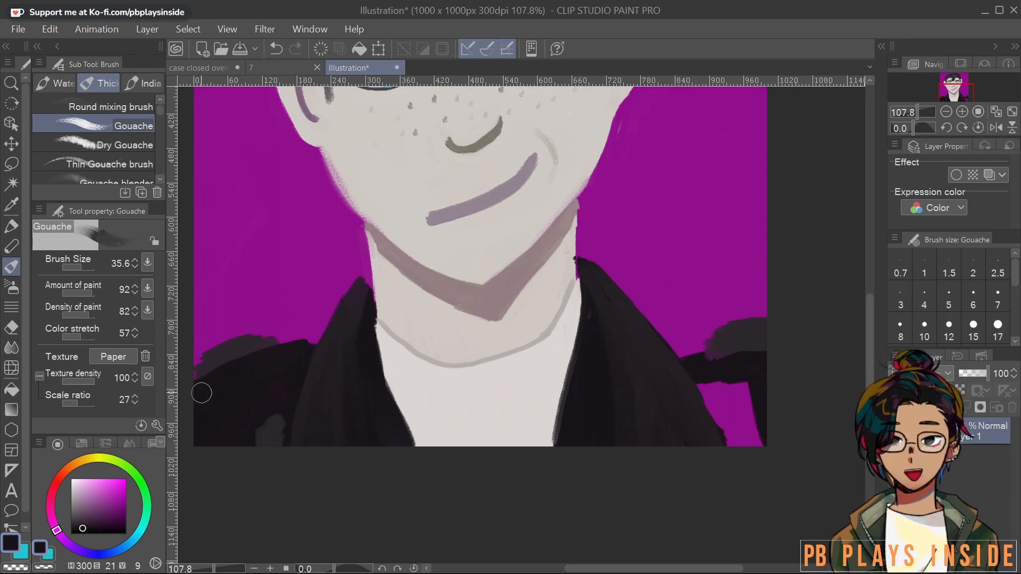
mouse_move(298, 364)
mouse_down()
mouse_move(271, 400)
mouse_move(283, 412)
mouse_move(280, 436)
mouse_up()
mouse_move(711, 390)
mouse_down()
mouse_move(733, 444)
mouse_move(745, 444)
mouse_move(731, 399)
mouse_move(763, 432)
mouse_up()
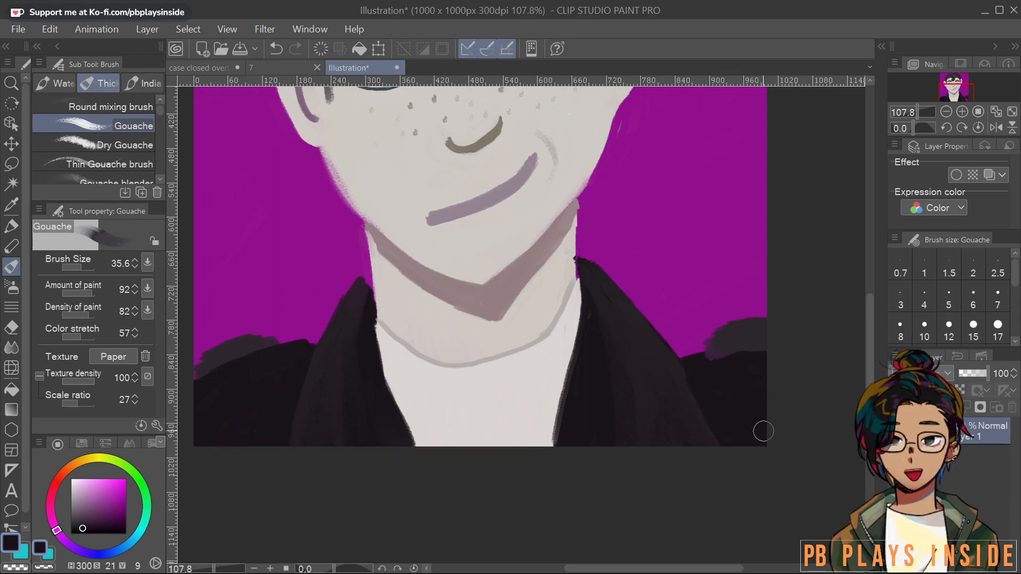
Cut back the grey patch on the right-hand shoulder with sampled purple and repaint the shoulder's upper edge in near-black
alt+click(746, 272)
mouse_move(758, 308)
mouse_down()
mouse_move(714, 334)
mouse_move(768, 330)
mouse_up()
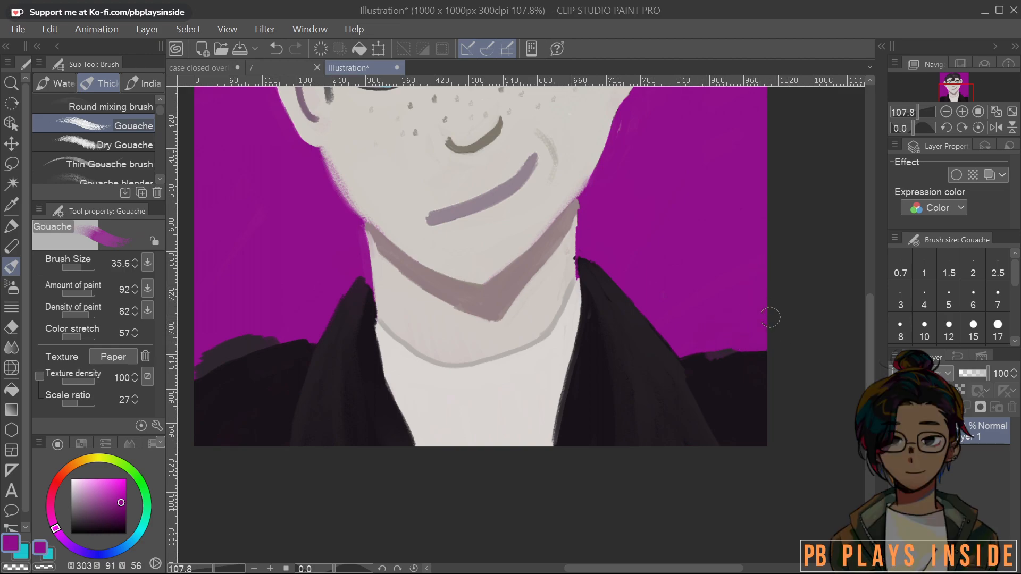
alt+click(722, 366)
mouse_move(721, 367)
mouse_down()
mouse_move(749, 350)
mouse_move(725, 353)
mouse_move(761, 352)
mouse_move(691, 358)
mouse_move(786, 354)
mouse_up()
drag(684, 353, 792, 339)
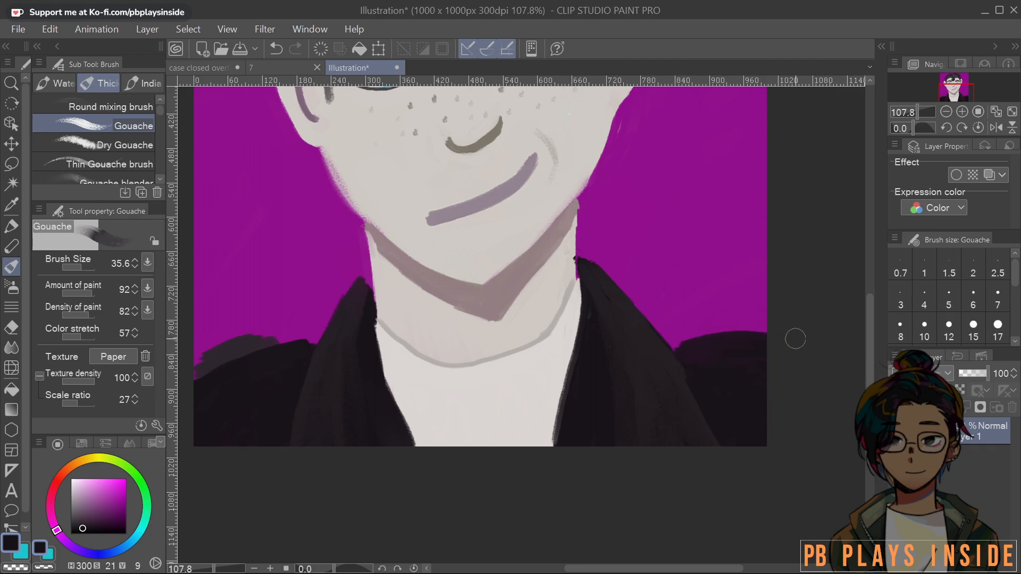
Paint a thin sampled-purple gap just below the right-hand shoulder's upper edge at size 5.4 to separate an epaulette strap
alt+click(753, 310)
alt+click(734, 367)
mouse_move(738, 344)
mouse_down()
mouse_move(679, 349)
mouse_move(719, 339)
mouse_move(747, 362)
mouse_up()
alt+click(734, 297)
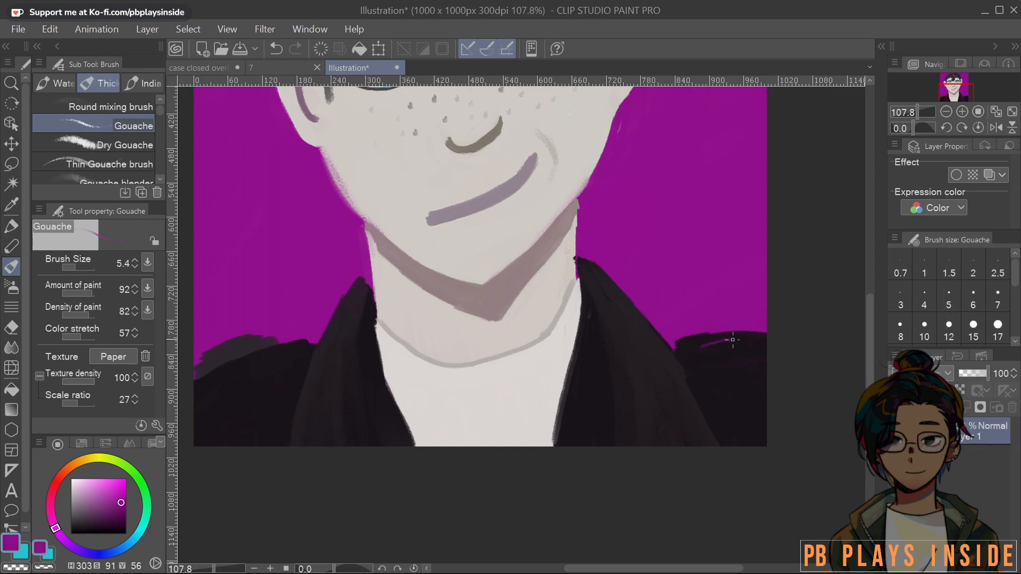
mouse_move(749, 342)
mouse_down()
mouse_move(700, 349)
mouse_move(763, 344)
mouse_up()
alt+click(704, 345)
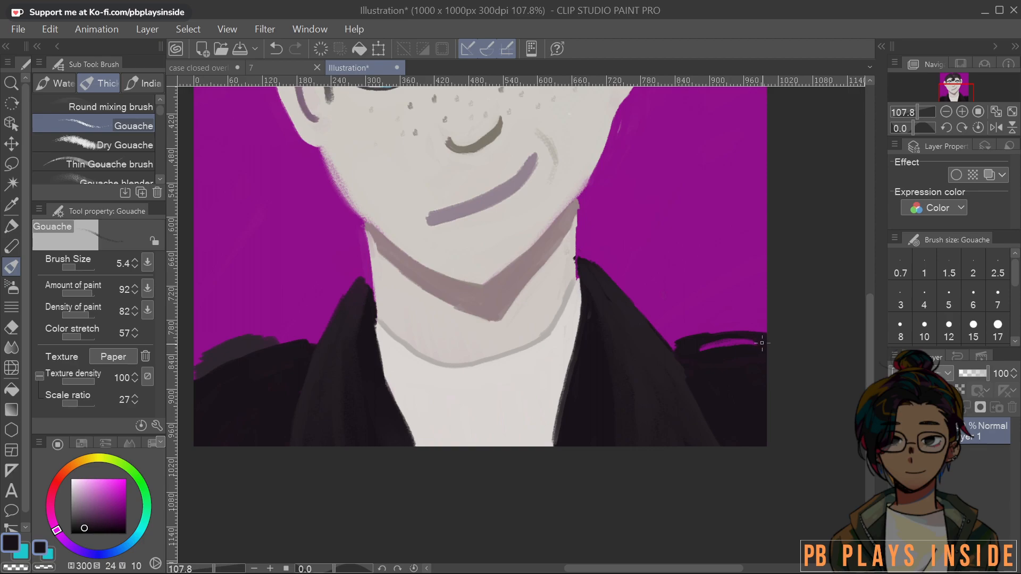
Paint a light grey oval button (H 300, S 4, V 62) on the right-hand strap's inner end and tidy around it in near-black
click(72, 504)
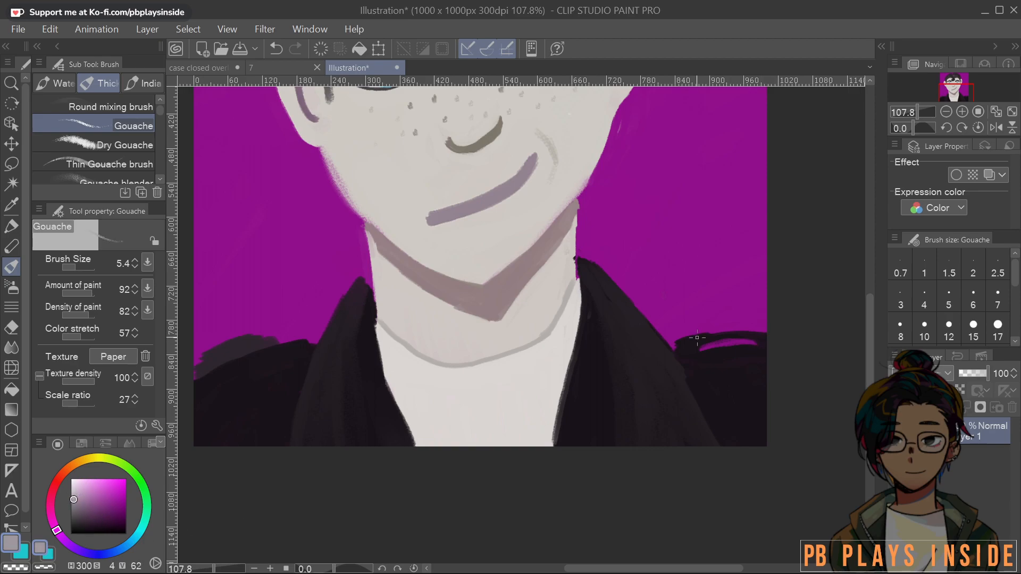
drag(693, 341, 698, 343)
key(bracketright)
key(bracketright)
key(bracketleft)
key(bracketleft)
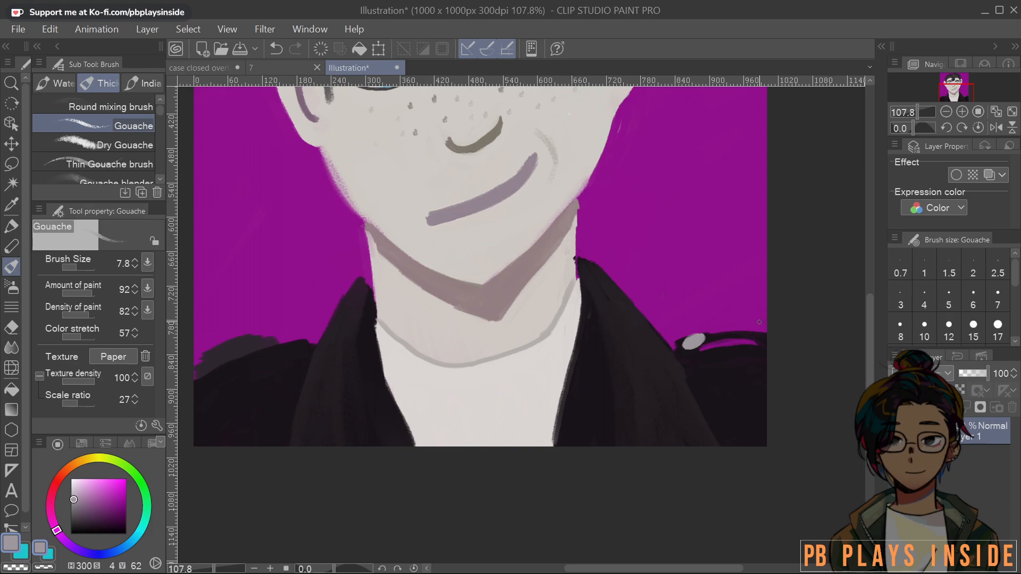
alt+click(727, 336)
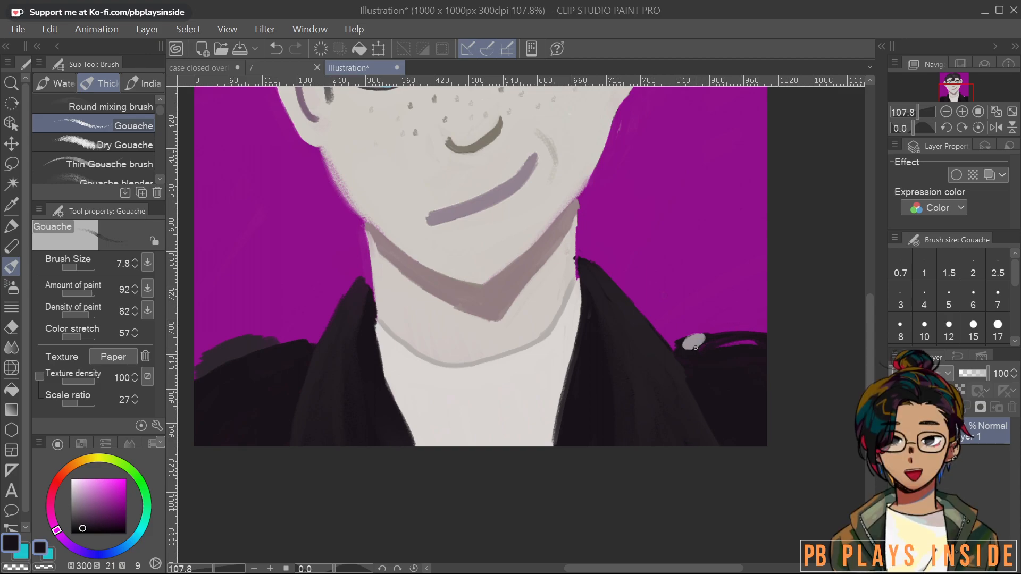
Cover the grey patch above the left-hand shoulder with sampled purple
mouse_move(386, 398)
mouse_down()
mouse_move(572, 435)
mouse_move(580, 472)
mouse_up()
scroll(527, 432, up, 6)
alt+click(466, 327)
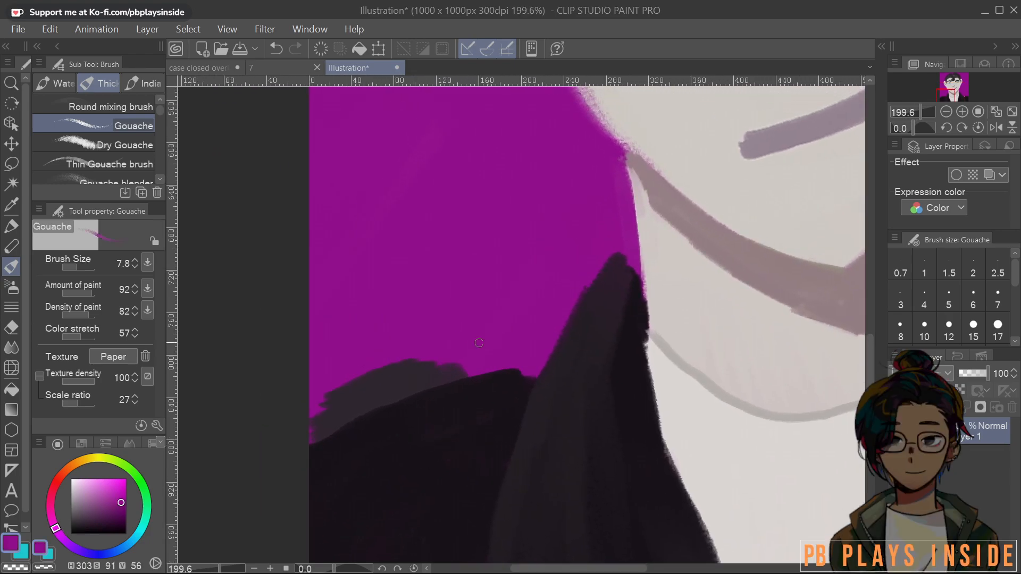
drag(477, 342, 492, 328)
drag(428, 351, 301, 418)
mouse_move(329, 384)
mouse_down()
mouse_move(438, 363)
mouse_move(307, 421)
mouse_move(434, 369)
mouse_move(483, 361)
mouse_move(270, 461)
mouse_up()
Extend the left-hand shoulder's upper edge up to the lapel with sampled near-black, finishing at size 12.5
alt+click(408, 424)
alt+click(380, 383)
alt+click(392, 444)
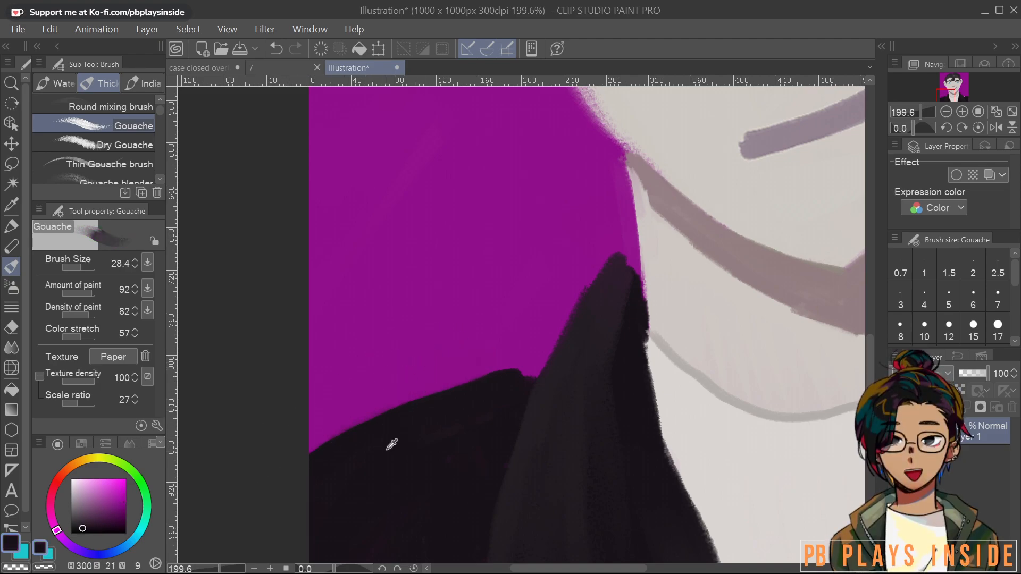
mouse_move(386, 420)
mouse_down()
mouse_move(302, 465)
mouse_move(455, 388)
mouse_move(542, 375)
mouse_move(534, 389)
mouse_up()
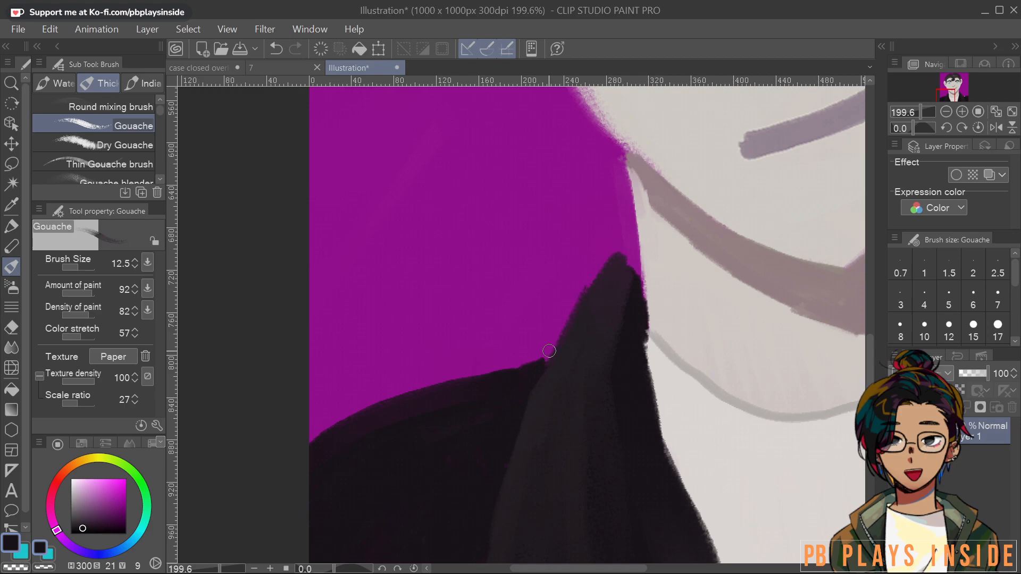
key(space)
drag(548, 351, 604, 311)
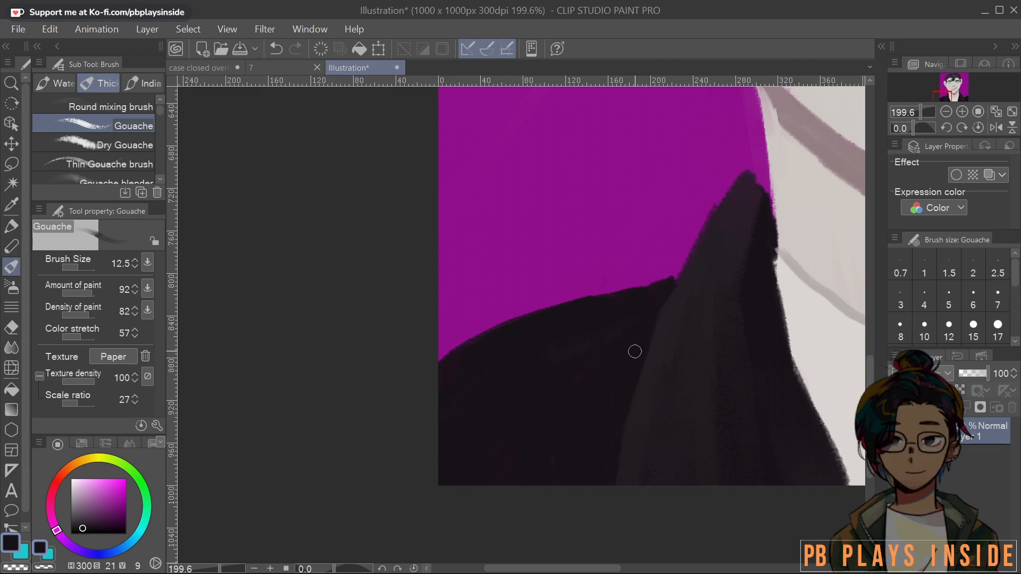
drag(668, 283, 678, 271)
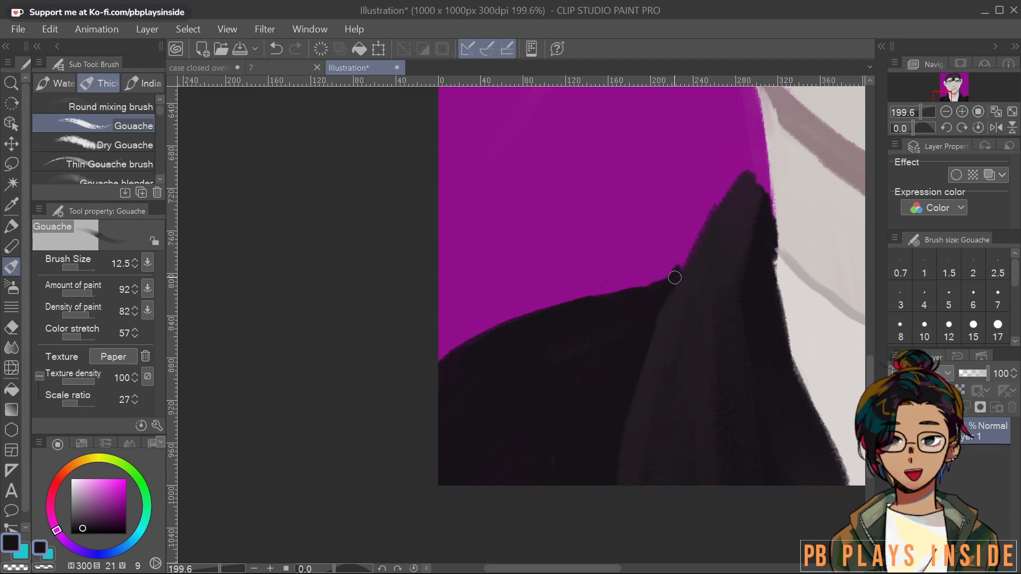
Paint an arched near-black epaulette strap above the left-hand shoulder, leaving a thin purple gap beneath it
mouse_move(485, 330)
mouse_down()
mouse_move(523, 298)
mouse_move(579, 281)
mouse_up()
mouse_move(509, 309)
mouse_down()
mouse_move(586, 288)
mouse_move(570, 285)
mouse_move(597, 295)
mouse_move(557, 288)
mouse_move(483, 332)
mouse_up()
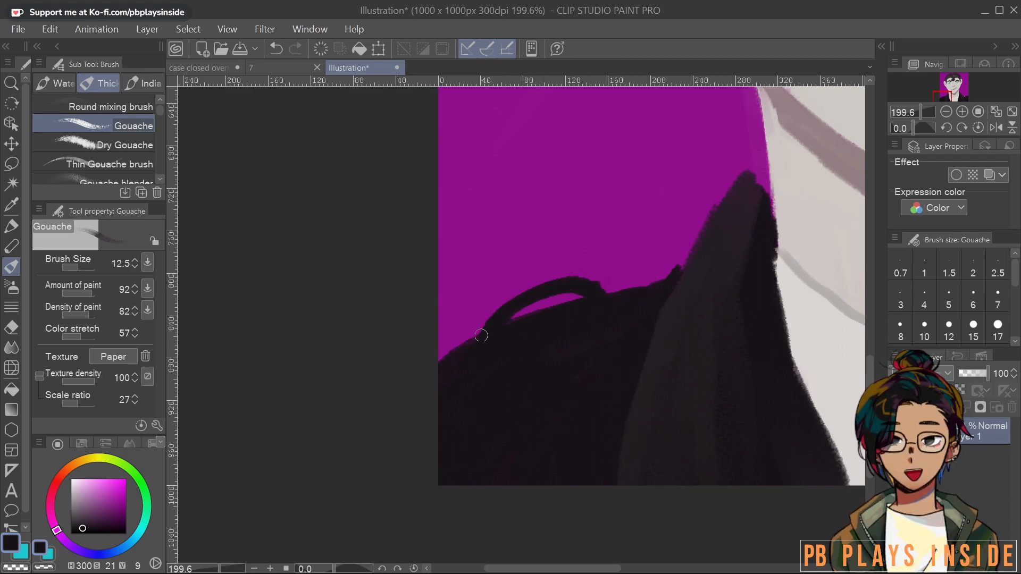
drag(582, 282, 629, 301)
Sample the grey of the right-hand button and paint a matching button on the left-hand strap's inner end at size 12.5
drag(766, 357, 504, 443)
drag(793, 348, 515, 362)
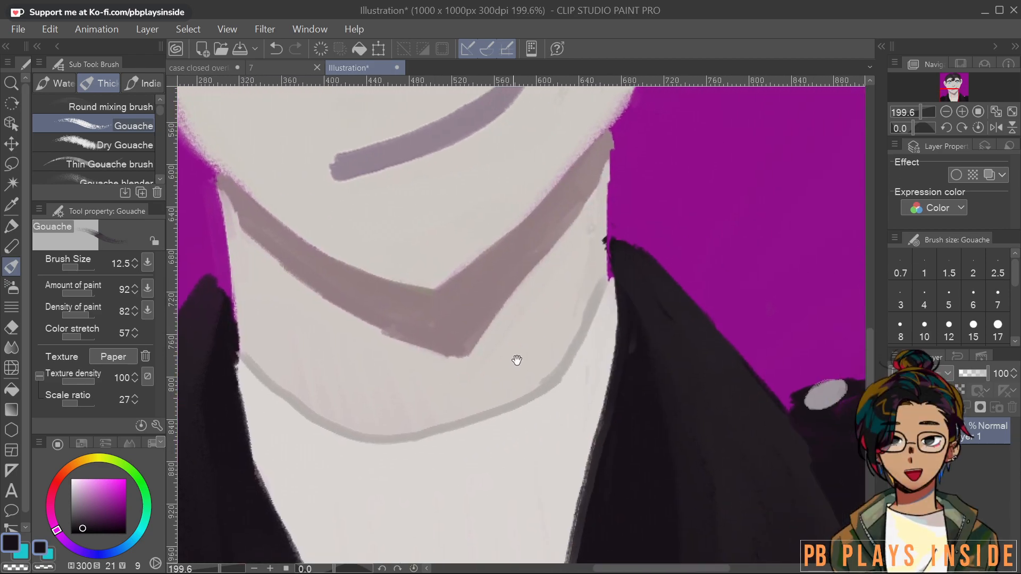
drag(731, 360, 704, 357)
alt+click(803, 392)
drag(364, 423, 771, 397)
mouse_move(470, 374)
mouse_down()
mouse_move(572, 393)
mouse_move(551, 387)
mouse_move(580, 376)
mouse_move(561, 388)
mouse_up()
Dab the same light grey onto the jacket's inner edges on both sides of the shirt at the canvas's lower edge
drag(733, 466, 640, 331)
drag(627, 393, 587, 385)
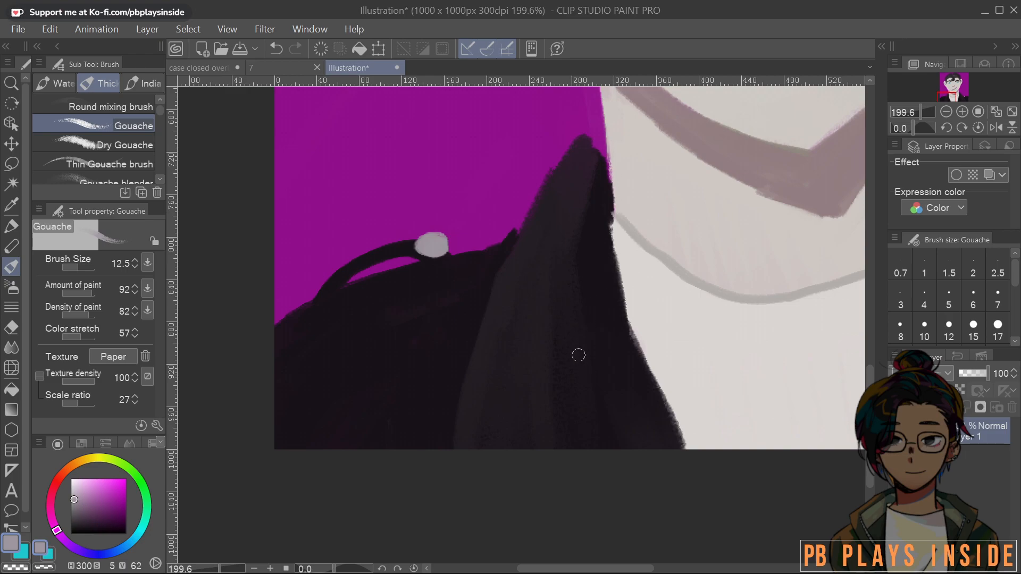
mouse_move(636, 428)
mouse_down()
mouse_move(582, 344)
mouse_move(623, 370)
mouse_move(624, 355)
mouse_up()
drag(722, 350, 596, 321)
drag(785, 307, 672, 403)
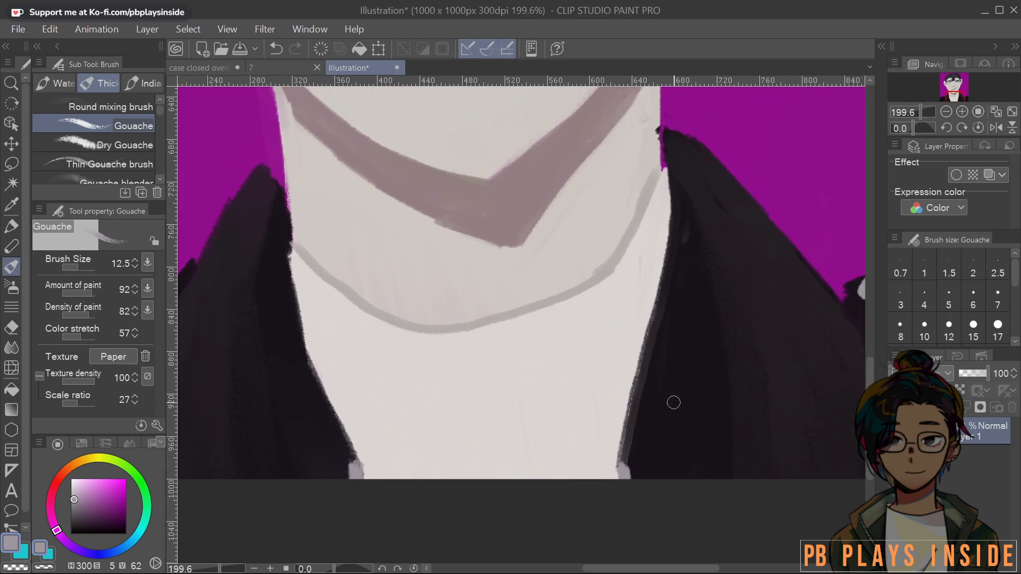
Paint a black shadow (H 300, S 1, V 0) along the right-hand lapel's outer edge from the shoulder downward
scroll(674, 403, down, 4)
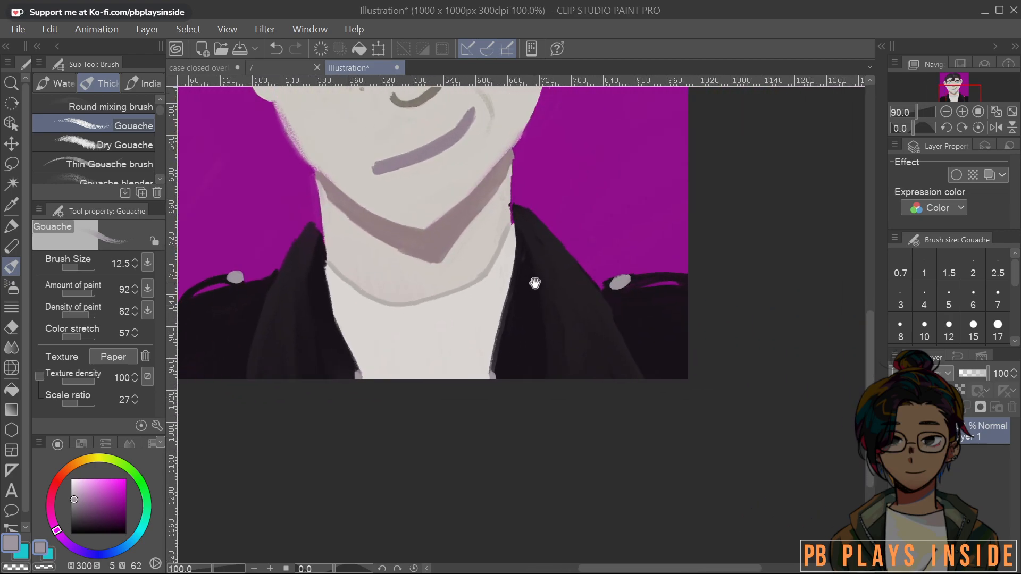
scroll(640, 328, up, 8)
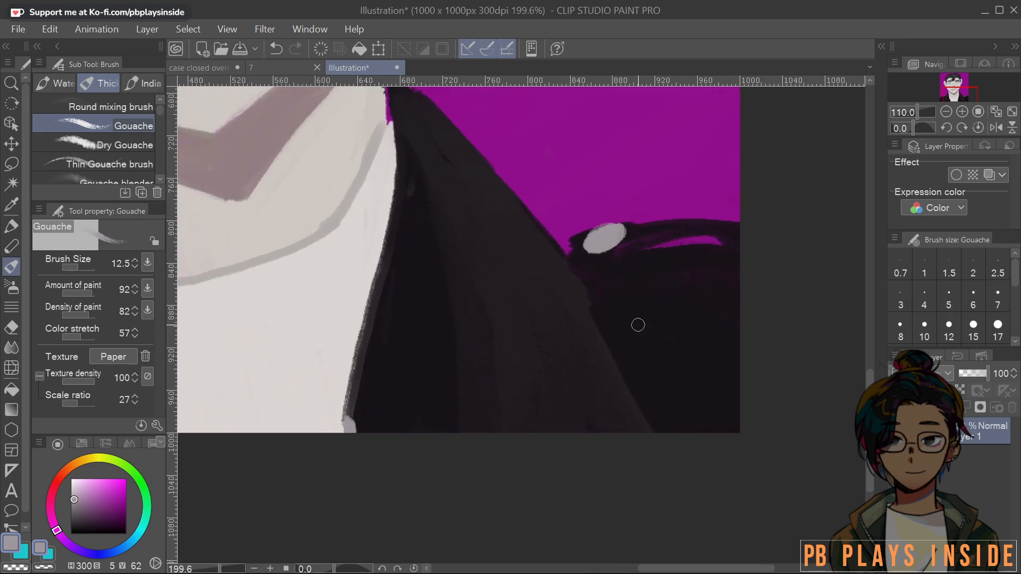
alt+click(553, 332)
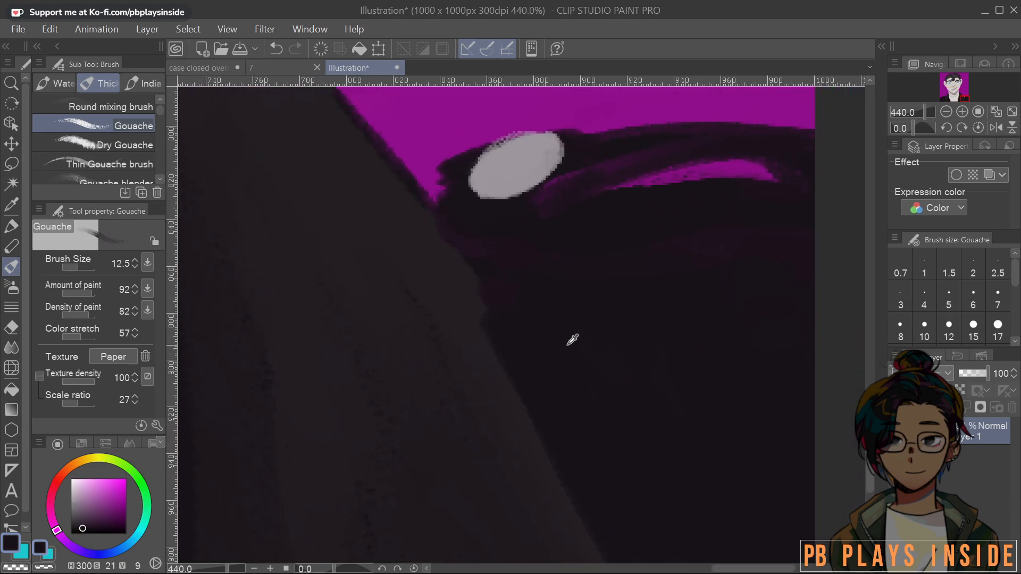
click(71, 533)
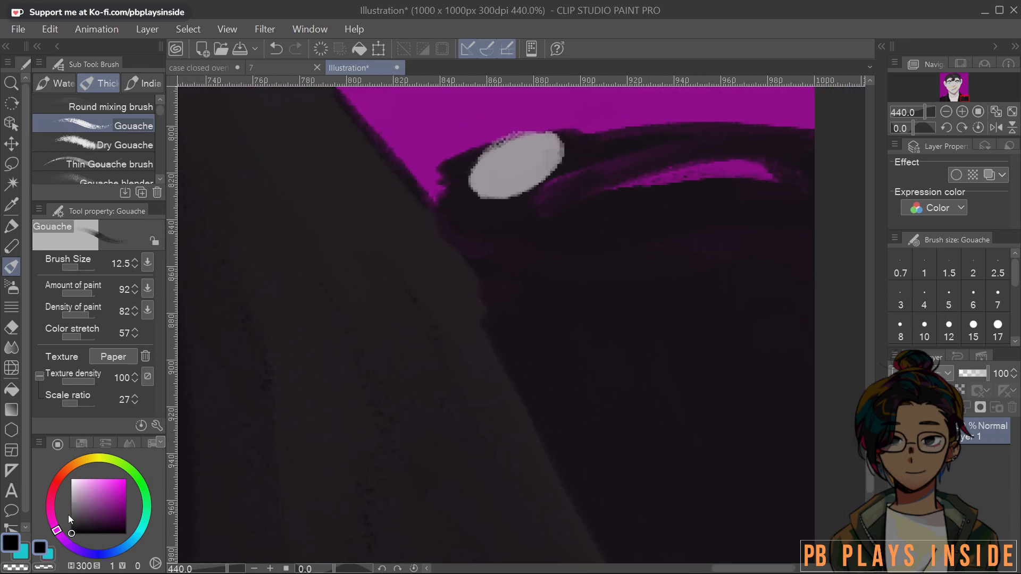
drag(441, 220, 607, 556)
mouse_move(444, 222)
mouse_down()
mouse_move(497, 297)
mouse_move(533, 404)
mouse_up()
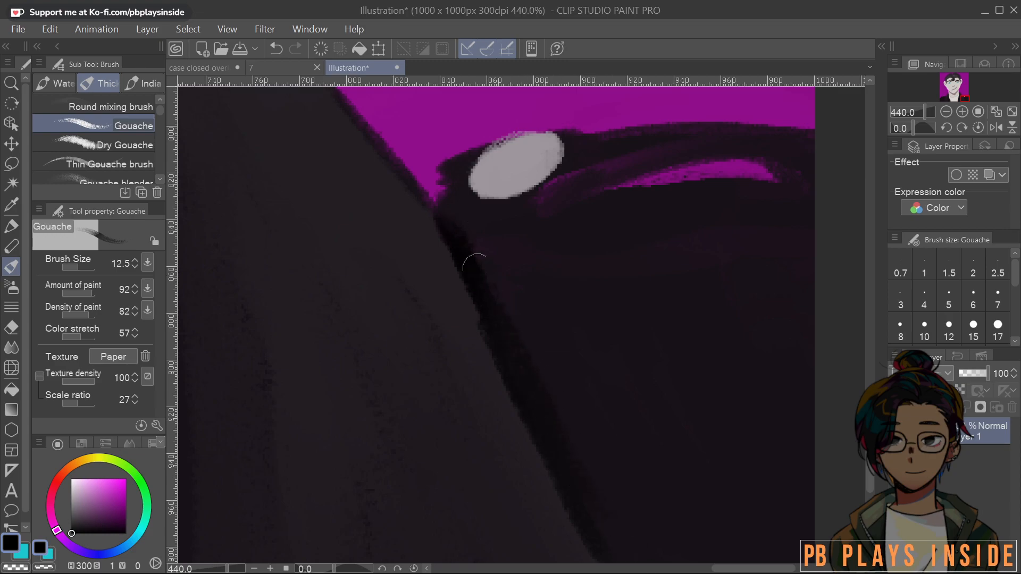
Paint a matching black shadow along the left-hand lapel's outer edge down to the canvas's lower edge
scroll(588, 556, down, 10)
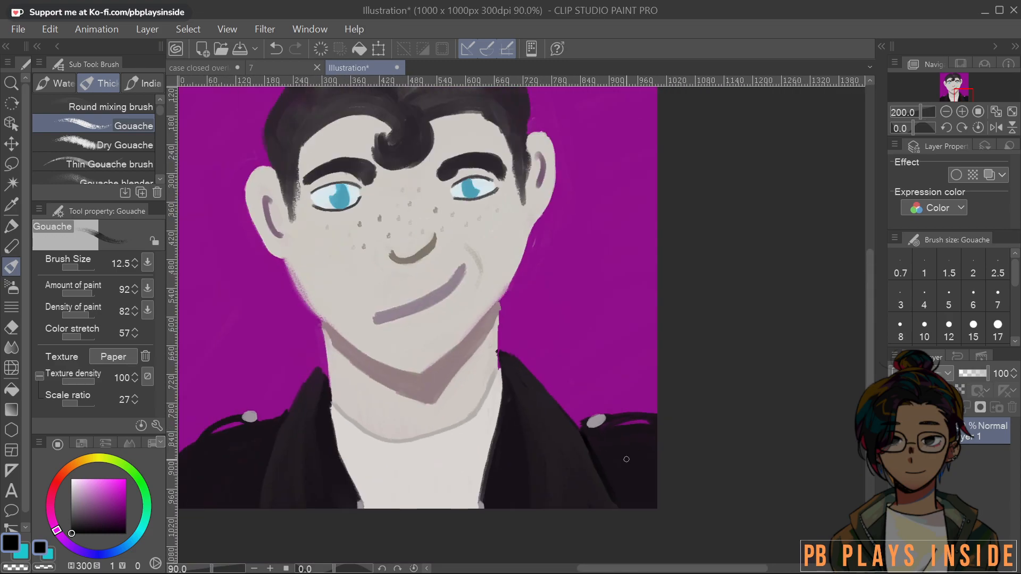
drag(390, 466, 595, 415)
scroll(594, 415, up, 8)
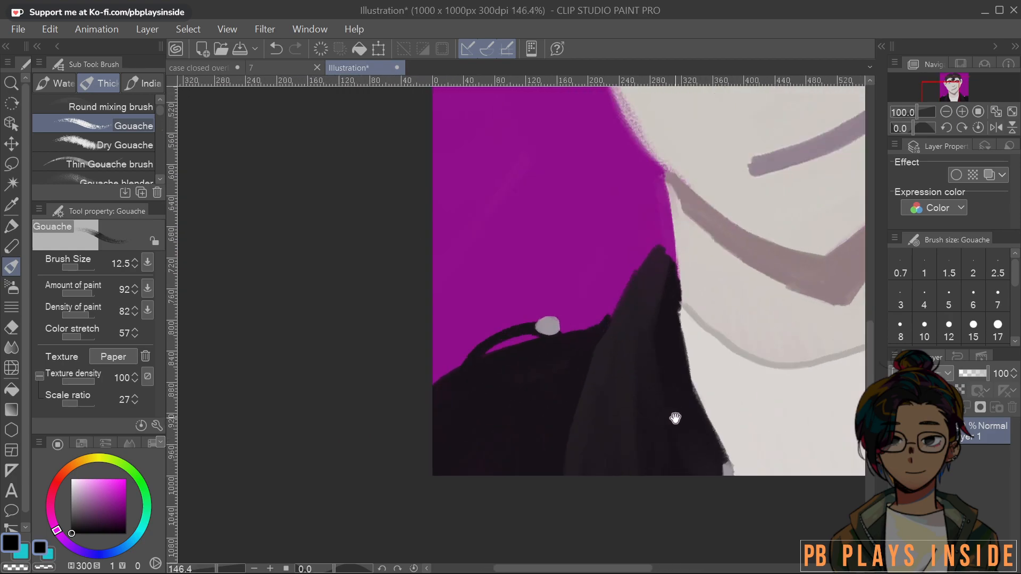
mouse_move(507, 168)
mouse_down()
mouse_move(444, 303)
mouse_move(446, 337)
mouse_move(400, 508)
mouse_up()
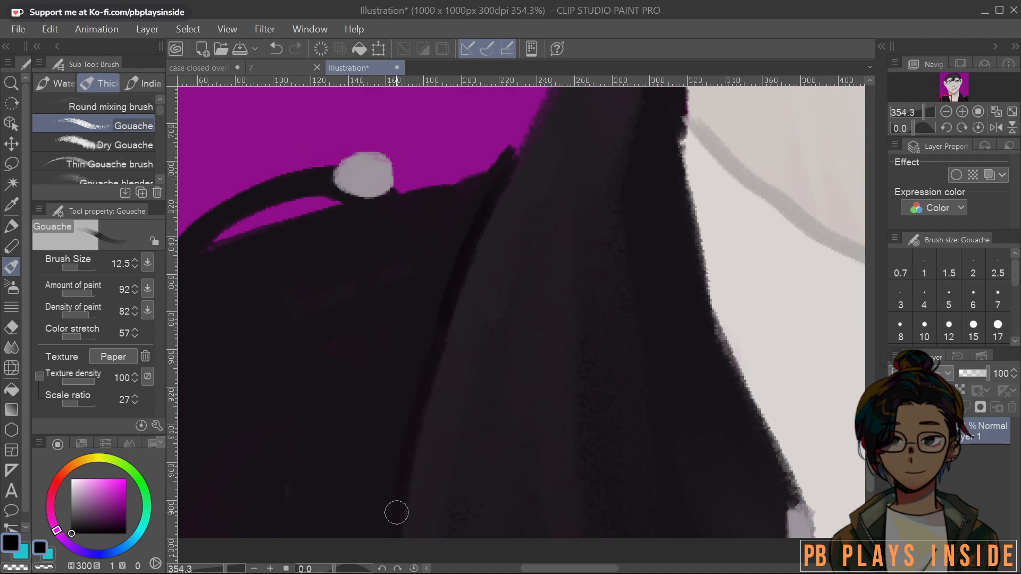
mouse_move(511, 161)
mouse_down()
mouse_move(445, 286)
mouse_move(407, 458)
mouse_up()
scroll(376, 495, down, 8)
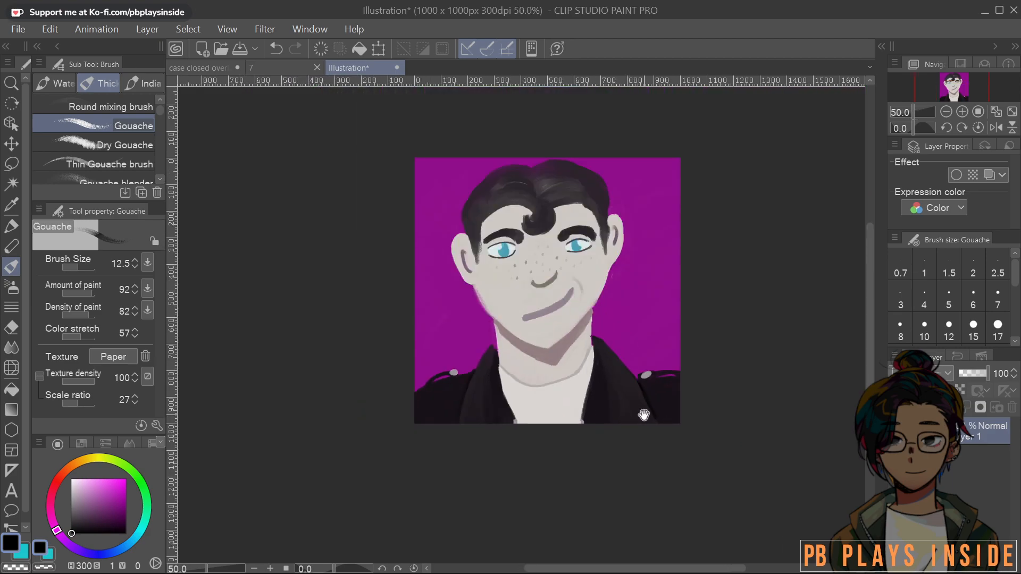
scroll(672, 410, down, 2)
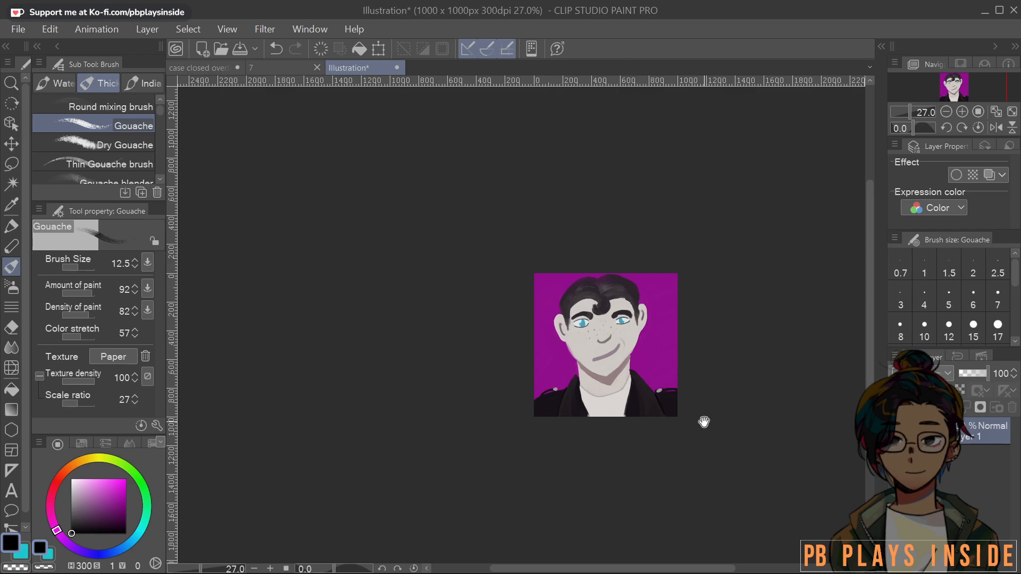
scroll(704, 422, up, 2)
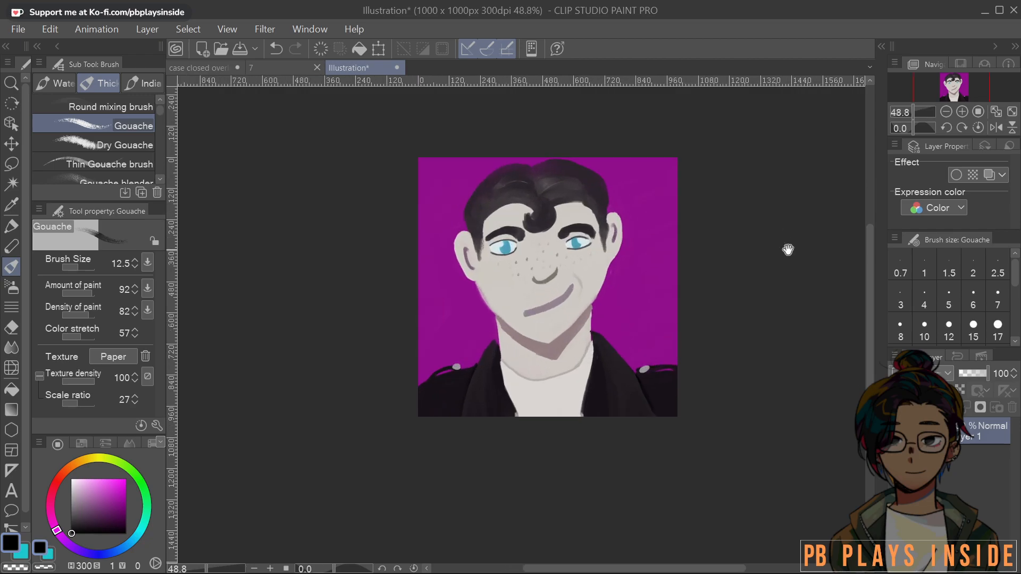
drag(788, 250, 756, 256)
scroll(748, 242, up, 2)
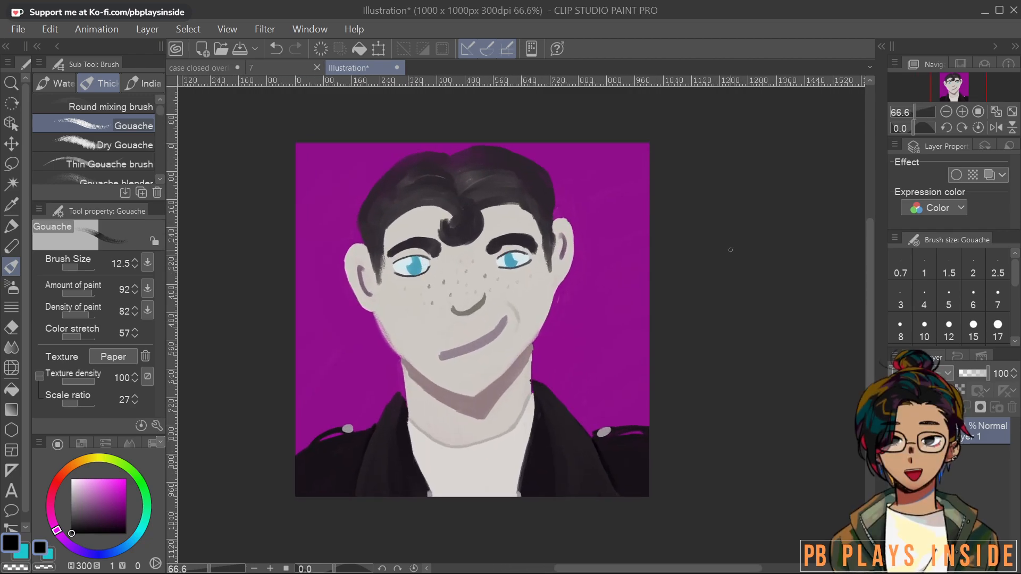
Save the portrait as 8 in Clip Studio format in the NPC Cards folder
click(21, 30)
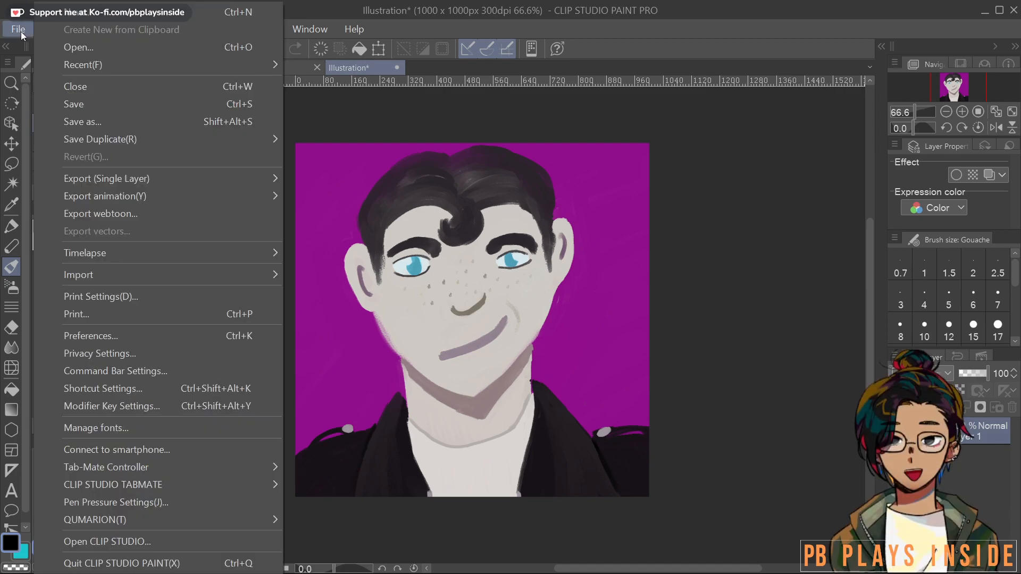
click(207, 123)
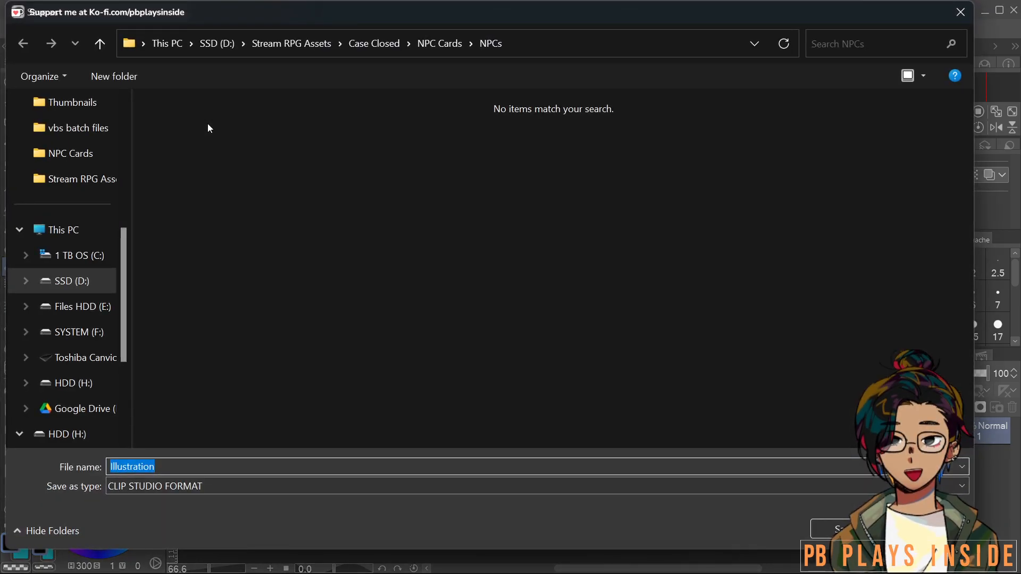
click(432, 46)
text(8)
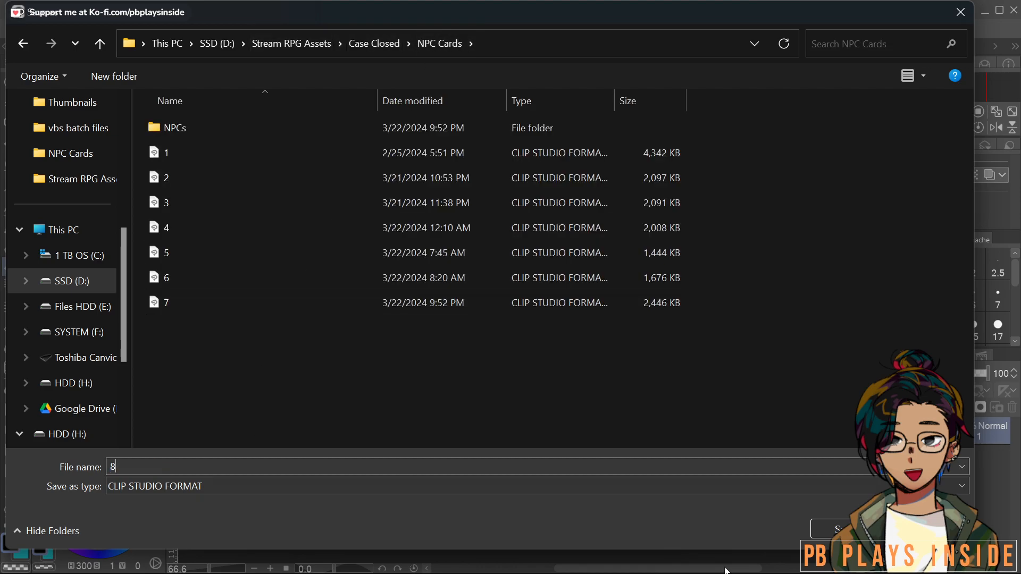
click(835, 529)
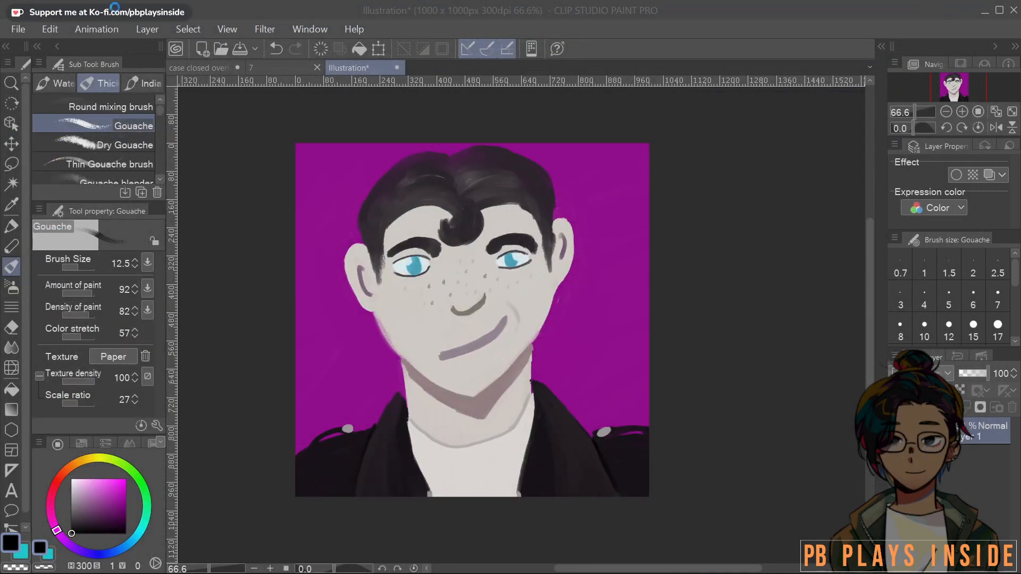
Export the portrait as a single-layer PNG named 8 into the NPCs folder
click(20, 28)
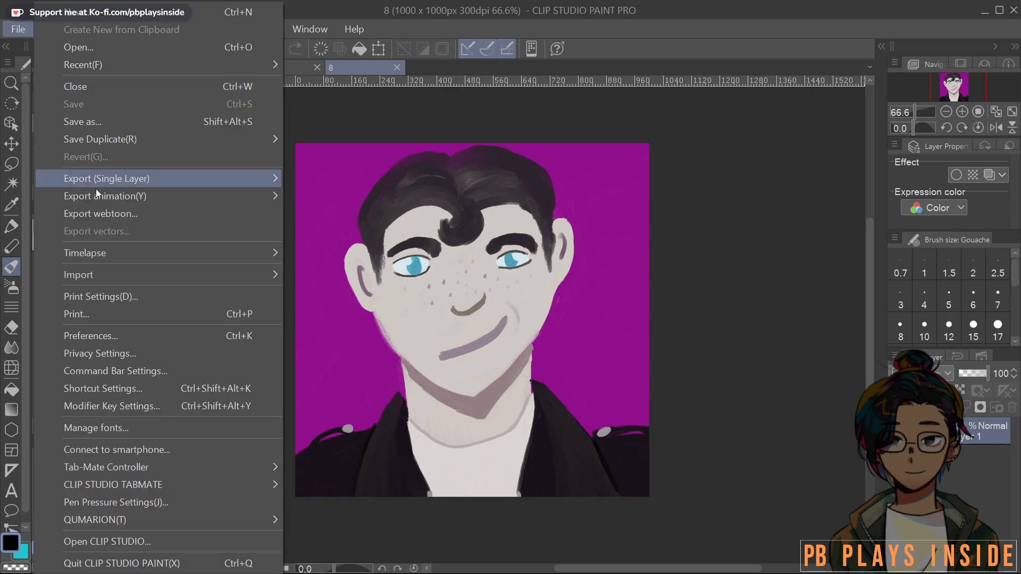
mouse_move(127, 179)
click(390, 216)
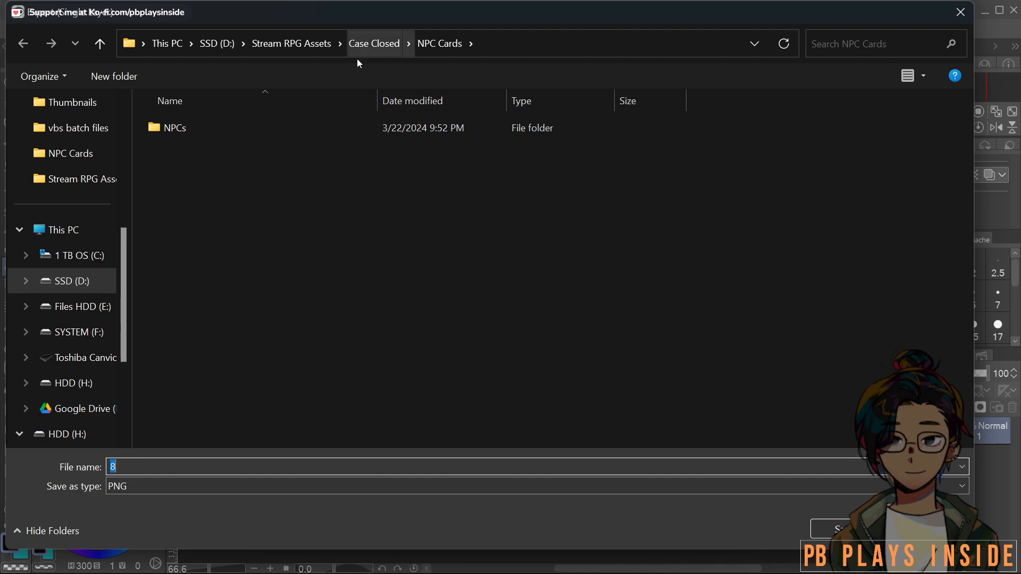
double_click(327, 128)
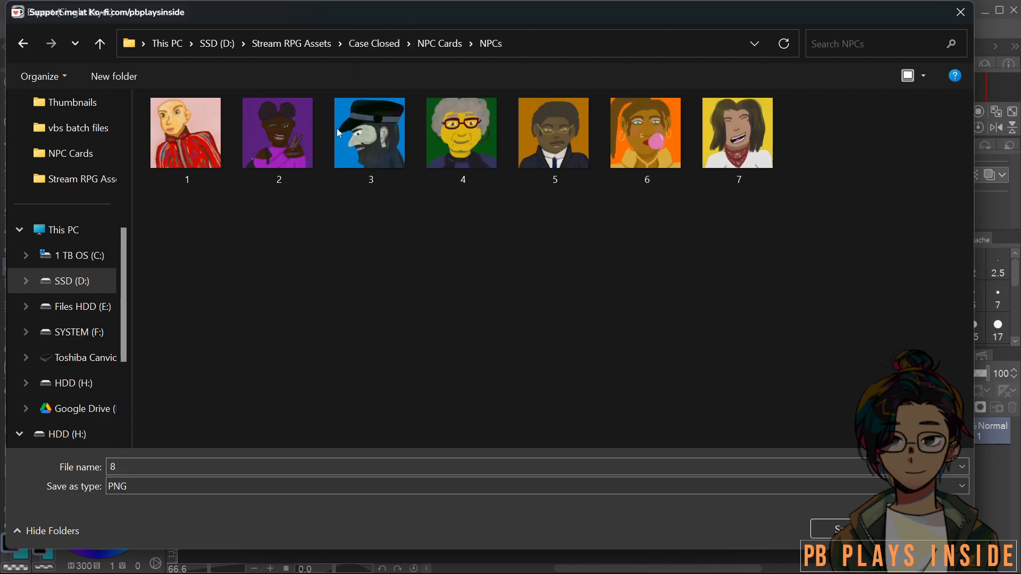
click(824, 529)
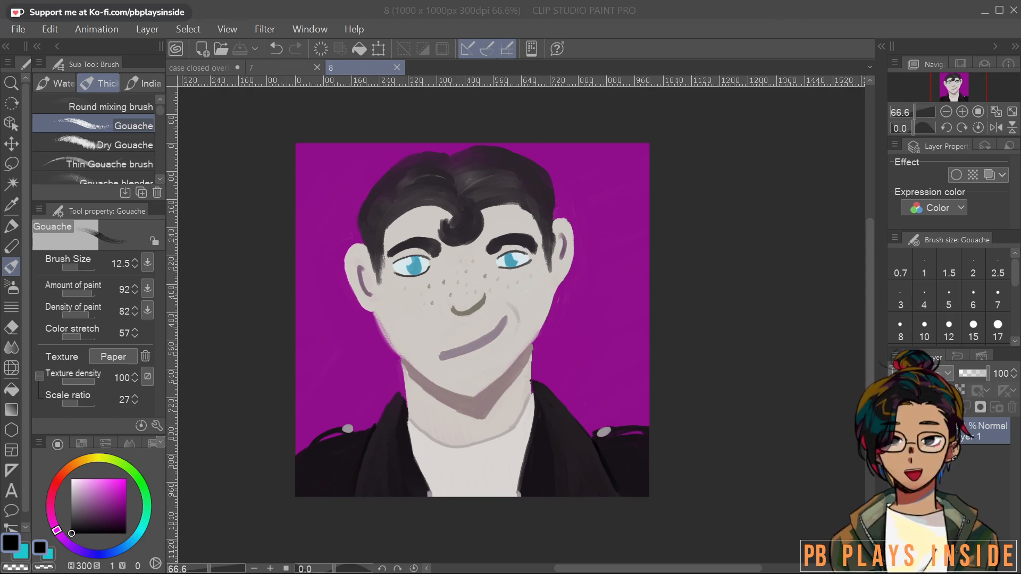
key(super+e)
mouse_move(664, 6)
mouse_down()
mouse_move(631, 33)
mouse_move(0, 73)
mouse_up()
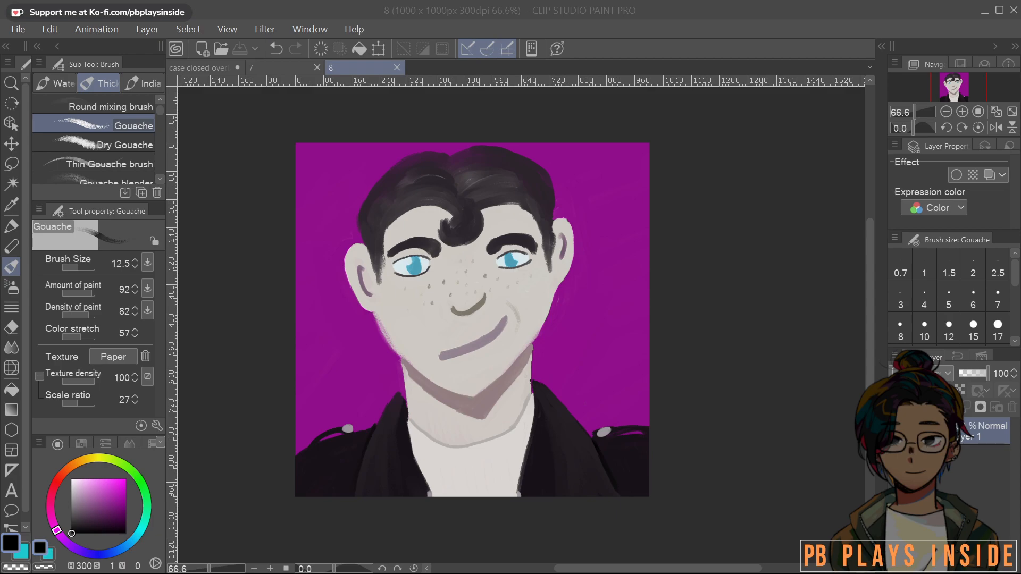
Switch to File Explorer and check the NPC Cards folder and its NPCs subfolder for the saved and exported portrait 8
drag(0, 290, 480, 2)
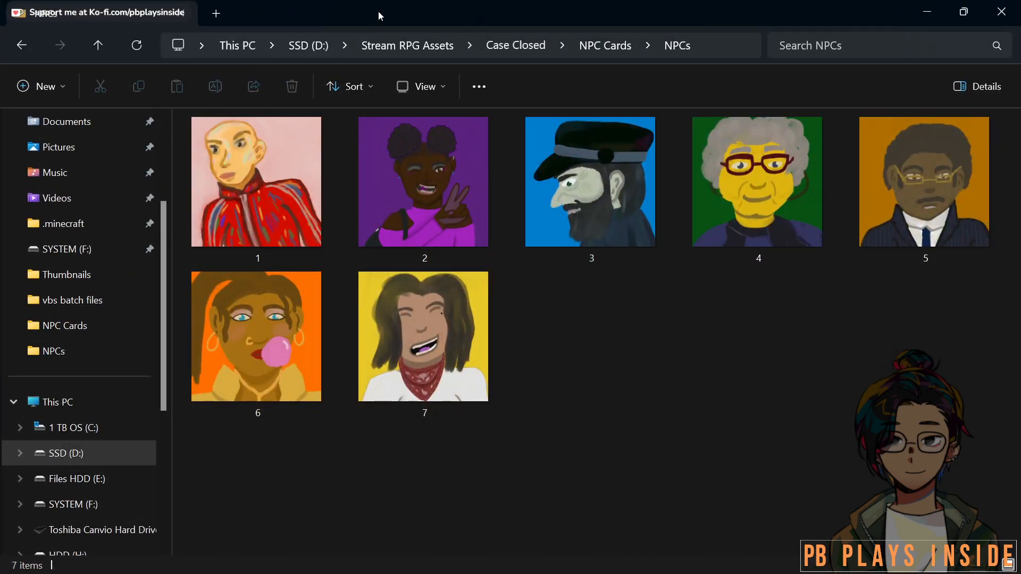
click(604, 45)
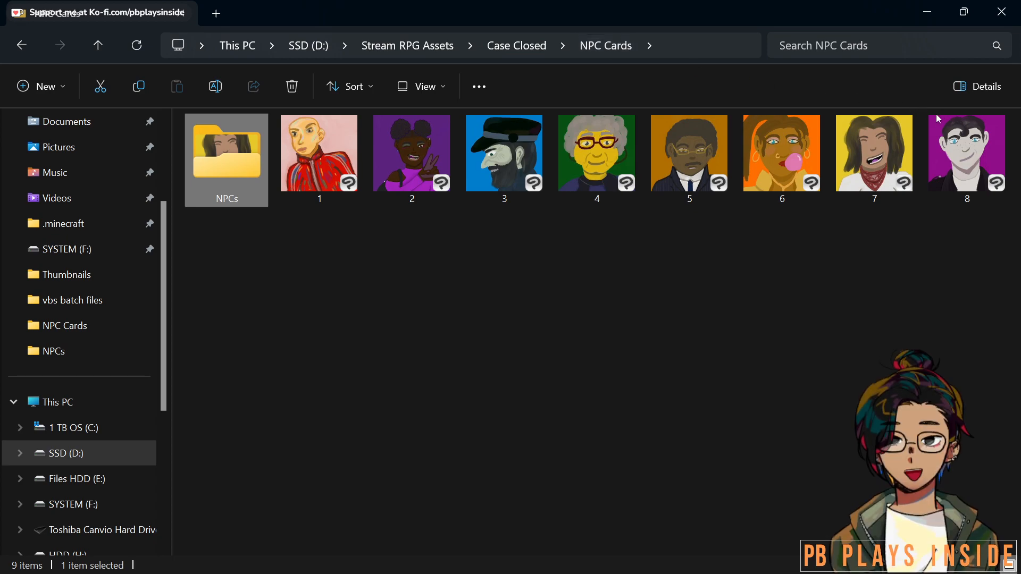
double_click(210, 141)
key(alt+Tab)
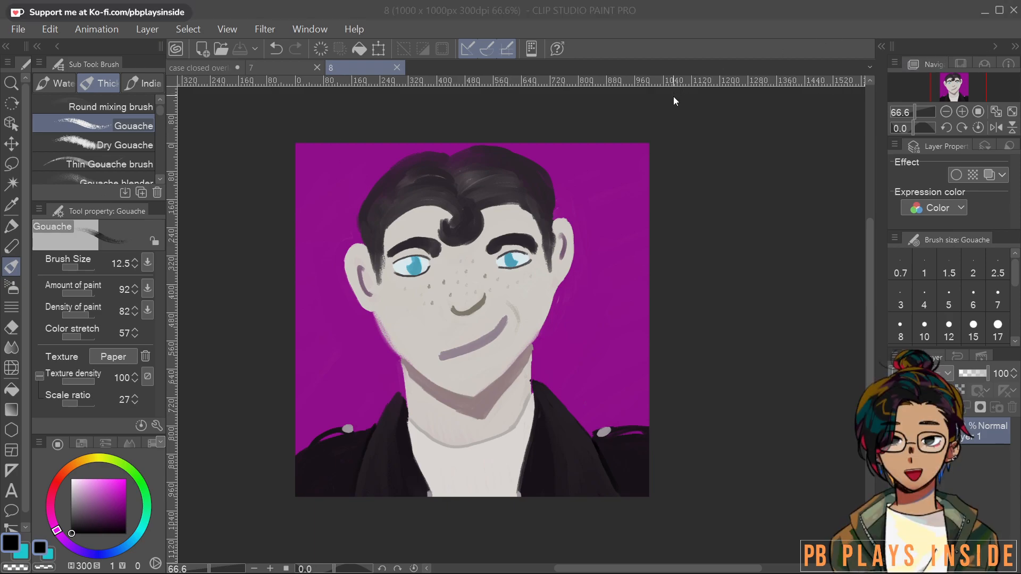
key(alt+Tab)
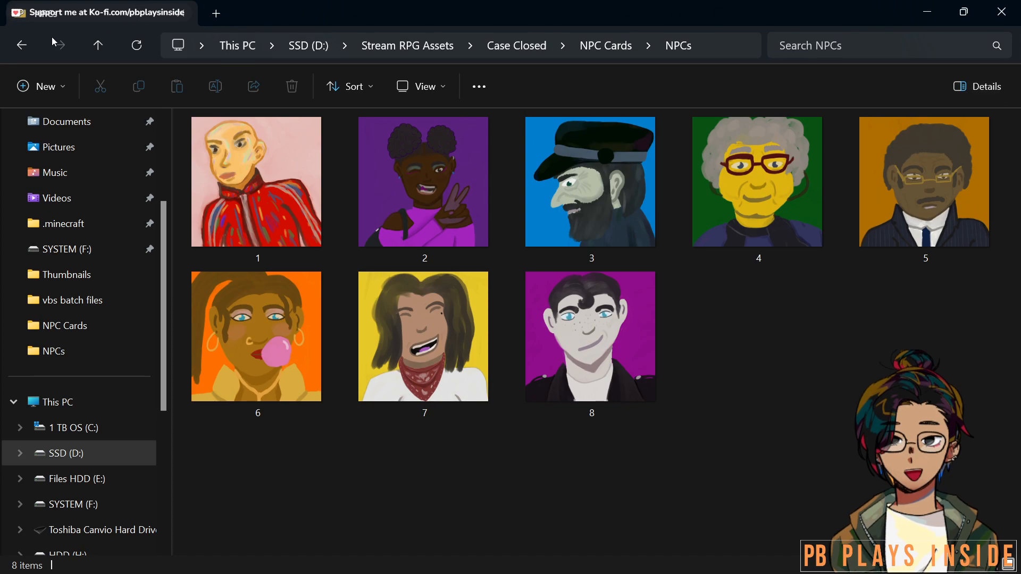
click(37, 46)
click(59, 44)
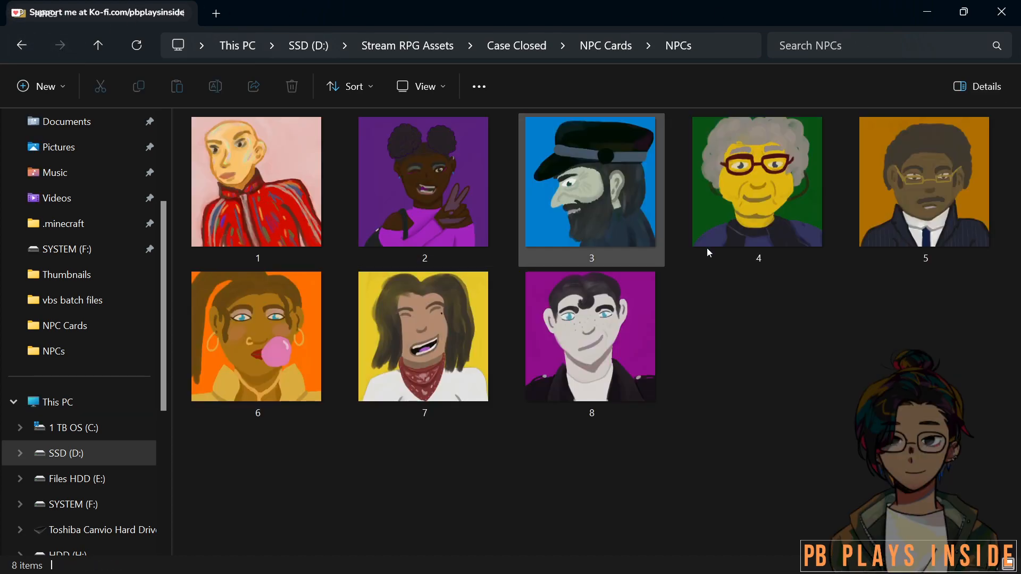
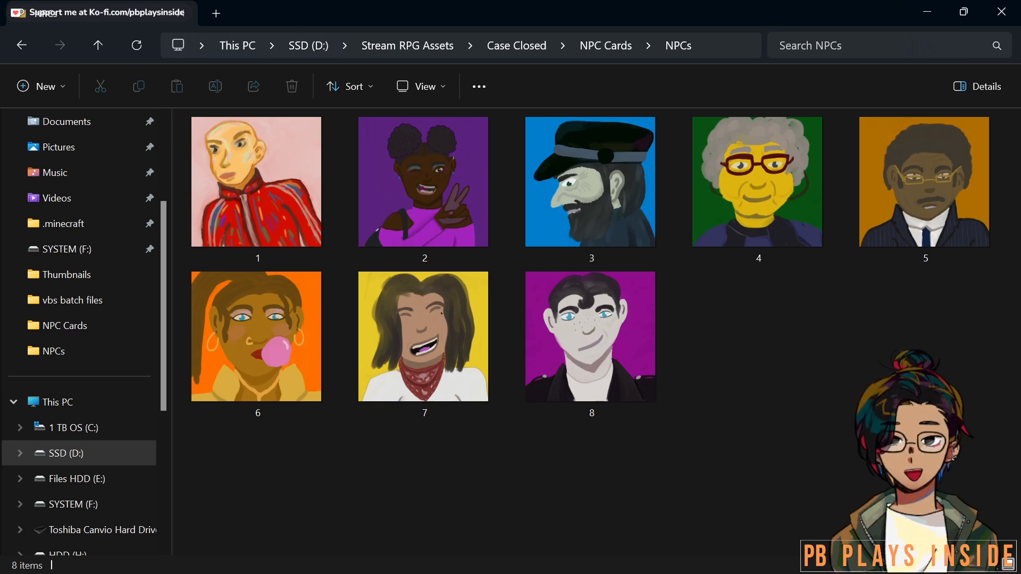
click(1000, 15)
Create a new blank illustration canvas of 1000 x 1000 px at 300 dpi
click(27, 32)
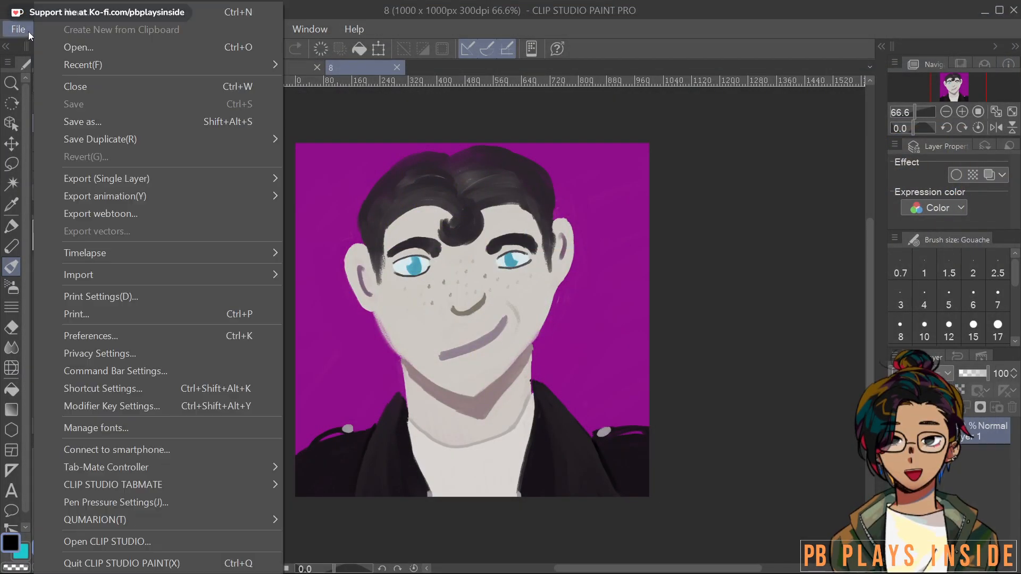
click(120, 19)
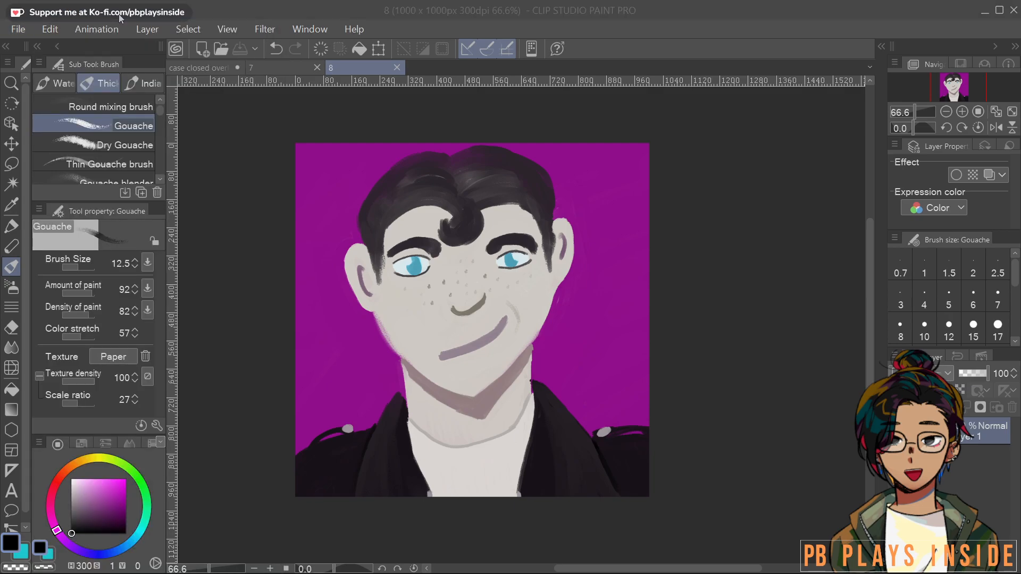
key(Return)
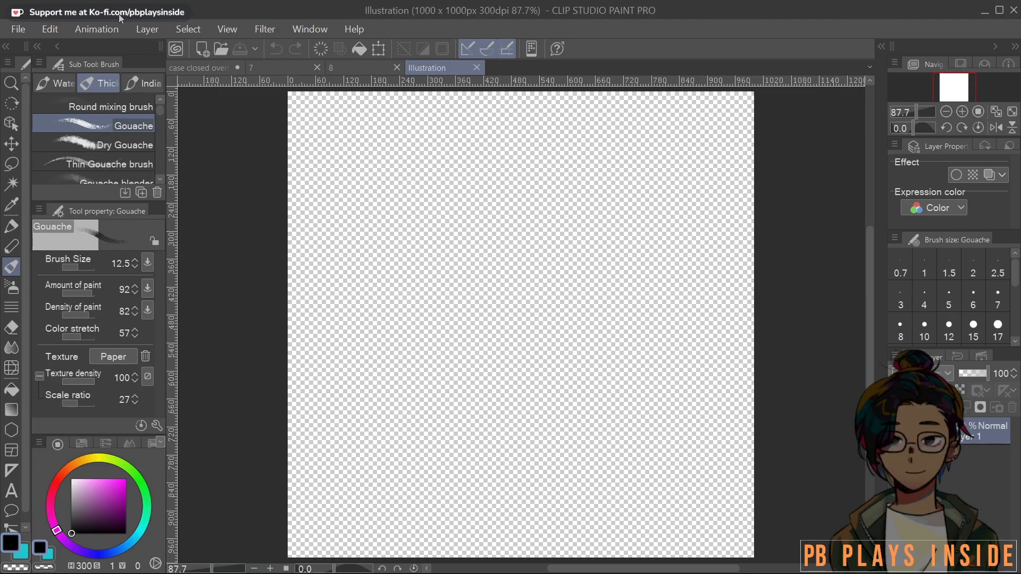
Cover the whole canvas with a turquoise background (H 184, S 100, V 74) using the Gouache brush at size 162
click(130, 470)
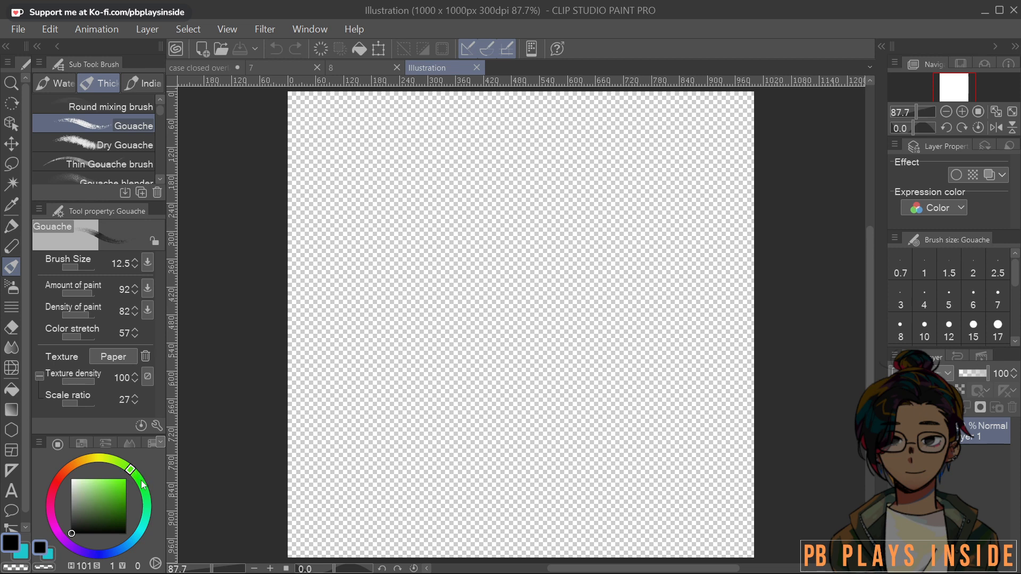
drag(105, 502, 140, 486)
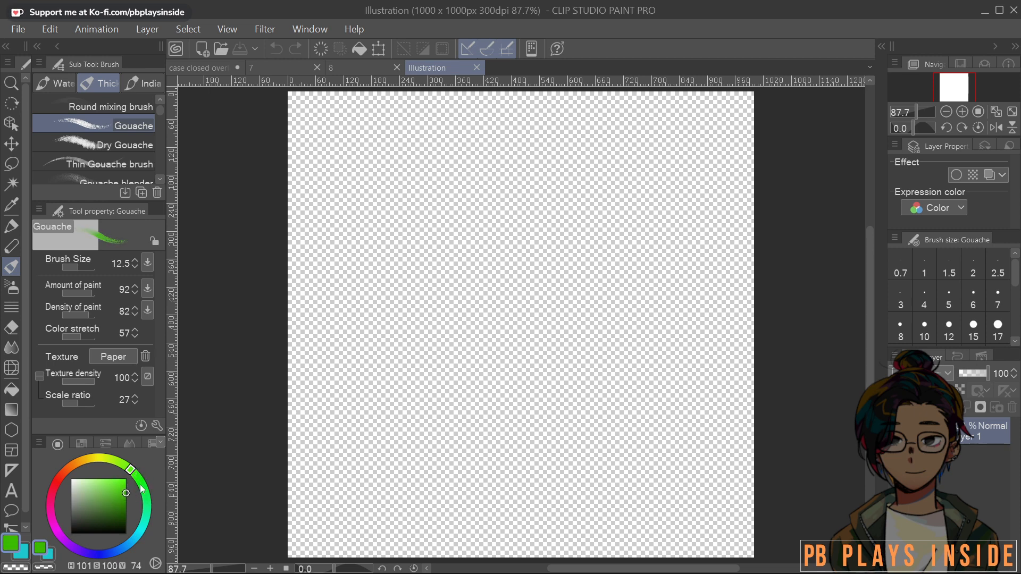
click(145, 528)
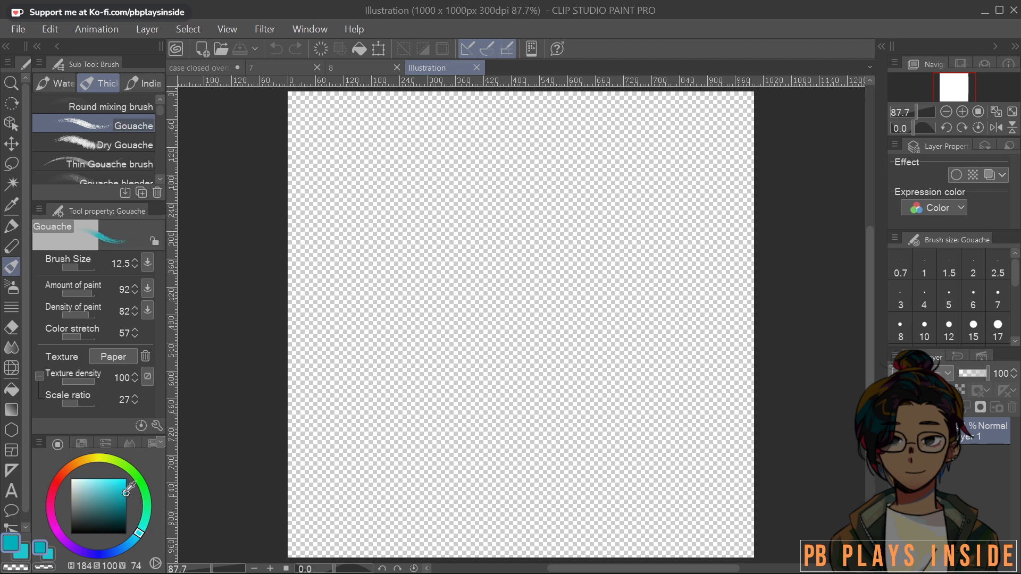
click(503, 346)
drag(520, 368, 531, 329)
mouse_move(657, 228)
mouse_down()
mouse_move(527, 324)
mouse_move(479, 389)
mouse_move(669, 166)
mouse_move(747, 101)
mouse_move(676, 105)
mouse_move(487, 180)
mouse_move(394, 186)
mouse_move(311, 227)
mouse_move(317, 159)
mouse_move(341, 100)
mouse_move(348, 95)
mouse_move(340, 283)
mouse_move(279, 383)
mouse_move(304, 392)
mouse_move(541, 173)
mouse_move(445, 275)
mouse_move(375, 420)
mouse_move(589, 235)
mouse_move(452, 350)
mouse_move(365, 501)
mouse_move(369, 541)
mouse_move(621, 286)
mouse_move(504, 502)
mouse_move(670, 291)
mouse_move(714, 273)
mouse_move(589, 491)
mouse_move(648, 397)
mouse_move(788, 282)
mouse_move(711, 393)
mouse_move(695, 469)
mouse_move(750, 449)
mouse_move(730, 524)
mouse_move(614, 492)
mouse_move(569, 512)
mouse_move(537, 559)
mouse_move(468, 516)
mouse_up()
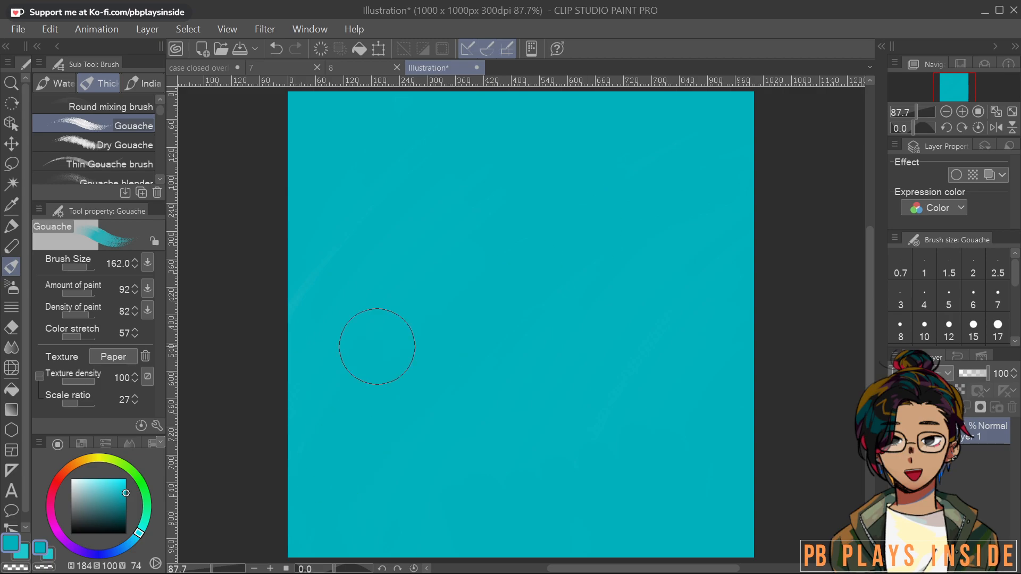
key(bracketright)
mouse_move(447, 332)
mouse_down()
mouse_move(378, 379)
mouse_move(454, 153)
mouse_move(312, 191)
mouse_move(358, 166)
mouse_move(620, 112)
mouse_move(614, 533)
mouse_move(702, 534)
mouse_move(743, 232)
mouse_move(381, 367)
mouse_move(313, 504)
mouse_up()
mouse_move(674, 352)
mouse_down()
mouse_move(671, 395)
mouse_move(697, 396)
mouse_up()
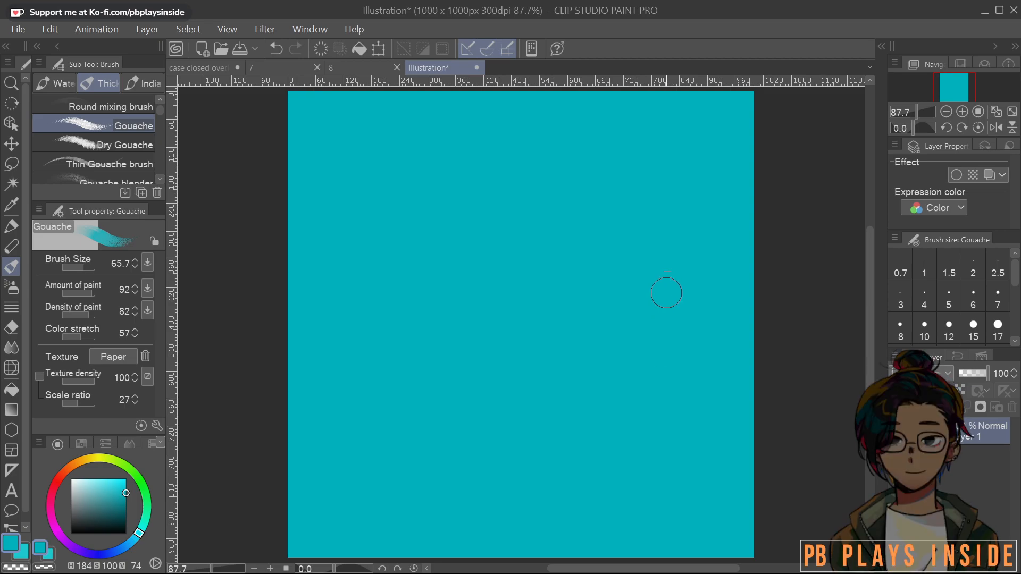
Paint a slanted yellow stroke (H 59, S 100, V 74) just right of the canvas's centre with the Gouache brush at size 65.7
click(98, 460)
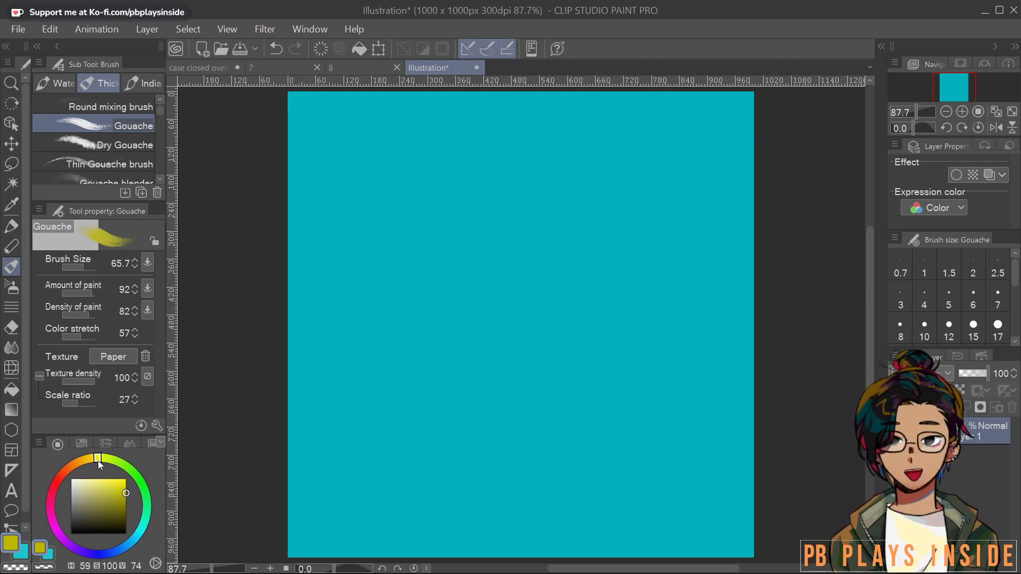
drag(595, 232, 547, 345)
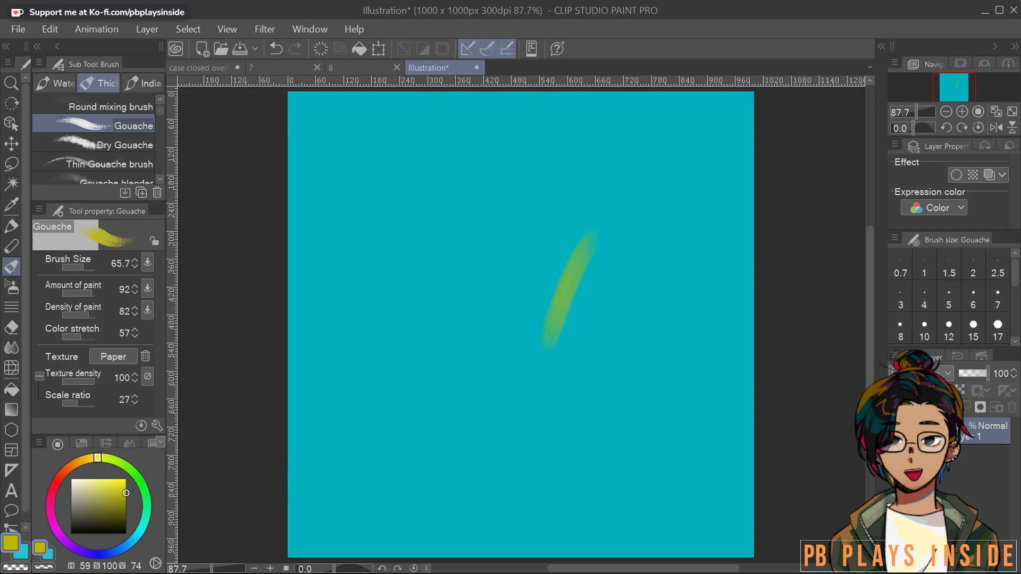
mouse_move(557, 363)
mouse_down()
mouse_move(565, 395)
mouse_move(676, 209)
mouse_move(587, 352)
mouse_move(679, 229)
mouse_move(620, 303)
mouse_move(713, 225)
mouse_move(588, 404)
mouse_up()
mouse_move(588, 404)
mouse_down()
mouse_move(687, 281)
mouse_move(612, 372)
mouse_up()
drag(503, 288, 602, 175)
drag(556, 215, 471, 321)
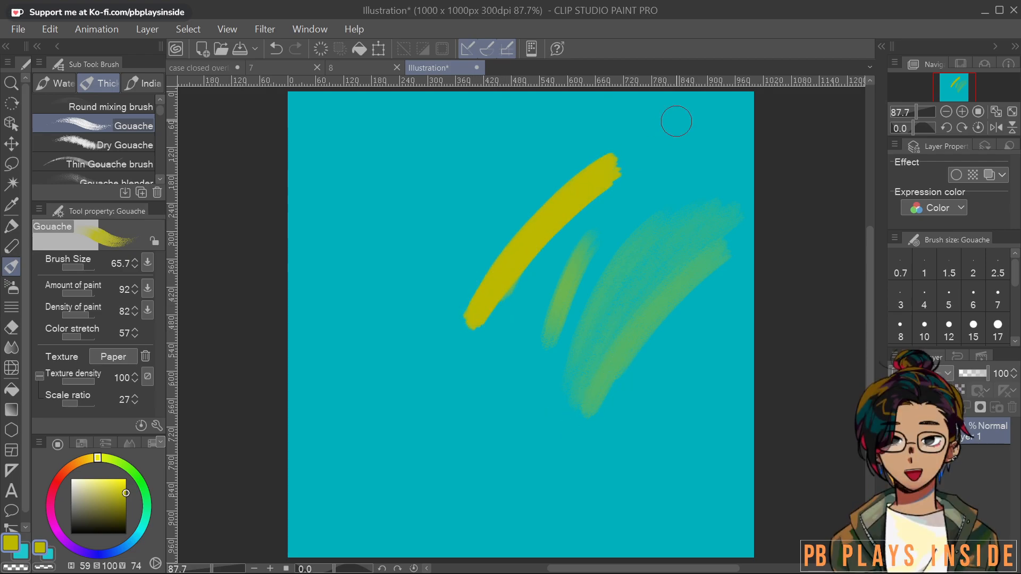
mouse_move(603, 222)
mouse_down()
mouse_move(716, 148)
mouse_move(600, 434)
mouse_move(730, 190)
mouse_move(619, 280)
mouse_move(655, 226)
mouse_move(574, 326)
mouse_move(540, 386)
mouse_up()
mouse_move(564, 298)
mouse_down()
mouse_move(654, 183)
mouse_move(548, 309)
mouse_move(665, 152)
mouse_up()
Undo all the yellow test strokes on the teal canvas
key(ctrl+z)
key(ctrl+z)
key(ctrl+z)
key(ctrl+z)
key(ctrl+z)
key(ctrl+z)
key(ctrl+z)
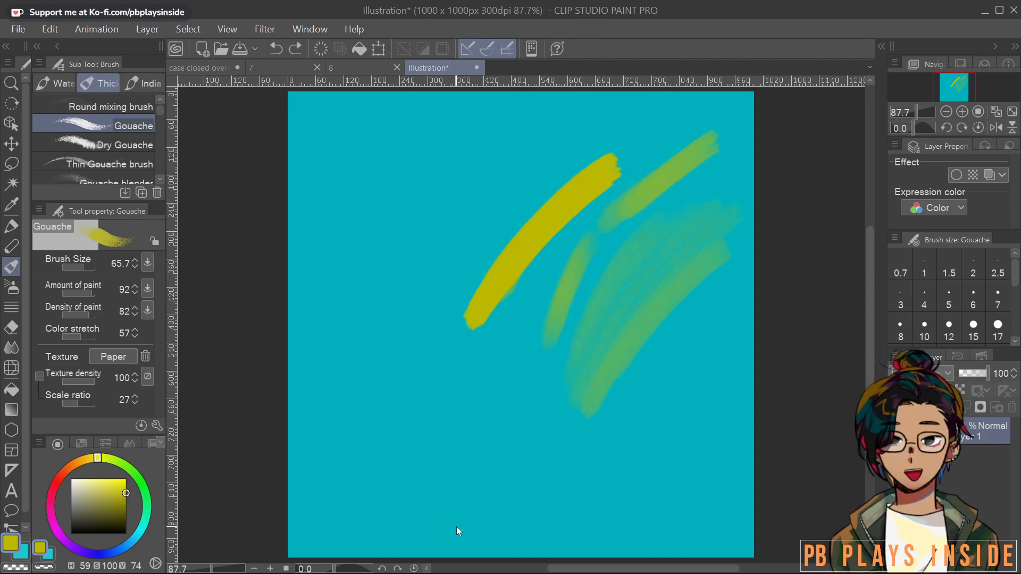
key(ctrl+z)
key(ctrl+z)
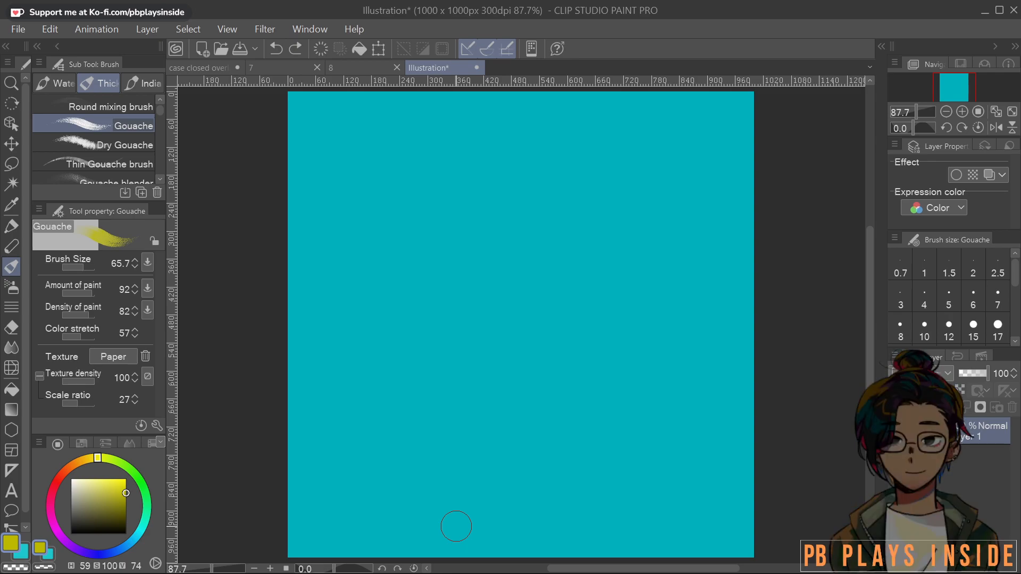
mouse_move(527, 397)
mouse_down()
mouse_move(604, 268)
mouse_move(580, 315)
mouse_move(605, 539)
mouse_up()
key(ctrl+z)
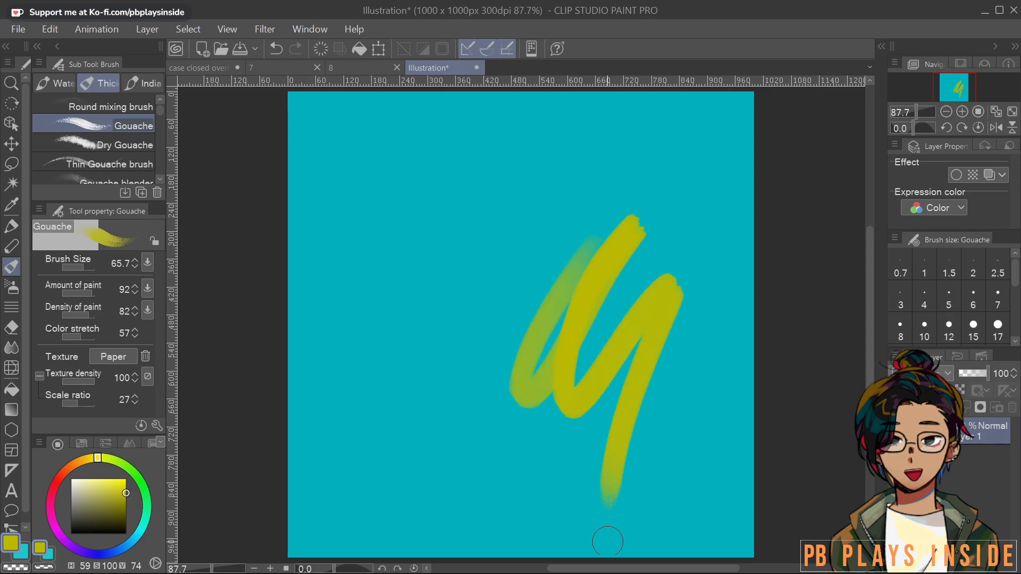
key(ctrl+z)
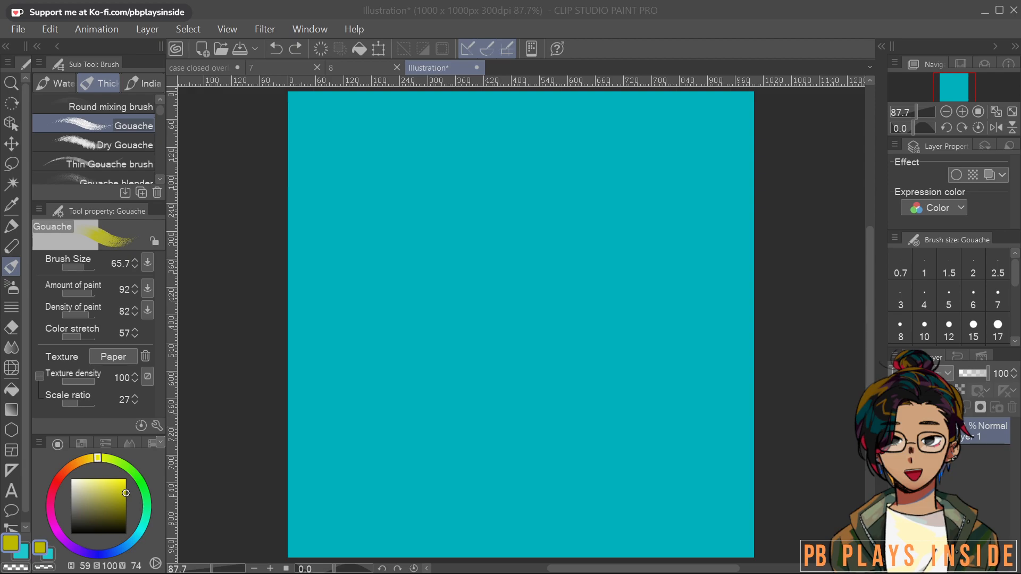
Choose a pale cream and paint a large filled head shape in the canvas centre, enlarging the Gouache brush to 115
click(83, 487)
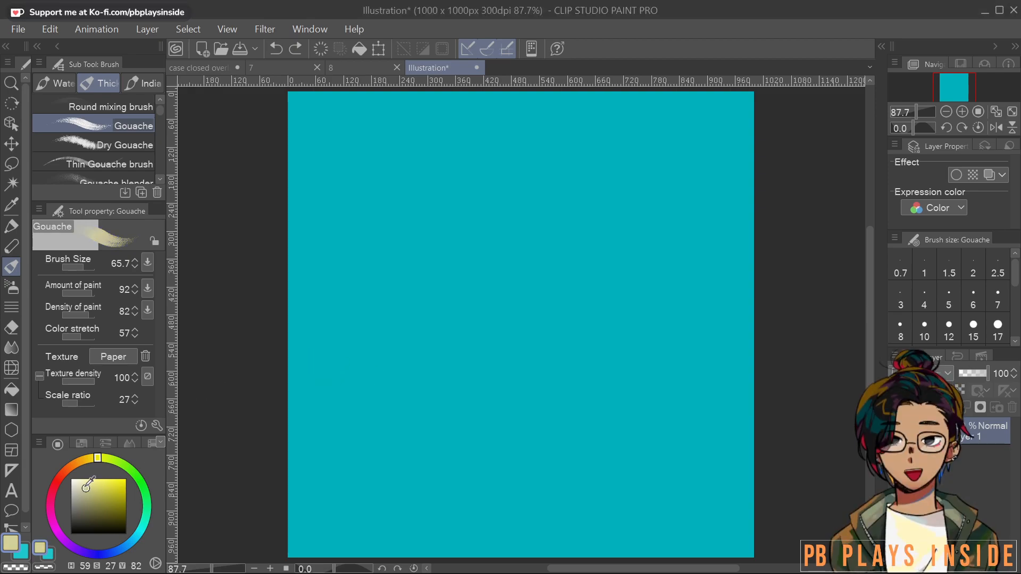
mouse_move(505, 199)
mouse_down()
mouse_move(530, 232)
mouse_move(539, 307)
mouse_up()
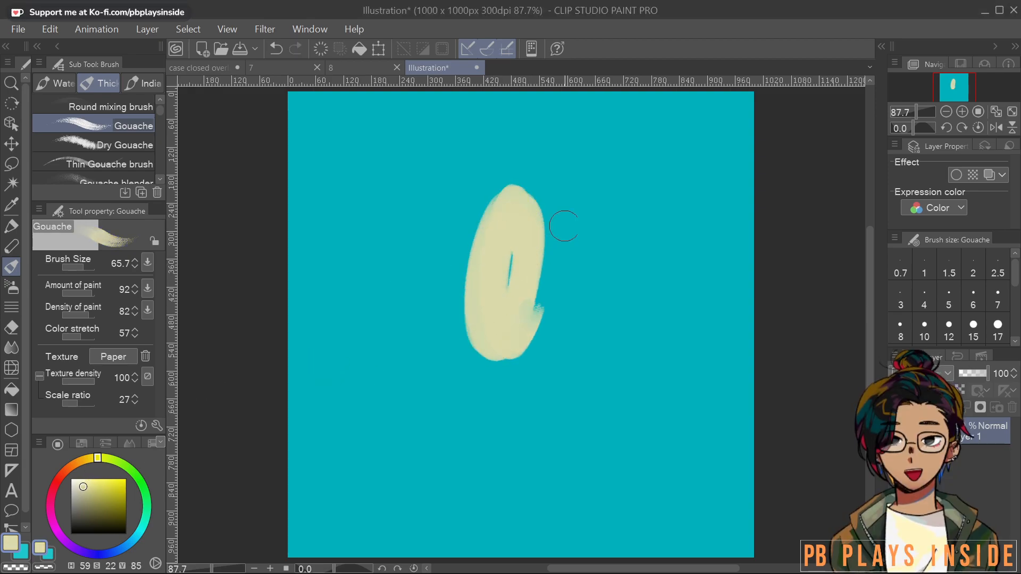
drag(629, 332, 641, 306)
mouse_move(495, 213)
mouse_down()
mouse_move(520, 249)
mouse_move(525, 293)
mouse_move(513, 339)
mouse_move(465, 361)
mouse_move(457, 239)
mouse_move(552, 208)
mouse_move(564, 295)
mouse_move(556, 348)
mouse_move(530, 342)
mouse_move(547, 230)
mouse_move(529, 359)
mouse_move(556, 377)
mouse_move(567, 354)
mouse_move(561, 305)
mouse_move(523, 269)
mouse_move(480, 324)
mouse_move(518, 401)
mouse_move(521, 323)
mouse_move(455, 253)
mouse_move(428, 291)
mouse_move(483, 322)
mouse_up()
mouse_move(511, 206)
mouse_down()
mouse_move(598, 277)
mouse_move(619, 310)
mouse_move(580, 357)
mouse_move(506, 358)
mouse_move(499, 405)
mouse_move(511, 349)
mouse_move(433, 321)
mouse_move(497, 235)
mouse_move(446, 251)
mouse_move(424, 228)
mouse_move(421, 296)
mouse_move(486, 410)
mouse_move(581, 406)
mouse_move(608, 367)
mouse_move(595, 209)
mouse_move(433, 221)
mouse_move(433, 199)
mouse_move(549, 178)
mouse_move(576, 162)
mouse_move(638, 324)
mouse_move(611, 274)
mouse_move(629, 205)
mouse_move(641, 344)
mouse_move(604, 403)
mouse_move(516, 424)
mouse_move(501, 440)
mouse_move(444, 224)
mouse_up()
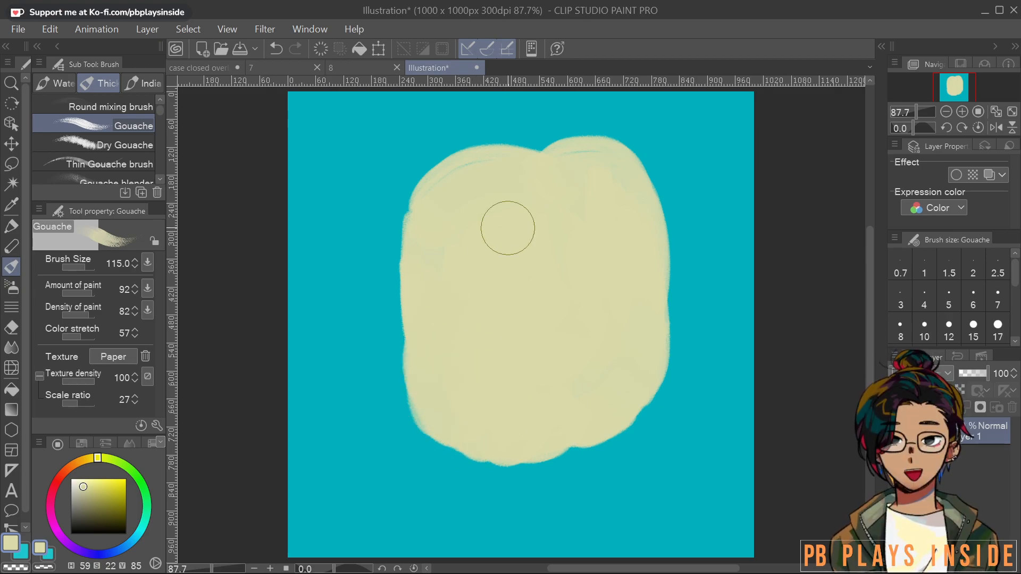
mouse_move(424, 307)
mouse_down()
mouse_move(450, 394)
mouse_move(413, 323)
mouse_move(418, 340)
mouse_move(424, 196)
mouse_move(406, 219)
mouse_move(450, 227)
mouse_move(522, 204)
mouse_move(547, 175)
mouse_move(493, 172)
mouse_move(539, 151)
mouse_move(451, 181)
mouse_move(440, 166)
mouse_move(539, 147)
mouse_move(590, 156)
mouse_move(517, 156)
mouse_move(593, 151)
mouse_move(574, 144)
mouse_move(649, 177)
mouse_move(626, 153)
mouse_move(659, 210)
mouse_move(637, 162)
mouse_move(656, 326)
mouse_move(645, 256)
mouse_move(656, 325)
mouse_move(566, 435)
mouse_up()
mouse_move(436, 409)
mouse_down()
mouse_move(420, 303)
mouse_move(452, 438)
mouse_move(582, 421)
mouse_move(486, 418)
mouse_move(407, 338)
mouse_move(428, 227)
mouse_move(574, 194)
mouse_up()
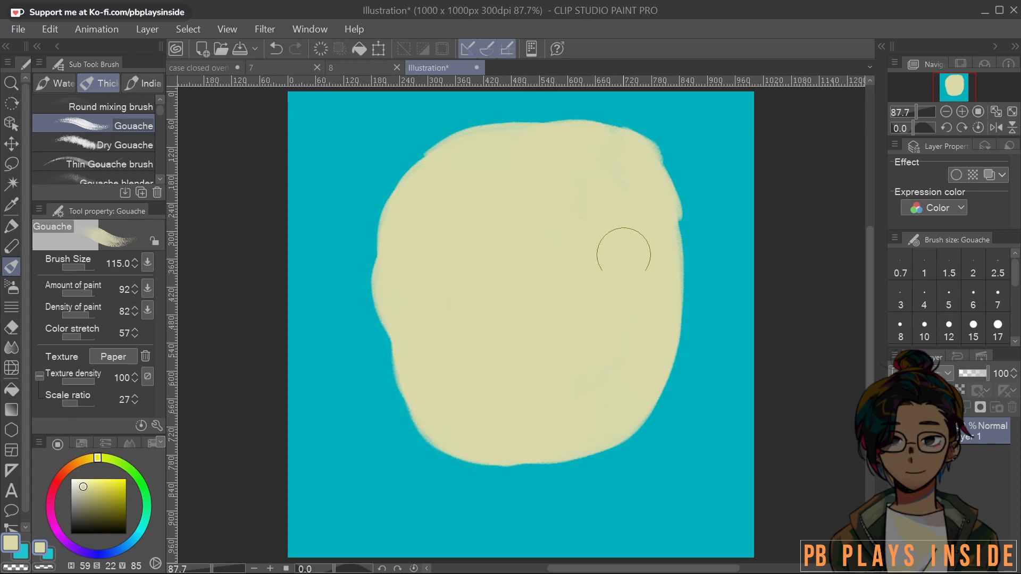
Paint cream ears on both sides of the head, reshaping the right one with sampled background teal and skin cream
mouse_move(654, 214)
mouse_down()
mouse_move(678, 284)
mouse_move(694, 212)
mouse_move(681, 235)
mouse_move(682, 289)
mouse_move(680, 271)
mouse_move(724, 291)
mouse_move(723, 304)
mouse_move(723, 277)
mouse_move(671, 205)
mouse_move(698, 229)
mouse_move(704, 267)
mouse_move(679, 301)
mouse_up()
mouse_move(388, 238)
mouse_down()
mouse_move(401, 301)
mouse_move(375, 243)
mouse_move(365, 248)
mouse_move(371, 296)
mouse_move(387, 238)
mouse_move(379, 317)
mouse_move(374, 236)
mouse_move(355, 249)
mouse_move(378, 231)
mouse_move(364, 292)
mouse_move(395, 248)
mouse_move(360, 266)
mouse_up()
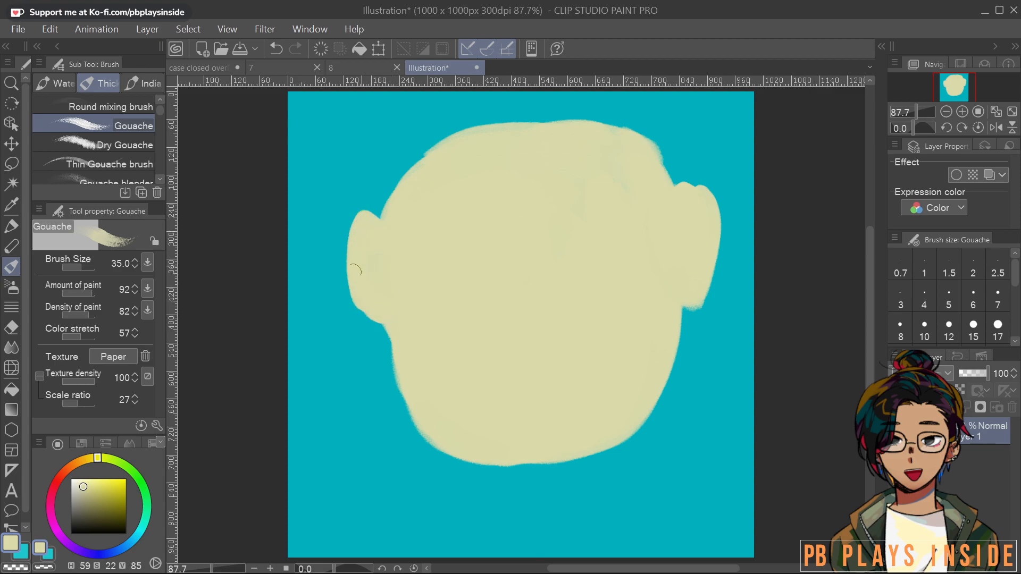
alt+click(713, 165)
mouse_move(713, 197)
mouse_down()
mouse_move(726, 249)
mouse_move(713, 191)
mouse_move(701, 229)
mouse_move(684, 185)
mouse_move(710, 275)
mouse_move(704, 302)
mouse_move(691, 195)
mouse_move(697, 274)
mouse_up()
alt+click(671, 232)
mouse_move(692, 314)
mouse_down()
mouse_move(676, 209)
mouse_move(693, 202)
mouse_move(686, 186)
mouse_move(673, 195)
mouse_move(701, 210)
mouse_move(692, 202)
mouse_move(687, 289)
mouse_move(674, 309)
mouse_move(700, 251)
mouse_move(696, 272)
mouse_move(696, 209)
mouse_move(697, 237)
mouse_move(717, 263)
mouse_move(690, 269)
mouse_up()
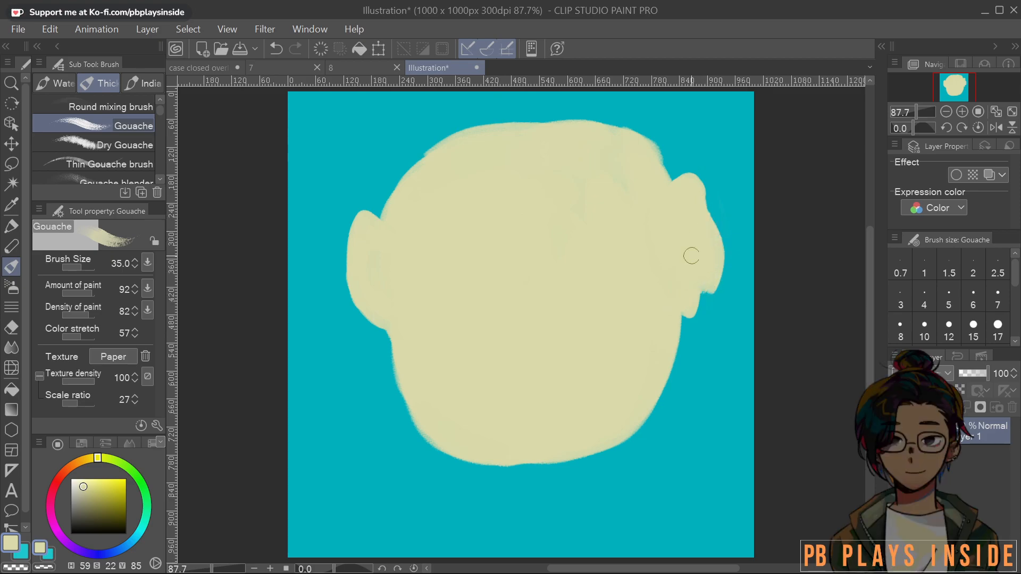
Cover the right ear with sampled background teal and repaint it narrower in sampled cream at brush size 38.3
alt+click(712, 192)
mouse_move(730, 200)
mouse_down()
mouse_move(745, 200)
mouse_move(712, 220)
mouse_move(694, 213)
mouse_move(696, 304)
mouse_up()
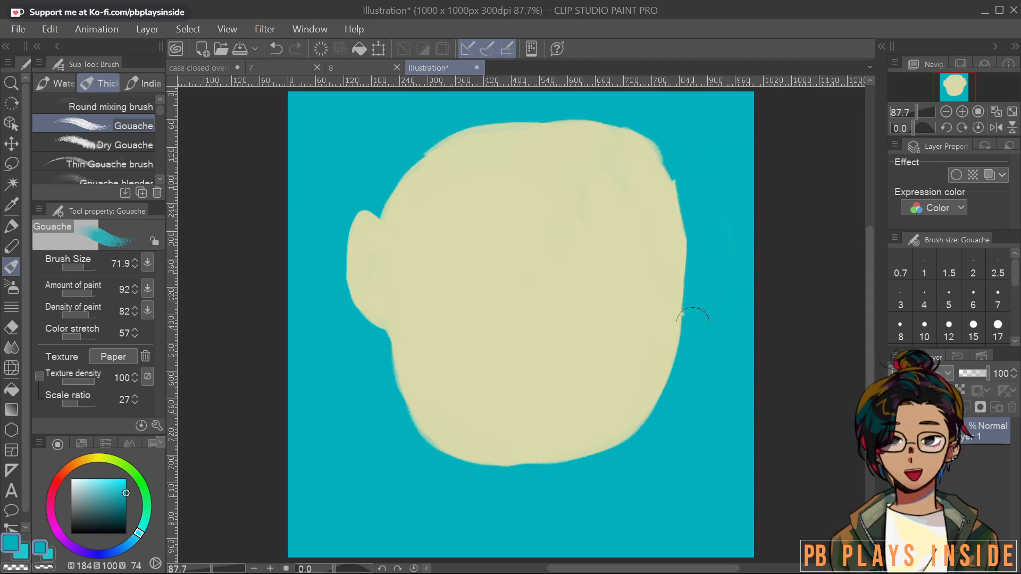
alt+click(654, 248)
mouse_move(691, 244)
mouse_down()
mouse_move(682, 245)
mouse_move(697, 214)
mouse_move(687, 222)
mouse_move(688, 212)
mouse_move(687, 262)
mouse_move(668, 207)
mouse_move(672, 287)
mouse_move(678, 199)
mouse_move(686, 287)
mouse_up()
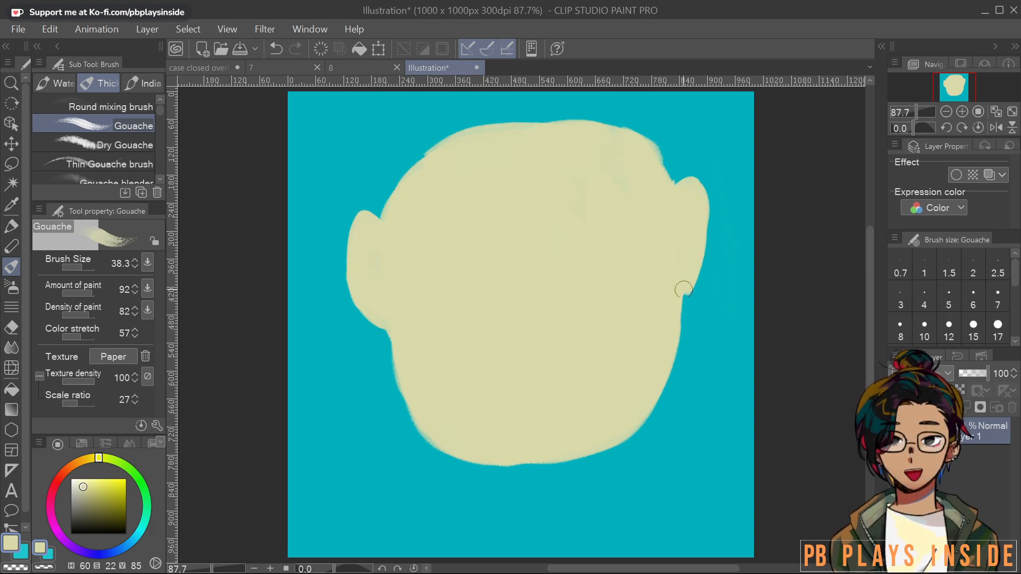
mouse_move(697, 215)
mouse_down()
mouse_move(668, 205)
mouse_move(697, 205)
mouse_move(667, 288)
mouse_move(688, 277)
mouse_move(680, 287)
mouse_move(693, 217)
mouse_move(675, 186)
mouse_up()
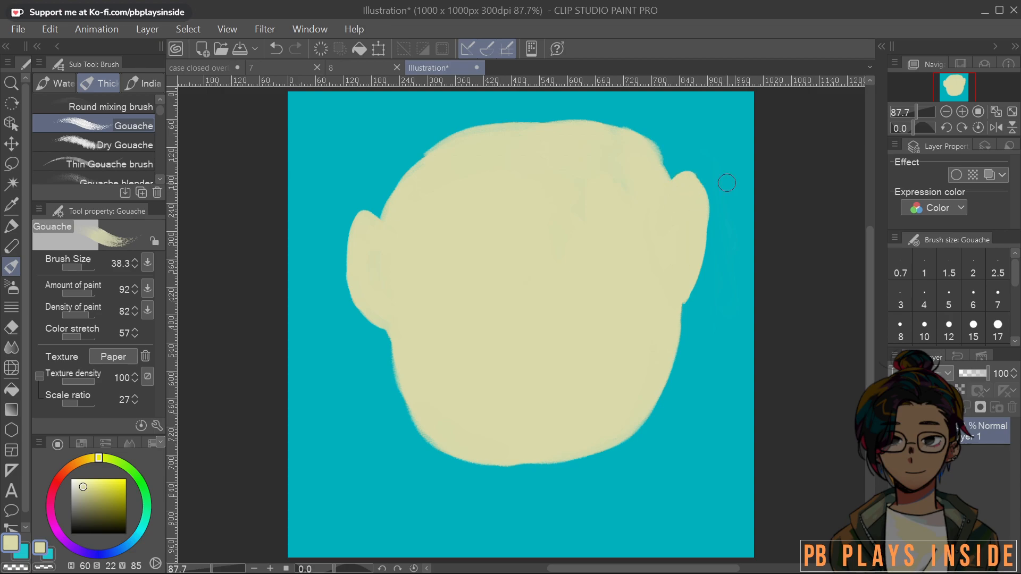
Paint small light grey piercings along the right ear's outer edge with the Gouache brush at size 15.4
click(85, 514)
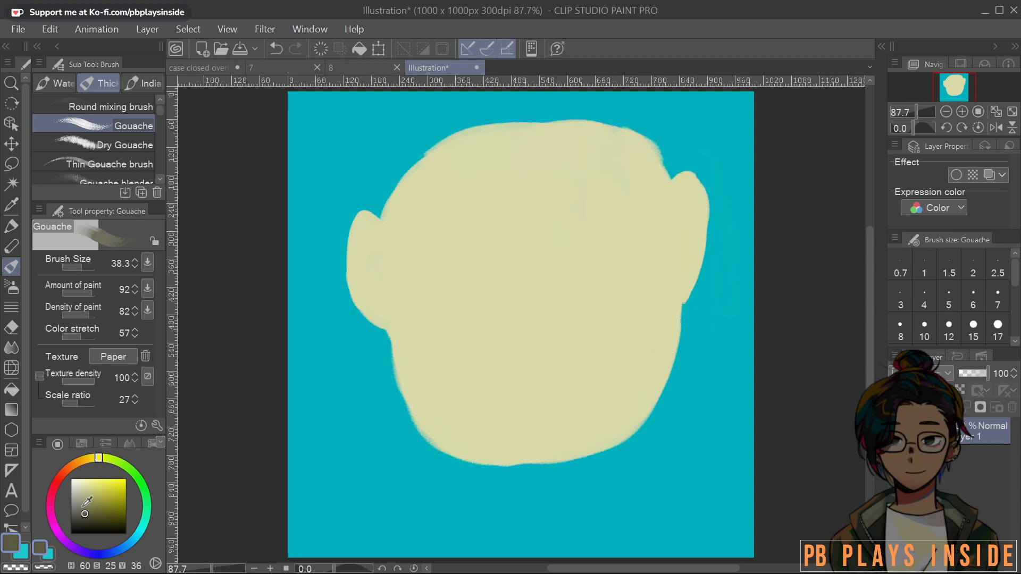
key(bracketleft)
key(bracketleft)
key(bracketleft)
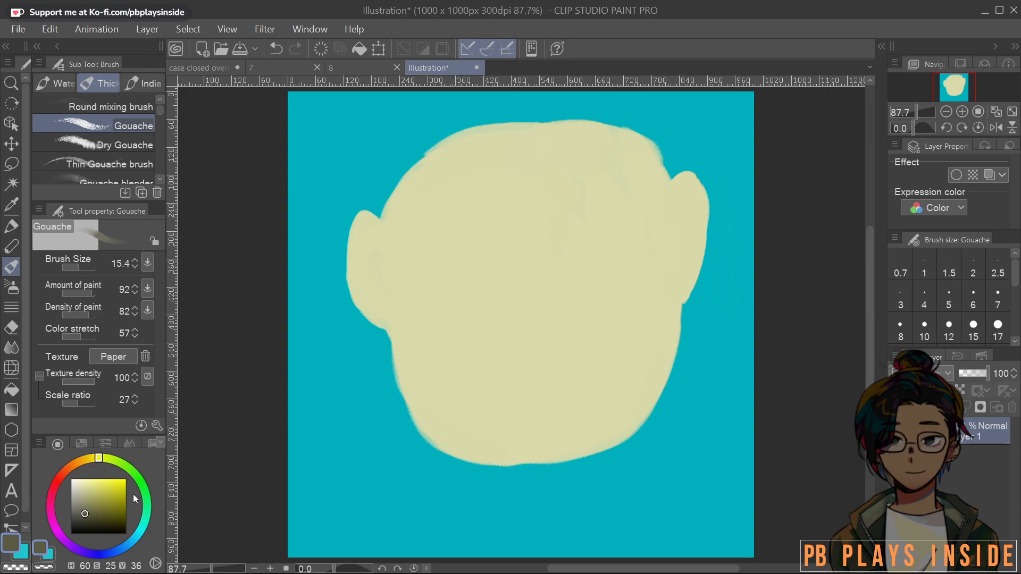
click(75, 502)
click(72, 492)
click(126, 544)
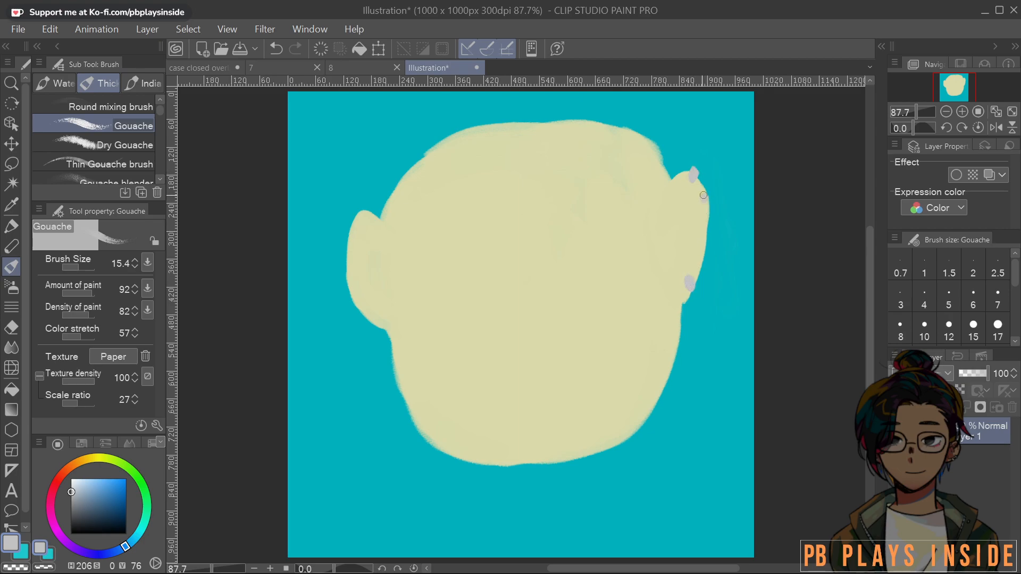
drag(706, 235, 698, 261)
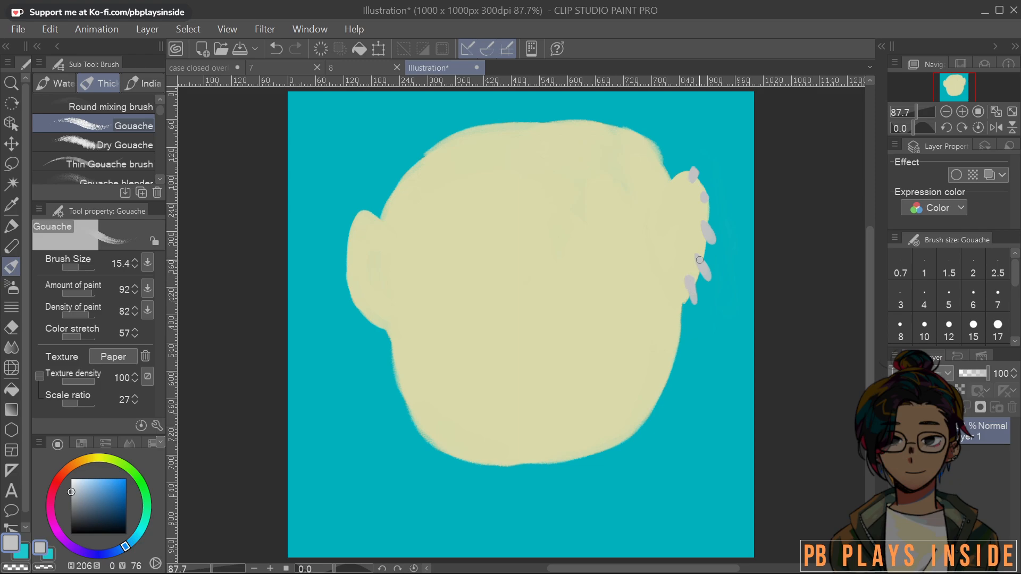
Trim the right ear's second-lowest piercing with sampled teal and cream, and repaint it as a small grey dot
alt+click(716, 280)
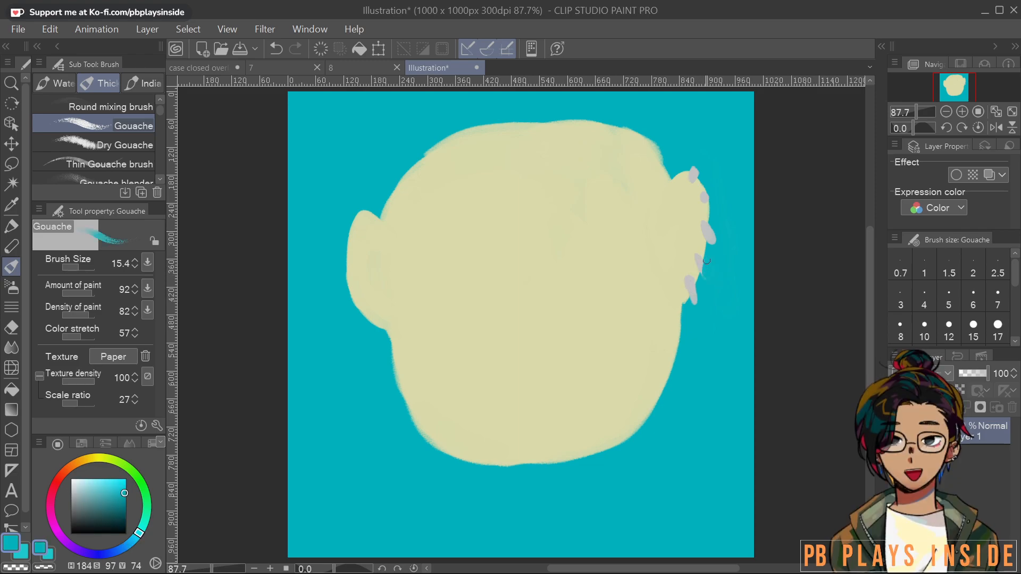
alt+click(697, 261)
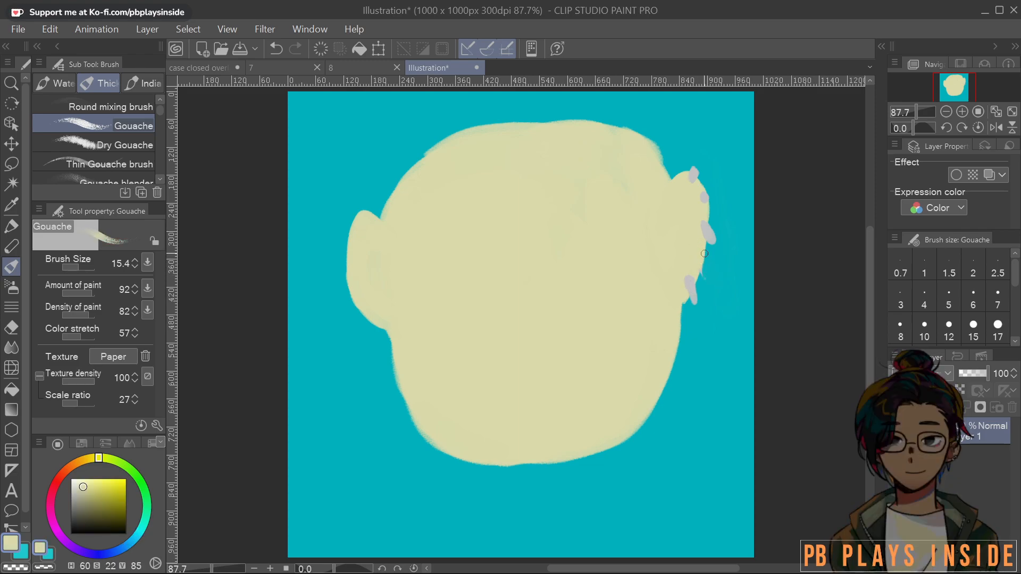
alt+click(693, 282)
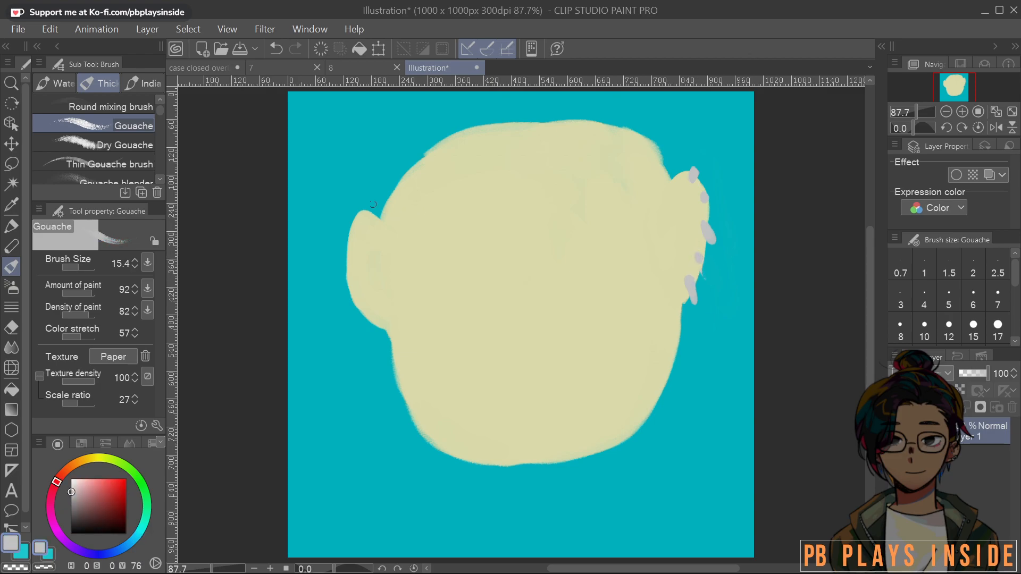
Paint dark grey piercings along the left ear, including a ring at the top, lightening the grey to value 37
click(77, 520)
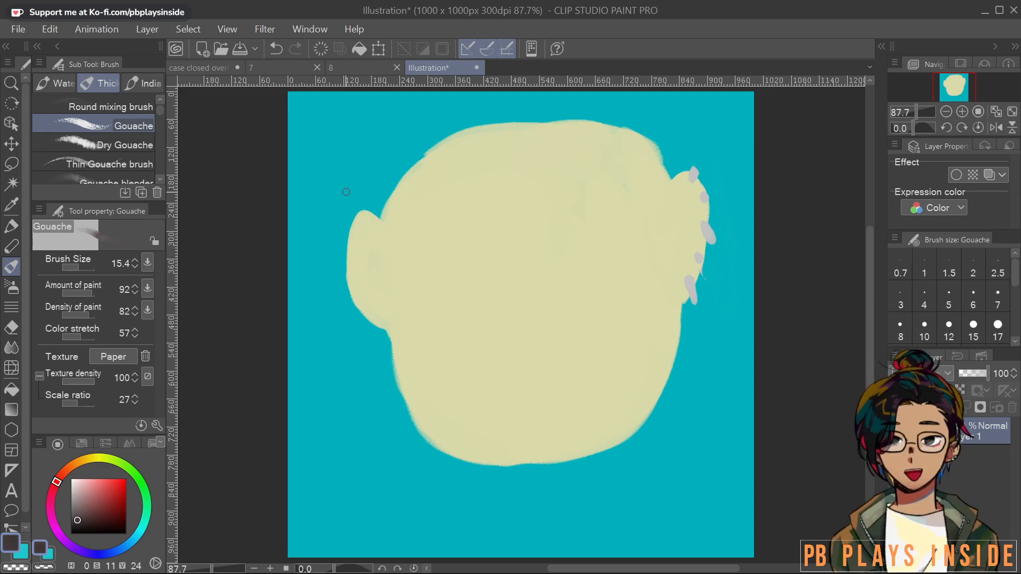
drag(356, 203, 362, 213)
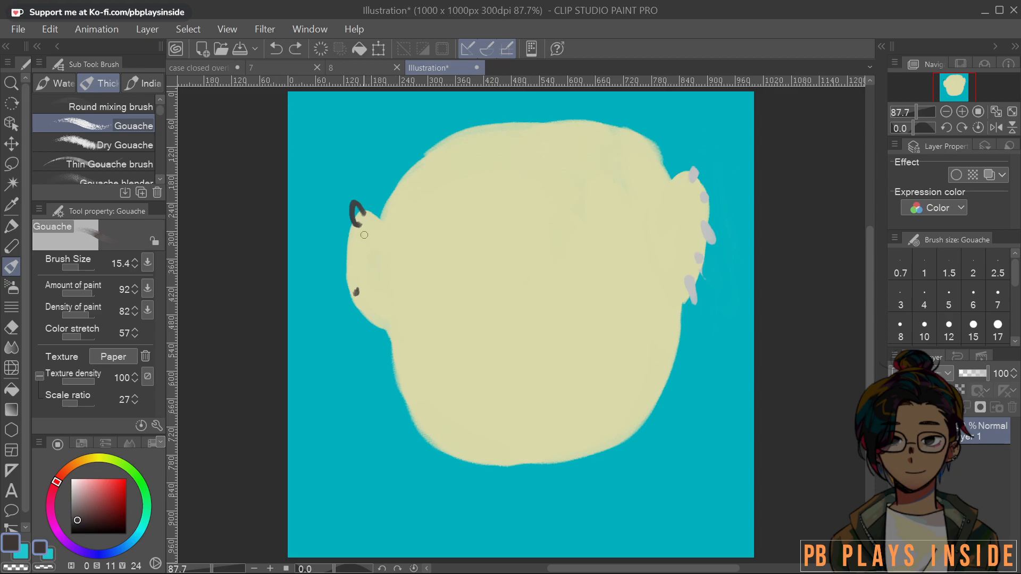
click(76, 513)
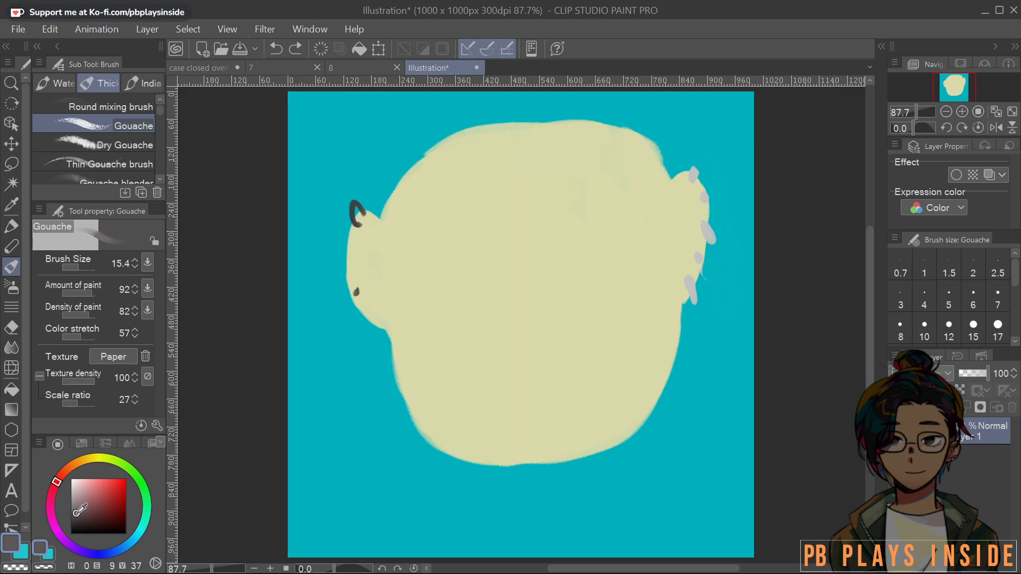
drag(353, 220, 355, 203)
drag(349, 275, 343, 285)
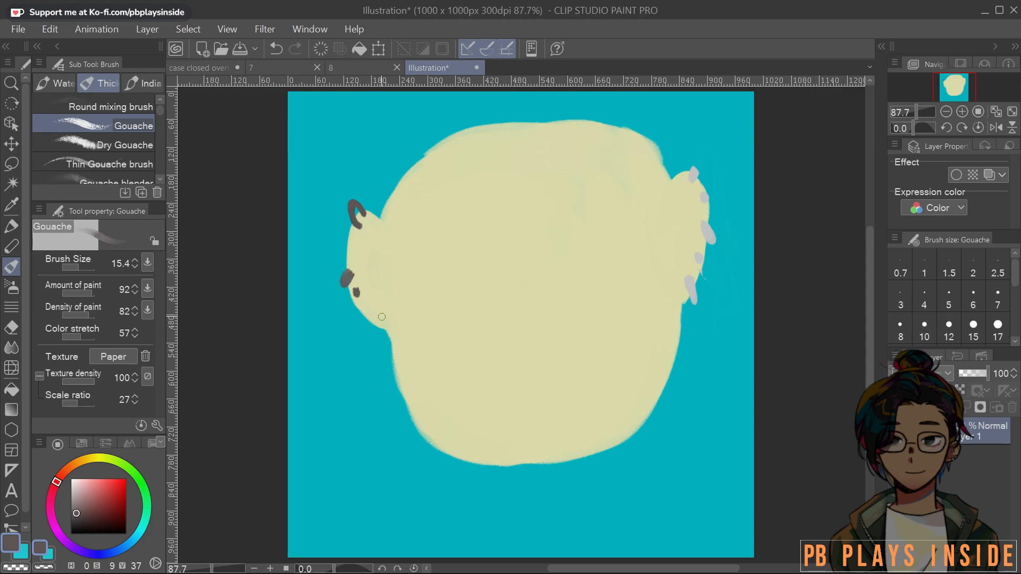
drag(379, 319, 376, 317)
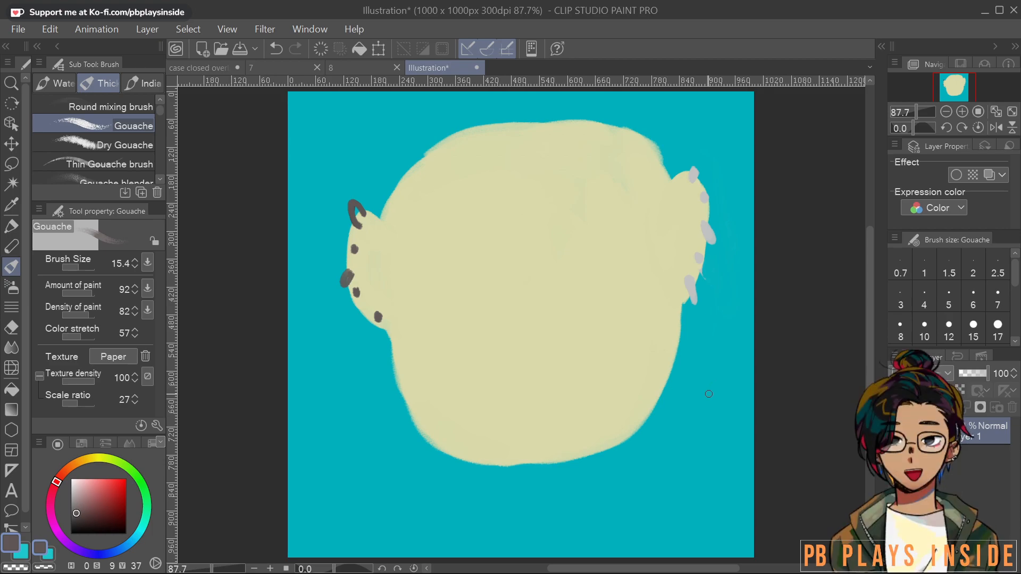
Round out and smooth the top contour of the head with sampled skin cream at brush size 45.4
drag(655, 421, 662, 403)
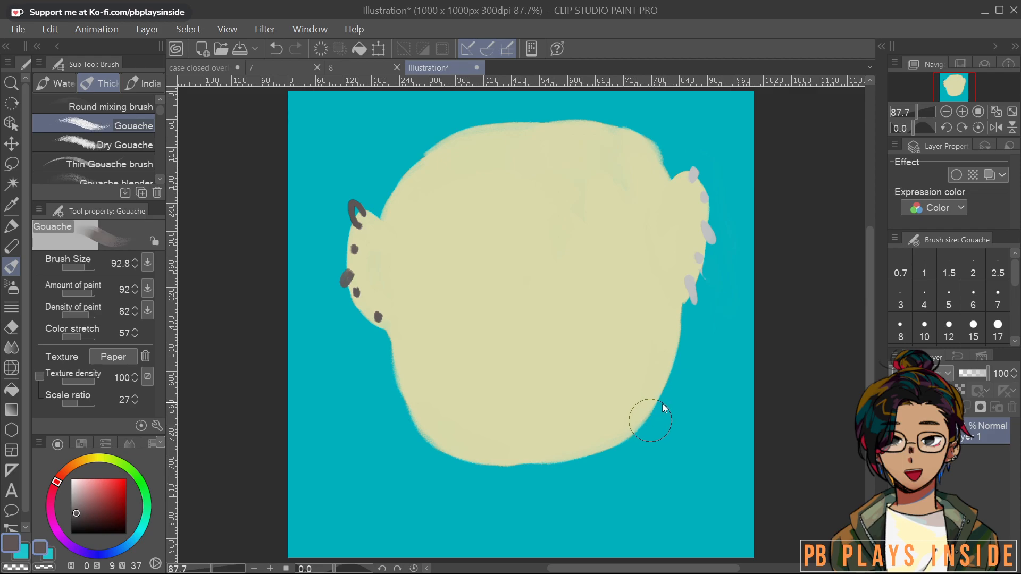
scroll(620, 455, up, 3)
scroll(618, 402, down, 4)
drag(628, 265, 575, 308)
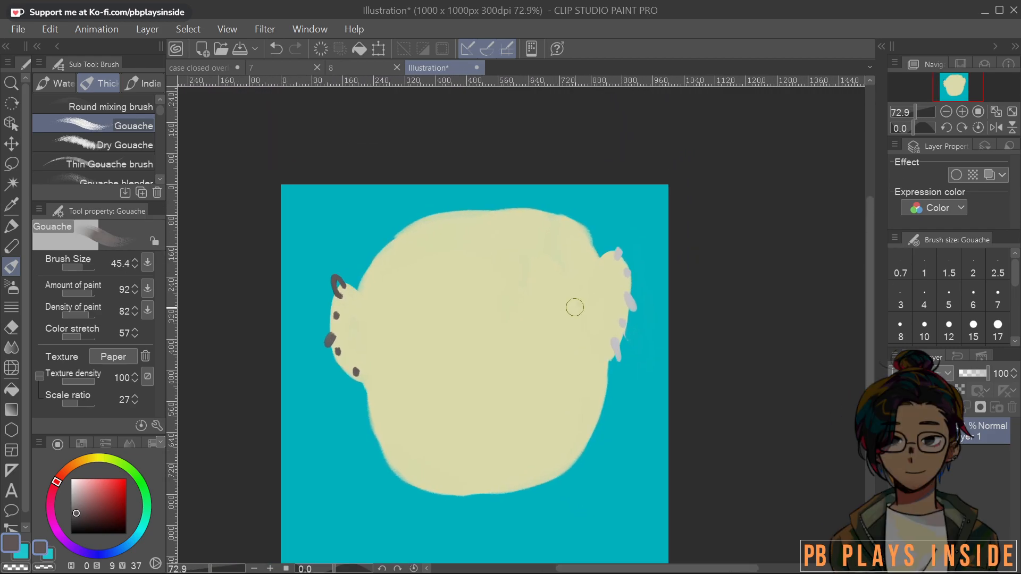
alt+click(575, 307)
mouse_move(374, 276)
mouse_down()
mouse_move(388, 246)
mouse_move(423, 226)
mouse_move(385, 264)
mouse_move(382, 252)
mouse_move(412, 228)
mouse_move(482, 212)
mouse_up()
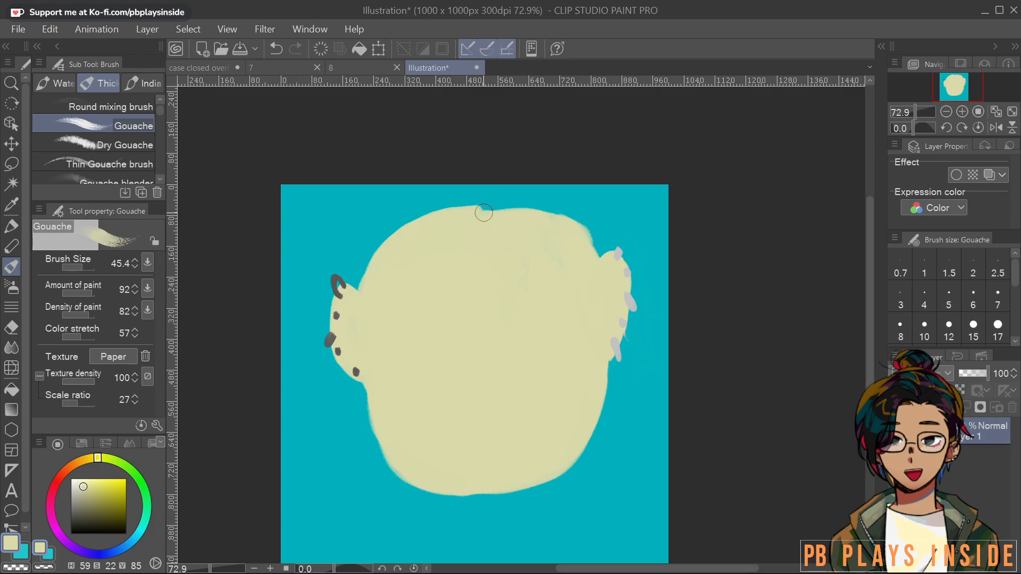
mouse_move(483, 211)
mouse_down()
mouse_move(562, 216)
mouse_move(586, 232)
mouse_move(591, 258)
mouse_up()
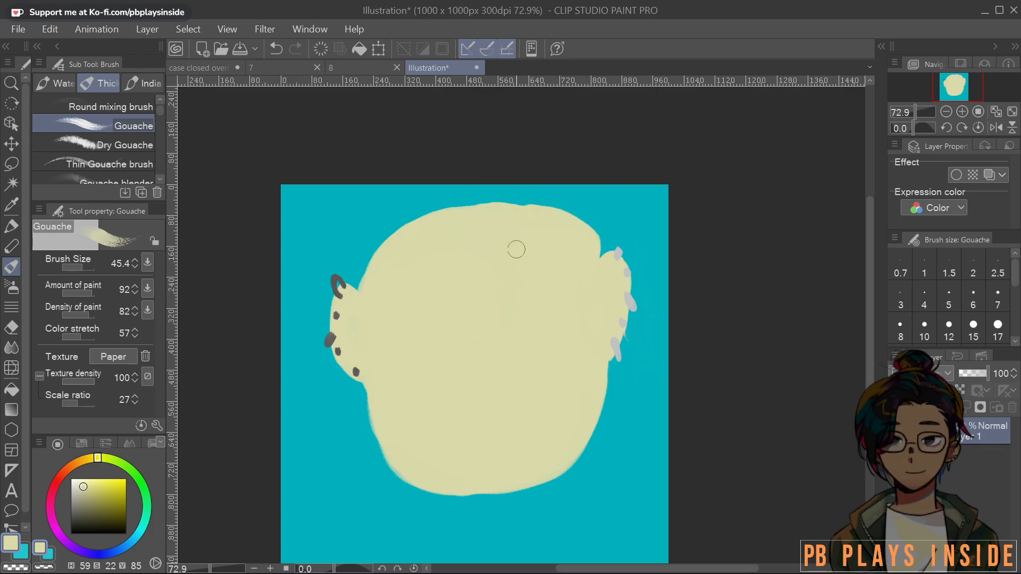
mouse_move(441, 219)
mouse_down()
mouse_move(494, 208)
mouse_move(567, 222)
mouse_move(618, 215)
mouse_up()
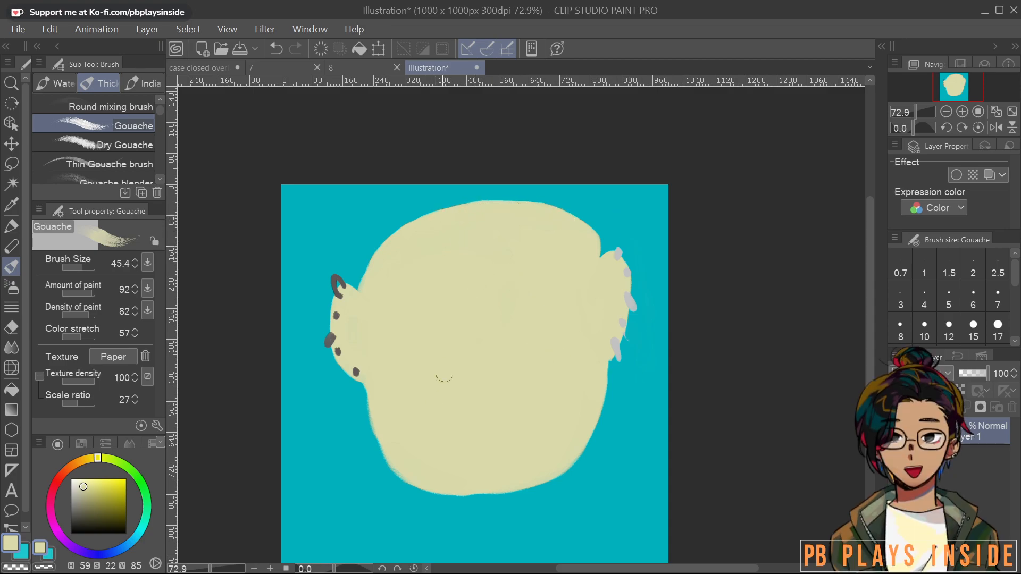
Reduce the Gouache brush size to 29.2 and choose a dark olive colour with saturation 76 and value 35
key(bracketright)
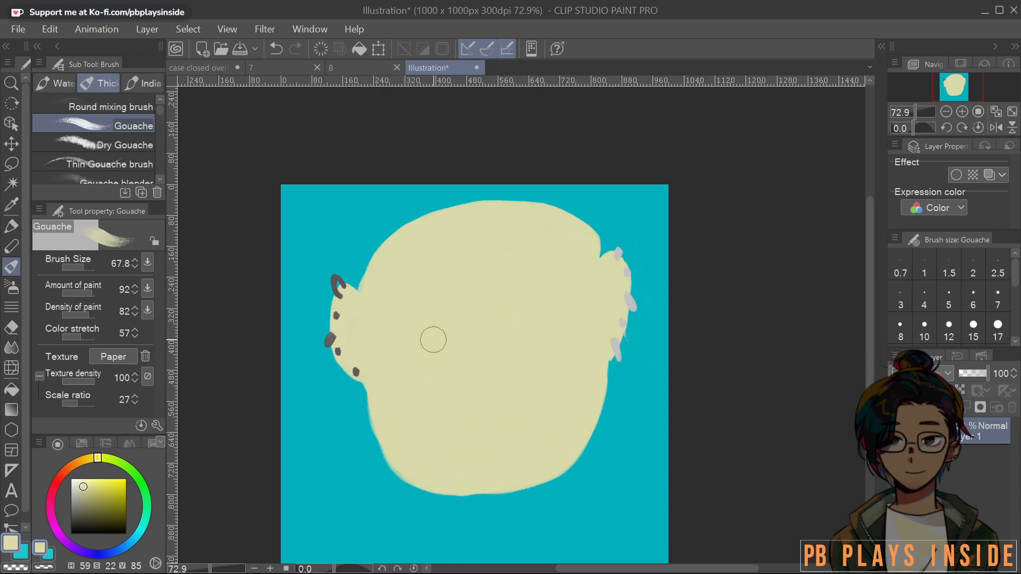
key(bracketleft)
key(bracketleft)
scroll(573, 236, up, 3)
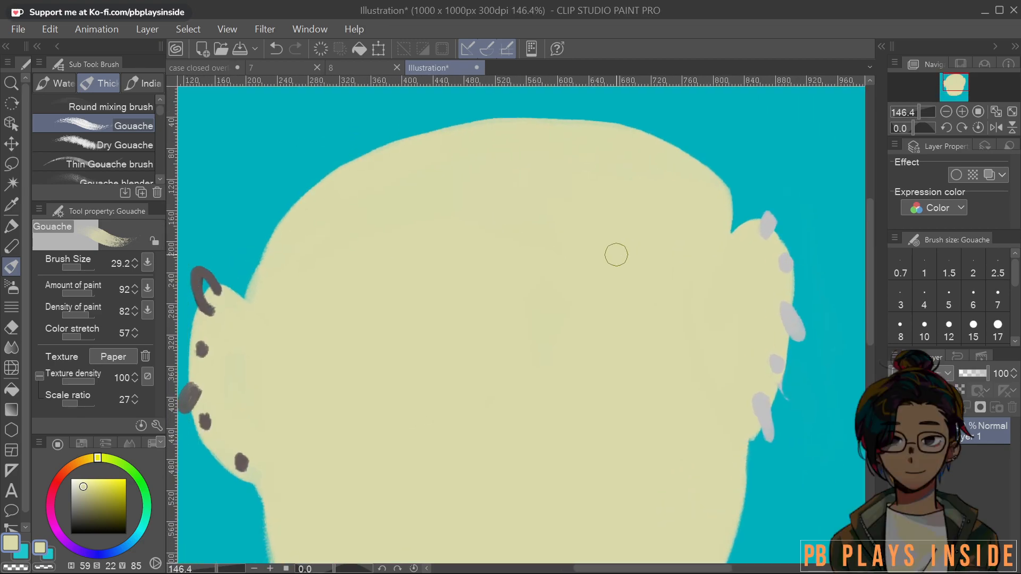
click(84, 515)
drag(109, 515, 114, 511)
mouse_move(529, 274)
mouse_down()
mouse_move(645, 258)
mouse_move(577, 252)
mouse_move(668, 241)
mouse_up()
key(ctrl+z)
drag(602, 314, 604, 312)
mouse_move(559, 287)
mouse_down()
mouse_move(592, 267)
mouse_move(662, 271)
mouse_move(575, 274)
mouse_move(555, 282)
mouse_up()
key(ctrl+z)
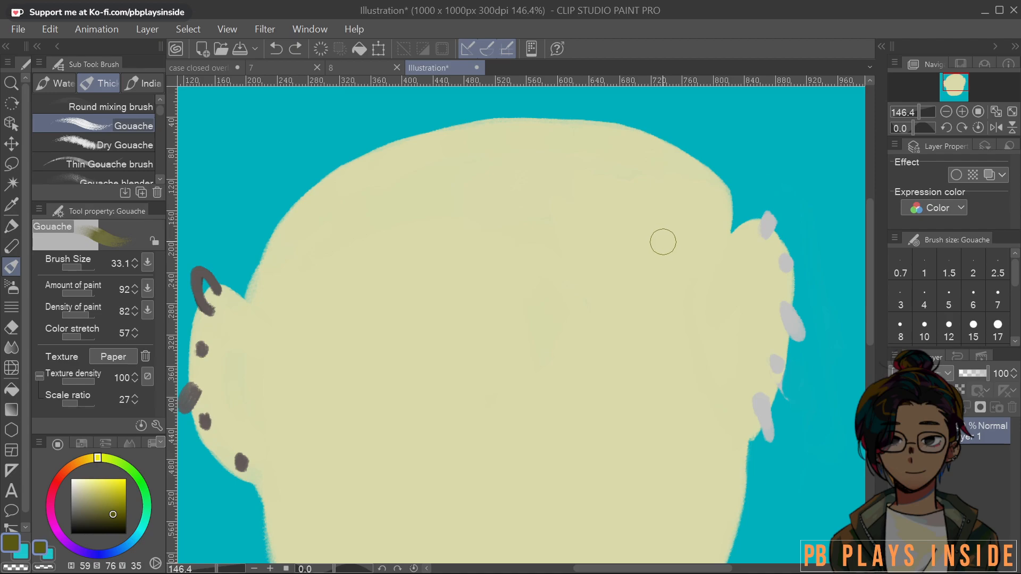
scroll(674, 201, down, 6)
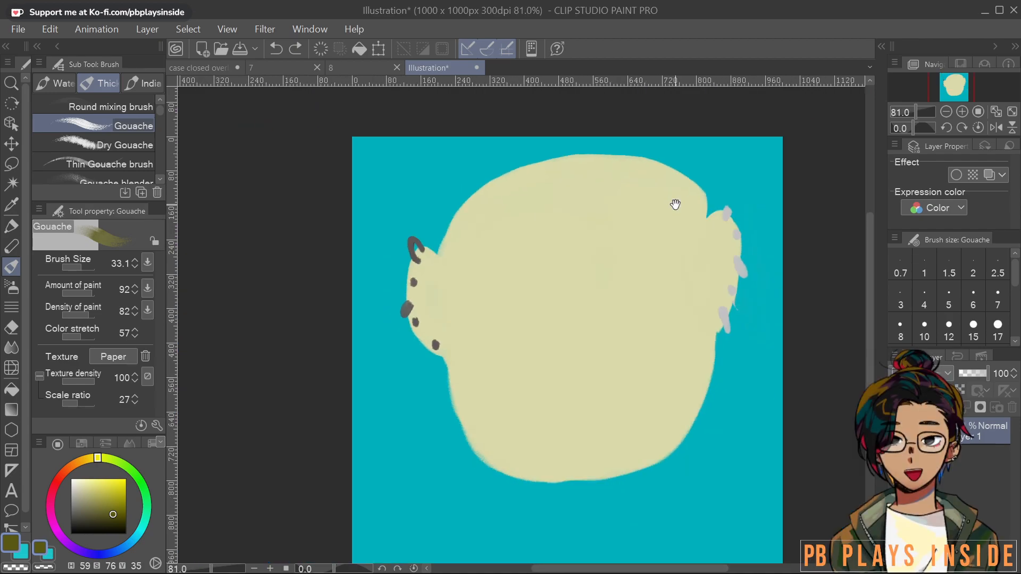
Try dark olive eyebrow strokes on the forehead, slanting down toward the nose, and undo them
drag(675, 204, 598, 215)
scroll(597, 217, up, 4)
mouse_move(597, 216)
mouse_down()
mouse_move(665, 191)
mouse_move(654, 184)
mouse_up()
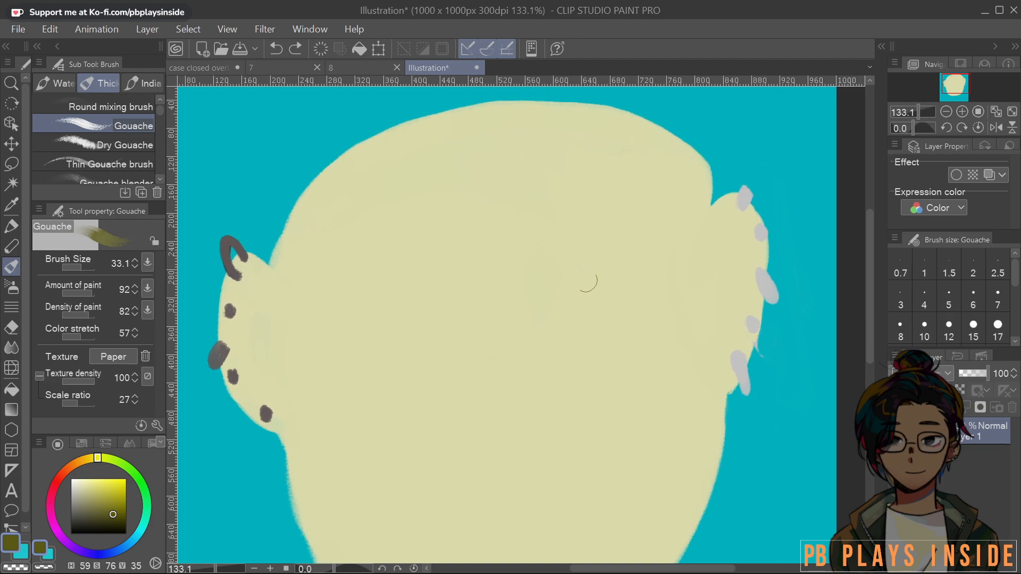
mouse_move(561, 246)
mouse_down()
mouse_move(605, 235)
mouse_move(650, 250)
mouse_up()
key(ctrl+z)
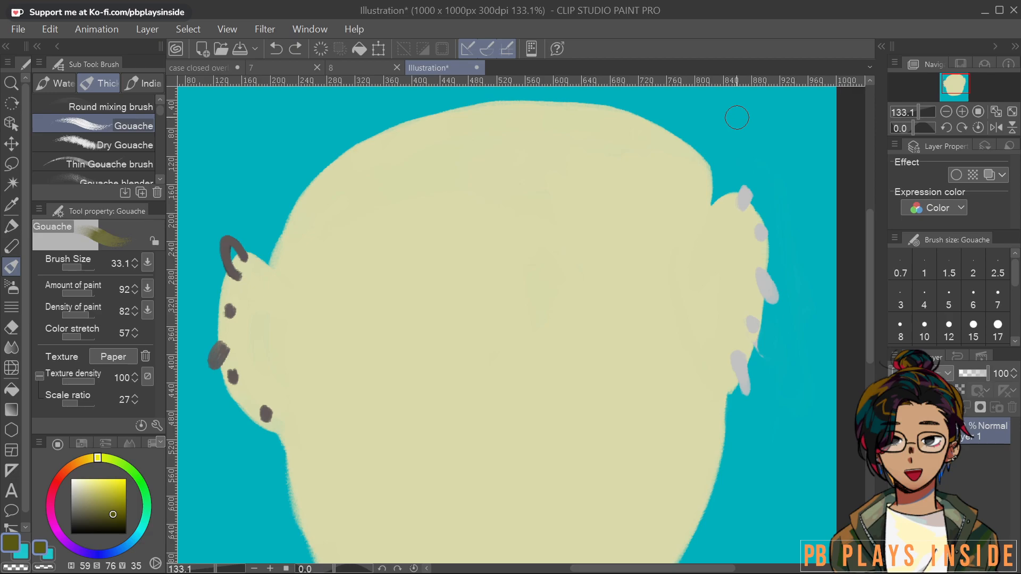
mouse_move(673, 448)
mouse_down()
mouse_move(643, 438)
mouse_move(677, 396)
mouse_move(663, 468)
mouse_move(680, 458)
mouse_up()
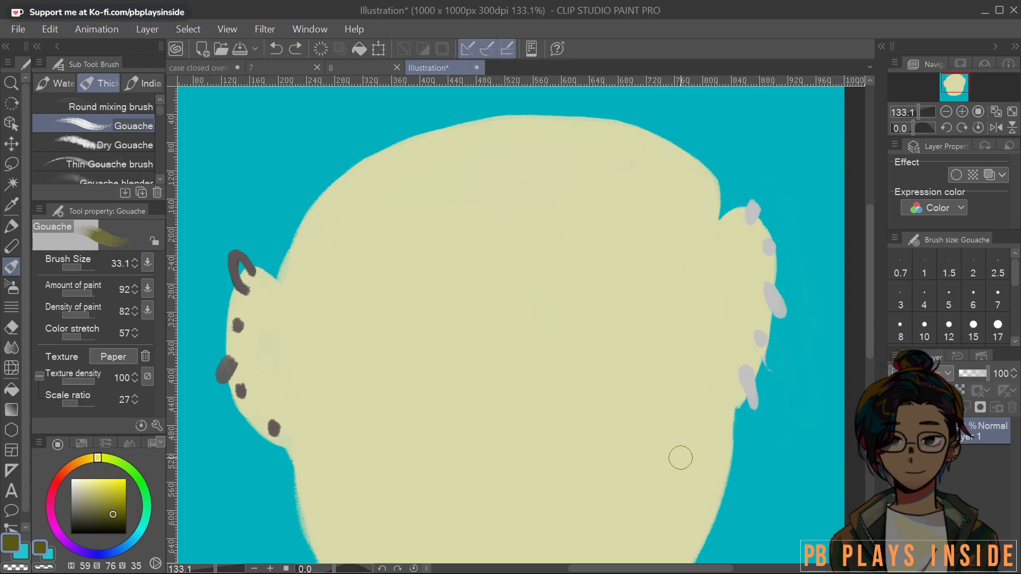
drag(642, 206, 533, 306)
drag(393, 237, 481, 313)
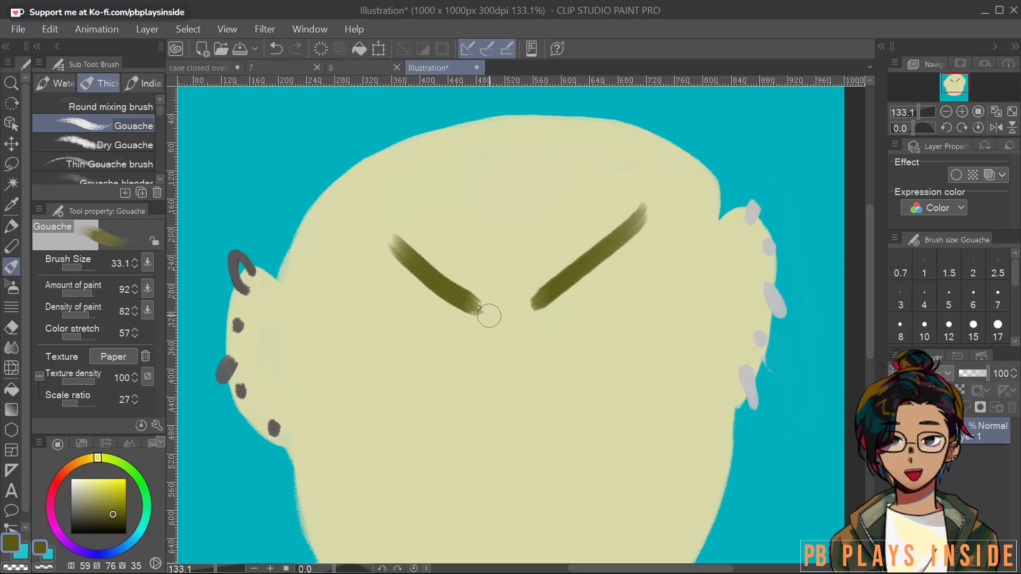
key(ctrl+z)
key(ctrl+z)
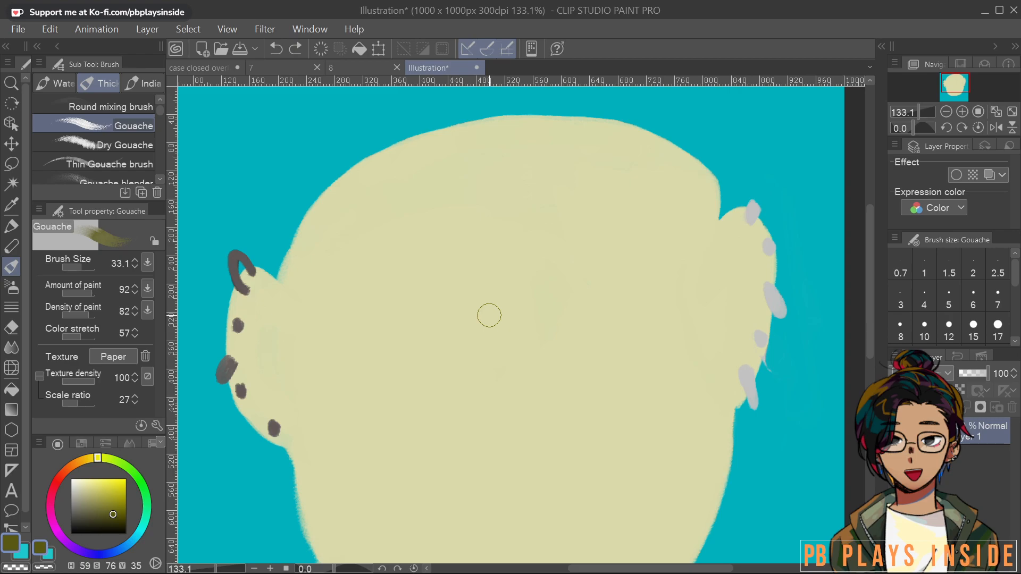
Try a thick, arched dark olive eyebrow on the right half of the face and undo it
scroll(690, 371, up, 2)
mouse_move(629, 314)
mouse_down()
mouse_move(634, 365)
mouse_move(652, 337)
mouse_up()
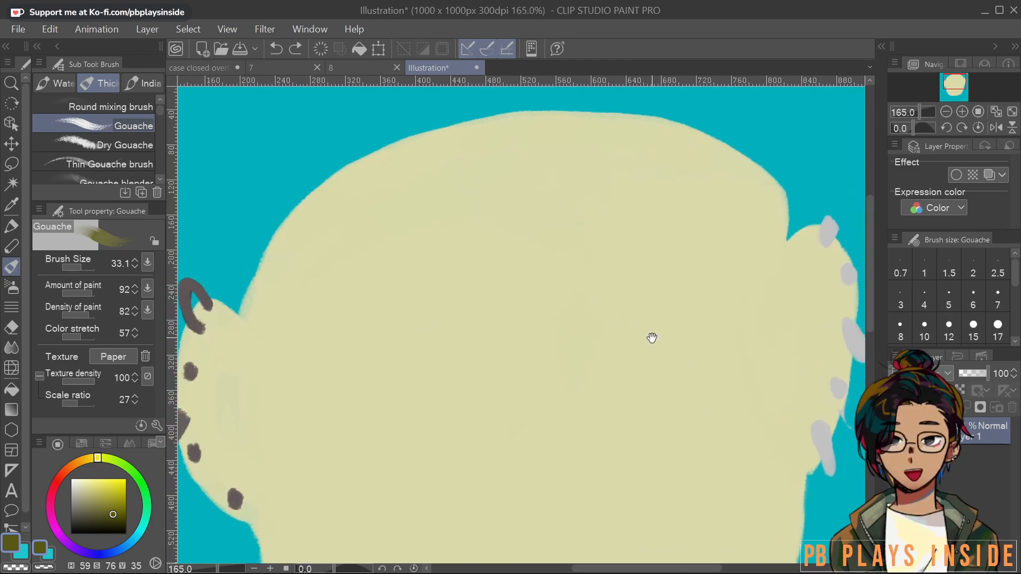
mouse_move(572, 237)
mouse_down()
mouse_move(710, 263)
mouse_move(546, 255)
mouse_move(732, 287)
mouse_move(540, 284)
mouse_move(638, 249)
mouse_move(742, 317)
mouse_move(726, 281)
mouse_move(566, 254)
mouse_move(588, 235)
mouse_move(750, 253)
mouse_move(736, 294)
mouse_move(743, 285)
mouse_up()
key(ctrl+z)
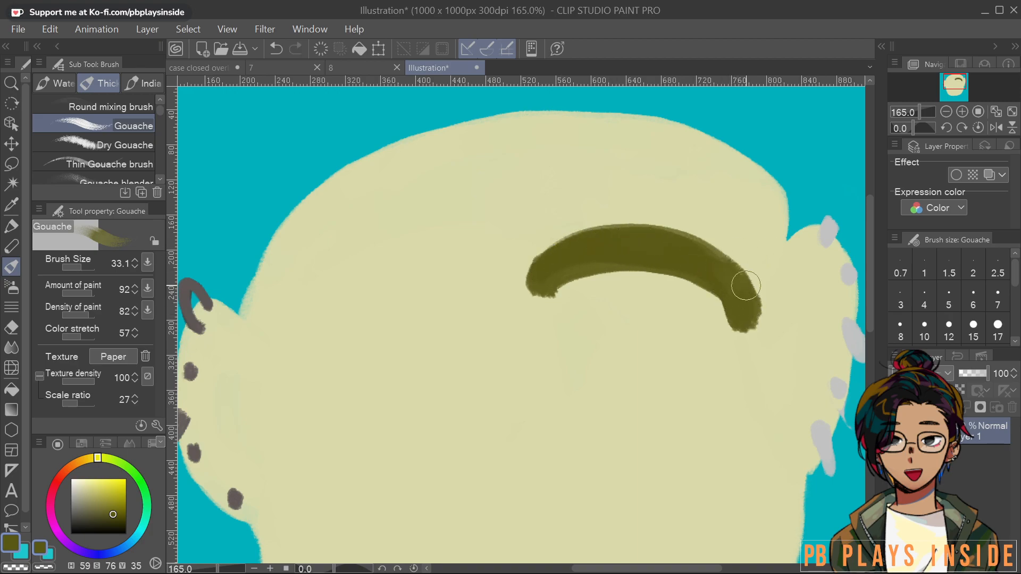
key(ctrl+z)
key(ctrl+z)
key(Delete)
Paint two straight, thick dark olive eyebrows, one on each side of the face
drag(588, 297, 723, 277)
drag(352, 322, 476, 314)
mouse_move(476, 314)
mouse_down()
mouse_move(332, 324)
mouse_move(420, 318)
mouse_up()
drag(420, 318, 324, 321)
Paint a solid dark olive oval eye beneath each eyebrow
mouse_move(655, 371)
mouse_down()
mouse_move(611, 272)
mouse_move(705, 243)
mouse_move(621, 330)
mouse_up()
scroll(781, 247, down, 4)
mouse_move(590, 299)
mouse_down()
mouse_move(618, 297)
mouse_move(611, 287)
mouse_move(601, 298)
mouse_up()
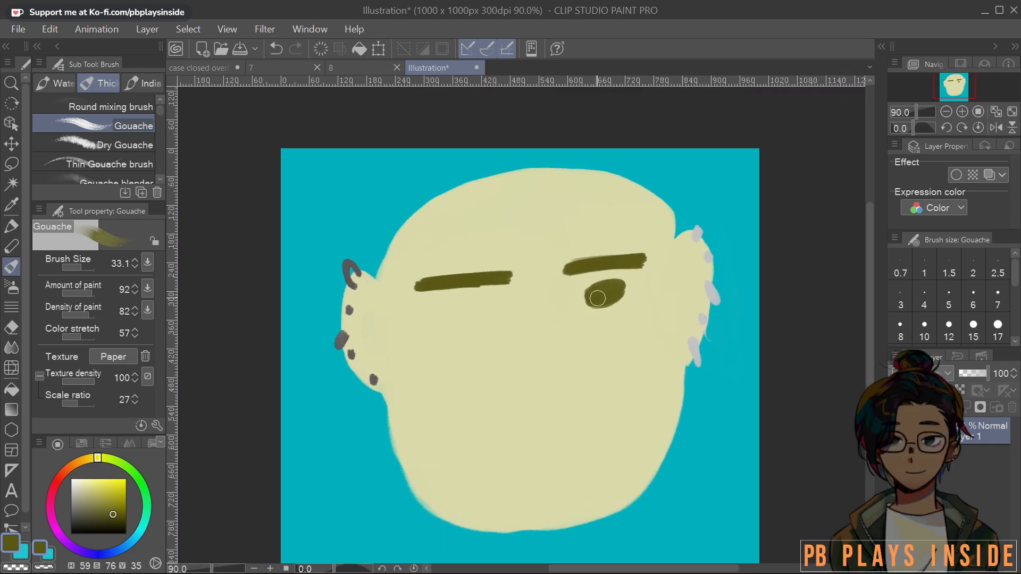
mouse_move(470, 334)
mouse_down()
mouse_move(451, 314)
mouse_move(461, 319)
mouse_up()
Paint a slightly downturned olive mouth and a short curved stroke for the underside of the nose
drag(497, 450, 583, 438)
drag(519, 364, 556, 361)
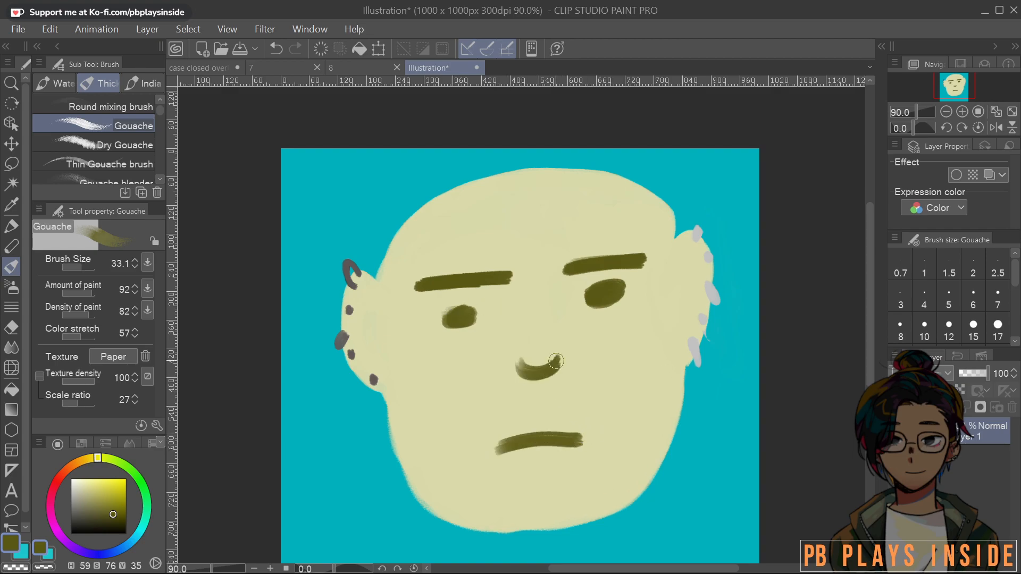
Carve the cheeks and jaw narrower on both sides with sampled background teal, tapering toward the chin
scroll(681, 387, down, 5)
scroll(687, 396, up, 4)
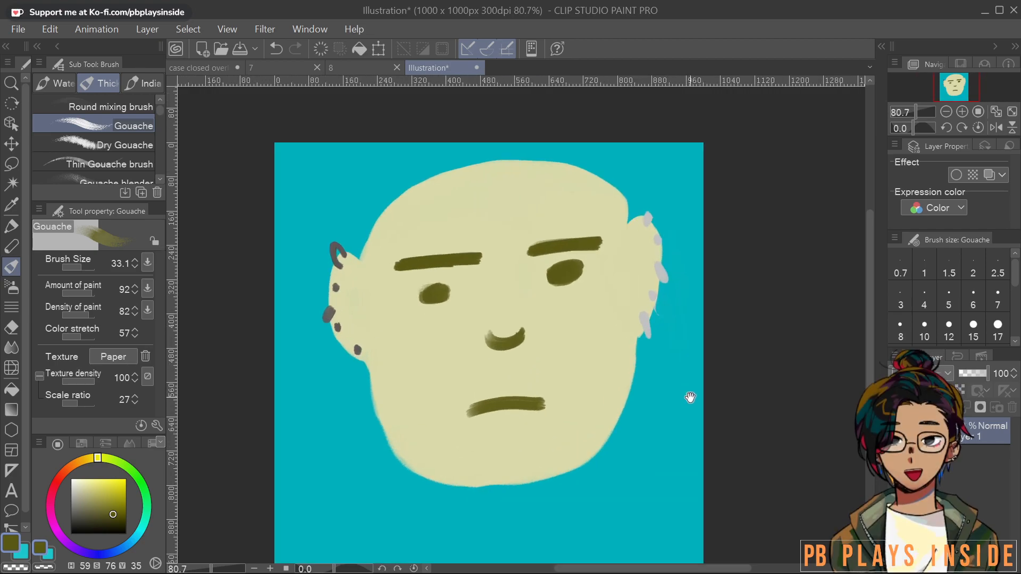
scroll(690, 398, up, 2)
drag(575, 336, 549, 347)
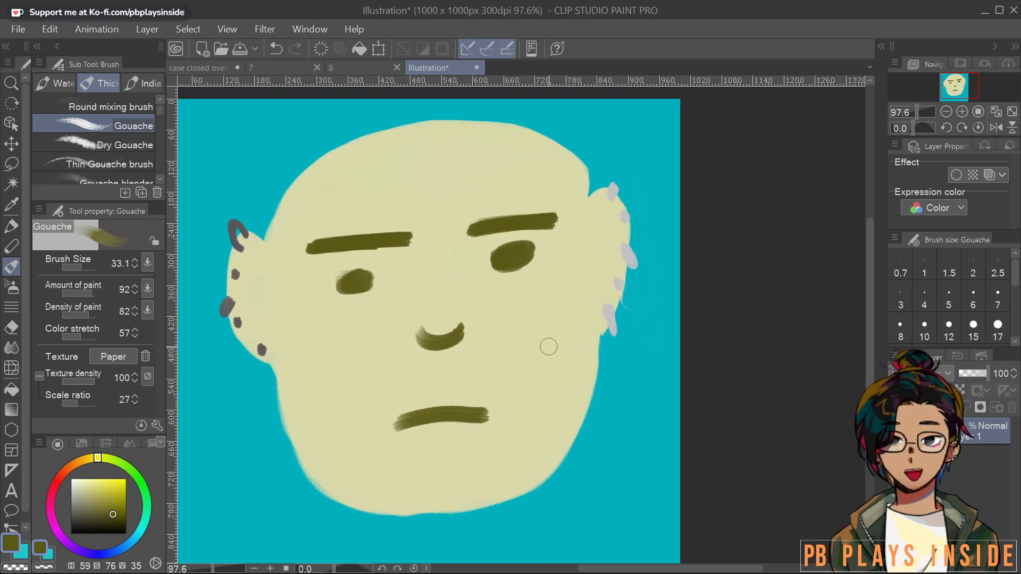
alt+click(617, 413)
mouse_move(604, 388)
mouse_down()
mouse_move(600, 349)
mouse_move(573, 436)
mouse_move(536, 499)
mouse_up()
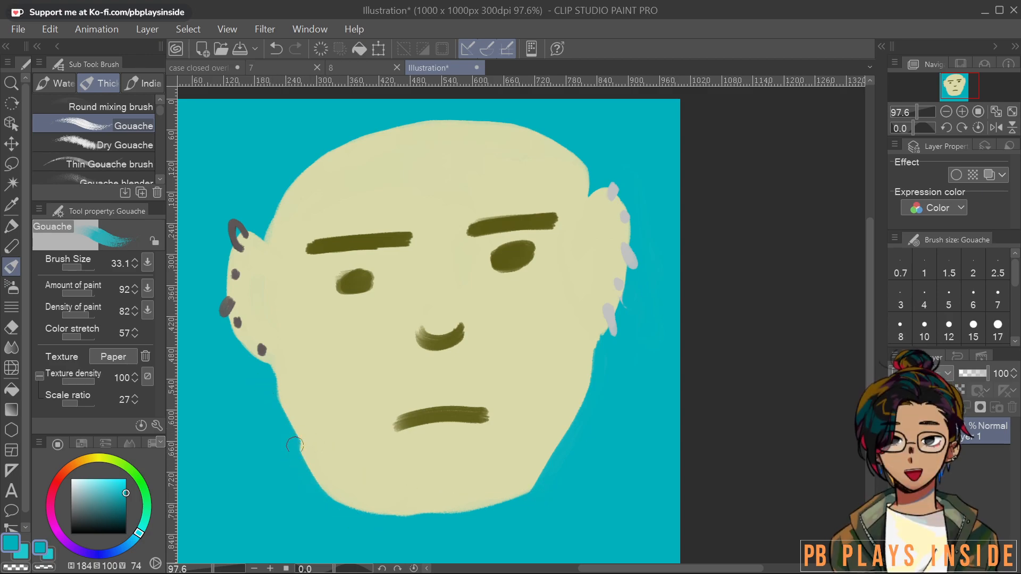
mouse_move(295, 445)
mouse_down()
mouse_move(329, 494)
mouse_move(400, 537)
mouse_up()
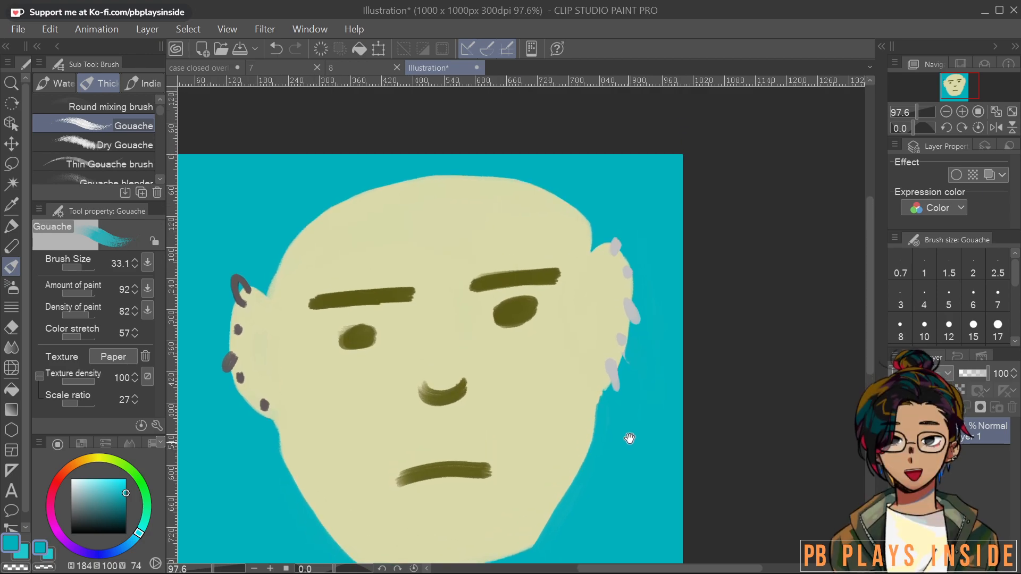
Paint over the right eye and trim the right eyebrow to a thin line with sampled olive and skin cream
drag(623, 426, 664, 451)
alt+click(573, 267)
alt+click(564, 249)
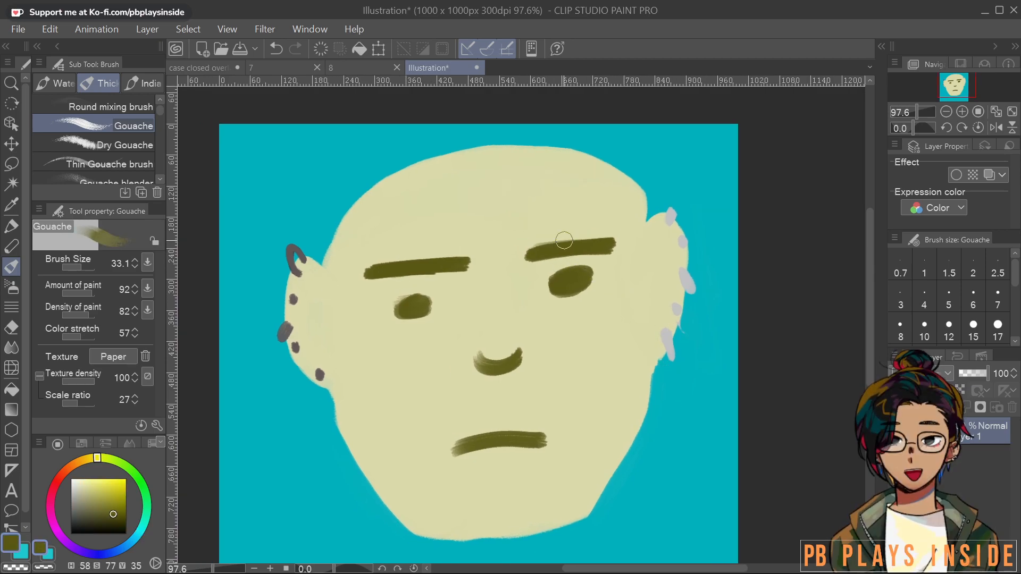
mouse_move(552, 236)
mouse_down()
mouse_move(533, 253)
mouse_move(627, 239)
mouse_up()
alt+click(644, 250)
mouse_move(539, 273)
mouse_down()
mouse_move(620, 246)
mouse_move(540, 270)
mouse_move(606, 252)
mouse_move(555, 264)
mouse_move(598, 257)
mouse_move(575, 296)
mouse_move(613, 252)
mouse_move(520, 269)
mouse_move(557, 249)
mouse_move(631, 242)
mouse_move(514, 265)
mouse_move(527, 246)
mouse_up()
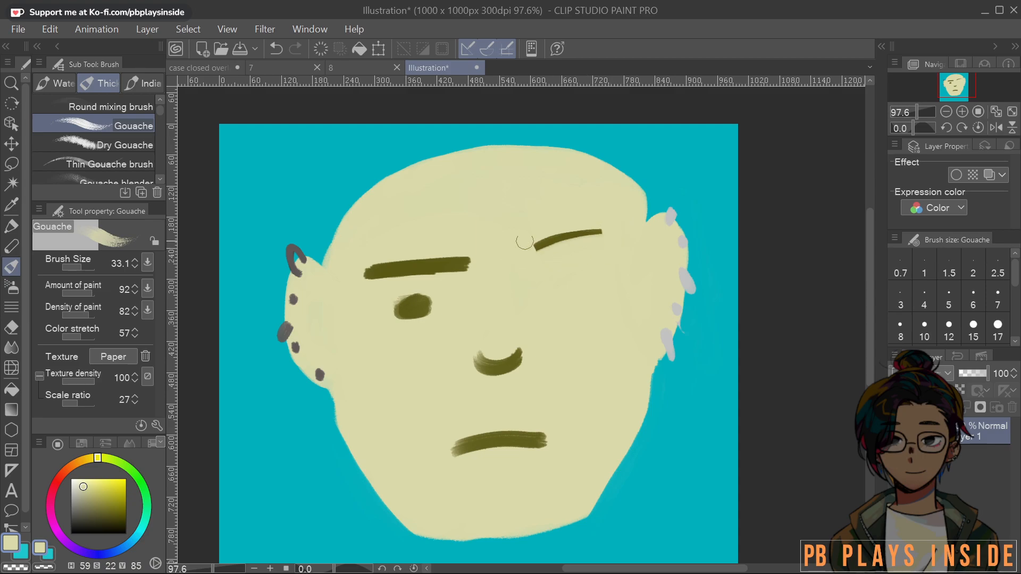
Reshape the left eyebrow into a short, thin, slanted line with sampled olive and skin cream
alt+click(436, 265)
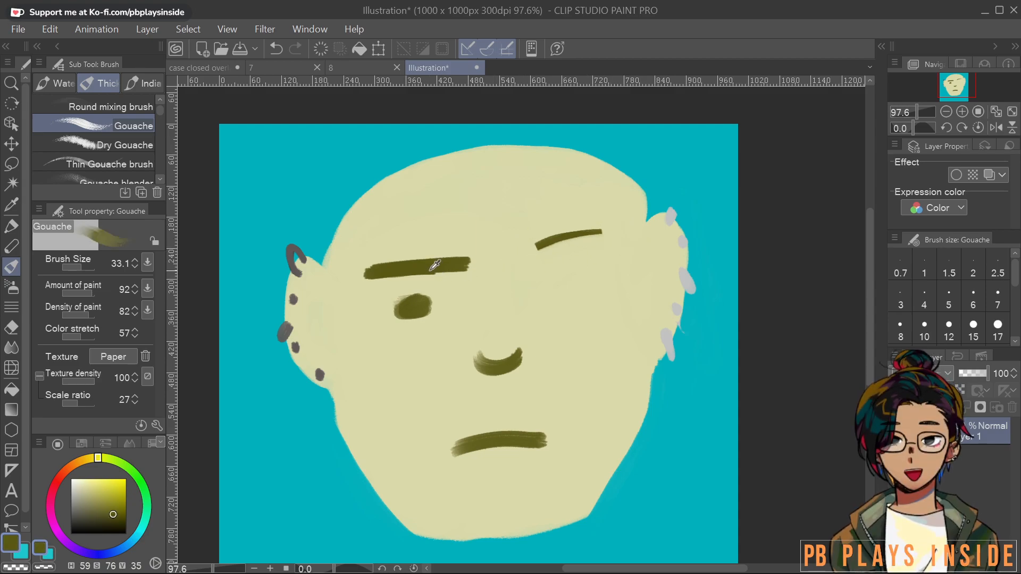
alt+click(476, 269)
mouse_move(478, 280)
mouse_down()
mouse_move(454, 275)
mouse_move(462, 264)
mouse_move(407, 254)
mouse_move(482, 254)
mouse_move(386, 265)
mouse_move(464, 255)
mouse_move(422, 256)
mouse_move(391, 277)
mouse_move(466, 263)
mouse_move(380, 290)
mouse_move(403, 275)
mouse_move(546, 257)
mouse_move(472, 274)
mouse_move(453, 252)
mouse_up()
alt+click(413, 306)
alt+click(404, 276)
drag(388, 271, 381, 259)
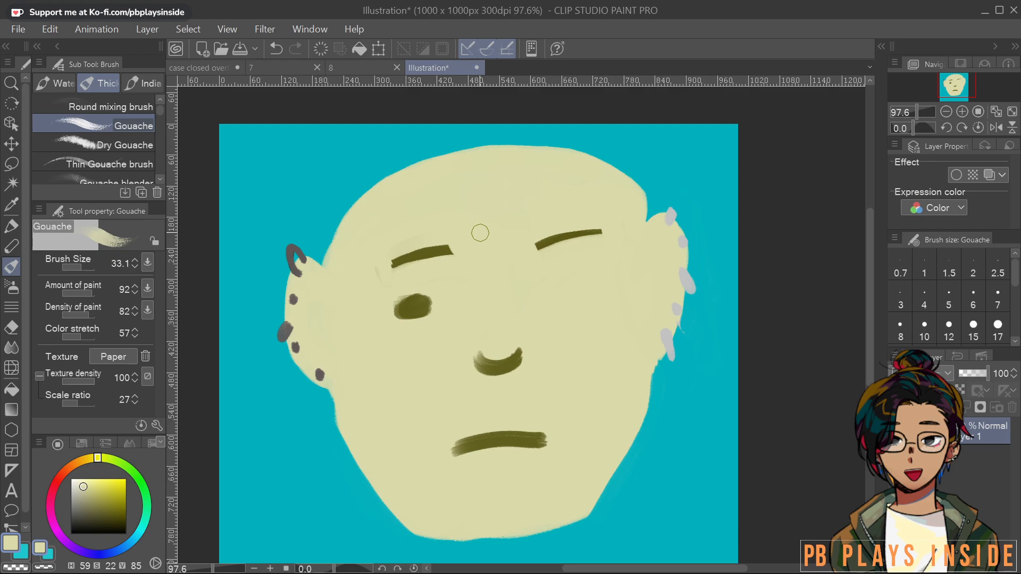
drag(384, 257, 450, 246)
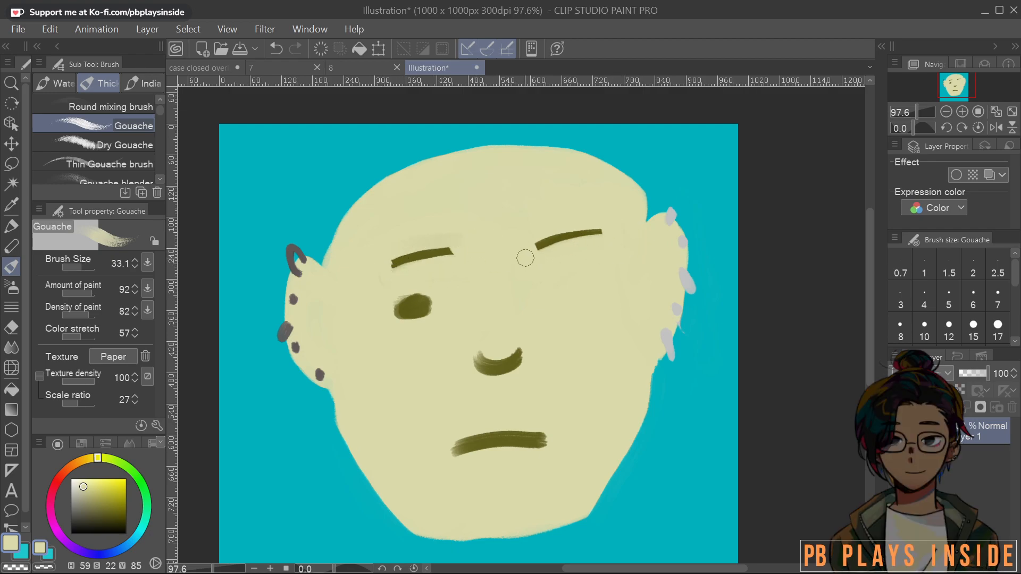
Repaint the right eyebrow as a short, nearly straight line and trim the left one thinner with skin cream
mouse_move(525, 240)
mouse_down()
mouse_move(598, 240)
mouse_move(620, 245)
mouse_move(553, 246)
mouse_move(633, 238)
mouse_up()
alt+click(438, 254)
alt+click(633, 239)
drag(534, 261, 621, 254)
mouse_move(515, 240)
mouse_down()
mouse_move(559, 229)
mouse_move(633, 233)
mouse_up()
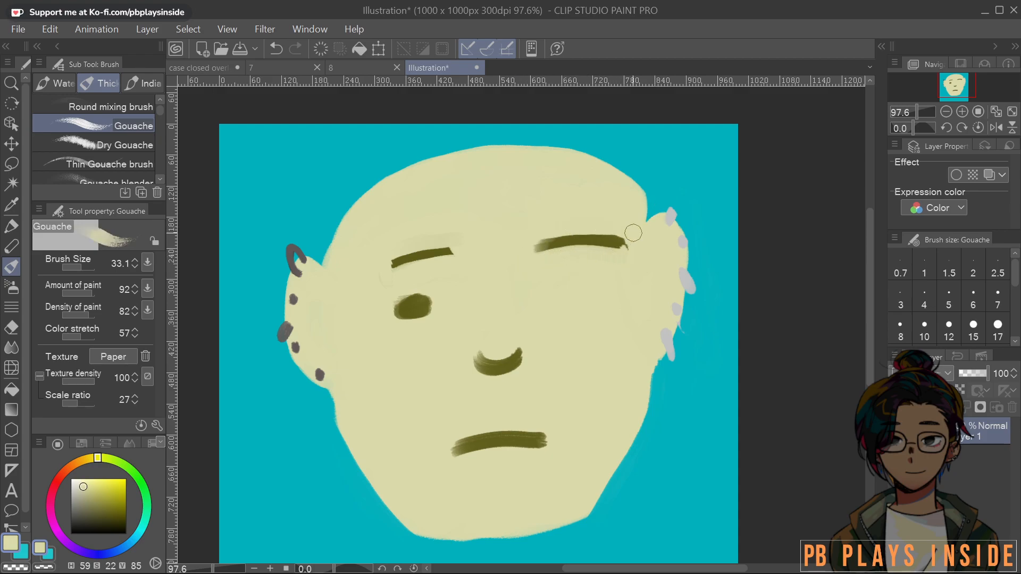
mouse_move(517, 257)
mouse_down()
mouse_move(627, 251)
mouse_move(608, 234)
mouse_up()
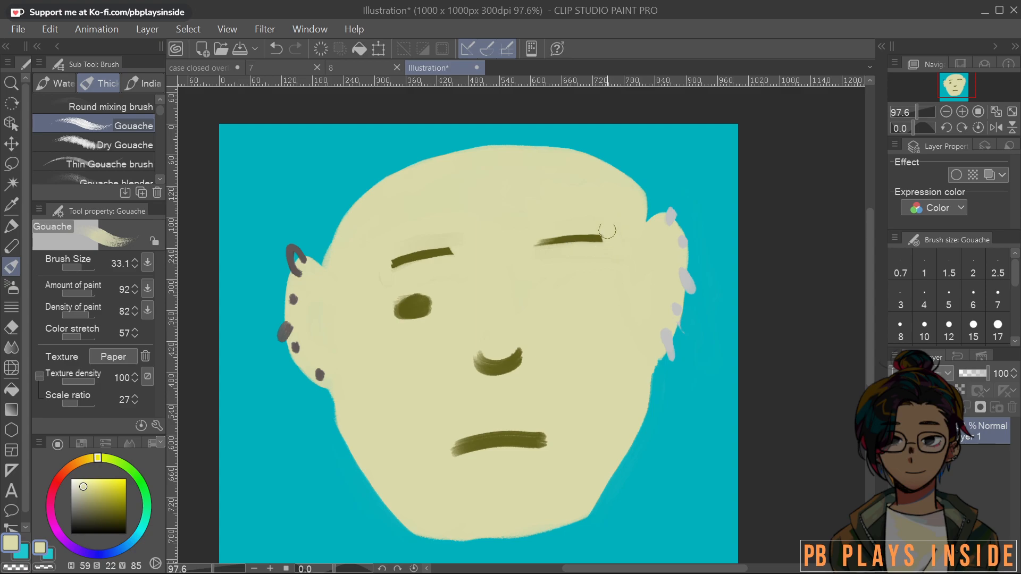
drag(538, 230, 633, 275)
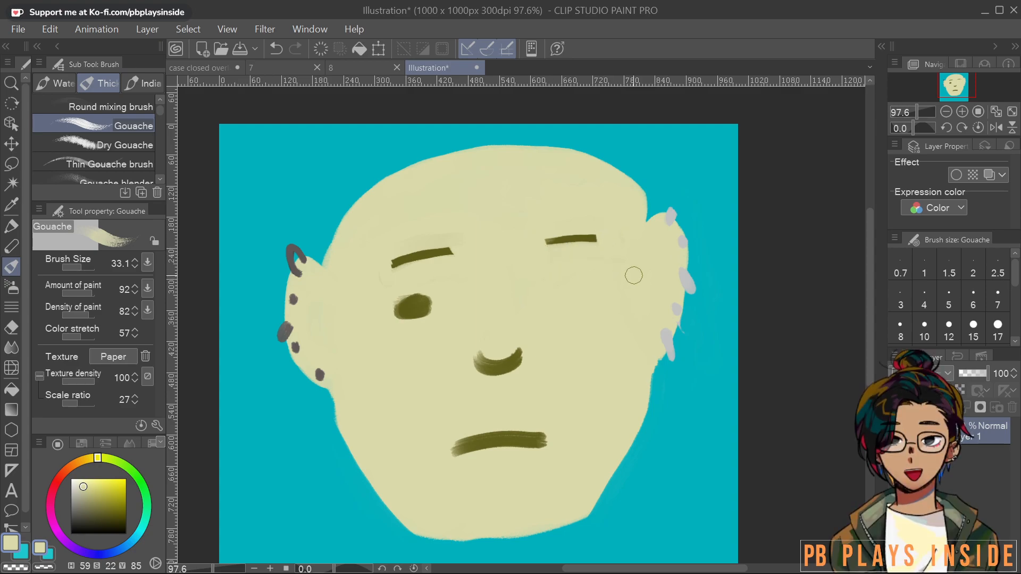
drag(453, 257, 462, 256)
drag(374, 281, 485, 258)
Try to extend the nose's right side with a slanted stroke in olive sampled from the left eye
alt+click(415, 306)
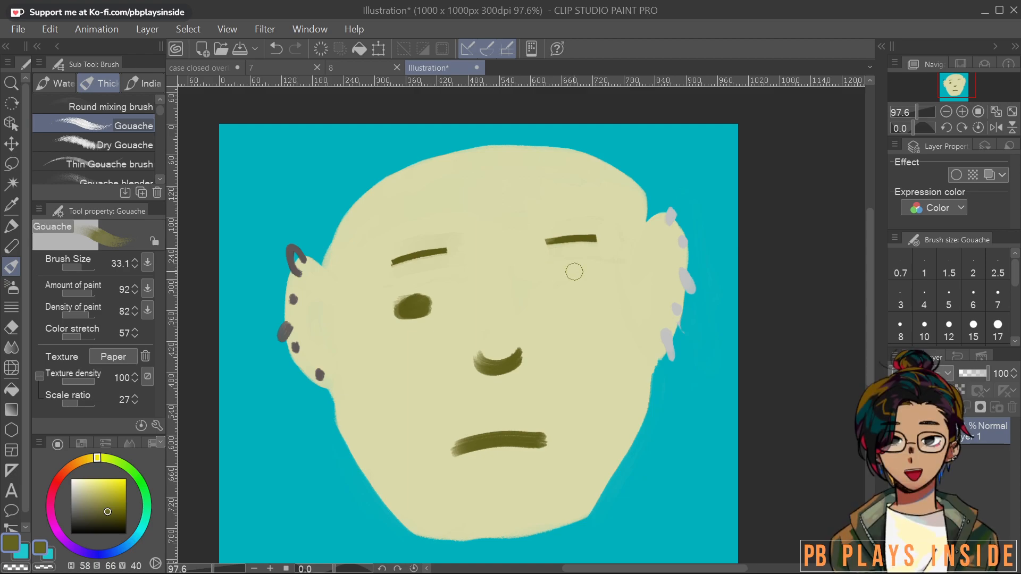
drag(526, 392, 539, 326)
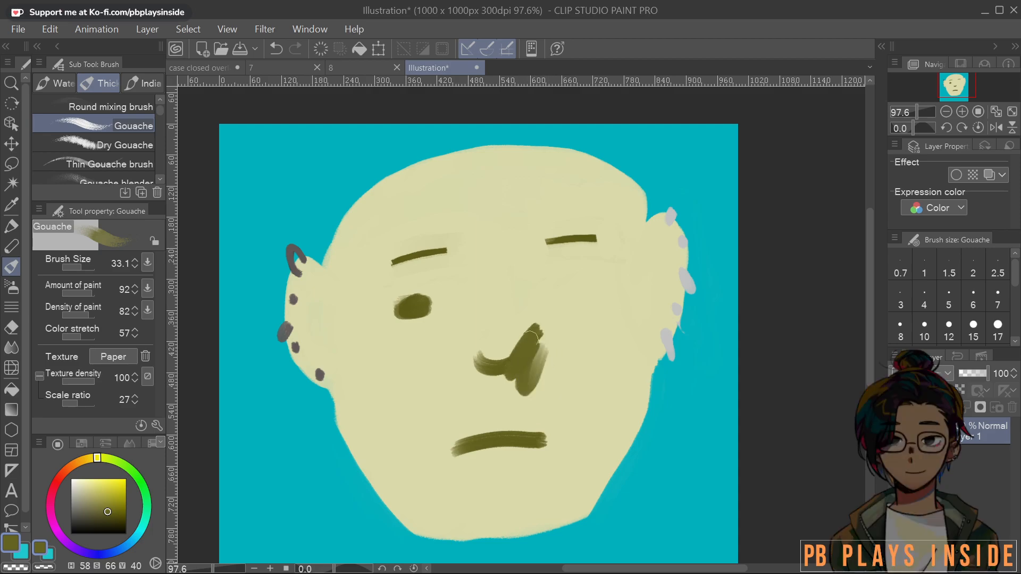
key(ctrl+z)
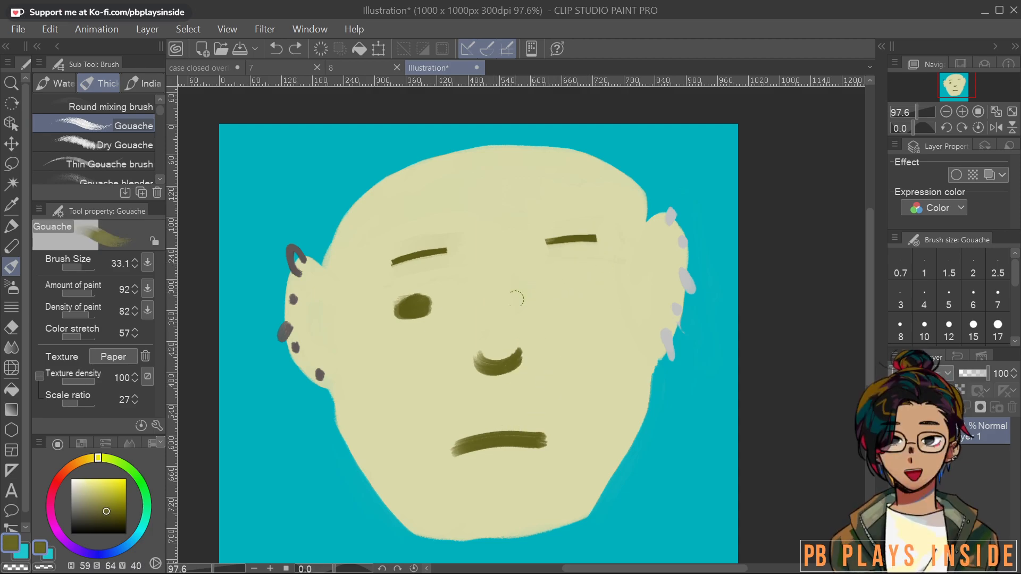
Try off-white shades for the white of the right eye and undo each painted shape
click(73, 484)
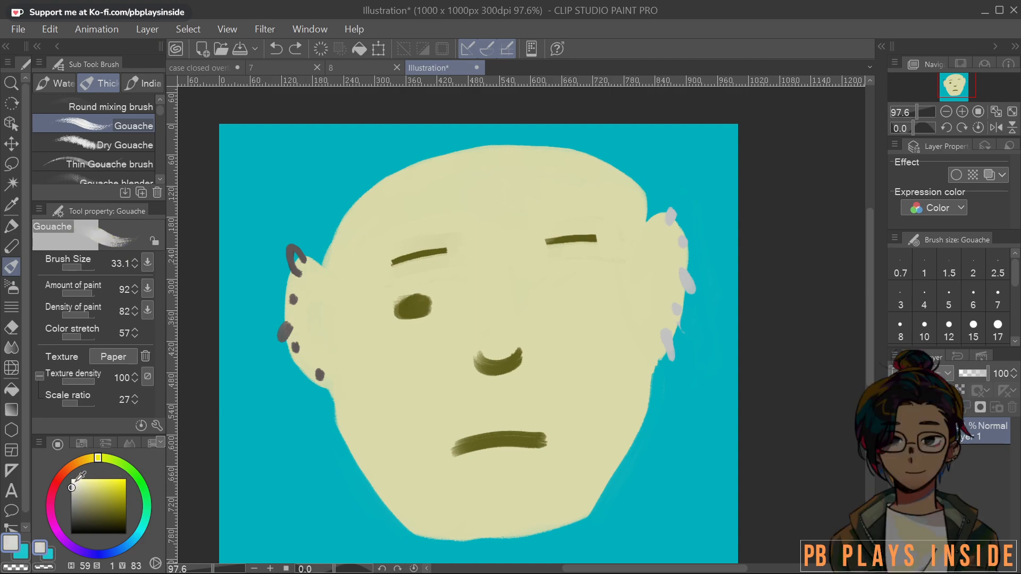
drag(548, 272, 600, 263)
key(ctrl+z)
click(83, 481)
mouse_move(547, 275)
mouse_down()
mouse_move(556, 273)
mouse_move(593, 275)
mouse_move(550, 279)
mouse_move(582, 273)
mouse_move(575, 264)
mouse_move(540, 286)
mouse_move(588, 280)
mouse_move(572, 288)
mouse_move(595, 272)
mouse_move(549, 282)
mouse_move(587, 285)
mouse_move(561, 277)
mouse_move(597, 263)
mouse_up()
key(ctrl+z)
click(75, 481)
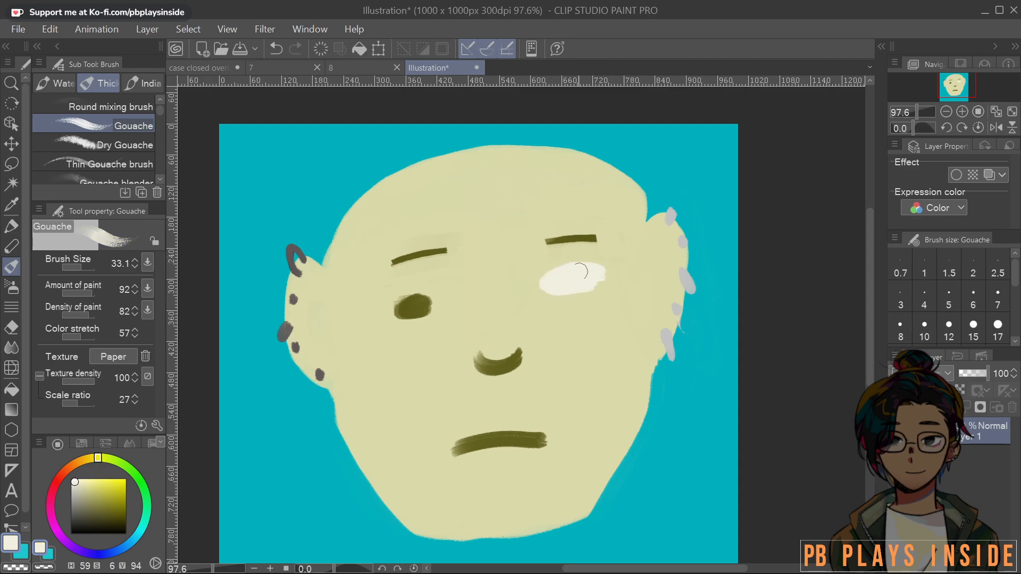
key(ctrl+z)
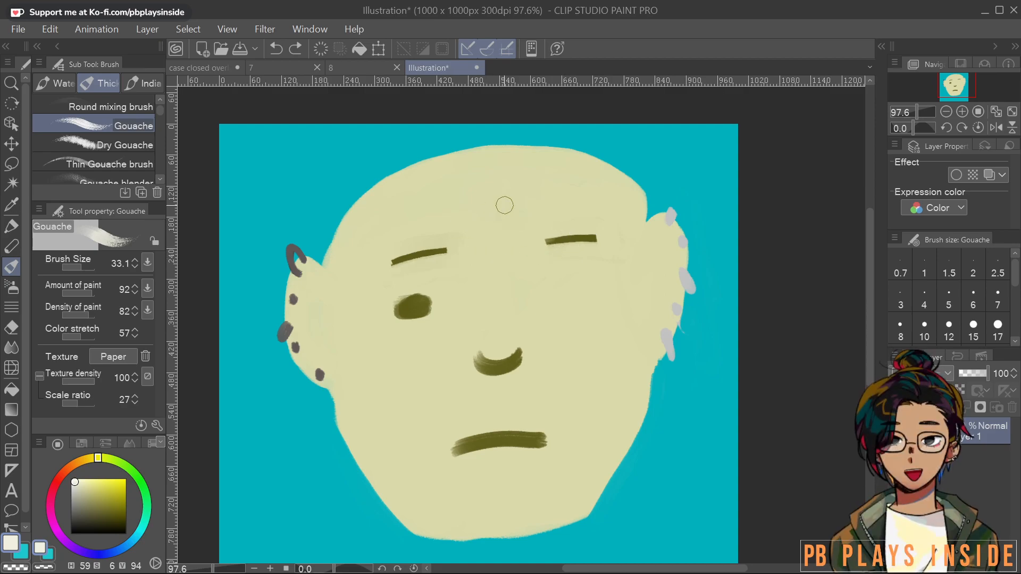
Paint two short near-black vertical marks on the forehead between the eyebrows, with colour value 10
click(74, 528)
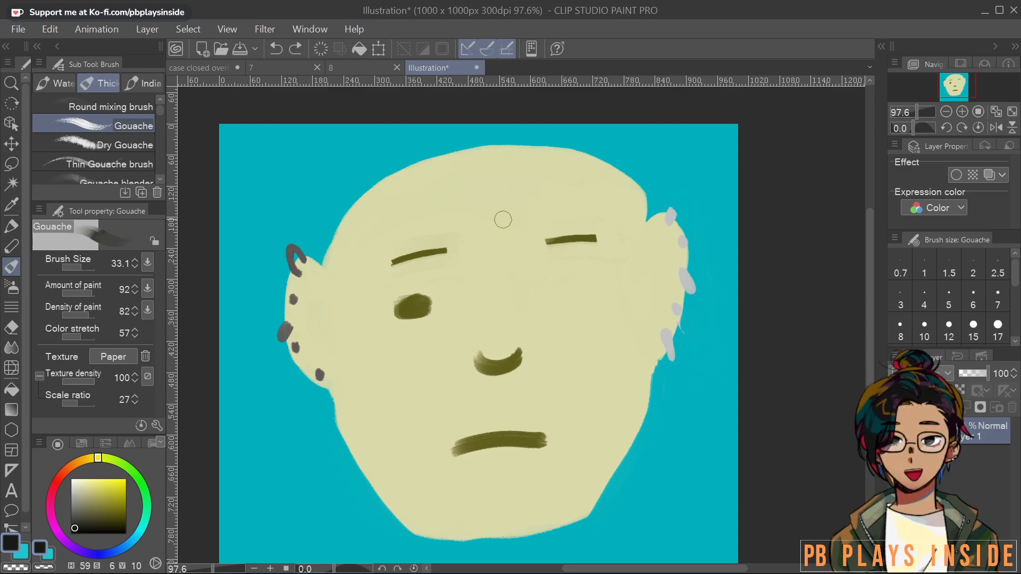
mouse_move(471, 225)
mouse_down()
mouse_move(473, 207)
mouse_move(528, 210)
mouse_up()
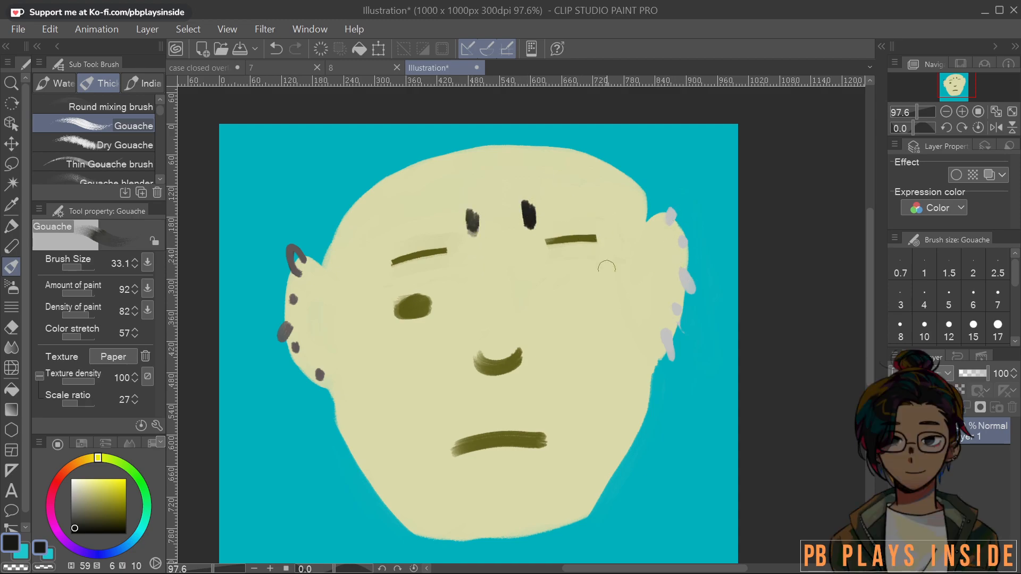
Try a pure white eye shape beneath the right eyebrow and undo it
click(72, 479)
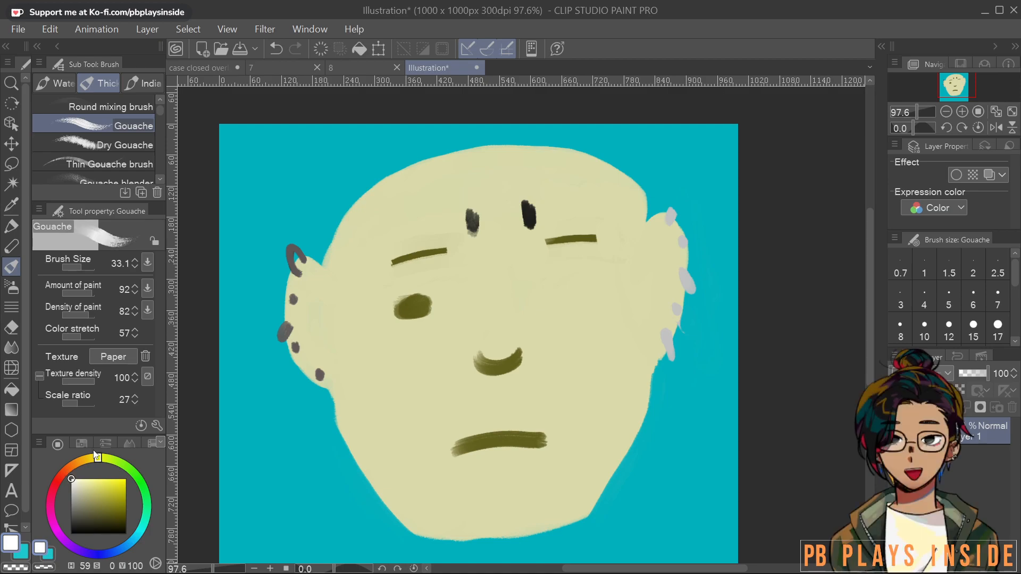
mouse_move(558, 276)
mouse_down()
mouse_move(592, 267)
mouse_move(550, 281)
mouse_move(588, 279)
mouse_move(551, 274)
mouse_move(572, 265)
mouse_move(537, 288)
mouse_move(601, 276)
mouse_move(556, 271)
mouse_move(607, 269)
mouse_move(581, 273)
mouse_move(603, 281)
mouse_move(586, 267)
mouse_move(554, 273)
mouse_move(533, 291)
mouse_move(601, 268)
mouse_up()
mouse_move(538, 282)
mouse_down()
mouse_move(577, 262)
mouse_move(530, 291)
mouse_move(608, 279)
mouse_move(596, 268)
mouse_move(530, 280)
mouse_move(603, 260)
mouse_up()
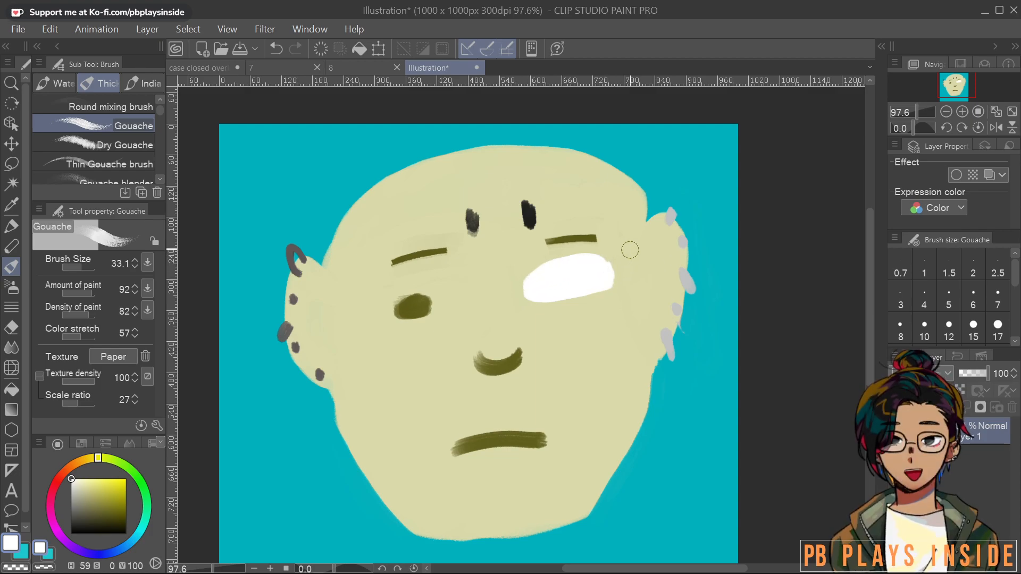
key(ctrl+z)
key(ctrl+z)
key(ctrl+z)
key(ctrl+z)
key(ctrl+z)
Sample the dark grey of the left ear's top ring and reduce the brush size to 14.4
alt+click(292, 253)
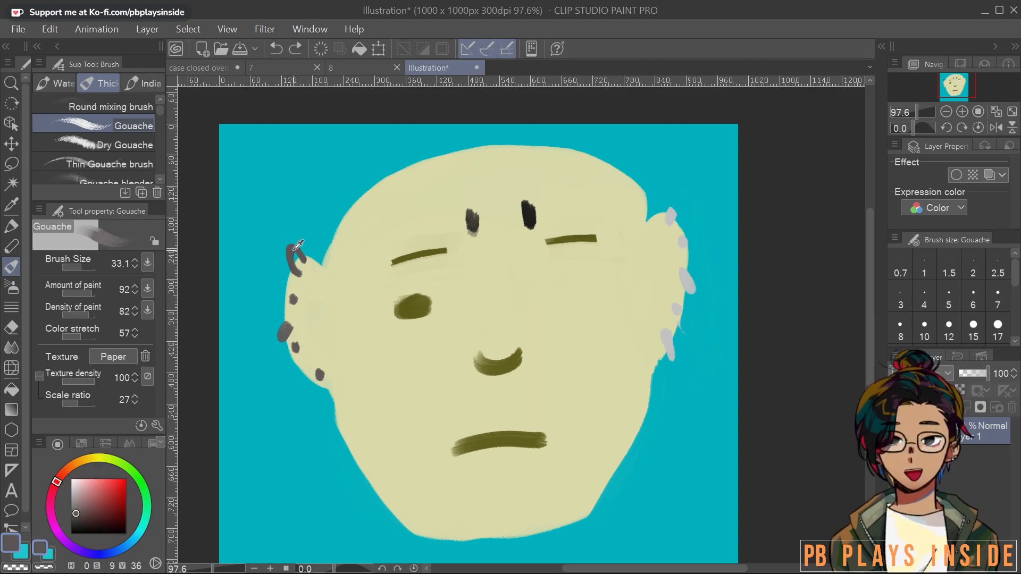
key(bracketleft)
key(bracketleft)
key(bracketleft)
key(bracketleft)
key(bracketright)
Try painting dark grey rings at the outer end of the right eyebrow
mouse_move(603, 226)
mouse_down()
mouse_move(617, 243)
mouse_move(606, 251)
mouse_up()
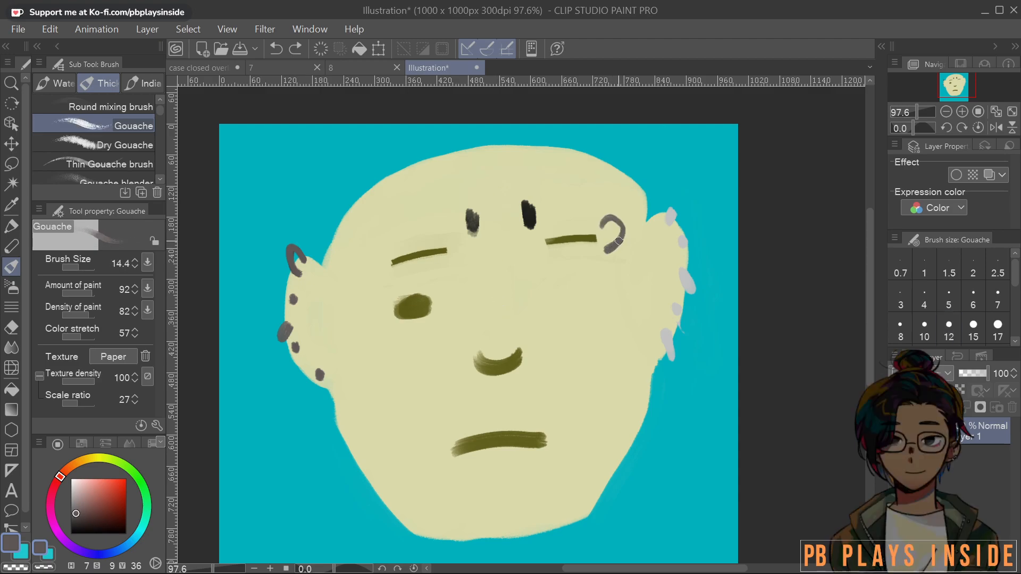
key(ctrl+z)
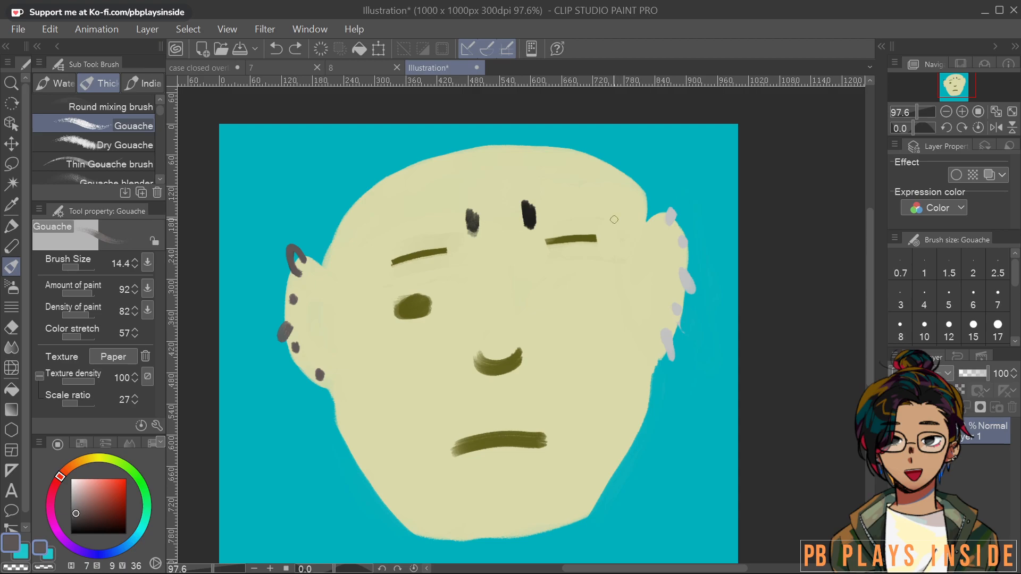
drag(615, 224, 604, 241)
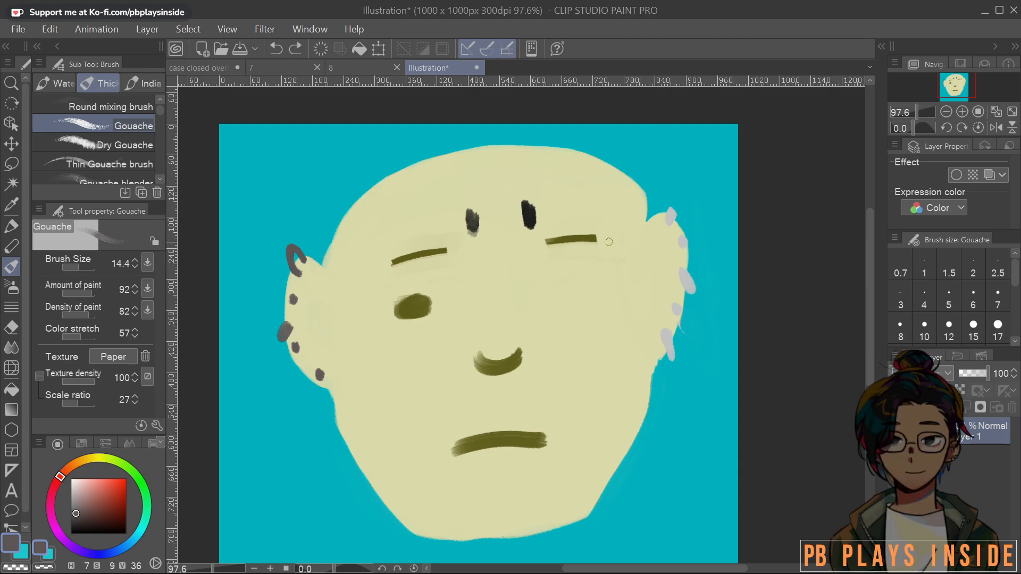
mouse_move(580, 231)
mouse_down()
mouse_move(583, 249)
mouse_move(610, 237)
mouse_move(586, 246)
mouse_move(617, 249)
mouse_up()
Paint a light grey piercing ring with colour value 73 at the outer end of the right eyebrow
click(71, 494)
key(ctrl+z)
key(ctrl+z)
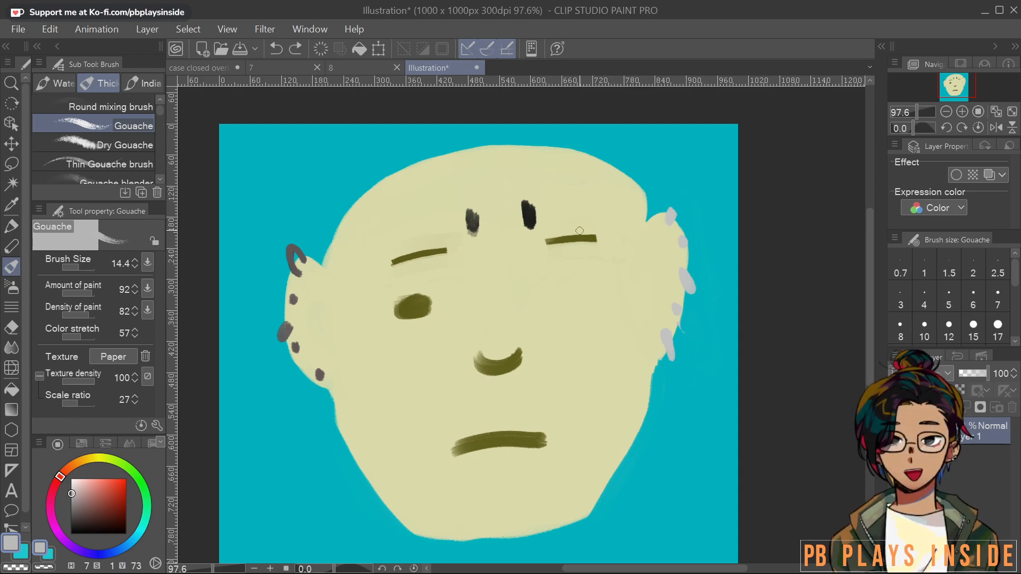
drag(595, 222, 620, 250)
Paint a near-black ring with colour value 11 around the left end of the nose
mouse_move(532, 357)
mouse_down()
mouse_move(509, 348)
mouse_move(524, 377)
mouse_up()
key(ctrl+z)
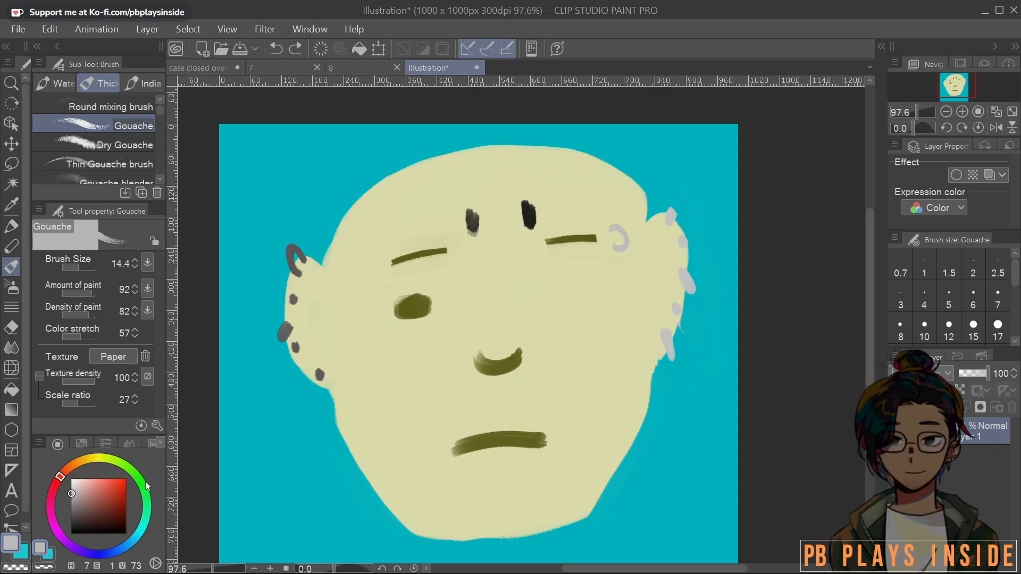
click(71, 527)
mouse_move(482, 350)
mouse_down()
mouse_move(469, 357)
mouse_move(495, 356)
mouse_up()
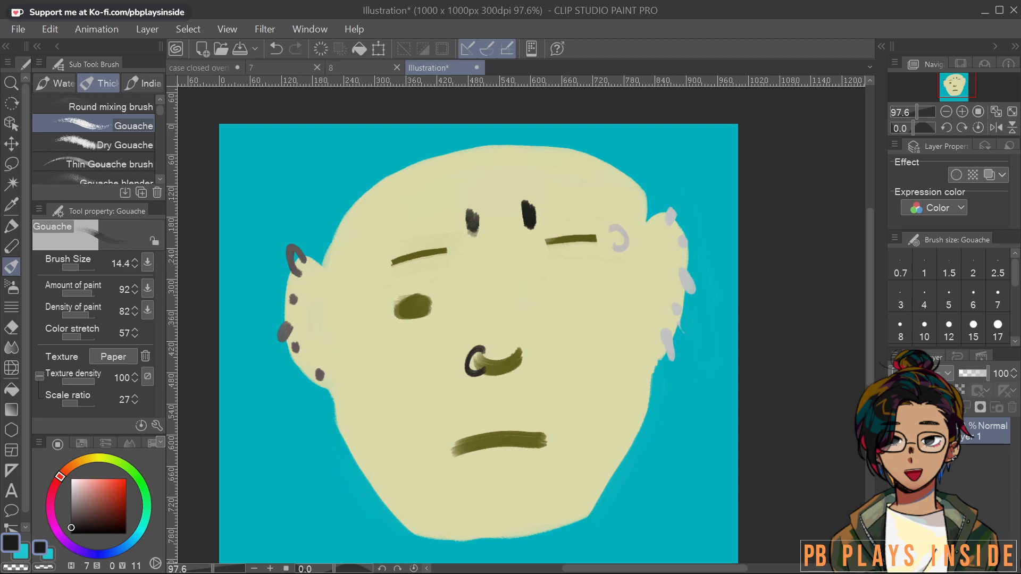
Paint a white eye shape with colour value 95 and brush size 42.5 beneath the right eyebrow
alt+click(505, 439)
alt+click(503, 440)
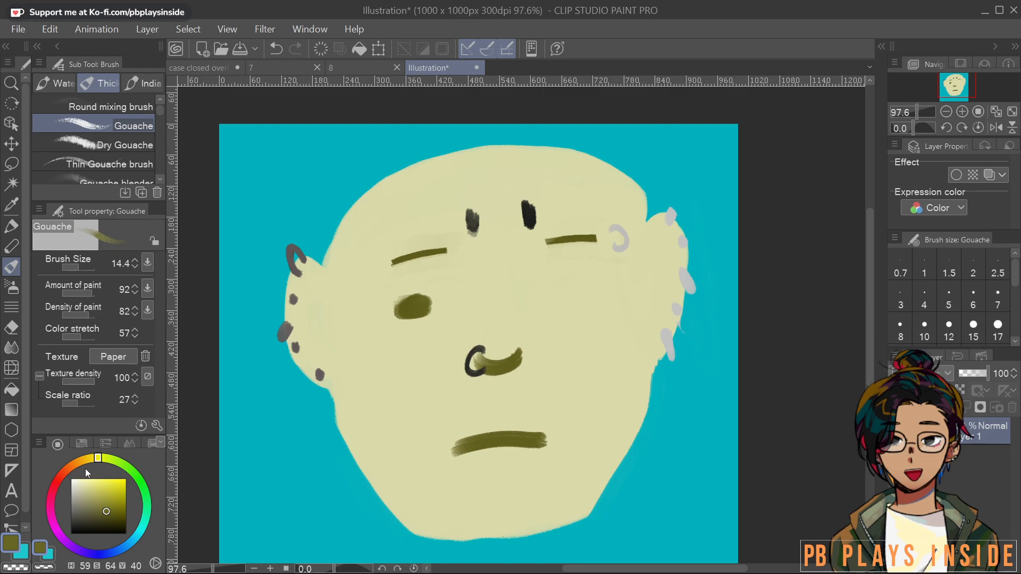
click(71, 481)
mouse_move(550, 271)
mouse_down()
mouse_move(591, 264)
mouse_move(553, 272)
mouse_move(591, 277)
mouse_move(567, 270)
mouse_move(547, 282)
mouse_move(584, 265)
mouse_move(545, 282)
mouse_move(592, 279)
mouse_move(600, 269)
mouse_move(538, 283)
mouse_move(558, 269)
mouse_move(537, 283)
mouse_move(595, 275)
mouse_up()
key(ctrl+z)
key(ctrl+z)
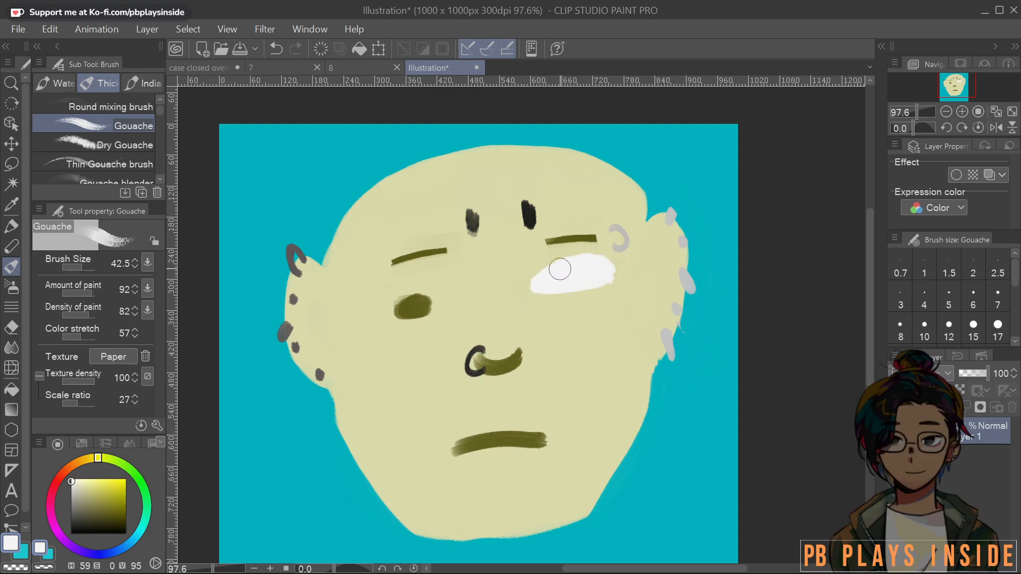
Reduce the brush size to 23.3 and refine the right eye's outline with the sampled skin colour
alt+click(589, 304)
mouse_move(542, 302)
mouse_down()
mouse_move(620, 273)
mouse_move(523, 286)
mouse_move(540, 265)
mouse_move(523, 294)
mouse_move(582, 294)
mouse_up()
key(bracketleft)
key(bracketleft)
key(bracketleft)
alt+click(594, 259)
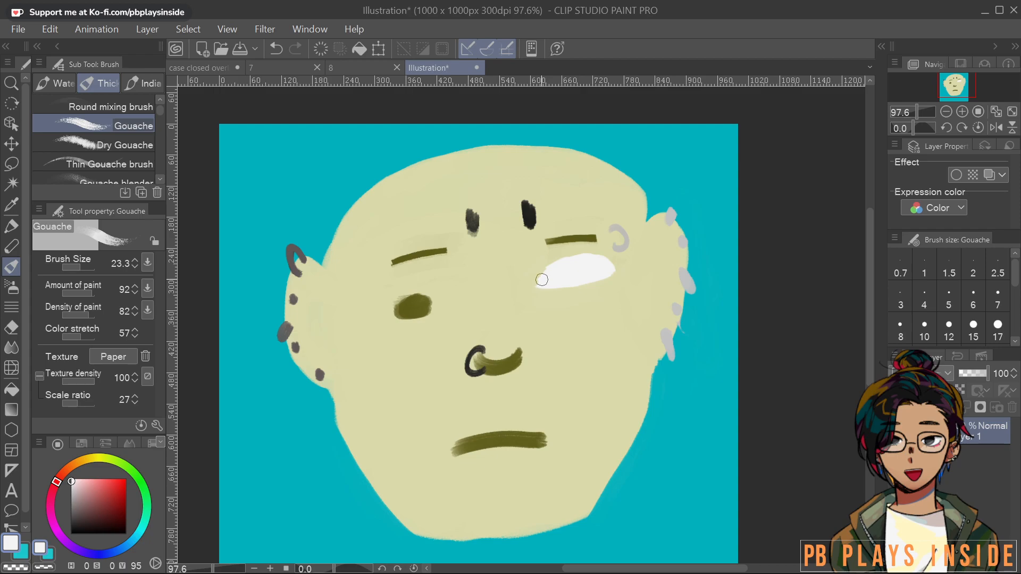
alt+click(612, 287)
mouse_move(605, 283)
mouse_down()
mouse_move(593, 285)
mouse_move(618, 264)
mouse_up()
alt+click(585, 282)
Replace the left eye's olive spot with a white eye shape using sampled skin and white colours
alt+click(415, 357)
mouse_move(434, 324)
mouse_down()
mouse_move(435, 300)
mouse_move(410, 303)
mouse_move(386, 338)
mouse_move(413, 287)
mouse_move(384, 303)
mouse_move(396, 286)
mouse_move(422, 302)
mouse_move(461, 293)
mouse_move(458, 277)
mouse_move(403, 290)
mouse_move(461, 288)
mouse_move(463, 277)
mouse_move(390, 285)
mouse_move(419, 302)
mouse_up()
alt+click(576, 265)
key(ctrl+z)
alt+click(496, 291)
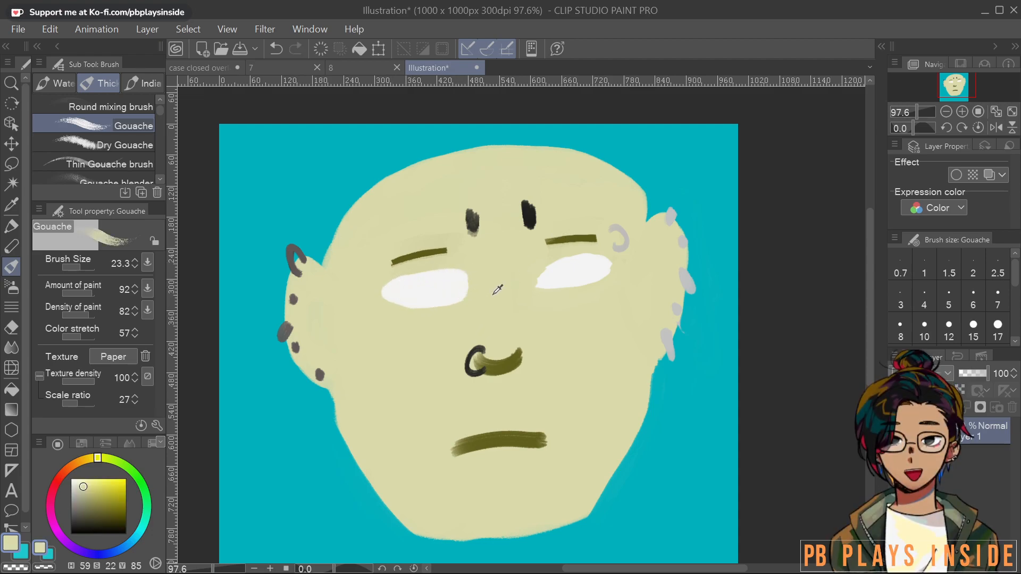
Refine the outlines of both eyes, trimming with the skin colour and extending the shapes with sampled white
mouse_move(478, 283)
mouse_down()
mouse_move(446, 306)
mouse_move(417, 314)
mouse_move(471, 297)
mouse_move(400, 312)
mouse_up()
alt+click(446, 277)
mouse_move(459, 284)
mouse_down()
mouse_move(421, 304)
mouse_move(404, 304)
mouse_move(437, 296)
mouse_move(380, 299)
mouse_move(396, 304)
mouse_move(381, 294)
mouse_move(394, 281)
mouse_move(511, 262)
mouse_move(490, 278)
mouse_move(423, 268)
mouse_move(468, 278)
mouse_move(409, 274)
mouse_move(365, 295)
mouse_move(400, 319)
mouse_move(369, 304)
mouse_move(400, 315)
mouse_move(448, 304)
mouse_up()
alt+click(506, 258)
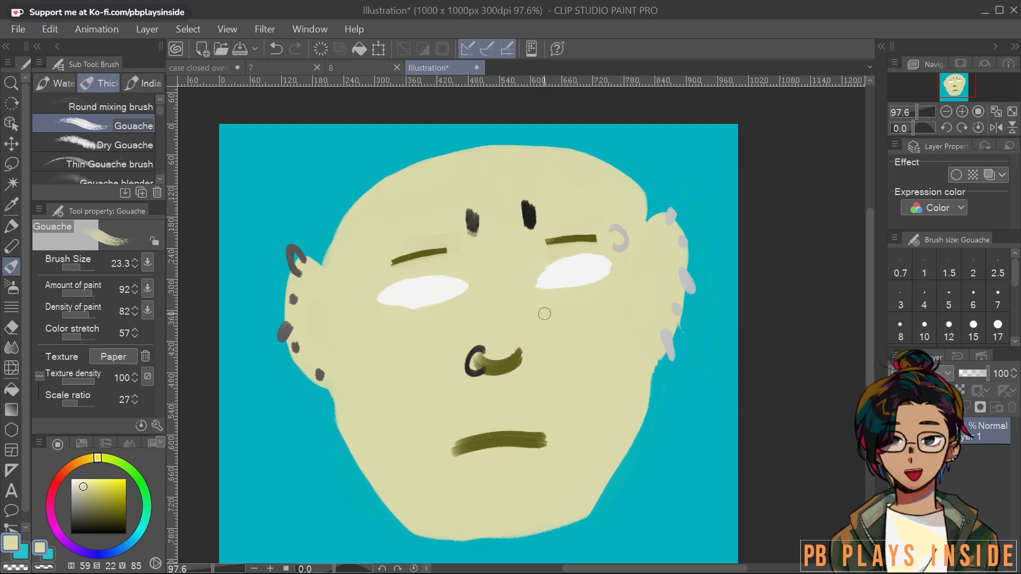
alt+click(428, 288)
mouse_move(475, 292)
mouse_down()
mouse_move(406, 311)
mouse_move(388, 302)
mouse_move(430, 300)
mouse_move(380, 302)
mouse_move(389, 309)
mouse_move(372, 300)
mouse_move(400, 285)
mouse_up()
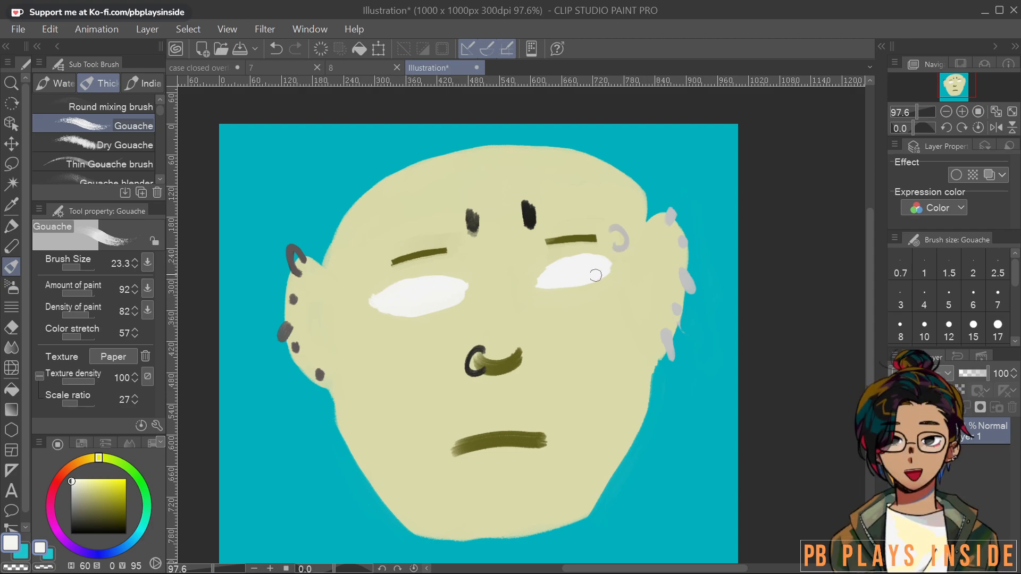
mouse_move(543, 285)
mouse_down()
mouse_move(565, 290)
mouse_move(607, 267)
mouse_up()
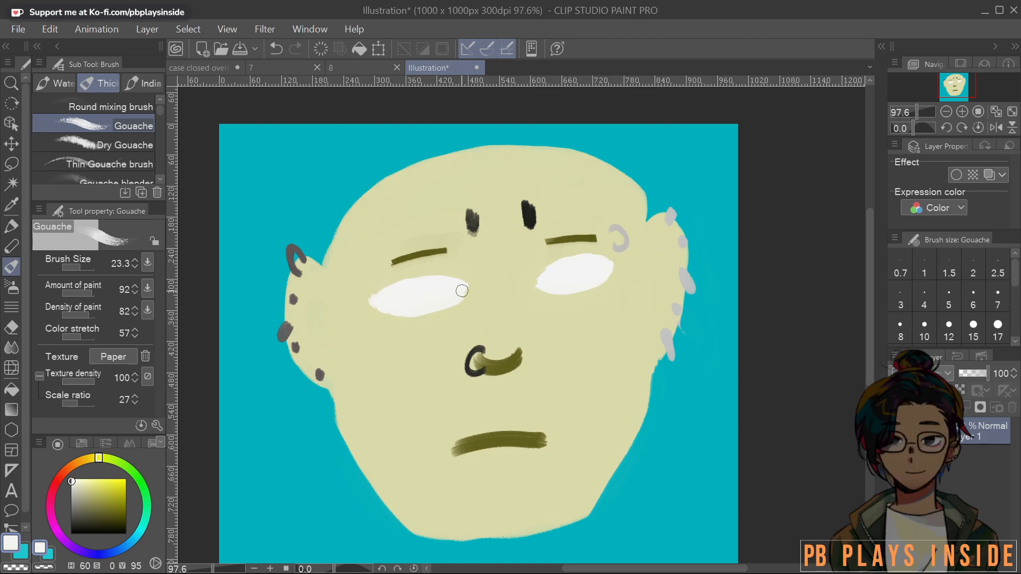
Paint round grey-blue irises in both eyes with hue 214, saturation 16 and value 75
alt+click(715, 209)
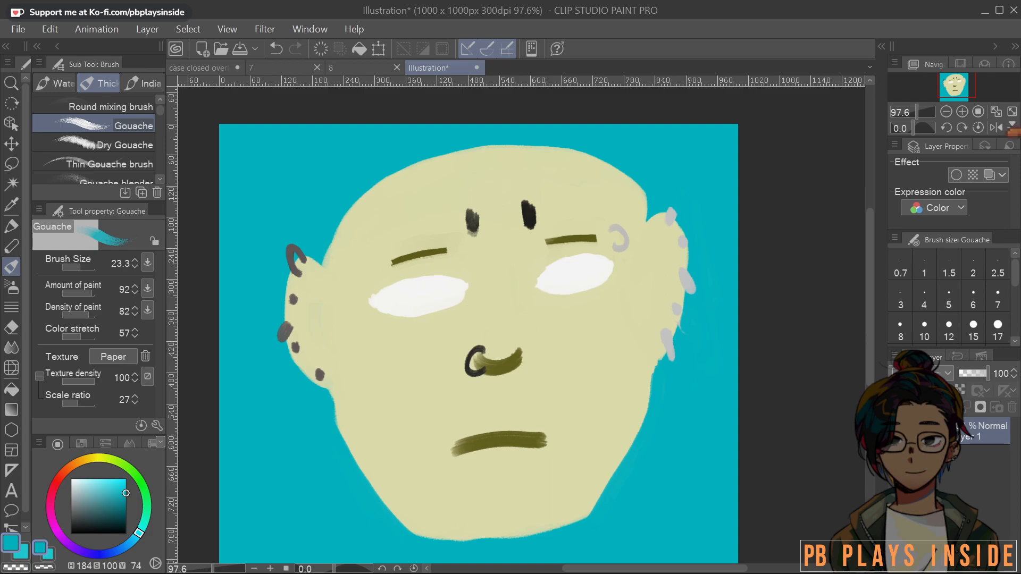
mouse_move(383, 410)
mouse_down()
mouse_move(511, 366)
mouse_move(342, 455)
mouse_move(202, 484)
mouse_up()
mouse_move(141, 533)
mouse_down()
mouse_move(147, 512)
mouse_move(121, 555)
mouse_up()
drag(105, 502, 80, 493)
mouse_move(418, 292)
mouse_down()
mouse_move(428, 306)
mouse_move(425, 284)
mouse_move(415, 292)
mouse_move(425, 307)
mouse_up()
mouse_move(569, 263)
mouse_down()
mouse_move(577, 285)
mouse_move(581, 266)
mouse_move(567, 286)
mouse_move(566, 271)
mouse_move(572, 284)
mouse_up()
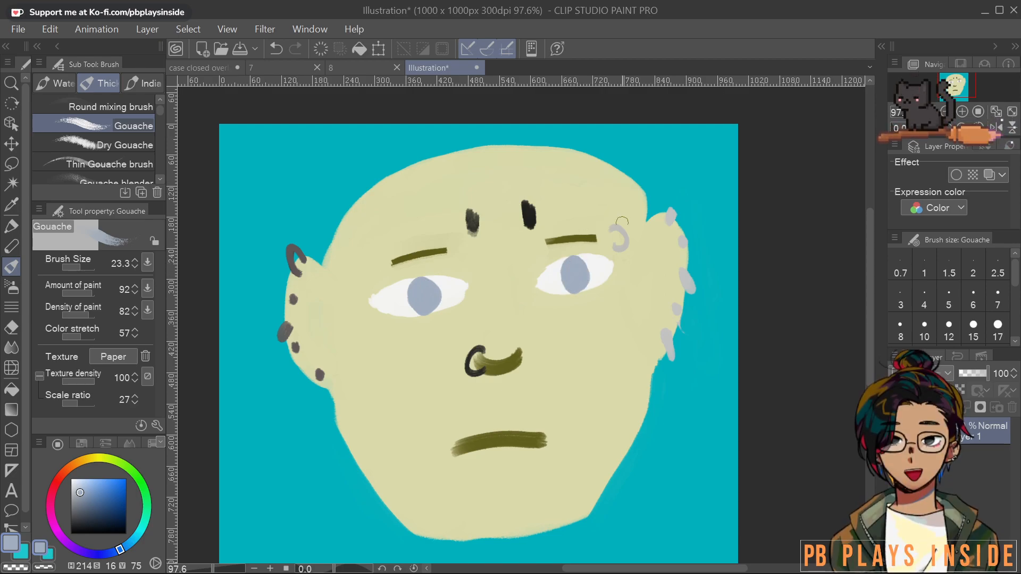
Paint white highlights over the upper part of both irises with the sampled eye white
alt+click(601, 259)
drag(585, 261, 588, 264)
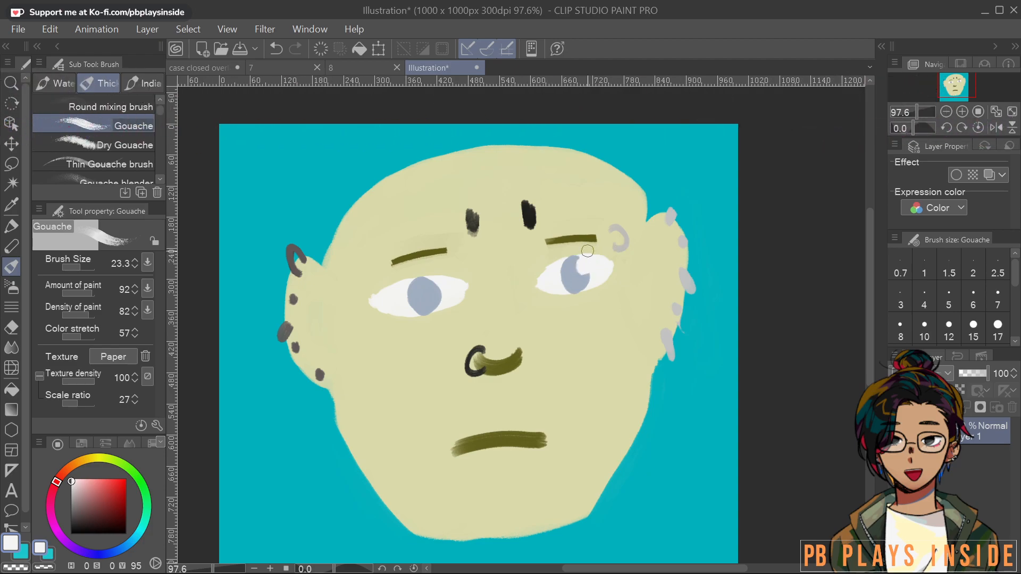
drag(415, 286, 410, 290)
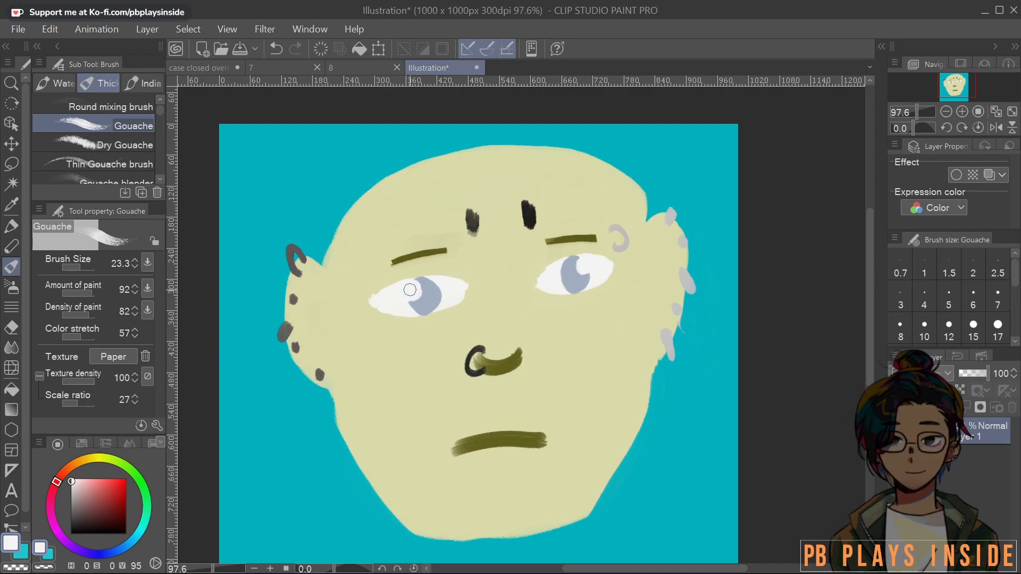
key(bracketleft)
Paint out the olive mouth with the skin colour sampled from the chin
alt+click(495, 471)
mouse_move(455, 453)
mouse_down()
mouse_move(559, 437)
mouse_move(514, 433)
mouse_move(534, 430)
mouse_up()
mouse_move(539, 465)
mouse_down()
mouse_move(549, 444)
mouse_move(535, 440)
mouse_move(552, 433)
mouse_move(525, 445)
mouse_move(565, 443)
mouse_up()
Set the brush size to 34.8 and the colour to a pale purple-grey with hue 283, saturation 4 and value 74
key(bracketright)
key(bracketright)
key(bracketright)
key(bracketright)
key(bracketright)
key(bracketright)
key(bracketright)
key(bracketright)
key(bracketright)
key(bracketright)
key(bracketleft)
key(bracketleft)
key(bracketleft)
key(bracketleft)
key(bracketleft)
key(bracketleft)
key(bracketleft)
key(bracketleft)
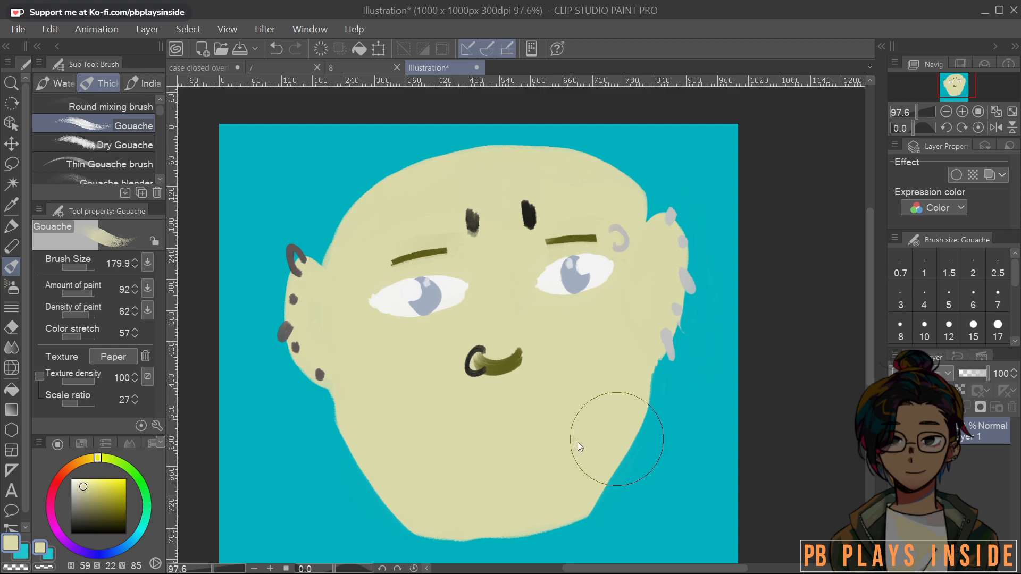
alt+click(508, 363)
key(bracketleft)
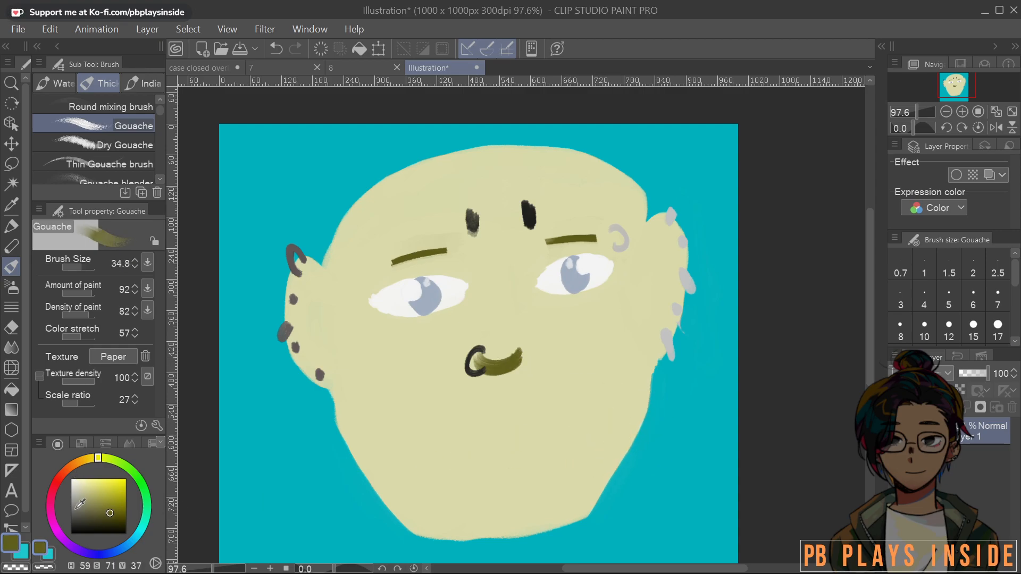
click(65, 542)
click(74, 493)
Try a thick slanted open-mouth outline below the nose and undo it
mouse_move(459, 447)
mouse_down()
mouse_move(566, 429)
mouse_move(507, 470)
mouse_move(586, 392)
mouse_move(454, 415)
mouse_move(452, 468)
mouse_move(463, 429)
mouse_up()
key(ctrl+z)
key(ctrl+z)
key(ctrl+z)
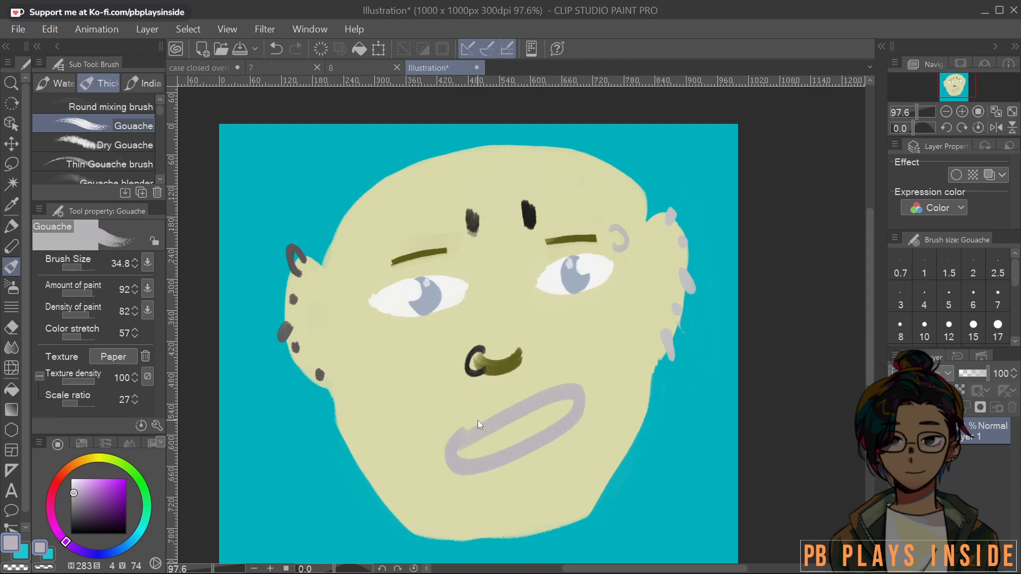
key(ctrl+z)
Reduce the brush size to 16.7 for a thinner mouth outline
key(bracketright)
key(bracketright)
key(bracketright)
key(bracketright)
key(bracketright)
key(bracketleft)
key(bracketleft)
key(bracketleft)
key(bracketleft)
key(bracketleft)
key(bracketleft)
key(bracketleft)
key(bracketleft)
key(bracketleft)
key(bracketleft)
key(bracketleft)
key(bracketleft)
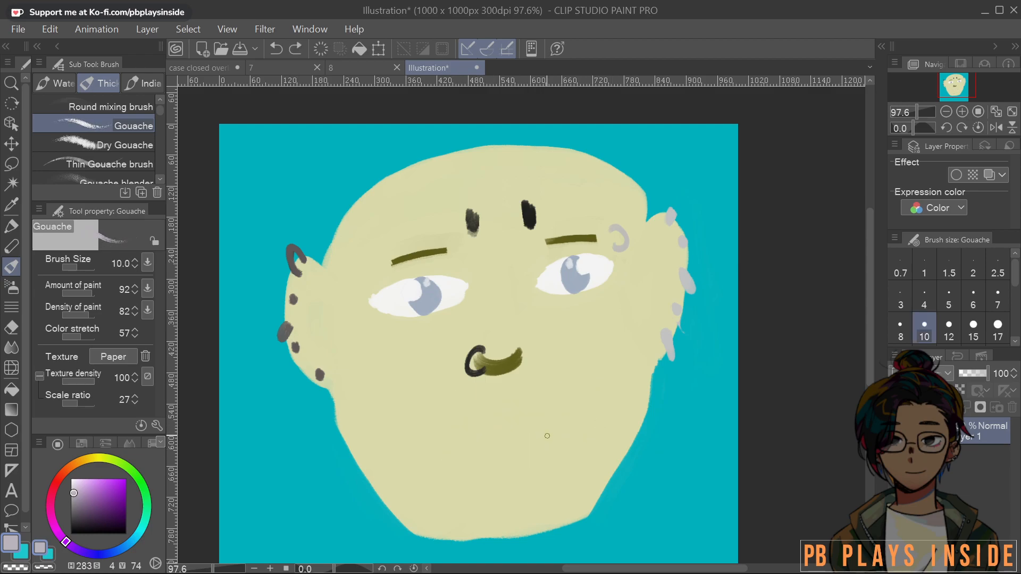
key(bracketright)
key(bracketright)
key(bracketright)
key(bracketright)
key(bracketright)
Paint a wide crescent-shaped smile outline below the nose in the pale purple-grey
mouse_move(479, 438)
mouse_down()
mouse_move(587, 425)
mouse_move(545, 395)
mouse_up()
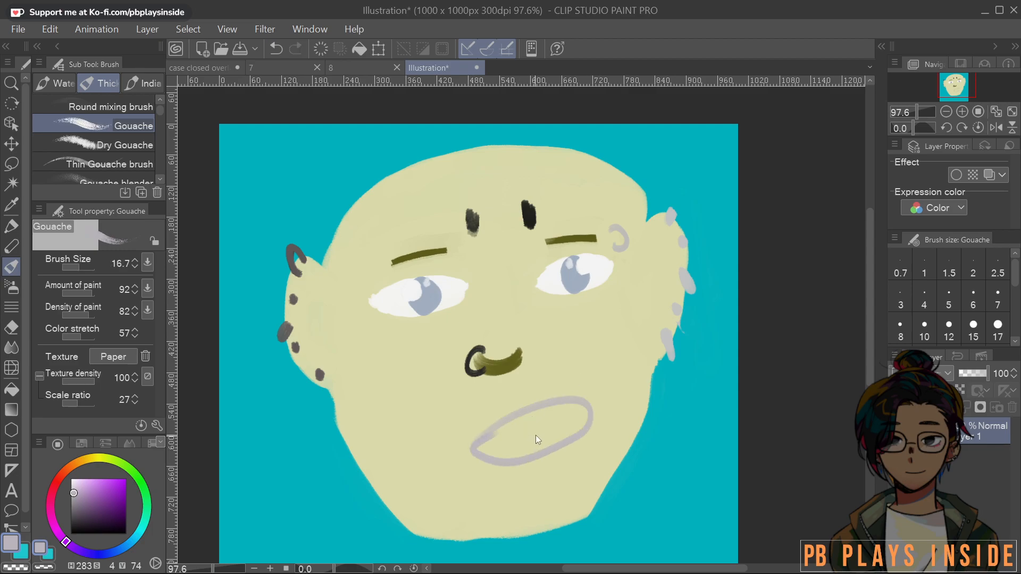
key(ctrl+z)
mouse_move(420, 418)
mouse_down()
mouse_move(549, 410)
mouse_move(578, 396)
mouse_move(516, 467)
mouse_move(406, 437)
mouse_move(453, 418)
mouse_move(533, 415)
mouse_move(587, 390)
mouse_move(569, 442)
mouse_move(514, 469)
mouse_move(465, 454)
mouse_move(423, 409)
mouse_move(435, 440)
mouse_move(484, 467)
mouse_move(540, 456)
mouse_move(586, 423)
mouse_move(597, 380)
mouse_up()
key(ctrl+z)
key(ctrl+z)
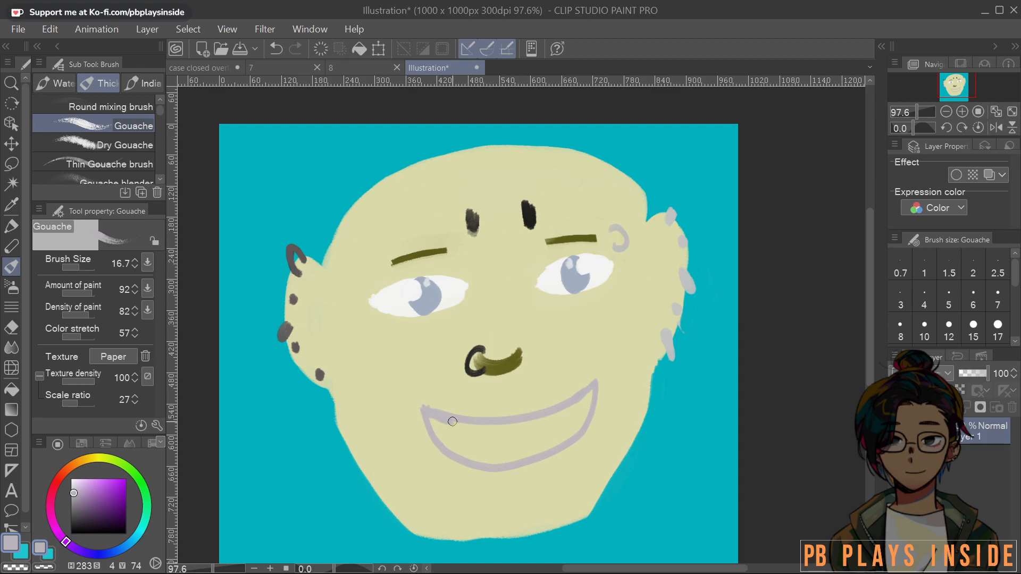
drag(429, 413, 430, 411)
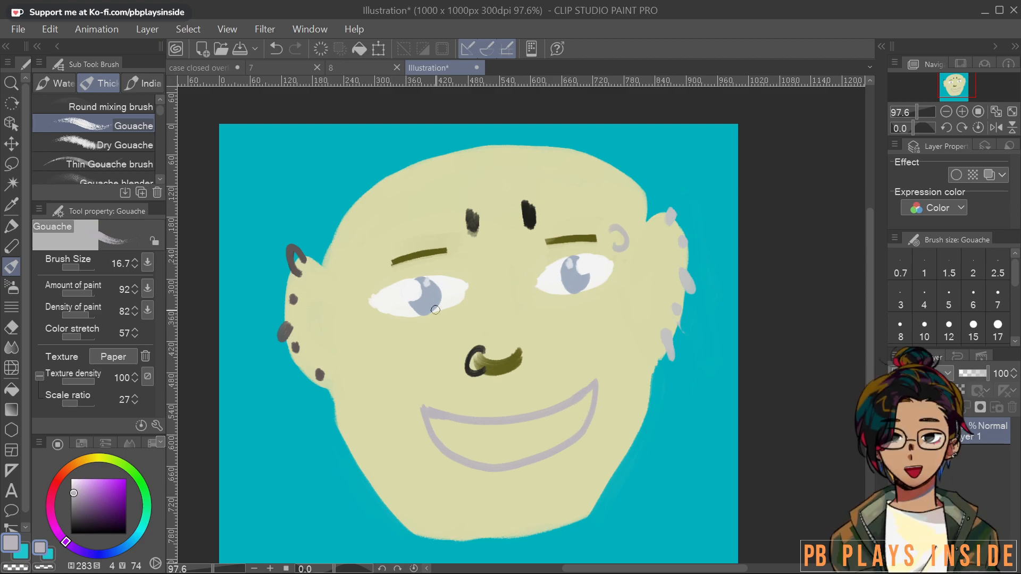
Paint an upper and a lower white band of teeth inside the smile with the sampled eye white
alt+click(403, 291)
scroll(582, 422, up, 1)
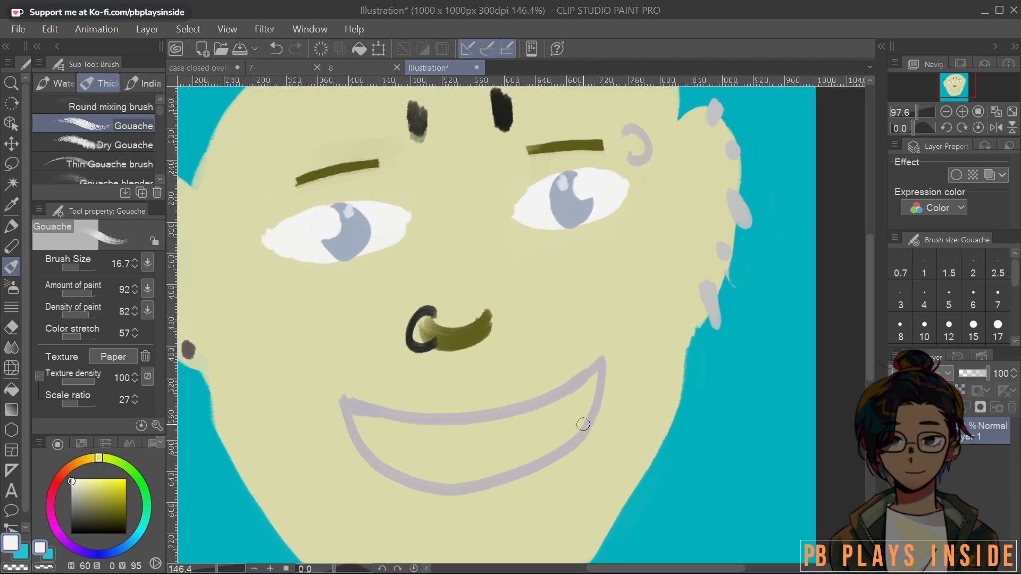
drag(498, 455, 498, 436)
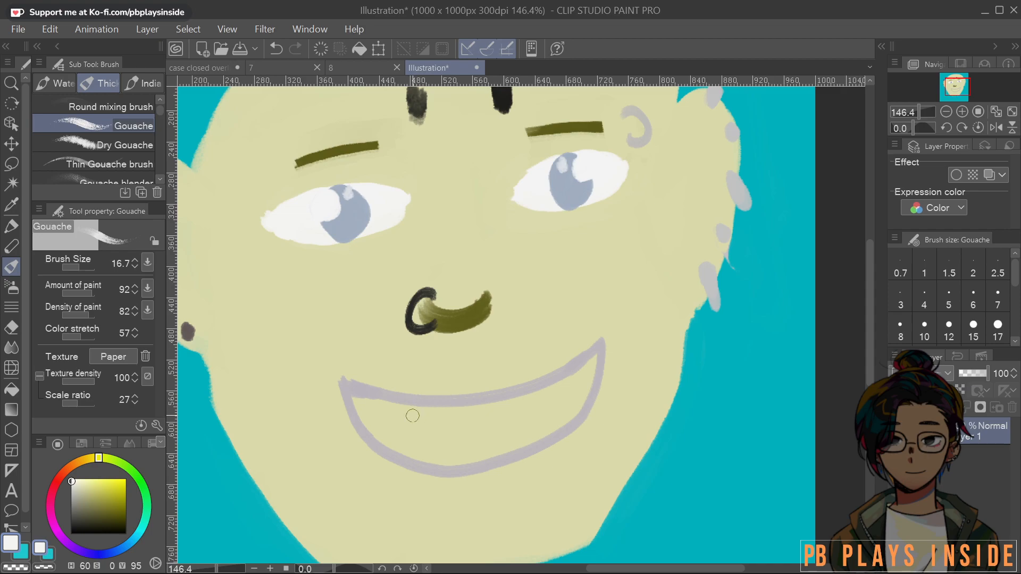
mouse_move(397, 410)
mouse_down()
mouse_move(509, 409)
mouse_move(567, 382)
mouse_move(481, 409)
mouse_move(388, 408)
mouse_move(482, 411)
mouse_move(458, 419)
mouse_move(575, 379)
mouse_up()
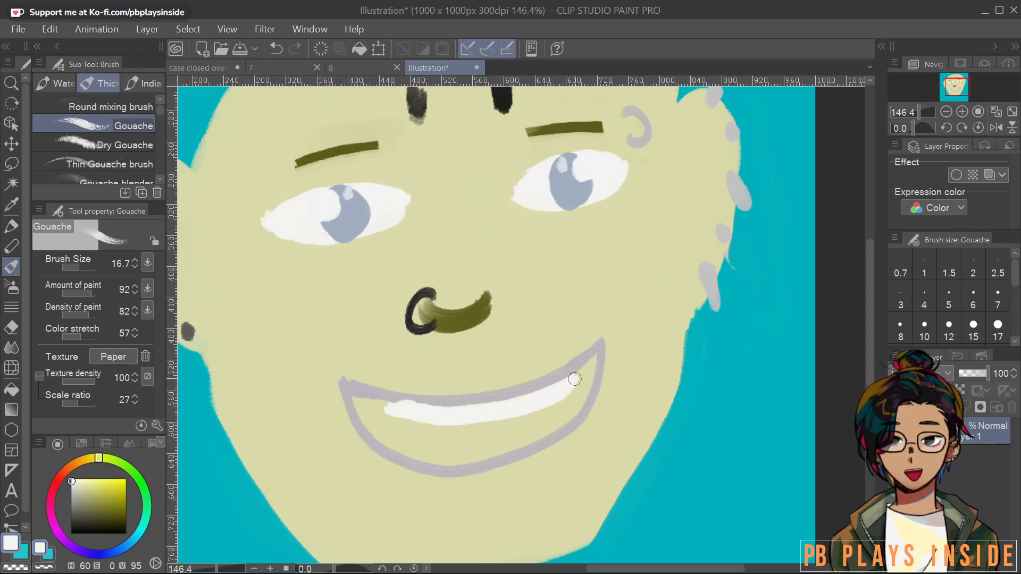
mouse_move(427, 462)
mouse_down()
mouse_move(419, 458)
mouse_move(454, 466)
mouse_move(503, 453)
mouse_move(561, 424)
mouse_up()
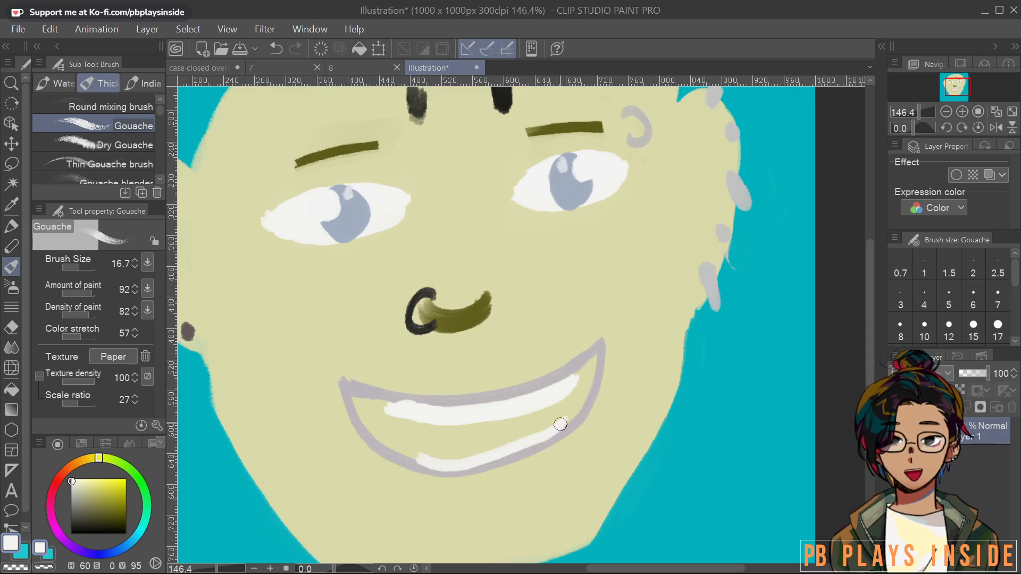
mouse_move(516, 448)
mouse_down()
mouse_move(439, 462)
mouse_move(410, 457)
mouse_move(412, 445)
mouse_up()
Paint three grey dots with colour value 52 on the teeth, two on the upper band and one on the lower
click(71, 505)
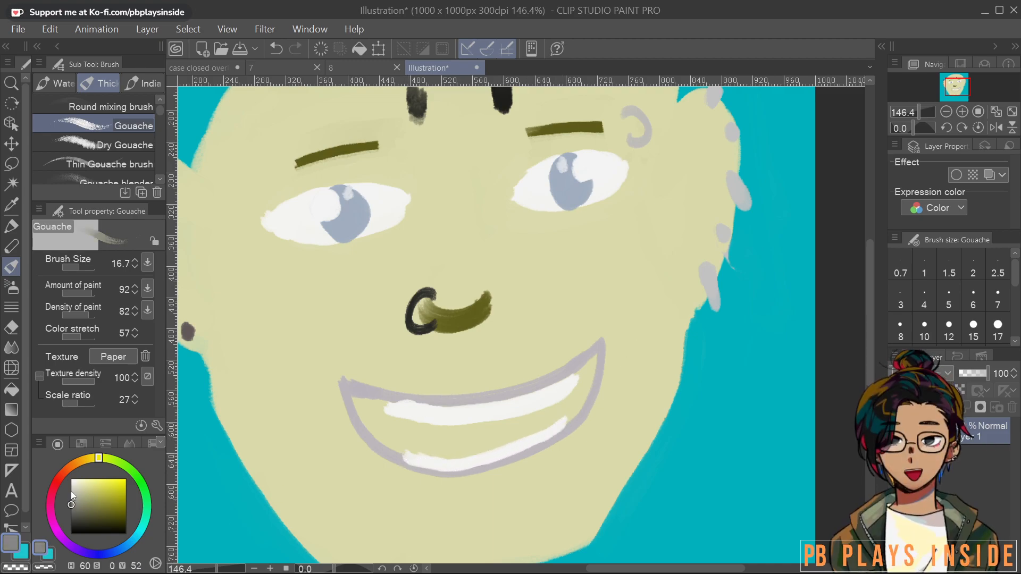
drag(528, 440, 530, 444)
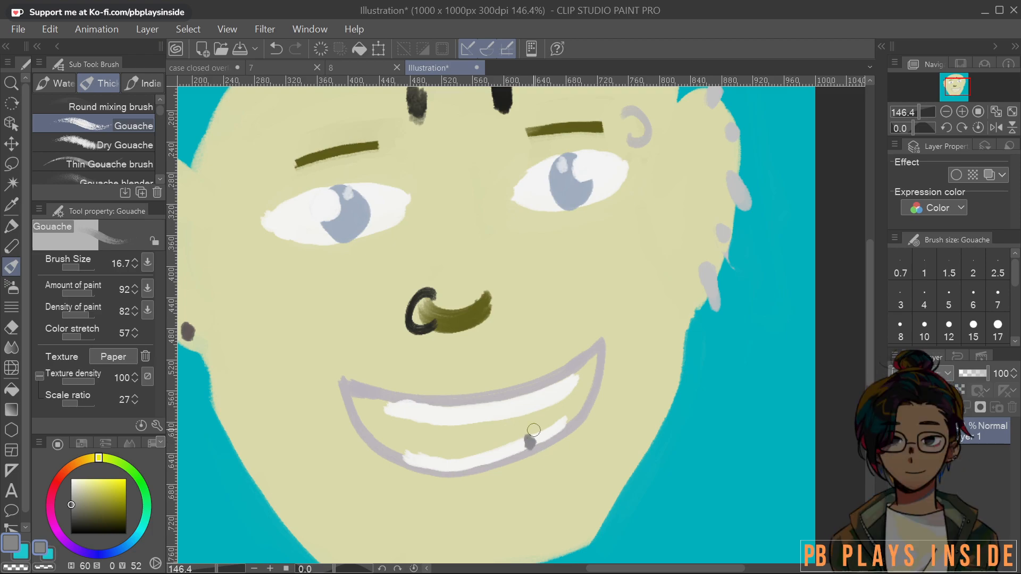
drag(439, 418, 446, 412)
drag(564, 389, 564, 389)
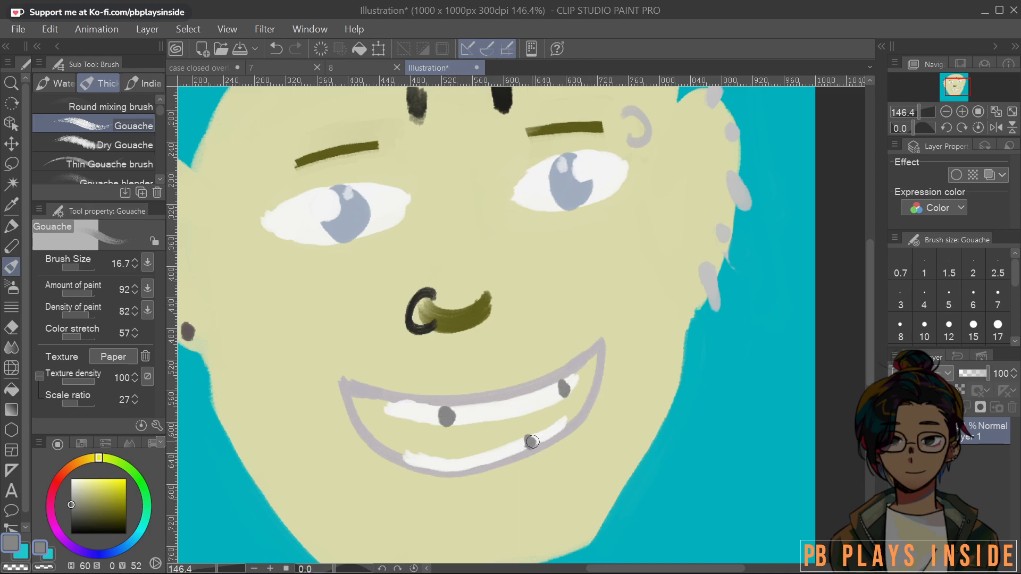
Narrow the grey dots on the teeth into slim bars using the sampled tooth white and a 10.1 brush
alt+click(545, 409)
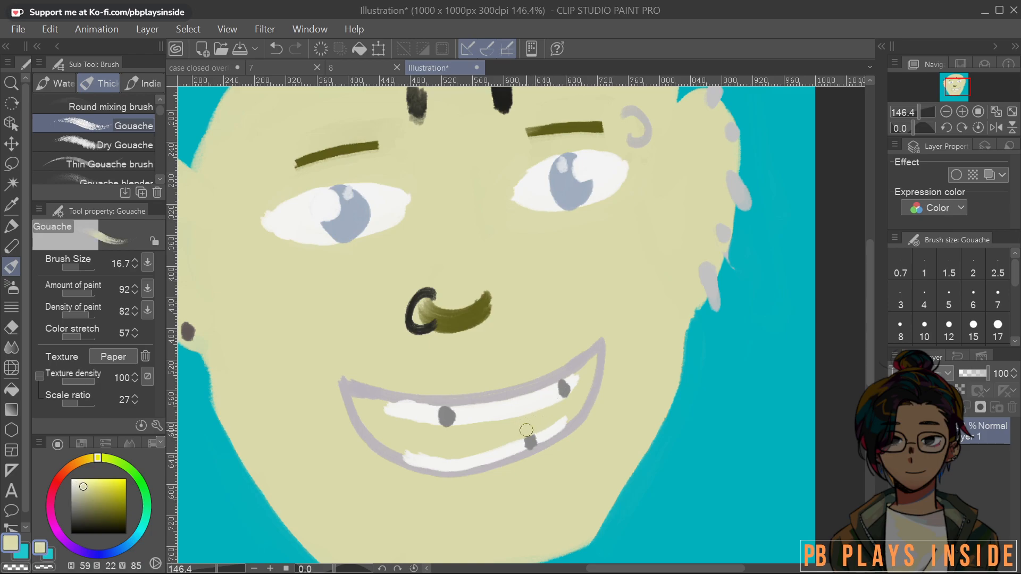
alt+click(551, 396)
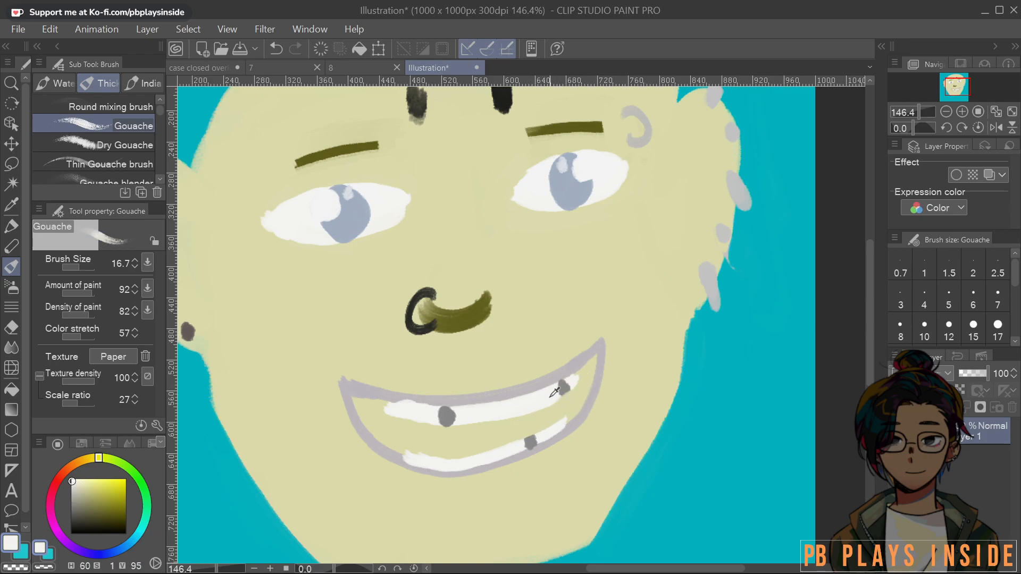
alt+click(590, 394)
ctrl+alt+drag(572, 412, 575, 413)
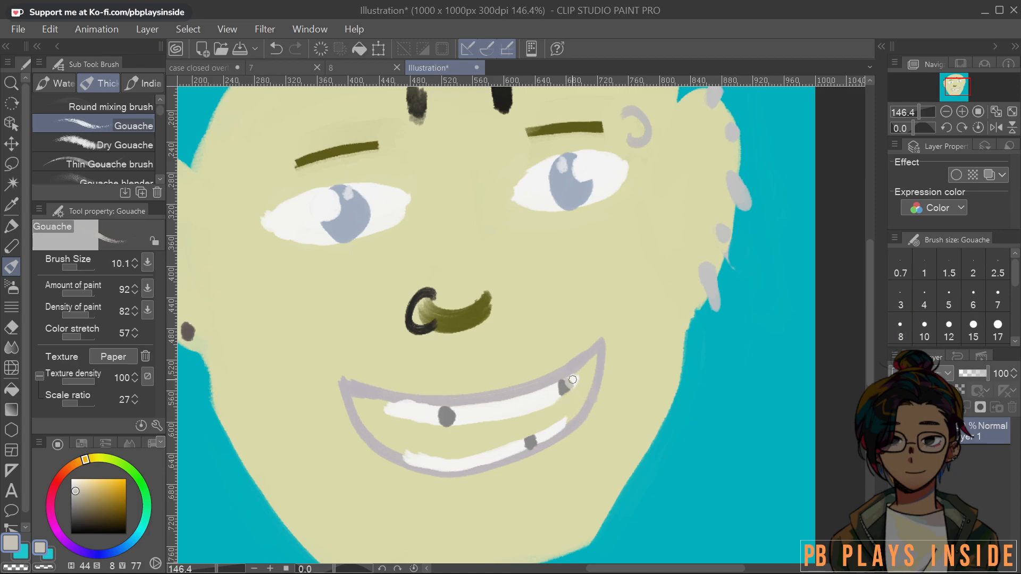
alt+click(541, 398)
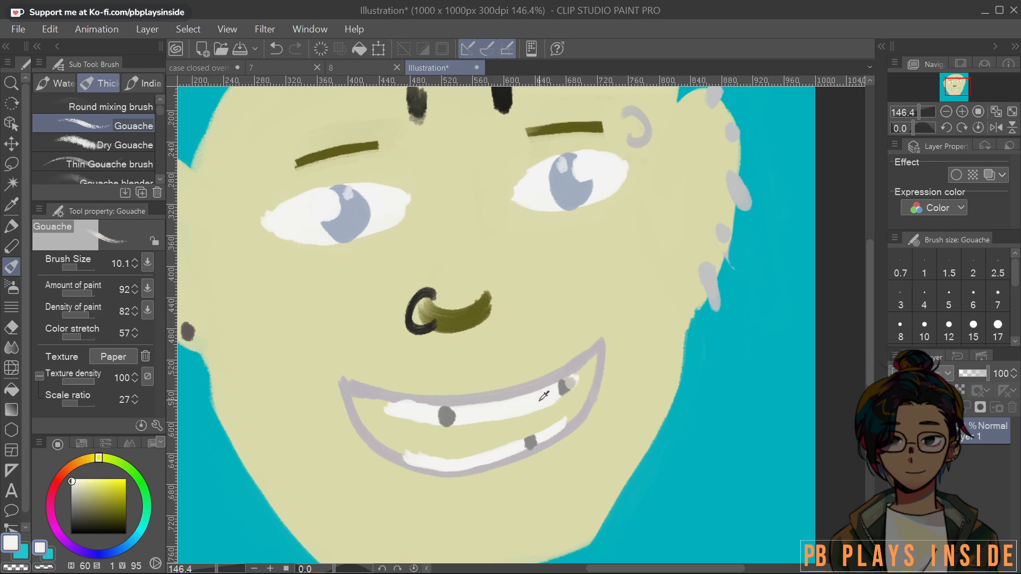
drag(574, 379, 571, 382)
drag(437, 410, 436, 415)
alt+click(532, 446)
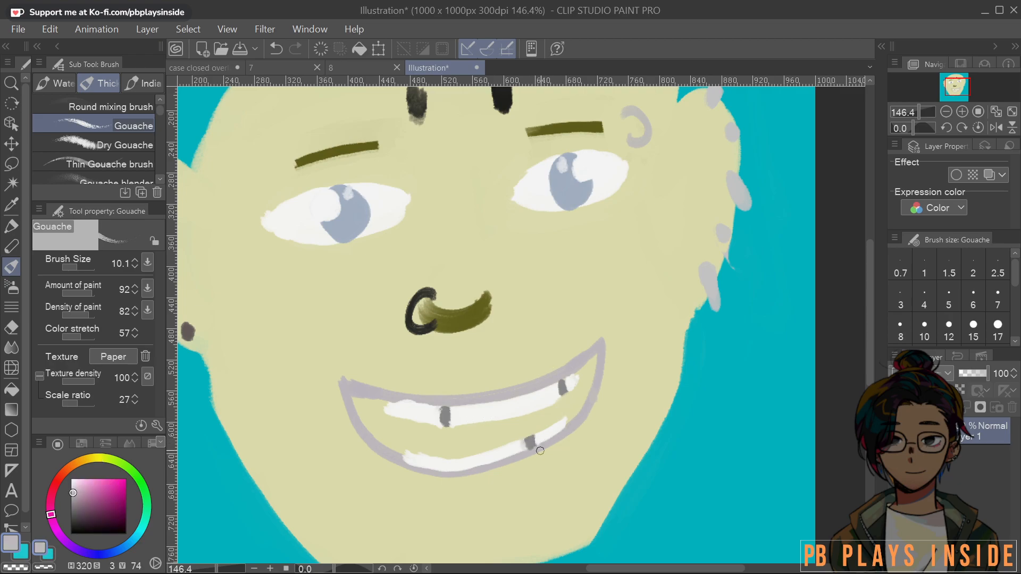
scroll(580, 408, down, 6)
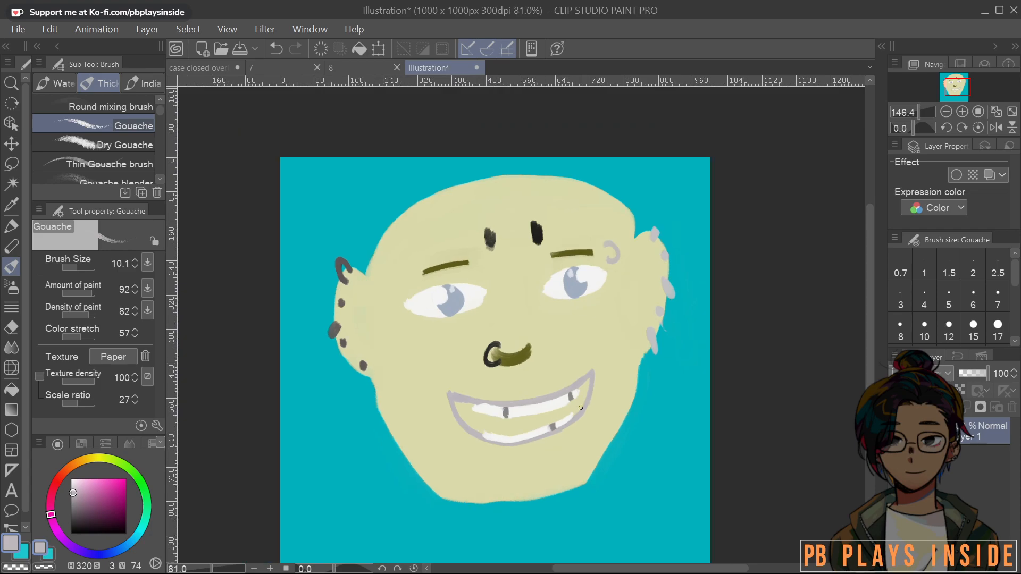
Undo the trimming strokes on the three grey tooth dots
scroll(571, 443, up, 6)
key(ctrl+z)
key(ctrl+z)
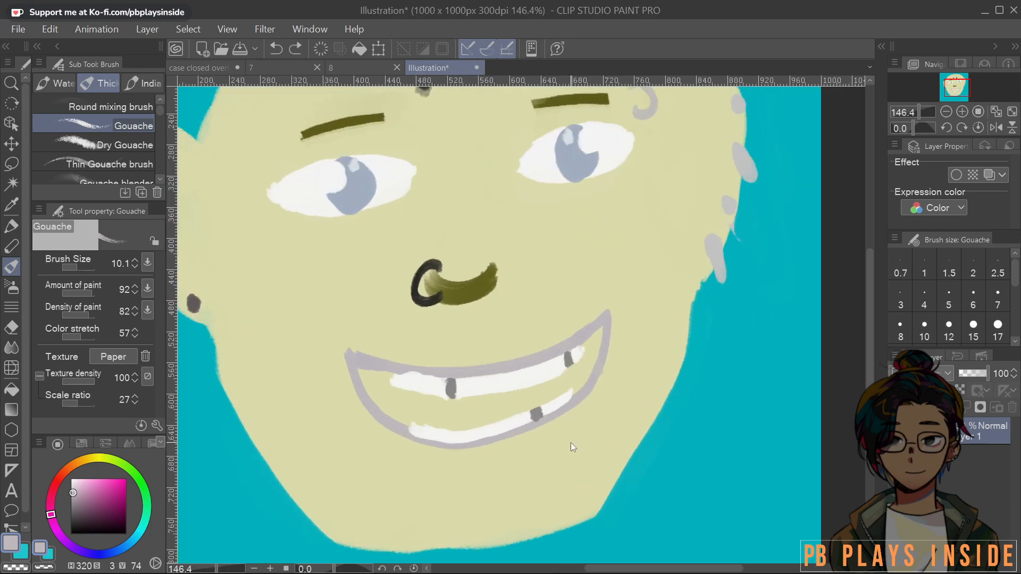
scroll(570, 443, down, 4)
scroll(564, 482, up, 6)
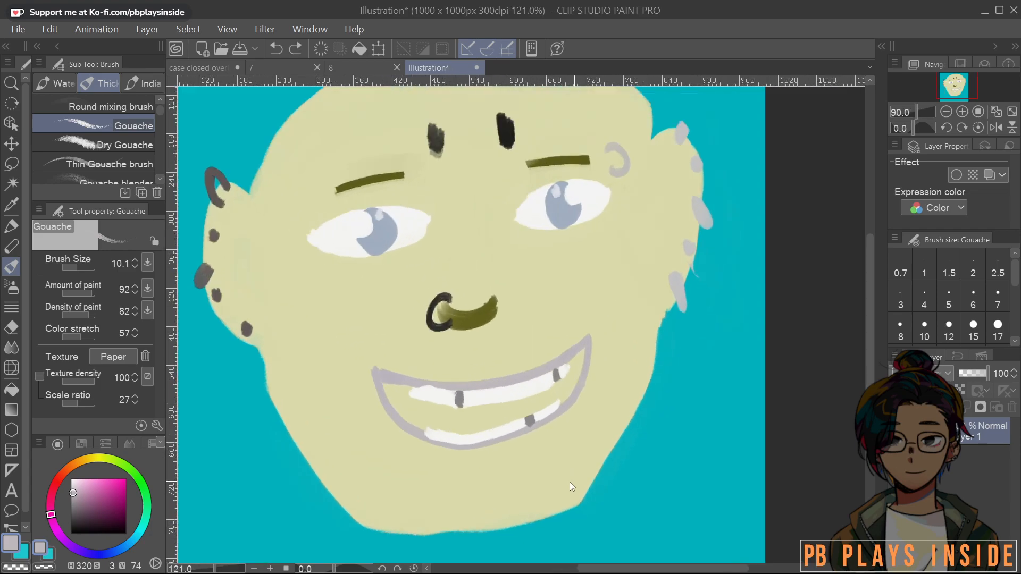
key(ctrl+z)
key(ctrl+z)
key(ctrl+z)
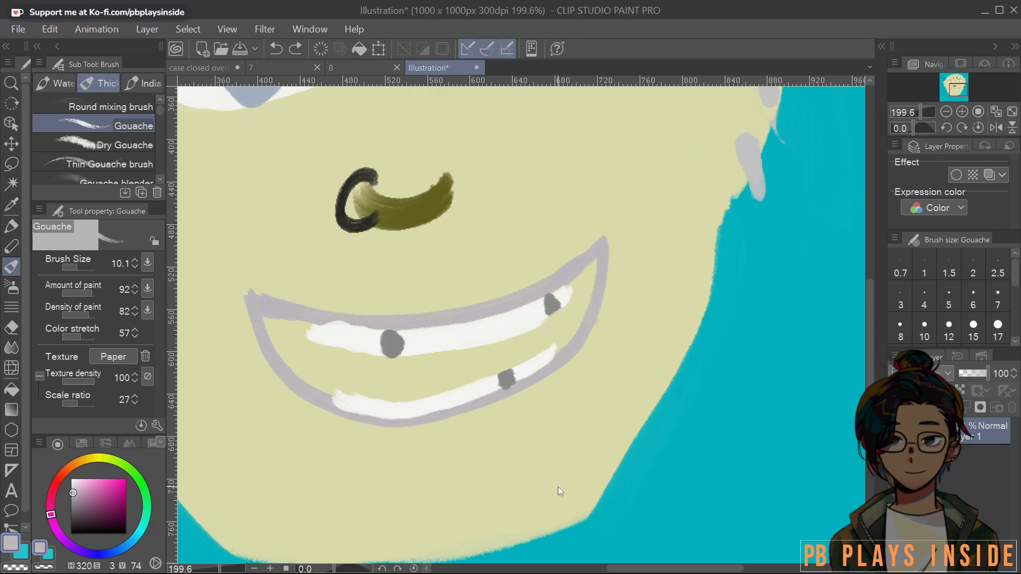
Cover all three grey dots on the upper and lower teeth with the sampled tooth white
alt+click(491, 385)
mouse_move(530, 361)
mouse_down()
mouse_move(492, 387)
mouse_move(501, 383)
mouse_up()
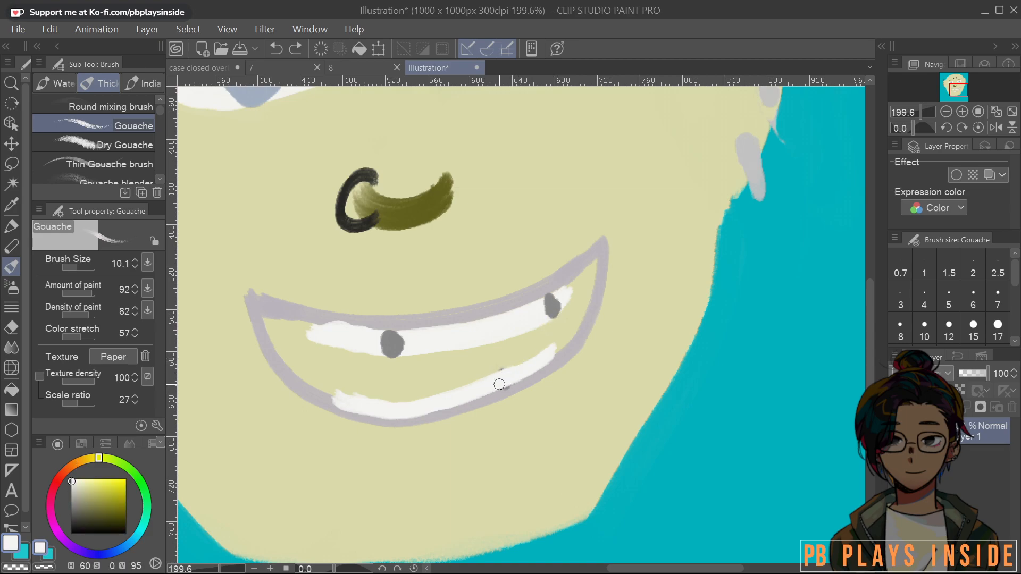
mouse_move(560, 298)
mouse_down()
mouse_move(548, 299)
mouse_move(555, 296)
mouse_move(550, 315)
mouse_up()
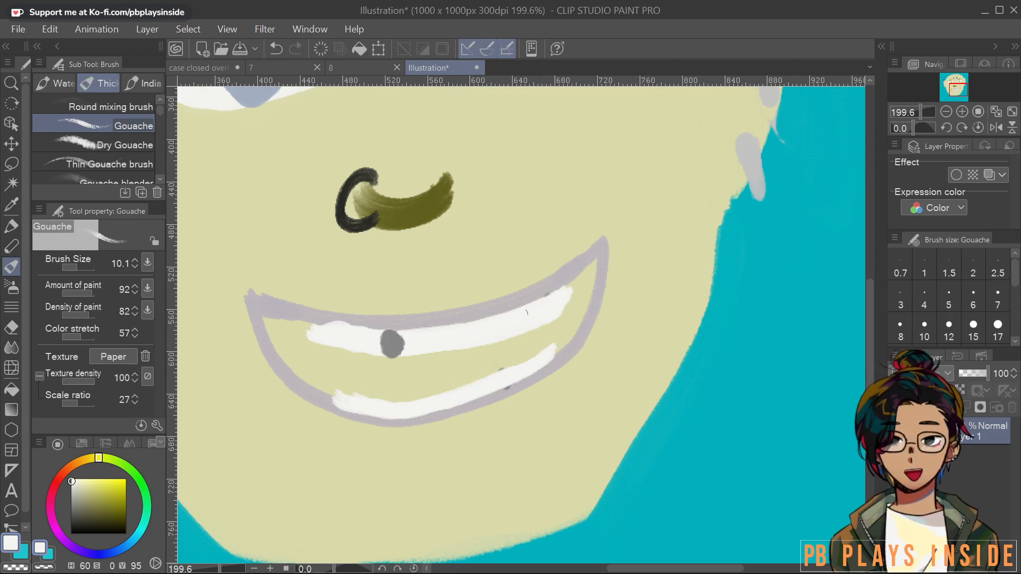
drag(379, 339, 389, 351)
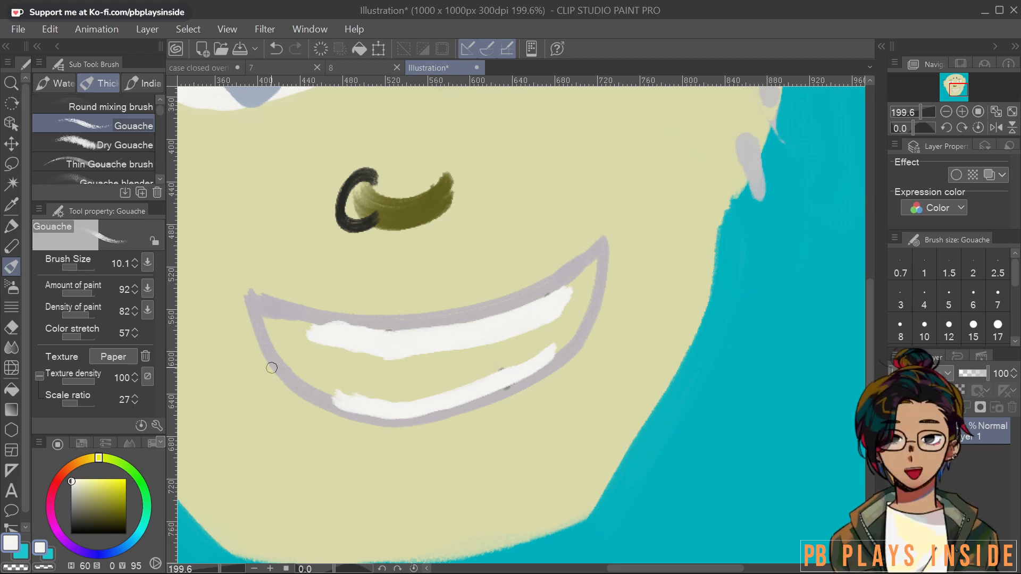
Paint a dark grey oval with value 34 on the upper teeth and tidy around it in tooth white at brush size 8.9
click(76, 514)
click(73, 515)
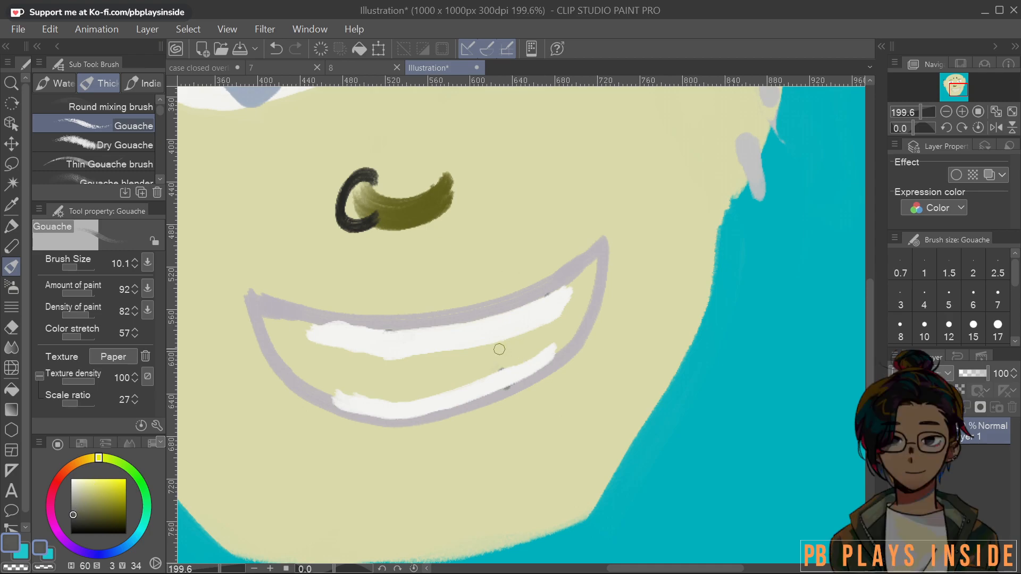
drag(506, 326, 509, 332)
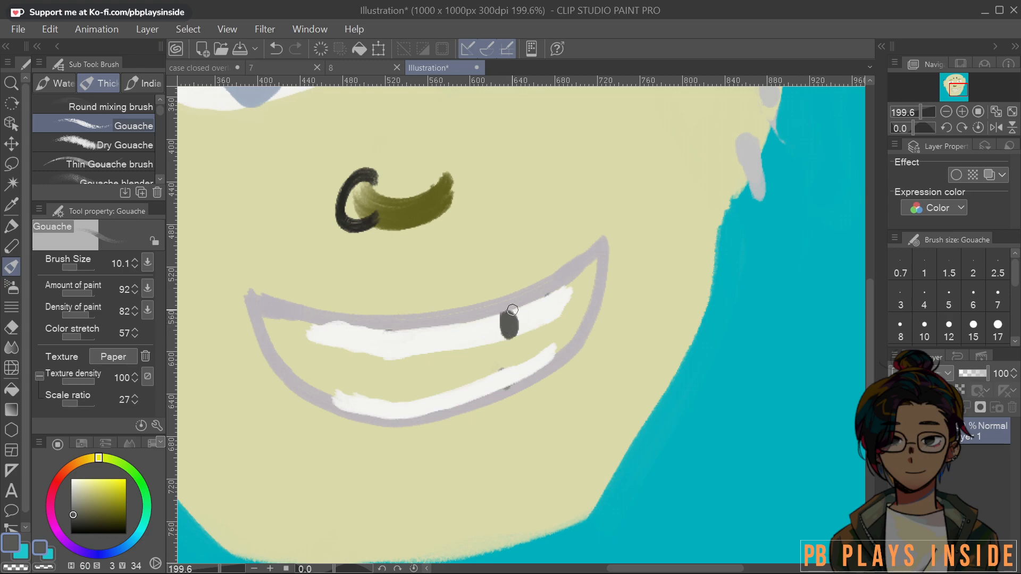
alt+click(540, 312)
key(bracketright)
key(bracketright)
drag(539, 318, 537, 313)
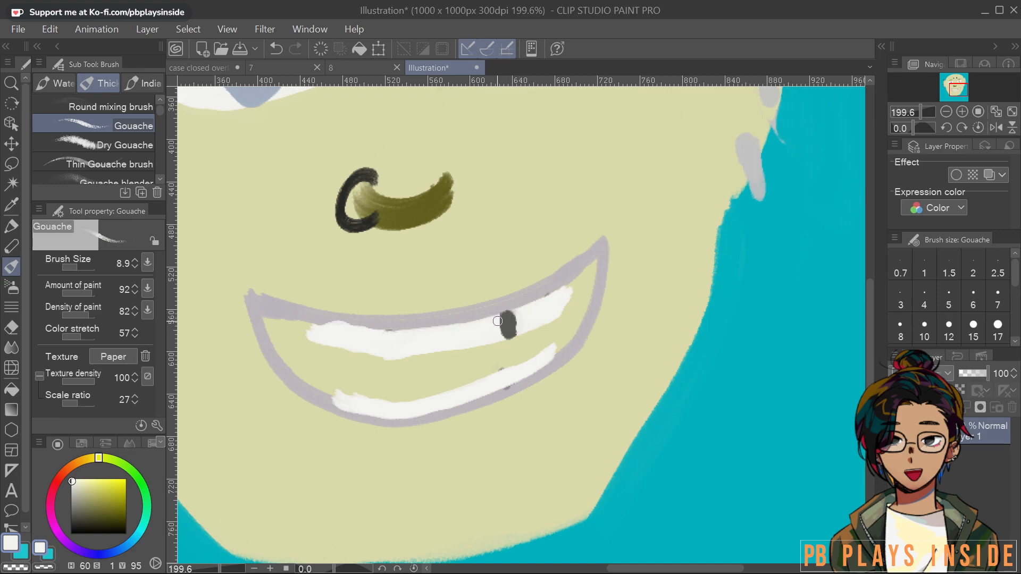
Clean up the leftover grey specks around the lower teeth with the sampled skin and outline colours
alt+click(517, 355)
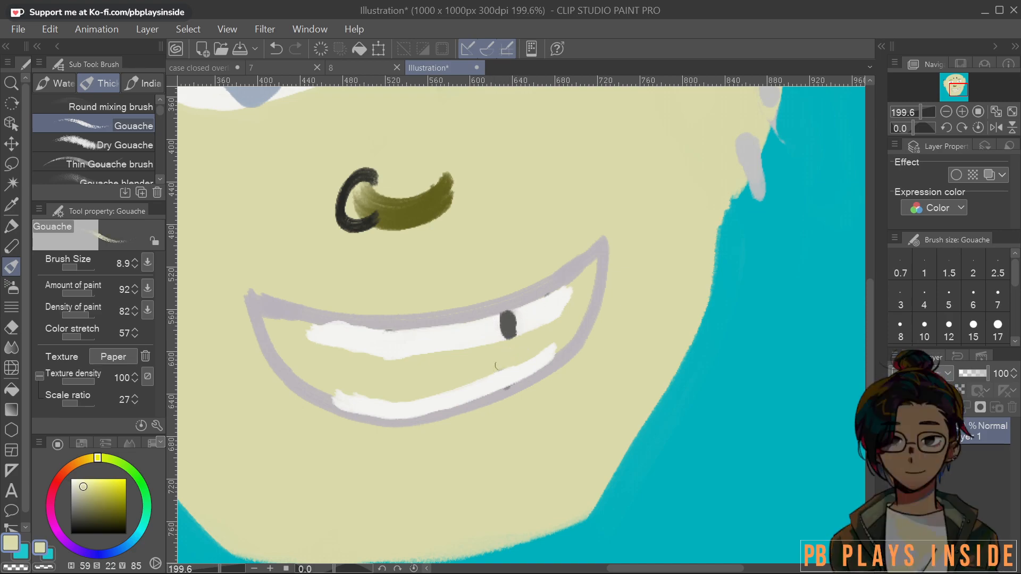
alt+click(512, 389)
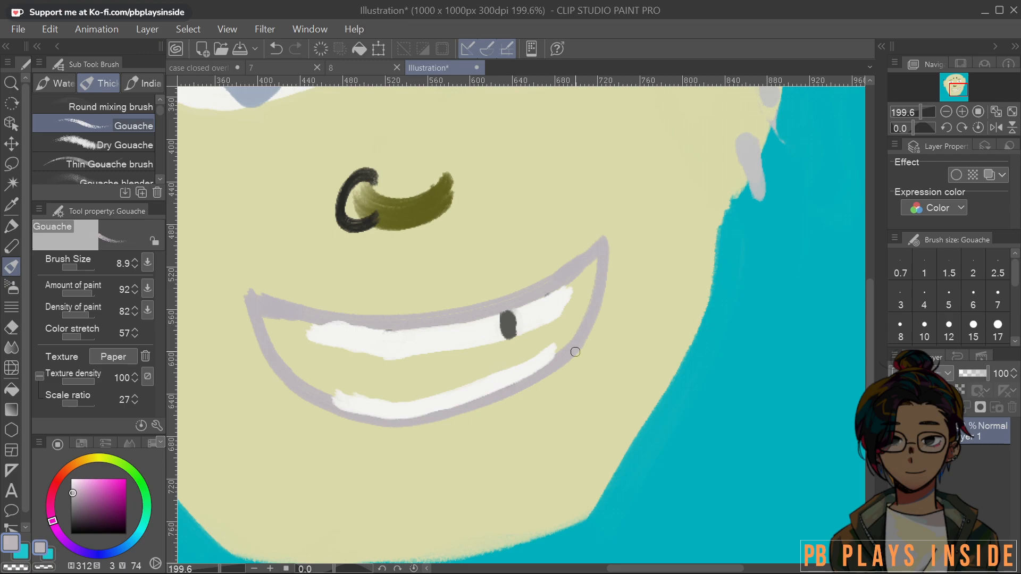
scroll(571, 346, down, 3)
scroll(582, 351, up, 4)
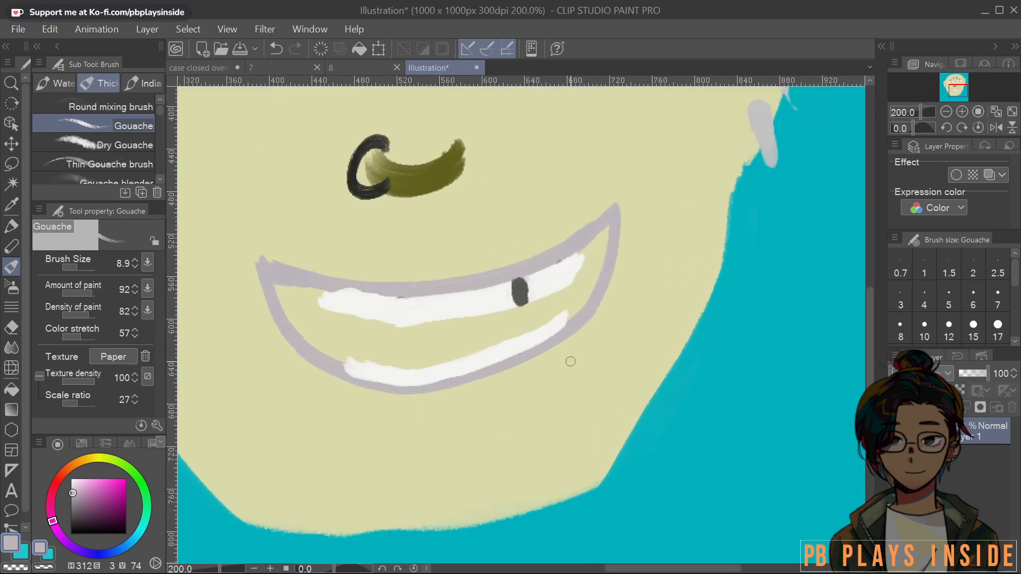
Paint two narrow skin-coloured gaps in the teeth, one beside the dark oval and one near the lower band's left end
alt+click(571, 362)
mouse_move(491, 299)
mouse_down()
mouse_move(494, 288)
mouse_move(468, 292)
mouse_move(477, 298)
mouse_up()
key(ctrl+z)
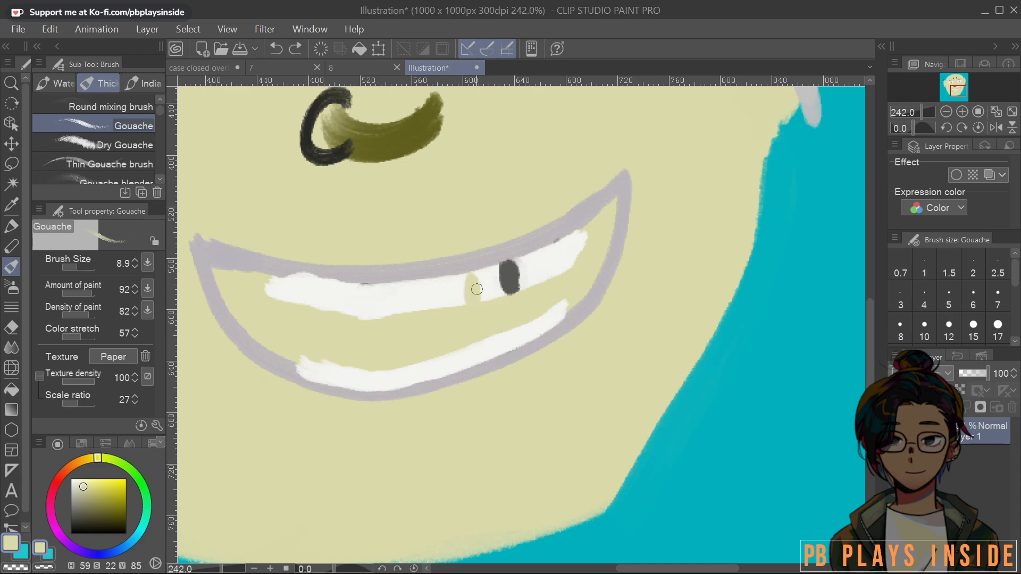
scroll(476, 264, down, 3)
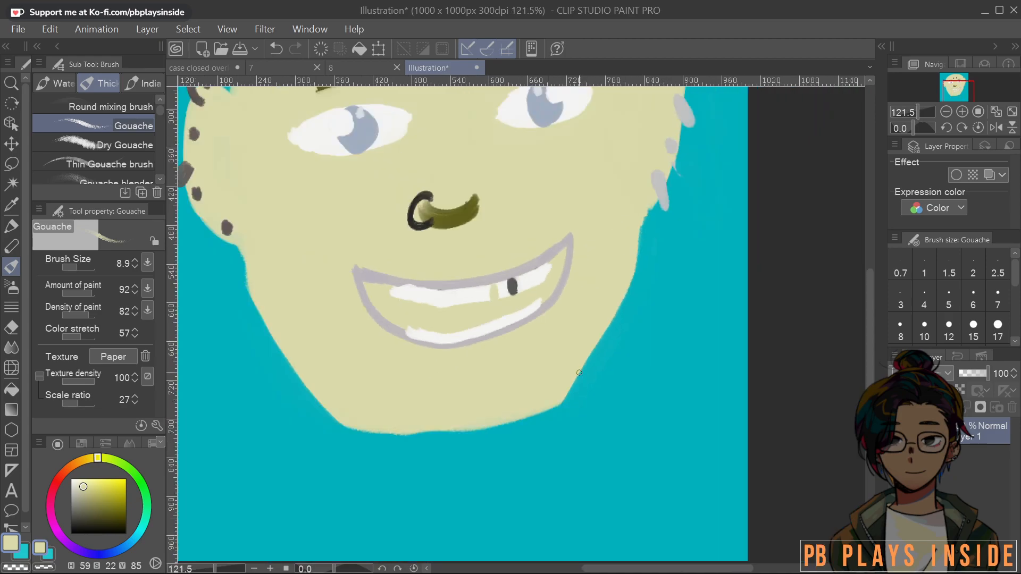
scroll(522, 319, up, 5)
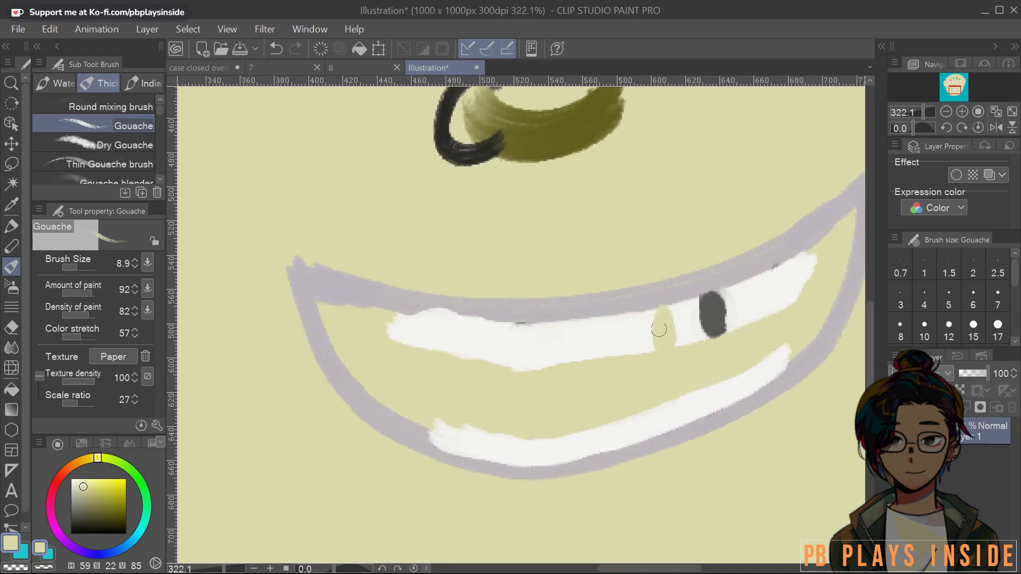
mouse_move(490, 438)
mouse_down()
mouse_move(487, 446)
mouse_move(490, 427)
mouse_move(488, 444)
mouse_up()
scroll(491, 438, down, 5)
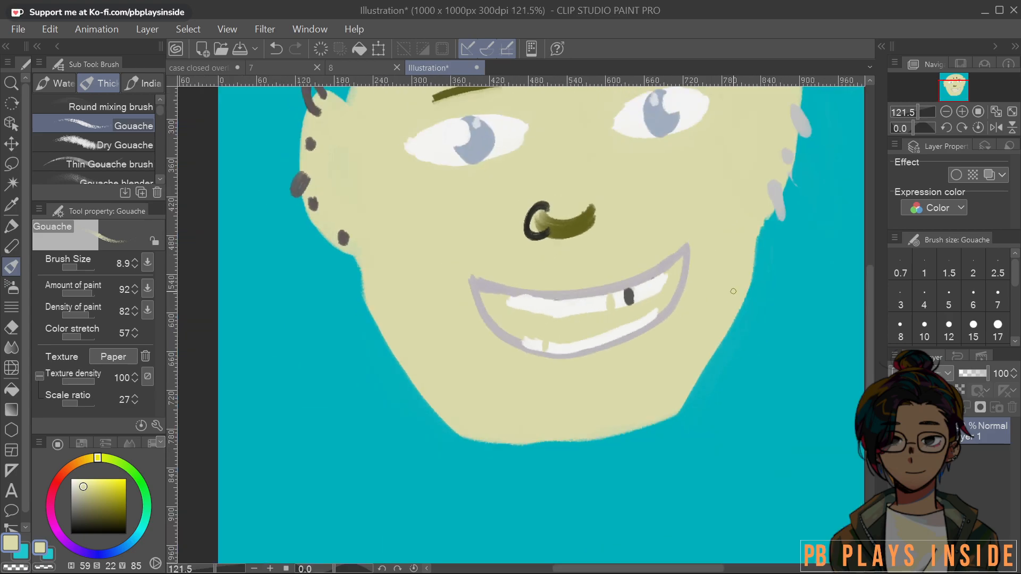
scroll(733, 292, up, 6)
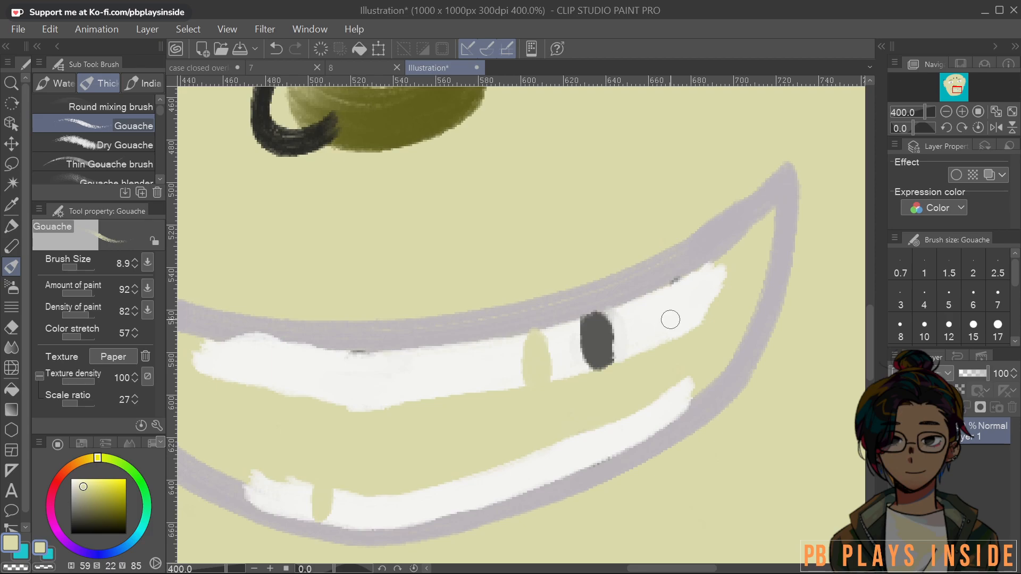
Retouch the lip edge above the upper tooth gap and the area beside the dark oval with colours sampled nearby
alt+click(543, 322)
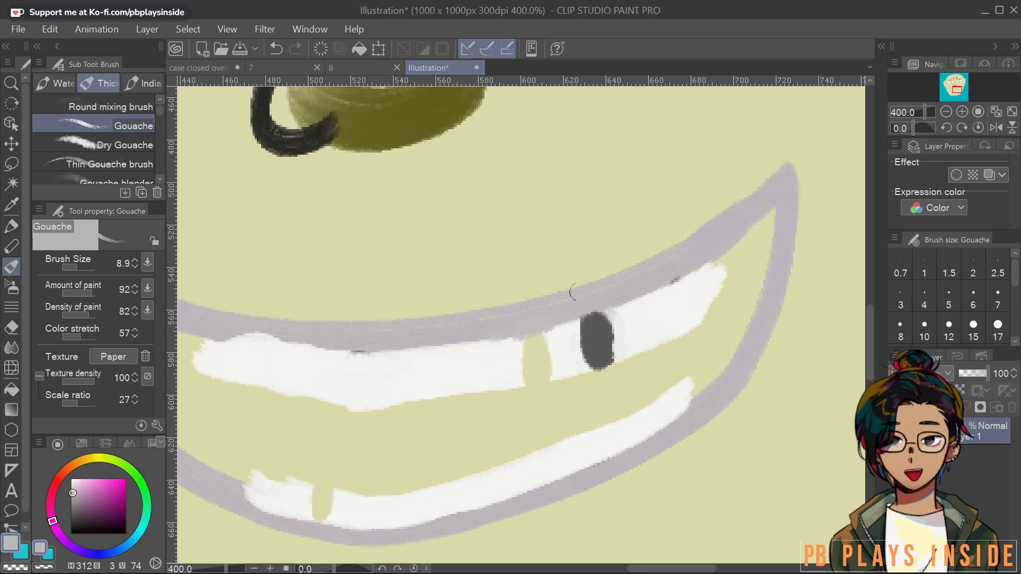
alt+click(602, 346)
alt+click(633, 335)
drag(616, 318, 619, 334)
alt+click(586, 378)
drag(506, 425, 565, 418)
Repaint the inside of the dark oval on the upper teeth in a lighter grey with saturation 12 and value 49
alt+click(655, 341)
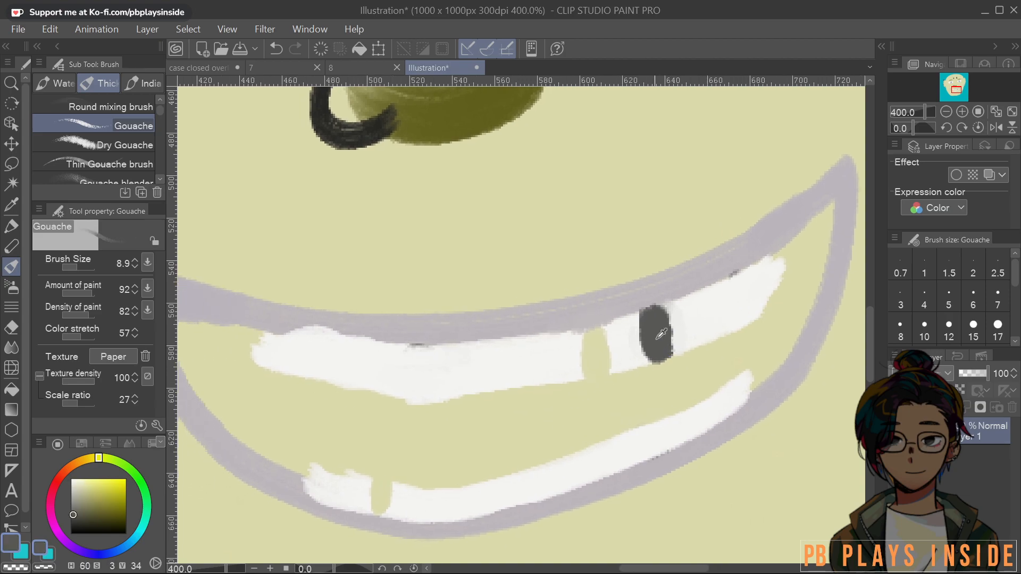
click(78, 507)
mouse_move(659, 328)
mouse_down()
mouse_move(663, 347)
mouse_move(658, 317)
mouse_move(655, 334)
mouse_up()
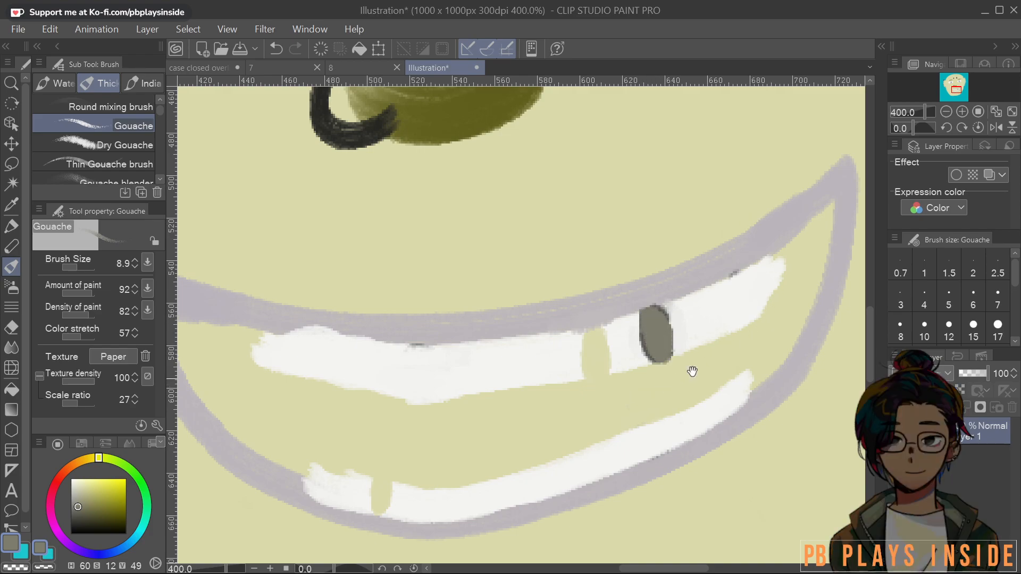
Enlarge the brush to 18.8 and paint a new right edge of the smile further inward in the sampled purple-grey
drag(773, 305, 698, 368)
alt+click(696, 299)
mouse_move(736, 296)
mouse_down()
mouse_move(722, 356)
mouse_move(721, 277)
mouse_move(711, 381)
mouse_up()
key(])
drag(735, 291, 704, 428)
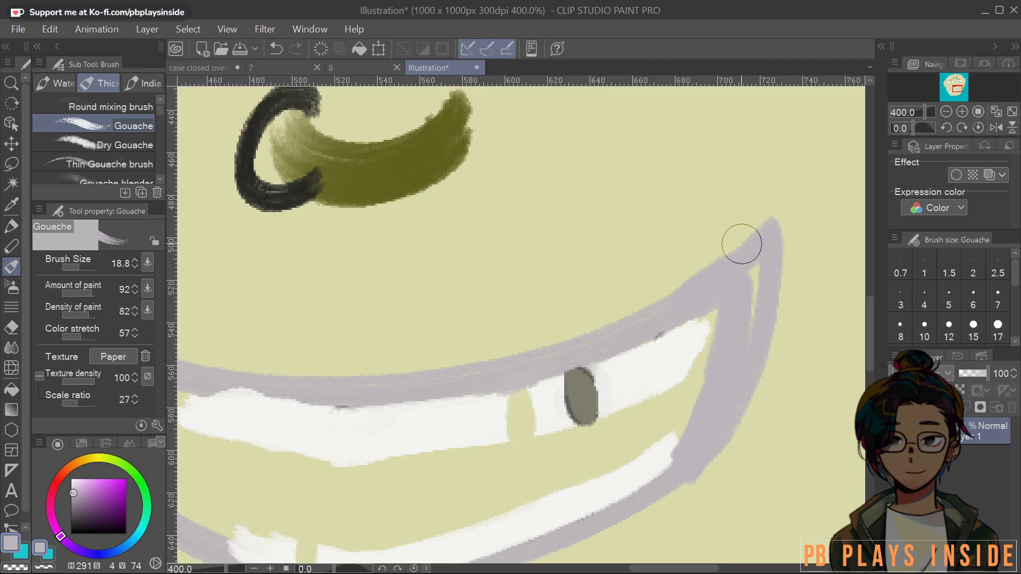
Cover the old outer line at the smile's right corner with the sampled skin colour to shorten the mouth
alt+click(751, 209)
mouse_move(756, 209)
mouse_down()
mouse_move(764, 272)
mouse_move(767, 247)
mouse_move(773, 257)
mouse_move(763, 369)
mouse_move(740, 431)
mouse_move(695, 486)
mouse_up()
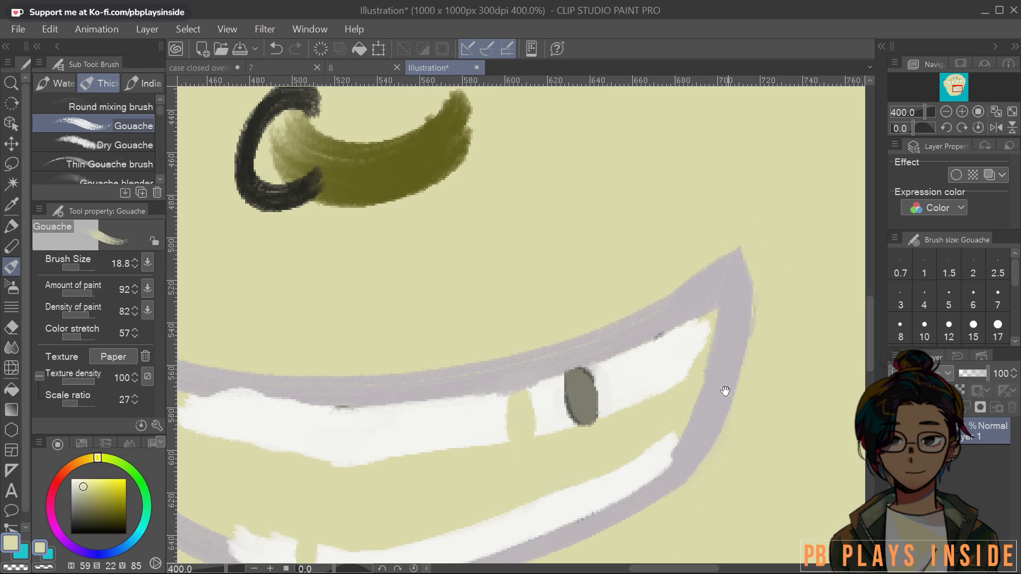
drag(702, 443, 779, 331)
scroll(754, 339, down, 8)
scroll(673, 390, up, 5)
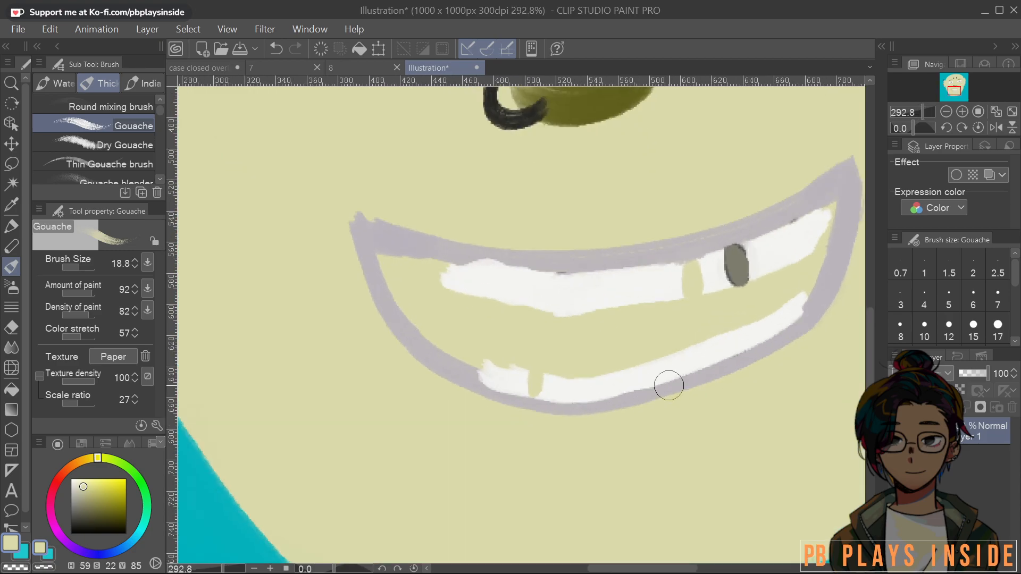
Paint a new left edge of the smile further inward in the sampled purple-grey with a 16.8 brush
alt+click(433, 235)
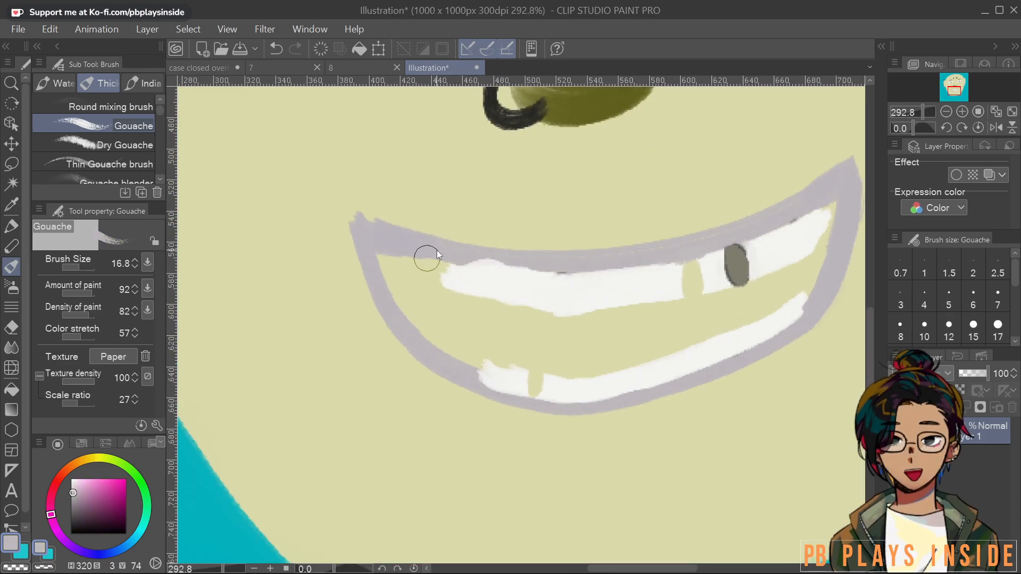
drag(397, 251, 437, 338)
alt+click(360, 259)
Cover the smile's old outer left edge with the sampled skin colour, using a 15.9 brush
alt+click(338, 230)
mouse_move(351, 205)
mouse_down()
mouse_move(360, 263)
mouse_move(374, 278)
mouse_up()
drag(378, 193, 392, 333)
drag(380, 295, 421, 379)
drag(399, 324, 429, 380)
drag(384, 285, 420, 360)
drag(403, 322, 442, 384)
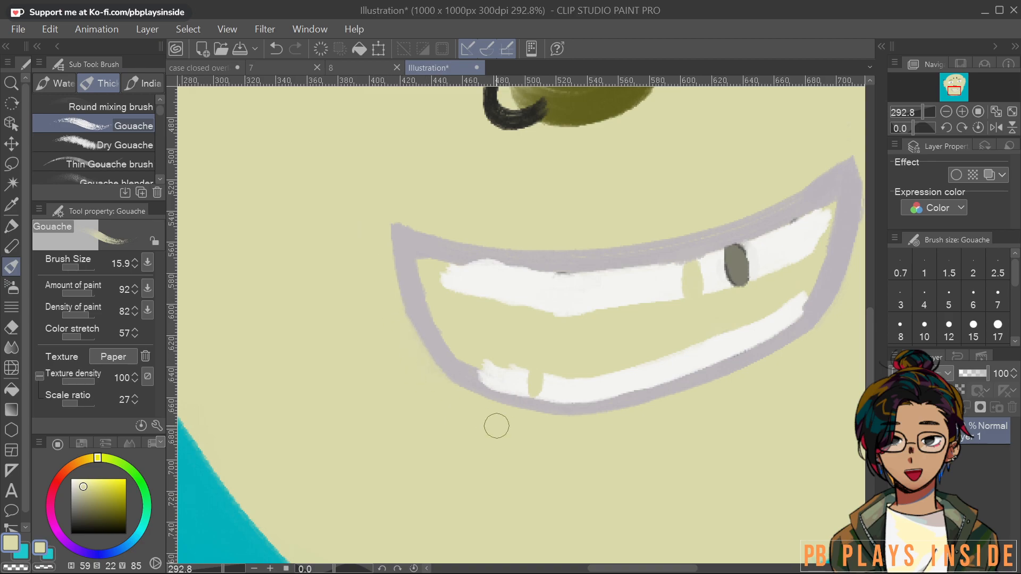
scroll(474, 386, down, 10)
scroll(651, 396, up, 11)
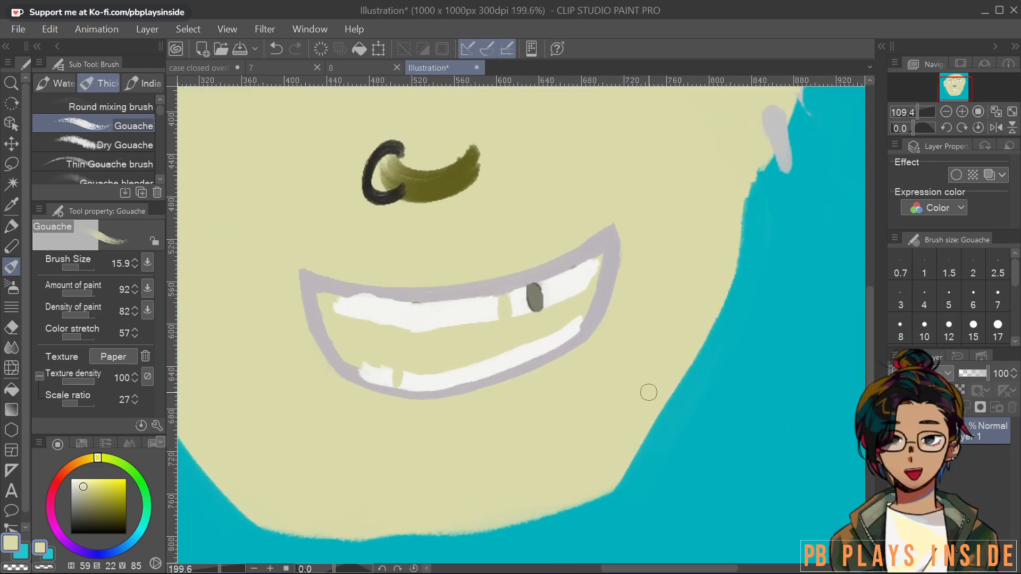
drag(455, 285, 597, 305)
scroll(644, 334, up, 2)
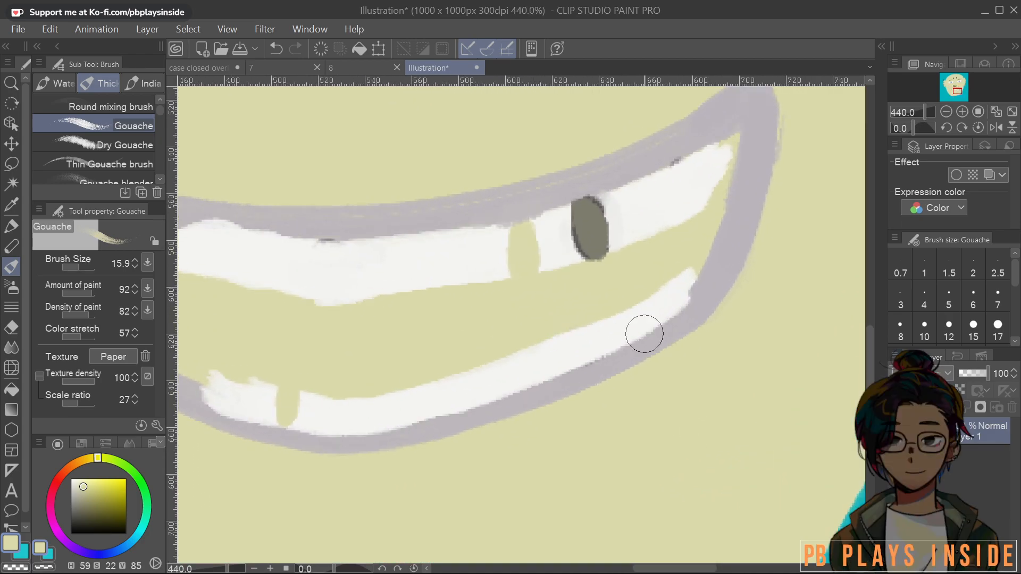
drag(458, 290, 599, 386)
click(93, 508)
click(81, 521)
click(78, 524)
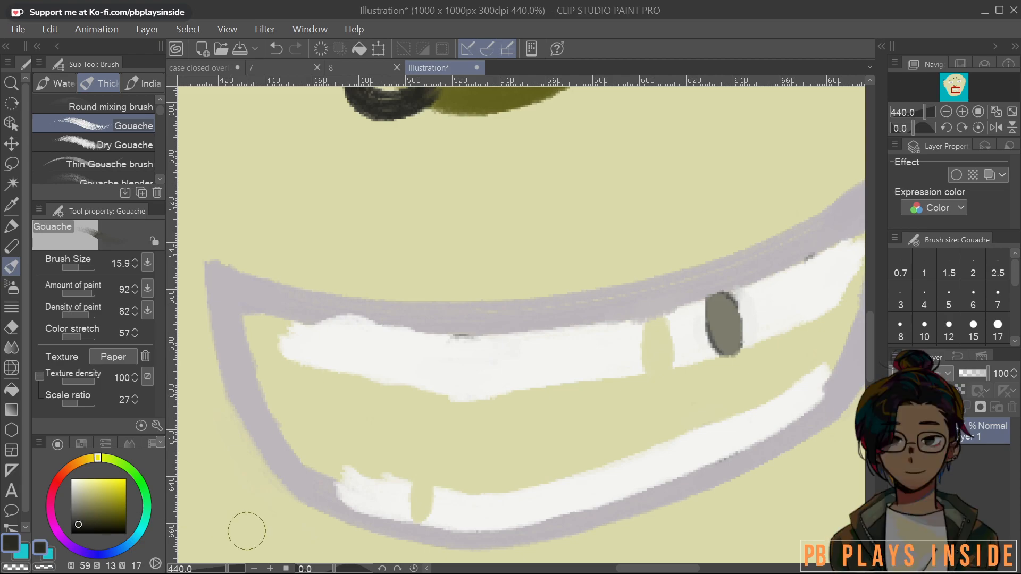
scroll(247, 530, up, 1)
scroll(247, 531, up, 1)
key(bracketleft)
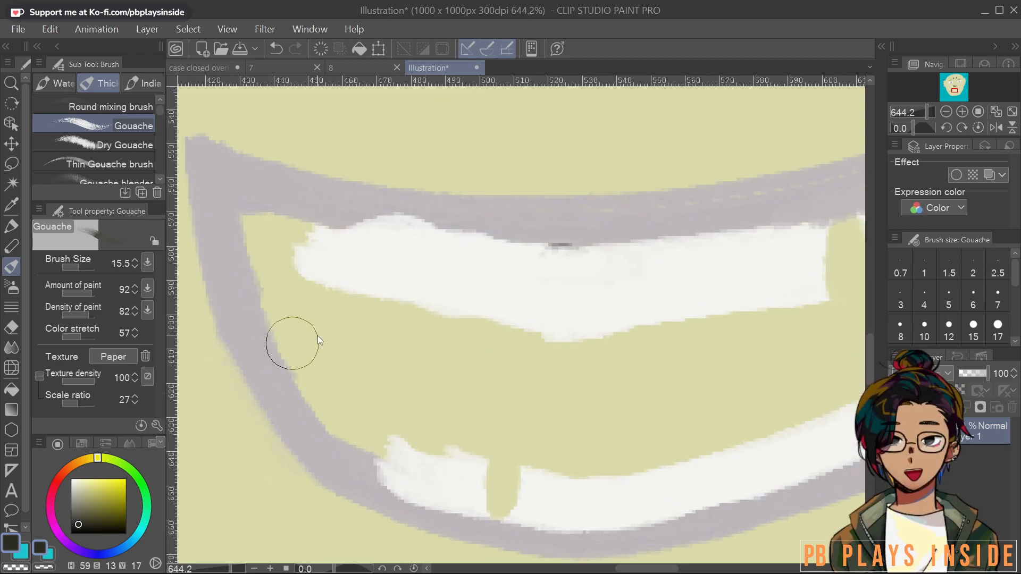
key(bracketright)
mouse_move(297, 351)
mouse_down()
mouse_move(258, 263)
mouse_move(271, 290)
mouse_up()
key(ctrl+z)
Set the colour to dark olive H59 S11 V22 and paint the mouth's left inner corner with the 6.4 brush
click(83, 514)
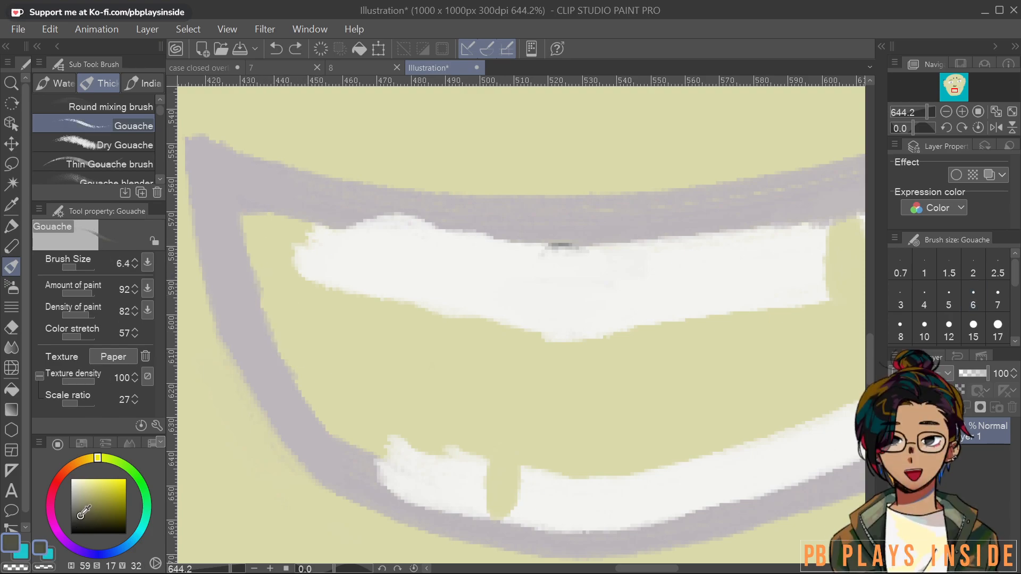
click(77, 521)
mouse_move(263, 231)
mouse_down()
mouse_move(251, 255)
mouse_move(263, 288)
mouse_move(278, 225)
mouse_move(306, 223)
mouse_move(294, 287)
mouse_move(293, 240)
mouse_move(285, 304)
mouse_move(298, 382)
mouse_move(268, 324)
mouse_up()
drag(298, 378, 334, 427)
mouse_move(335, 389)
mouse_down()
mouse_move(353, 370)
mouse_move(364, 349)
mouse_up()
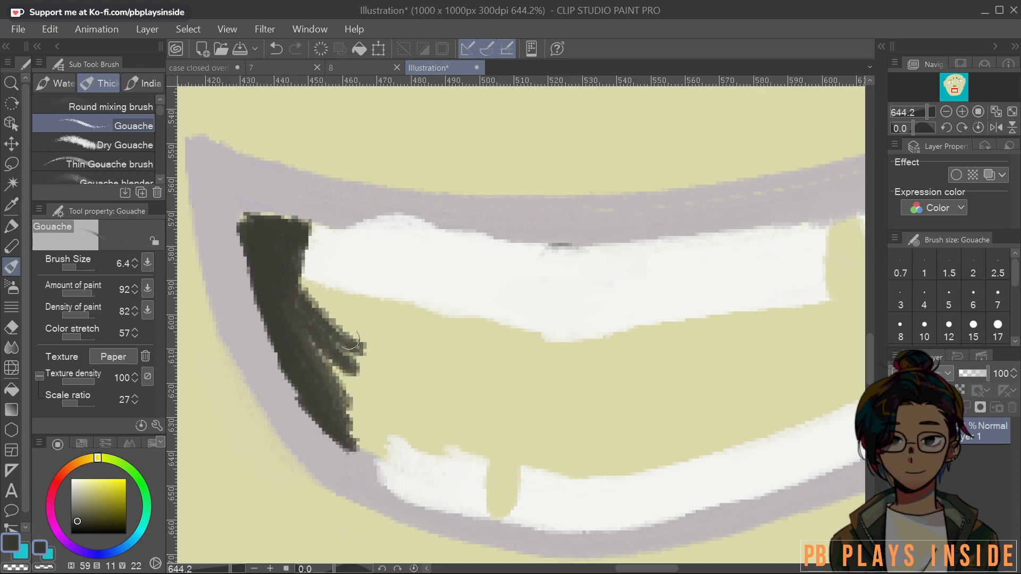
drag(306, 276, 367, 324)
Trace the lower edge of the upper teeth and the upper edge of the left lower teeth in dark olive
mouse_move(830, 304)
mouse_down()
mouse_move(619, 334)
mouse_move(474, 332)
mouse_move(314, 281)
mouse_up()
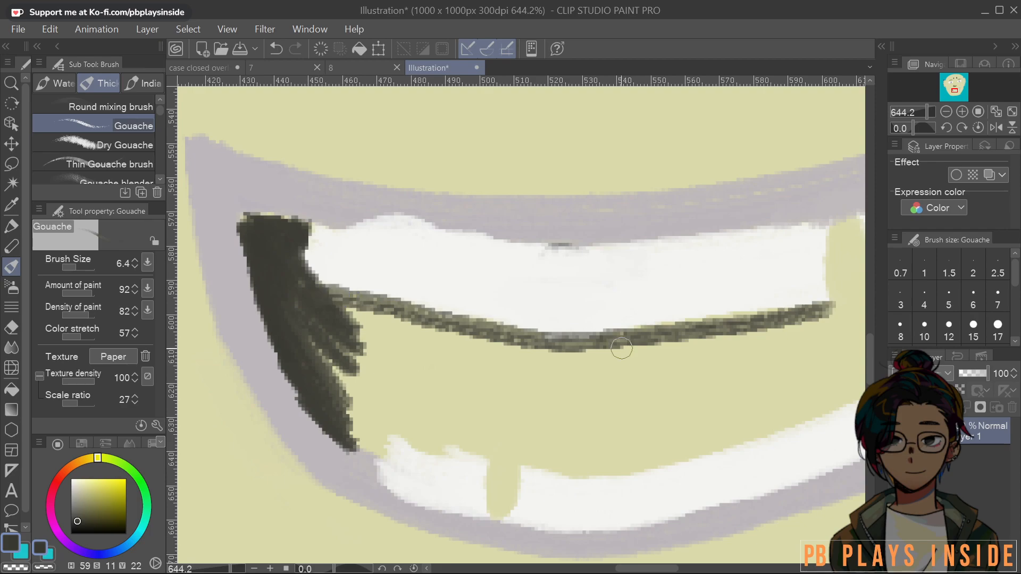
mouse_move(492, 459)
mouse_down()
mouse_move(487, 514)
mouse_move(512, 458)
mouse_up()
mouse_move(344, 412)
mouse_down()
mouse_move(503, 449)
mouse_move(495, 456)
mouse_up()
Adjust the brush size and fill the left and middle of the mouth opening between the teeth with dark olive
key(bracketleft)
key(bracketleft)
key(bracketright)
key(bracketright)
key(bracketright)
key(bracketright)
mouse_move(392, 404)
mouse_down()
mouse_move(418, 412)
mouse_move(379, 399)
mouse_move(315, 332)
mouse_move(354, 411)
mouse_move(341, 405)
mouse_move(372, 448)
mouse_move(353, 438)
mouse_move(369, 448)
mouse_move(382, 436)
mouse_move(361, 359)
mouse_move(411, 425)
mouse_move(379, 351)
mouse_move(380, 317)
mouse_move(413, 333)
mouse_up()
key(bracketleft)
key(bracketleft)
mouse_move(561, 412)
mouse_down()
mouse_move(492, 420)
mouse_move(577, 424)
mouse_move(514, 429)
mouse_move(433, 393)
mouse_move(469, 371)
mouse_move(400, 379)
mouse_move(381, 330)
mouse_move(423, 364)
mouse_move(513, 404)
mouse_up()
Fill the rest of the mouth opening up to its right corner and the gaps in both tooth rows with dark olive
scroll(620, 390, down, 4)
drag(704, 375, 657, 398)
scroll(516, 429, up, 4)
mouse_move(526, 388)
mouse_down()
mouse_move(507, 395)
mouse_move(497, 390)
mouse_move(491, 317)
mouse_move(506, 298)
mouse_move(518, 328)
mouse_move(518, 298)
mouse_up()
drag(558, 386, 763, 317)
mouse_move(766, 340)
mouse_down()
mouse_move(572, 430)
mouse_move(625, 393)
mouse_move(468, 458)
mouse_move(656, 369)
mouse_move(648, 361)
mouse_move(700, 221)
mouse_move(629, 465)
mouse_move(645, 408)
mouse_move(629, 450)
mouse_up()
drag(641, 437, 818, 288)
mouse_move(496, 464)
mouse_down()
mouse_move(800, 317)
mouse_move(507, 448)
mouse_up()
drag(571, 423, 851, 333)
mouse_move(408, 460)
mouse_down()
mouse_move(411, 451)
mouse_move(553, 426)
mouse_move(822, 341)
mouse_move(538, 429)
mouse_move(353, 433)
mouse_move(506, 420)
mouse_up()
mouse_move(575, 405)
mouse_down()
mouse_move(640, 356)
mouse_move(618, 404)
mouse_up()
scroll(579, 331, down, 10)
mouse_move(509, 387)
mouse_down()
mouse_move(446, 377)
mouse_move(532, 385)
mouse_move(498, 385)
mouse_move(506, 395)
mouse_move(539, 397)
mouse_move(594, 382)
mouse_move(560, 390)
mouse_move(560, 380)
mouse_move(680, 343)
mouse_up()
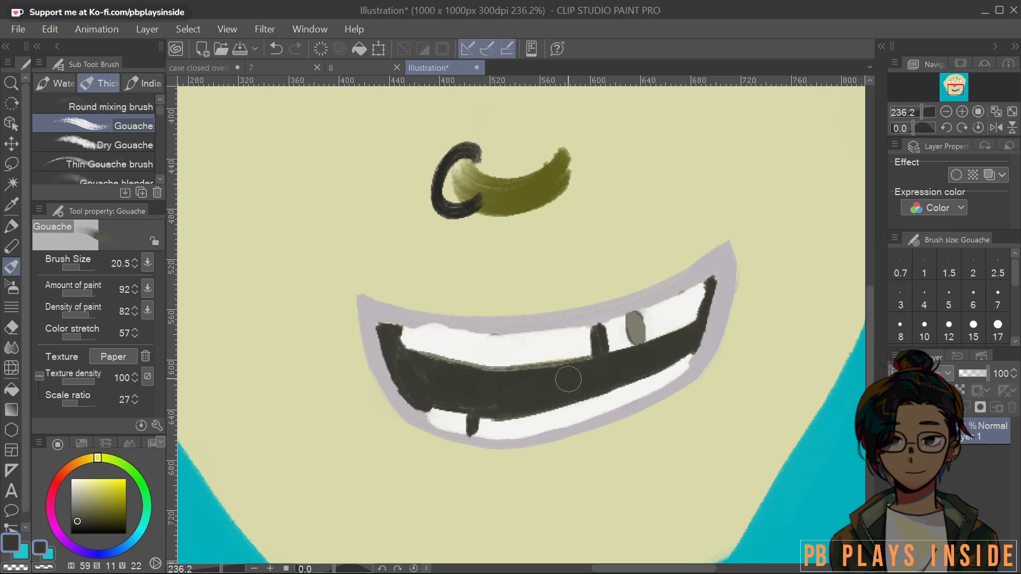
Sample the lip's purple-grey and retouch the upper lip outline above the teeth with a size 10 brush
scroll(558, 351, down, 5)
scroll(555, 334, up, 3)
scroll(554, 333, up, 2)
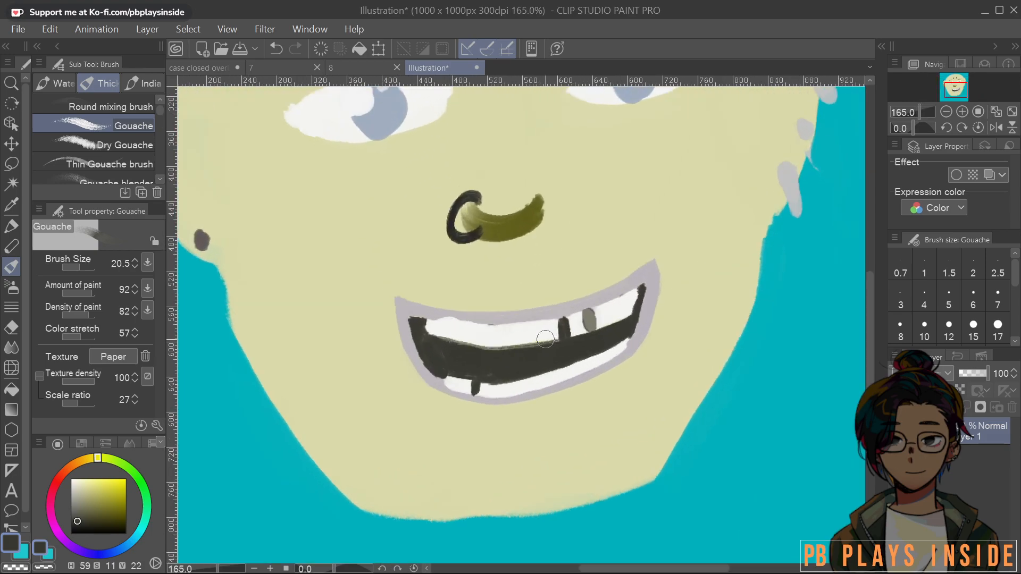
scroll(547, 346, down, 3)
scroll(533, 364, up, 7)
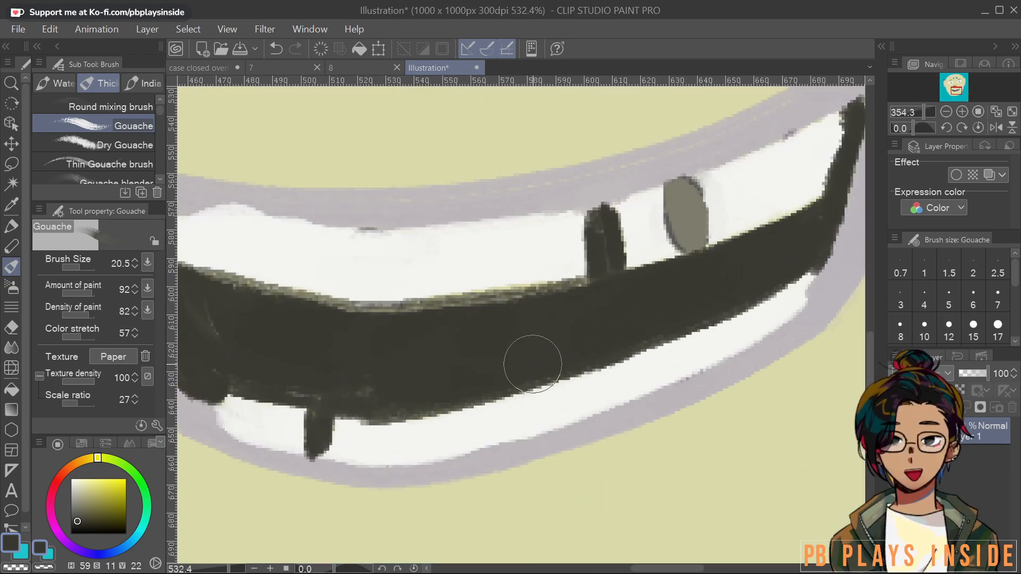
alt+click(583, 172)
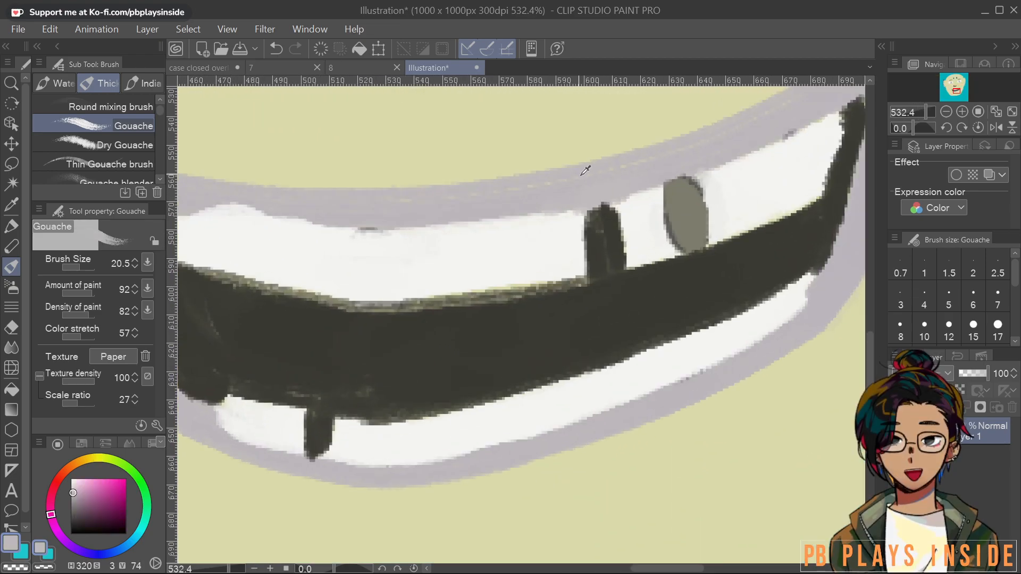
drag(655, 194, 643, 204)
mouse_move(563, 270)
mouse_down()
mouse_move(575, 300)
mouse_move(827, 442)
mouse_up()
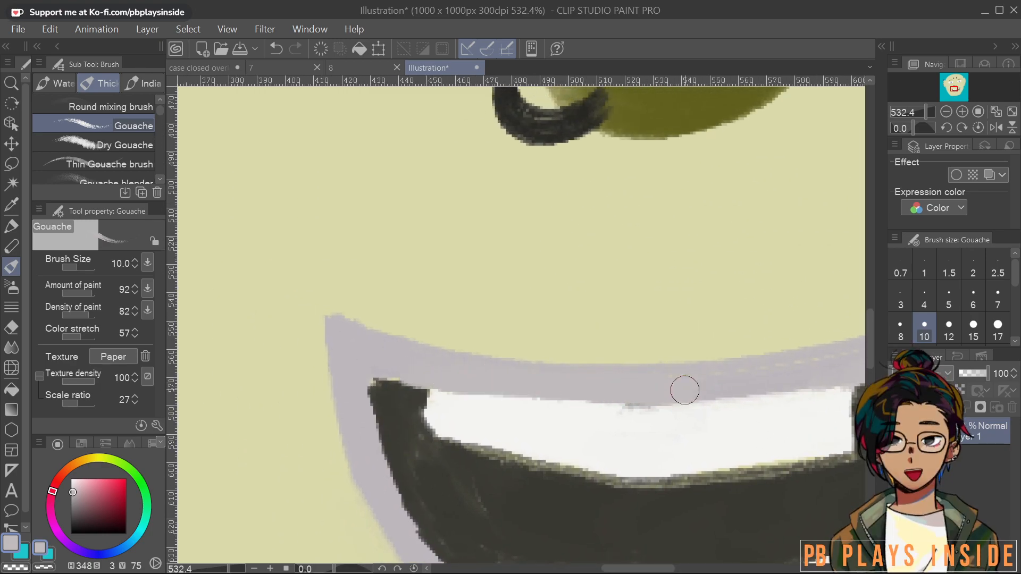
Examine the whole face at different magnifications to judge the finished mouth and the area around the eyes
scroll(695, 346, down, 3)
scroll(695, 346, down, 2)
drag(589, 313, 518, 307)
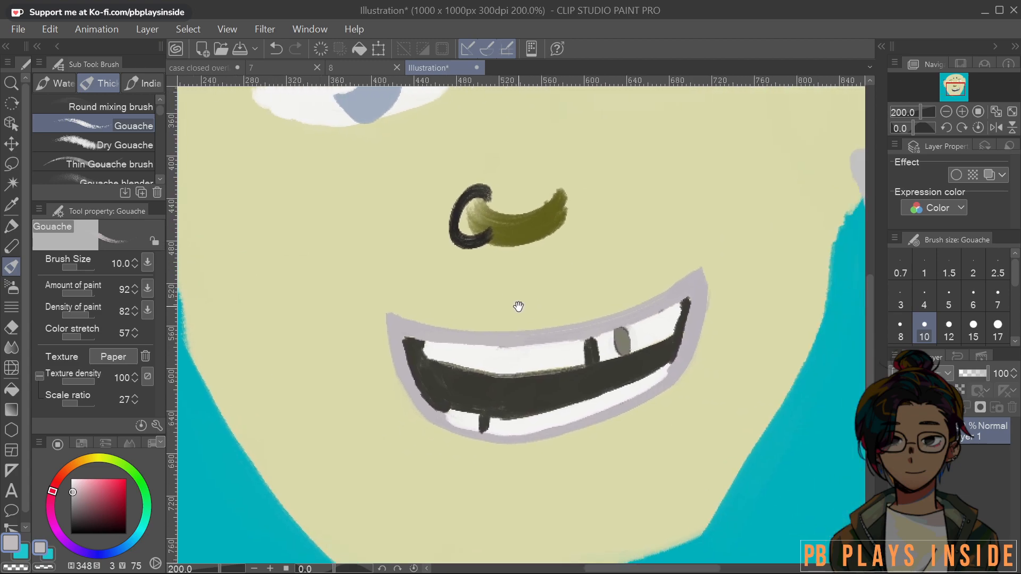
scroll(519, 306, down, 2)
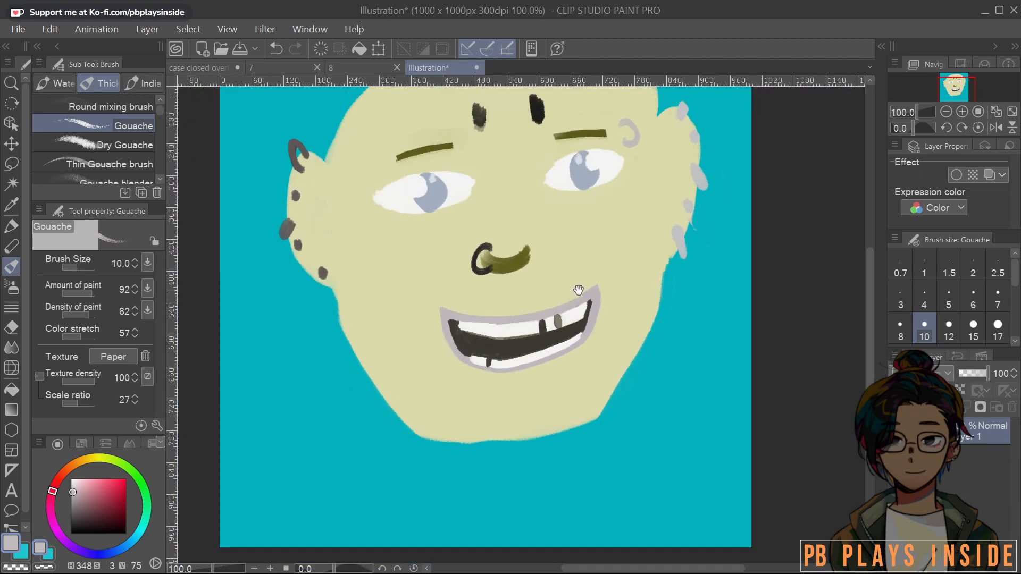
scroll(552, 303, up, 2)
scroll(611, 269, down, 4)
scroll(597, 278, up, 4)
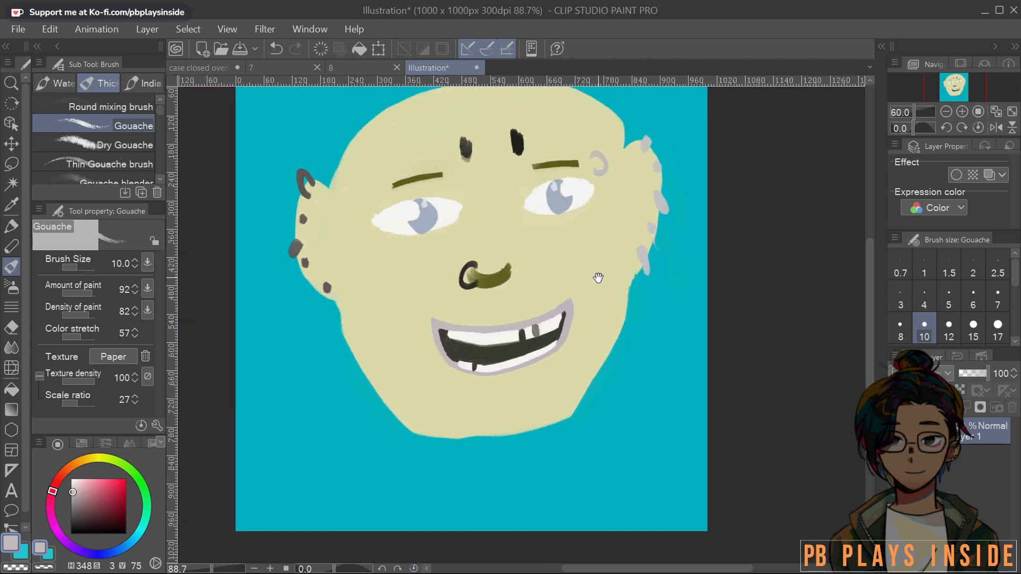
scroll(502, 273, up, 2)
drag(484, 191, 473, 343)
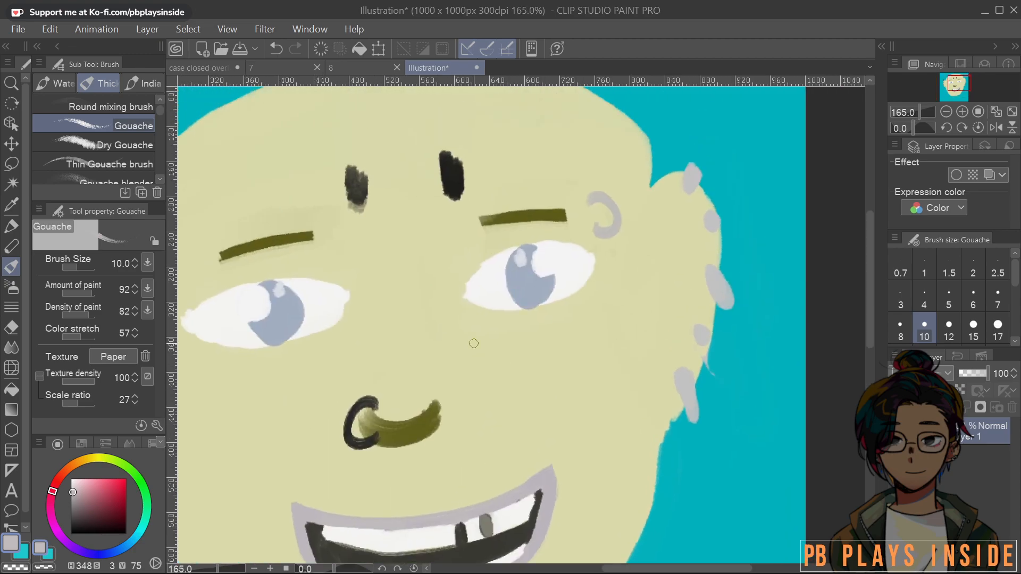
alt+click(436, 436)
alt+click(430, 433)
scroll(532, 255, up, 3)
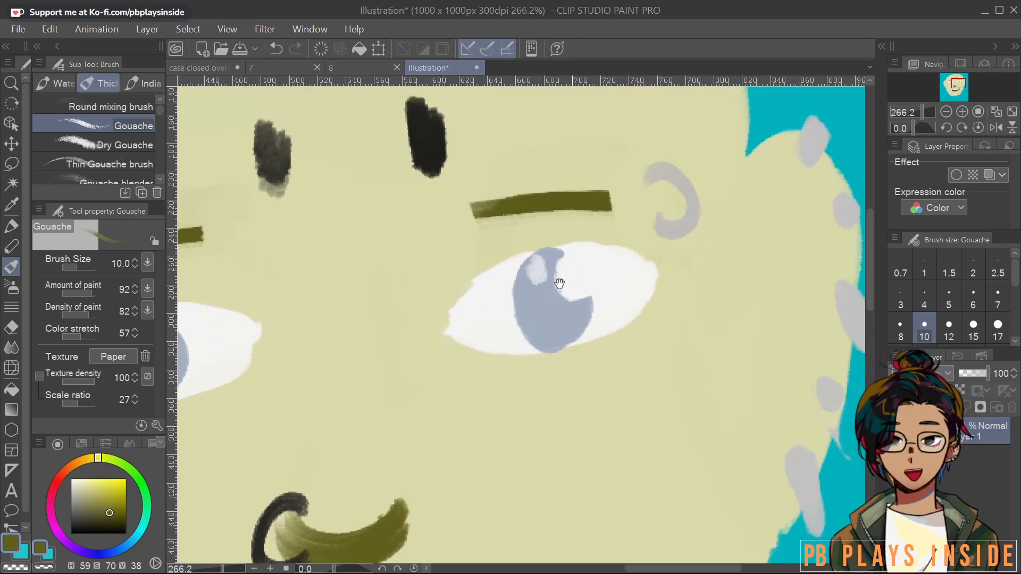
click(88, 497)
click(90, 503)
drag(609, 366, 664, 315)
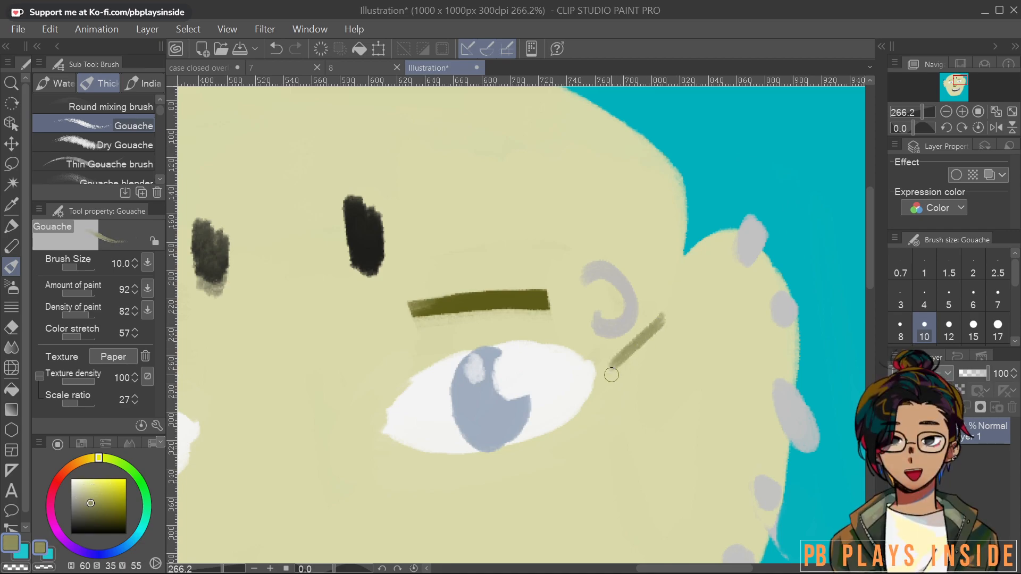
key(ctrl+z)
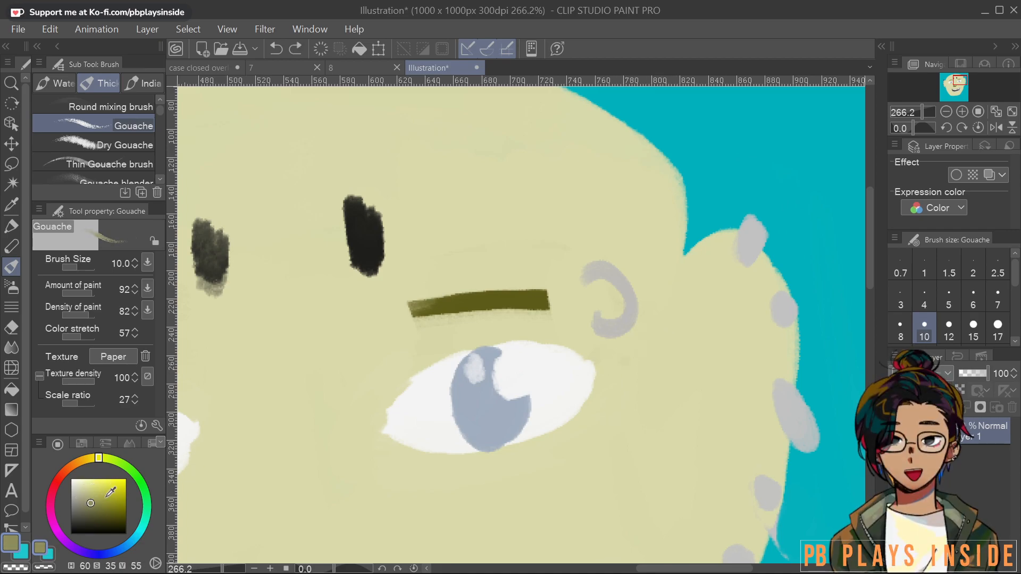
click(88, 501)
click(85, 500)
drag(612, 361, 662, 318)
key(ctrl+z)
Set the colour to muted skin shade H60 S19 V78, try crow's-feet lines beside the right eye, and undo them
click(81, 491)
mouse_move(609, 361)
mouse_down()
mouse_move(671, 318)
mouse_move(686, 346)
mouse_up()
drag(599, 380, 682, 373)
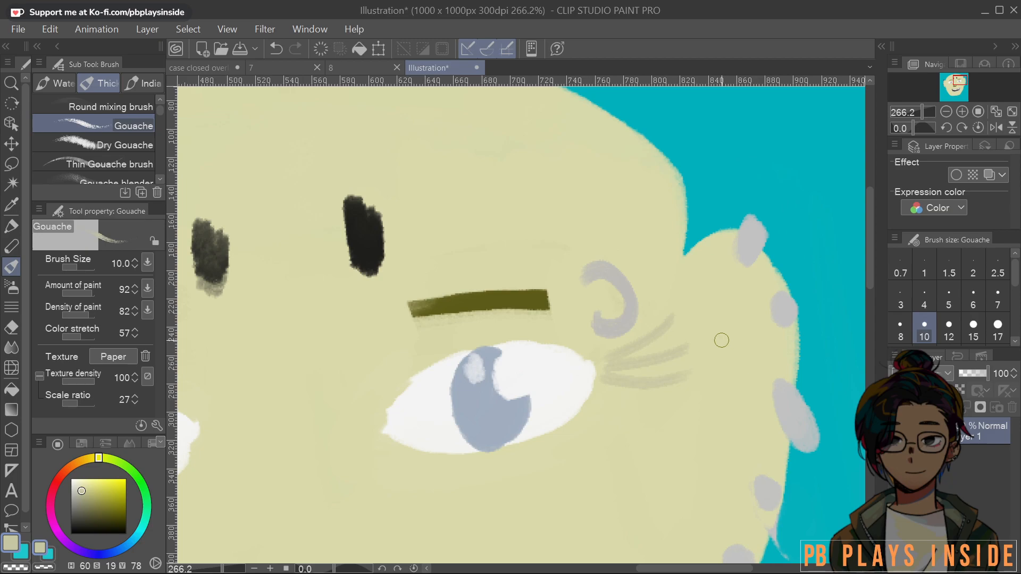
scroll(726, 356, down, 2)
scroll(741, 340, down, 2)
scroll(767, 353, up, 4)
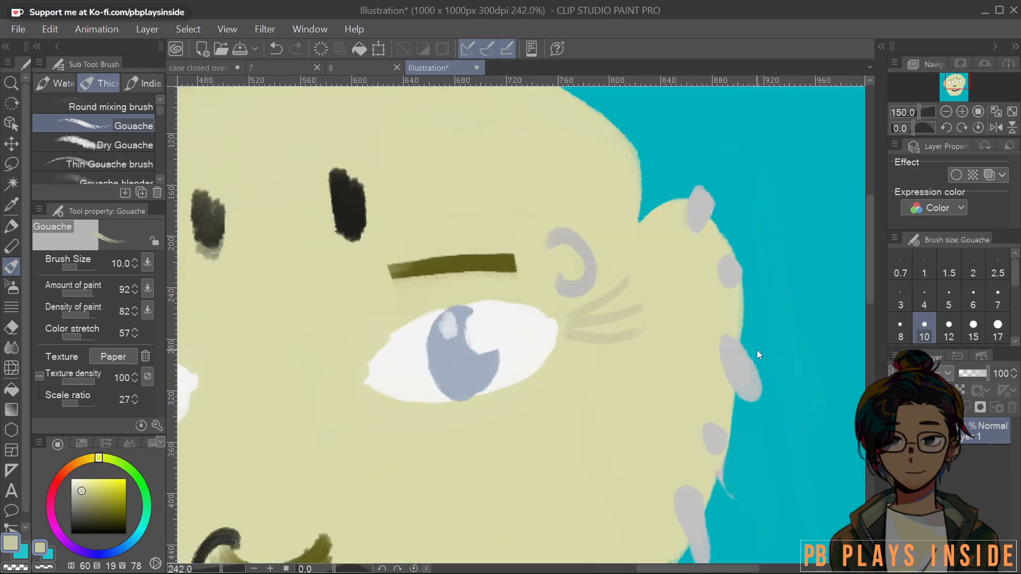
key(ctrl+z)
key(ctrl+z)
drag(606, 256, 564, 318)
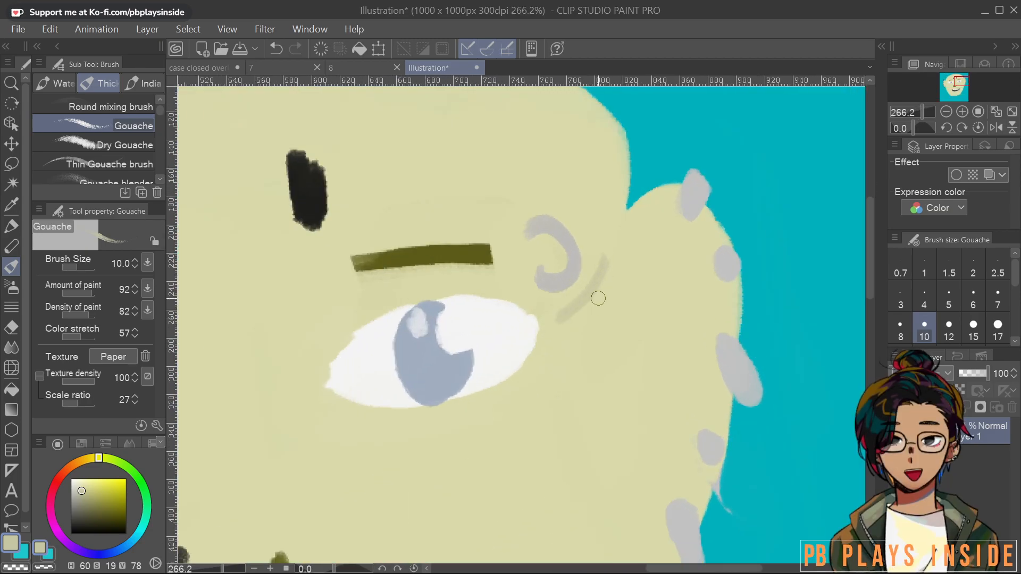
scroll(638, 285, down, 5)
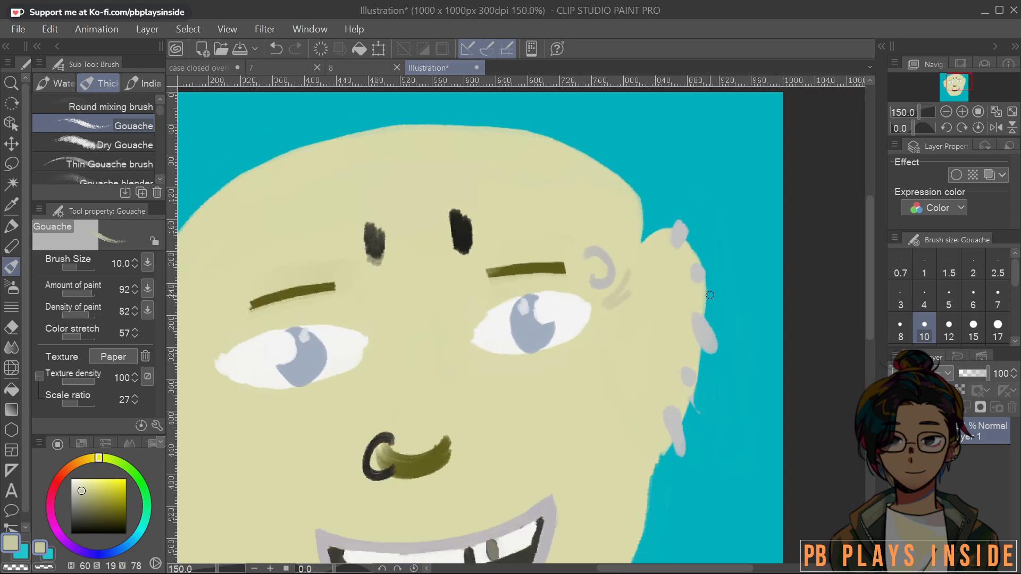
scroll(504, 299, up, 5)
key(ctrl+z)
key(ctrl+z)
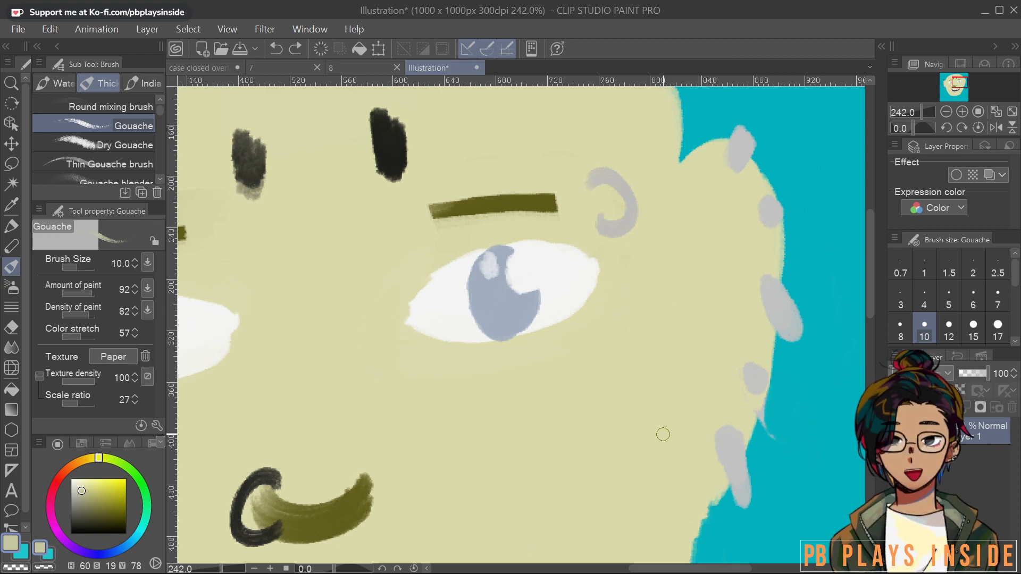
Paint a faint crease along the right eye's lower outer edge and trim it with the sampled skin colour
scroll(622, 341, up, 3)
drag(565, 278, 610, 365)
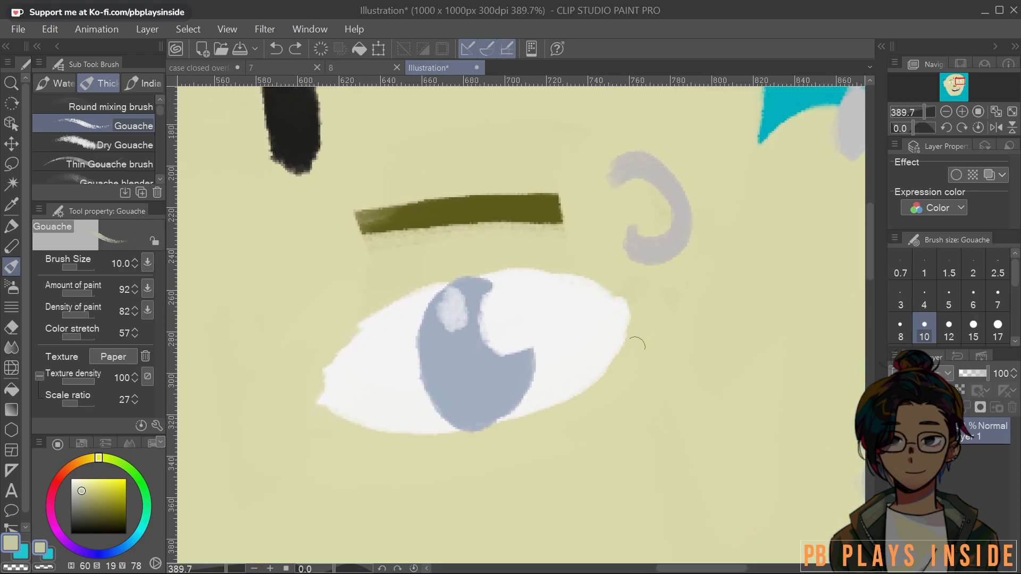
drag(540, 426, 627, 349)
drag(556, 411, 633, 333)
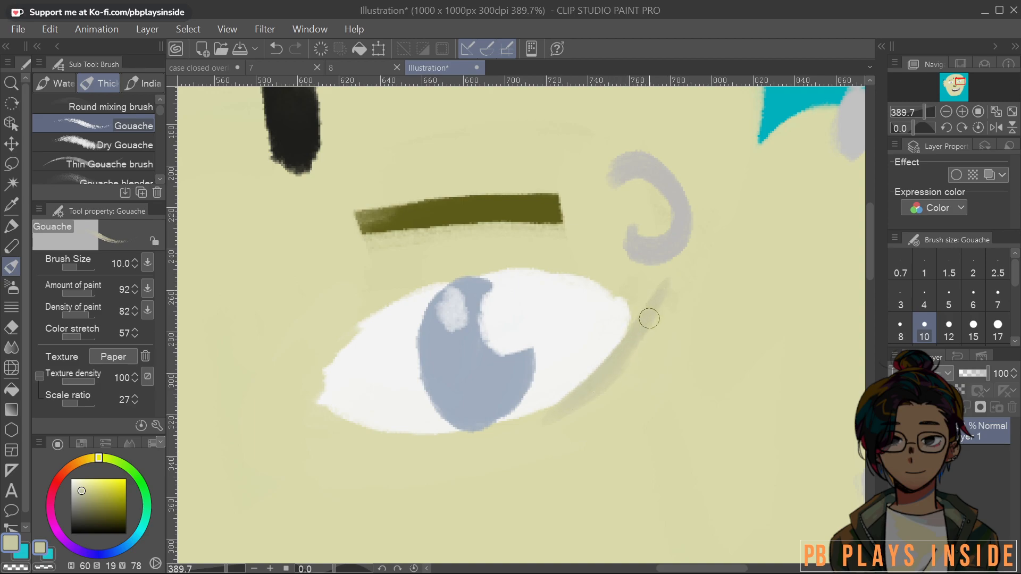
mouse_move(639, 295)
mouse_down()
mouse_move(632, 321)
mouse_move(651, 315)
mouse_move(662, 325)
mouse_move(637, 348)
mouse_up()
alt+click(676, 305)
mouse_move(677, 307)
mouse_down()
mouse_move(655, 344)
mouse_move(645, 304)
mouse_move(640, 361)
mouse_move(602, 396)
mouse_move(654, 285)
mouse_move(654, 317)
mouse_move(618, 372)
mouse_up()
Sample the crease shade and paint crow's-feet lines fanning out from a small smudge at the right eye's outer corner
alt+click(617, 374)
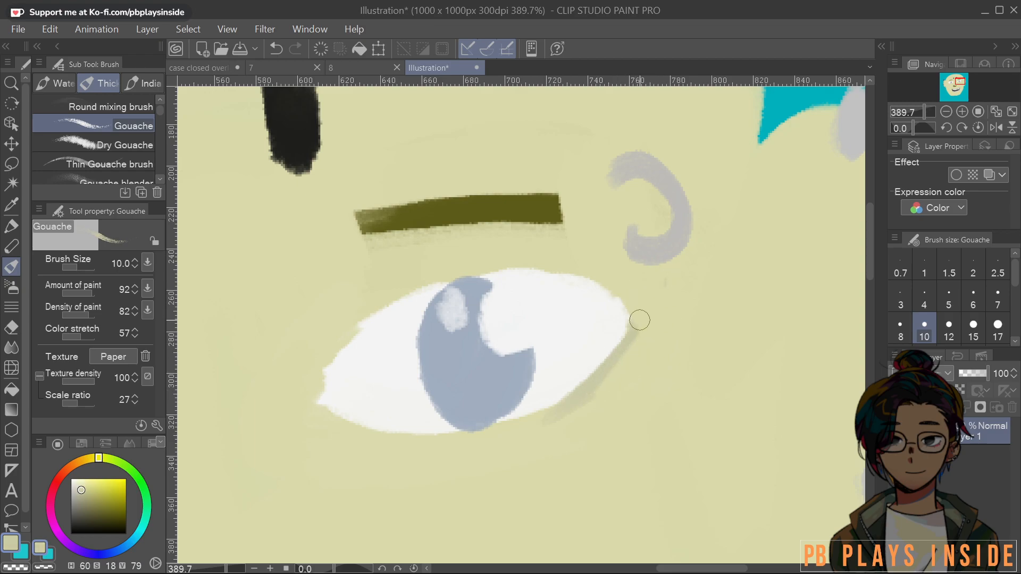
mouse_move(645, 313)
mouse_down()
mouse_move(634, 298)
mouse_move(650, 308)
mouse_move(636, 345)
mouse_up()
drag(667, 282, 711, 246)
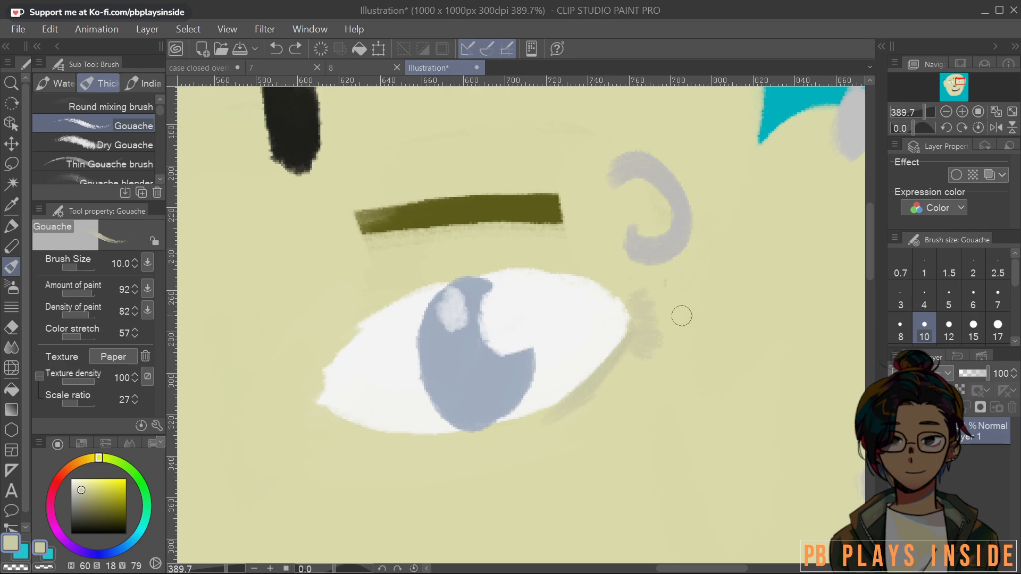
drag(655, 297, 779, 217)
mouse_move(665, 321)
mouse_down()
mouse_move(738, 287)
mouse_move(807, 226)
mouse_up()
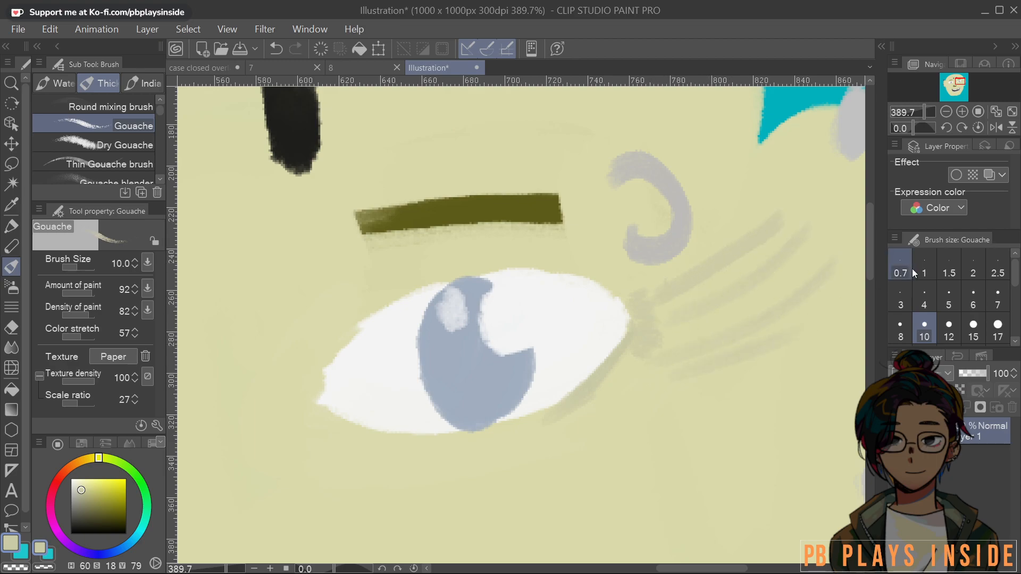
scroll(675, 368, down, 3)
scroll(686, 369, down, 2)
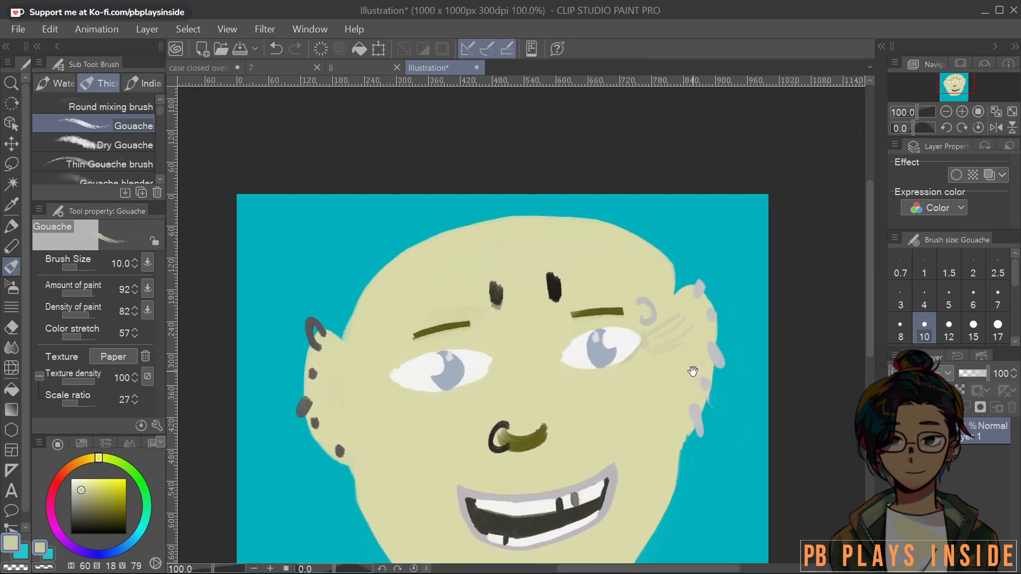
Shorten the outer ends of the right eye's crow's-feet lines with the sampled skin colour
scroll(693, 367, up, 3)
alt+click(679, 358)
mouse_move(676, 332)
mouse_down()
mouse_move(679, 275)
mouse_move(681, 310)
mouse_up()
alt+click(648, 256)
Sample the nose's olive, mute it, and paint a hooked inner fold line on the right ear
alt+click(432, 477)
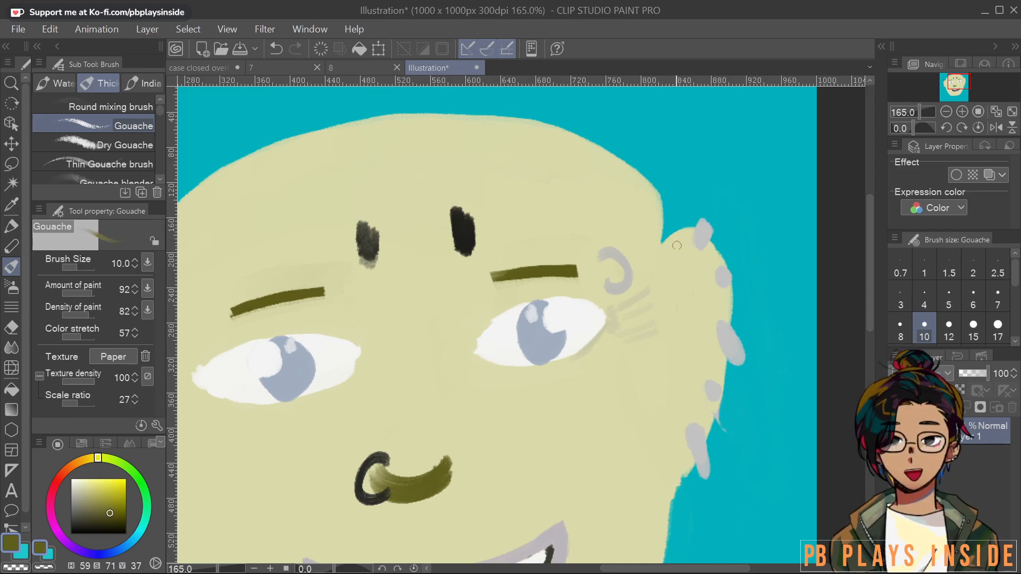
key(ctrl+z)
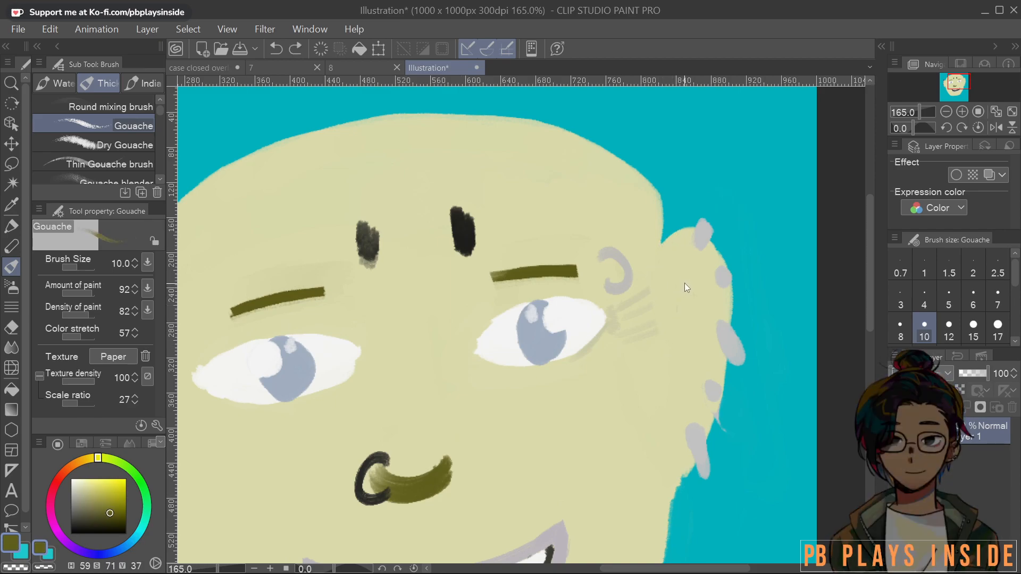
drag(92, 506, 87, 502)
mouse_move(668, 243)
mouse_down()
mouse_move(664, 265)
mouse_move(669, 241)
mouse_move(695, 287)
mouse_move(685, 366)
mouse_move(790, 280)
mouse_move(709, 398)
mouse_up()
Try a crease in H60 S18 V68 where the right ear joins the head, trimming it with the sampled skin colour
alt+click(735, 263)
drag(84, 481, 81, 496)
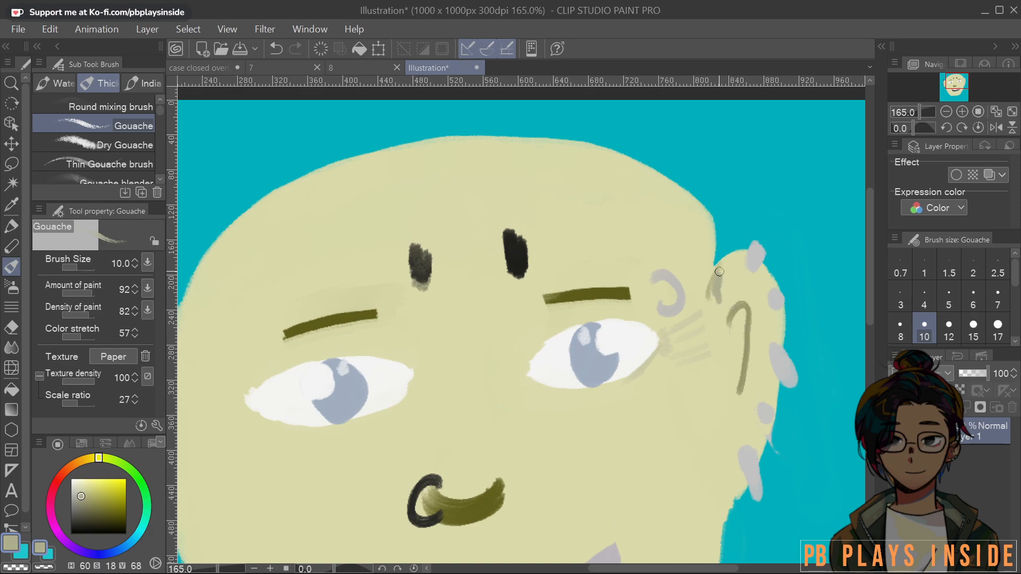
alt+click(736, 279)
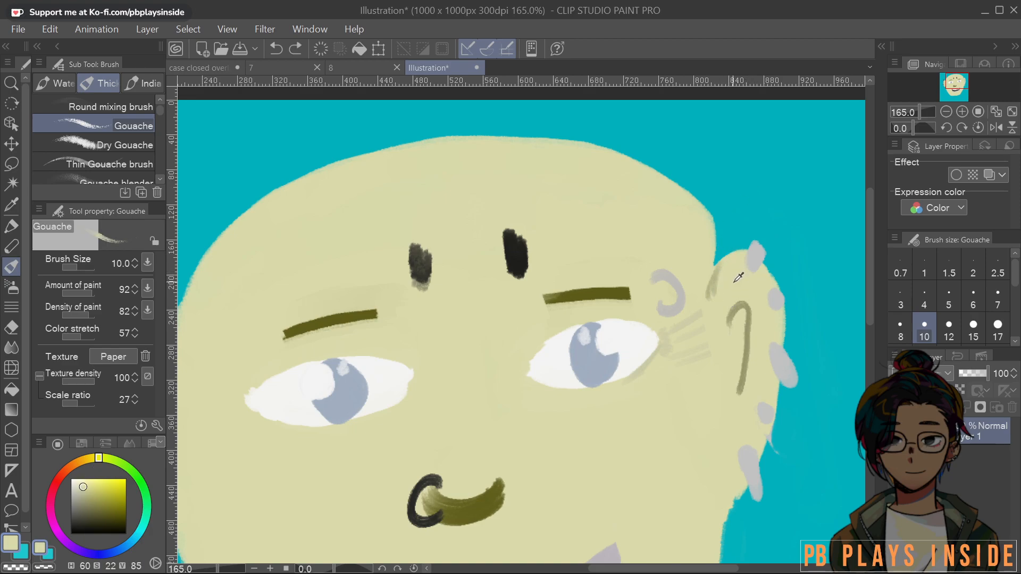
drag(724, 267, 716, 269)
Paint a crease in H59 S34 V78 along the line where the right ear joins the head, extending it down past the eye's level
alt+click(594, 220)
drag(84, 484, 77, 487)
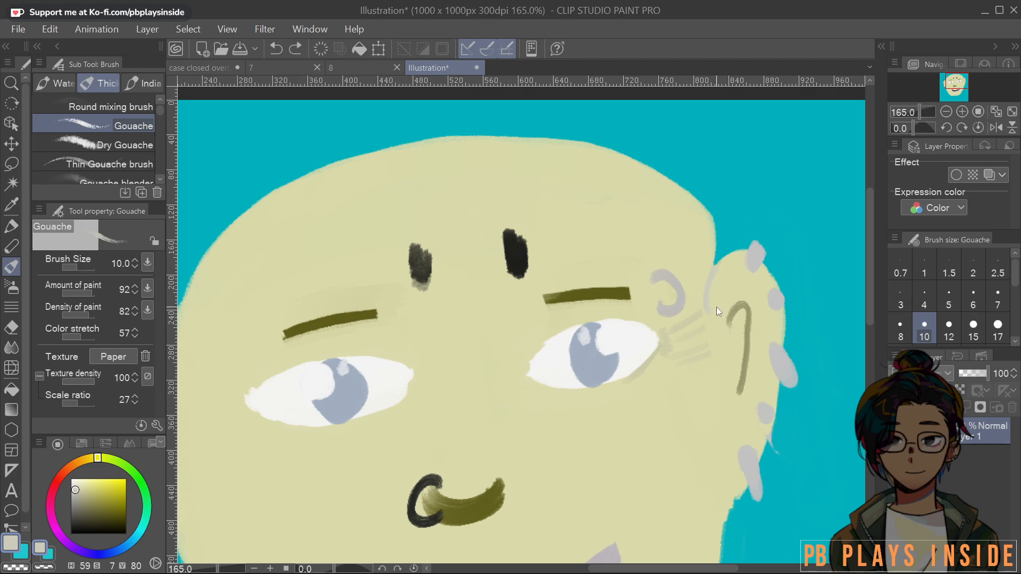
click(89, 491)
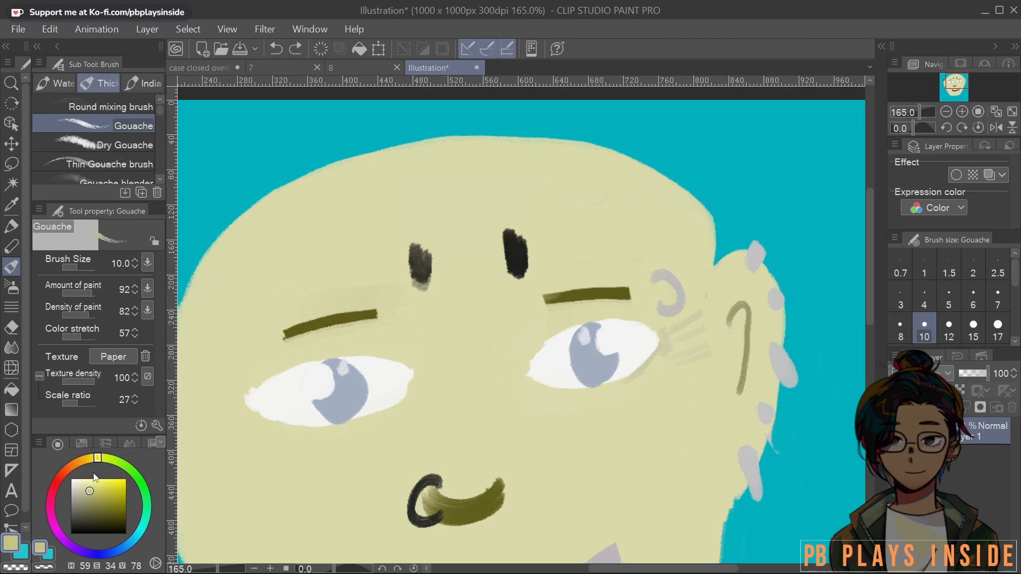
mouse_move(716, 266)
mouse_down()
mouse_move(712, 297)
mouse_move(719, 280)
mouse_up()
drag(704, 317, 710, 368)
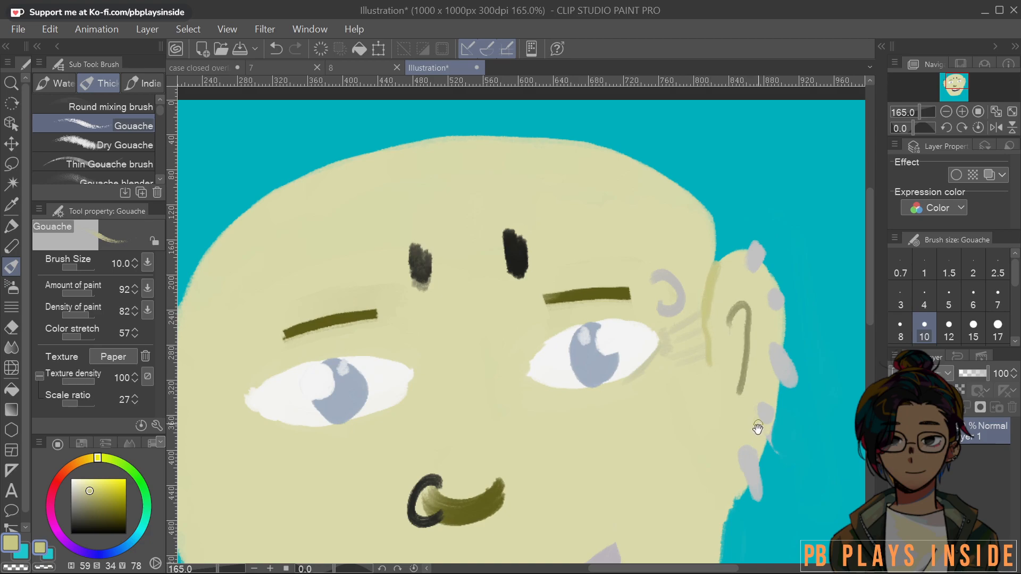
Undo the crease's lower extension and add a short stroke at its upper end beside the right ear
drag(758, 424, 784, 367)
key(ctrl+z)
key(ctrl+z)
key(ctrl+z)
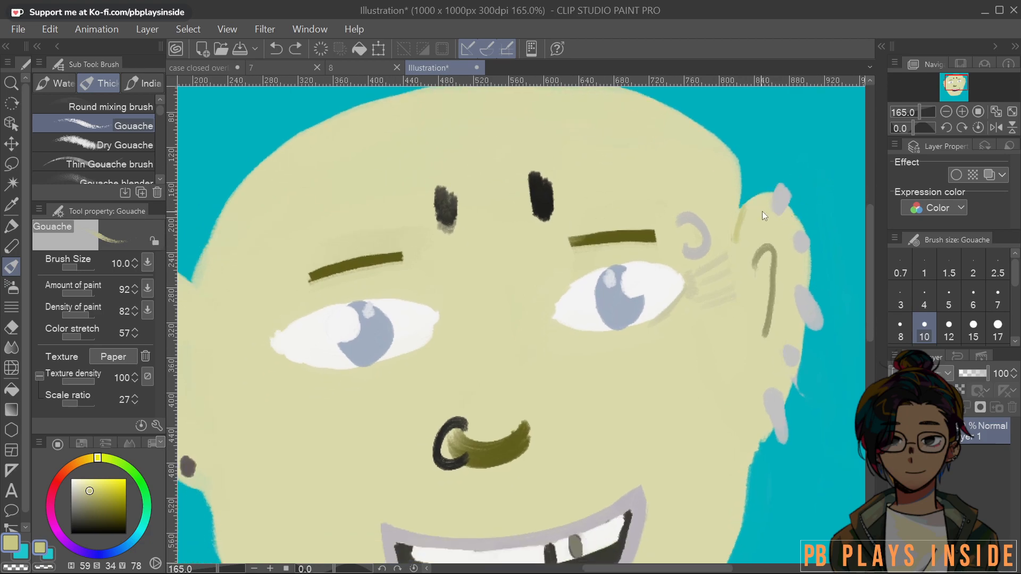
drag(750, 210, 745, 214)
Touch up the right earlobe's lower edge, and cut sharper notches under both earlobes with the sampled background teal
drag(767, 433, 754, 442)
alt+click(781, 460)
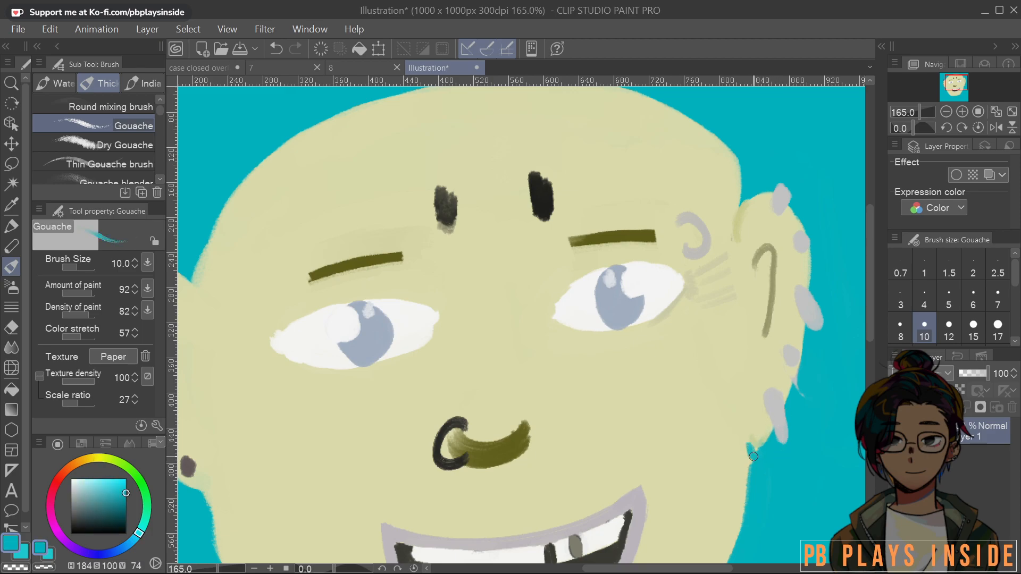
mouse_move(752, 453)
mouse_down()
mouse_move(751, 476)
mouse_move(754, 449)
mouse_up()
drag(487, 443, 631, 398)
drag(348, 431, 351, 443)
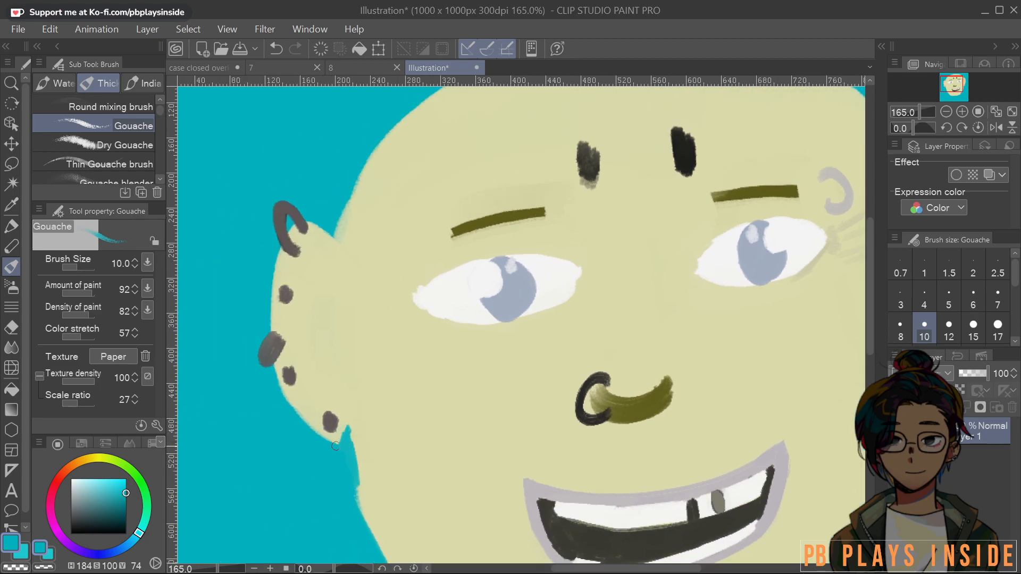
Sample the skin colour and paint over the smudge and crow's-feet lines at the right eye's outer corner
drag(669, 306, 582, 361)
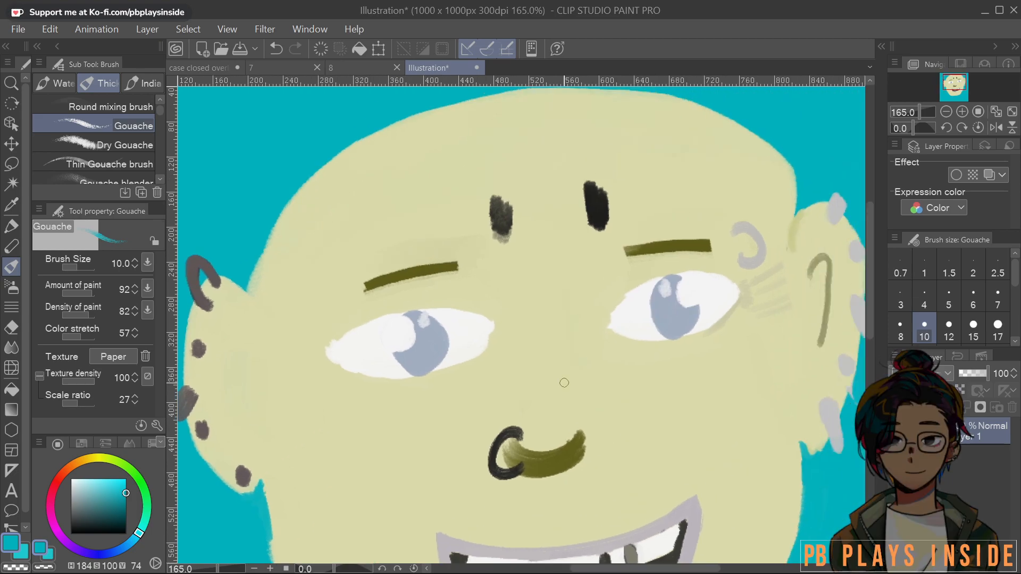
drag(725, 381, 667, 433)
alt+click(725, 326)
alt+click(739, 286)
alt+click(699, 334)
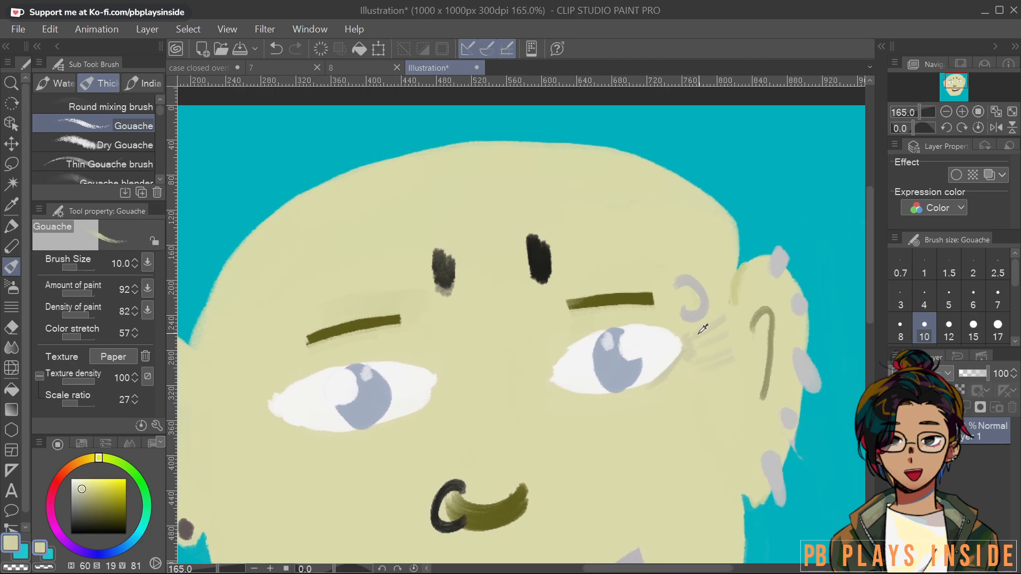
alt+click(744, 277)
scroll(765, 305, up, 3)
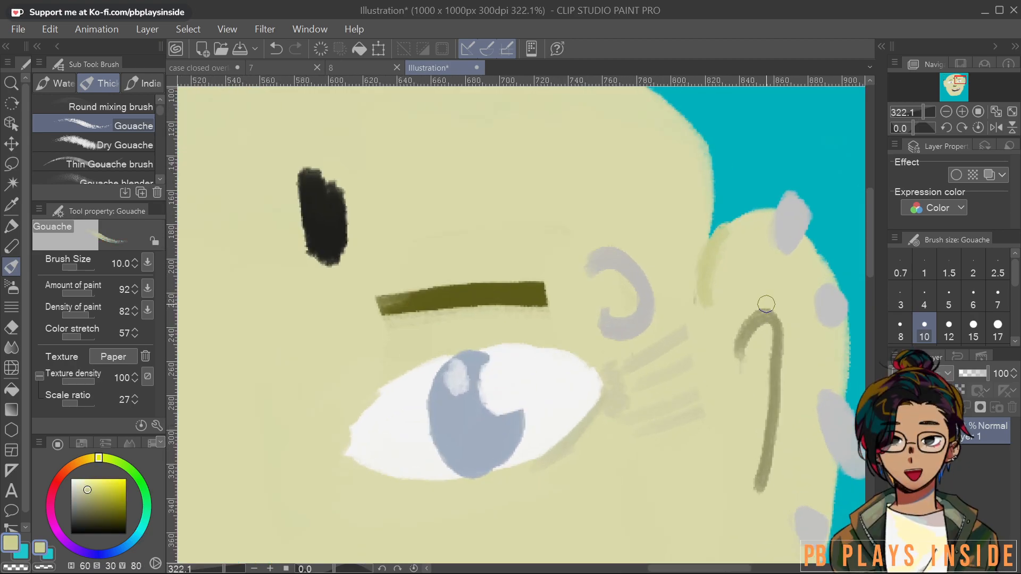
mouse_move(607, 368)
mouse_down()
mouse_move(637, 380)
mouse_move(655, 405)
mouse_up()
alt+click(633, 459)
drag(618, 368, 619, 383)
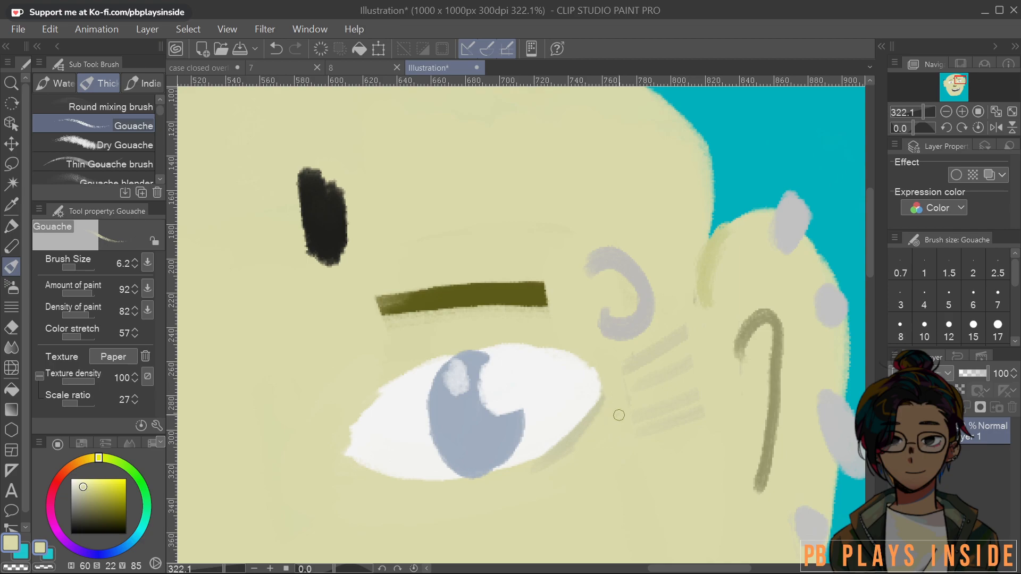
drag(688, 426, 696, 425)
mouse_move(698, 388)
mouse_down()
mouse_move(673, 353)
mouse_move(675, 382)
mouse_move(659, 372)
mouse_move(658, 437)
mouse_move(625, 378)
mouse_up()
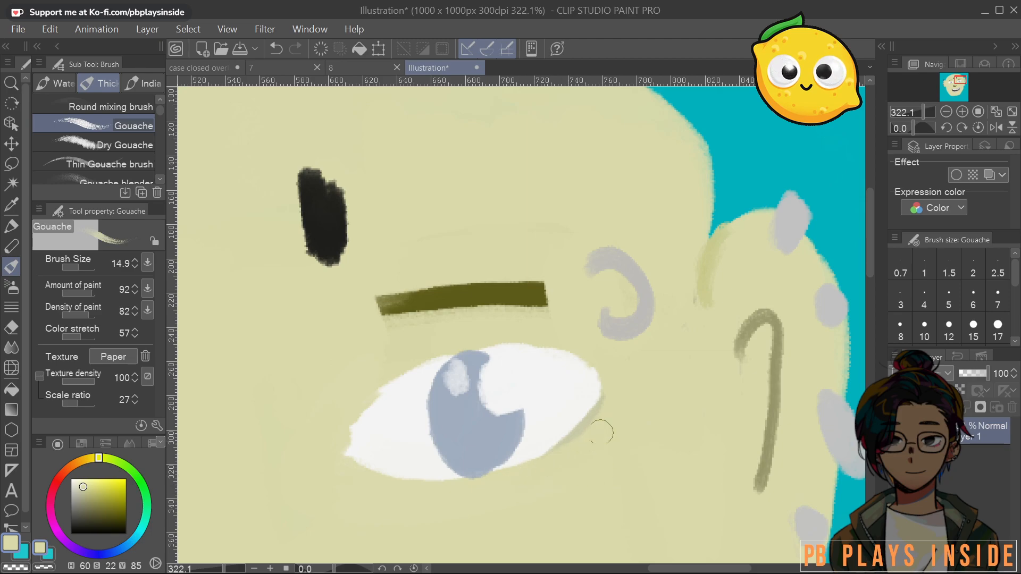
Try crow's-feet lines beside the right eye in the sampled crease shade H61 S28 V80 at brush size 10, undoing the strokes
alt+click(720, 249)
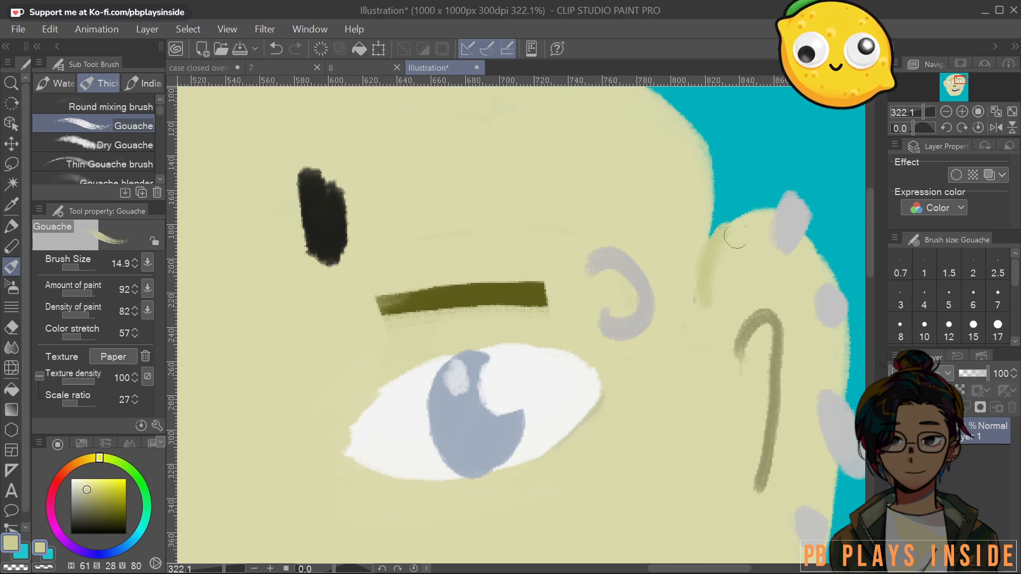
key(bracketleft)
key(bracketleft)
mouse_move(614, 369)
mouse_down()
mouse_move(615, 405)
mouse_move(600, 374)
mouse_move(613, 350)
mouse_move(634, 348)
mouse_move(636, 366)
mouse_move(642, 350)
mouse_move(676, 329)
mouse_up()
drag(621, 392, 679, 360)
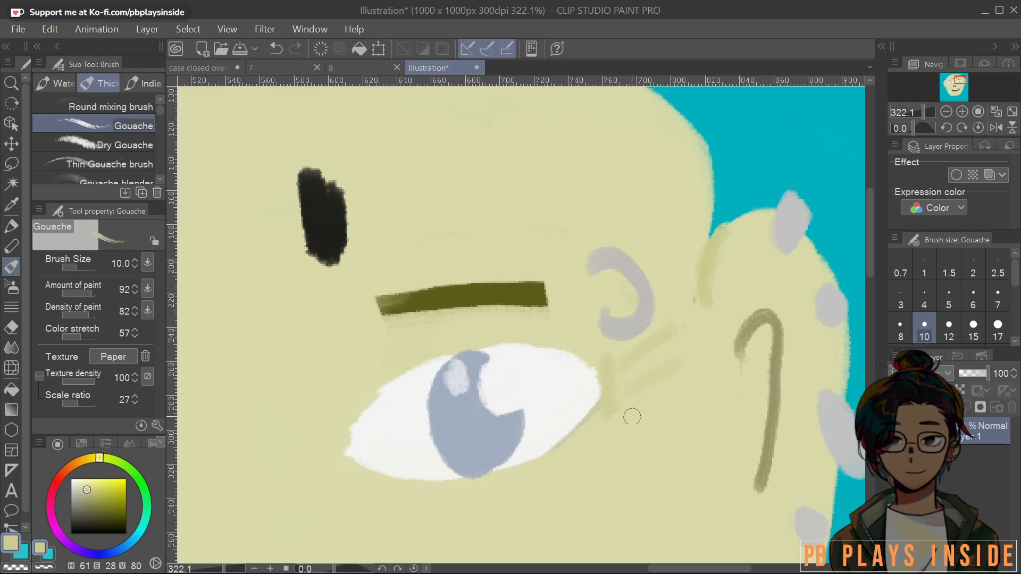
drag(630, 417, 676, 396)
key(ctrl+z)
key(ctrl+z)
Try thinner crow's-feet lines beside the right eye with the brush size reduced to 5.6
key(bracketleft)
key(bracketleft)
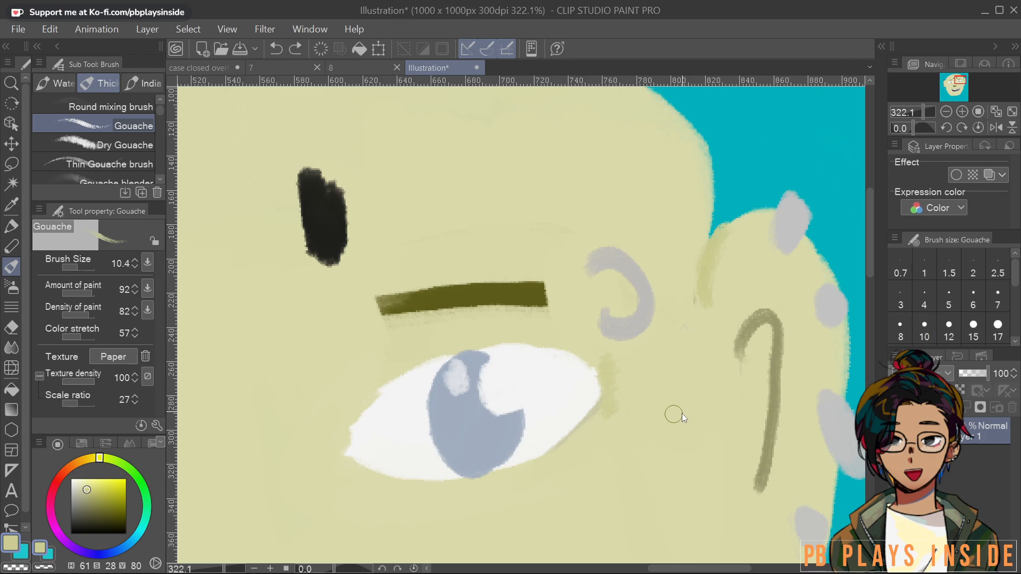
key(bracketleft)
key(bracketleft)
key(bracketleft)
key(bracketright)
drag(621, 419, 683, 393)
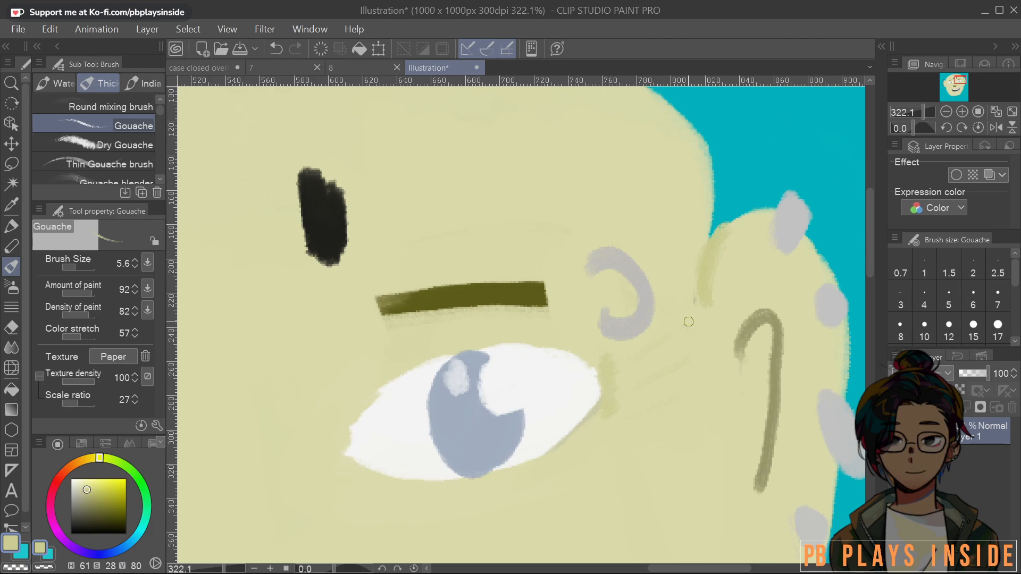
scroll(689, 322, down, 5)
scroll(638, 335, up, 3)
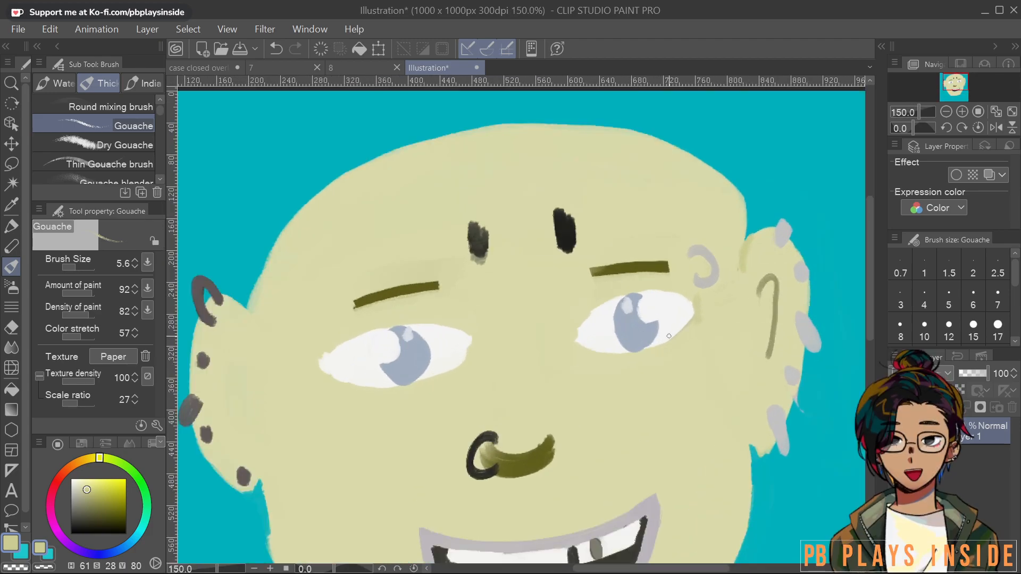
scroll(669, 336, up, 5)
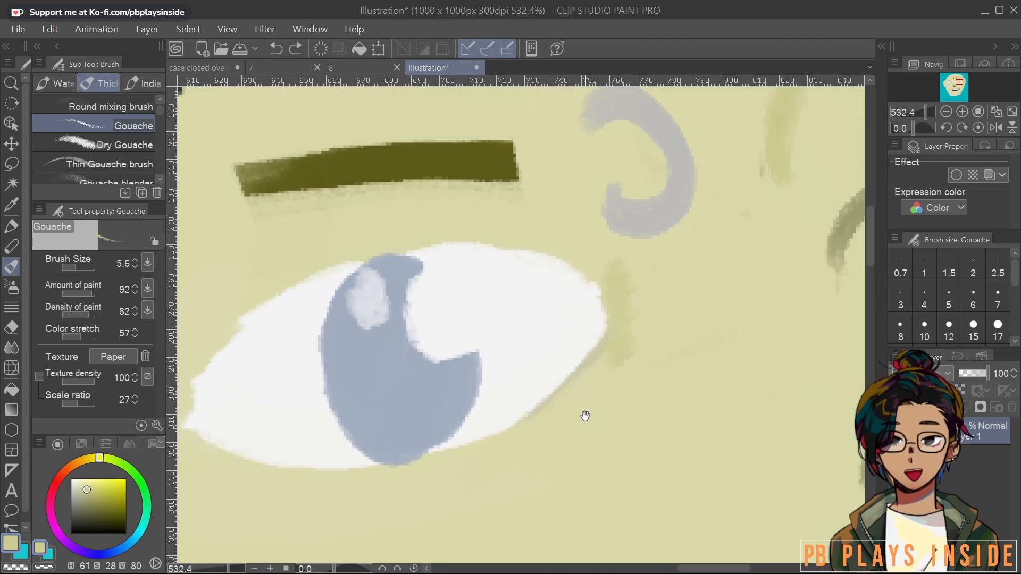
Sample the skin colour H60 S22 V85 and cover the leftover smudge at the right eye's outer corner
alt+click(700, 313)
drag(700, 313, 712, 301)
mouse_move(631, 284)
mouse_down()
mouse_move(615, 260)
mouse_move(624, 291)
mouse_up()
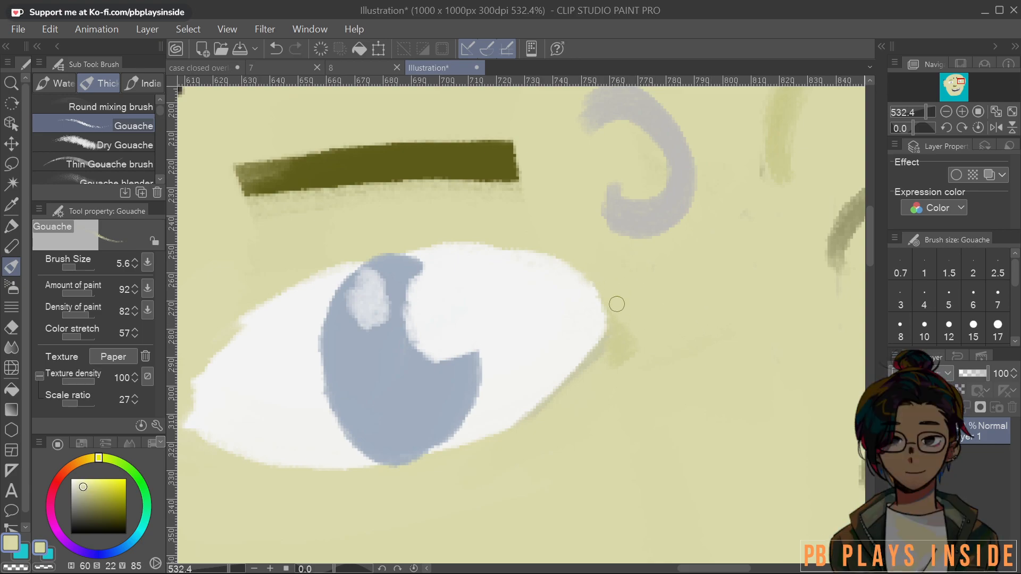
drag(636, 326, 607, 351)
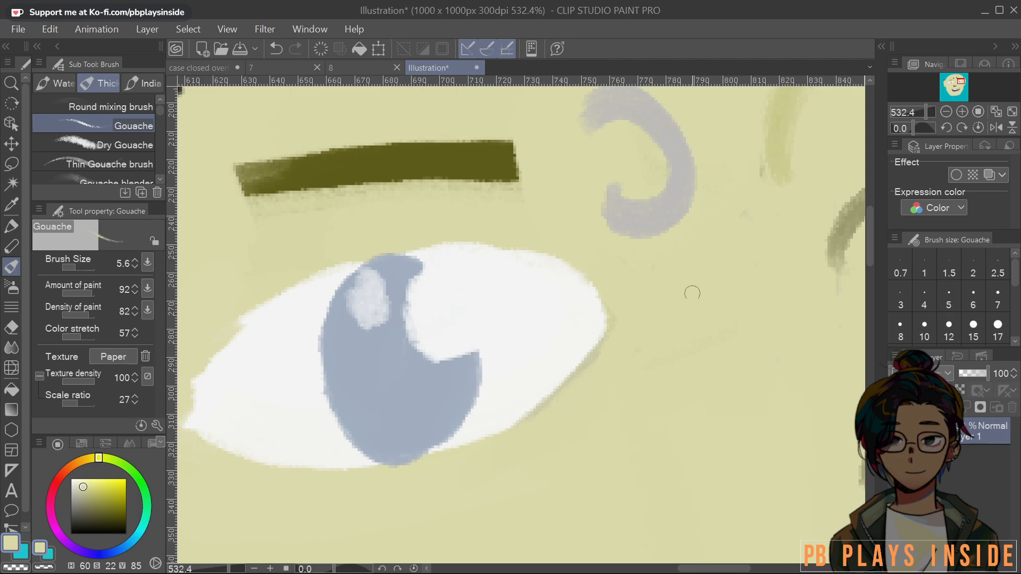
scroll(712, 245, down, 5)
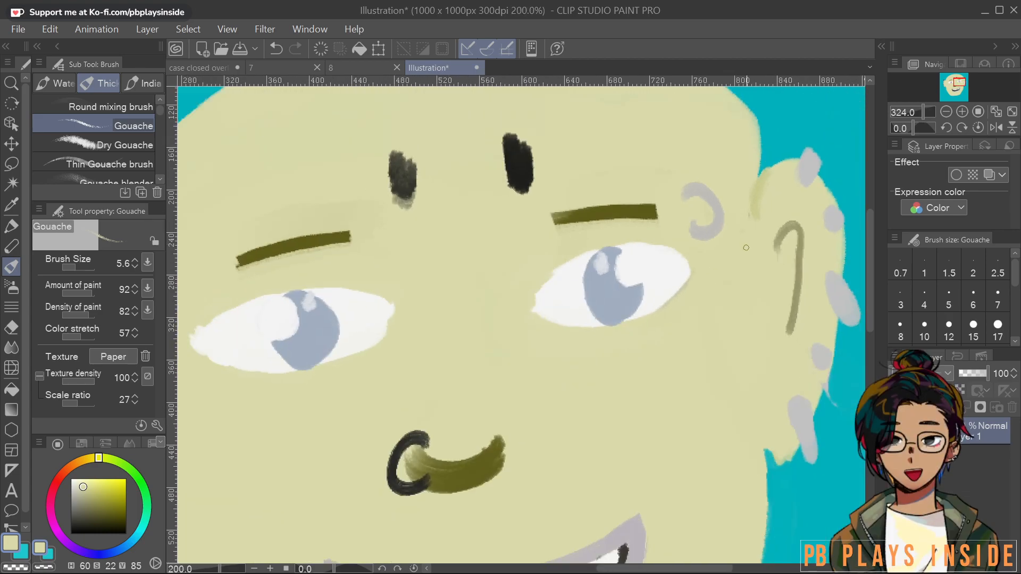
Sample the eye white and smooth the jagged edges around the inner corners of both eyes
scroll(742, 243, up, 4)
scroll(742, 243, up, 2)
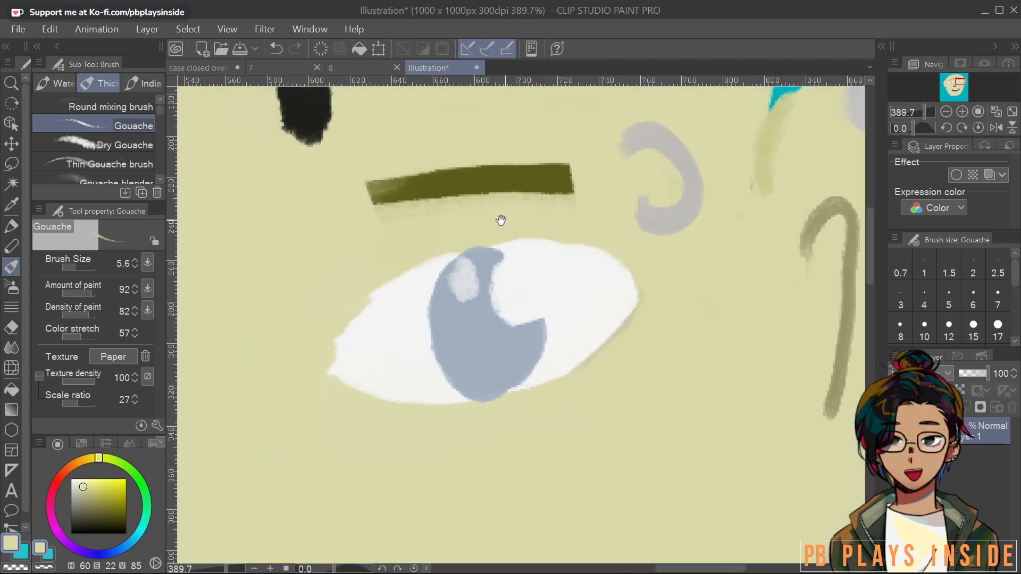
alt+click(561, 317)
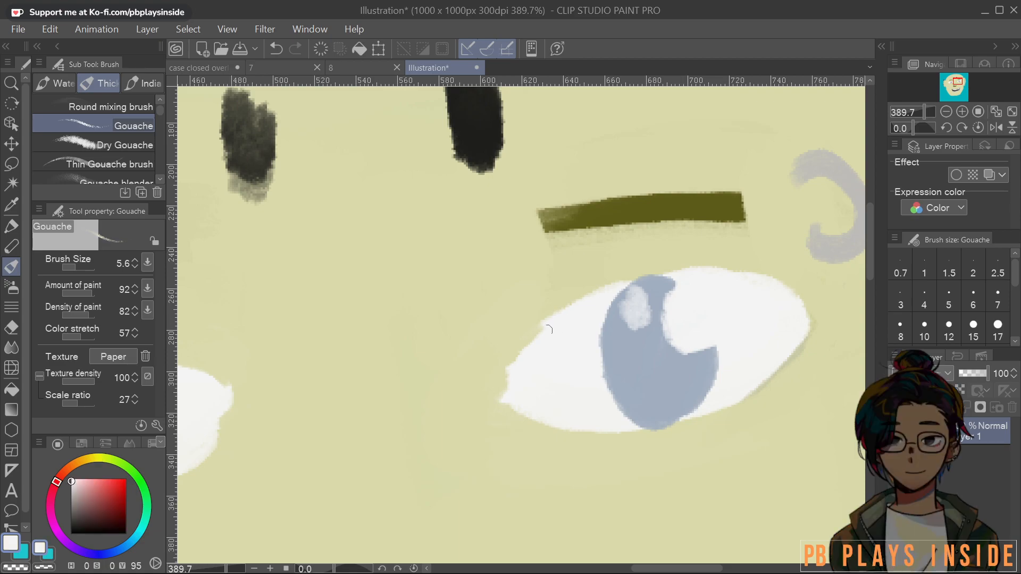
mouse_move(541, 327)
mouse_down()
mouse_move(506, 375)
mouse_move(511, 394)
mouse_move(551, 344)
mouse_move(634, 372)
mouse_up()
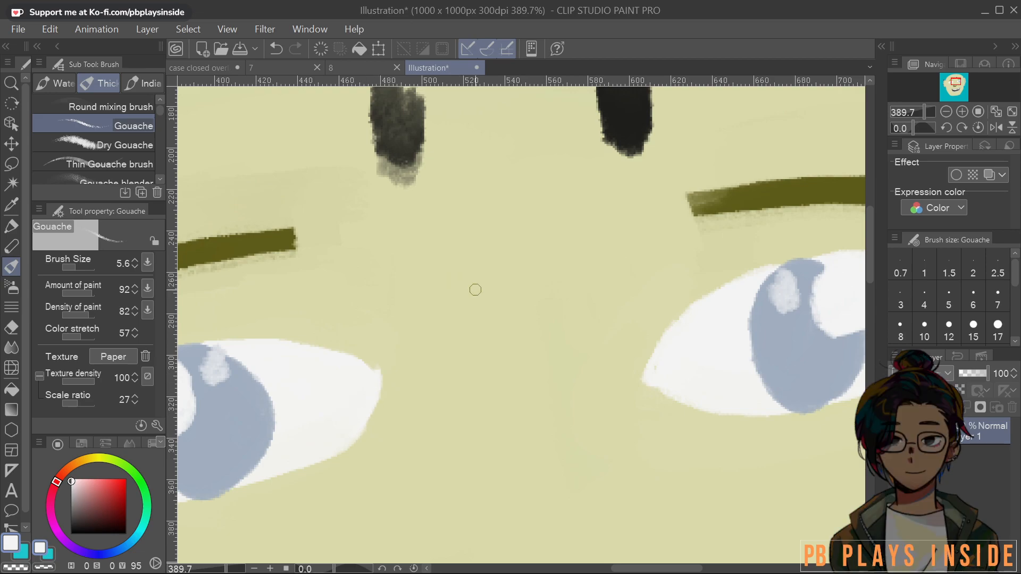
Cover the two dark forehead marks with the sampled skin colour at brush size 20.9
scroll(476, 290, down, 6)
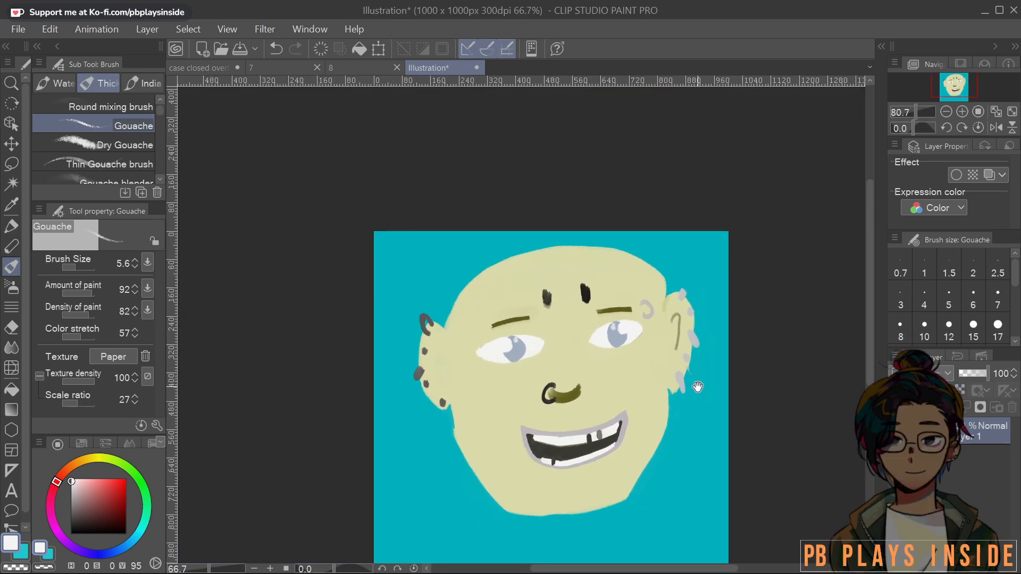
drag(697, 387, 559, 331)
scroll(559, 330, up, 4)
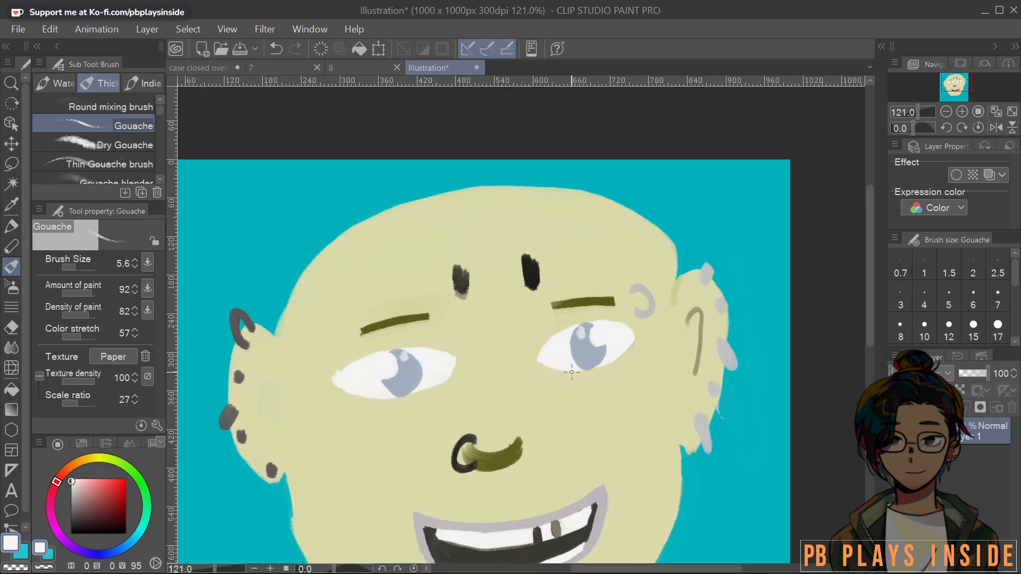
alt+click(514, 298)
mouse_move(535, 259)
mouse_down()
mouse_move(531, 289)
mouse_move(541, 250)
mouse_move(537, 265)
mouse_up()
mouse_move(536, 257)
mouse_down()
mouse_move(537, 290)
mouse_move(526, 269)
mouse_up()
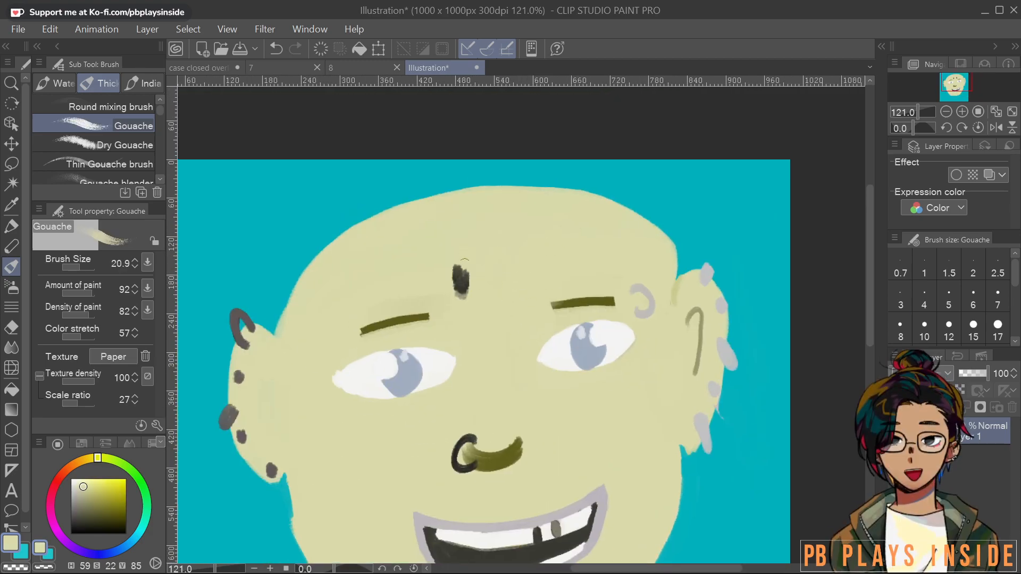
drag(467, 251, 460, 310)
Sample the background teal, enlarge the brush to 54.4 and clean up the edges of the jaw and chin
scroll(526, 245, down, 9)
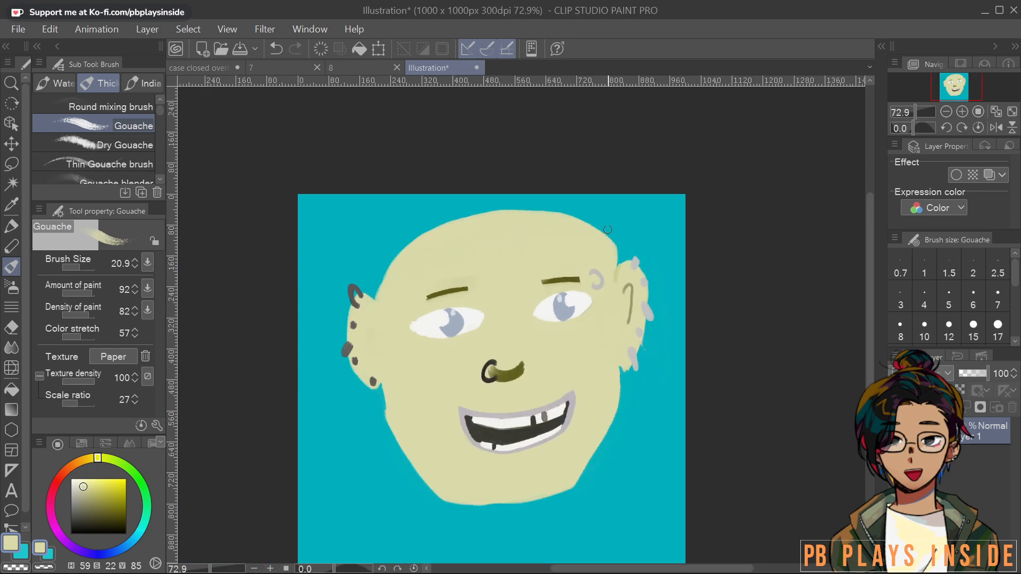
scroll(621, 261, up, 7)
scroll(614, 266, down, 4)
scroll(614, 268, up, 5)
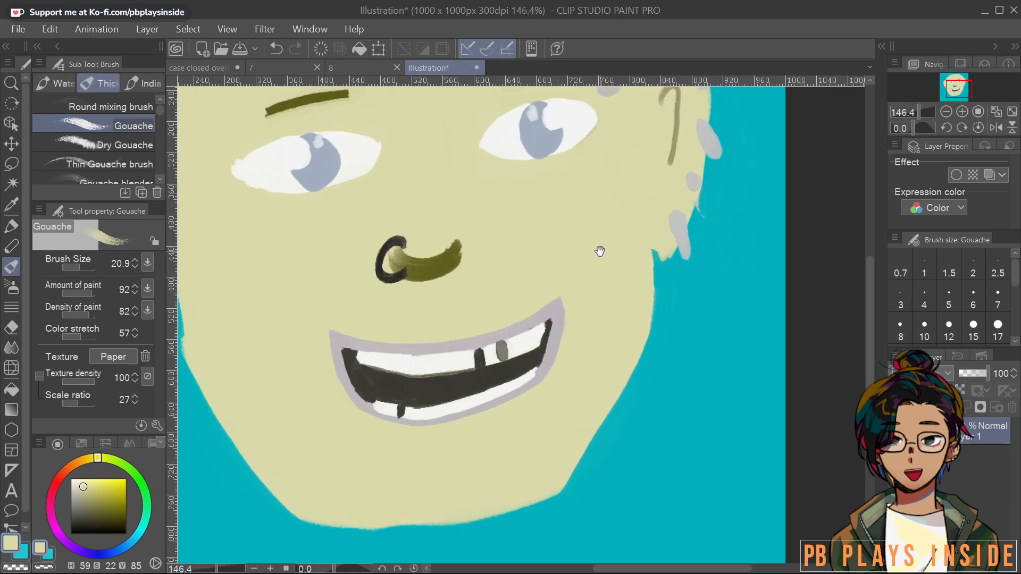
scroll(627, 253, down, 3)
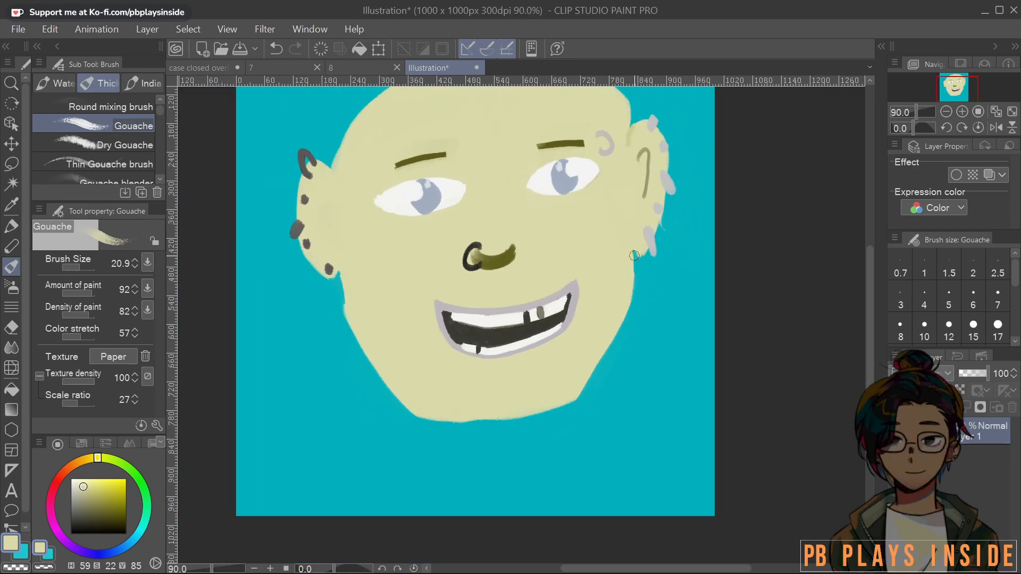
alt+click(629, 379)
mouse_move(337, 300)
ctrl+alt+mouse_down()
mouse_move(356, 352)
mouse_move(420, 436)
ctrl+alt+mouse_up()
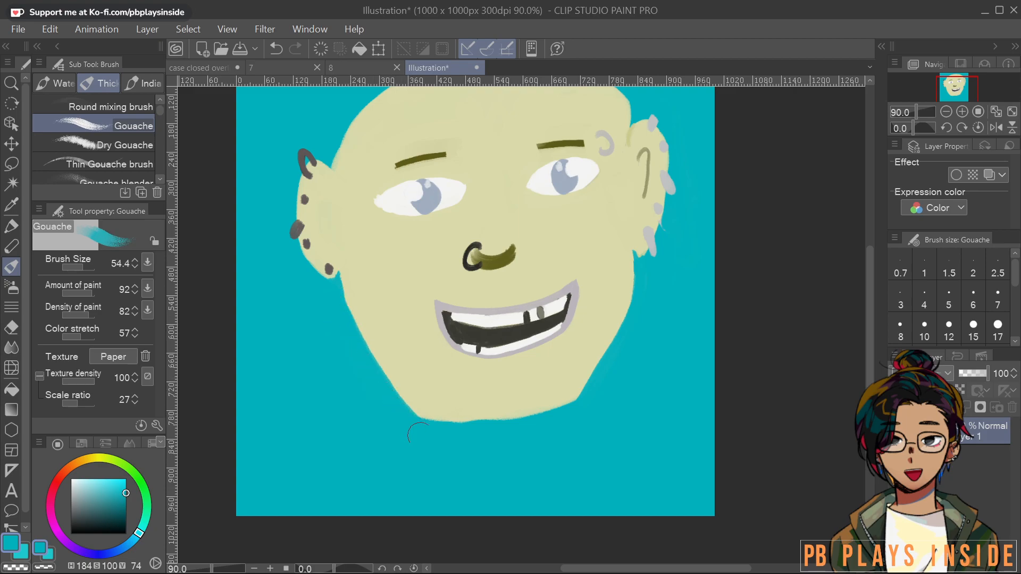
mouse_move(644, 293)
mouse_down()
mouse_move(639, 344)
mouse_move(614, 378)
mouse_up()
Sample the right ear's crease shade and paint a matching crease where the left ear joins the head, at brush size 22.2
mouse_move(661, 269)
mouse_down()
mouse_move(584, 418)
mouse_move(648, 356)
mouse_up()
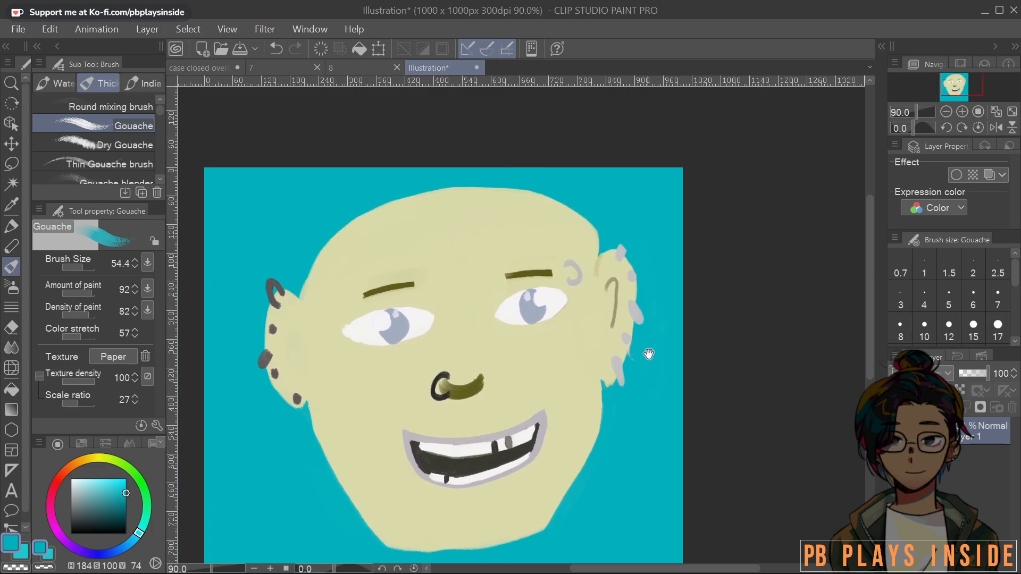
alt+click(609, 280)
alt+click(600, 265)
alt+click(600, 261)
drag(320, 282, 324, 295)
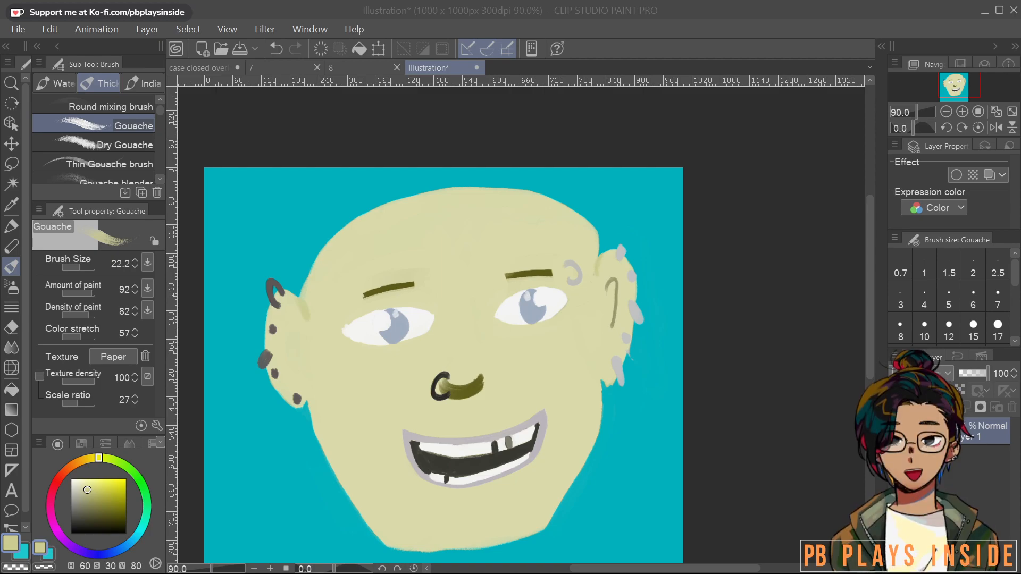
Sample the nose's olive H59 S68 V38 and fill in the nose's faded end and its tip at brush size 6.5
scroll(368, 407, up, 3)
scroll(353, 410, up, 1)
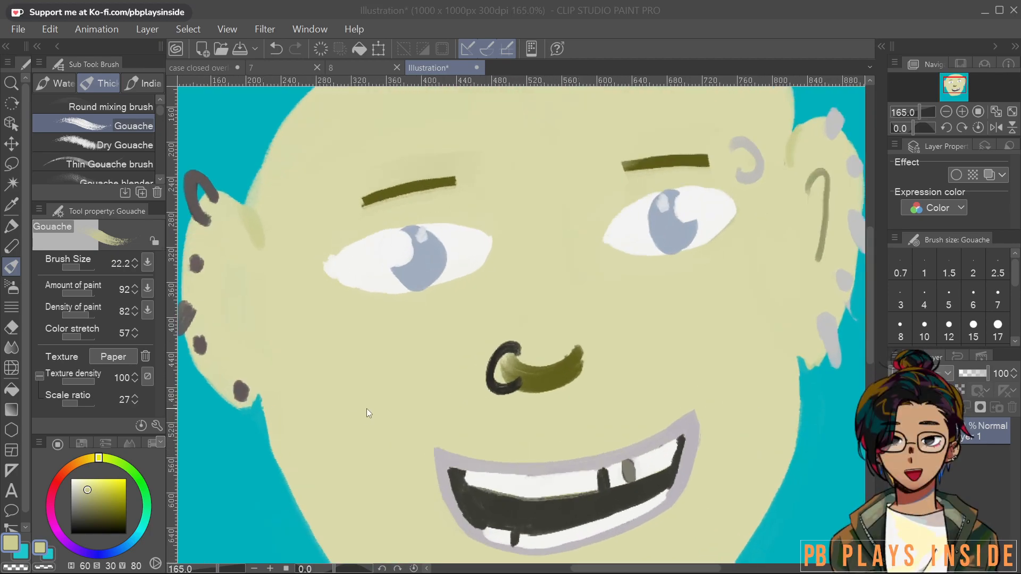
mouse_move(479, 377)
mouse_down()
mouse_move(388, 312)
mouse_move(499, 353)
mouse_up()
alt+click(569, 410)
drag(567, 398, 558, 398)
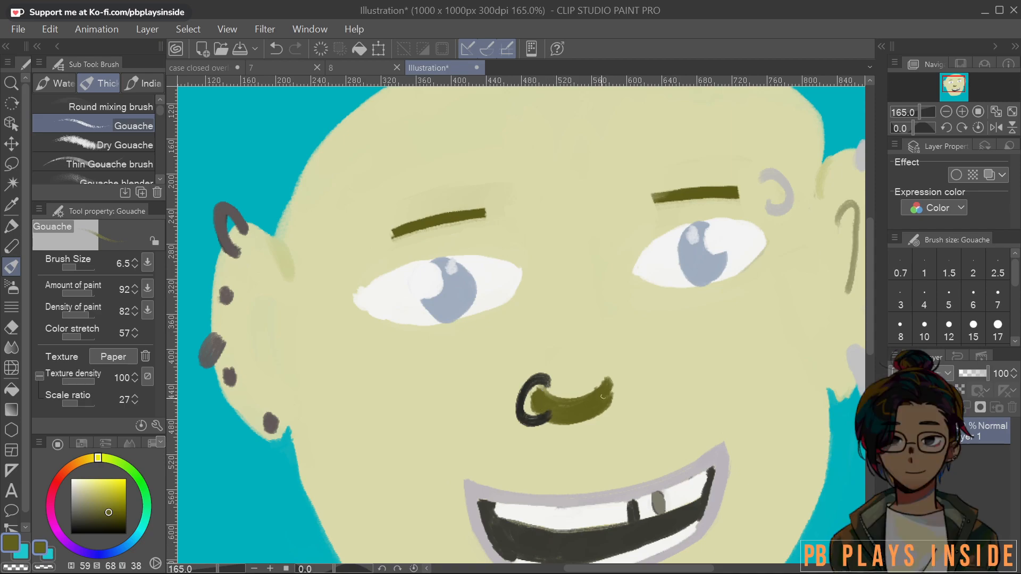
drag(610, 381, 610, 404)
scroll(591, 266, down, 15)
scroll(641, 279, up, 6)
drag(433, 204, 635, 323)
scroll(612, 303, up, 3)
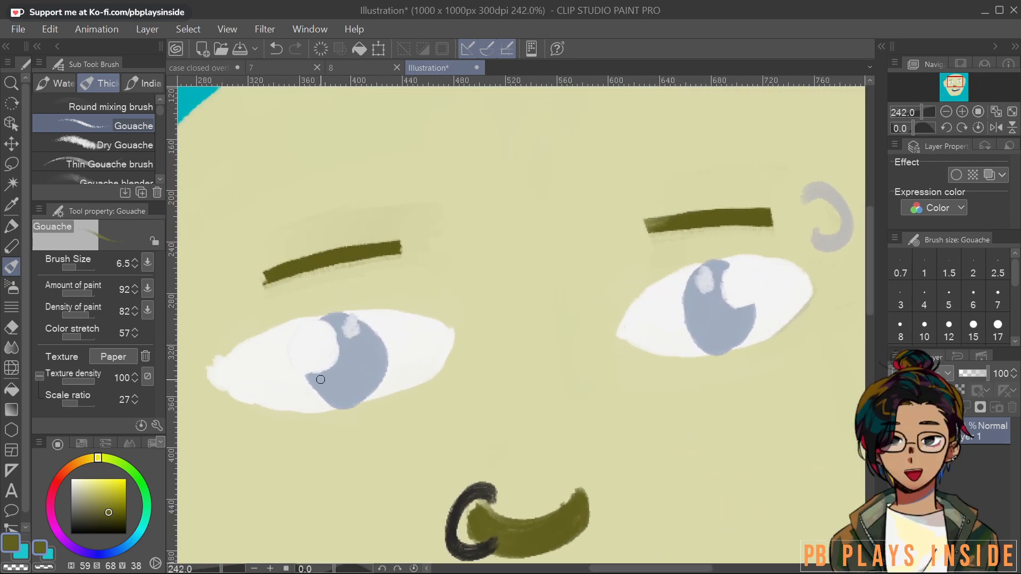
Clean the left eye's outer corner with sampled skin colour and start an H60 S15 V81 shadow beneath the right eye at brush size 6.5
alt+click(229, 338)
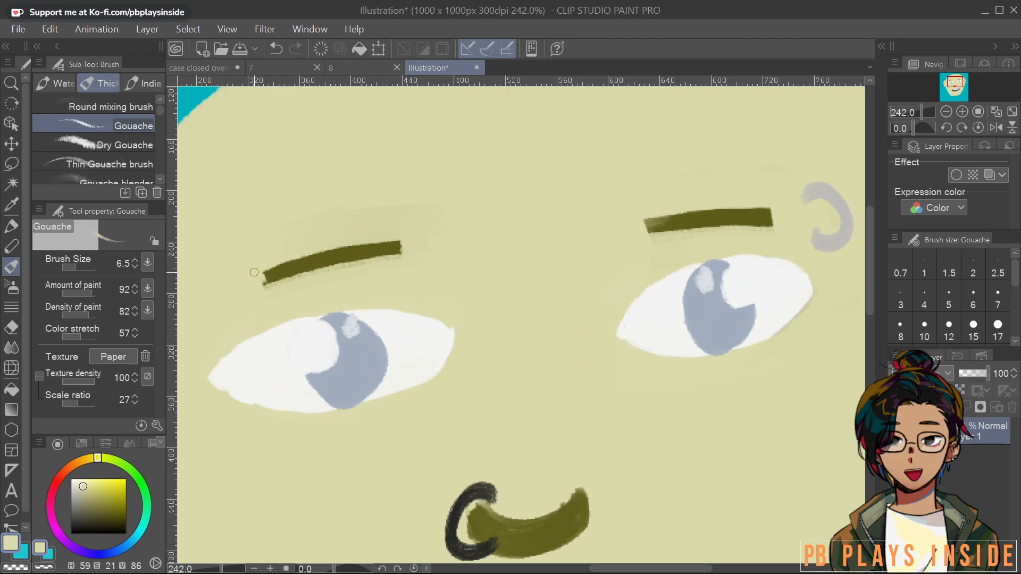
drag(816, 325, 744, 367)
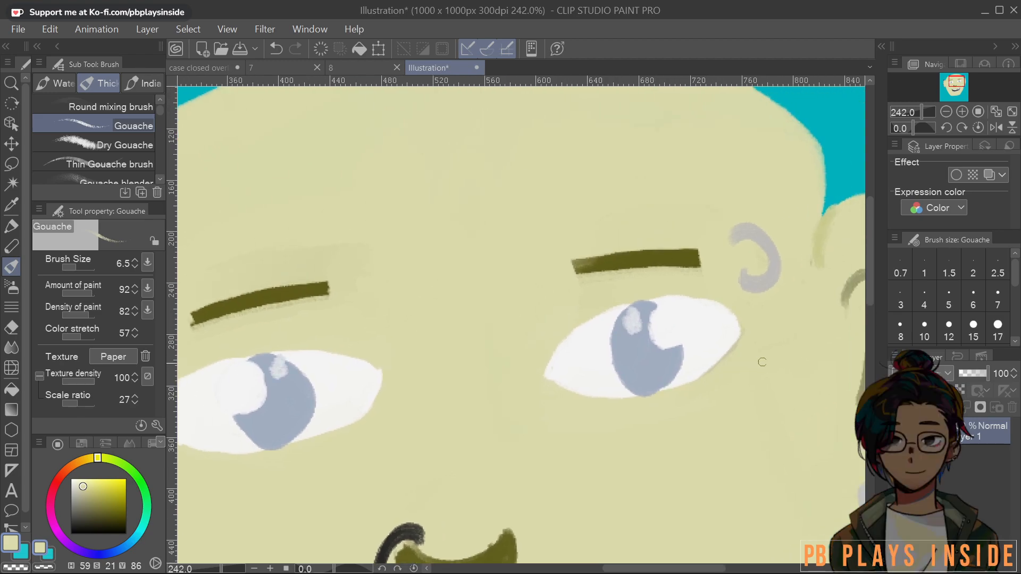
alt+click(748, 335)
alt+click(738, 345)
alt+click(732, 348)
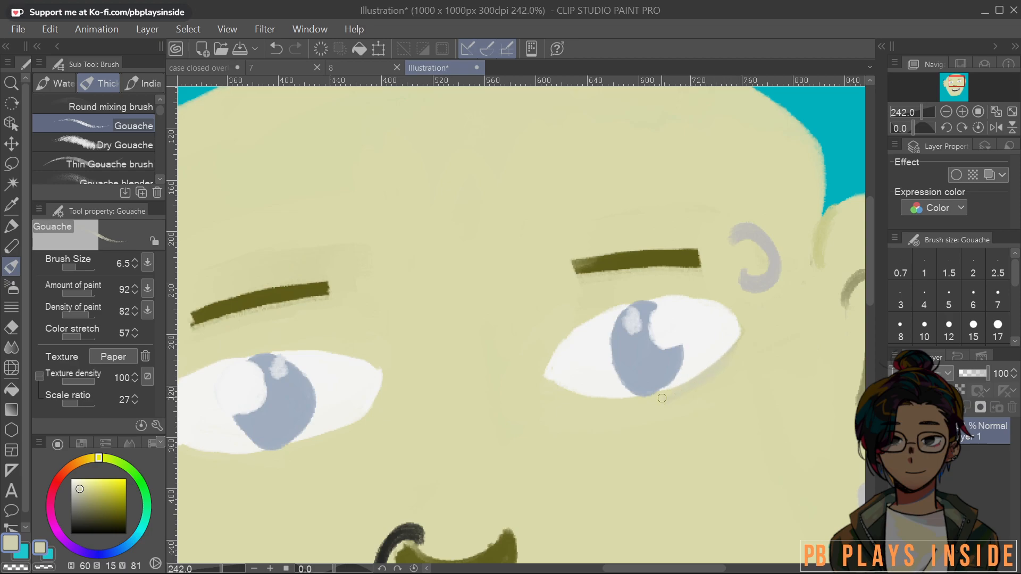
scroll(662, 398, up, 5)
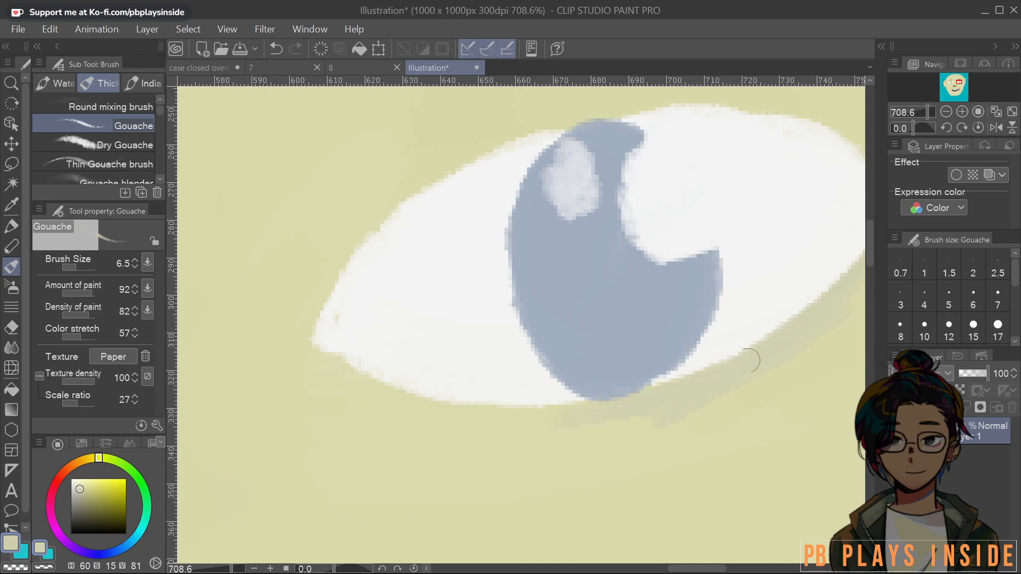
mouse_move(559, 414)
mouse_down()
mouse_move(441, 416)
mouse_move(656, 410)
mouse_up()
scroll(675, 409, up, 2)
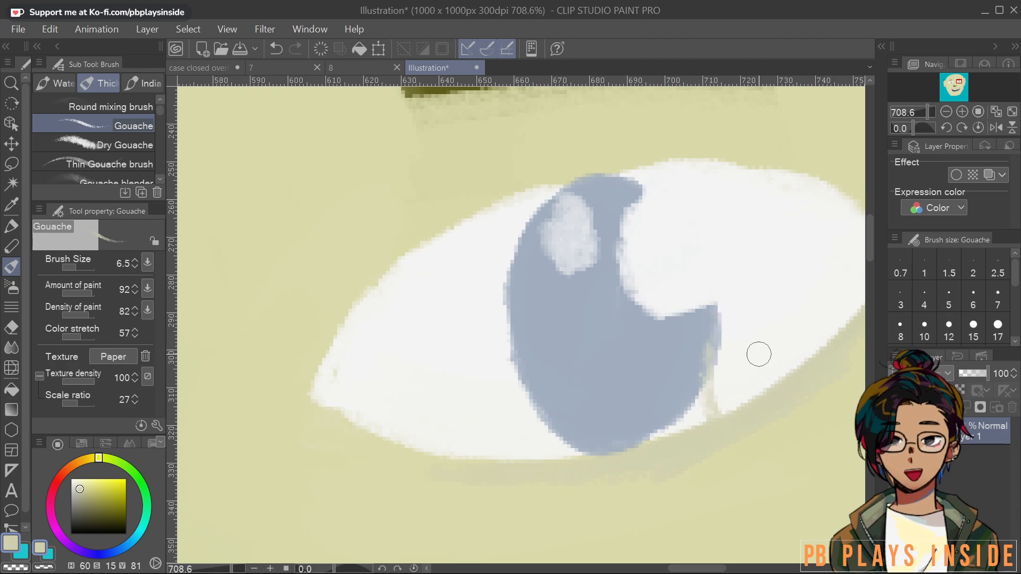
Broaden the shadow beneath the right eye at brush size 19.4 and trim its lower edge with sampled skin colour H59 S22 V85
scroll(759, 354, down, 5)
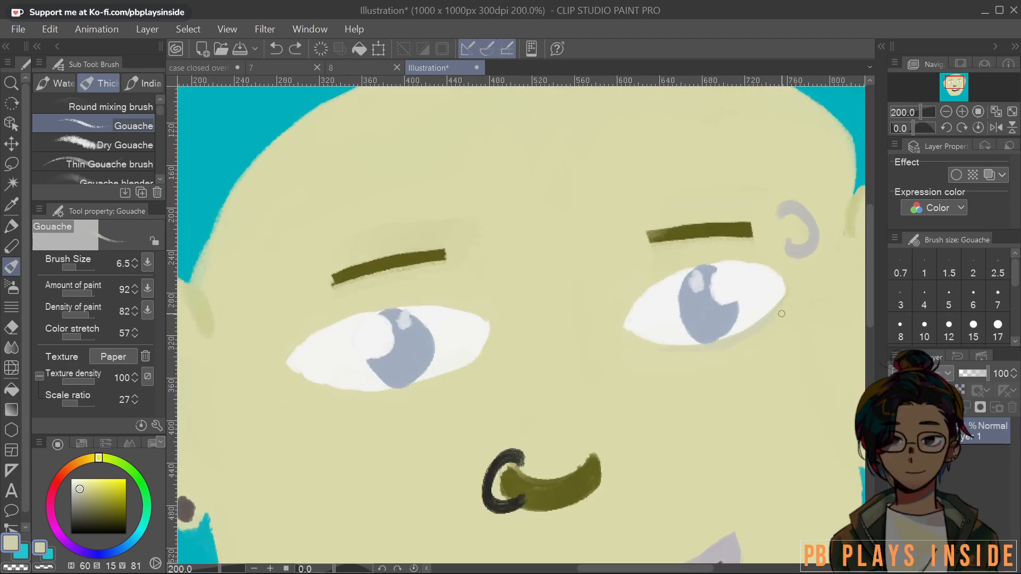
scroll(766, 304, up, 3)
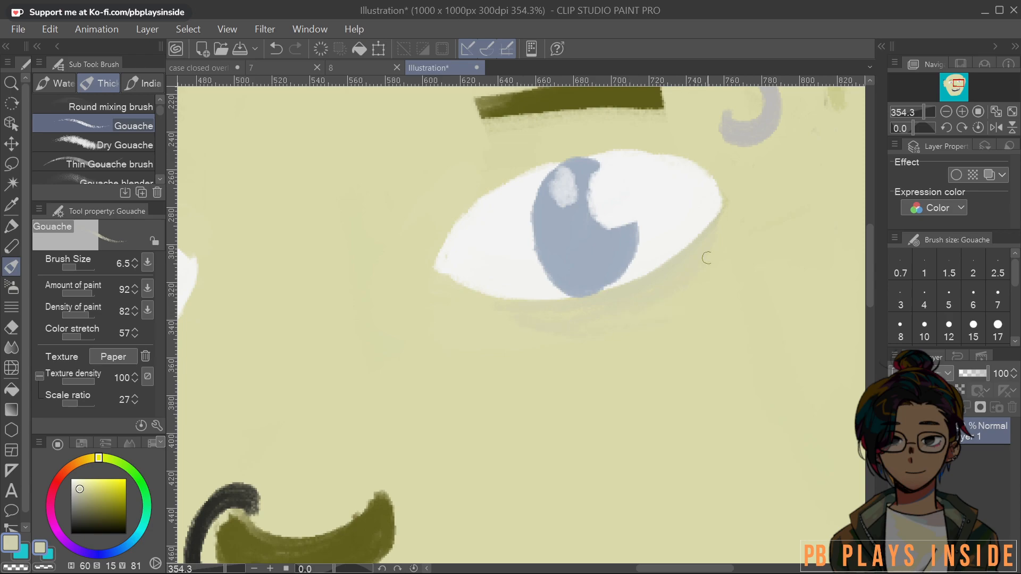
drag(674, 348, 685, 348)
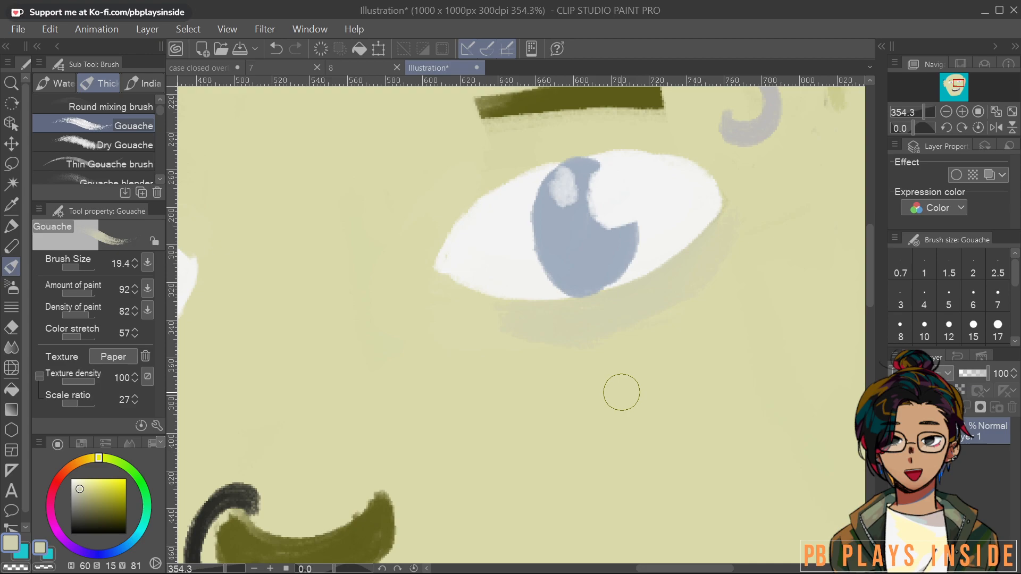
alt+click(643, 362)
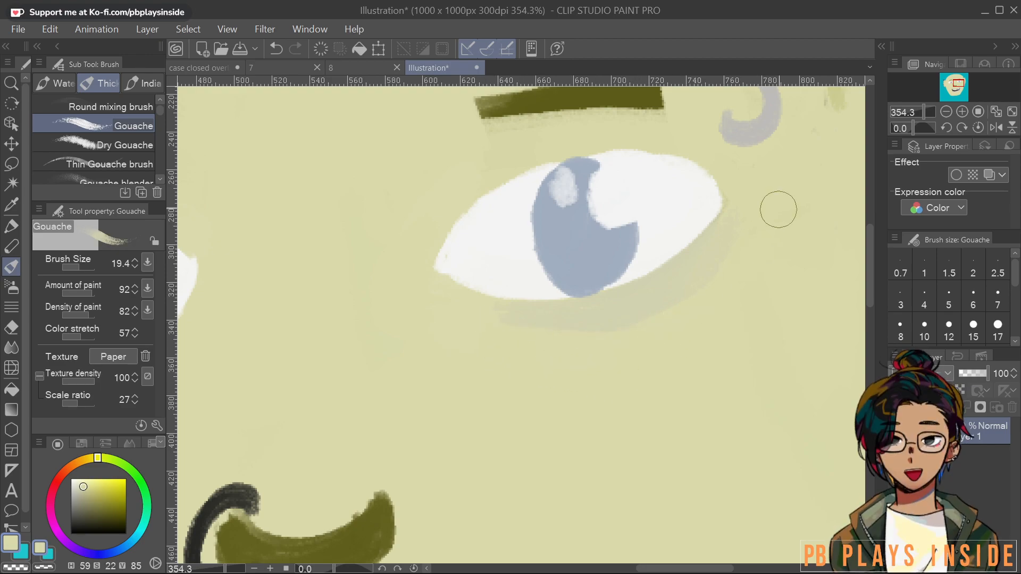
Sample the right under-eye shade H60 S17 V82 and paint a matching shadow beneath the left eye at brush size 19.4
alt+click(700, 323)
scroll(750, 267, down, 3)
scroll(750, 267, down, 3)
scroll(538, 338, up, 5)
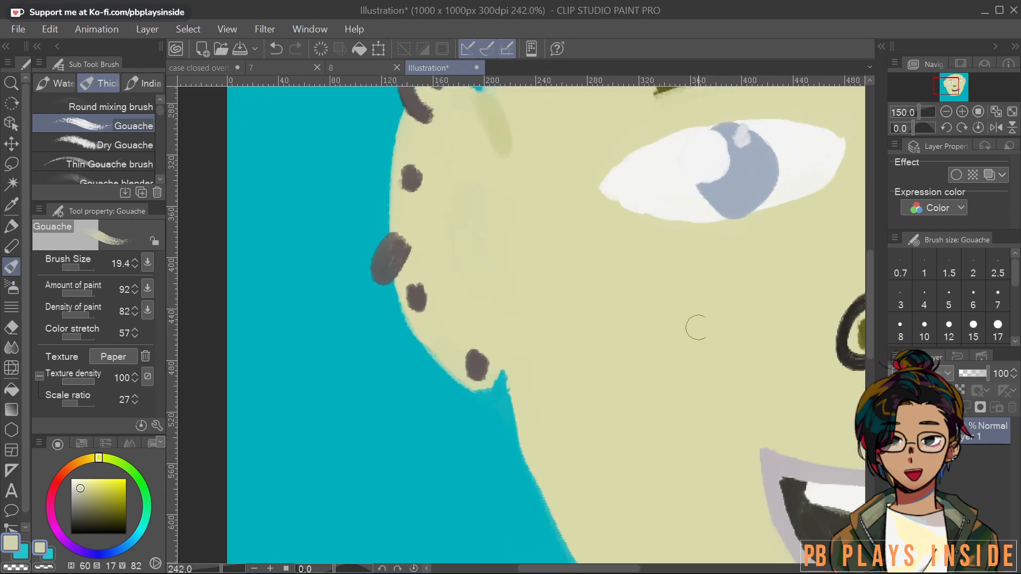
drag(797, 252, 622, 360)
scroll(617, 365, up, 3)
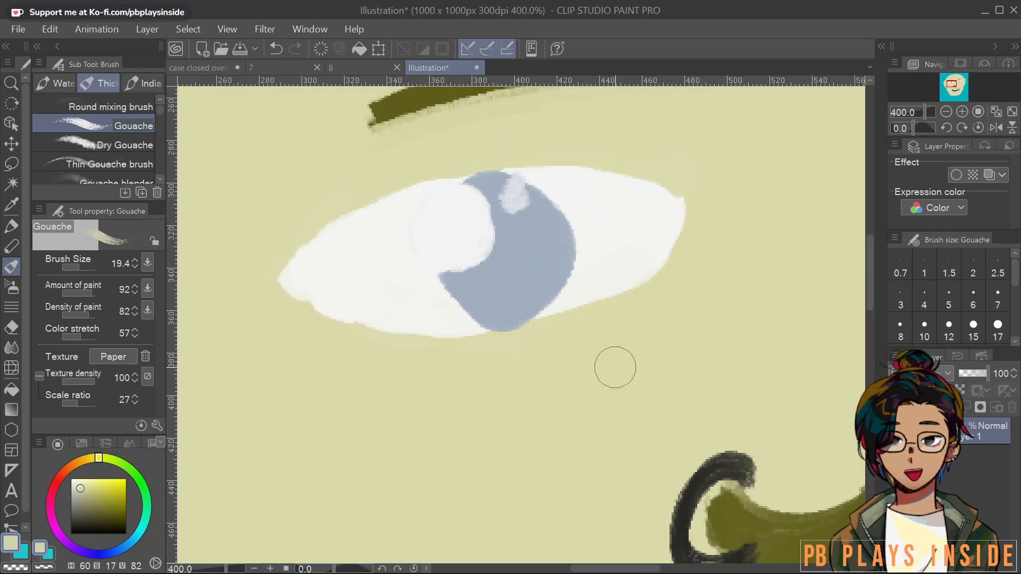
mouse_move(314, 327)
mouse_down()
mouse_move(406, 353)
mouse_move(381, 342)
mouse_move(531, 345)
mouse_move(467, 353)
mouse_move(616, 320)
mouse_move(630, 301)
mouse_move(530, 343)
mouse_move(579, 341)
mouse_move(434, 367)
mouse_move(504, 366)
mouse_up()
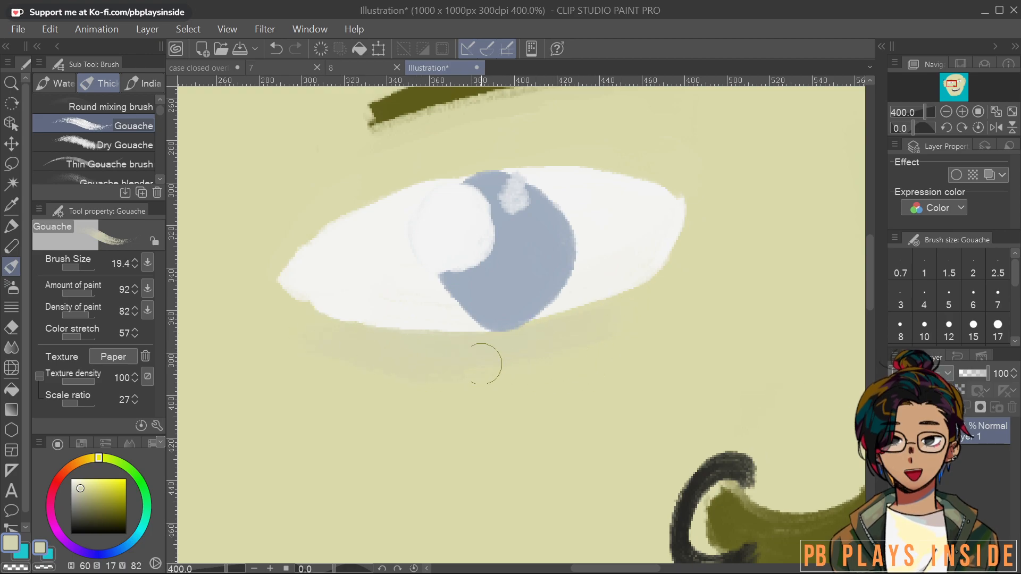
scroll(683, 186, down, 4)
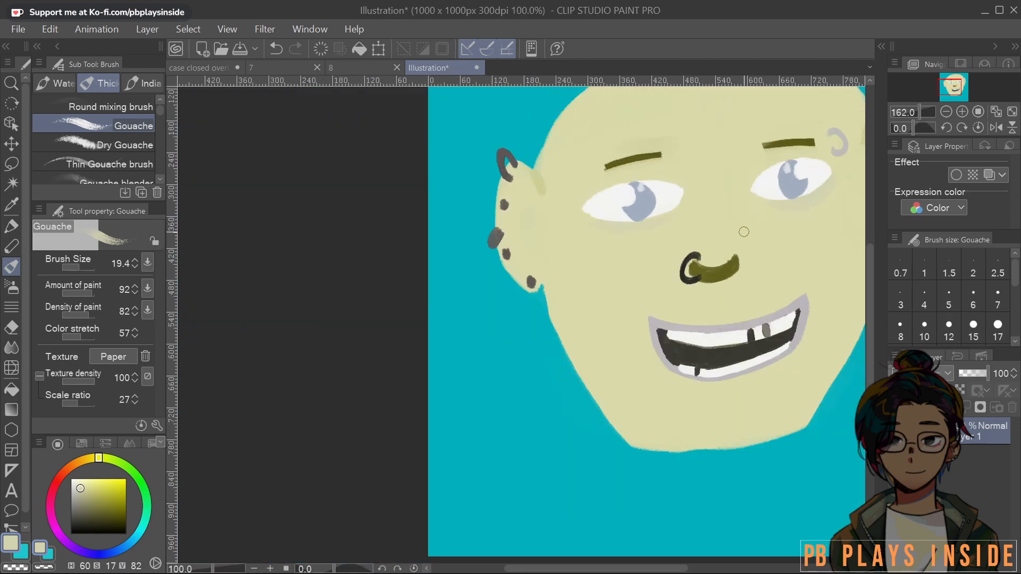
Examine the under-eye shadows on both eyes up close and against the whole face
drag(736, 205, 465, 319)
scroll(550, 291, up, 2)
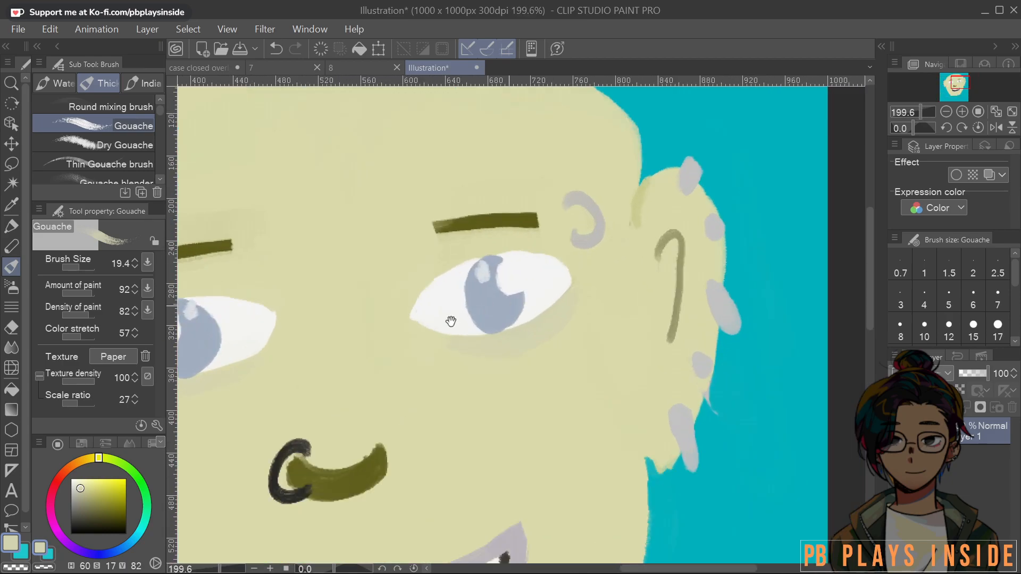
drag(368, 339, 641, 320)
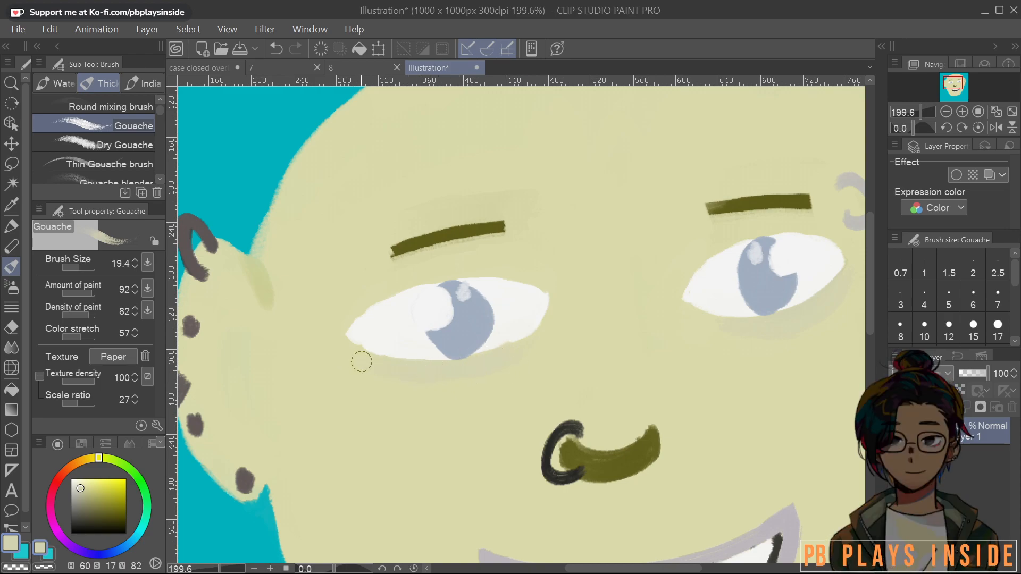
scroll(663, 252, down, 9)
drag(785, 246, 658, 252)
scroll(658, 252, down, 1)
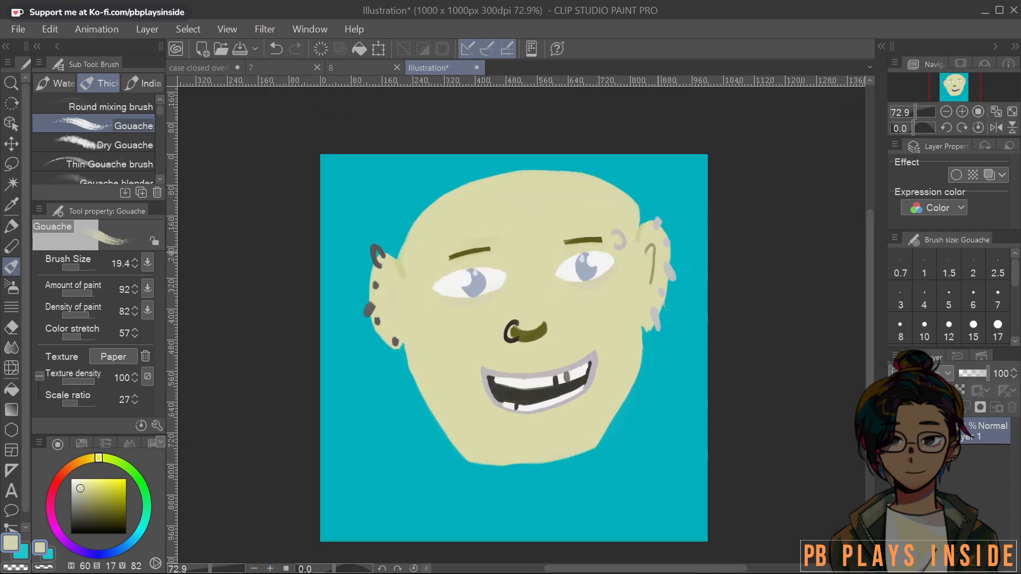
scroll(603, 251, up, 6)
drag(605, 250, 655, 196)
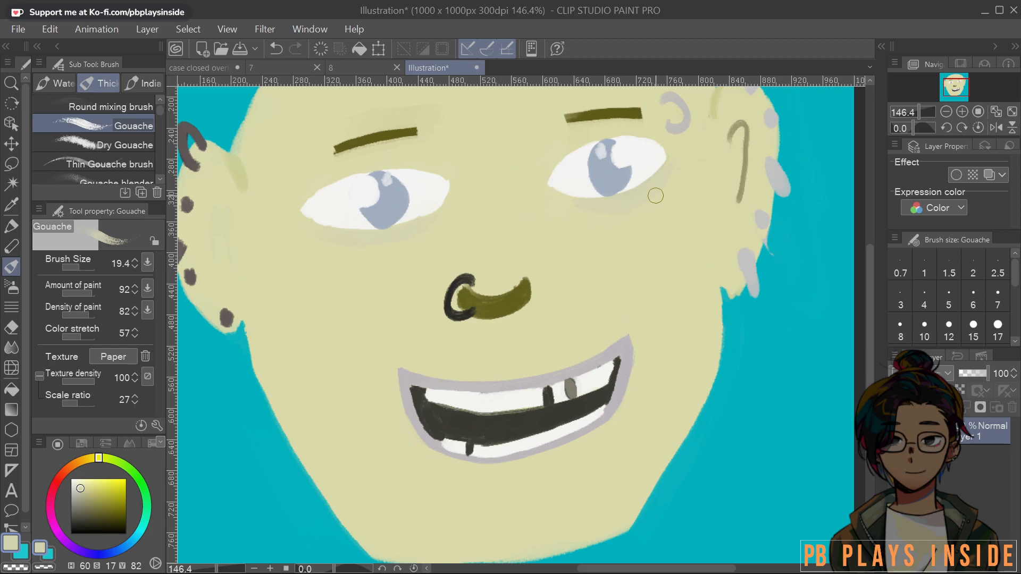
drag(737, 317, 708, 417)
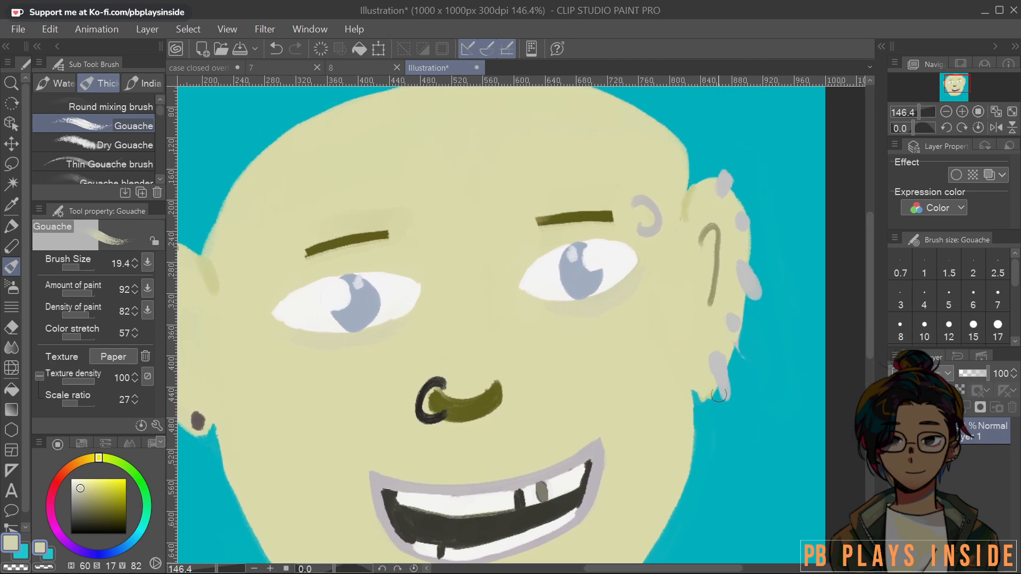
scroll(714, 377, down, 3)
scroll(681, 414, up, 4)
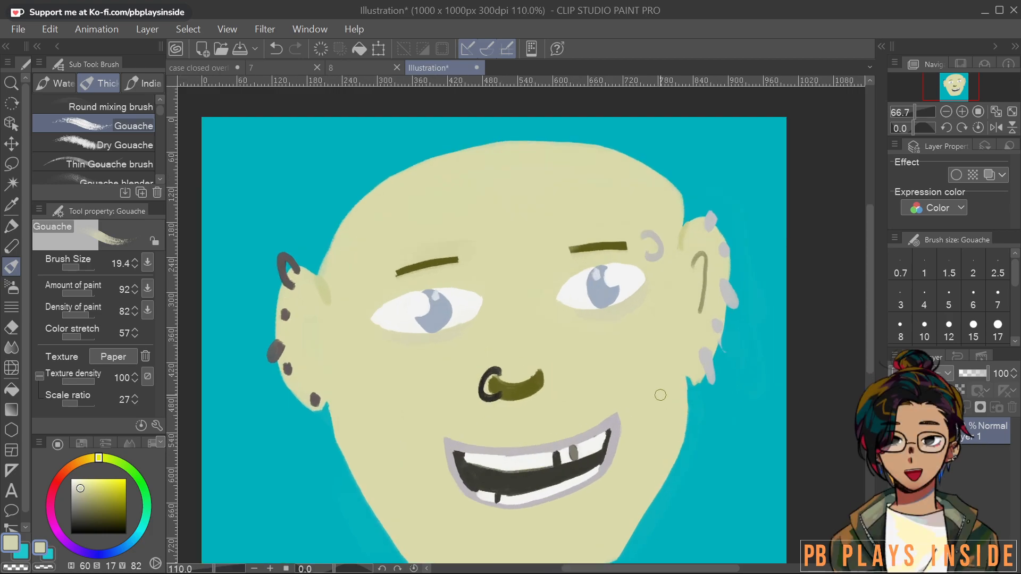
Paint faint smile lines on both cheeks, forehead wrinkles and crow's feet in H60 S17 V82 at brush size 10.7
scroll(646, 412, up, 1)
mouse_move(598, 397)
mouse_down()
mouse_move(600, 456)
mouse_move(627, 503)
mouse_up()
scroll(661, 485, down, 4)
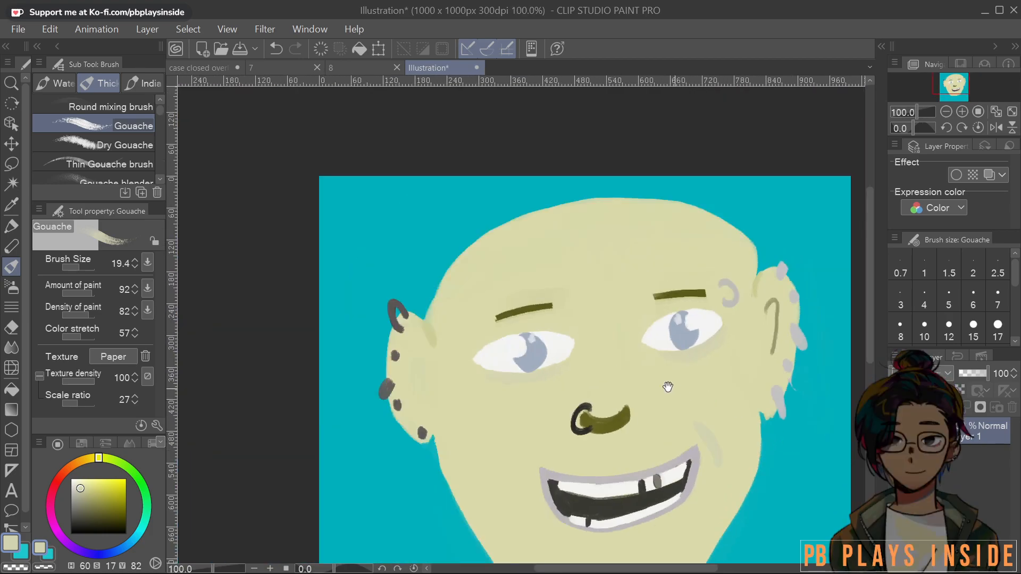
drag(634, 396, 589, 221)
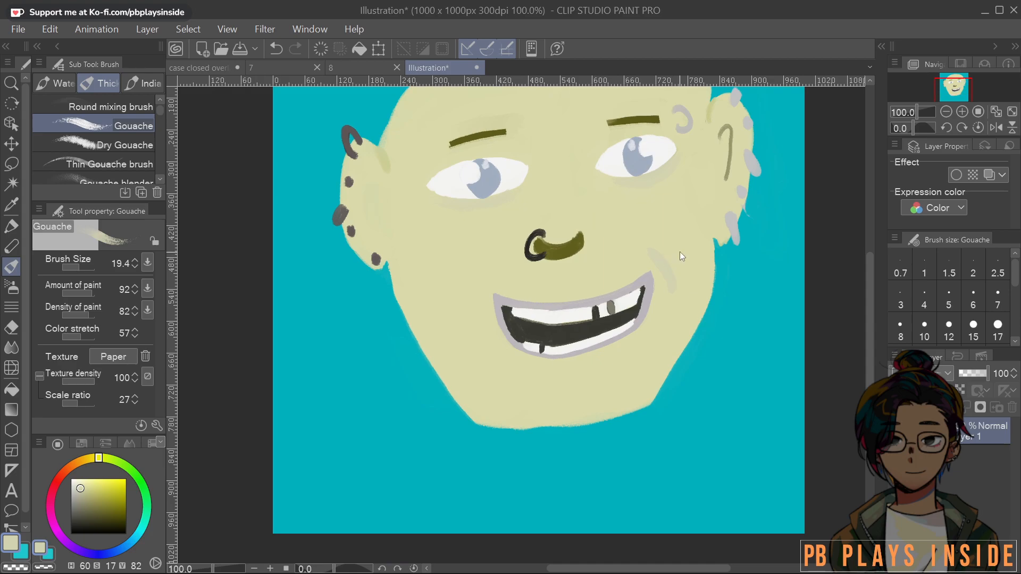
mouse_move(699, 265)
mouse_down()
mouse_move(638, 265)
mouse_move(657, 264)
mouse_up()
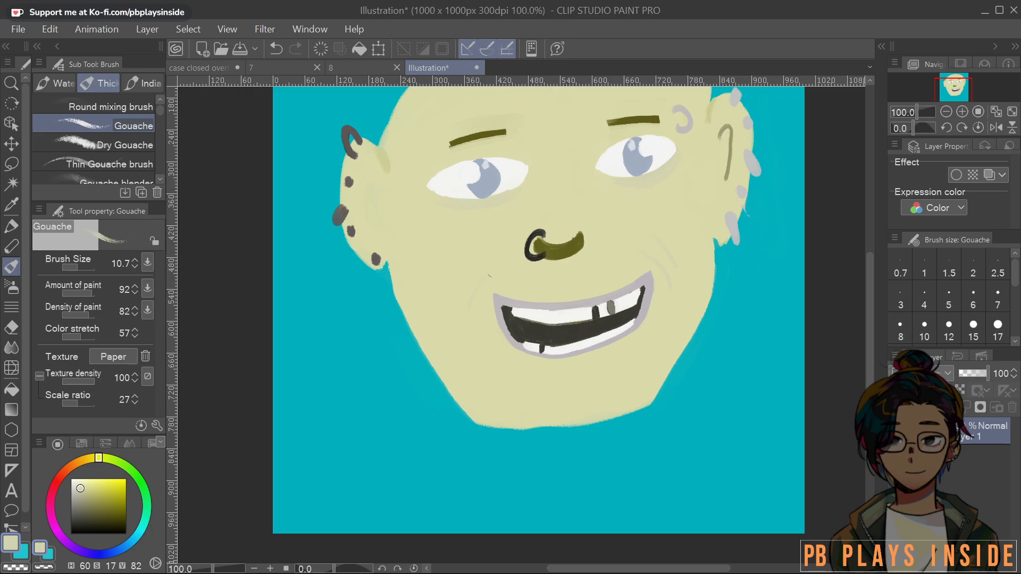
drag(701, 135, 617, 242)
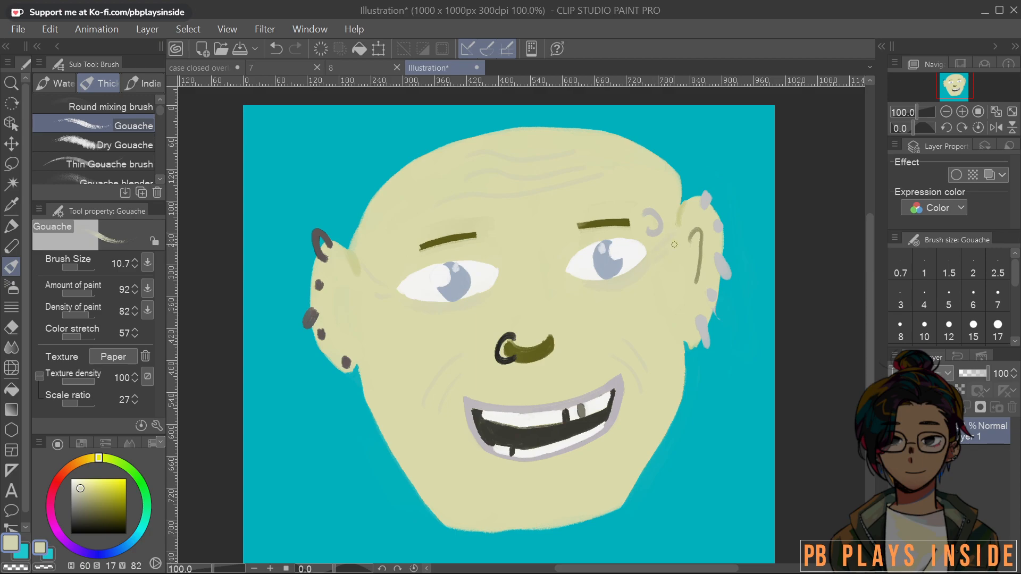
scroll(787, 378, down, 5)
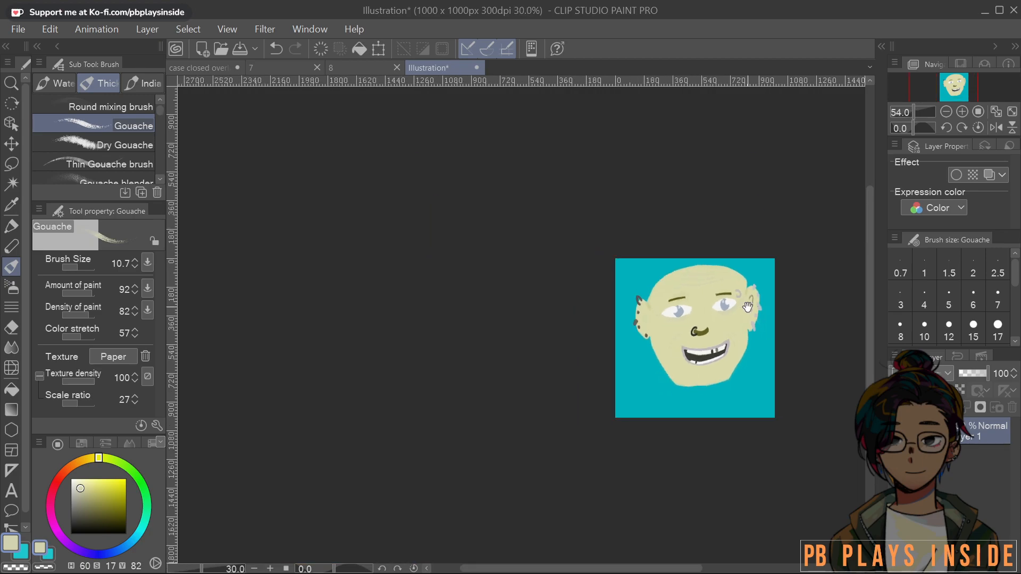
drag(775, 322, 558, 319)
scroll(580, 350, up, 6)
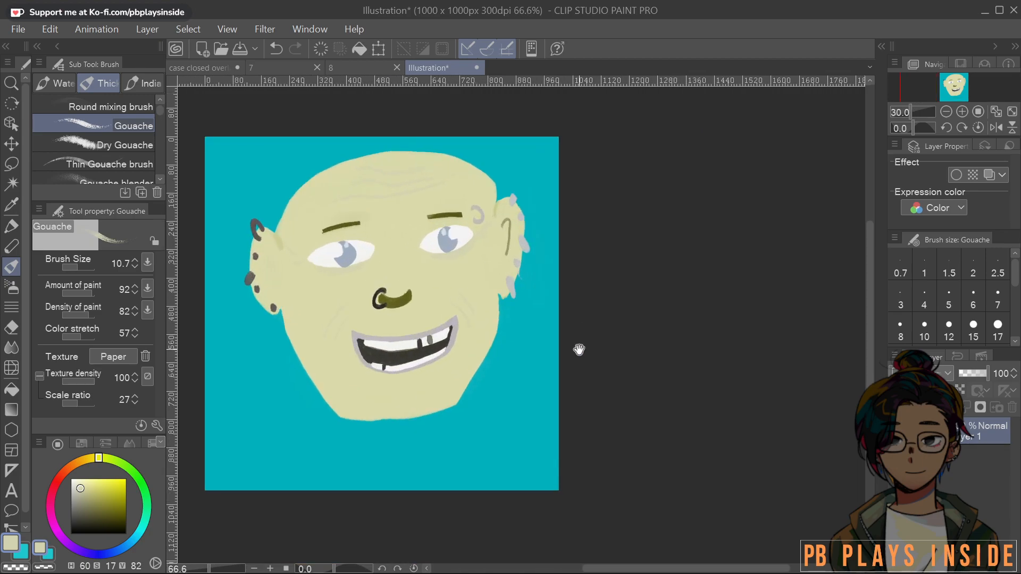
scroll(620, 387, up, 1)
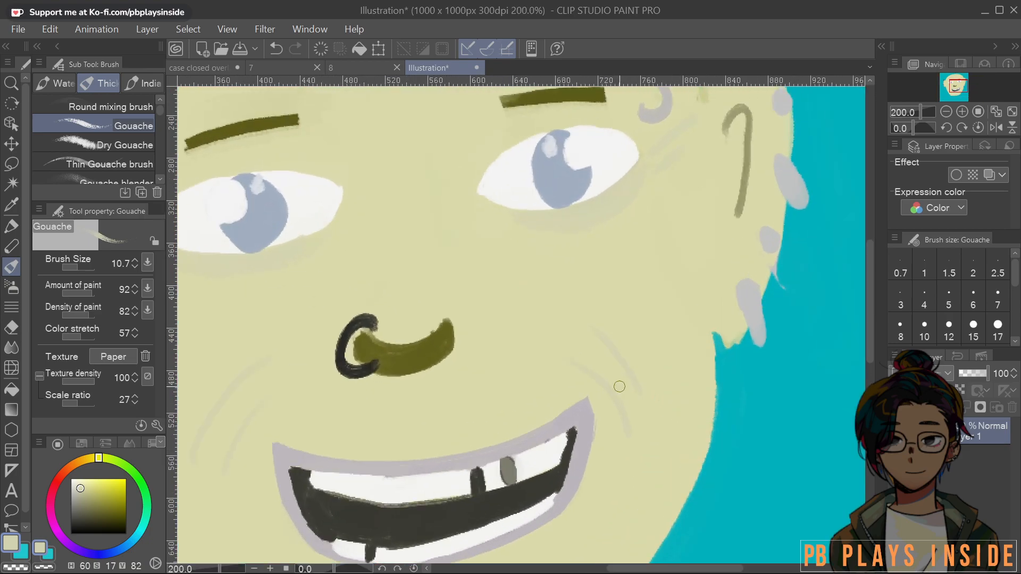
click(87, 488)
alt+click(588, 416)
drag(566, 358, 626, 429)
key(ctrl+z)
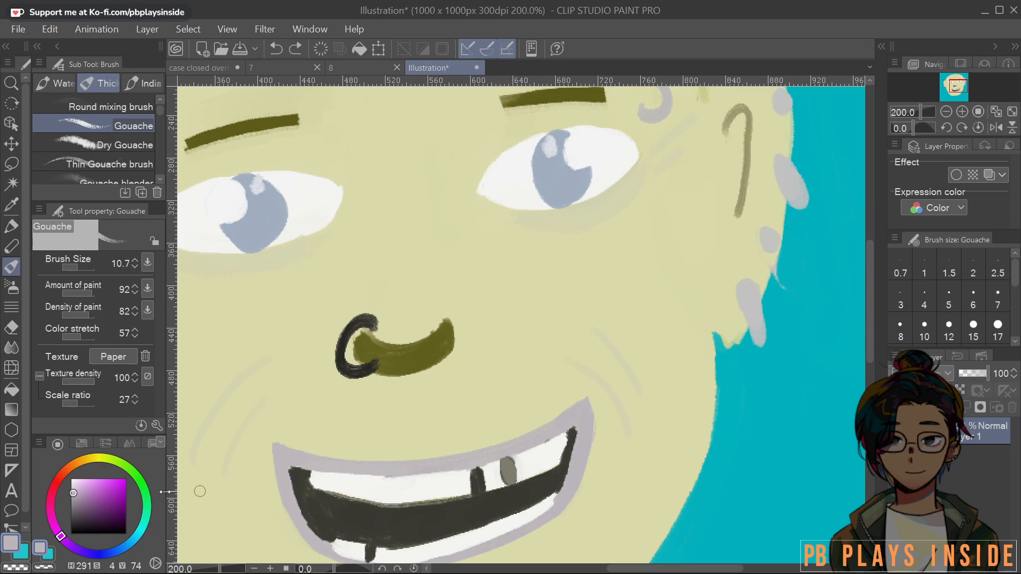
alt+click(480, 323)
drag(92, 490, 86, 497)
drag(570, 361, 626, 422)
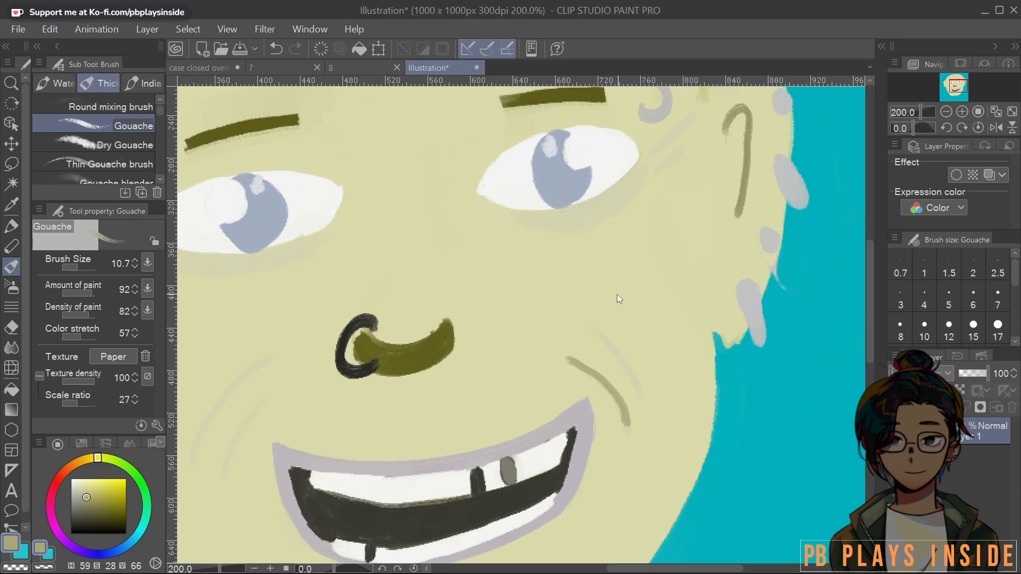
key(ctrl+z)
Choose the greyish H59 S14 V69 and retrace the right cheek's two smile lines at brush size 10.7
drag(85, 492, 88, 488)
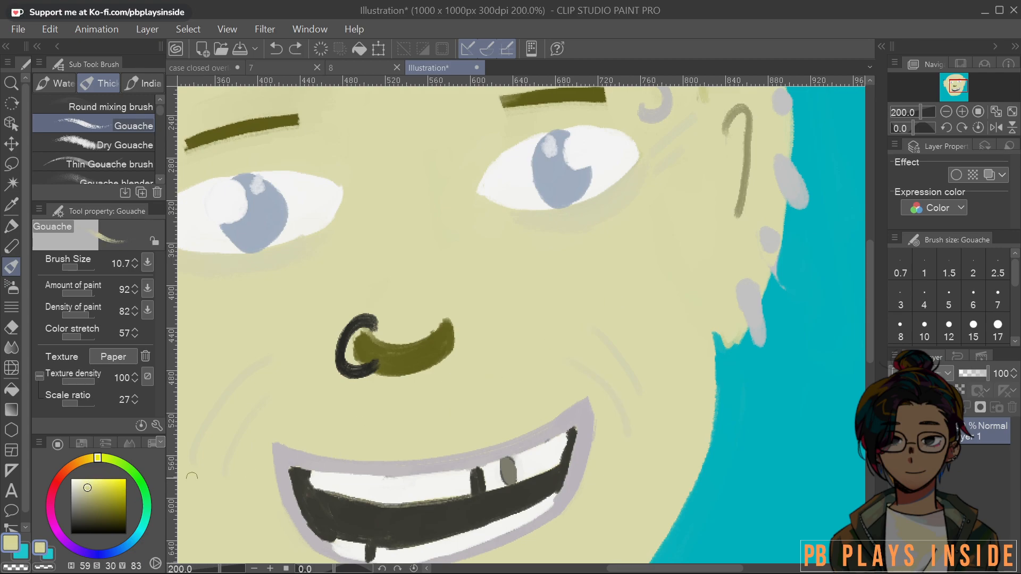
drag(89, 486, 80, 495)
mouse_move(568, 356)
mouse_down()
mouse_move(622, 407)
mouse_move(626, 426)
mouse_up()
key(ctrl+z)
drag(568, 356, 629, 431)
key(ctrl+z)
mouse_move(568, 356)
mouse_down()
mouse_move(600, 375)
mouse_move(628, 430)
mouse_up()
drag(595, 332, 634, 383)
Retrace the left cheek's two smile lines and the crow's feet beside the left eye in H59 S14 V69
scroll(602, 315, down, 8)
scroll(606, 282, up, 3)
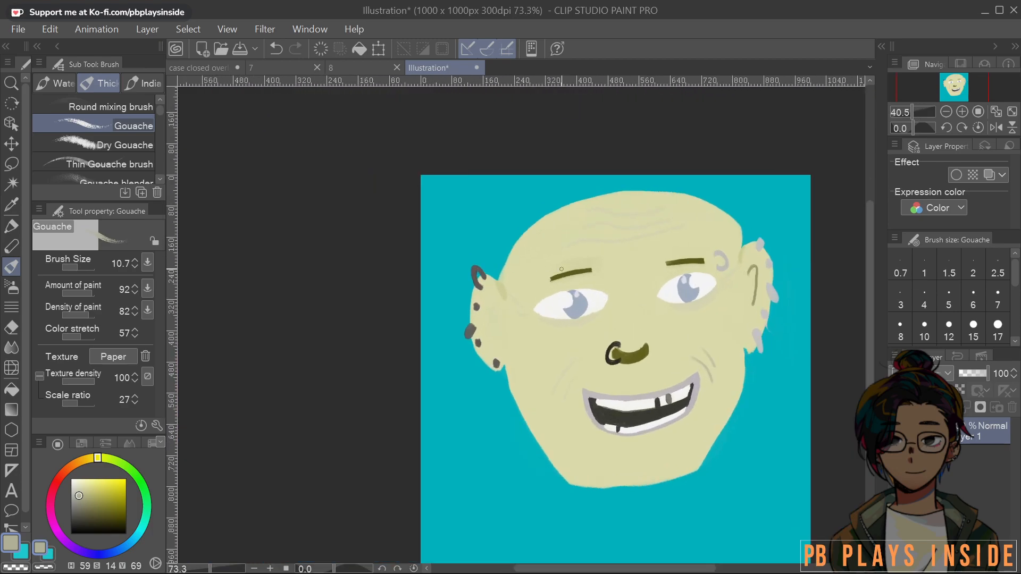
scroll(562, 269, up, 6)
drag(504, 335, 468, 394)
mouse_move(509, 296)
mouse_down()
mouse_move(456, 337)
mouse_move(432, 388)
mouse_up()
drag(535, 209, 513, 369)
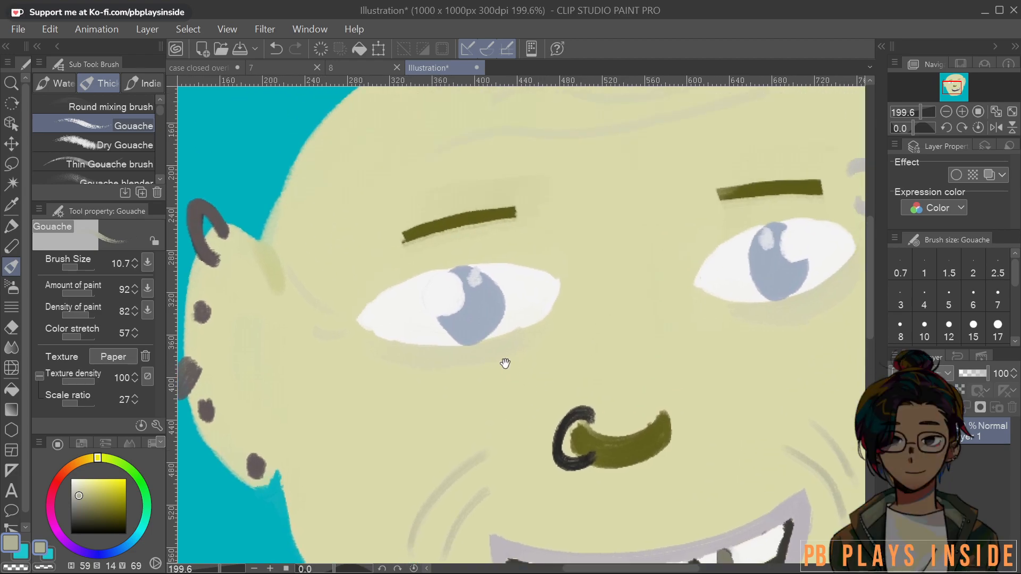
drag(288, 270, 350, 319)
drag(250, 320, 248, 401)
key(ctrl+z)
Retrace the three forehead wrinkles in the same H59 S14 V69 at brush size 10.7
mouse_move(734, 292)
mouse_down()
mouse_move(615, 383)
mouse_move(561, 346)
mouse_up()
mouse_move(271, 263)
mouse_down()
mouse_move(318, 243)
mouse_move(615, 203)
mouse_up()
drag(344, 203, 571, 180)
mouse_move(340, 158)
mouse_down()
mouse_move(408, 153)
mouse_move(506, 167)
mouse_move(575, 150)
mouse_up()
Retrace the crow's feet between the right eye and ear in H59 S14 V69, and check the wrinkles across the whole face
drag(792, 241, 629, 234)
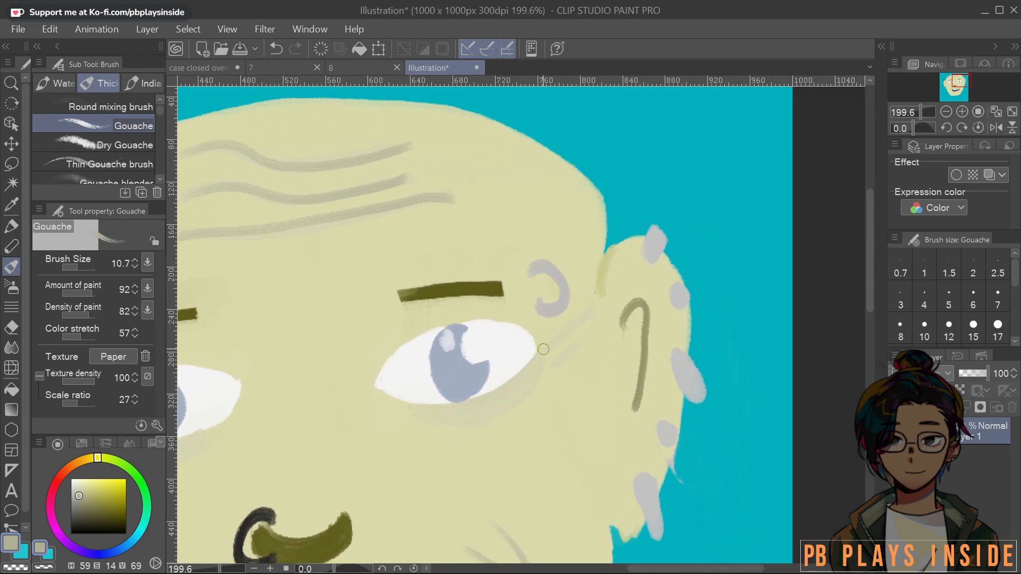
drag(555, 358, 587, 345)
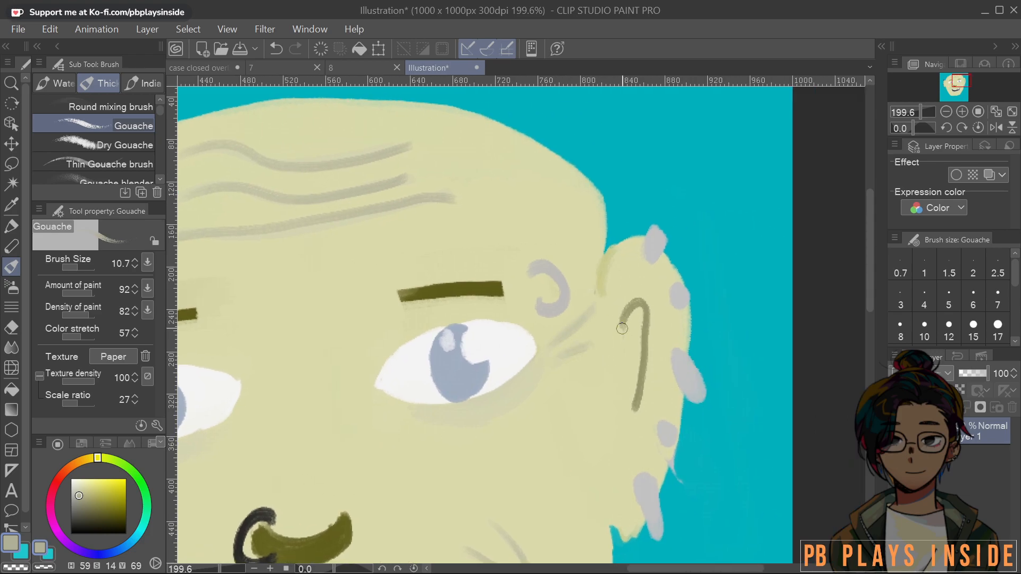
scroll(613, 403, down, 8)
scroll(595, 421, up, 3)
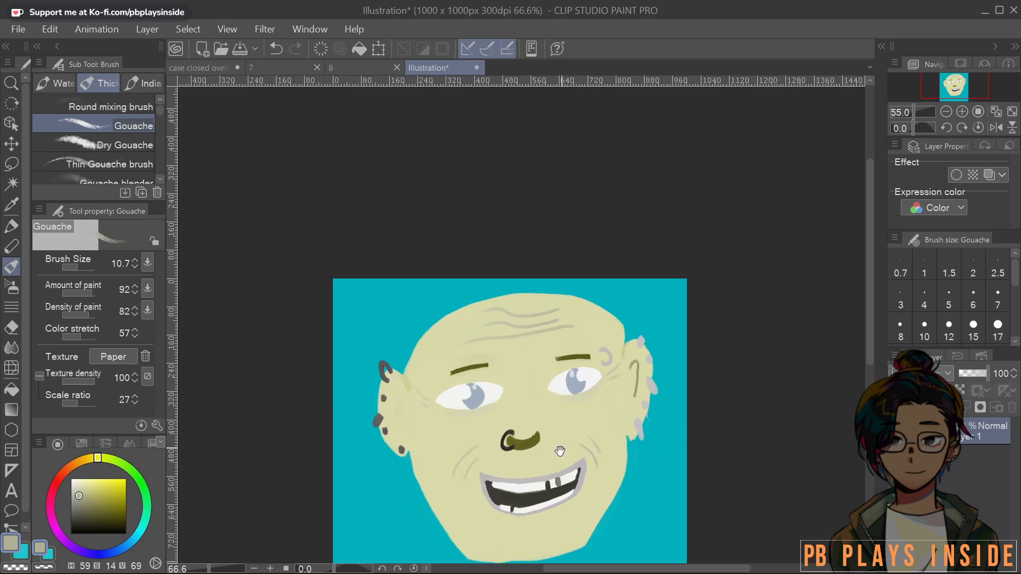
drag(516, 504, 602, 366)
scroll(601, 366, up, 4)
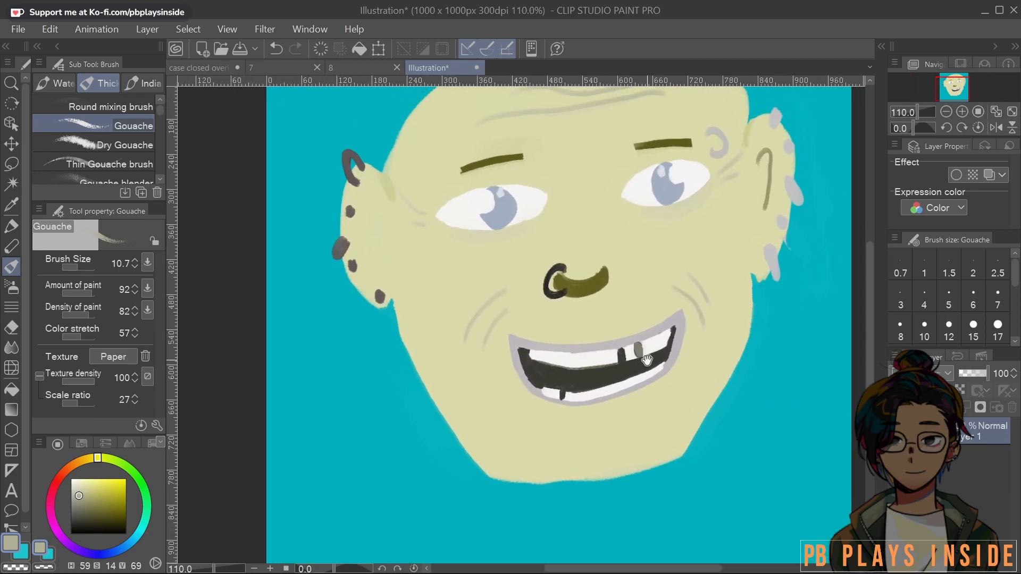
Pick the olive-grey of the right ear's inner line and paint a matching curved line inside the left ear
alt+click(768, 188)
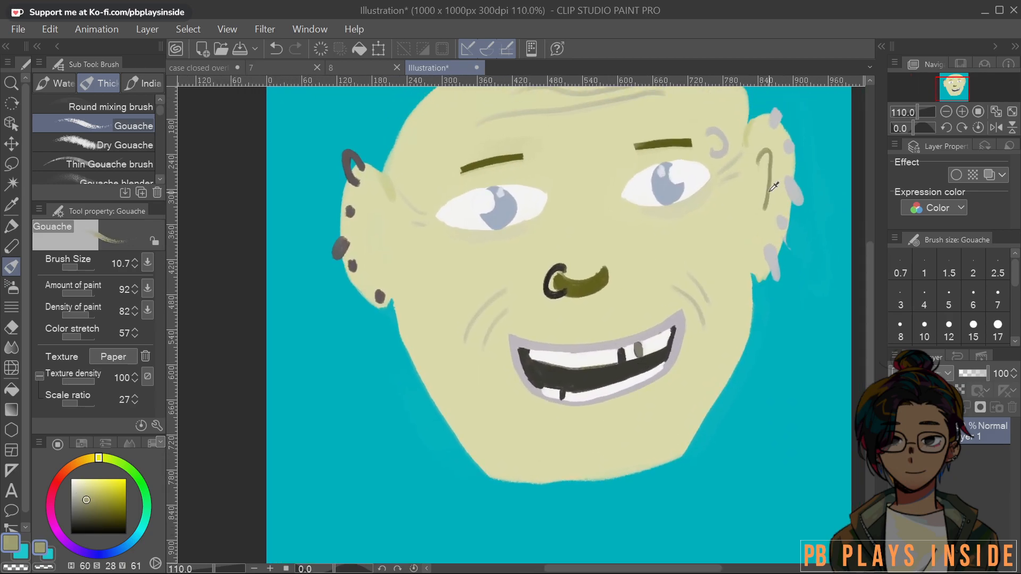
mouse_move(376, 218)
mouse_down()
mouse_move(366, 223)
mouse_move(374, 263)
mouse_up()
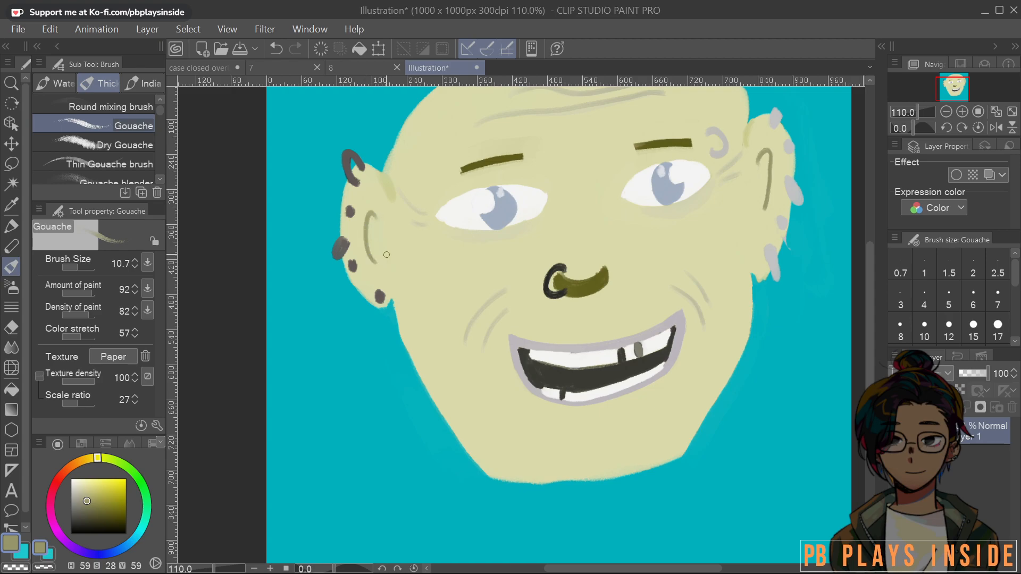
Trim the chin's lower edge with the background teal H184 S100 V74, leaving a small notch in the middle
alt+click(608, 511)
mouse_move(535, 488)
mouse_down()
mouse_move(578, 470)
mouse_move(644, 472)
mouse_up()
drag(574, 481, 616, 478)
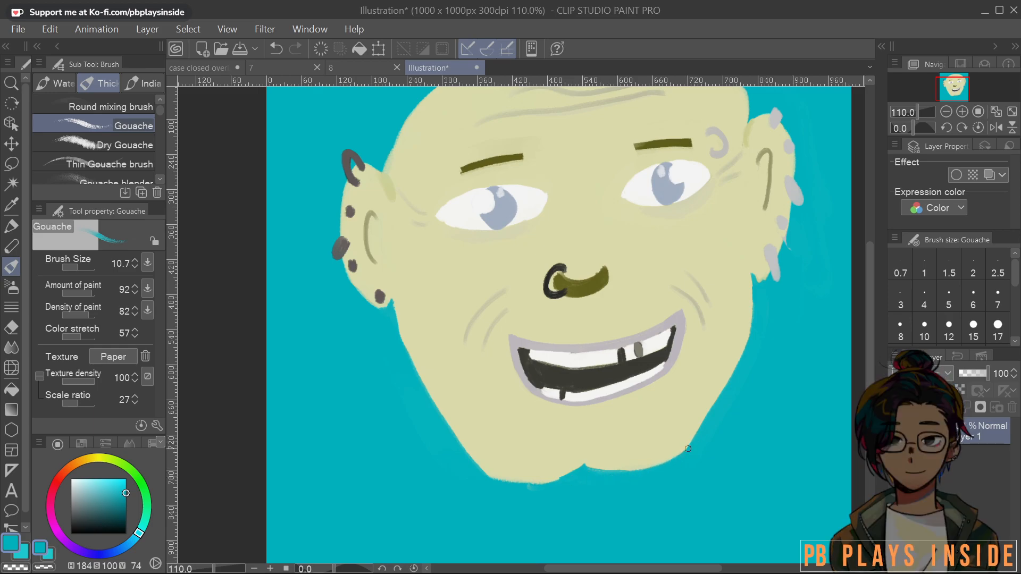
mouse_move(463, 467)
mouse_down()
mouse_move(450, 445)
mouse_move(480, 471)
mouse_move(574, 477)
mouse_up()
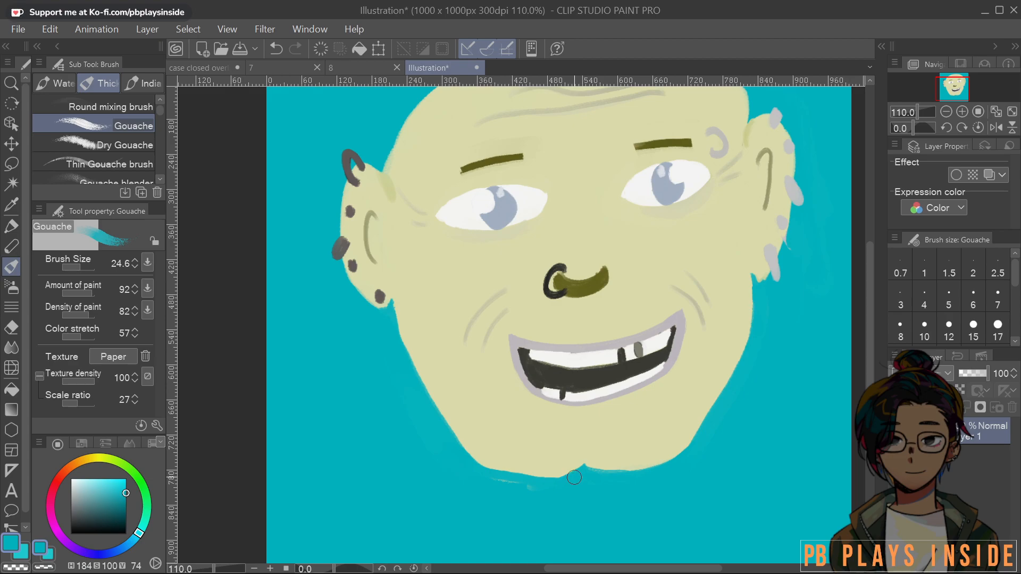
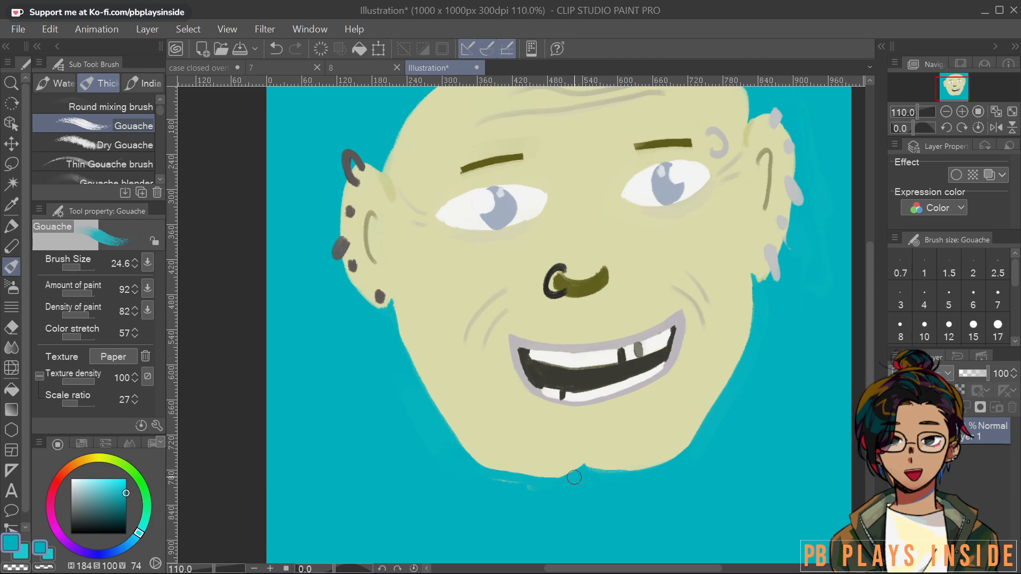
Try a pointed olive-brown shadow beneath the chin in H51 S34 V41 at brush size 24.6
drag(717, 458, 679, 424)
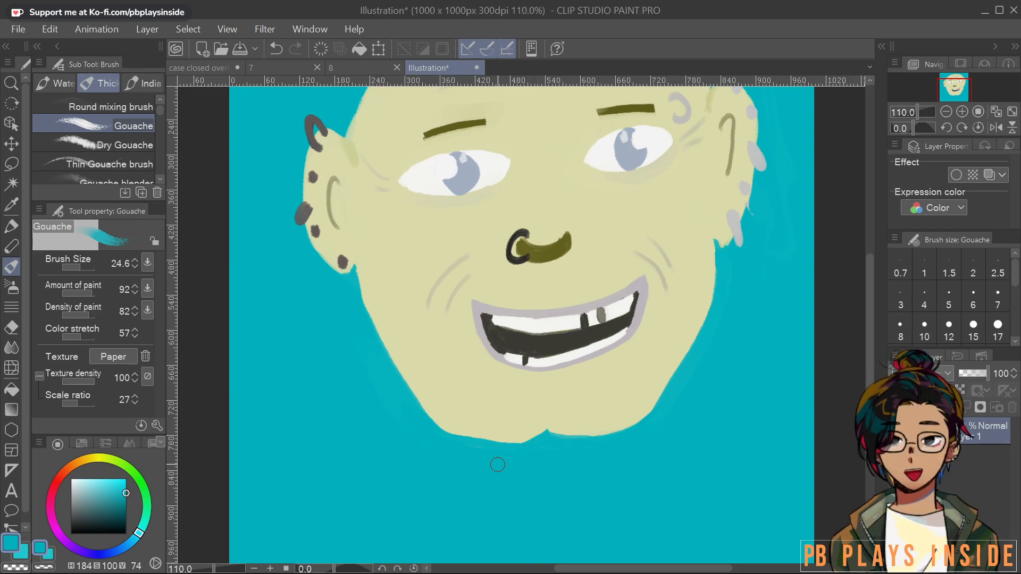
alt+click(627, 424)
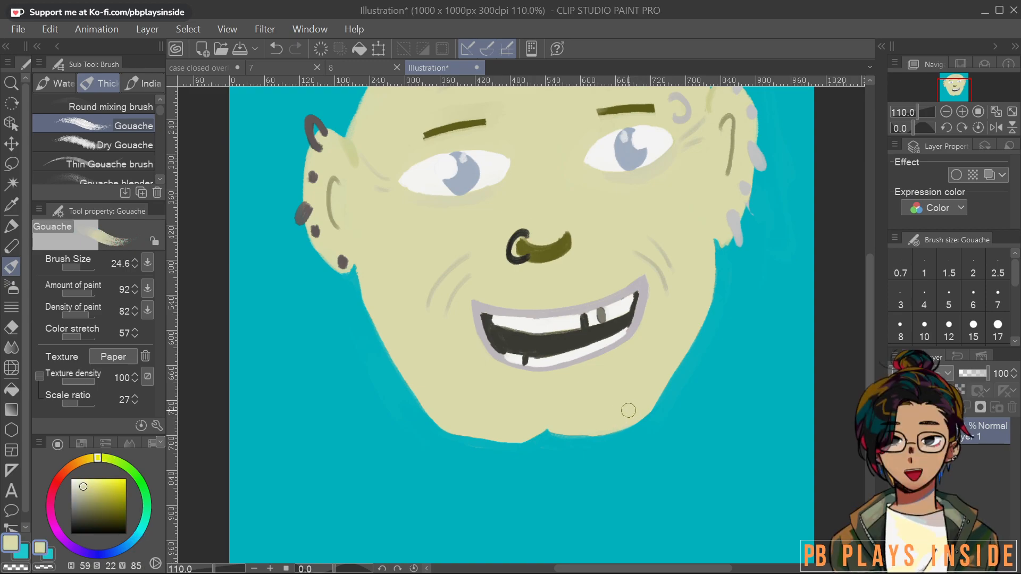
click(89, 511)
click(91, 458)
scroll(633, 415, up, 3)
drag(573, 473, 558, 378)
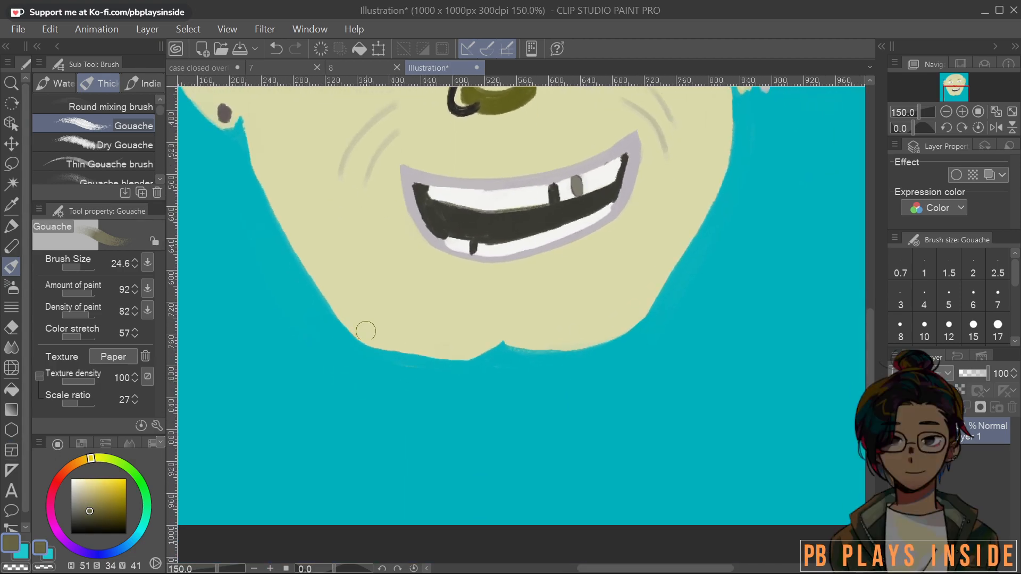
mouse_move(351, 343)
mouse_down()
mouse_move(382, 359)
mouse_move(481, 375)
mouse_move(479, 366)
mouse_move(413, 370)
mouse_up()
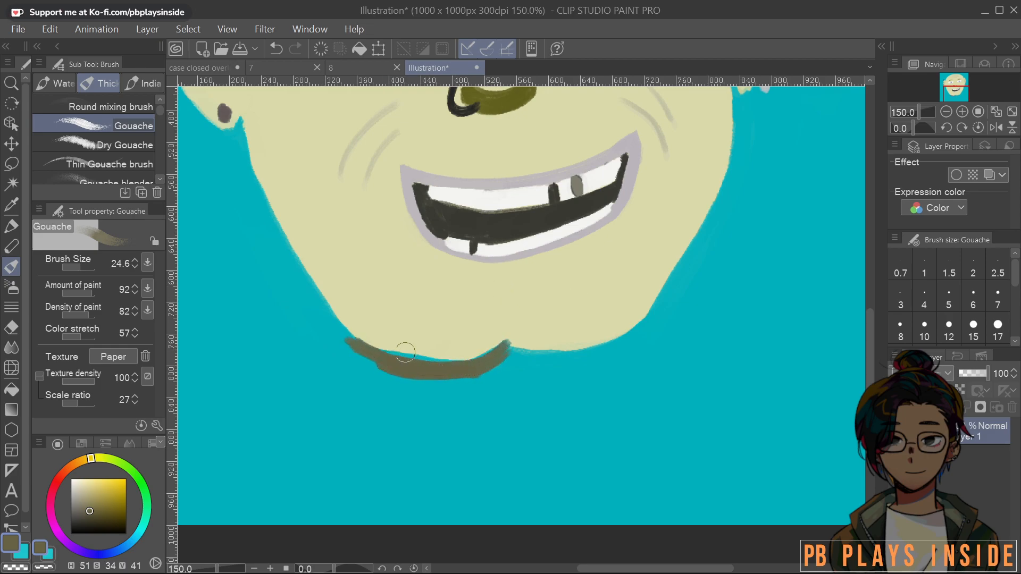
mouse_move(503, 350)
mouse_down()
mouse_move(611, 348)
mouse_move(643, 326)
mouse_move(548, 400)
mouse_move(587, 367)
mouse_move(540, 393)
mouse_move(563, 367)
mouse_move(483, 384)
mouse_up()
mouse_move(351, 346)
mouse_down()
mouse_move(446, 390)
mouse_move(531, 409)
mouse_up()
mouse_move(511, 375)
mouse_down()
mouse_move(482, 383)
mouse_move(503, 394)
mouse_up()
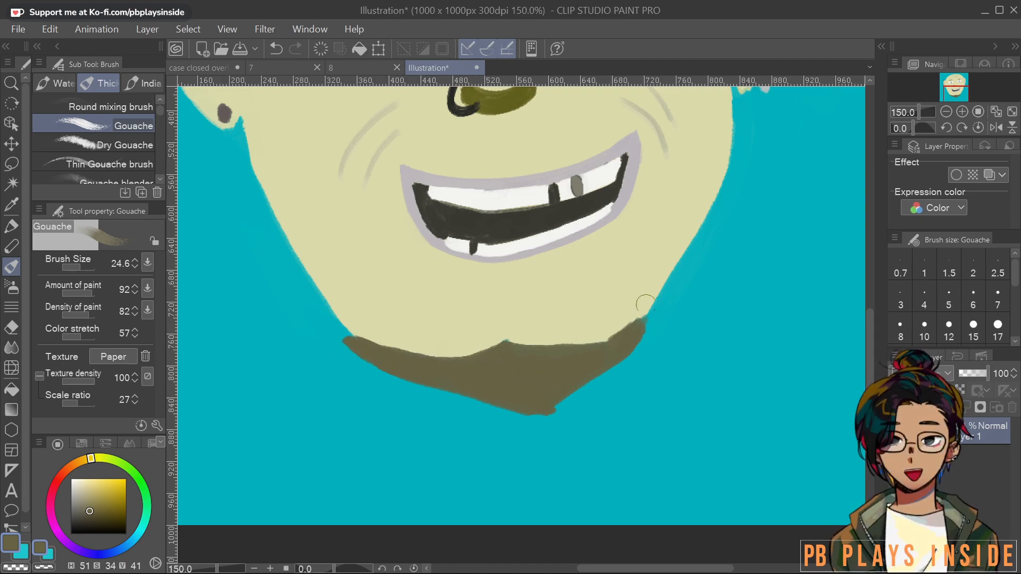
drag(538, 410, 633, 343)
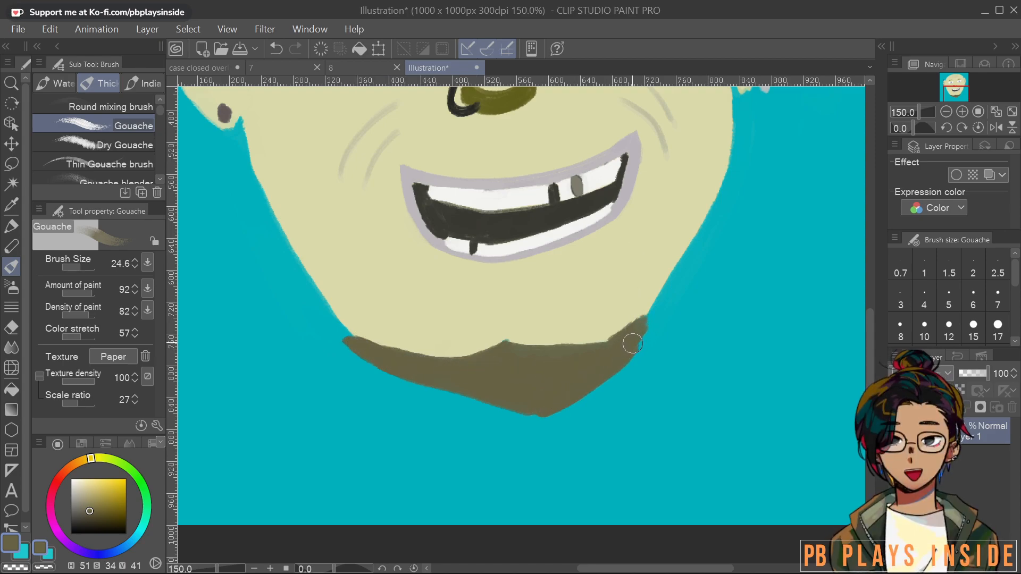
mouse_move(553, 406)
mouse_down()
mouse_move(515, 413)
mouse_move(499, 399)
mouse_up()
Undo all the olive-brown shadow strokes beneath the chin
scroll(567, 353, down, 4)
scroll(583, 399, up, 1)
scroll(603, 376, up, 4)
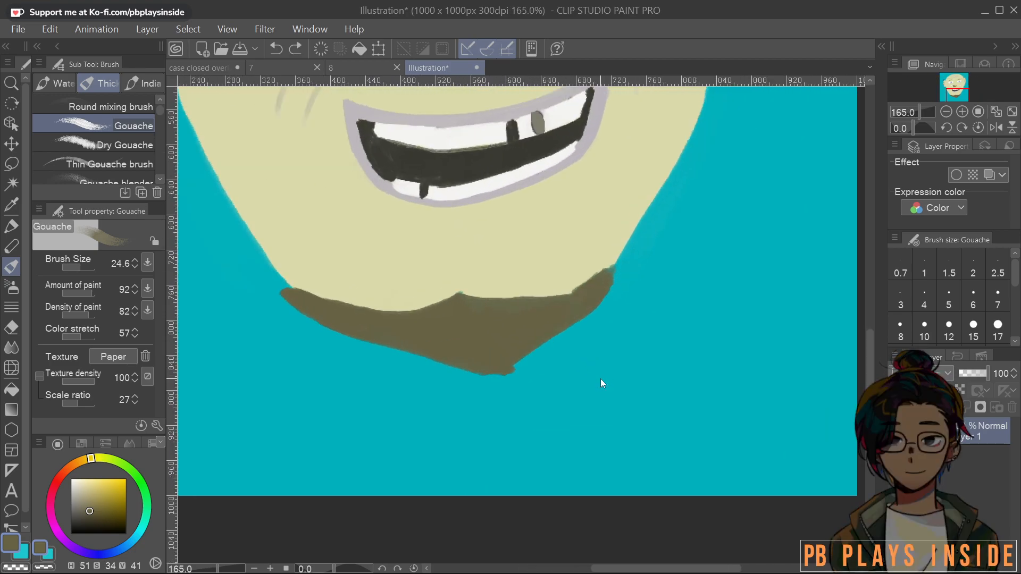
key(ctrl+z)
key(ctrl+z)
key(ctrl+z)
key(ctrl+z)
key(ctrl+z)
key(ctrl+z)
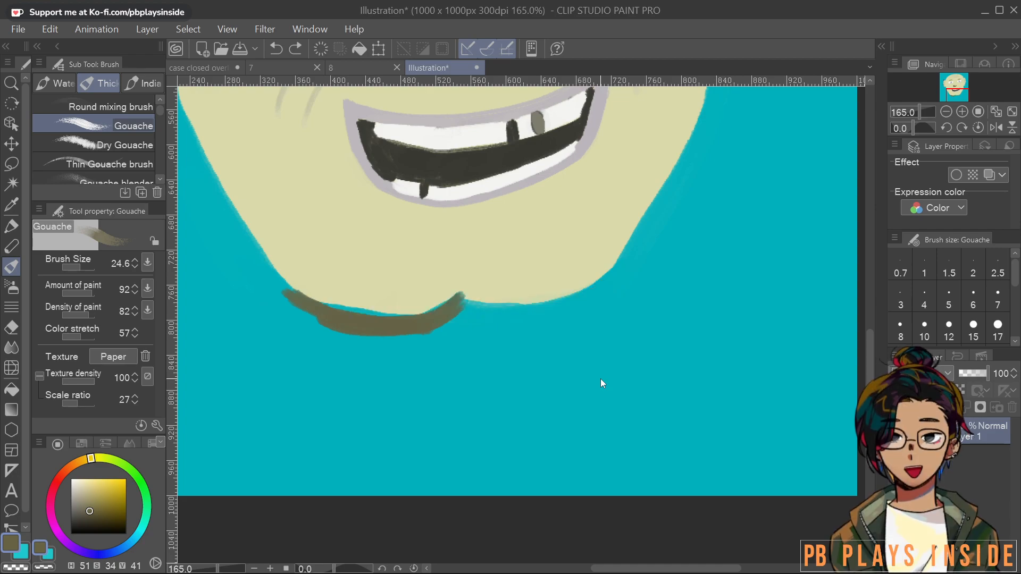
key(ctrl+z)
Choose the greyer H51 S17 V50 and paint a V-shaped shadow beneath the chin spanning the full jaw width
click(80, 505)
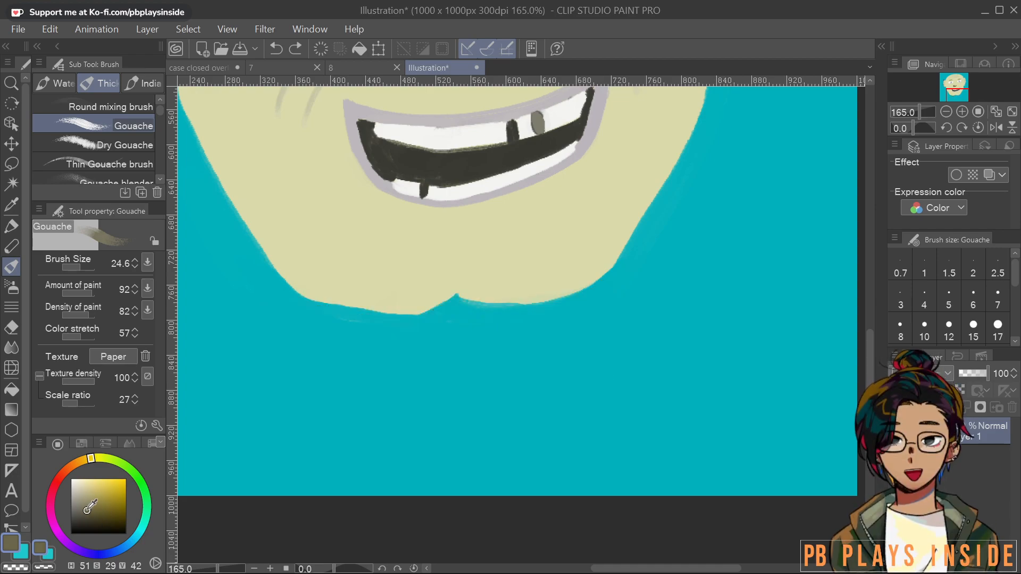
mouse_move(274, 287)
mouse_down()
mouse_move(319, 310)
mouse_move(405, 326)
mouse_move(483, 307)
mouse_move(547, 313)
mouse_move(585, 290)
mouse_move(518, 309)
mouse_move(453, 299)
mouse_move(462, 298)
mouse_move(393, 322)
mouse_move(308, 307)
mouse_move(284, 297)
mouse_move(285, 283)
mouse_move(311, 305)
mouse_move(377, 317)
mouse_move(305, 281)
mouse_move(281, 288)
mouse_move(319, 331)
mouse_move(415, 382)
mouse_up()
key(ctrl+z)
key(ctrl+z)
drag(596, 290, 437, 396)
mouse_move(321, 320)
mouse_down()
mouse_move(449, 393)
mouse_move(352, 328)
mouse_move(448, 373)
mouse_move(471, 362)
mouse_move(441, 321)
mouse_move(492, 341)
mouse_move(509, 339)
mouse_move(505, 326)
mouse_move(529, 324)
mouse_up()
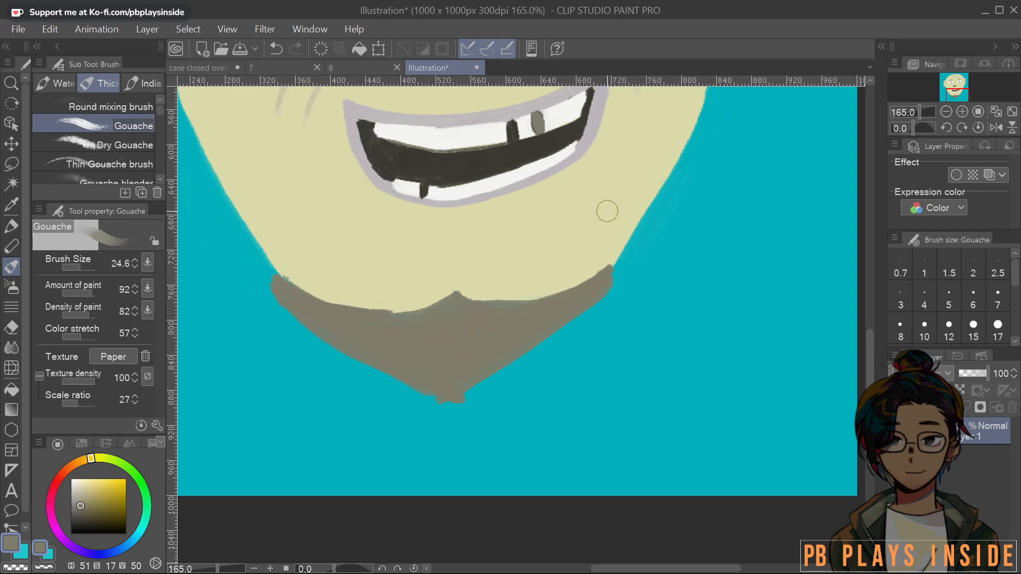
Paint the neck around and below the grey shadow in the skin colour H59 S22 V85
alt+click(604, 244)
drag(606, 268, 594, 393)
mouse_move(593, 315)
mouse_down()
mouse_move(469, 394)
mouse_move(479, 437)
mouse_move(489, 386)
mouse_move(511, 447)
mouse_move(521, 362)
mouse_move(537, 414)
mouse_move(547, 416)
mouse_move(551, 346)
mouse_move(584, 373)
mouse_up()
drag(601, 315, 607, 404)
mouse_move(273, 283)
mouse_down()
mouse_move(284, 324)
mouse_move(376, 381)
mouse_move(469, 416)
mouse_move(350, 361)
mouse_up()
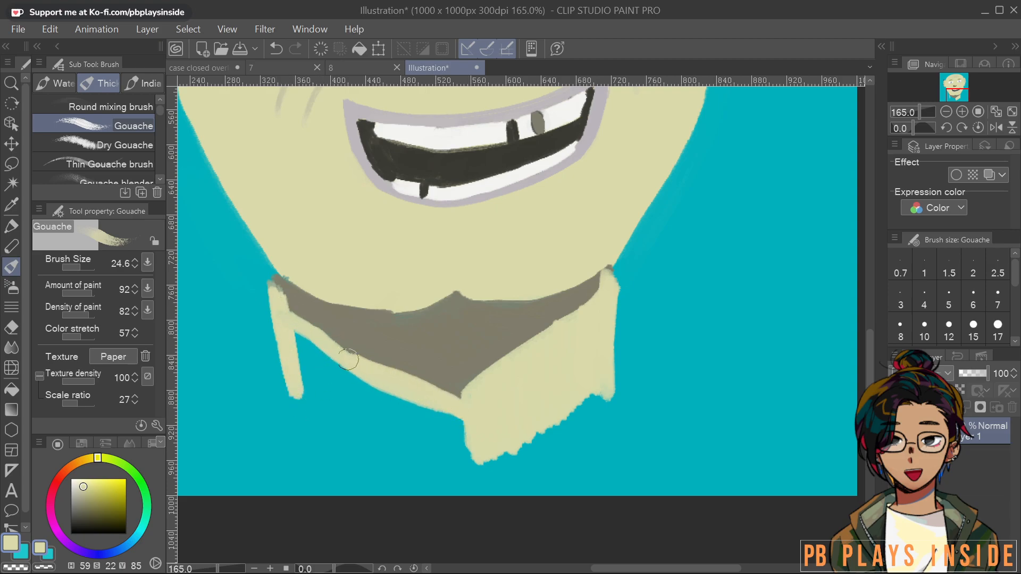
mouse_move(289, 350)
mouse_down()
mouse_move(296, 392)
mouse_move(312, 386)
mouse_move(329, 350)
mouse_move(355, 411)
mouse_move(378, 414)
mouse_move(384, 378)
mouse_move(417, 429)
mouse_move(458, 421)
mouse_up()
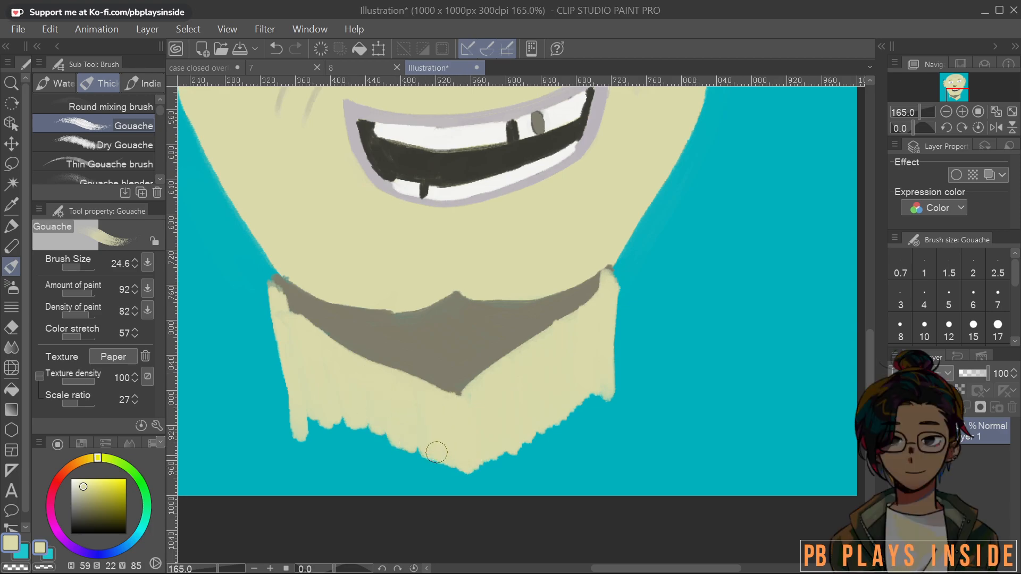
mouse_move(388, 406)
mouse_down()
mouse_move(388, 452)
mouse_move(363, 405)
mouse_move(343, 400)
mouse_move(344, 444)
mouse_up()
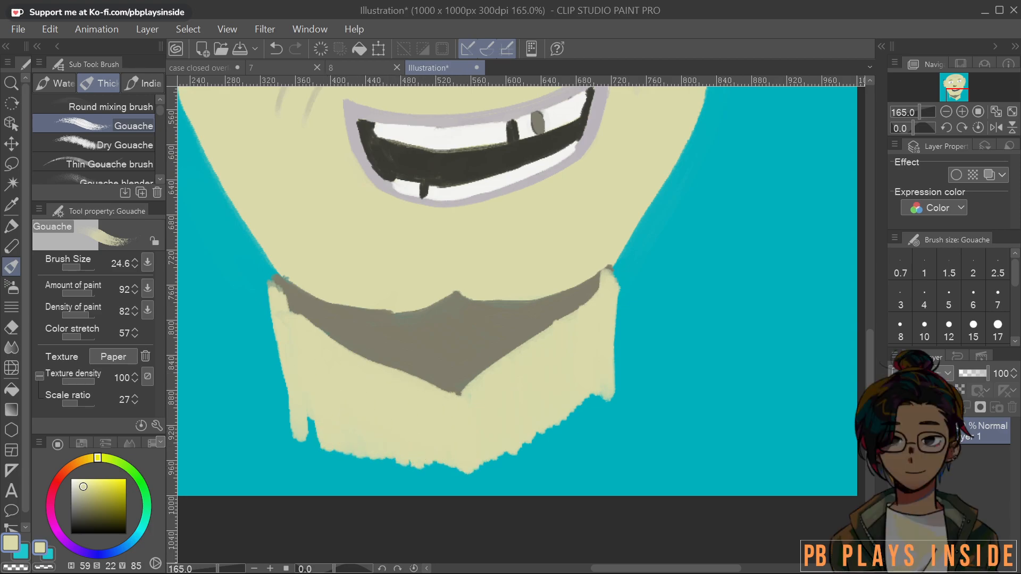
Choose a lighter warm grey and repaint the V-shaped neck shadow at brush size 24.6
scroll(337, 422, down, 12)
scroll(401, 453, up, 12)
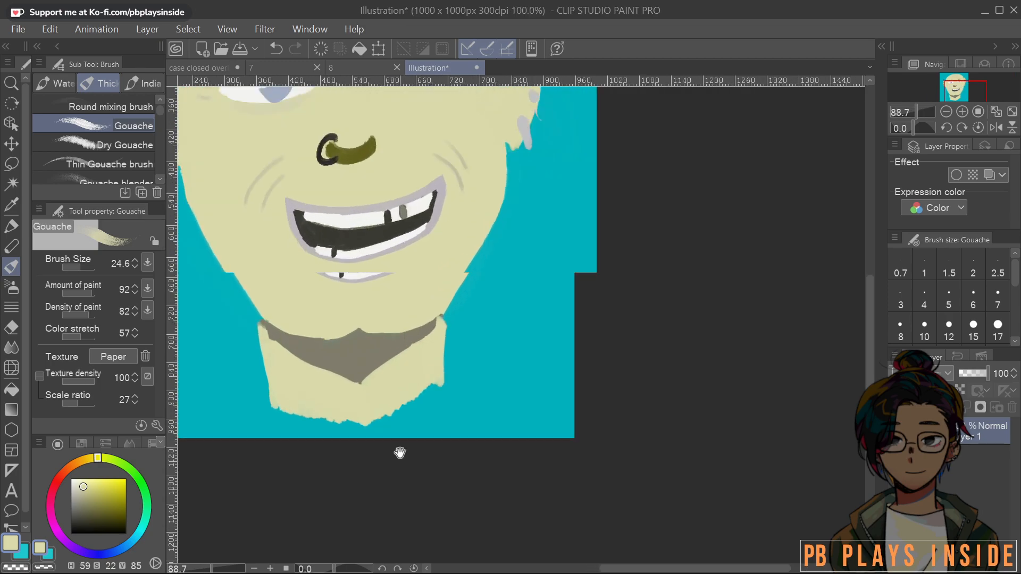
drag(311, 309, 486, 386)
scroll(486, 386, up, 3)
alt+click(562, 384)
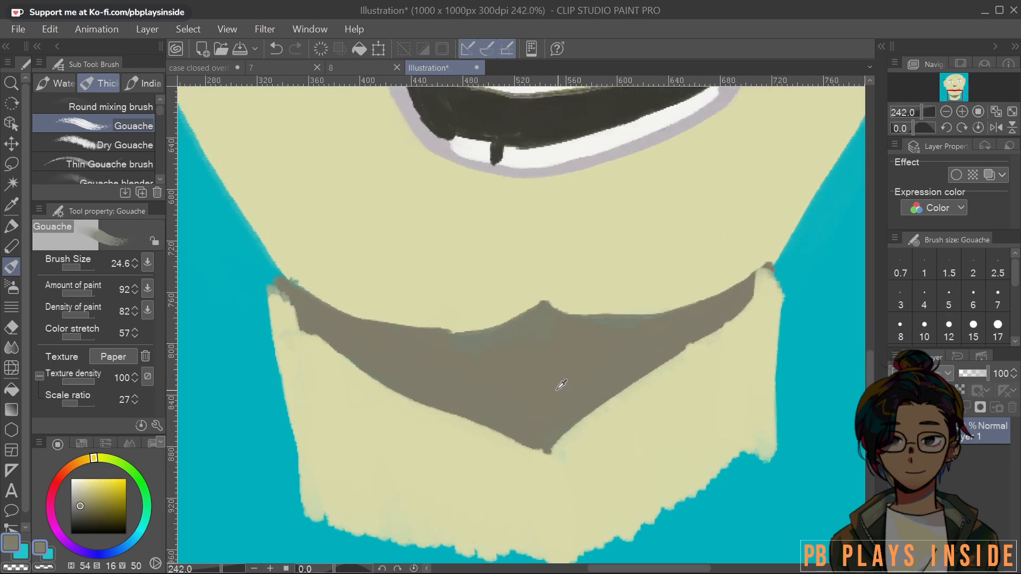
drag(80, 506, 79, 495)
mouse_move(579, 370)
mouse_down()
mouse_move(610, 354)
mouse_move(603, 367)
mouse_move(760, 276)
mouse_move(670, 322)
mouse_move(682, 316)
mouse_move(613, 326)
mouse_move(544, 311)
mouse_move(431, 340)
mouse_move(348, 323)
mouse_move(288, 287)
mouse_up()
mouse_move(328, 337)
mouse_down()
mouse_move(546, 400)
mouse_move(635, 367)
mouse_move(566, 349)
mouse_move(575, 341)
mouse_move(524, 386)
mouse_move(496, 389)
mouse_move(444, 355)
mouse_up()
Trim the shadow's lower edge with skin H59 S22 V85, and cover the leftover dark rim in grey H55 S13 V71
alt+click(401, 452)
mouse_move(282, 318)
mouse_down()
mouse_move(386, 381)
mouse_move(583, 463)
mouse_up()
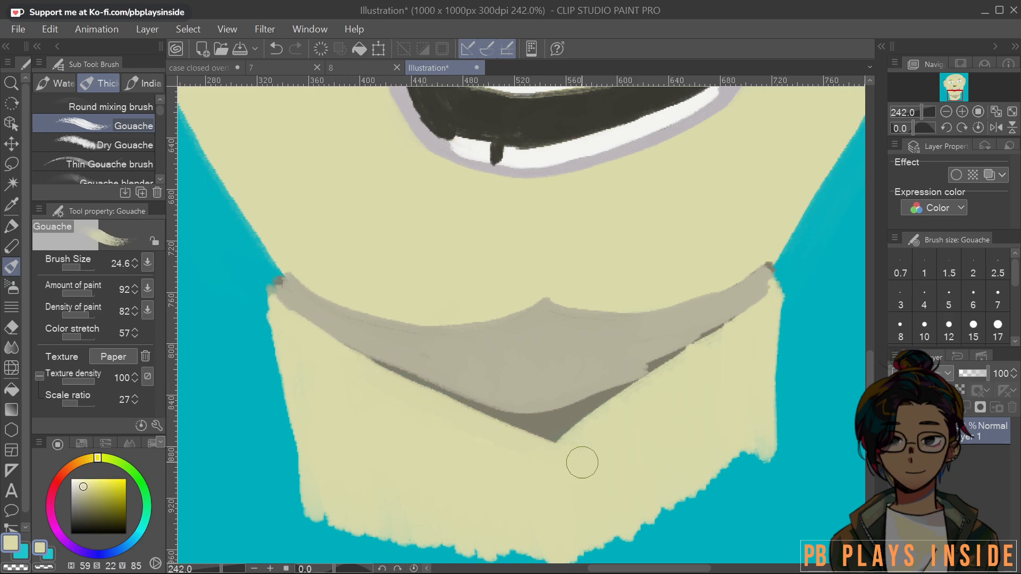
mouse_move(537, 436)
mouse_down()
mouse_move(755, 319)
mouse_move(568, 423)
mouse_up()
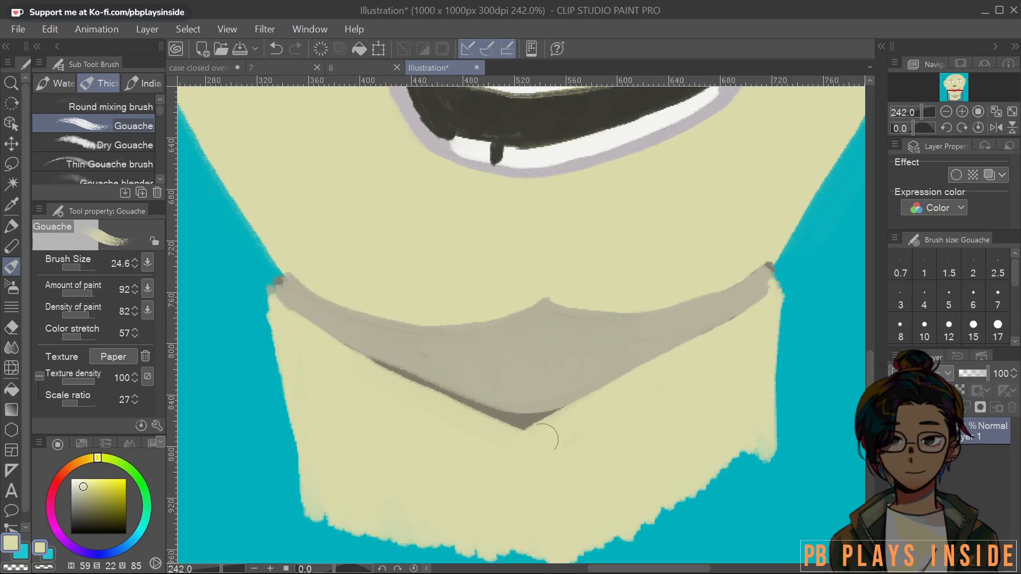
drag(388, 378, 573, 438)
drag(603, 396, 529, 432)
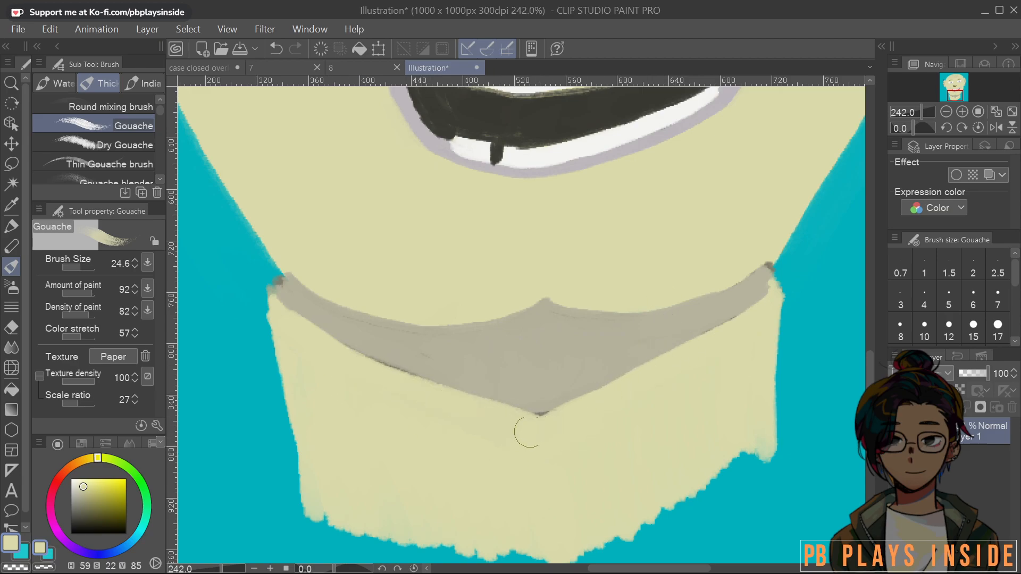
alt+click(570, 376)
drag(371, 353, 412, 368)
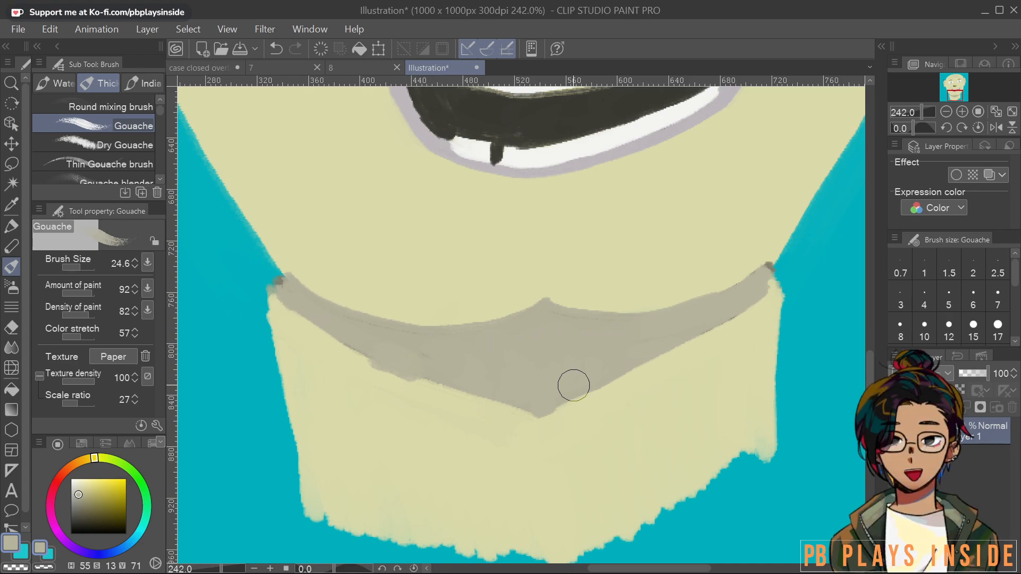
Cover the dark remnants at both ends of the neck shadow in H55 S13 V71 at brush size 8.5
scroll(534, 306, down, 9)
scroll(645, 335, up, 17)
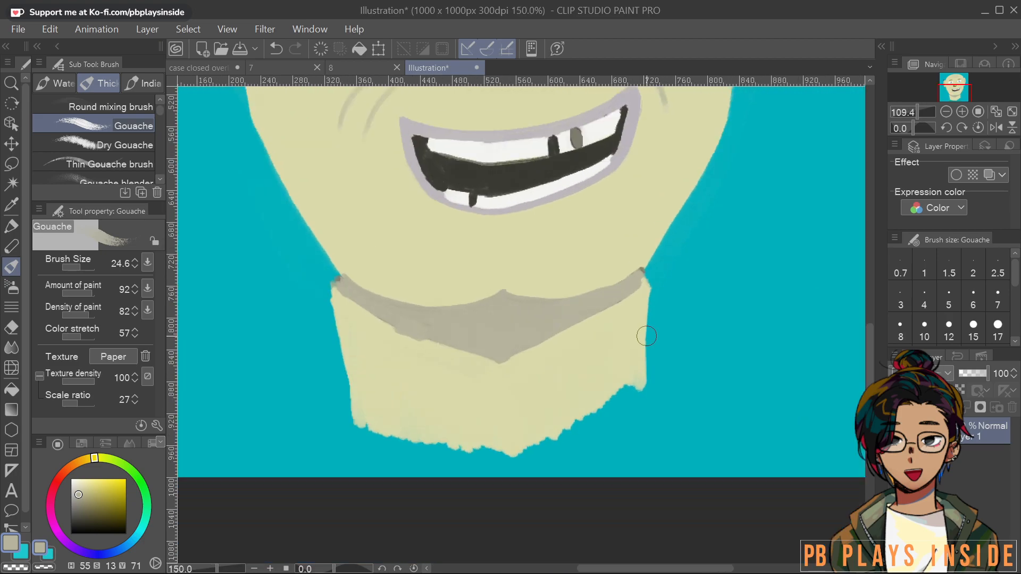
drag(536, 235, 571, 398)
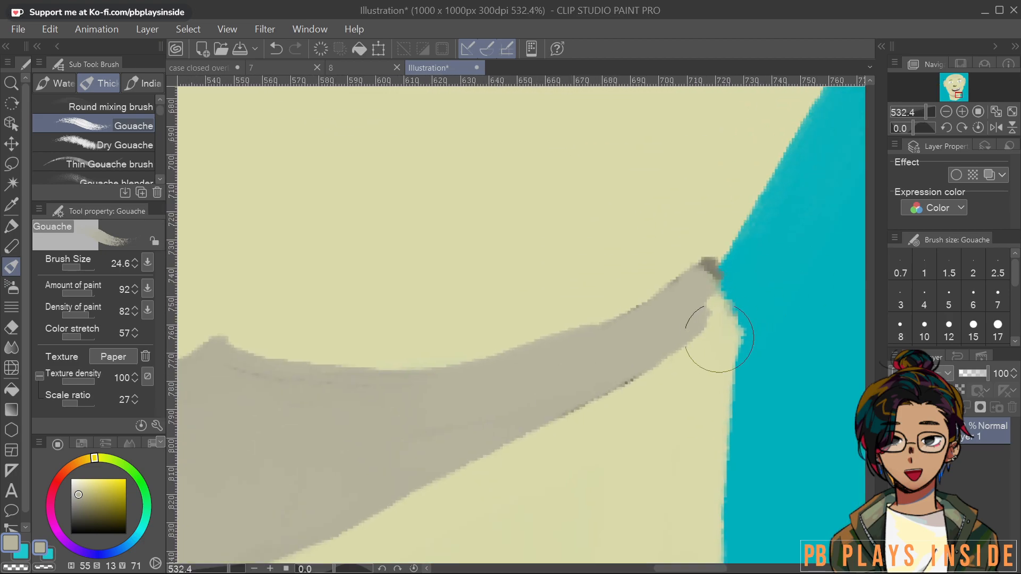
mouse_move(741, 319)
mouse_down()
mouse_move(717, 320)
mouse_move(706, 273)
mouse_move(710, 307)
mouse_up()
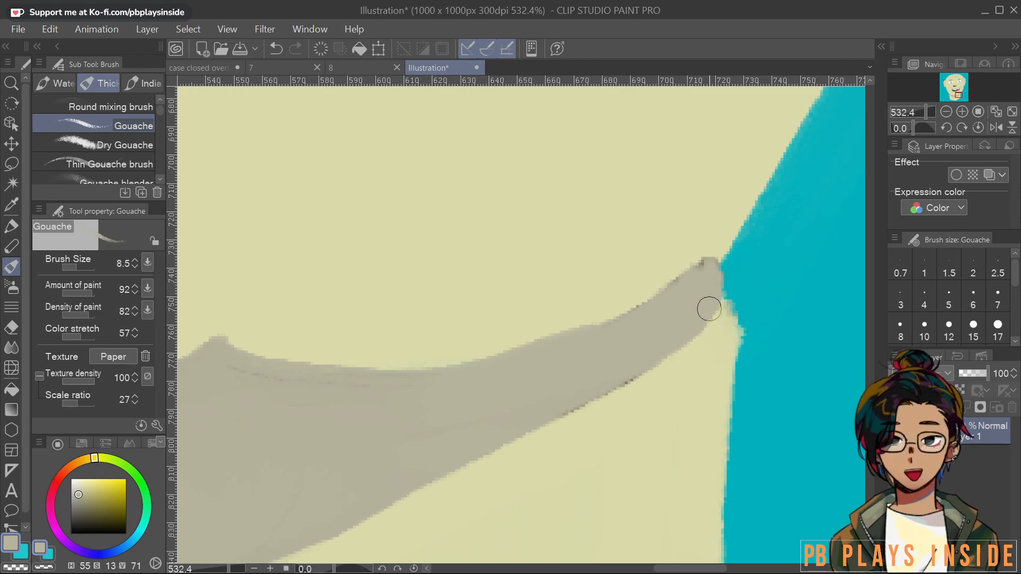
drag(477, 365, 795, 330)
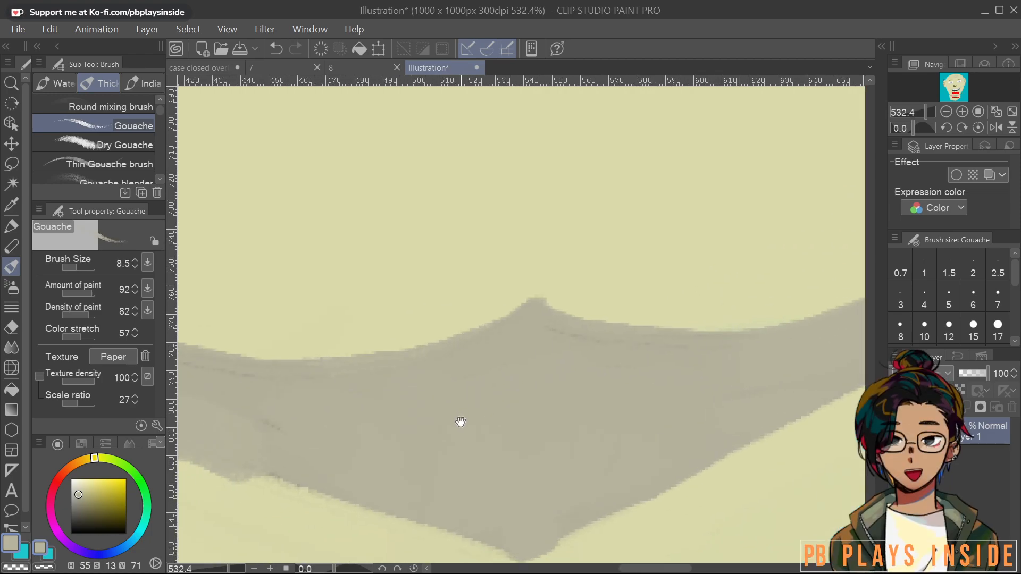
drag(456, 420, 705, 398)
drag(471, 383, 569, 427)
drag(277, 308, 290, 262)
drag(284, 302, 284, 270)
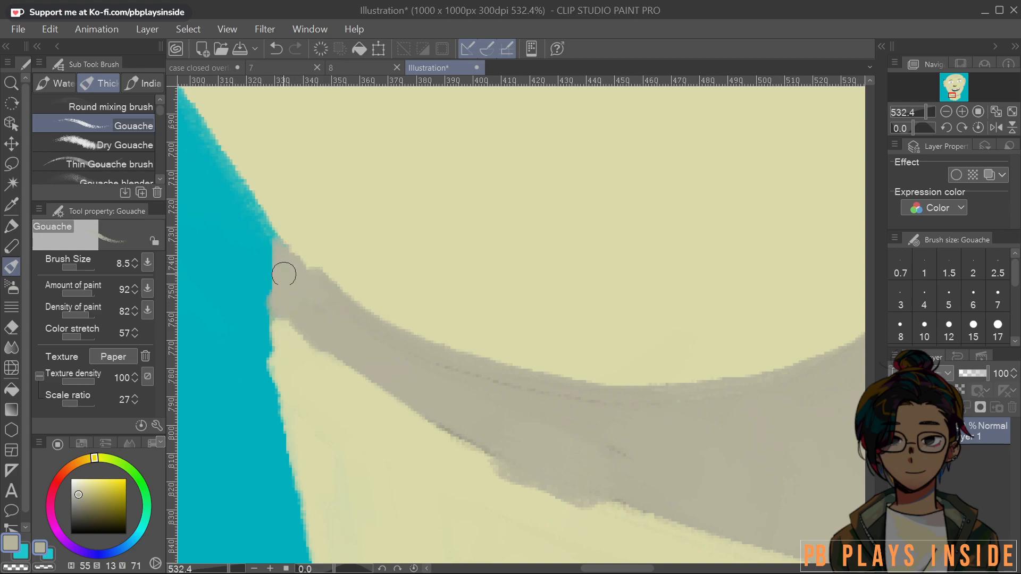
Smooth the uneven left part of the shadow's lower edge with skin H60 S22 V85, and check the whole neck
alt+click(304, 342)
mouse_move(462, 459)
mouse_down()
mouse_move(577, 499)
mouse_move(542, 496)
mouse_move(630, 511)
mouse_up()
scroll(647, 445, down, 5)
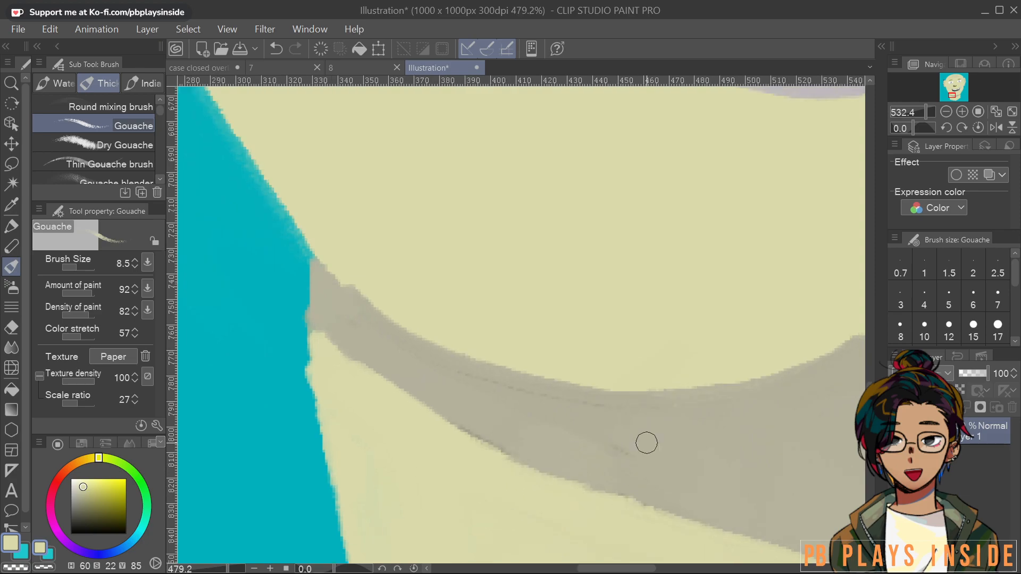
drag(661, 449, 350, 301)
scroll(540, 381, down, 3)
drag(541, 397, 568, 356)
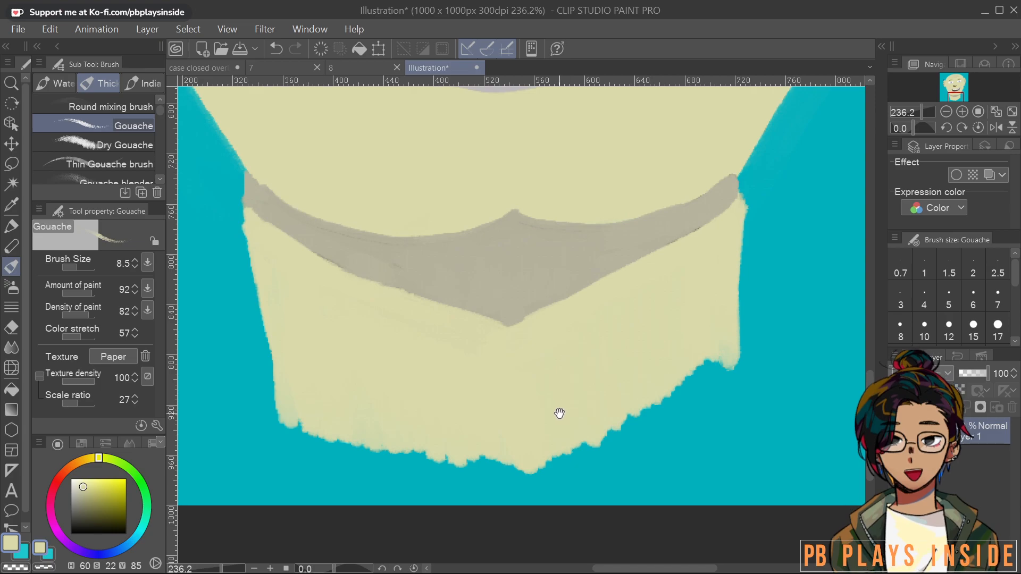
scroll(605, 410, down, 5)
scroll(641, 431, up, 4)
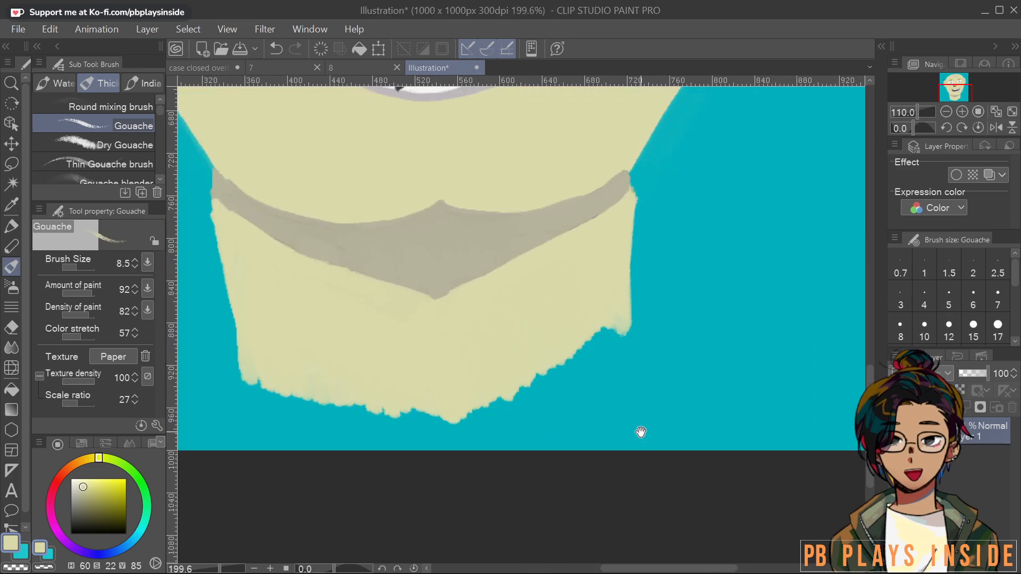
Extend the right end of the chin shadow outward in sampled grey and widen that side of the neck in skin H59 S22 V85
scroll(640, 431, up, 2)
drag(648, 401, 699, 517)
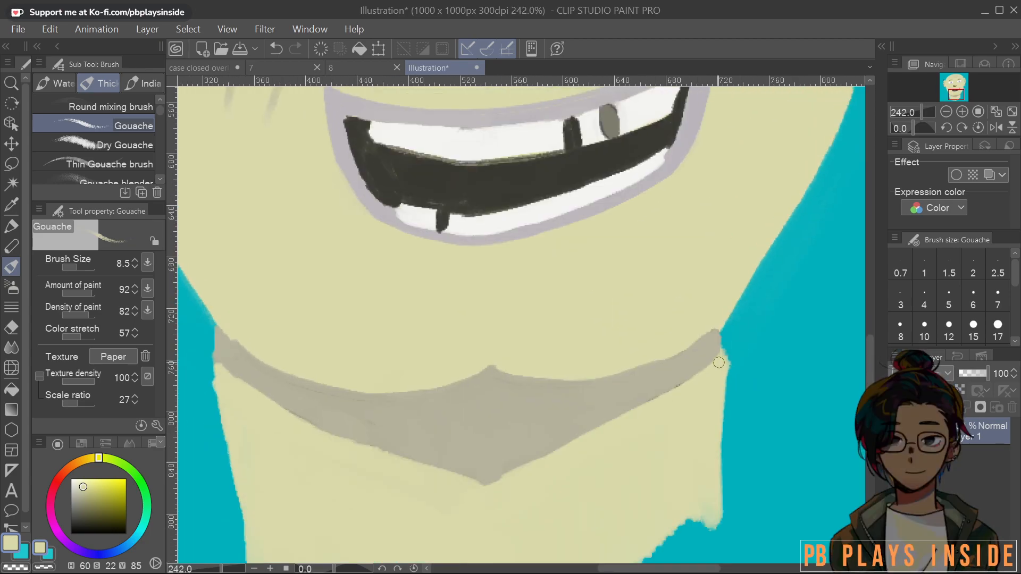
alt+click(705, 337)
drag(726, 325, 727, 495)
alt+click(726, 340)
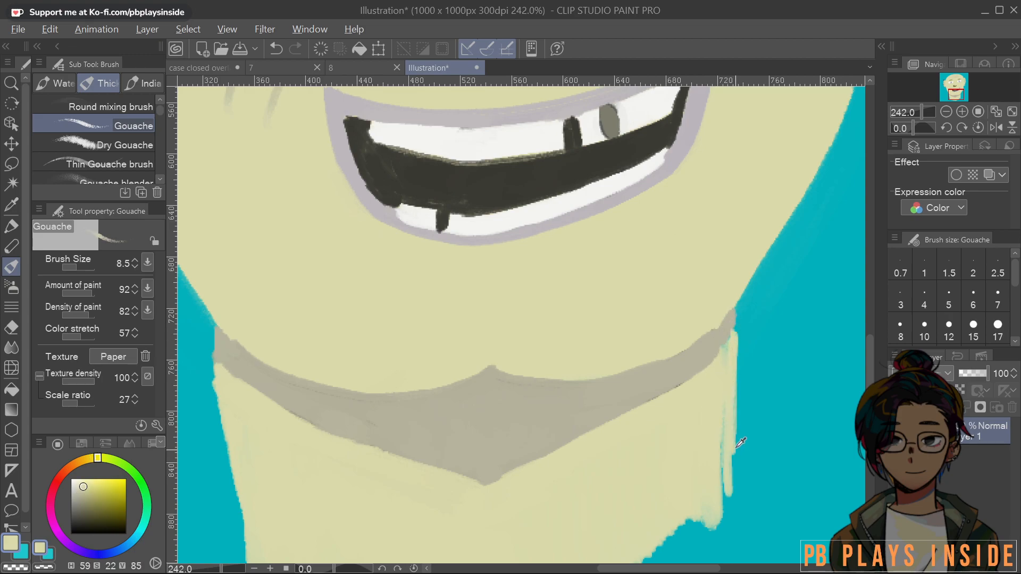
drag(736, 449, 749, 446)
mouse_move(729, 351)
mouse_down()
mouse_move(725, 500)
mouse_move(721, 492)
mouse_up()
Straighten the neck's left side in sampled skin color and repaint the shadow's left end in grey H52 S13 V71 at brush size 20.2
alt+click(690, 374)
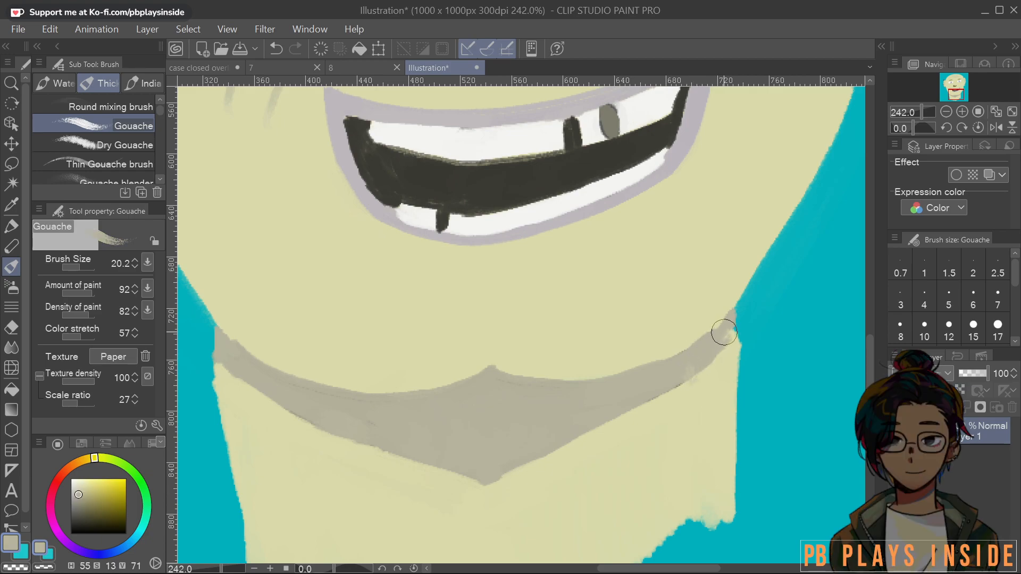
drag(398, 443, 626, 381)
alt+click(502, 423)
mouse_move(433, 282)
mouse_down()
mouse_move(433, 266)
mouse_move(450, 508)
mouse_move(476, 524)
mouse_up()
alt+click(484, 315)
mouse_move(451, 297)
mouse_down()
mouse_move(439, 274)
mouse_move(453, 284)
mouse_up()
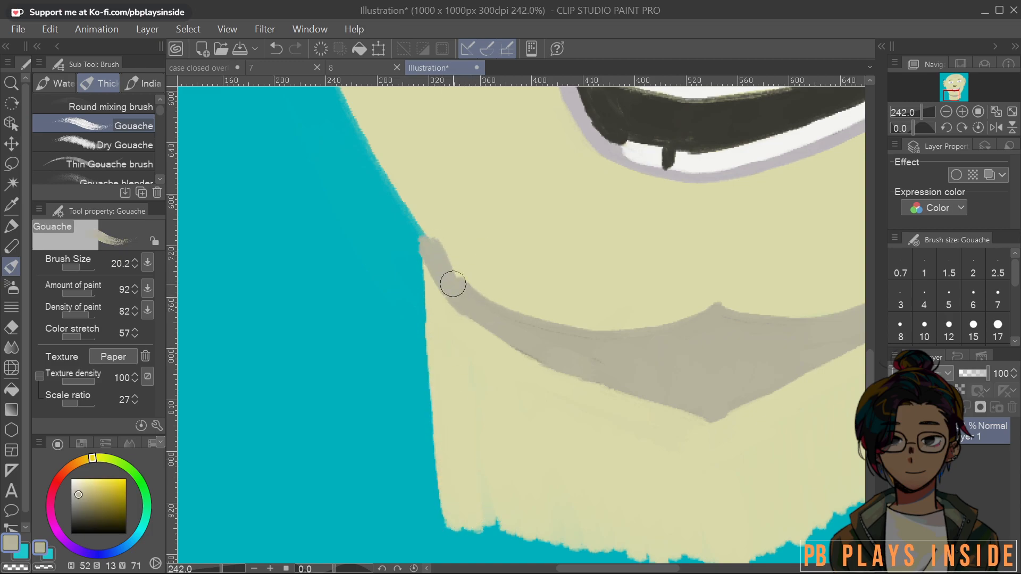
scroll(677, 328, down, 8)
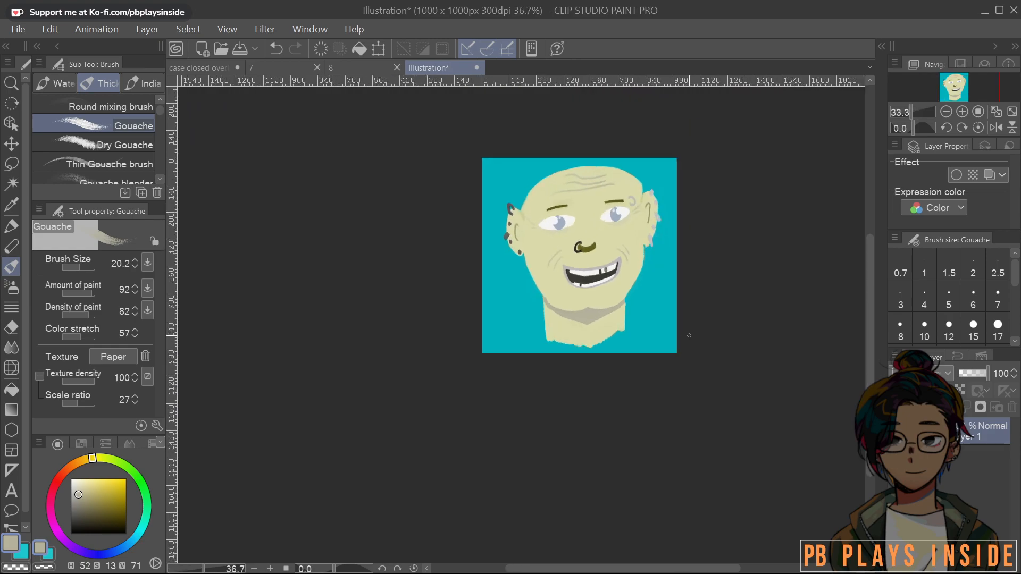
Extend the shadow's right end up to the jaw edge in grey H57 S13 V71
scroll(686, 335, up, 7)
drag(575, 223, 653, 343)
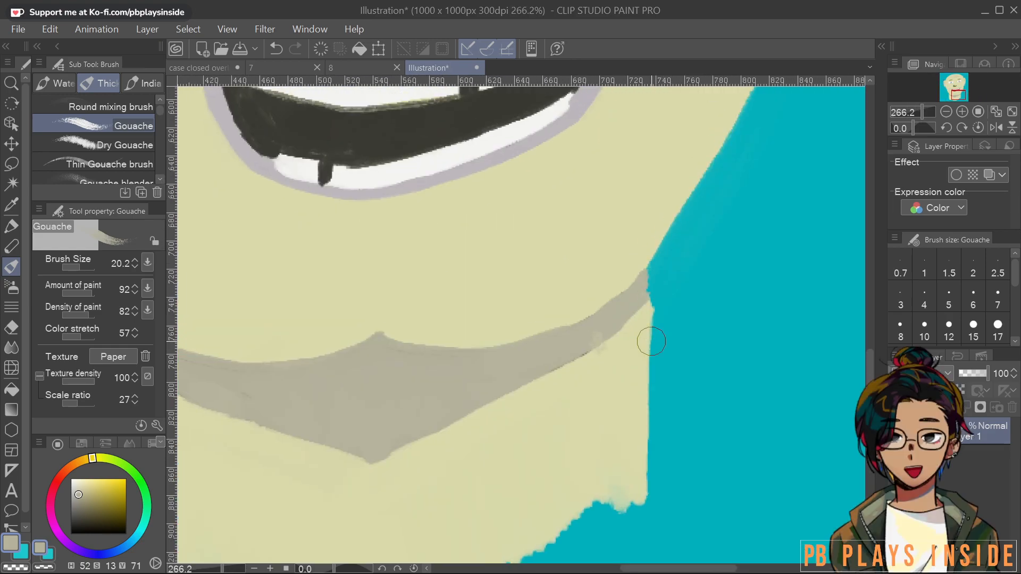
mouse_move(668, 254)
mouse_down()
mouse_move(657, 468)
mouse_move(661, 267)
mouse_up()
alt+click(633, 304)
drag(630, 307, 684, 217)
scroll(717, 191, down, 5)
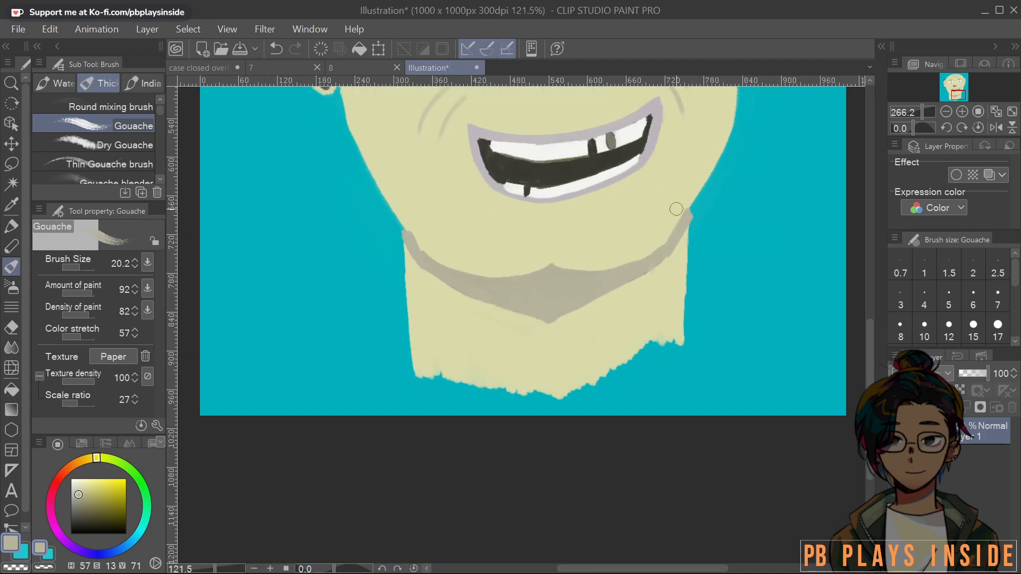
scroll(539, 403, up, 4)
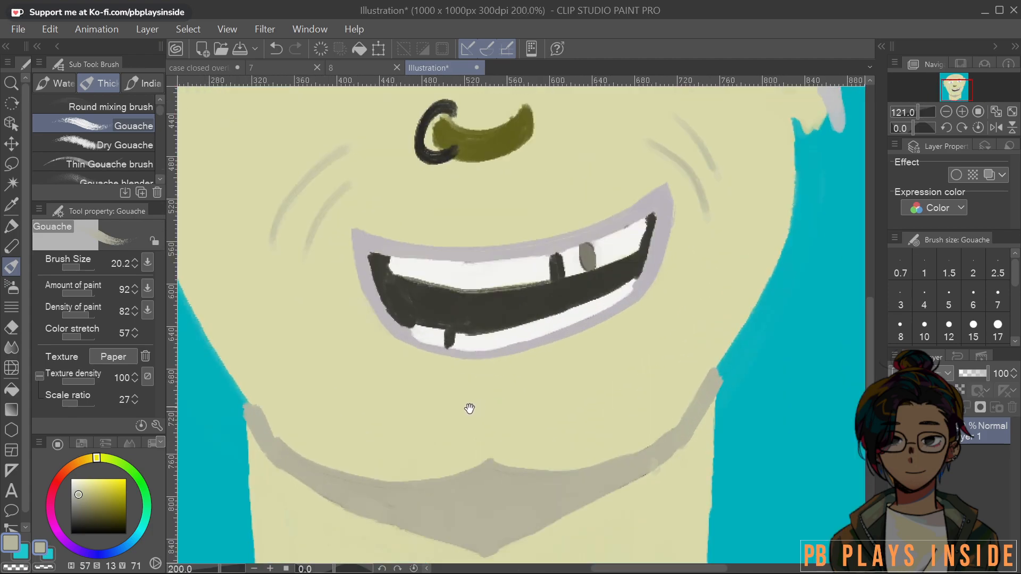
Raise the neck's left edge to the jaw in skin H59 S22 V85 and redraw the shadow's left arm in grey H57 S12 V71
alt+click(489, 413)
mouse_move(507, 399)
mouse_down()
mouse_move(460, 478)
mouse_move(458, 373)
mouse_move(453, 505)
mouse_move(452, 327)
mouse_up()
mouse_move(443, 258)
mouse_down()
mouse_move(439, 510)
mouse_move(434, 388)
mouse_move(431, 410)
mouse_move(440, 253)
mouse_up()
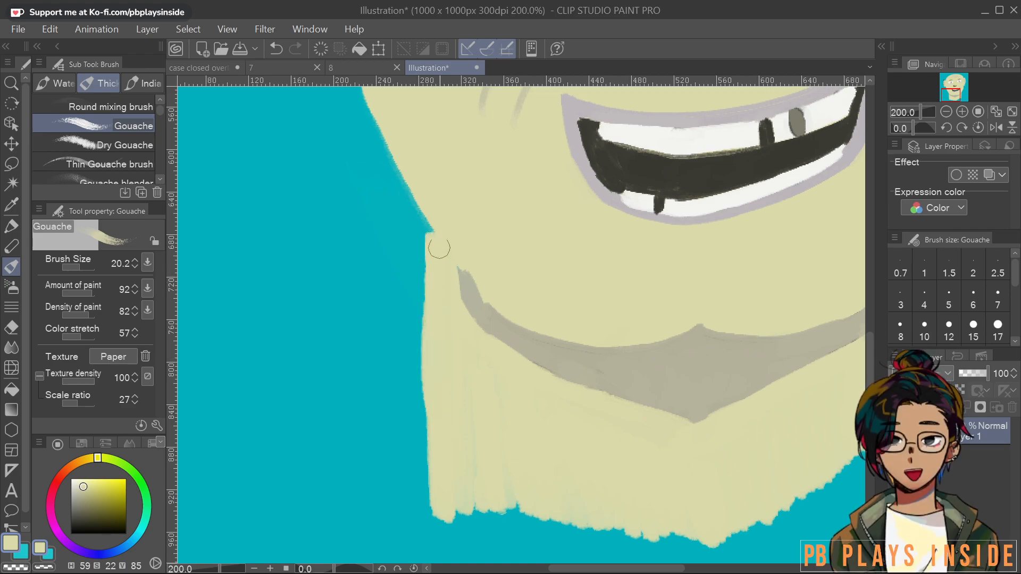
alt+click(477, 288)
drag(464, 292, 444, 252)
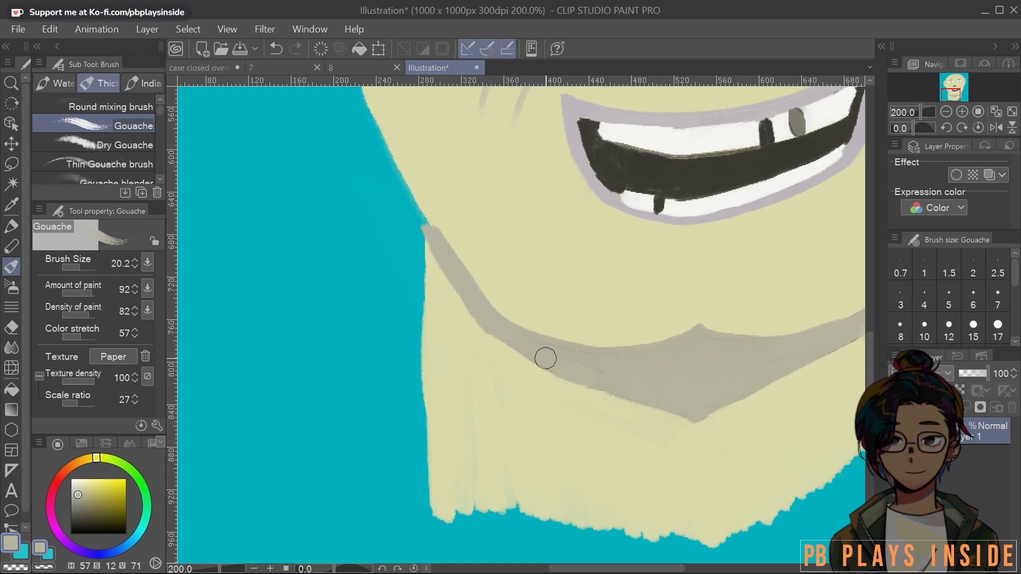
scroll(546, 358, down, 8)
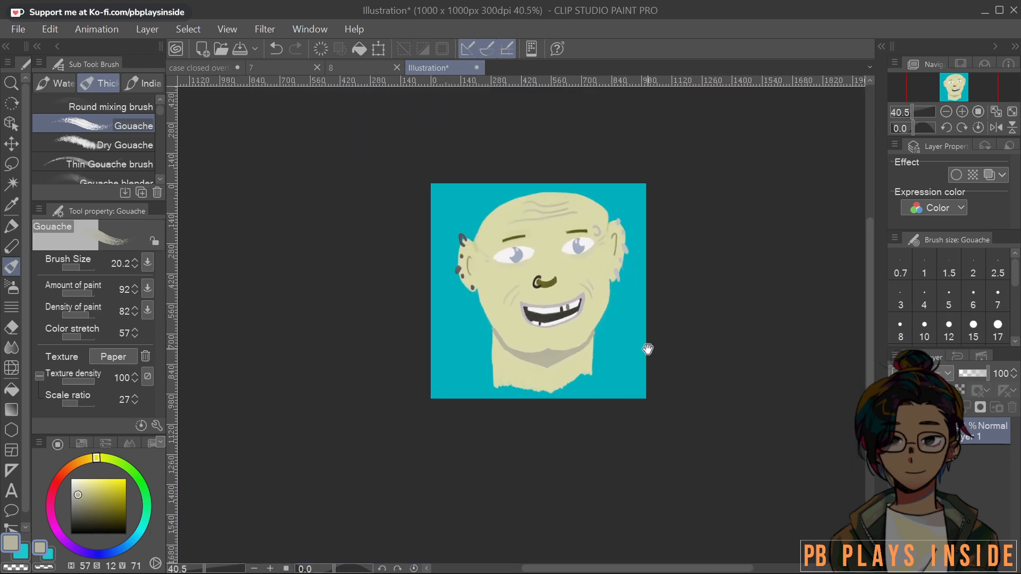
Examine the shape of the extended chin shadow and the neck's sides, both close up and against the whole head
scroll(647, 349, up, 3)
scroll(524, 346, up, 3)
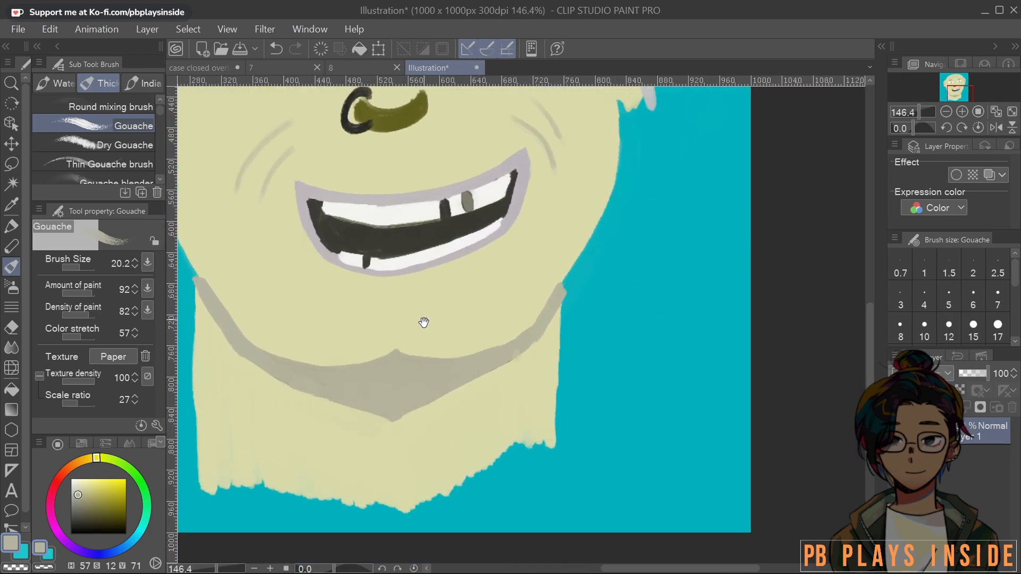
scroll(442, 351, down, 4)
scroll(495, 367, up, 3)
drag(459, 367, 521, 271)
scroll(522, 271, up, 2)
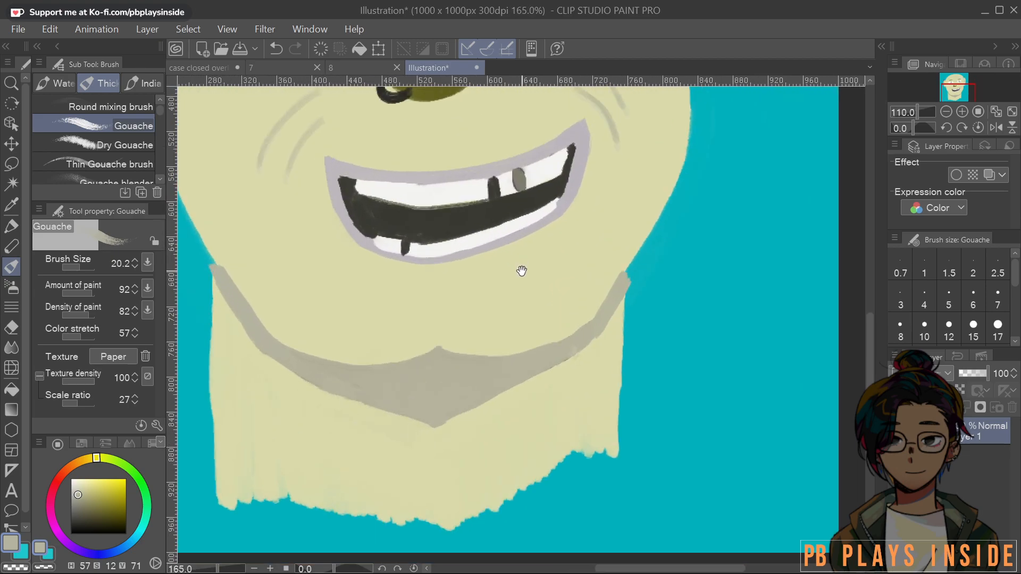
scroll(406, 296, up, 1)
scroll(485, 283, up, 1)
Choose olive grey H59 S20 V68, based on the skin color, and repaint the left arm of the chin shadow
alt+click(562, 400)
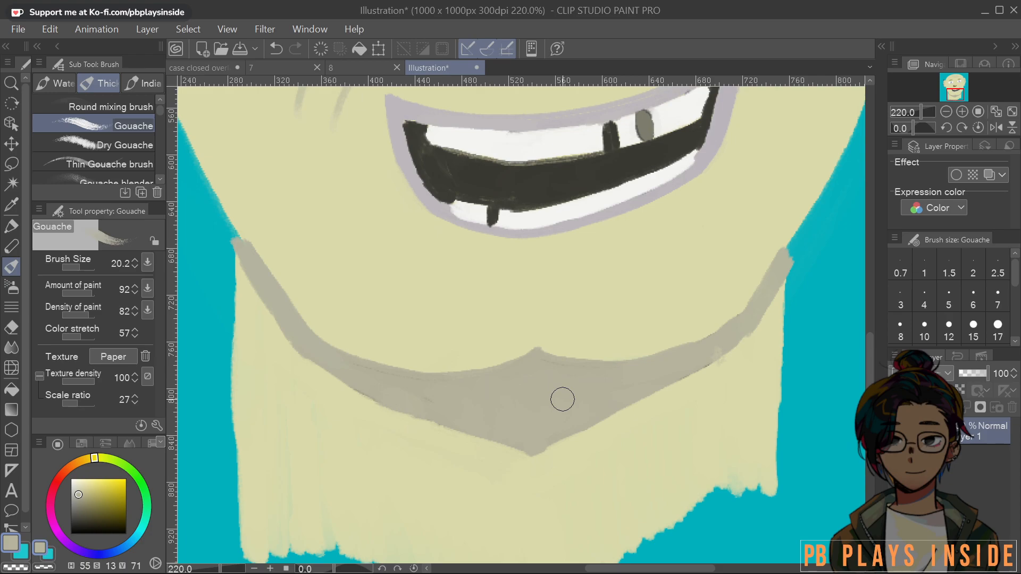
drag(83, 485, 89, 489)
alt+click(499, 320)
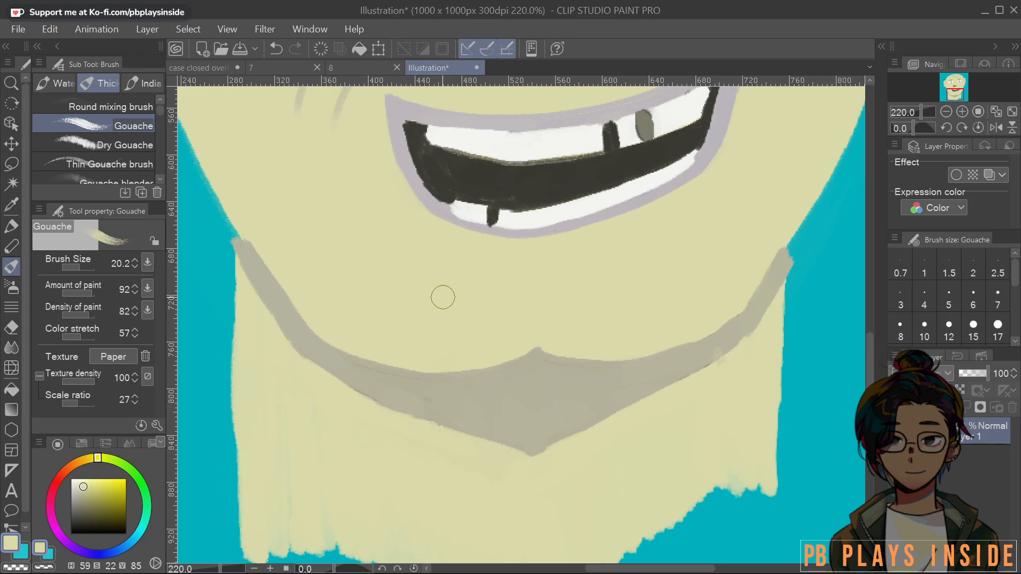
drag(83, 485, 82, 496)
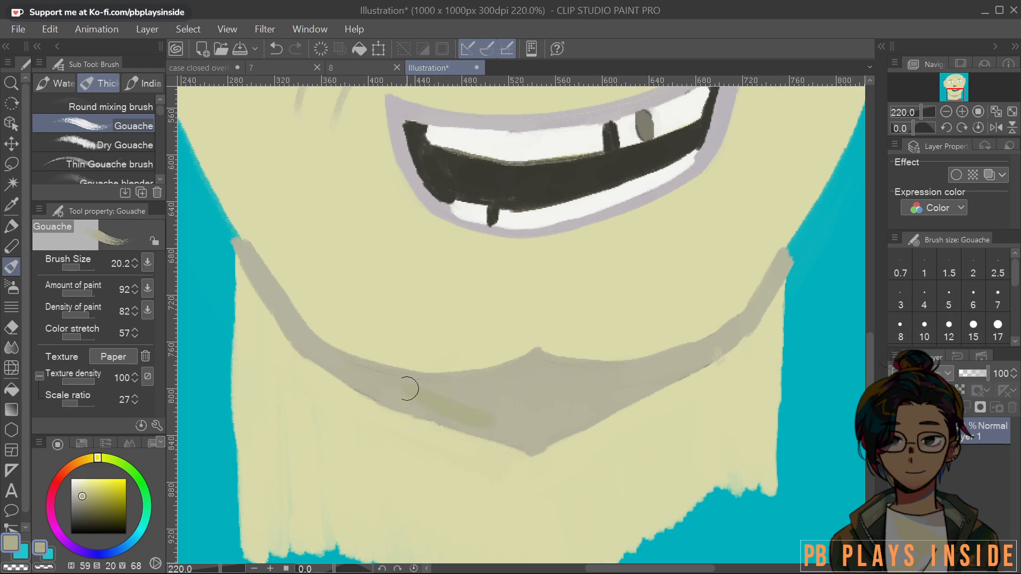
drag(275, 296, 274, 298)
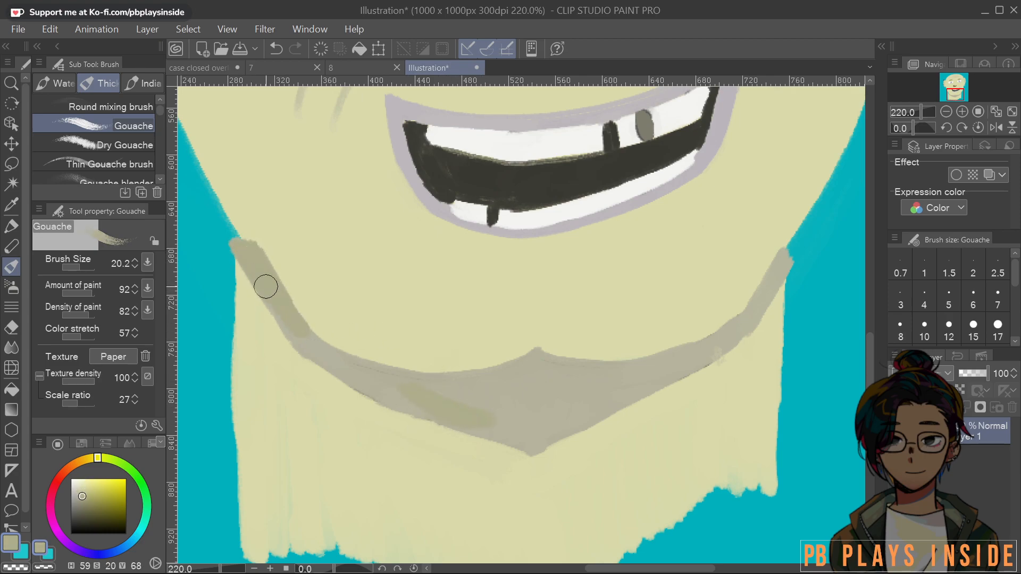
drag(307, 345, 418, 387)
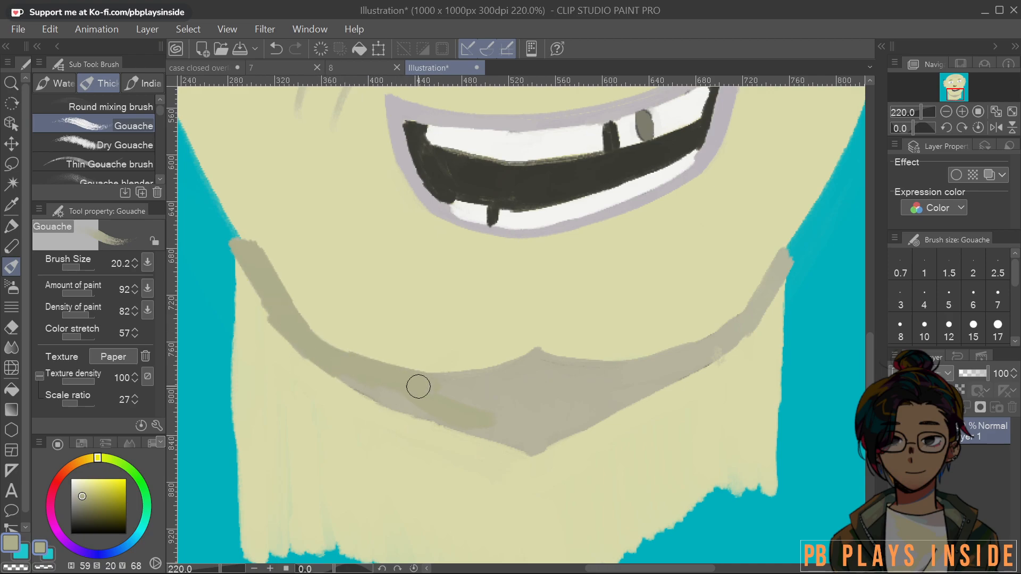
Repaint the center and right arm of the chin shadow in olive grey H59 S20 V68
mouse_move(559, 422)
mouse_down()
mouse_move(547, 429)
mouse_move(656, 392)
mouse_move(513, 422)
mouse_up()
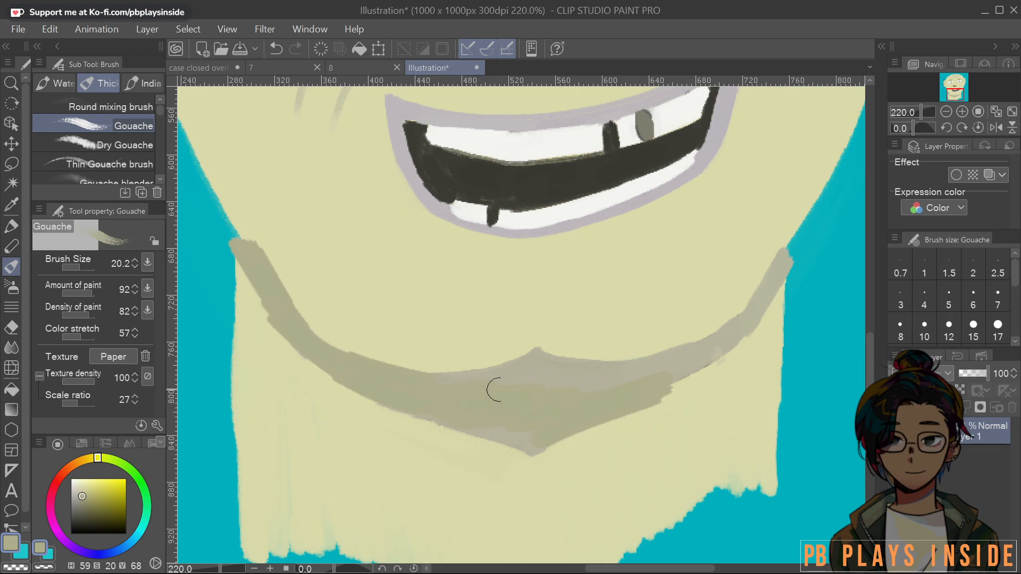
mouse_move(432, 392)
mouse_down()
mouse_move(529, 366)
mouse_move(436, 387)
mouse_move(691, 364)
mouse_move(784, 260)
mouse_move(732, 336)
mouse_move(671, 387)
mouse_up()
mouse_move(449, 413)
mouse_down()
mouse_move(500, 434)
mouse_move(560, 427)
mouse_up()
Examine the recolored chin shadow's edges and its balance with the rest of the face
scroll(601, 426, down, 14)
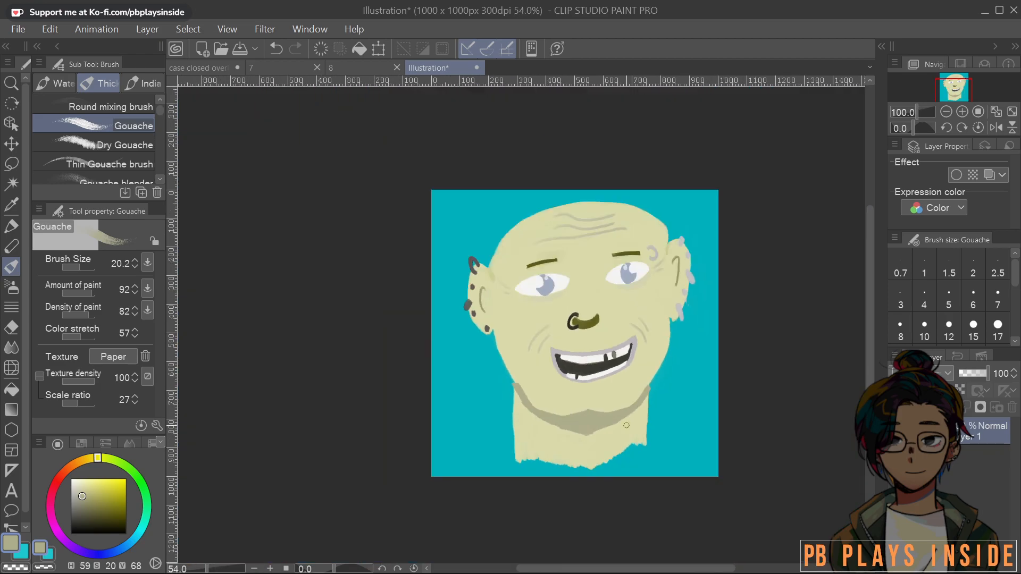
scroll(640, 423, up, 14)
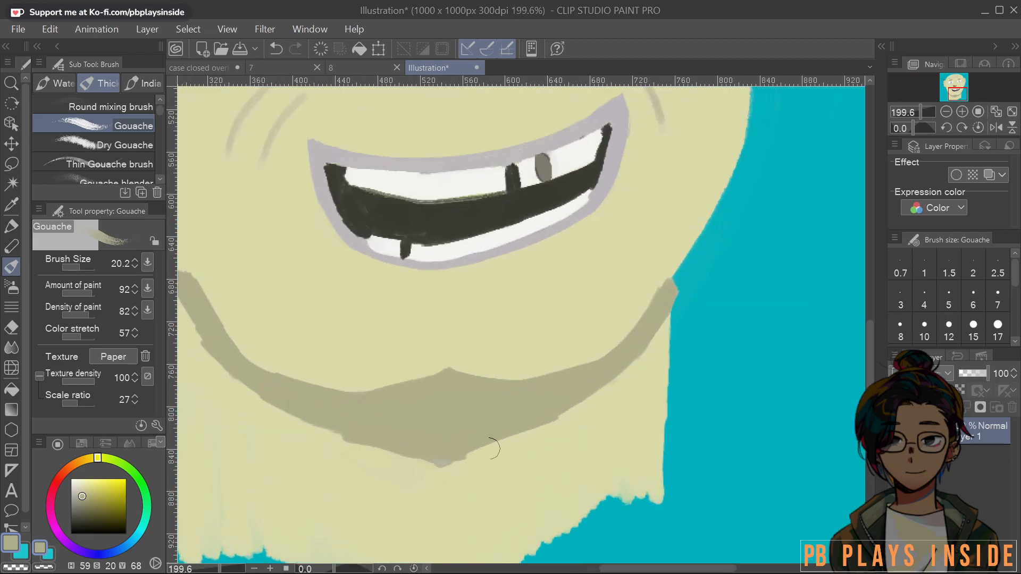
drag(418, 472, 638, 441)
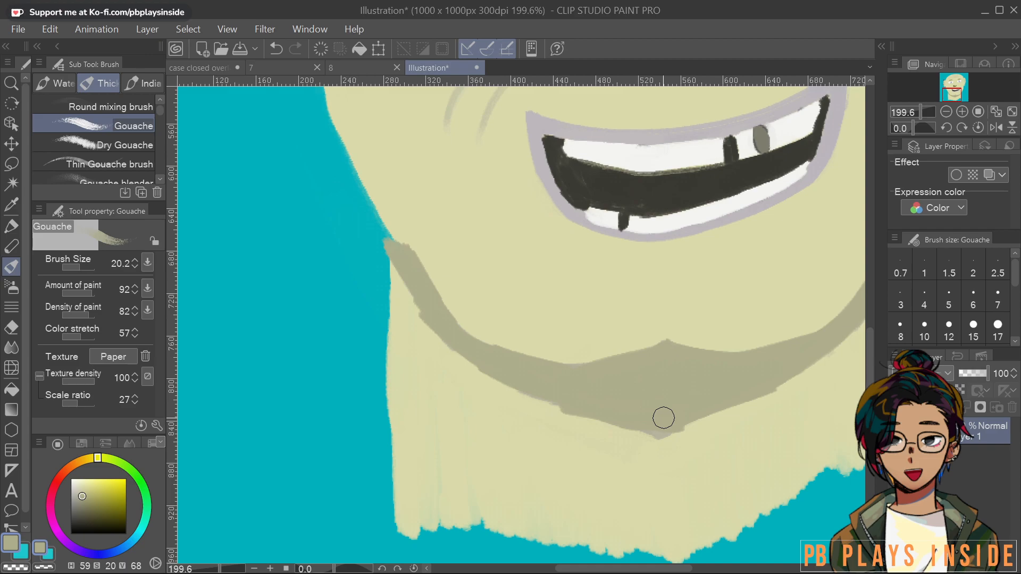
mouse_move(668, 411)
mouse_down()
mouse_move(583, 378)
mouse_move(563, 313)
mouse_move(584, 300)
mouse_up()
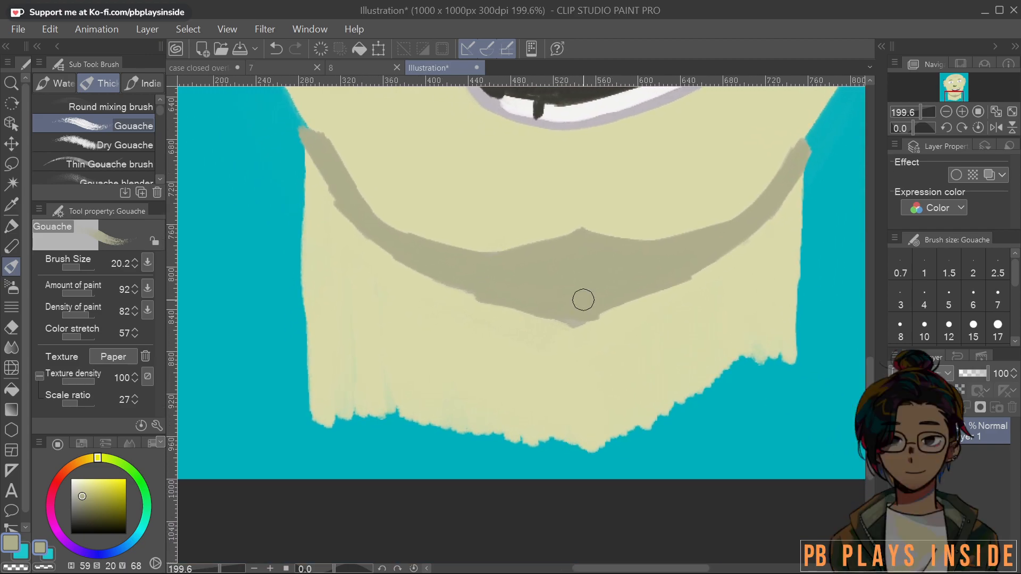
scroll(583, 300, down, 5)
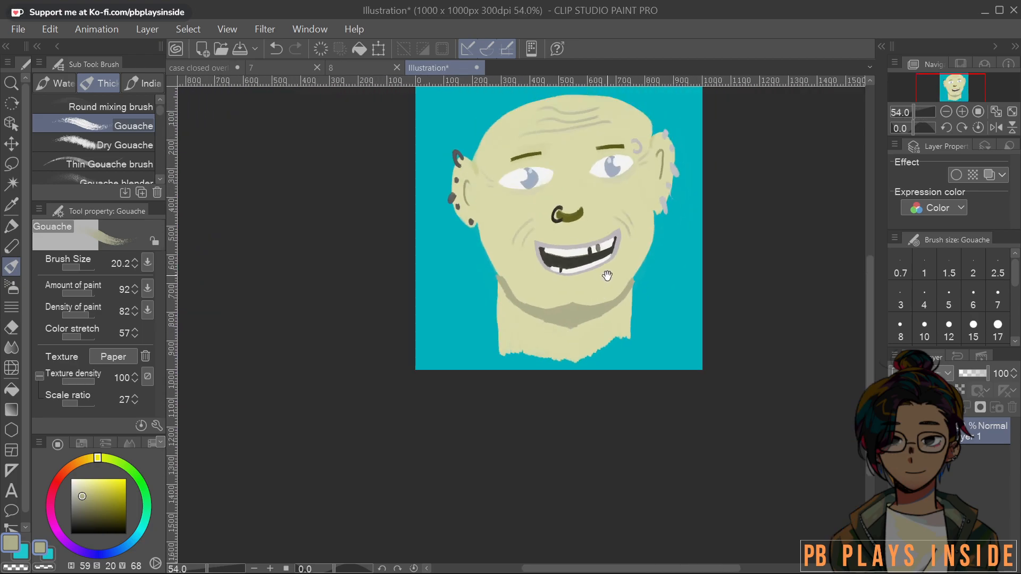
scroll(582, 350, up, 2)
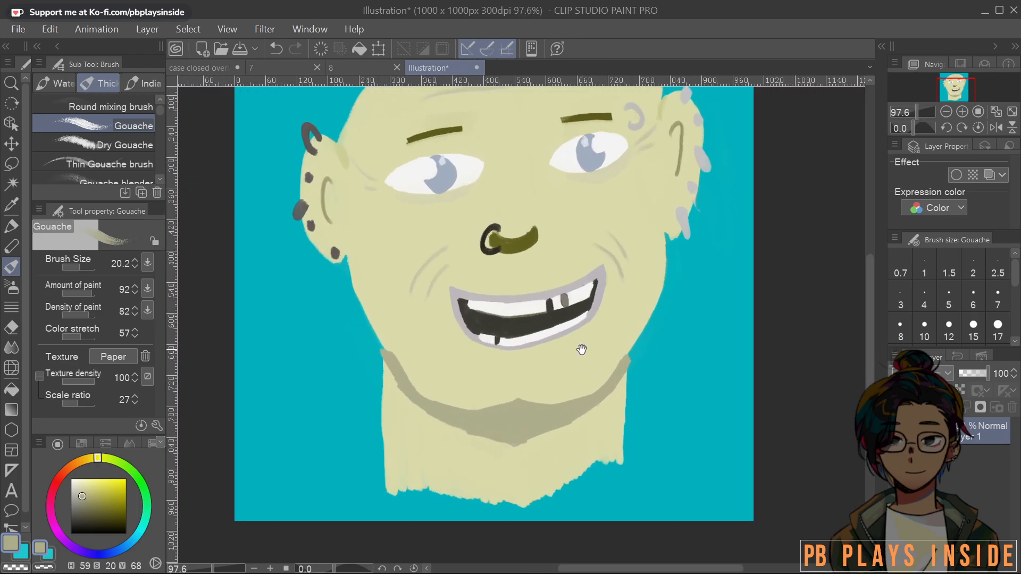
scroll(582, 350, down, 2)
mouse_move(575, 398)
mouse_down()
mouse_move(545, 413)
mouse_move(542, 442)
mouse_move(556, 426)
mouse_up()
scroll(555, 411, up, 1)
scroll(555, 411, up, 1)
scroll(557, 426, down, 1)
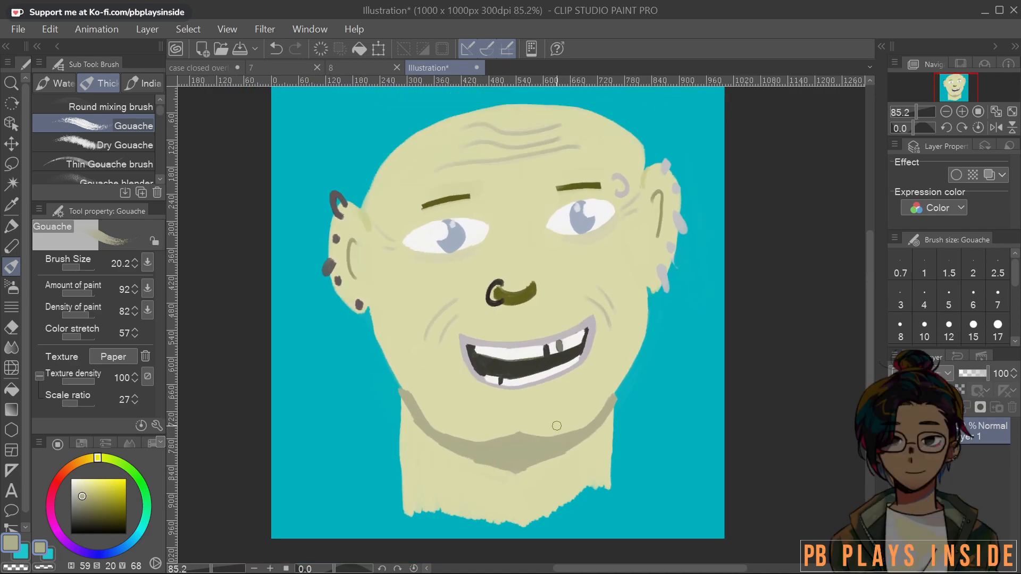
Paint a near-black garment with a curved neckline and shoulders across the neck's base, using H59 S10 V14 at brush size 78.6
click(76, 526)
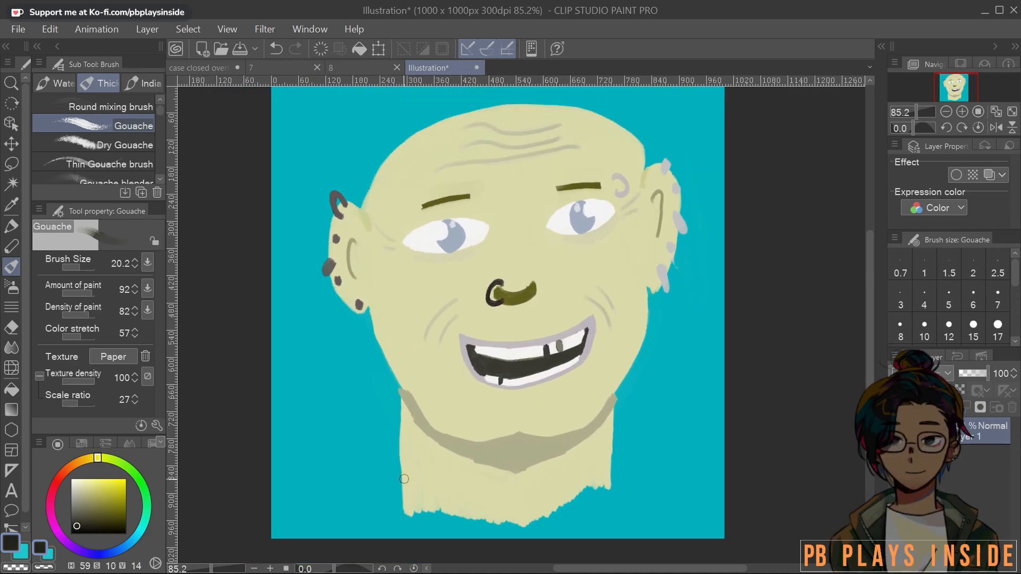
mouse_move(375, 473)
mouse_down()
mouse_move(405, 503)
mouse_move(494, 513)
mouse_move(562, 503)
mouse_move(635, 463)
mouse_move(644, 469)
mouse_move(638, 500)
mouse_up()
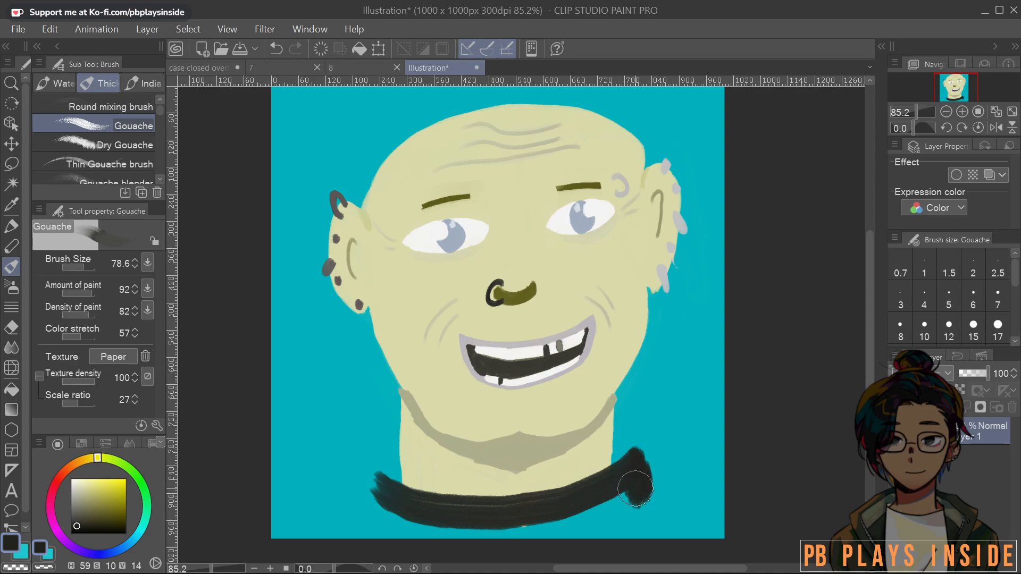
drag(374, 482, 372, 511)
mouse_move(370, 473)
mouse_down()
mouse_move(362, 512)
mouse_move(375, 492)
mouse_move(357, 514)
mouse_move(251, 548)
mouse_move(304, 539)
mouse_move(255, 540)
mouse_up()
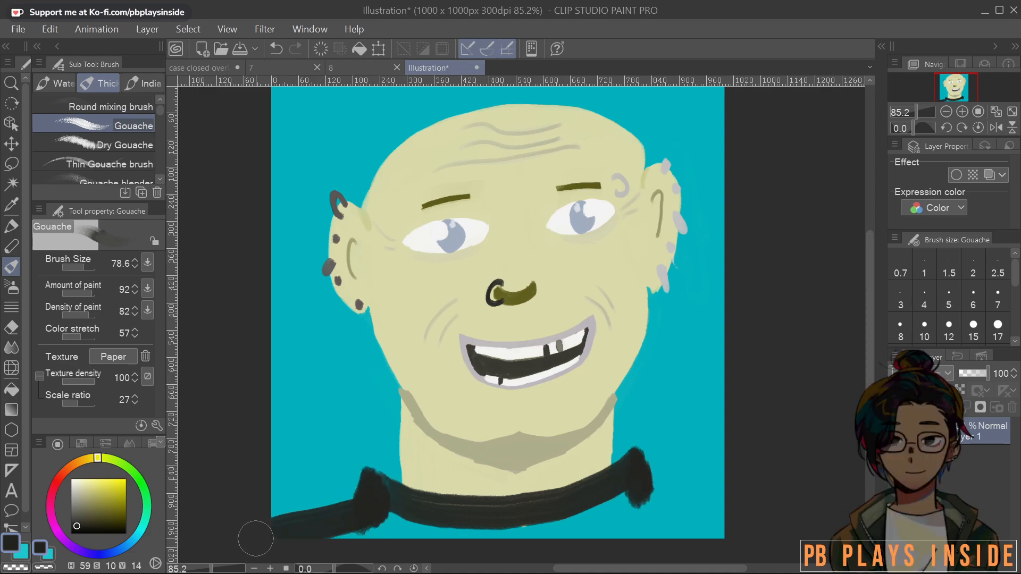
mouse_move(427, 508)
mouse_down()
mouse_move(367, 495)
mouse_move(372, 462)
mouse_move(405, 478)
mouse_move(385, 449)
mouse_move(361, 484)
mouse_move(367, 447)
mouse_move(425, 524)
mouse_up()
mouse_move(609, 477)
mouse_down()
mouse_move(641, 435)
mouse_move(646, 502)
mouse_move(650, 479)
mouse_move(662, 485)
mouse_move(655, 492)
mouse_move(755, 488)
mouse_move(672, 495)
mouse_move(641, 513)
mouse_move(625, 542)
mouse_move(582, 526)
mouse_move(370, 544)
mouse_move(401, 532)
mouse_up()
Build up a raised, open collar on both sides of the neck in H59 S10 V14, leaving a gap at the throat
mouse_move(364, 475)
mouse_down()
mouse_move(354, 496)
mouse_move(360, 438)
mouse_move(406, 506)
mouse_up()
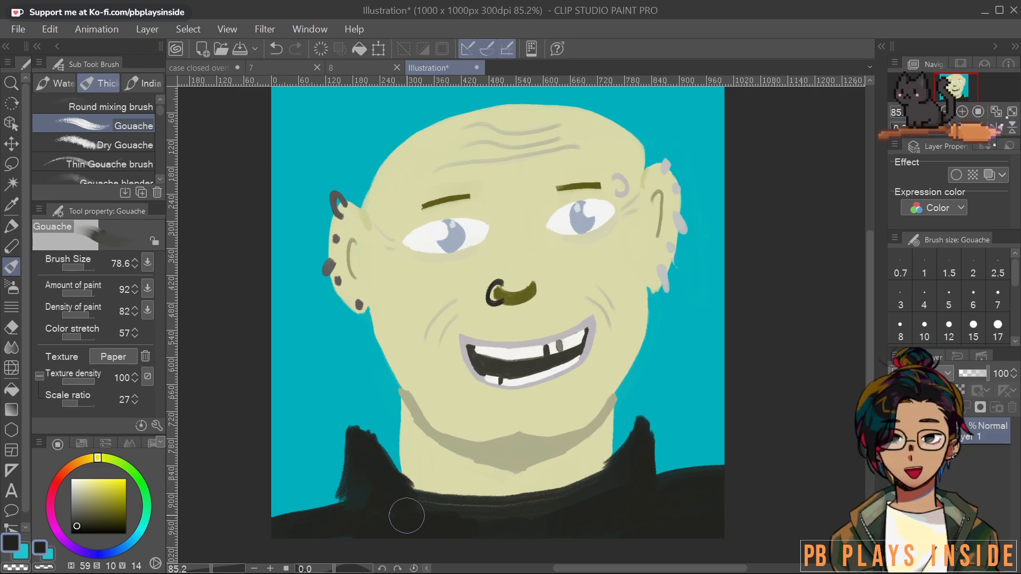
mouse_move(479, 497)
mouse_down()
mouse_move(473, 485)
mouse_move(467, 510)
mouse_up()
mouse_move(362, 441)
mouse_down()
mouse_move(460, 472)
mouse_move(396, 465)
mouse_move(453, 505)
mouse_move(370, 460)
mouse_move(343, 507)
mouse_move(354, 451)
mouse_up()
mouse_move(582, 481)
mouse_down()
mouse_move(562, 482)
mouse_move(560, 470)
mouse_move(637, 424)
mouse_move(579, 467)
mouse_move(593, 464)
mouse_move(572, 487)
mouse_move(640, 426)
mouse_move(648, 471)
mouse_move(643, 447)
mouse_move(658, 472)
mouse_up()
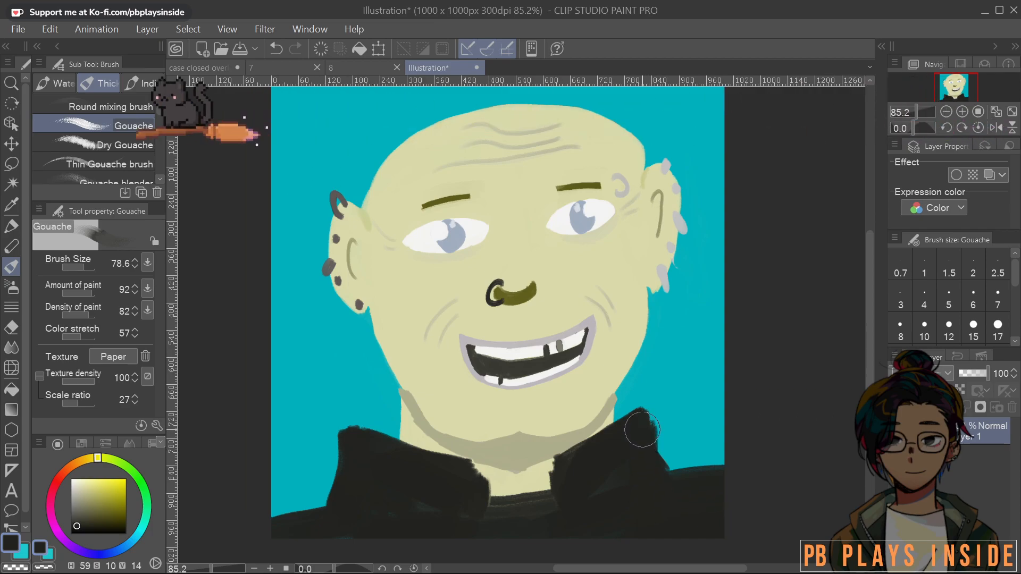
drag(470, 466, 471, 449)
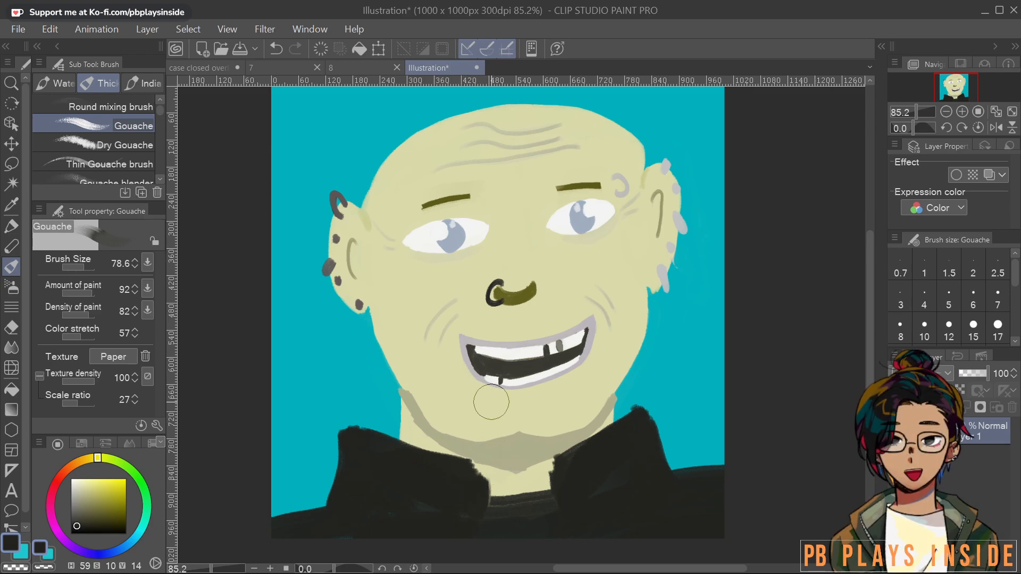
Trim the outer edges of both collar flaps into cleaner, pointed shapes with the background teal H184 S100 V74
scroll(570, 353, down, 2)
scroll(591, 415, up, 8)
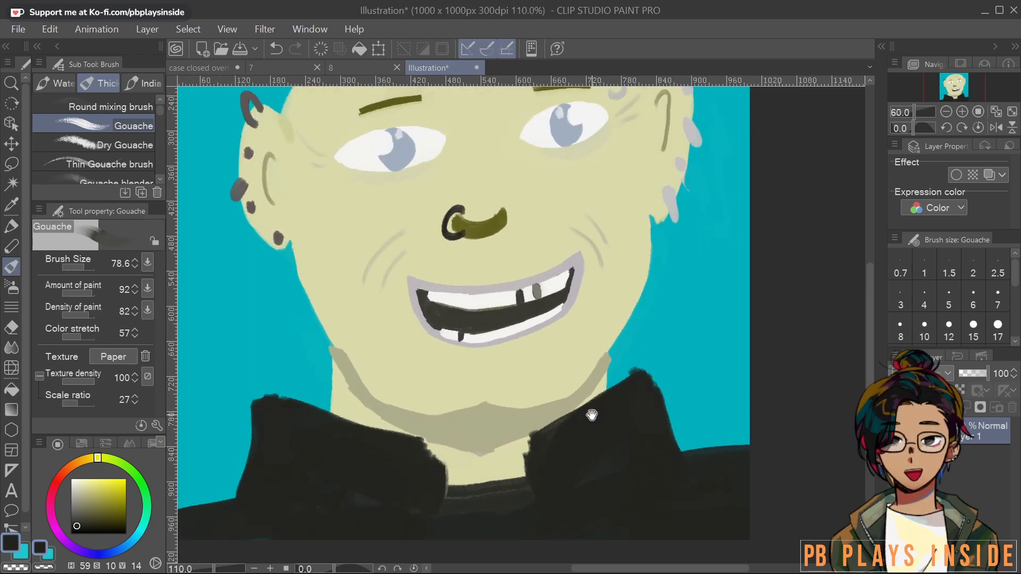
drag(429, 472, 656, 413)
scroll(655, 413, down, 4)
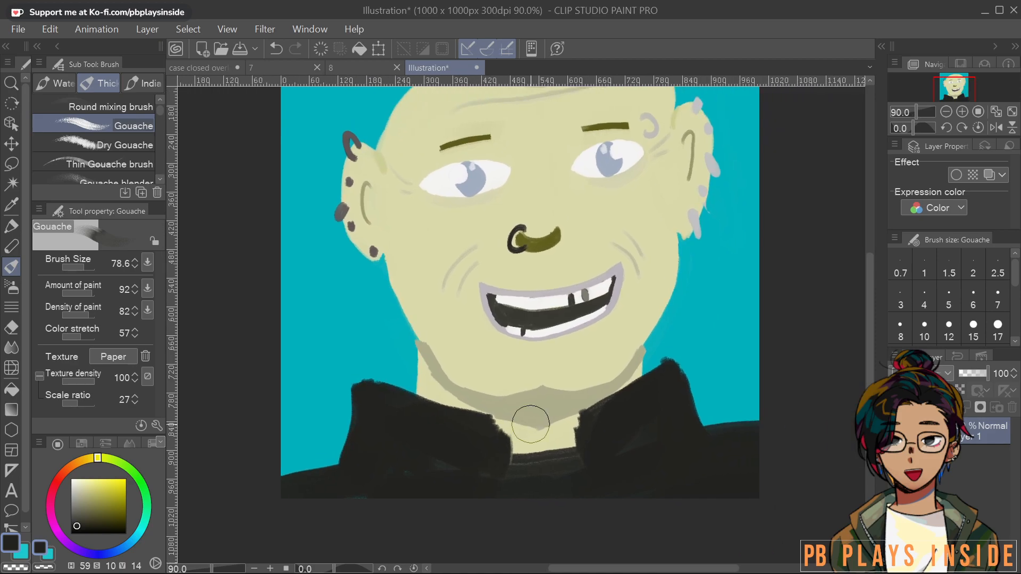
alt+click(351, 364)
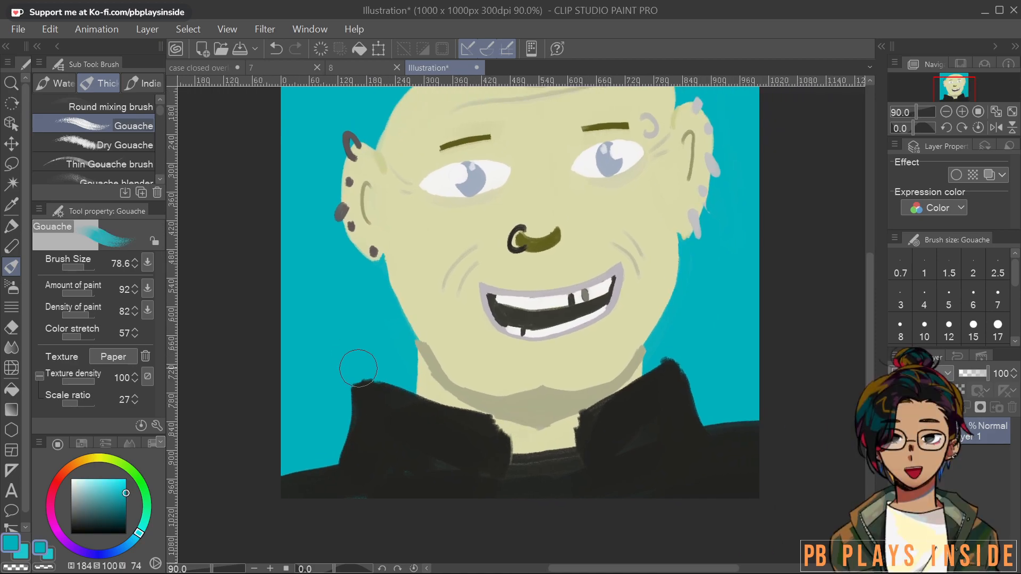
mouse_move(343, 420)
mouse_down()
mouse_move(329, 450)
mouse_move(352, 437)
mouse_move(370, 368)
mouse_up()
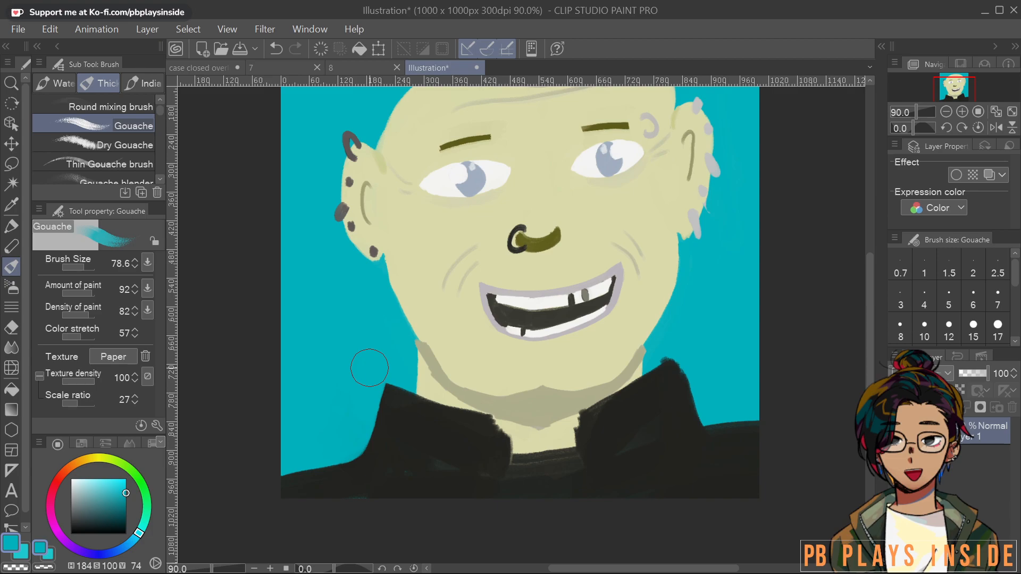
drag(723, 367, 723, 367)
scroll(628, 277, down, 3)
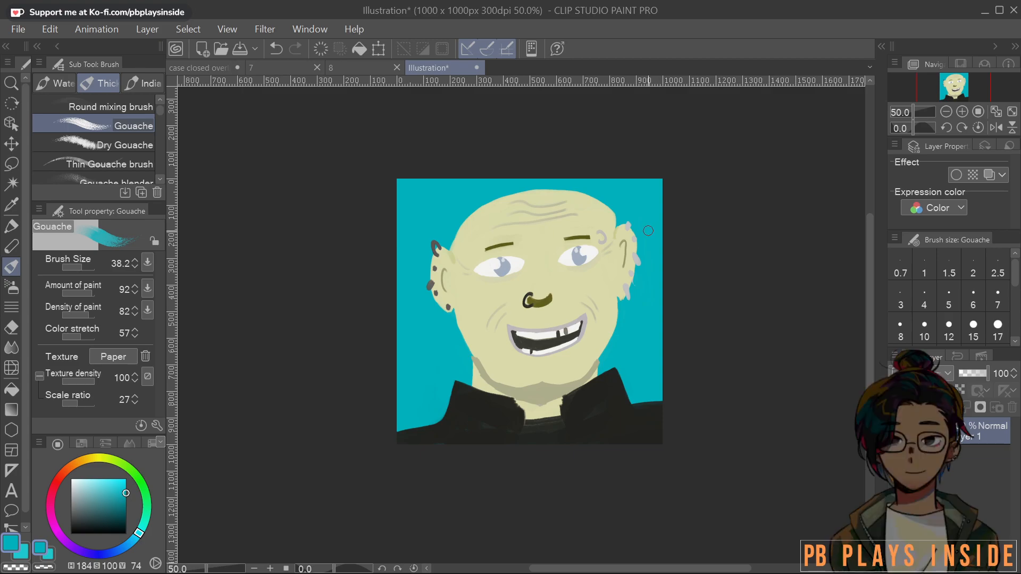
drag(750, 164, 700, 149)
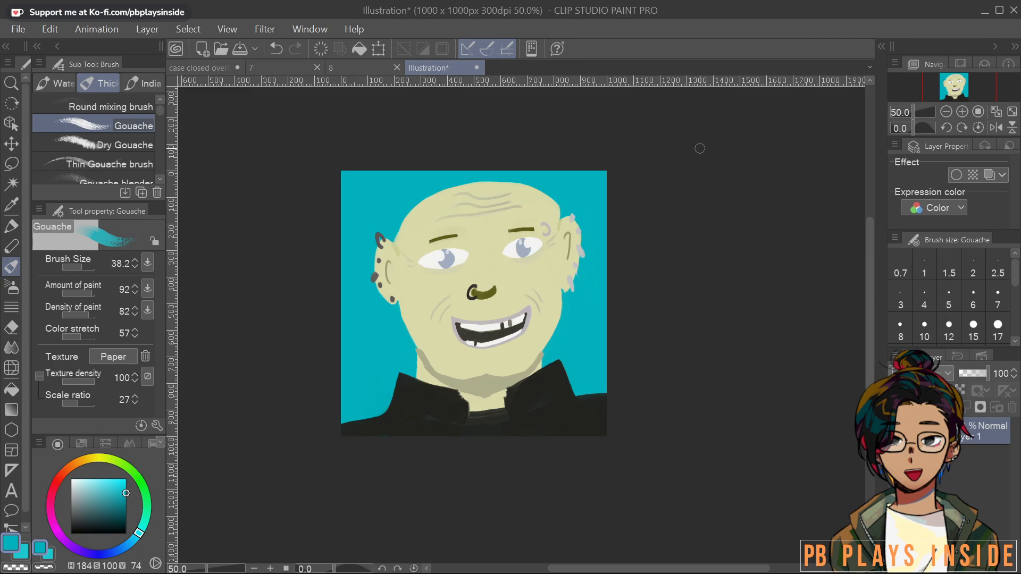
Smooth the collar's ragged inner edges and fill in the neckline with near-black H60 S9 V13 at brush size 38.2
scroll(700, 149, up, 3)
drag(438, 362, 558, 159)
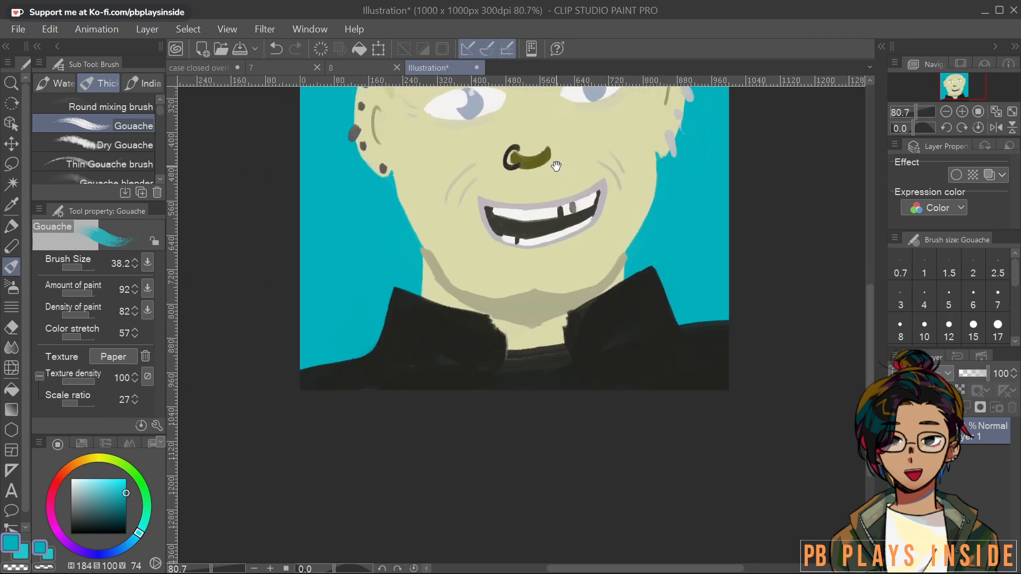
scroll(551, 245, up, 5)
drag(492, 312, 508, 279)
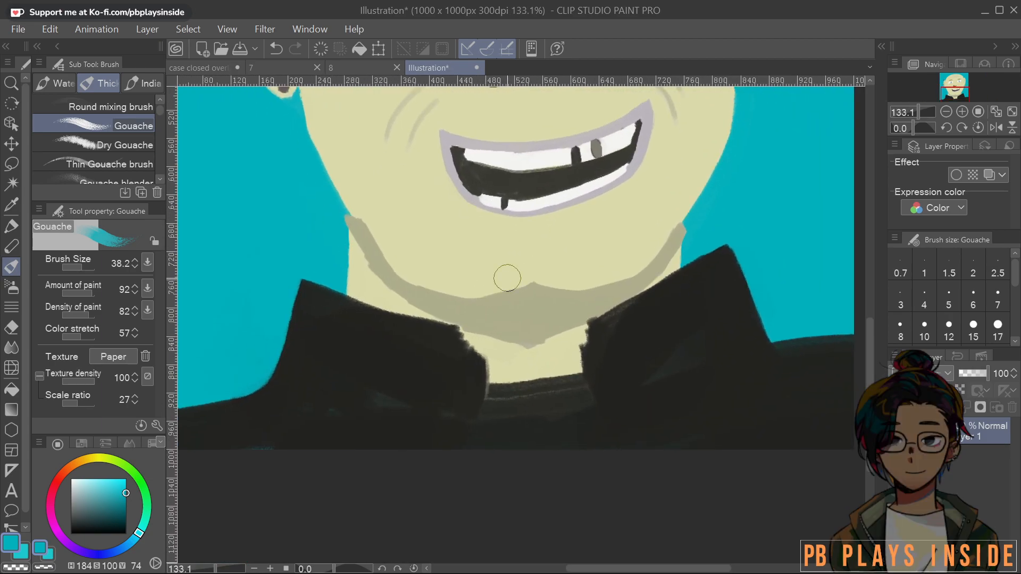
alt+click(649, 319)
mouse_move(591, 334)
mouse_down()
mouse_move(579, 337)
mouse_move(630, 314)
mouse_up()
mouse_move(449, 338)
mouse_down()
mouse_move(480, 365)
mouse_move(465, 340)
mouse_move(485, 342)
mouse_move(470, 405)
mouse_move(472, 383)
mouse_move(454, 365)
mouse_move(371, 402)
mouse_move(399, 413)
mouse_move(535, 416)
mouse_move(534, 401)
mouse_move(487, 398)
mouse_move(612, 373)
mouse_up()
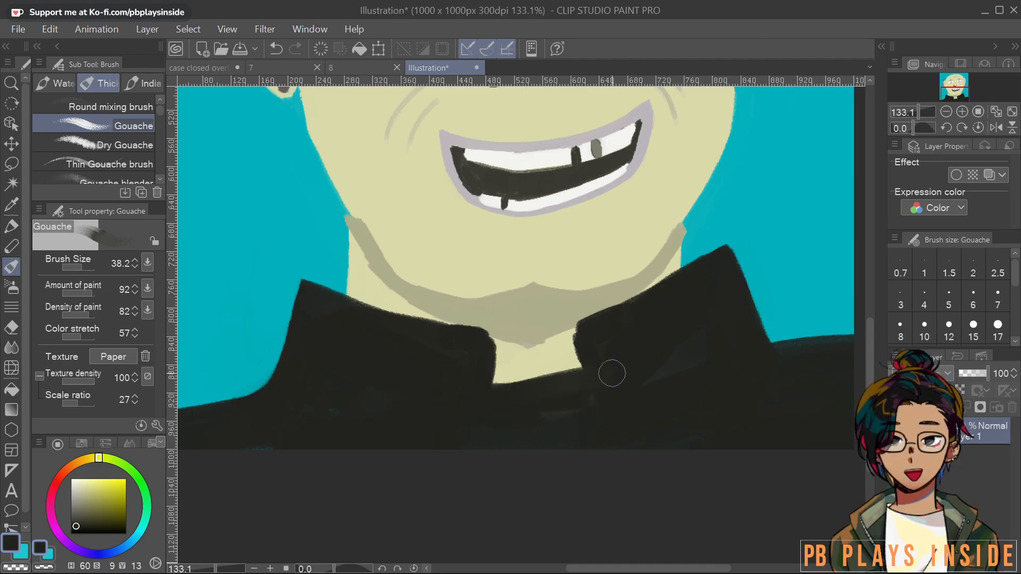
Reshape the throat opening into a deeper, squared notch, filling it with skin tone H59 S22 V85 and straightening its near-black edges
alt+click(538, 365)
mouse_move(537, 366)
mouse_down()
mouse_move(494, 391)
mouse_move(559, 383)
mouse_move(572, 367)
mouse_move(579, 376)
mouse_up()
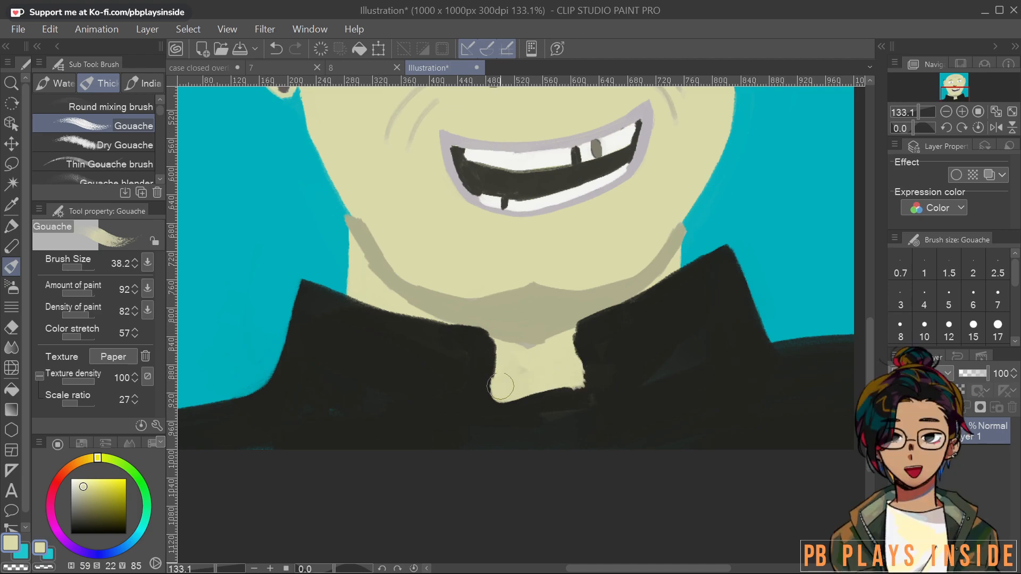
drag(502, 343, 495, 407)
alt+click(484, 374)
mouse_move(485, 333)
mouse_down()
mouse_move(485, 412)
mouse_move(542, 397)
mouse_up()
drag(588, 330, 590, 404)
alt+click(555, 344)
mouse_move(554, 343)
mouse_down()
mouse_move(554, 365)
mouse_move(533, 364)
mouse_move(548, 368)
mouse_move(511, 389)
mouse_move(568, 386)
mouse_move(564, 360)
mouse_move(569, 391)
mouse_move(506, 397)
mouse_move(512, 373)
mouse_up()
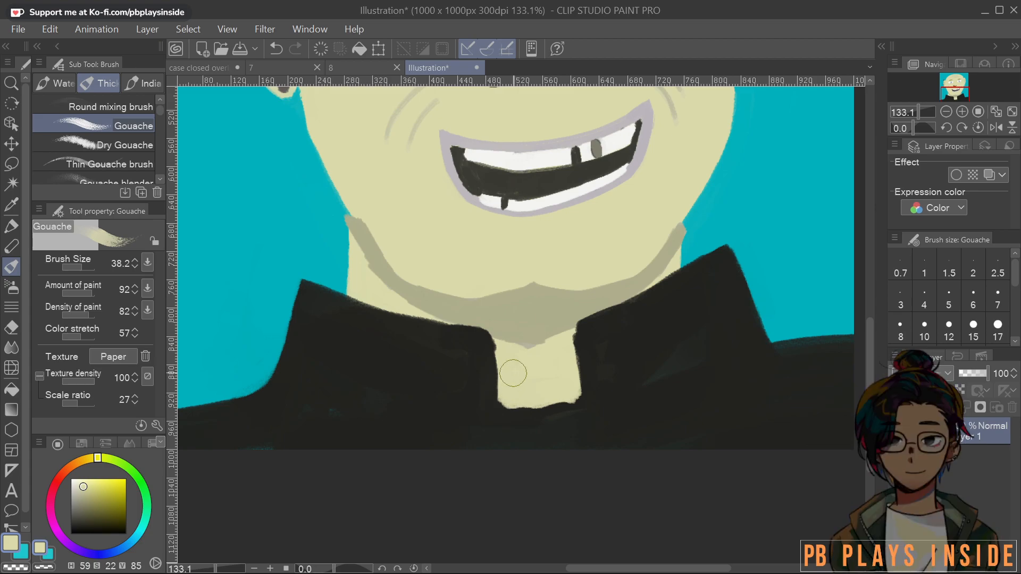
scroll(523, 314, down, 6)
drag(681, 220, 668, 288)
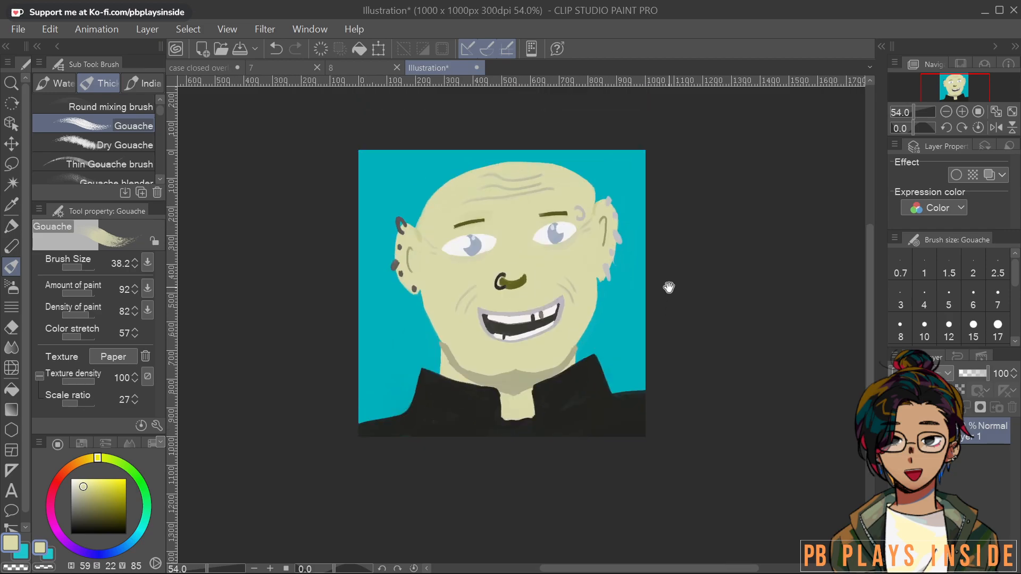
Switch to the case closed overlay document and look over its corkboard layout
scroll(628, 313, up, 3)
drag(453, 283, 483, 302)
scroll(468, 295, up, 1)
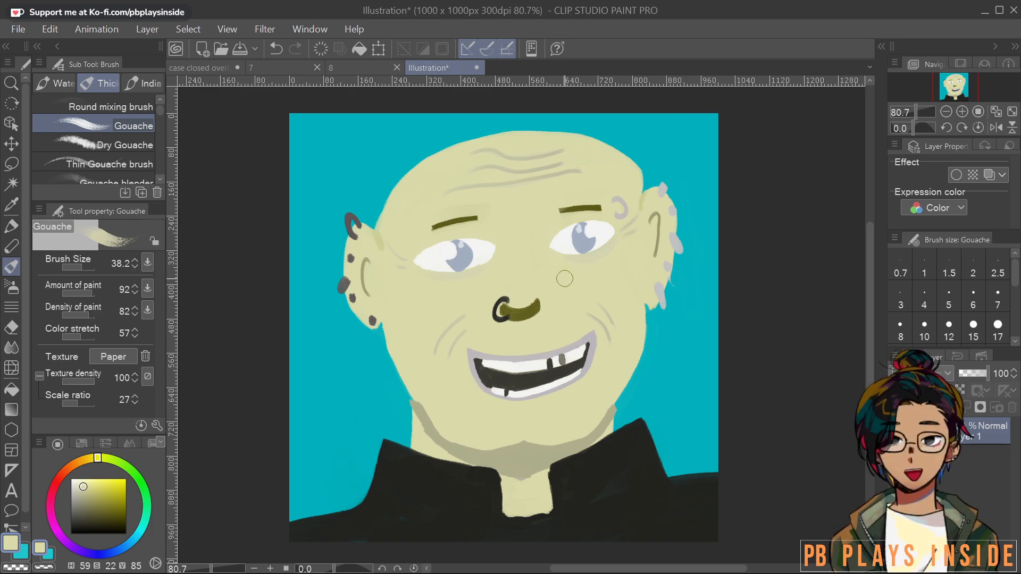
click(189, 70)
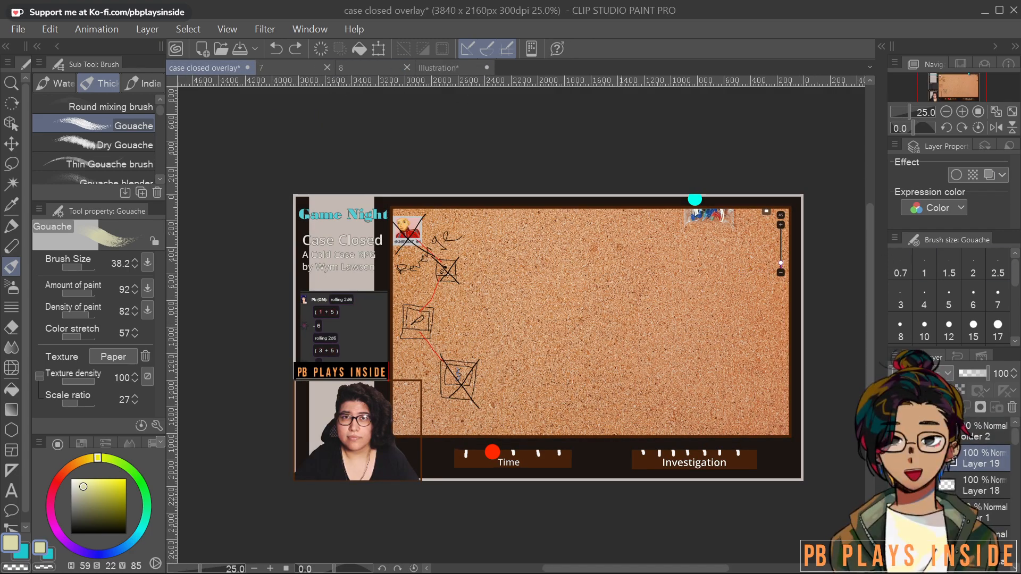
scroll(604, 326, up, 3)
scroll(603, 326, down, 1)
drag(641, 302, 614, 285)
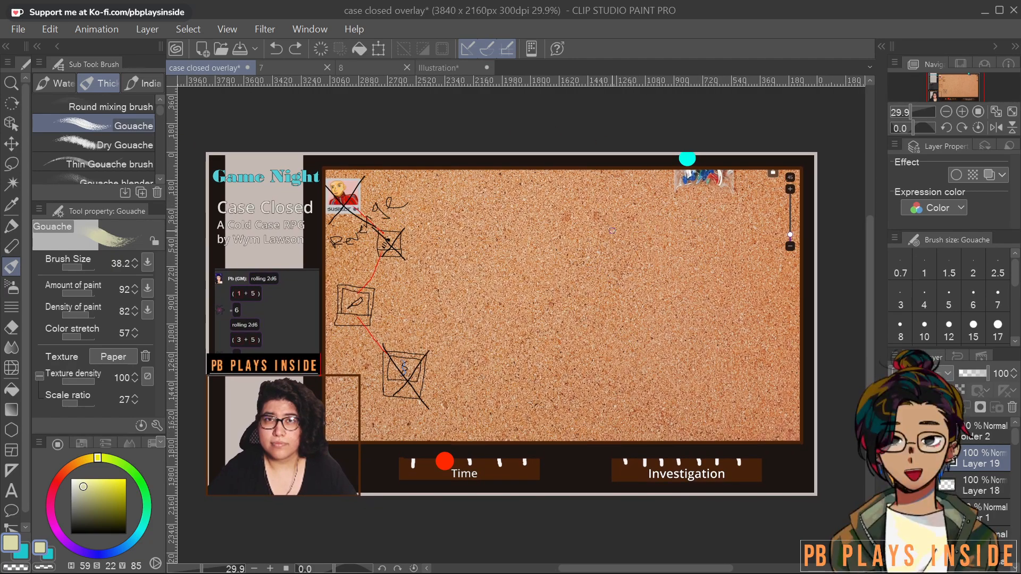
scroll(548, 249, up, 1)
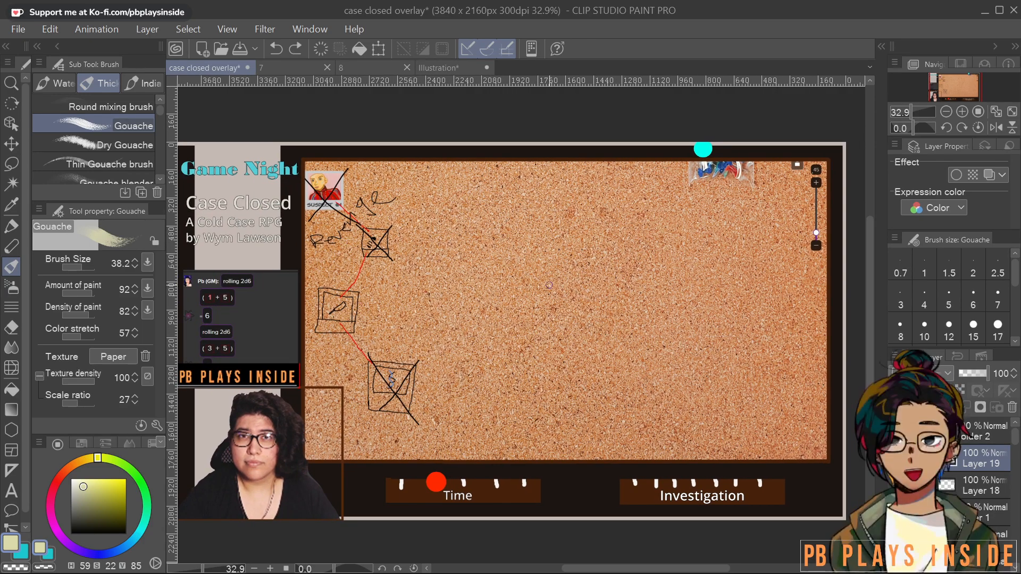
mouse_move(451, 239)
mouse_down()
mouse_move(377, 332)
mouse_move(548, 338)
mouse_move(734, 295)
mouse_up()
key(ctrl+z)
Examine the Suspect #1 card up close and its place on the corkboard
scroll(330, 198, up, 10)
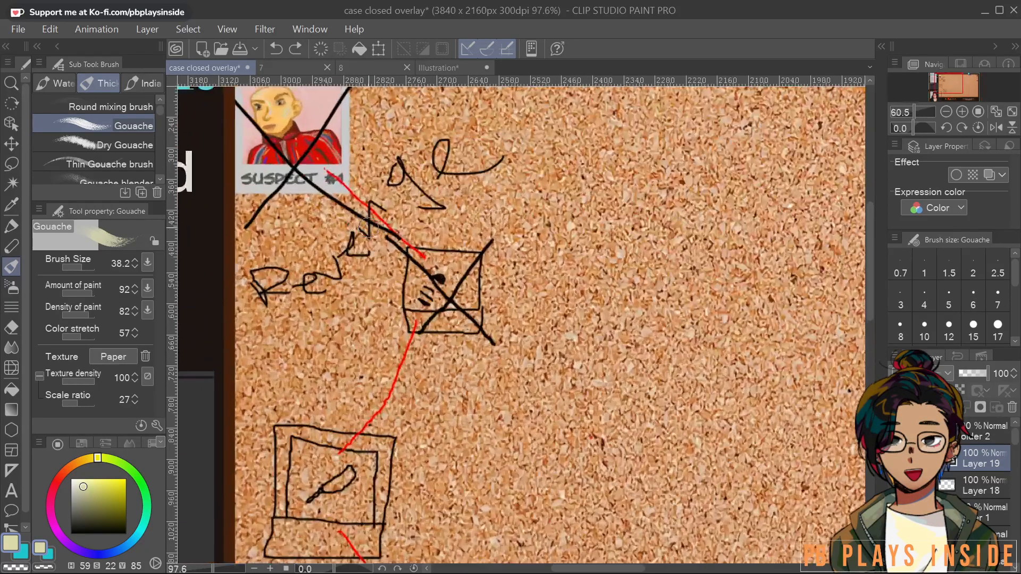
scroll(406, 280, up, 2)
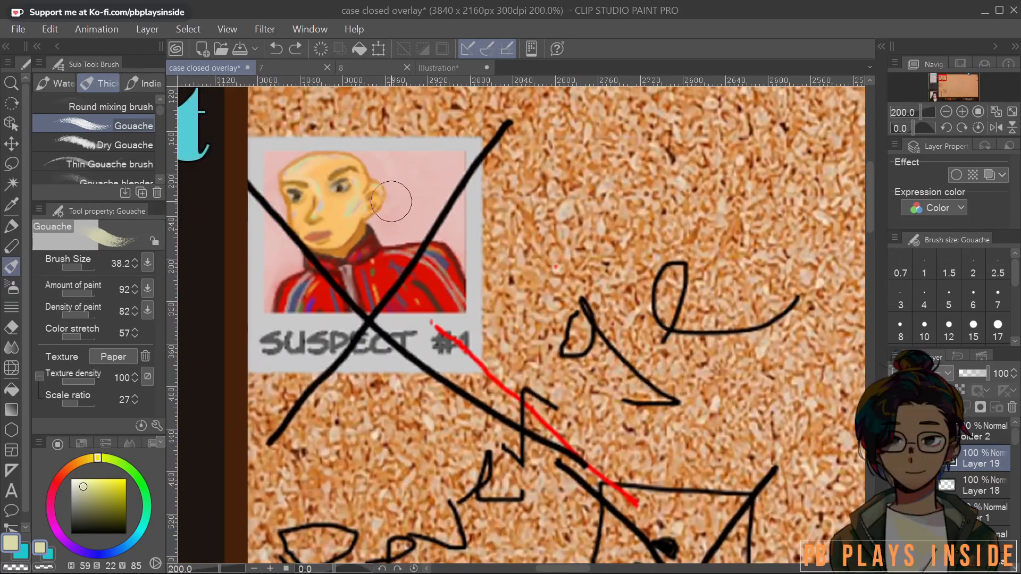
scroll(476, 291, down, 10)
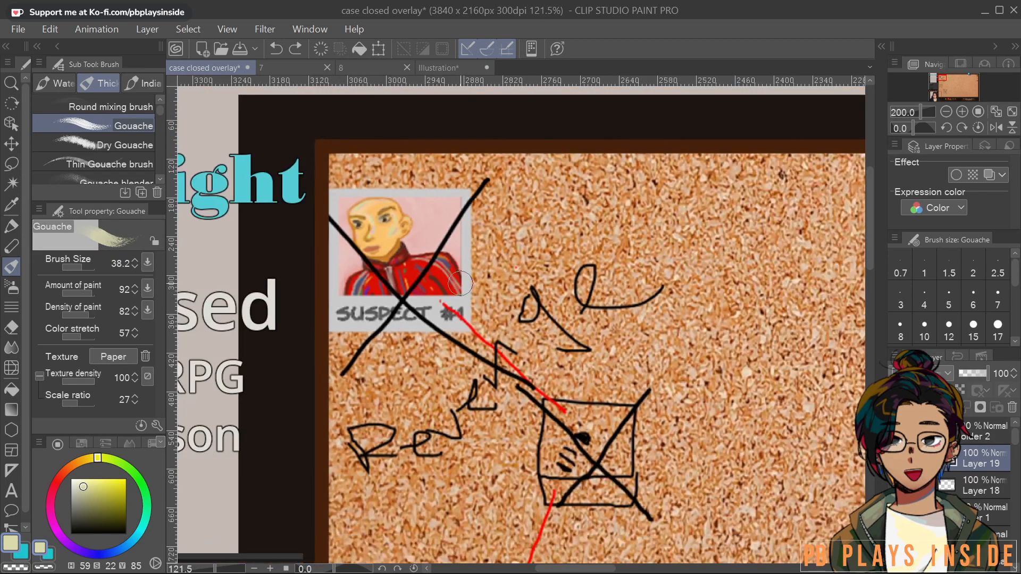
scroll(497, 310, down, 1)
drag(569, 342, 439, 266)
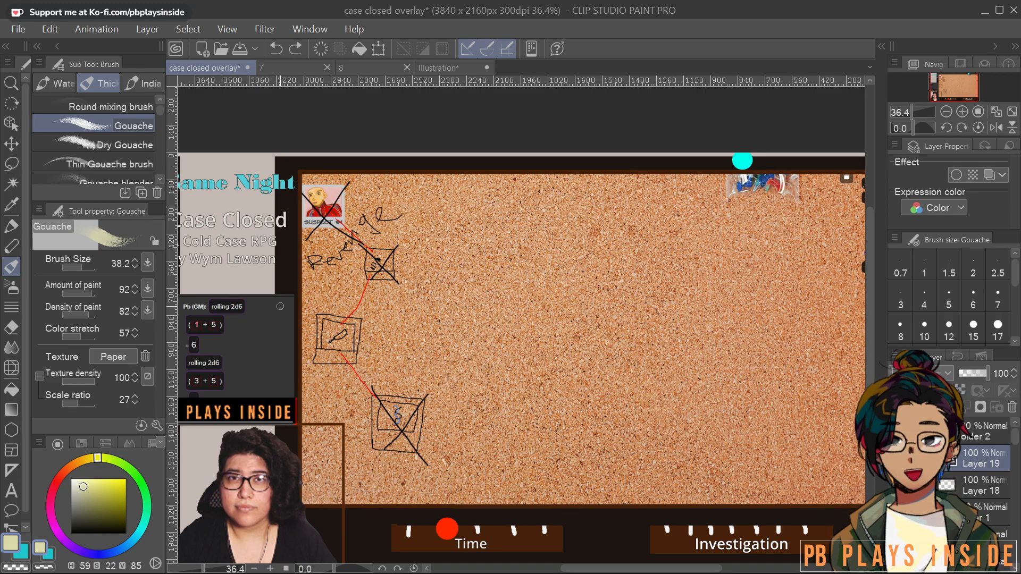
drag(396, 248, 380, 242)
scroll(380, 242, up, 8)
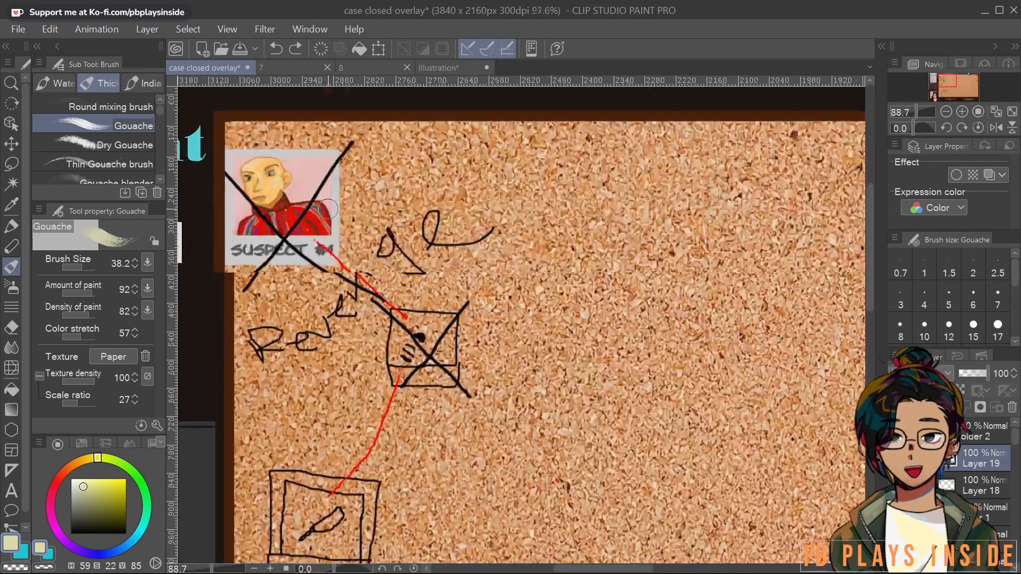
scroll(465, 304, down, 5)
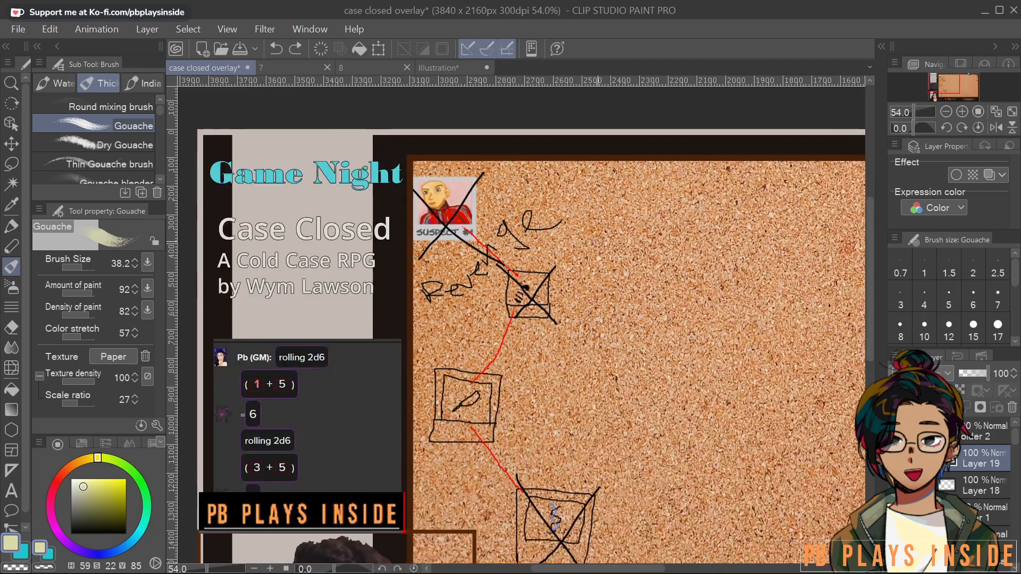
mouse_move(597, 241)
mouse_down()
mouse_move(456, 210)
mouse_move(494, 207)
mouse_move(511, 164)
mouse_up()
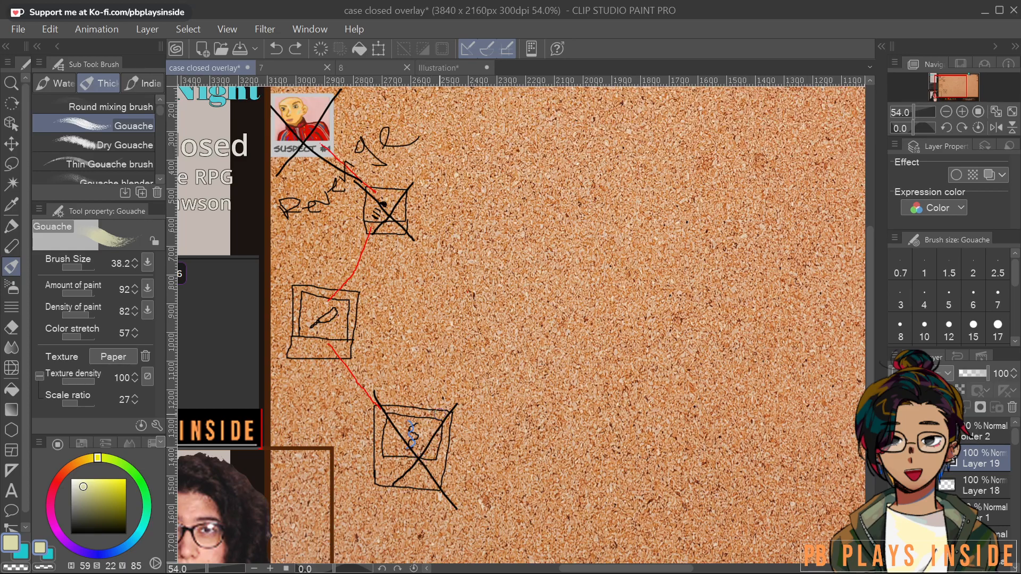
Examine the sketched cards below Suspect #1 and the red threads linking them
mouse_move(476, 346)
mouse_down()
mouse_move(416, 341)
mouse_move(389, 314)
mouse_move(371, 331)
mouse_up()
scroll(394, 319, down, 3)
scroll(307, 269, up, 12)
drag(302, 244, 473, 255)
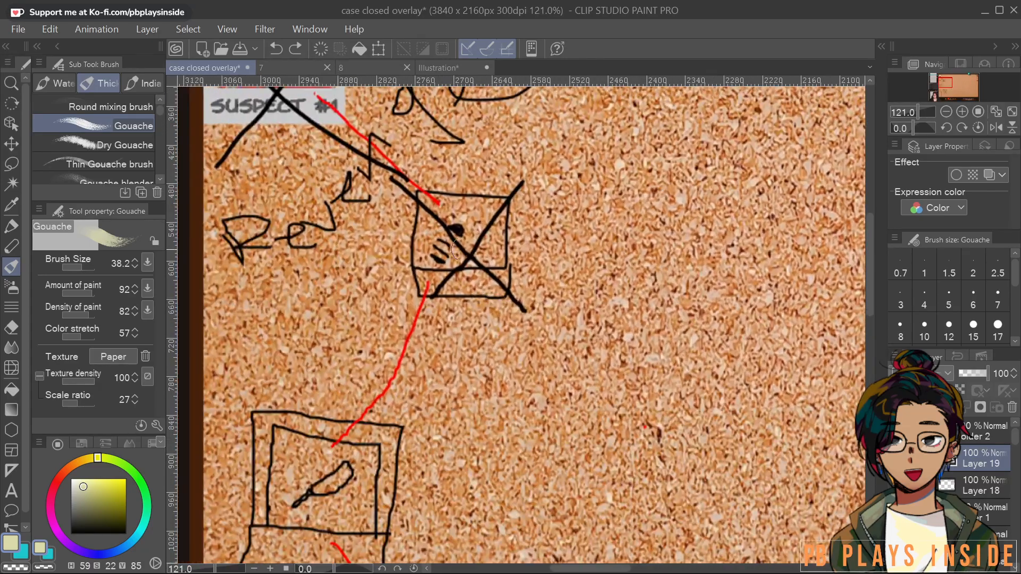
scroll(384, 375, down, 3)
drag(399, 418, 443, 309)
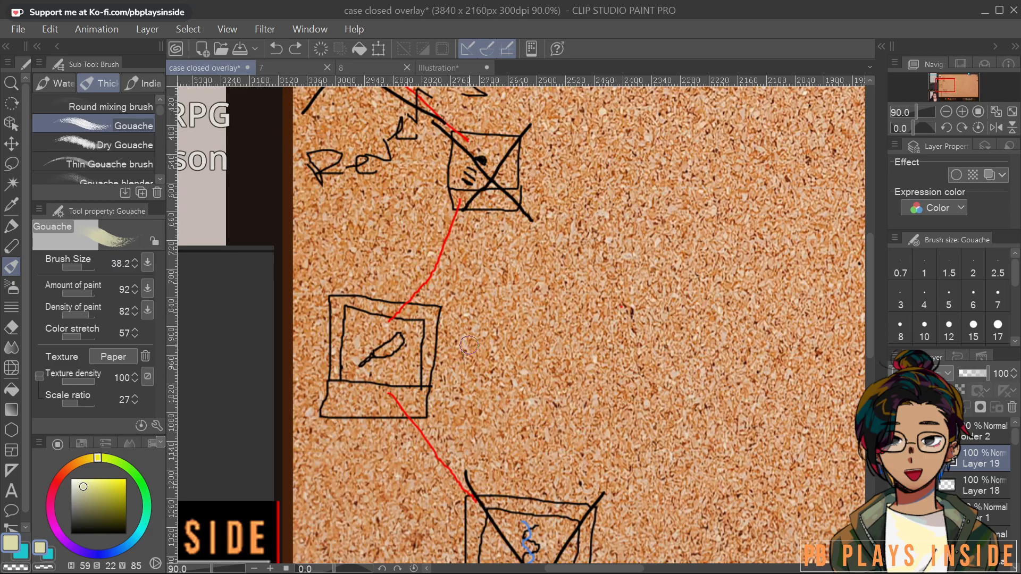
scroll(468, 349, down, 3)
scroll(513, 392, up, 4)
scroll(505, 311, down, 6)
scroll(510, 325, down, 3)
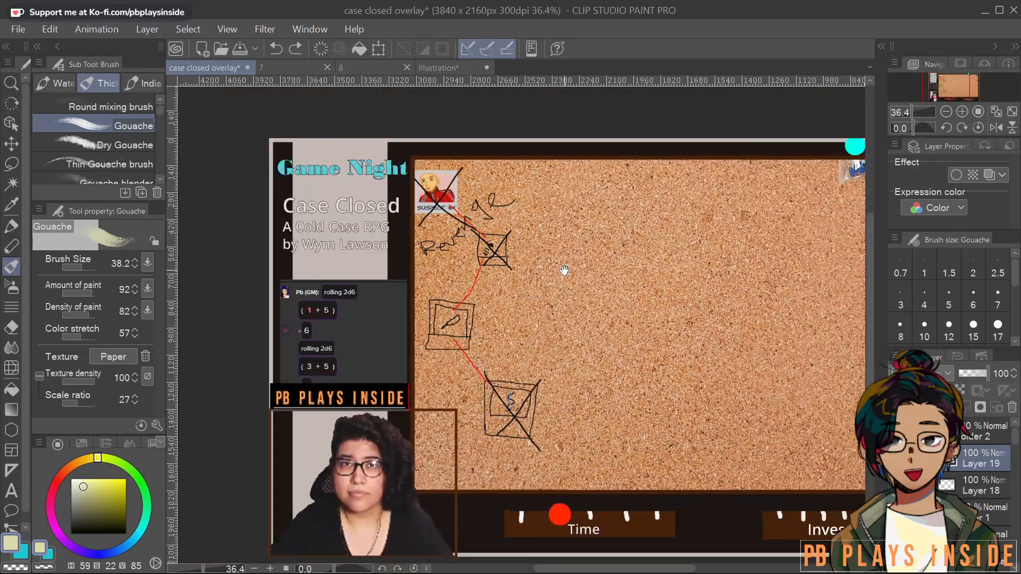
drag(535, 304, 478, 312)
scroll(508, 319, up, 2)
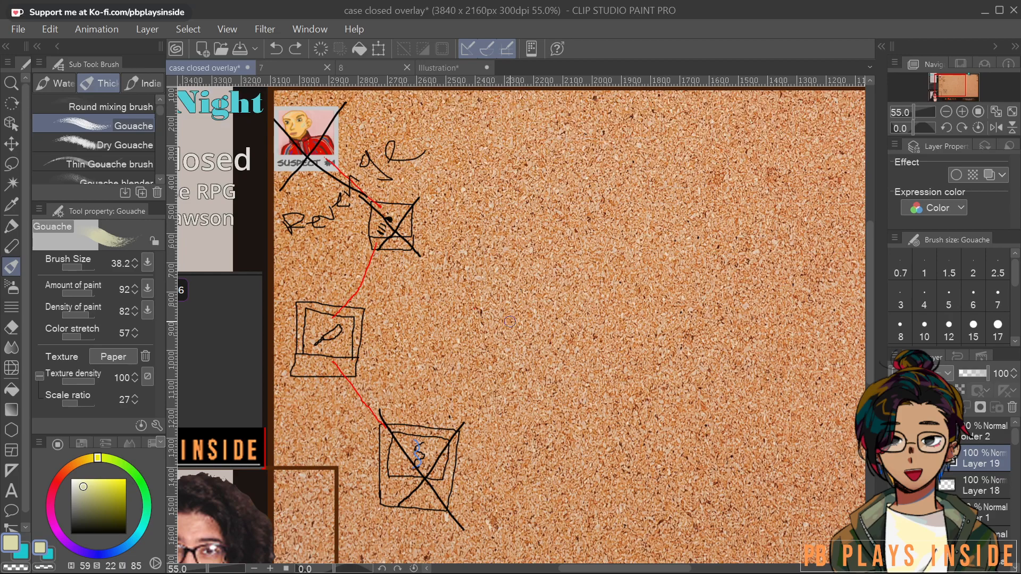
drag(421, 173, 367, 296)
drag(351, 176, 435, 285)
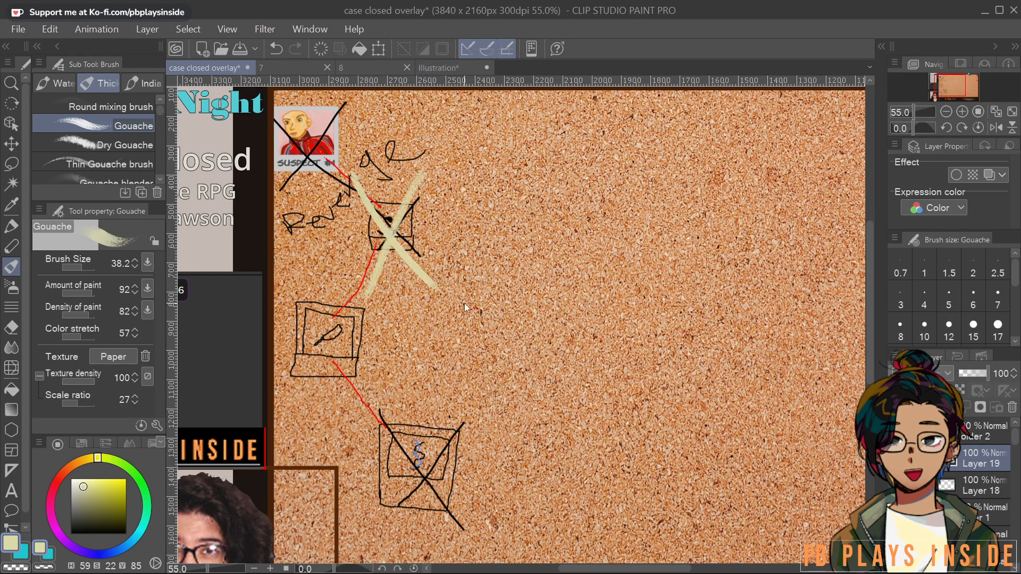
key(ctrl+z)
key(ctrl+z)
scroll(610, 340, down, 1)
mouse_move(609, 340)
mouse_down()
mouse_move(542, 345)
mouse_move(540, 333)
mouse_up()
scroll(542, 345, down, 1)
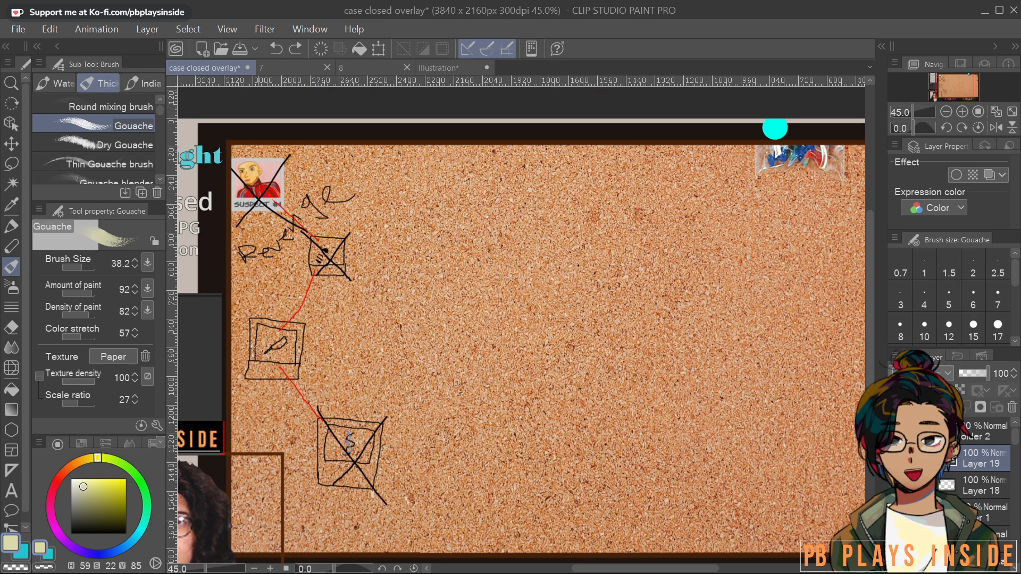
scroll(599, 250, down, 2)
drag(599, 250, 540, 273)
mouse_move(290, 155)
mouse_down()
mouse_move(247, 223)
mouse_move(308, 173)
mouse_up()
mouse_move(423, 160)
mouse_down()
mouse_move(383, 224)
mouse_move(444, 178)
mouse_up()
mouse_move(564, 176)
mouse_down()
mouse_move(532, 190)
mouse_move(585, 176)
mouse_up()
drag(707, 167, 729, 170)
key(ctrl+z)
key(ctrl+z)
key(ctrl+z)
key(ctrl+z)
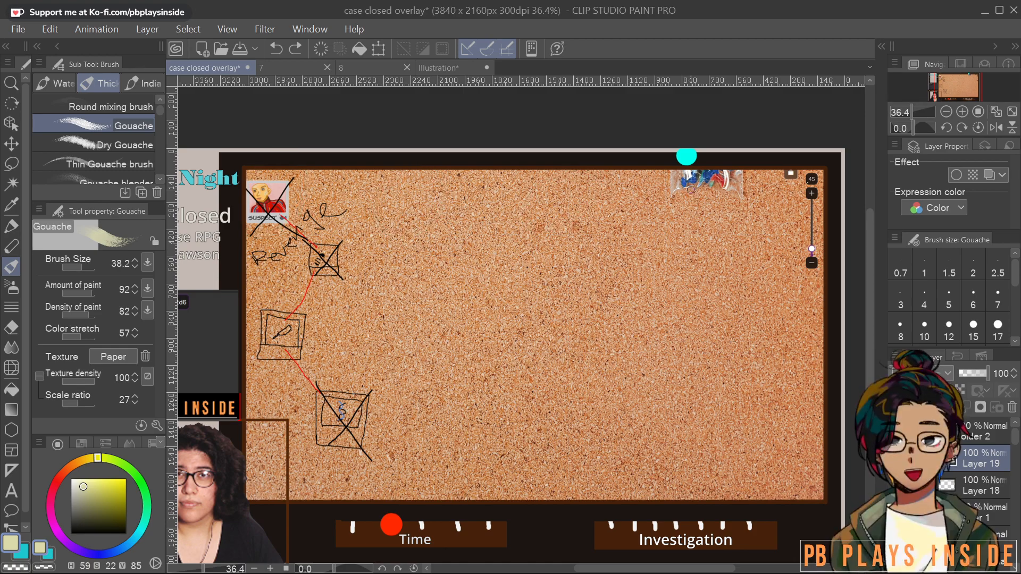
drag(262, 232, 240, 202)
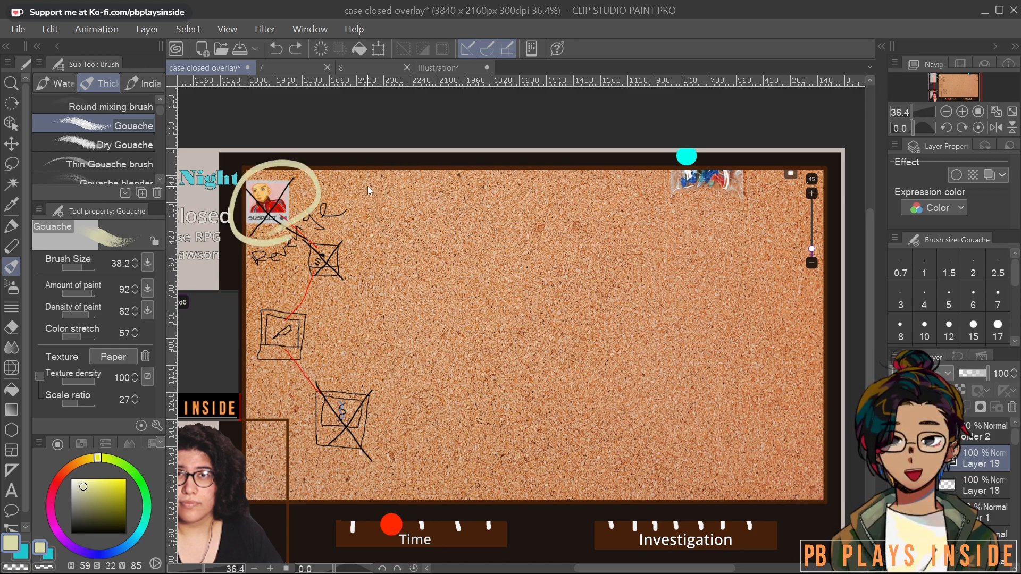
key(ctrl+z)
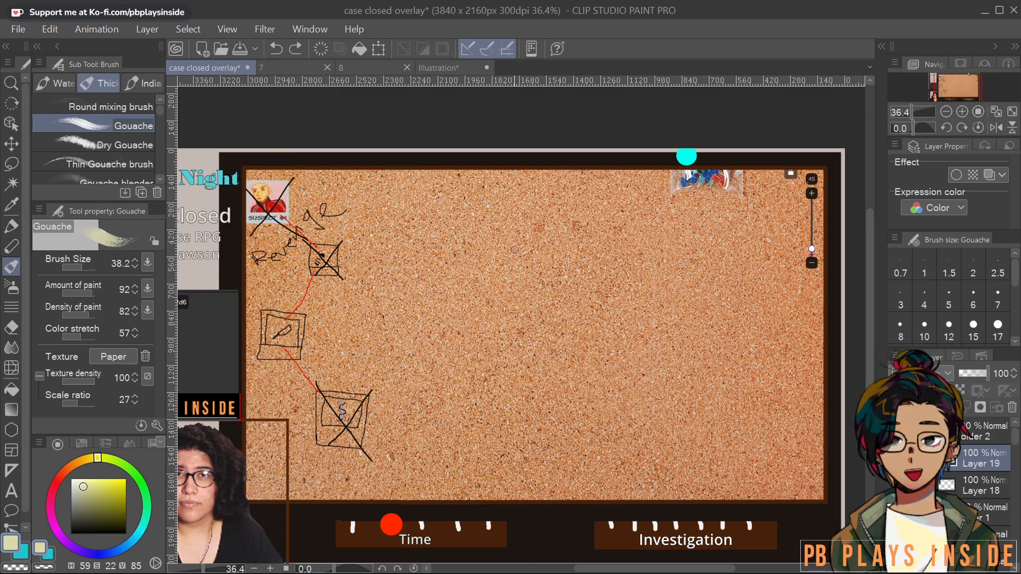
drag(488, 248, 461, 285)
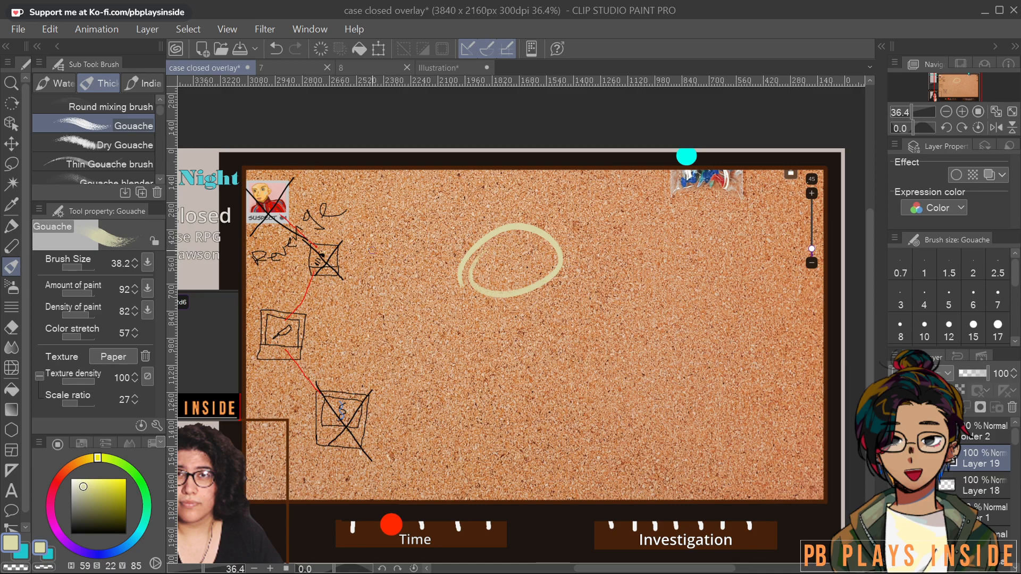
key(ctrl+z)
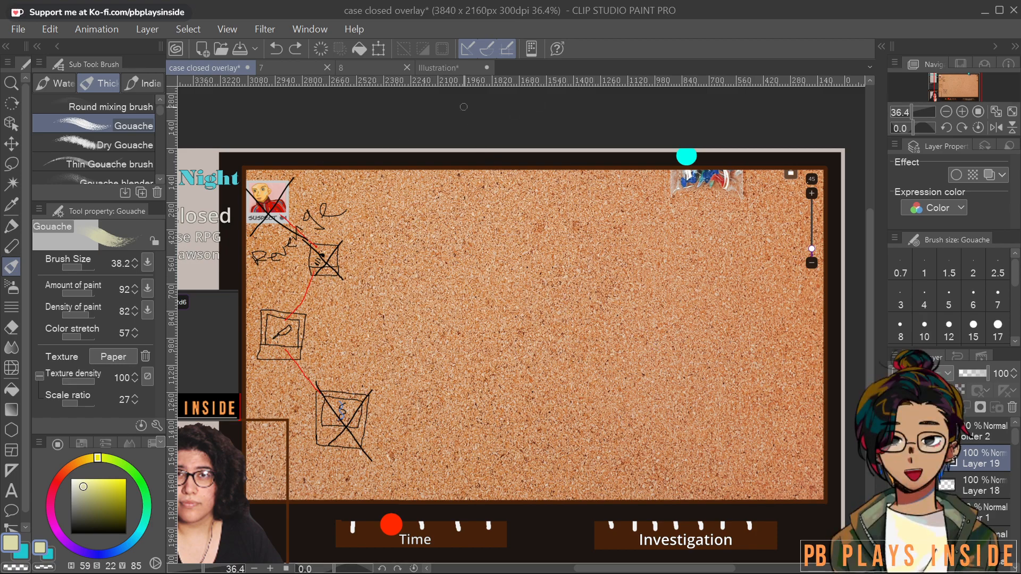
Switch to document 7 with the portrait on a yellow background
click(371, 69)
click(295, 70)
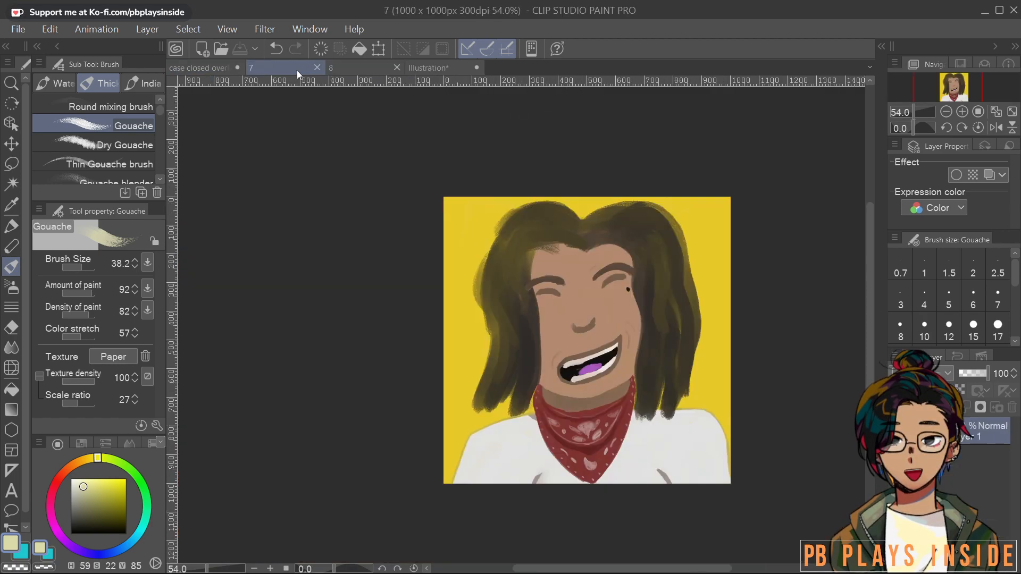
Compare the portraits in documents 7 and 8 with the pierced character in the Illustration document
click(388, 69)
click(432, 68)
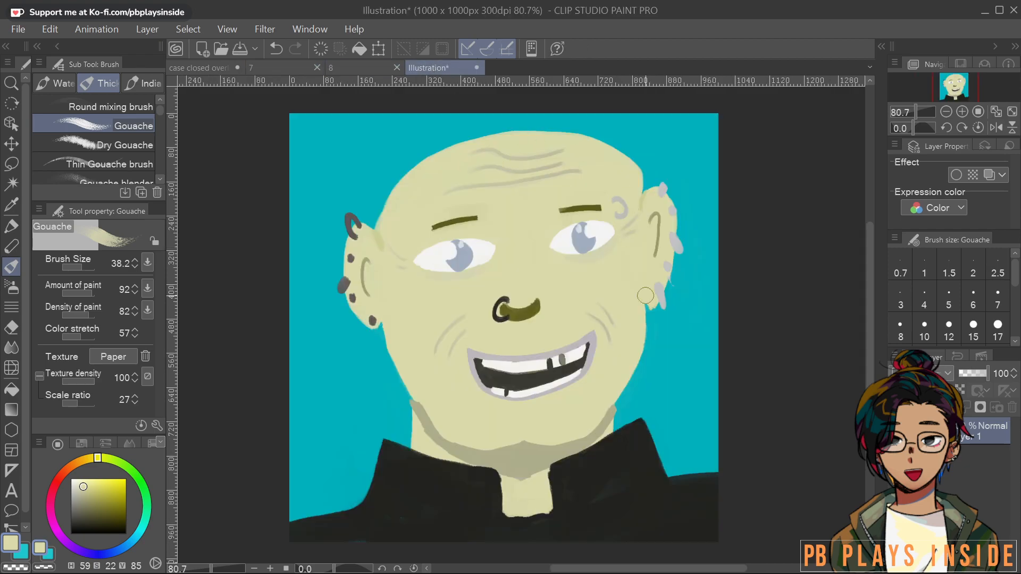
click(349, 71)
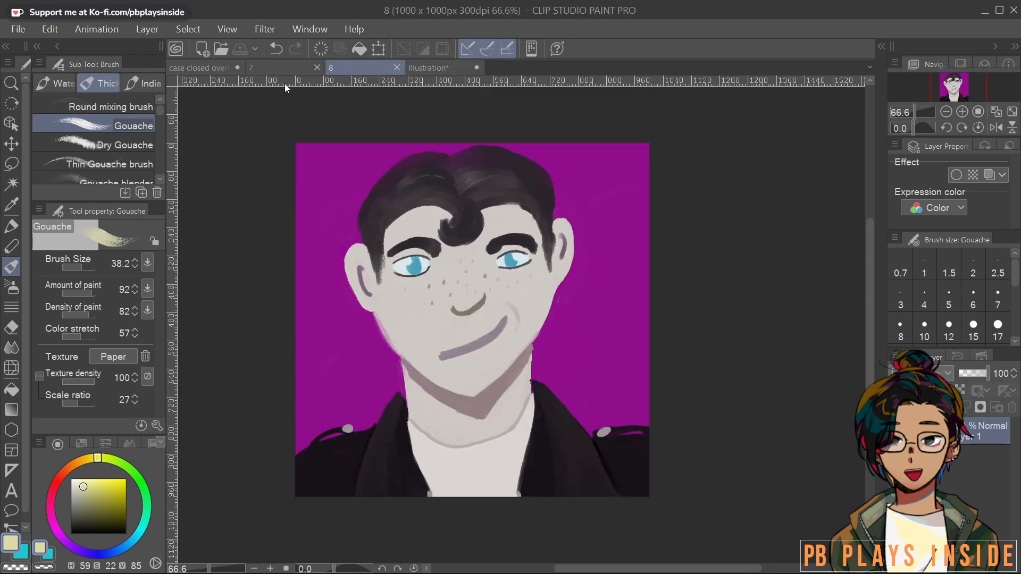
click(276, 65)
click(432, 67)
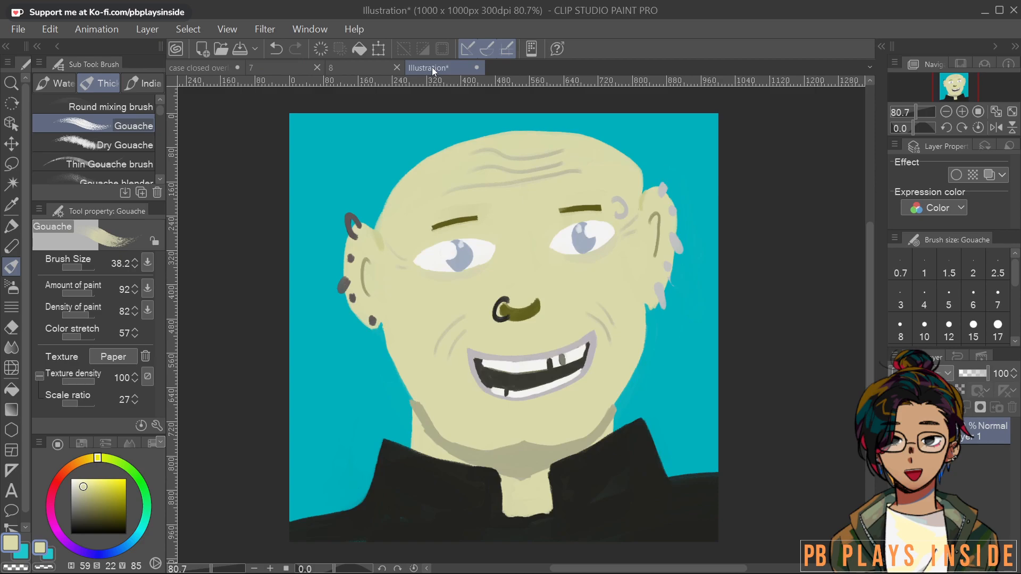
scroll(716, 229, down, 1)
scroll(716, 229, up, 2)
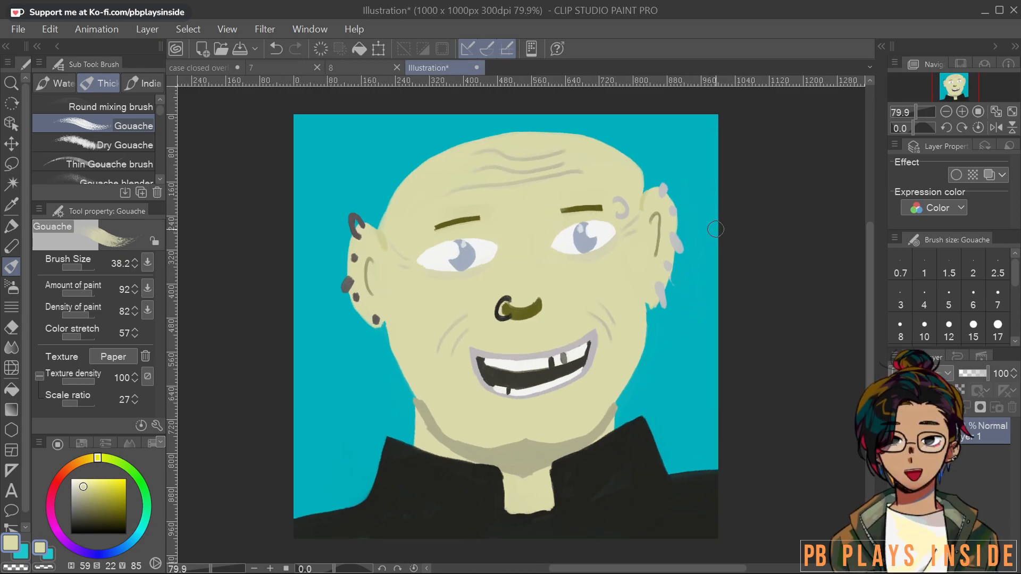
scroll(716, 229, down, 2)
scroll(743, 228, up, 2)
scroll(756, 228, down, 1)
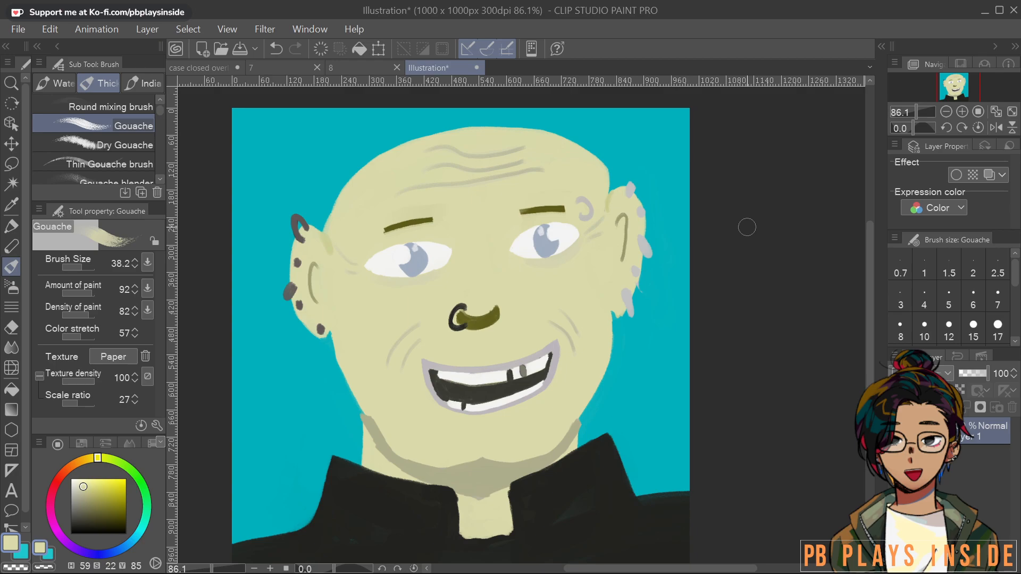
scroll(532, 362, up, 4)
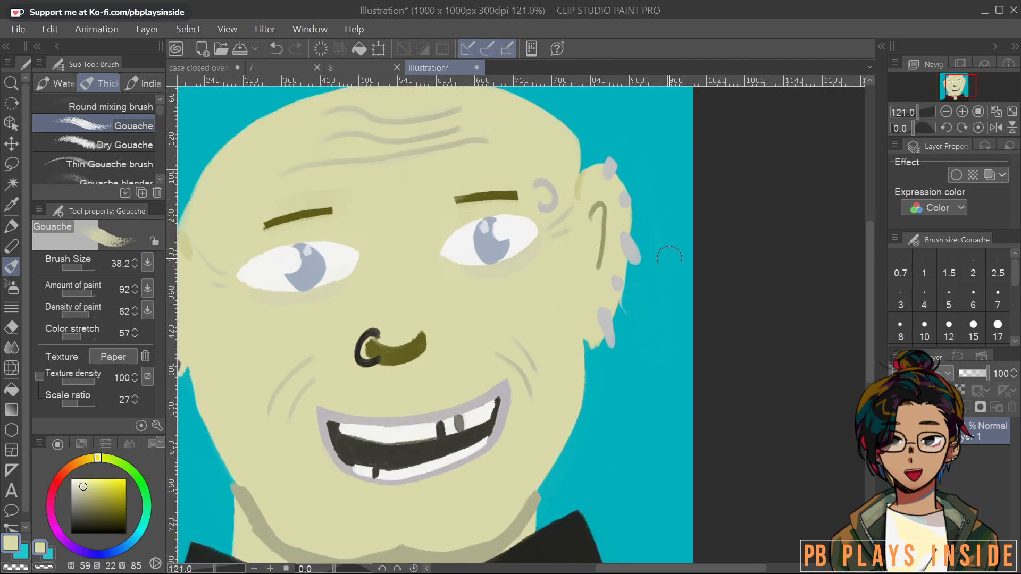
Paint a short vertical dark grey fold line on the black shirt below the collar opening with Gouache at brush size 12.9
alt+click(608, 321)
alt+click(597, 322)
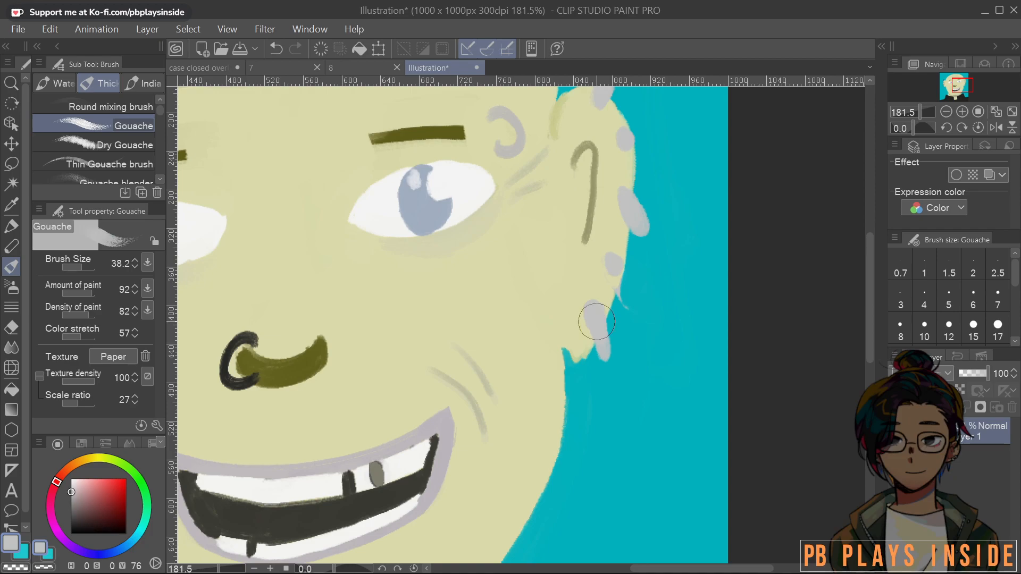
scroll(629, 187, down, 3)
mouse_move(550, 375)
mouse_down()
mouse_move(554, 289)
mouse_move(599, 223)
mouse_up()
scroll(601, 229, up, 3)
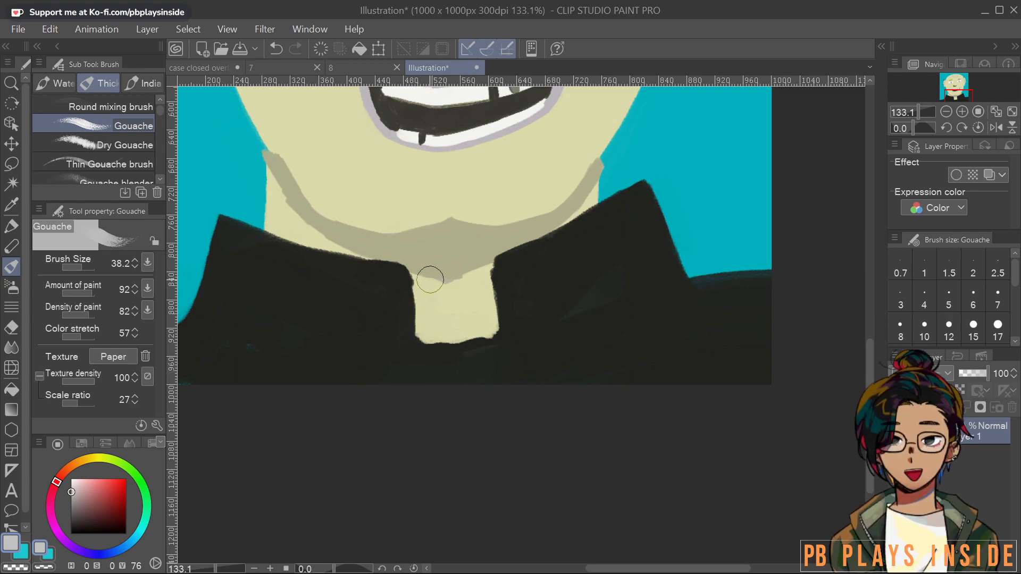
click(90, 497)
drag(91, 497, 75, 517)
alt+click(368, 295)
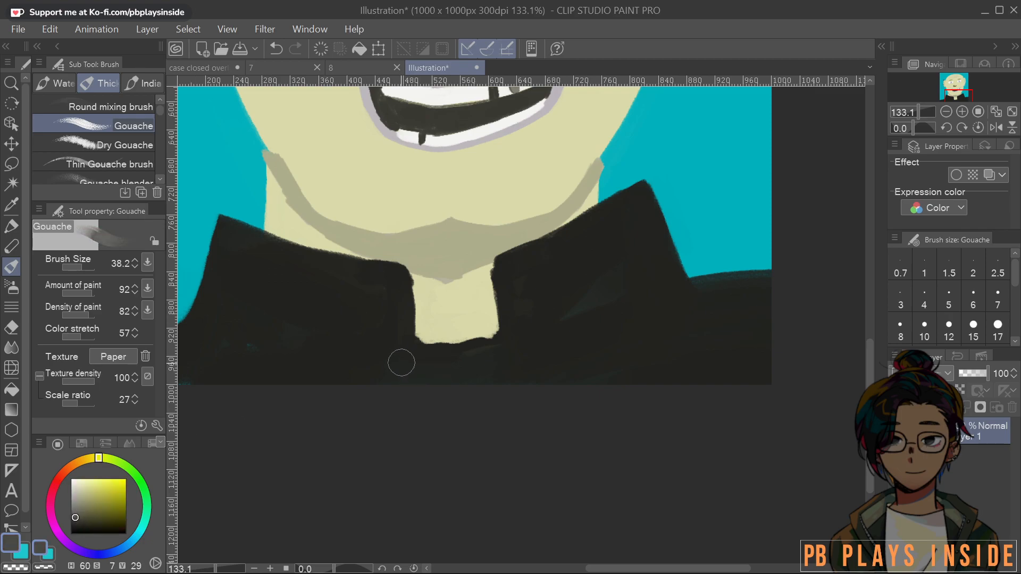
mouse_move(393, 390)
mouse_down()
mouse_move(400, 400)
mouse_move(395, 392)
mouse_up()
drag(395, 357, 396, 394)
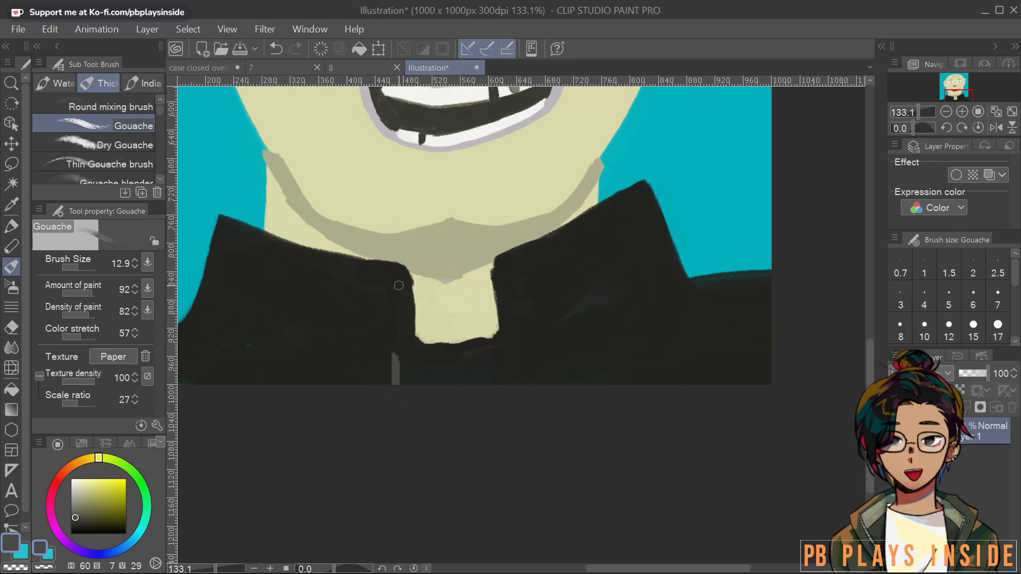
Paint a dark grey crease along the base of the right collar flap, then undo all but its short outer end
scroll(398, 291, up, 2)
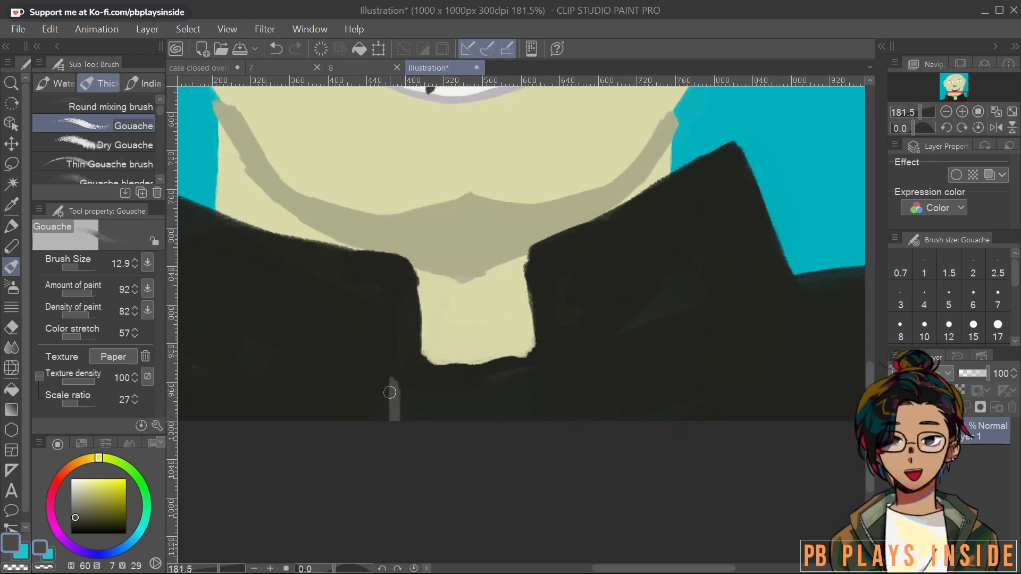
mouse_move(787, 282)
mouse_down()
mouse_move(747, 310)
mouse_move(659, 334)
mouse_up()
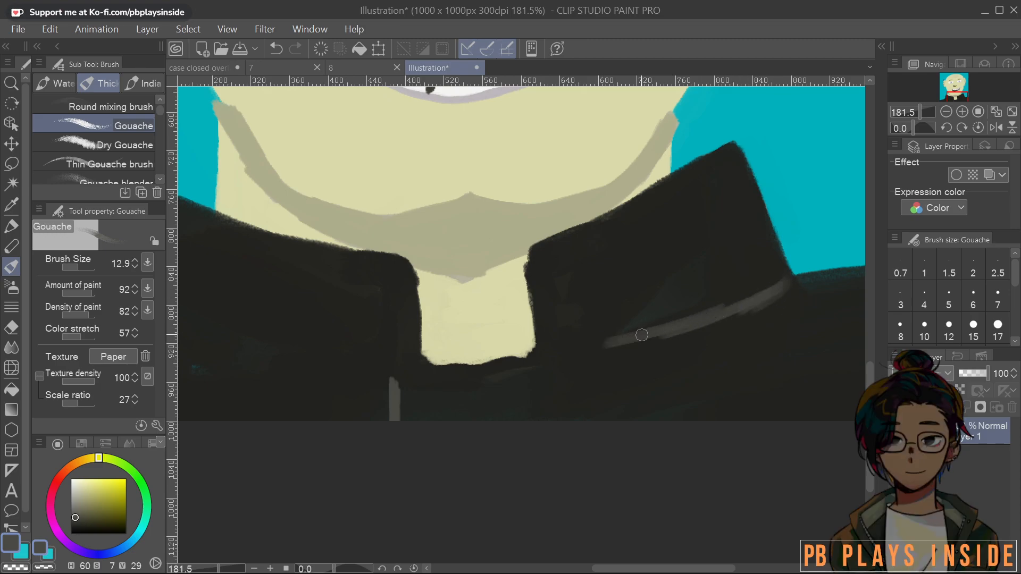
key(ctrl+z)
key(ctrl+z)
key(ctrl+z)
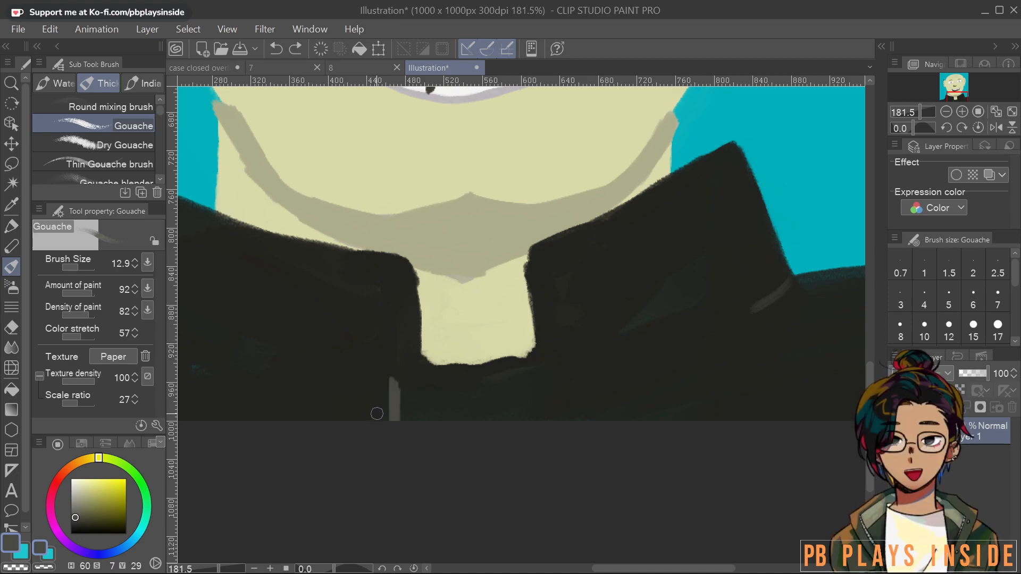
Paint a vertical fold line farther left on the shirt and cover the first fold line with the sampled shirt black
drag(328, 424, 330, 375)
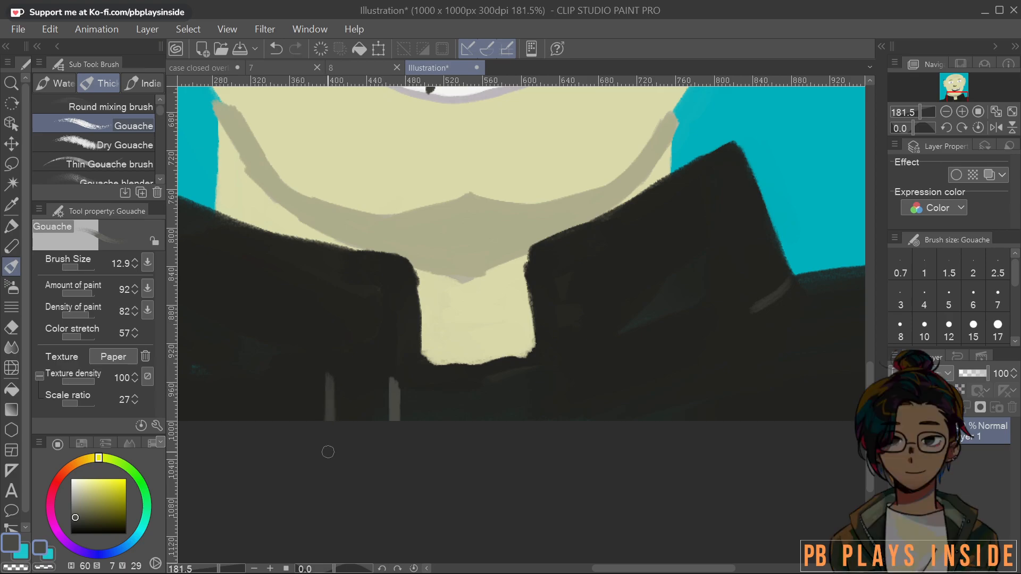
alt+click(440, 398)
drag(394, 377, 398, 423)
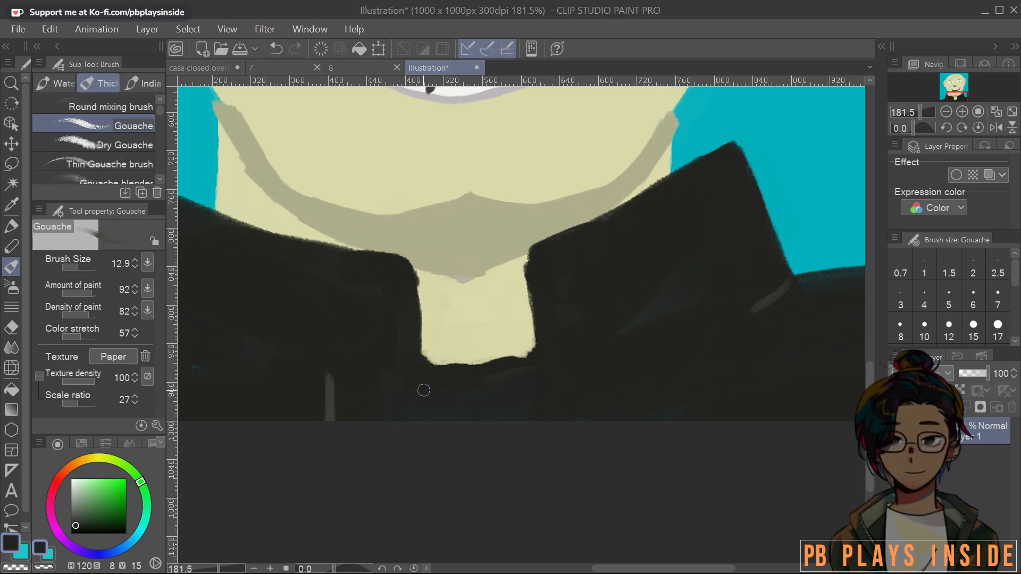
Try a lighter grey round button on the right side of the shirt at brush size 29.6, and undo it
alt+click(328, 403)
click(77, 510)
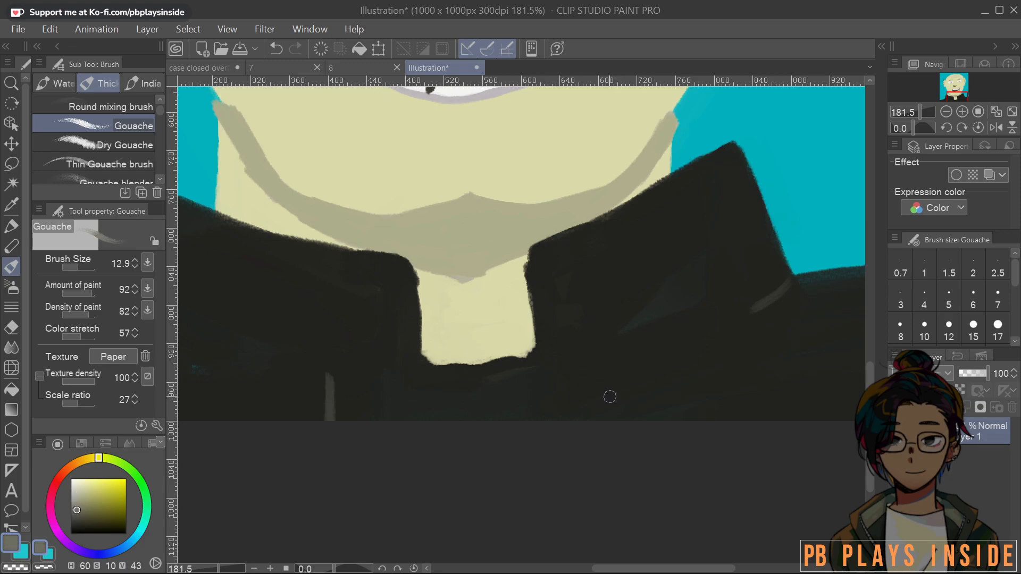
drag(605, 382, 609, 370)
drag(593, 406, 585, 410)
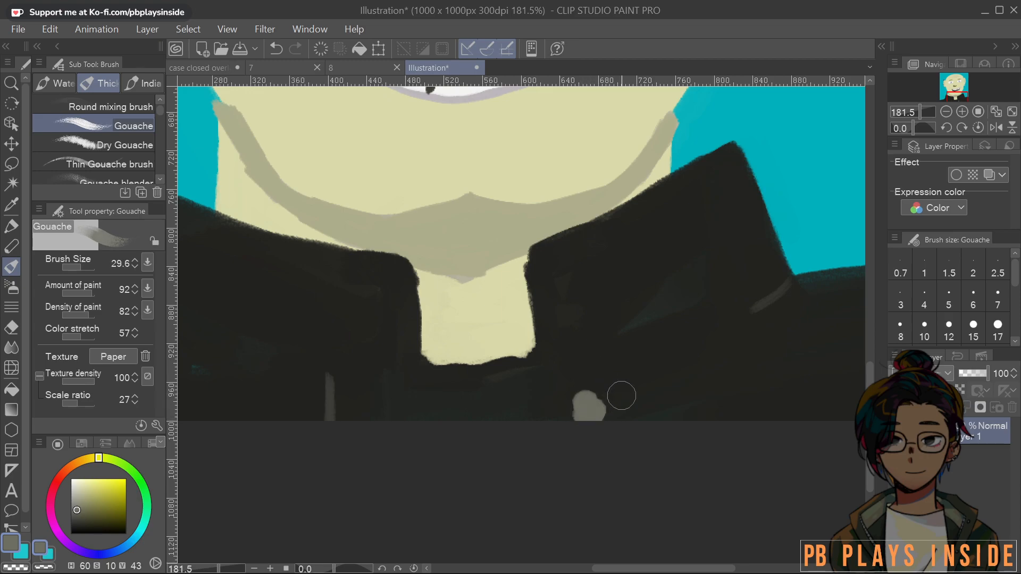
key(ctrl+z)
Paint two round dark grey buttons on the shirt, one on each side below the collar opening
alt+click(378, 394)
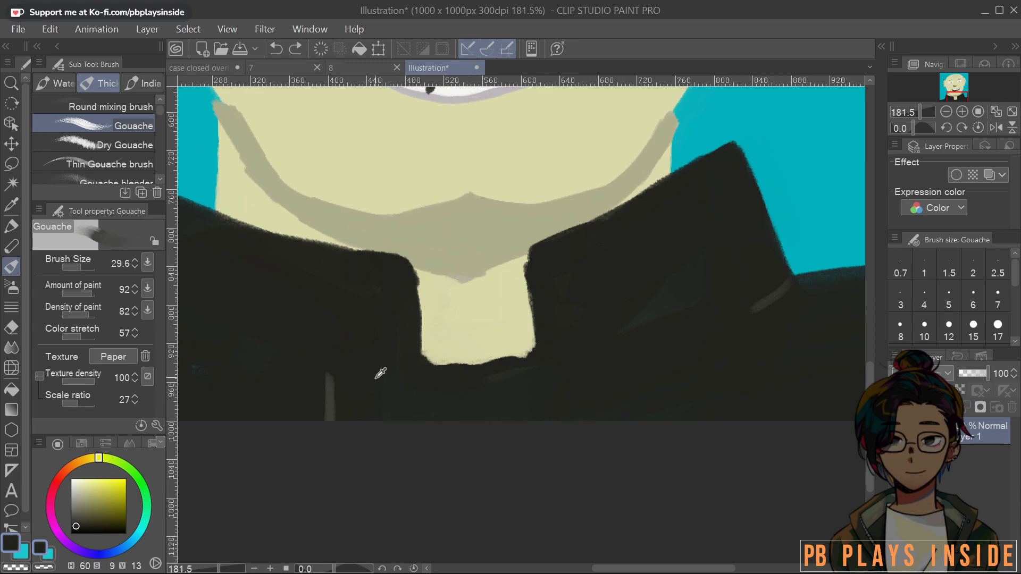
click(78, 522)
drag(582, 413, 599, 410)
drag(377, 415, 385, 411)
drag(596, 405, 589, 396)
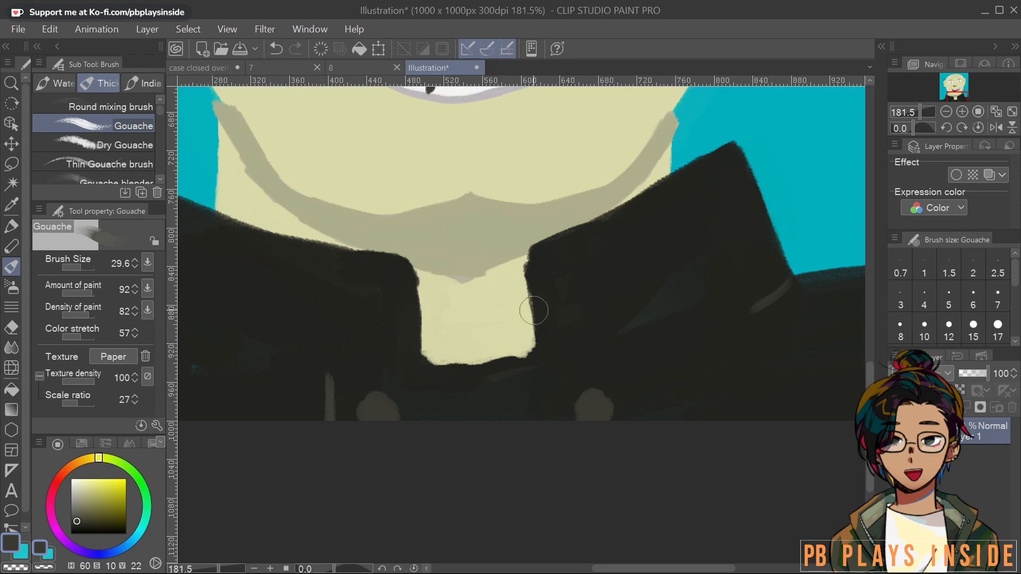
Shade the neck skin along the collar opening and upper collar edges with the sampled chin-shadow tone at brush size 11.4
alt+click(476, 269)
drag(510, 324, 502, 327)
drag(519, 261, 534, 348)
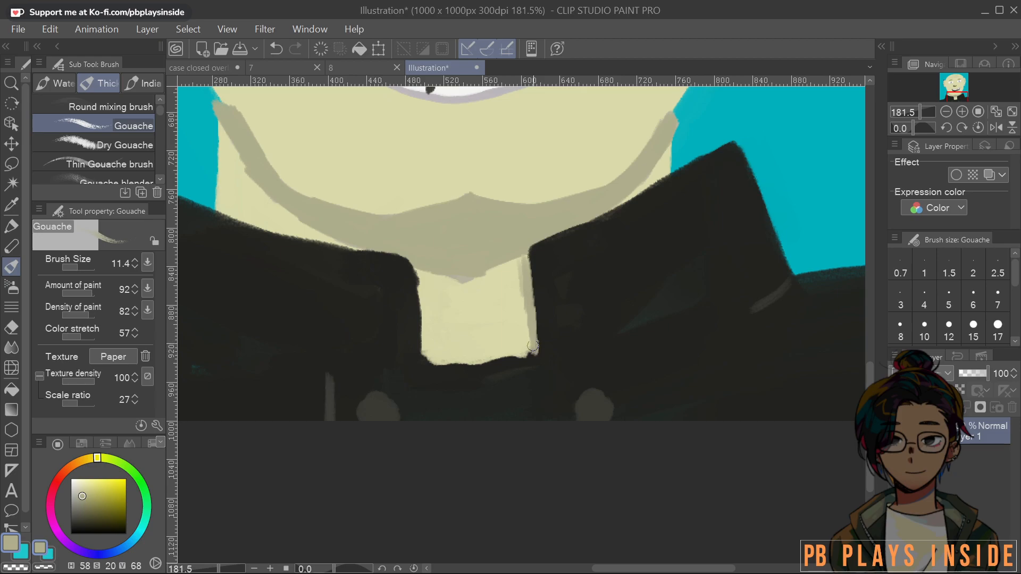
mouse_move(418, 278)
mouse_down()
mouse_move(427, 358)
mouse_move(539, 353)
mouse_up()
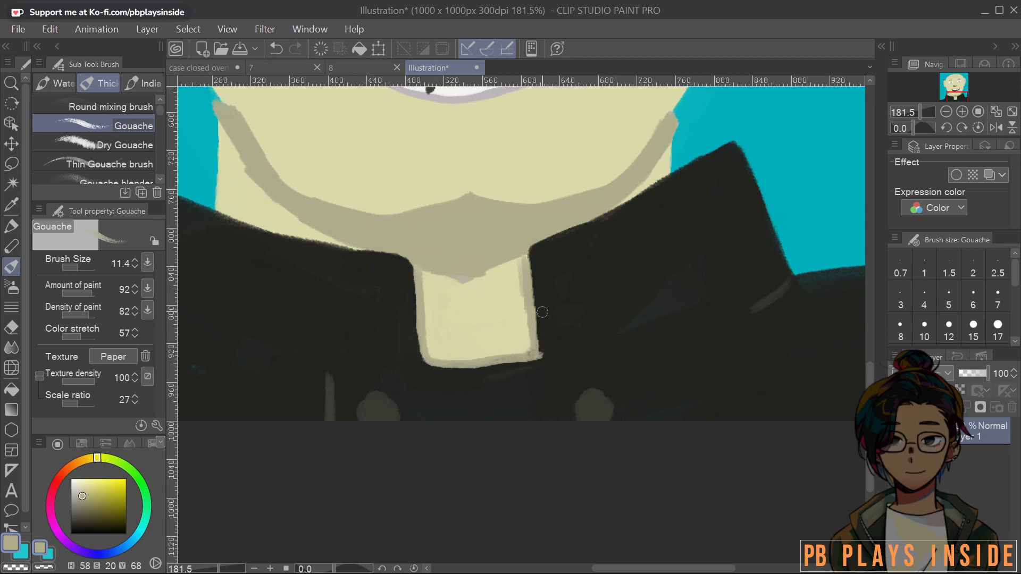
drag(220, 210, 400, 252)
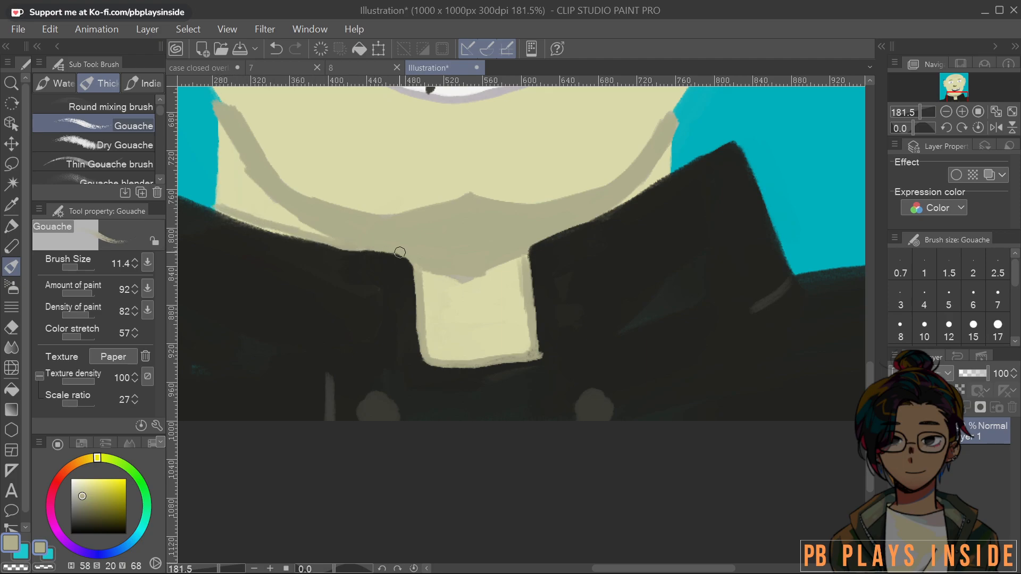
drag(667, 172, 618, 210)
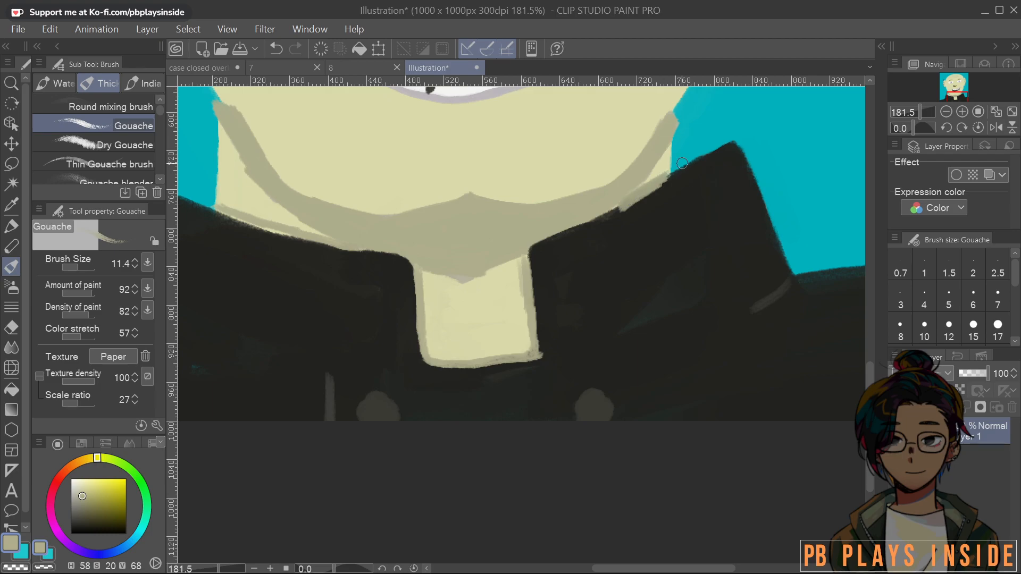
Check the whole portrait and start saving the illustration in CLIP STUDIO FORMAT
scroll(619, 192, down, 5)
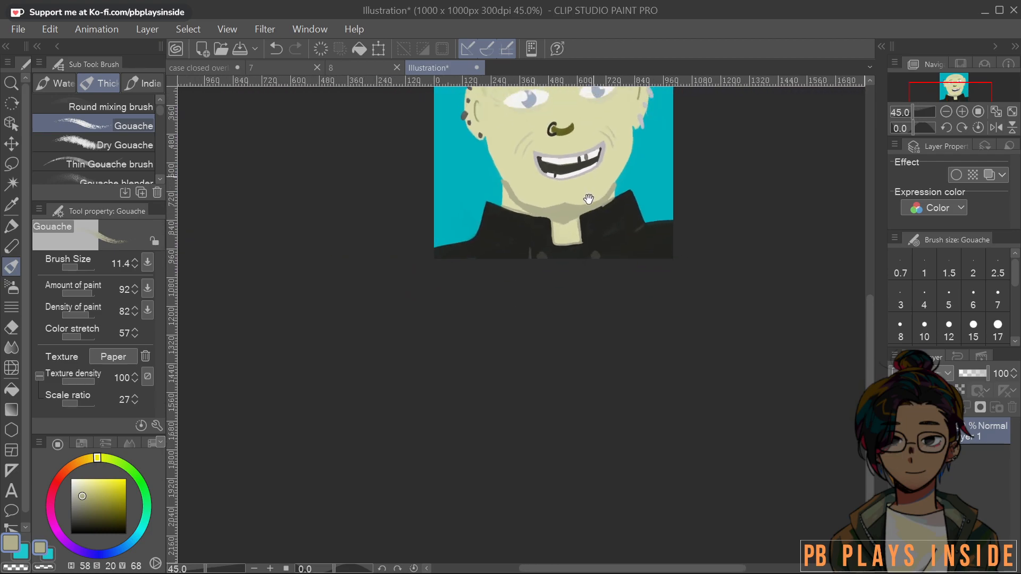
scroll(624, 270, up, 2)
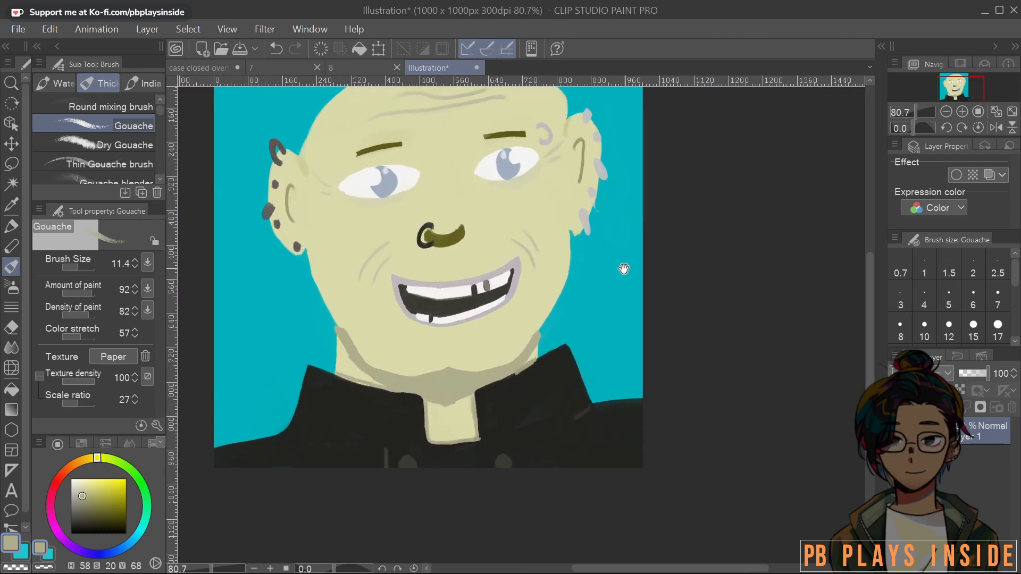
scroll(515, 307, up, 2)
scroll(506, 319, down, 4)
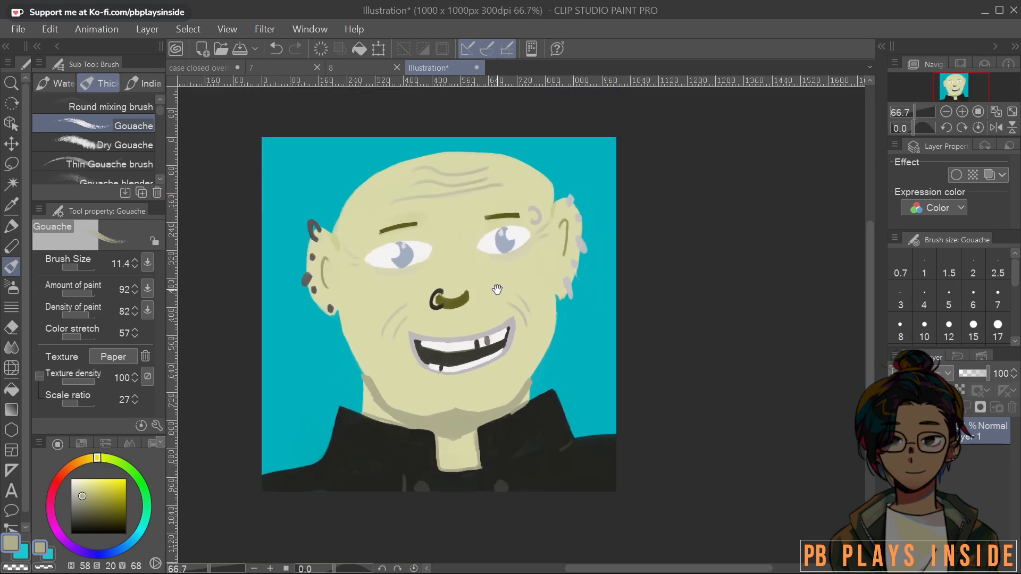
drag(497, 290, 504, 281)
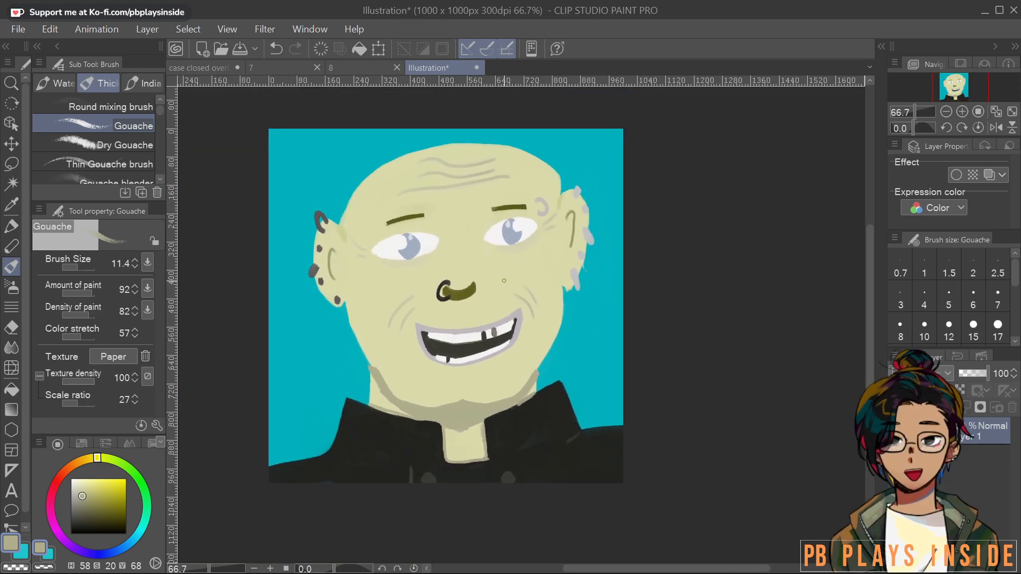
click(18, 29)
click(112, 126)
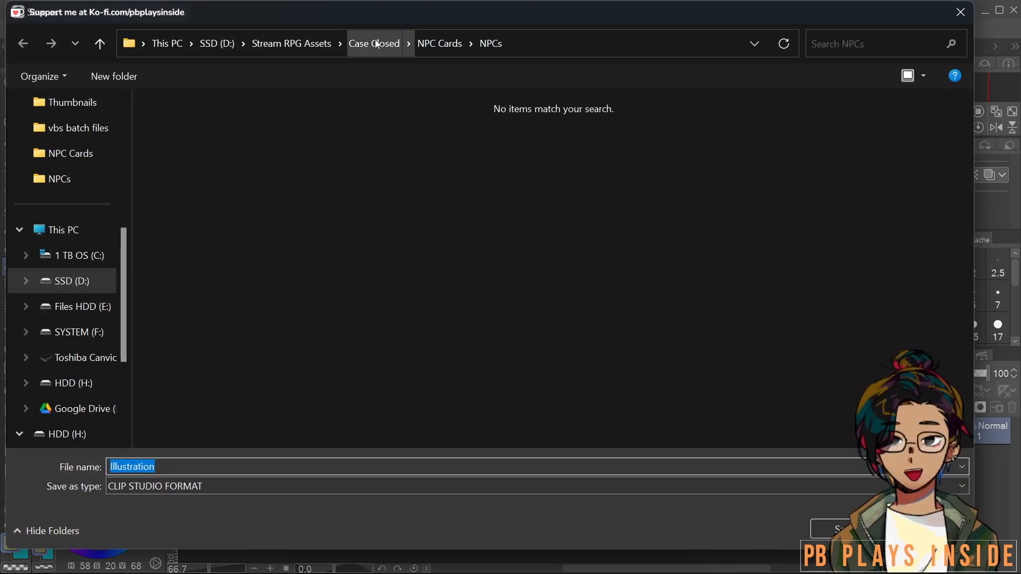
Save the bald man's portrait as 9 in CLIP STUDIO FORMAT inside the Case Closed NPC Cards folder
text(9)
click(364, 44)
click(429, 44)
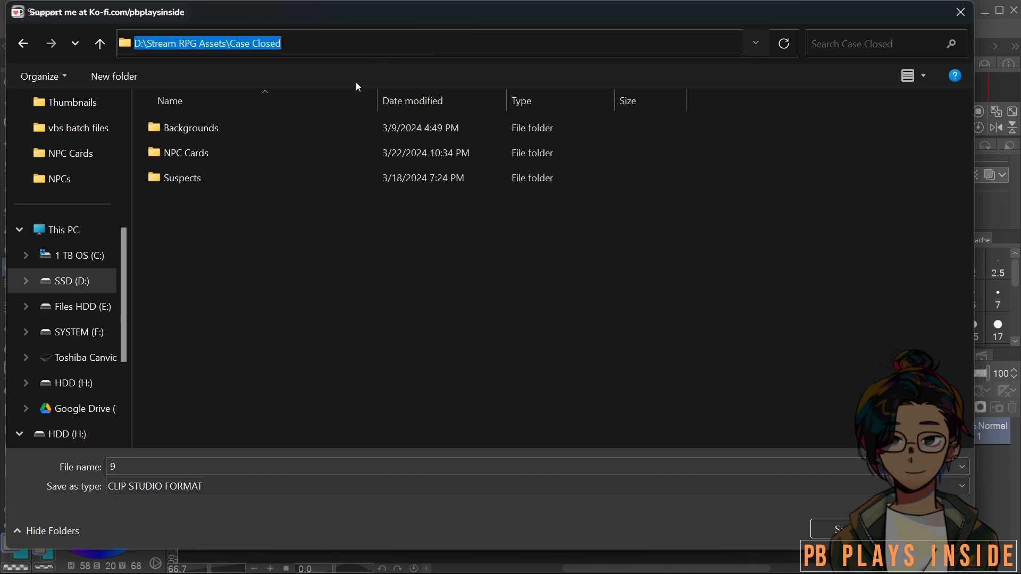
double_click(203, 144)
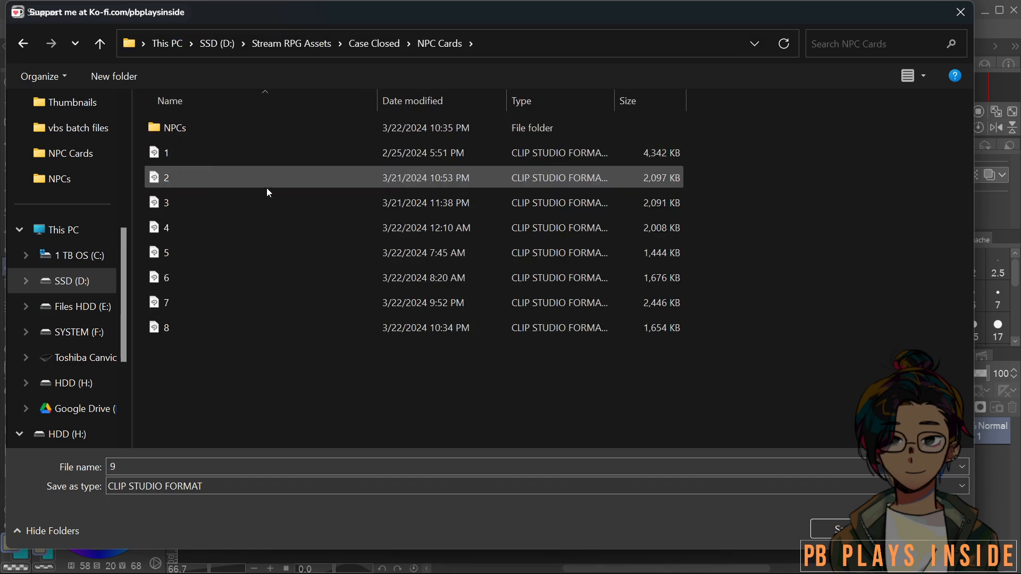
click(845, 522)
Export the portrait as a single-layer PNG named 9 into the NPCs folder
click(22, 26)
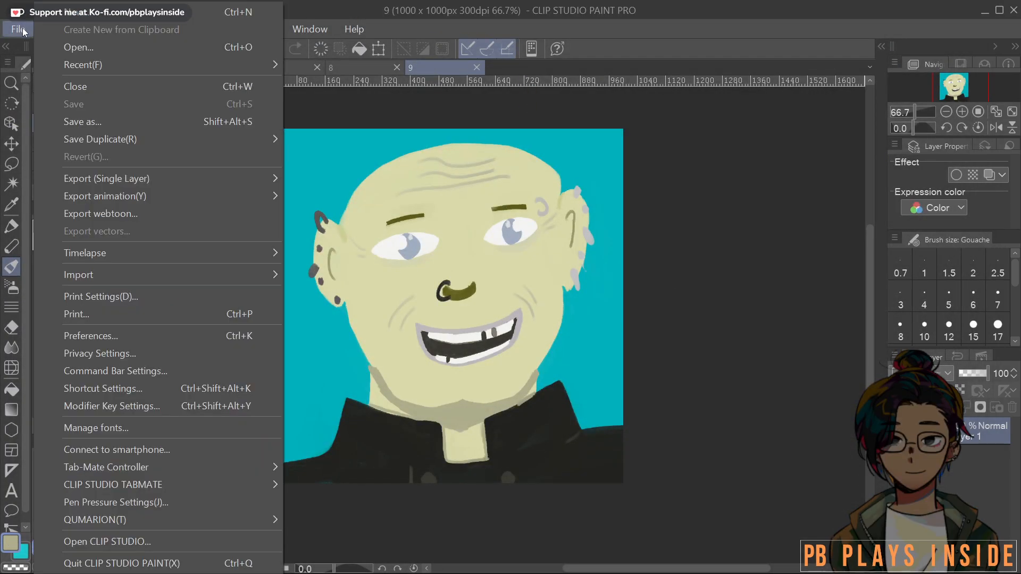
mouse_move(232, 178)
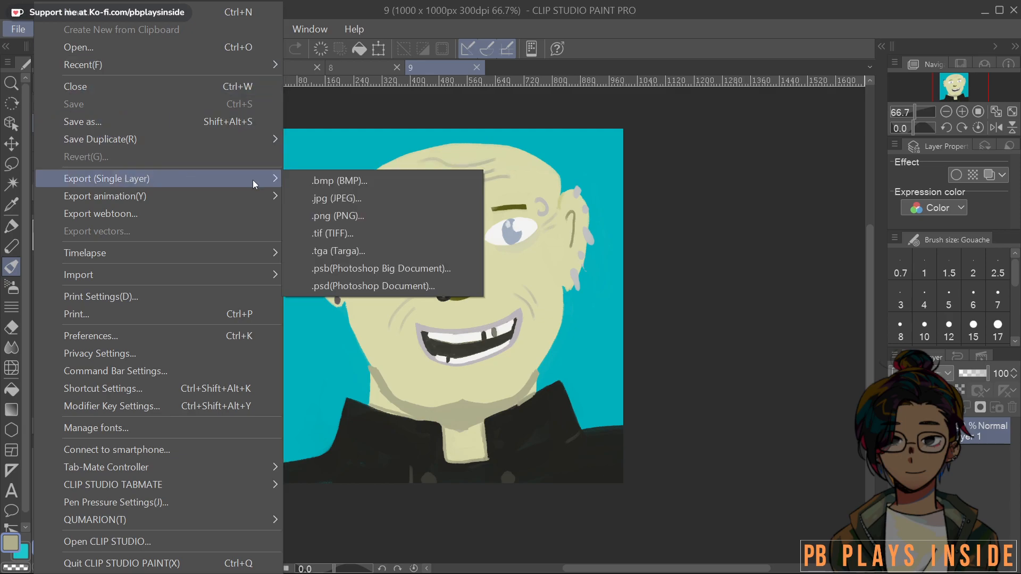
click(350, 216)
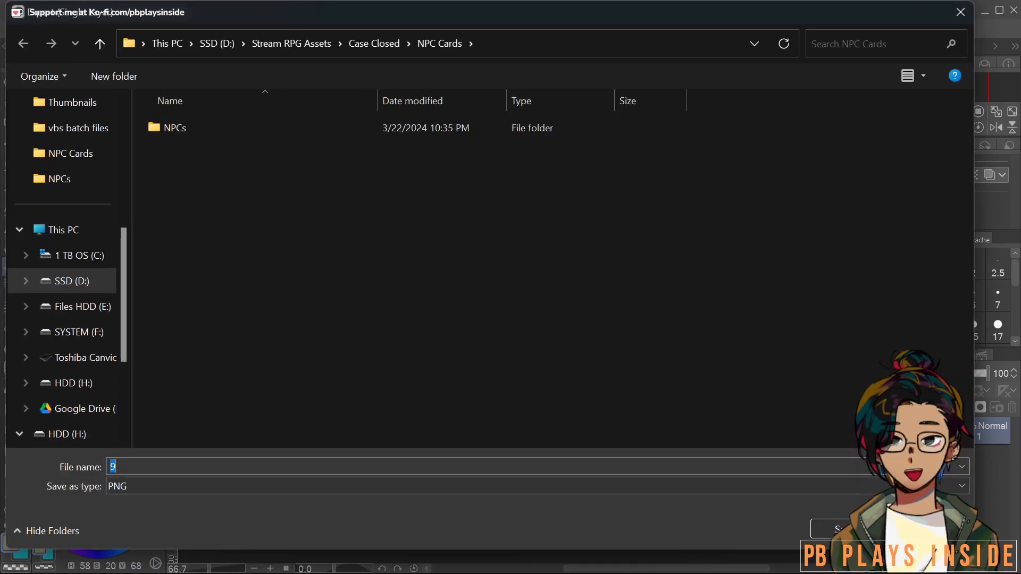
click(830, 530)
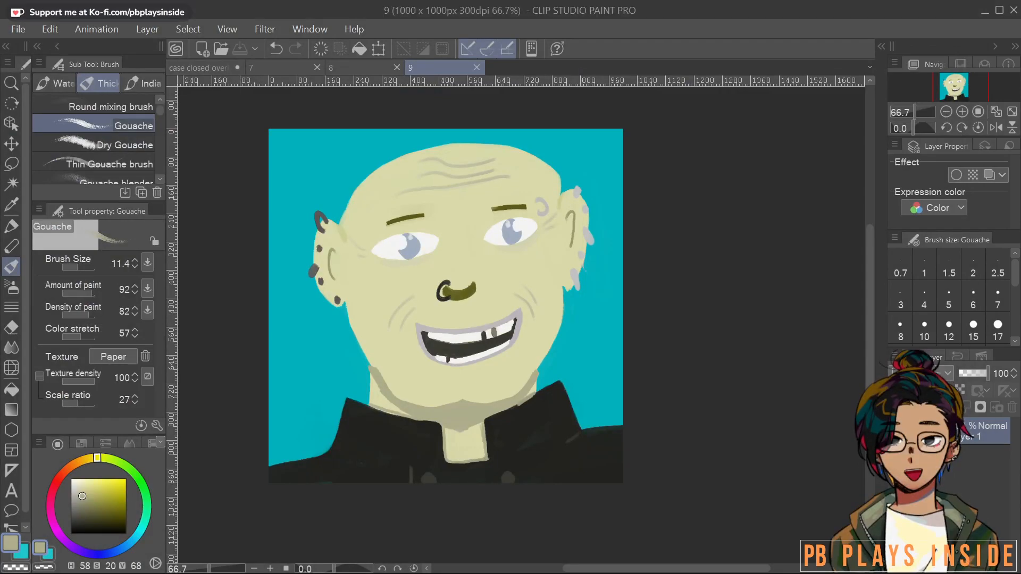
Create a new 1000 x 1000 px illustration canvas at 300 dpi
click(17, 29)
click(85, 14)
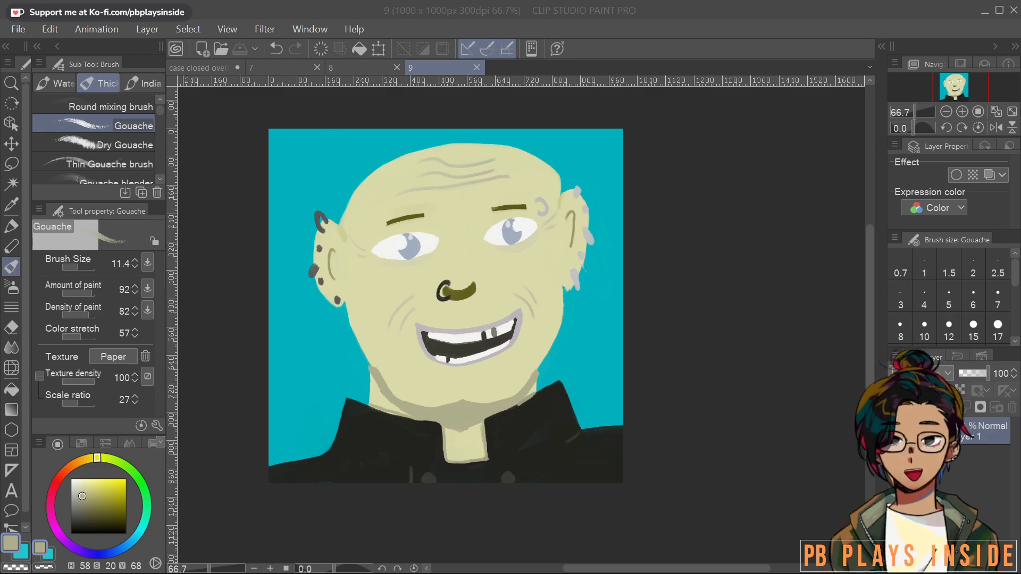
key(Return)
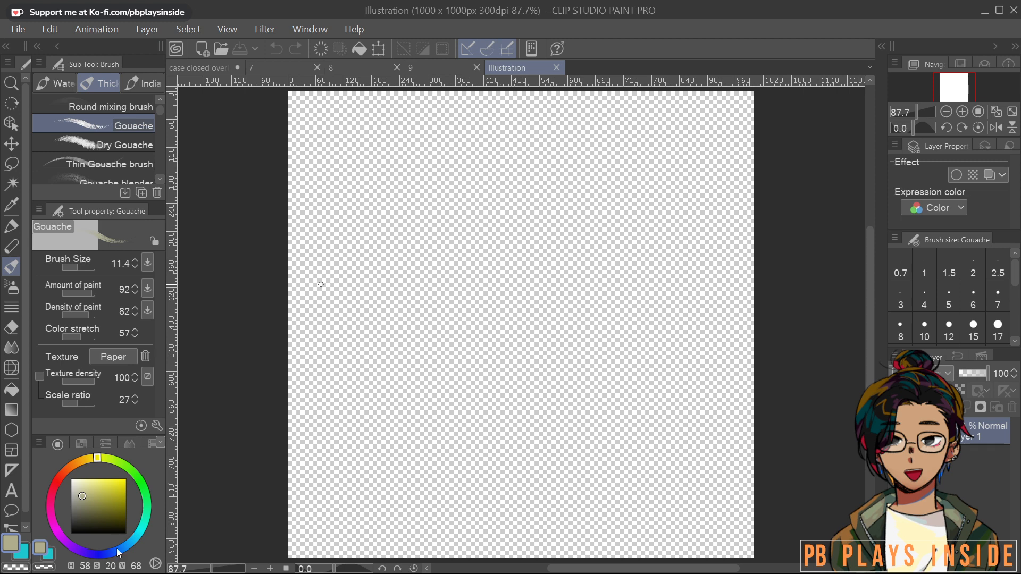
Cover the whole canvas with light green using the Gouache brush at size 290.2, then reduce the brush to 71.5
click(77, 462)
click(121, 495)
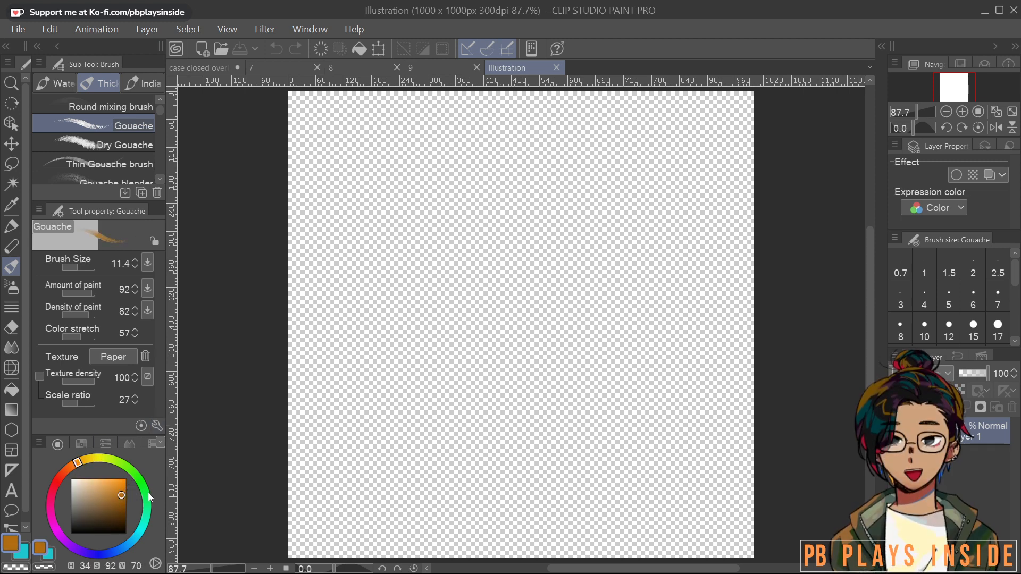
click(100, 554)
mouse_move(96, 559)
mouse_down()
mouse_move(78, 556)
mouse_move(54, 523)
mouse_move(98, 458)
mouse_move(92, 554)
mouse_move(54, 486)
mouse_move(74, 465)
mouse_move(122, 512)
mouse_move(93, 470)
mouse_move(132, 471)
mouse_move(116, 463)
mouse_move(101, 488)
mouse_up()
click(110, 490)
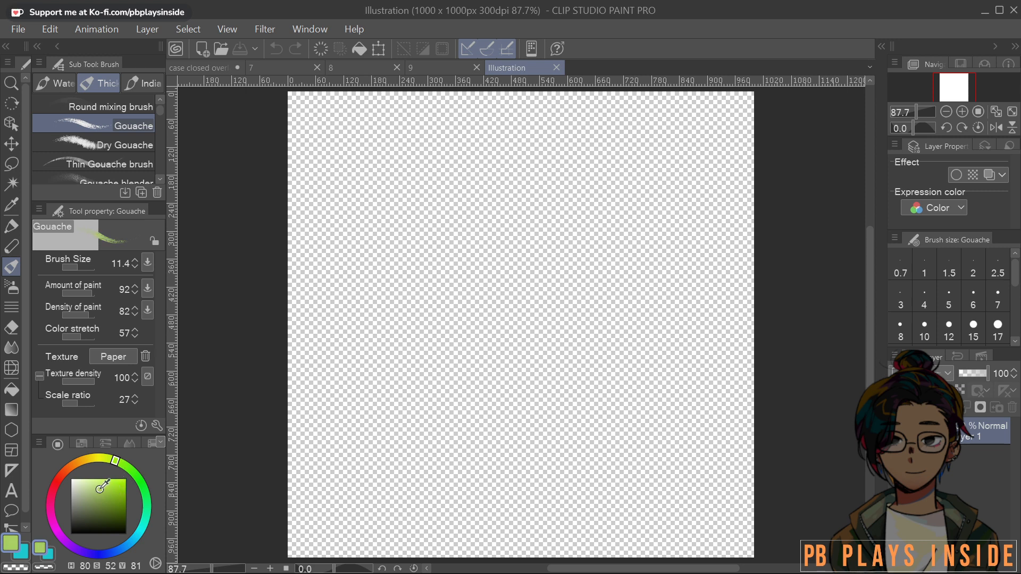
drag(431, 375, 651, 258)
ctrl+alt+drag(607, 412, 615, 346)
mouse_move(657, 273)
mouse_down()
mouse_move(534, 388)
mouse_move(540, 253)
mouse_move(611, 160)
mouse_move(490, 145)
mouse_move(422, 102)
mouse_move(265, 130)
mouse_move(262, 285)
mouse_move(415, 225)
mouse_move(297, 531)
mouse_move(461, 331)
mouse_move(441, 511)
mouse_move(748, 262)
mouse_move(729, 497)
mouse_move(691, 419)
mouse_up()
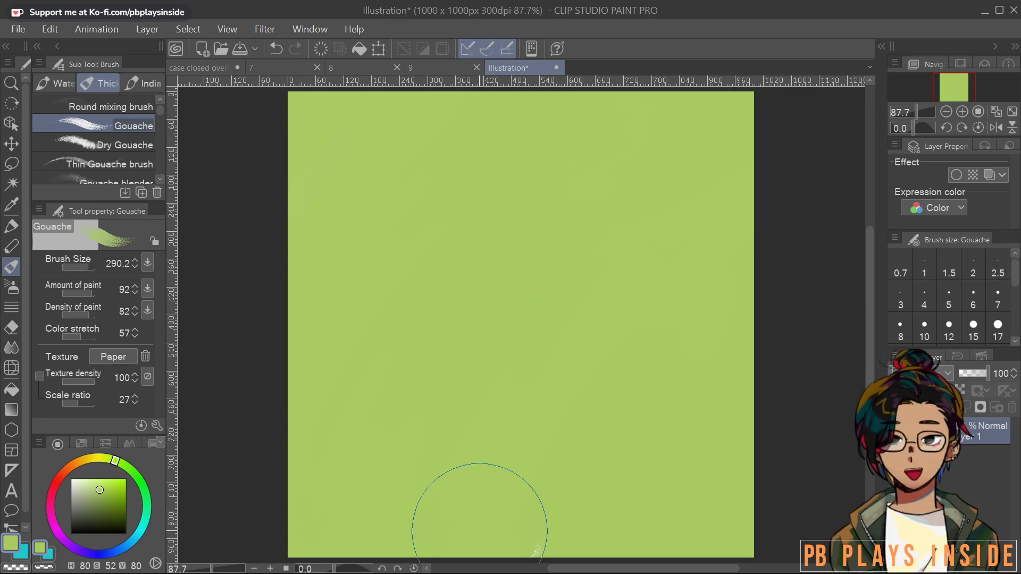
scroll(446, 410, down, 1)
scroll(608, 376, up, 1)
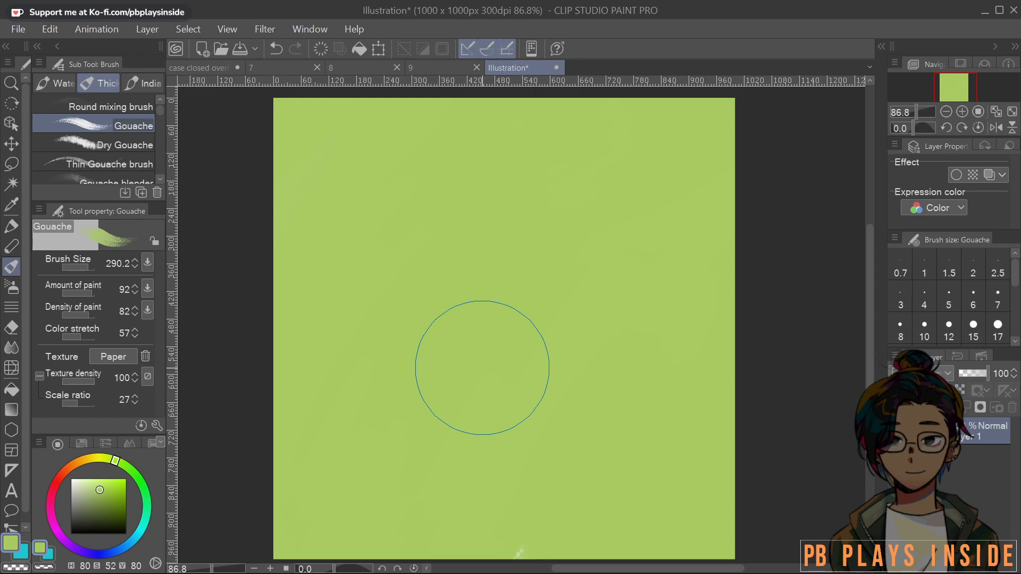
mouse_move(614, 380)
mouse_down()
mouse_move(619, 368)
mouse_move(621, 410)
mouse_up()
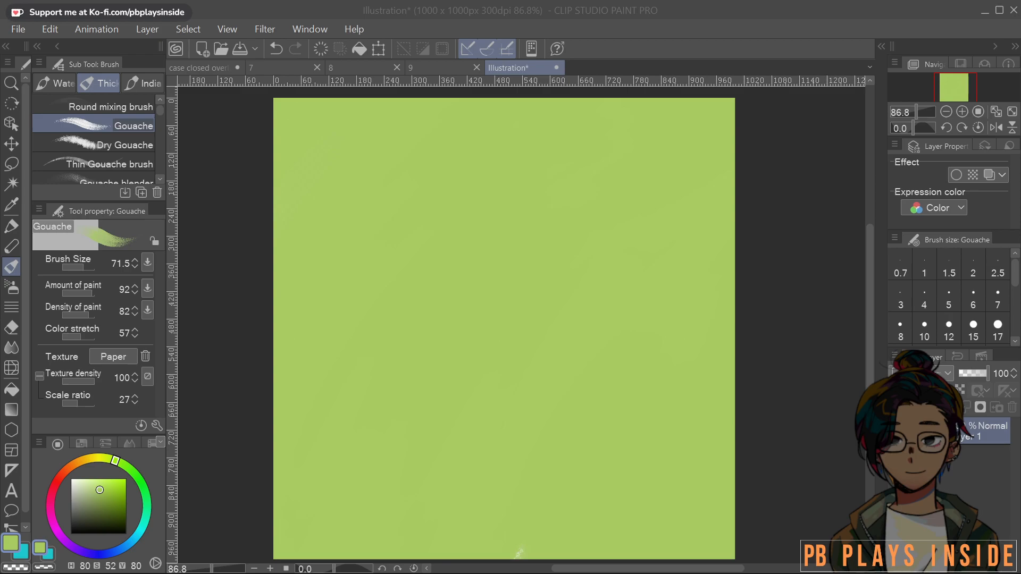
Switch to File Explorer, review the finished portraits in the Case Closed NPCs folder, and close the window
key(super+e)
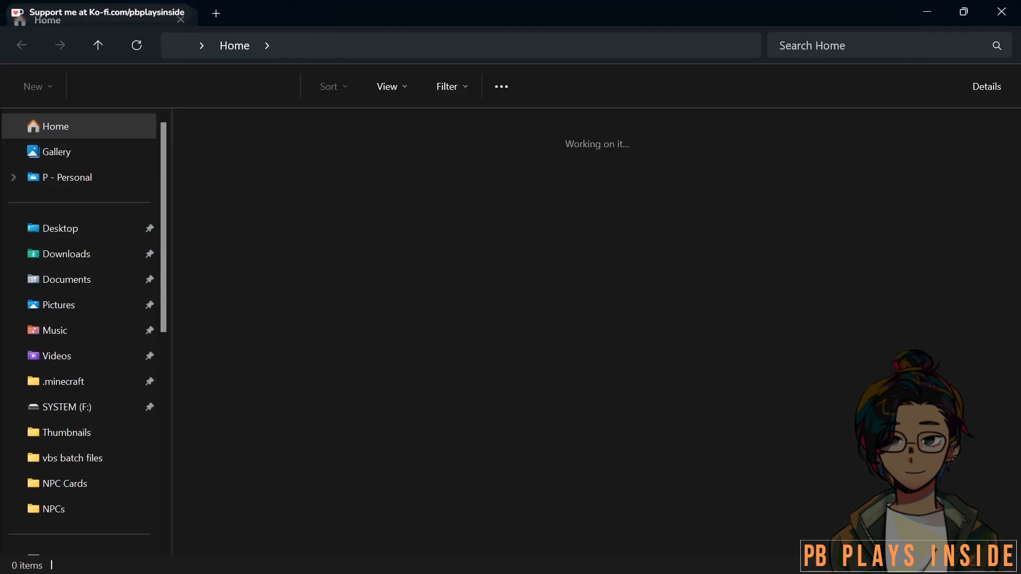
drag(508, 17, 1, 80)
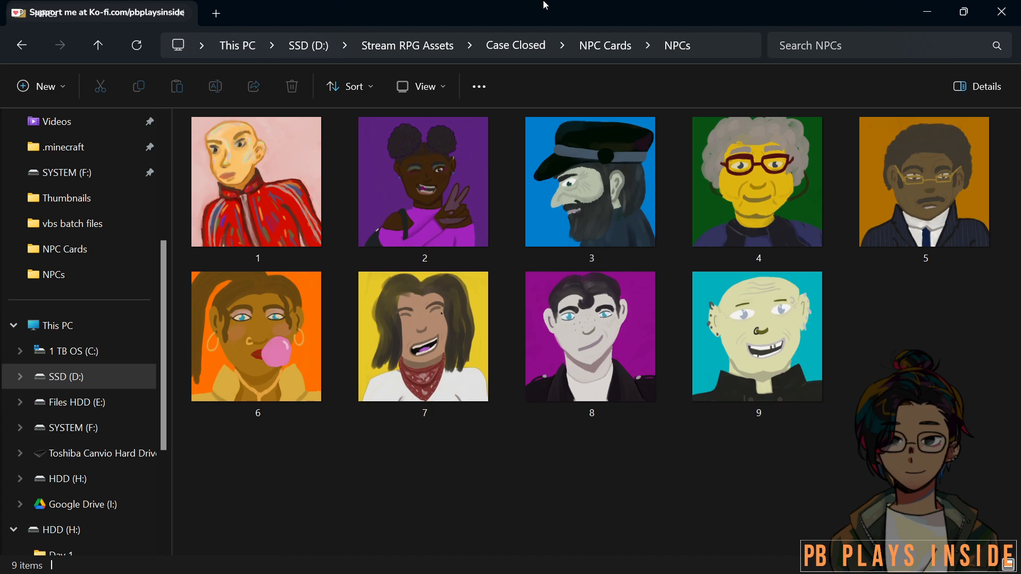
double_click(546, 5)
drag(736, 64, 704, 35)
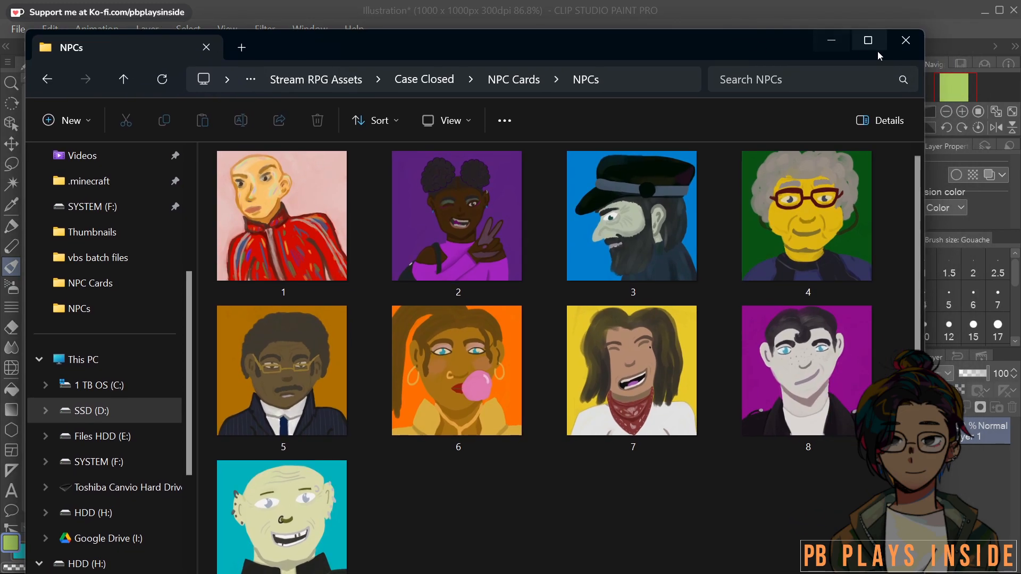
click(902, 39)
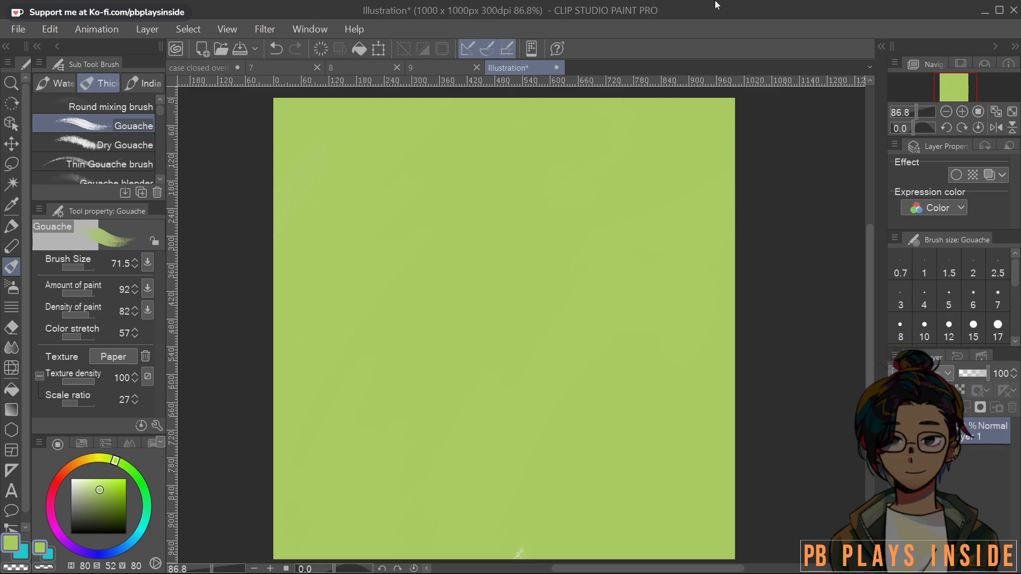
Paint a large brown oval head (H 28, S 71, V 53) in the middle of the green background
drag(658, 388, 671, 368)
drag(87, 455, 73, 465)
click(110, 505)
mouse_move(481, 293)
mouse_down()
mouse_move(459, 359)
mouse_move(537, 314)
mouse_move(519, 337)
mouse_move(531, 324)
mouse_move(474, 222)
mouse_move(415, 290)
mouse_move(437, 331)
mouse_move(435, 243)
mouse_move(399, 235)
mouse_move(497, 178)
mouse_move(569, 246)
mouse_move(535, 274)
mouse_move(575, 266)
mouse_move(551, 390)
mouse_move(548, 374)
mouse_move(454, 333)
mouse_move(440, 404)
mouse_move(481, 237)
mouse_move(400, 299)
mouse_move(403, 372)
mouse_move(439, 413)
mouse_move(485, 406)
mouse_move(442, 418)
mouse_move(551, 415)
mouse_move(609, 279)
mouse_move(554, 422)
mouse_move(509, 440)
mouse_move(454, 310)
mouse_move(433, 426)
mouse_move(499, 453)
mouse_move(545, 443)
mouse_move(602, 302)
mouse_move(570, 210)
mouse_move(512, 178)
mouse_move(410, 251)
mouse_move(413, 262)
mouse_up()
key(ctrl+z)
alt+click(438, 307)
Paint a brown ear on each side of the head with the brush at size 35.3
mouse_move(435, 319)
ctrl+alt+mouse_down()
mouse_move(446, 306)
mouse_move(435, 310)
ctrl+alt+mouse_up()
mouse_move(371, 240)
mouse_down()
mouse_move(359, 290)
mouse_move(368, 250)
mouse_move(380, 298)
mouse_move(355, 272)
mouse_move(381, 243)
mouse_up()
mouse_move(370, 265)
mouse_down()
mouse_move(366, 318)
mouse_move(346, 250)
mouse_move(364, 226)
mouse_up()
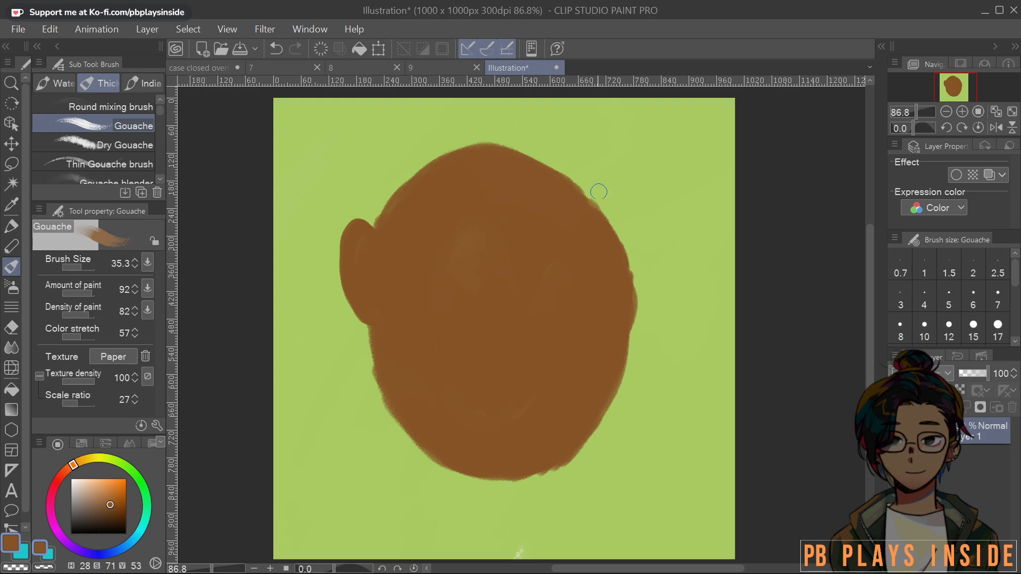
mouse_move(623, 259)
mouse_down()
mouse_move(643, 237)
mouse_move(622, 307)
mouse_move(634, 245)
mouse_move(629, 258)
mouse_move(618, 233)
mouse_move(645, 280)
mouse_move(641, 261)
mouse_move(638, 295)
mouse_up()
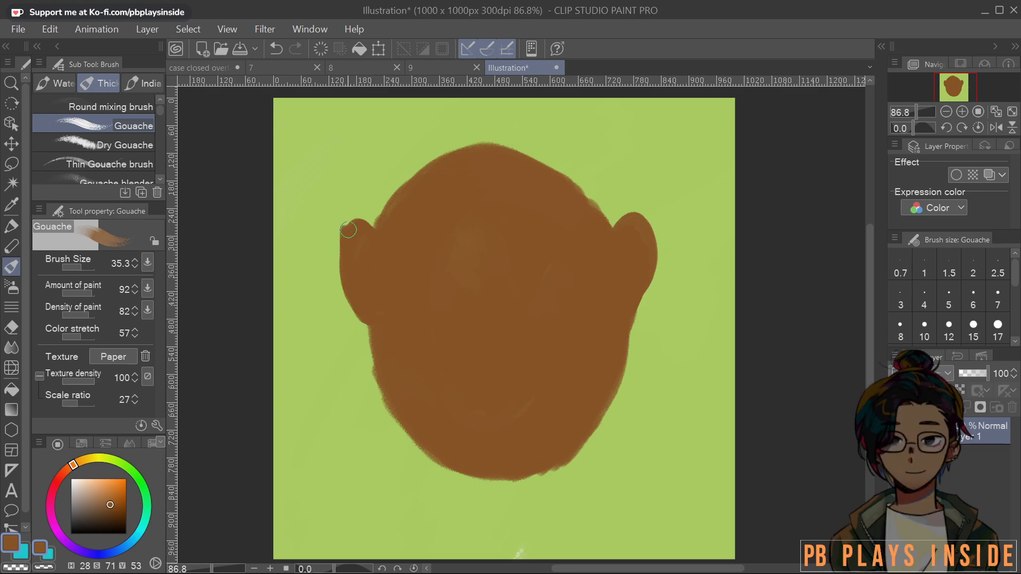
Trim both cheeks and the chin to a narrower jaw by painting over the edges with the sampled background green
alt+click(367, 363)
mouse_move(366, 341)
mouse_down()
mouse_move(384, 411)
mouse_move(364, 352)
mouse_move(414, 451)
mouse_up()
drag(531, 489, 594, 430)
mouse_move(637, 350)
mouse_down()
mouse_move(592, 418)
mouse_move(634, 342)
mouse_up()
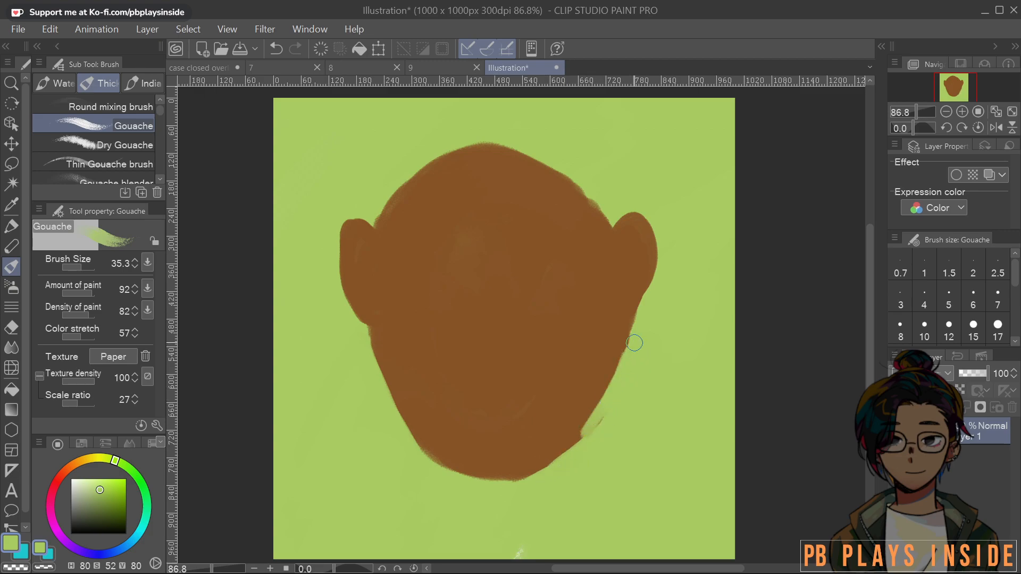
drag(572, 454, 530, 487)
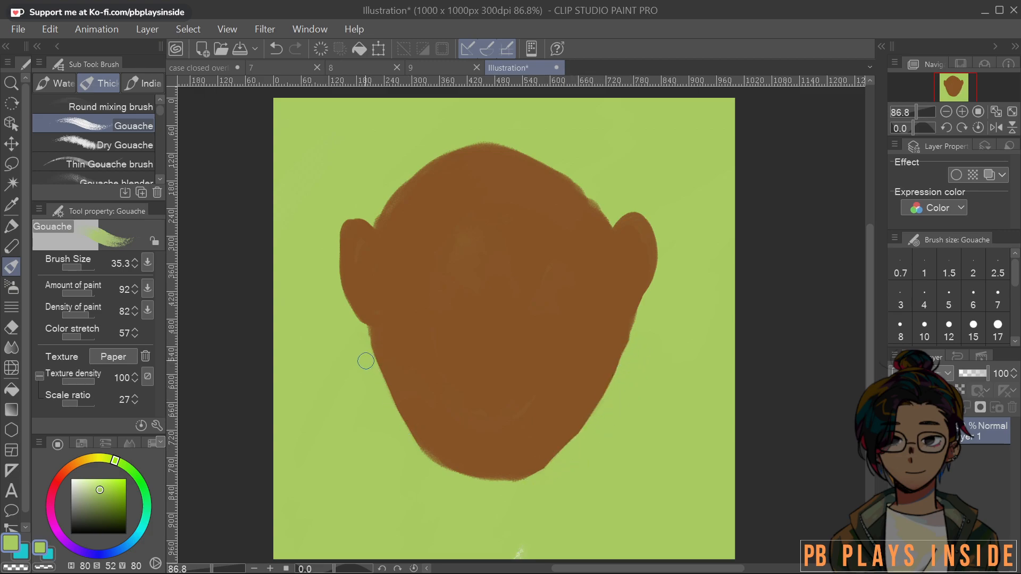
drag(435, 464, 512, 488)
mouse_move(408, 451)
mouse_down()
mouse_move(444, 465)
mouse_move(541, 471)
mouse_move(568, 454)
mouse_up()
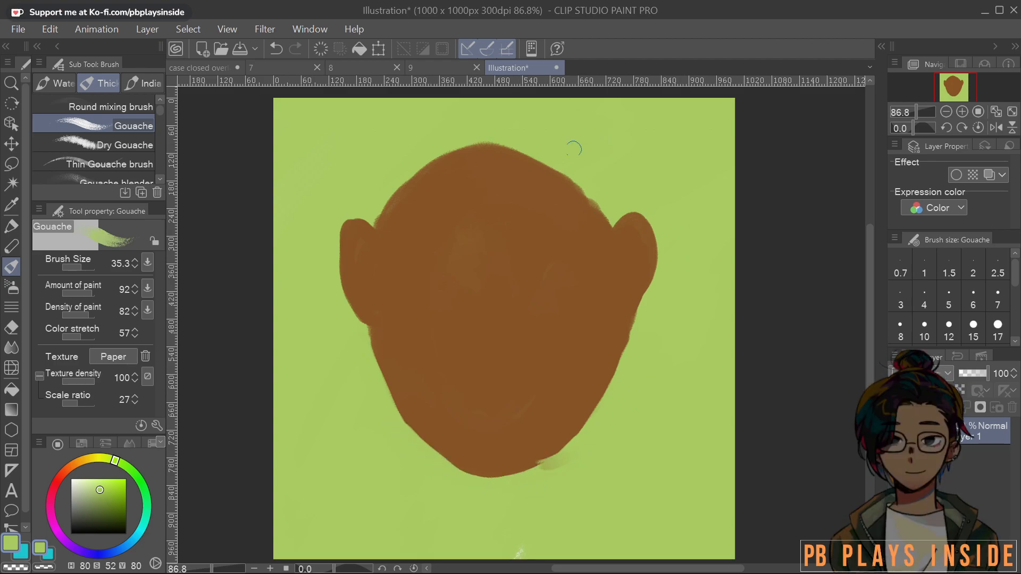
Round out the upper right of the skull with the sampled brown and the brush at size 55.5
alt+click(540, 216)
drag(541, 273, 549, 263)
mouse_move(495, 176)
mouse_down()
mouse_move(505, 173)
mouse_move(496, 155)
mouse_move(572, 186)
mouse_move(599, 237)
mouse_move(597, 215)
mouse_up()
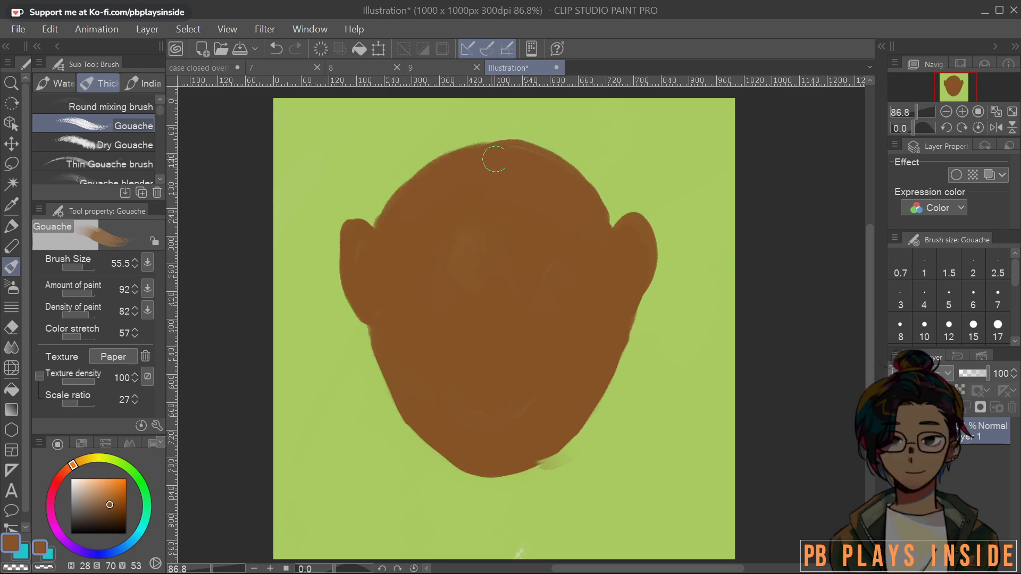
Clean up the smudge at the lower right of the chin, alternating between the sampled green and brown
alt+click(564, 474)
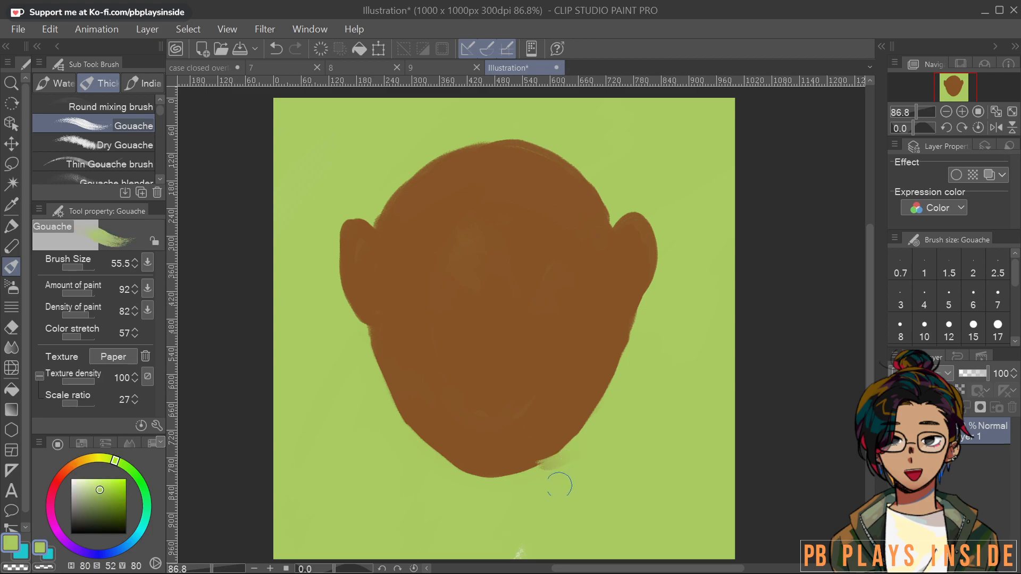
alt+click(554, 425)
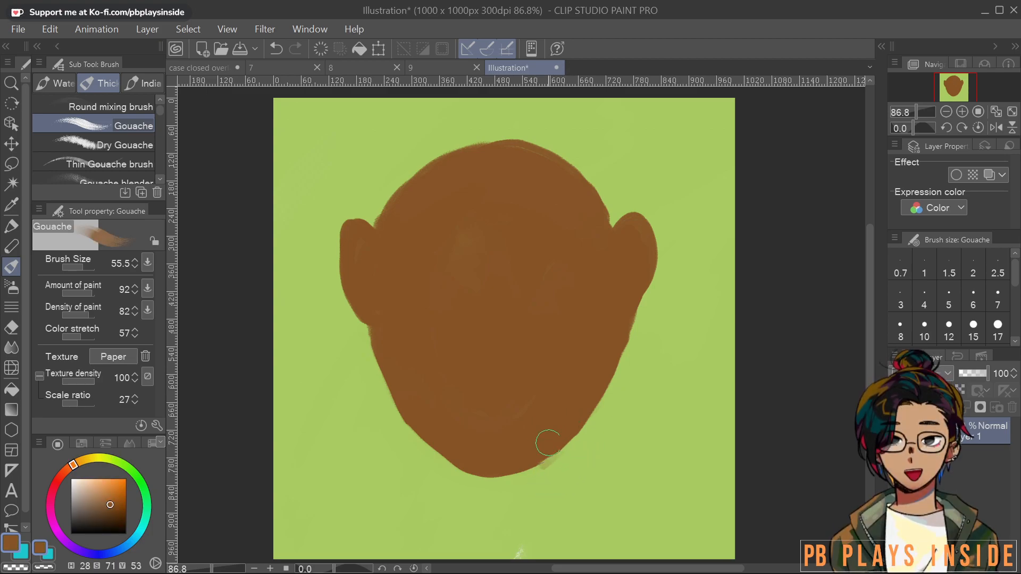
alt+click(532, 485)
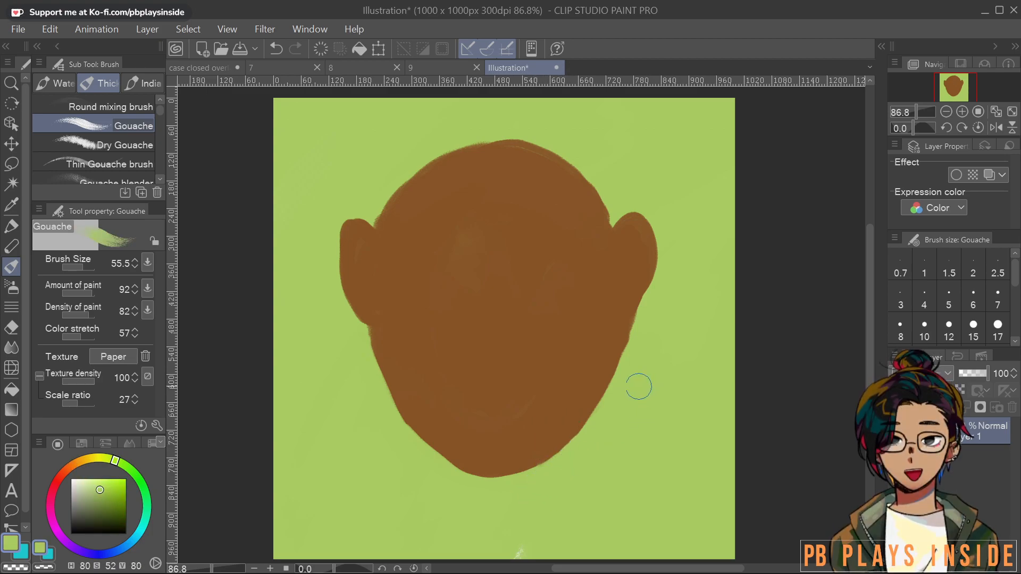
alt+click(605, 305)
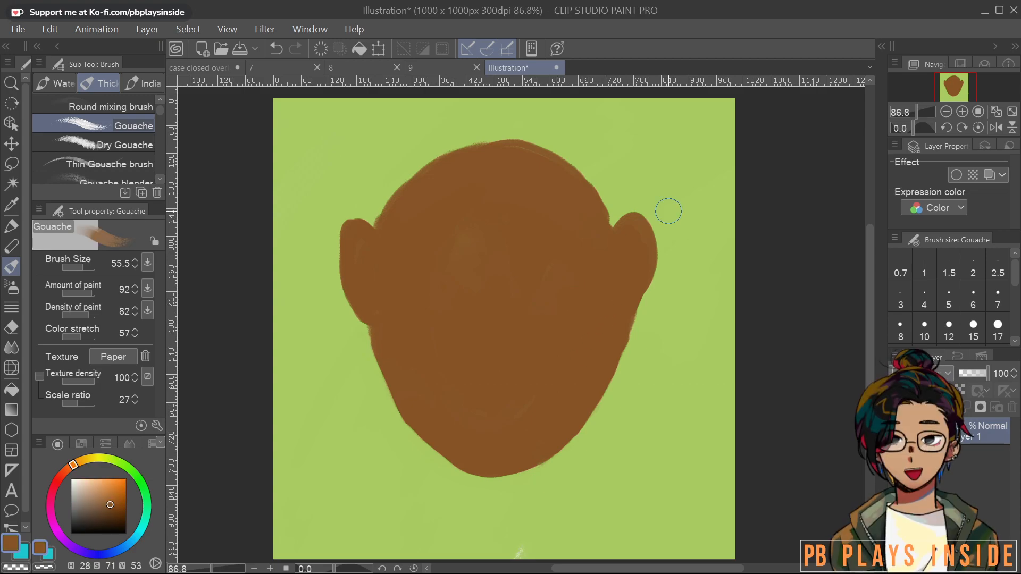
Try a curved dark olive hair stroke (H 49, S 85, V 24) at the head's upper right, brush size 93.7
key(bracketright)
click(113, 508)
drag(113, 508, 118, 520)
drag(496, 349, 502, 328)
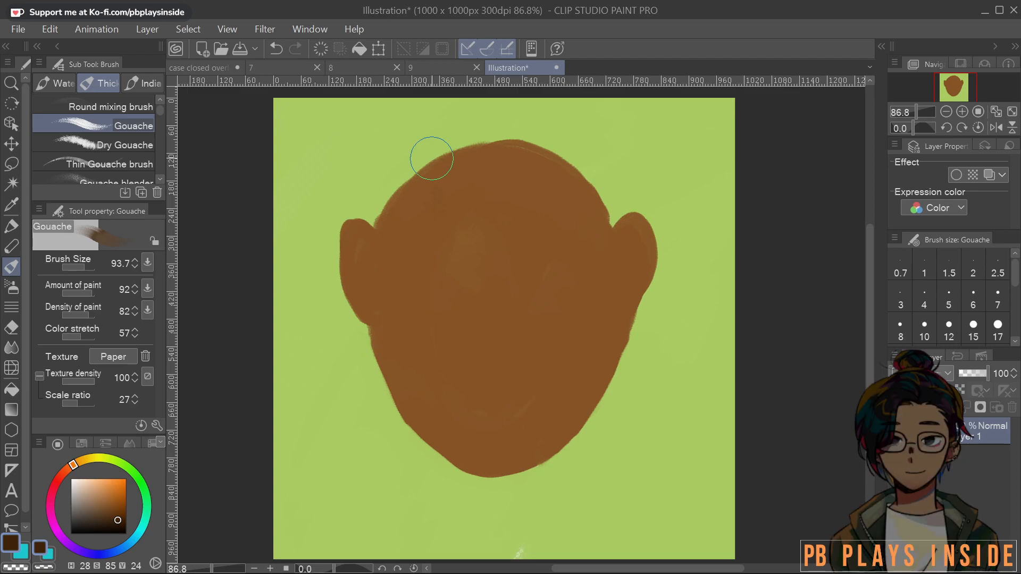
click(90, 460)
drag(545, 216, 620, 181)
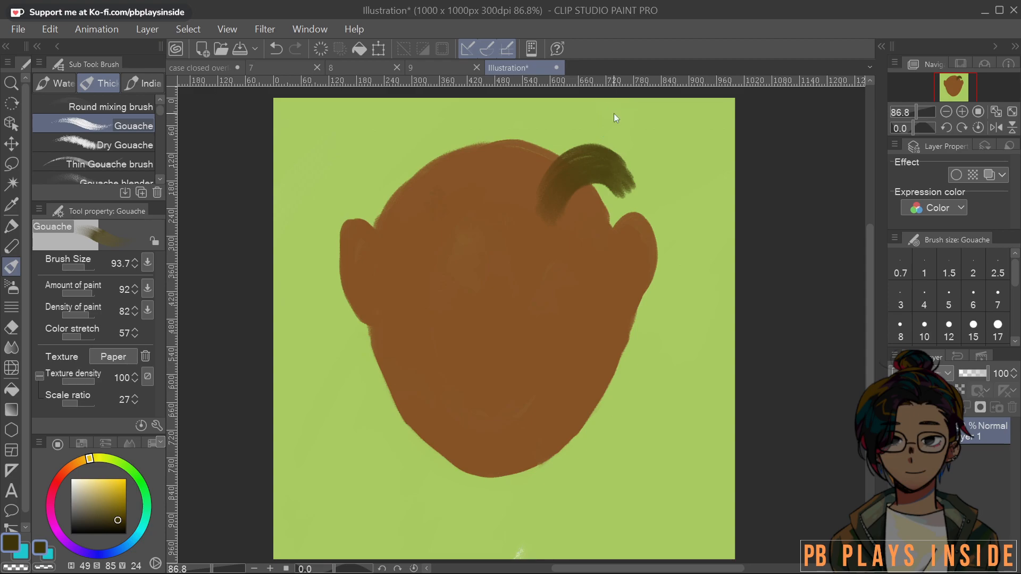
key(ctrl+z)
Try a golden yellow hair stroke (H 49, S 94, V 81) down the right side of the head
click(122, 489)
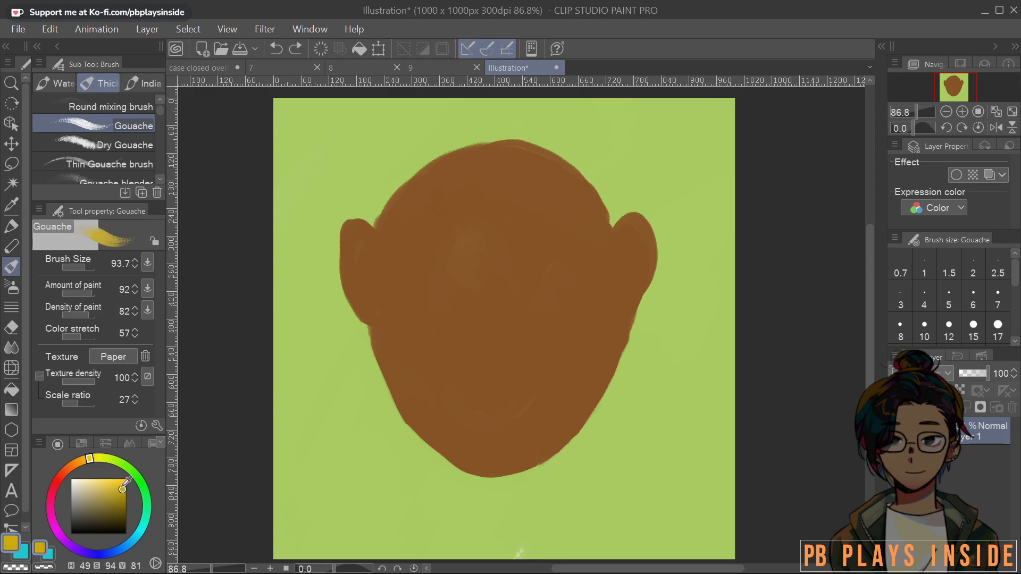
drag(569, 237, 650, 358)
key(ctrl+z)
Try darker hair strokes over the right side of the head at brush size 54.9, ending with muted olive (H 49, S 56, V 25)
drag(570, 415, 567, 425)
drag(356, 440, 346, 440)
click(115, 506)
mouse_move(557, 204)
mouse_down()
mouse_move(634, 190)
mouse_move(640, 308)
mouse_up()
key(ctrl+z)
click(102, 520)
drag(542, 205, 660, 298)
key(ctrl+z)
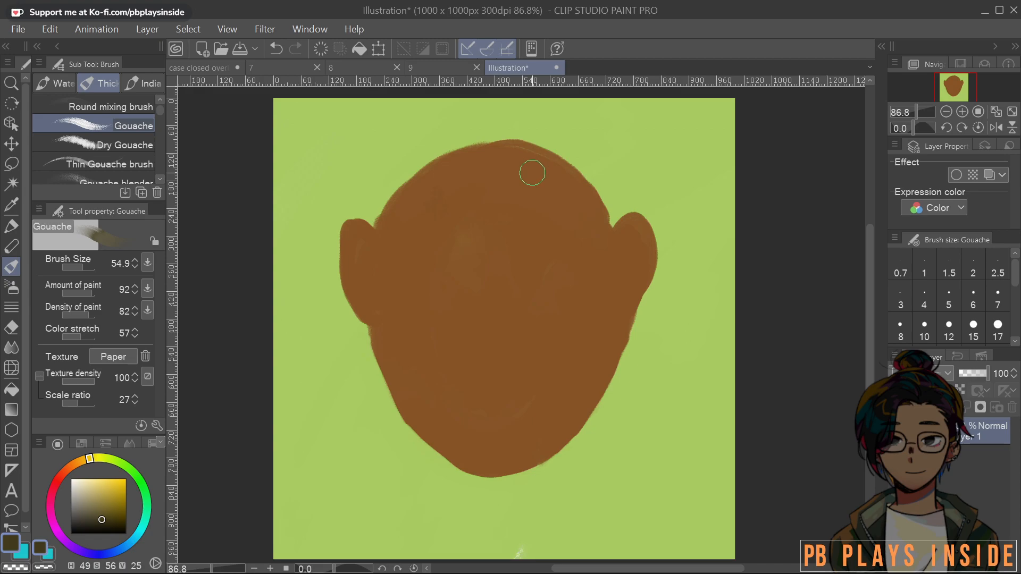
Try two looping dark olive hair strokes arching over the top of the head
mouse_move(537, 180)
mouse_down()
mouse_move(537, 152)
mouse_move(461, 173)
mouse_up()
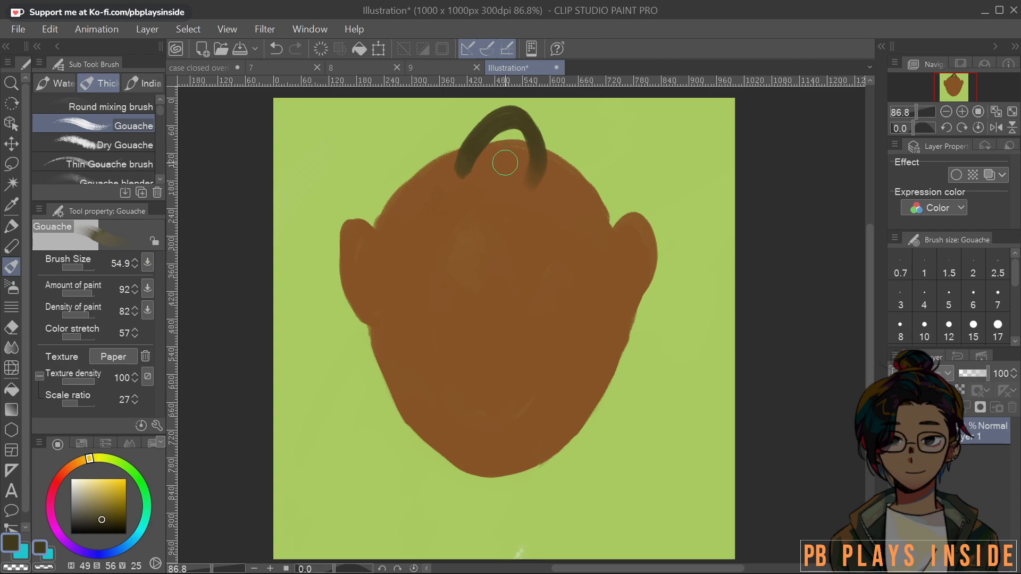
mouse_move(537, 177)
mouse_down()
mouse_move(514, 98)
mouse_move(444, 208)
mouse_up()
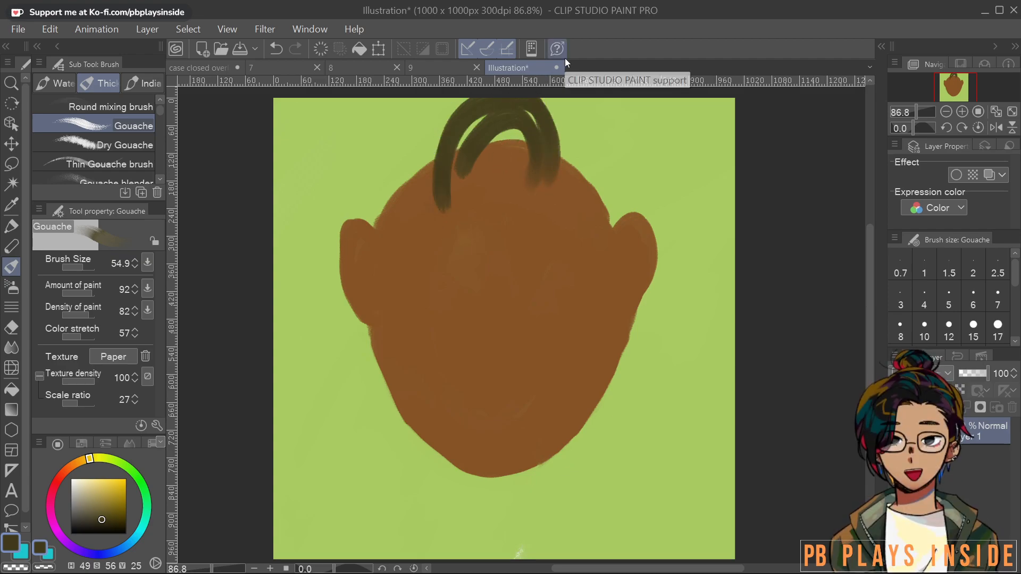
key(ctrl+z)
key(ctrl+z)
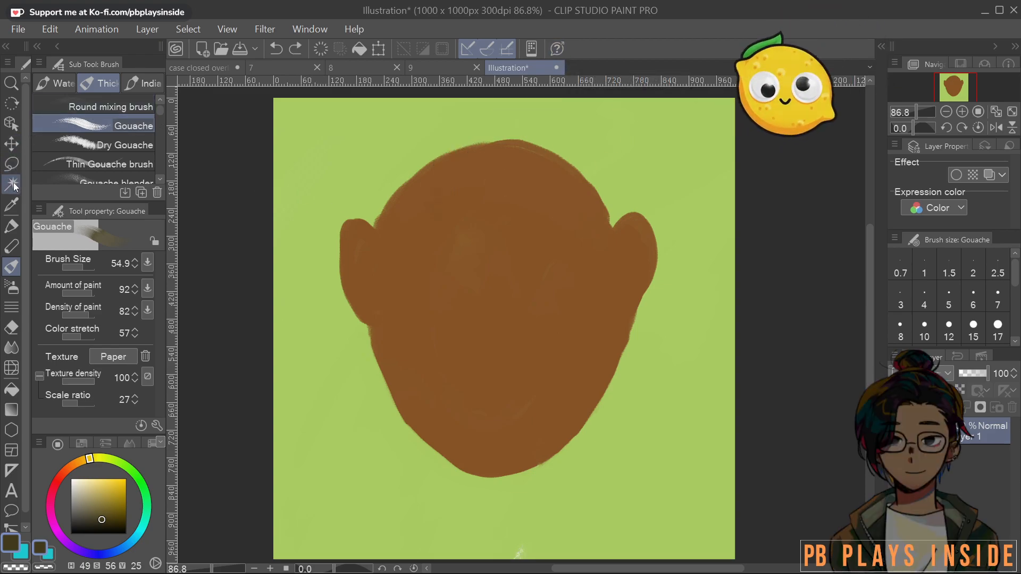
Select the whole canvas, scale the painting to 86%, move it down to the canvas's bottom edge, and deselect
click(11, 163)
click(131, 107)
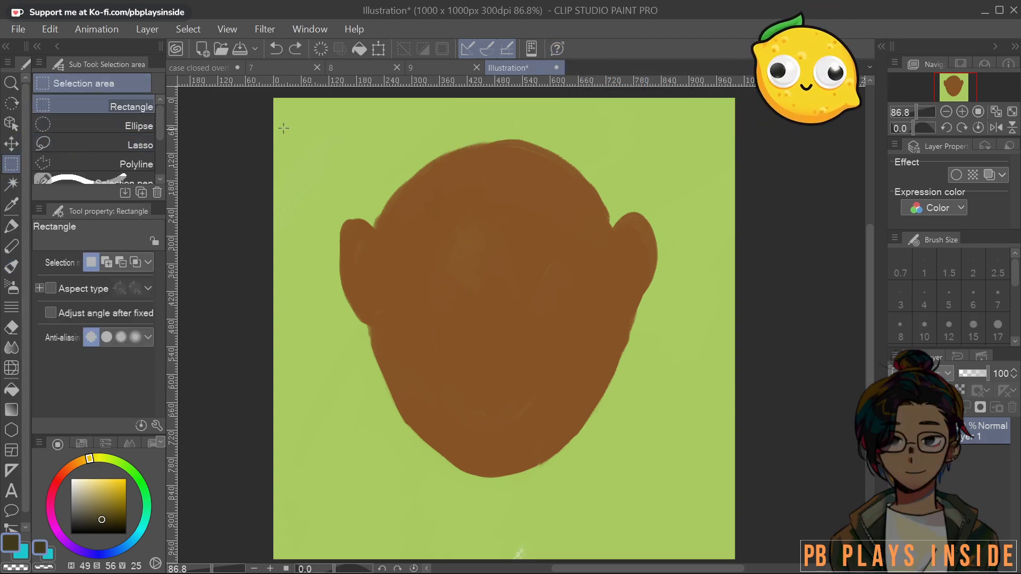
drag(764, 570, 810, 445)
scroll(632, 301, down, 3)
drag(632, 301, 607, 402)
click(588, 465)
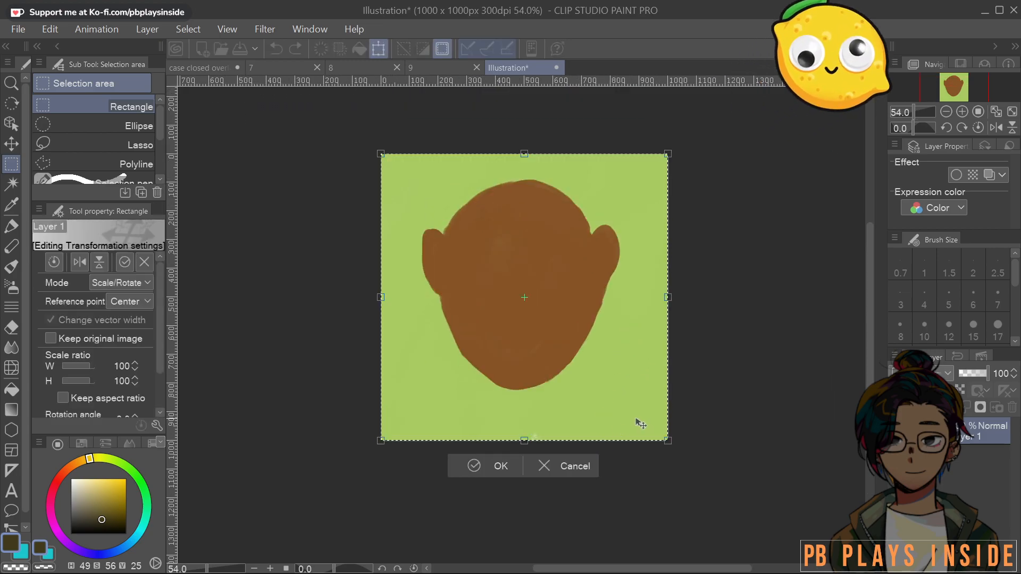
drag(656, 433, 629, 401)
drag(500, 277, 522, 316)
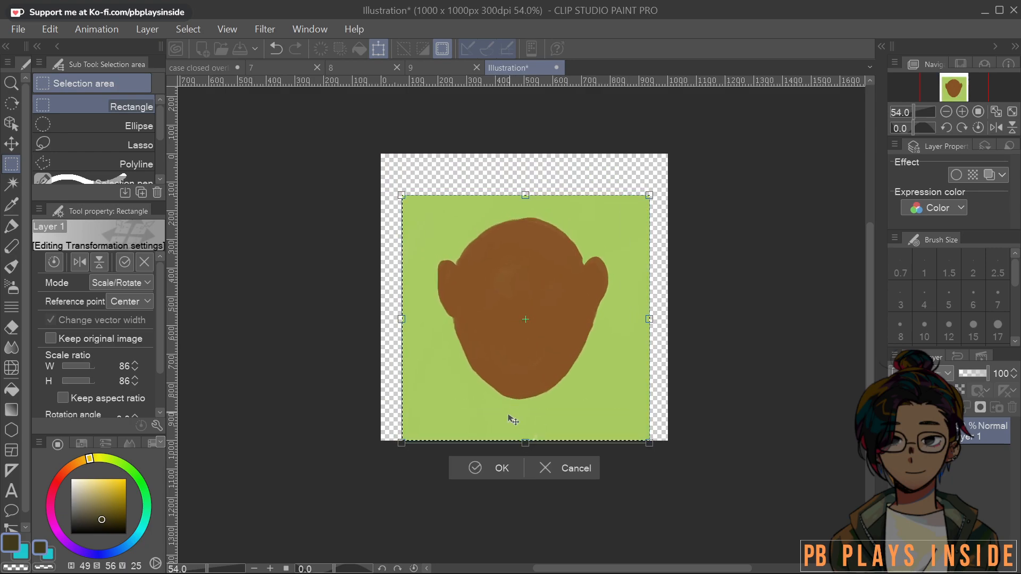
click(488, 471)
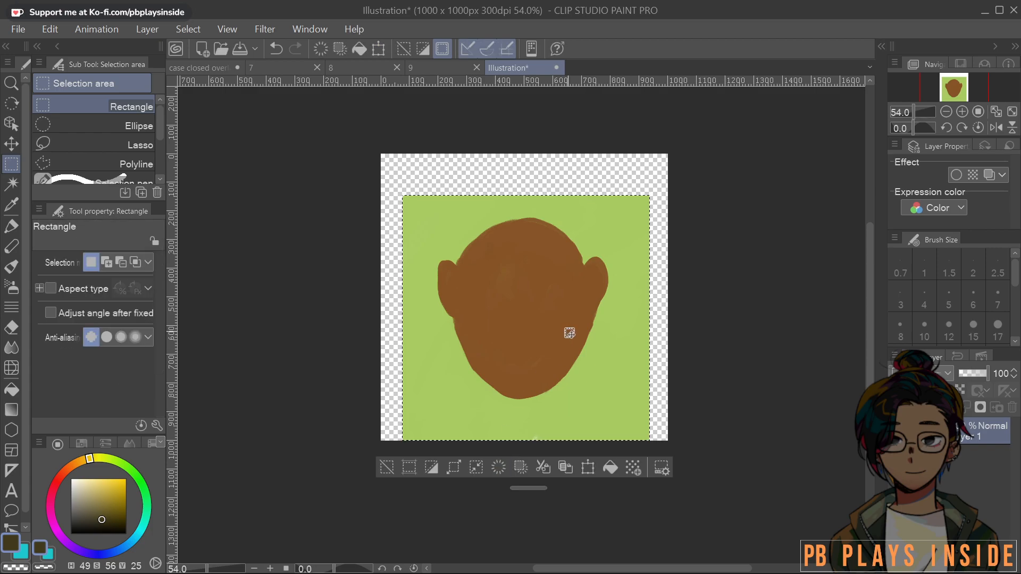
scroll(559, 338, up, 2)
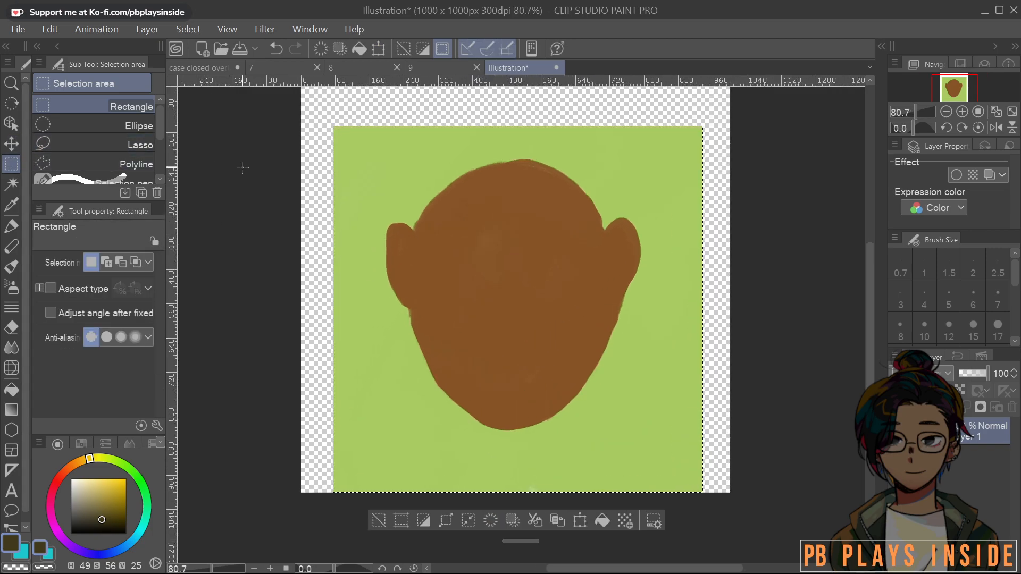
key(ctrl+d)
Try dark olive Gouache strokes on the empty strip left of the painting and at the head's upper right
key(b)
drag(317, 215, 298, 295)
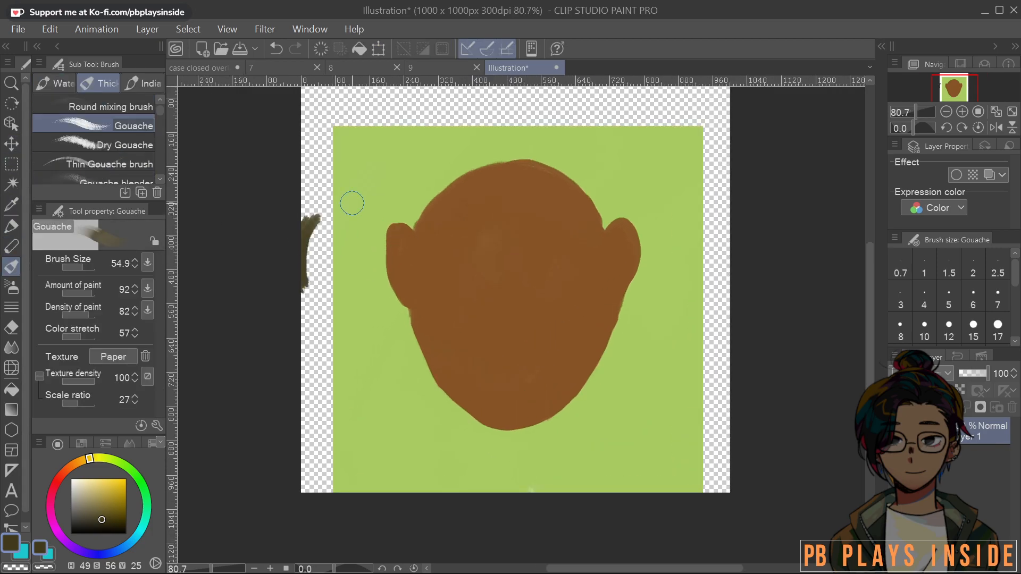
scroll(351, 200, up, 2)
drag(690, 205, 726, 126)
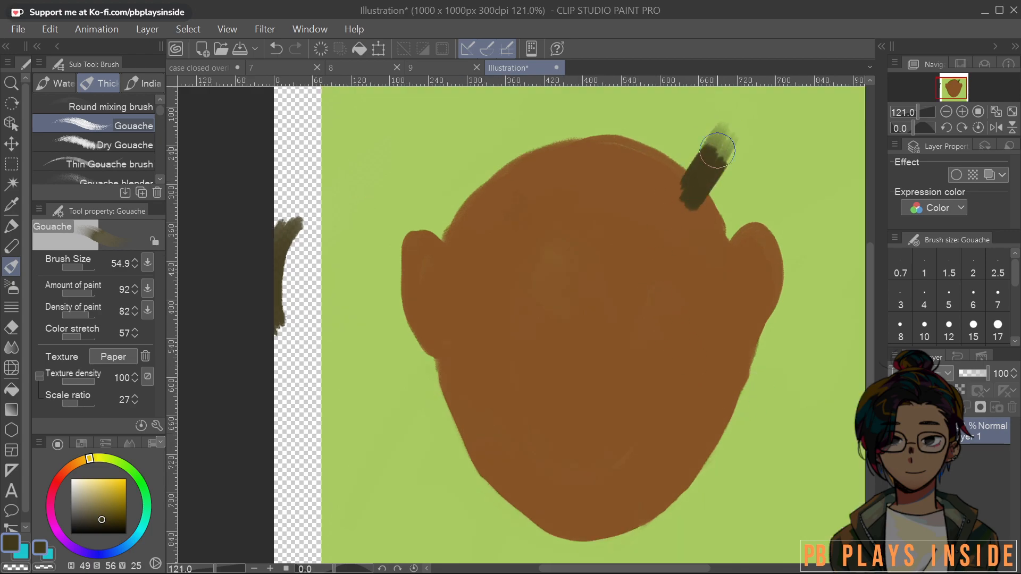
Fill the empty strip along the canvas's left edge with the sampled light green background colour at brush size 101.2
alt+click(345, 304)
drag(346, 310, 338, 293)
drag(324, 235, 290, 303)
drag(342, 386, 314, 184)
drag(288, 182, 296, 363)
drag(271, 205, 264, 402)
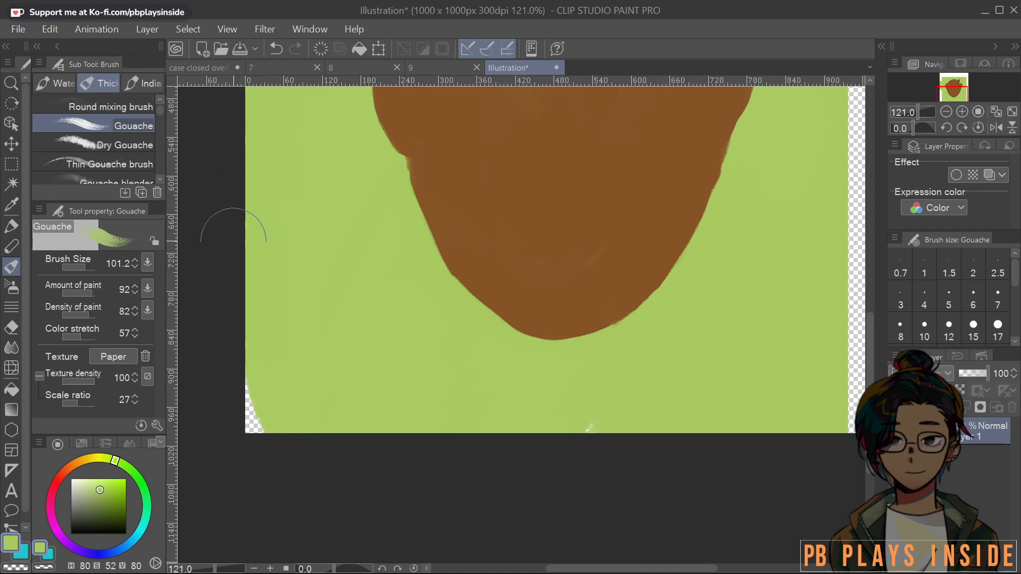
Cover the empty strip along the canvas's right edge with the light green background colour (H 80, S 52, V 80)
mouse_move(723, 376)
mouse_down()
mouse_move(602, 503)
mouse_move(725, 424)
mouse_move(742, 527)
mouse_up()
drag(765, 391, 749, 327)
mouse_move(741, 240)
mouse_down()
mouse_move(723, 451)
mouse_move(700, 477)
mouse_move(704, 271)
mouse_move(675, 298)
mouse_move(704, 330)
mouse_move(717, 398)
mouse_up()
drag(717, 231, 700, 443)
mouse_move(671, 306)
mouse_down()
mouse_move(668, 404)
mouse_move(674, 110)
mouse_move(654, 215)
mouse_up()
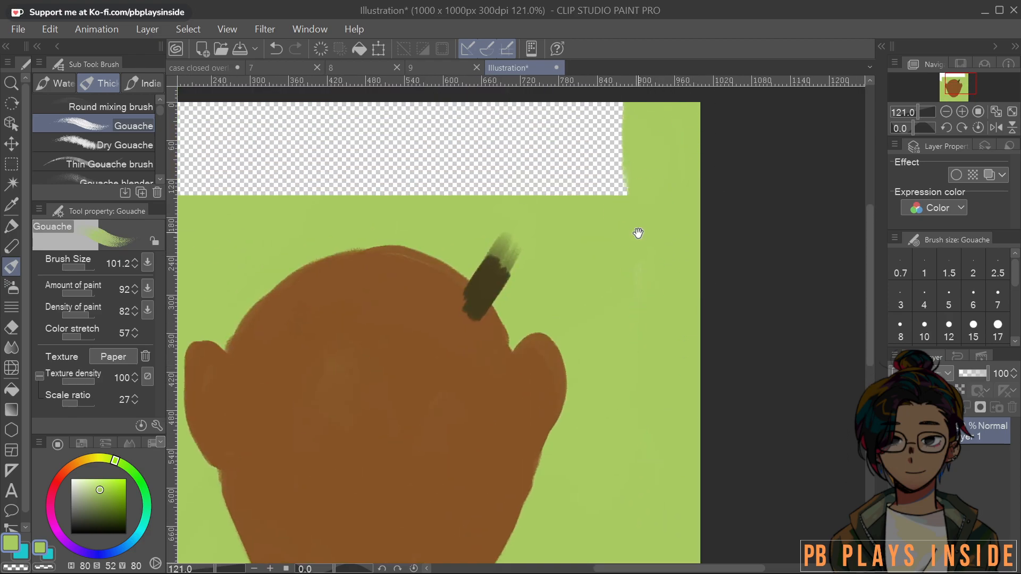
Fill the empty strip above the head with the light green background colour
drag(595, 193, 766, 275)
mouse_move(272, 372)
mouse_down()
mouse_move(269, 342)
mouse_move(228, 286)
mouse_move(250, 164)
mouse_move(334, 176)
mouse_move(388, 155)
mouse_move(445, 170)
mouse_move(497, 200)
mouse_move(451, 264)
mouse_move(720, 228)
mouse_move(702, 257)
mouse_move(787, 201)
mouse_move(746, 158)
mouse_up()
key(space)
drag(732, 383, 676, 303)
Paint over the dark olive stroke at the head's upper right with the sampled skin brown and background green
alt+click(604, 282)
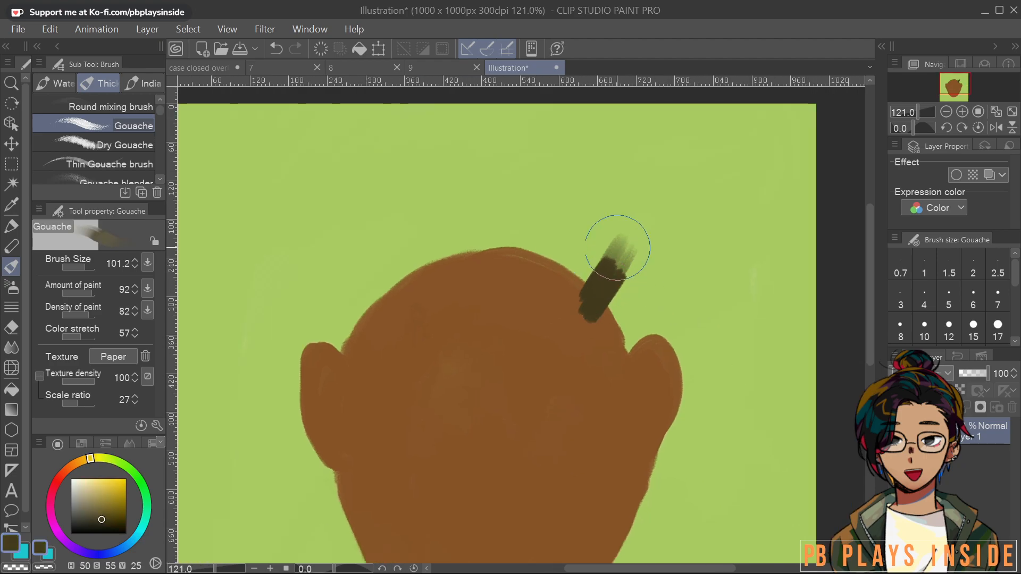
alt+click(588, 319)
mouse_move(588, 319)
mouse_down()
mouse_move(561, 297)
mouse_move(580, 280)
mouse_up()
alt+click(673, 250)
mouse_move(672, 250)
mouse_down()
mouse_move(604, 228)
mouse_move(612, 279)
mouse_move(632, 290)
mouse_up()
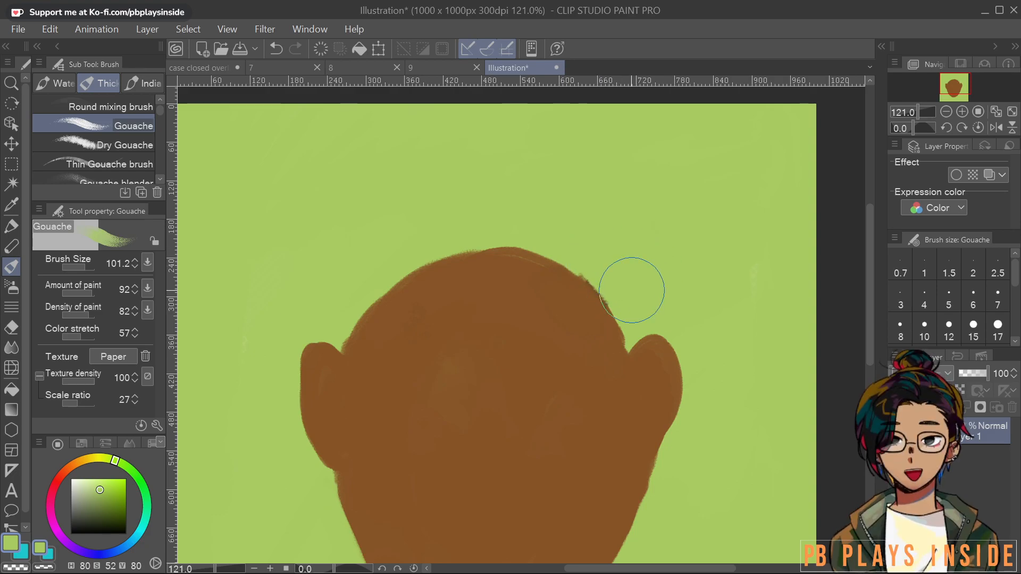
Try a dark brown hair stroke (H 33, S 70, V 29) across the head's upper right
alt+click(599, 283)
alt+click(592, 286)
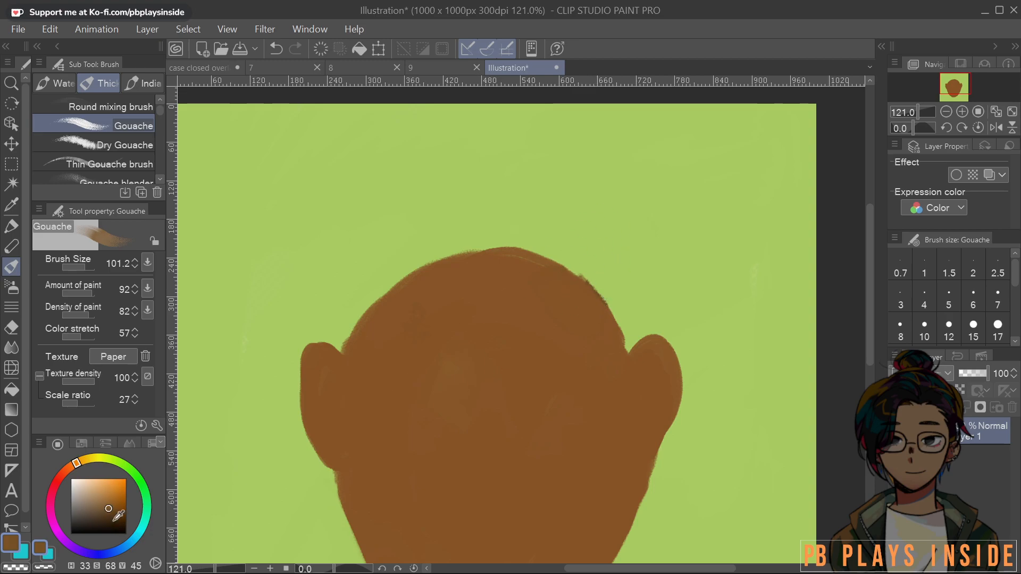
drag(110, 506, 110, 517)
mouse_move(553, 270)
mouse_down()
mouse_move(585, 240)
mouse_move(668, 313)
mouse_up()
key(ctrl+z)
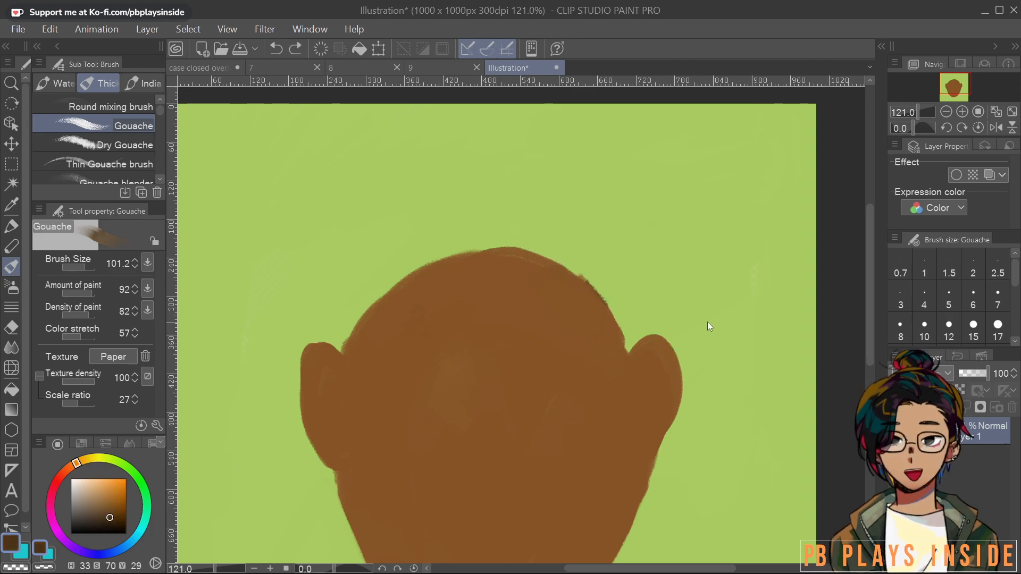
Darken the paint colour to H 33, S 70, V 23 and try a hair stroke over the head's upper right
click(109, 521)
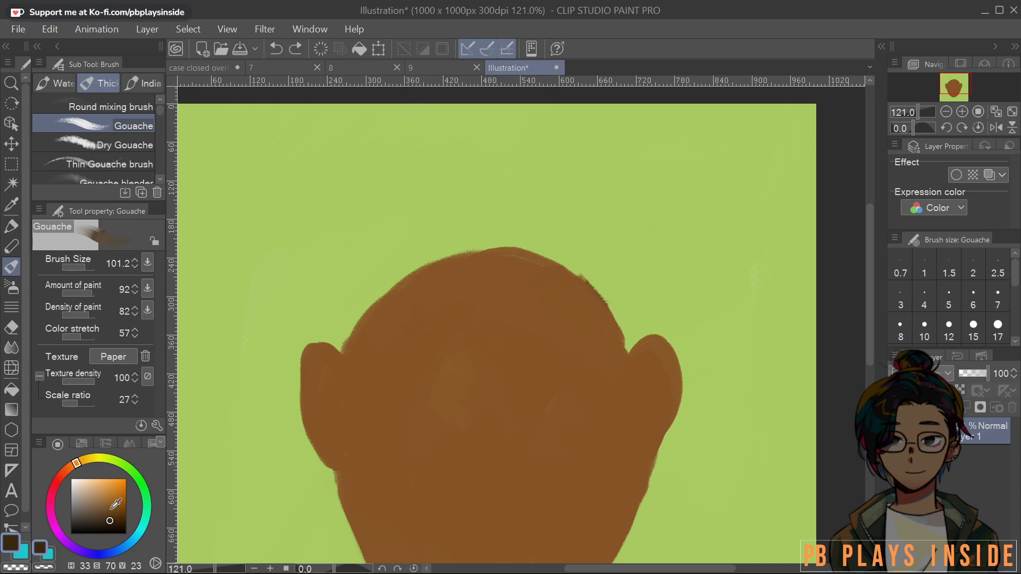
drag(550, 315, 670, 273)
key(ctrl+z)
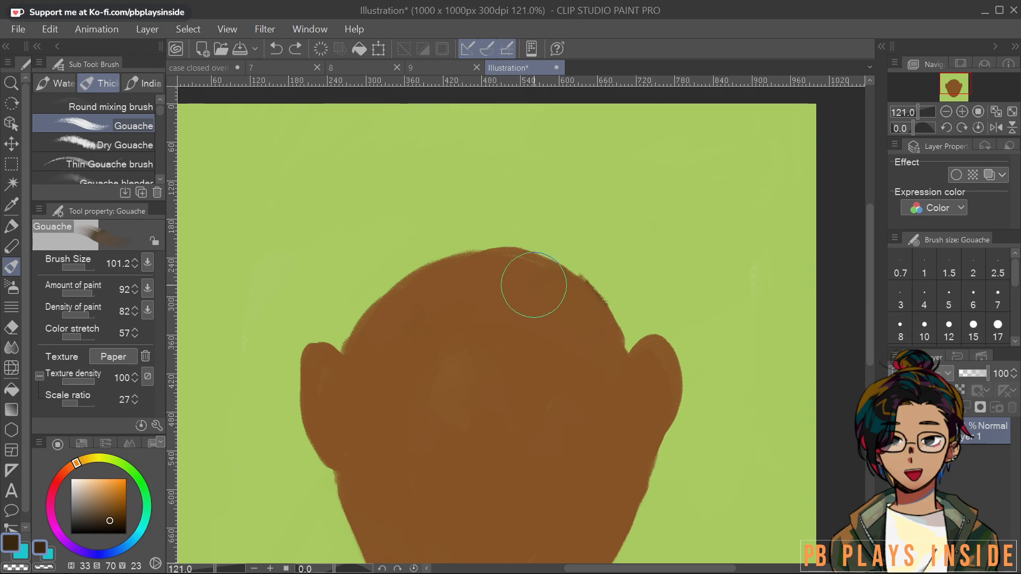
Paint a thick looping dark brown lock (H 33, S 70, V 23) on top of the head at brush size 41.9
drag(617, 346, 616, 365)
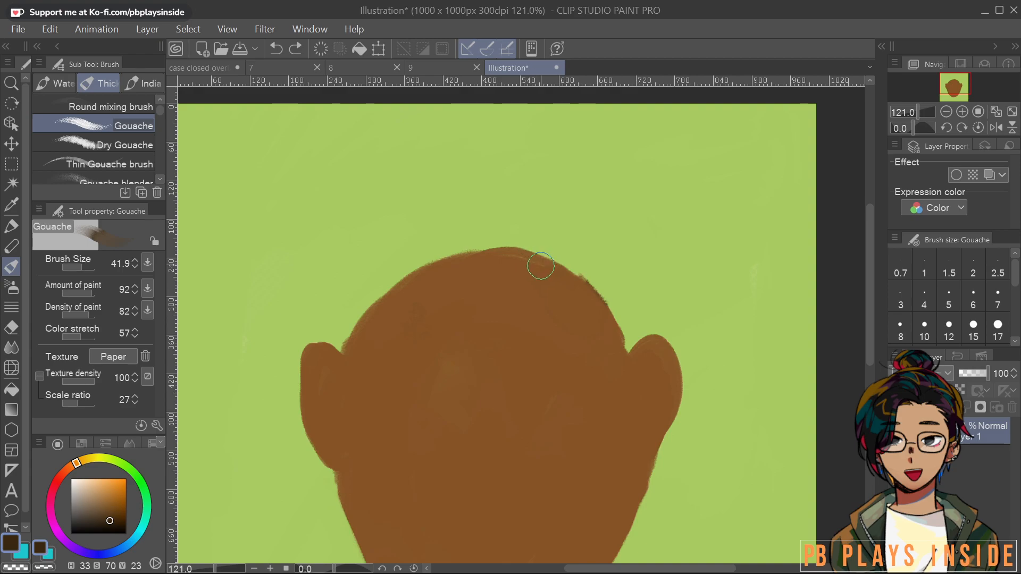
mouse_move(524, 282)
mouse_down()
mouse_move(431, 226)
mouse_move(414, 259)
mouse_up()
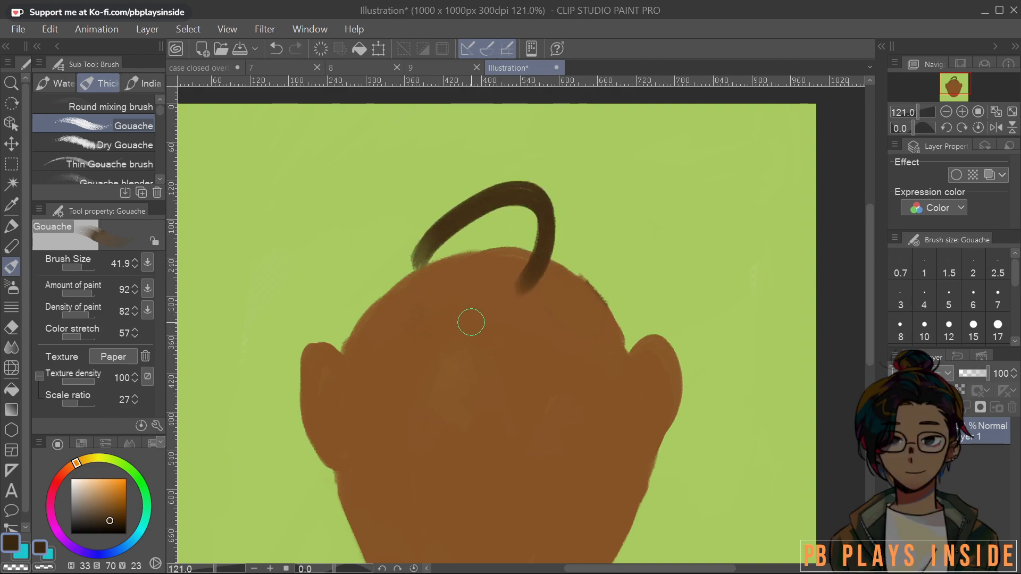
mouse_move(522, 273)
mouse_down()
mouse_move(465, 225)
mouse_move(434, 299)
mouse_up()
mouse_move(454, 242)
mouse_down()
mouse_move(407, 302)
mouse_move(423, 310)
mouse_up()
drag(524, 224, 446, 298)
drag(459, 254, 405, 307)
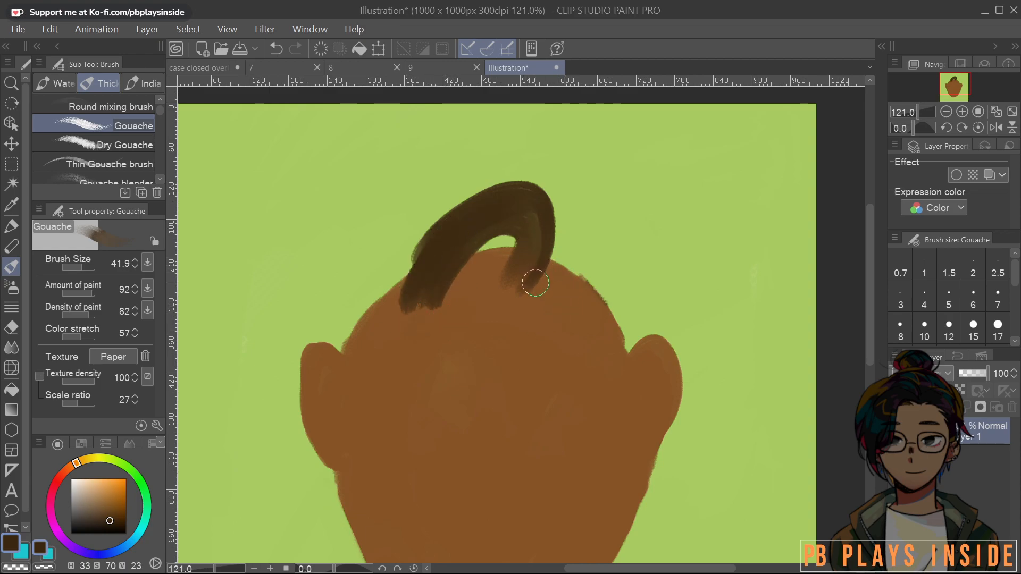
drag(541, 277, 544, 223)
mouse_move(495, 176)
mouse_down()
mouse_move(446, 237)
mouse_move(479, 187)
mouse_move(462, 210)
mouse_up()
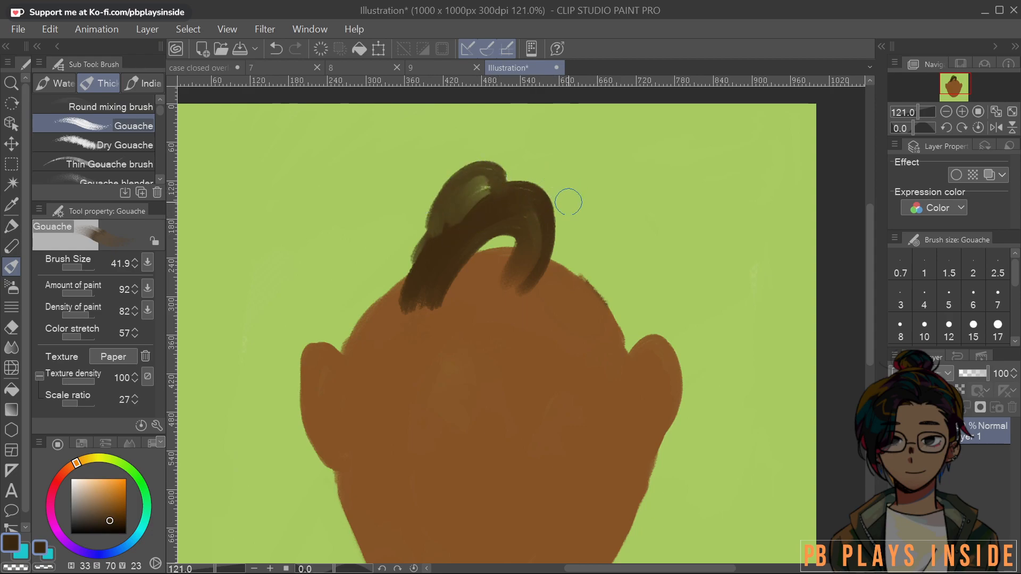
Paint arching dark brown locks from the crown over the head's upper right side and past the right ear
mouse_move(495, 262)
mouse_down()
mouse_move(539, 254)
mouse_move(537, 270)
mouse_move(606, 221)
mouse_up()
mouse_move(553, 250)
mouse_down()
mouse_move(566, 230)
mouse_move(682, 288)
mouse_up()
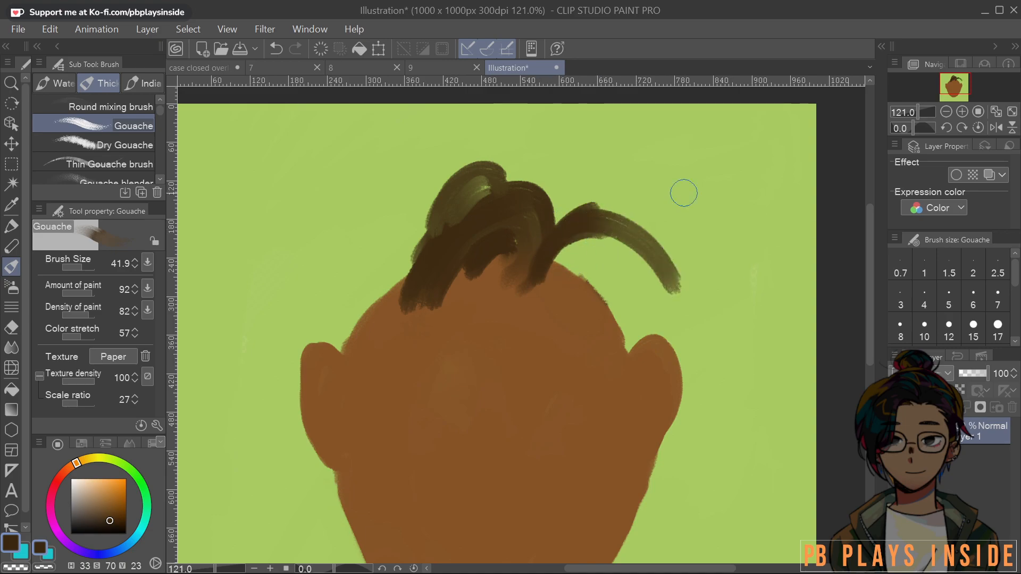
drag(556, 250, 633, 271)
mouse_move(564, 268)
mouse_down()
mouse_move(576, 245)
mouse_move(634, 314)
mouse_move(639, 337)
mouse_up()
mouse_move(587, 255)
mouse_down()
mouse_move(653, 250)
mouse_move(683, 343)
mouse_move(667, 326)
mouse_up()
mouse_move(593, 236)
mouse_down()
mouse_move(689, 361)
mouse_move(687, 374)
mouse_up()
drag(677, 426, 642, 326)
drag(583, 194, 661, 349)
Thicken the hair around the right temple and ear with dark brown strokes at brush size 68.3
mouse_move(667, 308)
mouse_down()
mouse_move(674, 332)
mouse_move(674, 294)
mouse_up()
drag(557, 182, 631, 287)
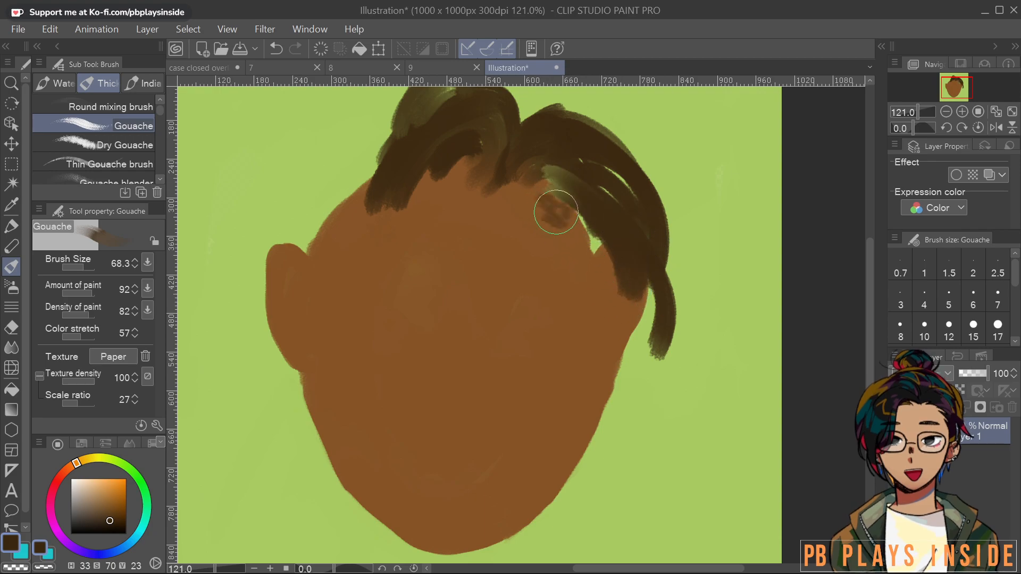
drag(550, 210, 638, 362)
mouse_move(630, 160)
mouse_down()
mouse_move(678, 229)
mouse_move(683, 290)
mouse_up()
drag(628, 182, 661, 320)
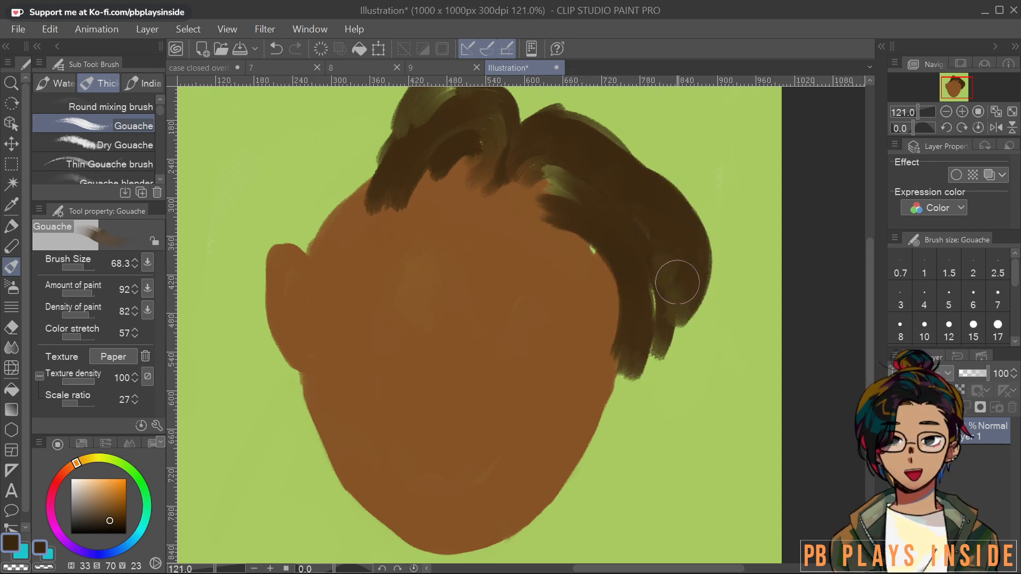
Extend the dark brown locks down the right side of the face toward chin level
mouse_move(678, 281)
mouse_down()
mouse_move(699, 283)
mouse_move(681, 374)
mouse_up()
drag(708, 316, 691, 418)
drag(663, 324, 666, 476)
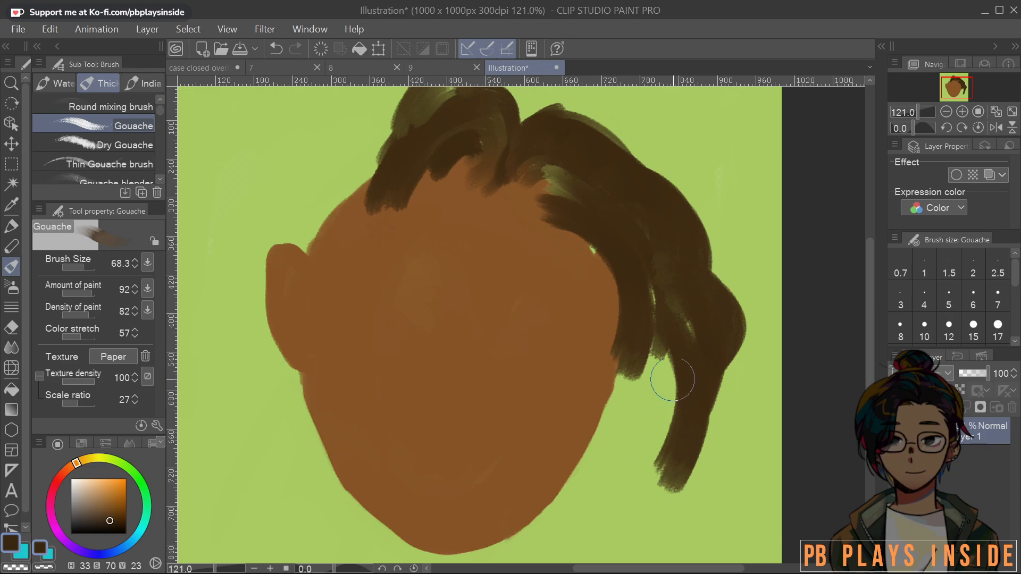
drag(663, 355, 640, 468)
mouse_move(625, 343)
mouse_down()
mouse_move(644, 463)
mouse_move(632, 485)
mouse_up()
mouse_move(608, 348)
mouse_down()
mouse_move(636, 467)
mouse_move(639, 423)
mouse_move(617, 373)
mouse_move(591, 473)
mouse_up()
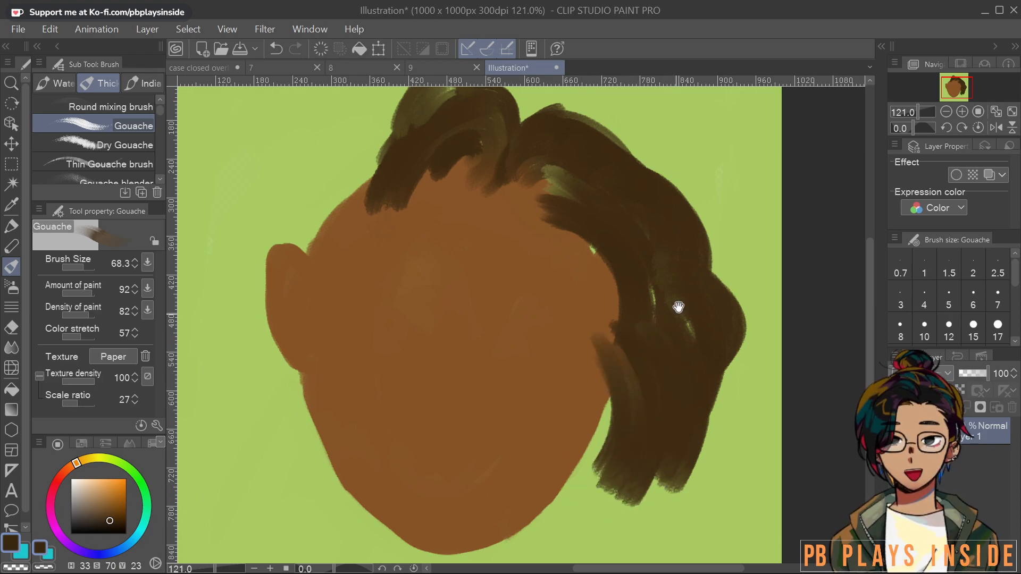
Add volume to the upper right hair and fill the green gap in the lock on top of the head
drag(675, 314, 684, 422)
mouse_move(548, 231)
mouse_down()
mouse_move(553, 210)
mouse_move(647, 279)
mouse_up()
mouse_move(613, 233)
mouse_down()
mouse_move(715, 326)
mouse_move(714, 366)
mouse_move(747, 411)
mouse_move(711, 434)
mouse_up()
mouse_move(422, 264)
mouse_down()
mouse_move(457, 195)
mouse_move(468, 225)
mouse_move(447, 197)
mouse_up()
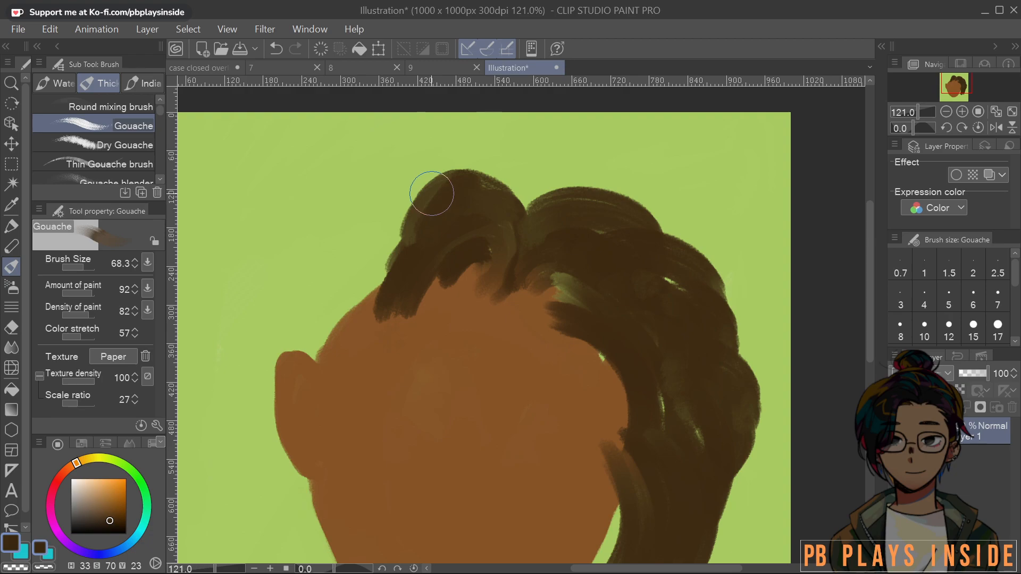
Paint a long dark brown outer lock from the crown down the left side of the face, redoing the first stroke
drag(432, 179, 316, 322)
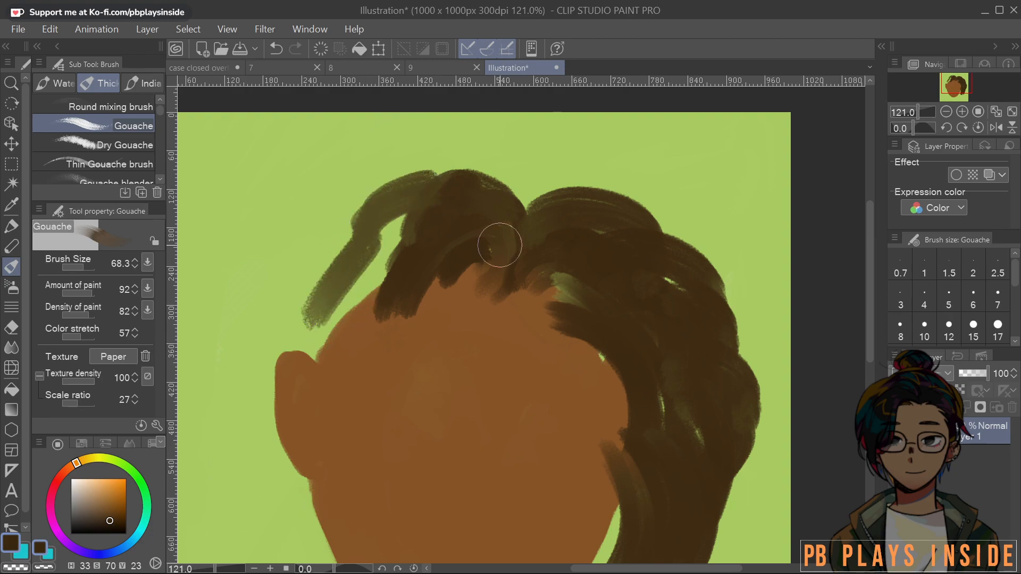
key(ctrl+z)
mouse_move(426, 193)
mouse_down()
mouse_move(373, 269)
mouse_move(273, 373)
mouse_up()
drag(390, 380, 456, 251)
drag(336, 223, 321, 336)
mouse_move(344, 335)
mouse_down()
mouse_move(331, 356)
mouse_move(326, 474)
mouse_move(342, 498)
mouse_up()
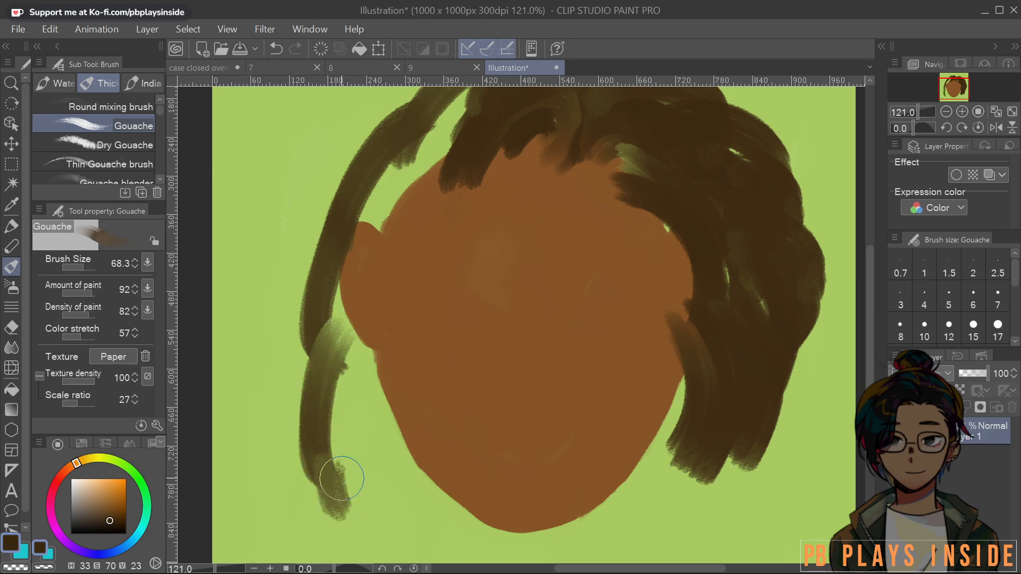
Fill the left side of the hair with overlapping dark brown locks that cover the left ear
drag(467, 155, 428, 252)
drag(402, 170, 263, 346)
drag(417, 183, 330, 322)
mouse_move(423, 238)
mouse_down()
mouse_move(337, 336)
mouse_move(323, 323)
mouse_move(311, 414)
mouse_up()
drag(355, 473, 386, 353)
mouse_move(345, 280)
mouse_down()
mouse_move(335, 395)
mouse_move(350, 496)
mouse_up()
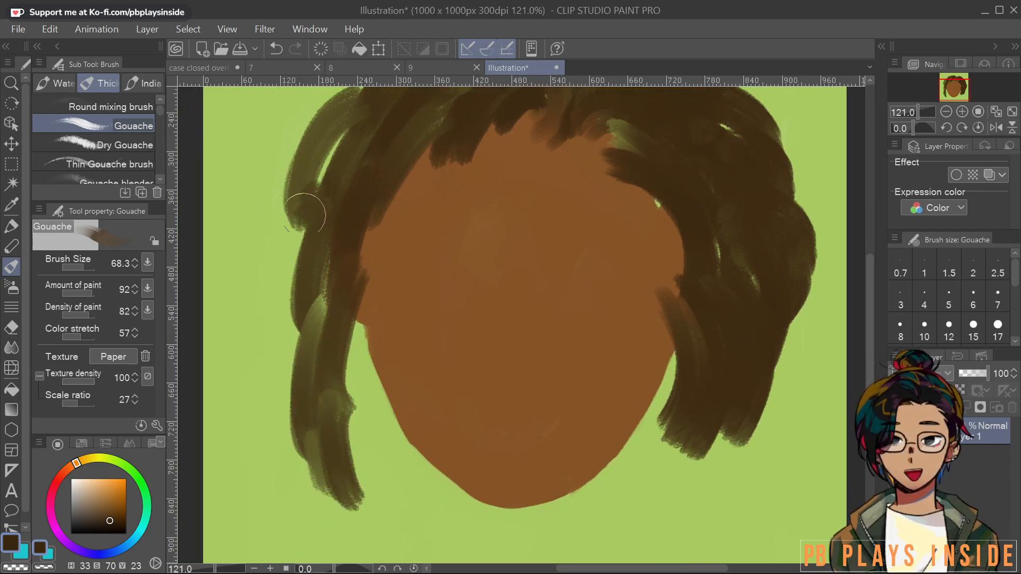
Widen the hair on the left with outer dark brown locks reaching down to the canvas's bottom edge
drag(309, 207, 287, 369)
drag(288, 313, 307, 462)
drag(298, 420, 313, 500)
drag(572, 254, 533, 165)
scroll(628, 225, down, 4)
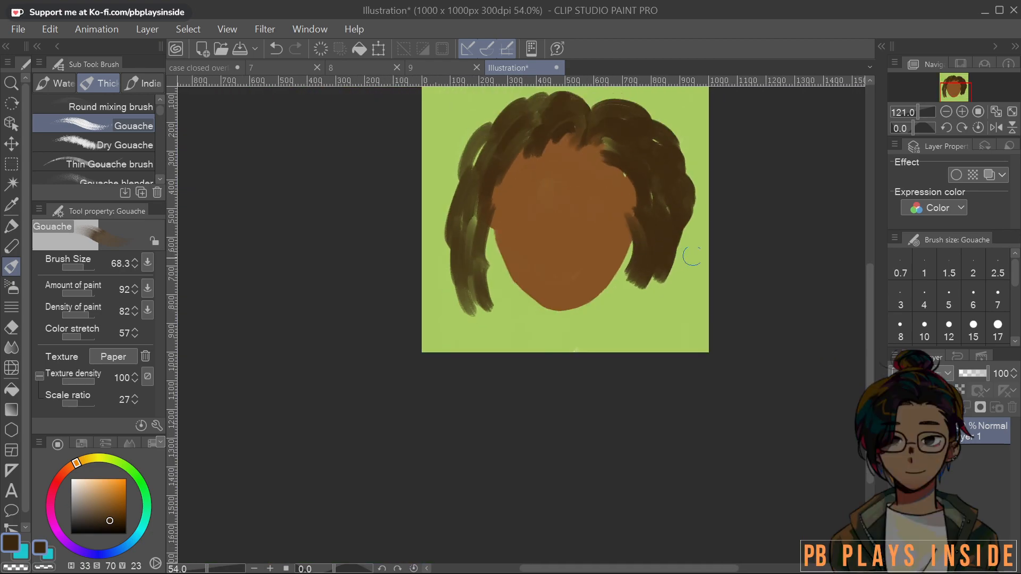
drag(705, 247, 677, 295)
drag(456, 255, 457, 257)
mouse_move(461, 192)
mouse_down()
mouse_move(415, 292)
mouse_move(418, 390)
mouse_move(432, 403)
mouse_up()
drag(437, 348, 444, 409)
Build up the crown with a taller dark brown peak and an extra lock on its right side
mouse_move(554, 145)
mouse_down()
mouse_move(557, 169)
mouse_move(555, 156)
mouse_move(511, 186)
mouse_up()
drag(537, 142, 499, 191)
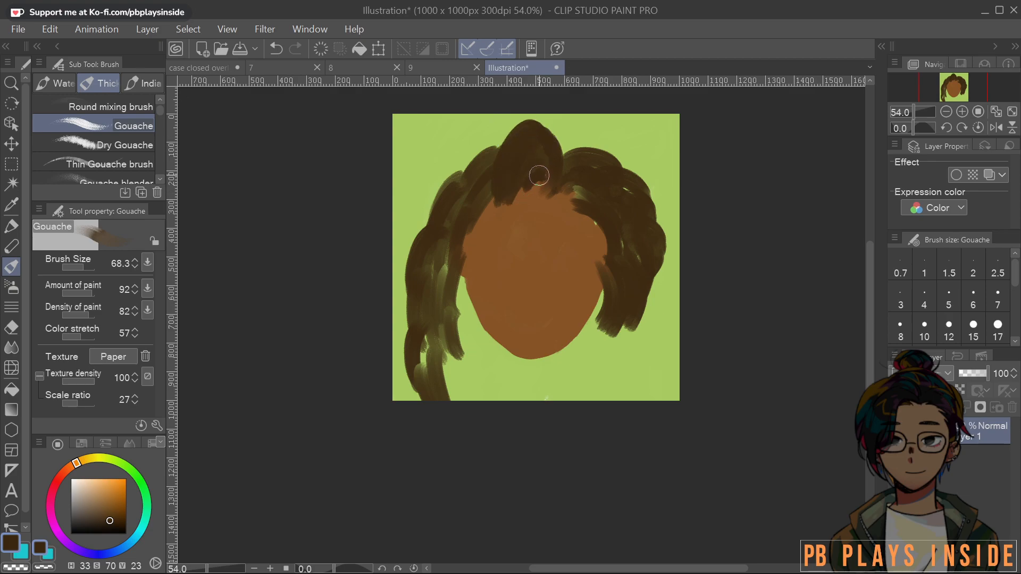
mouse_move(565, 166)
mouse_down()
mouse_move(594, 144)
mouse_move(586, 156)
mouse_move(626, 166)
mouse_up()
Lengthen and thicken the dark brown locks on both sides of the face down to the canvas's bottom edge
drag(600, 300, 614, 398)
drag(642, 322, 634, 383)
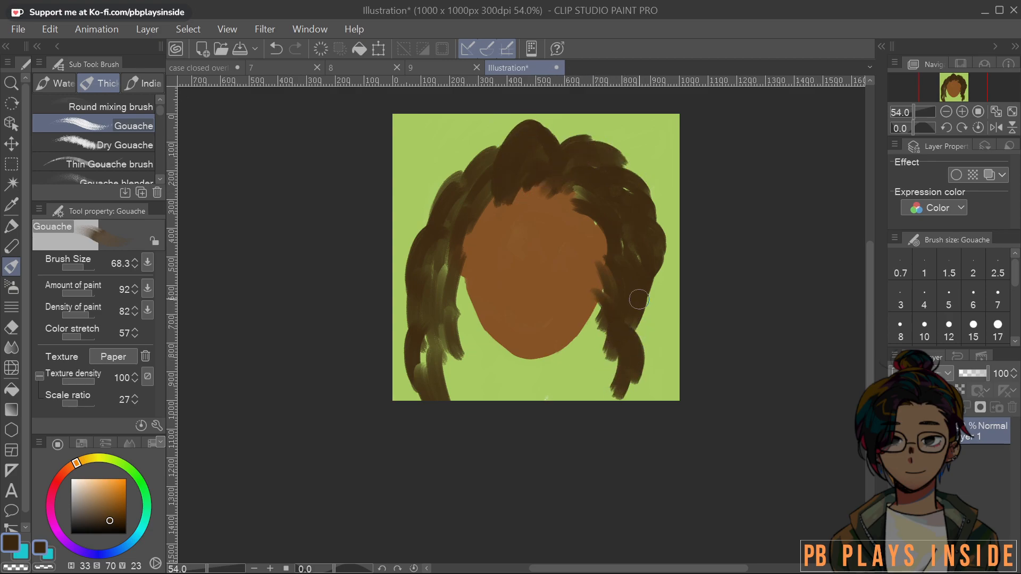
drag(650, 290, 653, 354)
mouse_move(645, 272)
mouse_down()
mouse_move(659, 339)
mouse_move(675, 317)
mouse_up()
drag(595, 297, 612, 399)
drag(577, 327, 604, 396)
drag(472, 298, 468, 351)
mouse_move(463, 281)
mouse_down()
mouse_move(471, 326)
mouse_move(457, 361)
mouse_move(462, 405)
mouse_up()
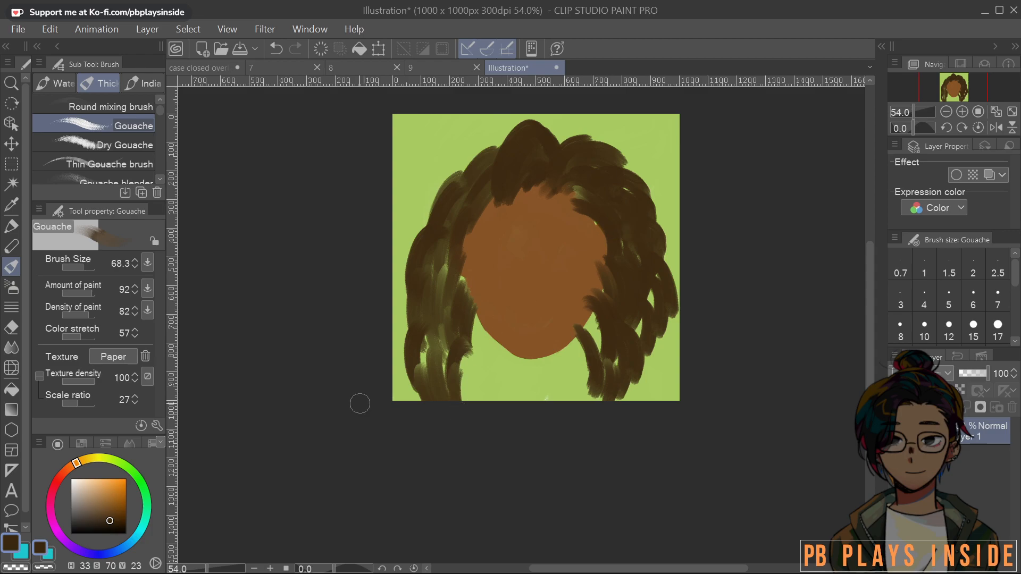
Try a lighter brown hair highlight (H 33, S 54, V 33) down the left locks
drag(108, 518, 101, 515)
mouse_move(468, 183)
mouse_down()
mouse_move(482, 195)
mouse_move(452, 229)
mouse_move(450, 260)
mouse_move(465, 319)
mouse_up()
key(ctrl+z)
key(ctrl+z)
key(ctrl+z)
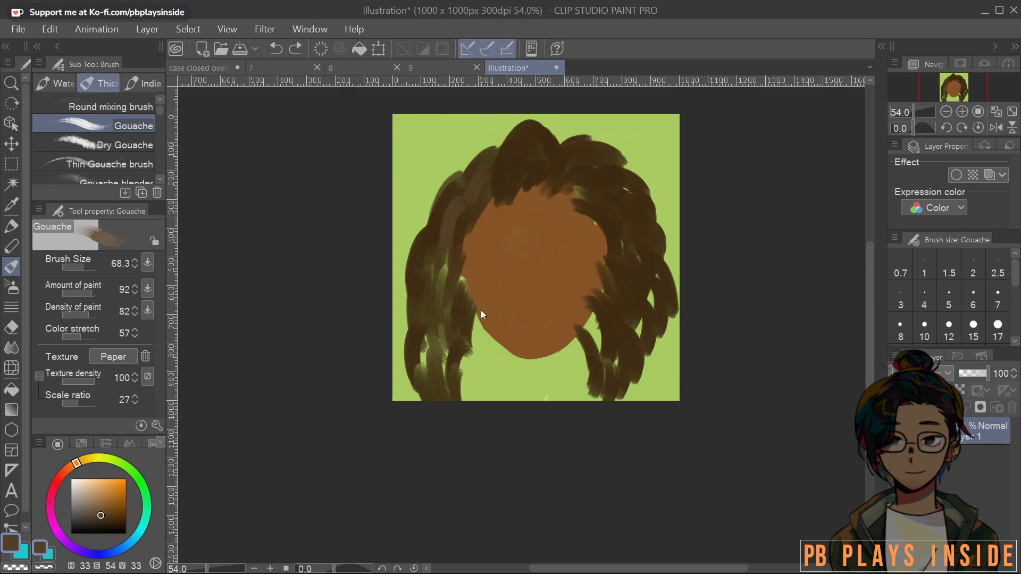
Paint a curved muted olive highlight (H 49, S 46, V 41) down the left locks at brush size 46.7
click(89, 459)
click(98, 508)
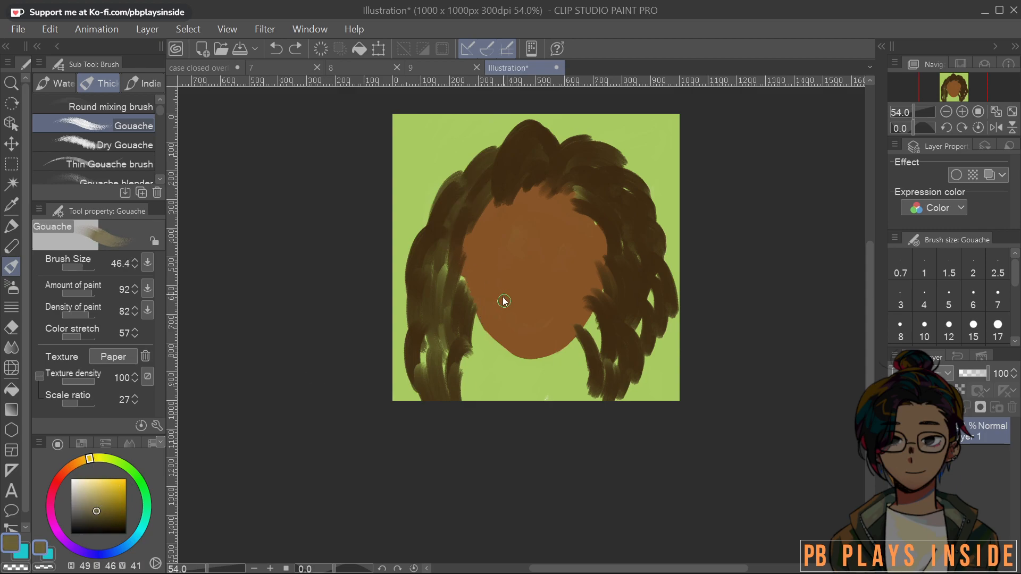
drag(509, 292, 512, 294)
mouse_move(473, 195)
mouse_down()
mouse_move(438, 265)
mouse_move(437, 308)
mouse_up()
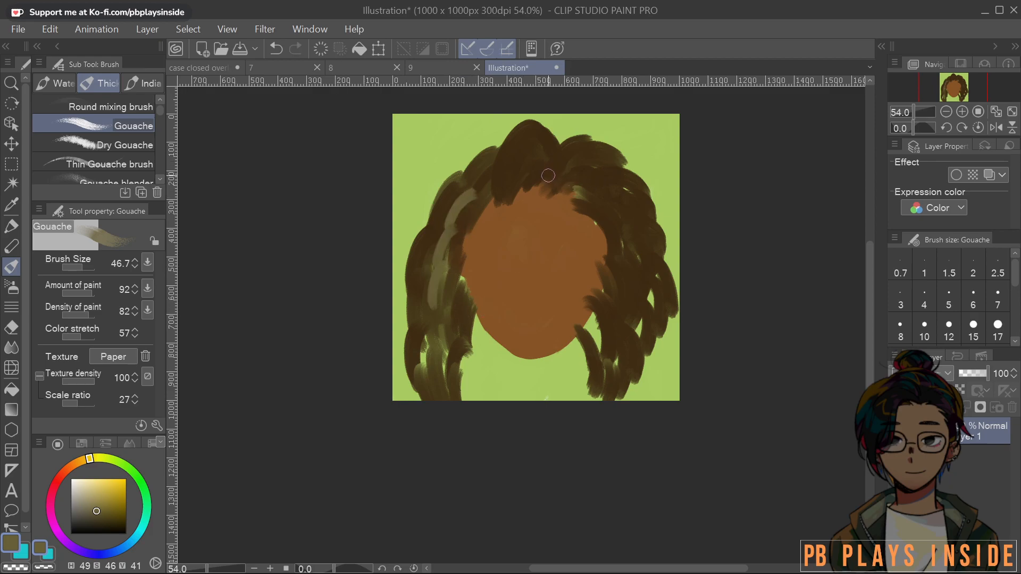
Try a muted olive highlight arc across the crown peak and undo the olive hair highlights
mouse_move(550, 150)
mouse_down()
mouse_move(507, 180)
mouse_move(533, 147)
mouse_move(522, 155)
mouse_up()
key(ctrl+z)
key(ctrl+z)
key(ctrl+z)
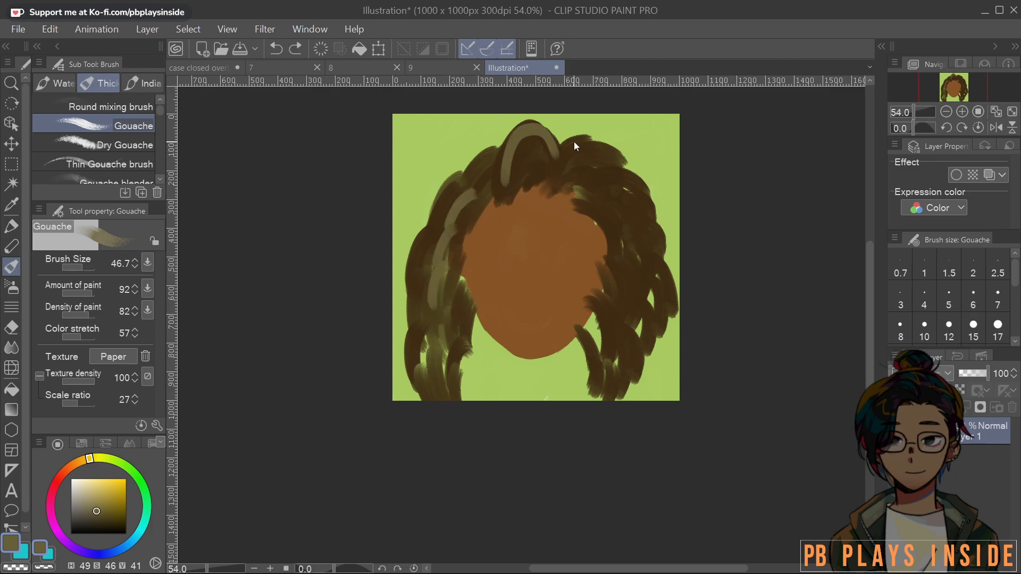
key(ctrl+z)
key(ctrl+z)
Try a darker brown (H 35, S 74, V 18) stroke on the upper left locks
alt+click(518, 145)
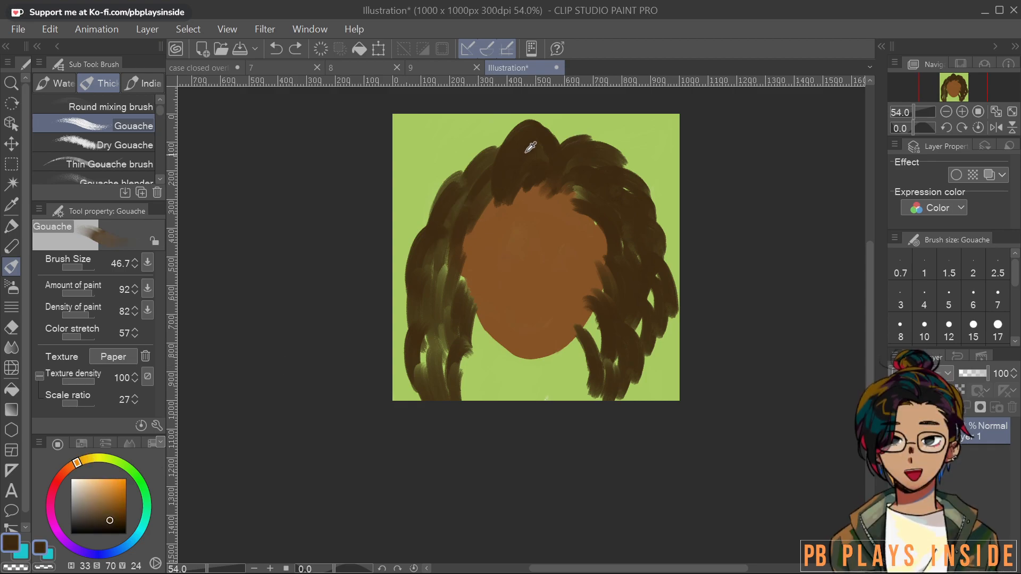
drag(109, 519, 112, 528)
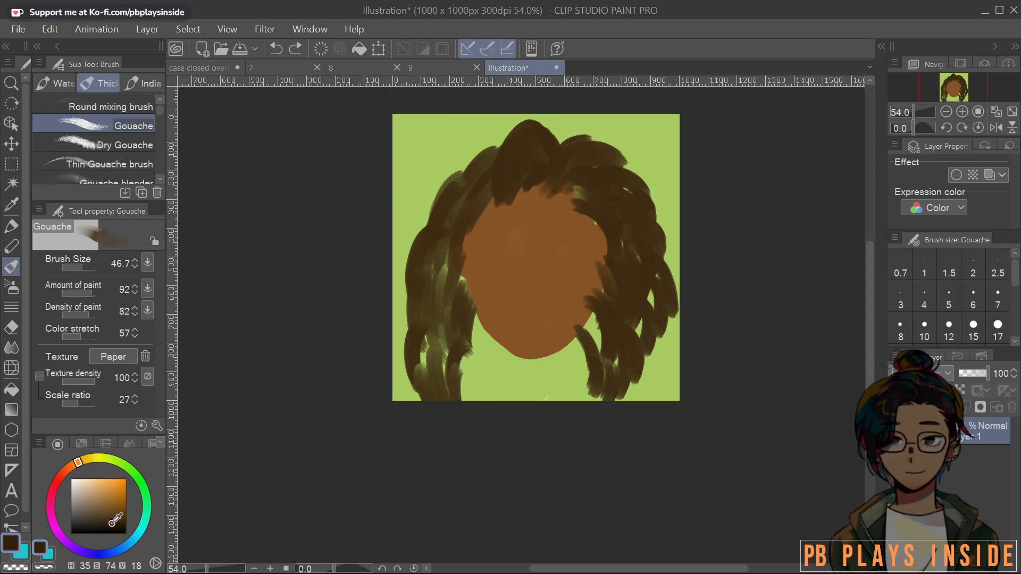
drag(486, 184, 473, 212)
key(ctrl+z)
Touch up the upper left locks and fill out the right locks with dark brown (H 35, S 64, V 22)
drag(111, 526, 106, 521)
drag(460, 198, 457, 238)
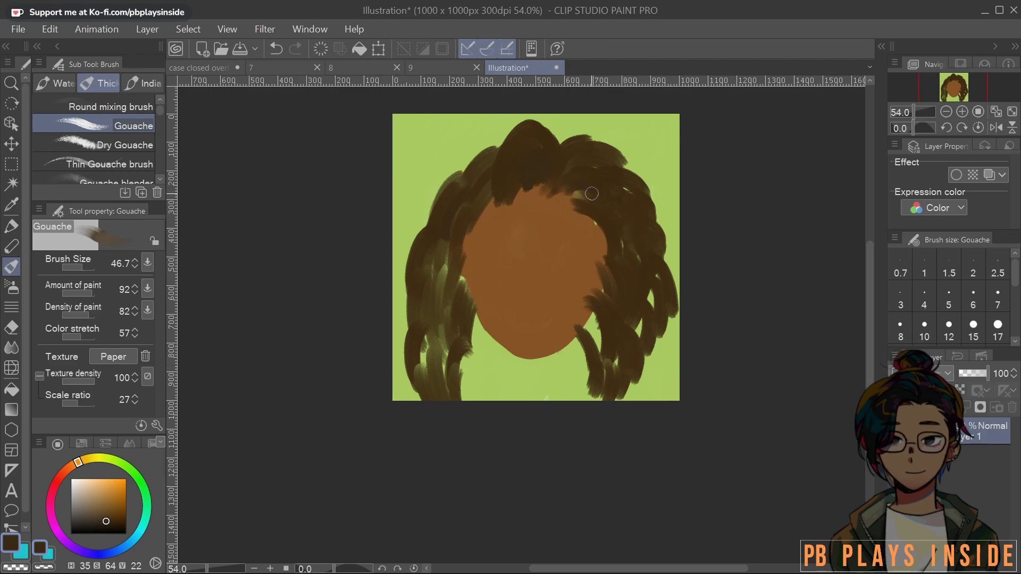
mouse_move(618, 167)
mouse_down()
mouse_move(637, 174)
mouse_move(664, 271)
mouse_move(652, 310)
mouse_move(610, 361)
mouse_up()
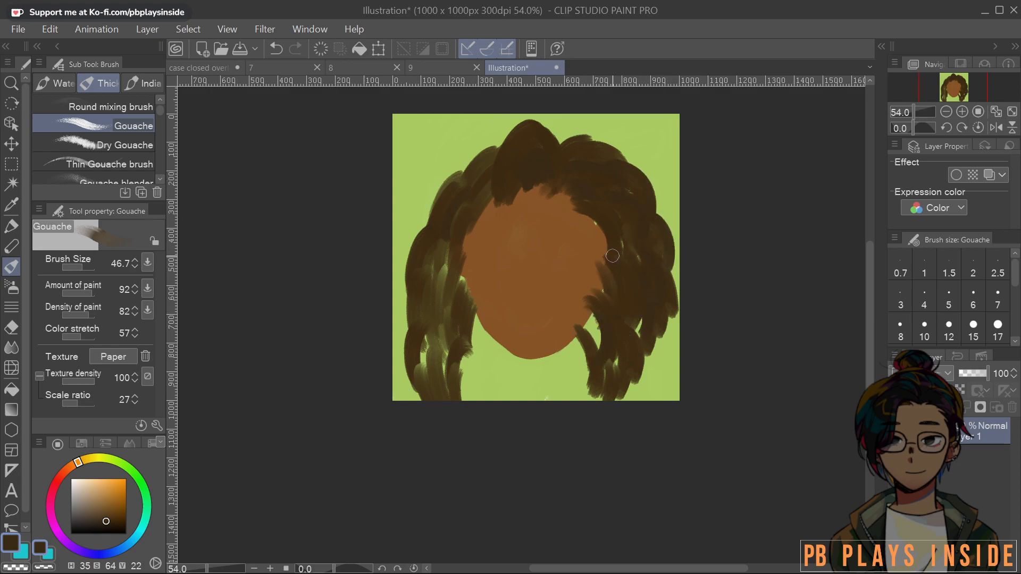
drag(603, 277, 603, 266)
drag(591, 301, 596, 362)
drag(633, 312, 635, 378)
drag(657, 327, 643, 385)
Widen and thicken the left dark brown locks down to the canvas's bottom edge, overlapping the left side of the face
drag(464, 291, 449, 306)
mouse_move(472, 176)
mouse_down()
mouse_move(428, 211)
mouse_move(434, 233)
mouse_move(400, 348)
mouse_up()
drag(407, 312, 411, 400)
drag(420, 335, 428, 386)
drag(449, 251, 456, 384)
drag(430, 314, 441, 366)
drag(448, 249, 427, 315)
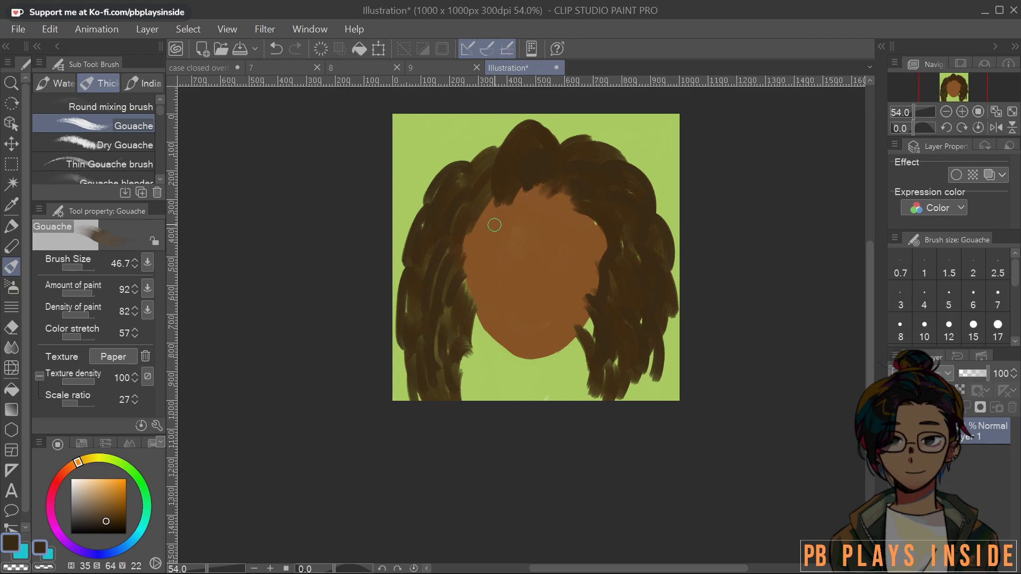
mouse_move(482, 232)
mouse_down()
mouse_move(464, 273)
mouse_move(467, 313)
mouse_up()
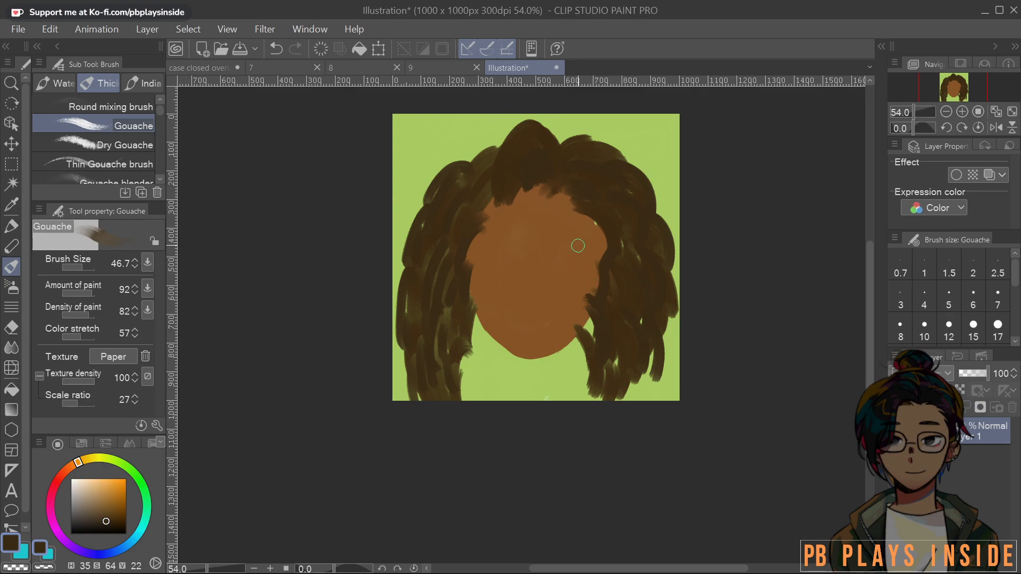
Thicken the right locks beside the jaw and extend the outer ones to the canvas's bottom edge
drag(584, 322, 597, 356)
drag(667, 334, 673, 407)
drag(648, 375, 640, 402)
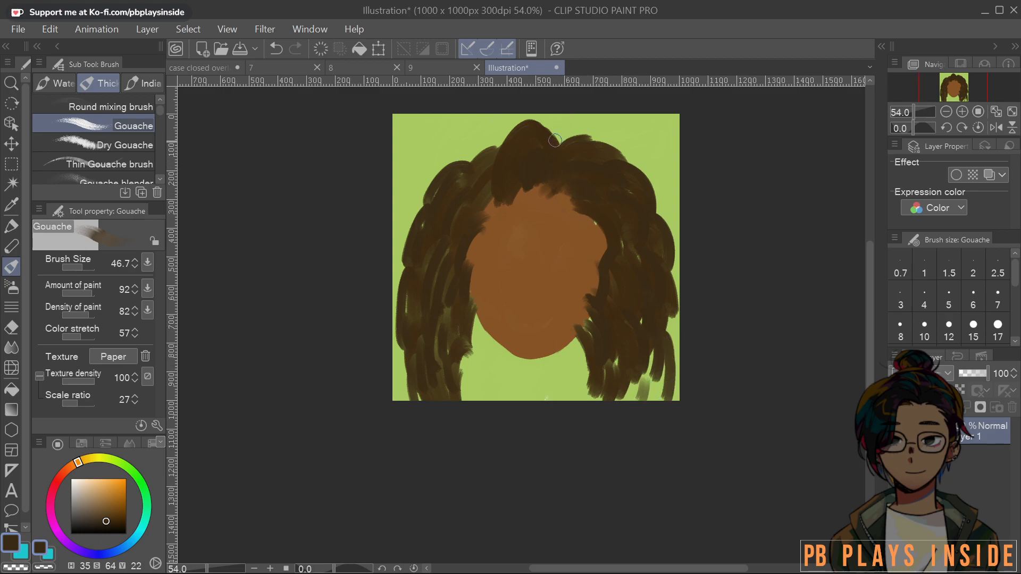
Paint warmer brown streaks (H 33, S 78, V 32) over the crown peak and down the left locks
click(111, 518)
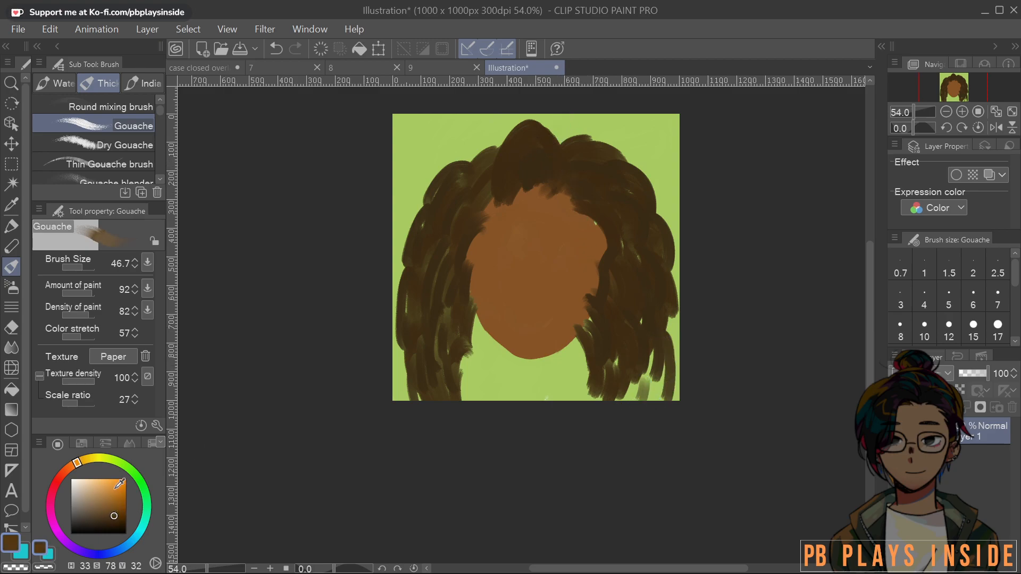
mouse_move(546, 135)
mouse_down()
mouse_move(503, 194)
mouse_move(552, 141)
mouse_move(496, 185)
mouse_move(493, 224)
mouse_up()
key(ctrl+z)
key(ctrl+z)
key(ctrl+z)
key(ctrl+z)
drag(508, 173, 495, 214)
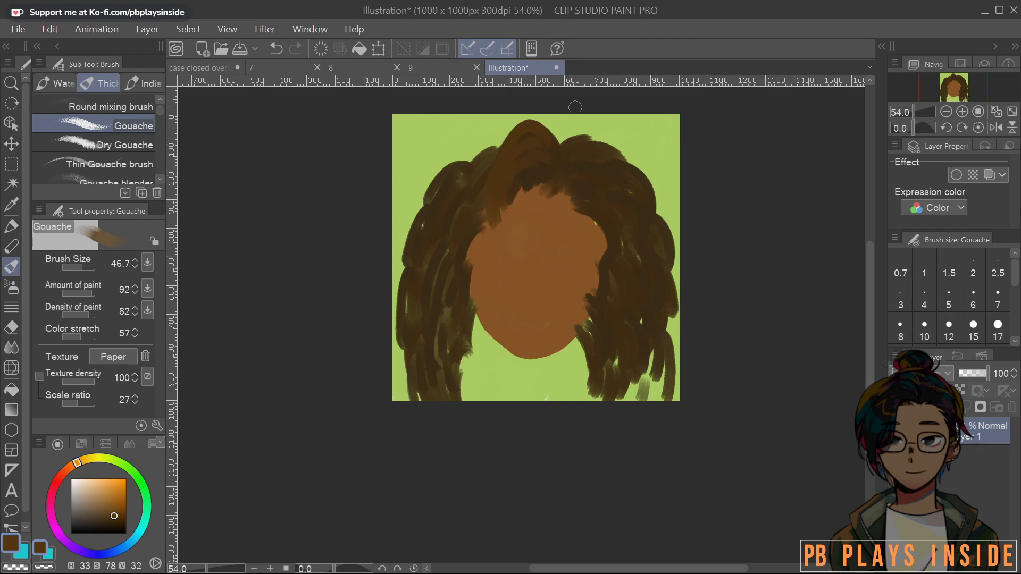
drag(552, 140, 564, 168)
mouse_move(522, 121)
mouse_down()
mouse_move(496, 158)
mouse_move(478, 155)
mouse_move(463, 176)
mouse_move(431, 282)
mouse_move(437, 363)
mouse_up()
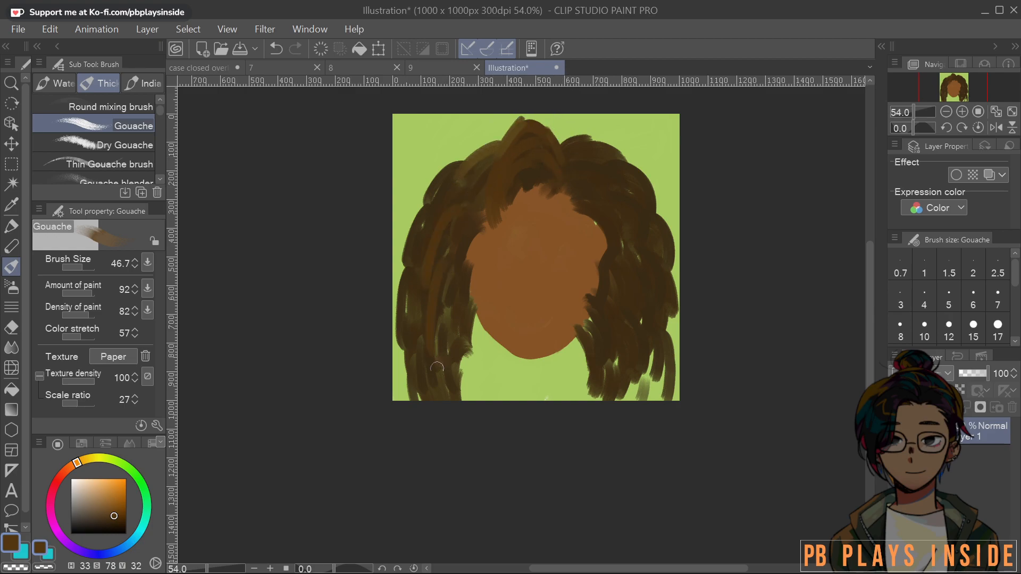
Add matching warm brown streaks down the locks on the right side of the face
drag(591, 159, 617, 242)
drag(620, 300, 636, 337)
drag(583, 164, 633, 224)
drag(636, 266, 655, 337)
drag(592, 325, 601, 367)
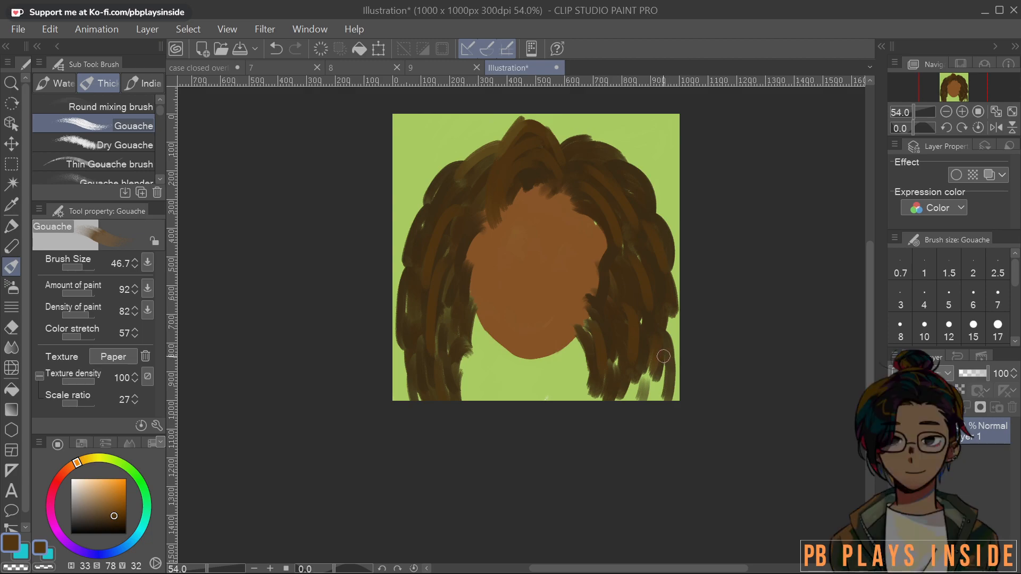
Paint an ear on each side of the face in the sampled skin brown (H 28, S 71, V 53)
alt+click(485, 262)
drag(469, 298, 464, 284)
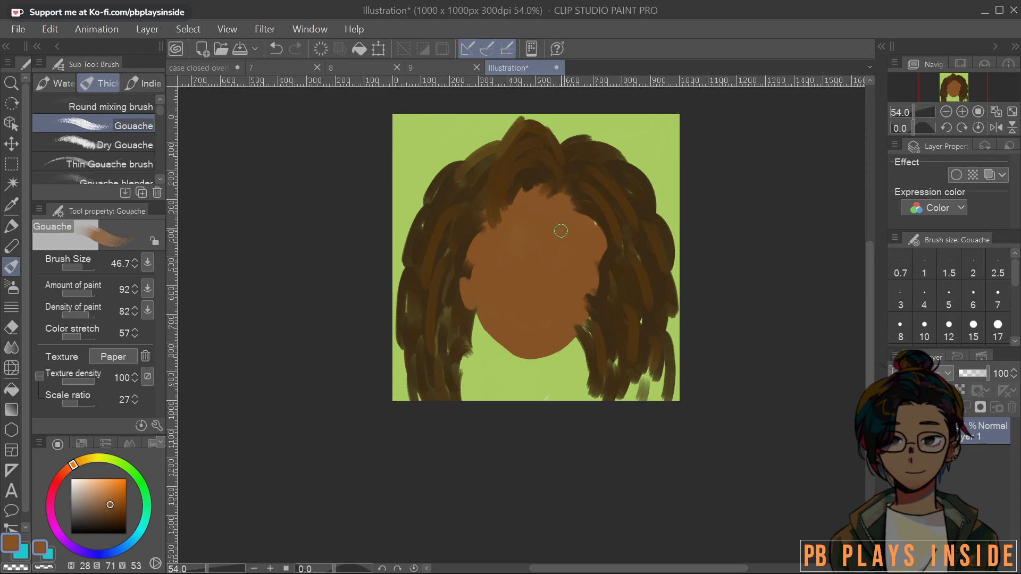
drag(597, 285, 574, 325)
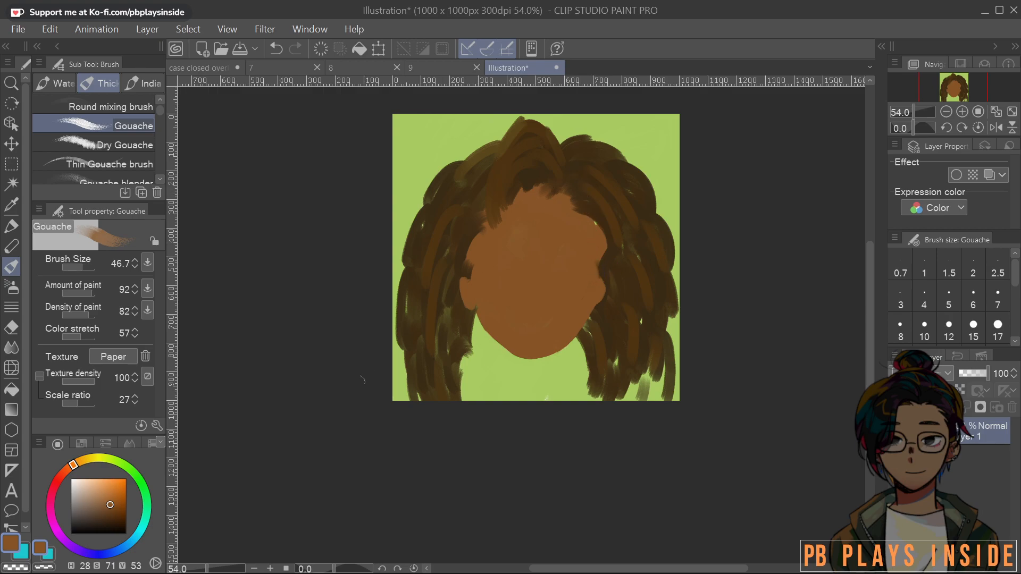
Paint gold hoop earrings (H 48, S 76, V 66) below both ears at brush size 13
click(90, 460)
click(113, 496)
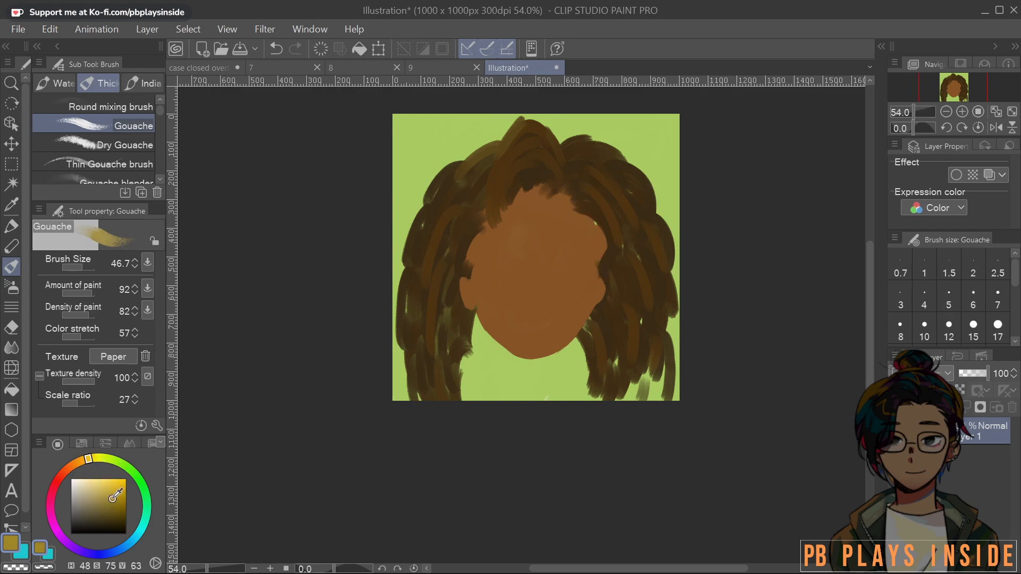
key(bracketleft)
key(bracketleft)
key(bracketleft)
key(bracketleft)
key(bracketleft)
key(bracketleft)
key(bracketright)
key(bracketright)
drag(468, 298, 456, 322)
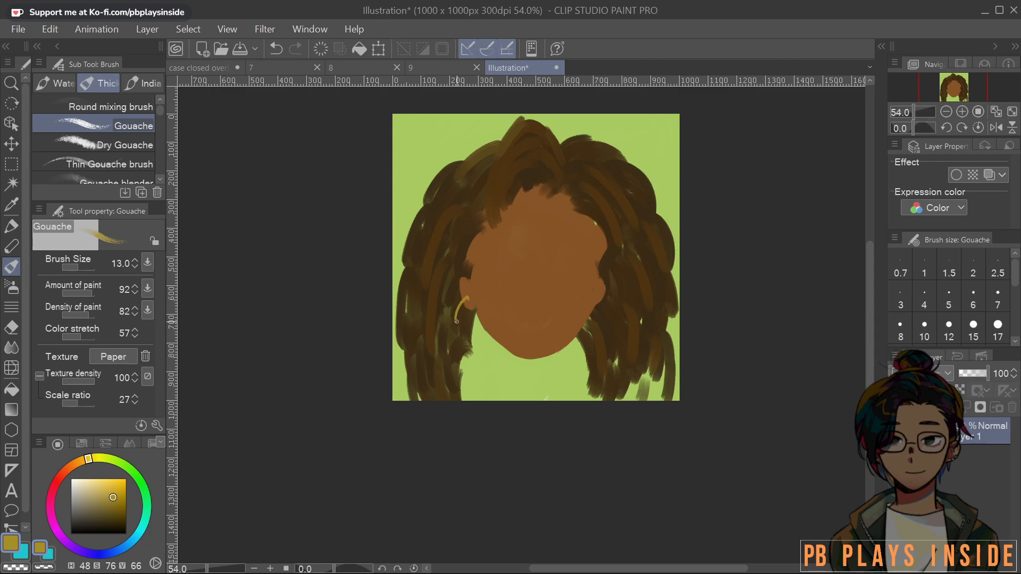
drag(598, 294, 595, 299)
Paint two dark brown arches (H 36, S 65, V 22) across the upper face and a small mole on the right cheek
scroll(625, 261, up, 6)
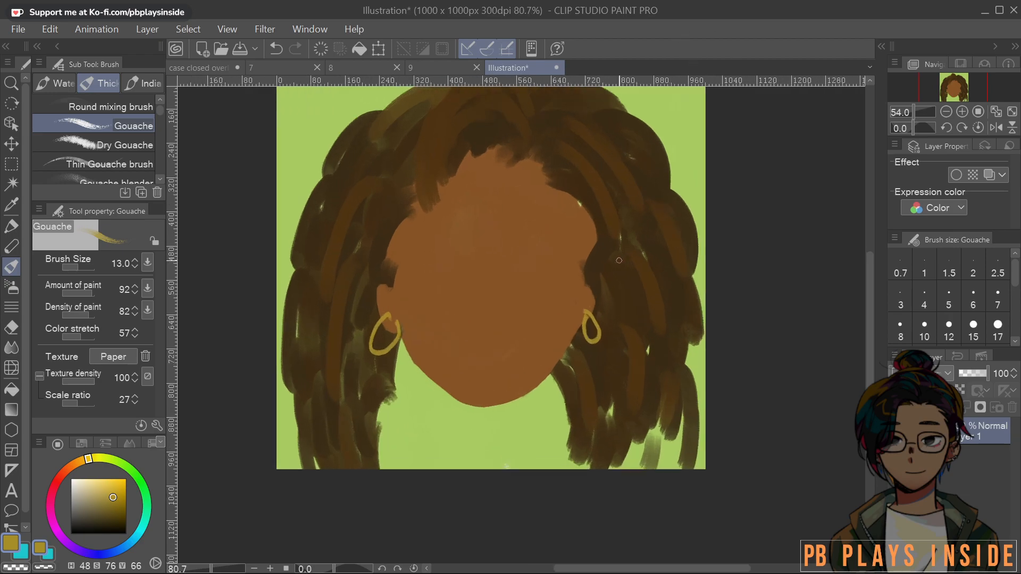
mouse_move(485, 202)
mouse_down()
mouse_move(586, 319)
mouse_move(633, 309)
mouse_move(652, 319)
mouse_move(627, 318)
mouse_move(655, 320)
mouse_move(660, 331)
mouse_up()
alt+click(556, 227)
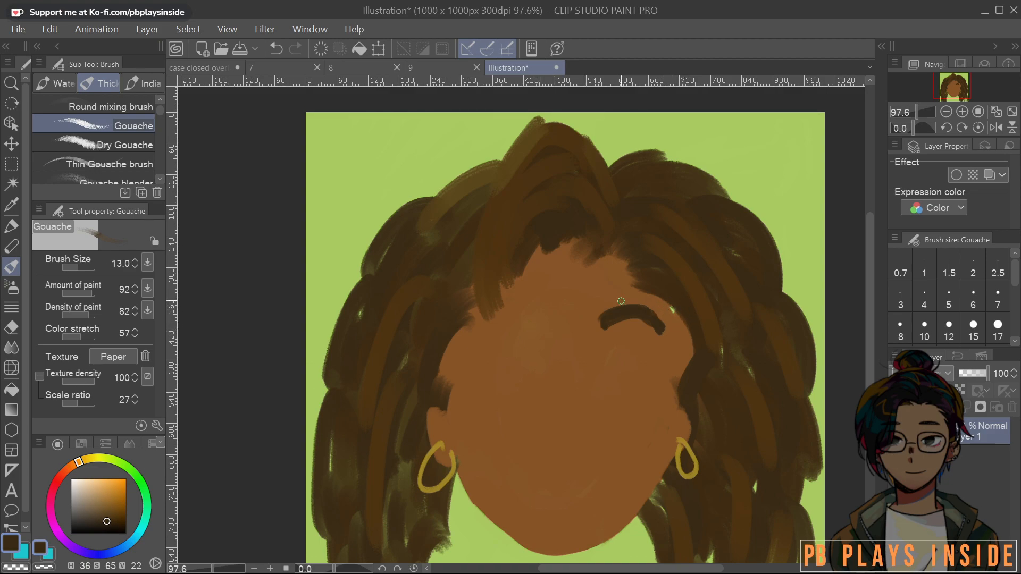
mouse_move(541, 331)
mouse_down()
mouse_move(511, 319)
mouse_move(476, 341)
mouse_move(497, 324)
mouse_move(486, 336)
mouse_up()
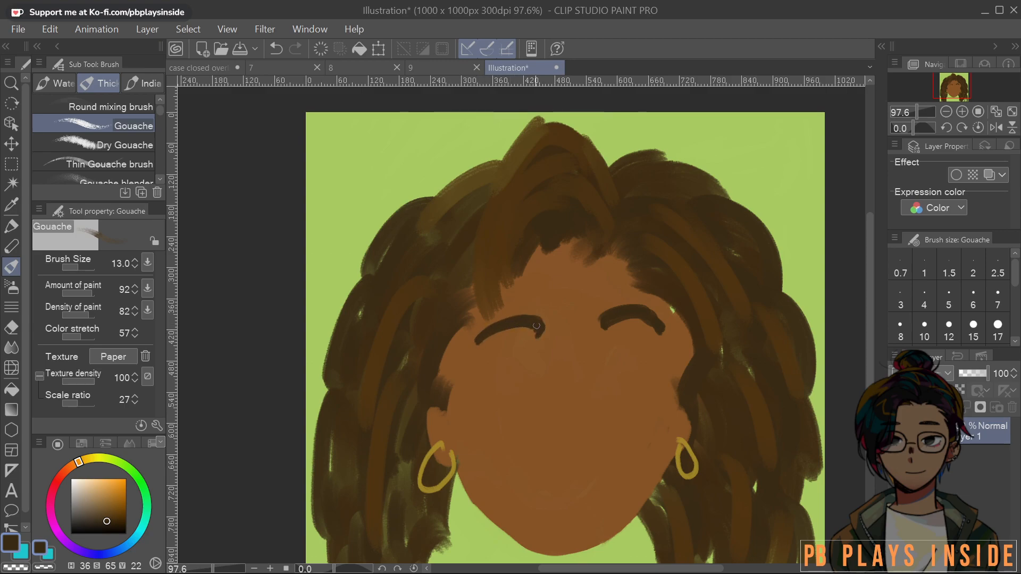
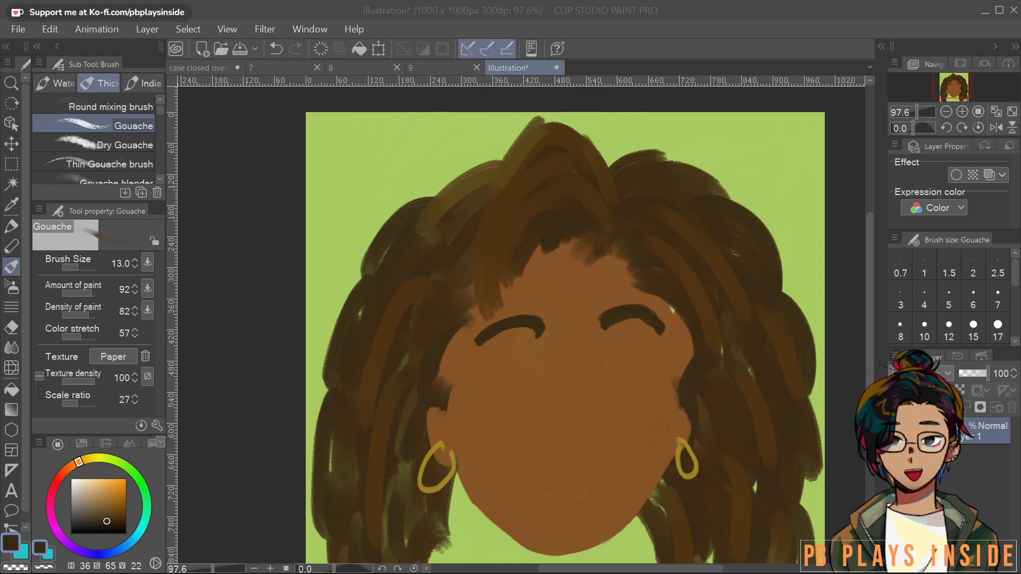
drag(654, 432, 655, 434)
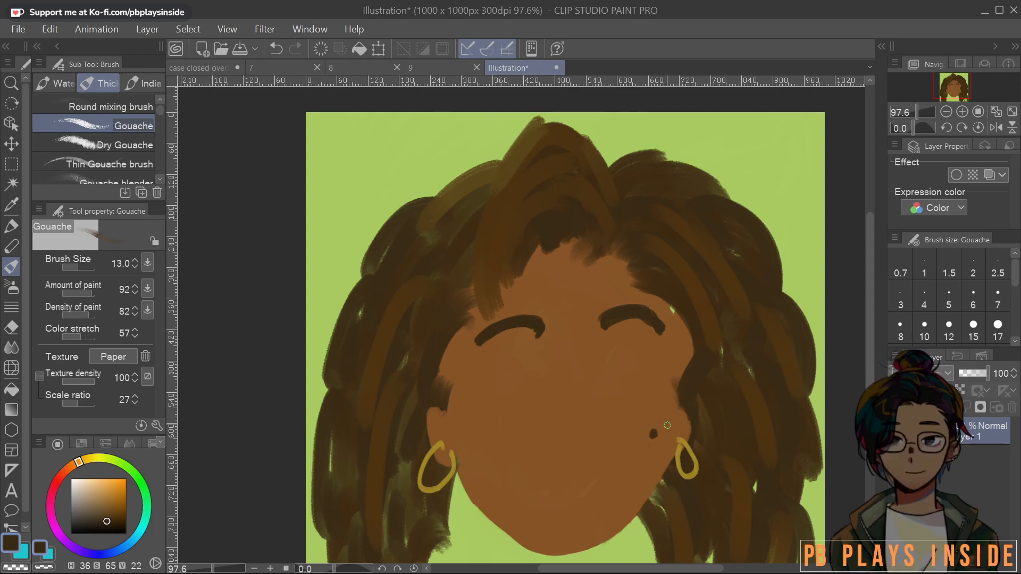
alt+click(691, 317)
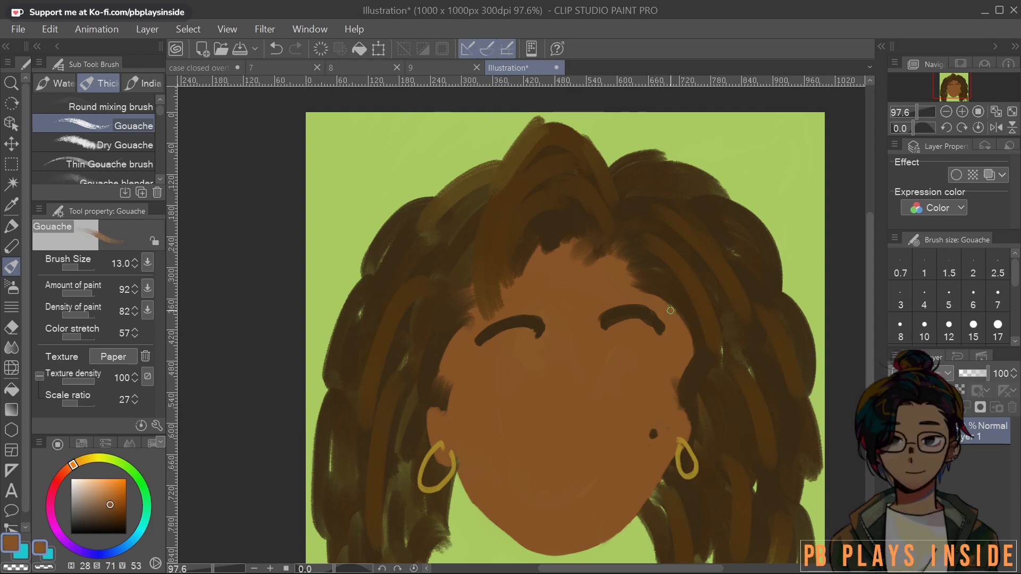
alt+click(538, 319)
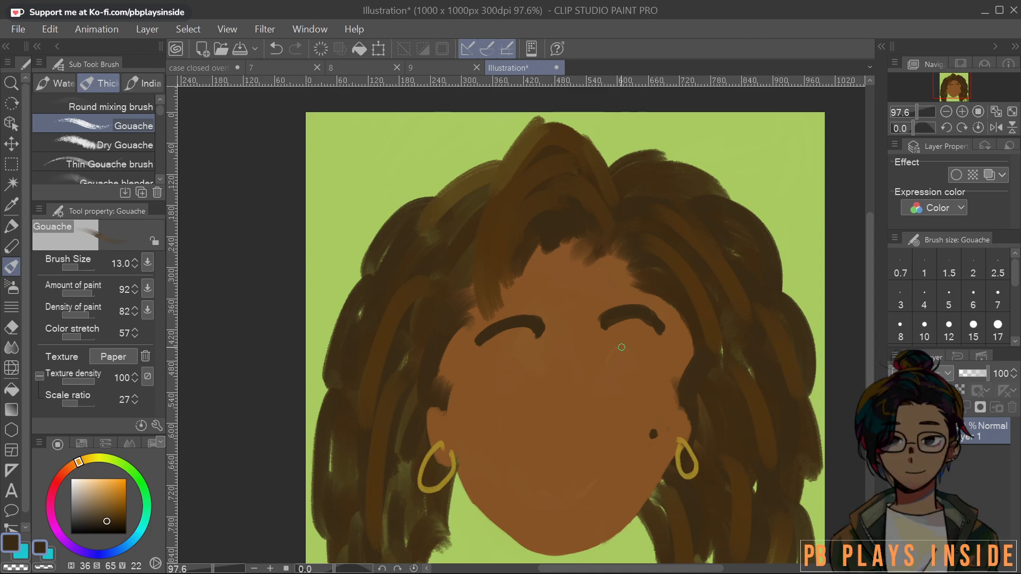
Bring medium brown hair (H 32, S 68, V 30) over both temples at brush size 45
alt+click(441, 395)
mouse_move(460, 396)
ctrl+alt+mouse_down()
mouse_move(471, 397)
mouse_move(446, 362)
mouse_move(452, 337)
ctrl+alt+mouse_up()
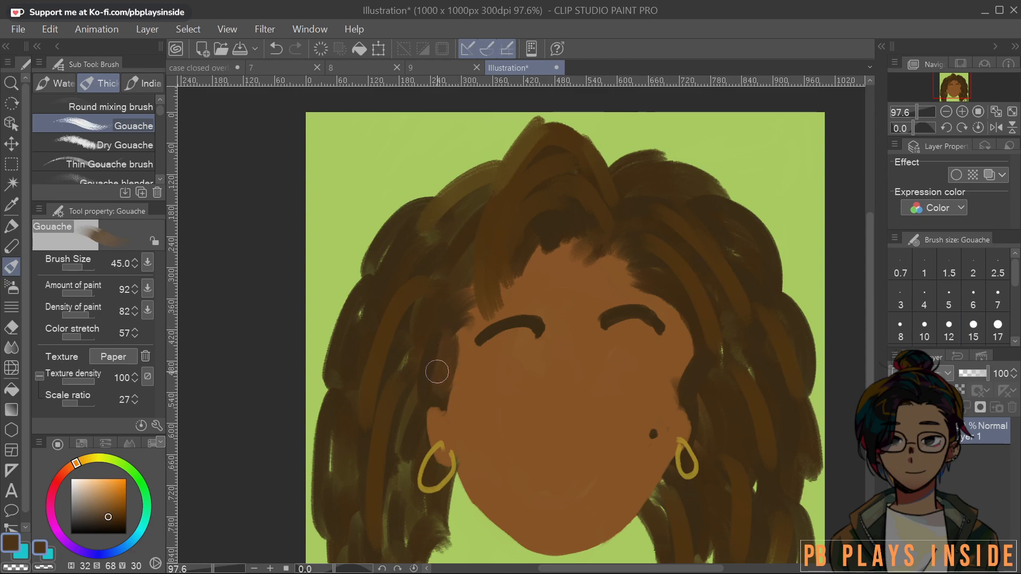
mouse_move(679, 328)
mouse_down()
mouse_move(687, 368)
mouse_move(695, 364)
mouse_up()
Paint a small curved nose shadow at the face's centre in darker skin brown (H 28, S 70, V 41) at brush size 25.7
alt+click(532, 324)
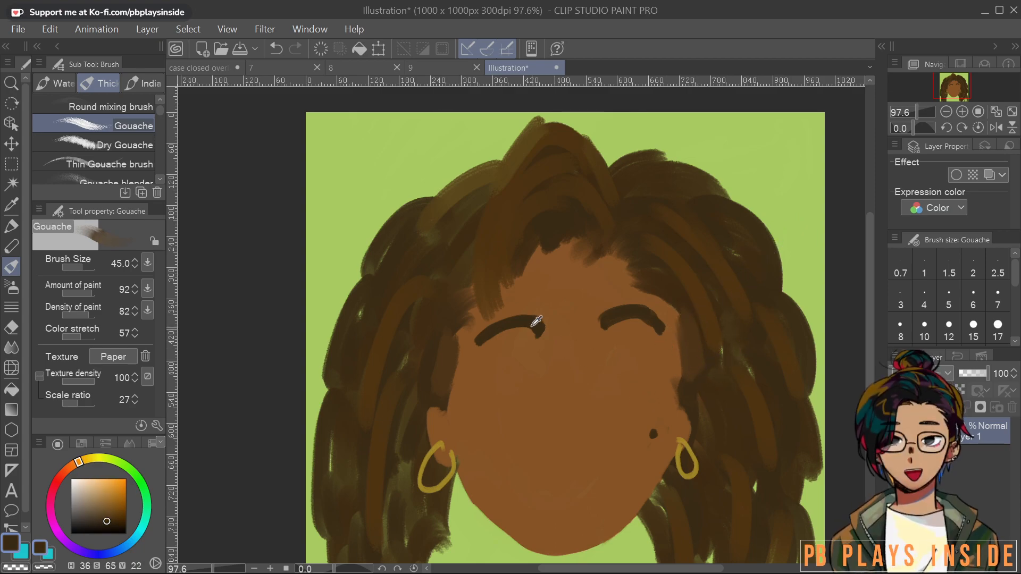
ctrl+alt+drag(584, 394, 589, 391)
alt+click(531, 321)
alt+click(519, 423)
click(109, 511)
click(109, 511)
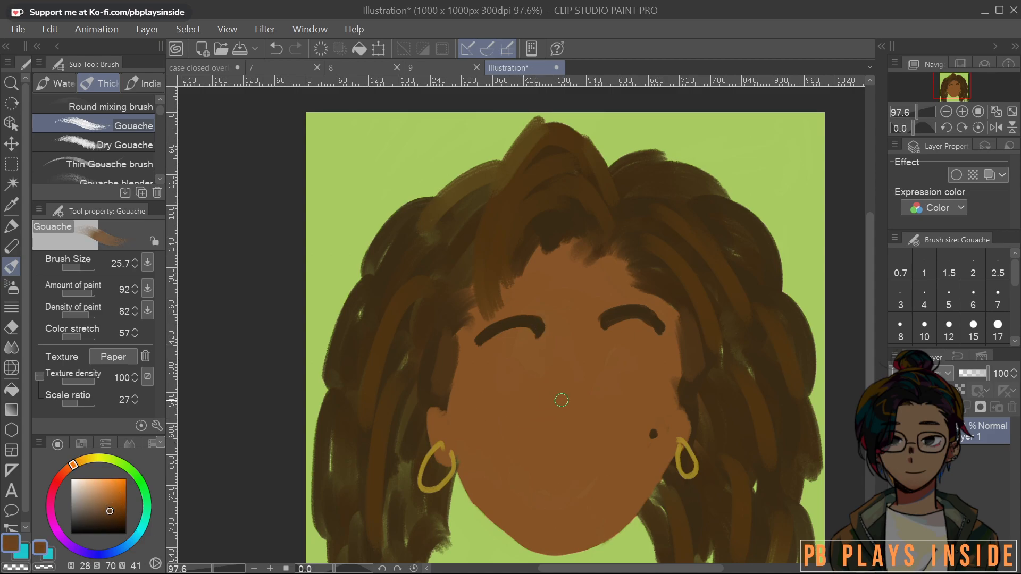
mouse_move(568, 411)
mouse_down()
mouse_move(594, 399)
mouse_move(551, 396)
mouse_move(592, 408)
mouse_move(593, 390)
mouse_up()
key(ctrl+z)
key(ctrl+z)
key(ctrl+z)
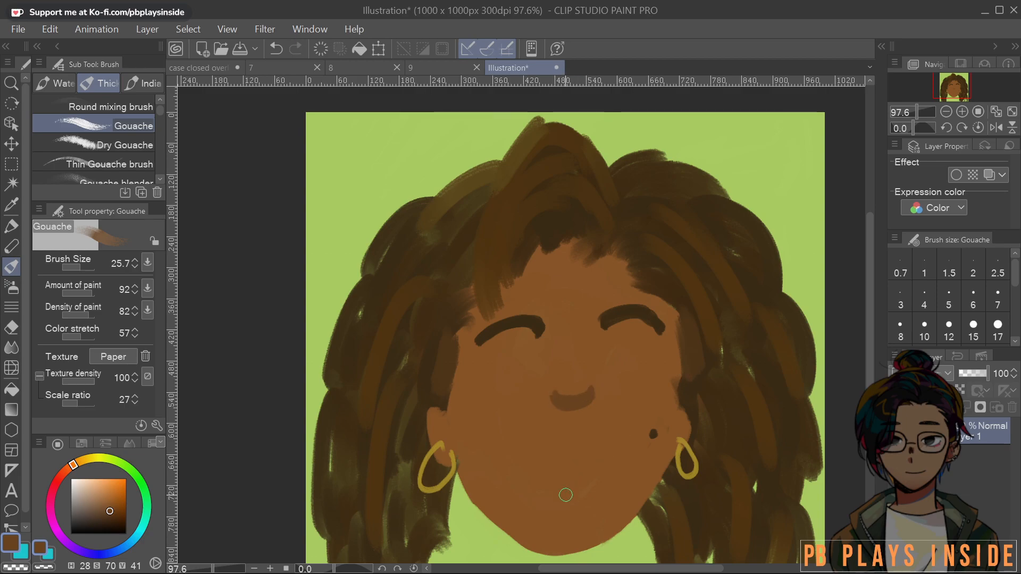
Paint a wide smiling mouth shape in reddish brown (H 21, S 65, V 35) below the nose
mouse_move(515, 454)
mouse_down()
mouse_move(571, 460)
mouse_move(605, 449)
mouse_up()
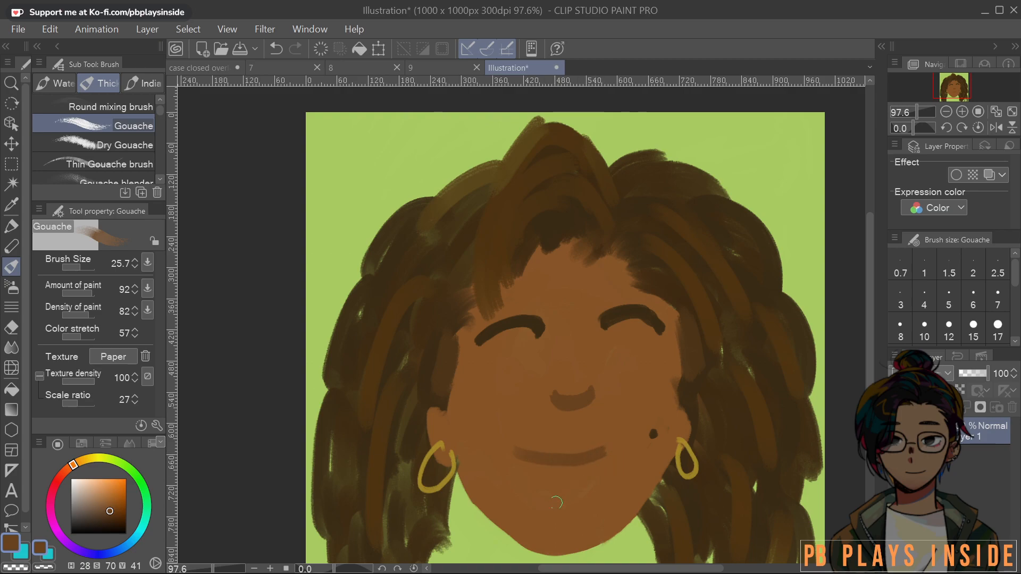
key(ctrl+z)
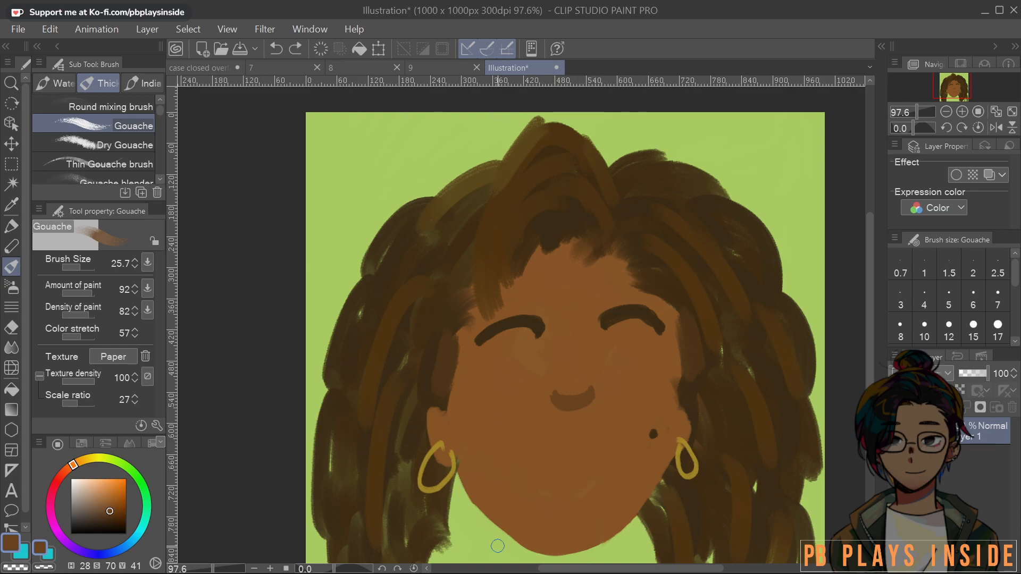
click(66, 542)
click(68, 469)
click(106, 514)
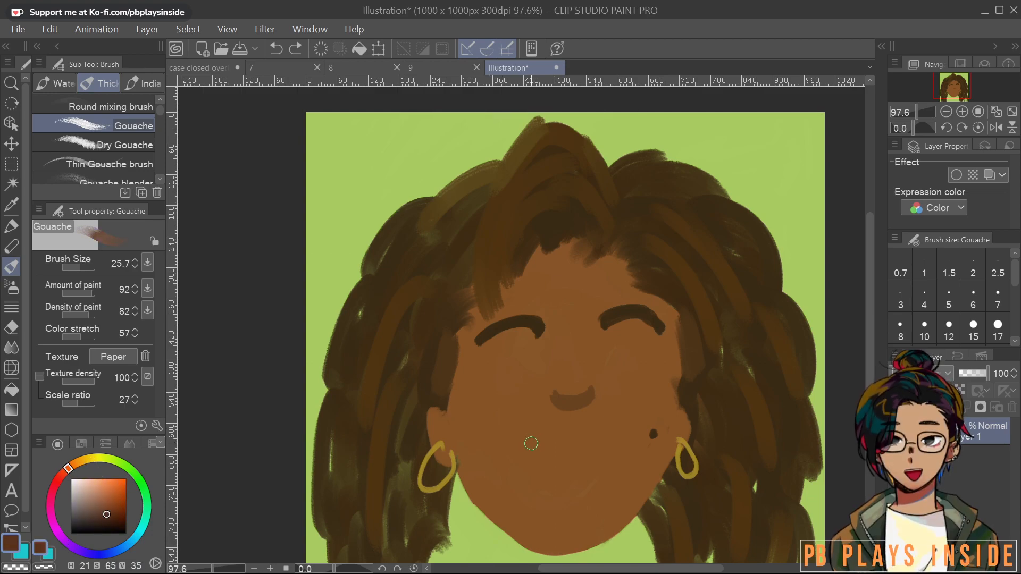
drag(532, 462, 599, 460)
key(ctrl+z)
mouse_move(527, 467)
mouse_down()
mouse_move(596, 462)
mouse_move(526, 464)
mouse_move(572, 455)
mouse_move(603, 463)
mouse_move(579, 456)
mouse_move(529, 466)
mouse_move(537, 476)
mouse_move(583, 477)
mouse_move(601, 469)
mouse_move(551, 476)
mouse_move(603, 464)
mouse_move(576, 479)
mouse_move(553, 465)
mouse_move(523, 468)
mouse_move(574, 482)
mouse_move(602, 468)
mouse_move(607, 450)
mouse_move(598, 468)
mouse_move(599, 452)
mouse_move(519, 461)
mouse_up()
mouse_move(605, 446)
mouse_down()
mouse_move(559, 480)
mouse_move(520, 458)
mouse_move(609, 445)
mouse_move(601, 478)
mouse_move(553, 485)
mouse_move(516, 468)
mouse_move(528, 459)
mouse_up()
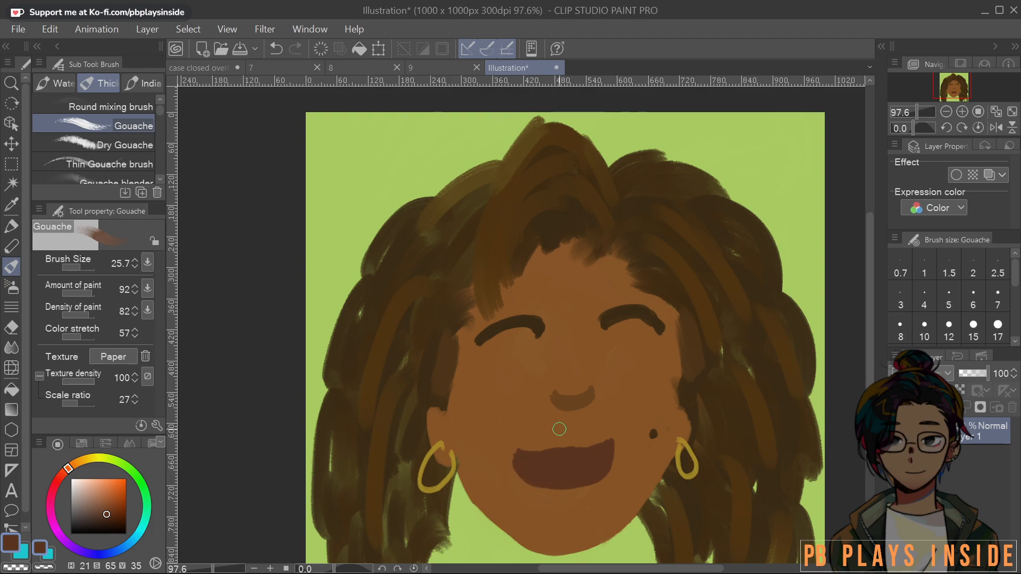
Divide the mouth into two lips with a thin wavy dark brown line (H 35, S 66, V 23) at brush size 9.8
alt+click(620, 316)
key(bracketleft)
key(bracketleft)
drag(518, 466, 607, 461)
key(ctrl+z)
scroll(673, 337, up, 6)
scroll(560, 432, up, 1)
drag(479, 512, 506, 347)
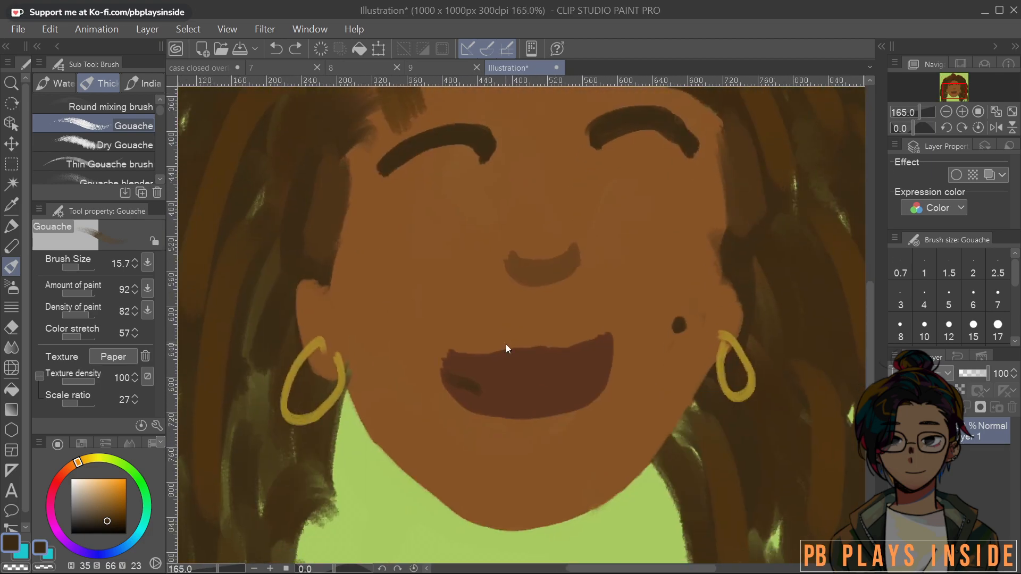
key(bracketleft)
drag(447, 373, 543, 384)
key(ctrl+z)
mouse_move(608, 358)
mouse_down()
mouse_move(552, 383)
mouse_move(456, 378)
mouse_up()
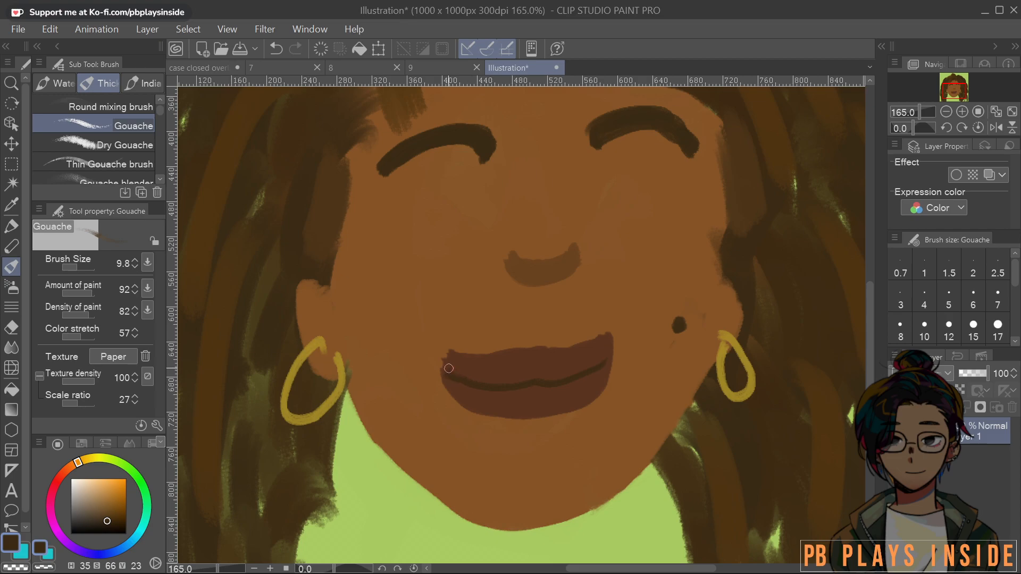
Trim the upper and lower lip edges and the mouth corners with the sampled skin brown (H 28, S 71, V 53)
alt+click(465, 325)
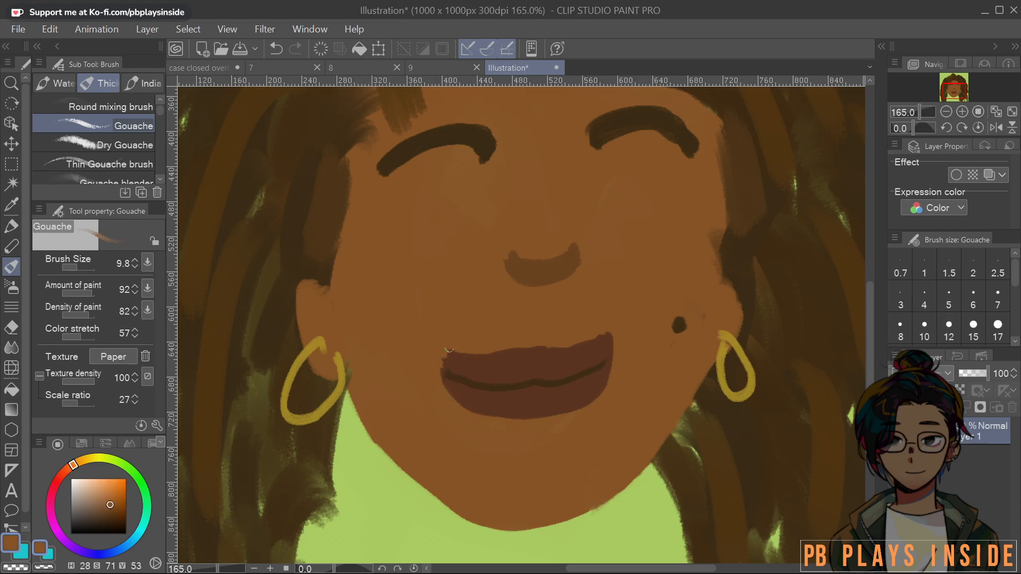
mouse_move(465, 348)
mouse_down()
mouse_move(440, 385)
mouse_move(439, 373)
mouse_move(474, 416)
mouse_up()
mouse_move(616, 333)
mouse_down()
mouse_move(574, 344)
mouse_move(616, 331)
mouse_move(604, 335)
mouse_up()
mouse_move(543, 423)
mouse_down()
mouse_move(599, 400)
mouse_move(614, 381)
mouse_up()
mouse_move(614, 381)
mouse_down()
mouse_move(544, 420)
mouse_move(617, 375)
mouse_up()
mouse_move(527, 421)
mouse_down()
mouse_move(487, 420)
mouse_move(435, 398)
mouse_move(519, 420)
mouse_up()
mouse_move(540, 342)
mouse_down()
mouse_move(521, 346)
mouse_move(617, 336)
mouse_move(573, 350)
mouse_move(553, 352)
mouse_move(616, 334)
mouse_up()
key(ctrl+z)
drag(550, 355, 455, 353)
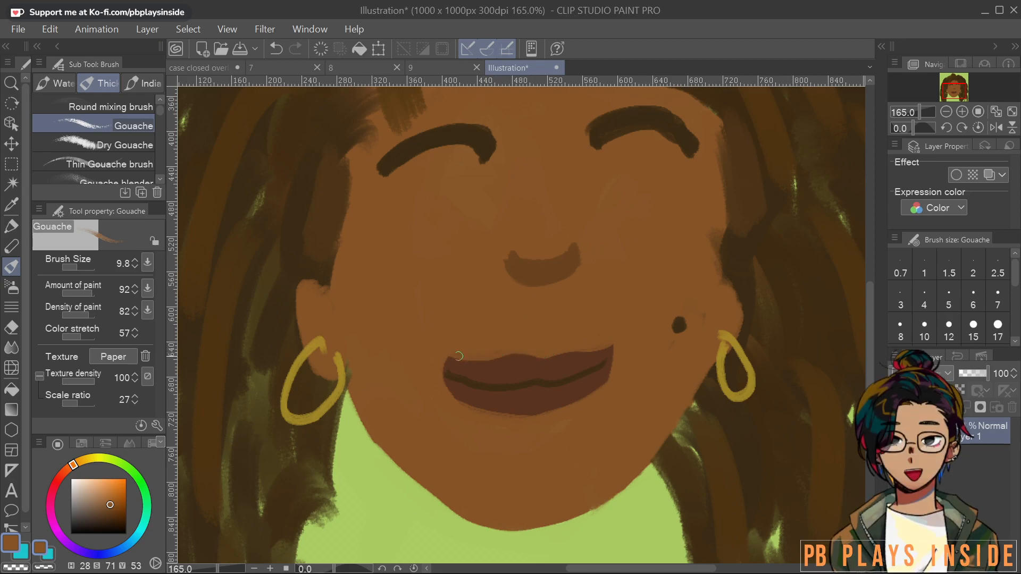
Touch up both mouth corners with sampled lip reddish brown (H 22, S 65, V 35) and dark line brown (H 32, S 66, V 24)
alt+click(600, 348)
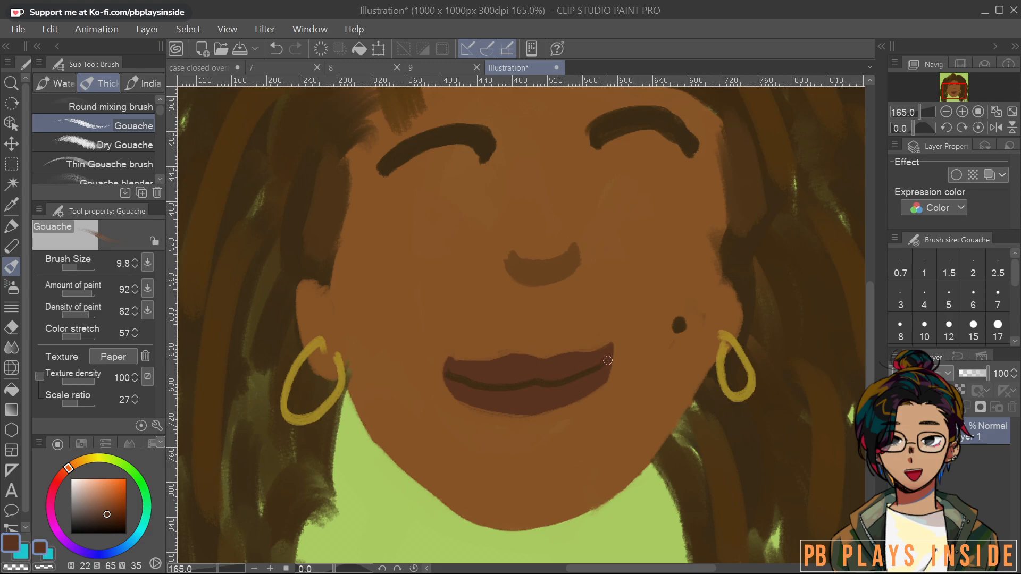
alt+click(589, 372)
drag(589, 372, 600, 366)
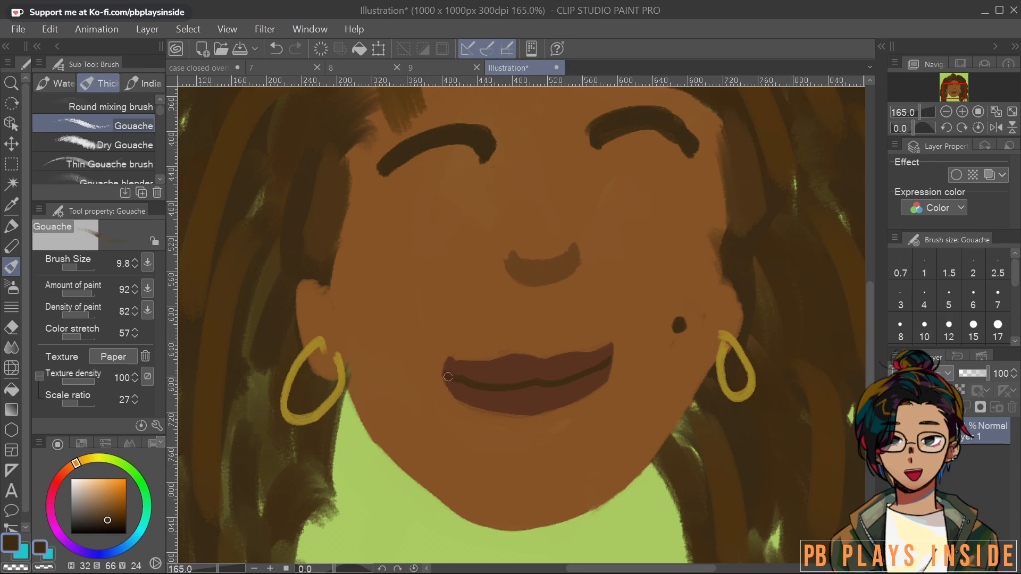
alt+click(536, 317)
alt+click(469, 366)
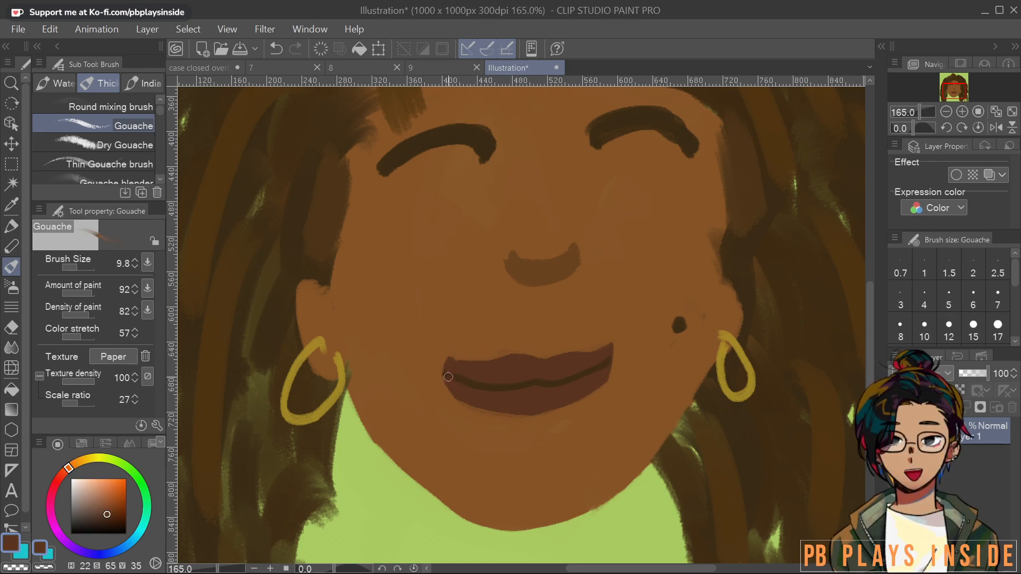
mouse_move(443, 351)
mouse_down()
mouse_move(471, 347)
mouse_move(449, 352)
mouse_up()
alt+click(487, 330)
alt+click(560, 349)
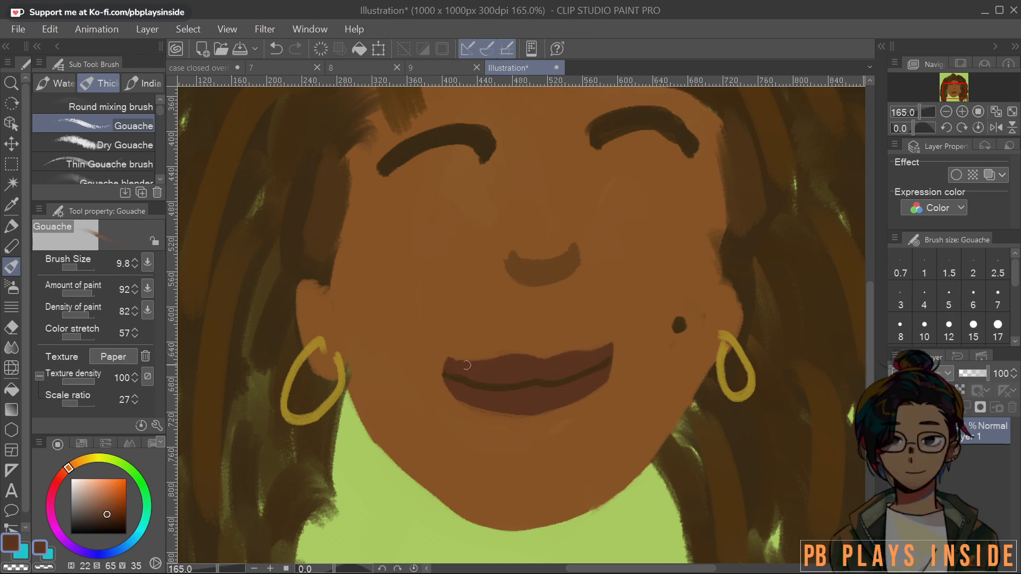
Curve the dark lip line up into the left mouth corner (H 33, S 66, V 24) and clean the edge with skin brown (H 28, S 71, V 53)
alt+click(590, 365)
alt+click(588, 368)
alt+click(573, 379)
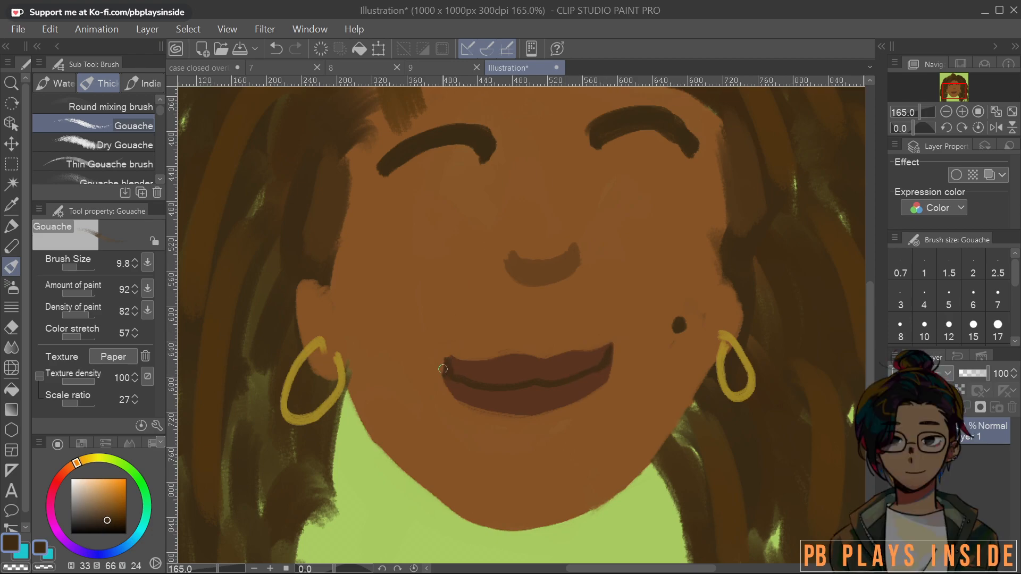
alt+click(467, 375)
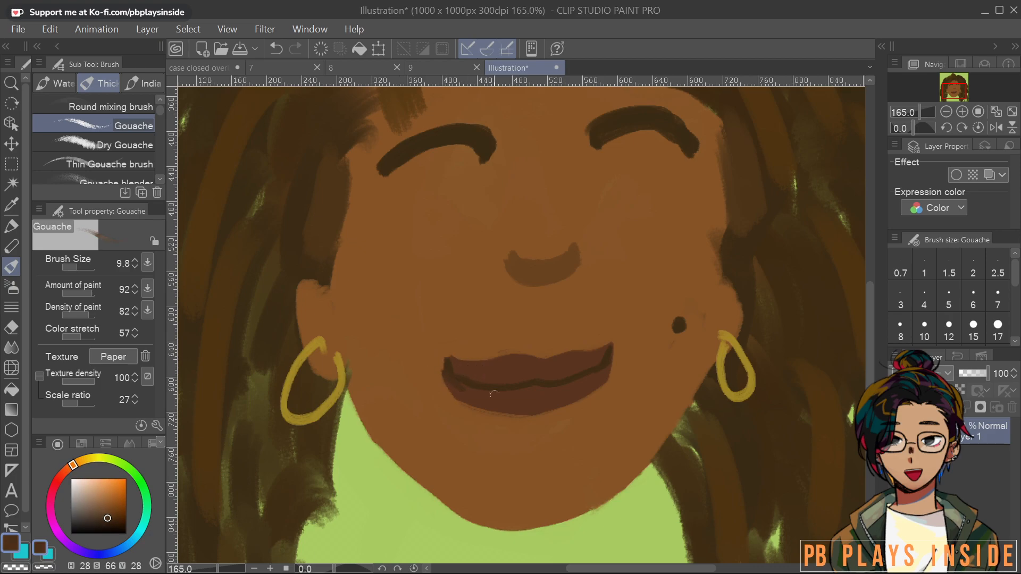
alt+click(485, 372)
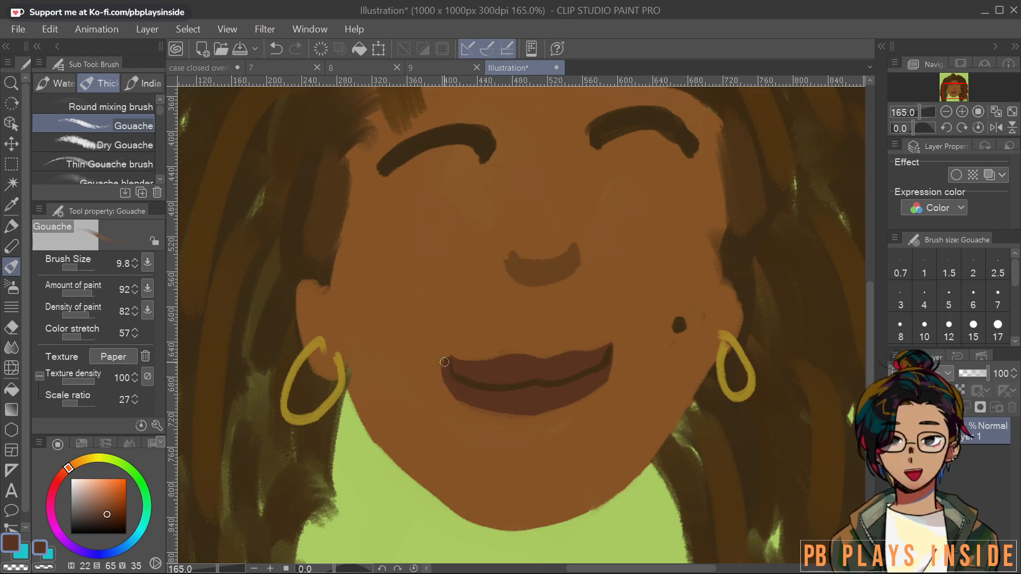
alt+click(412, 331)
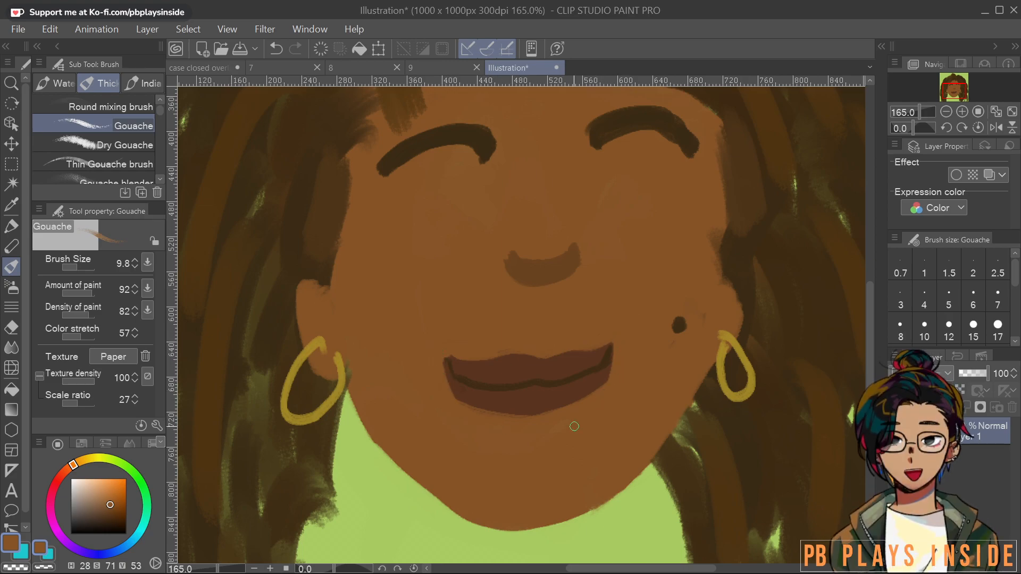
Paint two almond-shaped eye whites below the eyebrows in off-white (H 28, S 6, V 88) at brush size 9.8
scroll(575, 426, down, 4)
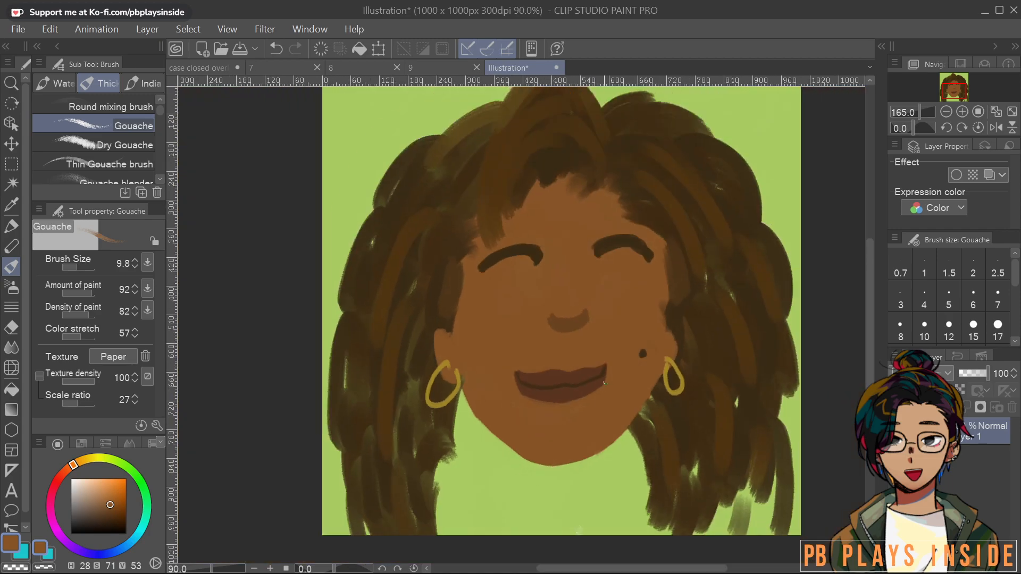
scroll(626, 321, up, 2)
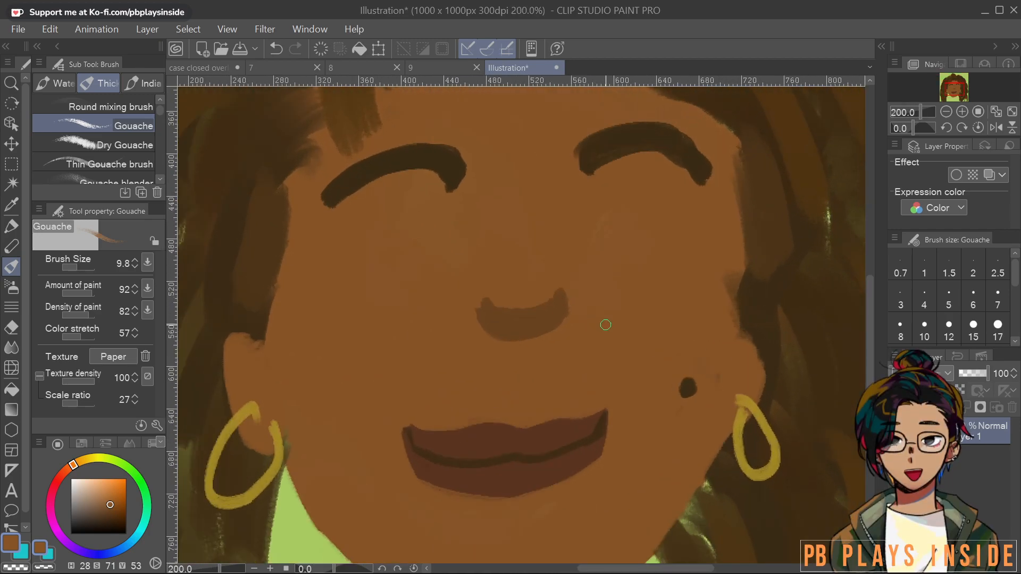
scroll(580, 290, up, 2)
alt+click(708, 404)
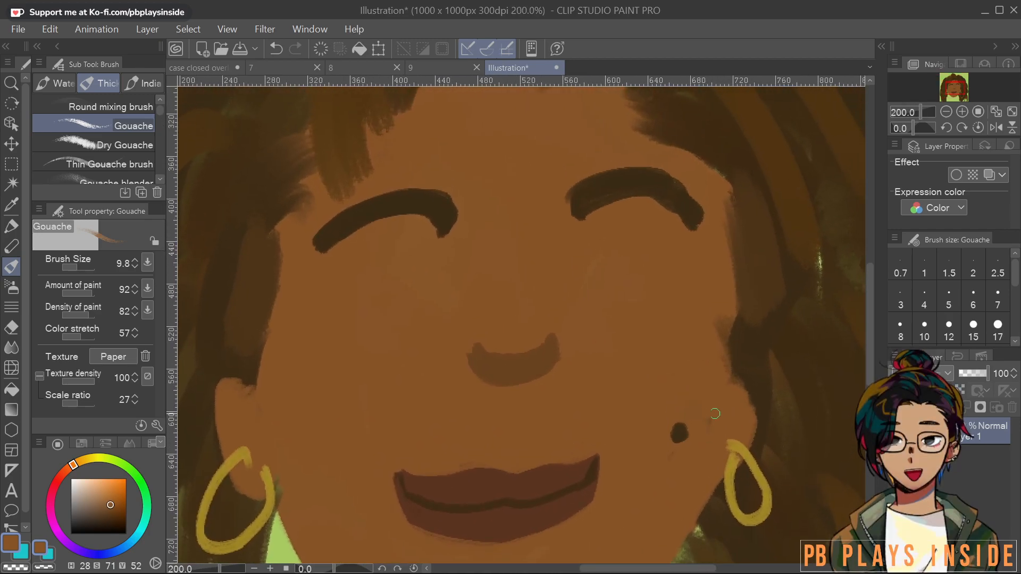
drag(714, 315, 728, 396)
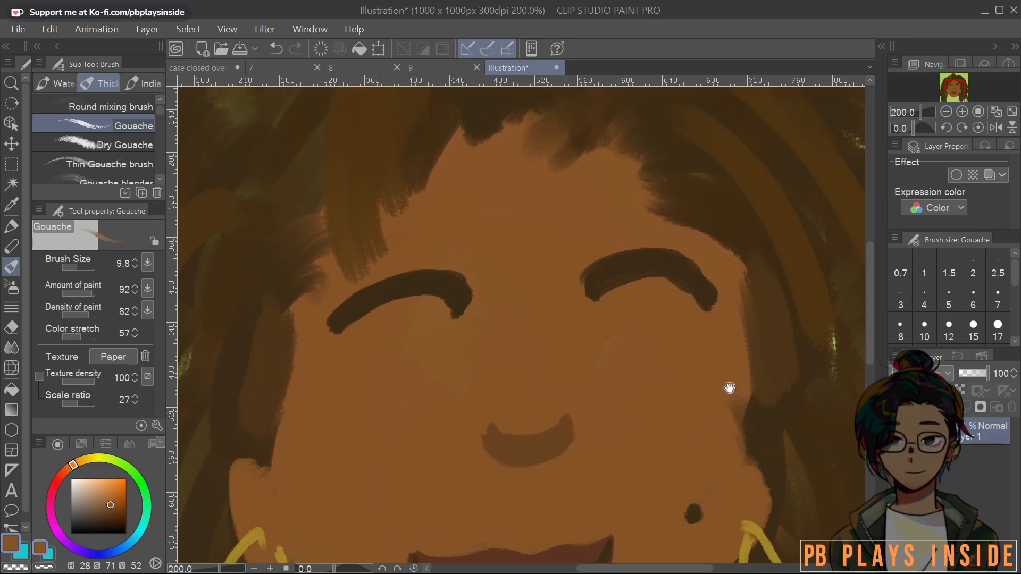
click(74, 485)
mouse_move(628, 319)
mouse_down()
mouse_move(663, 310)
mouse_move(627, 318)
mouse_move(618, 331)
mouse_move(663, 325)
mouse_move(673, 315)
mouse_move(630, 333)
mouse_move(675, 306)
mouse_move(614, 332)
mouse_move(620, 323)
mouse_move(621, 333)
mouse_move(658, 321)
mouse_move(618, 325)
mouse_move(605, 341)
mouse_move(656, 326)
mouse_move(614, 342)
mouse_move(623, 318)
mouse_move(613, 330)
mouse_move(674, 299)
mouse_move(672, 317)
mouse_move(608, 347)
mouse_move(655, 334)
mouse_move(666, 323)
mouse_move(636, 344)
mouse_move(600, 349)
mouse_move(621, 329)
mouse_move(607, 345)
mouse_move(633, 354)
mouse_up()
mouse_move(416, 357)
mouse_down()
mouse_move(463, 351)
mouse_move(391, 355)
mouse_move(446, 342)
mouse_move(472, 354)
mouse_move(440, 370)
mouse_move(401, 369)
mouse_move(462, 358)
mouse_move(388, 354)
mouse_move(431, 344)
mouse_move(389, 359)
mouse_move(419, 370)
mouse_move(399, 358)
mouse_move(425, 365)
mouse_move(436, 358)
mouse_move(426, 344)
mouse_move(476, 352)
mouse_move(450, 367)
mouse_move(417, 363)
mouse_up()
key(ctrl+z)
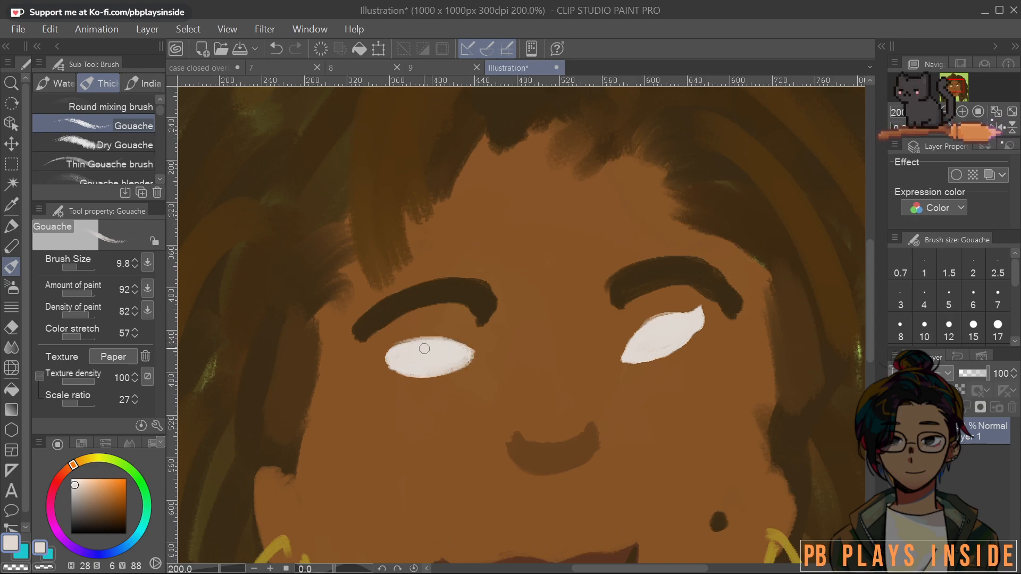
Line the lower edge and outer corner of both eyes in sampled dark brown (H 36, S 65, V 22) at brush size 6.1
alt+click(494, 294)
alt+click(695, 366)
drag(702, 365, 703, 364)
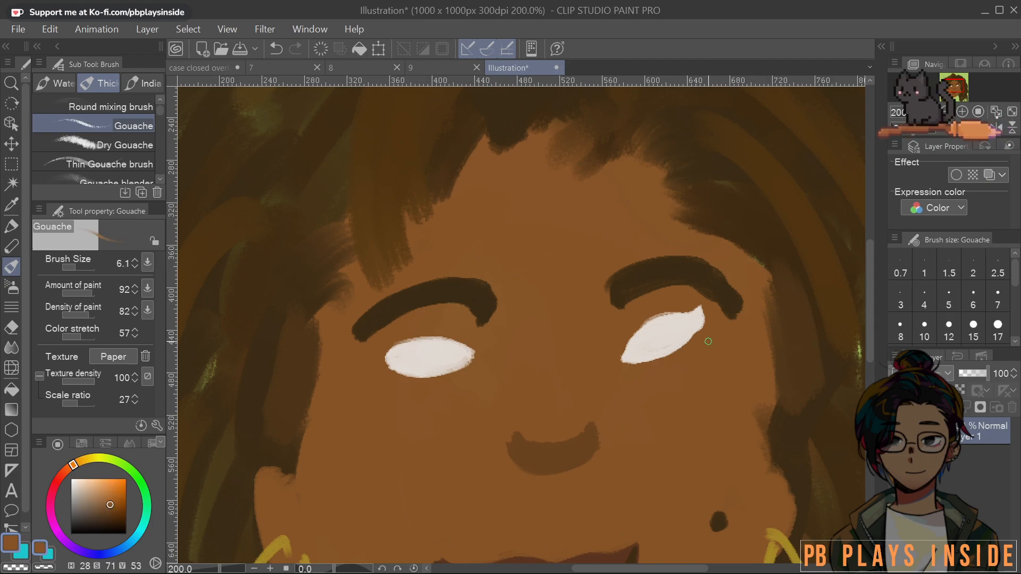
alt+click(725, 286)
mouse_move(632, 368)
mouse_down()
mouse_move(685, 344)
mouse_move(709, 315)
mouse_move(684, 347)
mouse_move(648, 363)
mouse_up()
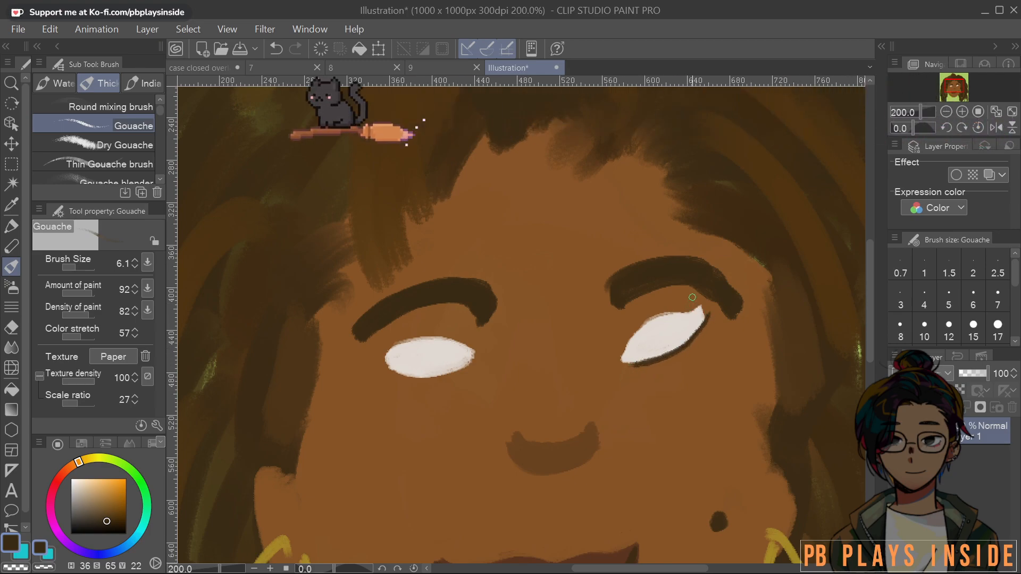
mouse_move(386, 368)
mouse_down()
mouse_move(416, 376)
mouse_move(470, 365)
mouse_move(429, 377)
mouse_move(374, 365)
mouse_up()
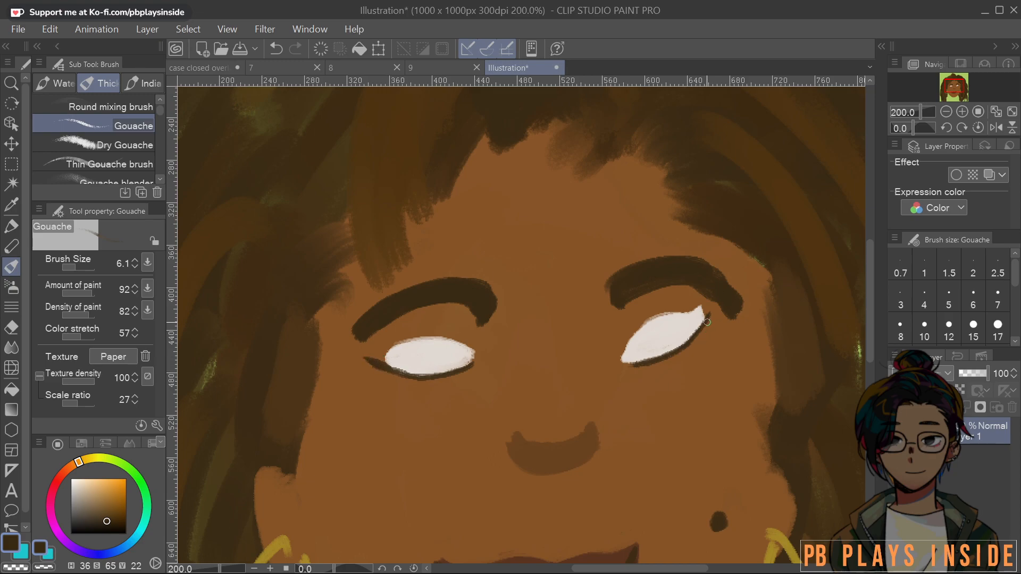
mouse_move(708, 317)
mouse_down()
mouse_move(673, 352)
mouse_move(627, 362)
mouse_up()
Try to line the upper edge of the right eye with a thin dark brown stroke
drag(637, 331, 644, 338)
mouse_move(631, 343)
mouse_down()
mouse_move(648, 323)
mouse_move(708, 304)
mouse_up()
key(ctrl+z)
mouse_move(639, 337)
mouse_down()
mouse_move(669, 313)
mouse_move(707, 306)
mouse_up()
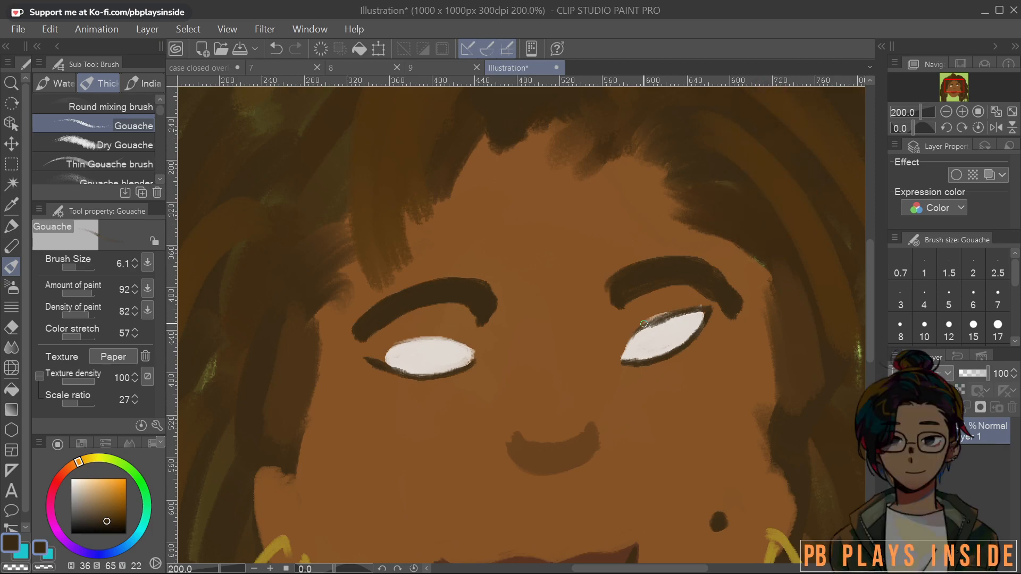
key(ctrl+z)
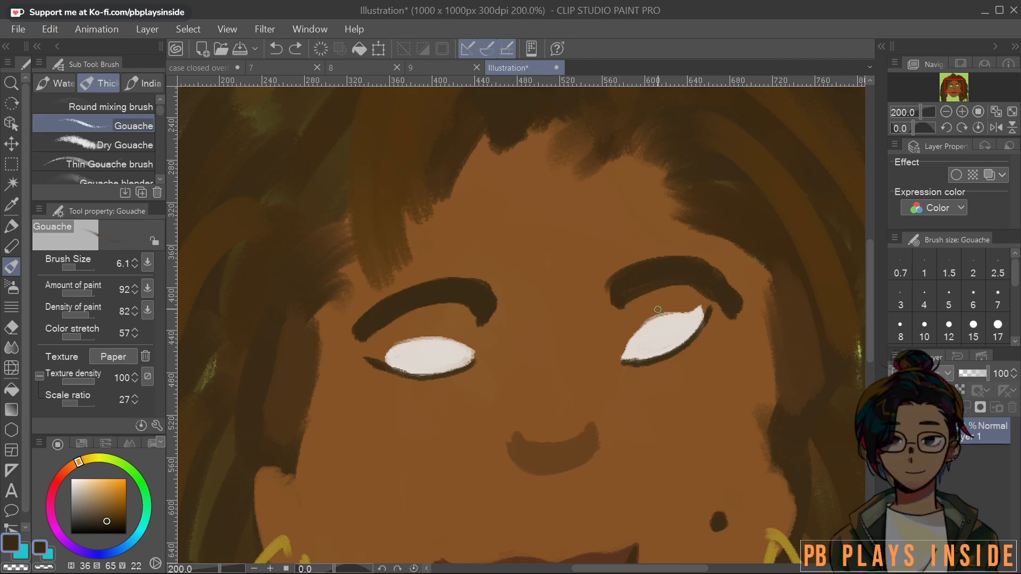
Paint a round dark brown iris in the left eye (H 36, S 65, V 22) and add an off-white highlight at brush size 11.4
alt+click(641, 329)
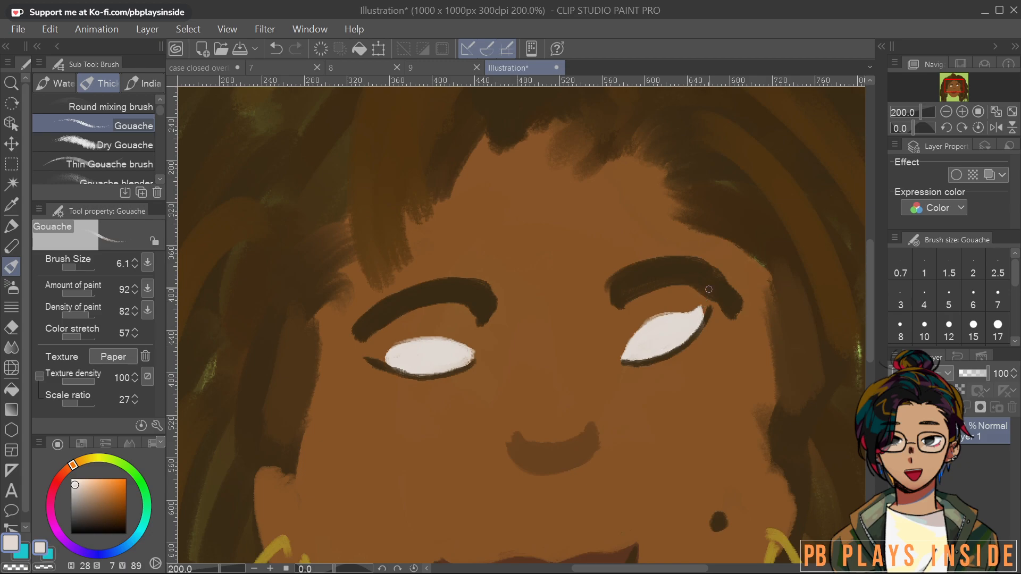
alt+click(458, 296)
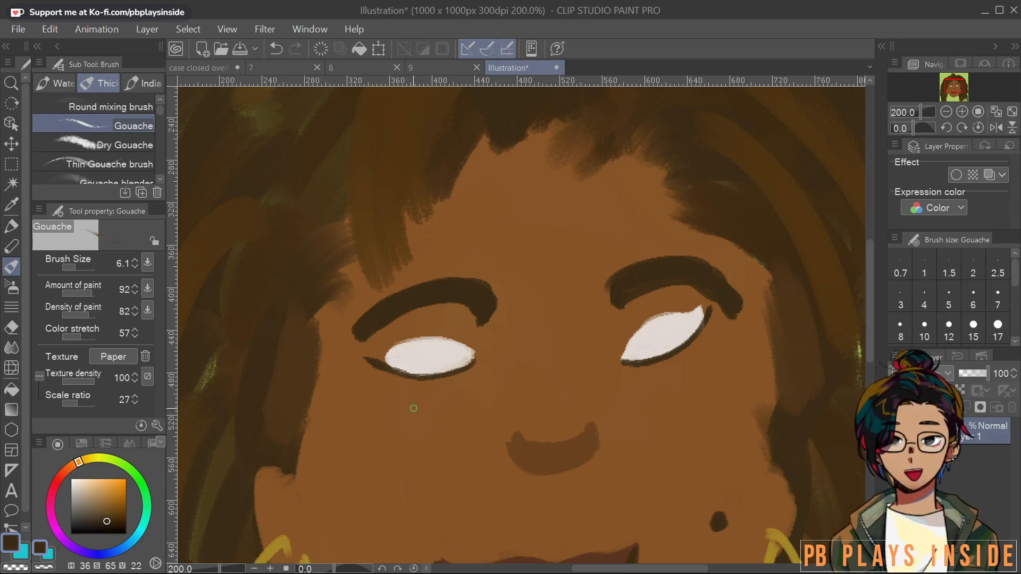
scroll(415, 378, up, 3)
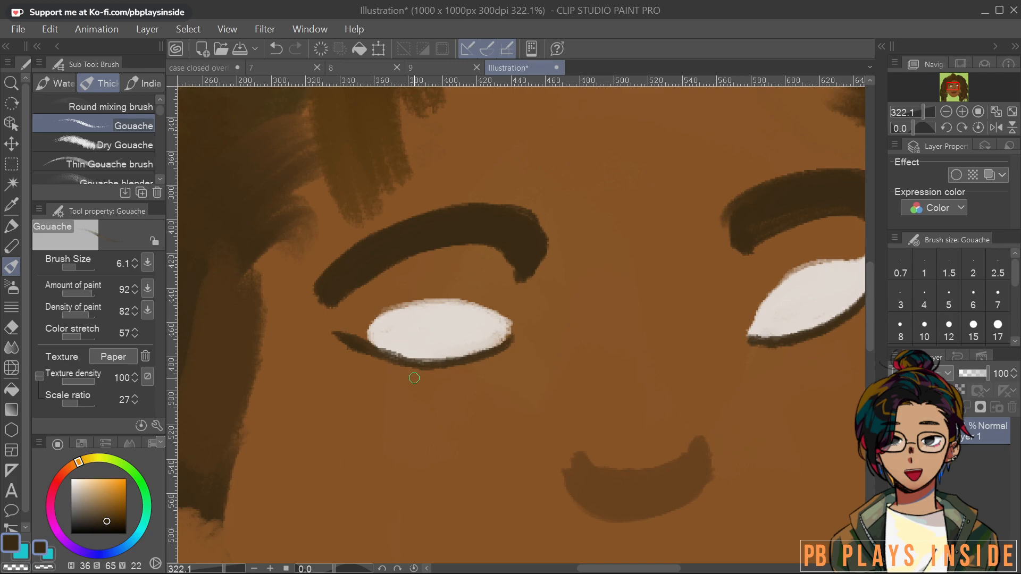
drag(447, 330, 451, 329)
mouse_move(437, 325)
mouse_down()
mouse_move(435, 339)
mouse_move(446, 313)
mouse_move(432, 335)
mouse_move(458, 338)
mouse_move(463, 325)
mouse_move(430, 333)
mouse_move(462, 346)
mouse_move(446, 317)
mouse_move(434, 324)
mouse_move(452, 351)
mouse_move(422, 340)
mouse_move(420, 319)
mouse_move(430, 320)
mouse_up()
key(ctrl+z)
alt+click(405, 317)
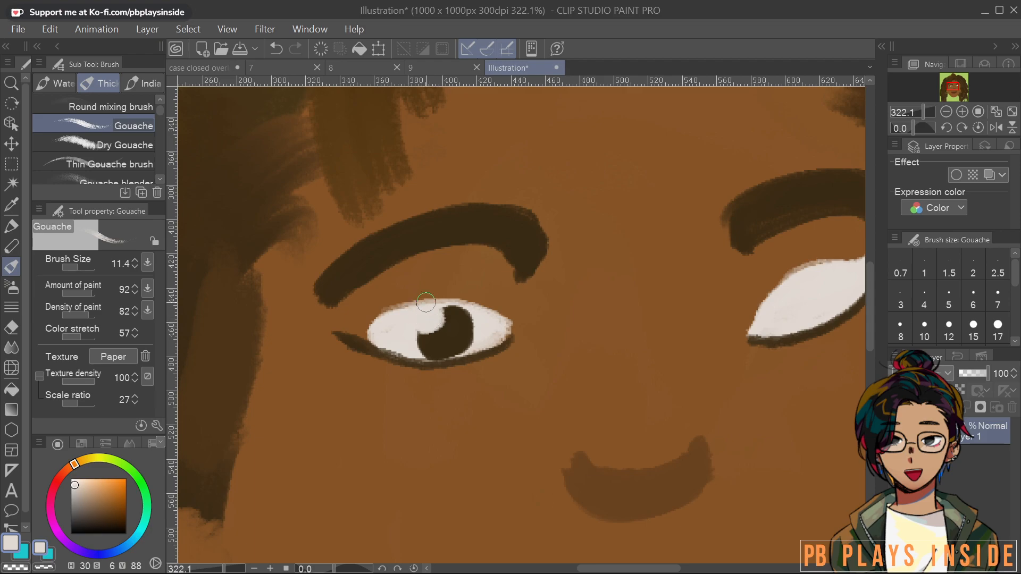
Paint a matching dark brown iris with an off-white highlight in the right eye
scroll(509, 290, down, 5)
drag(601, 311, 584, 347)
scroll(571, 349, up, 3)
alt+click(335, 393)
mouse_move(526, 395)
mouse_down()
mouse_move(539, 386)
mouse_move(505, 352)
mouse_up()
alt+click(334, 399)
alt+click(553, 379)
Cover the white speck at the canvas's lower edge with the sampled light green (H 80, S 52, V 80)
scroll(548, 358, down, 13)
scroll(499, 350, up, 10)
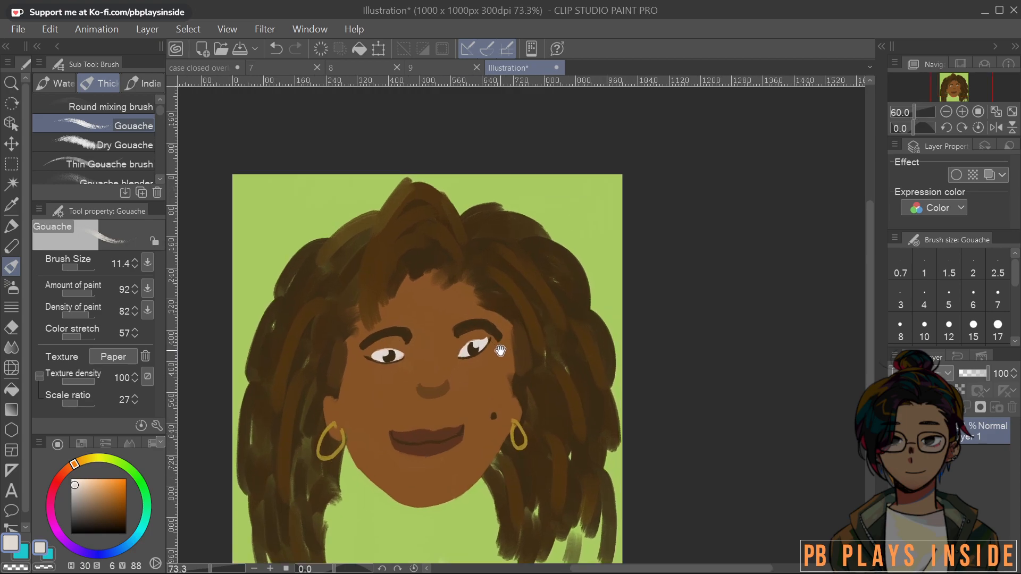
scroll(495, 368, down, 3)
scroll(463, 290, down, 2)
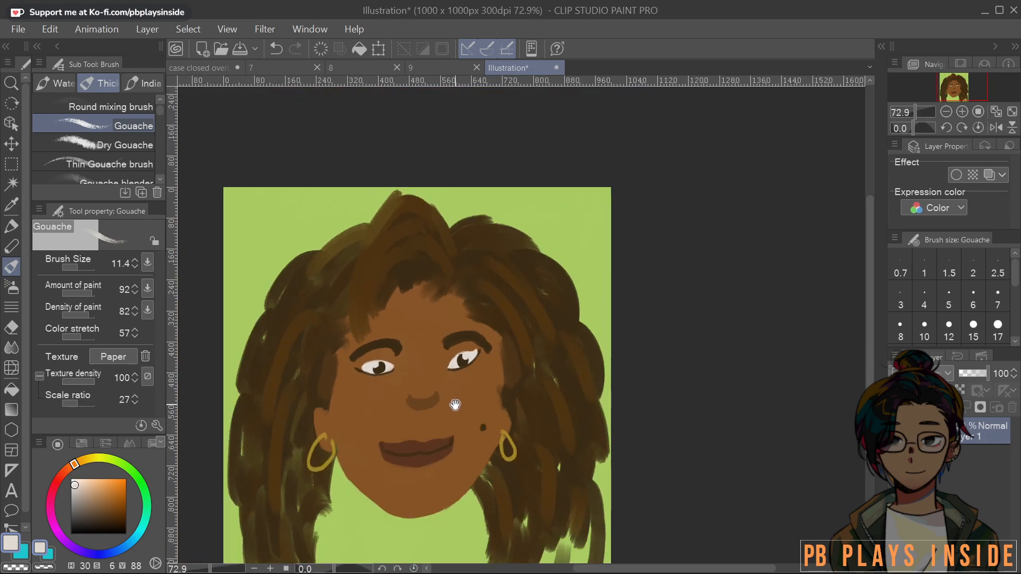
scroll(440, 251, up, 3)
scroll(456, 365, up, 1)
drag(460, 364, 472, 298)
scroll(472, 299, up, 1)
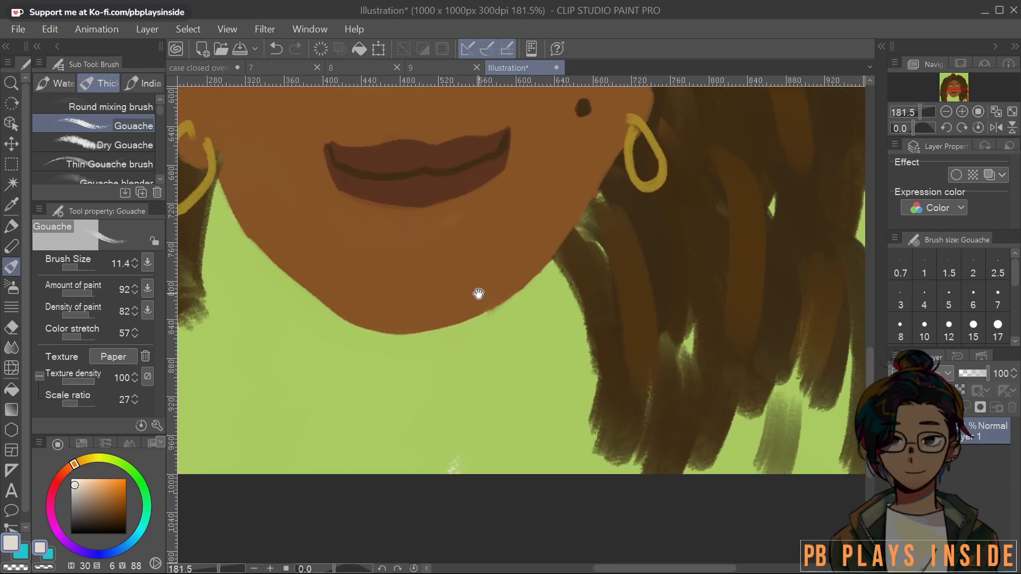
alt+click(487, 359)
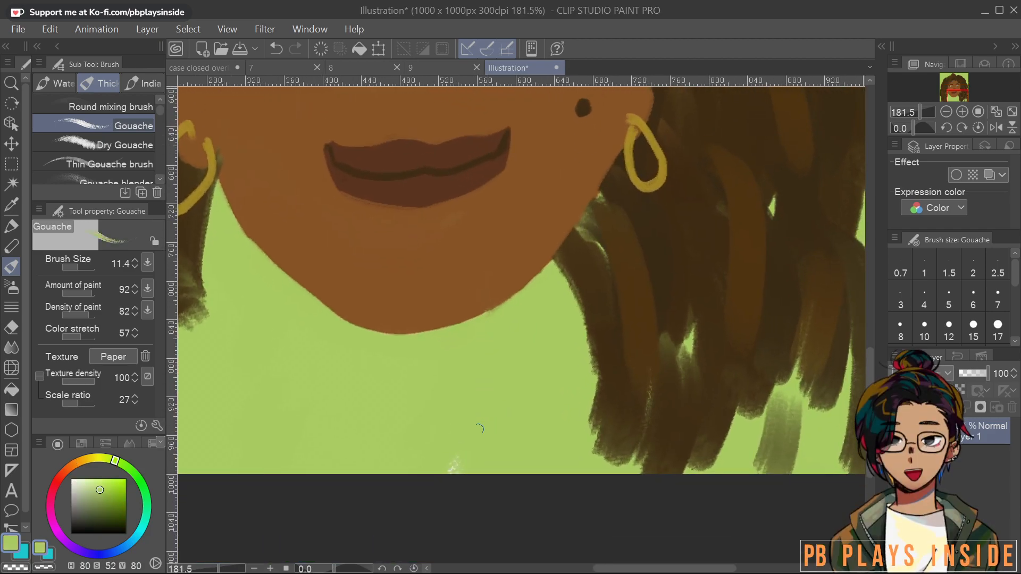
drag(518, 383, 538, 457)
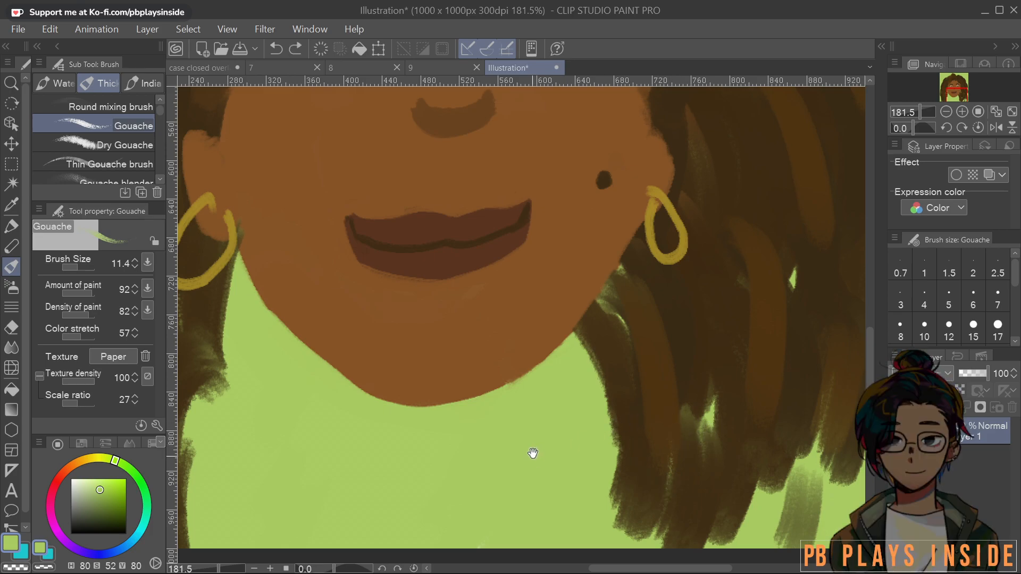
Paint a curved chin shadow along the lower jaw in darker brown (H 28, S 65, V 36) at brush size 25.6
drag(531, 458, 664, 516)
scroll(665, 516, down, 5)
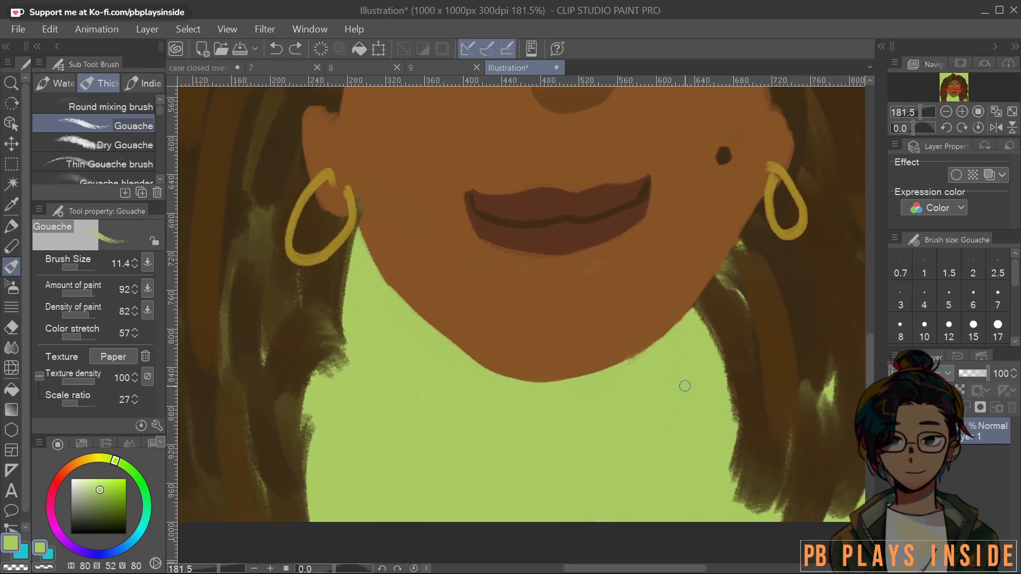
scroll(635, 350, up, 3)
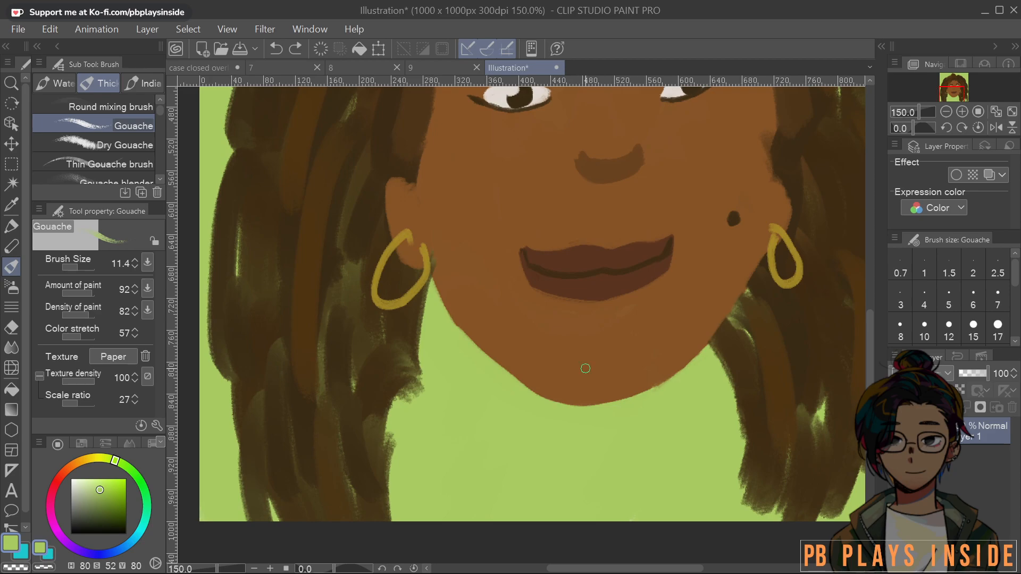
alt+click(599, 368)
drag(110, 505, 107, 514)
key(])
key(])
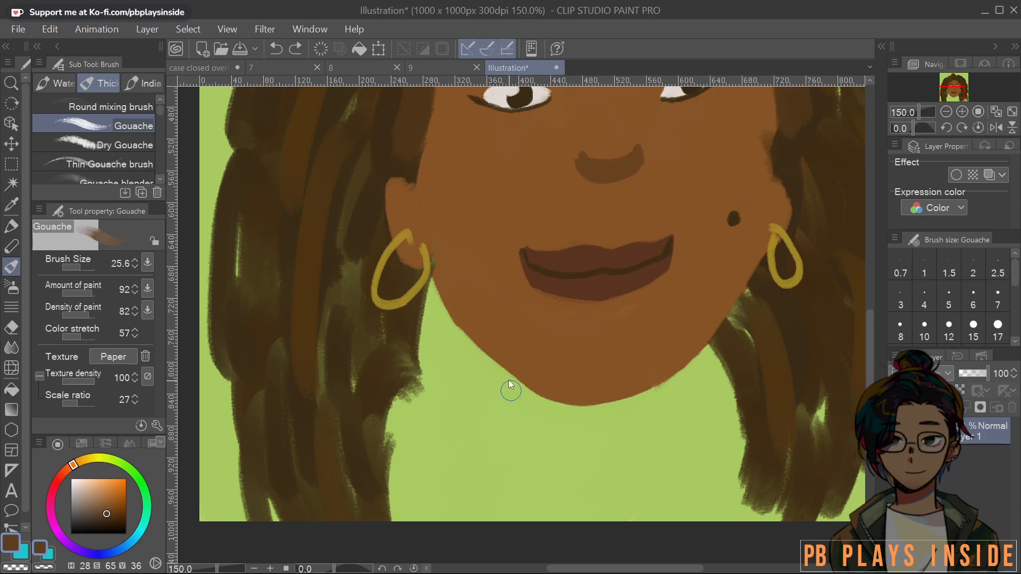
mouse_move(479, 353)
mouse_down()
mouse_move(511, 390)
mouse_move(508, 378)
mouse_move(598, 411)
mouse_up()
mouse_move(694, 367)
mouse_down()
mouse_move(578, 412)
mouse_move(620, 407)
mouse_move(691, 372)
mouse_move(661, 405)
mouse_move(579, 429)
mouse_up()
mouse_move(474, 355)
mouse_down()
mouse_move(558, 420)
mouse_move(579, 424)
mouse_up()
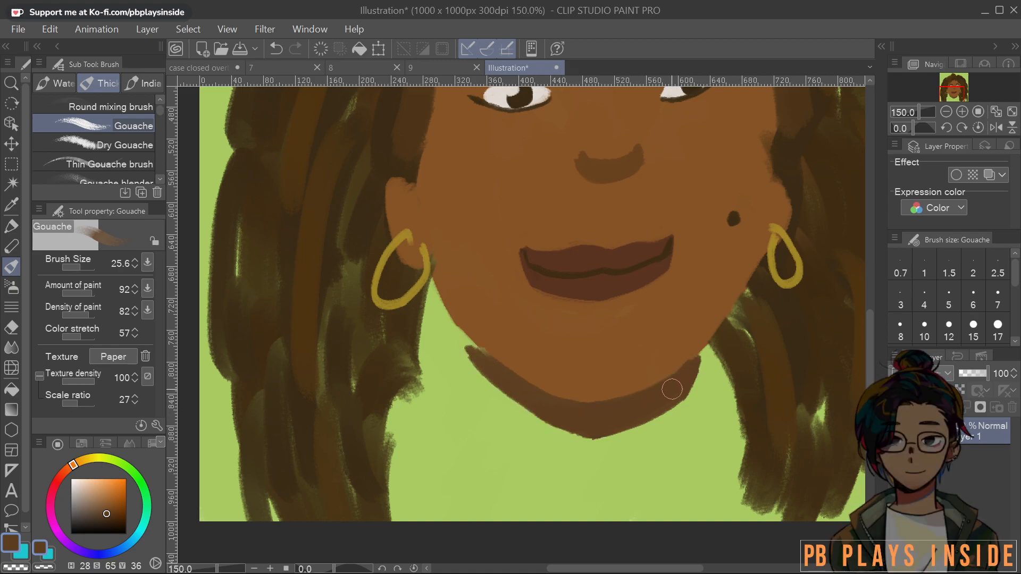
drag(504, 396, 593, 433)
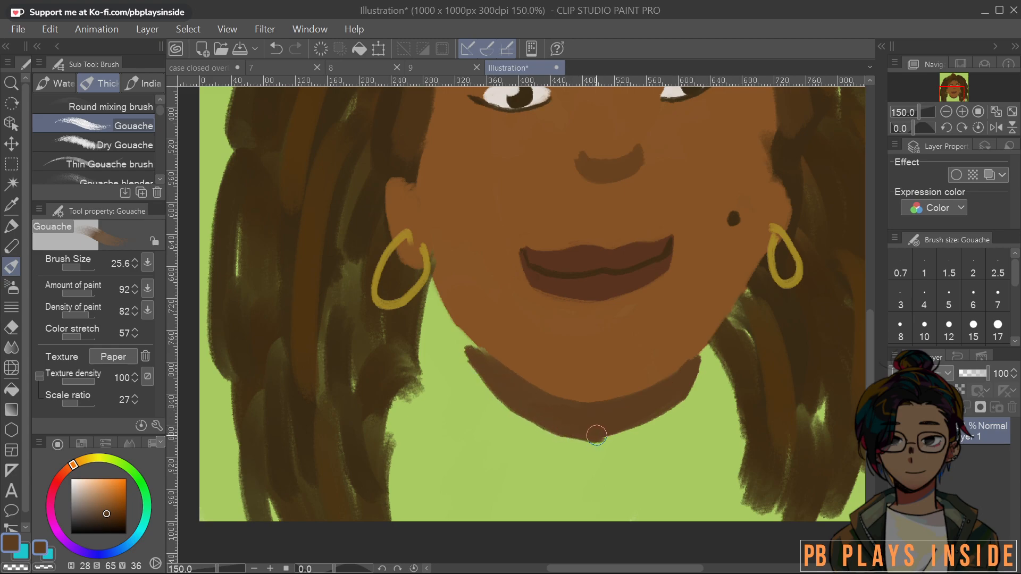
Refine both upper ends of the chin shadow against the jaw in sampled brown (H 29, S 64, V 36) at brush size 4.0
alt+click(480, 342)
alt+click(481, 355)
key([)
key([)
key([)
key([)
key([)
key([)
key([)
key([)
mouse_move(475, 352)
mouse_down()
mouse_move(470, 339)
mouse_move(467, 349)
mouse_move(484, 351)
mouse_up()
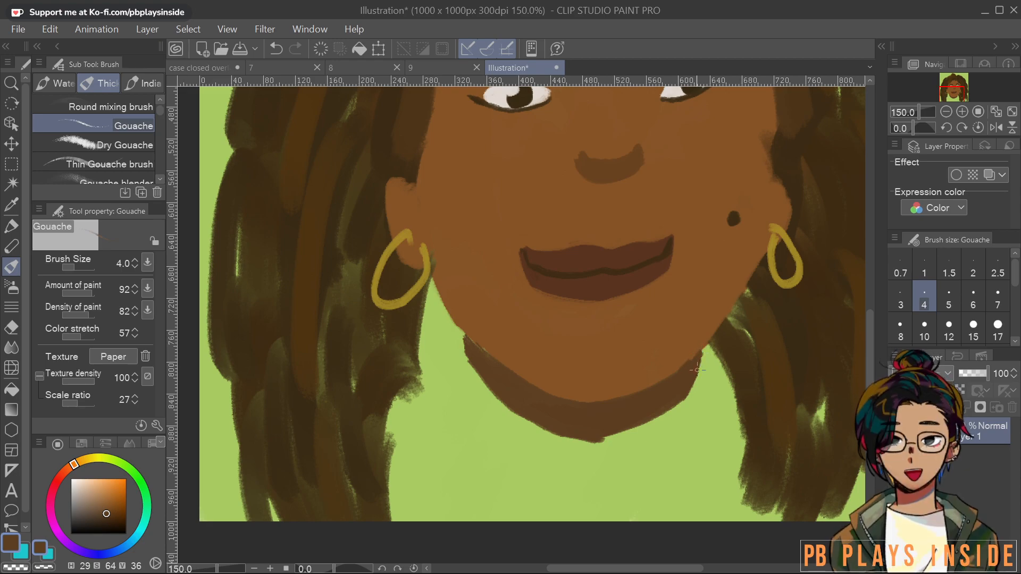
mouse_move(693, 375)
mouse_down()
mouse_move(631, 426)
mouse_move(669, 407)
mouse_up()
Paint the neck from the jaw down to the canvas edge in skin brown (H 28, S 71, V 53), enlarging the brush up to about size 37
key(bracketright)
key(bracketright)
key(bracketright)
key(bracketright)
key(bracketright)
key(bracketright)
key(bracketright)
key(bracketright)
key(bracketright)
alt+click(602, 358)
drag(464, 339, 477, 456)
key(bracketright)
key(bracketright)
key(bracketright)
key(bracketright)
key(bracketright)
mouse_move(464, 371)
mouse_down()
mouse_move(540, 435)
mouse_move(604, 447)
mouse_move(648, 433)
mouse_up()
mouse_move(687, 400)
mouse_down()
mouse_move(633, 431)
mouse_move(700, 390)
mouse_move(701, 355)
mouse_move(702, 409)
mouse_move(697, 383)
mouse_move(683, 481)
mouse_move(664, 495)
mouse_move(642, 445)
mouse_move(666, 488)
mouse_up()
key(bracketleft)
mouse_move(481, 407)
mouse_down()
mouse_move(520, 484)
mouse_move(530, 442)
mouse_move(551, 452)
mouse_move(565, 497)
mouse_move(581, 508)
mouse_move(594, 455)
mouse_move(616, 514)
mouse_move(629, 514)
mouse_move(644, 468)
mouse_move(659, 476)
mouse_move(674, 521)
mouse_move(691, 464)
mouse_move(666, 460)
mouse_move(579, 546)
mouse_move(542, 474)
mouse_move(526, 538)
mouse_move(494, 464)
mouse_move(488, 528)
mouse_move(481, 481)
mouse_move(483, 519)
mouse_up()
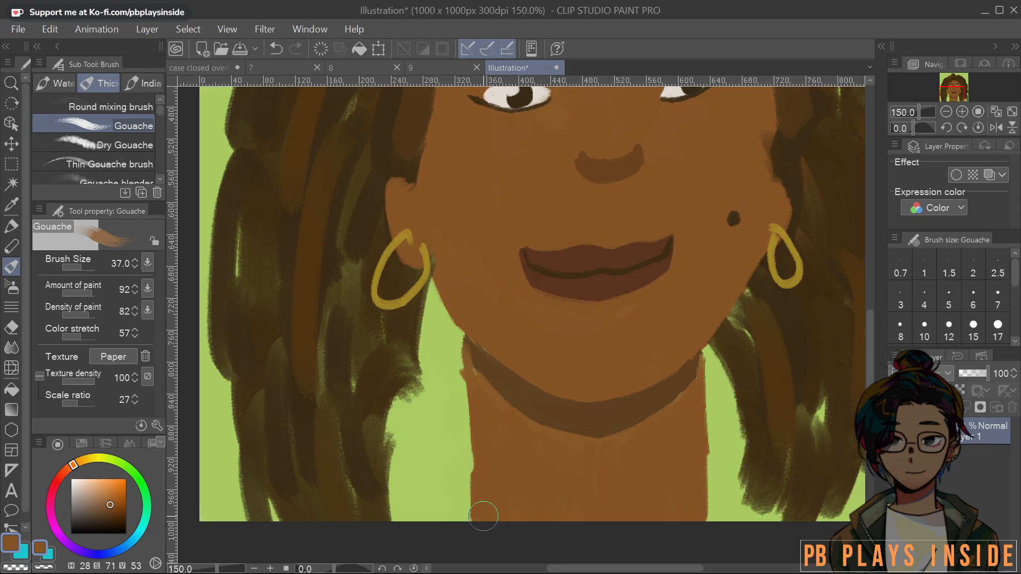
Touch up both upper ends of the chin shadow in sampled dark brown (H 29, S 64, V 36) at brush size 5.1
key(bracketleft)
key(bracketleft)
key(bracketleft)
key(bracketleft)
key(bracketleft)
key(bracketleft)
key(bracketleft)
key(bracketleft)
key(bracketleft)
key(bracketleft)
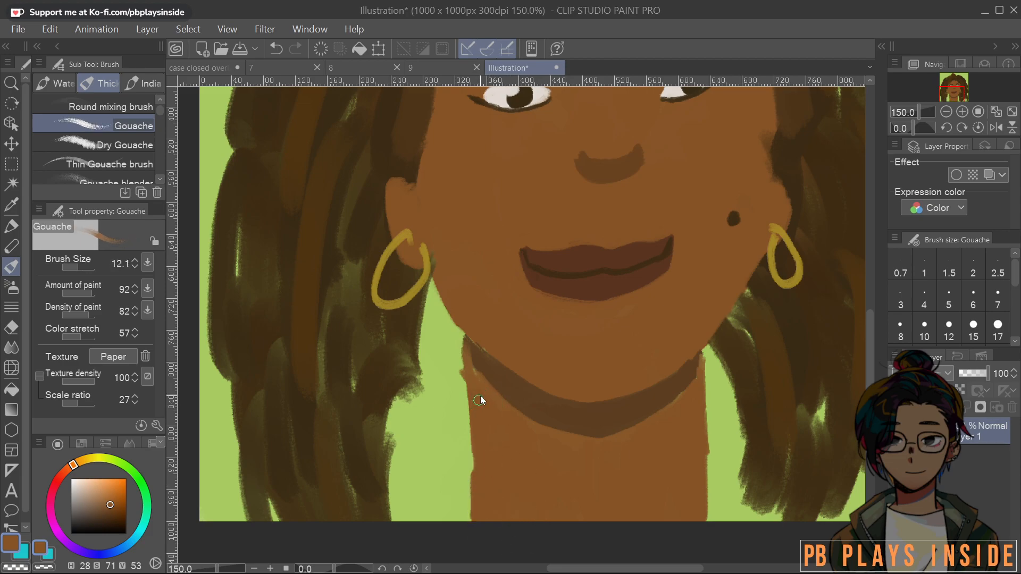
alt+click(481, 360)
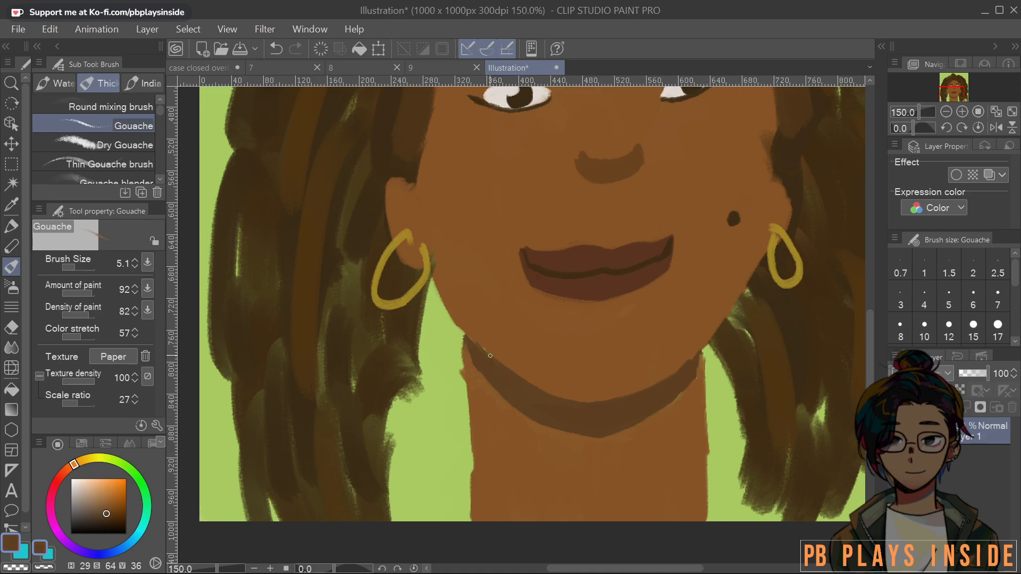
alt+click(703, 362)
alt+click(705, 367)
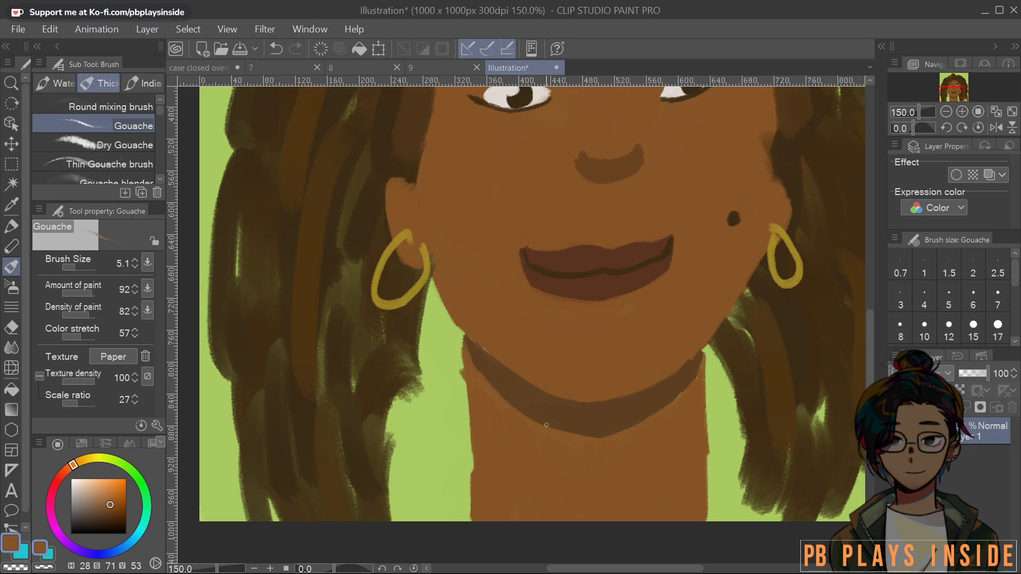
Trim the neck's outer edges just below the jaw with sampled background green (H 80, S 52, V 80) at brush size 5.1
alt+click(458, 385)
drag(465, 347, 465, 376)
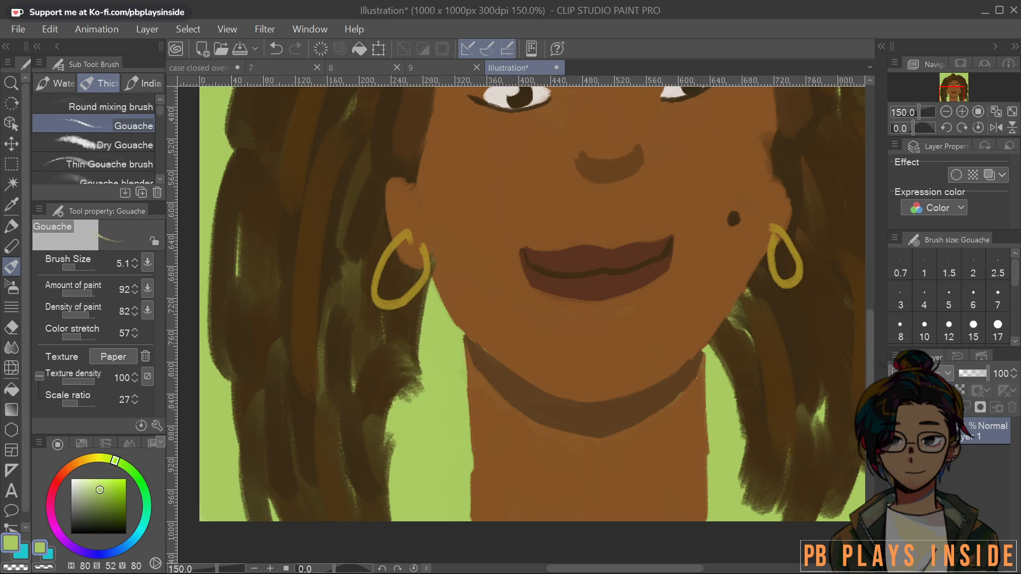
mouse_move(706, 359)
mouse_down()
mouse_move(709, 457)
mouse_move(572, 426)
mouse_move(474, 419)
mouse_up()
Sample the hair's dark brown, shift its hue to navy (H 224, S 70, V 24) and set the brush size to 19.1
scroll(727, 493, down, 5)
scroll(480, 421, up, 3)
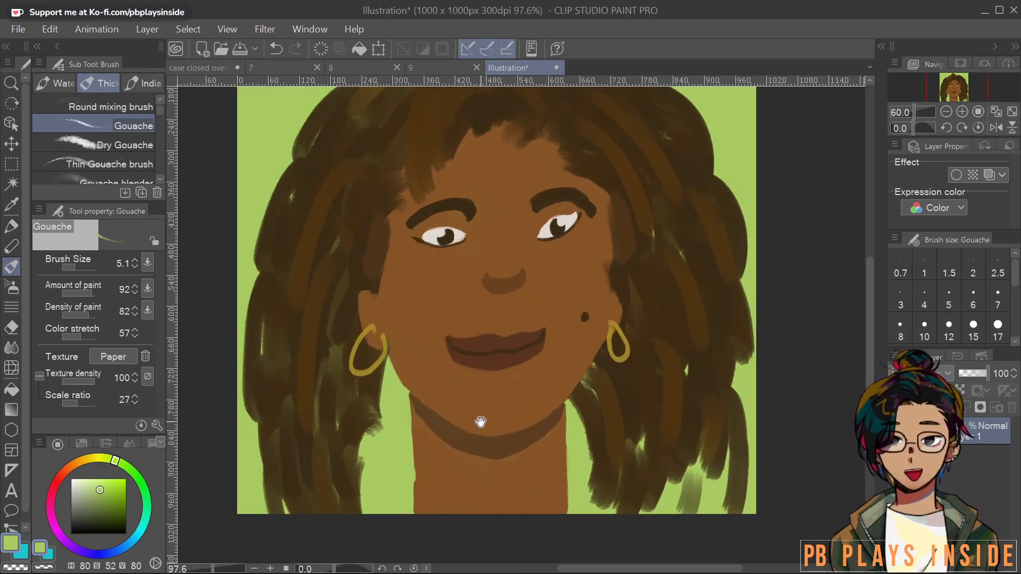
scroll(547, 482, down, 4)
drag(547, 481, 500, 426)
scroll(485, 421, up, 4)
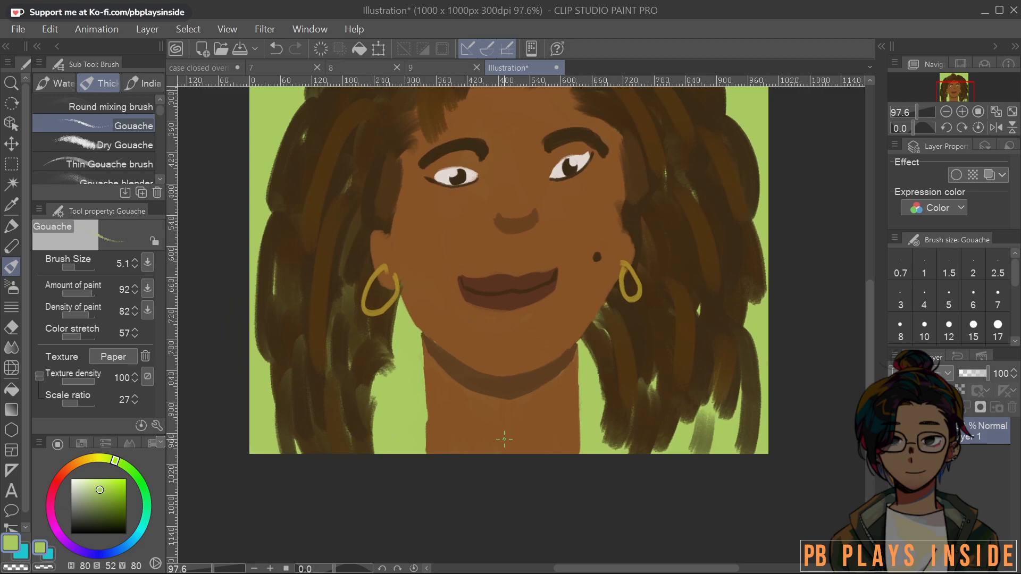
alt+click(663, 332)
drag(621, 381, 624, 361)
drag(416, 368, 424, 354)
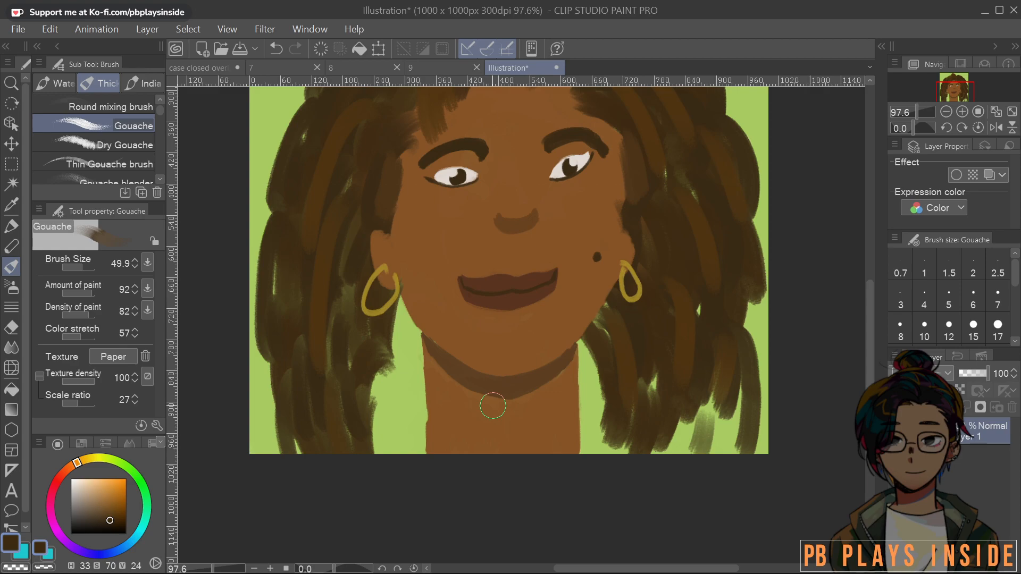
scroll(494, 406, up, 5)
scroll(483, 410, down, 2)
mouse_move(465, 408)
mouse_down()
mouse_move(527, 444)
mouse_move(519, 458)
mouse_up()
scroll(527, 445, up, 2)
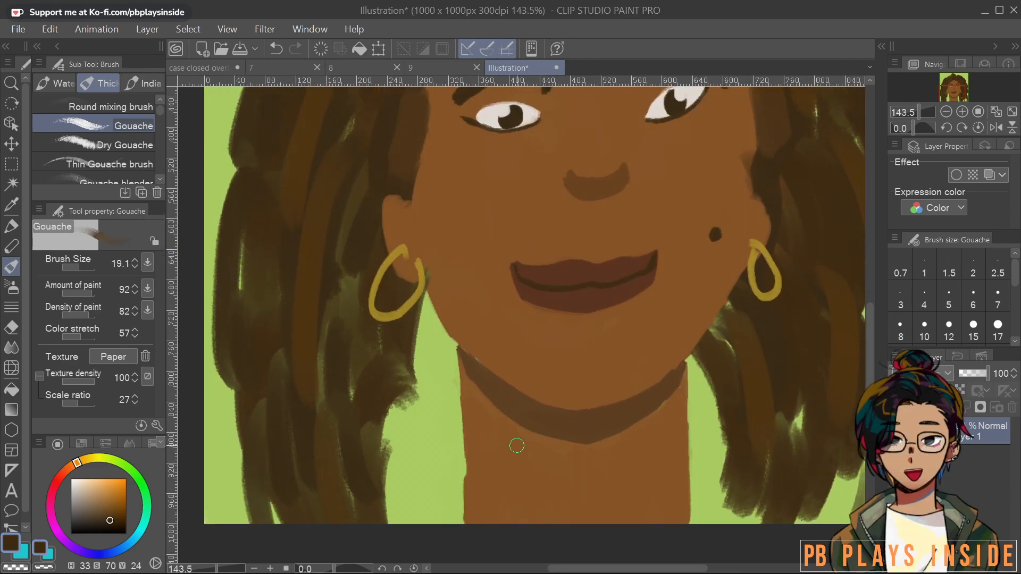
click(113, 553)
Try a navy collar high on both sides of the neck with a filled area beside it, and undo these strokes
mouse_move(461, 361)
mouse_down()
mouse_move(416, 360)
mouse_move(450, 347)
mouse_move(432, 344)
mouse_move(454, 348)
mouse_move(410, 352)
mouse_up()
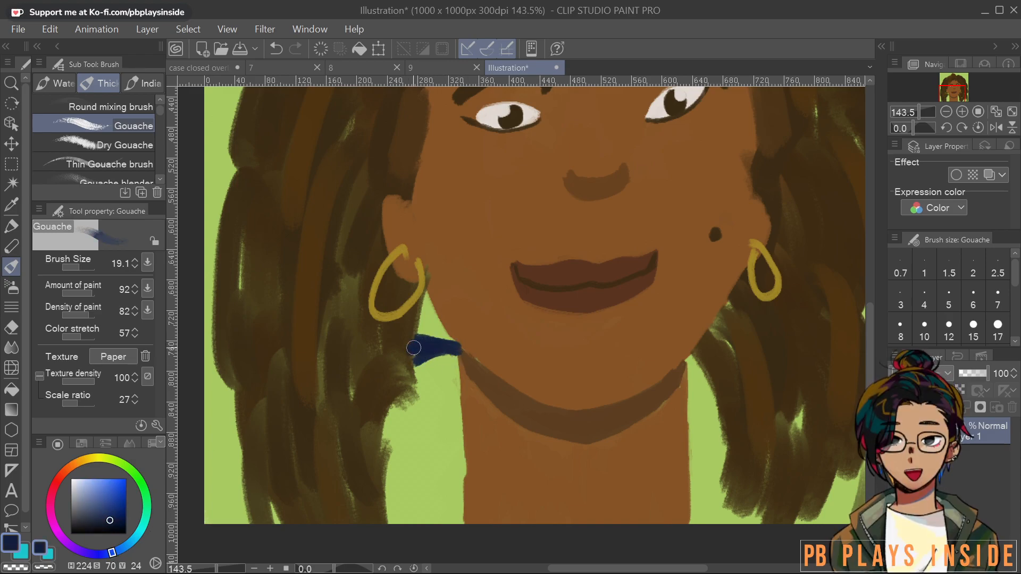
drag(692, 370, 702, 355)
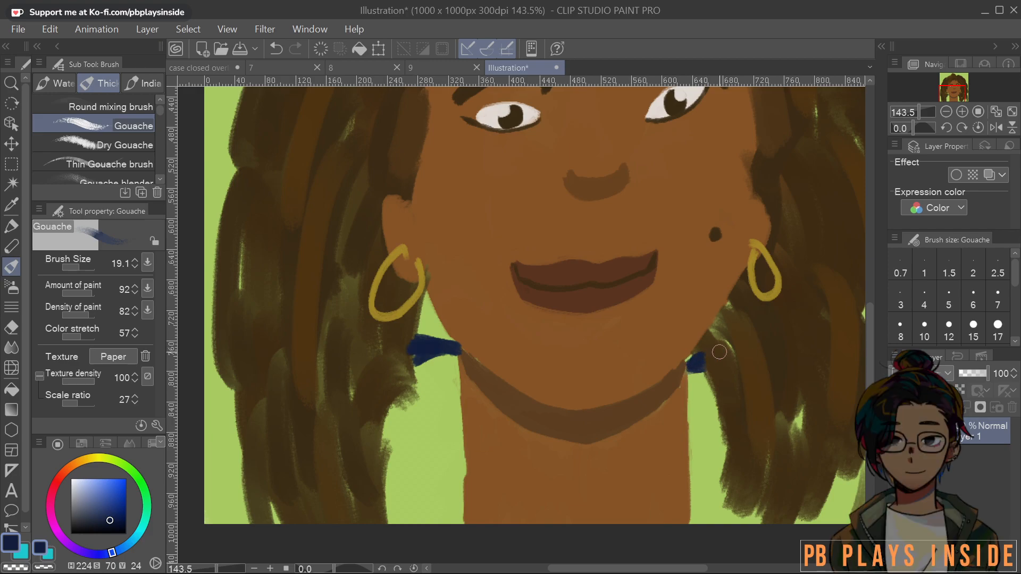
mouse_move(420, 351)
mouse_down()
mouse_move(426, 423)
mouse_move(447, 355)
mouse_move(456, 458)
mouse_move(447, 407)
mouse_move(440, 521)
mouse_move(419, 399)
mouse_move(405, 415)
mouse_move(398, 522)
mouse_up()
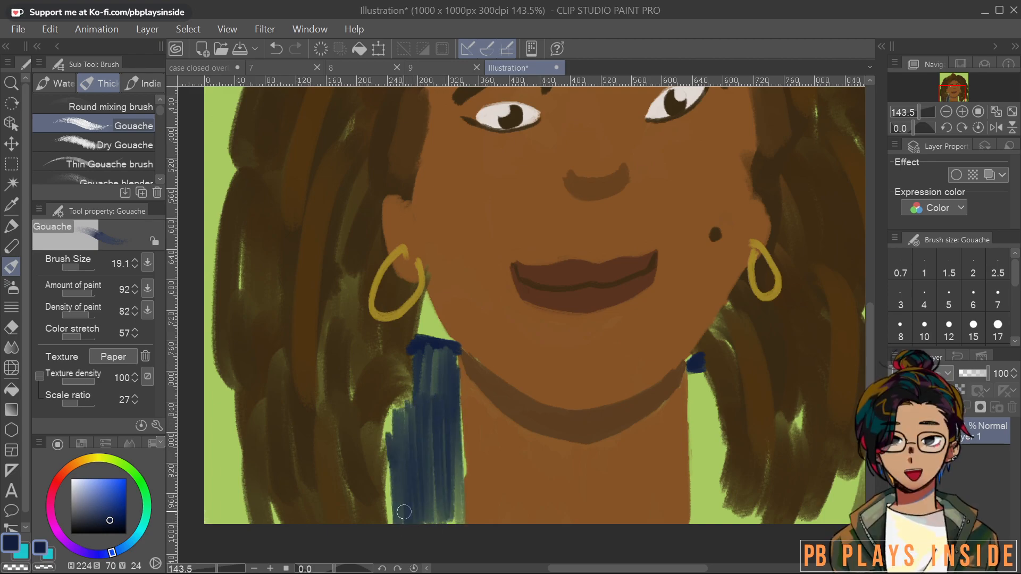
scroll(405, 507, down, 2)
drag(605, 485, 541, 489)
key(ctrl+z)
key(ctrl+z)
key(ctrl+z)
key(ctrl+z)
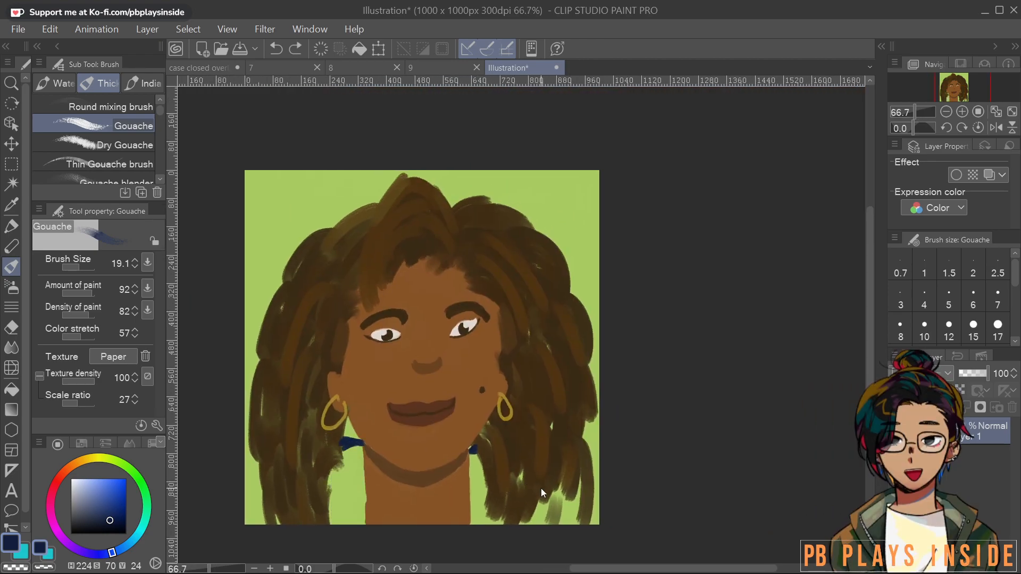
key(ctrl+z)
key(ctrl+z)
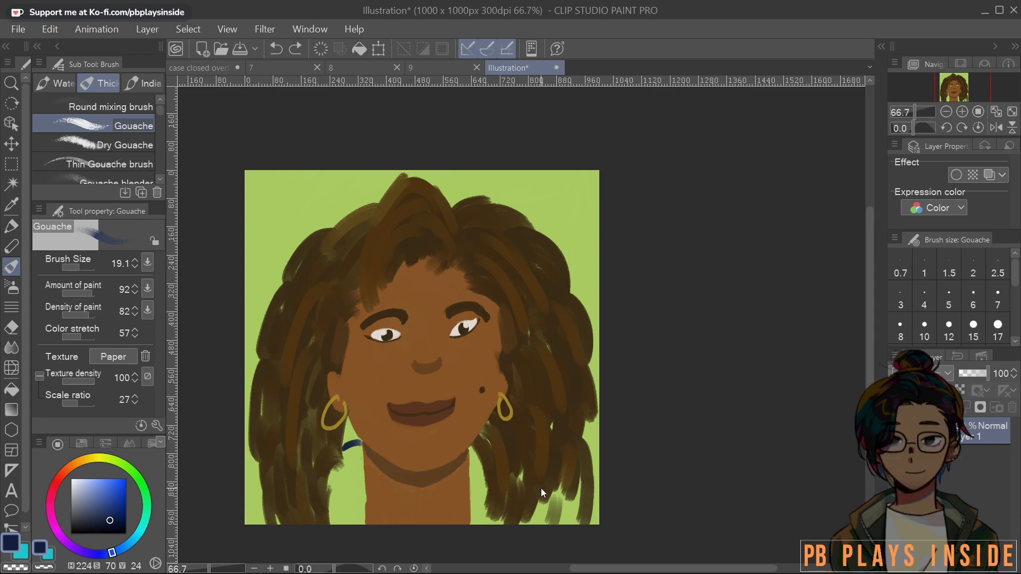
key(ctrl+z)
Paint short navy collar lines beside the neck and navy shoulder lines at both canvas edges at brush size 19.1
drag(367, 458, 338, 466)
drag(470, 462, 485, 459)
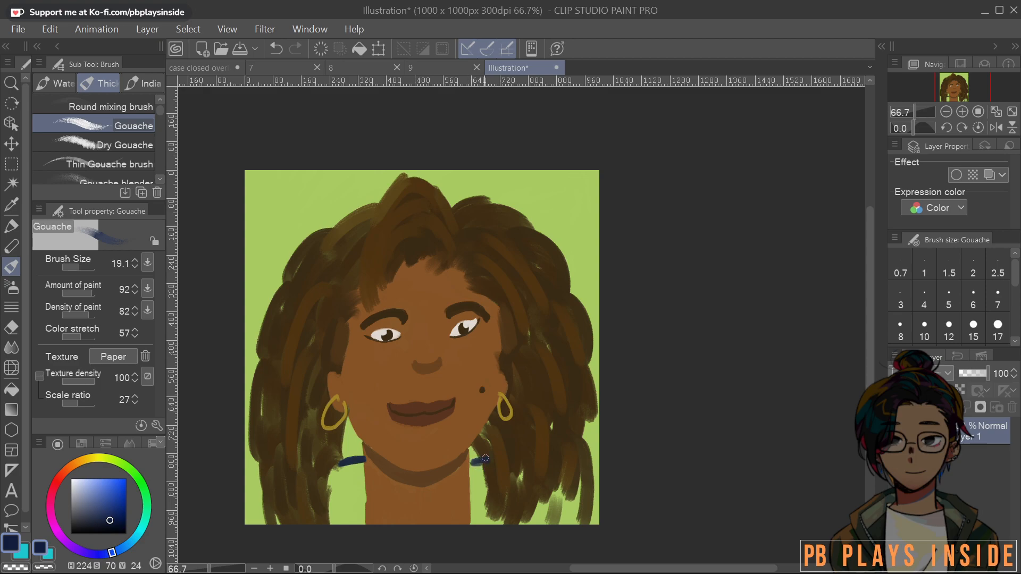
drag(592, 456, 609, 466)
mouse_move(259, 483)
mouse_down()
mouse_move(242, 499)
mouse_move(259, 491)
mouse_move(244, 523)
mouse_up()
key(ctrl+z)
key(ctrl+z)
Cover the right shoulder line with background green (H 80, S 52, V 80) and redraw it higher in a sampled dark tone
alt+click(597, 448)
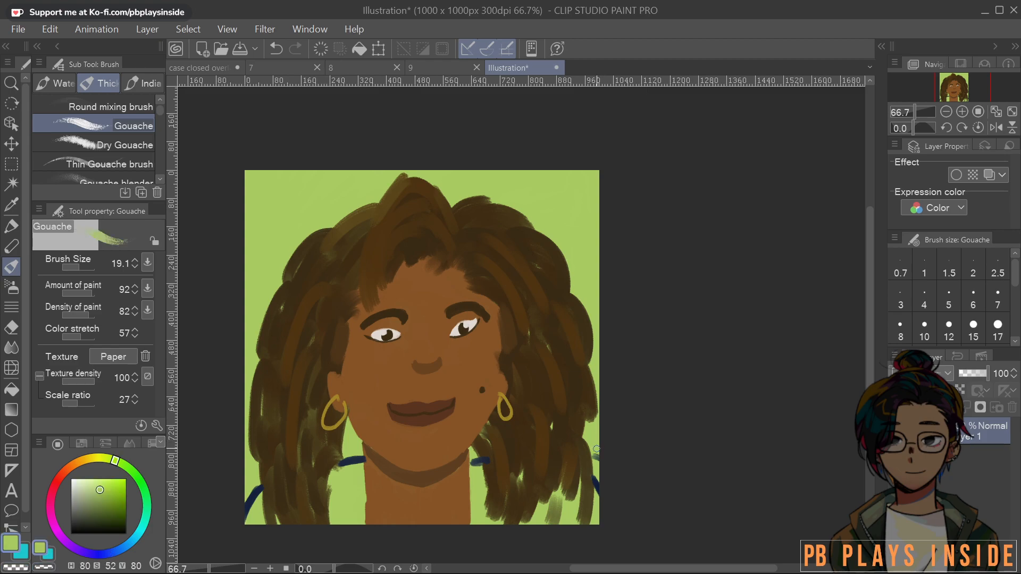
drag(595, 475, 597, 494)
alt+click(592, 488)
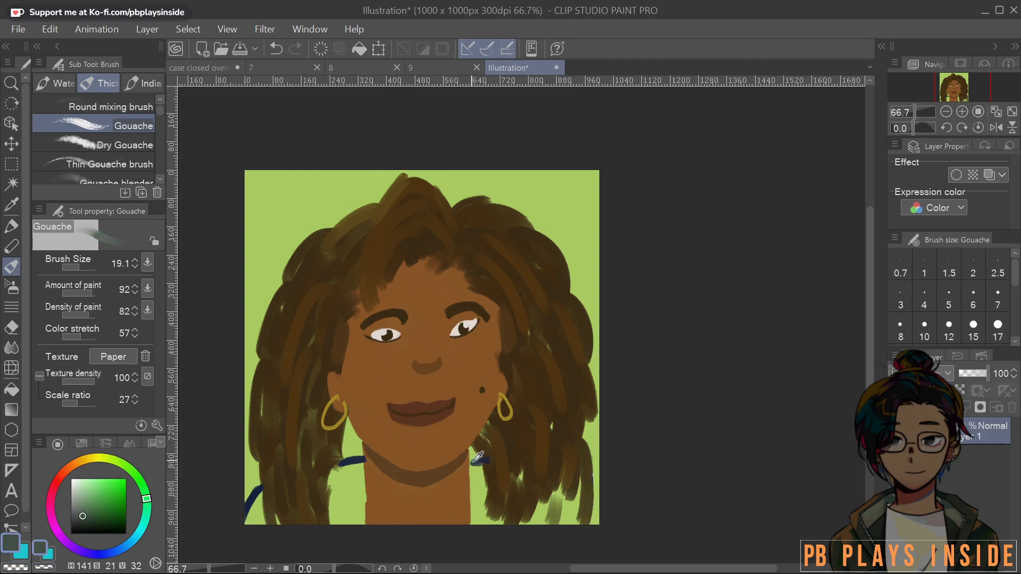
drag(592, 464, 601, 469)
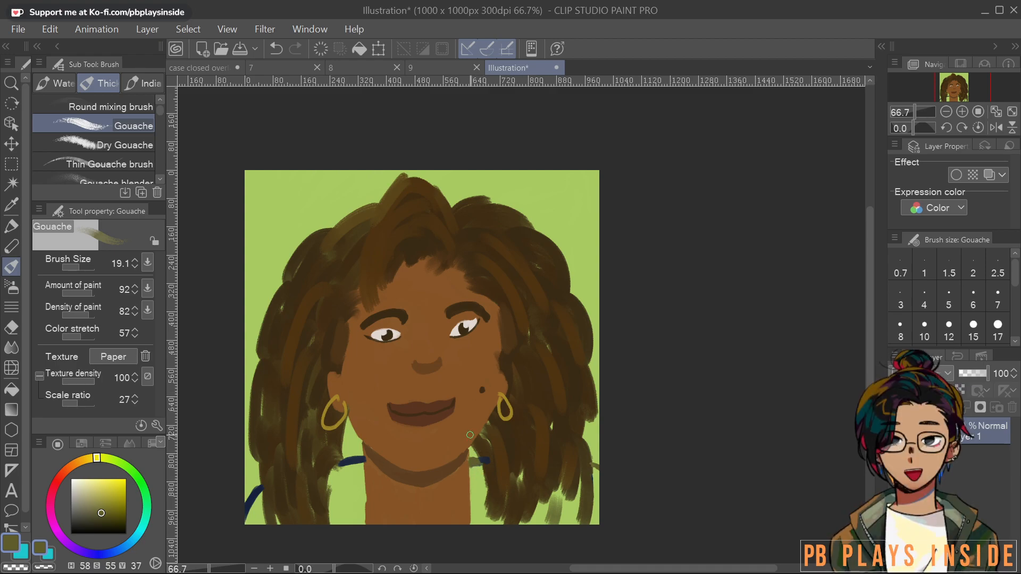
Paint a light grey shirt (H 58, S 0, V 70) with a curved neckline across the base of the neck, enlarging the brush to 39.0
drag(93, 511, 78, 519)
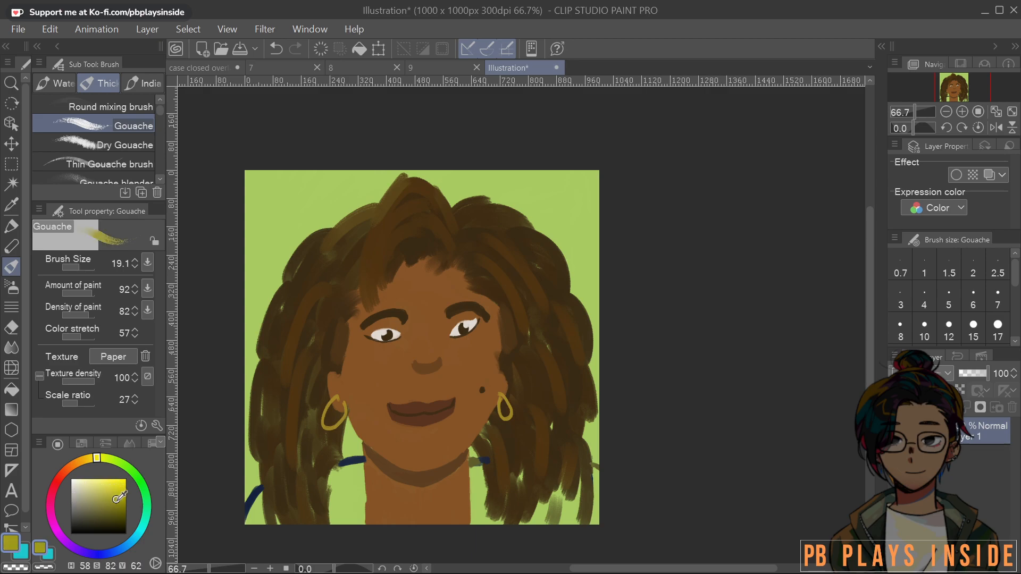
click(76, 506)
click(71, 495)
mouse_move(364, 505)
mouse_down()
mouse_move(402, 517)
mouse_move(463, 501)
mouse_move(403, 516)
mouse_up()
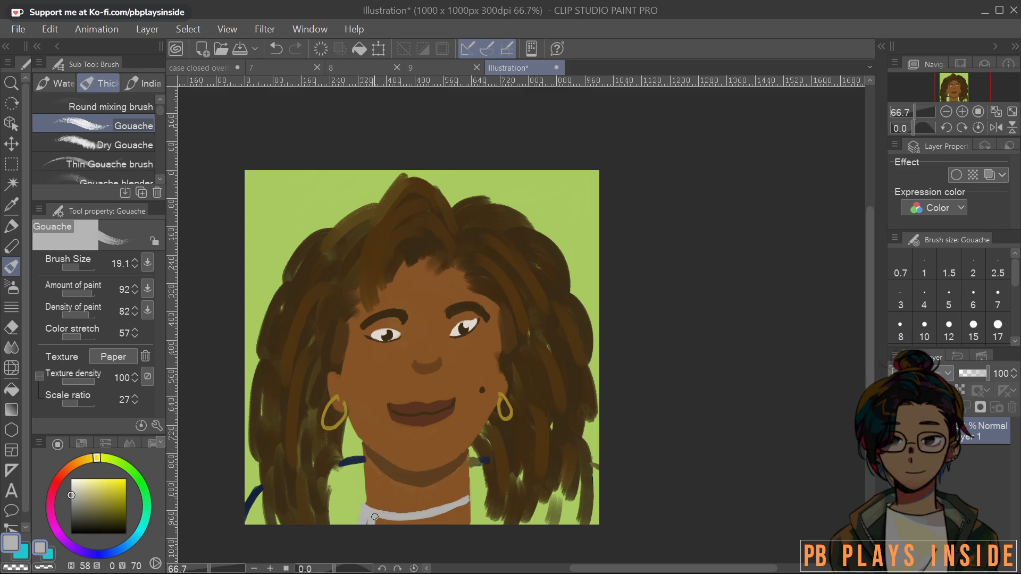
drag(460, 522, 464, 522)
mouse_move(465, 505)
mouse_down()
mouse_move(443, 528)
mouse_move(463, 511)
mouse_move(372, 527)
mouse_move(365, 508)
mouse_move(399, 518)
mouse_move(368, 504)
mouse_move(411, 513)
mouse_move(470, 498)
mouse_move(481, 527)
mouse_move(480, 505)
mouse_up()
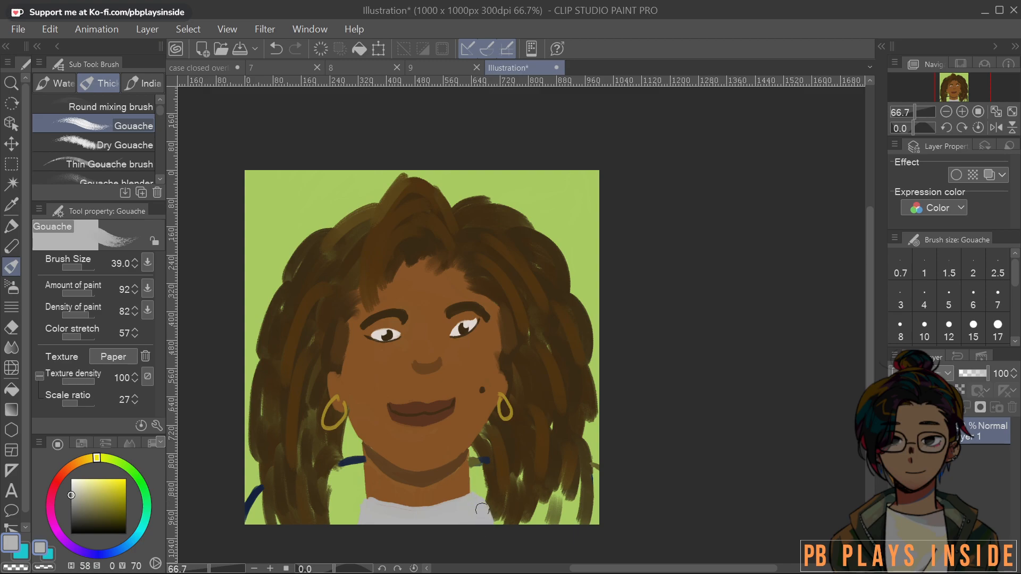
drag(376, 517, 356, 522)
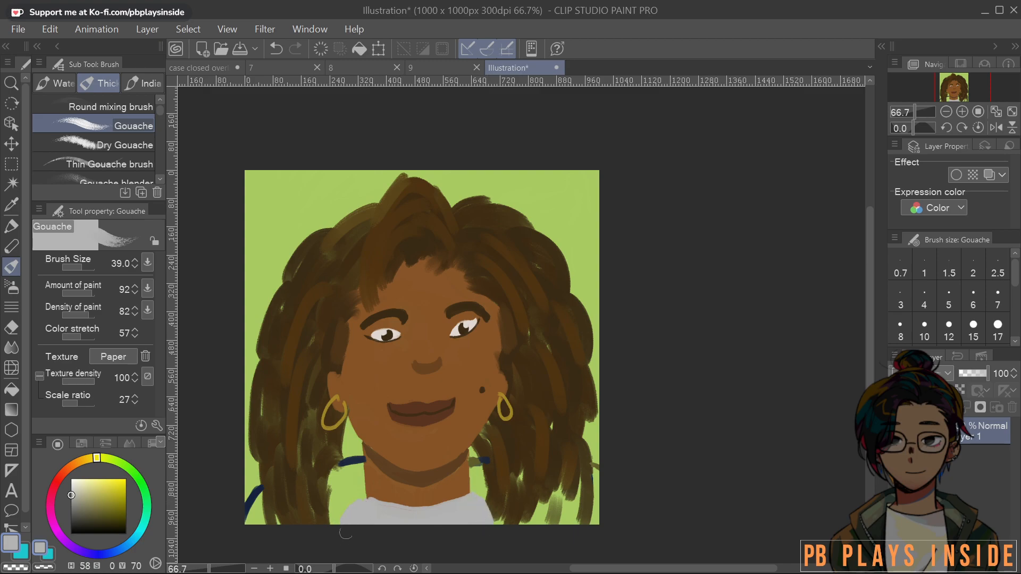
Try the jacket collar beside the neck in brighter blue (H 217, S 64, V 42) at brush size 39.0 and undo the last strokes
alt+click(352, 461)
mouse_move(360, 461)
mouse_down()
mouse_move(360, 479)
mouse_move(361, 463)
mouse_move(348, 468)
mouse_up()
drag(101, 520, 106, 511)
drag(359, 486, 357, 460)
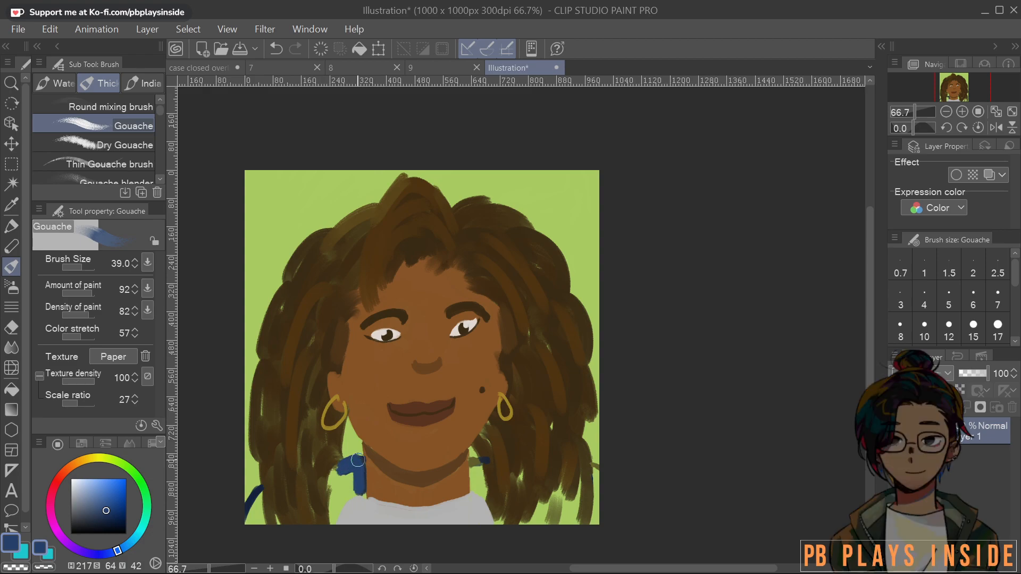
key(ctrl+z)
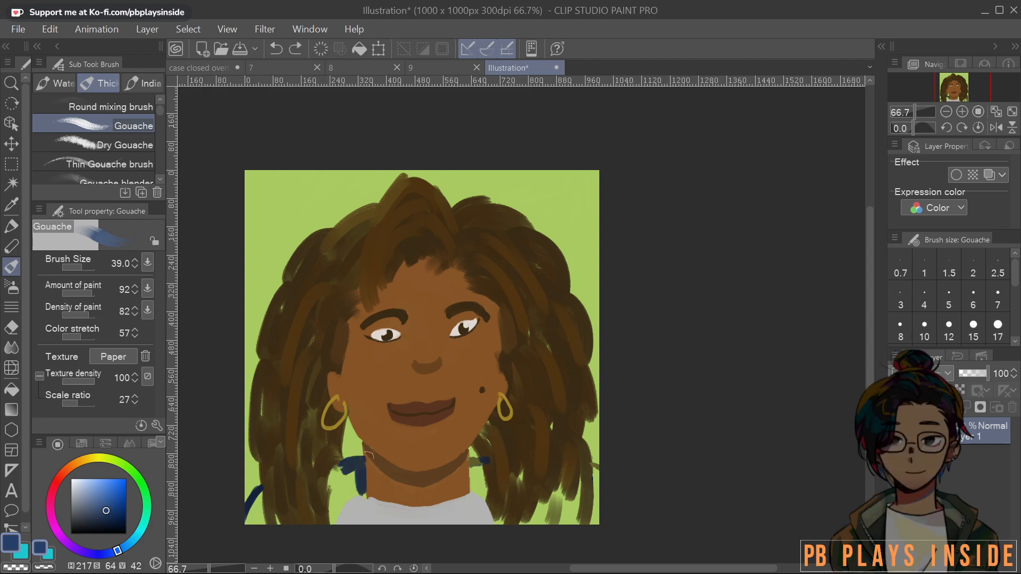
mouse_move(346, 466)
mouse_down()
mouse_move(356, 459)
mouse_move(357, 483)
mouse_up()
key(ctrl+z)
Paint both sides of the jacket around the neck, shirt and lock tips in navy (H 217, S 66, V 28) at brush size 39.0
click(108, 518)
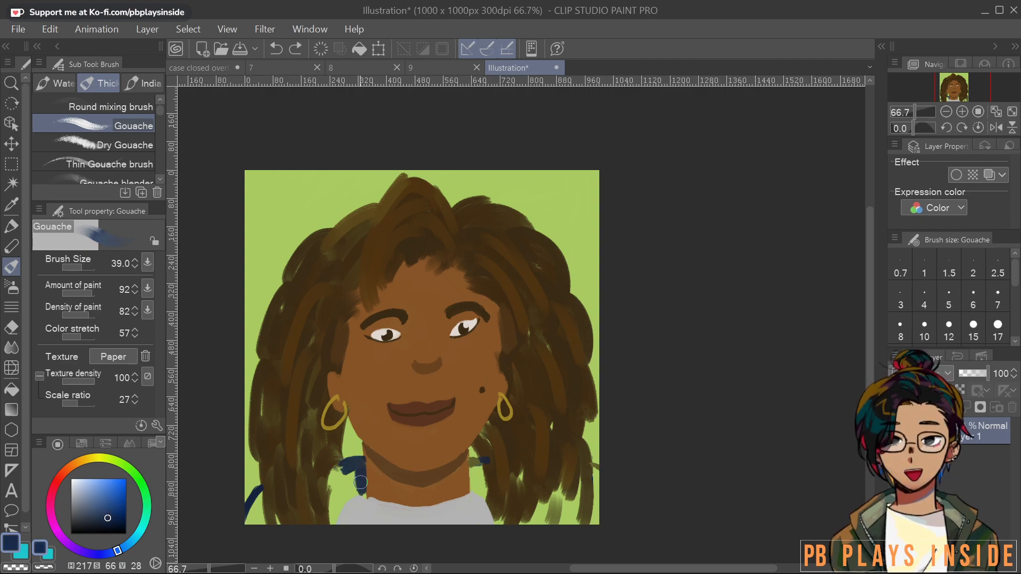
mouse_move(360, 461)
mouse_down()
mouse_move(338, 496)
mouse_move(357, 480)
mouse_move(335, 518)
mouse_move(335, 502)
mouse_move(353, 488)
mouse_move(356, 496)
mouse_move(337, 482)
mouse_move(337, 517)
mouse_up()
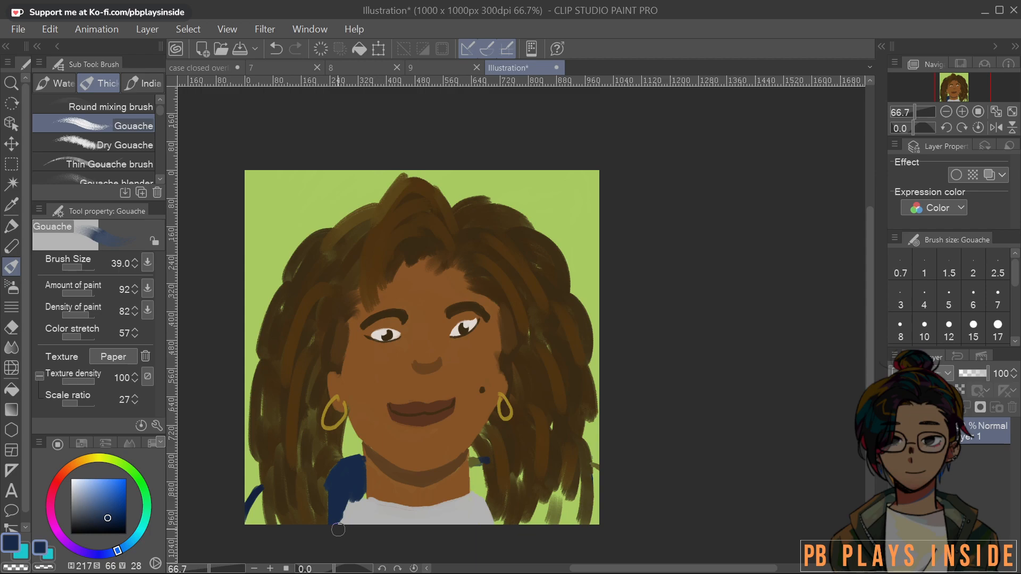
mouse_move(264, 504)
mouse_down()
mouse_move(255, 496)
mouse_move(255, 525)
mouse_move(260, 517)
mouse_move(276, 533)
mouse_up()
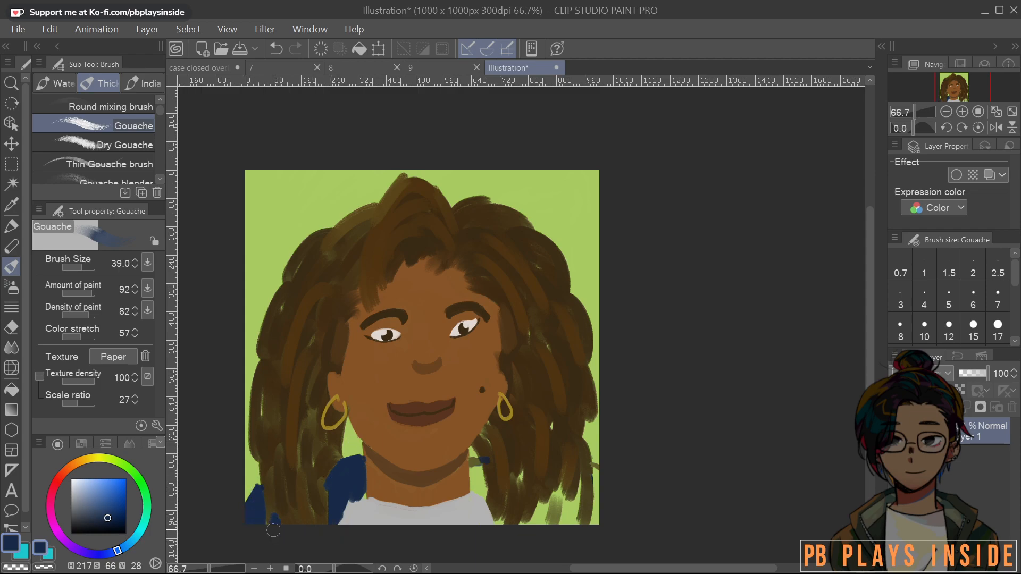
mouse_move(359, 485)
mouse_down()
mouse_move(348, 517)
mouse_move(364, 488)
mouse_move(362, 532)
mouse_move(365, 518)
mouse_move(377, 527)
mouse_move(357, 501)
mouse_move(347, 523)
mouse_up()
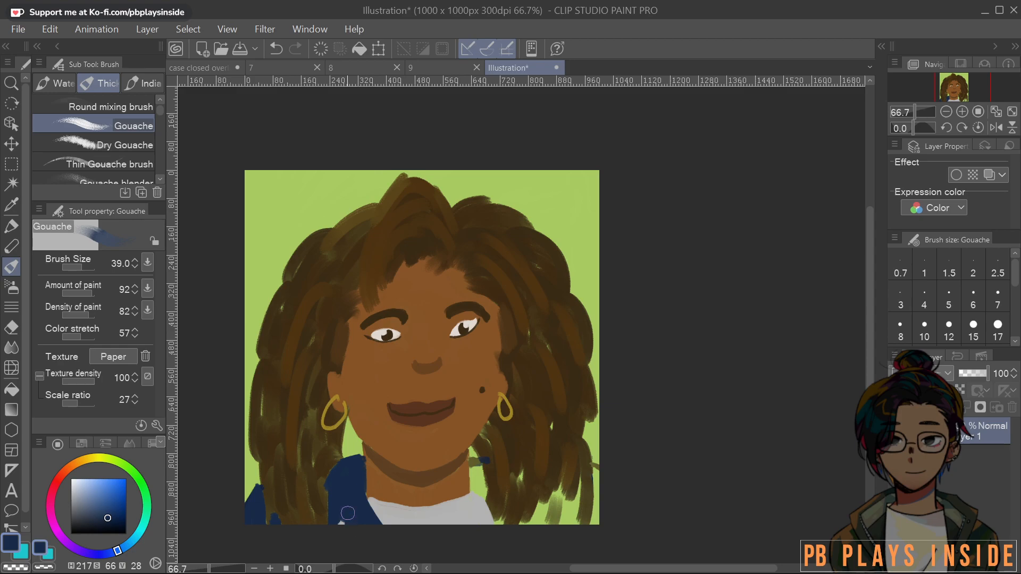
mouse_move(473, 463)
mouse_down()
mouse_move(465, 519)
mouse_move(479, 468)
mouse_move(480, 530)
mouse_up()
mouse_move(534, 512)
mouse_down()
mouse_move(539, 528)
mouse_move(535, 508)
mouse_move(545, 516)
mouse_move(555, 493)
mouse_move(577, 524)
mouse_move(596, 472)
mouse_move(595, 521)
mouse_up()
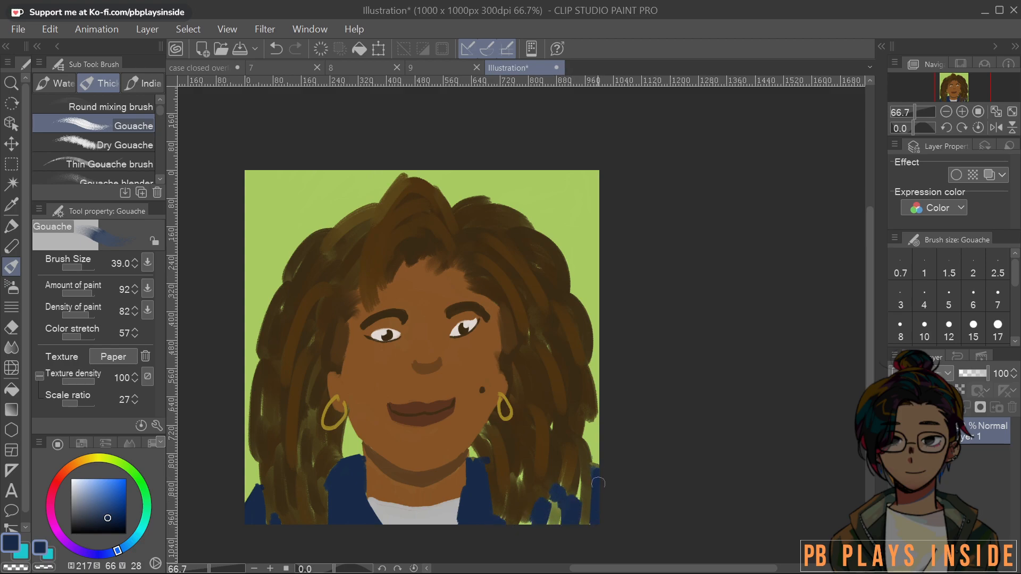
Fill the green gaps between the right-hand locks beside the collar with navy, reducing the brush to 15.0 and 7.7
scroll(565, 502, up, 7)
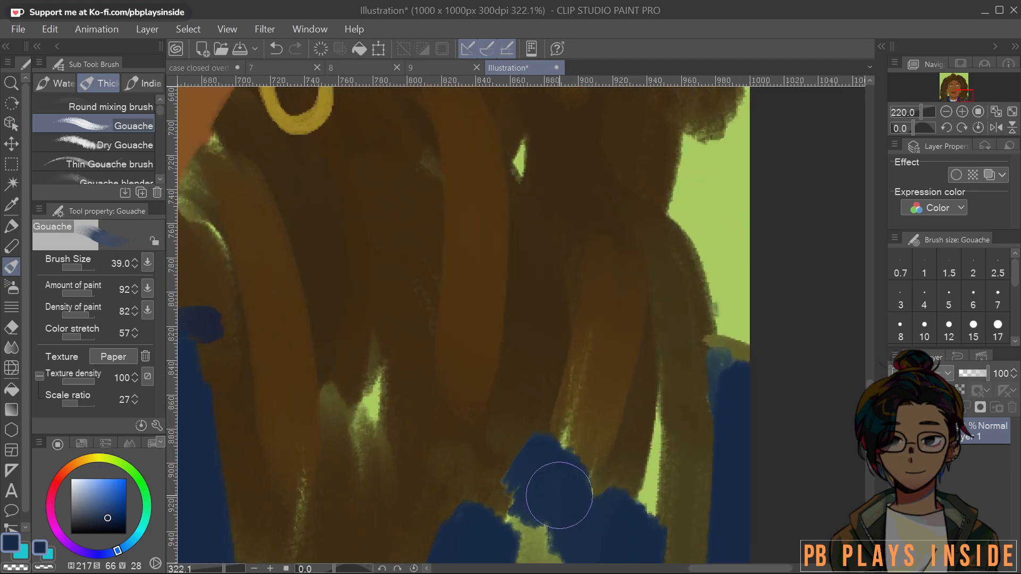
key(bracketleft)
key(bracketleft)
key(bracketleft)
key(bracketleft)
key(bracketleft)
key(bracketleft)
key(bracketleft)
key(bracketleft)
key(bracketleft)
key(bracketleft)
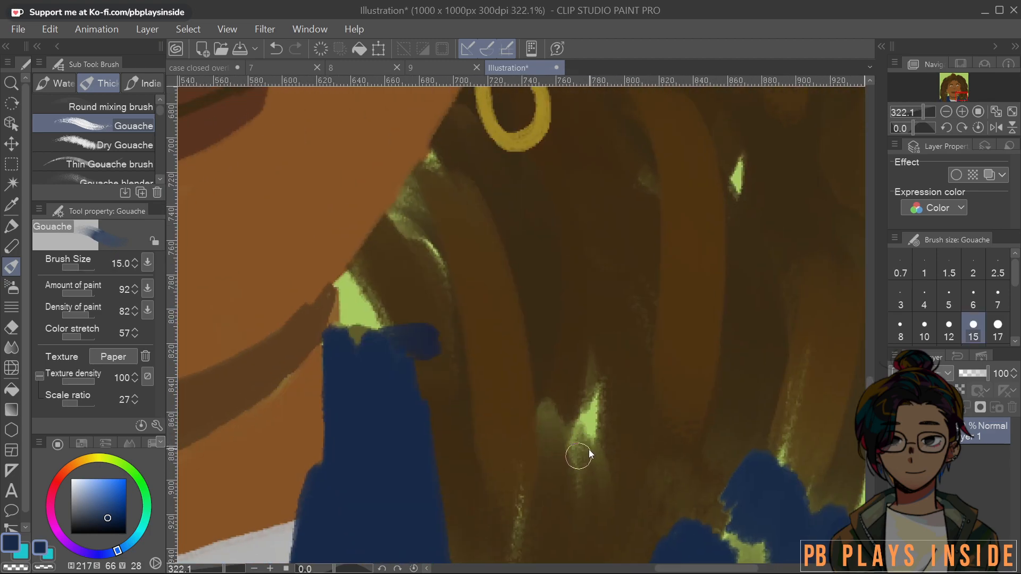
mouse_move(592, 433)
mouse_down()
mouse_move(596, 409)
mouse_move(579, 452)
mouse_move(582, 412)
mouse_move(593, 430)
mouse_move(559, 439)
mouse_move(542, 406)
mouse_move(553, 423)
mouse_up()
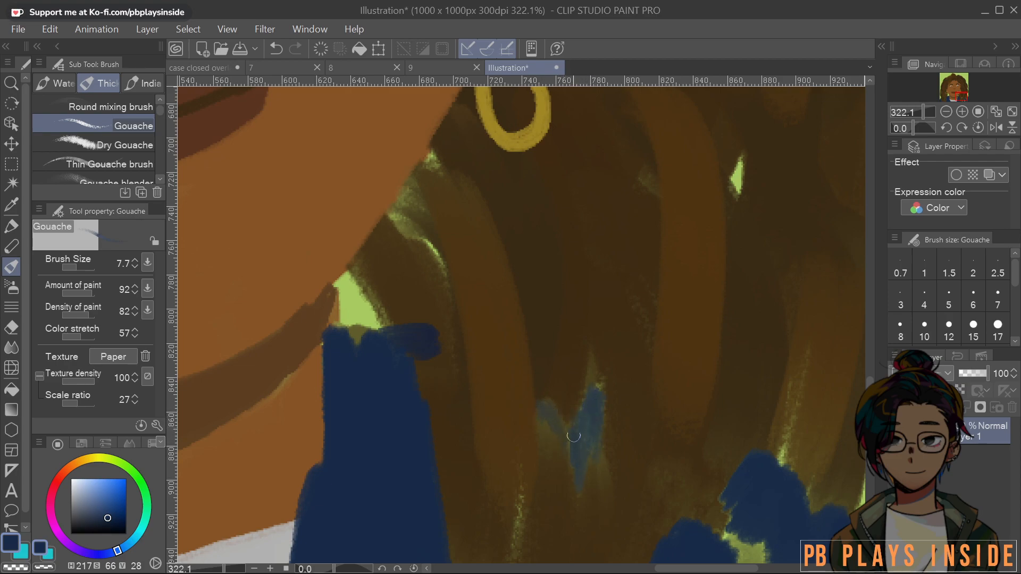
drag(590, 478, 608, 358)
drag(540, 378, 513, 503)
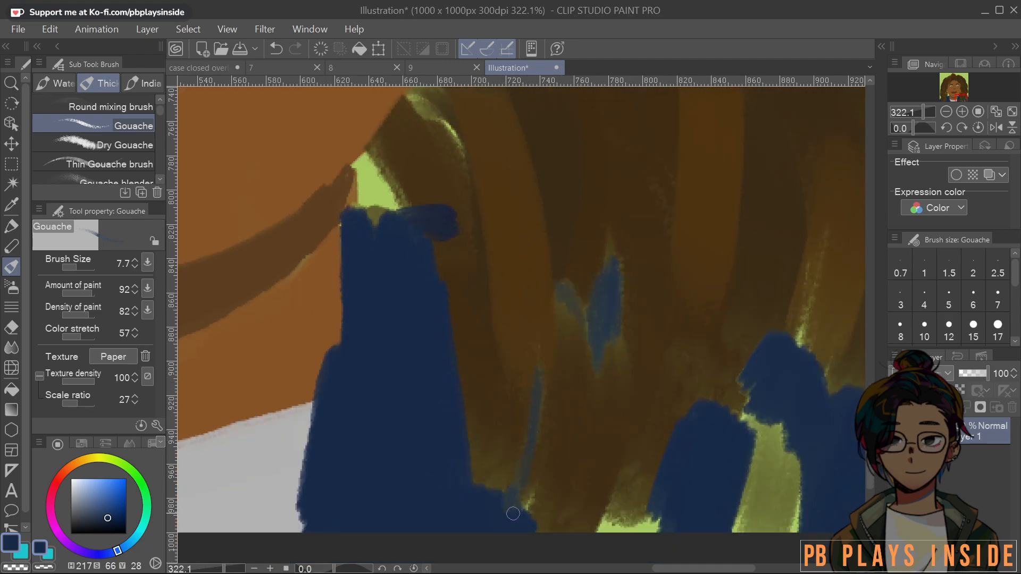
Fill the green gaps between the right-hand lock tips along the canvas's lower edge with navy, enlarging the brush to 23.3
drag(665, 454, 633, 364)
mouse_move(586, 446)
mouse_down()
mouse_move(568, 428)
mouse_move(629, 422)
mouse_move(568, 431)
mouse_move(587, 397)
mouse_move(609, 420)
mouse_move(539, 504)
mouse_up()
mouse_move(625, 399)
mouse_down()
mouse_move(638, 425)
mouse_move(645, 417)
mouse_up()
drag(648, 478, 661, 478)
mouse_move(649, 424)
mouse_down()
mouse_move(673, 453)
mouse_move(665, 514)
mouse_up()
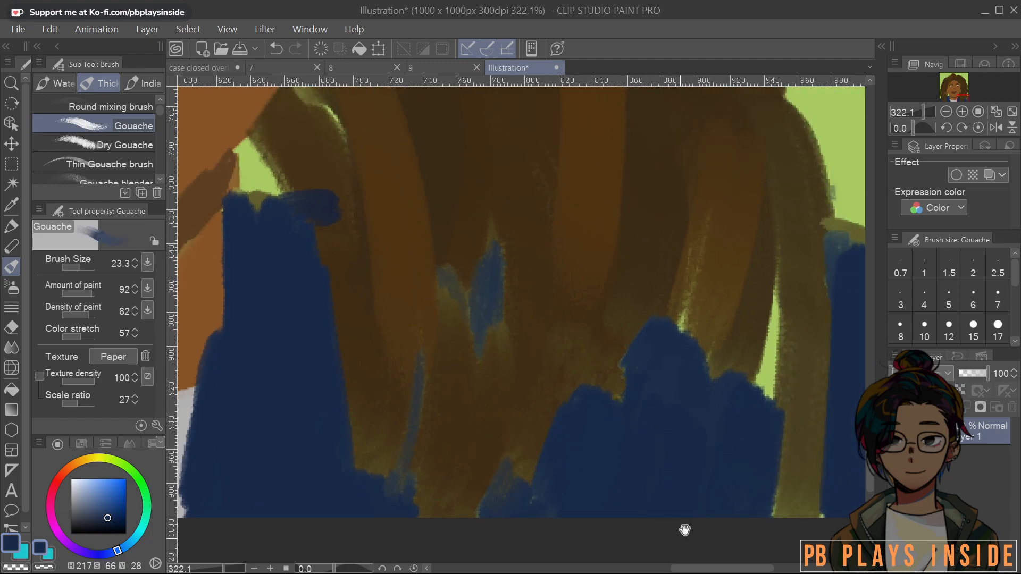
Fill the thin gaps between the lock tips on both sides of the portrait with navy at brush size 5.1
drag(718, 471, 683, 537)
mouse_move(634, 419)
mouse_down()
mouse_move(618, 418)
mouse_move(653, 361)
mouse_up()
mouse_move(736, 367)
mouse_down()
mouse_move(725, 452)
mouse_move(740, 349)
mouse_up()
drag(739, 471, 744, 313)
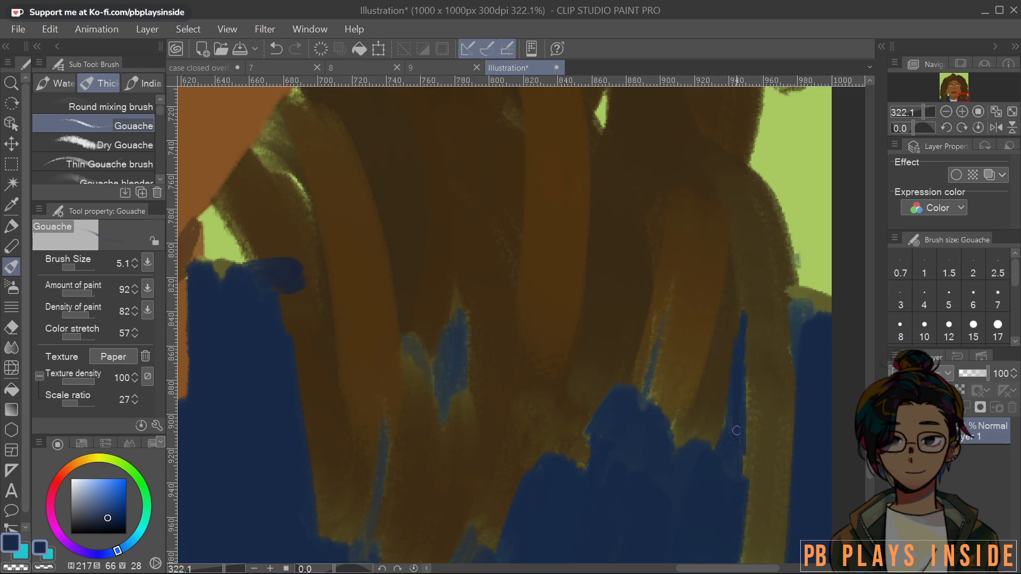
drag(797, 433, 652, 436)
scroll(394, 445, up, 5)
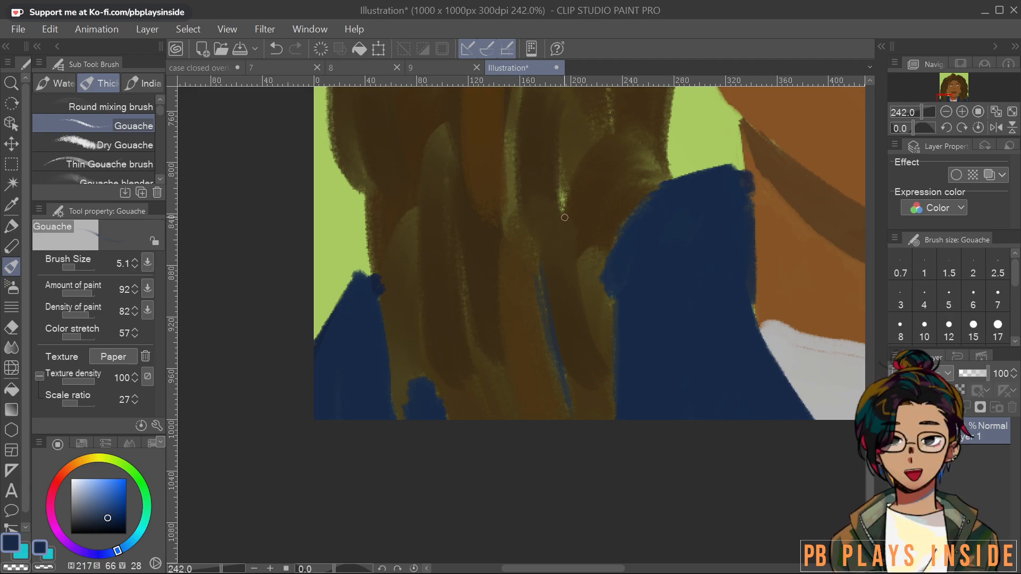
scroll(776, 237, down, 7)
drag(716, 262, 419, 333)
drag(583, 260, 535, 354)
scroll(535, 354, up, 1)
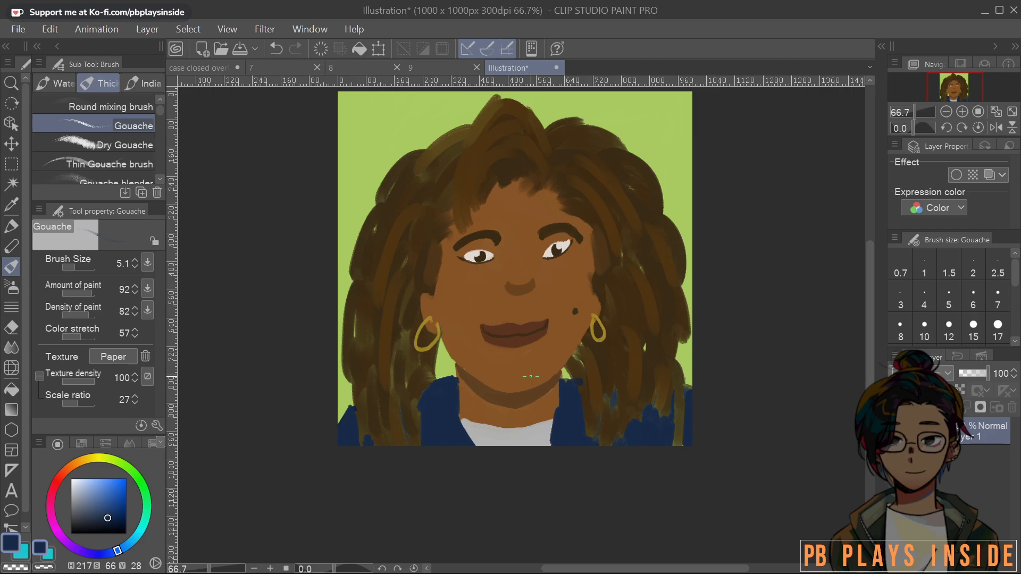
Cover the navy between the lock tips with sampled dark brown (H 37, S 63, V 23), enlarging the brush from 8.6
alt+click(650, 208)
mouse_move(669, 349)
mouse_down()
mouse_move(655, 381)
mouse_move(651, 351)
mouse_move(658, 412)
mouse_move(646, 445)
mouse_move(657, 416)
mouse_up()
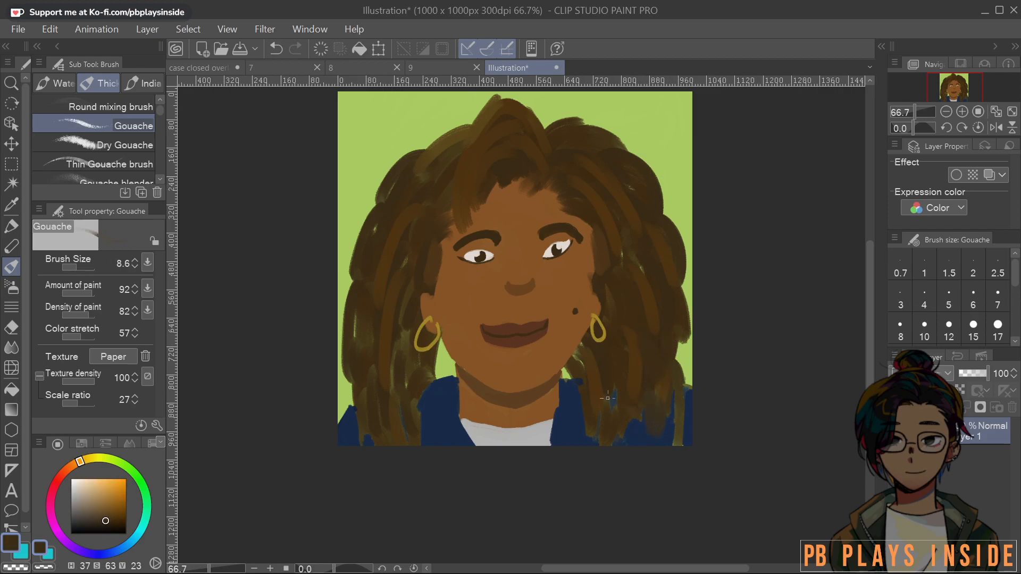
key(])
key(])
key(])
key(])
key(])
key(])
key(])
key(])
key(])
mouse_move(393, 372)
mouse_down()
mouse_move(393, 401)
mouse_move(414, 414)
mouse_up()
Blend the lower lock tips using sampled hair browns, including H 37, S 72, V 29 at brush size 29.3
key([)
key([)
key([)
key([)
alt+click(400, 415)
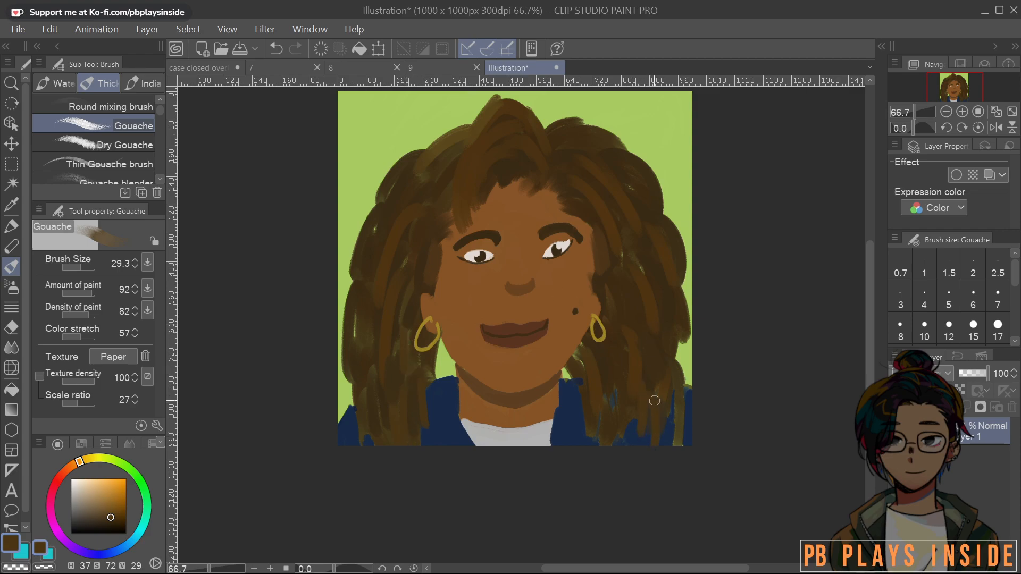
alt+click(633, 299)
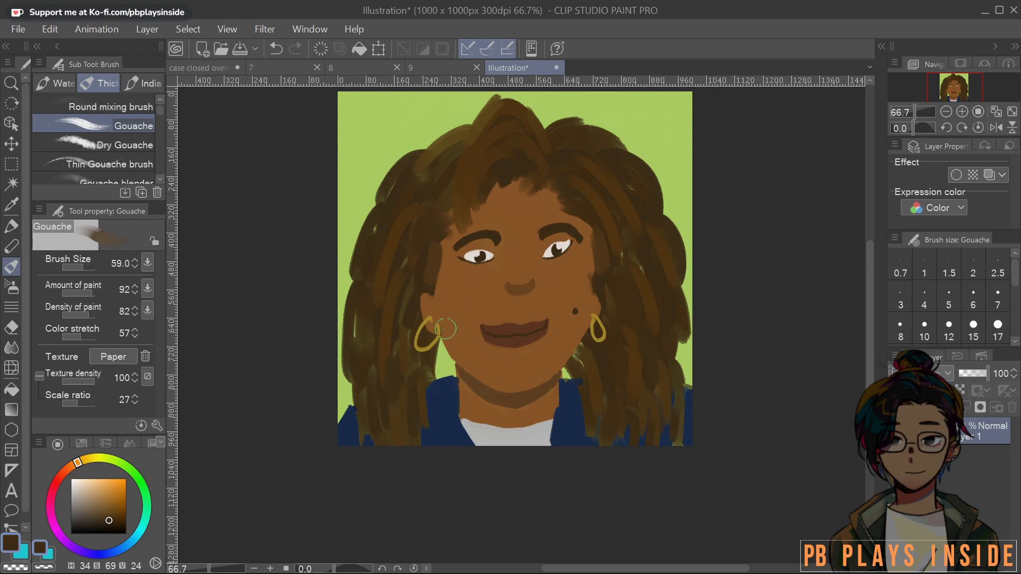
Fill the green gap between the left hoop, jaw and collar with sampled hair browns, and clean the jaw edge in skin brown
scroll(452, 328, up, 5)
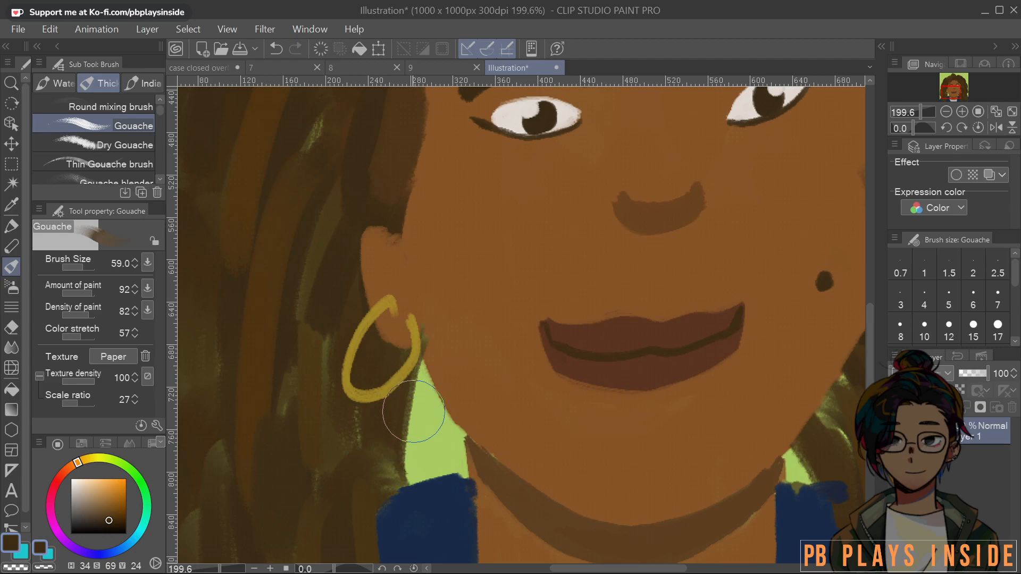
drag(414, 407, 412, 459)
mouse_move(441, 424)
mouse_down()
mouse_move(413, 429)
mouse_move(410, 472)
mouse_up()
alt+click(303, 405)
mouse_move(441, 420)
mouse_down()
mouse_move(441, 467)
mouse_move(443, 432)
mouse_move(462, 474)
mouse_move(461, 459)
mouse_move(446, 455)
mouse_move(438, 492)
mouse_up()
alt+click(278, 484)
drag(420, 400, 420, 375)
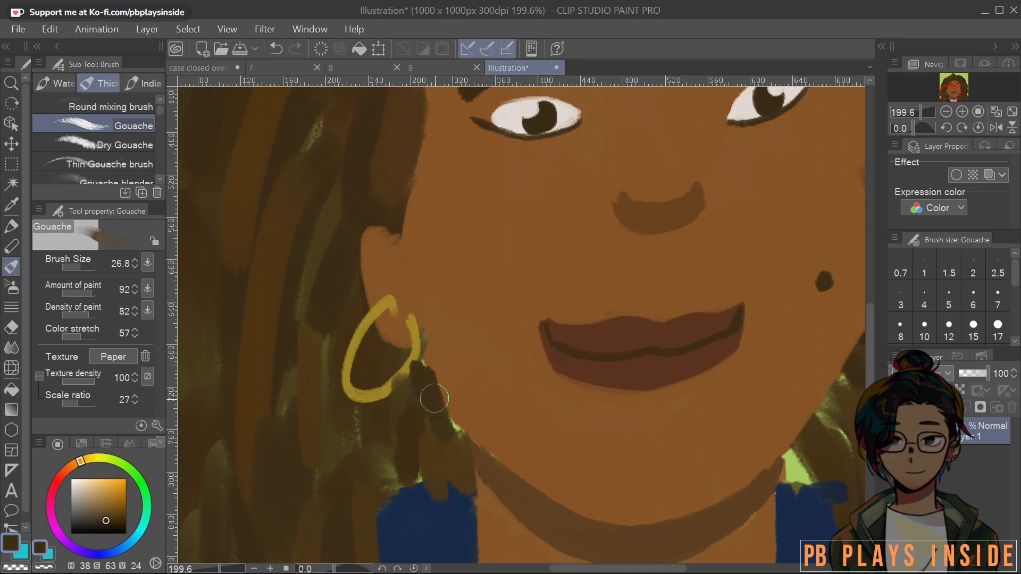
alt+click(457, 383)
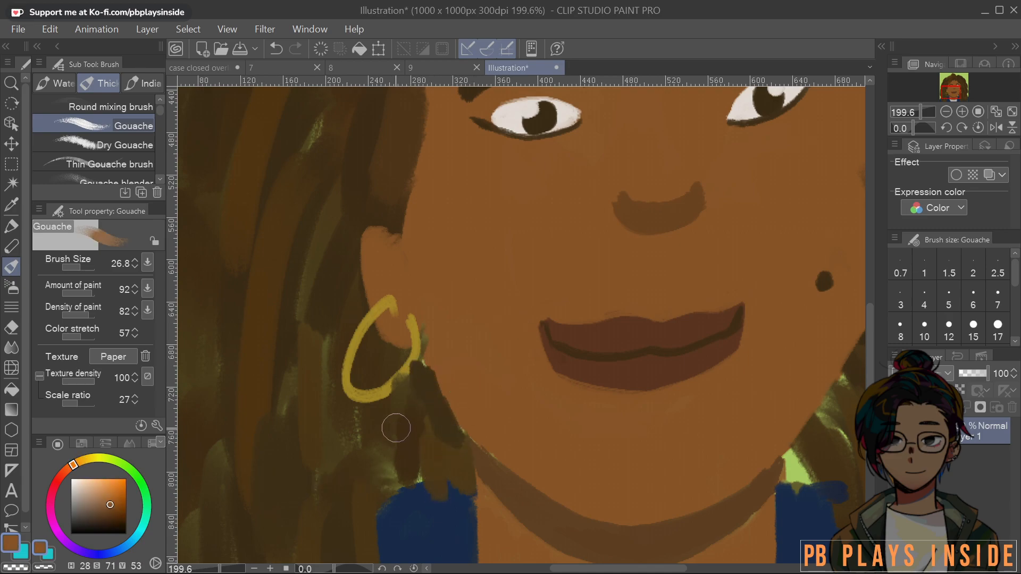
alt+click(392, 422)
mouse_move(392, 440)
mouse_down()
mouse_move(389, 470)
mouse_move(420, 477)
mouse_up()
Retouch the lower edge of the left hoop earring in sampled gold (H 47, S 76, V 62)
alt+click(385, 395)
mouse_move(426, 380)
mouse_down()
mouse_move(415, 354)
mouse_move(387, 387)
mouse_move(416, 358)
mouse_move(386, 387)
mouse_up()
key(bracketleft)
key(bracketleft)
key(bracketleft)
key(bracketleft)
Cover the green gaps between the right jaw, neck and collar with sampled hair browns at brush size 16.4
scroll(387, 387, down, 8)
drag(491, 399, 341, 381)
scroll(372, 390, up, 10)
drag(478, 382, 389, 360)
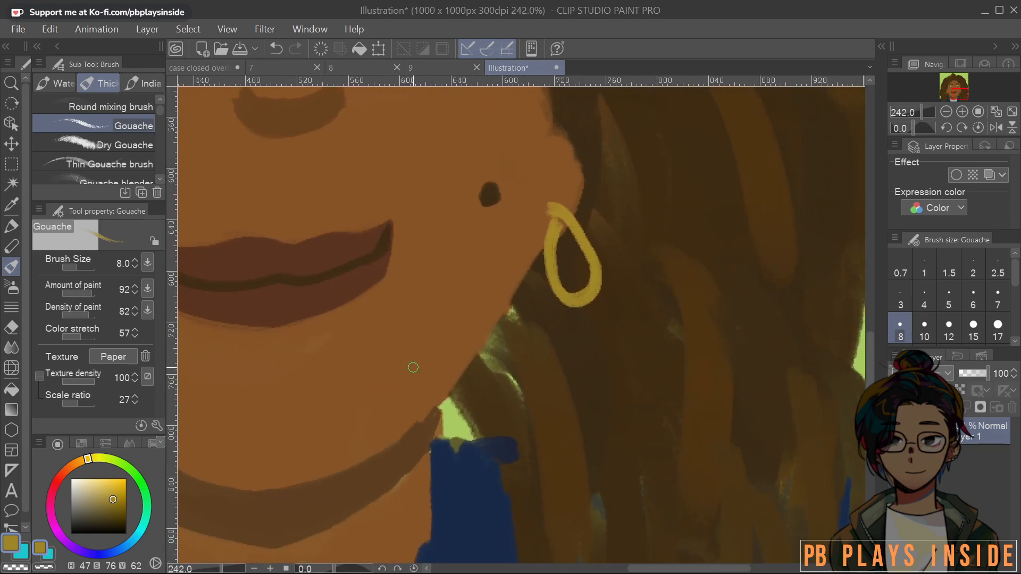
alt+click(550, 404)
mouse_move(456, 411)
mouse_down()
mouse_move(463, 434)
mouse_move(481, 430)
mouse_move(450, 407)
mouse_move(478, 441)
mouse_up()
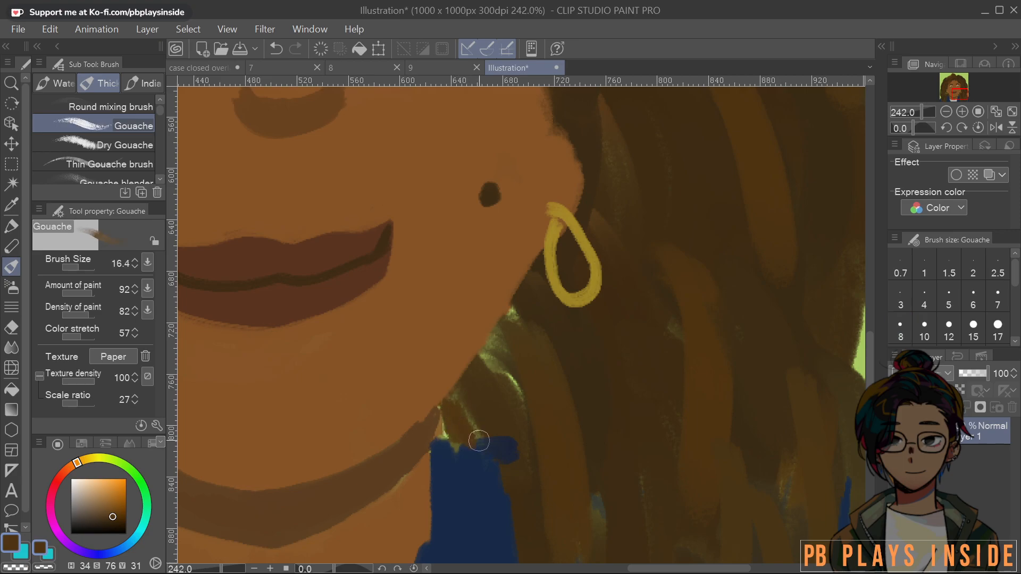
alt+click(589, 363)
drag(495, 368, 517, 393)
drag(490, 349, 496, 343)
drag(508, 308, 506, 319)
mouse_move(482, 394)
mouse_down()
mouse_move(463, 410)
mouse_move(478, 432)
mouse_up()
scroll(478, 431, down, 6)
drag(648, 377, 502, 304)
scroll(418, 378, up, 3)
drag(417, 379, 469, 336)
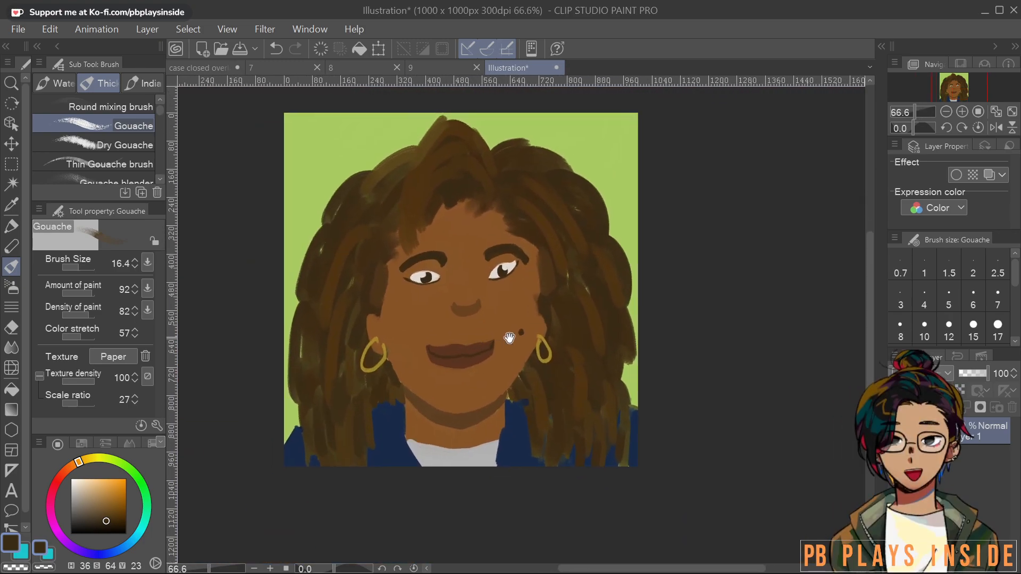
Outline both sides of the neck along the jacket in darker brown (H 28, S 65, V 36) at brush size 5.7
scroll(594, 383, up, 8)
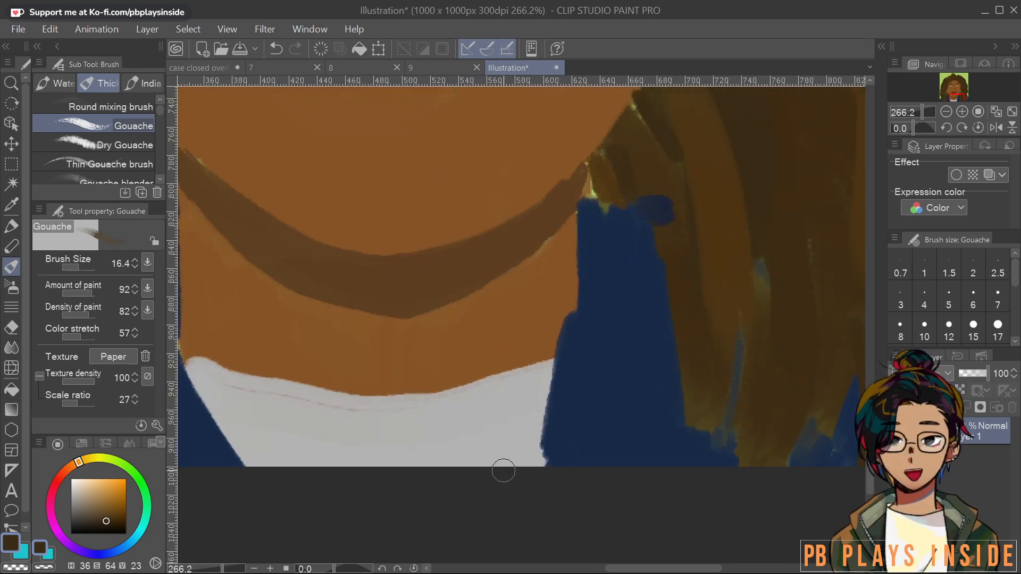
key(bracketleft)
key(bracketleft)
key(bracketleft)
key(bracketleft)
key(bracketleft)
key(bracketleft)
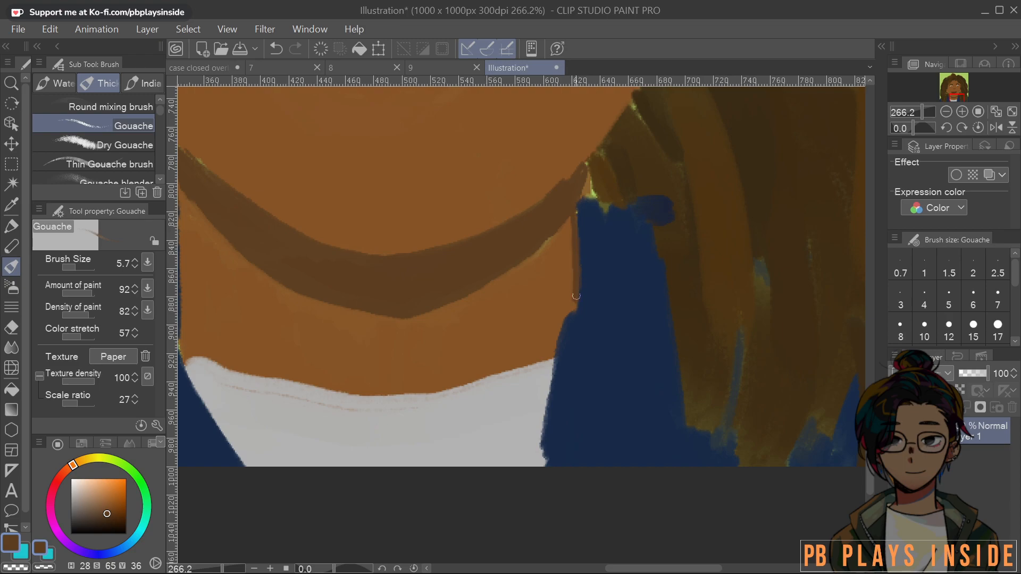
mouse_move(577, 307)
mouse_down()
mouse_move(611, 296)
mouse_move(593, 329)
mouse_up()
drag(532, 289, 553, 309)
drag(235, 197, 242, 312)
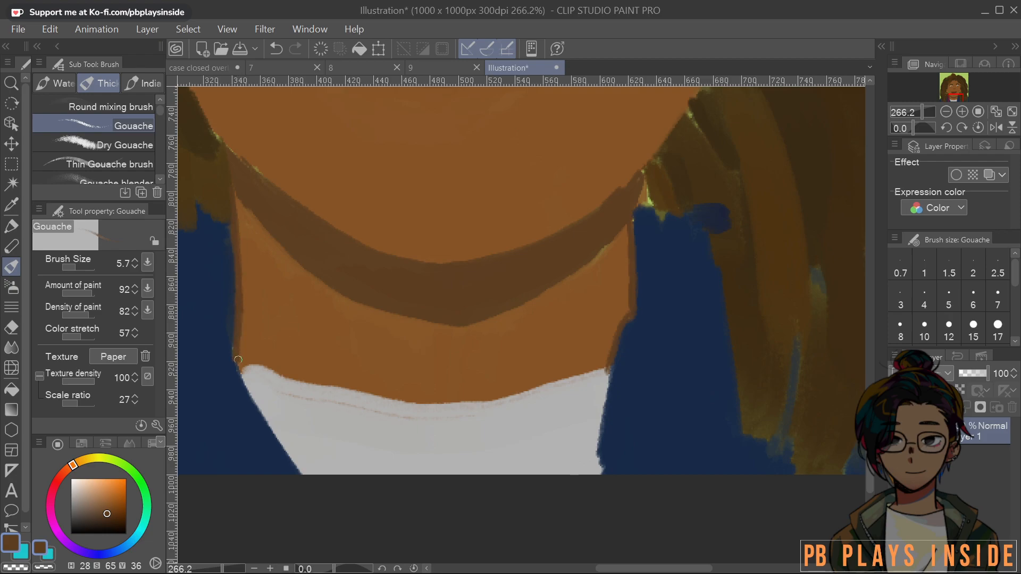
Outline the neckline along the grey shirt's upper edge in the same darker brown at brush size 5.7
drag(409, 423, 650, 468)
drag(483, 414, 627, 437)
drag(742, 436, 628, 442)
mouse_move(696, 430)
mouse_down()
mouse_move(720, 422)
mouse_move(562, 455)
mouse_move(509, 447)
mouse_up()
mouse_move(440, 440)
mouse_down()
mouse_move(561, 459)
mouse_move(628, 451)
mouse_up()
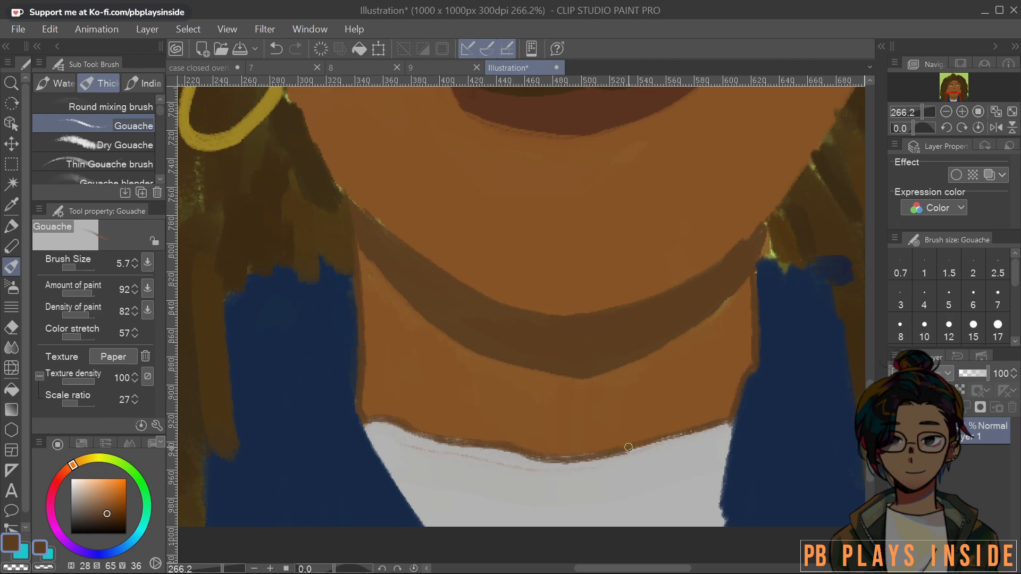
scroll(630, 445, down, 7)
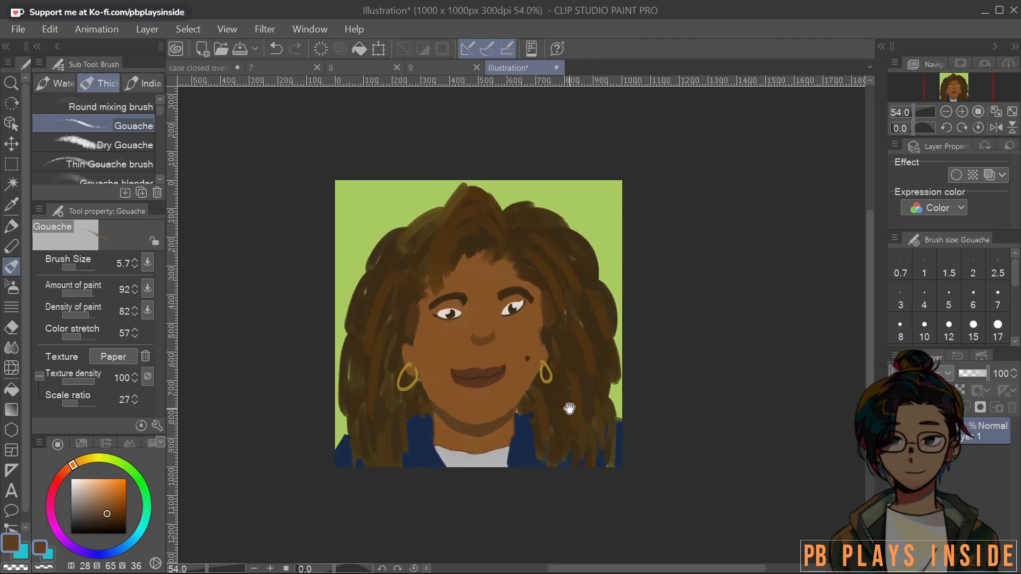
scroll(570, 408, up, 1)
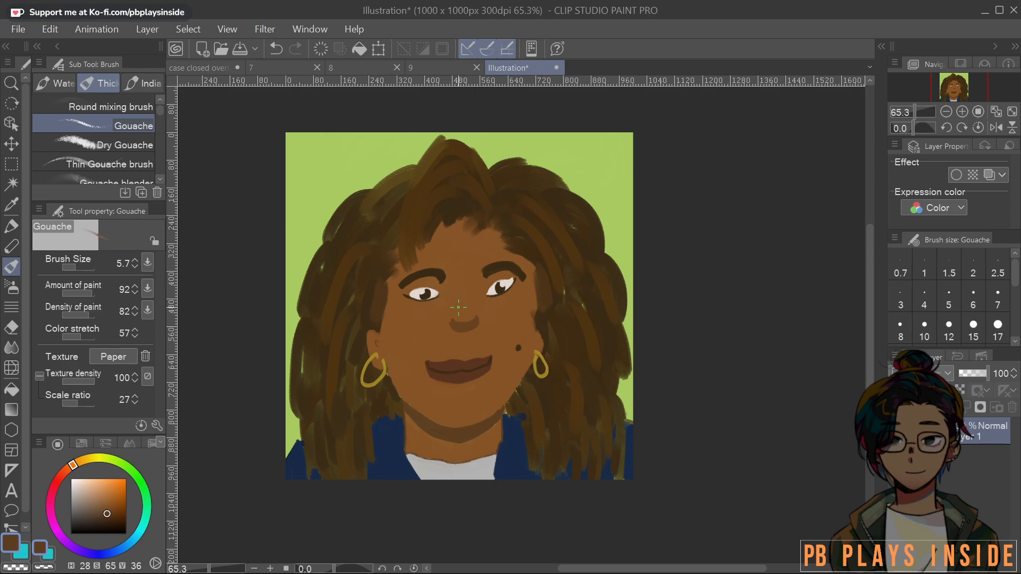
scroll(458, 307, down, 2)
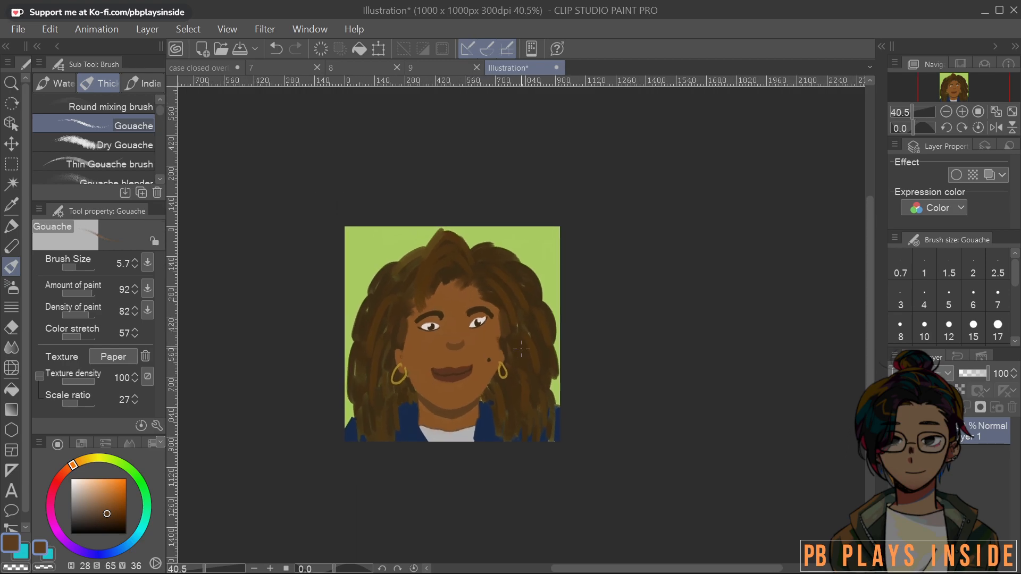
Save the portrait as 10 in CLIP STUDIO FORMAT in the NPC Cards folder
click(22, 30)
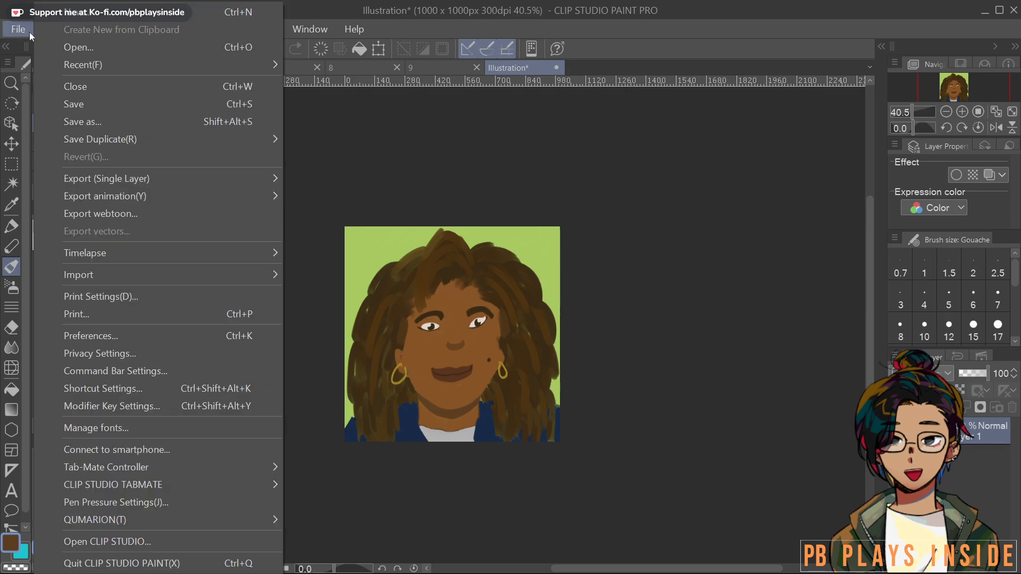
click(106, 121)
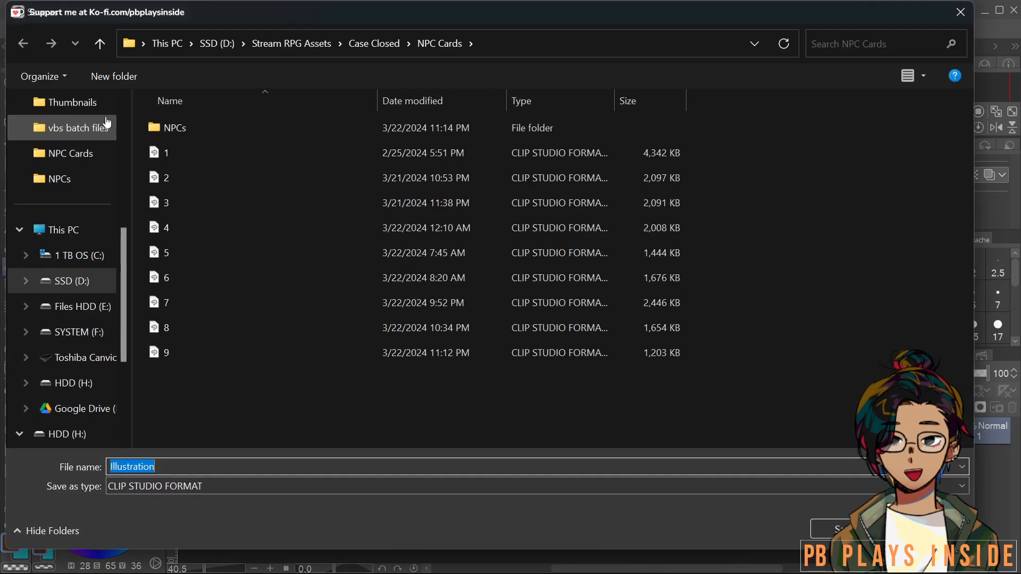
text(10)
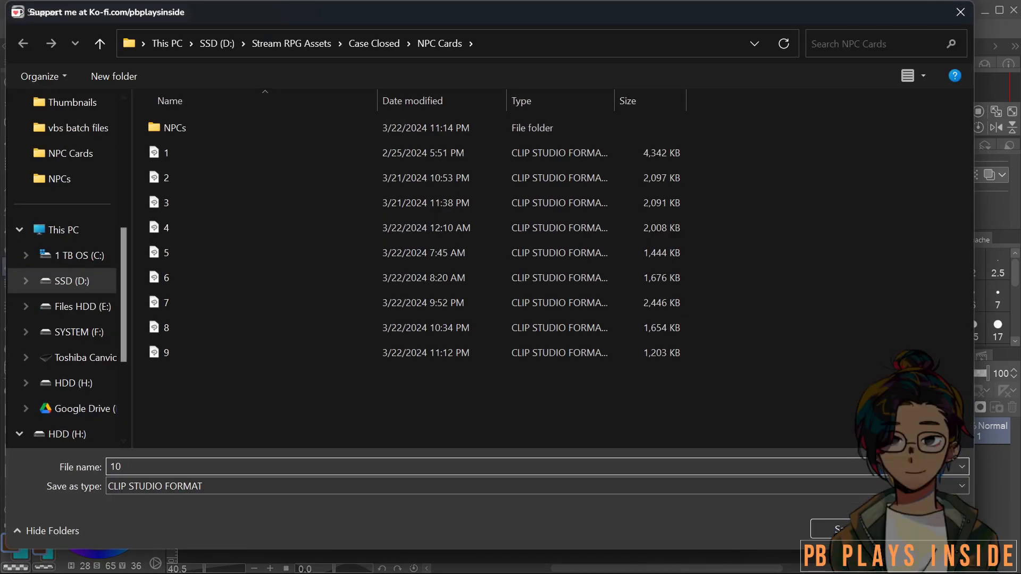
key(Return)
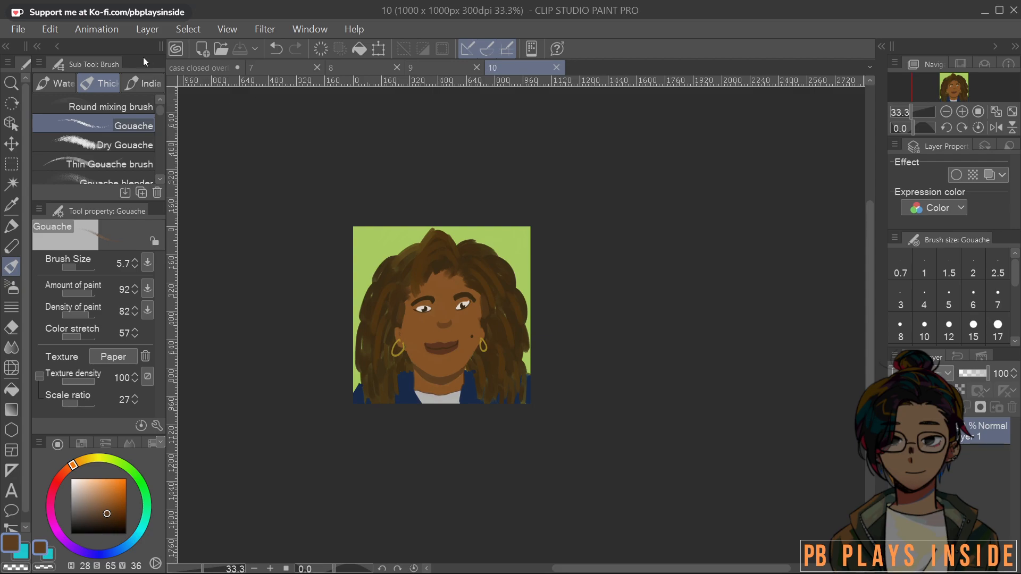
Export the portrait as a PNG named 10 into the NPCs folder
click(17, 29)
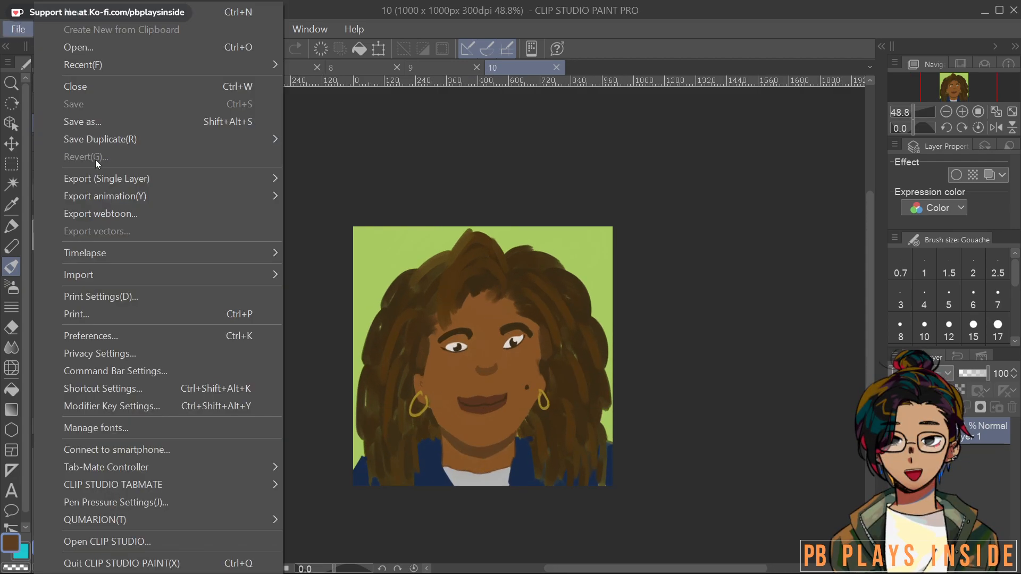
click(335, 199)
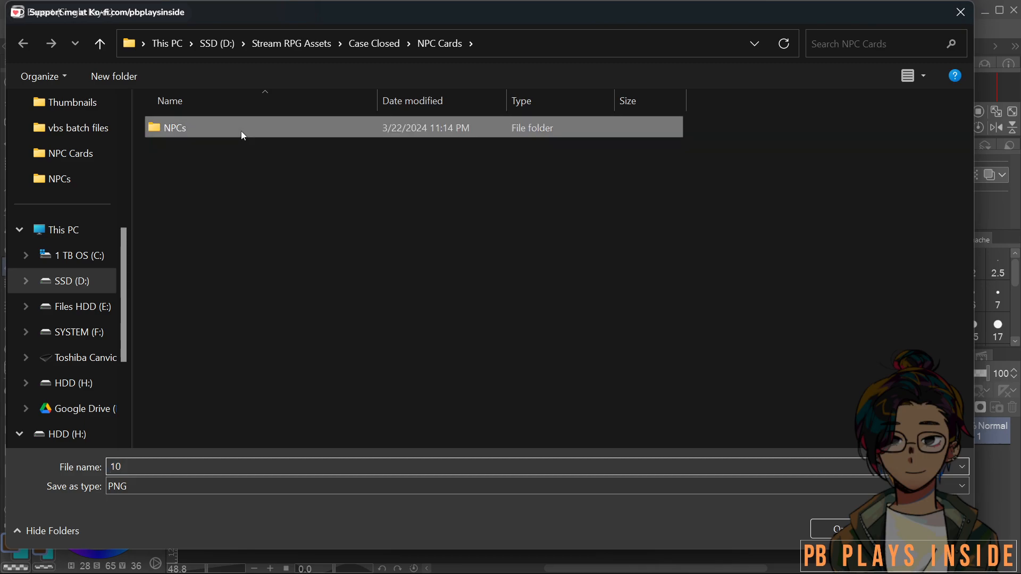
double_click(241, 131)
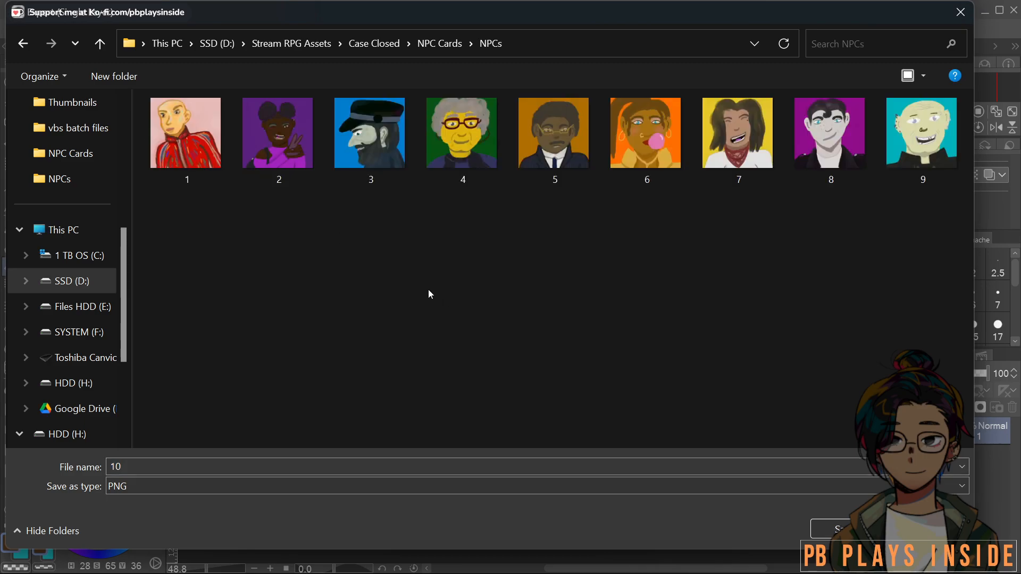
click(858, 529)
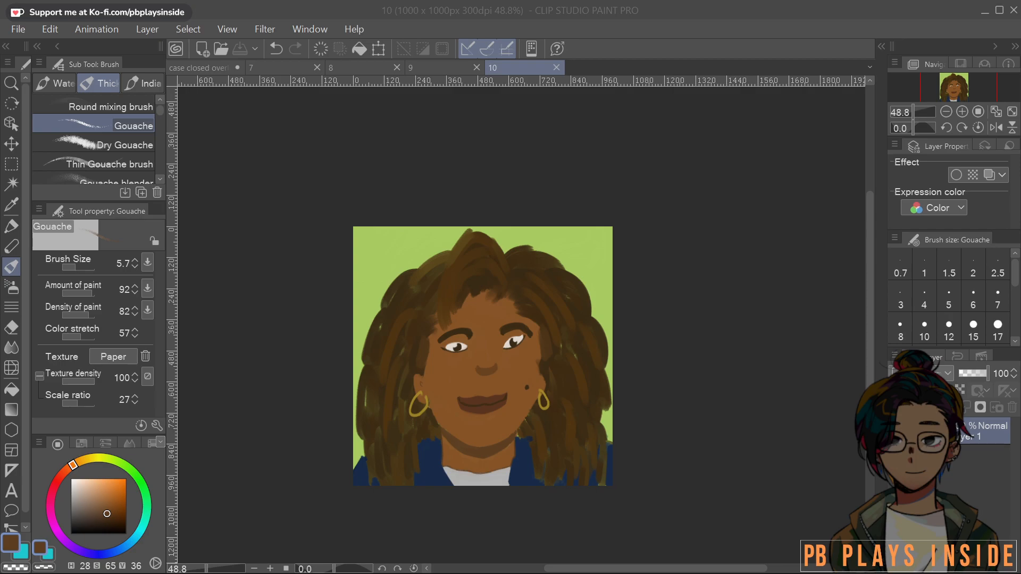
Create a new 1000 x 1000 px illustration at 300 dpi
scroll(200, 212, up, 2)
scroll(201, 212, down, 1)
scroll(485, 221, up, 2)
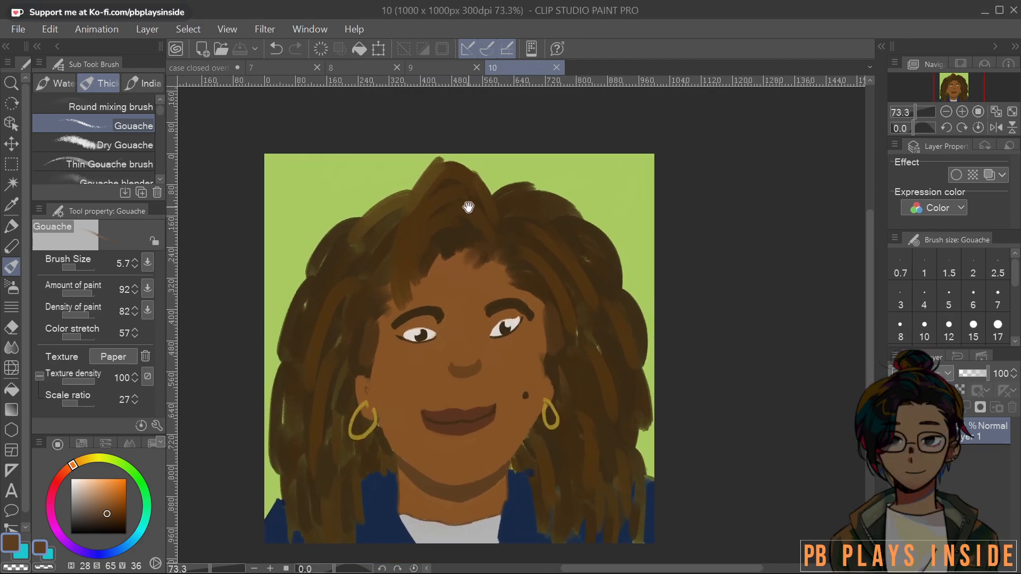
click(13, 28)
click(113, 13)
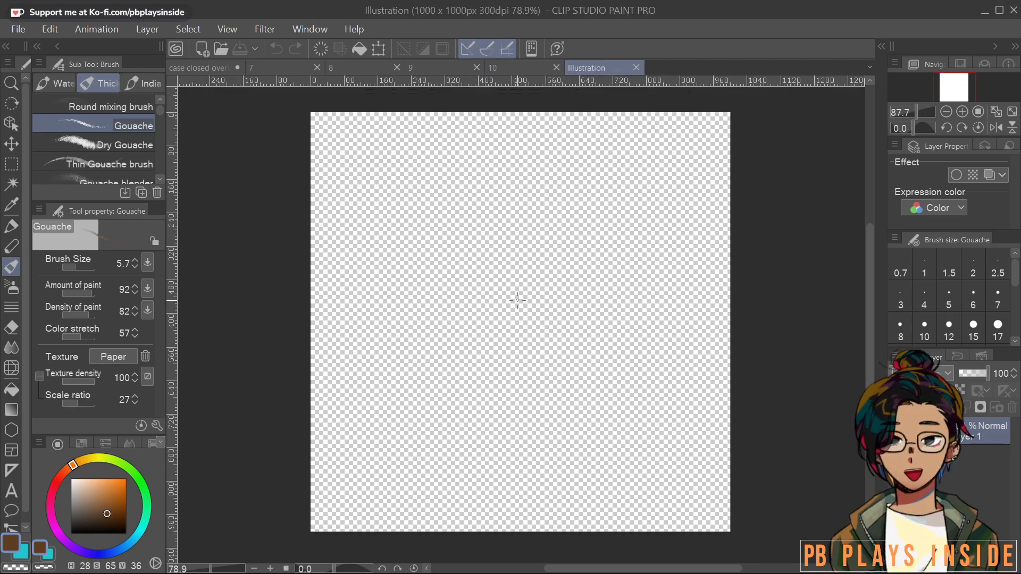
Cover the whole canvas in magenta (H 312, S 55, V 66) with the Gouache brush at size 154.3
mouse_move(103, 458)
mouse_down()
mouse_move(145, 492)
mouse_move(96, 493)
mouse_up()
drag(60, 534, 53, 522)
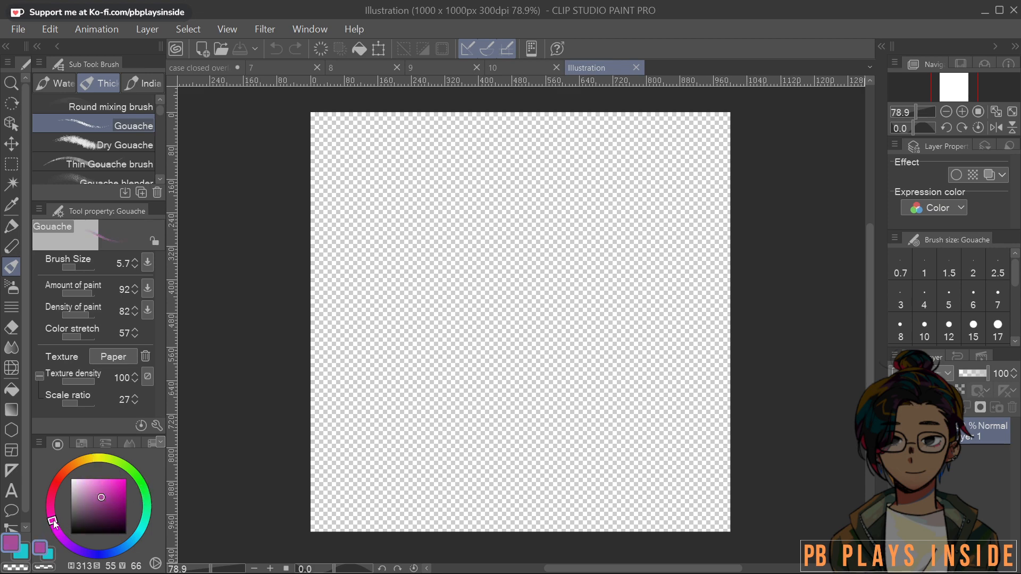
ctrl+alt+drag(560, 392, 583, 367)
mouse_move(653, 262)
mouse_down()
mouse_move(538, 407)
mouse_move(579, 208)
mouse_move(468, 143)
mouse_move(383, 304)
mouse_move(468, 144)
mouse_move(441, 111)
mouse_move(365, 123)
mouse_move(337, 95)
mouse_up()
mouse_move(398, 319)
mouse_down()
mouse_move(378, 340)
mouse_move(424, 308)
mouse_move(285, 411)
mouse_move(433, 146)
mouse_move(410, 468)
mouse_move(616, 285)
mouse_move(468, 531)
mouse_move(734, 340)
mouse_move(729, 383)
mouse_move(752, 440)
mouse_move(700, 518)
mouse_move(718, 232)
mouse_move(677, 229)
mouse_up()
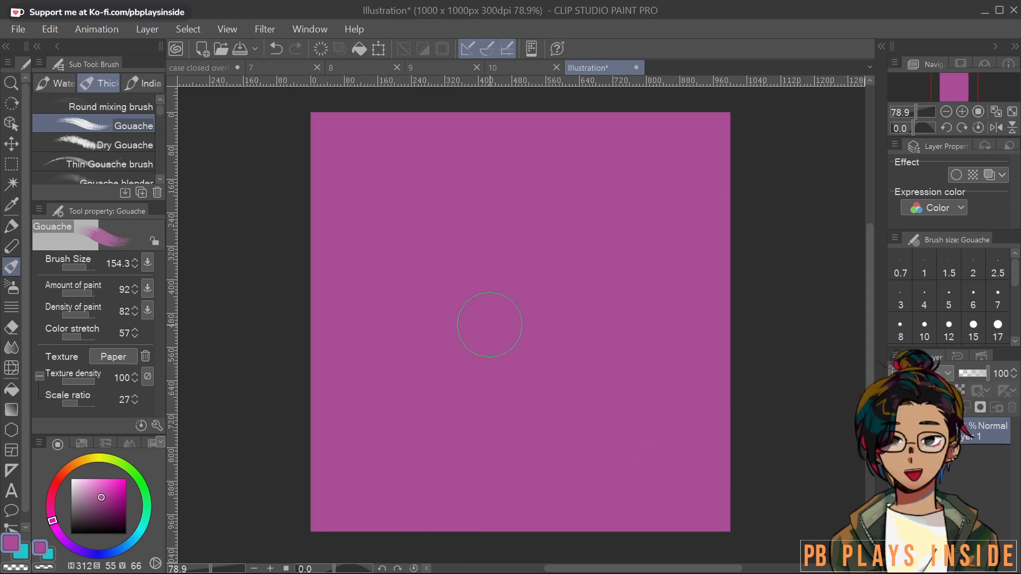
Try yellowish skin tones such as H 49, S 38, V 55 and H 49, S 31, V 82, undoing each test stroke
click(89, 458)
drag(101, 492, 96, 487)
mouse_move(558, 253)
mouse_down()
mouse_move(497, 317)
mouse_move(504, 306)
mouse_up()
key(ctrl+z)
click(94, 502)
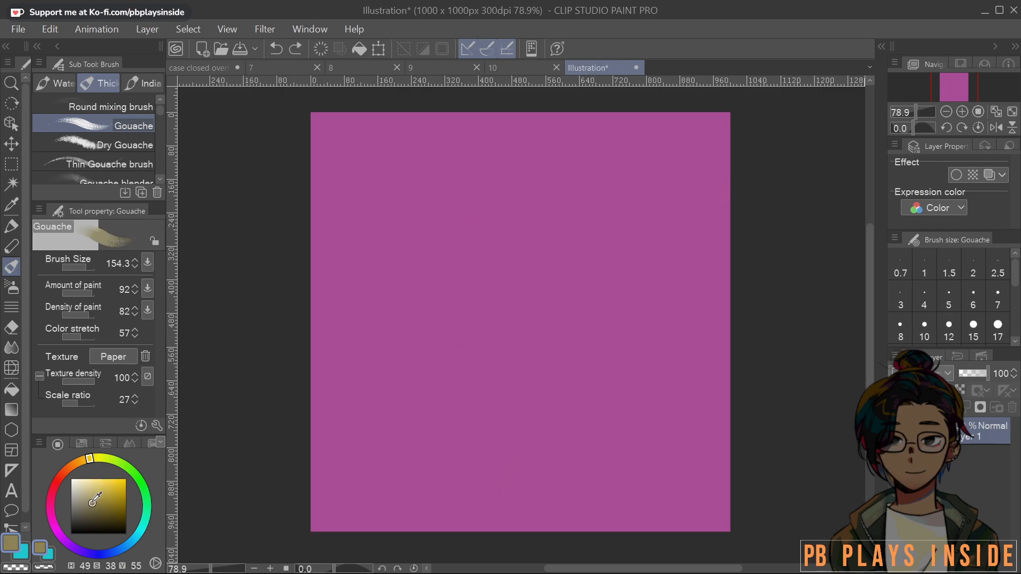
mouse_move(511, 267)
mouse_down()
mouse_move(490, 342)
mouse_move(541, 171)
mouse_up()
key(ctrl+z)
click(80, 488)
mouse_move(524, 302)
mouse_down()
mouse_move(550, 340)
mouse_move(561, 305)
mouse_move(544, 272)
mouse_move(553, 281)
mouse_move(520, 316)
mouse_up()
key(ctrl+z)
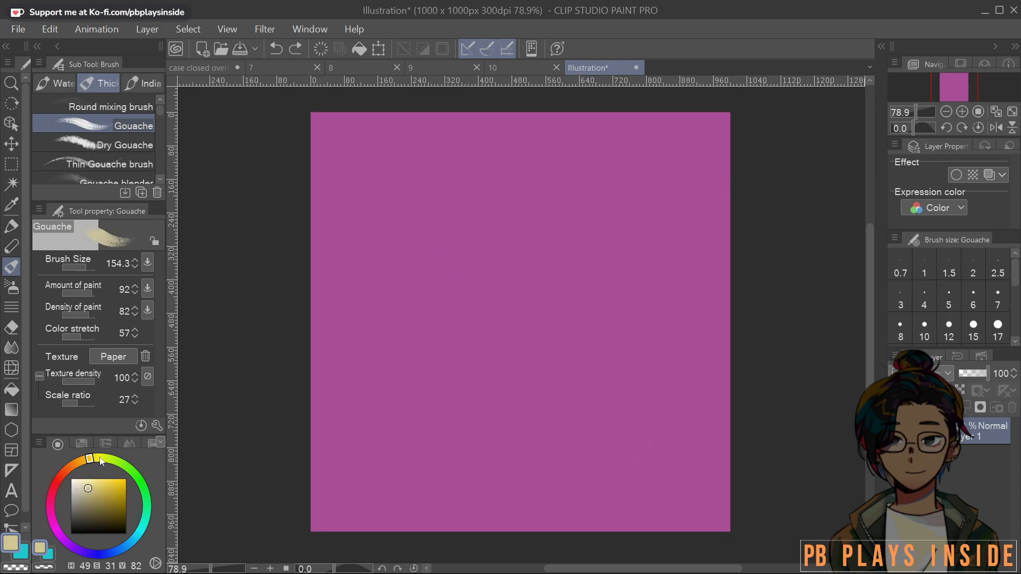
Block in a large rounded face in pale cream (H 49, S 23, V 92) with the Gouache brush at size 154.3
click(83, 483)
mouse_move(573, 250)
mouse_down()
mouse_move(550, 261)
mouse_move(479, 246)
mouse_move(497, 228)
mouse_move(546, 281)
mouse_move(492, 244)
mouse_move(447, 344)
mouse_move(438, 314)
mouse_move(453, 302)
mouse_move(433, 353)
mouse_move(461, 422)
mouse_move(564, 349)
mouse_move(566, 278)
mouse_move(554, 391)
mouse_move(484, 417)
mouse_move(509, 393)
mouse_move(483, 267)
mouse_move(413, 276)
mouse_move(473, 285)
mouse_move(522, 225)
mouse_move(506, 206)
mouse_move(502, 262)
mouse_move(584, 248)
mouse_move(577, 201)
mouse_move(573, 358)
mouse_move(490, 410)
mouse_move(429, 424)
mouse_move(428, 368)
mouse_move(404, 270)
mouse_move(484, 186)
mouse_move(536, 174)
mouse_up()
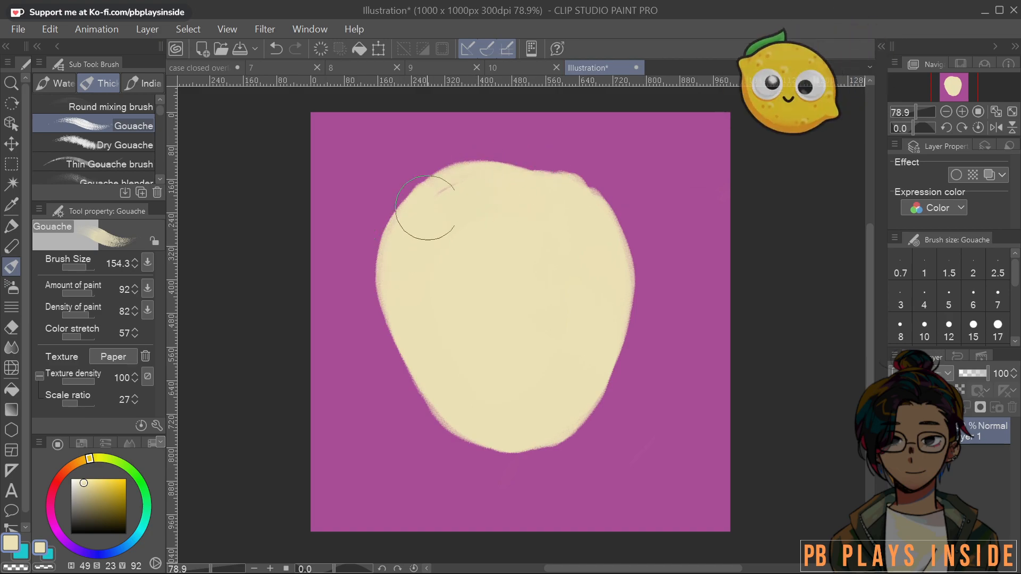
mouse_move(548, 223)
mouse_down()
mouse_move(628, 224)
mouse_move(618, 223)
mouse_move(600, 260)
mouse_move(621, 209)
mouse_move(630, 289)
mouse_move(634, 237)
mouse_move(578, 413)
mouse_move(615, 321)
mouse_move(558, 423)
mouse_move(467, 367)
mouse_up()
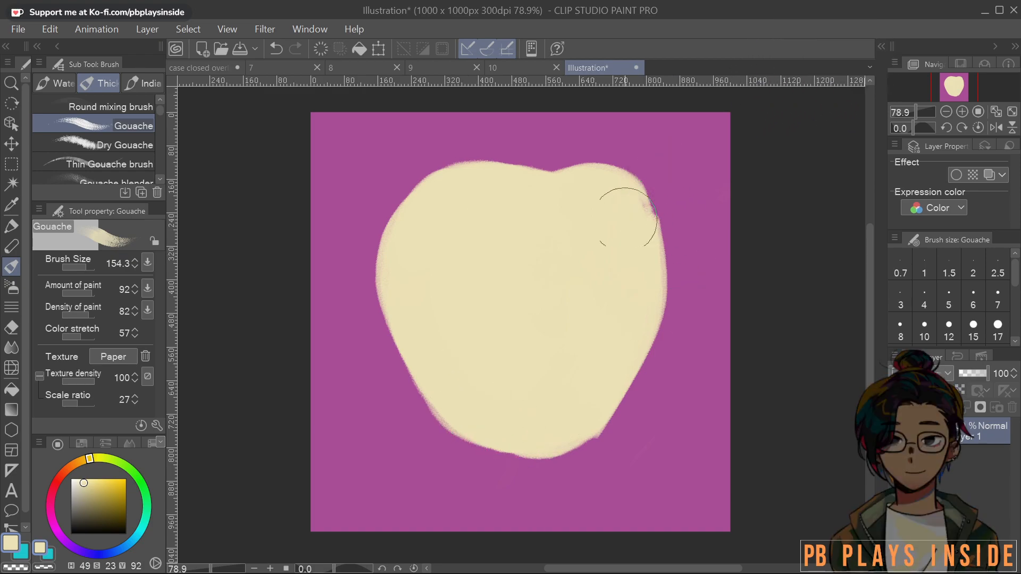
mouse_move(638, 227)
mouse_down()
mouse_move(632, 212)
mouse_move(638, 272)
mouse_up()
drag(505, 430, 524, 397)
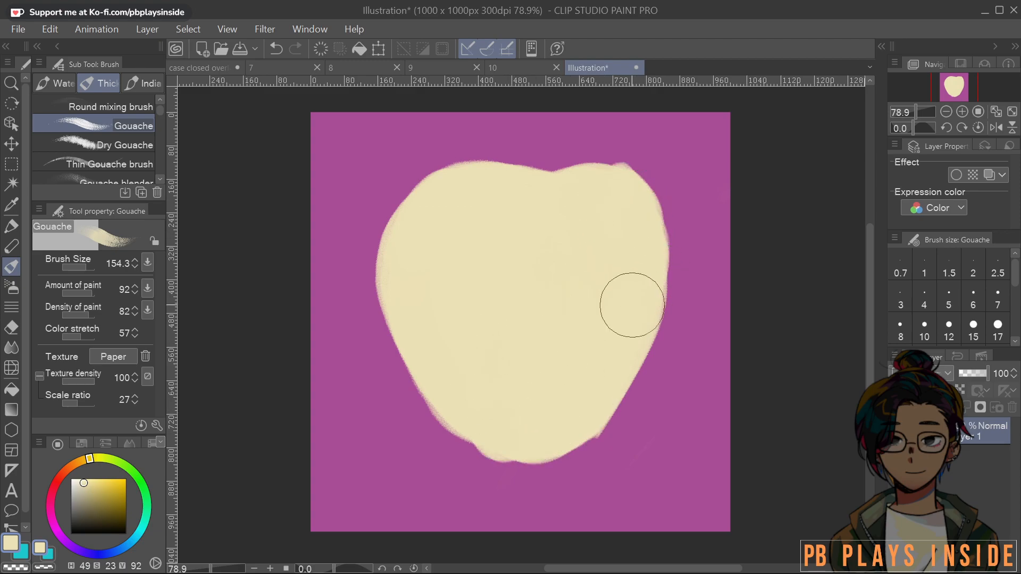
Reshape the chin and the face's upper right edge at brush size 78.7, trimming with sampled magenta and patching with cream
key(bracketleft)
key(bracketleft)
key(bracketleft)
mouse_move(438, 423)
mouse_down()
mouse_move(481, 457)
mouse_move(540, 480)
mouse_move(425, 431)
mouse_move(488, 469)
mouse_move(629, 437)
mouse_up()
alt+click(663, 417)
drag(583, 460, 655, 375)
mouse_move(626, 146)
mouse_down()
mouse_move(674, 193)
mouse_move(637, 173)
mouse_move(652, 170)
mouse_move(660, 177)
mouse_move(604, 154)
mouse_move(676, 200)
mouse_up()
alt+click(609, 200)
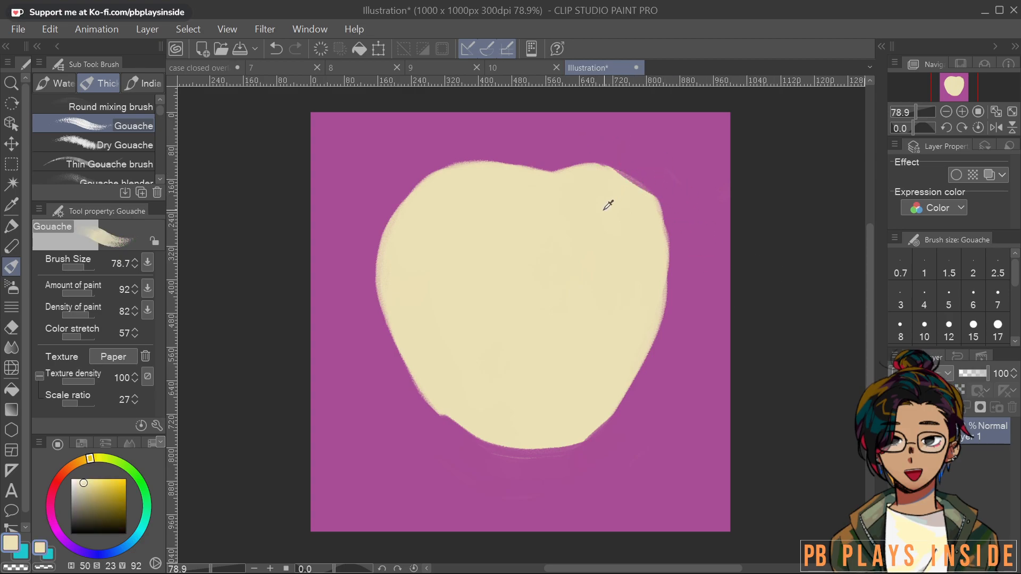
drag(599, 187, 631, 186)
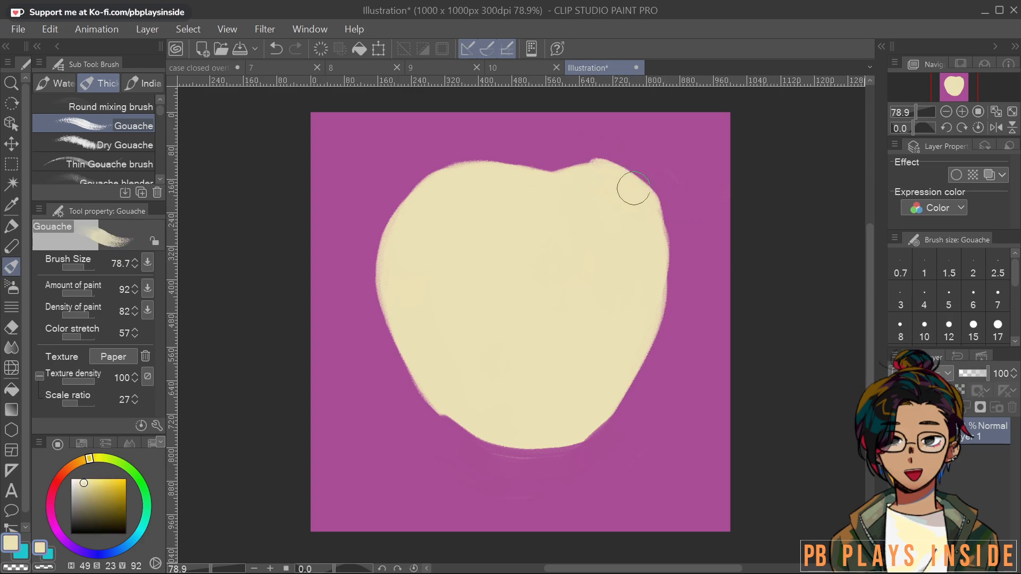
Fill out the jaw, the right cheek and the right side of the forehead with cream strokes
mouse_move(477, 431)
mouse_down()
mouse_move(558, 438)
mouse_move(650, 381)
mouse_up()
mouse_move(648, 293)
mouse_down()
mouse_move(628, 386)
mouse_move(606, 416)
mouse_move(571, 418)
mouse_up()
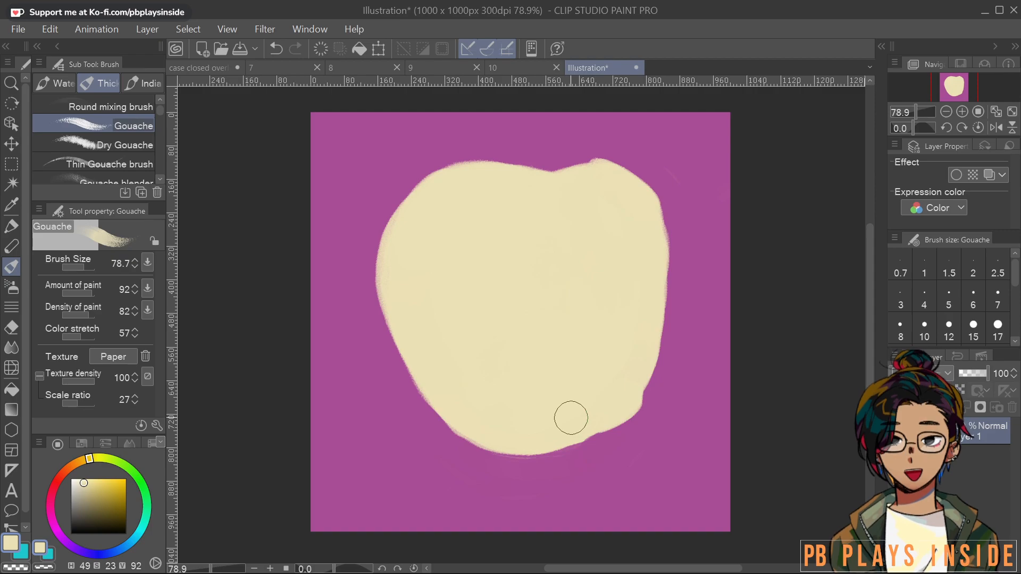
mouse_move(634, 358)
mouse_down()
mouse_move(625, 403)
mouse_move(573, 425)
mouse_up()
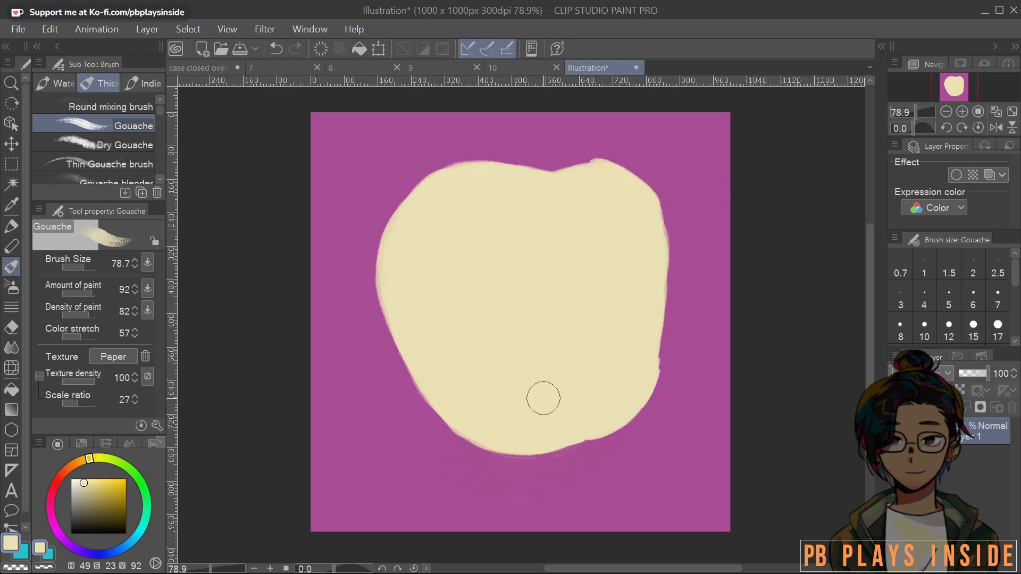
mouse_move(649, 231)
mouse_down()
mouse_move(651, 346)
mouse_move(622, 402)
mouse_move(587, 434)
mouse_move(532, 443)
mouse_move(477, 410)
mouse_up()
mouse_move(558, 196)
mouse_down()
mouse_move(552, 176)
mouse_move(582, 165)
mouse_move(610, 165)
mouse_move(638, 186)
mouse_move(652, 231)
mouse_move(647, 266)
mouse_move(609, 175)
mouse_up()
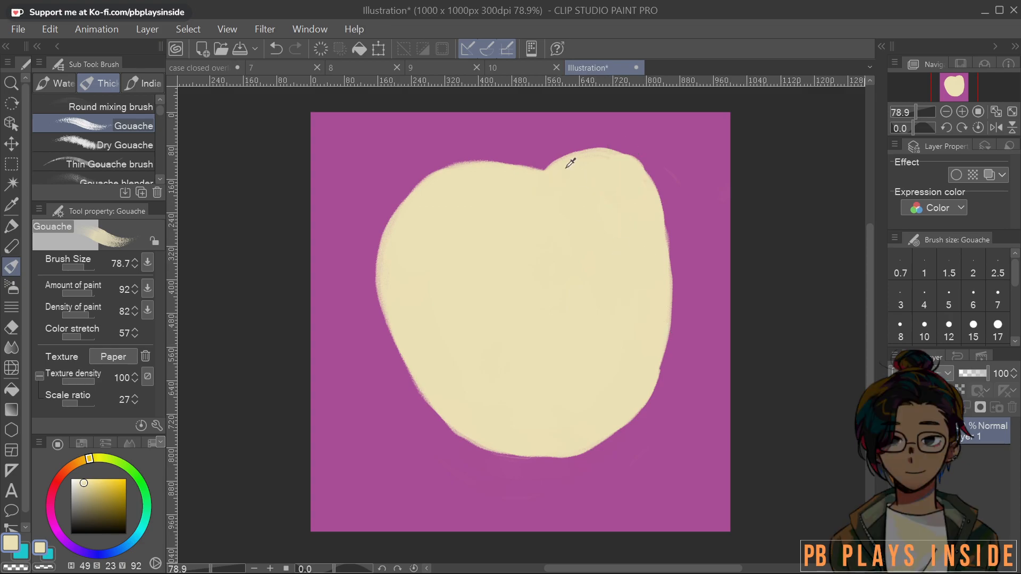
Trim the top and left side of the face with the sampled magenta (H 312, S 55, V 66)
alt+click(550, 141)
mouse_move(545, 156)
mouse_down()
mouse_move(639, 155)
mouse_move(669, 198)
mouse_move(599, 163)
mouse_move(459, 165)
mouse_move(408, 185)
mouse_move(370, 257)
mouse_move(408, 377)
mouse_up()
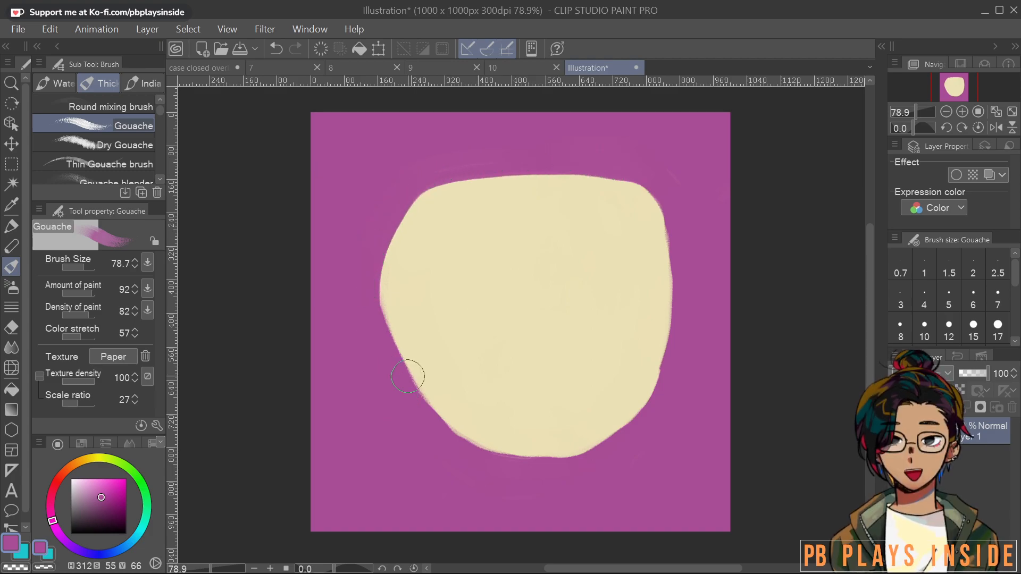
mouse_move(368, 255)
mouse_down()
mouse_move(418, 403)
mouse_move(374, 247)
mouse_move(383, 351)
mouse_move(386, 240)
mouse_move(381, 267)
mouse_move(423, 426)
mouse_up()
Rebuild the forehead and right side in sampled cream, and smooth the upper right outline with background magenta
alt+click(603, 333)
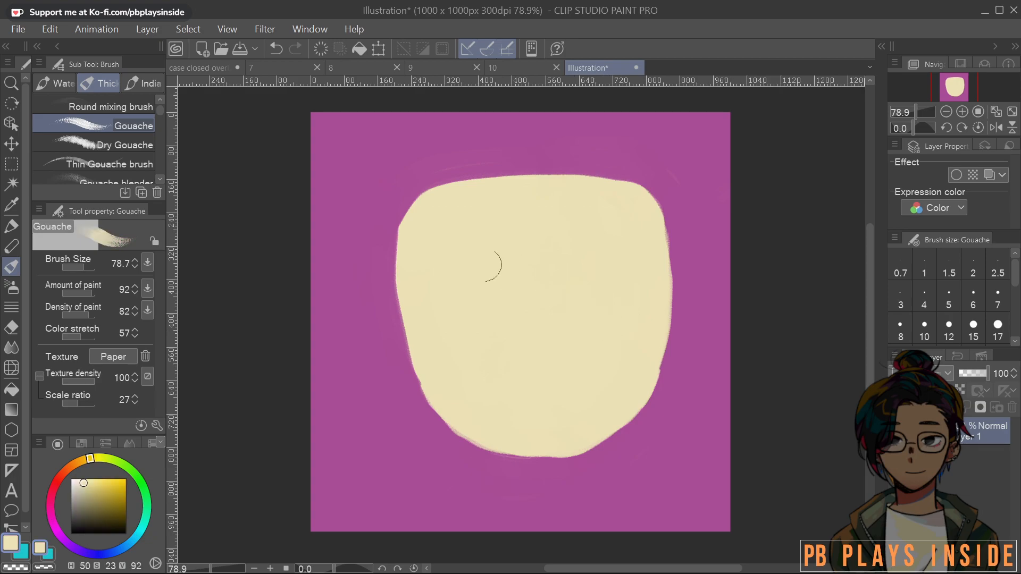
mouse_move(411, 228)
mouse_down()
mouse_move(458, 187)
mouse_move(550, 186)
mouse_up()
mouse_move(483, 201)
mouse_down()
mouse_move(592, 170)
mouse_move(643, 185)
mouse_move(586, 179)
mouse_move(652, 199)
mouse_move(639, 173)
mouse_move(650, 238)
mouse_move(659, 223)
mouse_move(646, 182)
mouse_move(665, 303)
mouse_move(658, 232)
mouse_move(658, 336)
mouse_move(645, 235)
mouse_up()
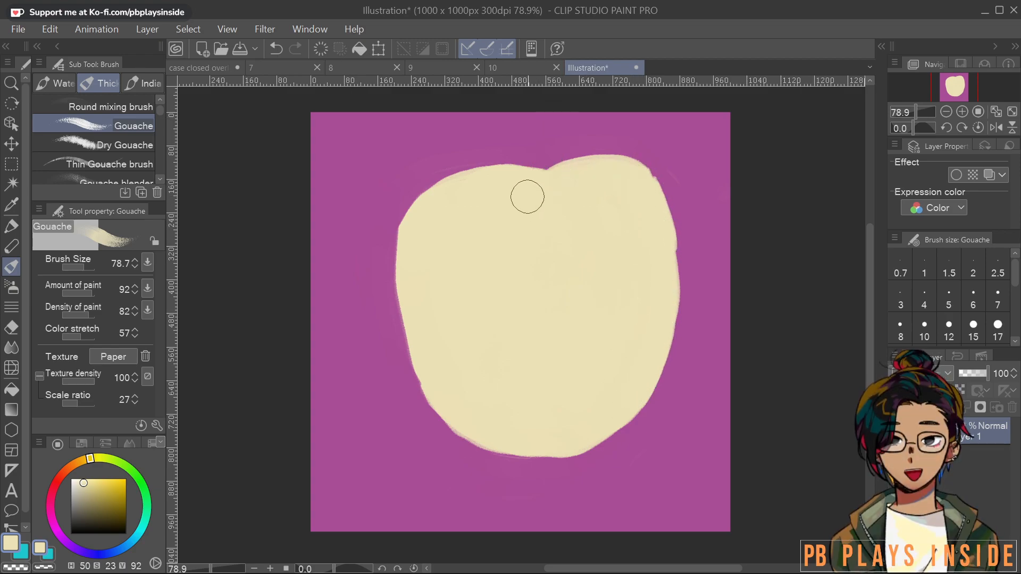
mouse_move(418, 233)
mouse_down()
mouse_move(426, 206)
mouse_move(457, 183)
mouse_move(503, 179)
mouse_move(540, 197)
mouse_move(600, 168)
mouse_up()
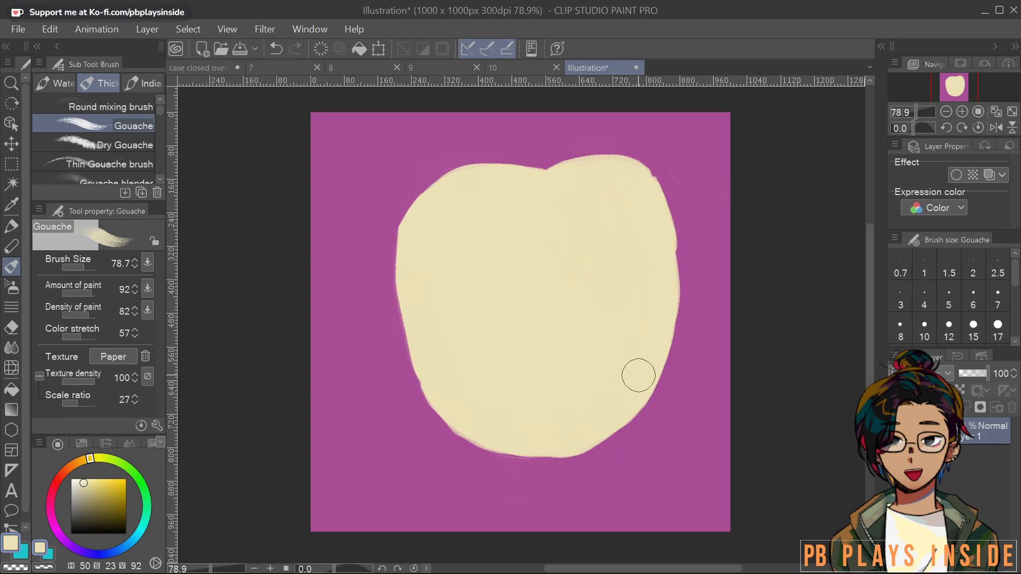
alt+click(632, 119)
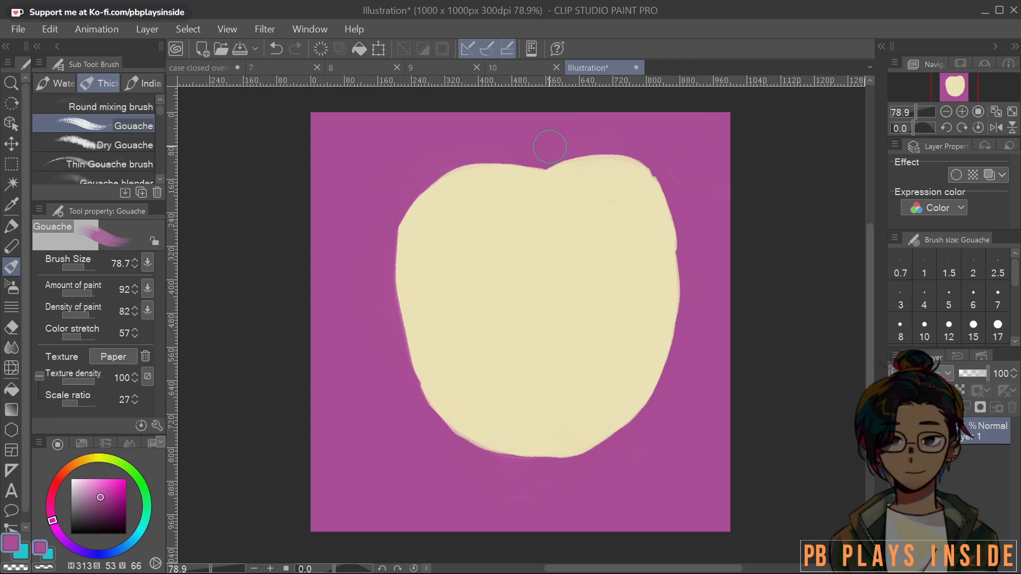
mouse_move(584, 142)
mouse_down()
mouse_move(633, 149)
mouse_move(669, 183)
mouse_move(683, 223)
mouse_up()
alt+click(568, 393)
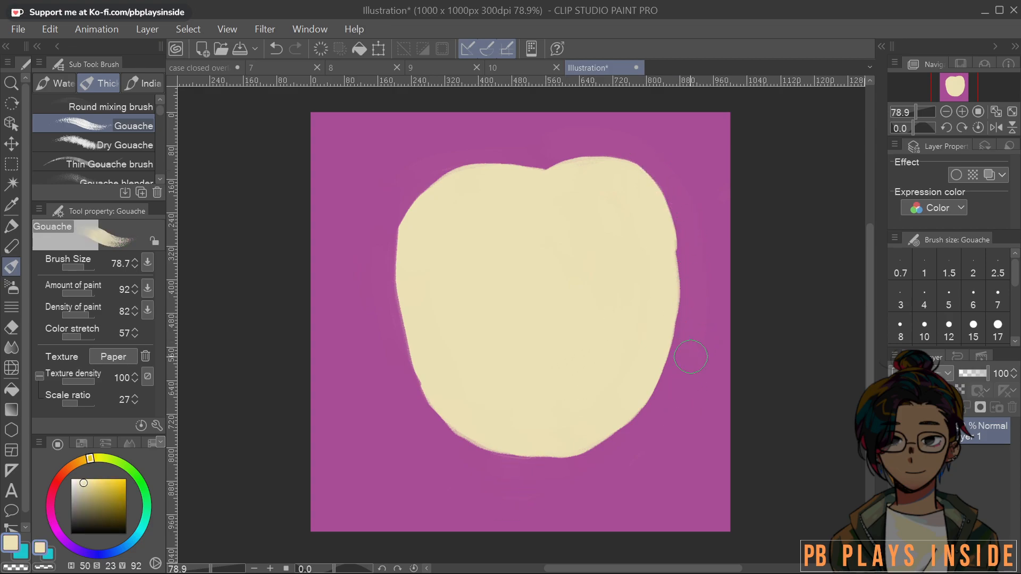
Paint dark hair (H 50, S 19, V 28) at brush size 80, running from a central parting down both sides of the face
drag(101, 523, 84, 516)
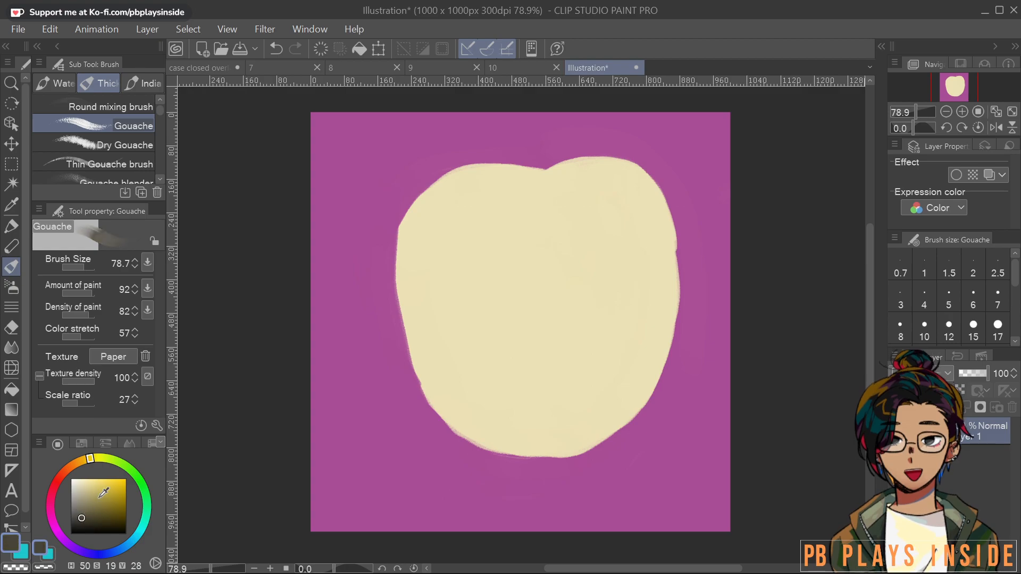
key(bracketleft)
key(bracketleft)
key(bracketleft)
key(bracketleft)
key(bracketleft)
key(bracketleft)
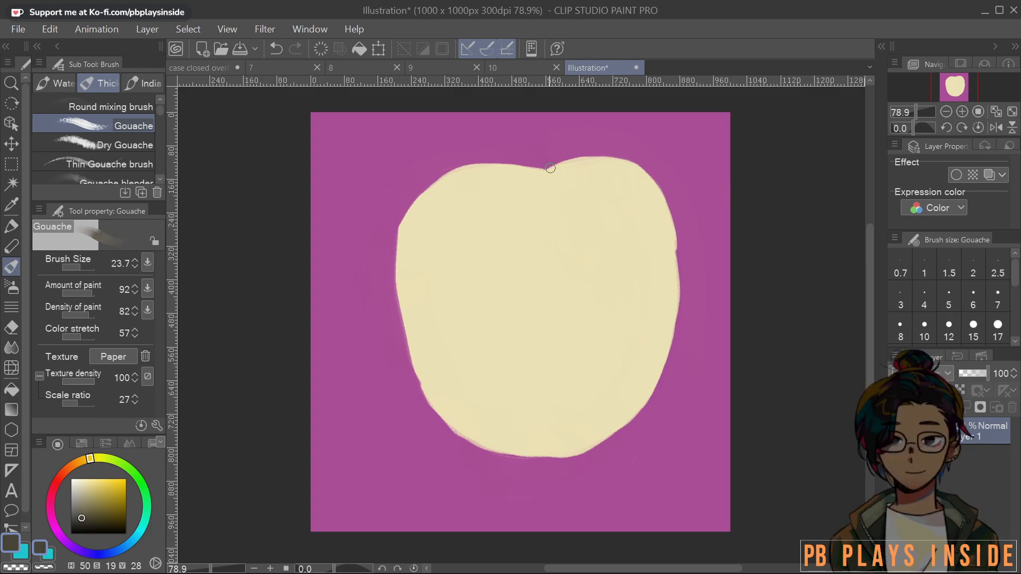
key(bracketright)
key(bracketright)
key(bracketright)
key(bracketright)
key(bracketright)
key(bracketright)
mouse_move(543, 175)
mouse_down()
mouse_move(566, 166)
mouse_move(617, 173)
mouse_move(661, 210)
mouse_move(684, 363)
mouse_move(681, 399)
mouse_move(677, 357)
mouse_move(679, 408)
mouse_move(678, 379)
mouse_move(677, 412)
mouse_move(652, 396)
mouse_up()
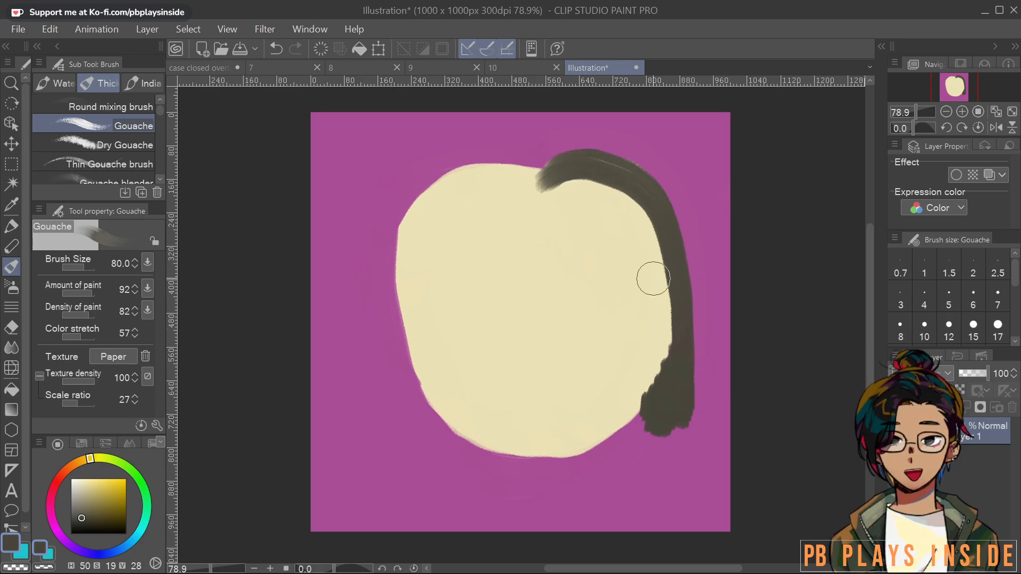
mouse_move(558, 160)
mouse_down()
mouse_move(624, 160)
mouse_move(669, 191)
mouse_move(700, 305)
mouse_move(711, 408)
mouse_move(696, 345)
mouse_move(698, 414)
mouse_move(718, 397)
mouse_move(713, 316)
mouse_move(660, 170)
mouse_move(609, 137)
mouse_move(565, 141)
mouse_move(537, 169)
mouse_move(459, 169)
mouse_move(409, 218)
mouse_move(392, 283)
mouse_move(394, 433)
mouse_up()
mouse_move(538, 175)
mouse_down()
mouse_move(466, 199)
mouse_move(398, 299)
mouse_move(404, 421)
mouse_move(390, 447)
mouse_move(379, 446)
mouse_move(372, 321)
mouse_move(385, 244)
mouse_move(413, 187)
mouse_move(469, 151)
mouse_move(552, 157)
mouse_move(504, 133)
mouse_move(449, 145)
mouse_move(379, 231)
mouse_move(352, 328)
mouse_move(370, 485)
mouse_move(395, 420)
mouse_up()
Thicken the hair outward over the crown and sides, undoing the outermost strokes
mouse_move(522, 133)
mouse_down()
mouse_move(371, 217)
mouse_move(343, 368)
mouse_move(356, 482)
mouse_move(550, 122)
mouse_move(601, 112)
mouse_move(652, 131)
mouse_move(694, 164)
mouse_move(725, 235)
mouse_move(737, 379)
mouse_up()
mouse_move(639, 144)
mouse_down()
mouse_move(713, 276)
mouse_move(681, 178)
mouse_move(700, 217)
mouse_up()
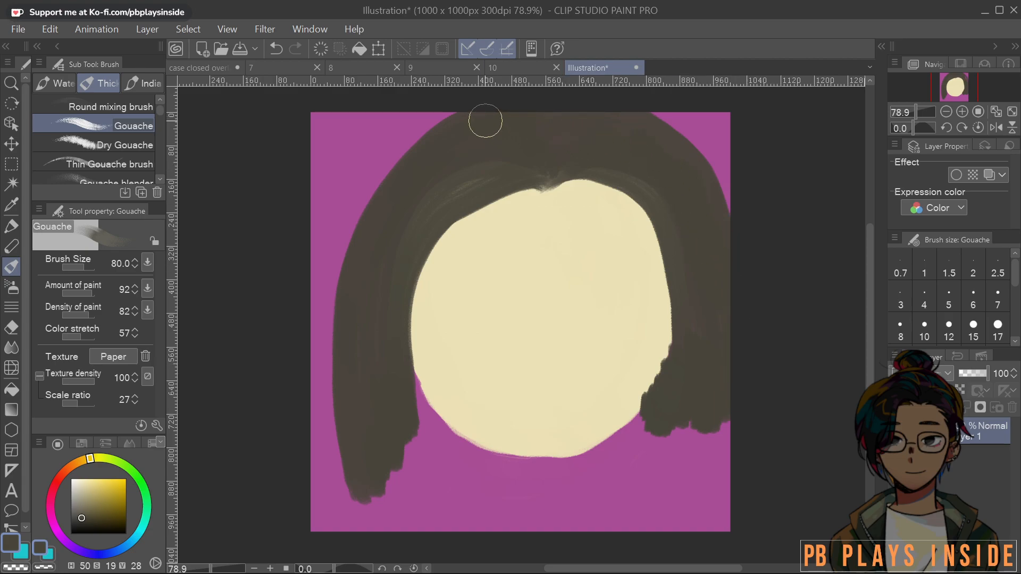
key(ctrl+z)
key(ctrl+z)
key(ctrl+z)
key(ctrl+z)
key(ctrl+z)
key(ctrl+z)
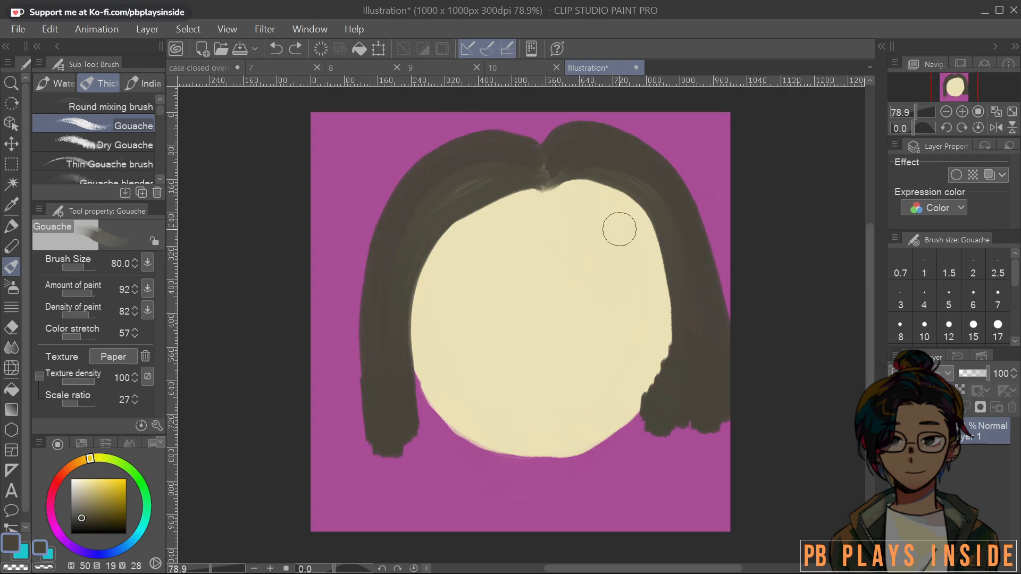
Select the whole painting, scale it to 86% width and 90% height, reposition it near the canvas centre and deselect
click(11, 164)
drag(282, 105, 684, 487)
click(607, 533)
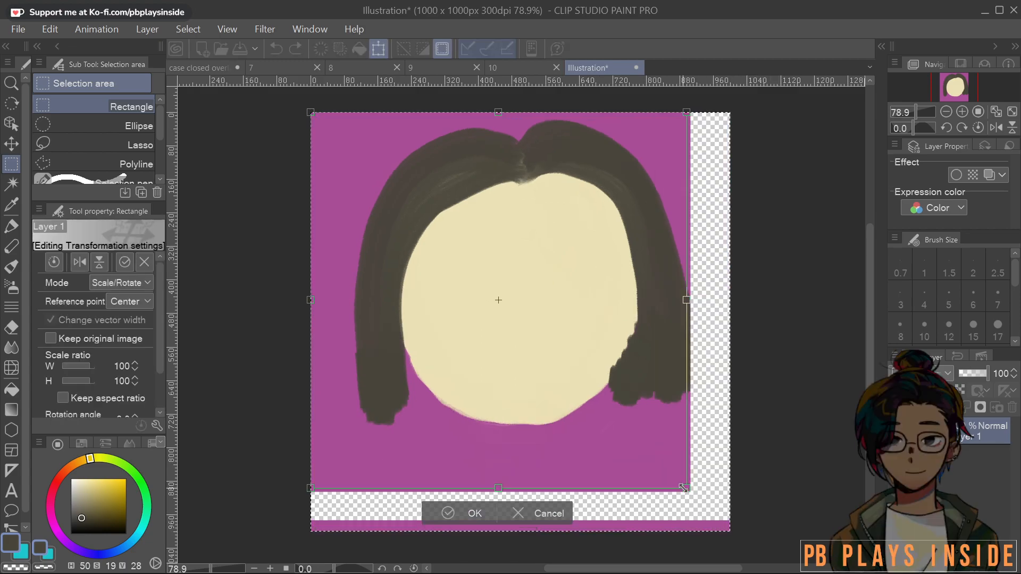
drag(564, 372, 588, 386)
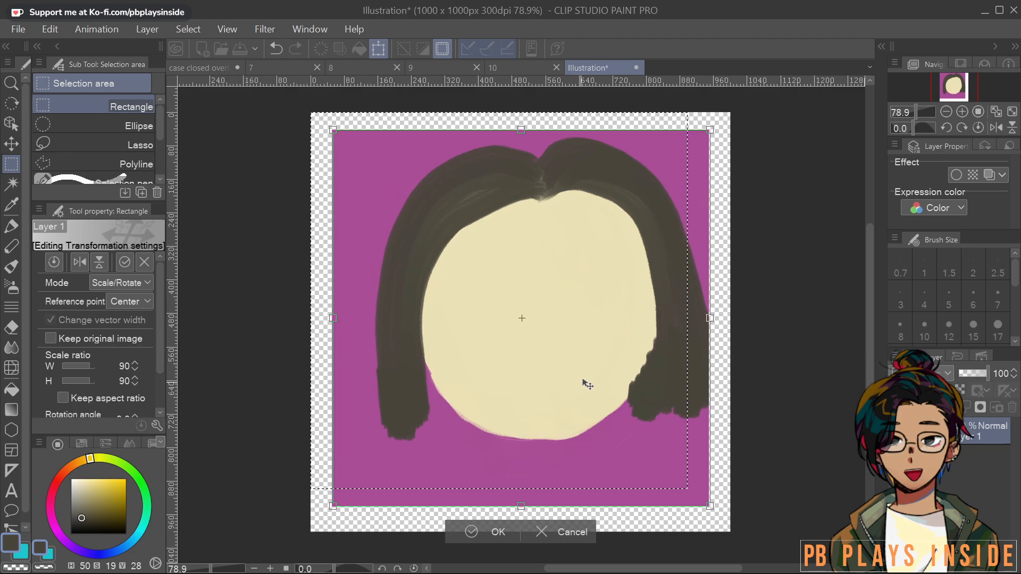
drag(709, 318, 694, 318)
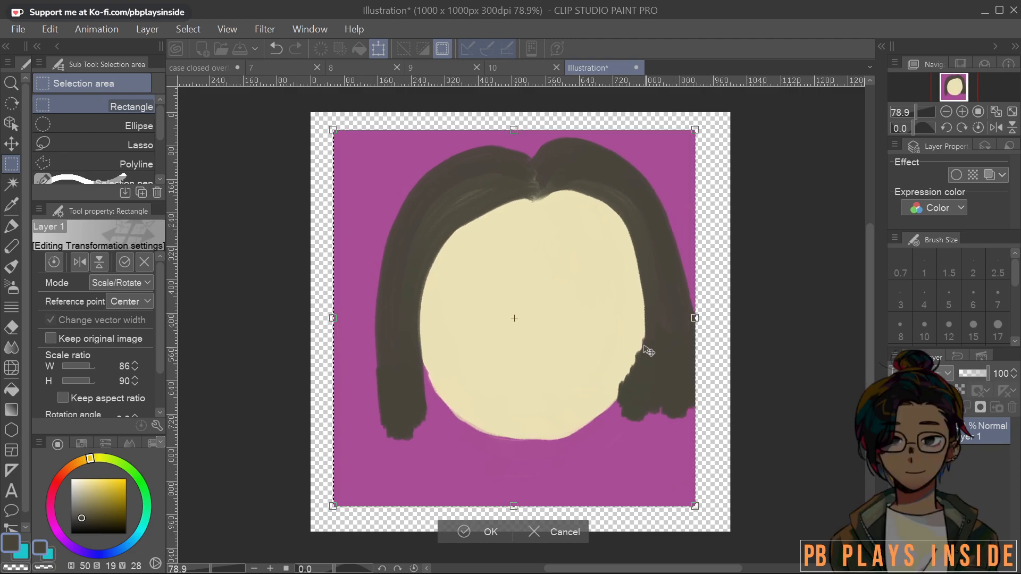
click(493, 531)
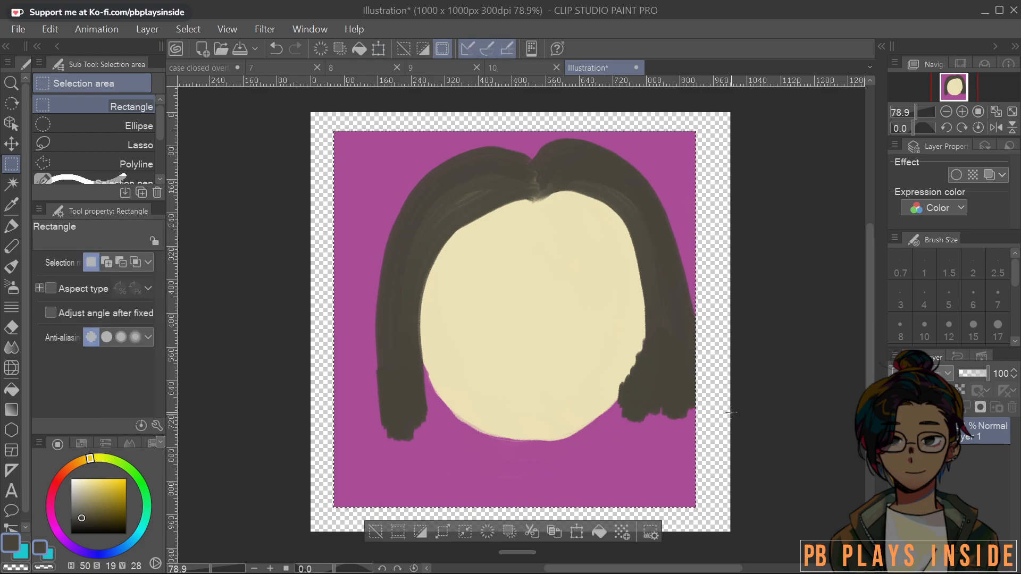
click(570, 390)
Fill the transparent border around the shrunken painting with the sampled magenta (H 312, S 55, V 66), using the Gouache brush
click(15, 269)
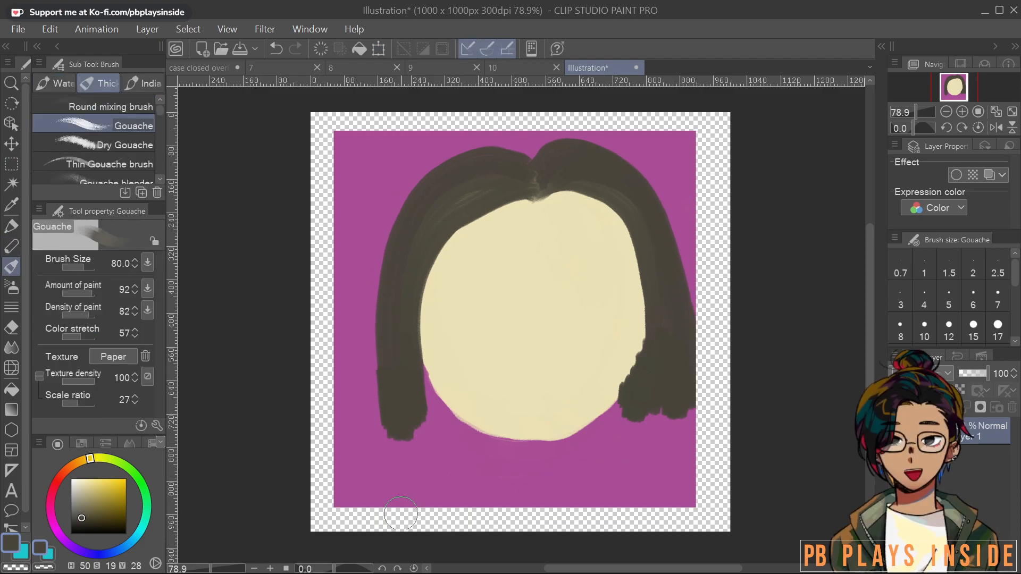
alt+click(431, 456)
mouse_move(447, 472)
mouse_down()
mouse_move(351, 518)
mouse_move(362, 489)
mouse_move(723, 519)
mouse_up()
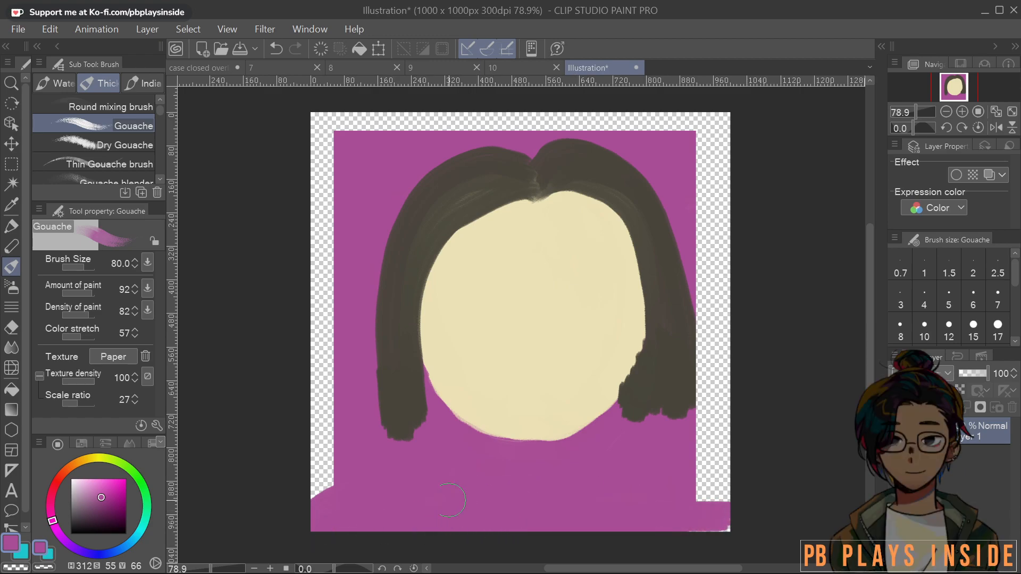
mouse_move(640, 509)
mouse_down()
mouse_move(715, 504)
mouse_move(694, 527)
mouse_move(750, 510)
mouse_move(701, 479)
mouse_move(715, 472)
mouse_move(726, 435)
mouse_move(703, 495)
mouse_move(698, 469)
mouse_move(699, 239)
mouse_move(725, 103)
mouse_move(724, 409)
mouse_up()
mouse_move(319, 500)
mouse_down()
mouse_move(329, 119)
mouse_move(609, 123)
mouse_up()
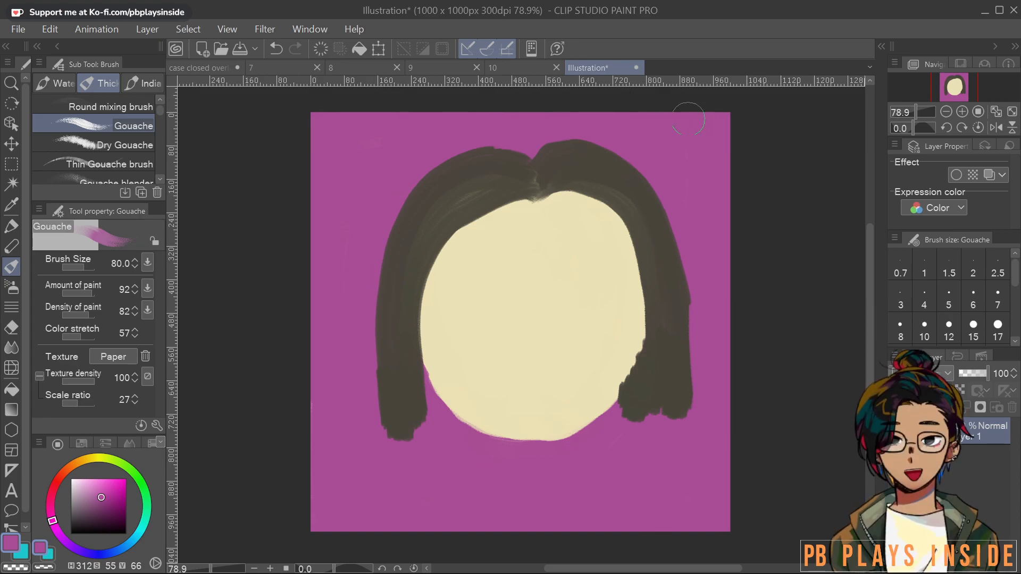
Narrow the face by painting both sides of the hair inward with the sampled dark tone (H 47, S 19, V 28)
alt+click(668, 367)
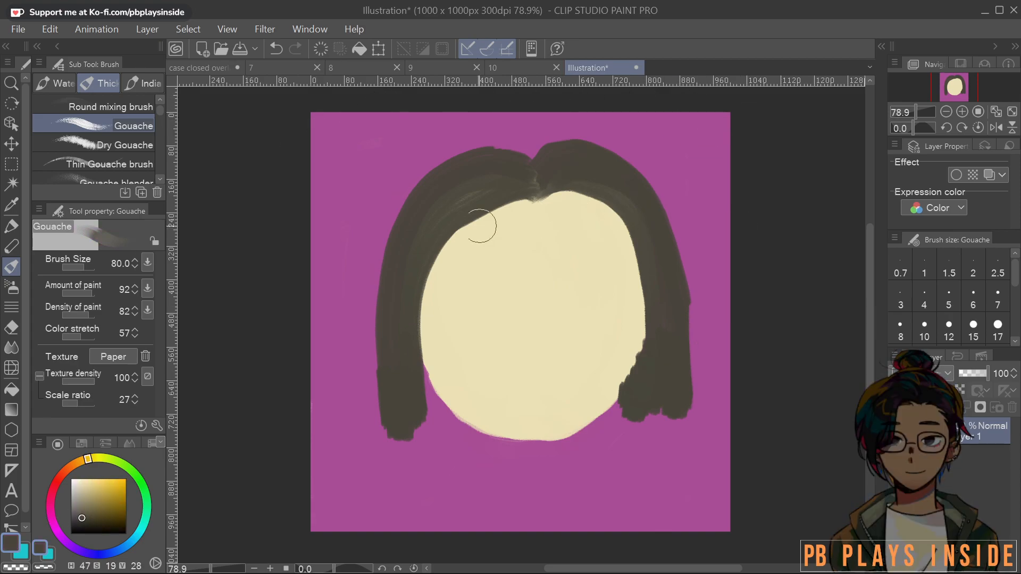
mouse_move(417, 274)
mouse_down()
mouse_move(425, 427)
mouse_move(427, 397)
mouse_move(444, 436)
mouse_move(418, 366)
mouse_move(429, 427)
mouse_move(409, 379)
mouse_move(415, 432)
mouse_up()
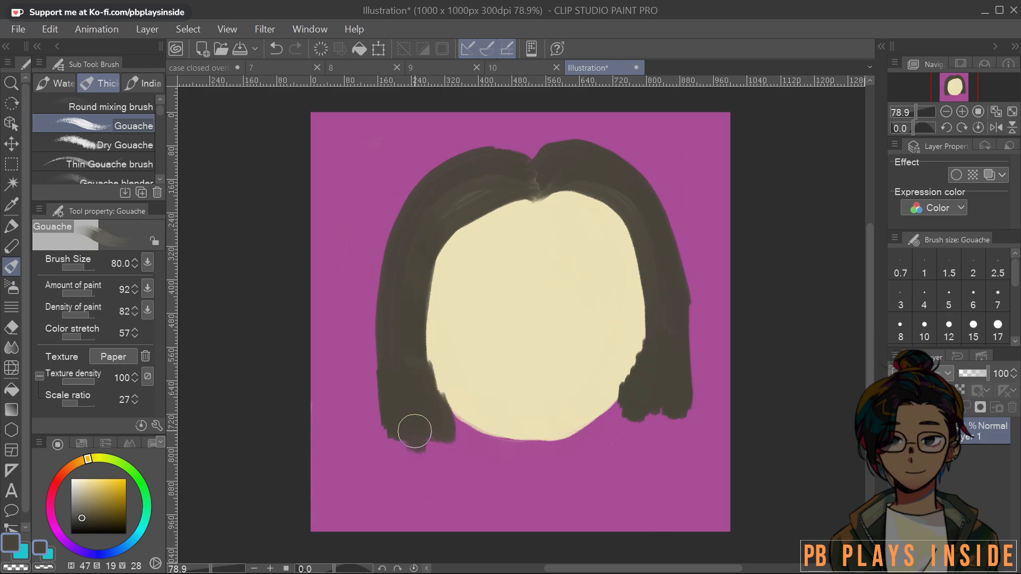
mouse_move(416, 252)
mouse_down()
mouse_move(425, 420)
mouse_move(416, 260)
mouse_move(441, 444)
mouse_up()
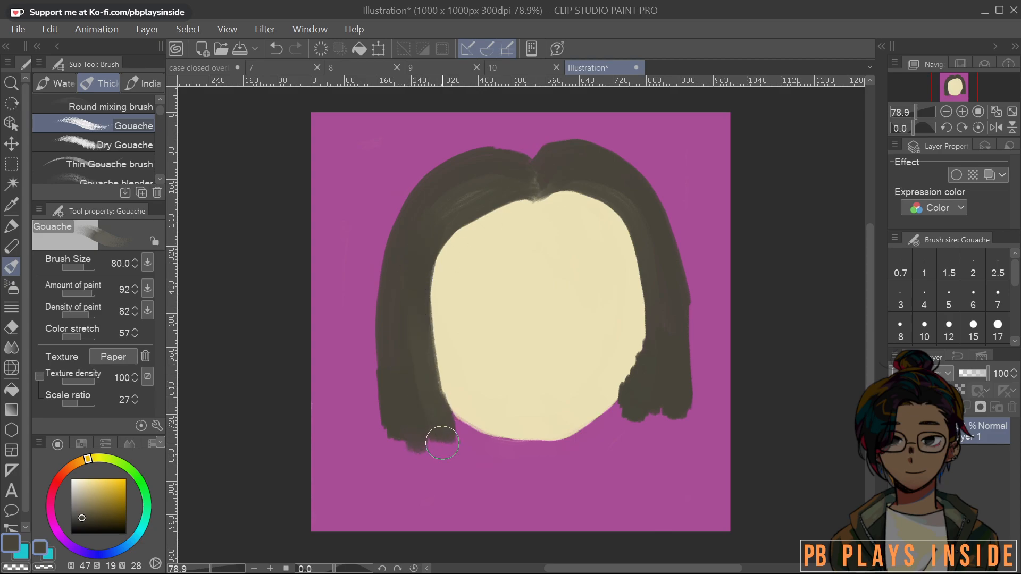
mouse_move(580, 185)
mouse_down()
mouse_move(641, 291)
mouse_move(641, 362)
mouse_up()
drag(627, 228, 626, 391)
drag(577, 182, 636, 263)
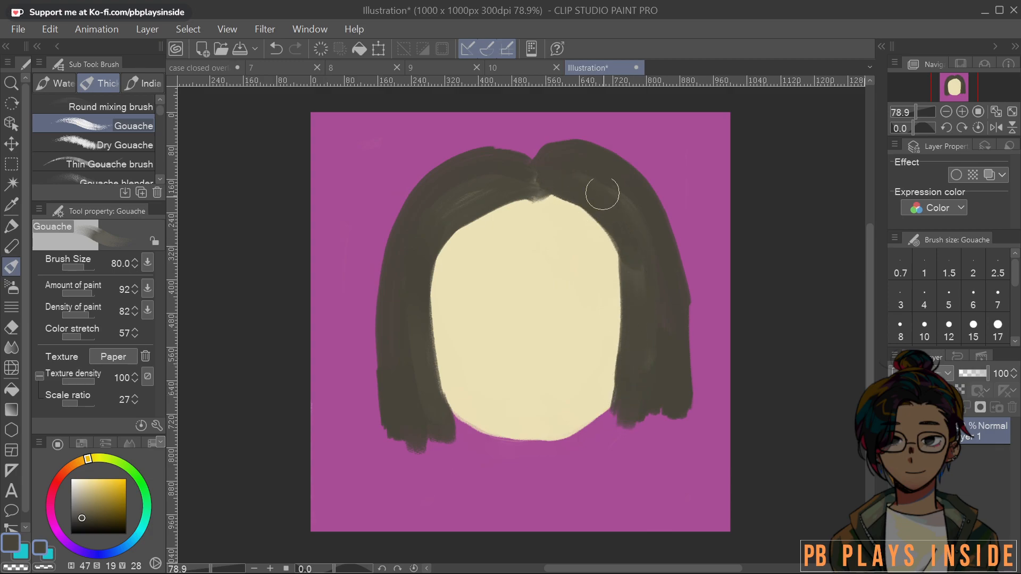
Add volume to the outer hair on both sides and lower the hairline across the forehead at the parting
mouse_move(516, 175)
mouse_down()
mouse_move(484, 150)
mouse_move(433, 180)
mouse_move(399, 226)
mouse_move(382, 295)
mouse_move(396, 434)
mouse_up()
mouse_move(550, 160)
mouse_down()
mouse_move(564, 144)
mouse_move(612, 151)
mouse_move(656, 187)
mouse_move(678, 246)
mouse_move(695, 378)
mouse_up()
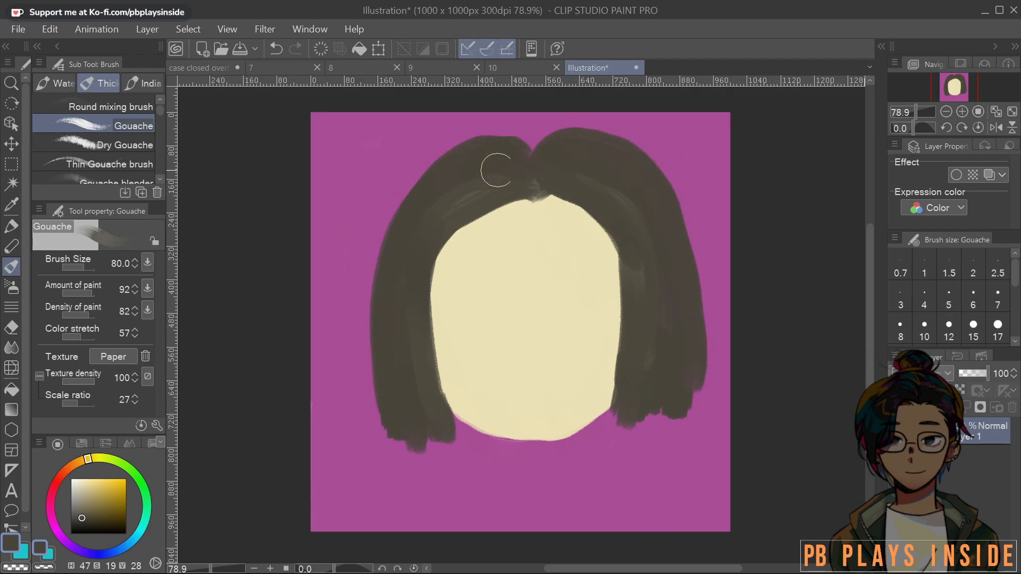
drag(495, 187, 573, 184)
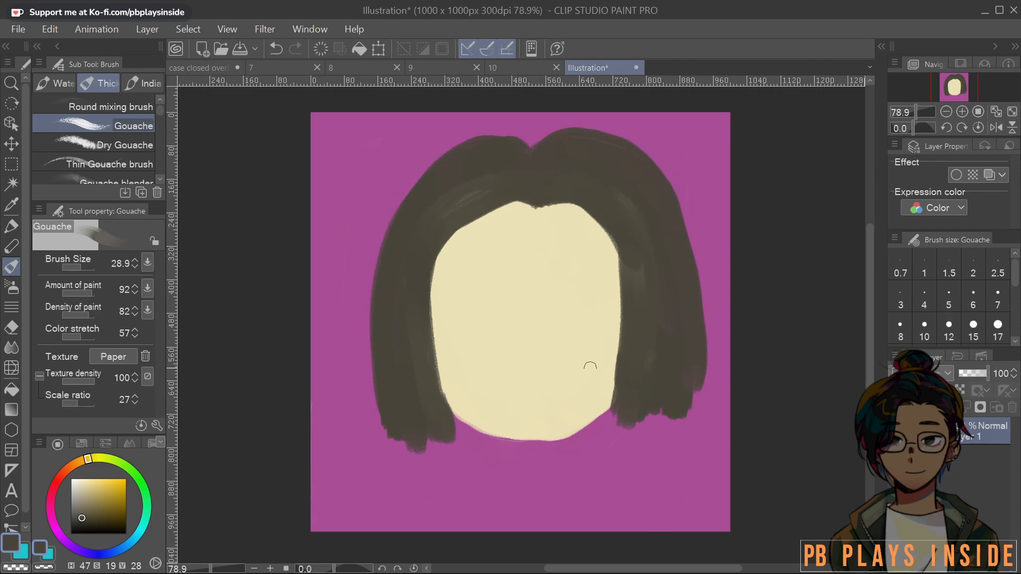
Paint two dark arched eyebrows at brush size 28.9, undoing the unwanted strokes
scroll(593, 362, up, 4)
drag(539, 190, 563, 355)
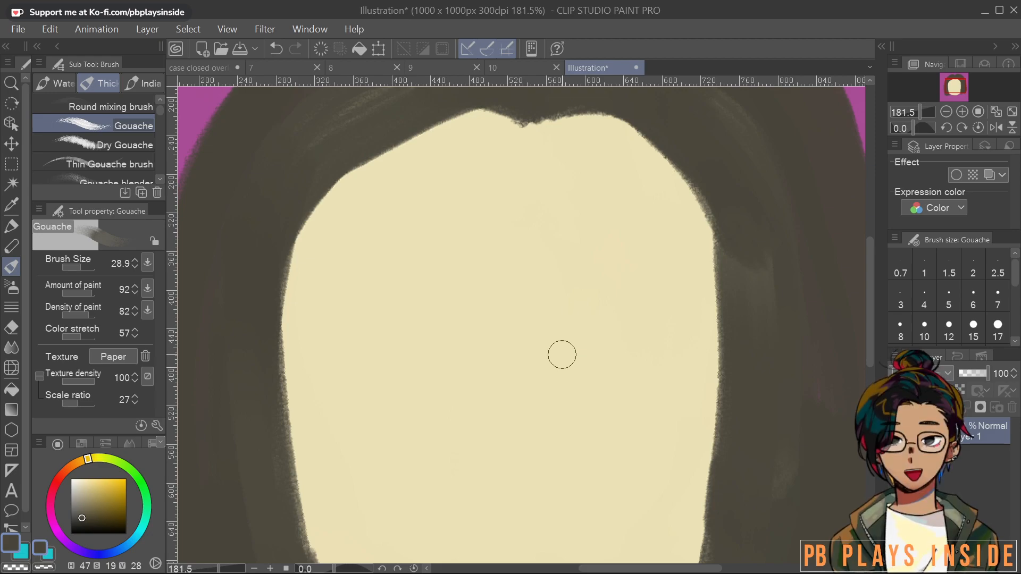
mouse_move(593, 233)
mouse_down()
mouse_move(662, 224)
mouse_move(594, 227)
mouse_move(613, 223)
mouse_move(572, 241)
mouse_move(670, 238)
mouse_move(579, 242)
mouse_move(676, 258)
mouse_move(644, 237)
mouse_move(592, 240)
mouse_move(683, 241)
mouse_move(621, 235)
mouse_move(685, 255)
mouse_move(657, 243)
mouse_move(566, 251)
mouse_move(580, 244)
mouse_move(566, 261)
mouse_move(587, 237)
mouse_move(631, 242)
mouse_up()
key(ctrl+z)
key(ctrl+z)
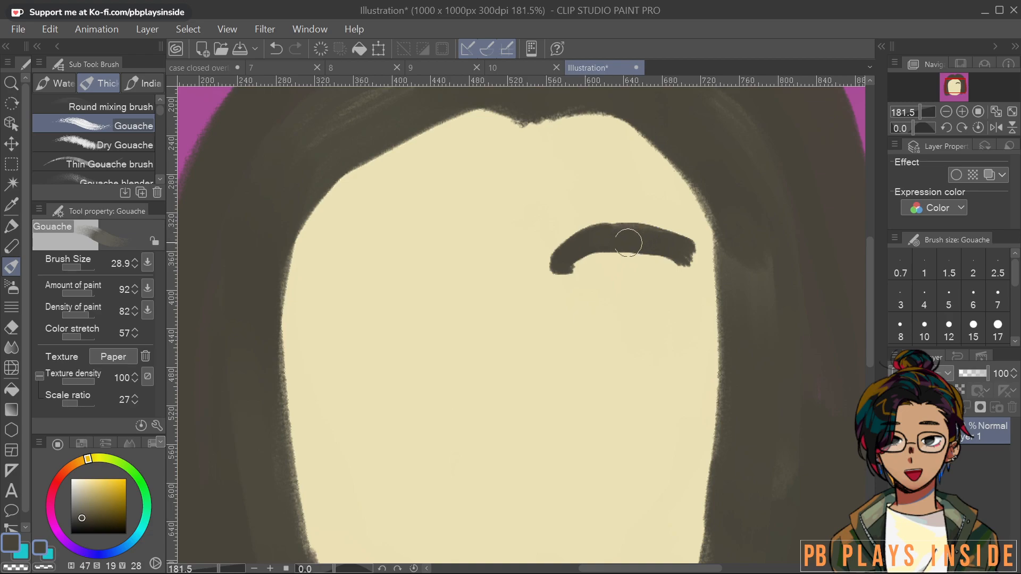
mouse_move(471, 270)
mouse_down()
mouse_move(388, 257)
mouse_move(473, 256)
mouse_move(357, 279)
mouse_up()
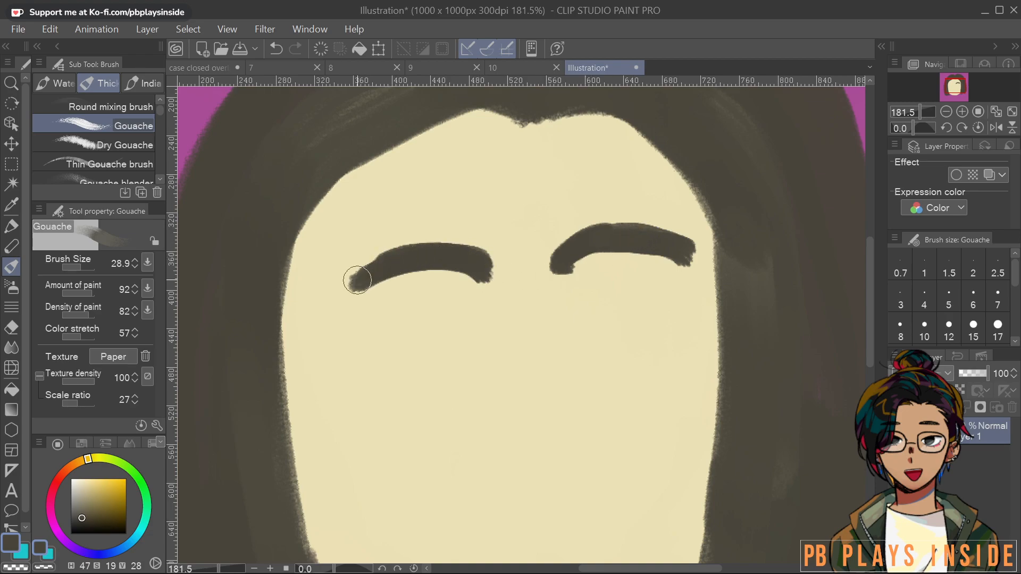
Paint a small curved nose in a darkened skin tone (H 50, S 25, V 73) at brush size 11.2, undoing the unwanted stroke
alt+click(534, 442)
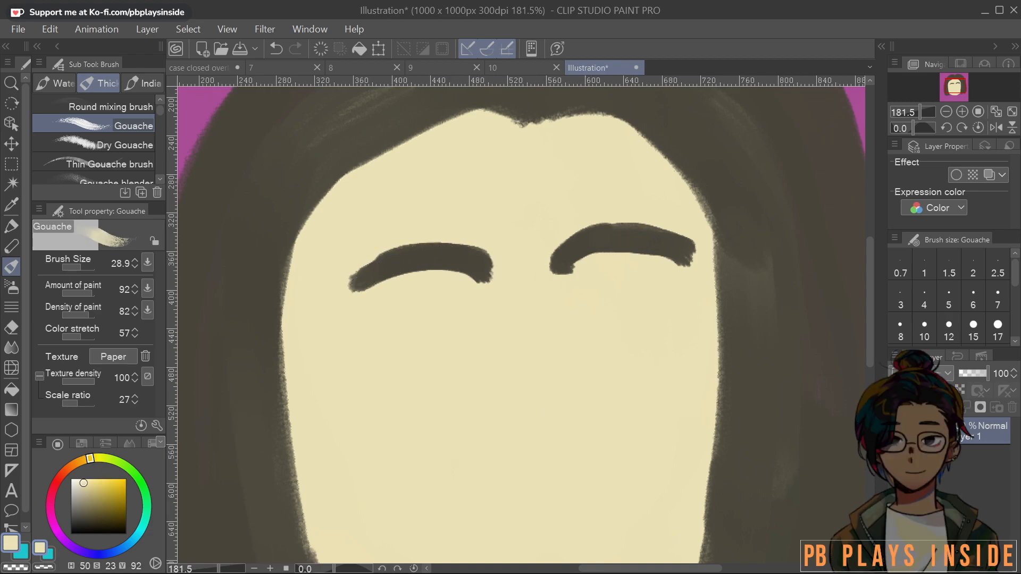
click(84, 494)
mouse_move(508, 448)
mouse_down()
mouse_move(536, 436)
mouse_move(499, 447)
mouse_move(495, 437)
mouse_move(538, 437)
mouse_move(570, 456)
mouse_move(520, 441)
mouse_move(546, 429)
mouse_move(508, 439)
mouse_move(546, 426)
mouse_move(505, 438)
mouse_move(499, 426)
mouse_move(521, 440)
mouse_move(547, 421)
mouse_up()
key(ctrl+z)
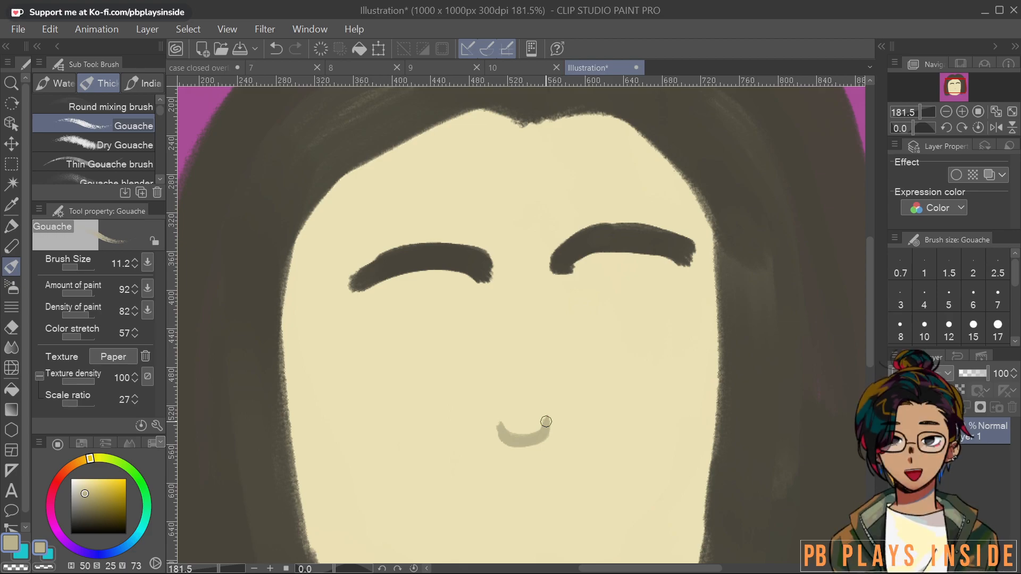
Thin and taper the left eyebrow by painting around its edges with the sampled skin tone at brush size 21.3
alt+click(535, 255)
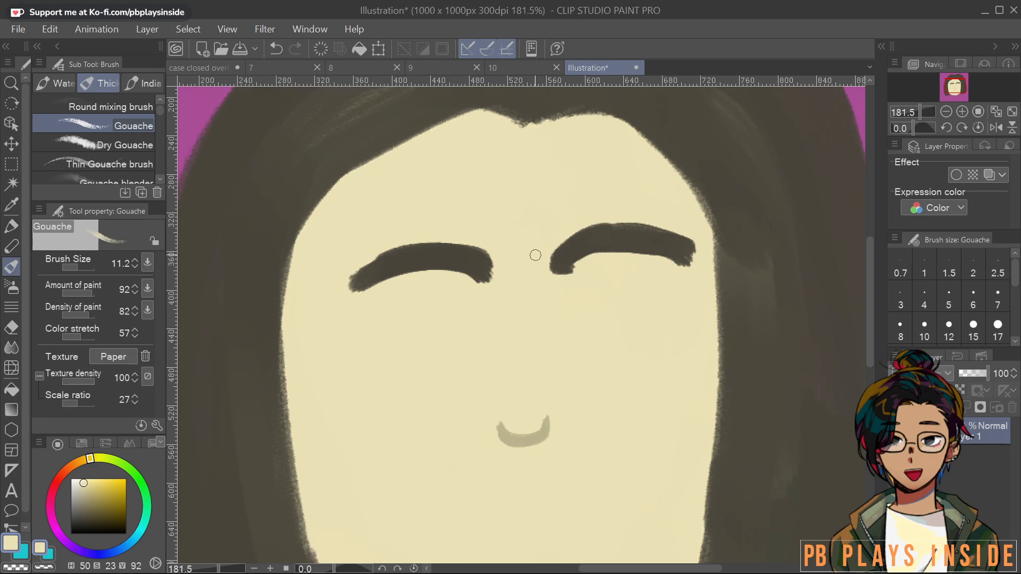
mouse_move(510, 308)
mouse_down()
mouse_move(482, 311)
mouse_move(508, 237)
mouse_up()
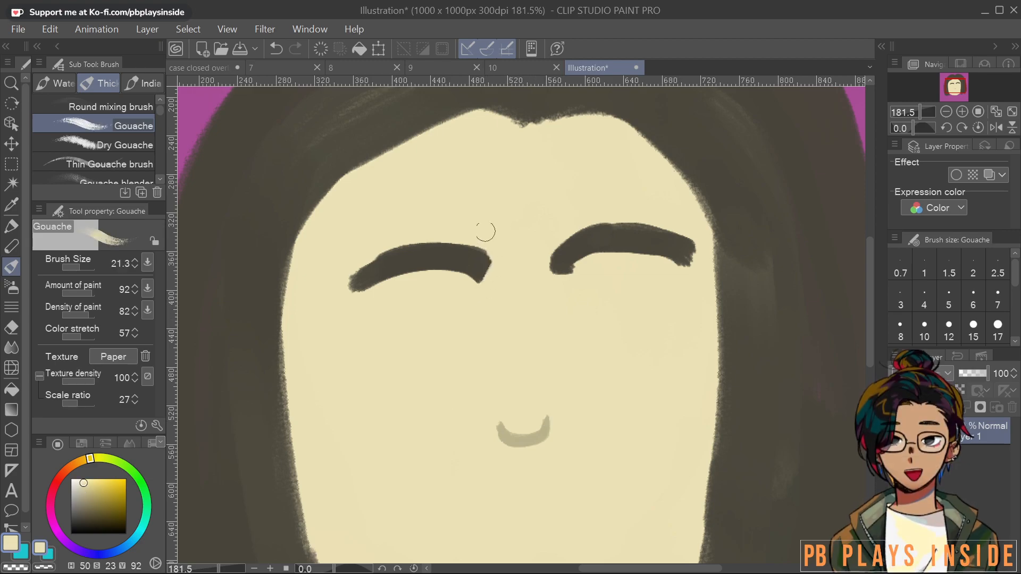
mouse_move(381, 301)
mouse_down()
mouse_move(403, 277)
mouse_move(496, 286)
mouse_up()
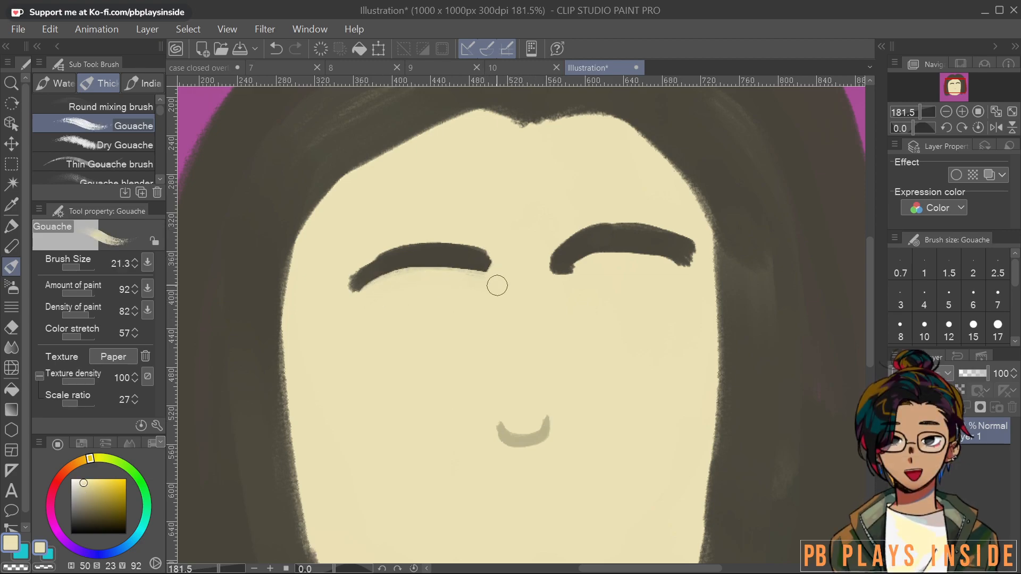
mouse_move(407, 245)
mouse_down()
mouse_move(356, 264)
mouse_move(480, 232)
mouse_up()
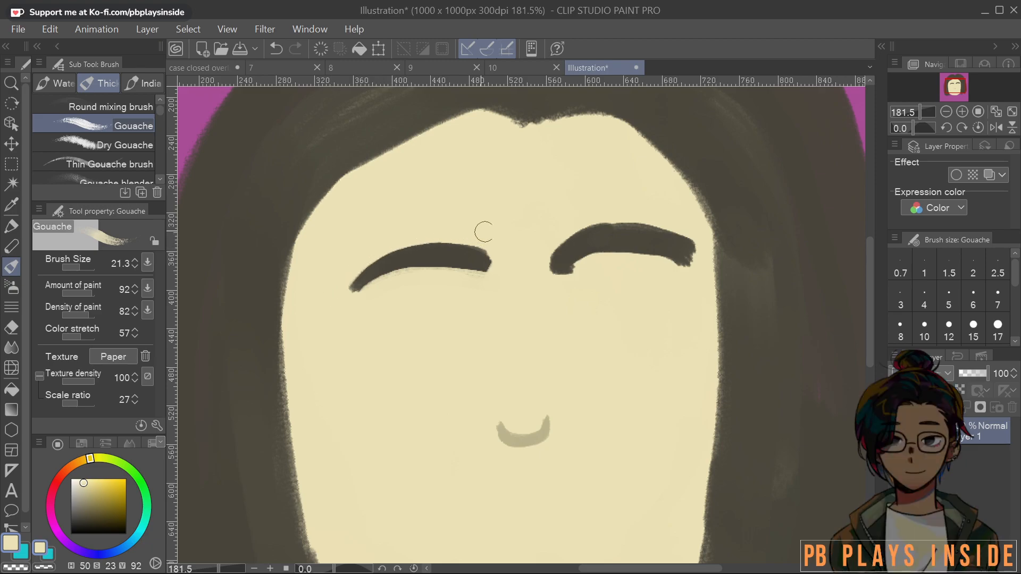
drag(484, 287, 490, 240)
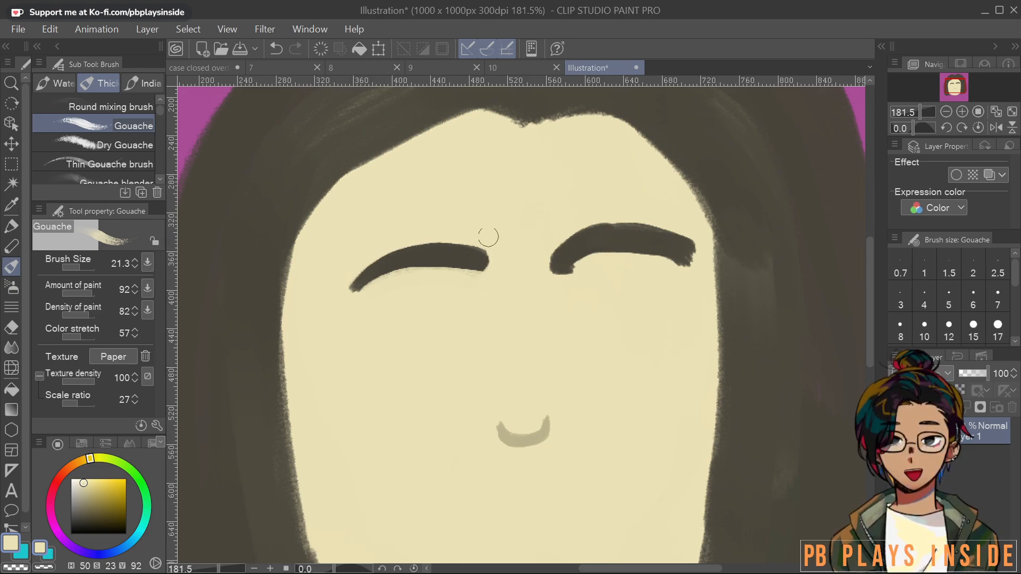
Reshape the right eyebrow into a thinner arch tapering outward, alternating between the sampled skin tone and the dark brow tone
mouse_move(550, 234)
mouse_down()
mouse_move(572, 279)
mouse_move(547, 258)
mouse_move(602, 220)
mouse_move(672, 224)
mouse_move(707, 259)
mouse_up()
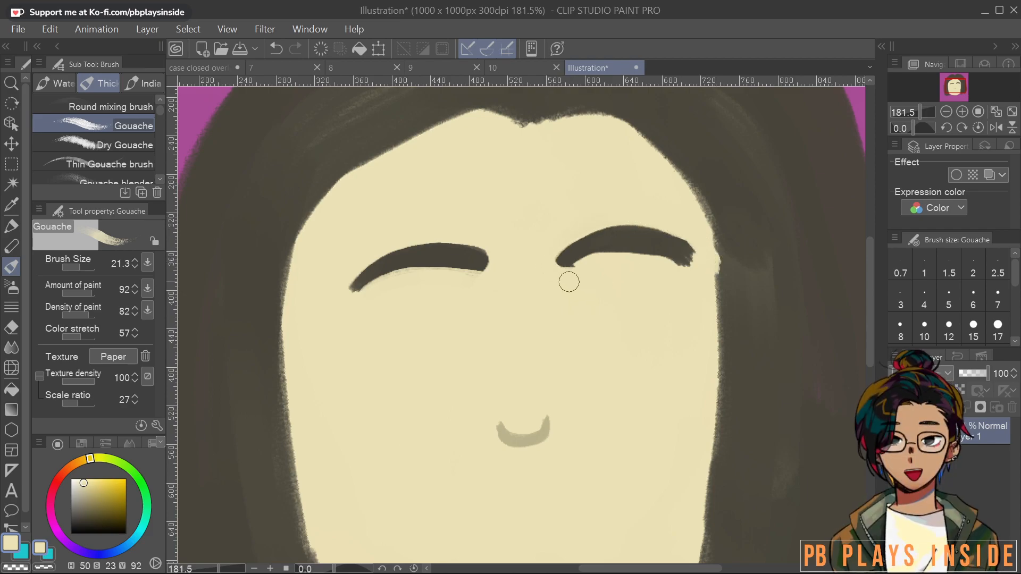
mouse_move(596, 259)
mouse_down()
mouse_move(654, 253)
mouse_move(692, 267)
mouse_move(643, 253)
mouse_move(593, 267)
mouse_move(645, 249)
mouse_move(685, 266)
mouse_move(695, 247)
mouse_up()
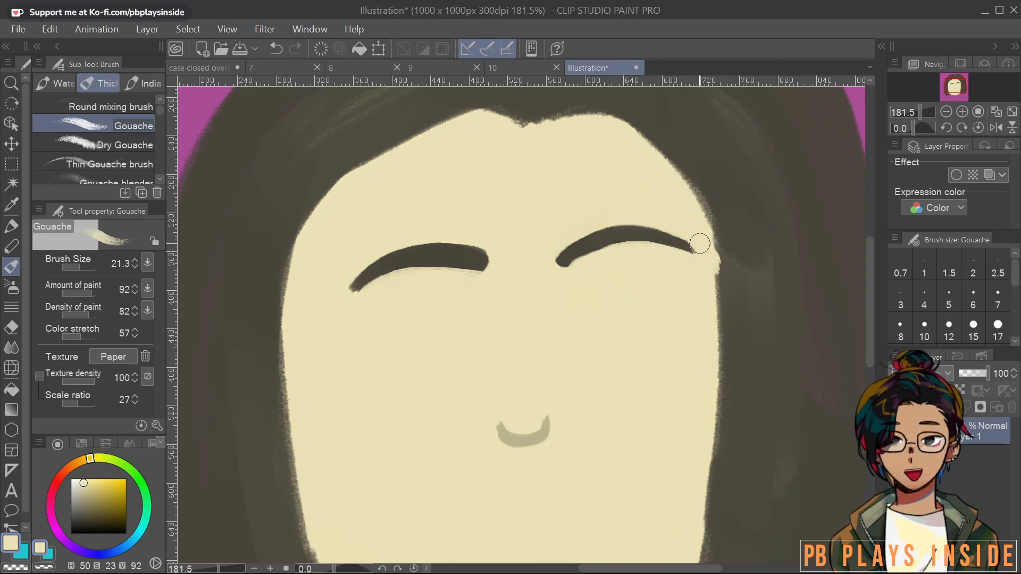
alt+click(610, 234)
mouse_move(648, 278)
mouse_down()
mouse_move(667, 242)
mouse_move(696, 261)
mouse_up()
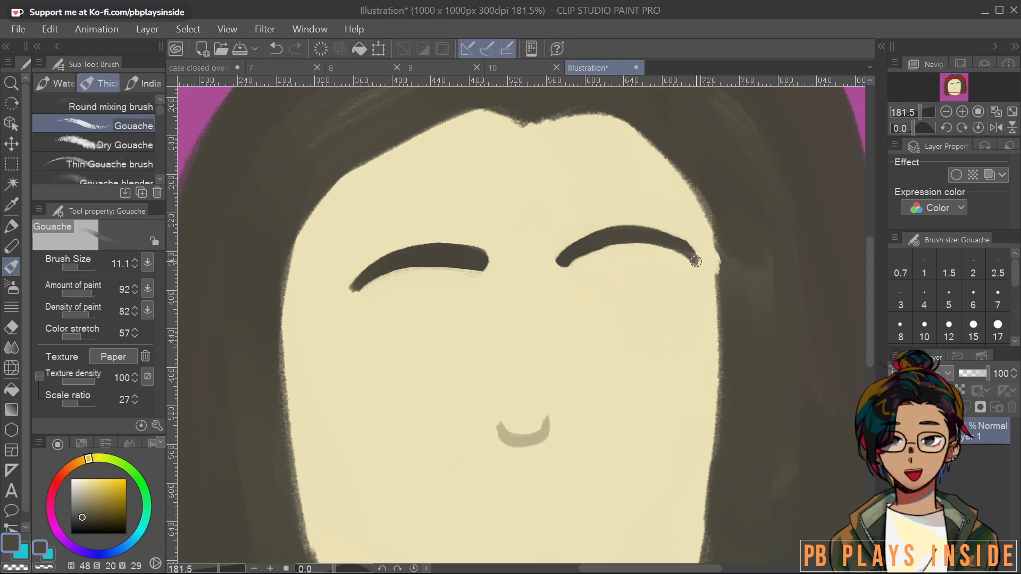
alt+click(688, 224)
mouse_move(652, 225)
mouse_down()
mouse_move(592, 232)
mouse_move(641, 236)
mouse_move(595, 230)
mouse_move(554, 254)
mouse_up()
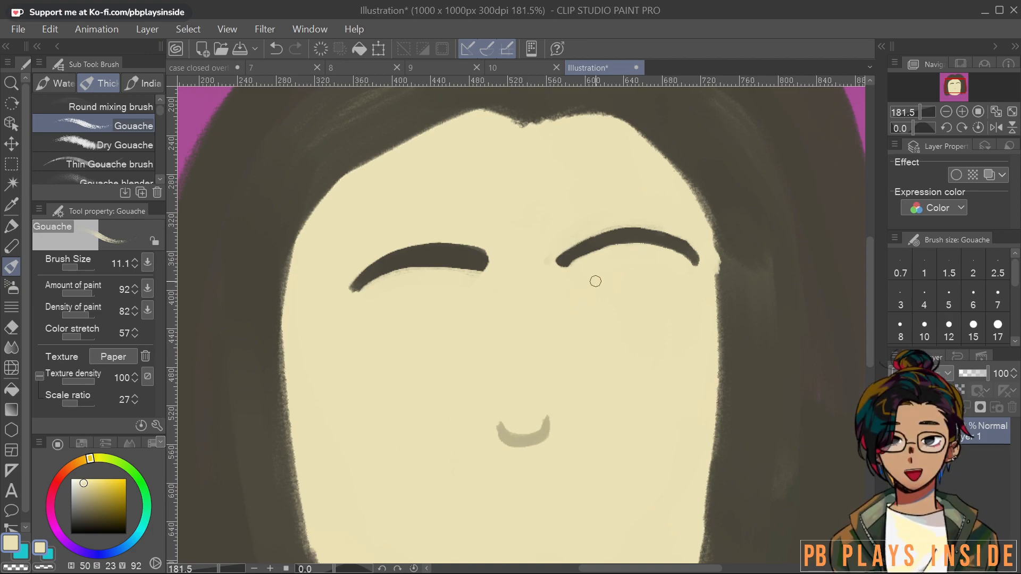
alt+click(585, 248)
mouse_move(632, 242)
mouse_down()
mouse_move(704, 265)
mouse_move(695, 246)
mouse_up()
alt+click(662, 266)
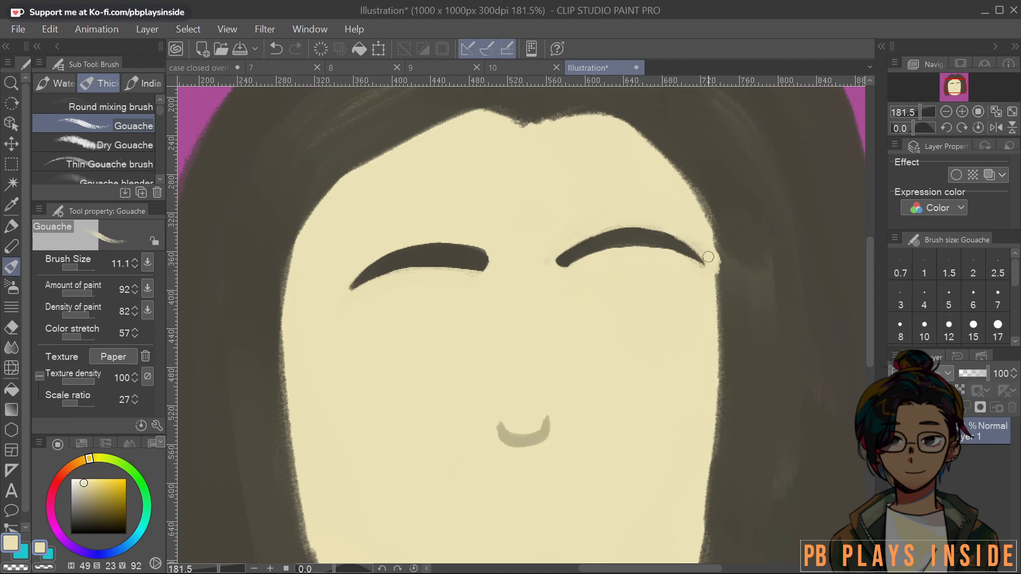
Repaint the hair edge beside the right eyebrow with the sampled dark hair tone (H 48, S 20, V 29) to cover the stray skin-coloured mark
alt+click(531, 436)
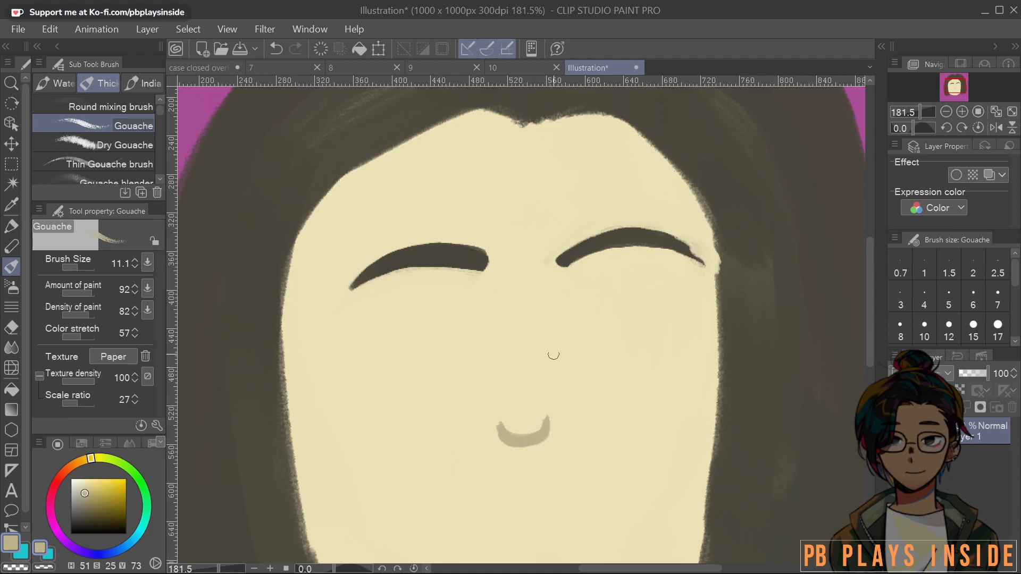
scroll(553, 356, down, 2)
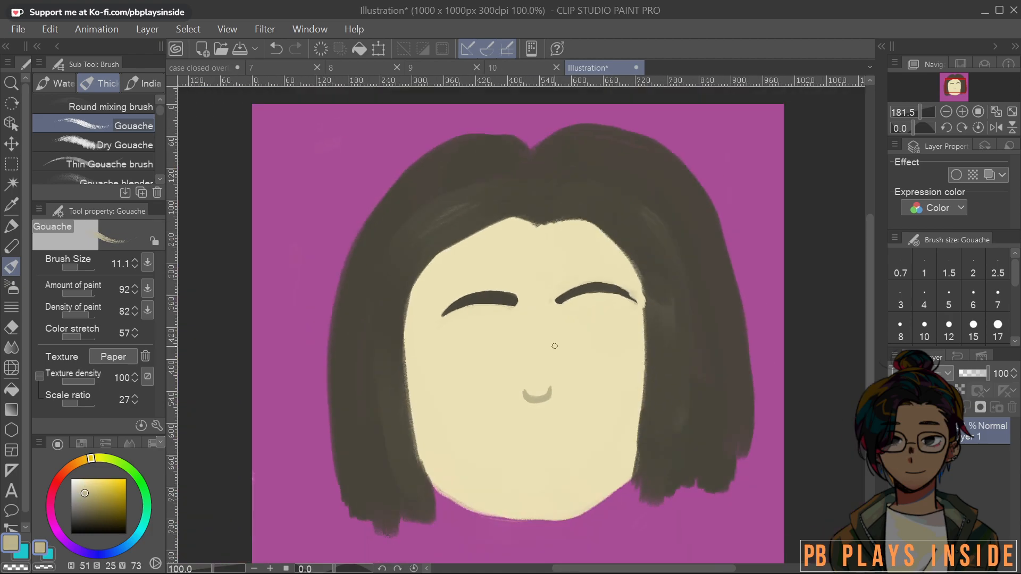
alt+click(658, 278)
drag(644, 278, 644, 297)
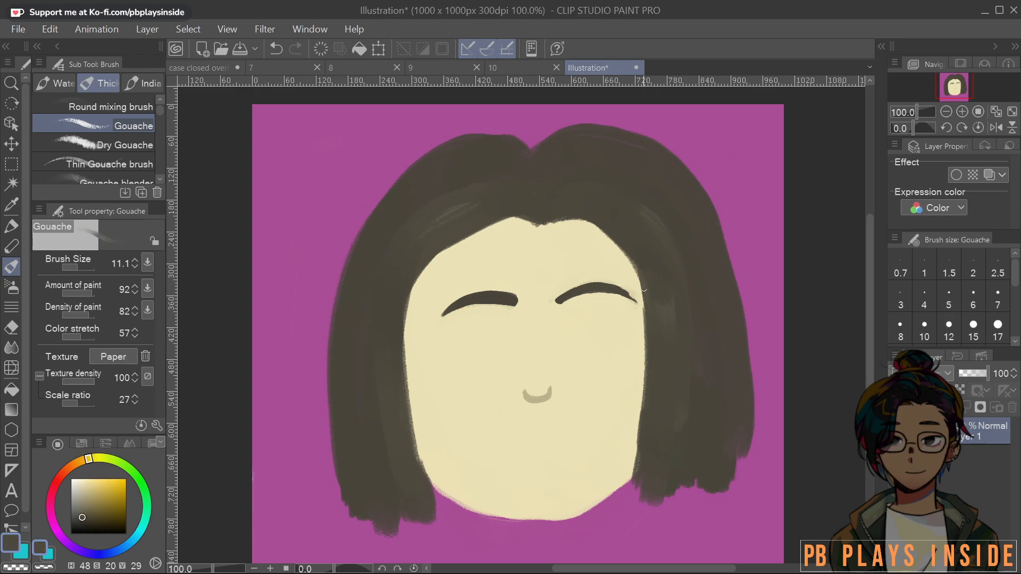
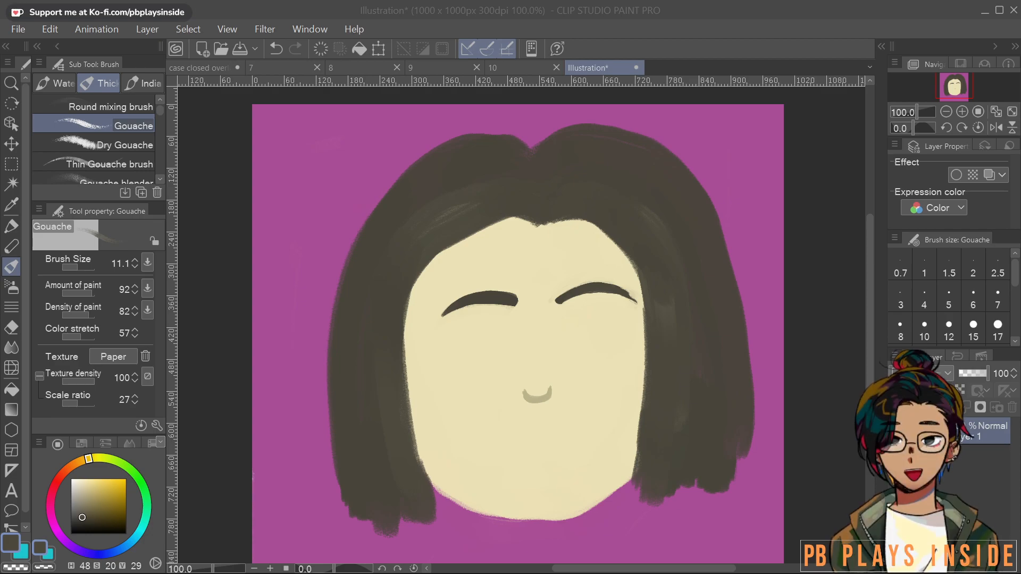
Paint the white of the right eye below its eyebrow in off-white (H 48, S 3, V 94)
click(539, 329)
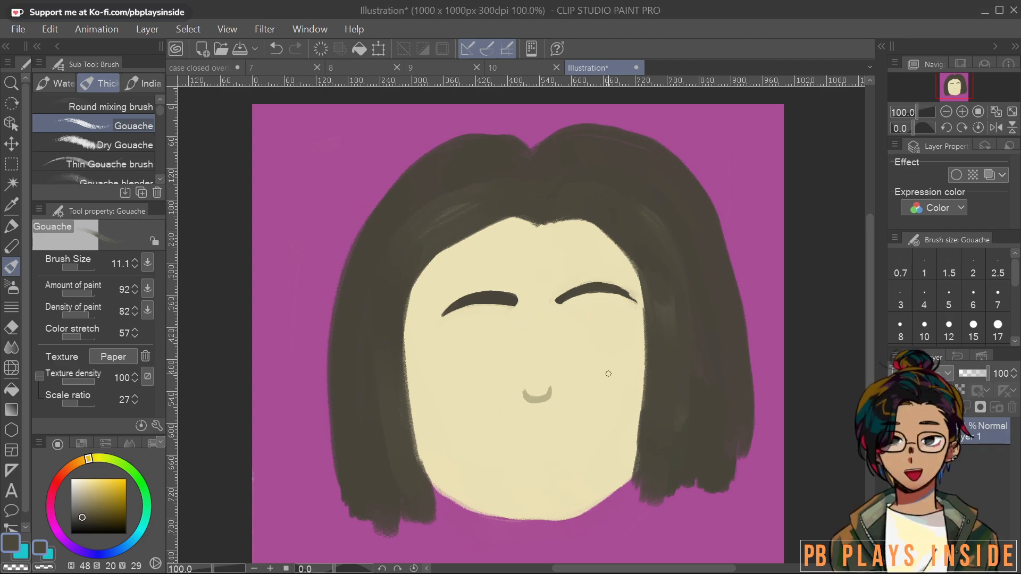
drag(79, 483, 73, 482)
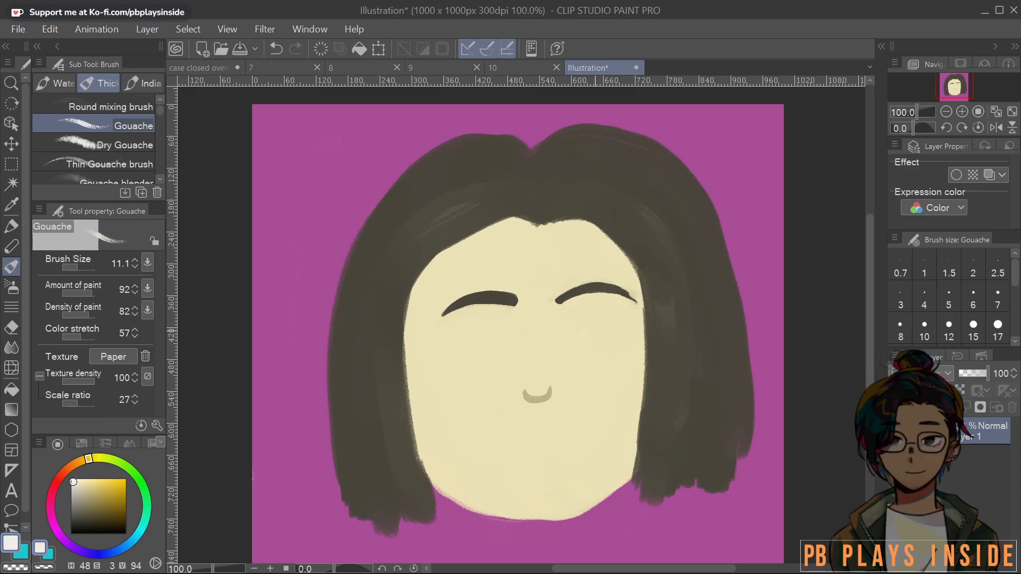
drag(615, 392, 614, 396)
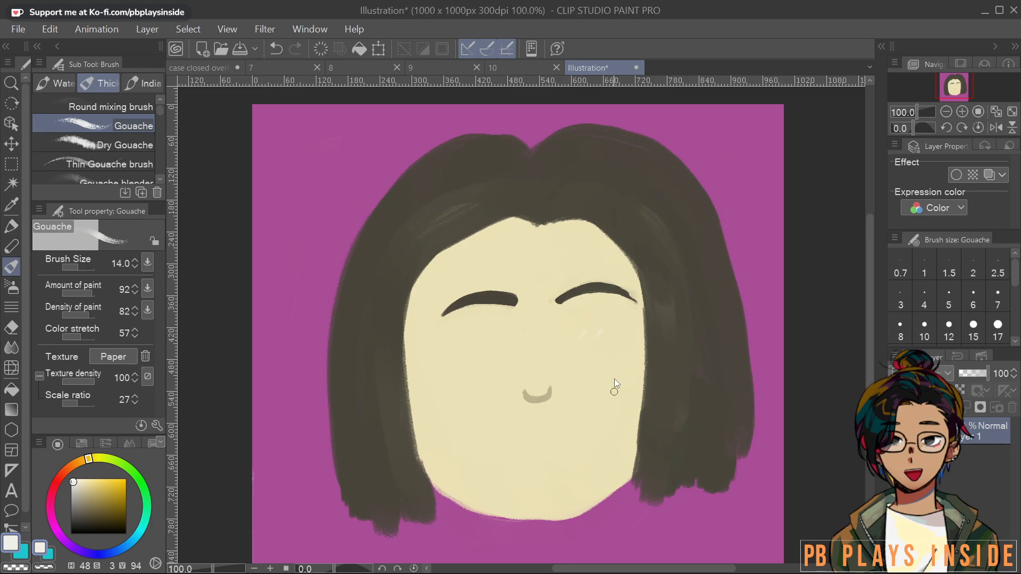
mouse_move(597, 326)
mouse_down()
mouse_move(574, 318)
mouse_move(611, 313)
mouse_move(584, 321)
mouse_move(616, 314)
mouse_up()
Paint a dark smiling mouth at brush size 12.3 after undoing the first attempt, and trim its left end with the skin tone
alt+click(511, 296)
mouse_move(513, 453)
mouse_down()
mouse_move(560, 455)
mouse_move(519, 451)
mouse_move(573, 441)
mouse_up()
key(ctrl+z)
key(ctrl+z)
key(bracketleft)
mouse_move(509, 454)
mouse_down()
mouse_move(546, 460)
mouse_move(571, 448)
mouse_move(535, 462)
mouse_move(513, 456)
mouse_move(569, 450)
mouse_move(526, 461)
mouse_move(510, 452)
mouse_move(569, 448)
mouse_move(506, 456)
mouse_move(528, 461)
mouse_move(572, 447)
mouse_move(509, 455)
mouse_move(555, 455)
mouse_move(574, 444)
mouse_up()
alt+click(613, 401)
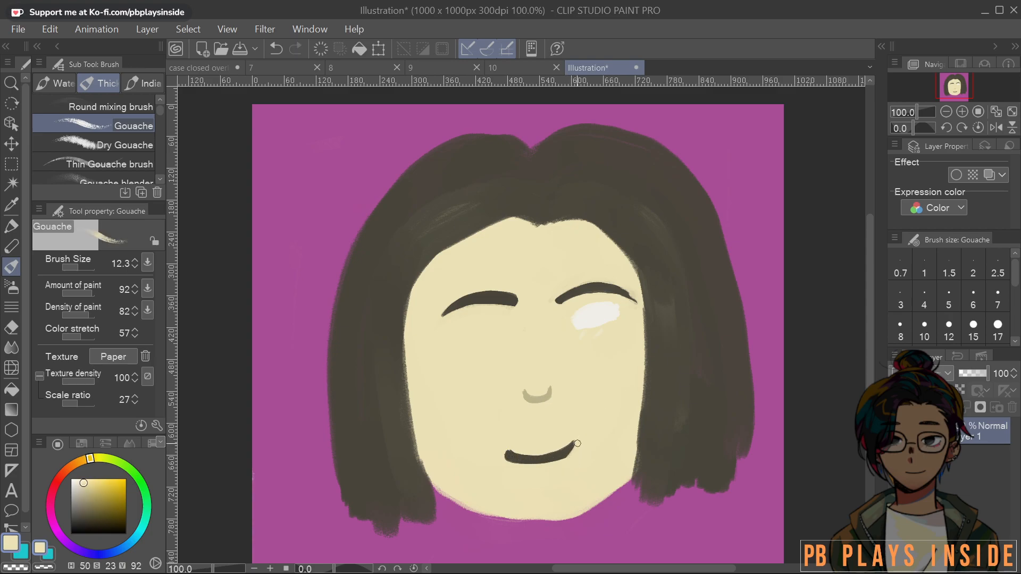
drag(497, 452, 521, 468)
Fill out the right eye's white with the sampled off-white (H 52, S 3, V 94) and paint a matching oval for the left eye
alt+click(576, 293)
alt+click(598, 302)
alt+click(609, 311)
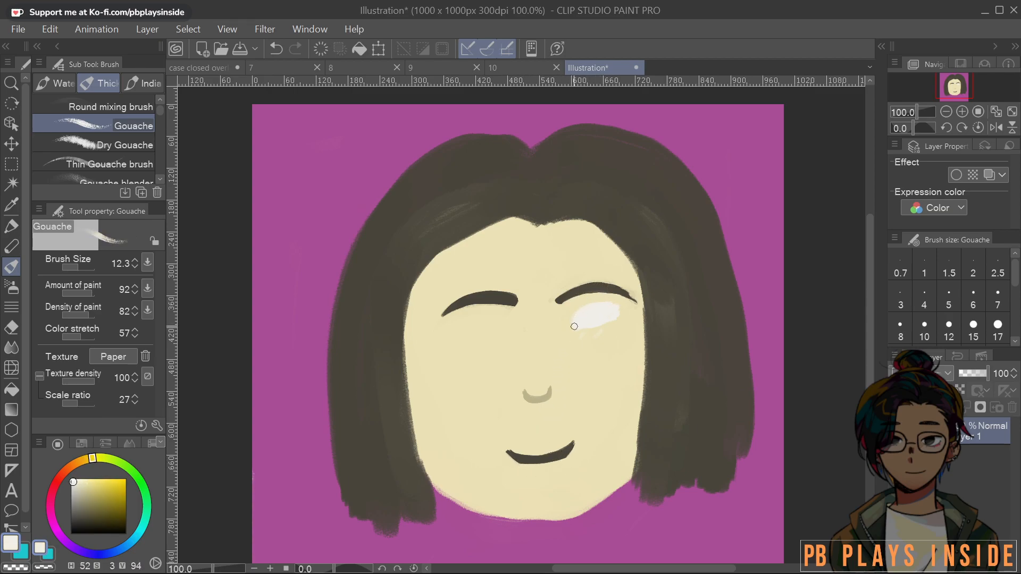
drag(613, 309, 612, 317)
mouse_move(474, 321)
mouse_down()
mouse_move(486, 335)
mouse_move(468, 330)
mouse_move(486, 334)
mouse_up()
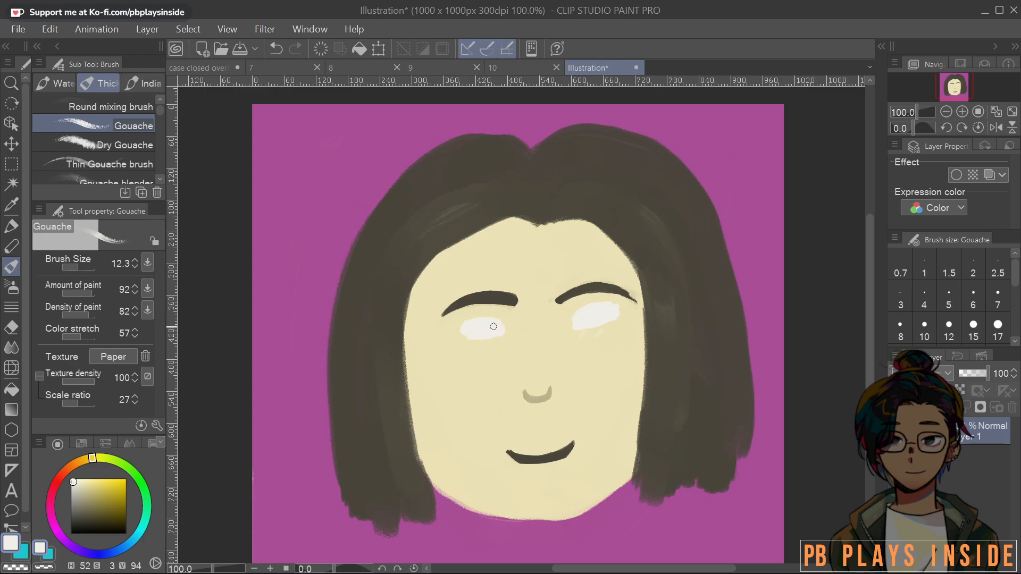
mouse_move(475, 339)
mouse_down()
mouse_move(505, 334)
mouse_move(485, 331)
mouse_up()
Paint a dark round pupil (H 52, S 28, V 27) in each eye
click(86, 519)
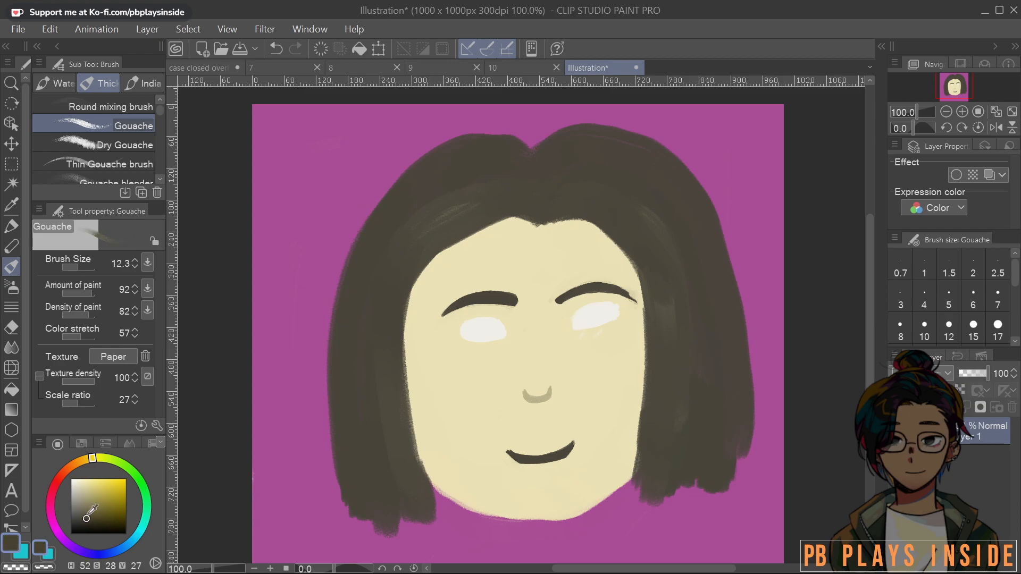
drag(614, 325, 592, 317)
drag(490, 329, 485, 331)
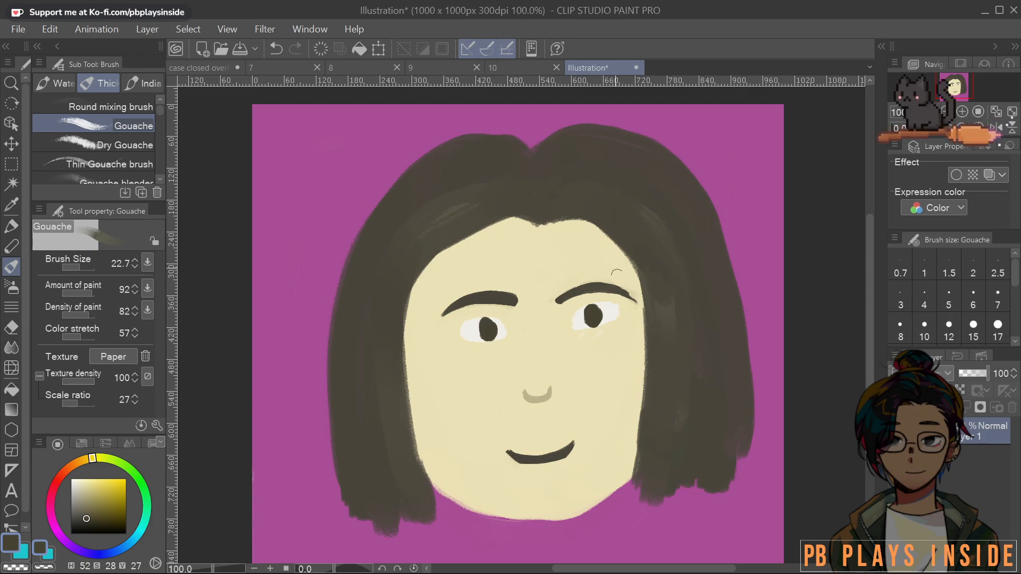
Add an off-white highlight at the upper edge of each pupil using the sampled eye white
alt+click(608, 307)
drag(607, 307, 601, 306)
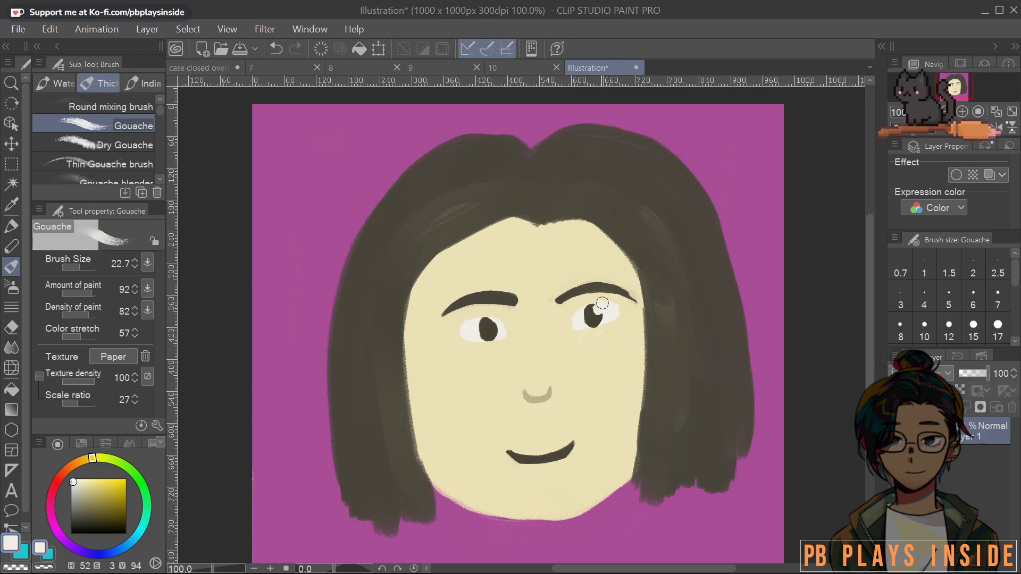
drag(480, 324, 482, 324)
drag(591, 409, 588, 400)
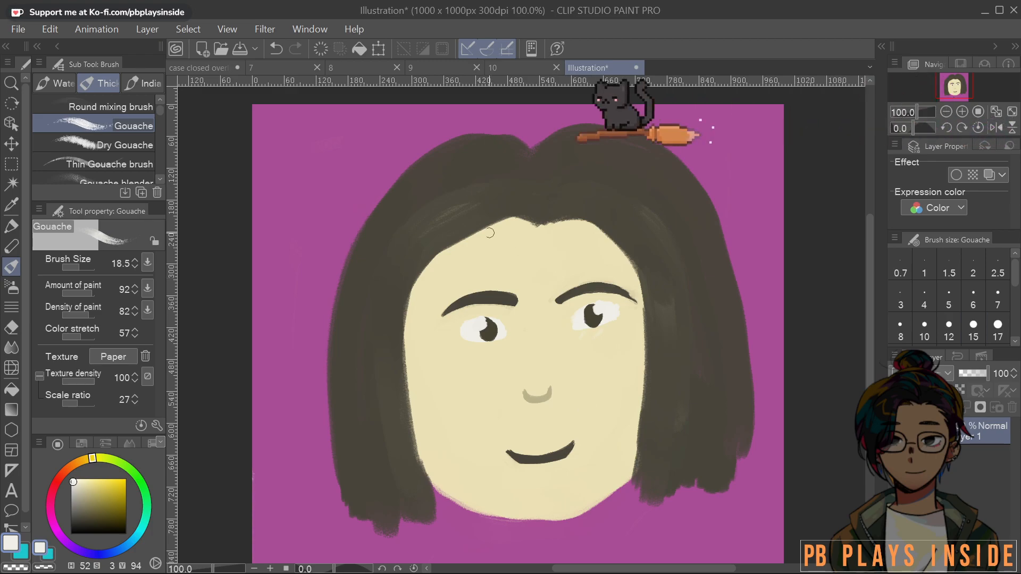
Extend the hair inward along the left side of the face and forehead with the sampled dark tone at brush size 16.1
alt+click(522, 199)
drag(414, 346, 412, 346)
drag(420, 272, 409, 378)
mouse_move(406, 298)
mouse_down()
mouse_move(407, 393)
mouse_move(423, 466)
mouse_up()
mouse_move(440, 246)
mouse_down()
mouse_move(406, 386)
mouse_move(431, 255)
mouse_move(409, 359)
mouse_move(416, 290)
mouse_up()
mouse_move(469, 236)
mouse_down()
mouse_move(416, 303)
mouse_move(402, 398)
mouse_up()
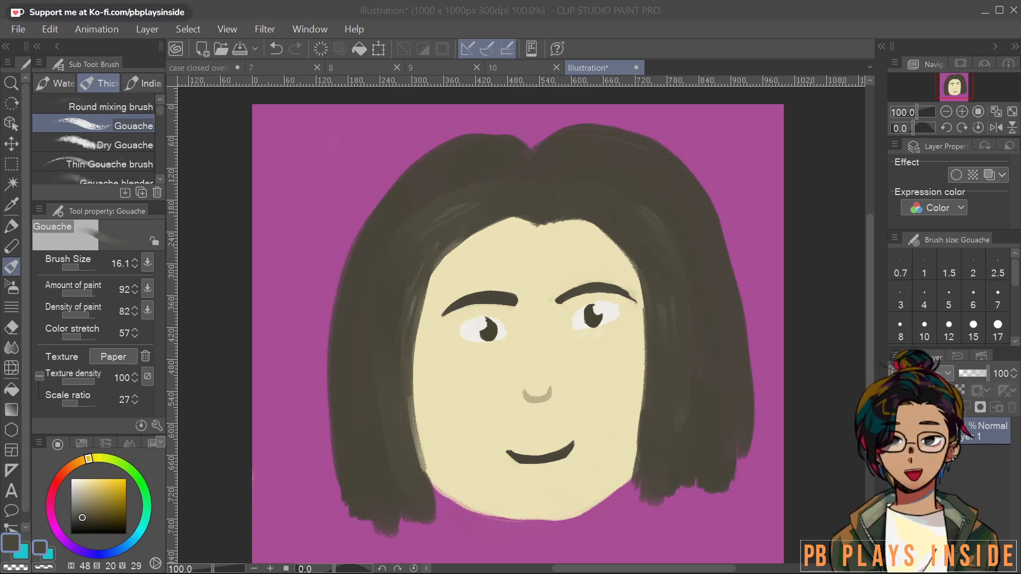
Lasso the facial features, enlarge them to 117% width and 111% height with a slight clockwise rotation, and clear the selection
click(337, 104)
drag(576, 217, 545, 198)
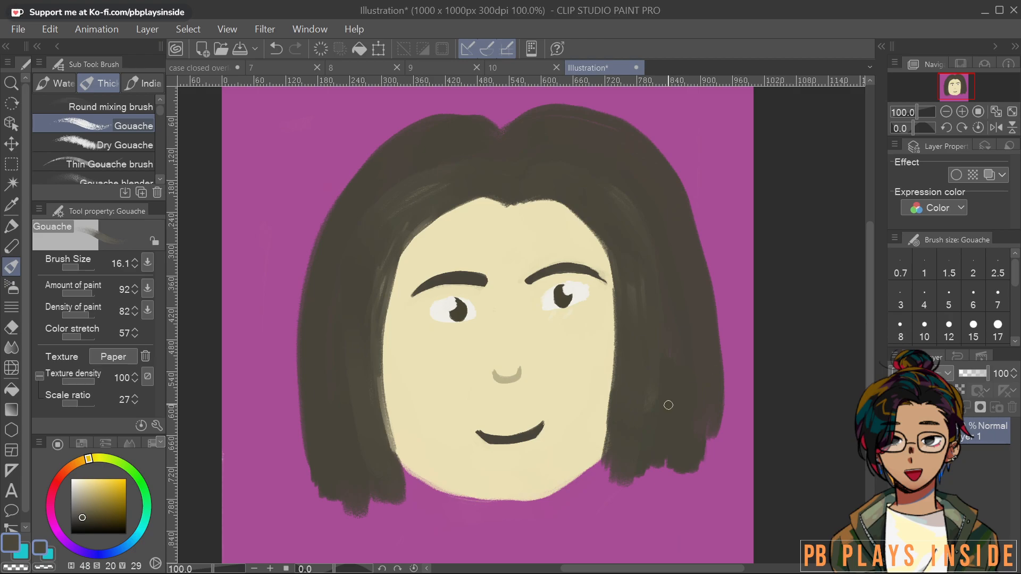
drag(643, 420, 647, 405)
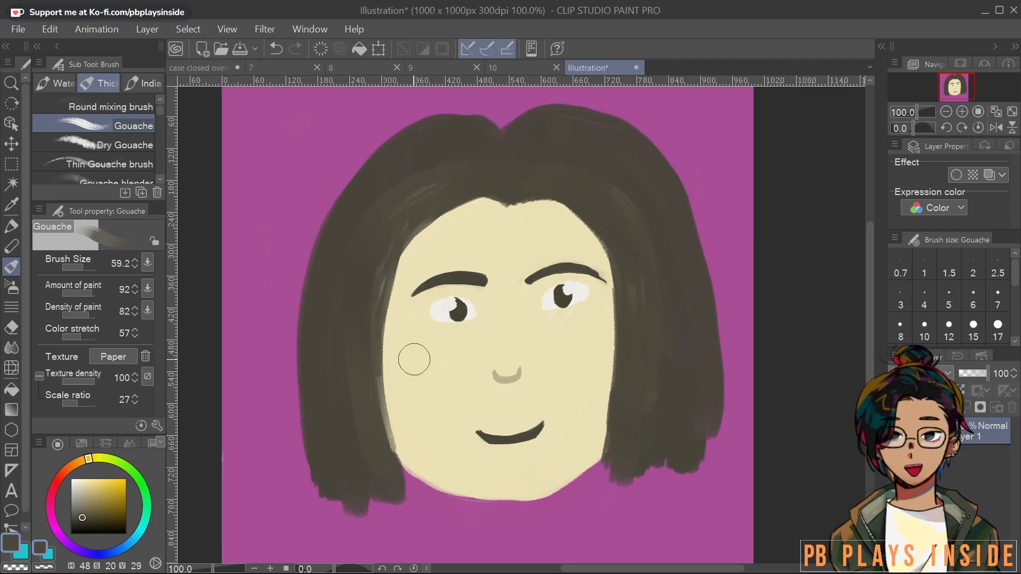
click(11, 164)
click(107, 141)
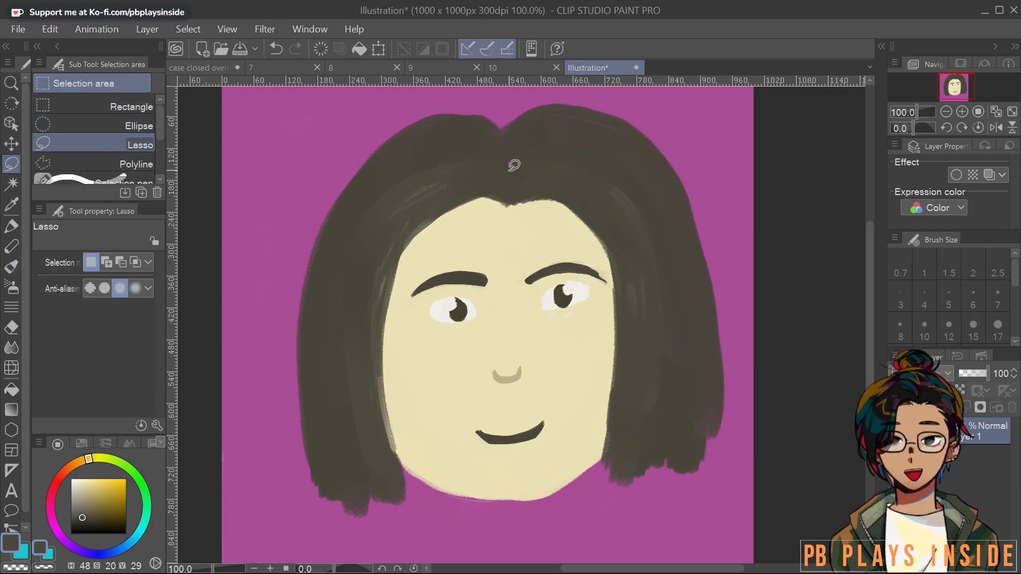
mouse_move(409, 281)
mouse_down()
mouse_move(570, 239)
mouse_move(603, 254)
mouse_move(609, 289)
mouse_move(548, 459)
mouse_move(462, 435)
mouse_move(400, 345)
mouse_move(408, 279)
mouse_up()
click(565, 497)
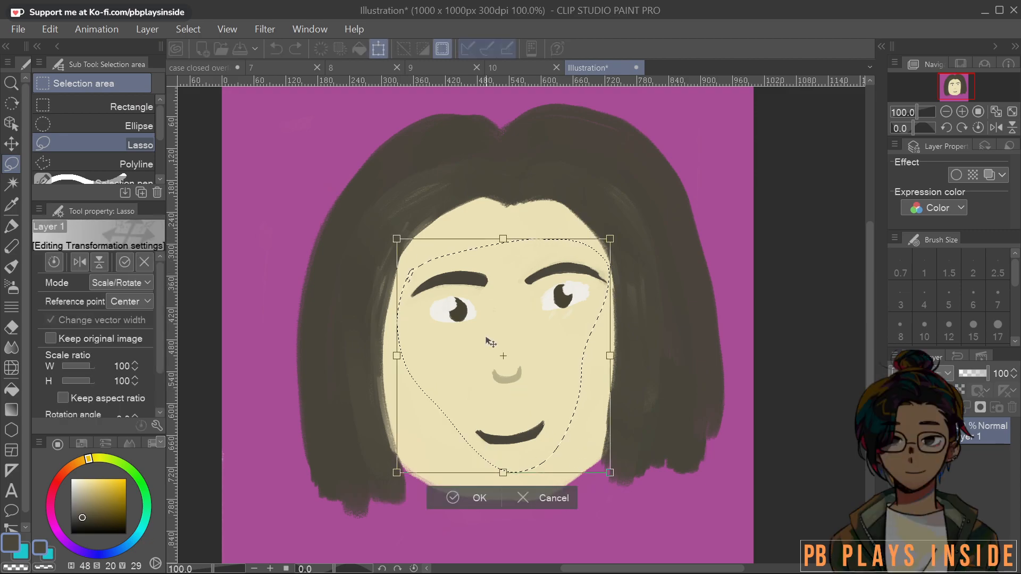
drag(398, 239, 379, 219)
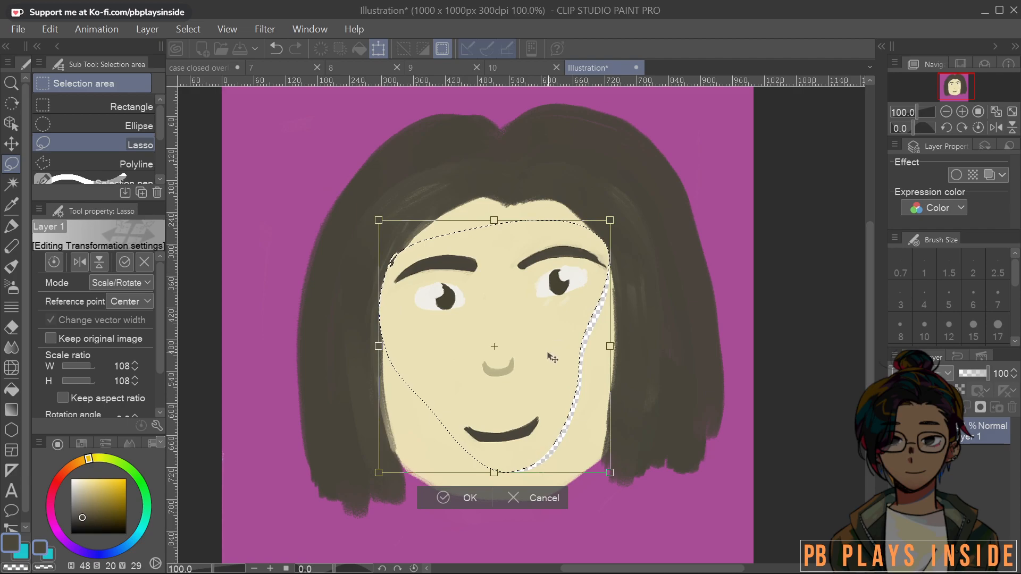
drag(610, 346, 618, 348)
drag(632, 459, 618, 490)
drag(570, 441, 566, 440)
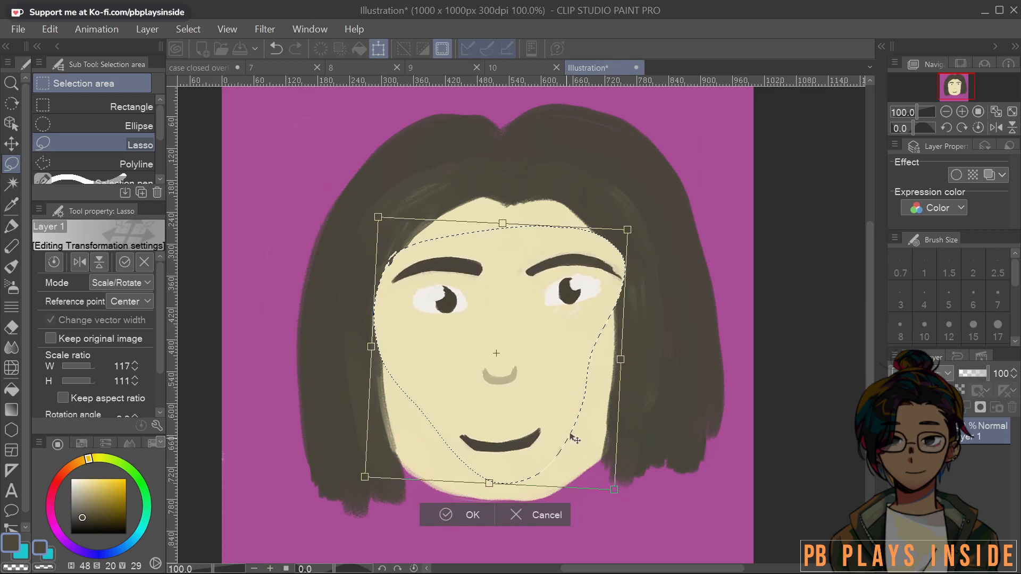
click(479, 517)
key(ctrl+d)
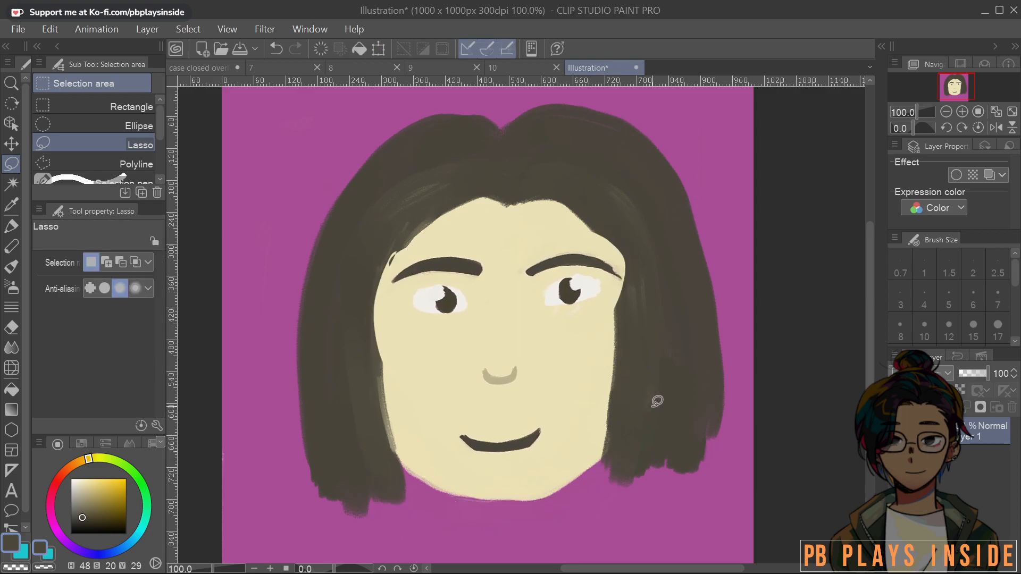
click(610, 211)
click(11, 266)
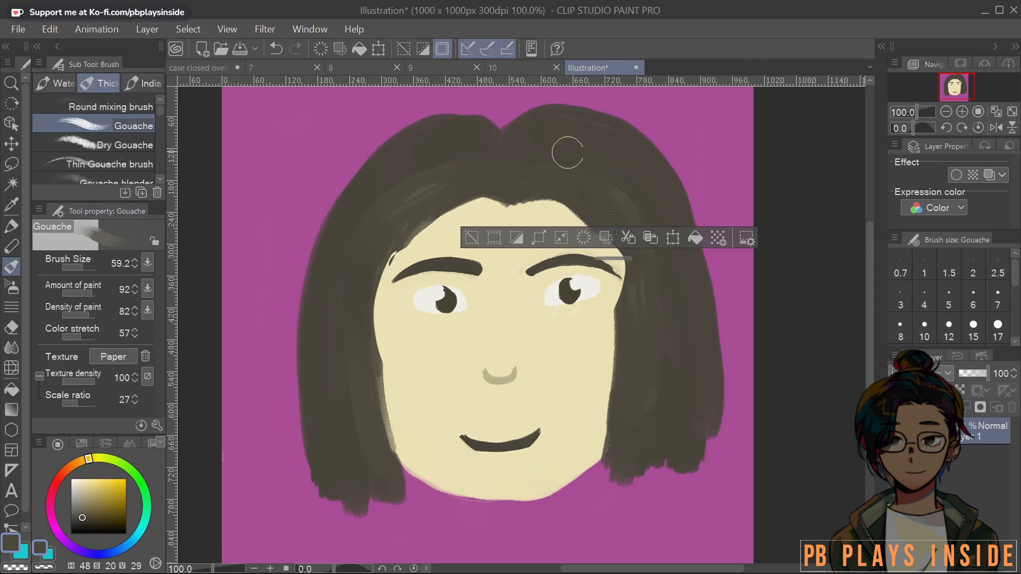
click(11, 163)
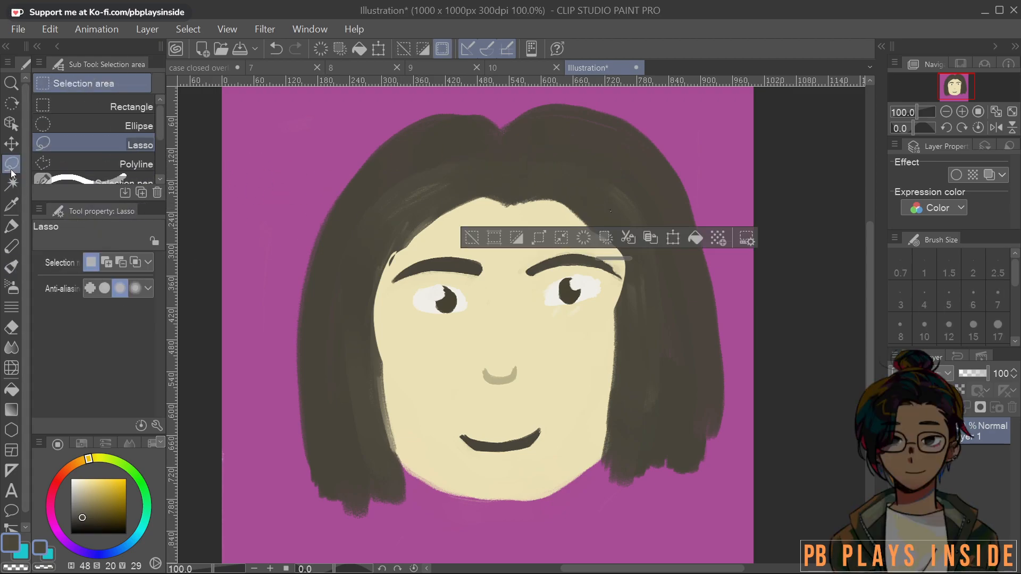
key(ctrl+d)
Extend the dark hair inward over both temples and the sides of the face with the Gouache brush, covering the outer eyebrow ends
click(14, 265)
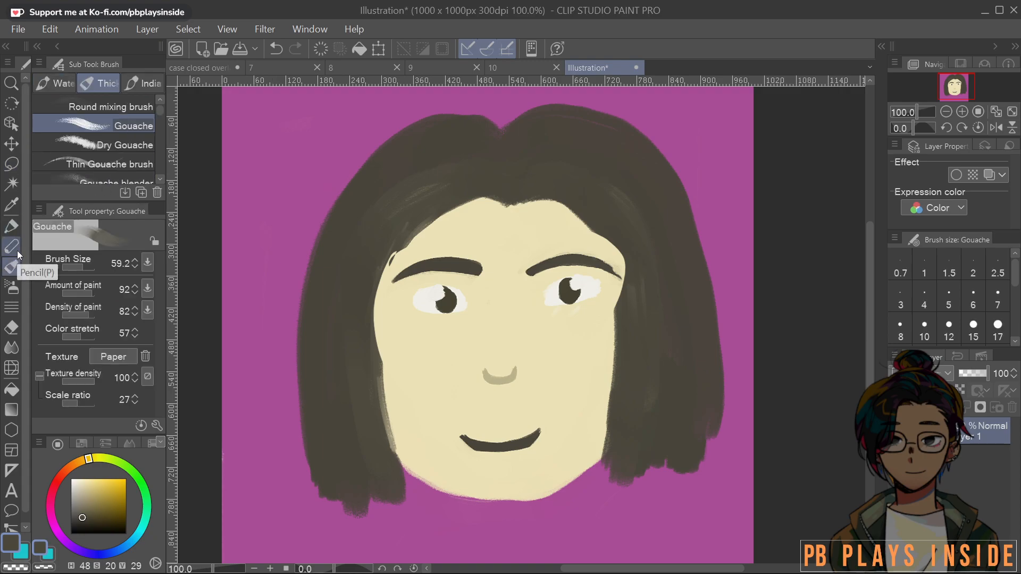
mouse_move(624, 248)
mouse_down()
mouse_move(633, 278)
mouse_move(599, 211)
mouse_move(624, 301)
mouse_up()
drag(598, 230, 622, 325)
drag(418, 226, 372, 335)
drag(393, 250, 365, 411)
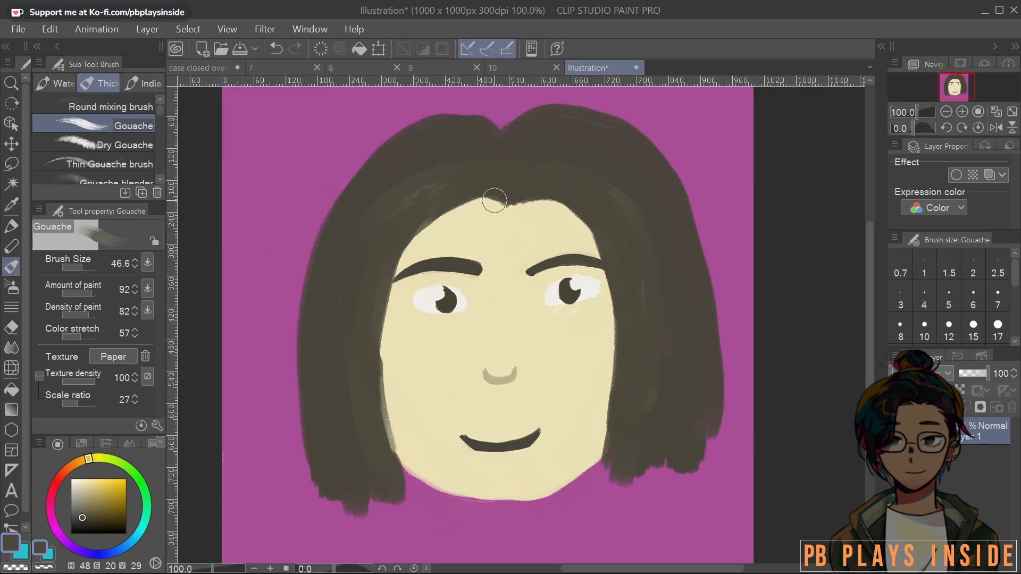
Paint a shadow band along the jaw and beneath the chin in a darkened skin tone (H 49, S 23, V 71) at brush size 18.9
key(ctrl+minus)
drag(535, 371, 513, 356)
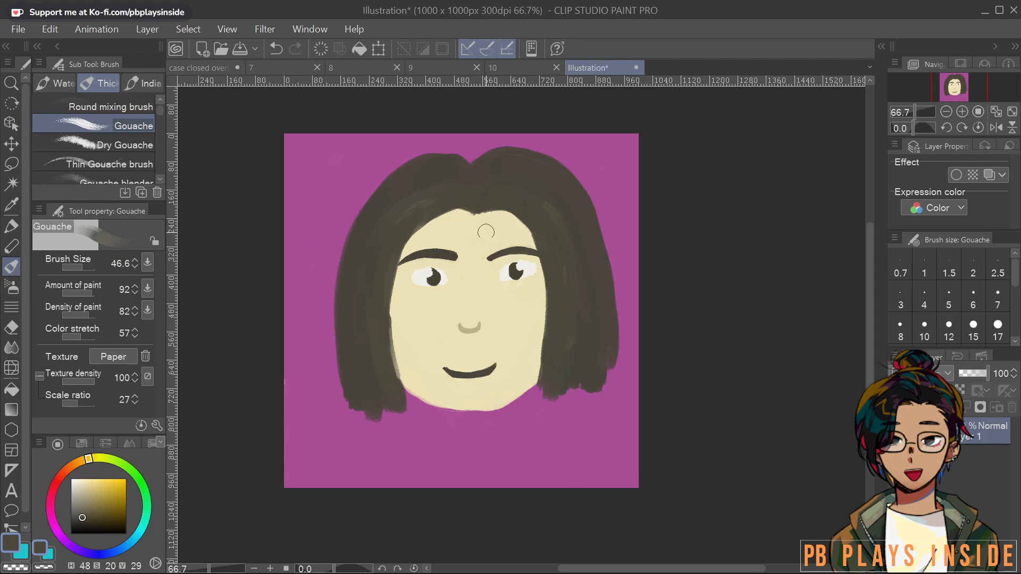
scroll(483, 226, up, 2)
drag(531, 371, 538, 264)
scroll(512, 348, up, 2)
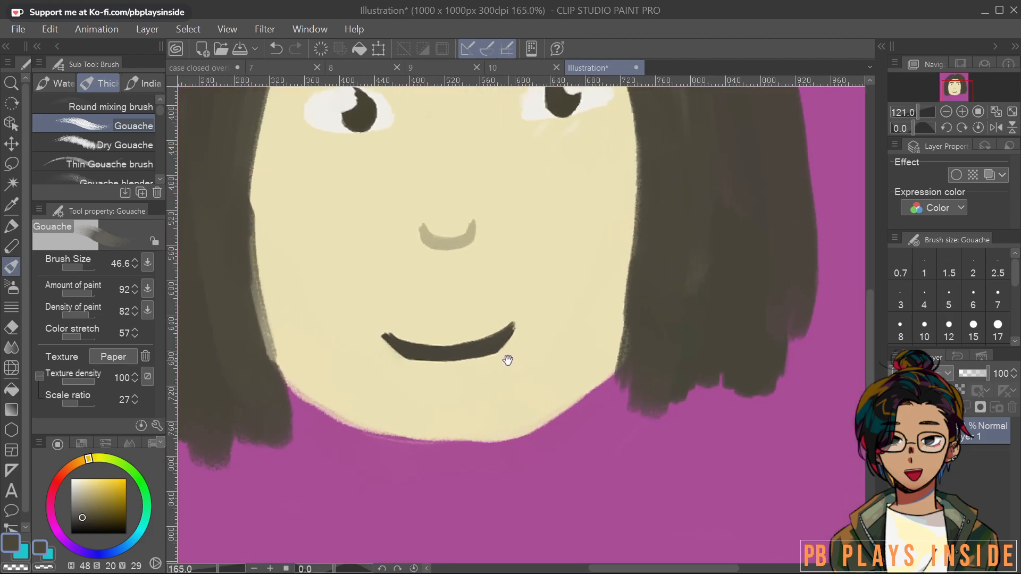
drag(508, 358, 522, 318)
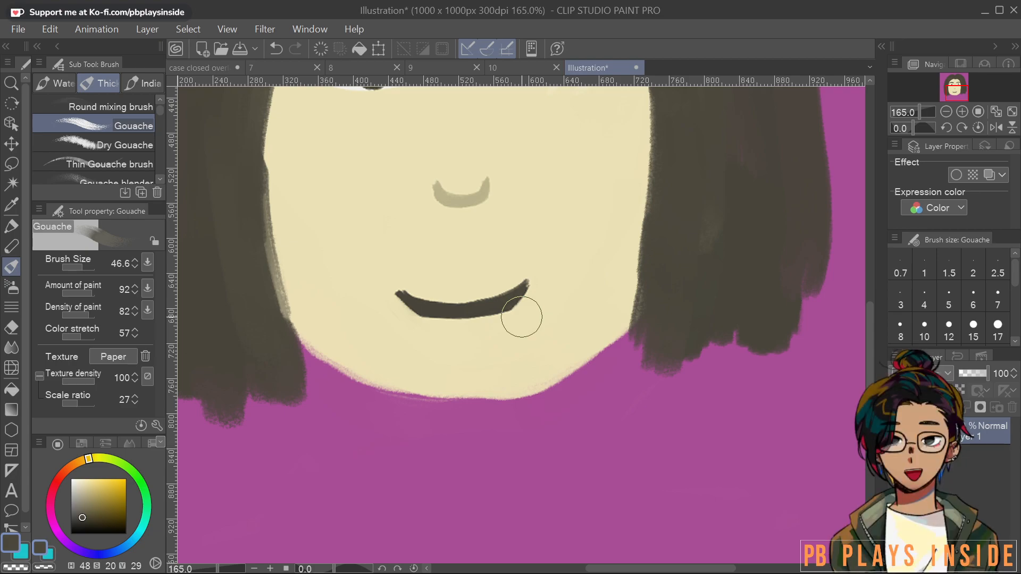
drag(599, 419, 588, 440)
alt+click(568, 326)
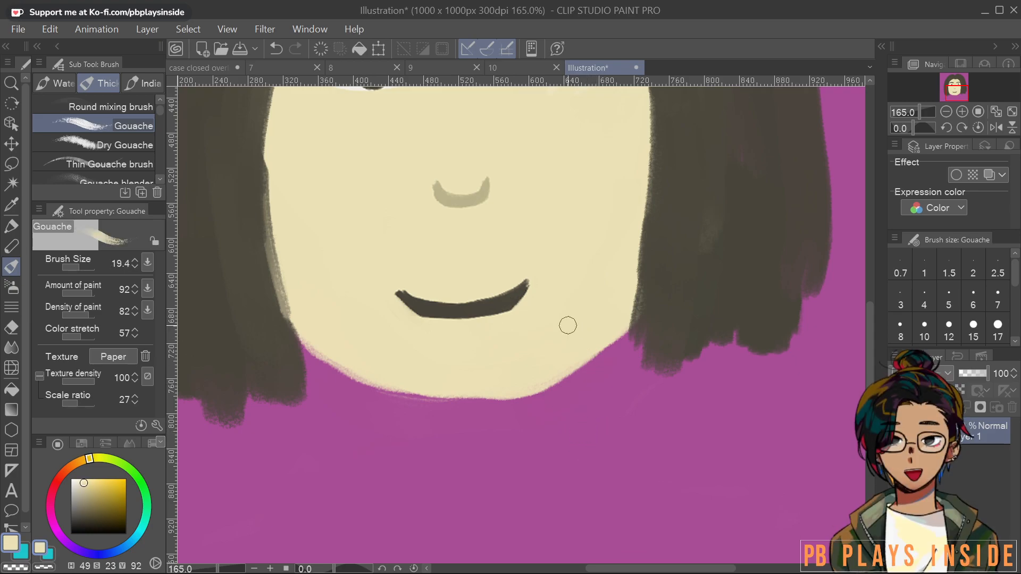
click(83, 495)
mouse_move(310, 355)
mouse_down()
mouse_move(345, 379)
mouse_move(309, 350)
mouse_move(383, 397)
mouse_move(301, 347)
mouse_move(307, 374)
mouse_move(309, 364)
mouse_move(381, 399)
mouse_move(333, 377)
mouse_move(414, 399)
mouse_up()
mouse_move(629, 334)
mouse_down()
mouse_move(620, 362)
mouse_move(623, 346)
mouse_move(537, 396)
mouse_move(615, 338)
mouse_move(516, 405)
mouse_up()
mouse_move(415, 400)
mouse_down()
mouse_move(468, 415)
mouse_move(470, 406)
mouse_move(421, 402)
mouse_move(502, 407)
mouse_move(472, 403)
mouse_up()
Widen the shadow beneath the jaw on both sides, bringing it to a downward point under the chin
drag(625, 337, 572, 418)
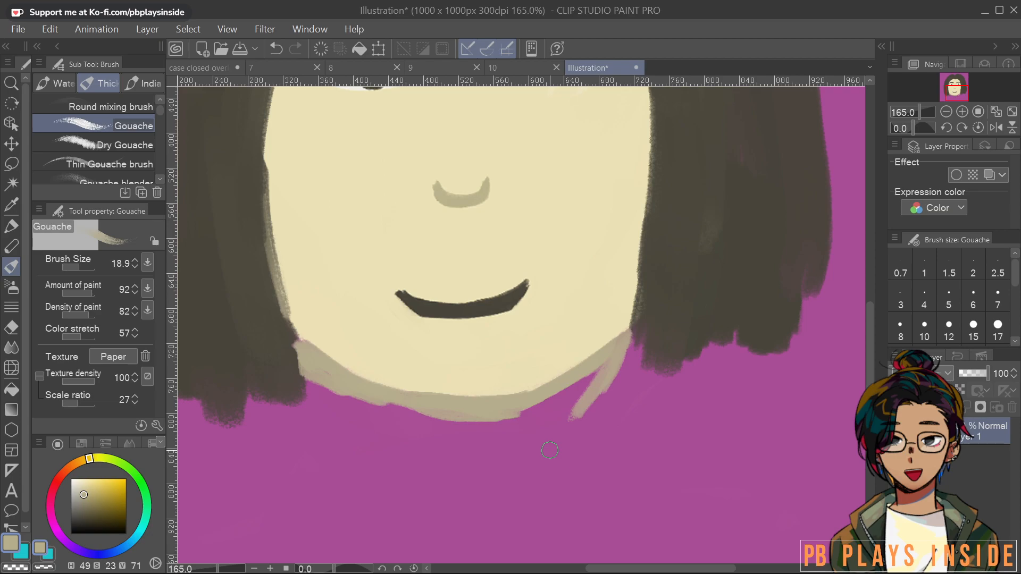
drag(614, 362, 572, 390)
mouse_move(619, 340)
mouse_down()
mouse_move(534, 416)
mouse_move(584, 380)
mouse_move(570, 401)
mouse_up()
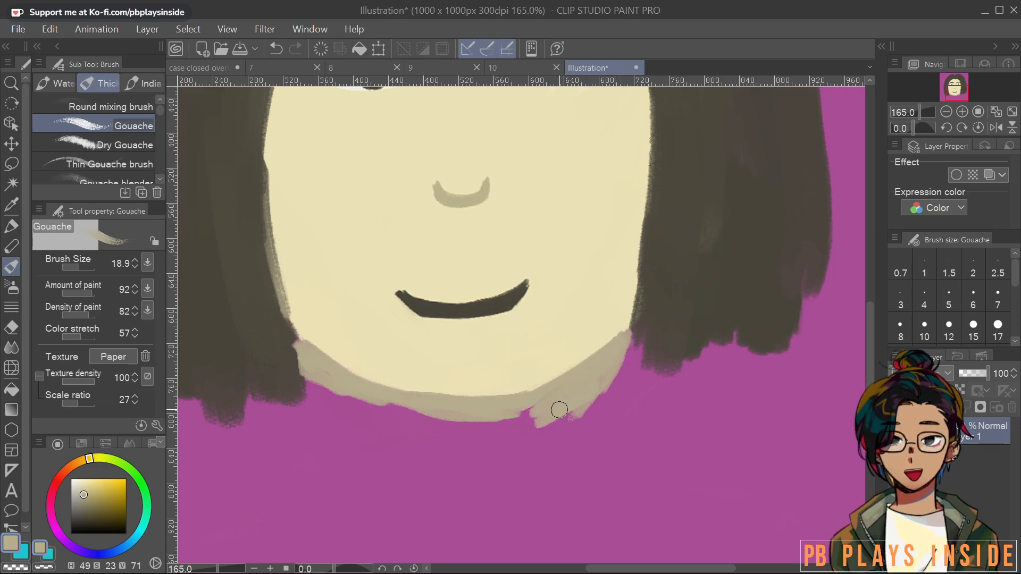
mouse_move(612, 363)
mouse_down()
mouse_move(524, 439)
mouse_move(535, 415)
mouse_move(479, 435)
mouse_move(462, 417)
mouse_up()
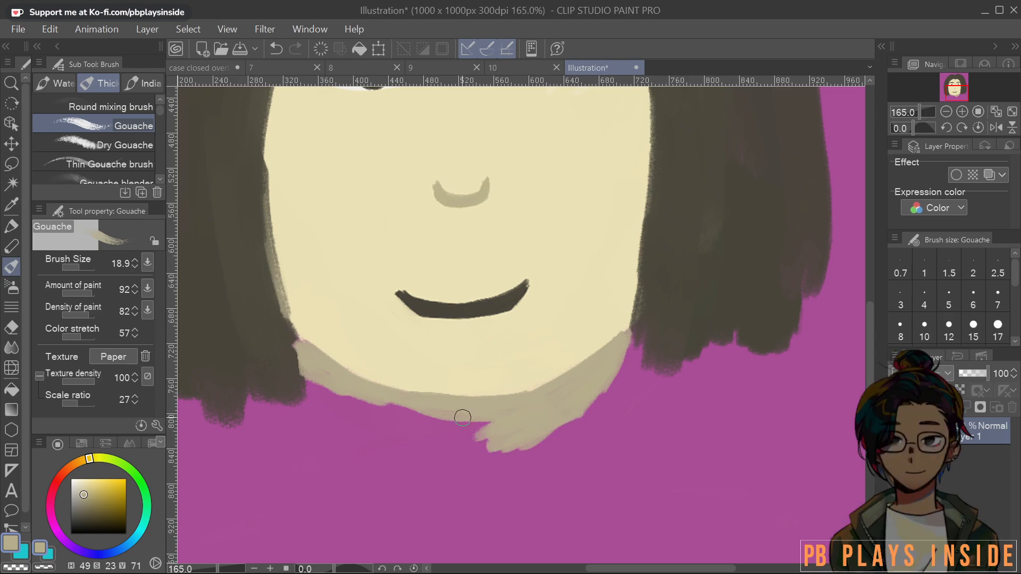
mouse_move(324, 384)
mouse_down()
mouse_move(468, 439)
mouse_move(434, 423)
mouse_move(502, 429)
mouse_up()
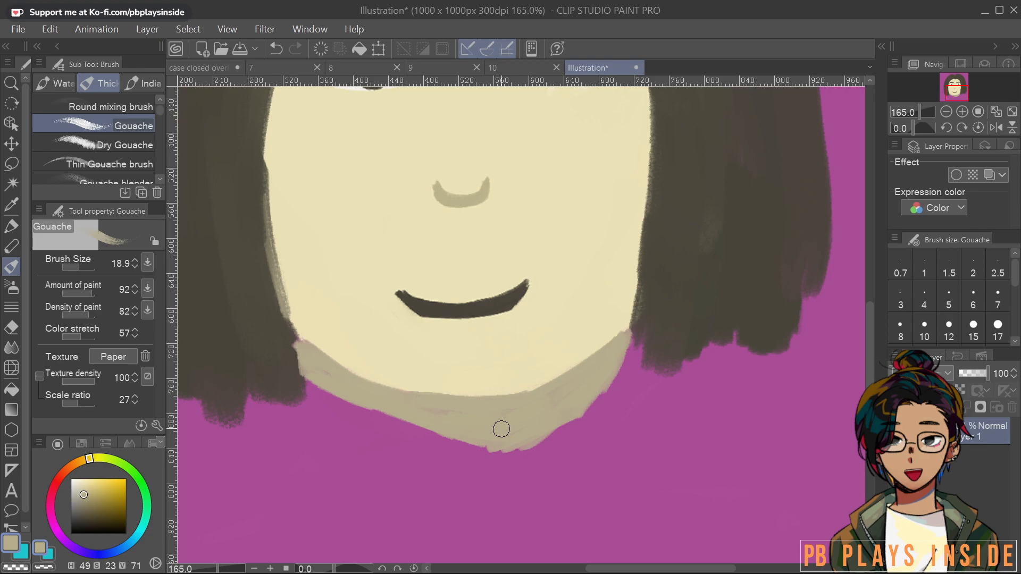
Trim the lower right edge of the chin shadow with the sampled magenta background (H 312, S 55, V 66)
alt+click(601, 477)
mouse_move(567, 464)
mouse_down()
mouse_move(506, 457)
mouse_move(611, 375)
mouse_move(525, 438)
mouse_move(555, 417)
mouse_up()
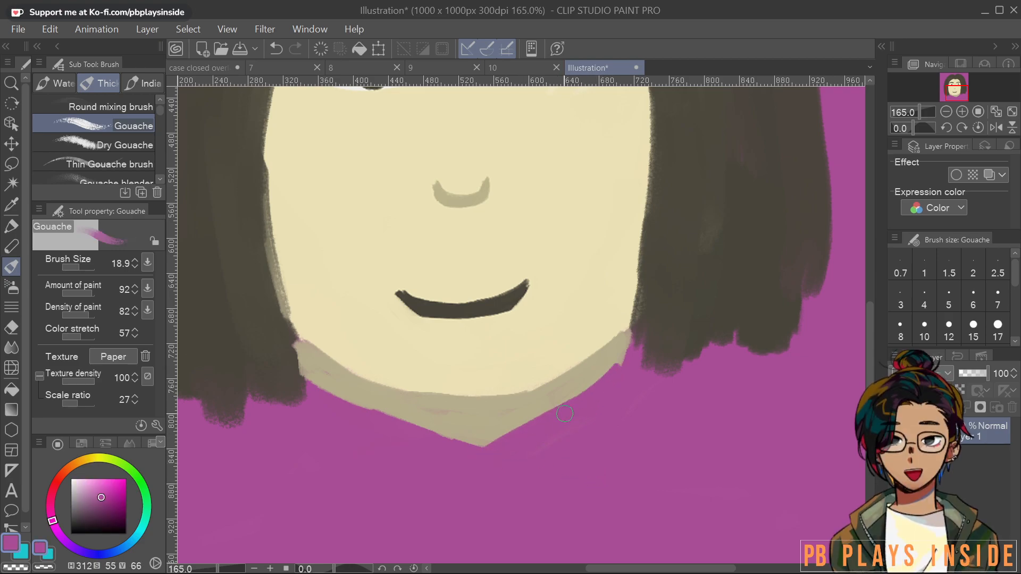
mouse_move(622, 359)
mouse_down()
mouse_move(576, 400)
mouse_move(479, 445)
mouse_up()
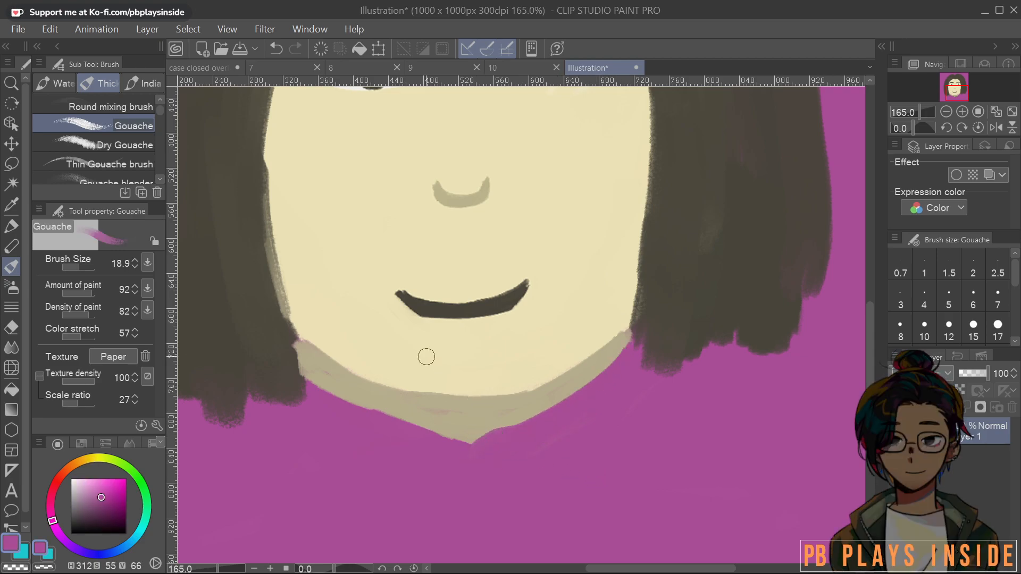
Block in the right side of the neck below the jaw shadow with the sampled cream skin tone (H 48, S 23, V 92)
alt+click(337, 319)
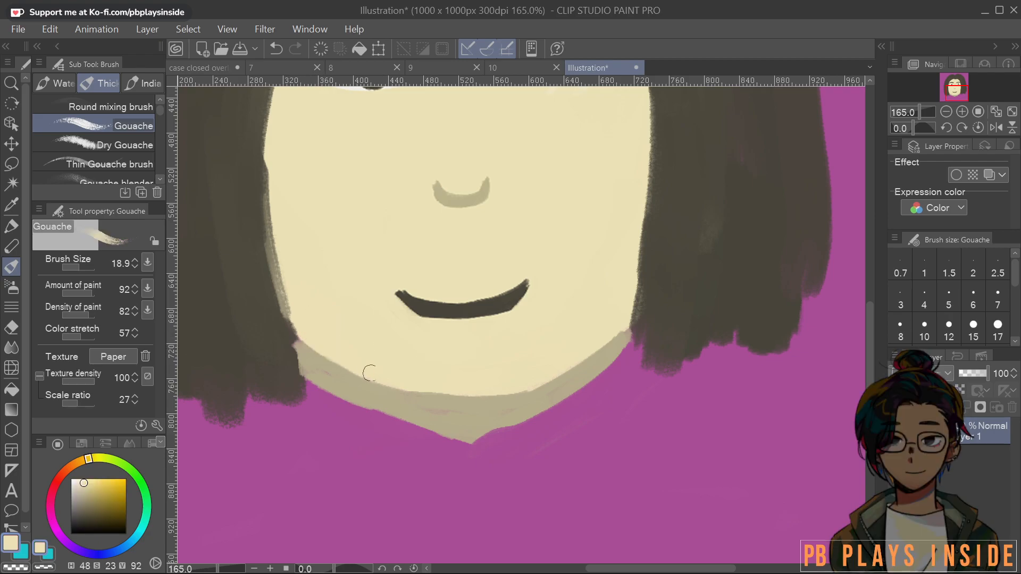
scroll(585, 251, down, 5)
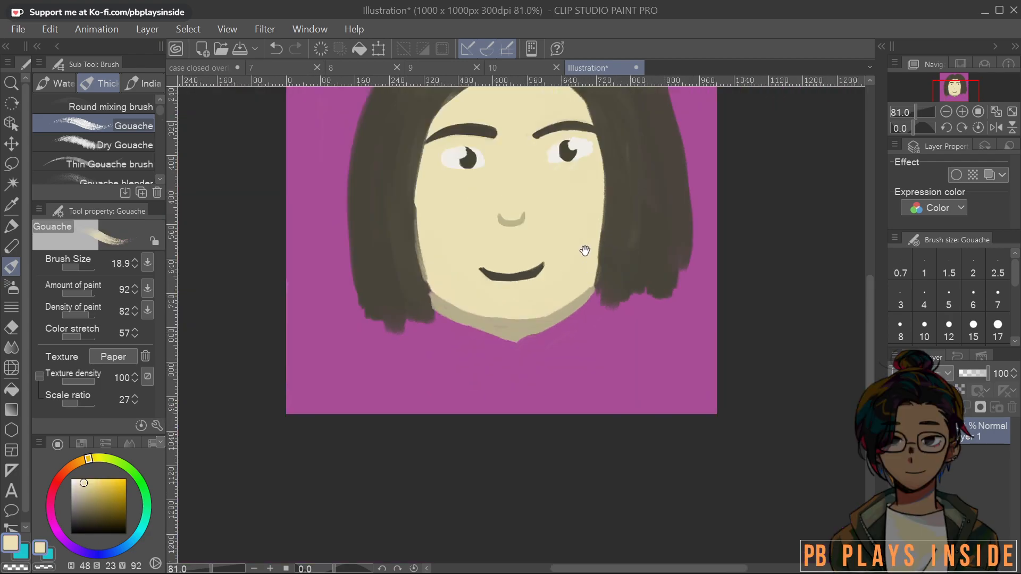
drag(585, 251, 528, 292)
scroll(528, 292, up, 3)
mouse_move(570, 376)
mouse_down()
mouse_move(559, 537)
mouse_move(566, 377)
mouse_move(556, 399)
mouse_move(570, 385)
mouse_move(486, 436)
mouse_move(504, 431)
mouse_move(449, 450)
mouse_up()
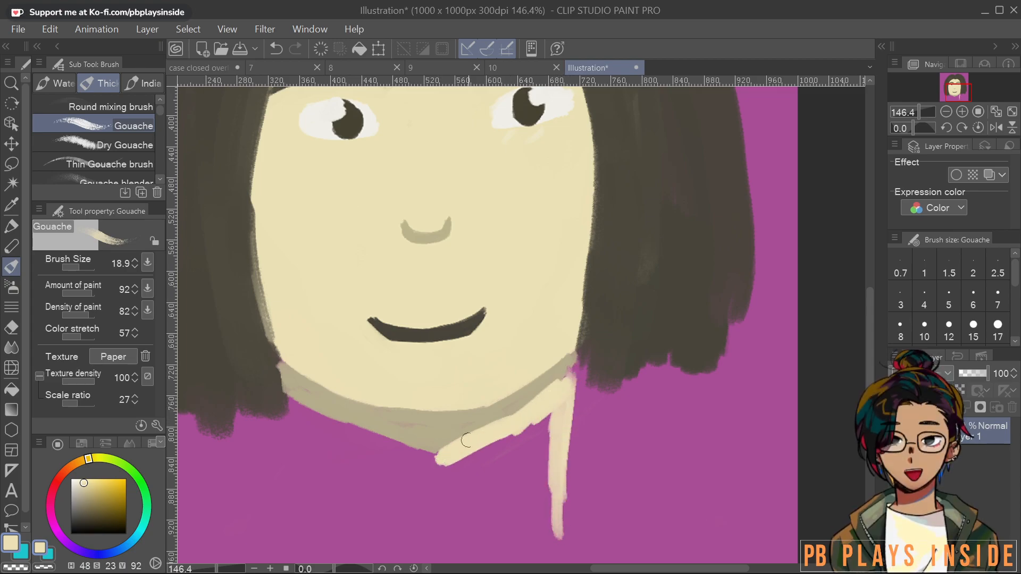
mouse_move(579, 351)
mouse_down()
mouse_move(554, 527)
mouse_move(537, 426)
mouse_move(524, 553)
mouse_move(511, 447)
mouse_move(509, 517)
mouse_move(481, 468)
mouse_move(425, 544)
mouse_up()
Fill the whole neck down to the canvas edge with a sampled peachy cream (H 42, S 23, V 91) at brush size 35.6
key(bracketright)
key(bracketright)
alt+click(511, 472)
alt+click(515, 469)
mouse_move(296, 400)
mouse_down()
mouse_move(304, 548)
mouse_move(316, 474)
mouse_move(380, 445)
mouse_move(323, 410)
mouse_move(467, 478)
mouse_up()
drag(513, 424, 514, 431)
drag(522, 489, 551, 404)
mouse_move(483, 379)
mouse_down()
mouse_move(484, 491)
mouse_move(464, 487)
mouse_move(461, 506)
mouse_move(425, 478)
mouse_move(408, 422)
mouse_move(364, 350)
mouse_move(347, 387)
mouse_move(340, 512)
mouse_up()
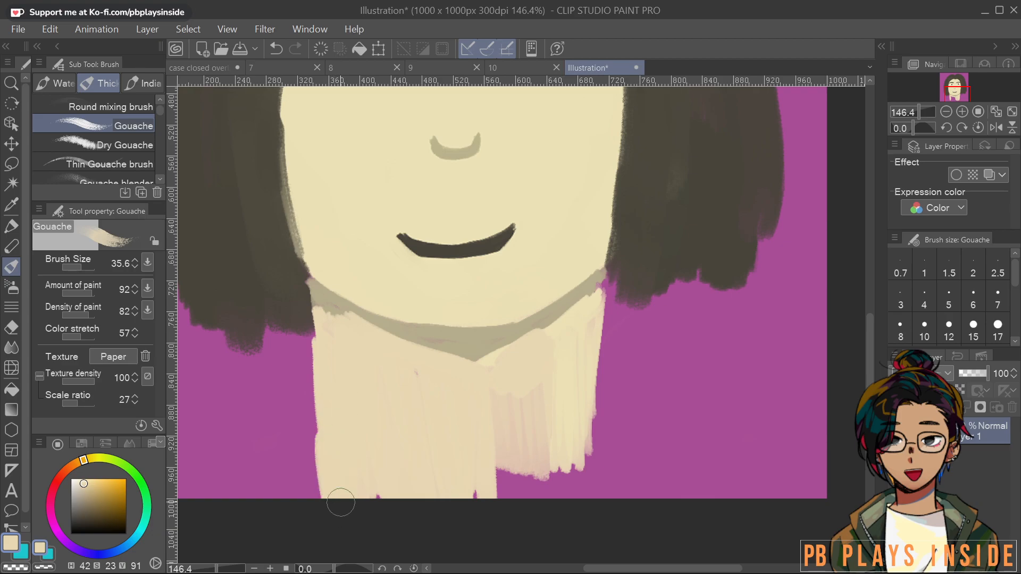
mouse_move(430, 409)
mouse_down()
mouse_move(503, 479)
mouse_move(532, 485)
mouse_move(586, 472)
mouse_move(596, 420)
mouse_up()
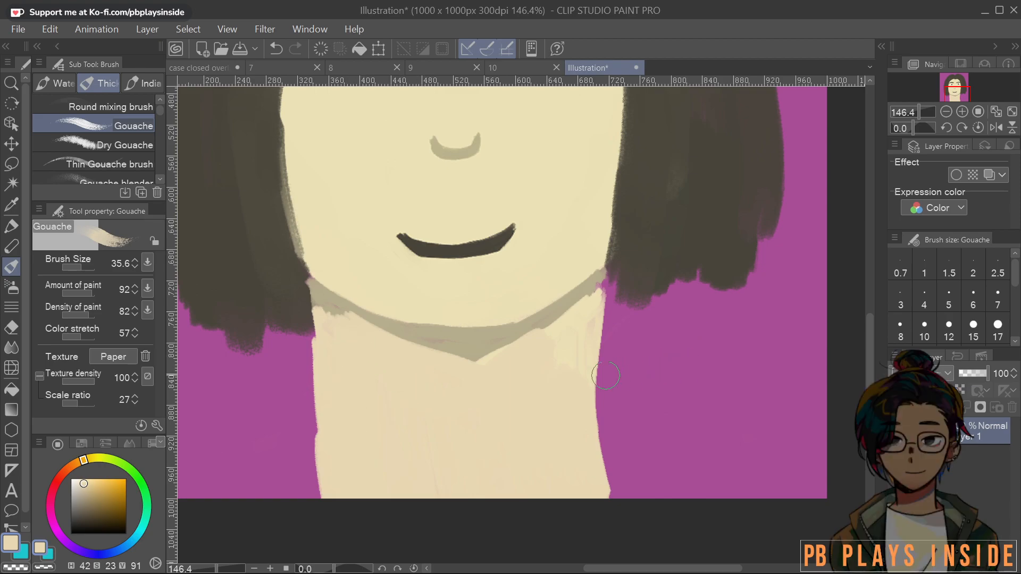
Touch up the neck's upper right edge and the area below the left jaw with the peachy cream at brush size 16.7
key(bracketleft)
key(bracketleft)
key(bracketleft)
key(bracketleft)
mouse_move(605, 299)
mouse_down()
mouse_move(601, 288)
mouse_move(600, 353)
mouse_up()
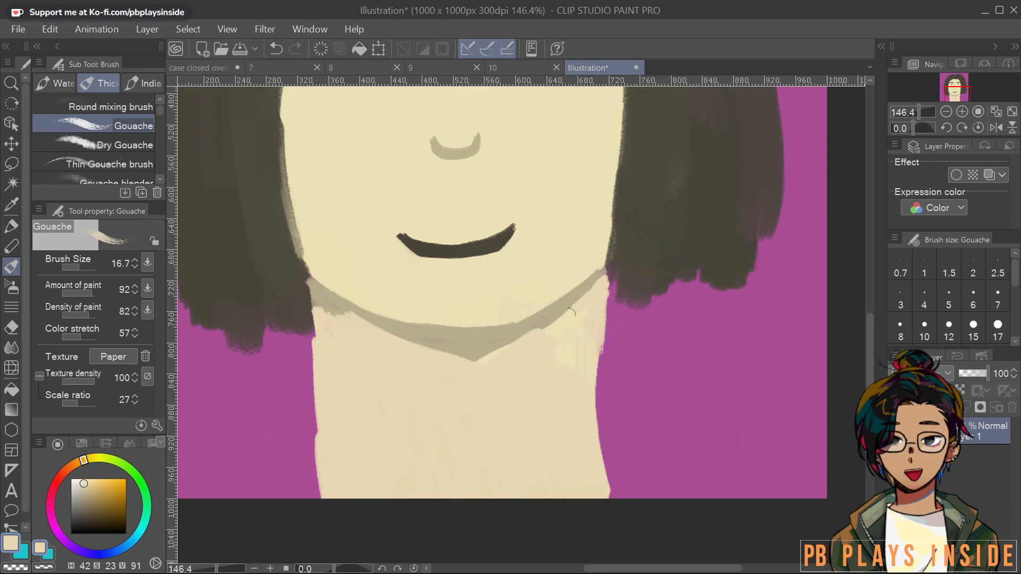
mouse_move(340, 319)
mouse_down()
mouse_move(324, 306)
mouse_move(332, 303)
mouse_move(322, 328)
mouse_up()
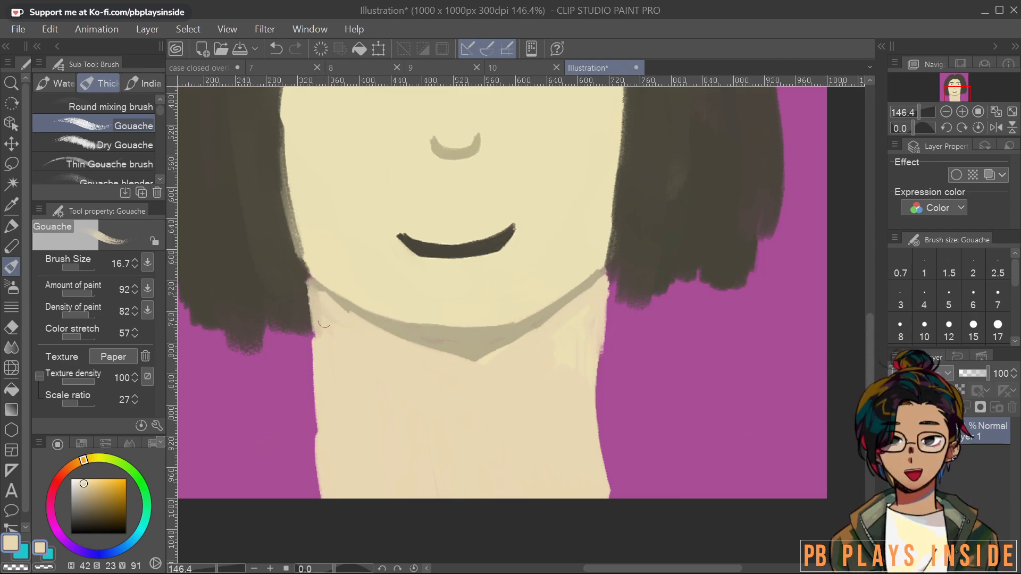
Thicken and round the shadow under the jaw and chin with the sampled shadow tone (H 48, S 23, V 71)
alt+click(354, 303)
drag(318, 286, 356, 311)
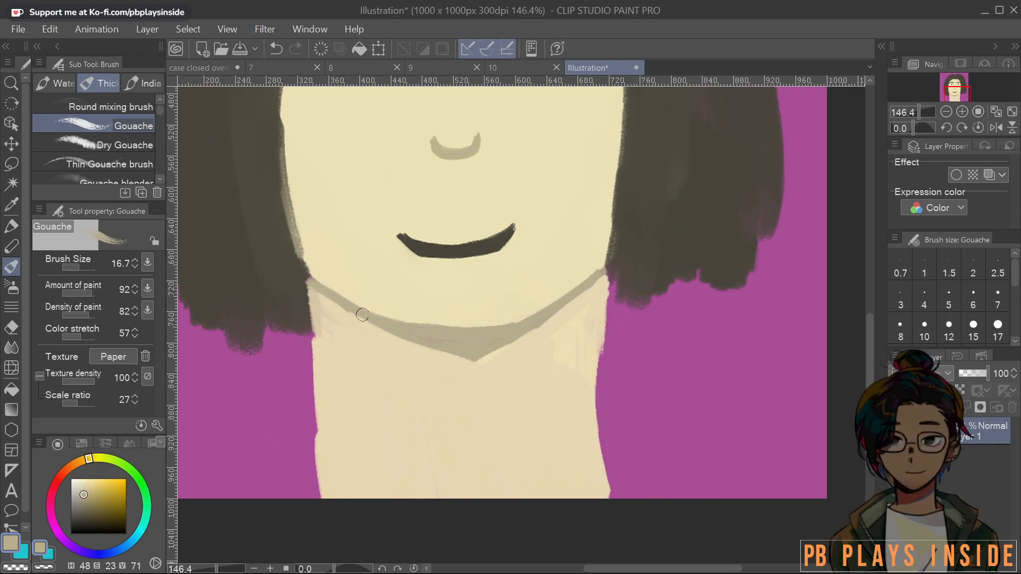
drag(502, 346, 587, 292)
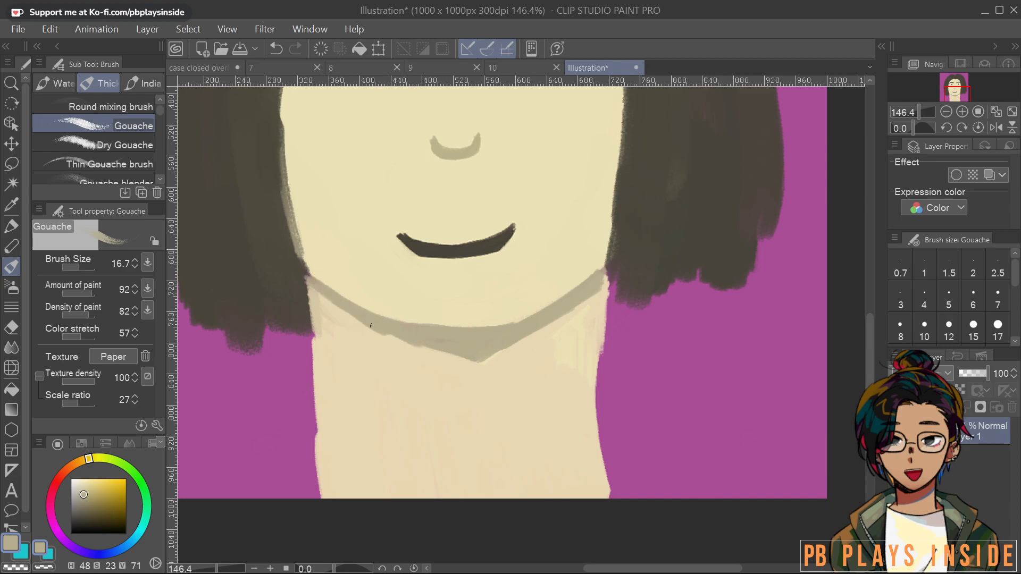
drag(429, 346, 474, 361)
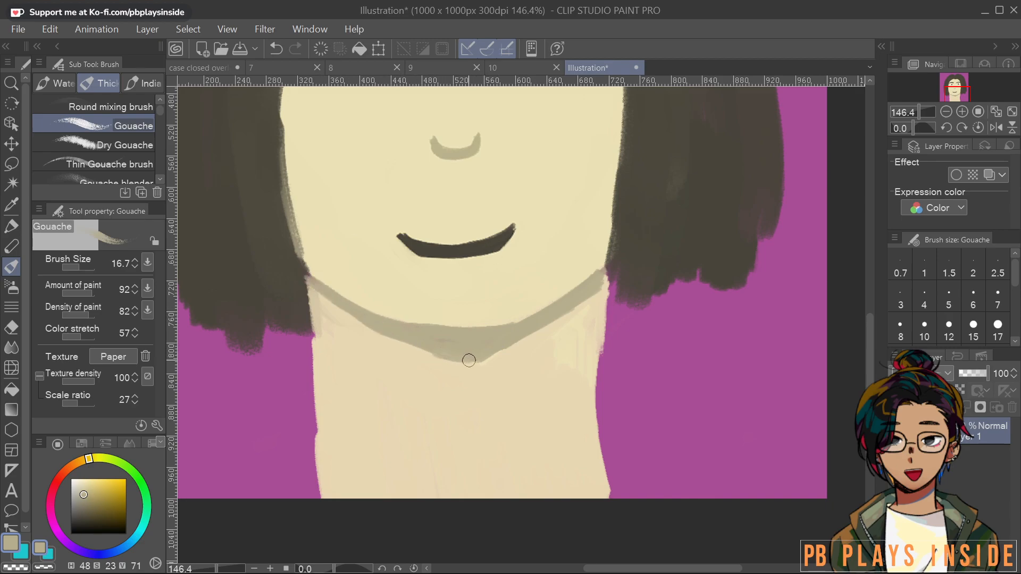
mouse_move(494, 348)
mouse_down()
mouse_move(552, 323)
mouse_move(597, 278)
mouse_move(539, 331)
mouse_up()
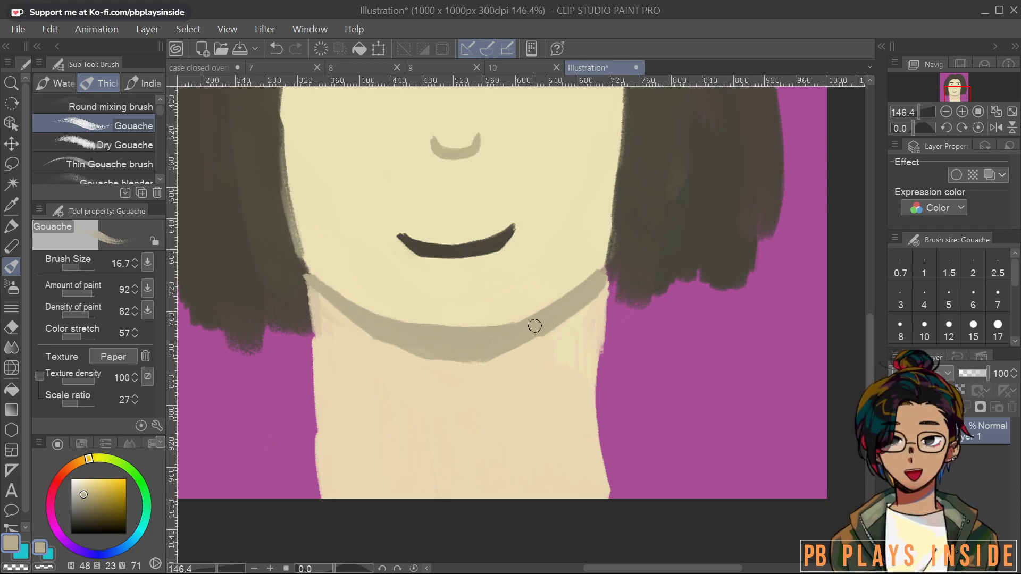
drag(432, 363, 477, 366)
Sketch a curved shoulder line on each side of the neck in near-black (H 48, S 75, V 12)
scroll(655, 245, down, 3)
drag(633, 178, 572, 280)
scroll(572, 280, up, 1)
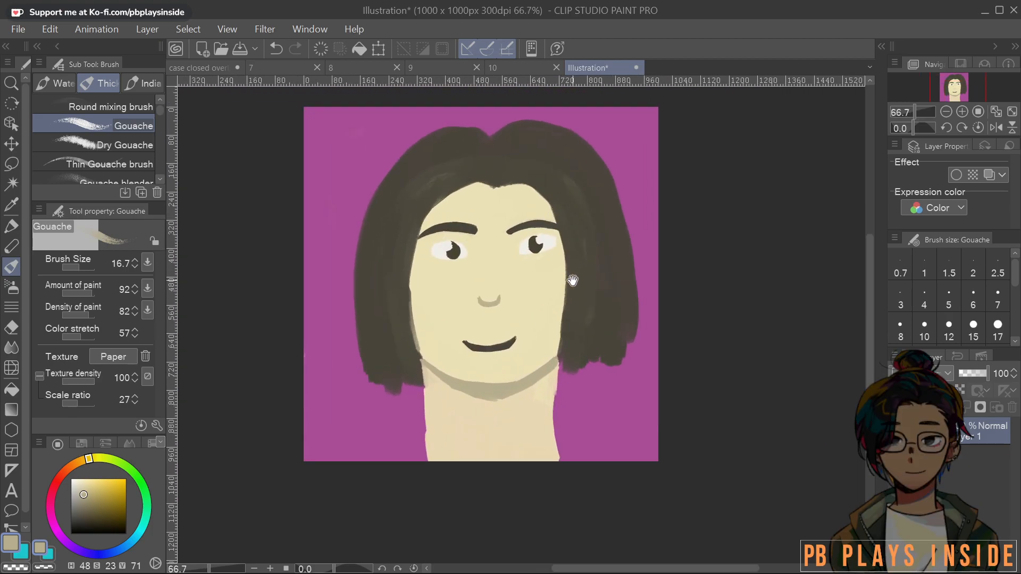
scroll(572, 280, up, 1)
drag(429, 433, 481, 317)
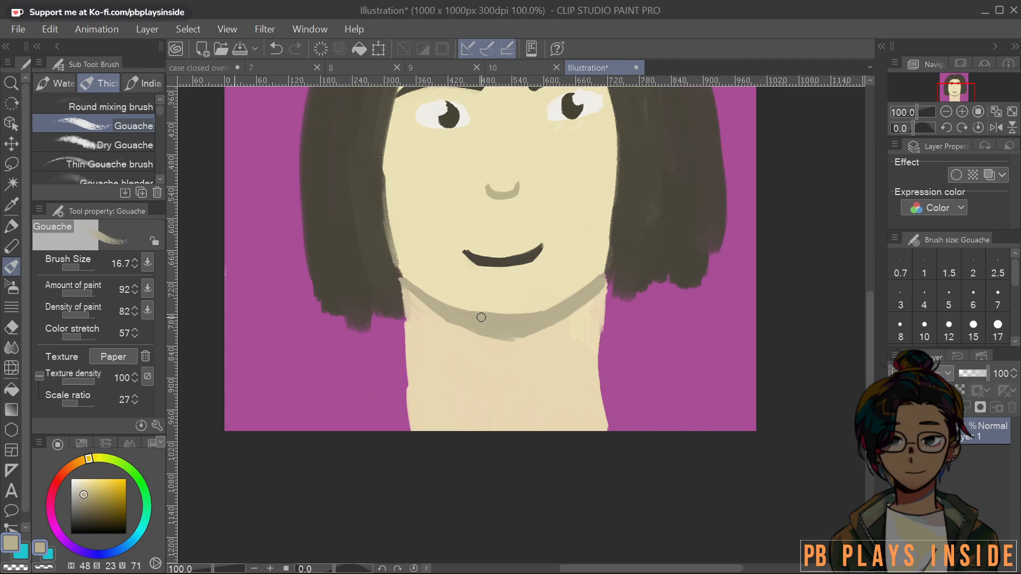
click(112, 527)
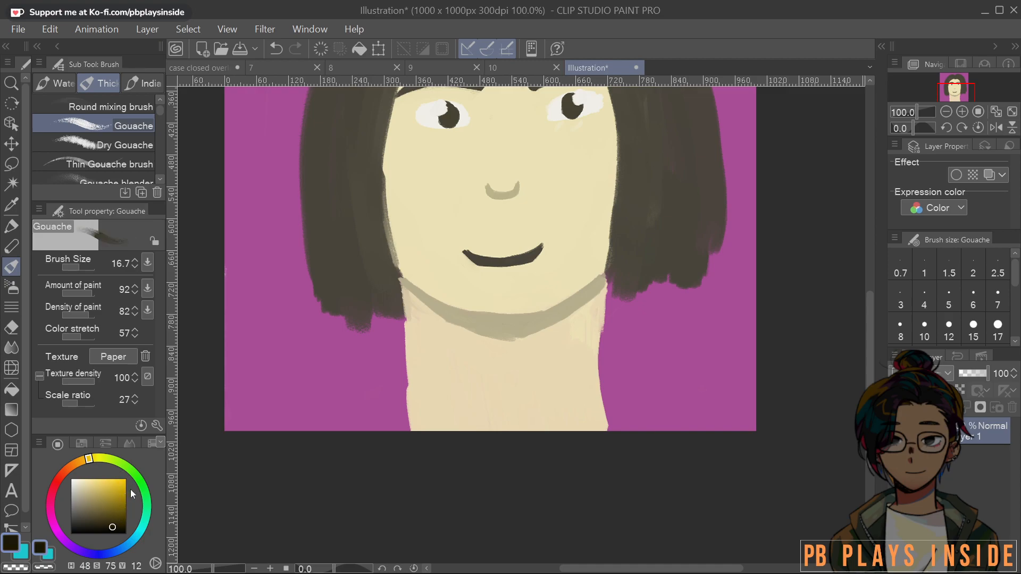
mouse_move(392, 322)
mouse_down()
mouse_move(316, 356)
mouse_move(240, 454)
mouse_up()
mouse_move(614, 304)
mouse_down()
mouse_move(664, 301)
mouse_move(781, 350)
mouse_up()
drag(634, 281, 589, 225)
Fill both shoulders with a pale pink garment (H 312, S 25, V 83) at brush size 86.9, leaving an open neckline
scroll(604, 336, up, 2)
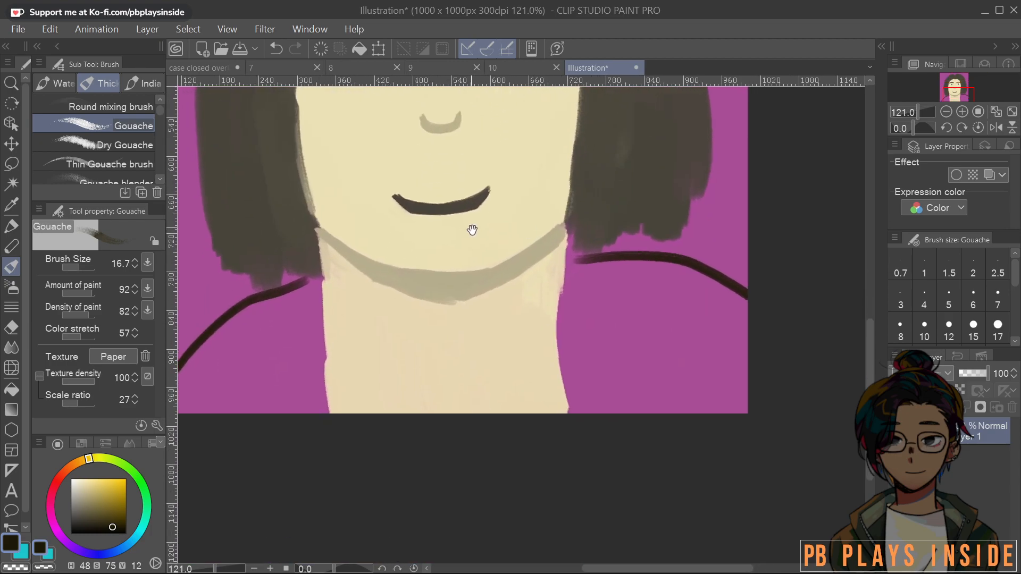
scroll(497, 330, down, 4)
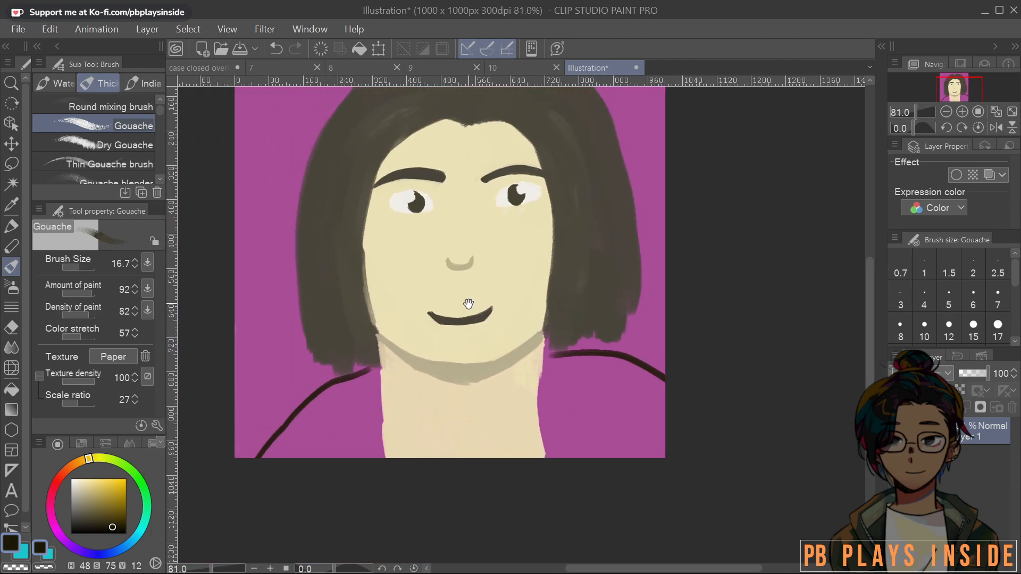
drag(468, 304, 449, 331)
scroll(447, 334, down, 1)
alt+click(328, 440)
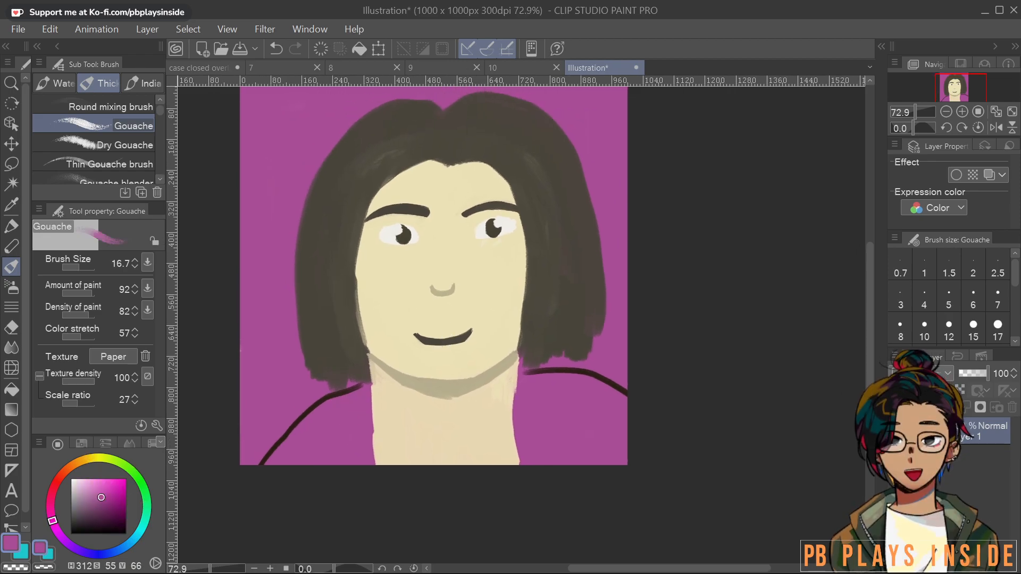
drag(91, 488, 89, 484)
mouse_move(332, 412)
mouse_down()
mouse_move(282, 453)
mouse_move(311, 422)
mouse_move(370, 395)
mouse_move(267, 470)
mouse_move(345, 430)
mouse_move(372, 390)
mouse_move(371, 438)
mouse_move(367, 405)
mouse_move(338, 466)
mouse_move(383, 401)
mouse_move(371, 389)
mouse_move(391, 453)
mouse_move(379, 444)
mouse_move(361, 478)
mouse_move(394, 409)
mouse_move(371, 389)
mouse_move(381, 393)
mouse_move(403, 490)
mouse_up()
mouse_move(511, 405)
mouse_down()
mouse_move(496, 465)
mouse_move(515, 441)
mouse_move(517, 386)
mouse_move(591, 382)
mouse_move(625, 403)
mouse_move(648, 438)
mouse_move(606, 394)
mouse_move(548, 383)
mouse_move(641, 429)
mouse_move(640, 411)
mouse_move(602, 418)
mouse_move(601, 403)
mouse_move(600, 479)
mouse_move(578, 464)
mouse_move(545, 402)
mouse_move(542, 467)
mouse_move(532, 458)
mouse_move(546, 484)
mouse_up()
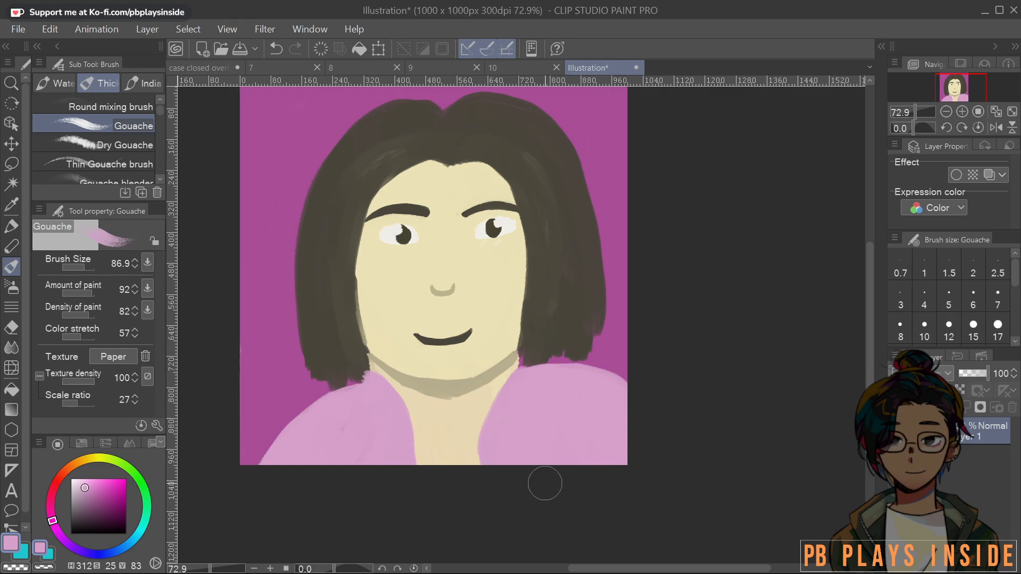
Trim the upper edge of the right shoulder below the hair with the sampled magenta background at brush size 26.3
alt+click(617, 343)
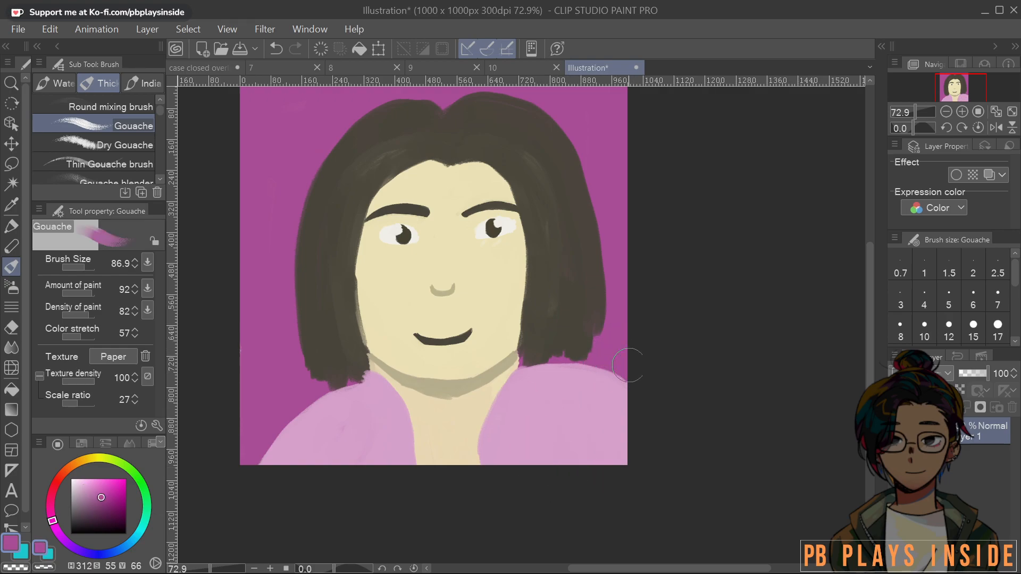
mouse_move(557, 366)
mouse_down()
mouse_move(637, 403)
mouse_move(601, 370)
mouse_up()
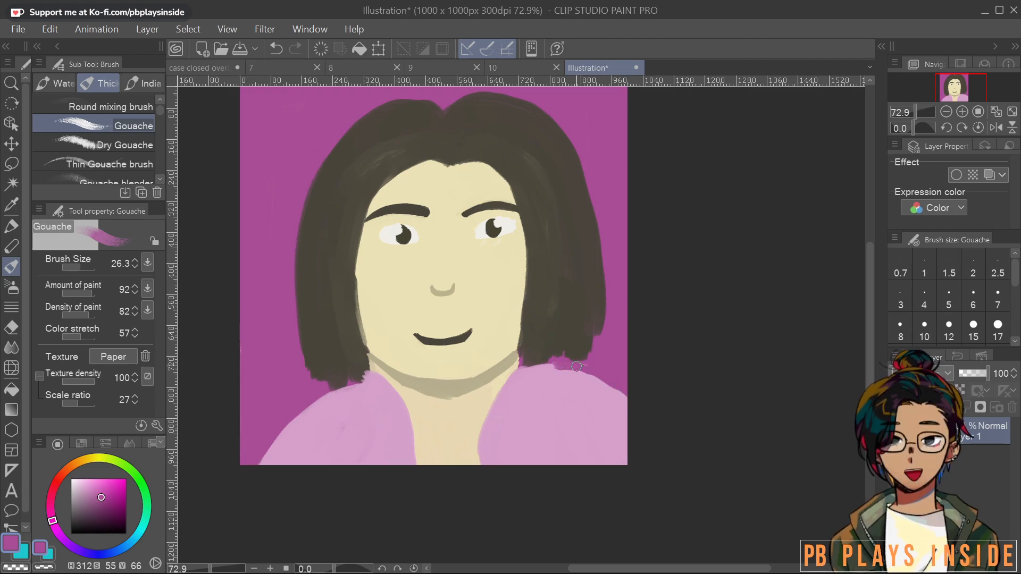
mouse_move(520, 374)
mouse_down()
mouse_move(549, 367)
mouse_move(517, 378)
mouse_move(537, 366)
mouse_up()
Rebuild the upper edge of the right shoulder up to the hair and neck with the sampled pale pink (H 312, S 25, V 84)
alt+click(542, 338)
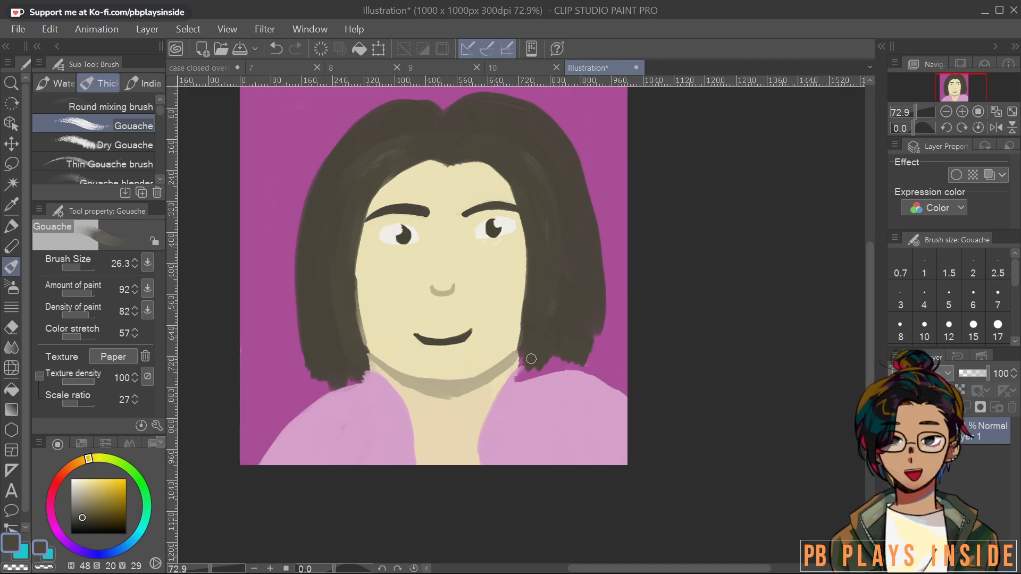
alt+click(541, 385)
alt+click(510, 366)
alt+click(502, 381)
drag(511, 390, 540, 374)
alt+click(541, 400)
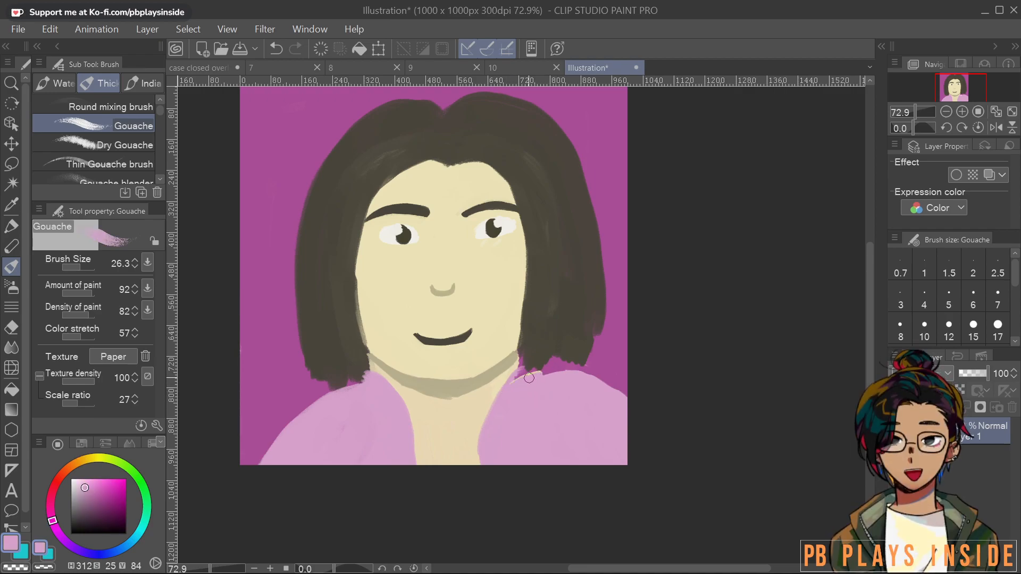
mouse_move(518, 381)
mouse_down()
mouse_move(550, 369)
mouse_move(526, 374)
mouse_move(611, 388)
mouse_up()
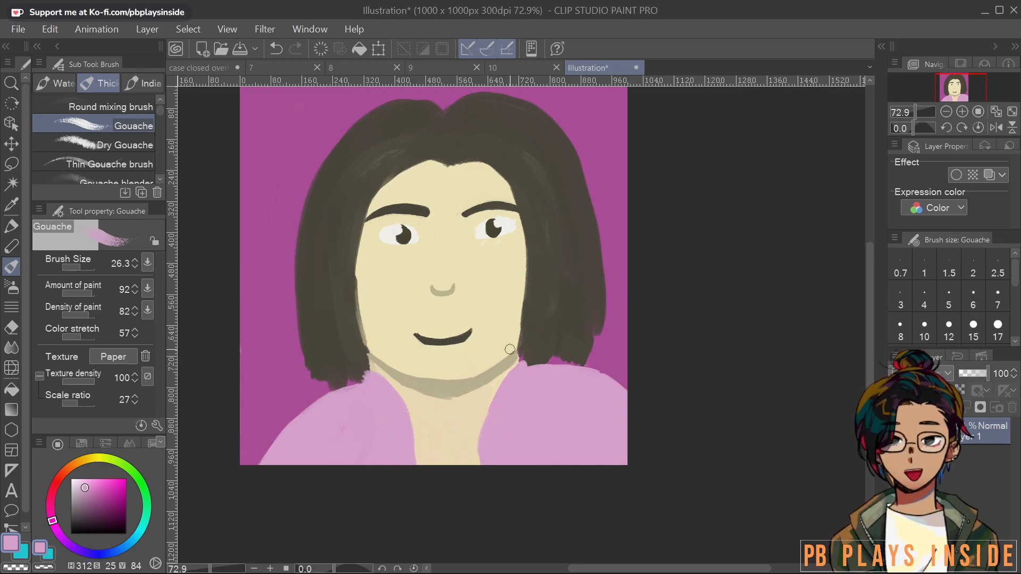
Fill the open neckline with a muted violet shirt (H 255, S 42, V 54) at brush size 52.2, leaving a curved collar edge
key(bracketright)
drag(376, 445, 376, 397)
alt+click(400, 432)
drag(109, 556, 90, 558)
click(94, 503)
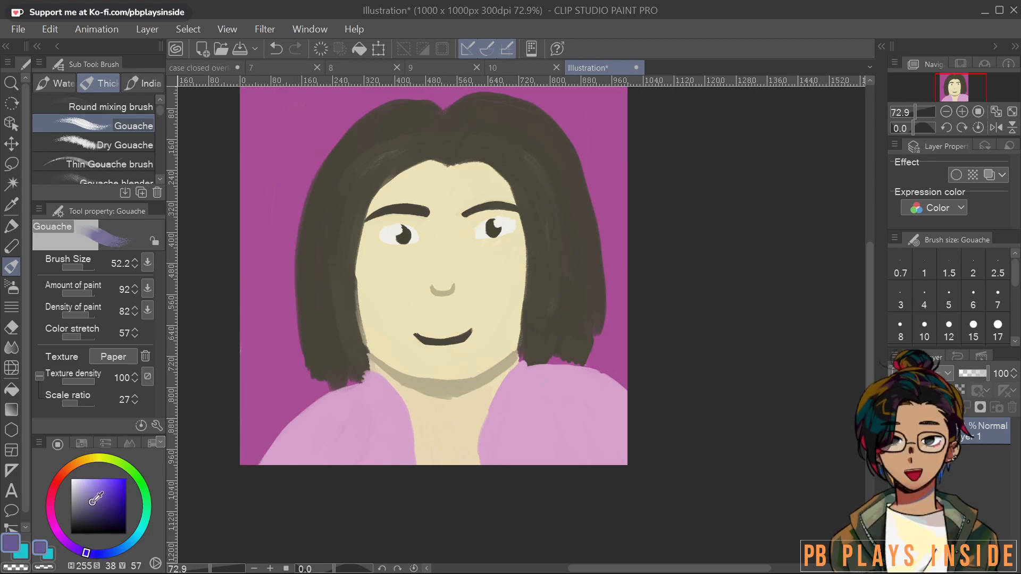
mouse_move(426, 426)
mouse_down()
mouse_move(421, 447)
mouse_move(437, 442)
mouse_move(414, 420)
mouse_move(461, 429)
mouse_move(485, 410)
mouse_move(472, 462)
mouse_move(471, 433)
mouse_move(449, 468)
mouse_move(428, 443)
mouse_up()
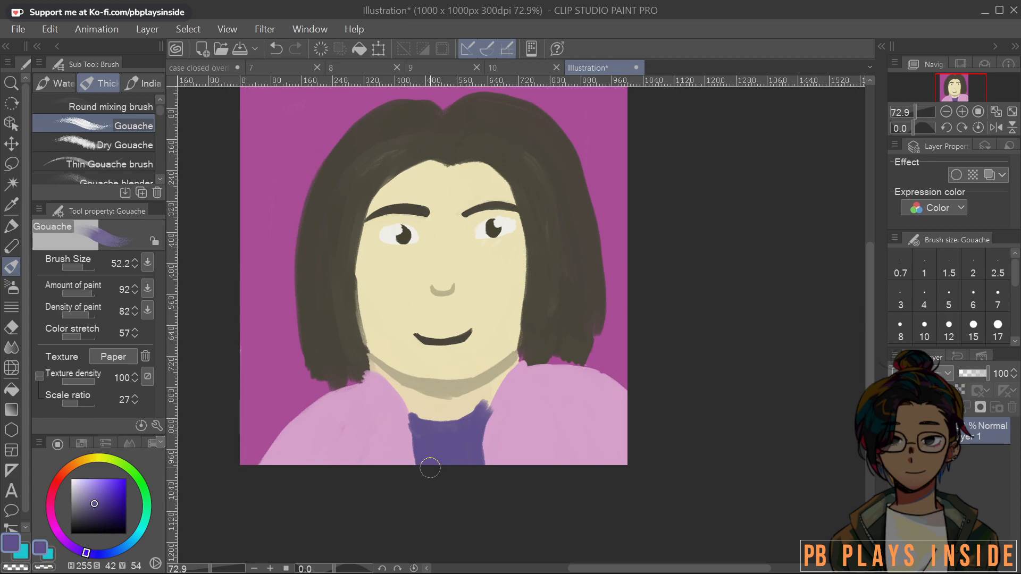
Extend both upper corners of the violet shirt into points along the pink garment at brush size 5.8
scroll(430, 468, up, 6)
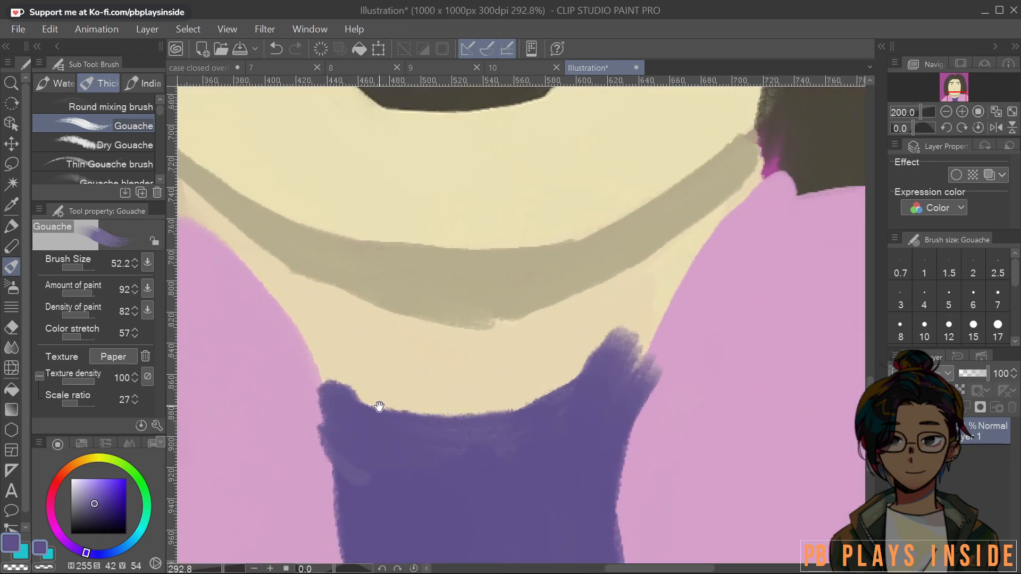
drag(605, 451, 579, 479)
mouse_move(597, 373)
mouse_down()
mouse_move(649, 319)
mouse_move(632, 369)
mouse_move(657, 323)
mouse_move(622, 338)
mouse_move(654, 307)
mouse_up()
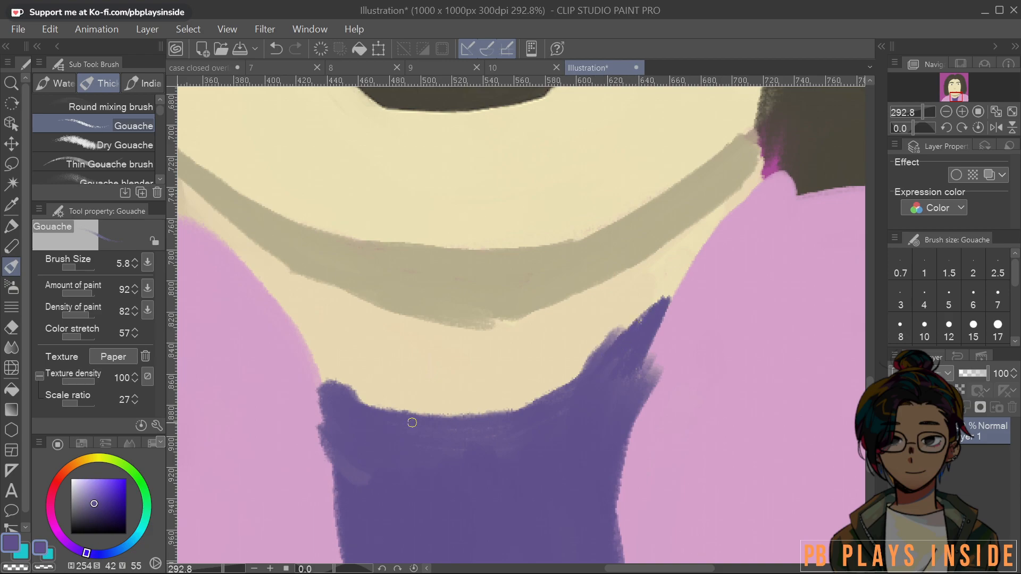
mouse_move(334, 386)
mouse_down()
mouse_move(322, 362)
mouse_move(332, 371)
mouse_up()
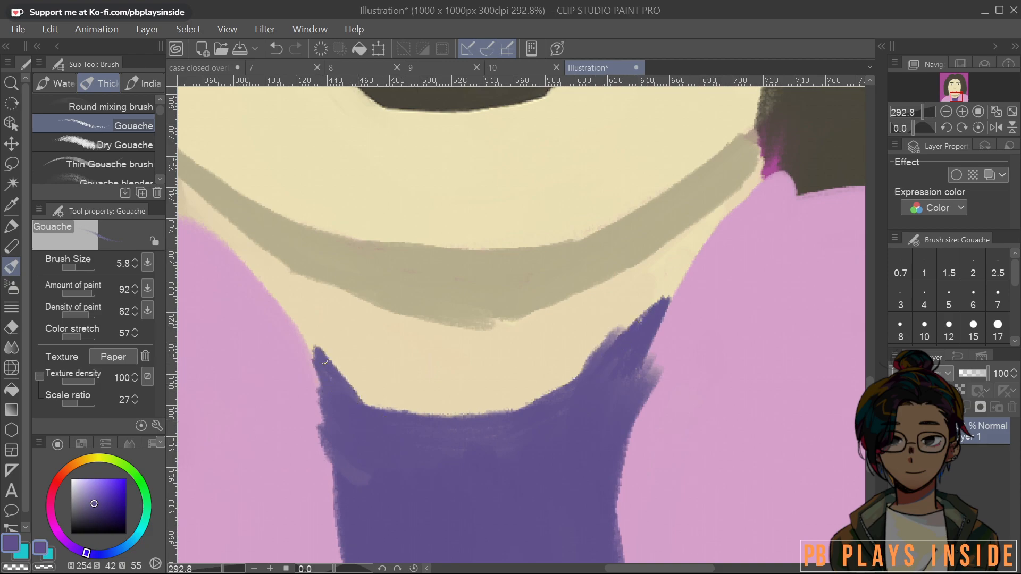
Reshape the inner edges of both garment sides over the shirt with the sampled pale pink at brush size 17.2
alt+click(683, 387)
mouse_move(700, 377)
ctrl+alt+mouse_down()
mouse_move(707, 368)
mouse_move(661, 428)
ctrl+alt+mouse_up()
alt+click(675, 338)
alt+click(644, 396)
alt+click(722, 328)
mouse_move(707, 372)
mouse_down()
mouse_move(662, 383)
mouse_move(649, 440)
mouse_move(626, 433)
mouse_move(638, 452)
mouse_up()
mouse_move(637, 524)
mouse_down()
mouse_move(626, 429)
mouse_move(620, 535)
mouse_move(652, 349)
mouse_up()
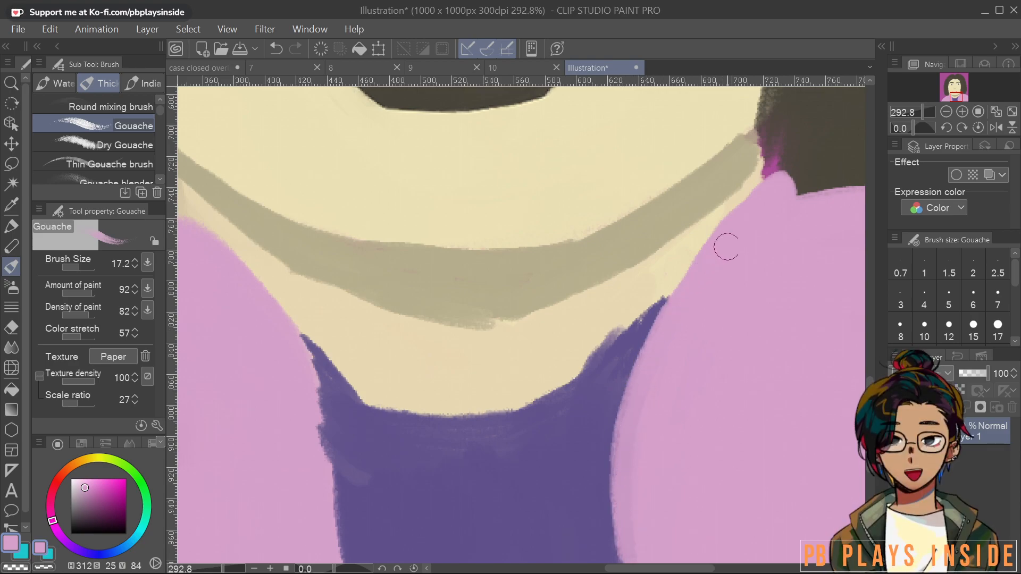
scroll(692, 261, down, 5)
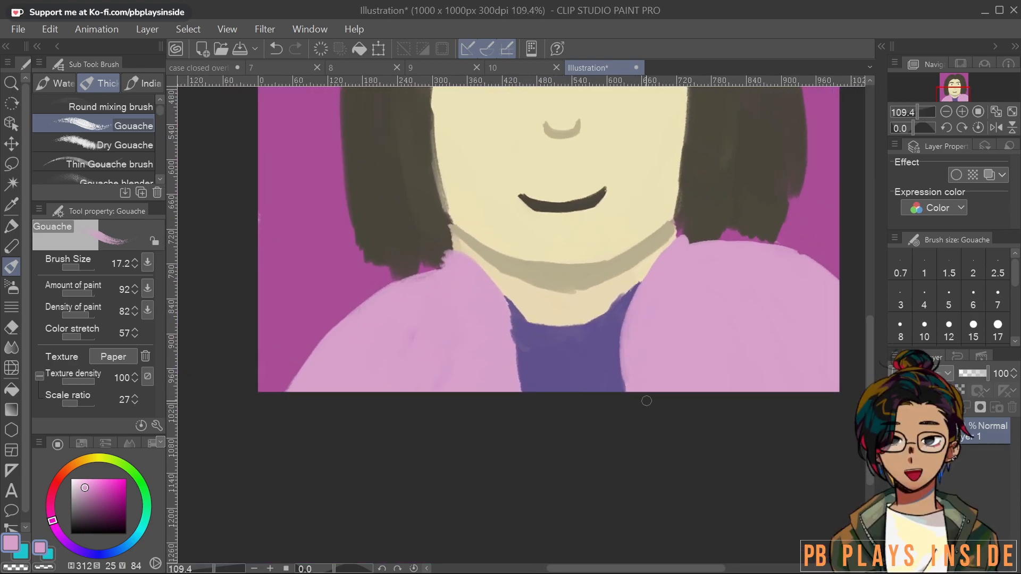
mouse_move(509, 341)
mouse_down()
mouse_move(517, 379)
mouse_move(509, 314)
mouse_move(525, 390)
mouse_up()
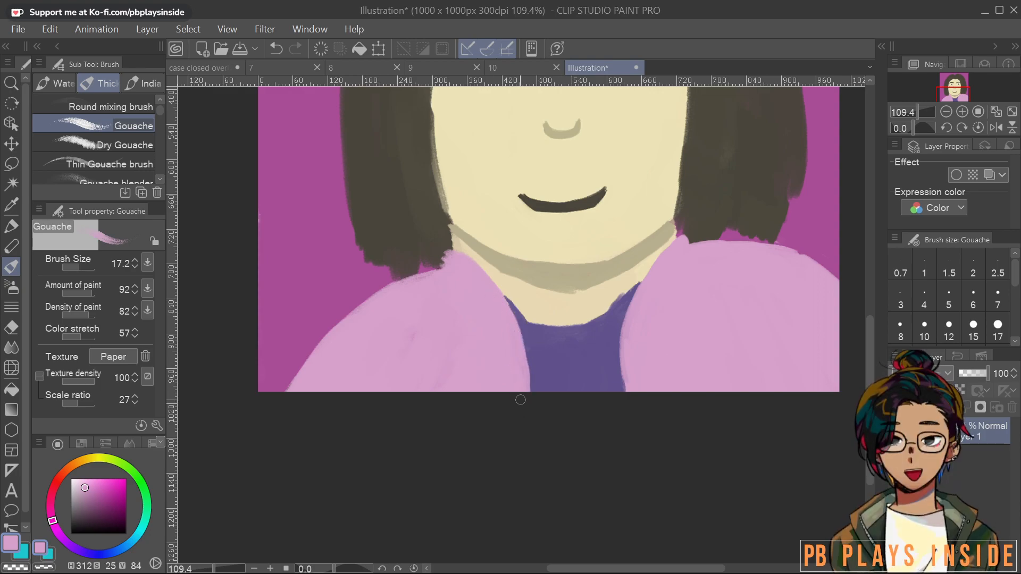
Raise the shirt's curved collar edge against the neck with the sampled violet at brush size 17.2
scroll(521, 400, up, 5)
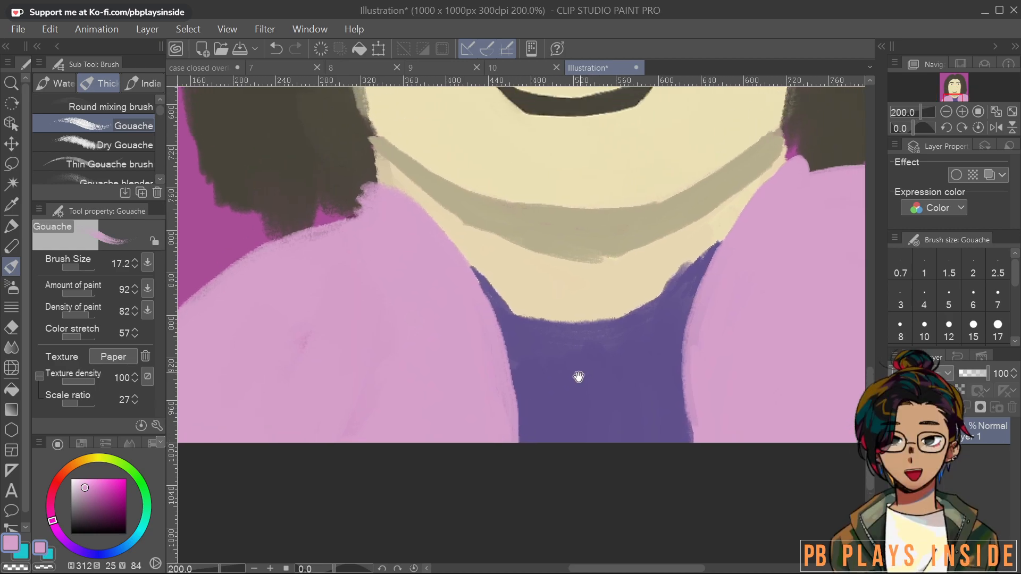
drag(624, 346, 582, 383)
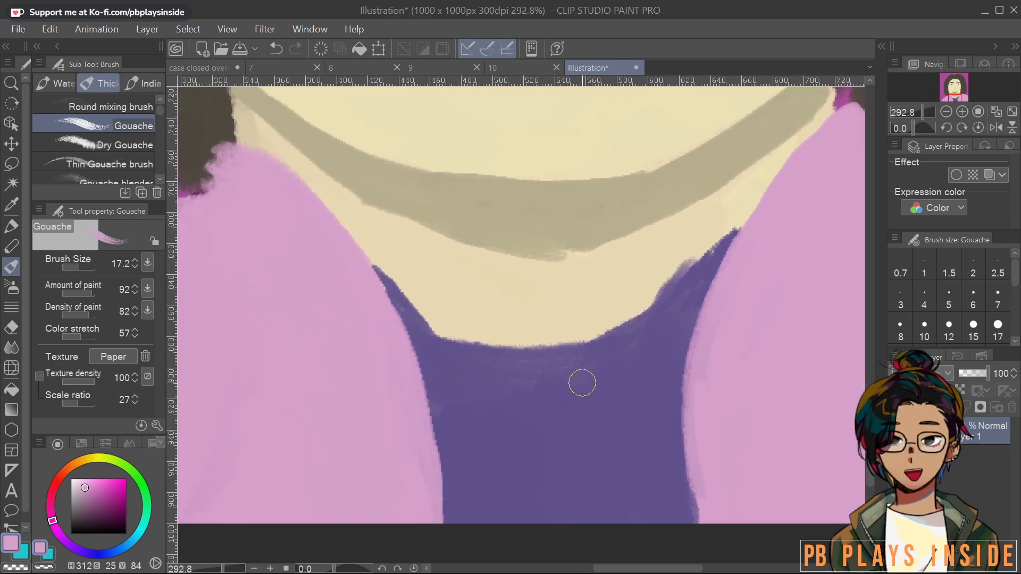
alt+click(598, 428)
mouse_move(420, 311)
mouse_down()
mouse_move(447, 335)
mouse_move(566, 337)
mouse_move(727, 234)
mouse_up()
drag(567, 344, 643, 324)
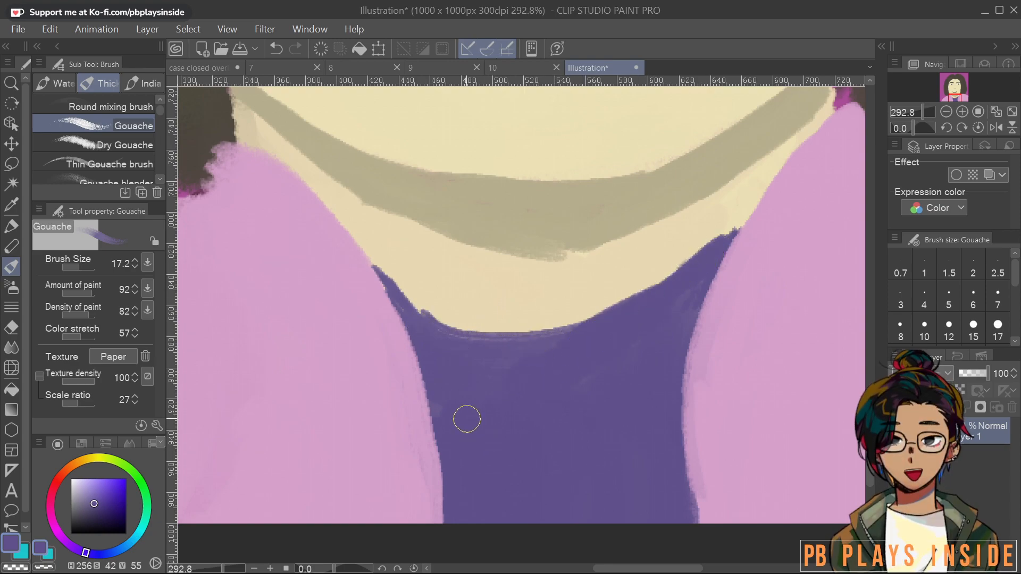
Smooth the shirt's collar curve and sharpen its two upper corners with fine violet strokes at about brush size 8.9
mouse_move(483, 365)
ctrl+alt+mouse_down()
mouse_move(486, 352)
mouse_move(489, 364)
ctrl+alt+mouse_up()
mouse_move(387, 278)
mouse_down()
mouse_move(428, 318)
mouse_move(478, 339)
mouse_move(537, 343)
mouse_move(587, 322)
mouse_up()
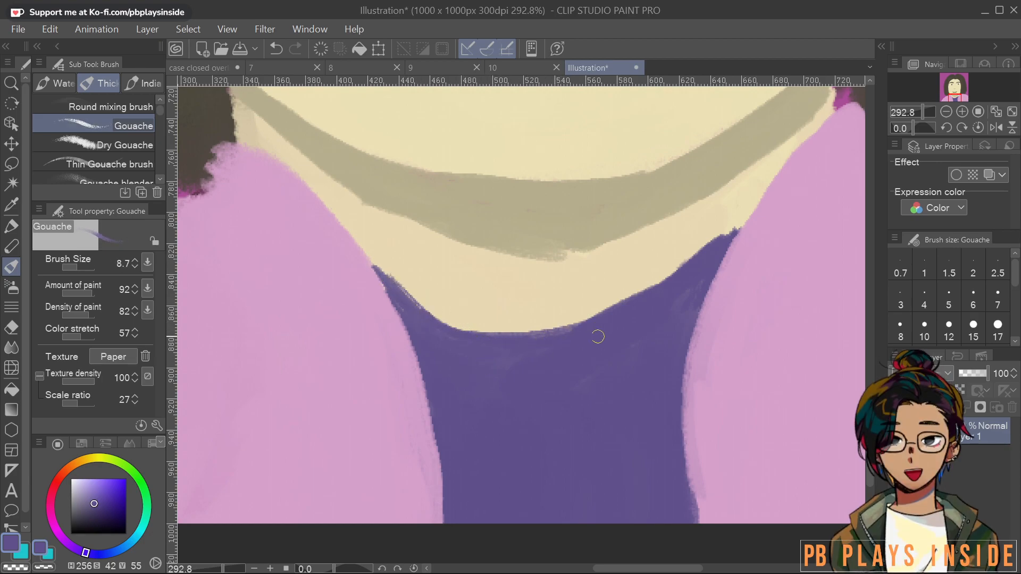
drag(718, 247, 754, 206)
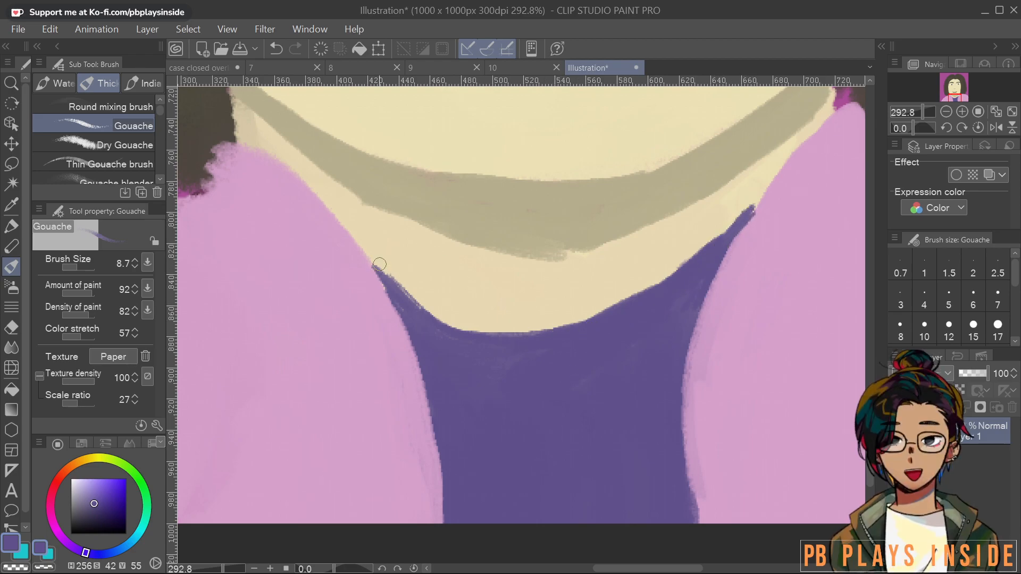
drag(381, 272, 410, 330)
drag(675, 333, 641, 371)
drag(568, 454, 575, 436)
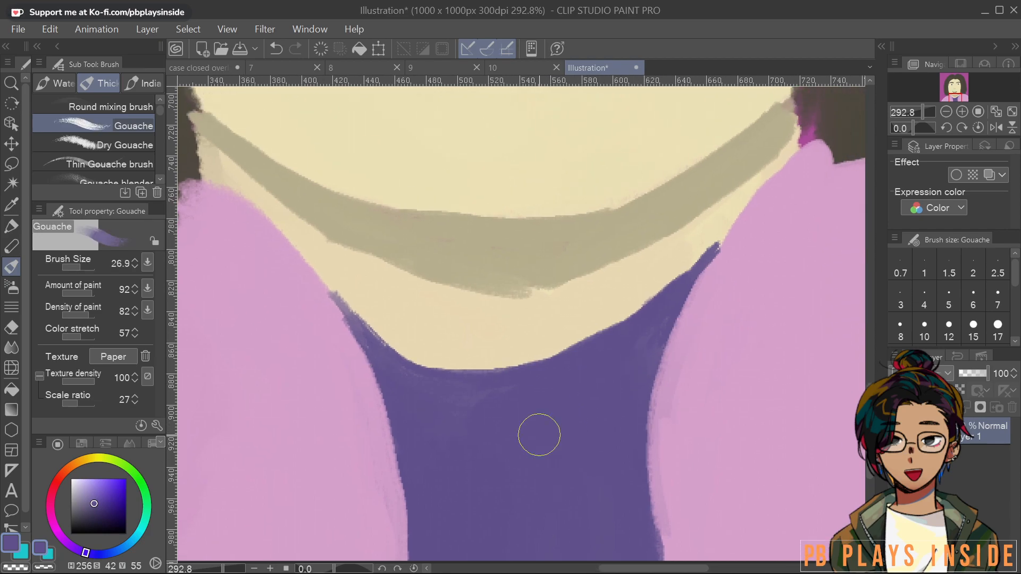
mouse_move(374, 359)
mouse_down()
mouse_move(370, 335)
mouse_move(373, 350)
mouse_move(406, 369)
mouse_up()
mouse_move(358, 330)
mouse_down()
mouse_move(327, 287)
mouse_move(381, 355)
mouse_up()
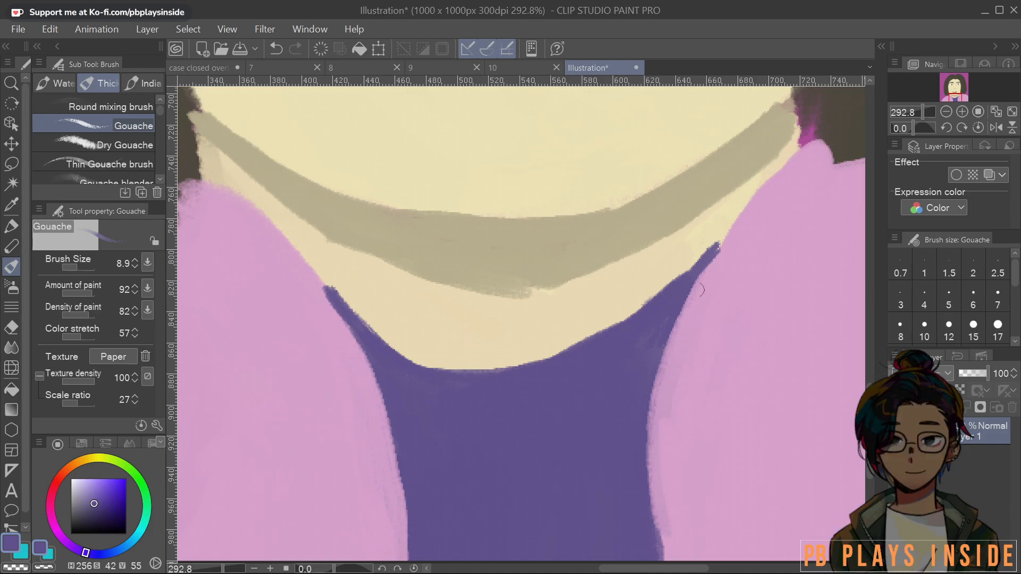
Paint a thin shadow line on the neck along the whole collar edge with the sampled chin-shadow tone (H 47, S 23, V 71)
alt+click(585, 241)
mouse_move(642, 302)
mouse_down()
mouse_move(718, 230)
mouse_move(717, 244)
mouse_up()
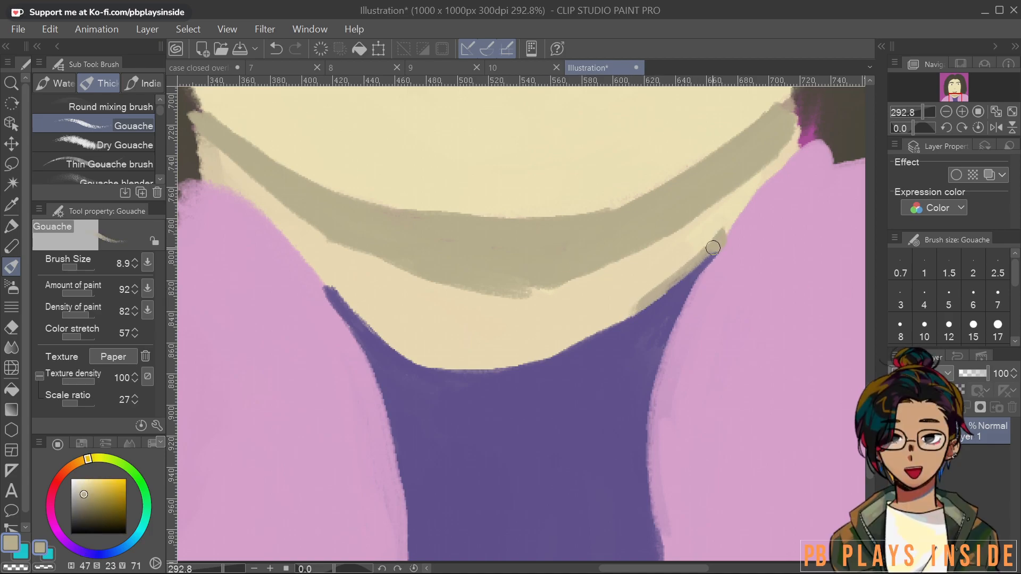
mouse_move(334, 288)
mouse_down()
mouse_move(409, 352)
mouse_move(395, 347)
mouse_move(448, 369)
mouse_move(558, 349)
mouse_move(667, 280)
mouse_up()
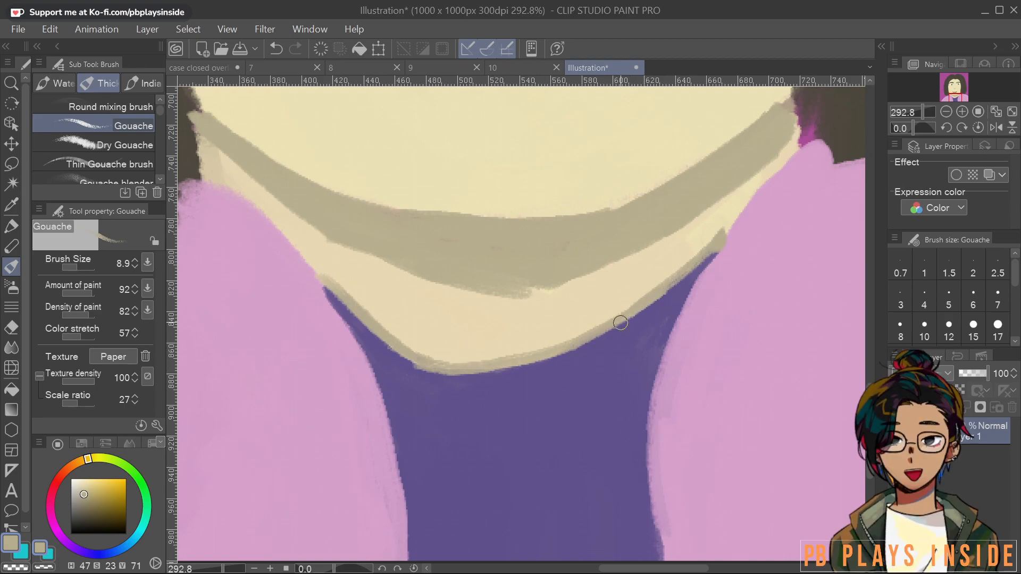
alt+click(709, 218)
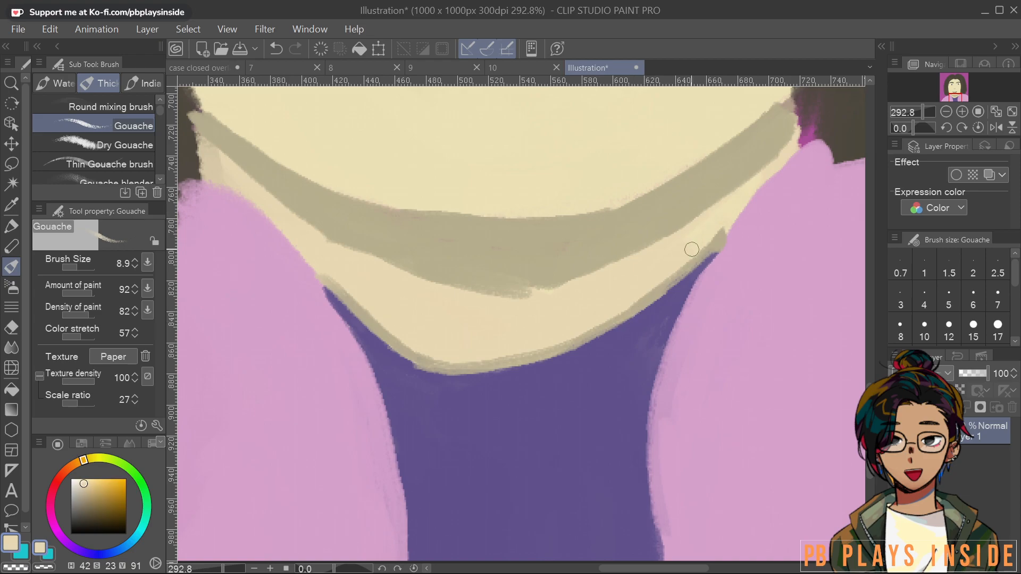
Shade the shirt's right edge beside the pink garment with a thin line of darker violet (H 256, S 45, V 40)
scroll(729, 225, down, 4)
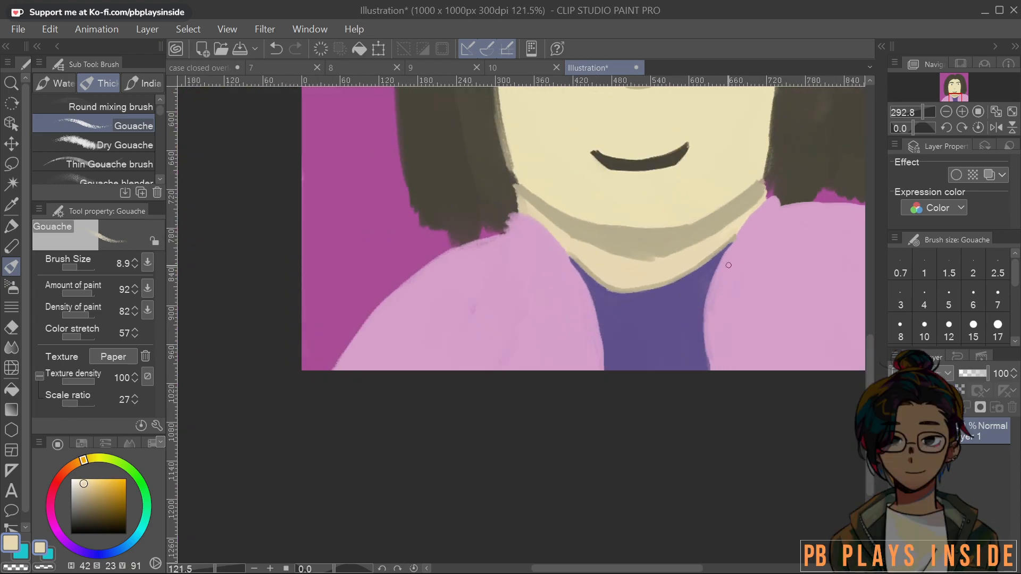
drag(729, 226, 565, 278)
scroll(548, 272, up, 4)
alt+click(451, 483)
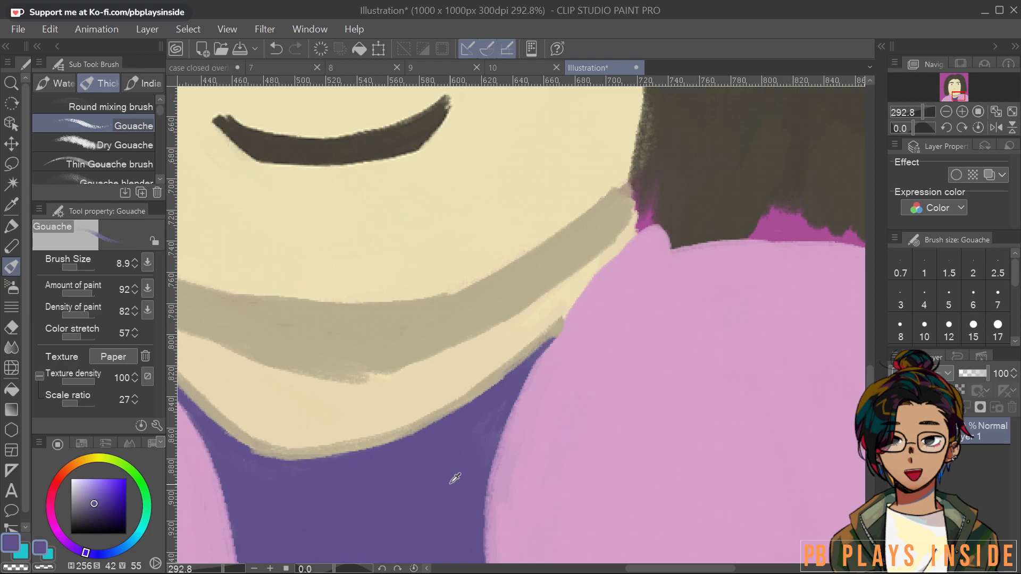
click(95, 512)
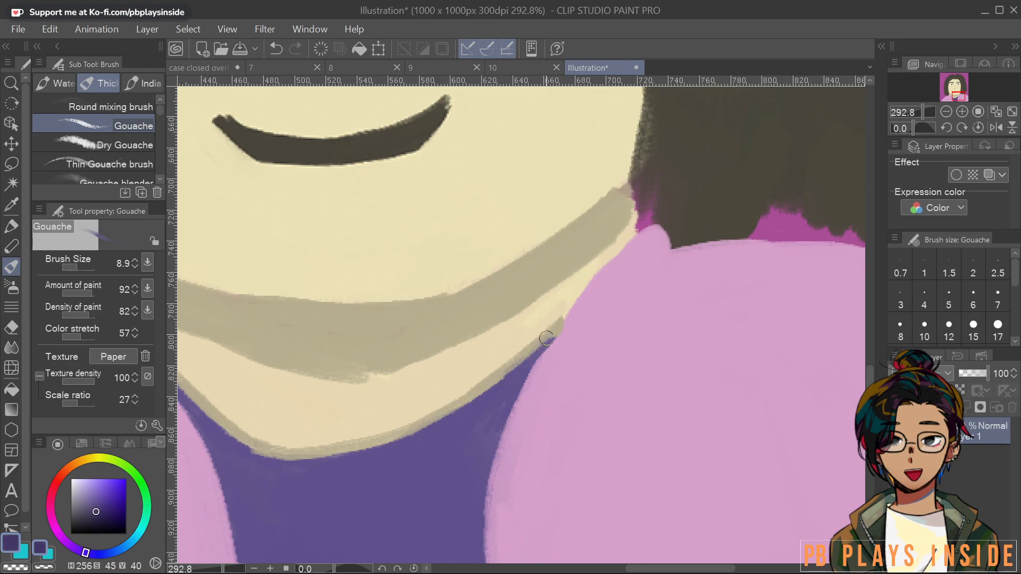
mouse_move(515, 405)
mouse_down()
mouse_move(553, 341)
mouse_move(489, 449)
mouse_move(499, 479)
mouse_move(507, 374)
mouse_up()
drag(501, 335, 487, 460)
mouse_move(482, 407)
mouse_down()
mouse_move(515, 551)
mouse_move(493, 486)
mouse_up()
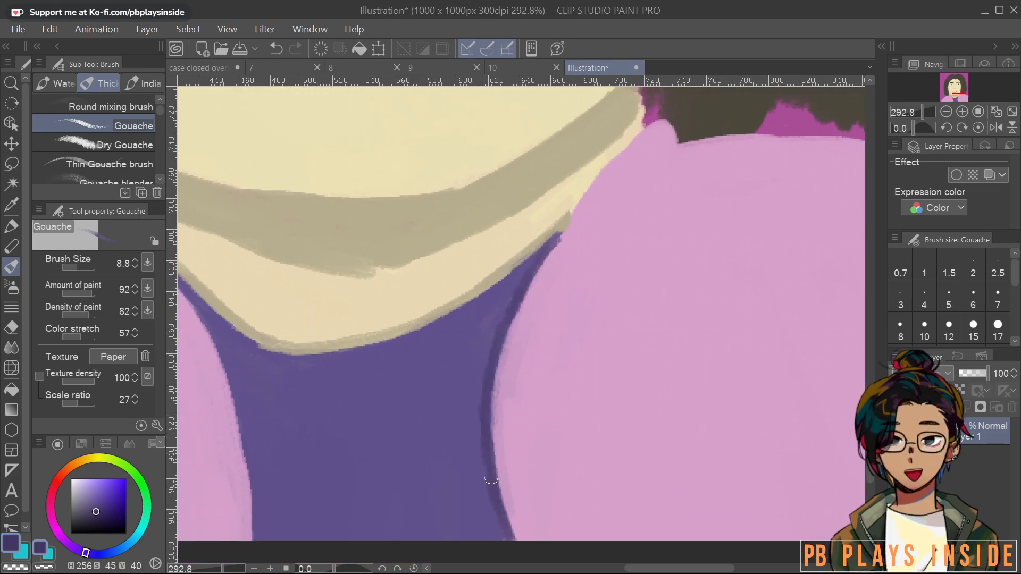
Shade the shirt's left edge with a matching thin line of the same darker violet
drag(246, 363, 333, 373)
drag(253, 278, 318, 379)
drag(371, 450, 394, 394)
mouse_move(322, 289)
mouse_down()
mouse_move(350, 358)
mouse_move(339, 331)
mouse_move(358, 392)
mouse_move(365, 477)
mouse_up()
Draw a curved lapel line down the left side of the garment in a darker pink (H 312, S 30, V 66) at brush size 8.8
scroll(554, 350, down, 15)
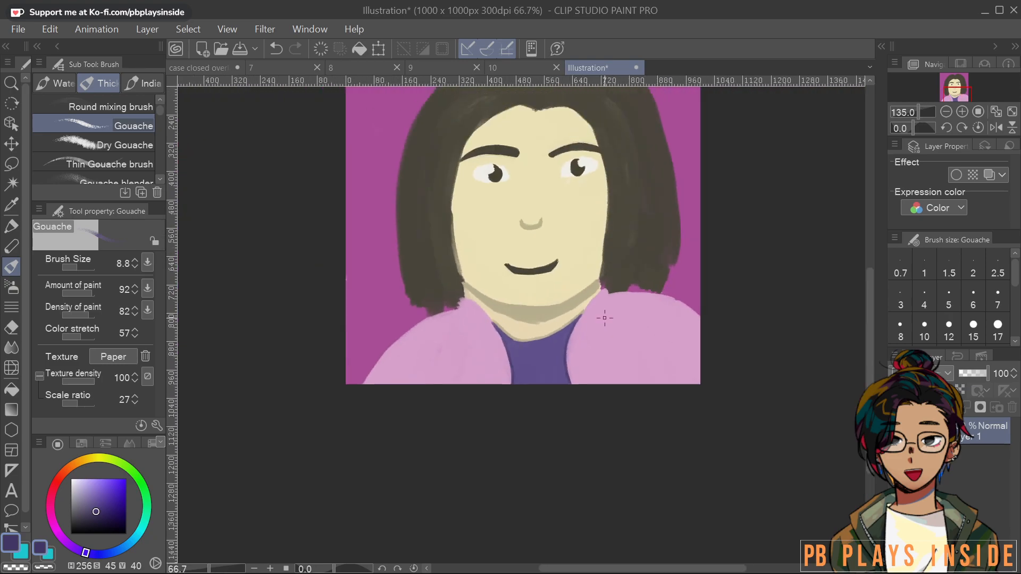
scroll(585, 329, up, 10)
drag(387, 304, 611, 359)
scroll(611, 358, up, 1)
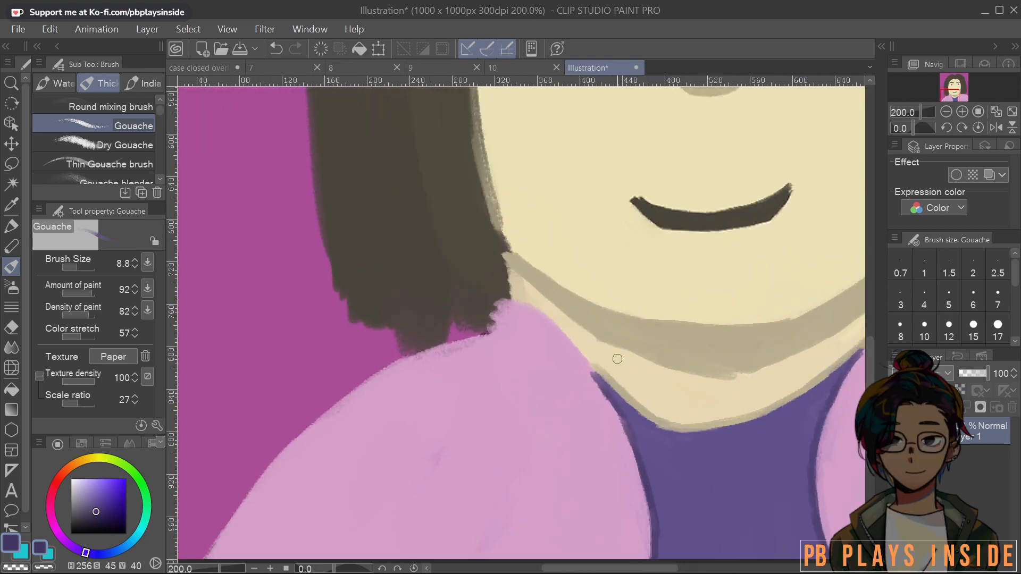
alt+click(504, 422)
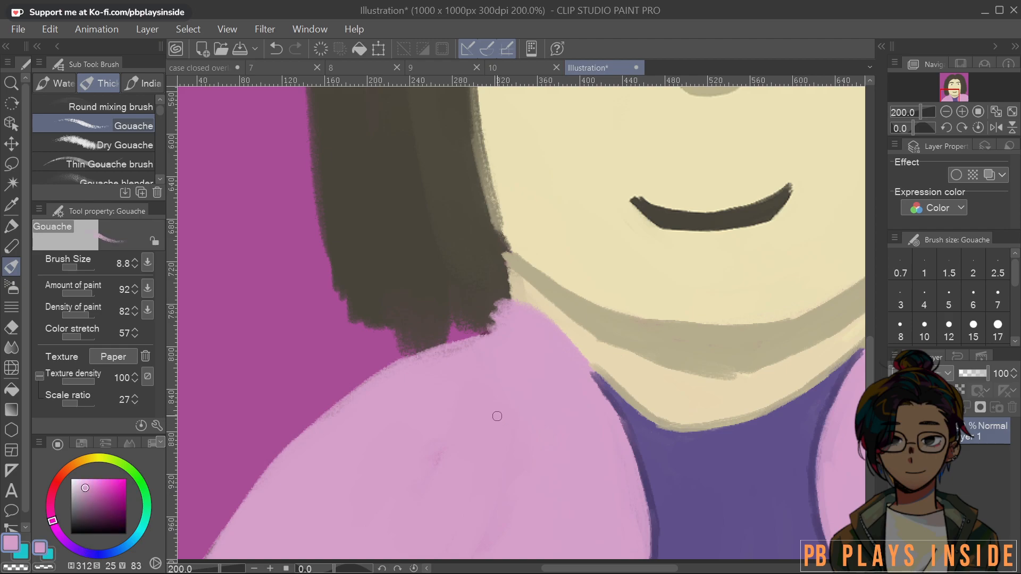
click(88, 496)
drag(492, 333, 549, 374)
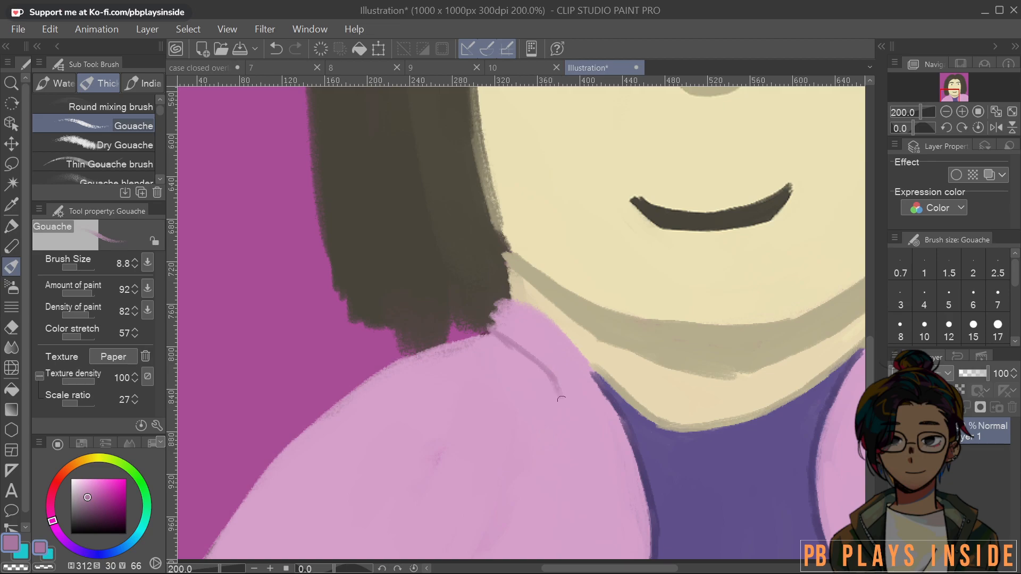
drag(581, 457, 596, 515)
Draw the matching lapel line down the right side of the garment in the same darker pink and thicken the lapel shading
drag(711, 423, 561, 483)
mouse_move(785, 385)
mouse_down()
mouse_move(713, 384)
mouse_move(662, 494)
mouse_move(654, 562)
mouse_up()
drag(701, 475, 625, 347)
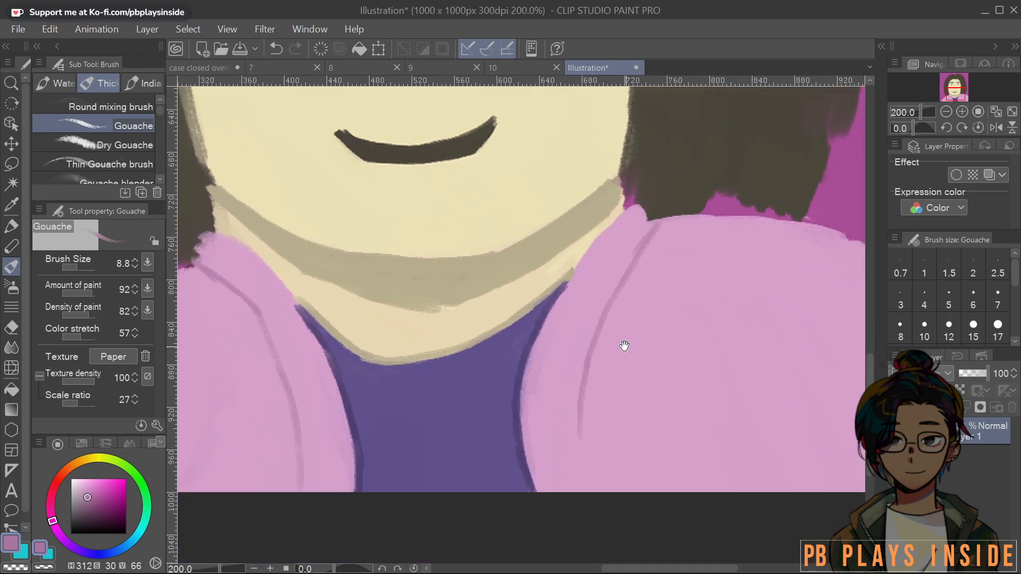
drag(579, 433, 595, 508)
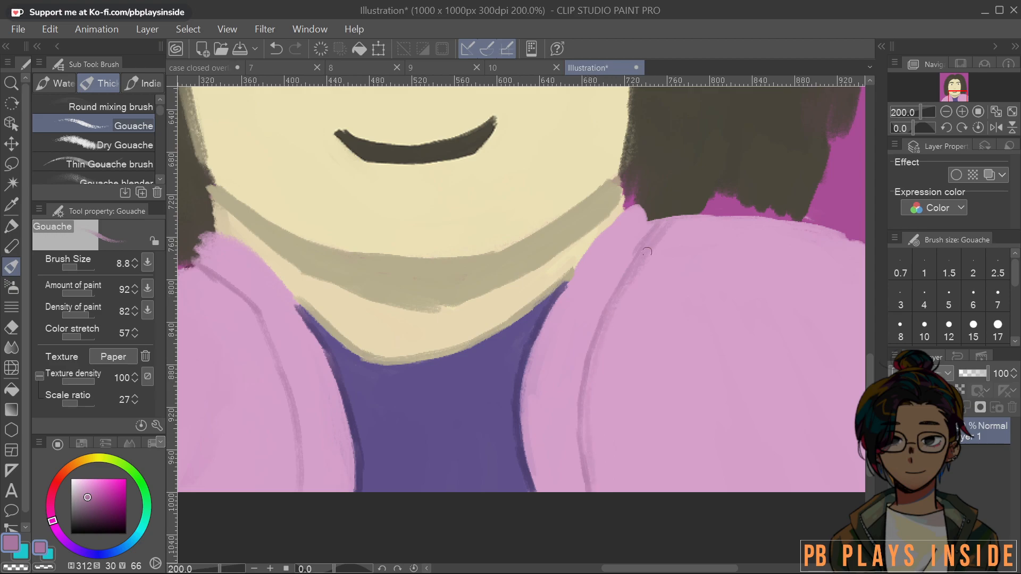
drag(426, 337, 485, 293)
mouse_move(255, 222)
mouse_down()
mouse_move(297, 250)
mouse_move(327, 324)
mouse_move(358, 468)
mouse_up()
scroll(453, 323, down, 5)
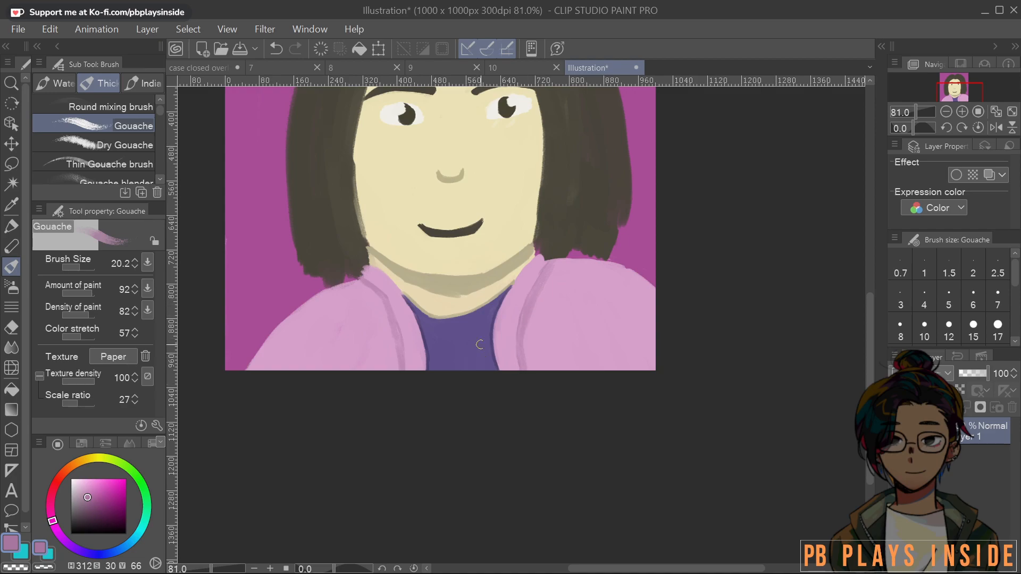
scroll(477, 348, down, 3)
scroll(507, 265, up, 5)
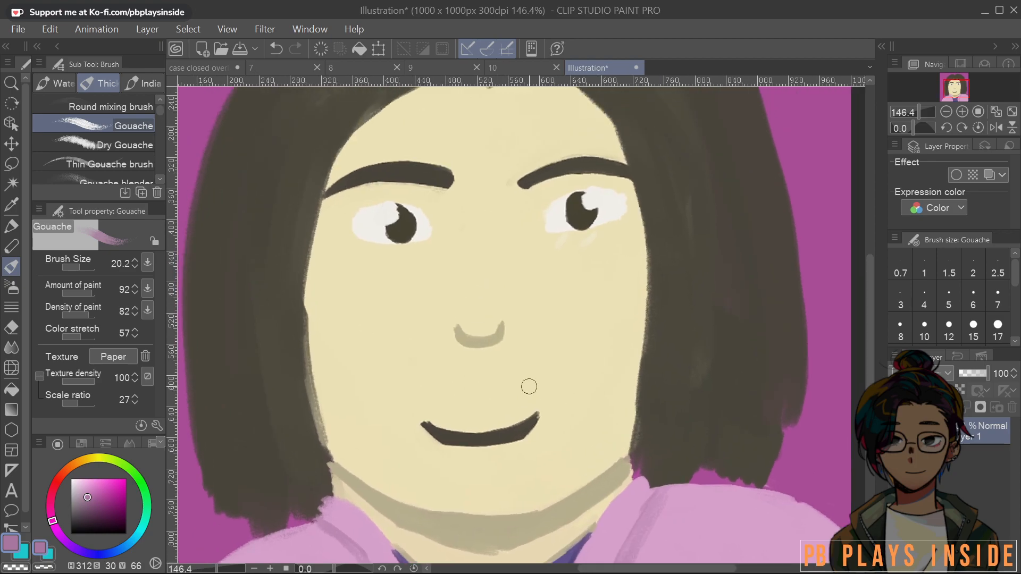
alt+click(506, 337)
alt+click(513, 424)
alt+click(567, 379)
alt+click(495, 439)
alt+click(456, 424)
alt+click(495, 333)
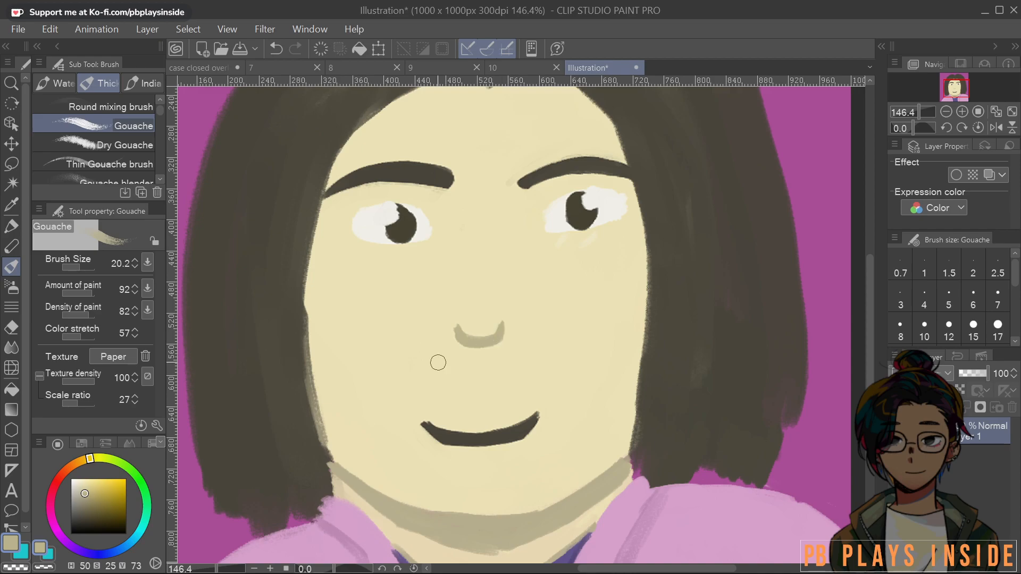
click(83, 489)
Mix a pale pink blush colour (H 312, S 14, V 80) from the garment's pink and enlarge the Gouache brush to 73.8
alt+click(302, 512)
drag(85, 488, 78, 488)
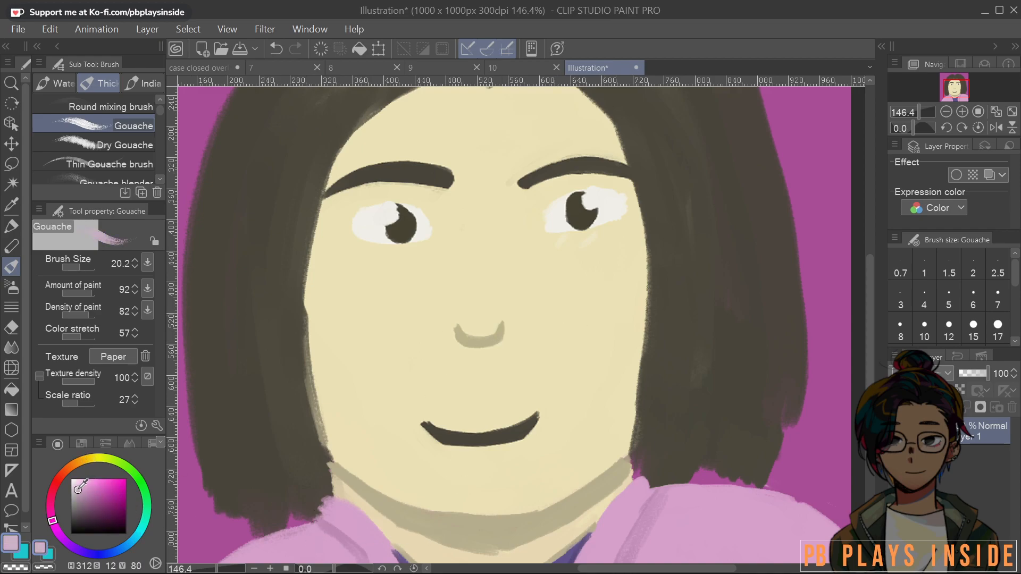
mouse_move(588, 316)
ctrl+alt+mouse_down()
mouse_move(594, 282)
mouse_move(609, 275)
ctrl+alt+mouse_up()
key(ctrl+z)
ctrl+alt+drag(608, 340, 611, 326)
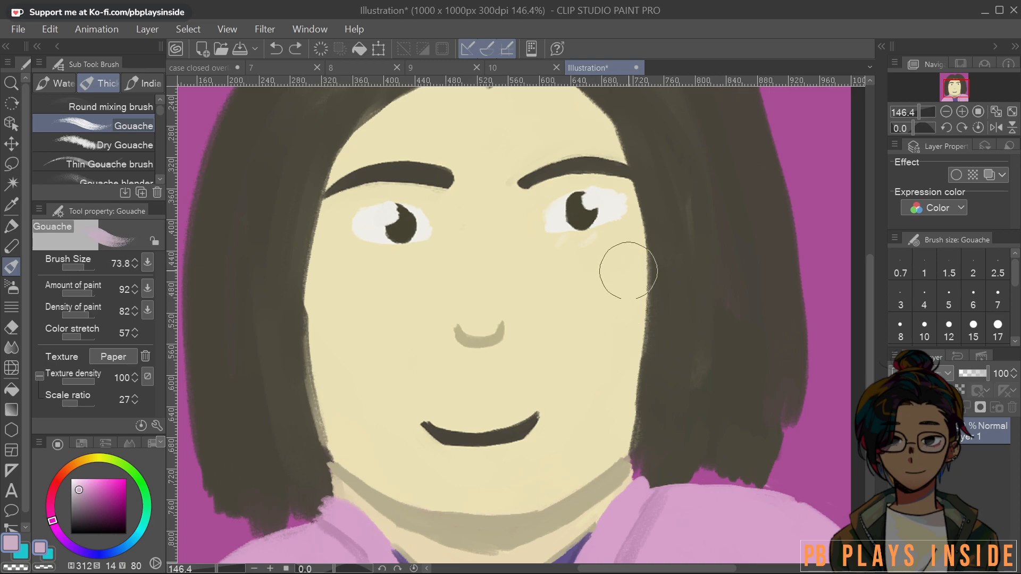
Try a soft pale pink blush on the right cheek just below the eye with the Gouache brush
mouse_move(601, 277)
mouse_down()
mouse_move(576, 321)
mouse_move(612, 282)
mouse_move(580, 296)
mouse_move(652, 285)
mouse_up()
key(ctrl+z)
key(ctrl+z)
mouse_move(586, 307)
mouse_down()
mouse_move(640, 268)
mouse_move(723, 258)
mouse_move(555, 296)
mouse_move(629, 272)
mouse_move(564, 297)
mouse_move(595, 275)
mouse_move(584, 301)
mouse_move(568, 297)
mouse_move(657, 297)
mouse_up()
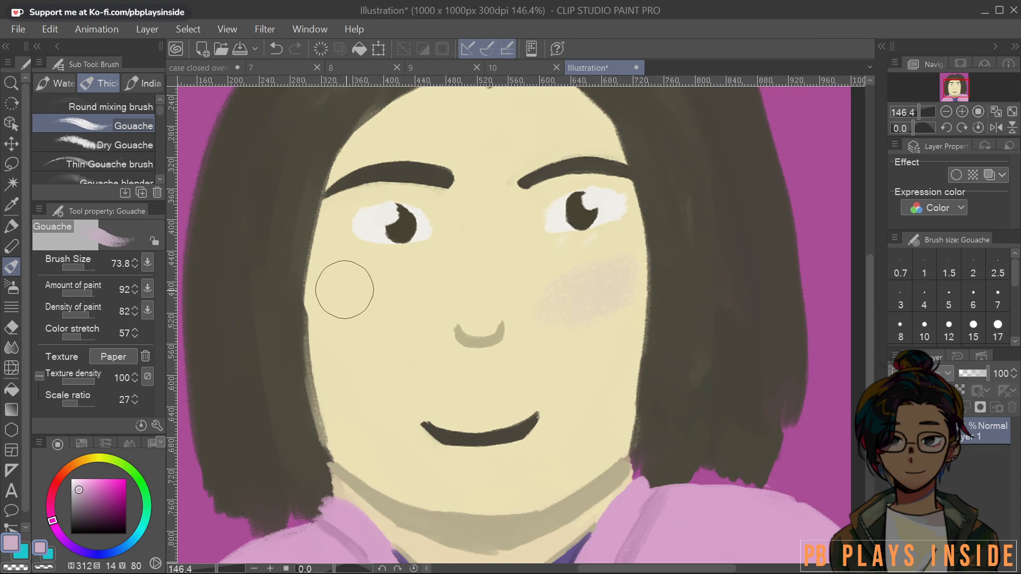
mouse_move(383, 309)
mouse_down()
mouse_move(337, 295)
mouse_move(379, 301)
mouse_move(378, 330)
mouse_move(343, 319)
mouse_move(615, 368)
mouse_move(432, 313)
mouse_move(578, 418)
mouse_up()
scroll(456, 347, down, 4)
scroll(600, 366, up, 6)
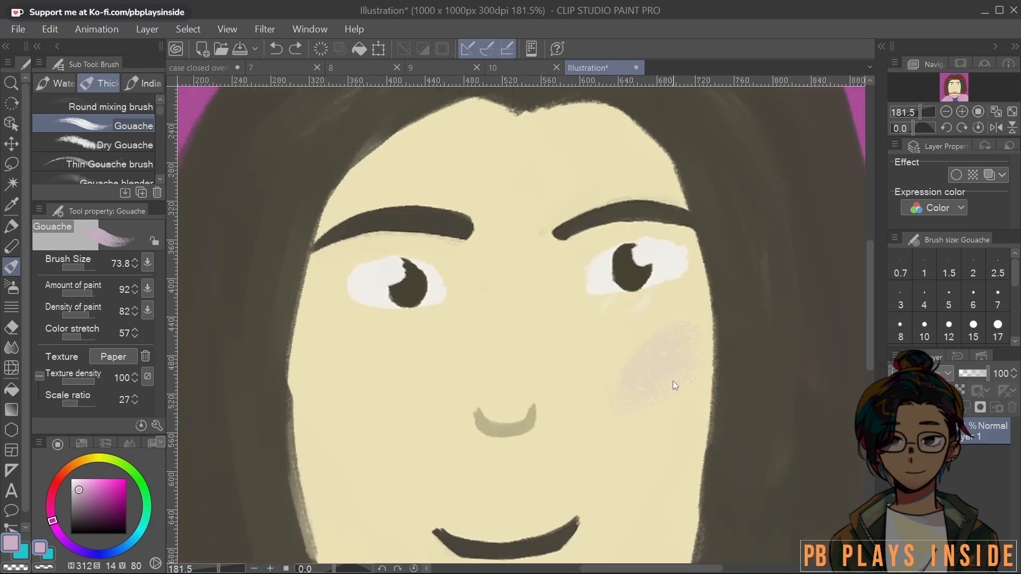
Try faint slanted blush patches lower on both cheeks, level with the nose
mouse_move(675, 426)
mouse_down()
mouse_move(633, 444)
mouse_move(677, 405)
mouse_move(633, 410)
mouse_up()
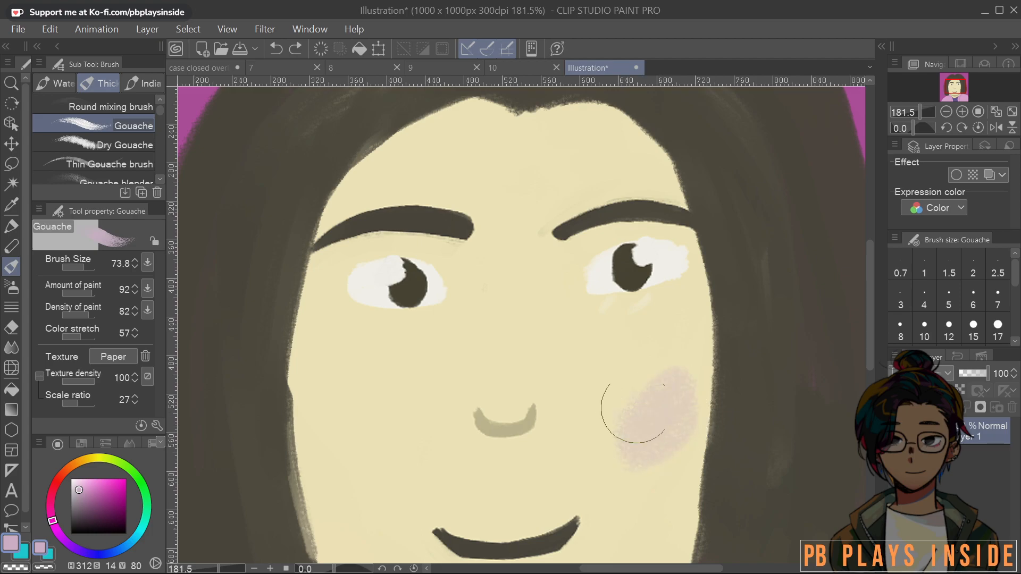
key(ctrl+z)
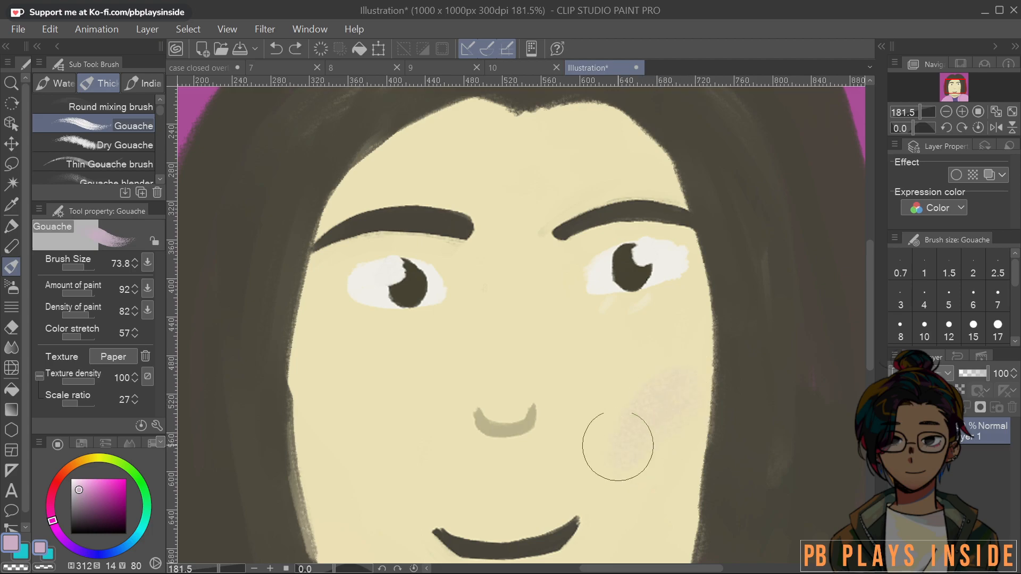
mouse_move(339, 426)
mouse_down()
mouse_move(371, 449)
mouse_move(315, 415)
mouse_up()
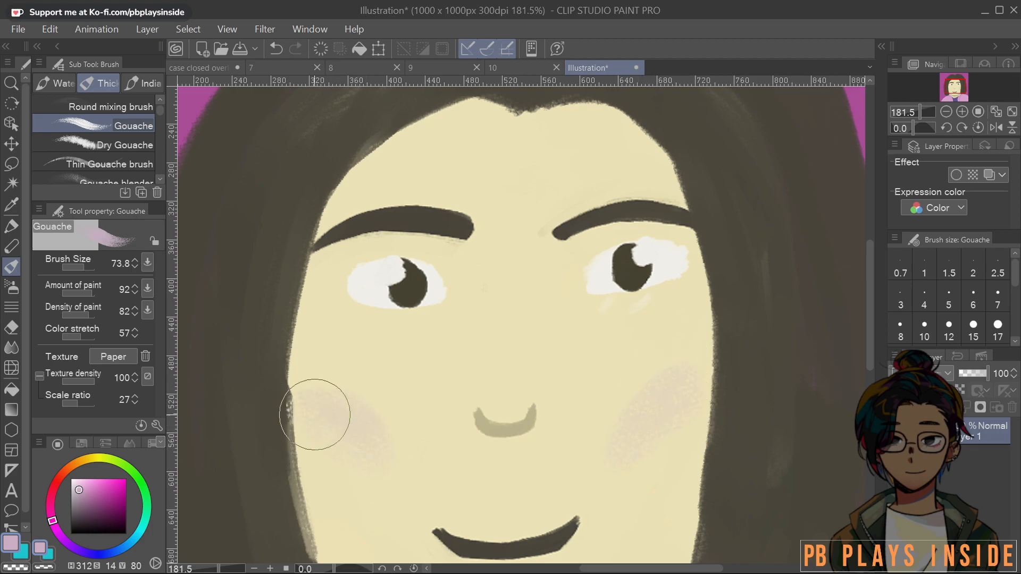
Try building the blush on both cheeks into stronger, rounder pink patches
scroll(396, 373, down, 7)
scroll(477, 364, up, 2)
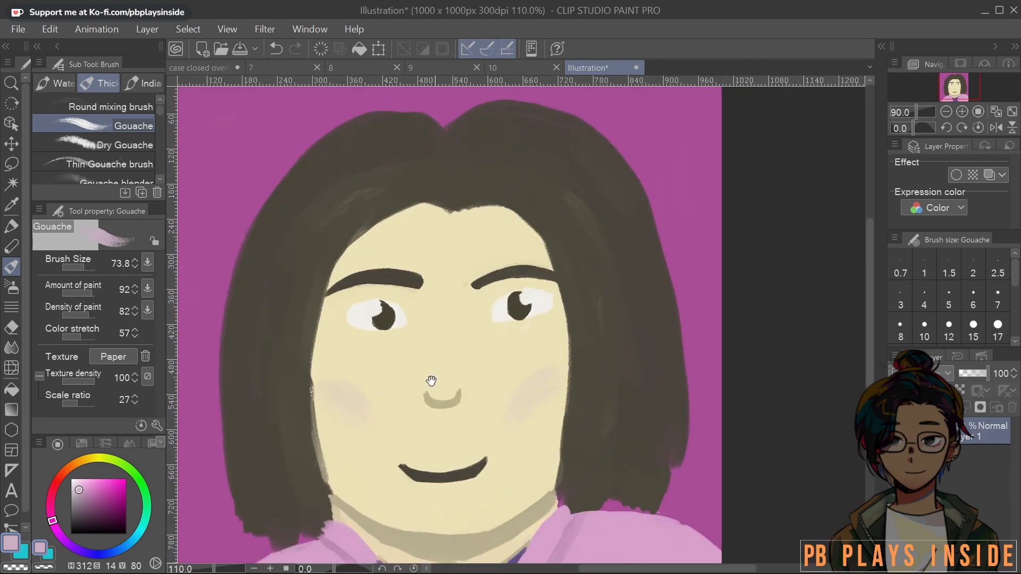
drag(431, 380, 523, 328)
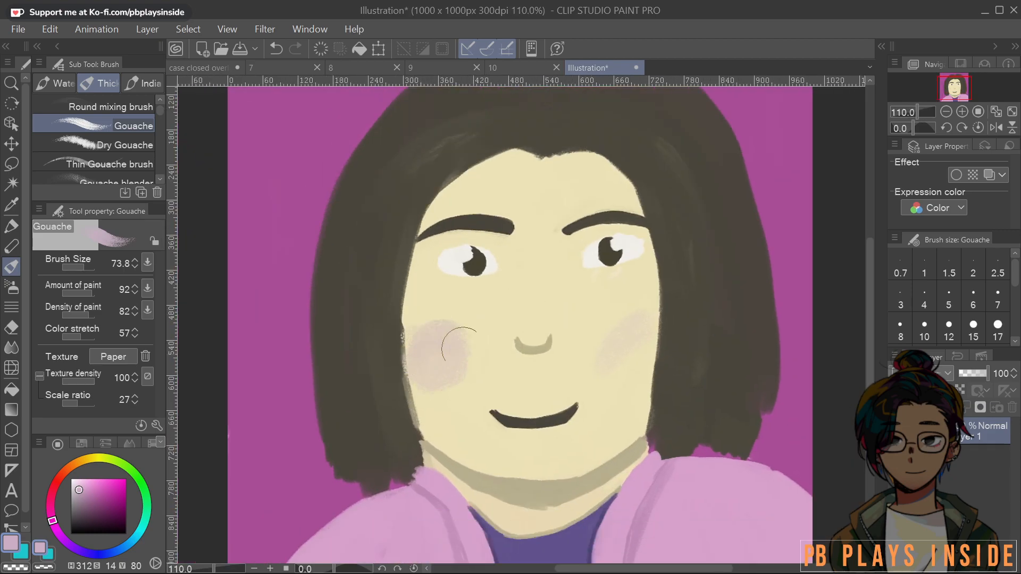
mouse_move(627, 358)
mouse_down()
mouse_move(636, 325)
mouse_move(611, 342)
mouse_up()
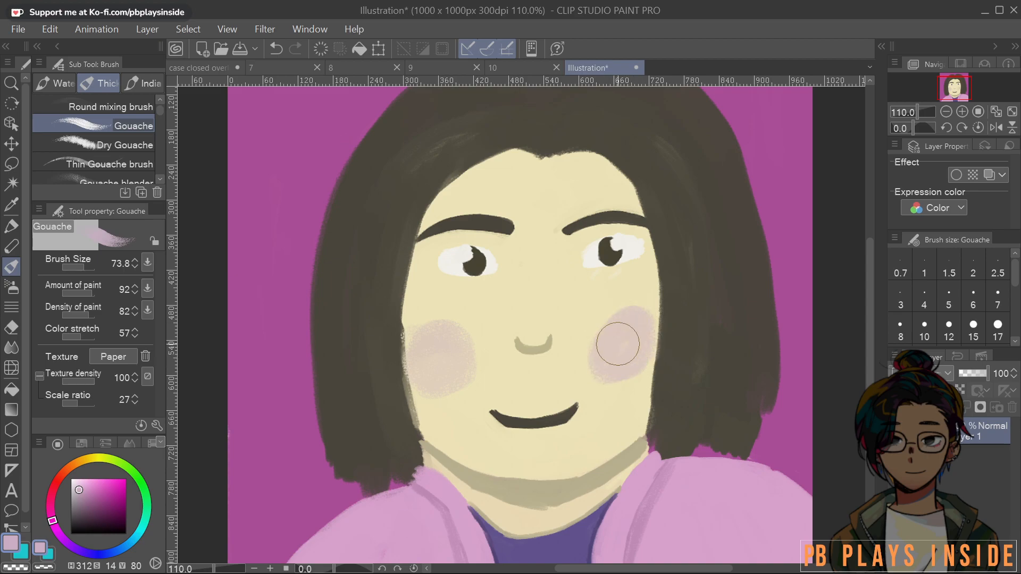
Undo the Gouache blush on both cheeks and test a blush with the Dry Gouache brush at size 91.4
click(128, 144)
key(ctrl+z)
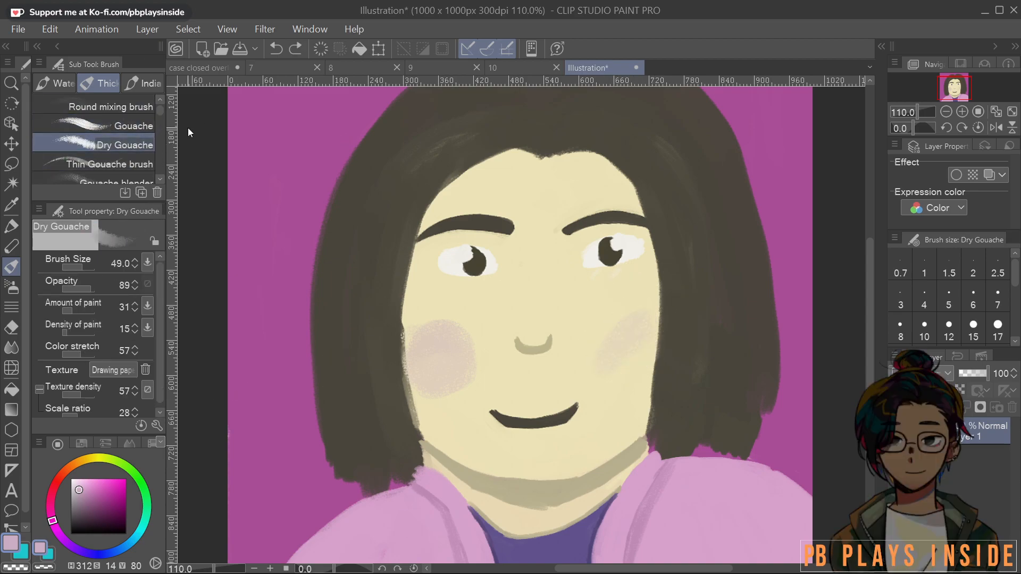
key(ctrl+z)
key(ctrl+z)
key(ctrl+z)
mouse_move(625, 367)
mouse_down()
mouse_move(630, 333)
mouse_move(617, 330)
mouse_move(637, 339)
mouse_up()
key(ctrl+z)
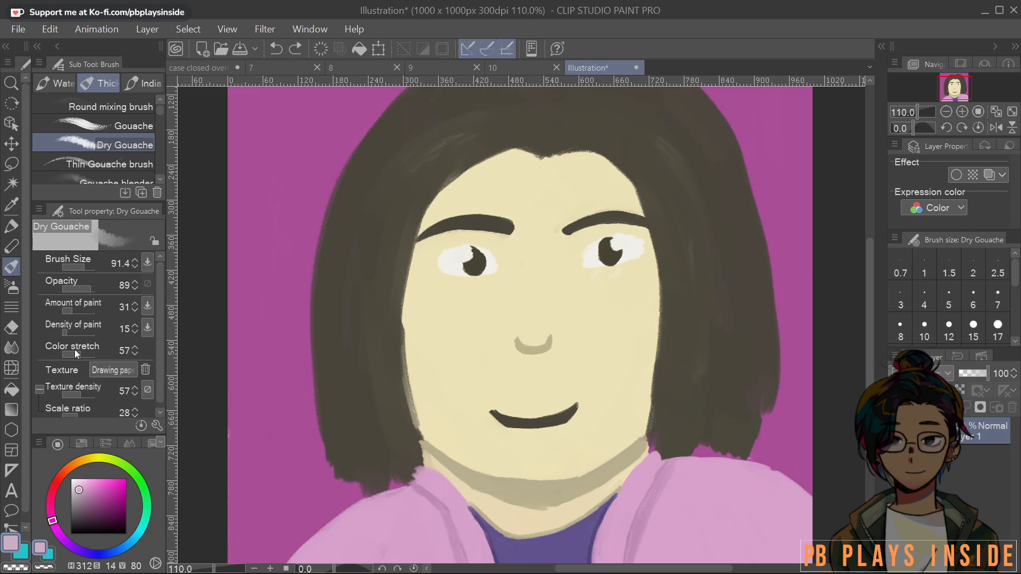
Set the Dry Gouache brush to color stretch 20 and texture density 30, and paint soft round blush on both cheeks
drag(74, 350, 67, 351)
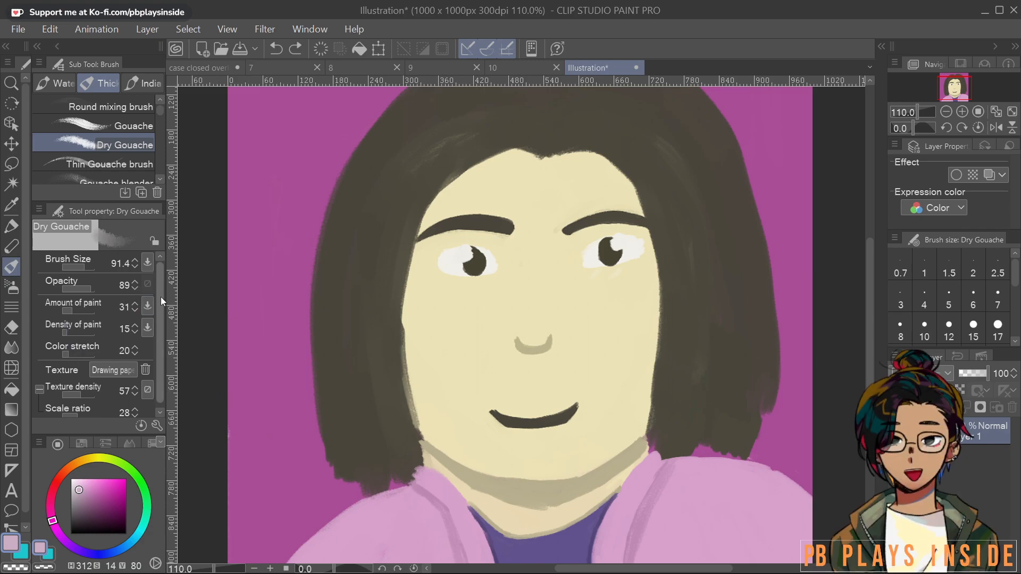
scroll(160, 296, down, 1)
drag(79, 382, 76, 381)
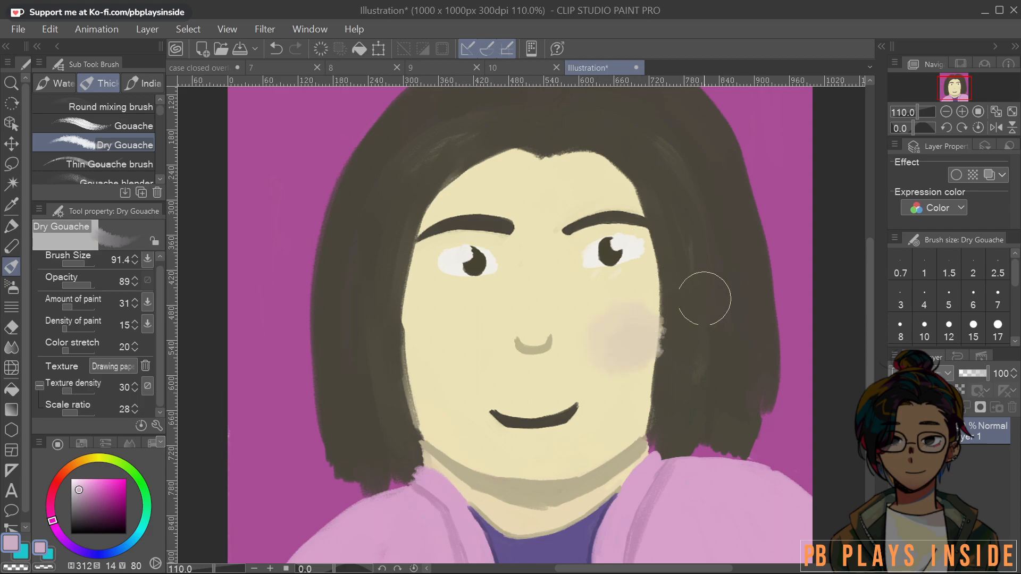
scroll(704, 296, up, 3)
mouse_move(538, 360)
mouse_down()
mouse_move(581, 318)
mouse_move(667, 319)
mouse_move(598, 356)
mouse_move(677, 351)
mouse_up()
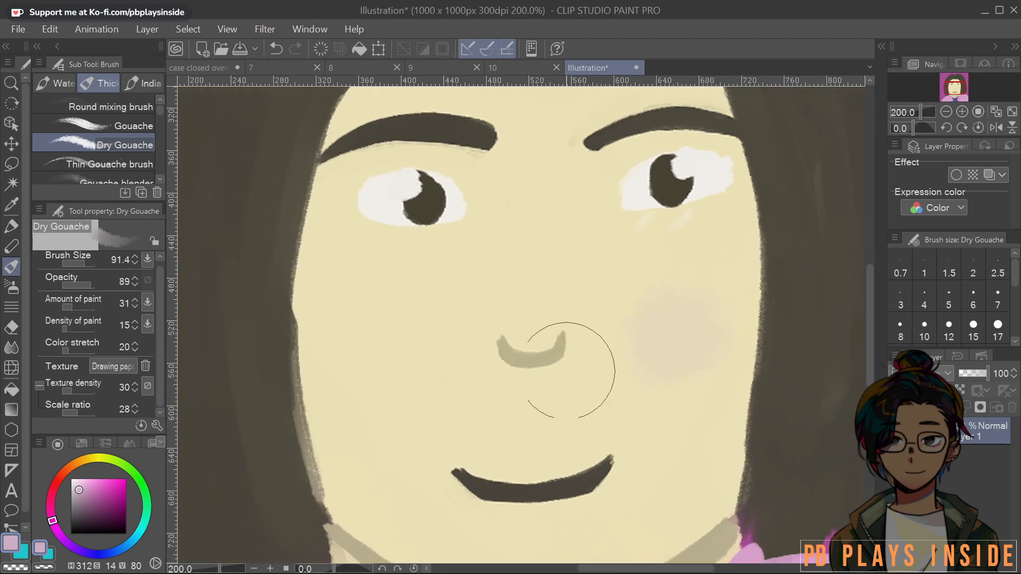
mouse_move(349, 347)
mouse_down()
mouse_move(346, 360)
mouse_move(363, 377)
mouse_up()
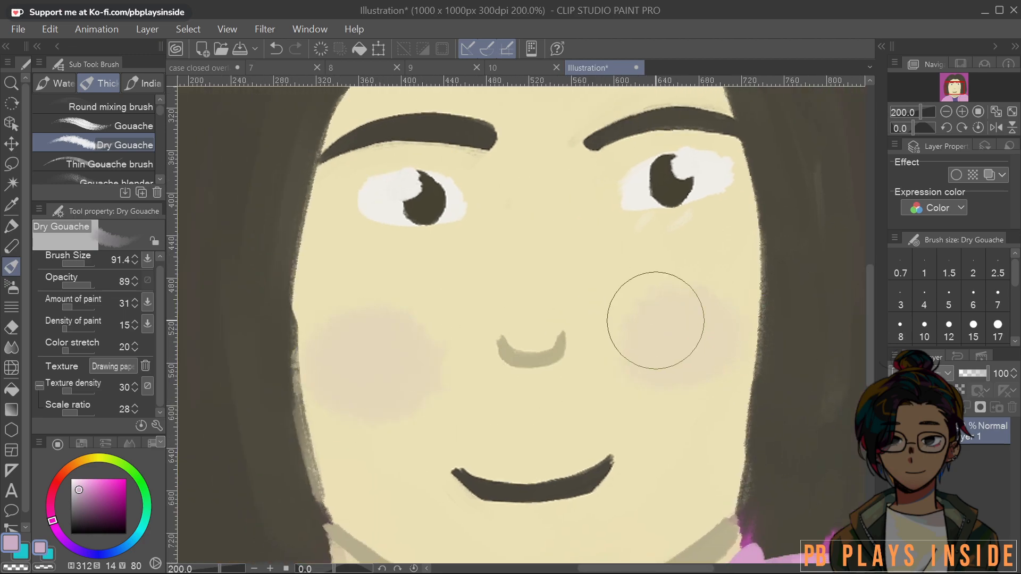
Sample the dark hair colour (H 48, S 21, V 29) from the hair left of the face
scroll(660, 350, down, 1)
drag(701, 296, 605, 279)
scroll(605, 278, up, 2)
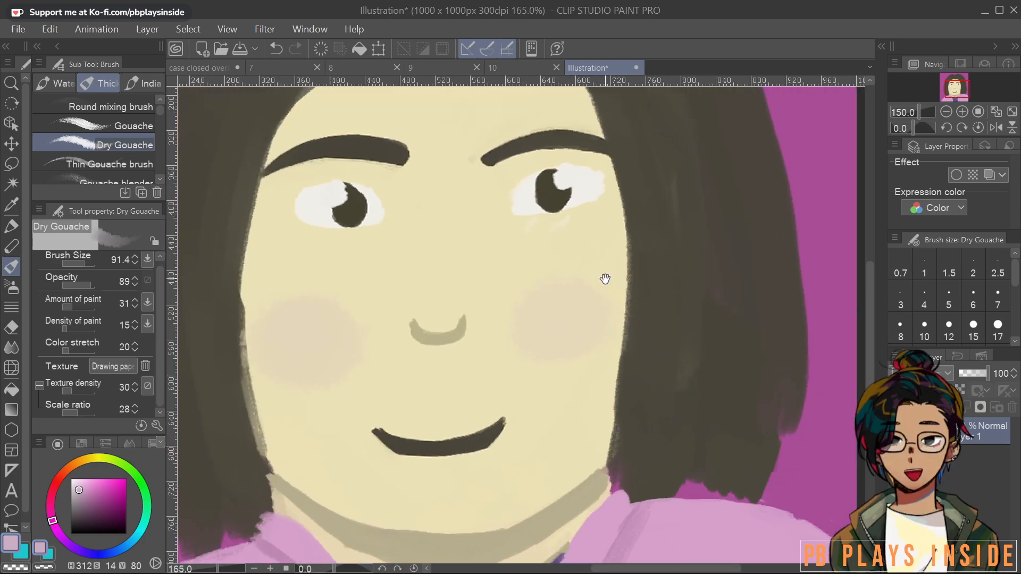
scroll(605, 279, down, 4)
drag(524, 270, 579, 284)
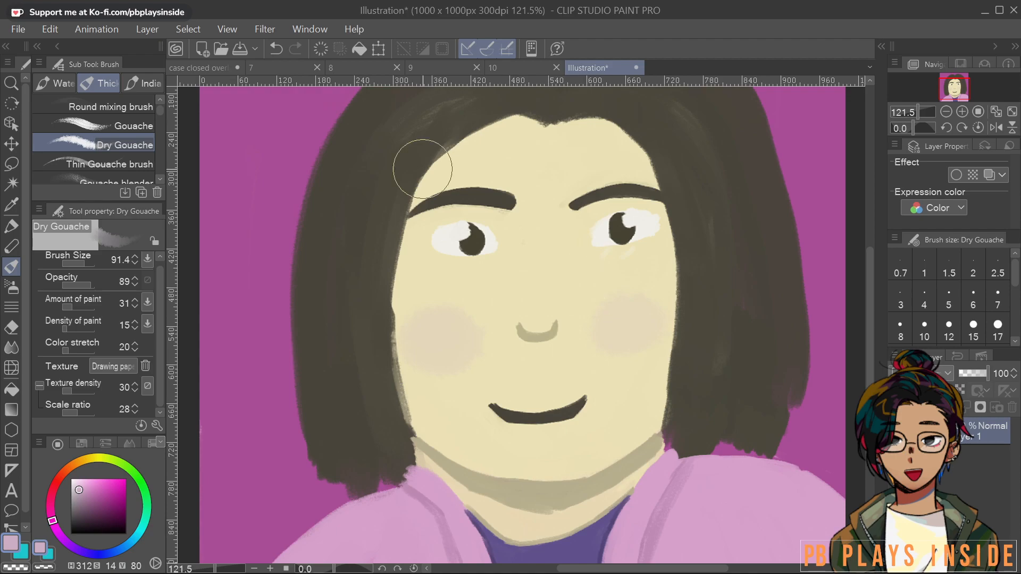
alt+click(359, 267)
Try repainting the hair along the left edge of the face with the Dry Gouache brush
mouse_move(359, 267)
mouse_down()
mouse_move(382, 398)
mouse_move(379, 389)
mouse_up()
drag(391, 166, 363, 370)
key(ctrl+z)
key(ctrl+z)
key(ctrl+z)
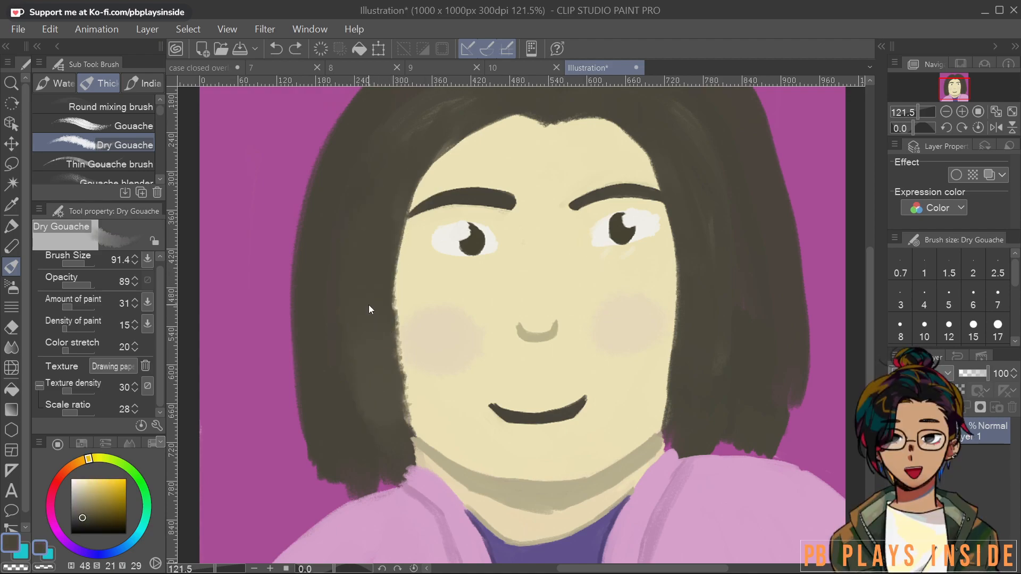
Repaint the hair's inner edge down the left side of the face with the Gouache brush at size 53.5
click(140, 126)
drag(389, 261, 409, 452)
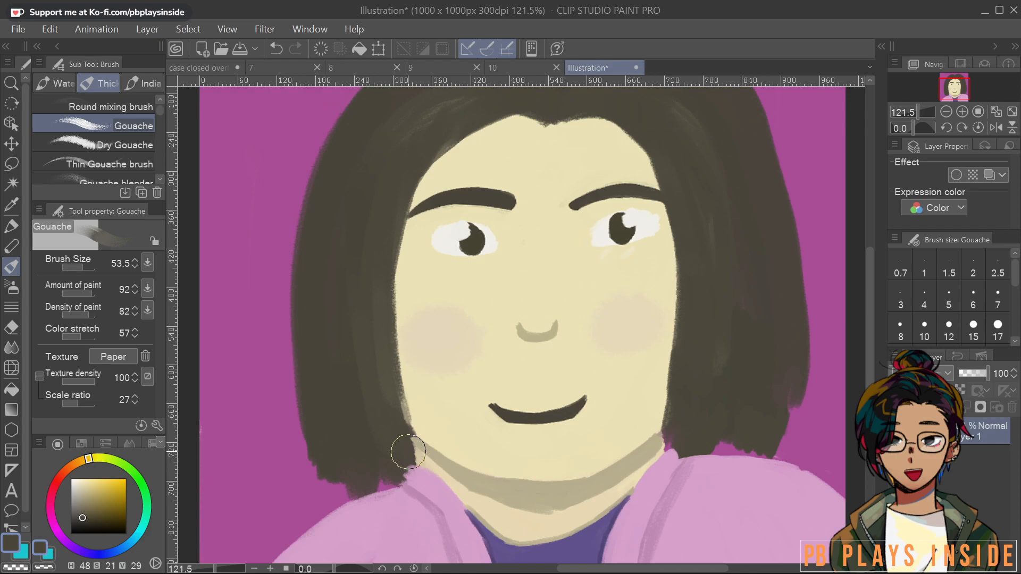